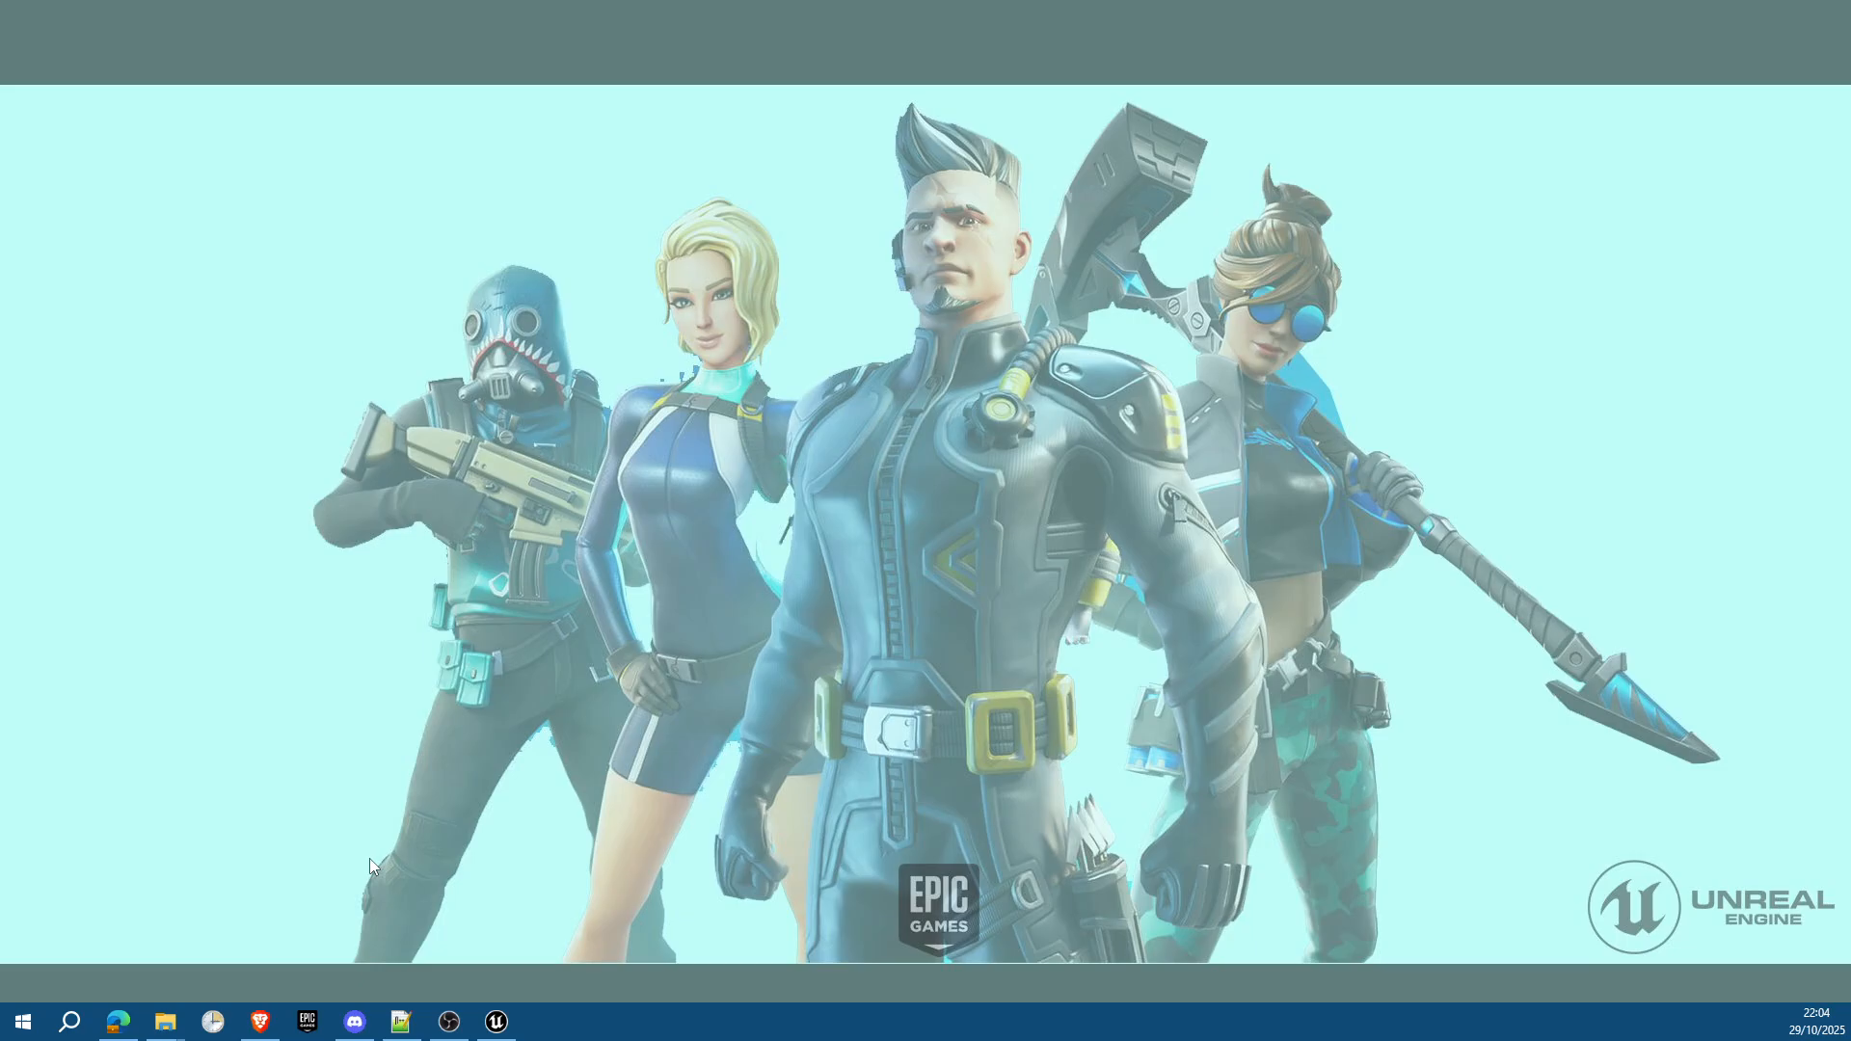
Step: Open the UE5_CharacterSwapComponent PDF guide and read the sections on using the project, preparing the SK meshes and preparing the characters
{"action": "left_click", "coordinate": [117, 1021]}
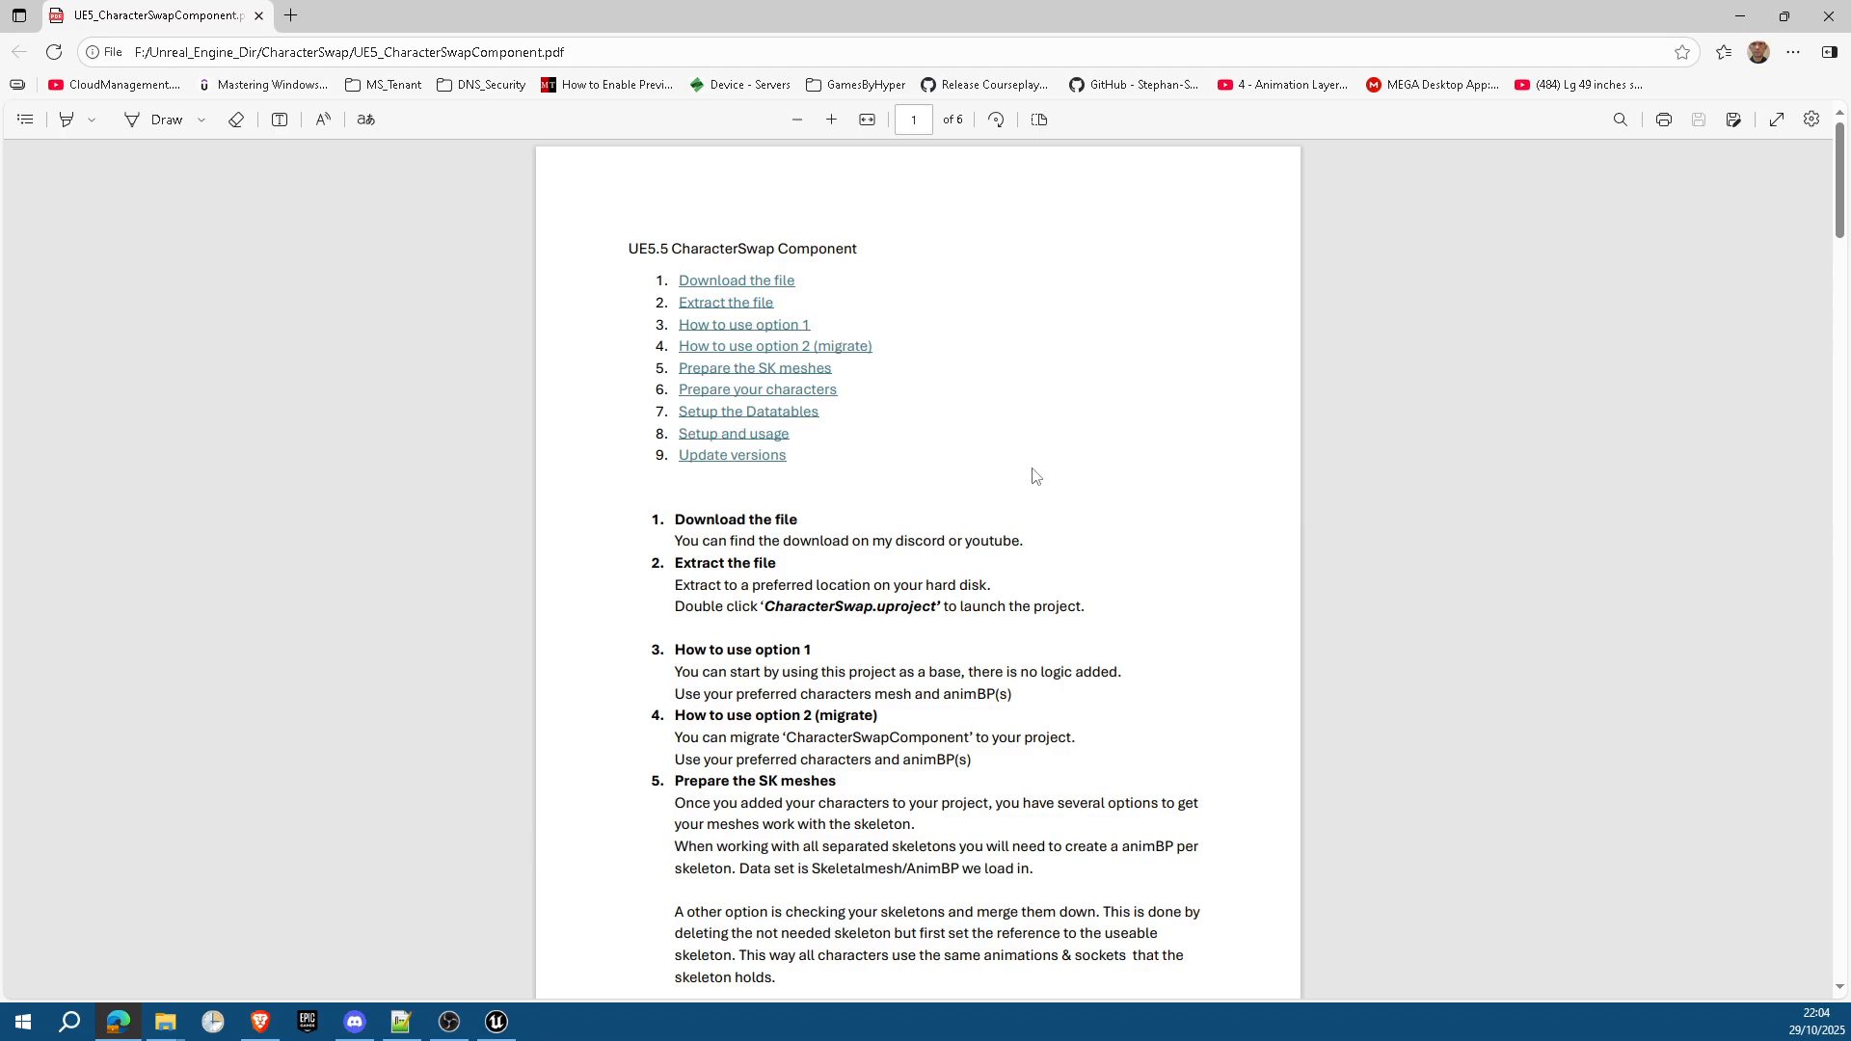
{"action": "scroll", "coordinate": [1083, 627], "scroll_direction": "down", "scroll_amount": 3}
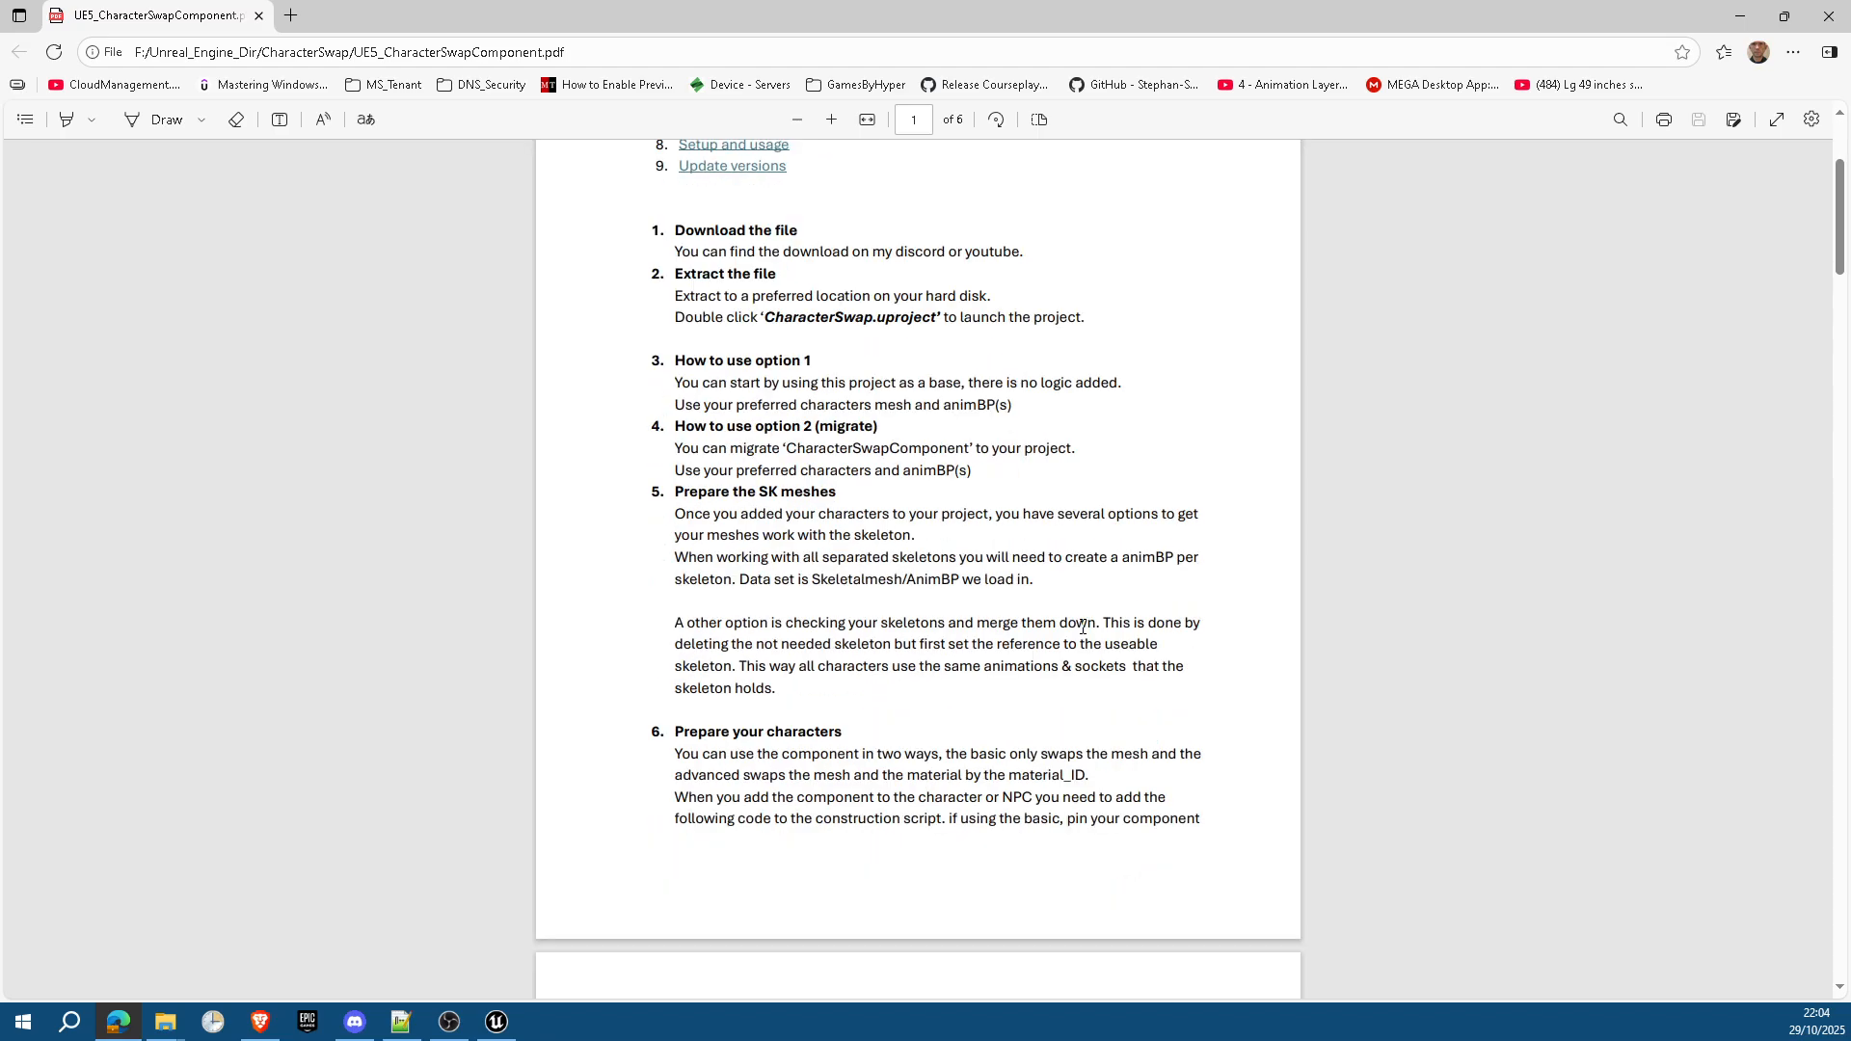
{"action": "scroll", "coordinate": [1082, 628], "scroll_direction": "down", "scroll_amount": 2}
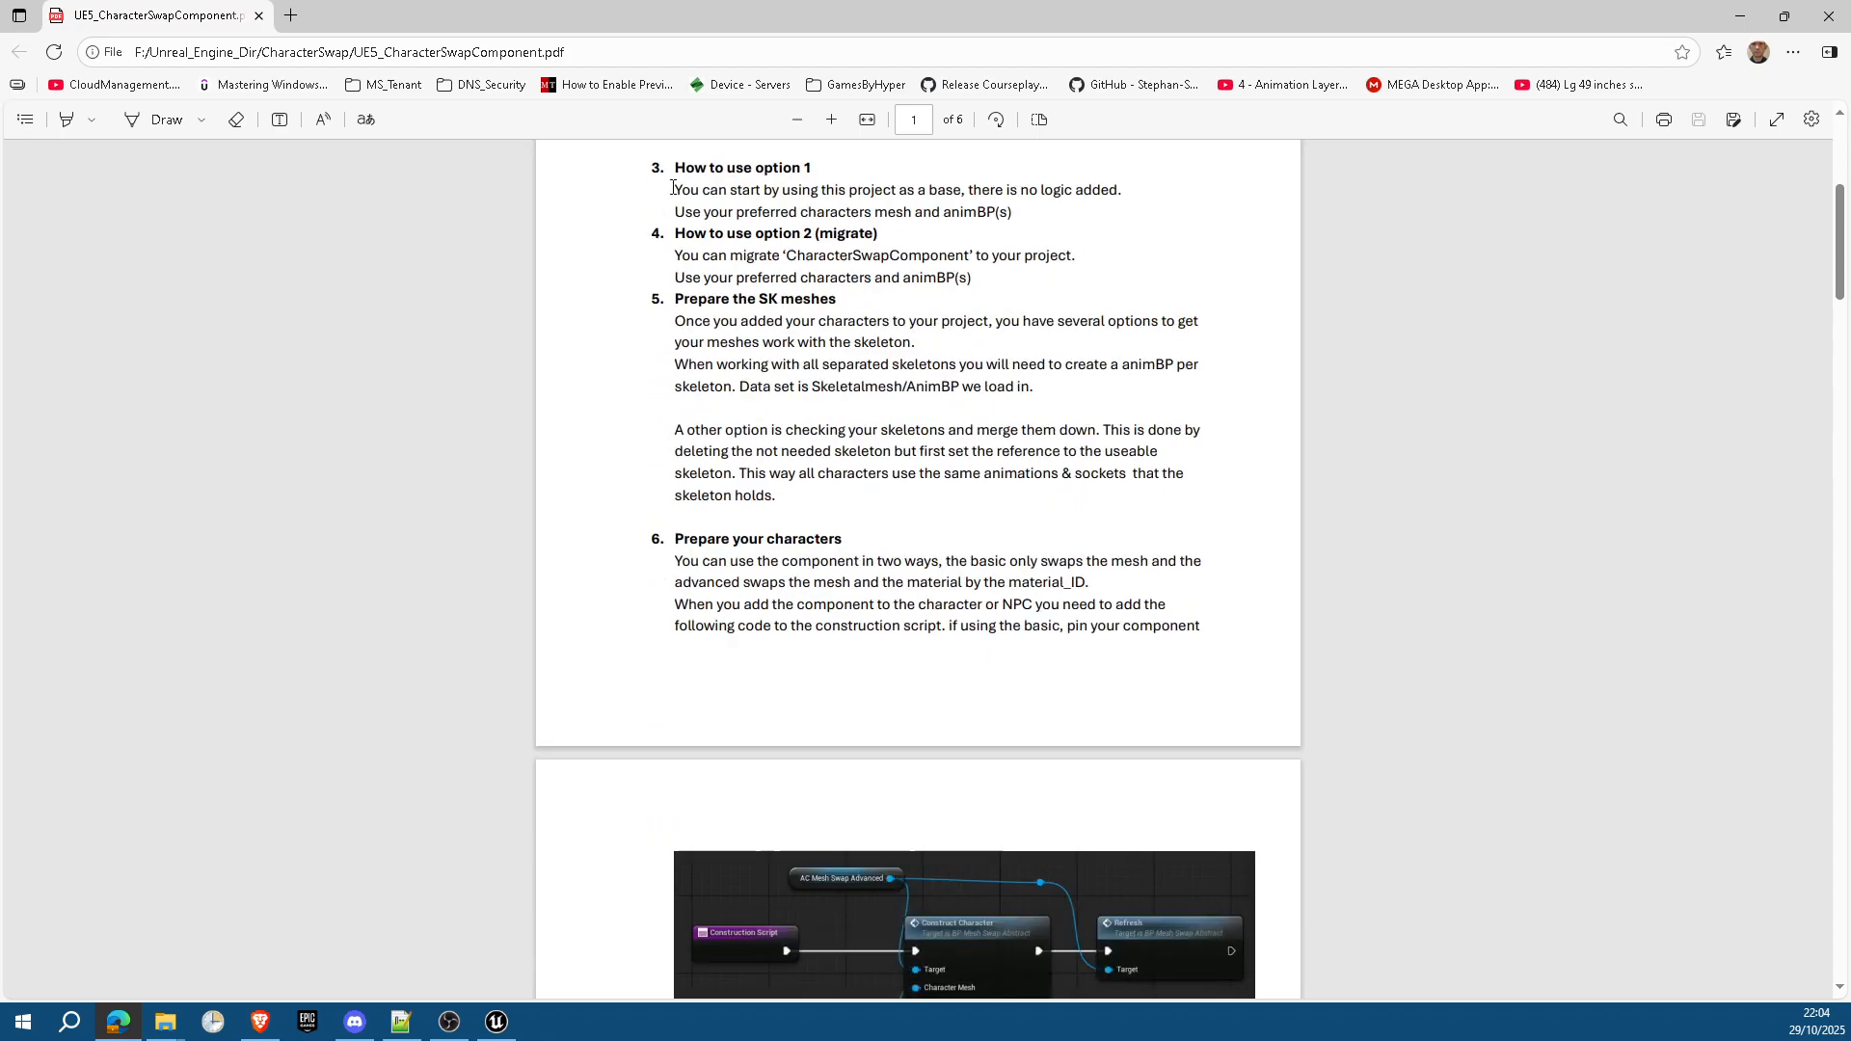
{"action": "scroll", "coordinate": [820, 790], "scroll_direction": "down", "scroll_amount": 3}
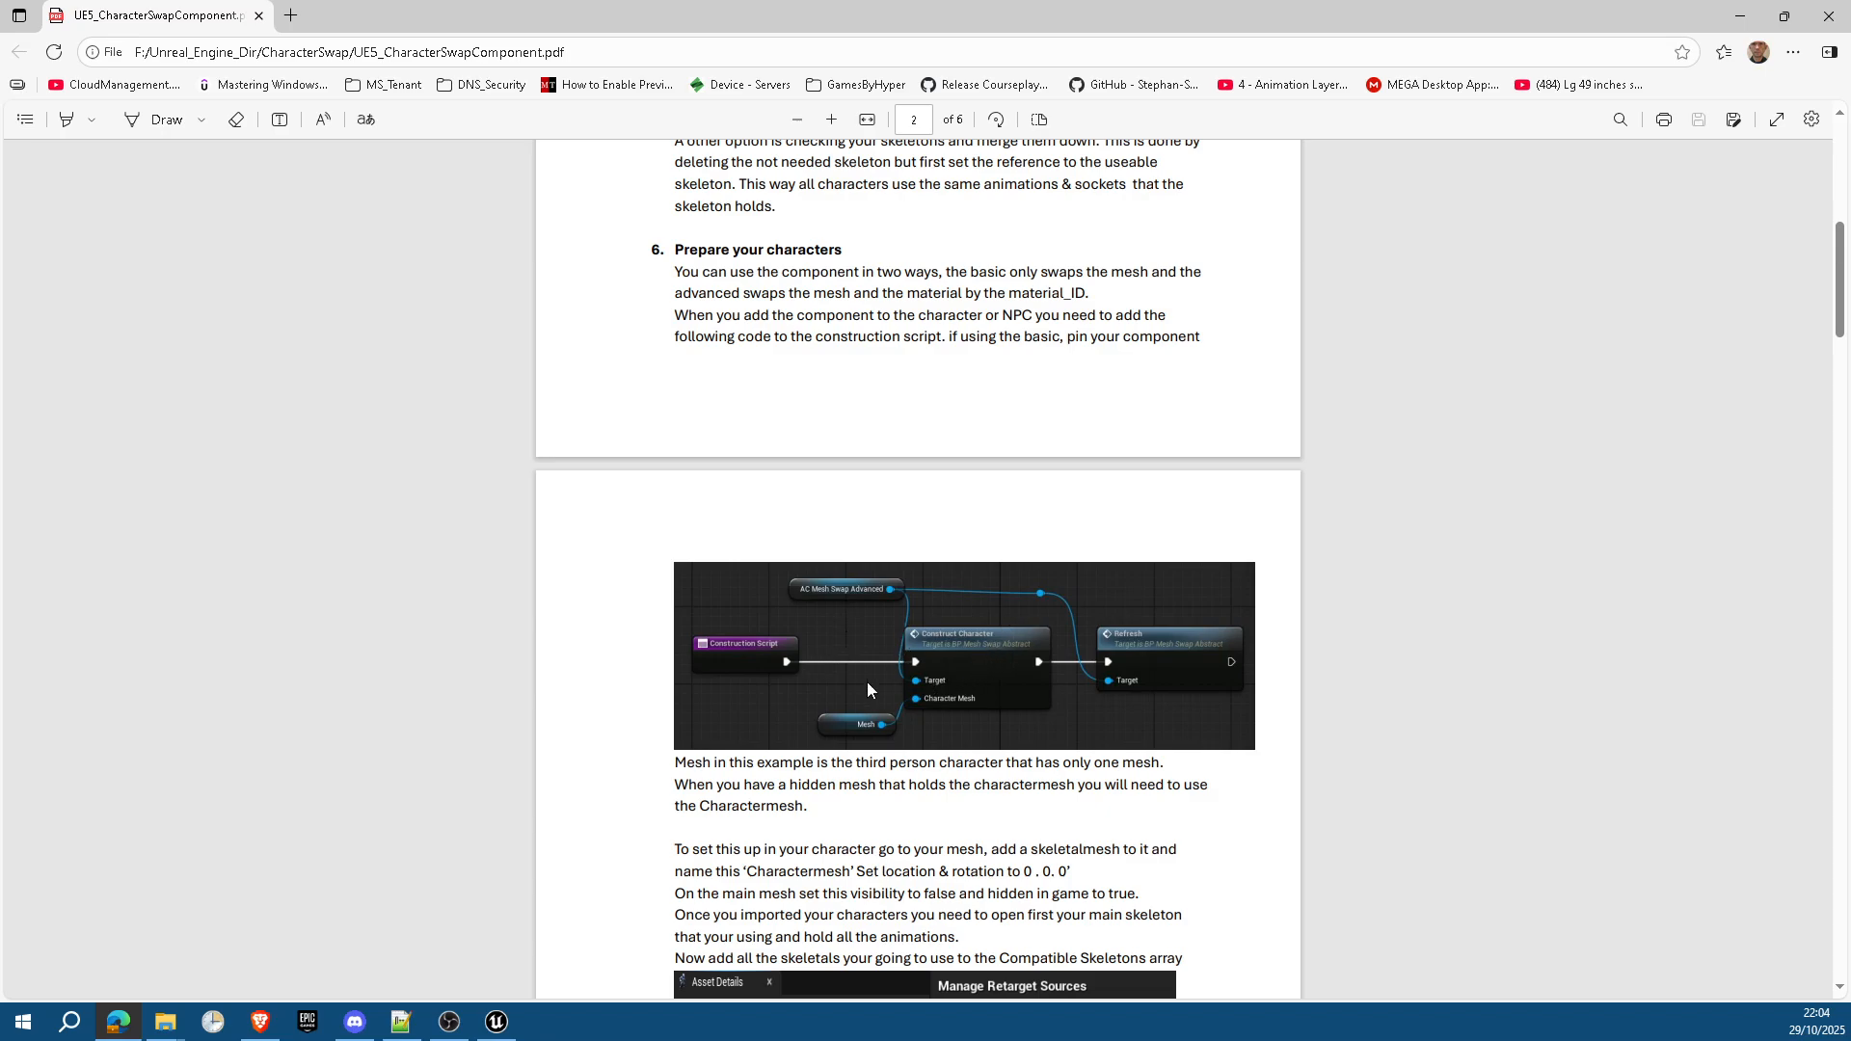
{"action": "scroll", "coordinate": [1141, 655], "scroll_direction": "down", "scroll_amount": 5}
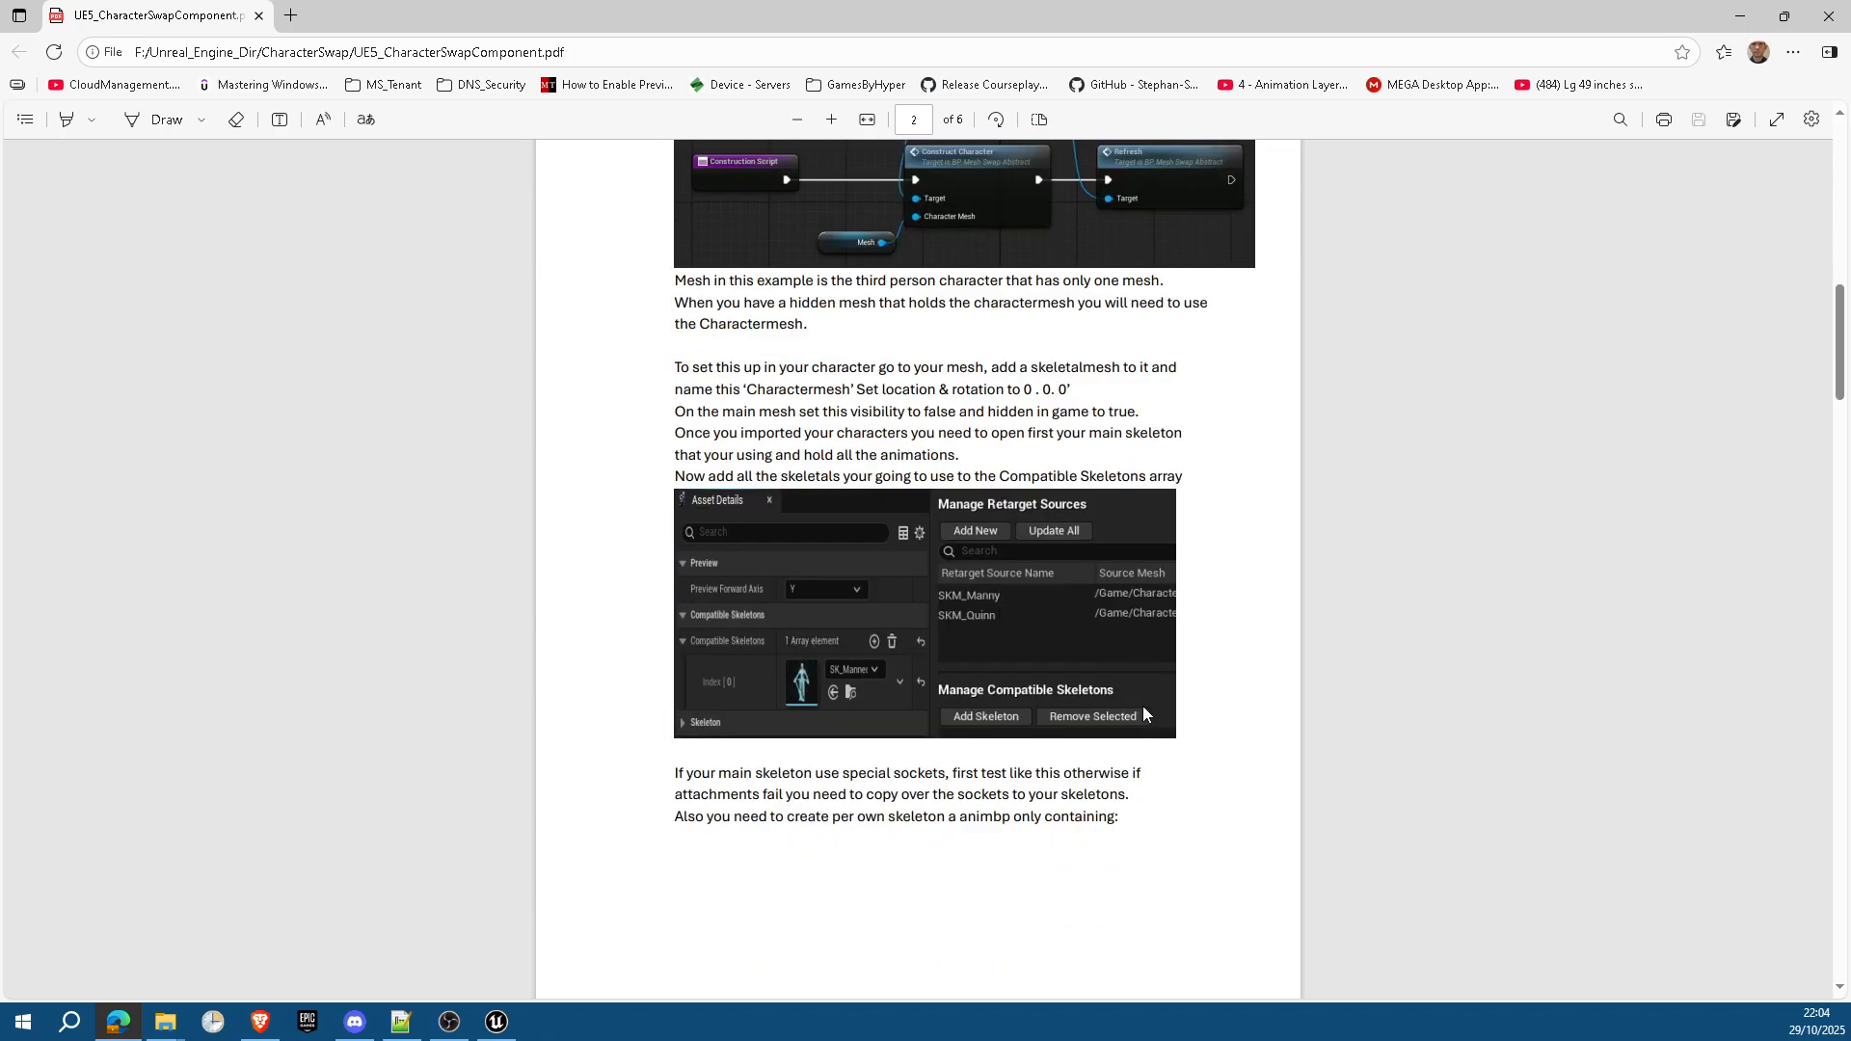
{"action": "scroll", "coordinate": [865, 622], "scroll_direction": "down", "scroll_amount": 9}
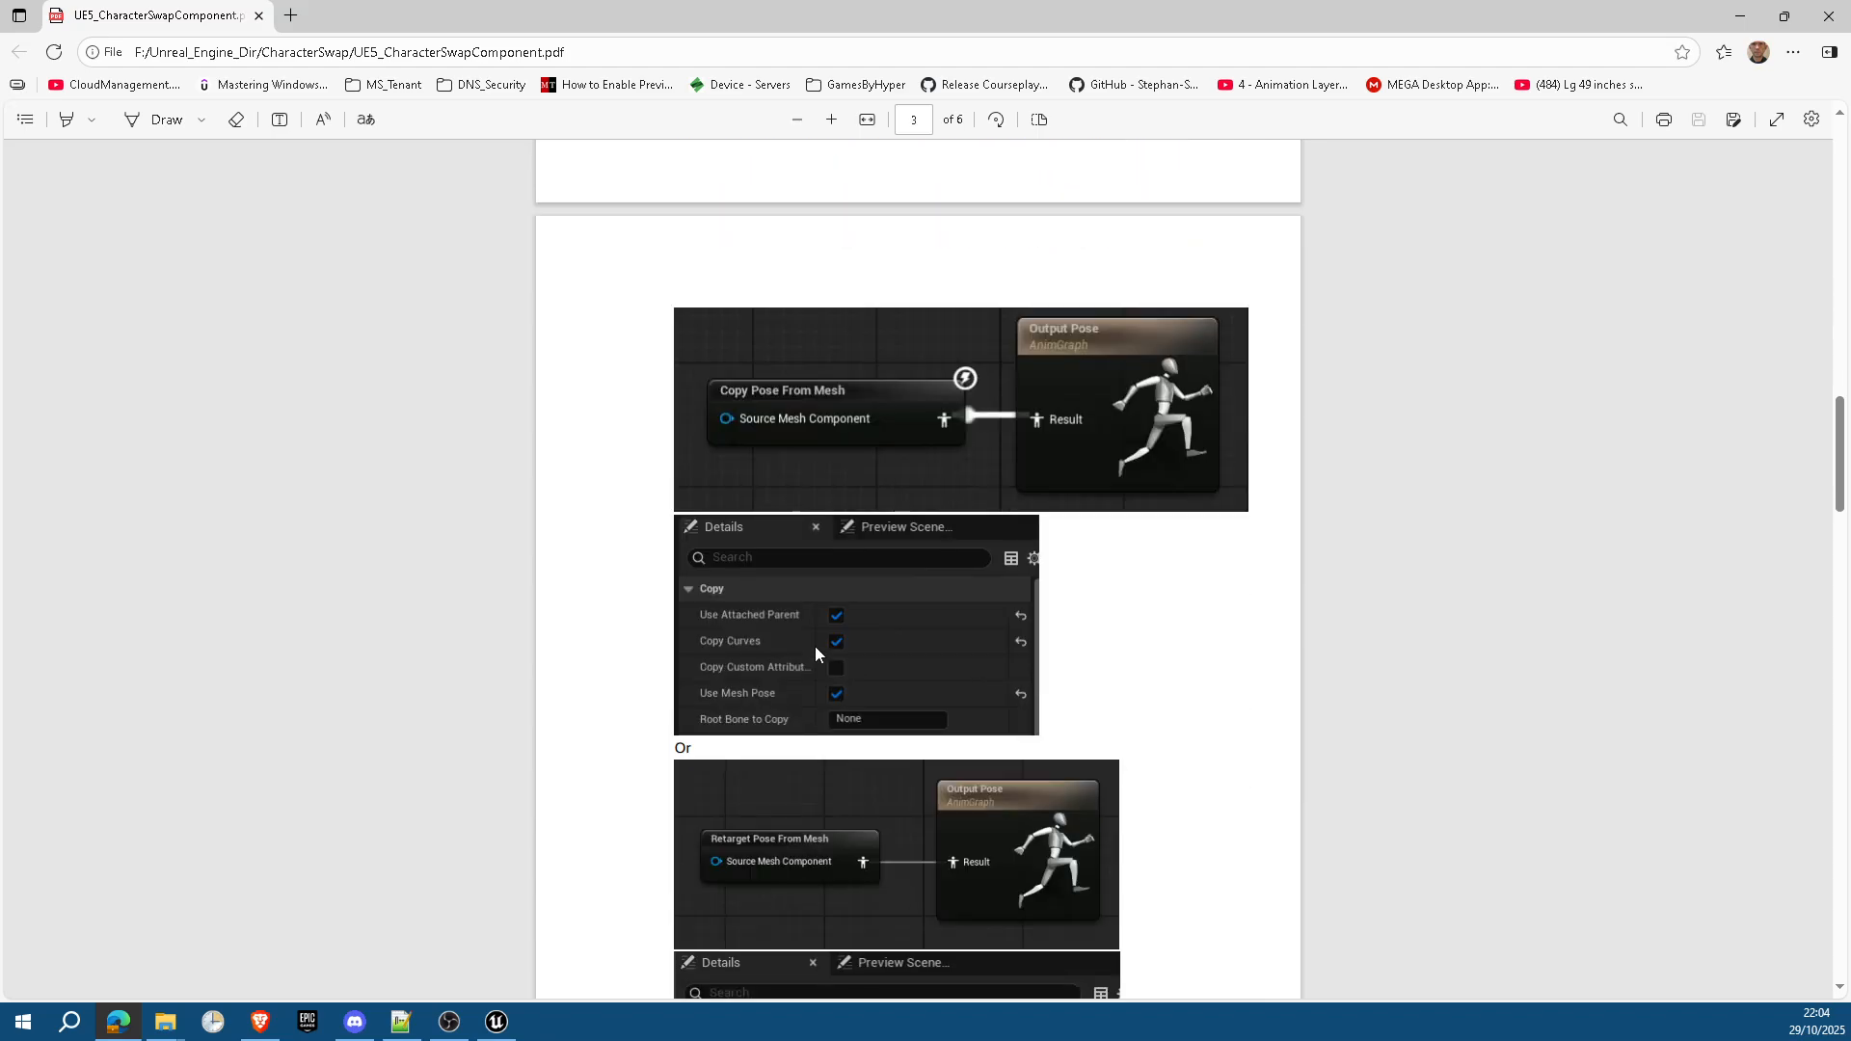
{"action": "scroll", "coordinate": [784, 444], "scroll_direction": "down", "scroll_amount": 3}
{"action": "scroll", "coordinate": [782, 520], "scroll_direction": "up", "scroll_amount": 4}
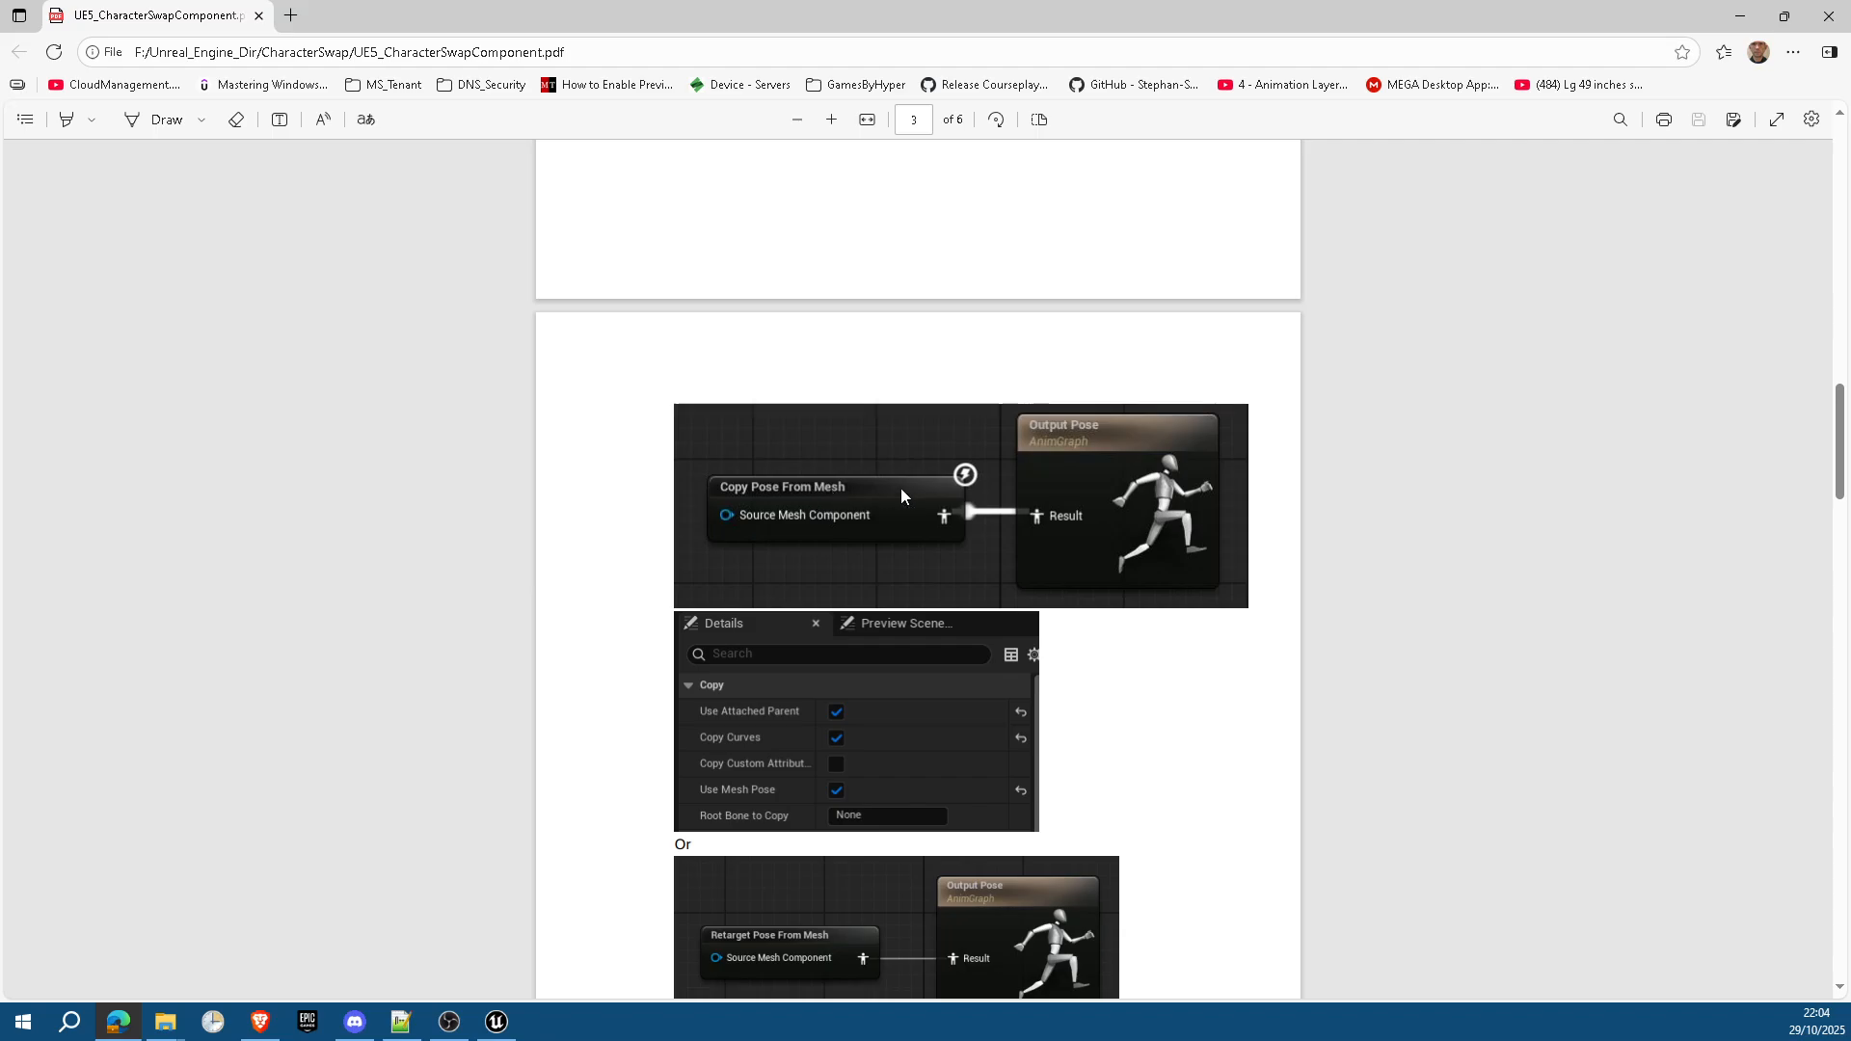
{"action": "scroll", "coordinate": [889, 565], "scroll_direction": "down", "scroll_amount": 1}
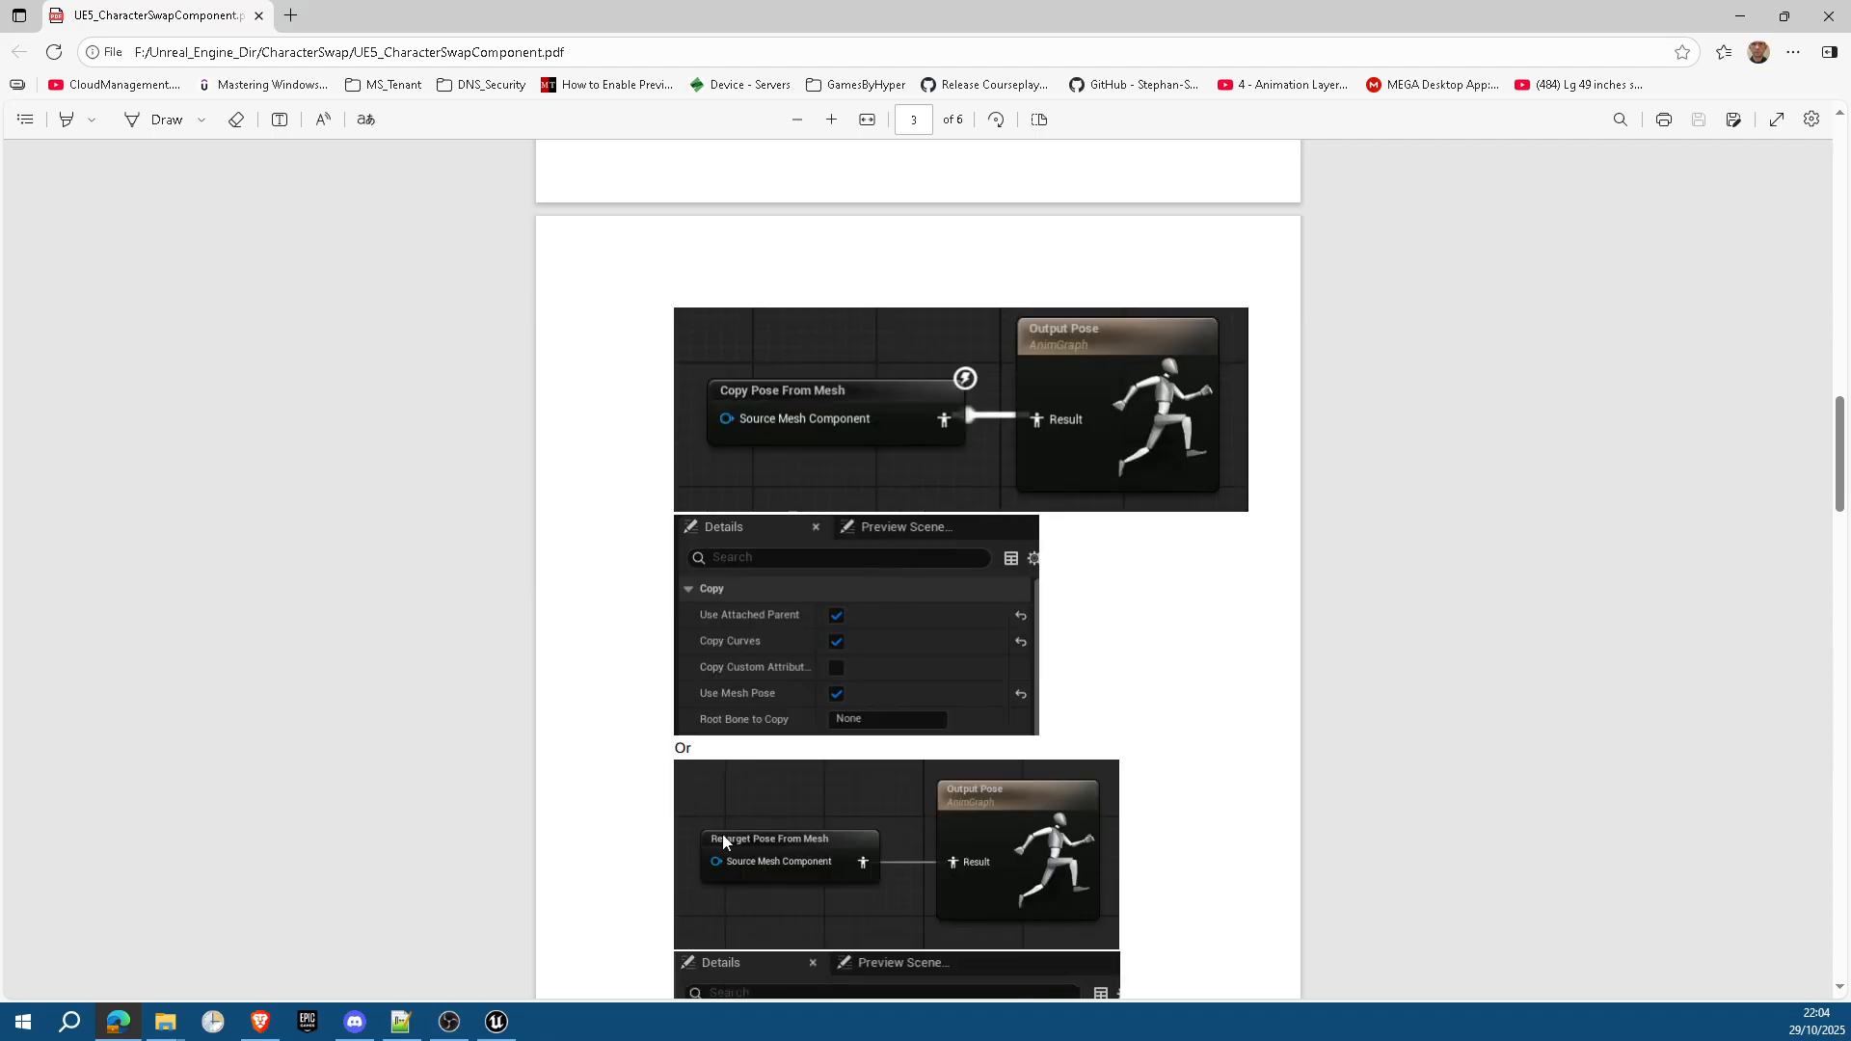
{"action": "scroll", "coordinate": [878, 765], "scroll_direction": "down", "scroll_amount": 10}
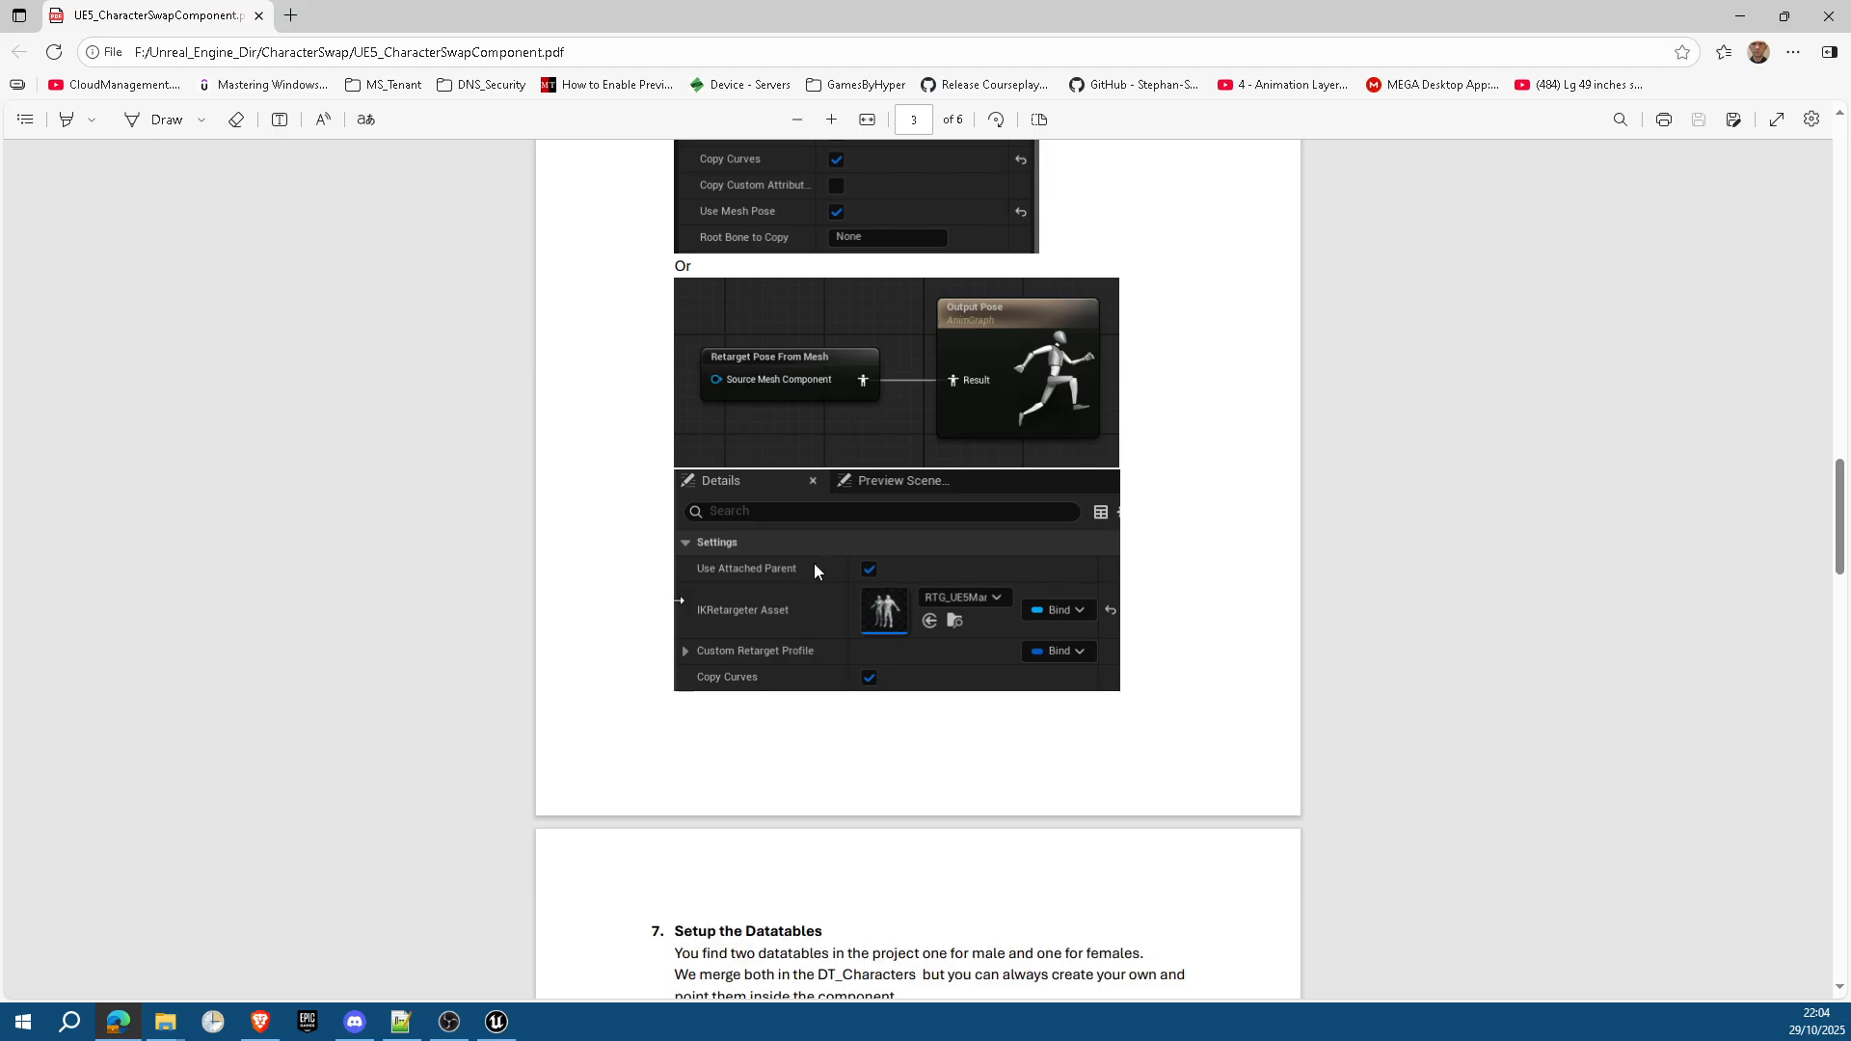
Step: Review the guide's Setup the Datatables section, including rows, character mesh, AnimBP and custom materials, and the start of Setup and usage
{"action": "scroll", "coordinate": [842, 546], "scroll_direction": "down", "scroll_amount": 1}
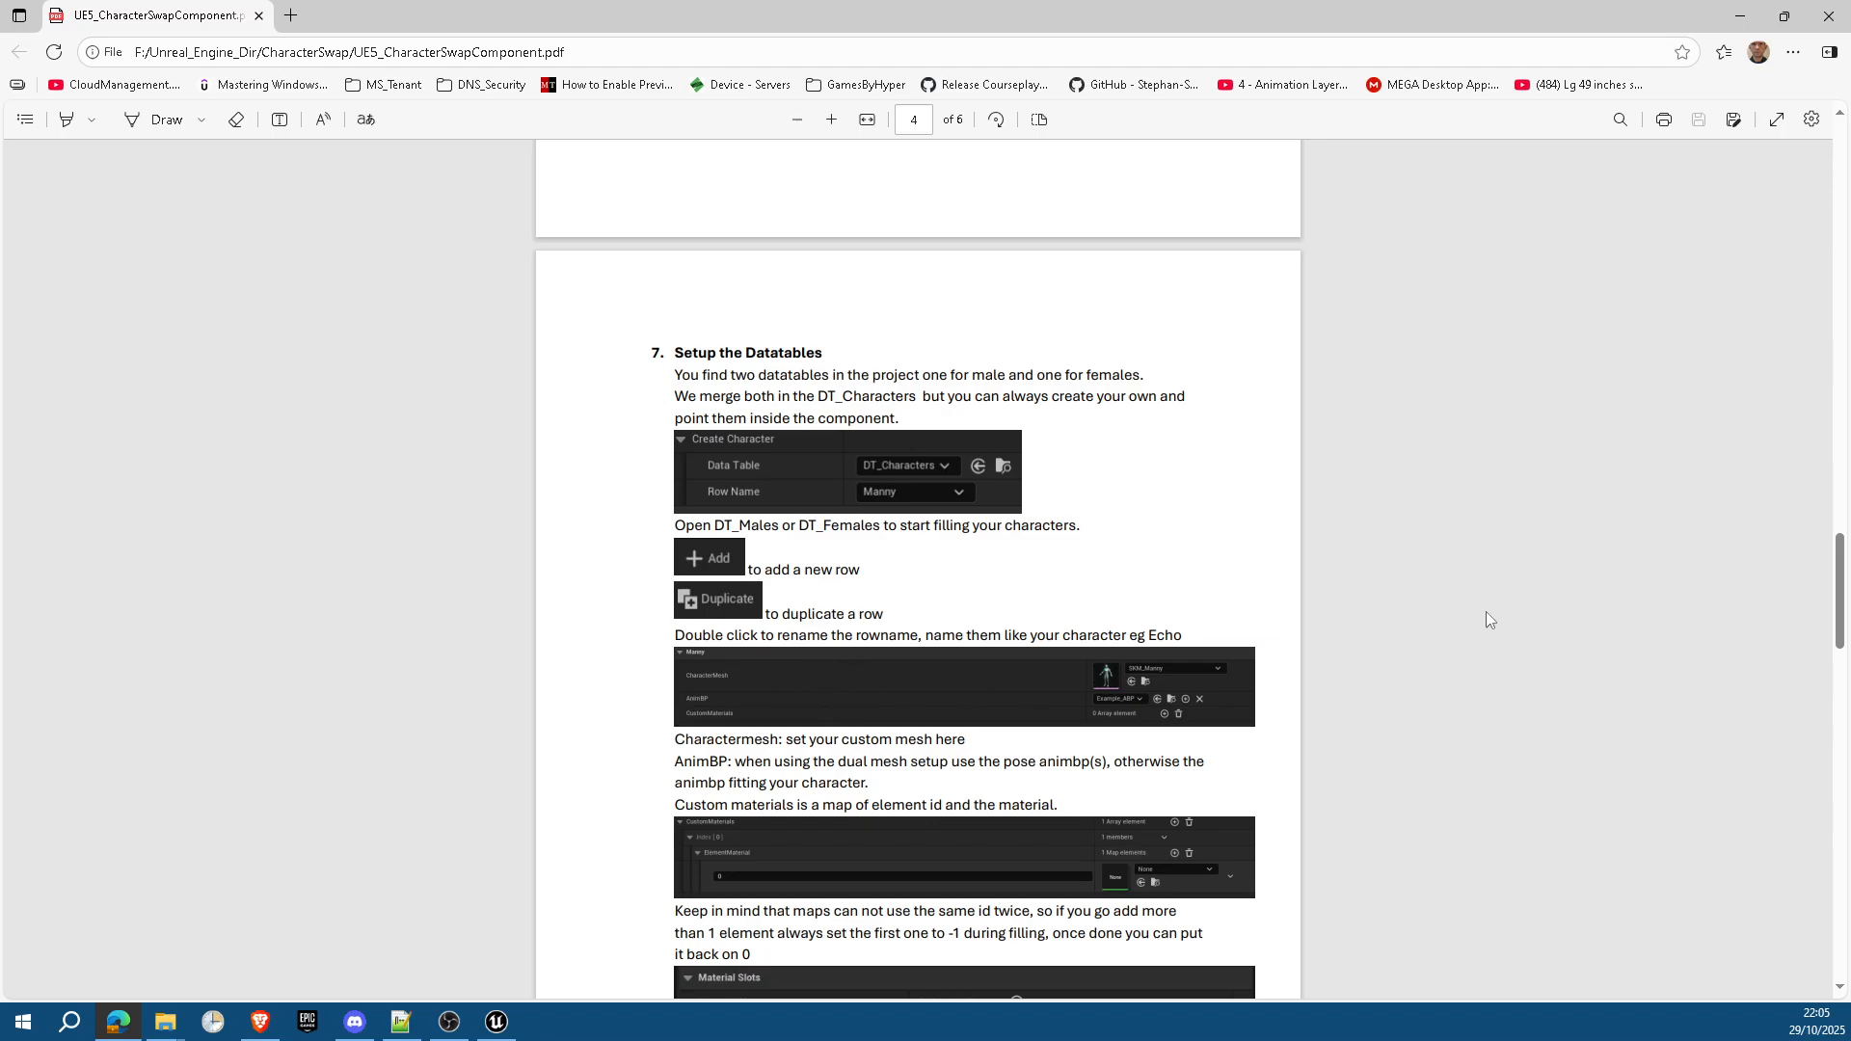
{"action": "scroll", "coordinate": [1480, 615], "scroll_direction": "down", "scroll_amount": 1}
{"action": "scroll", "coordinate": [1454, 640], "scroll_direction": "down", "scroll_amount": 2}
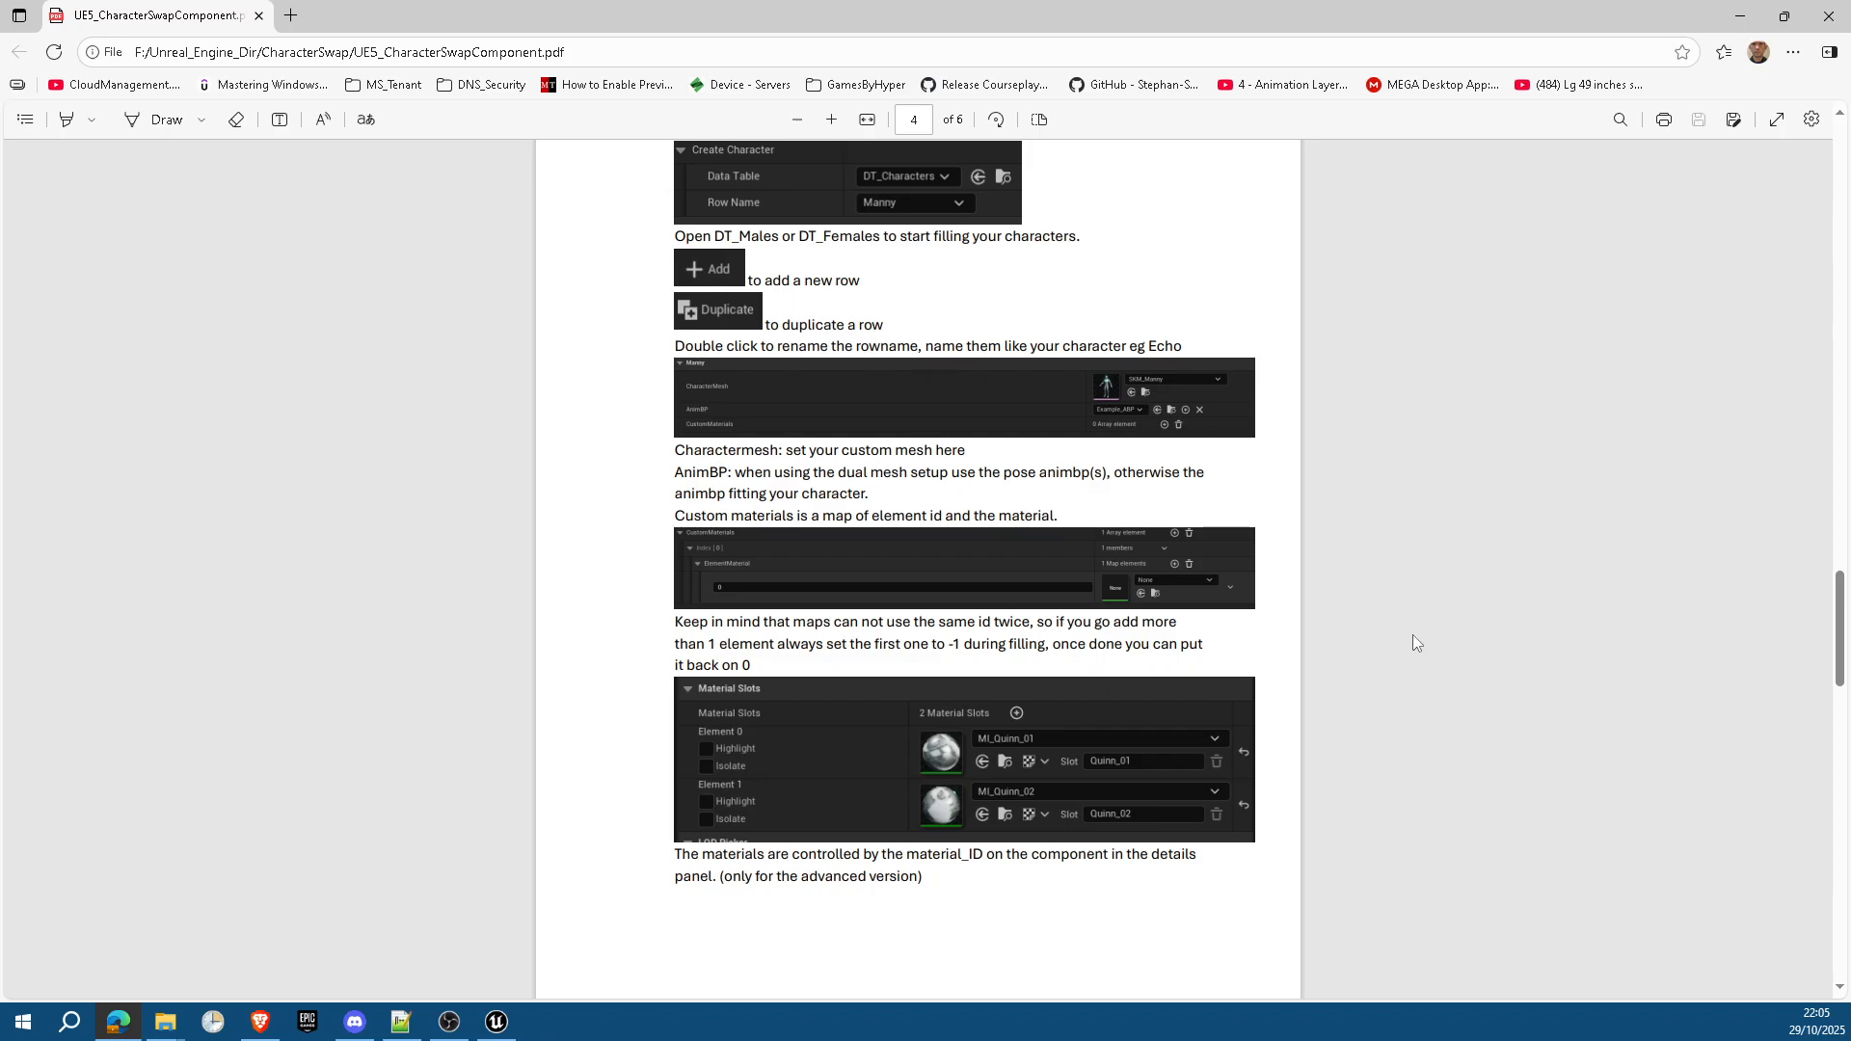
{"action": "scroll", "coordinate": [1392, 675], "scroll_direction": "down", "scroll_amount": 2}
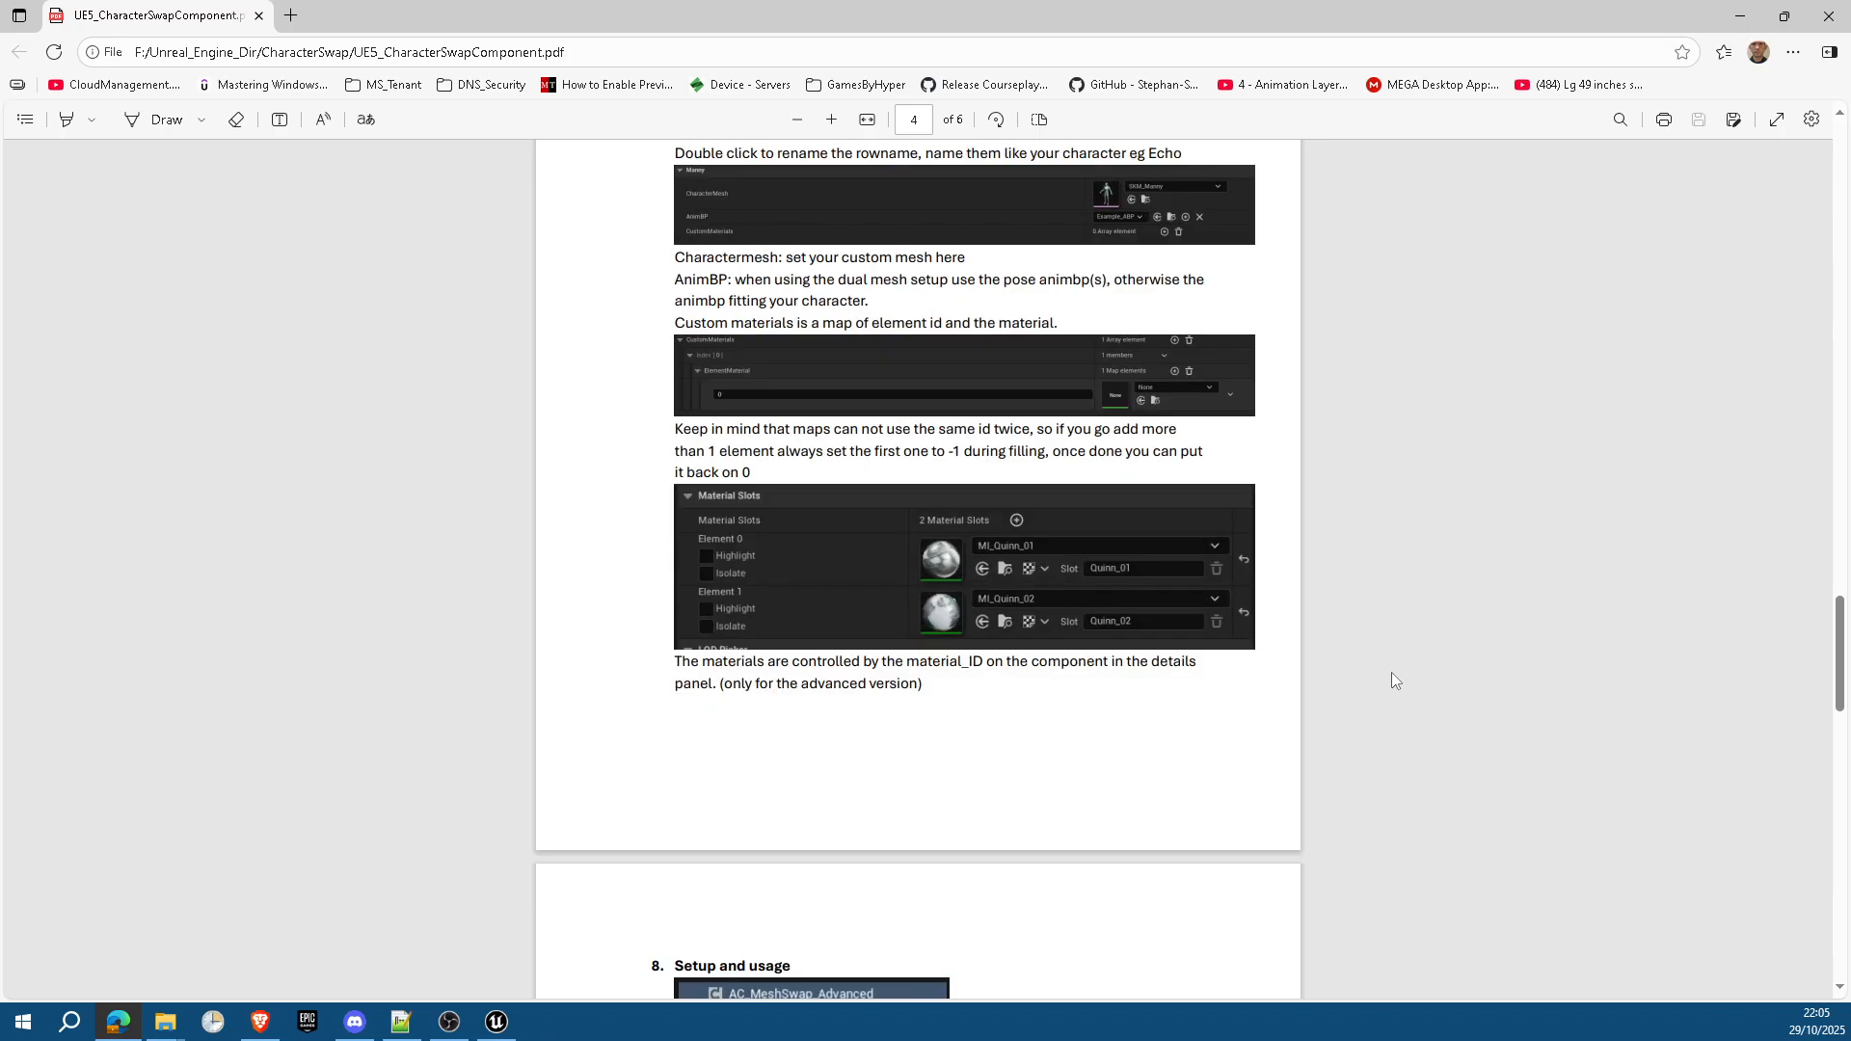
{"action": "scroll", "coordinate": [1391, 673], "scroll_direction": "down", "scroll_amount": 1}
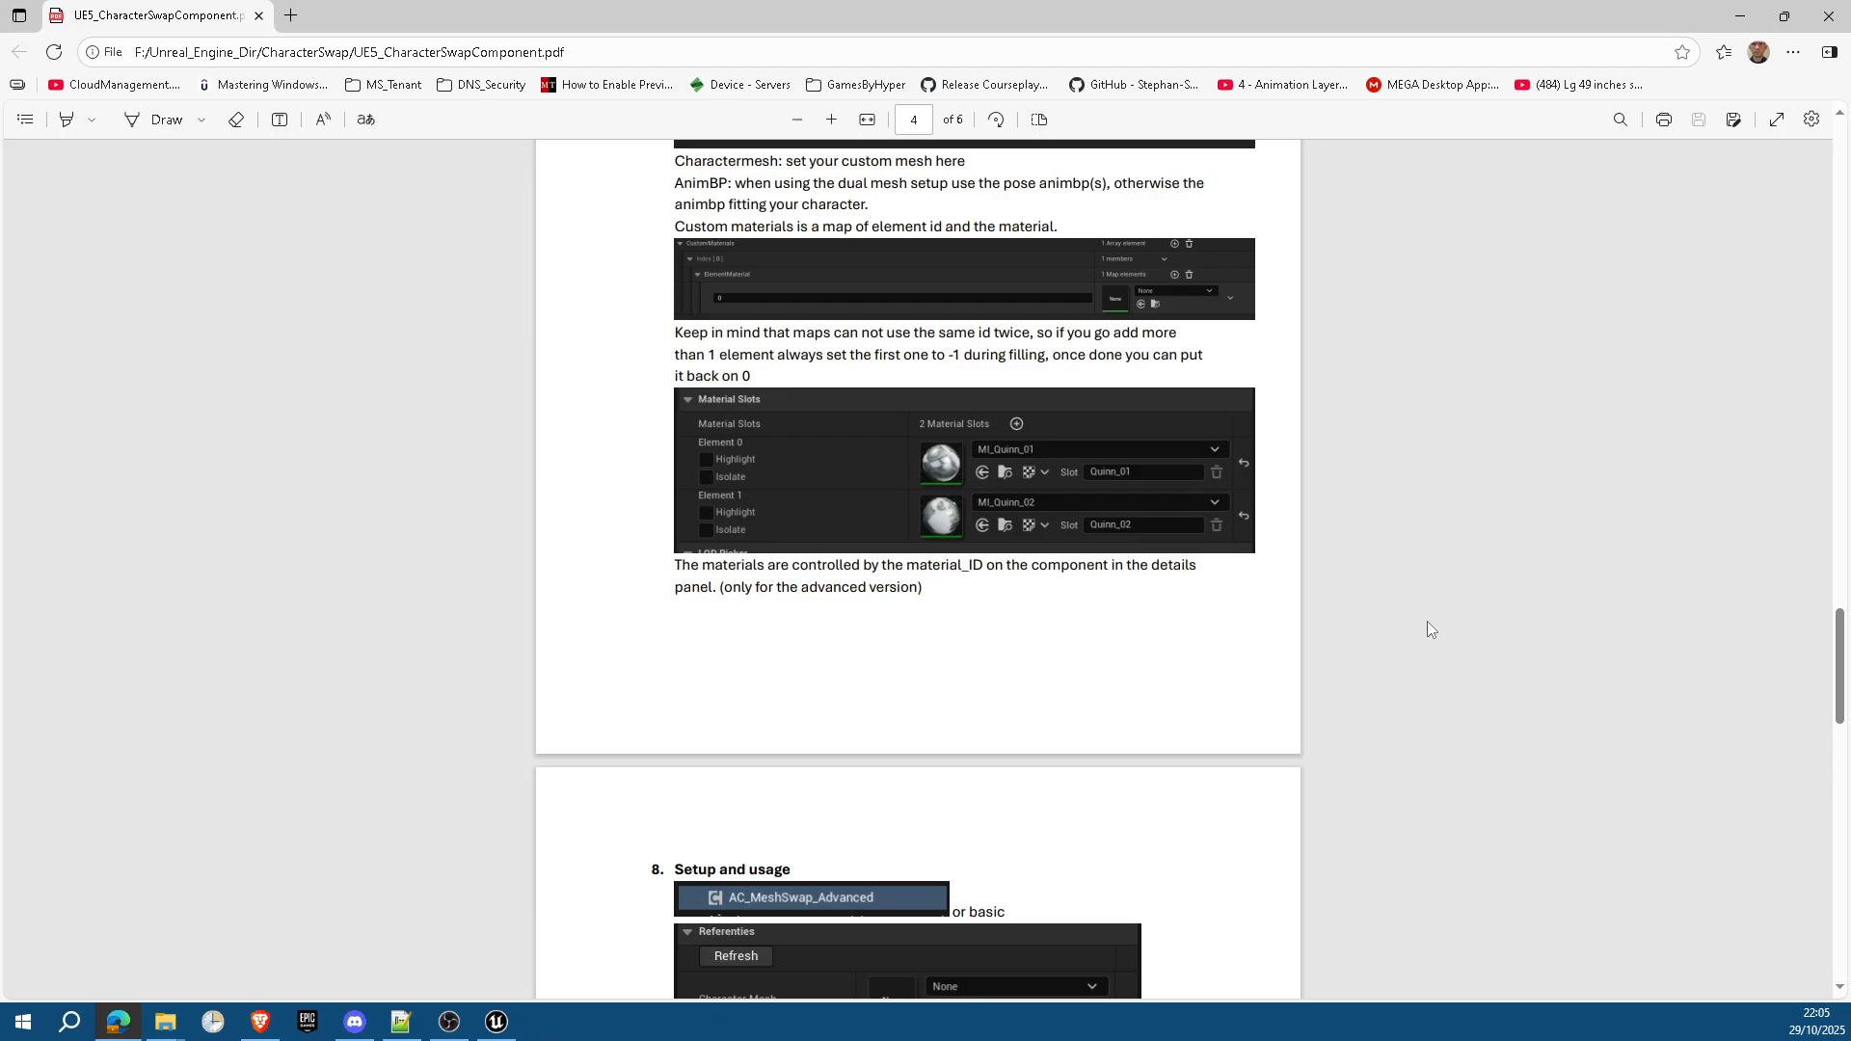
{"action": "scroll", "coordinate": [1421, 631], "scroll_direction": "up", "scroll_amount": 1}
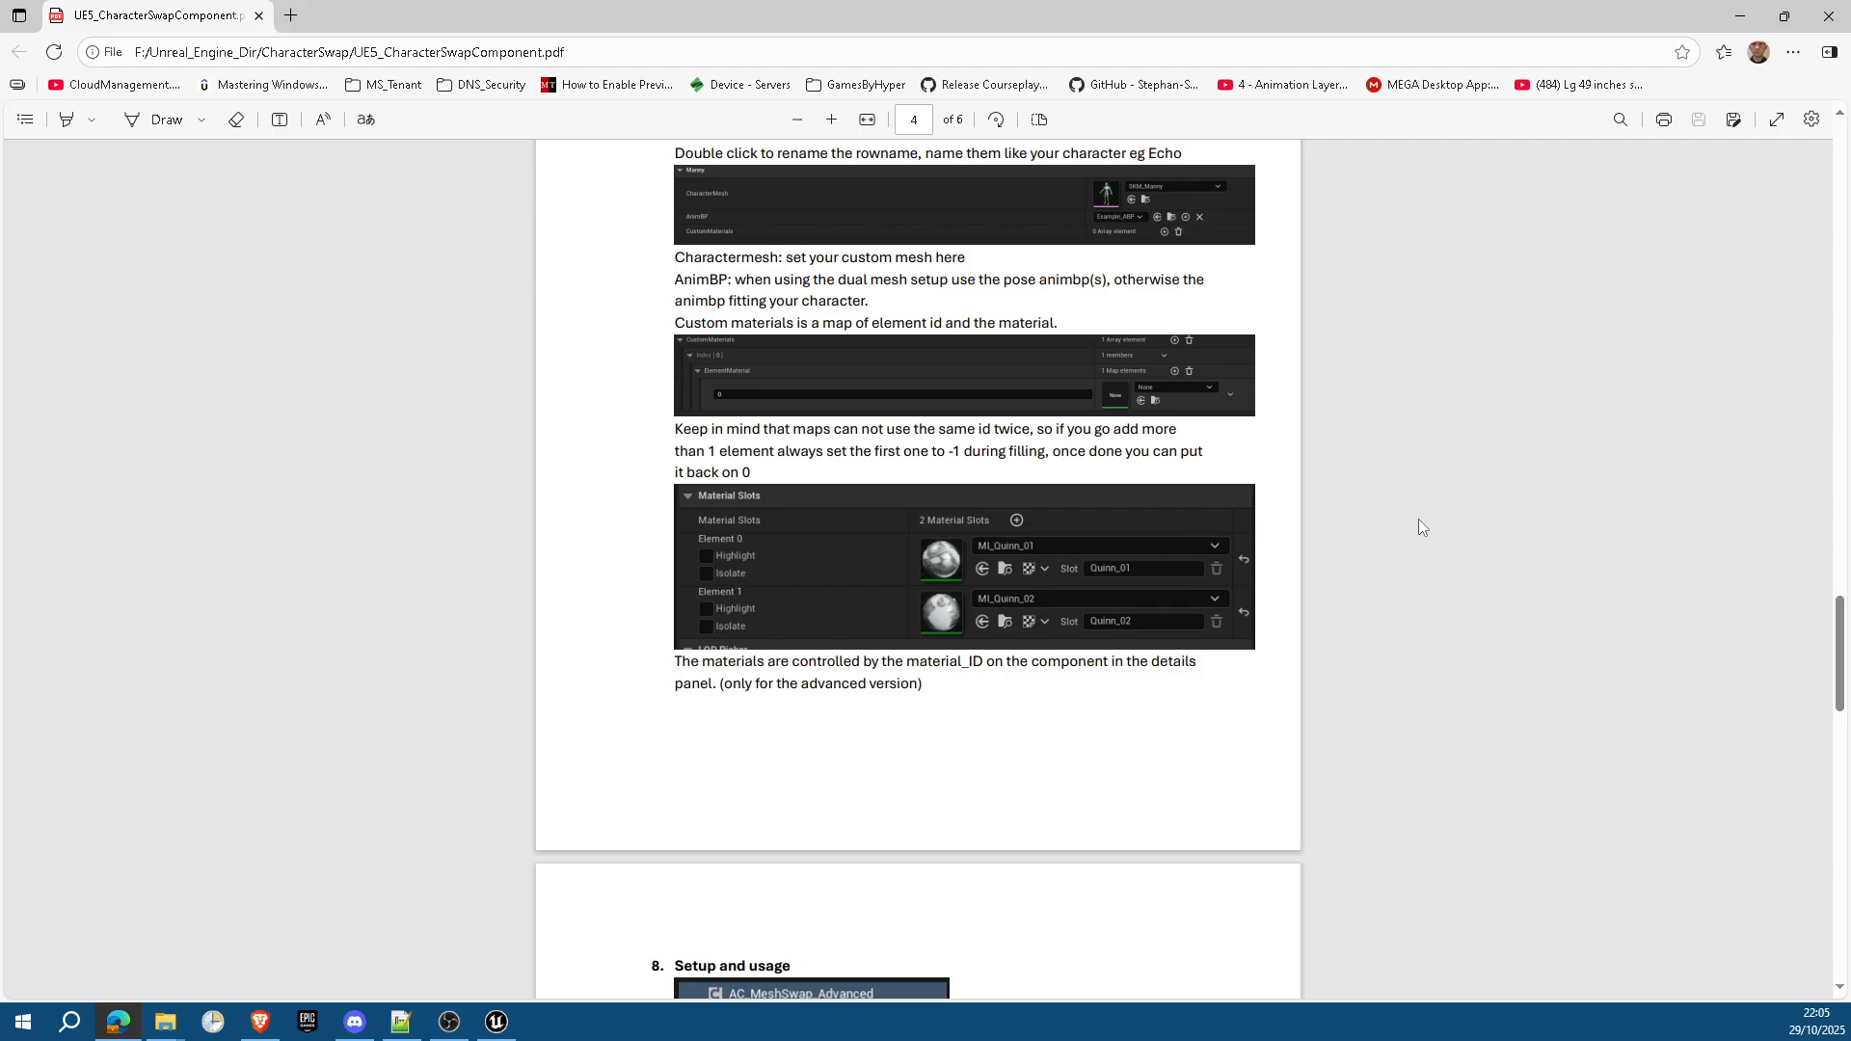
{"action": "scroll", "coordinate": [1088, 665], "scroll_direction": "down", "scroll_amount": 4}
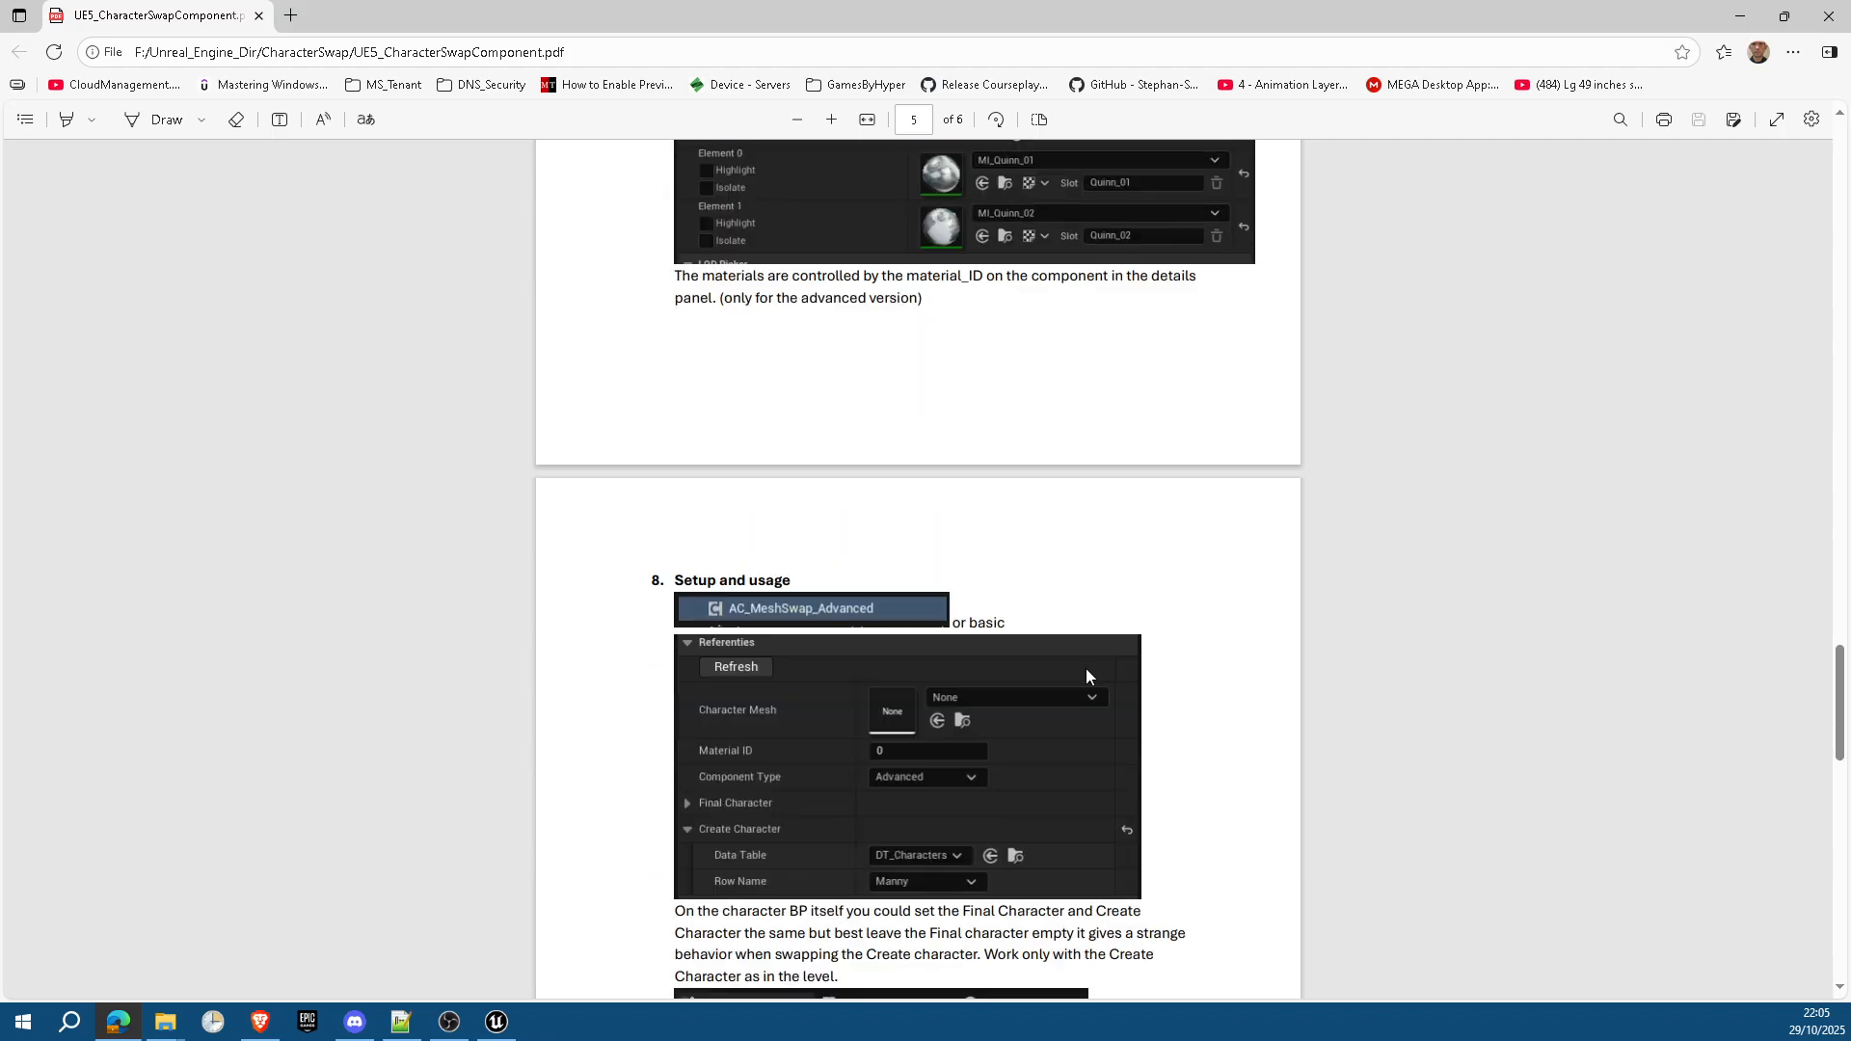
{"action": "scroll", "coordinate": [1085, 668], "scroll_direction": "up", "scroll_amount": 10}
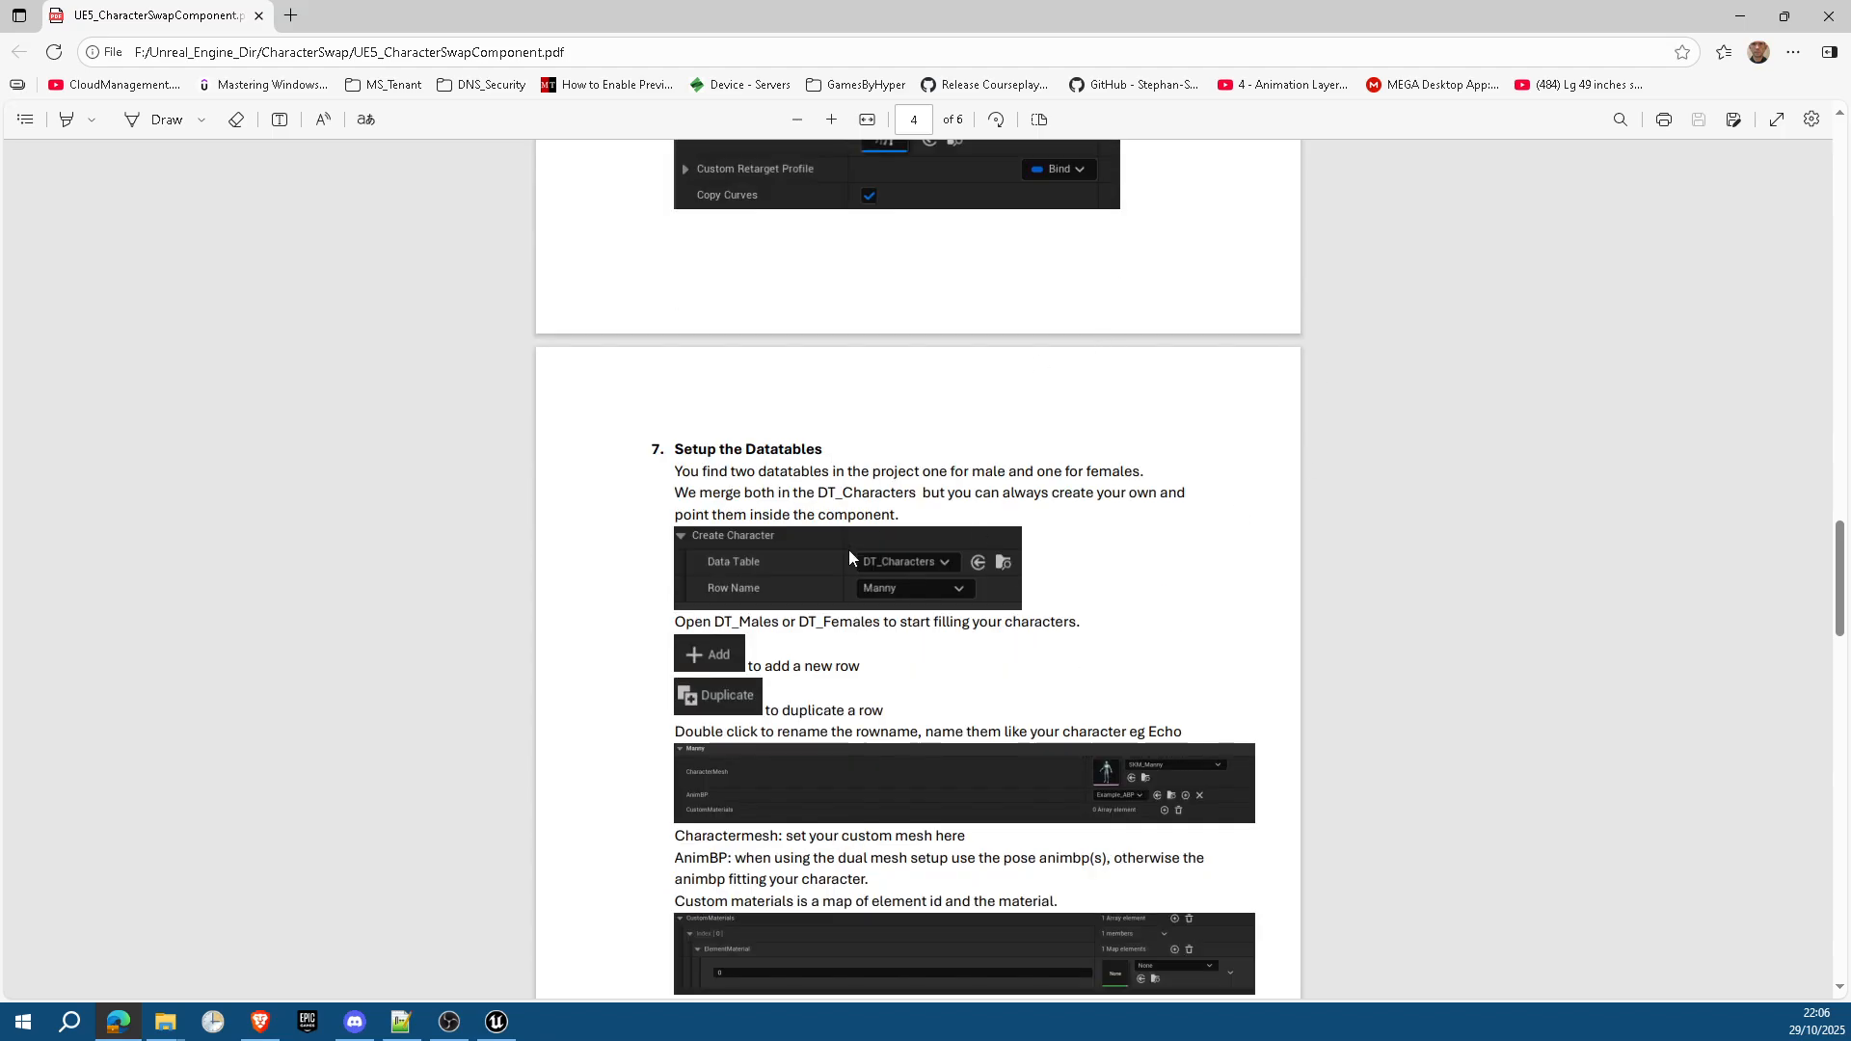
Step: Read the guide's Update versions section and its parent class list, highlighting BP_MeshSwap_Abstract and AC_MeshSwap_Basic, and close the document
{"action": "scroll", "coordinate": [844, 578], "scroll_direction": "down", "scroll_amount": 10}
{"action": "scroll", "coordinate": [841, 607], "scroll_direction": "down", "scroll_amount": 15}
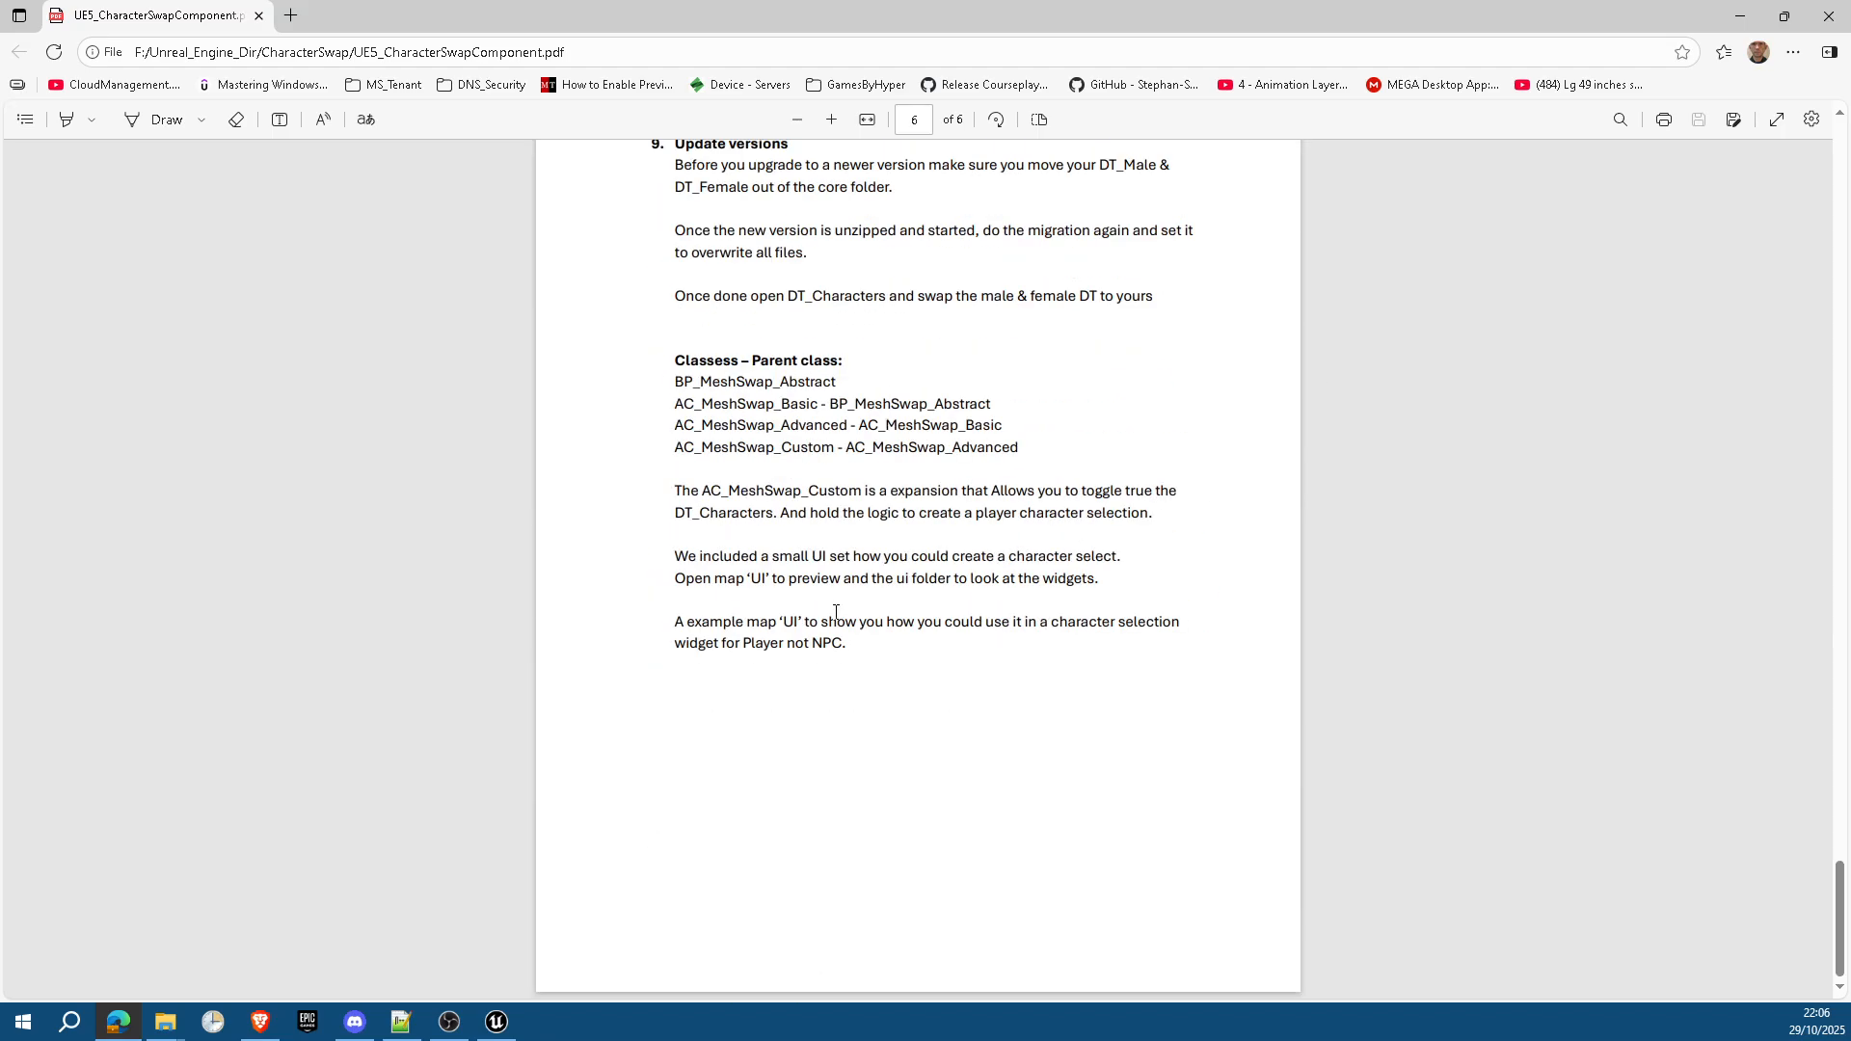
{"action": "scroll", "coordinate": [839, 609], "scroll_direction": "up", "scroll_amount": 6}
{"action": "scroll", "coordinate": [836, 612], "scroll_direction": "down", "scroll_amount": 2}
{"action": "scroll", "coordinate": [836, 612], "scroll_direction": "down", "scroll_amount": 1}
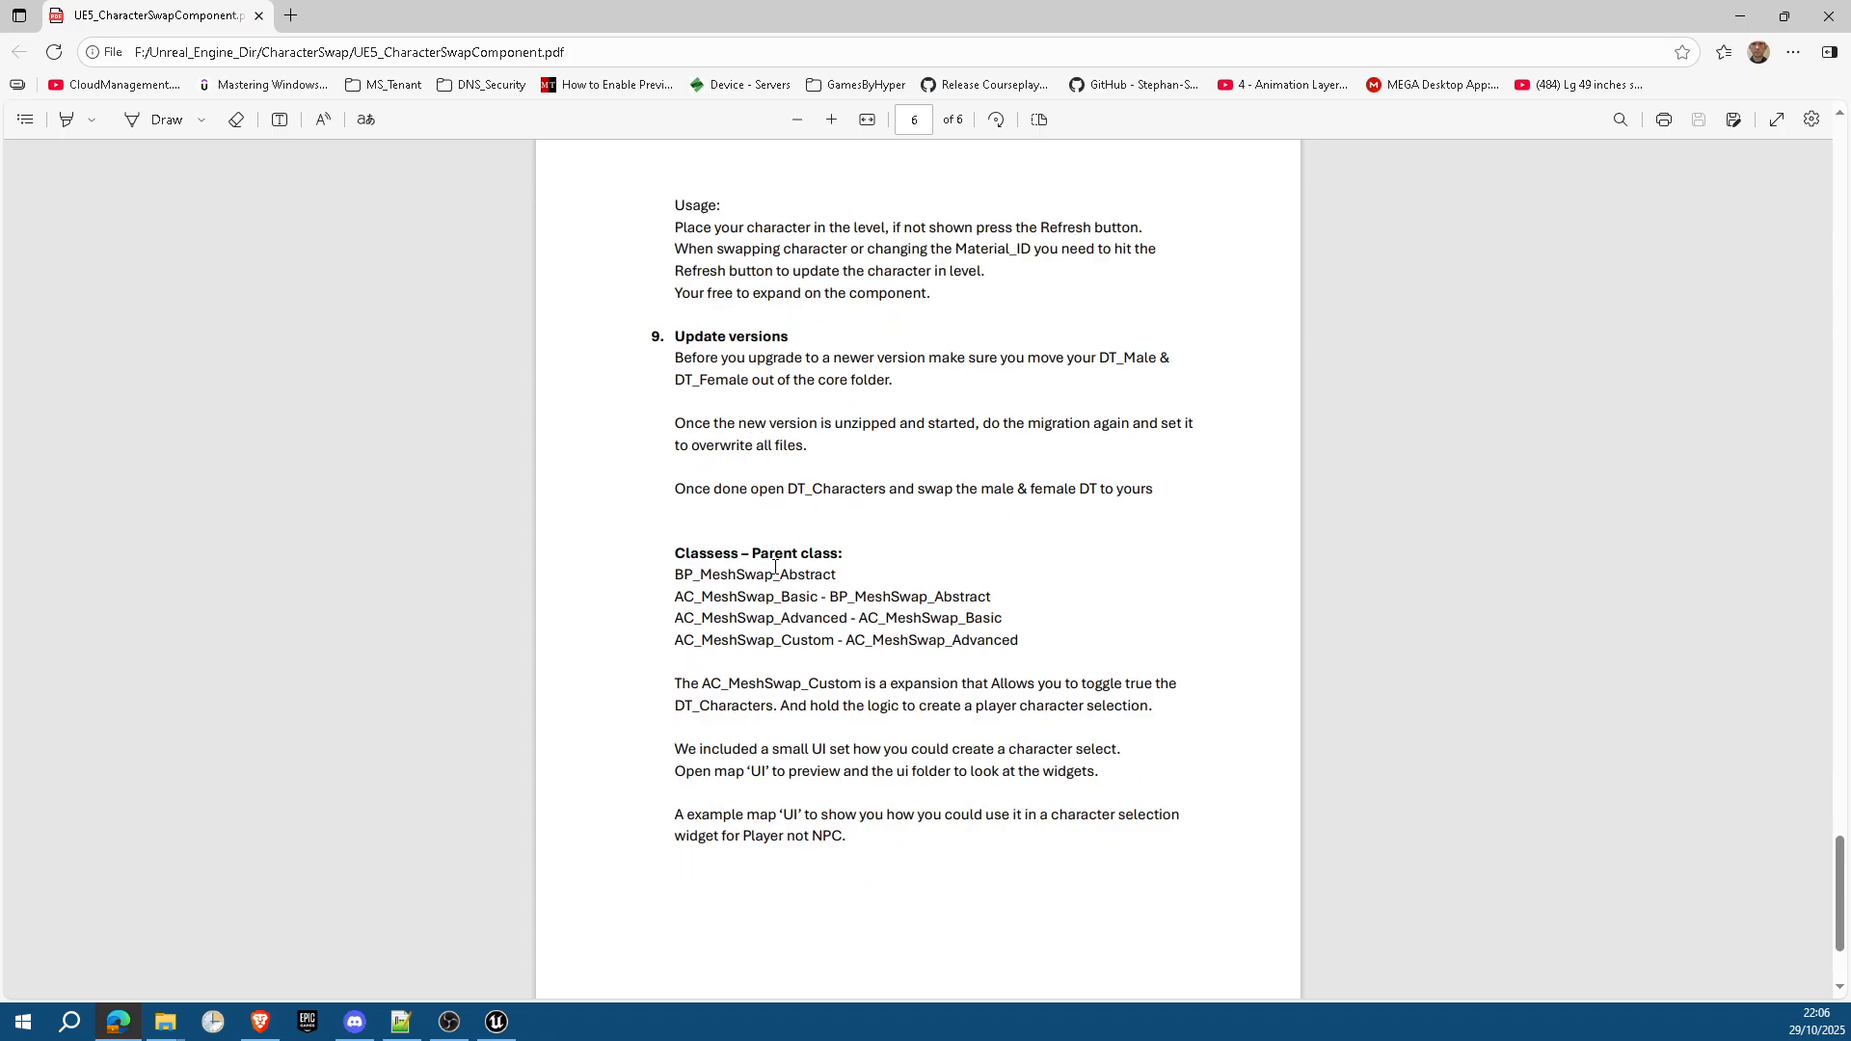
{"action": "left_click_drag", "start_coordinate": [676, 575], "coordinate": [840, 575]}
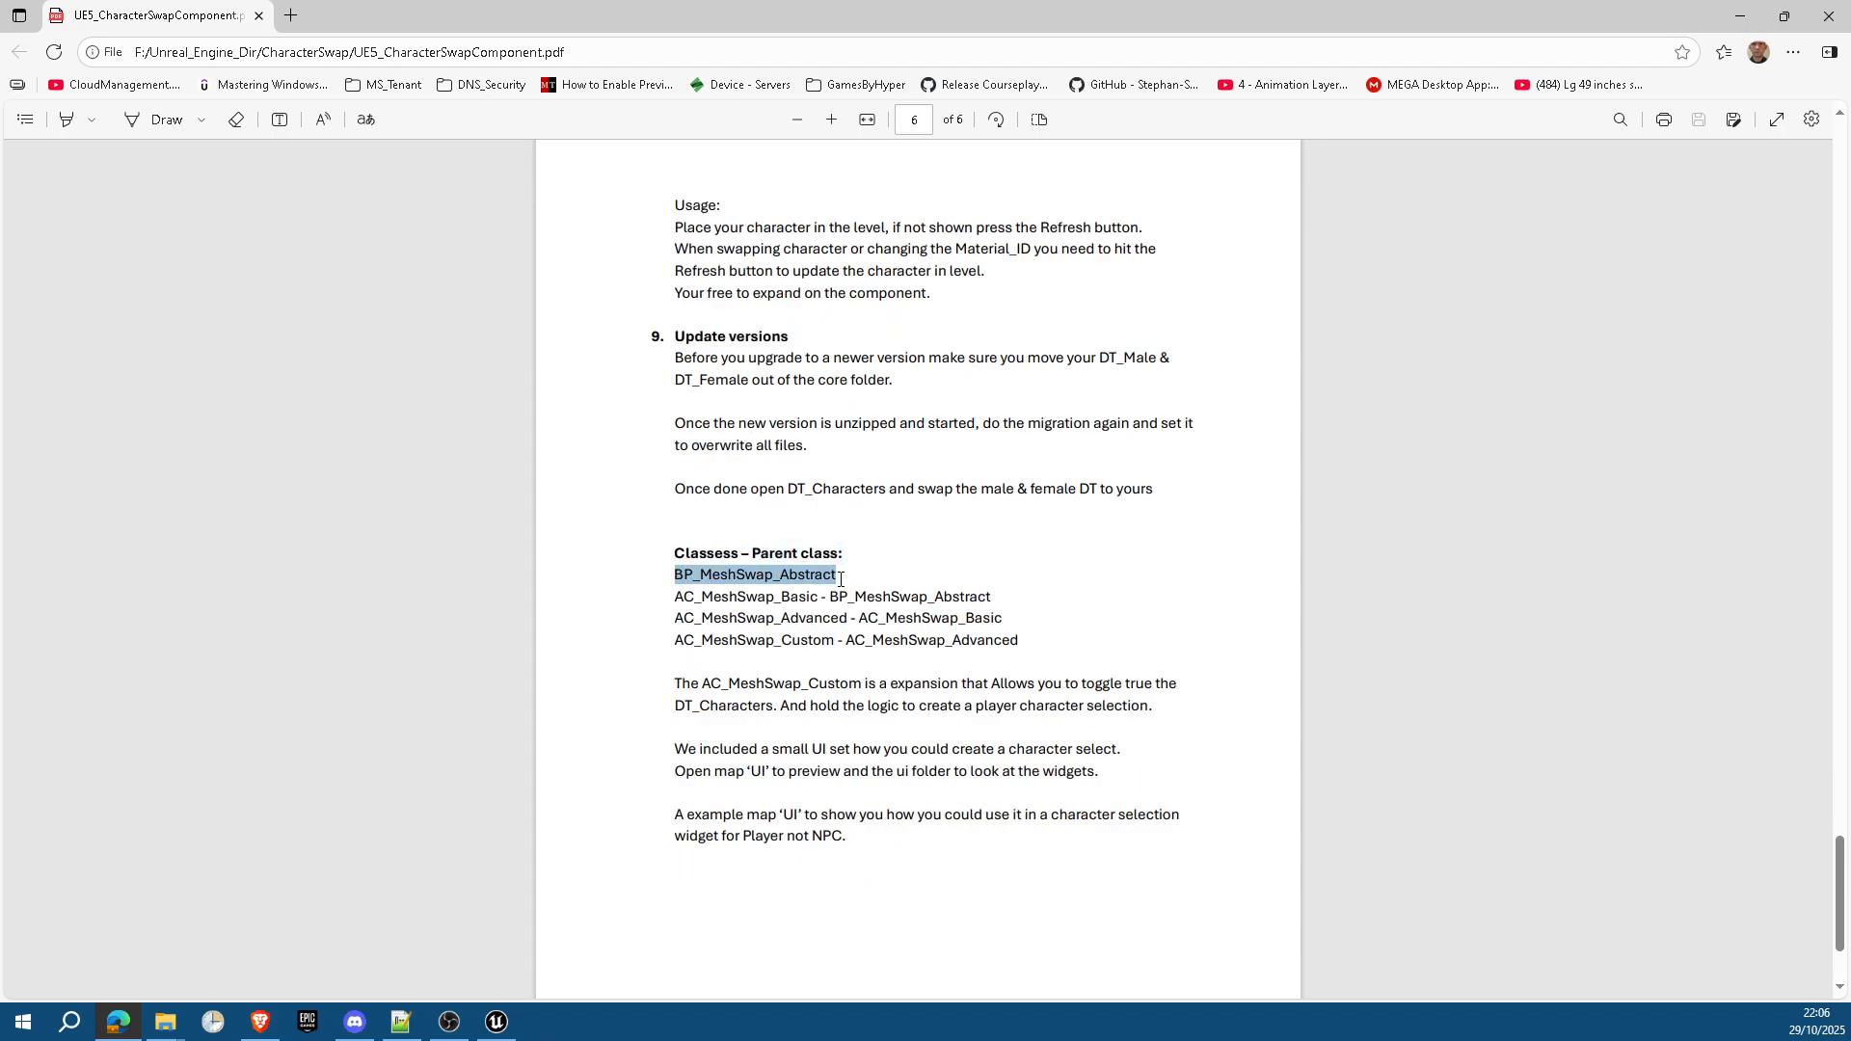
{"action": "left_click_drag", "start_coordinate": [675, 597], "coordinate": [819, 598]}
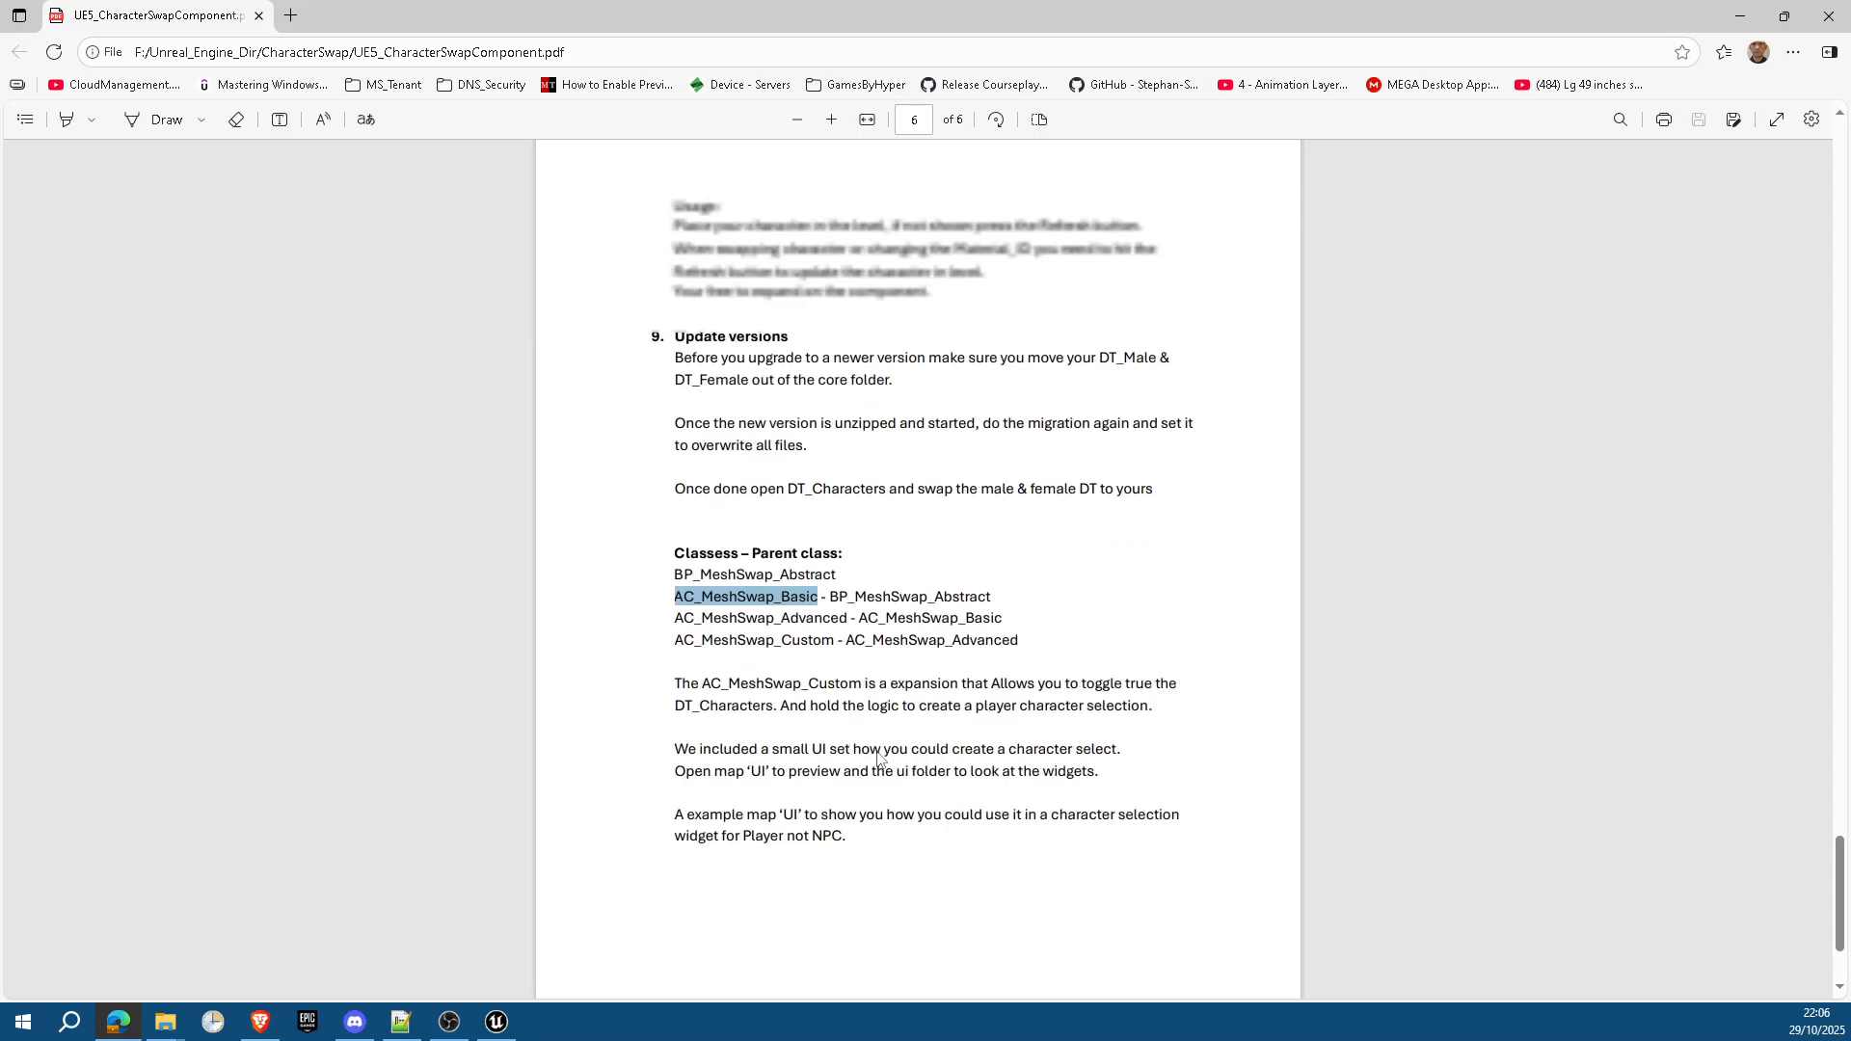
{"action": "scroll", "coordinate": [879, 758], "scroll_direction": "up", "scroll_amount": 10}
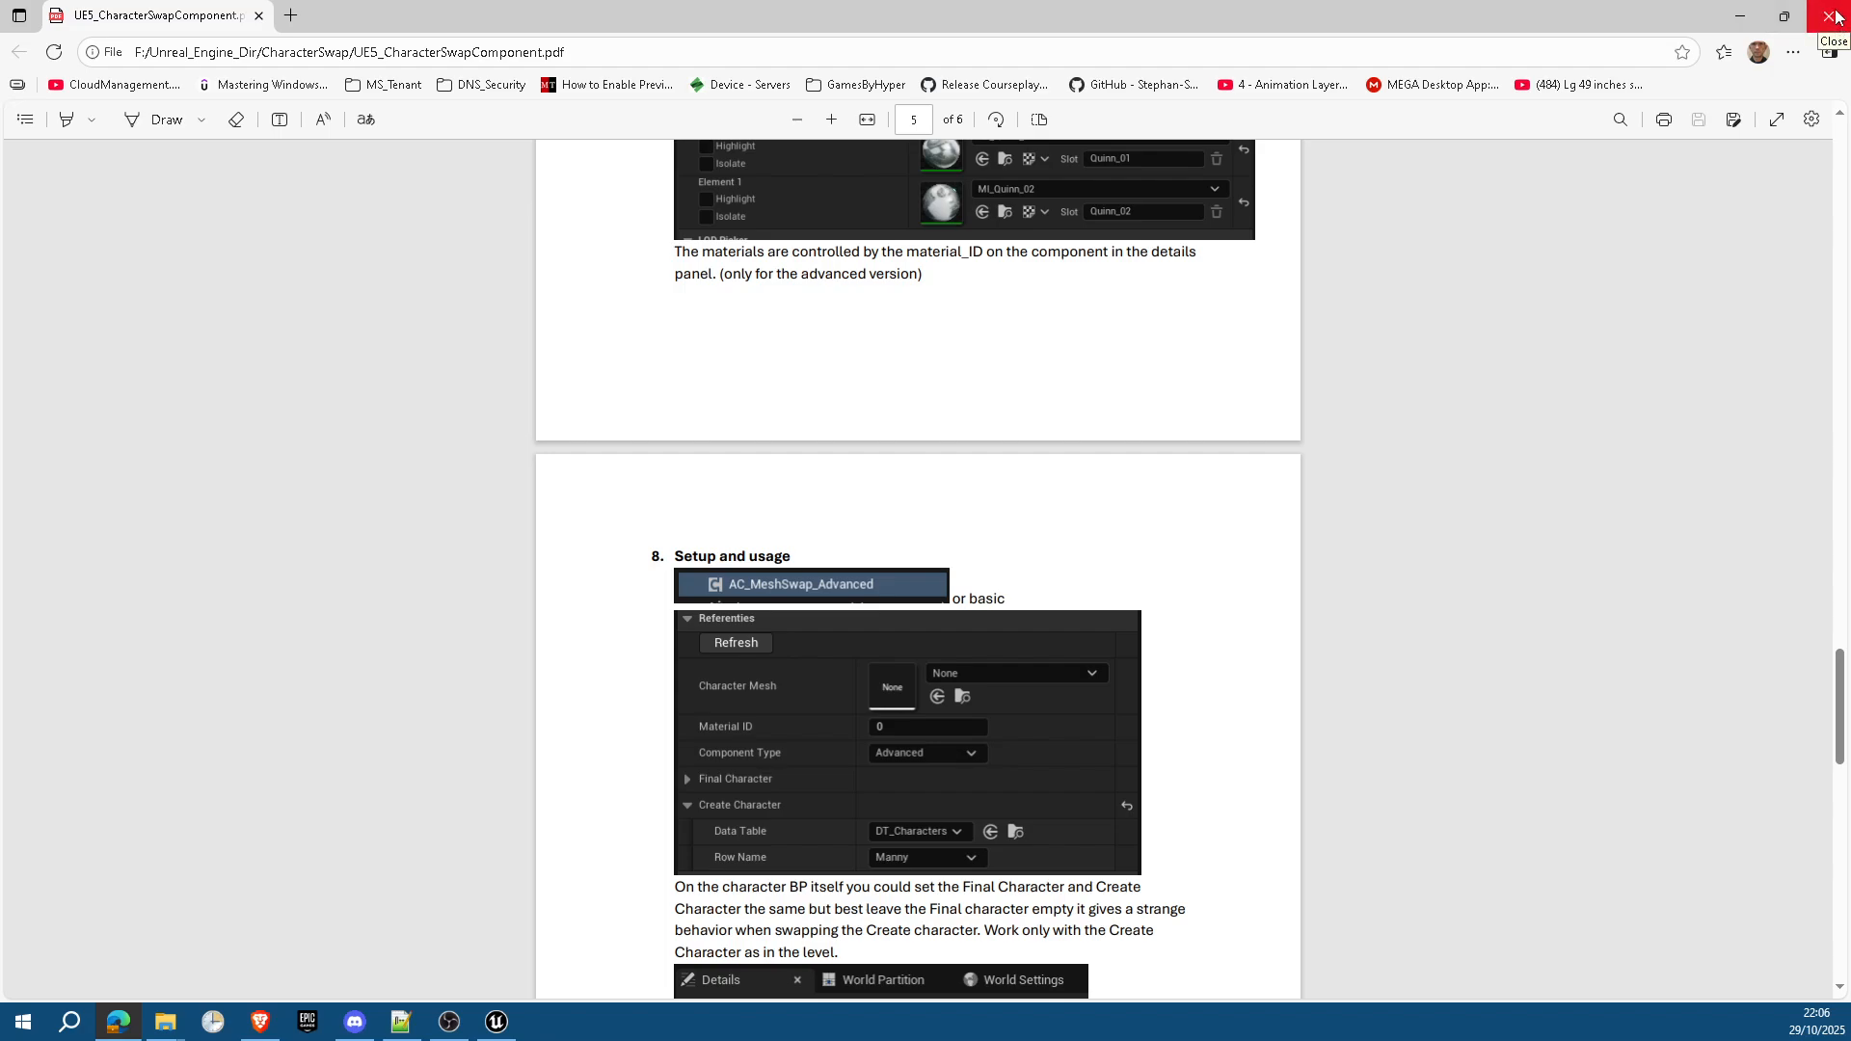
{"action": "left_click", "coordinate": [1835, 24]}
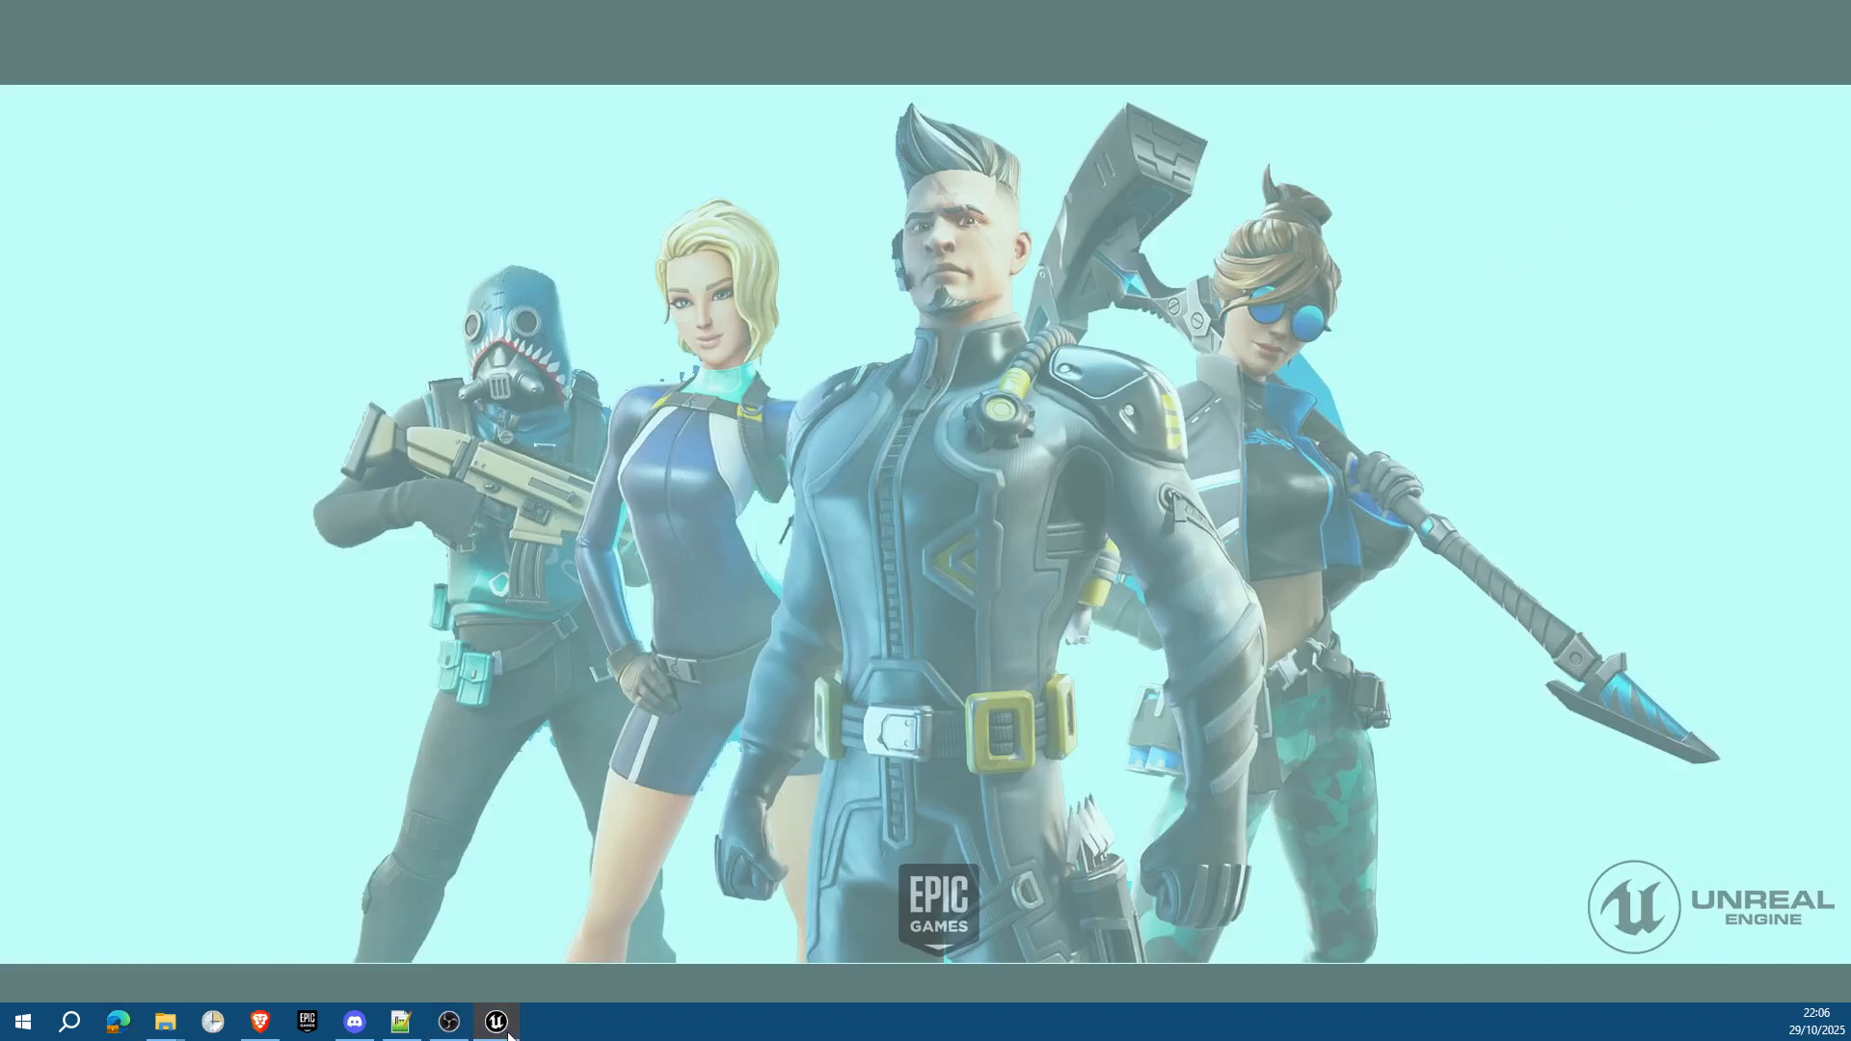
Step: Switch to the CharacterSwap project in Unreal Editor and bring the level viewport out of immersive mode
{"action": "left_click", "coordinate": [503, 1029]}
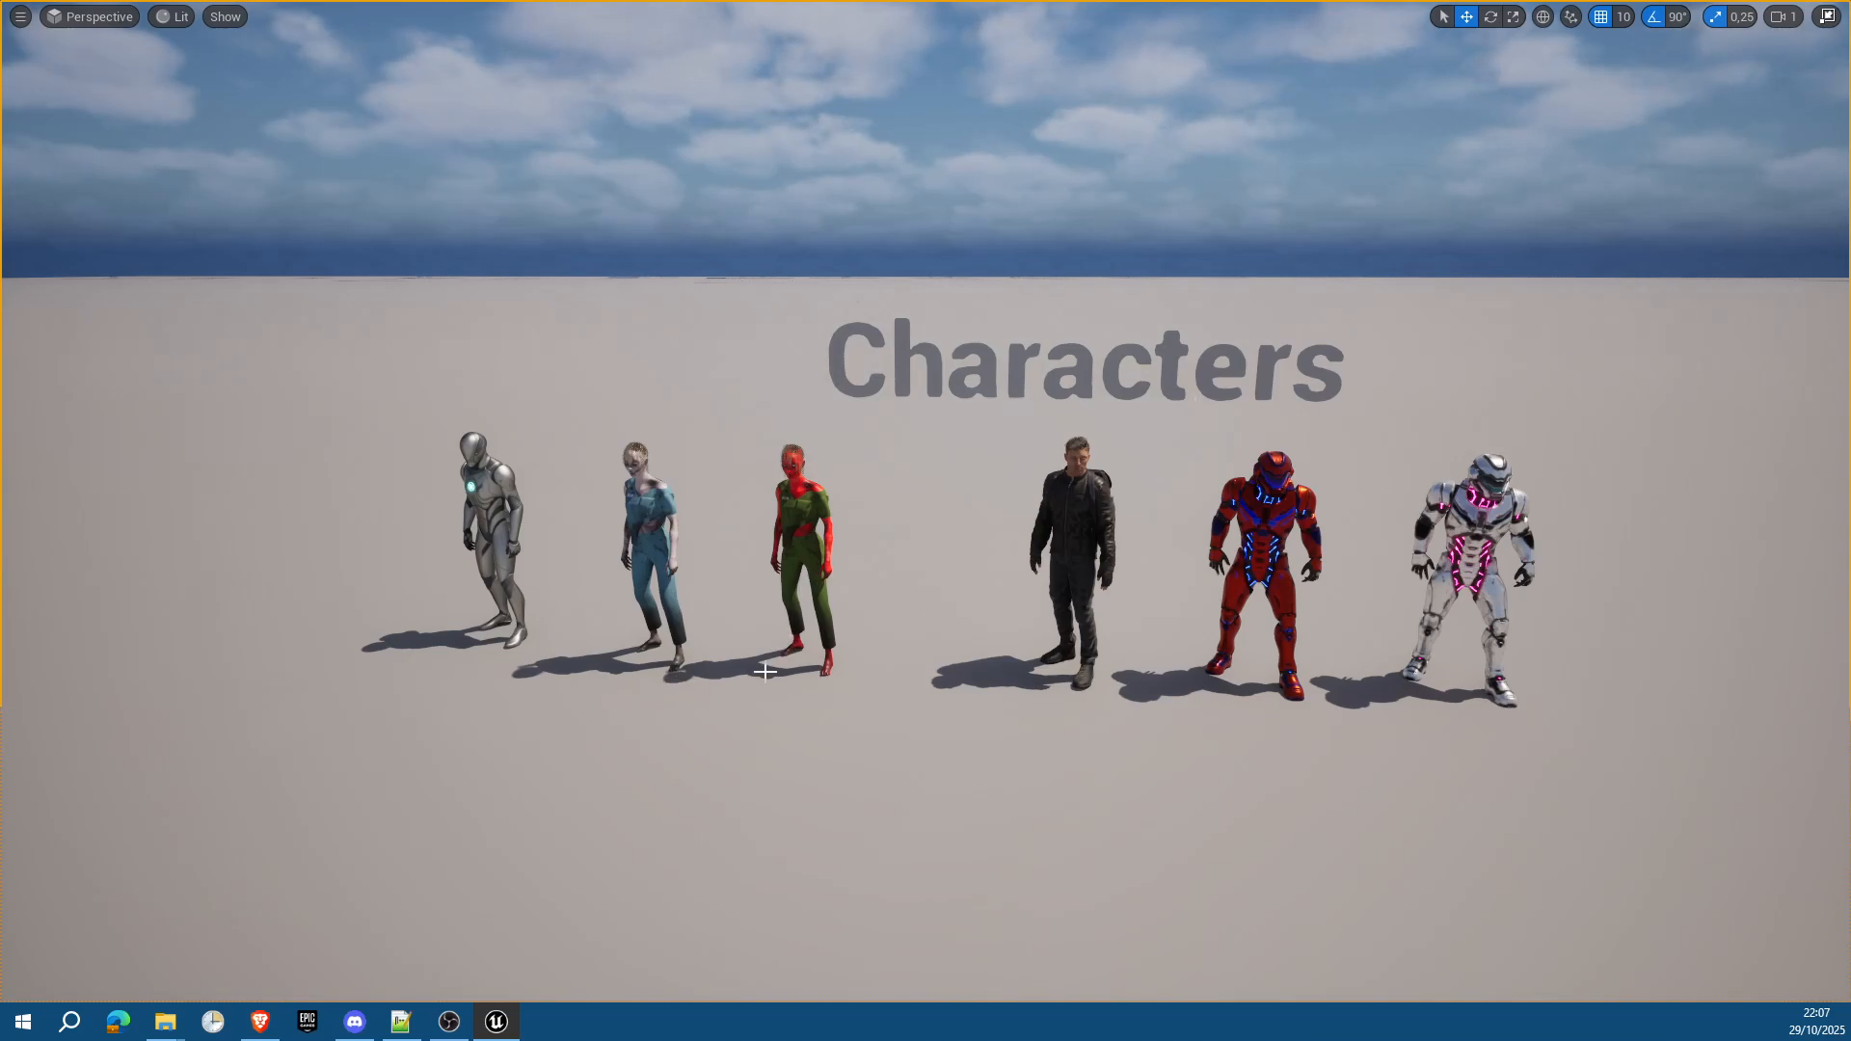
{"action": "left_click", "coordinate": [731, 790]}
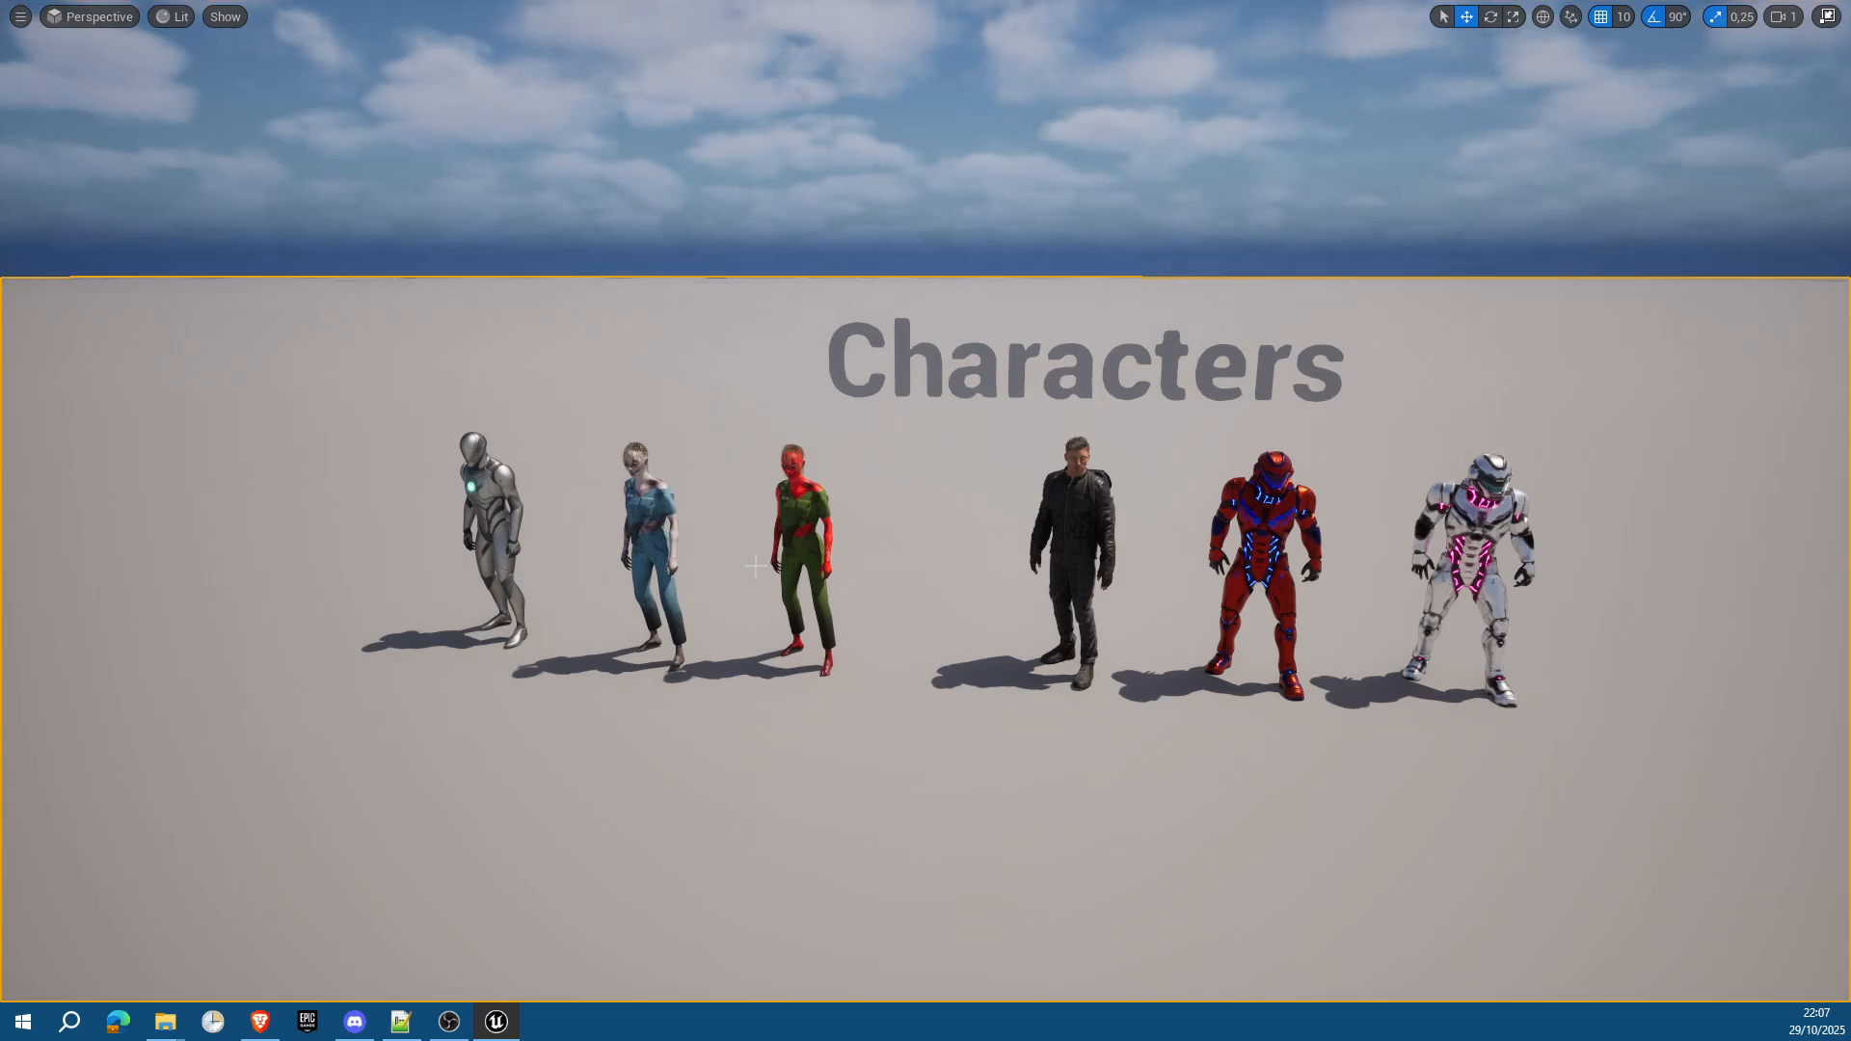
{"action": "key", "text": "F11"}
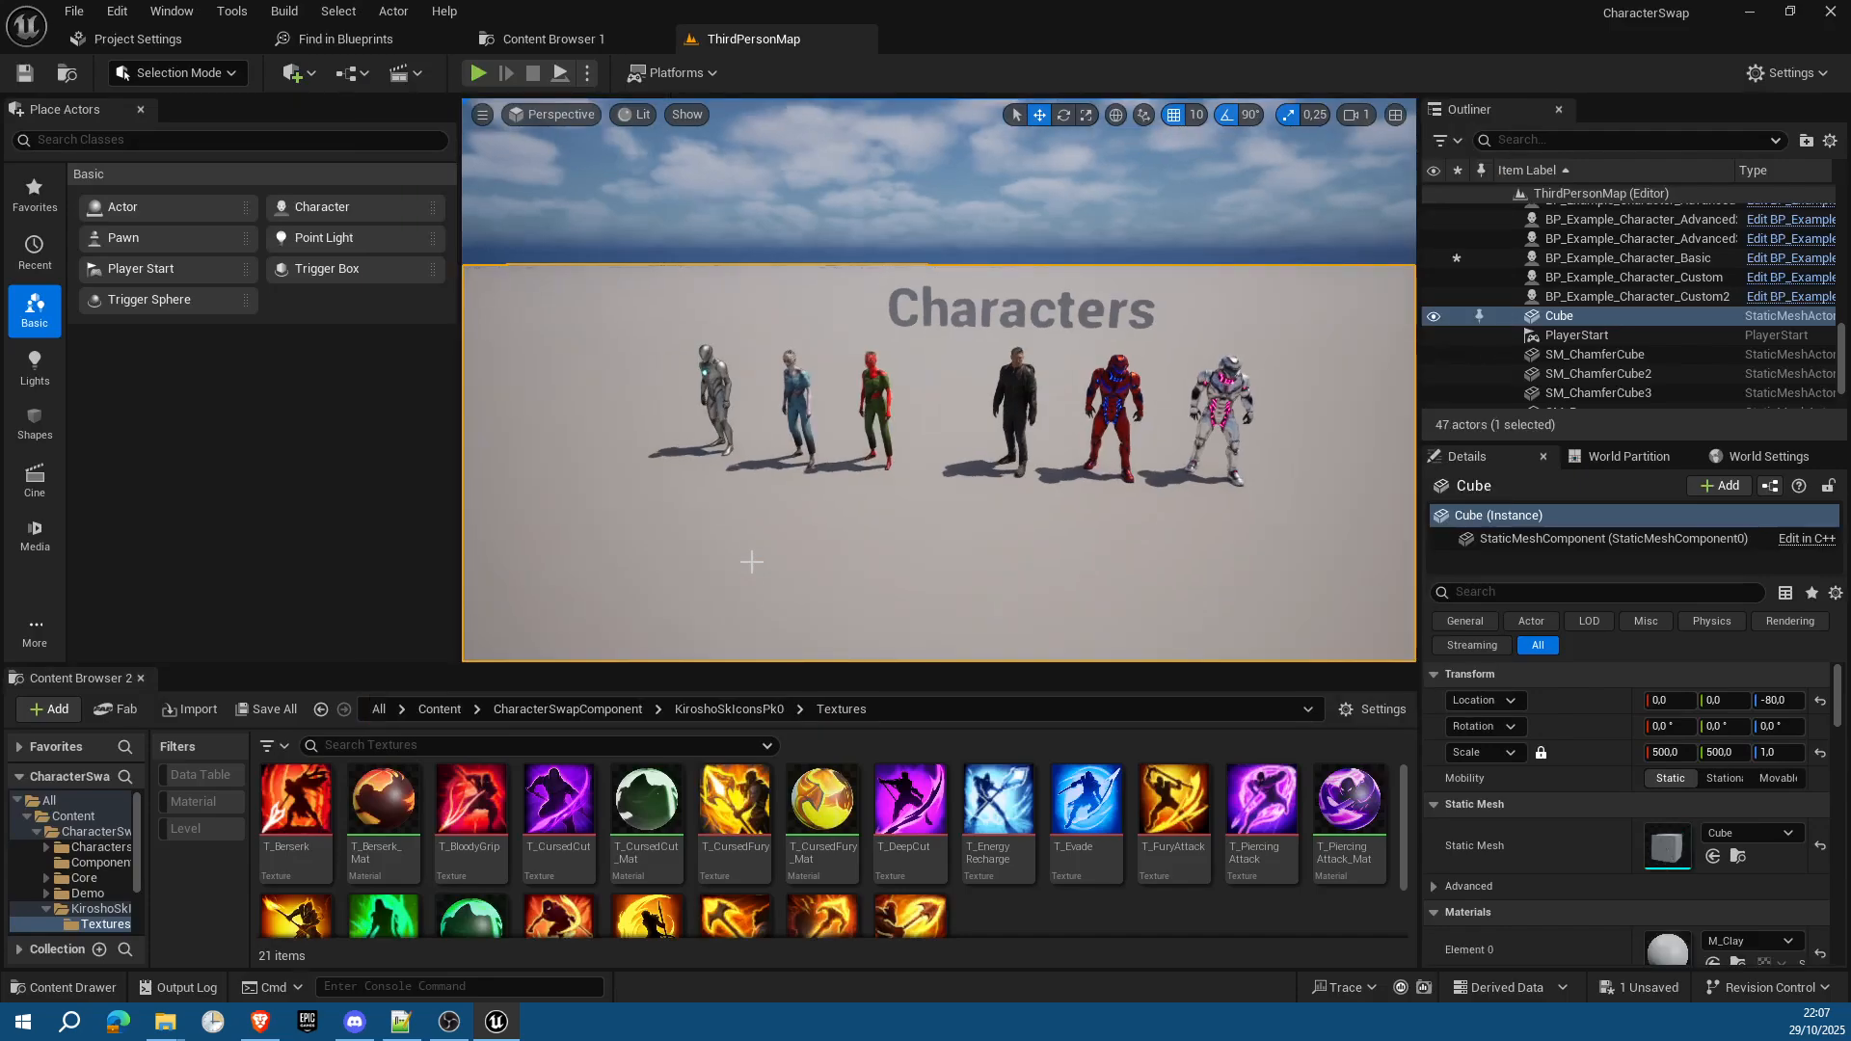
Step: Enlarge the Content Browser and open the CharacterSwapComponent folder inside Content
{"action": "left_click", "coordinate": [568, 710]}
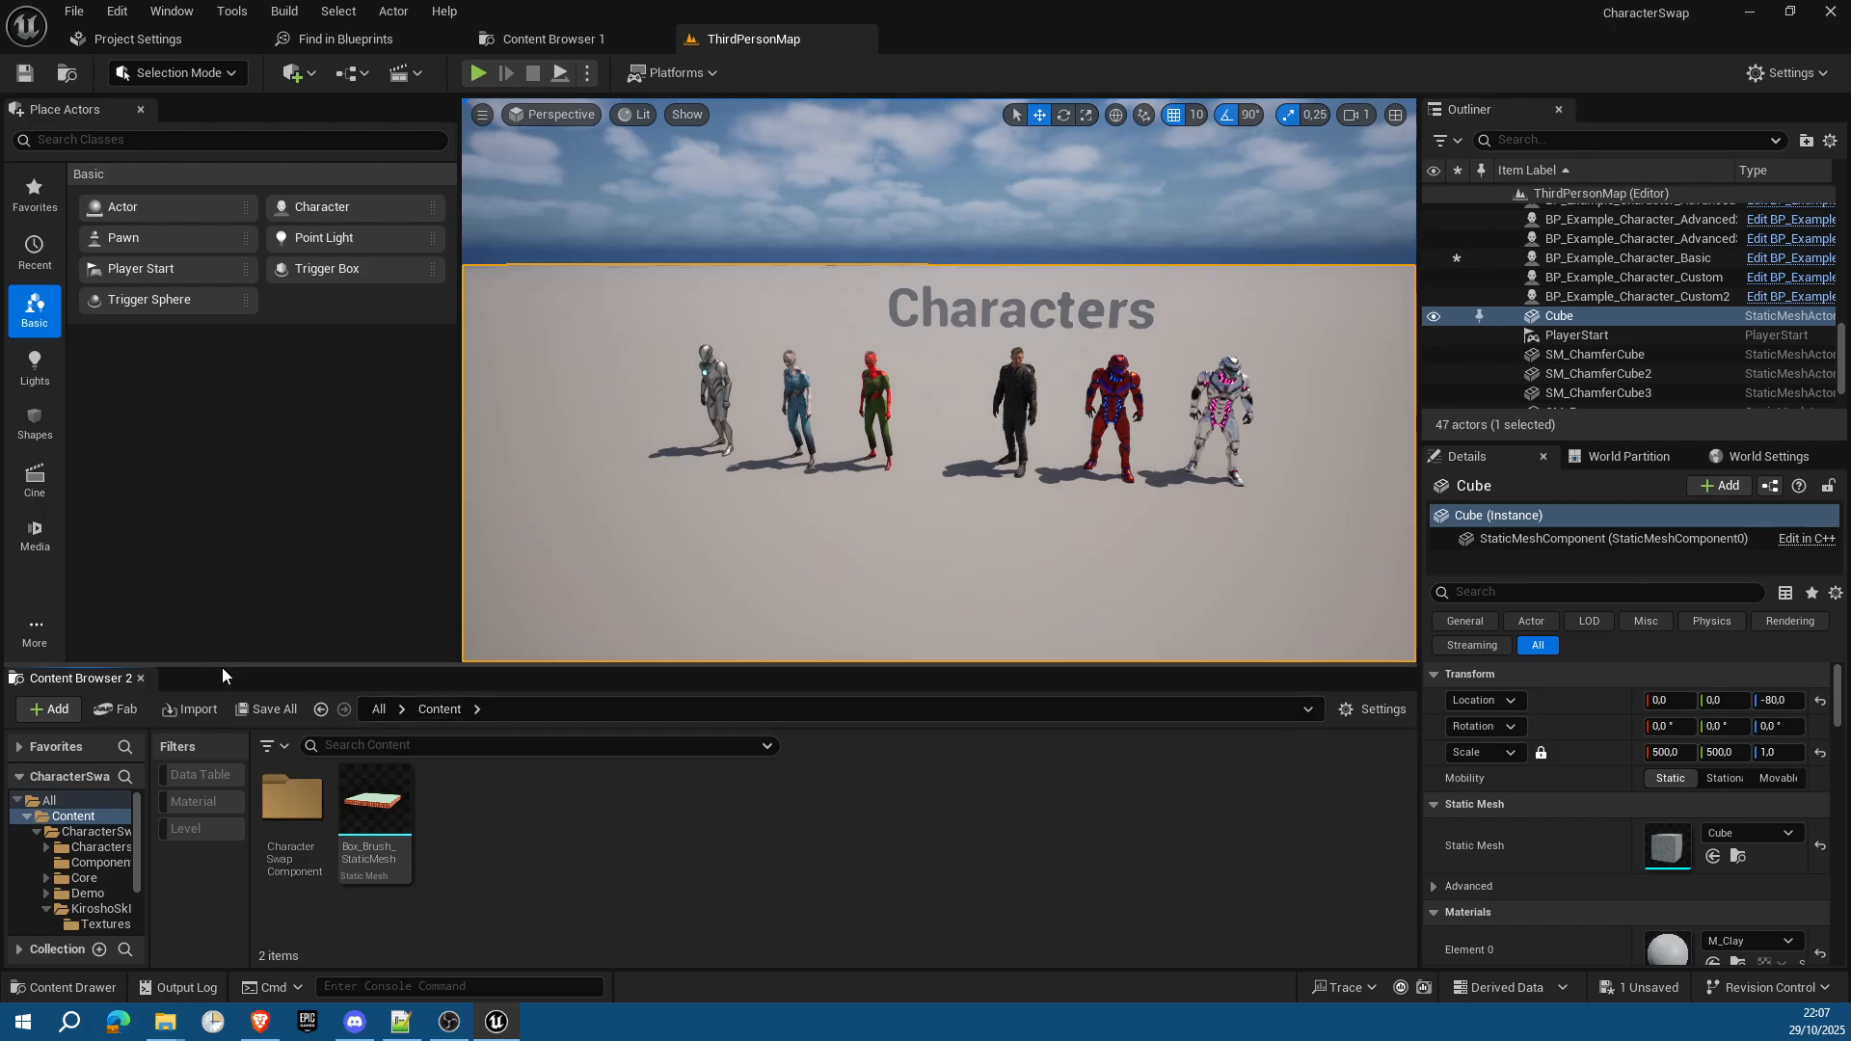
{"action": "left_click_drag", "start_coordinate": [228, 665], "coordinate": [332, 258]}
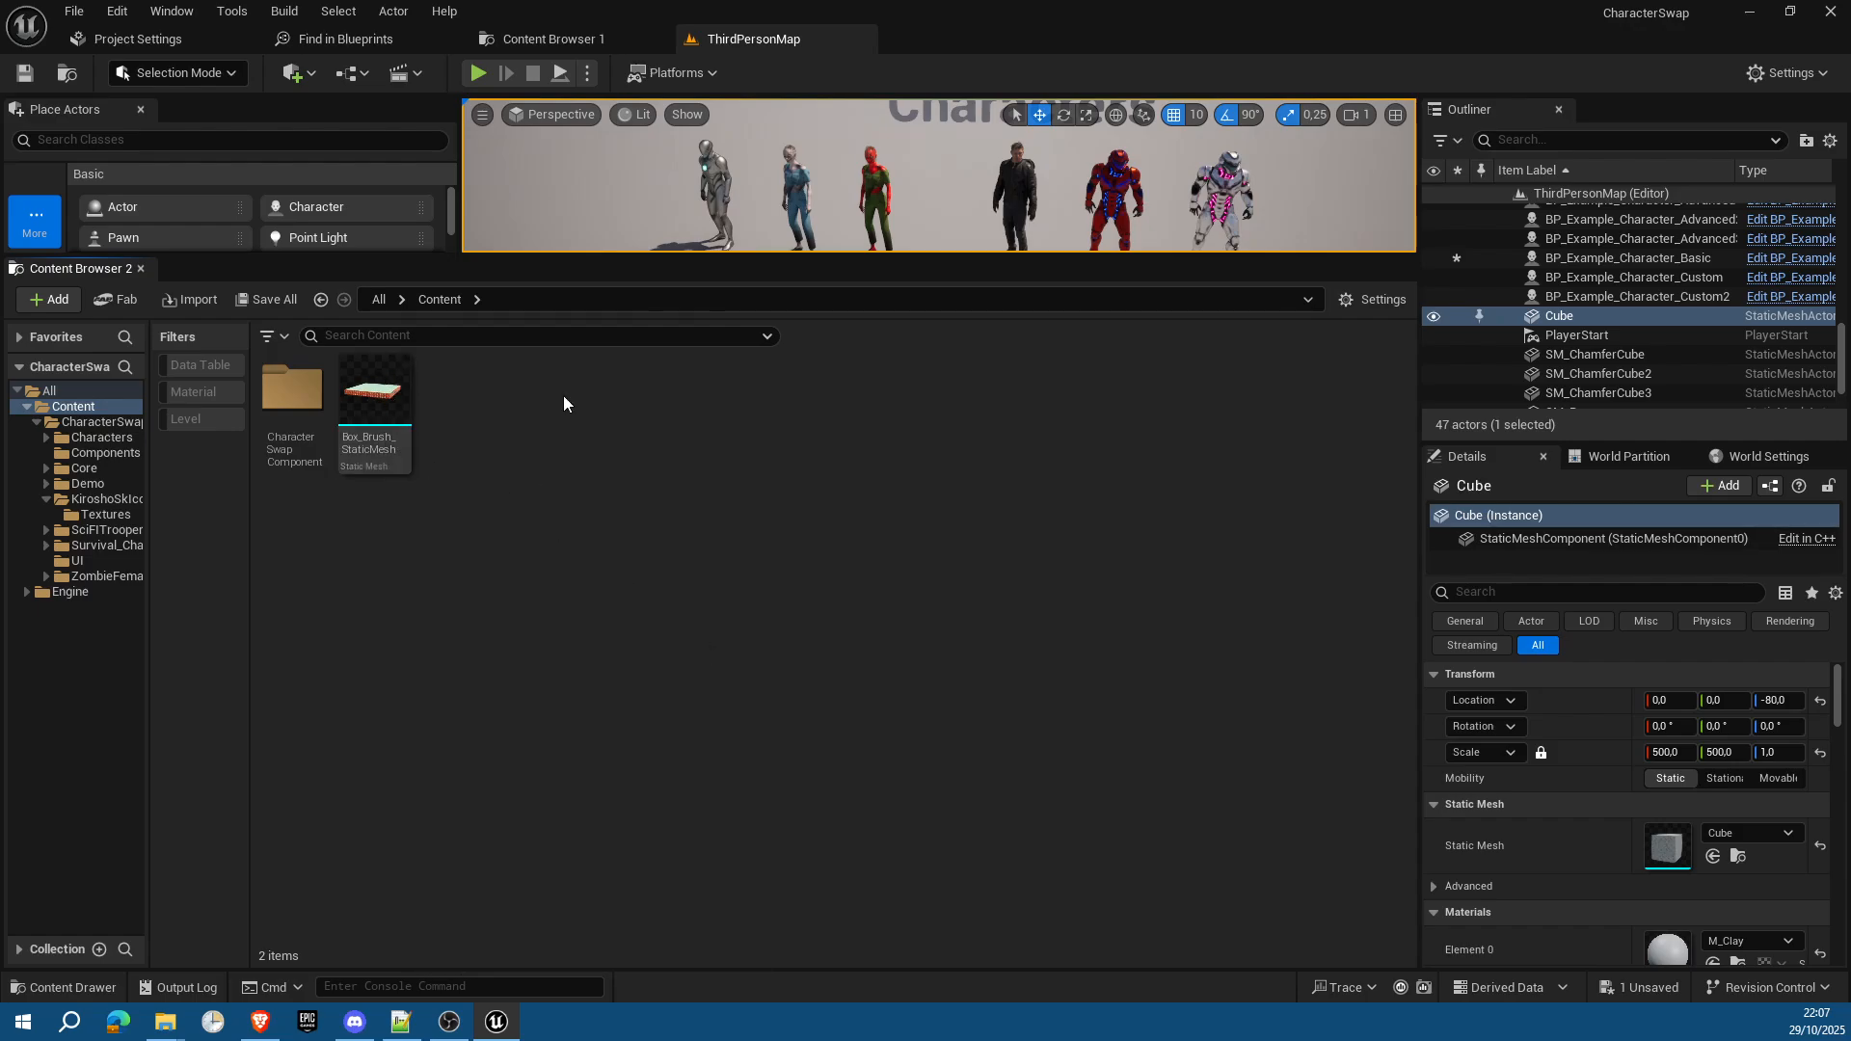
{"action": "left_click", "coordinate": [302, 386]}
{"action": "double_click", "coordinate": [302, 386]}
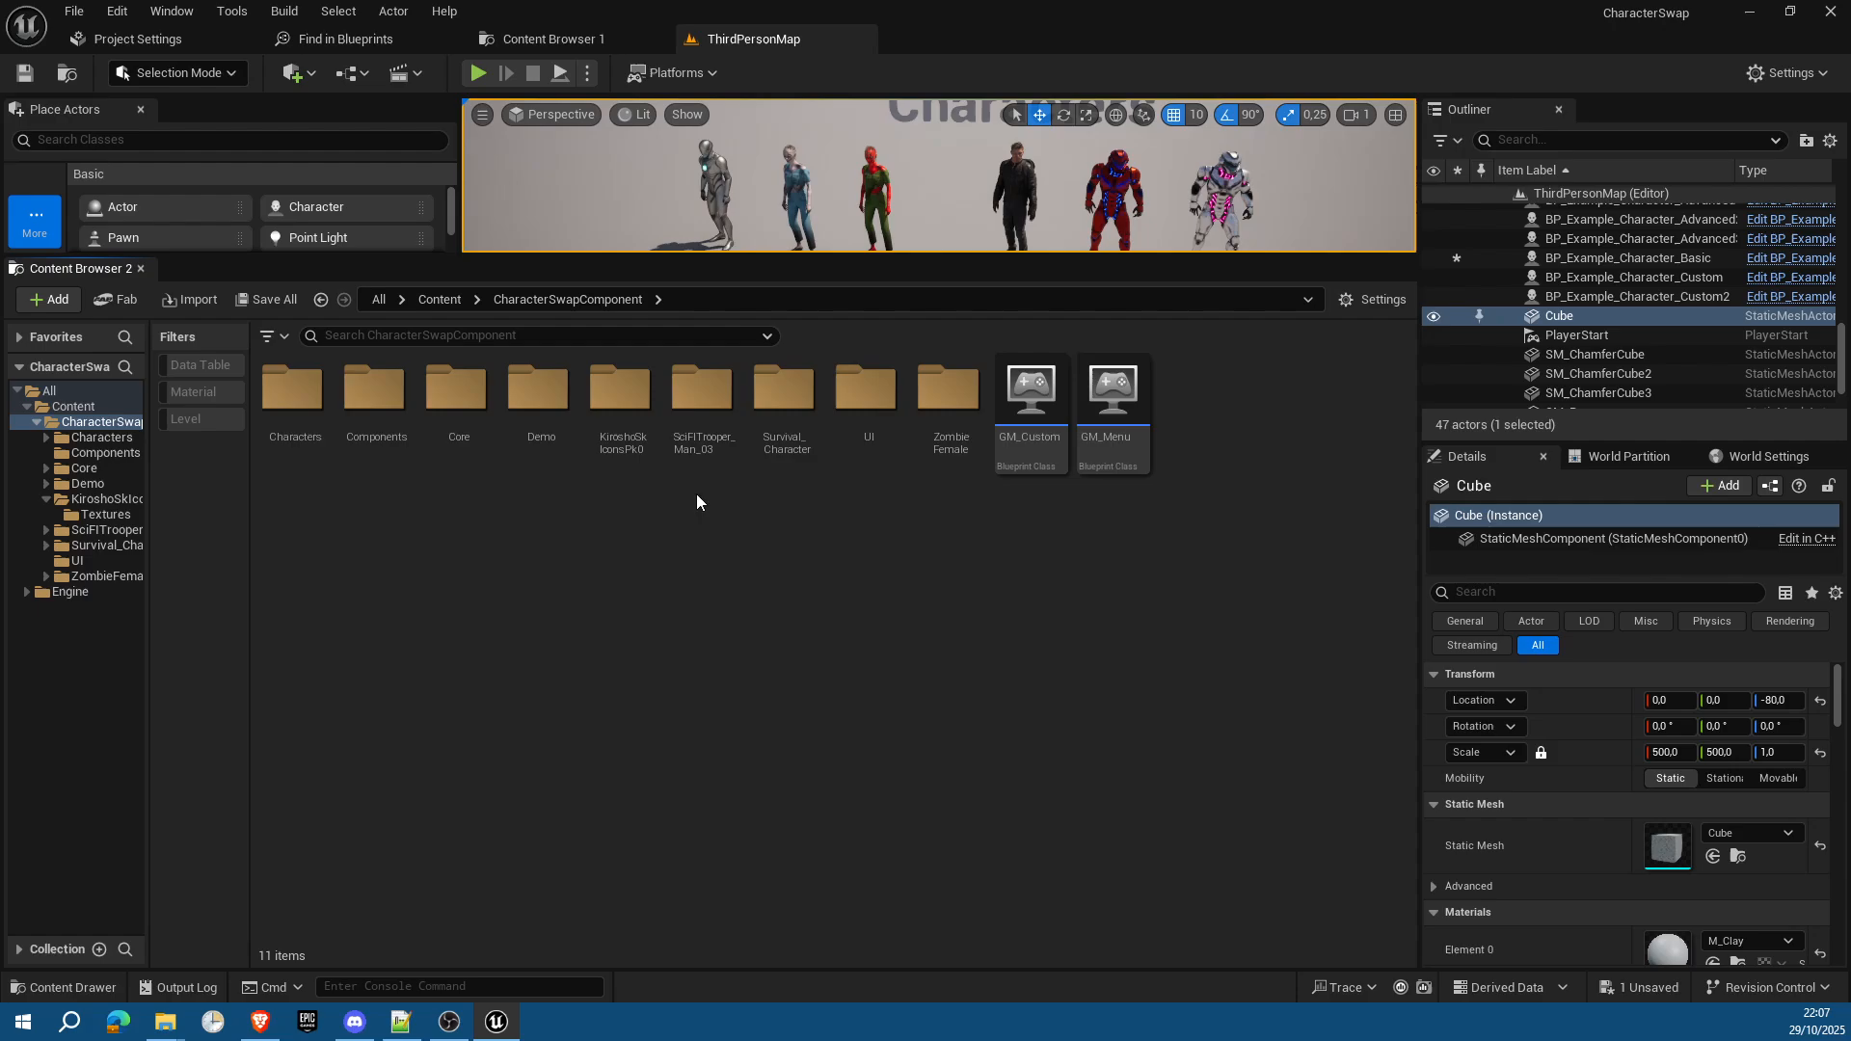
Step: Examine the Characters folder and the contents of its Mannequins subfolder
{"action": "left_click", "coordinate": [292, 395]}
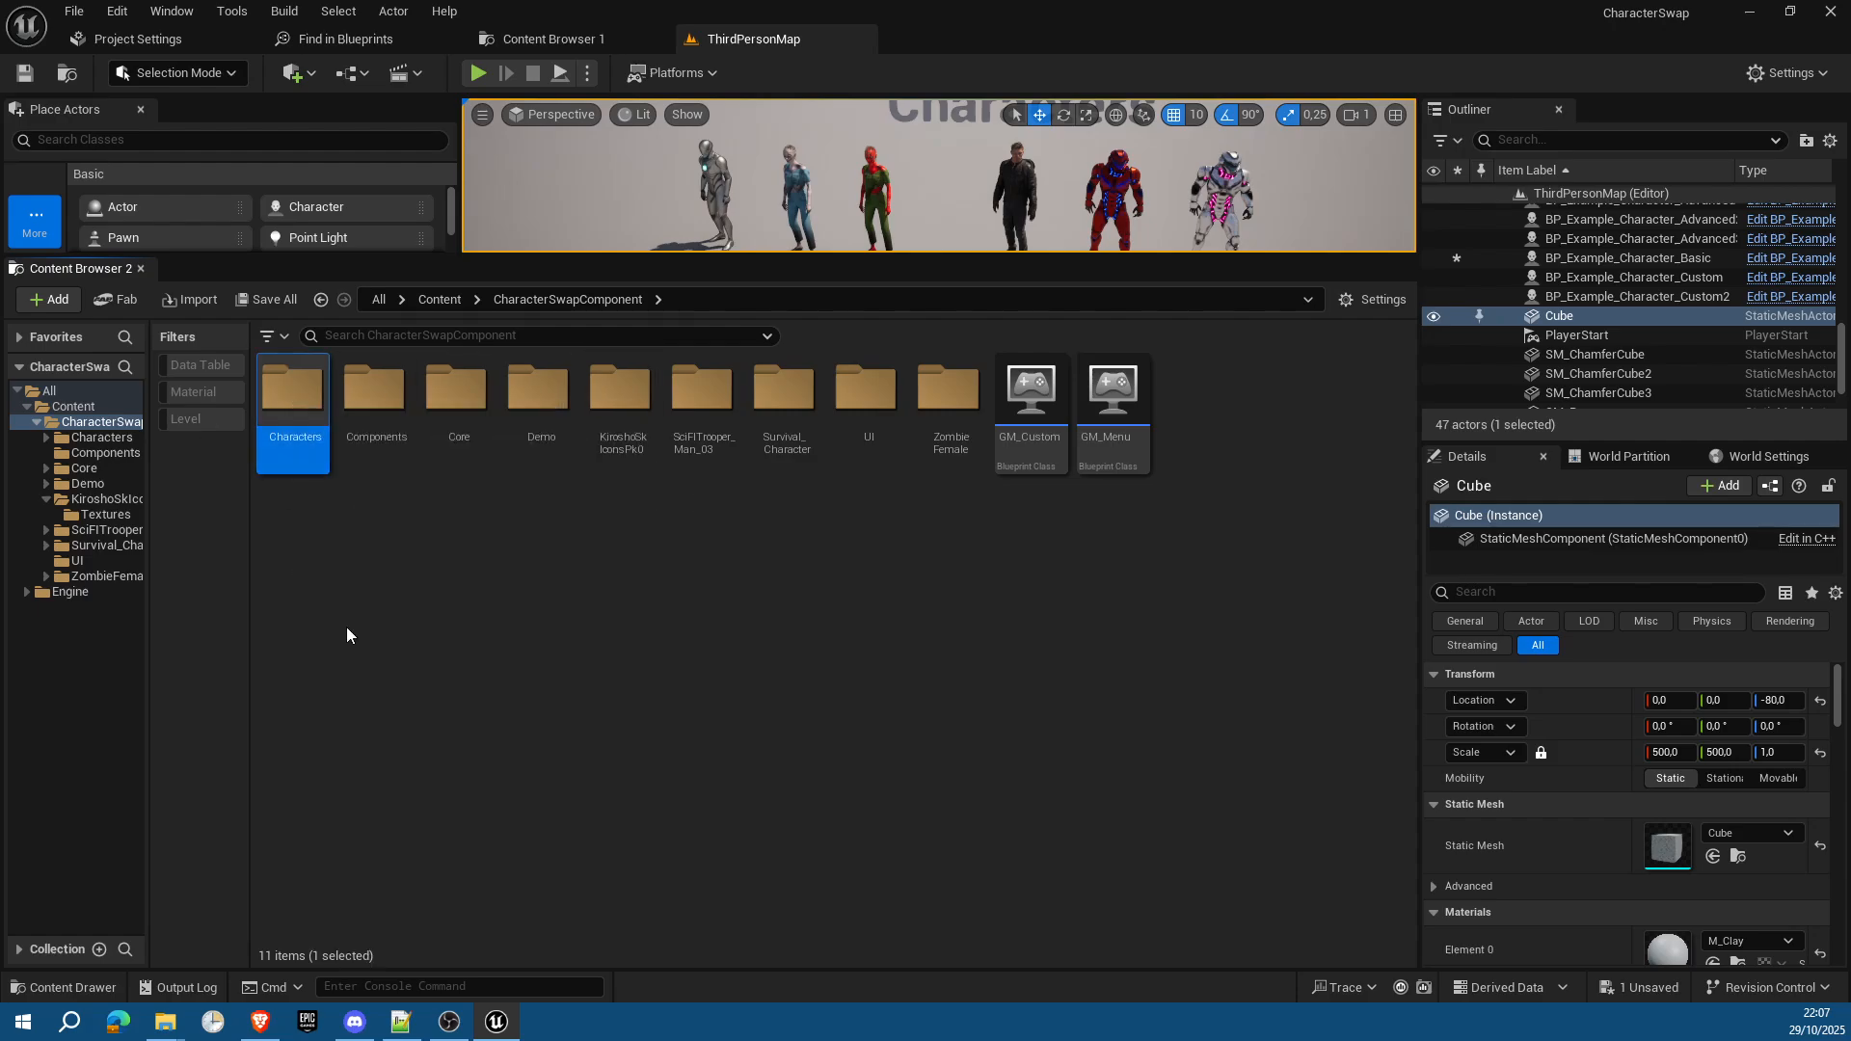
{"action": "double_click", "coordinate": [292, 381]}
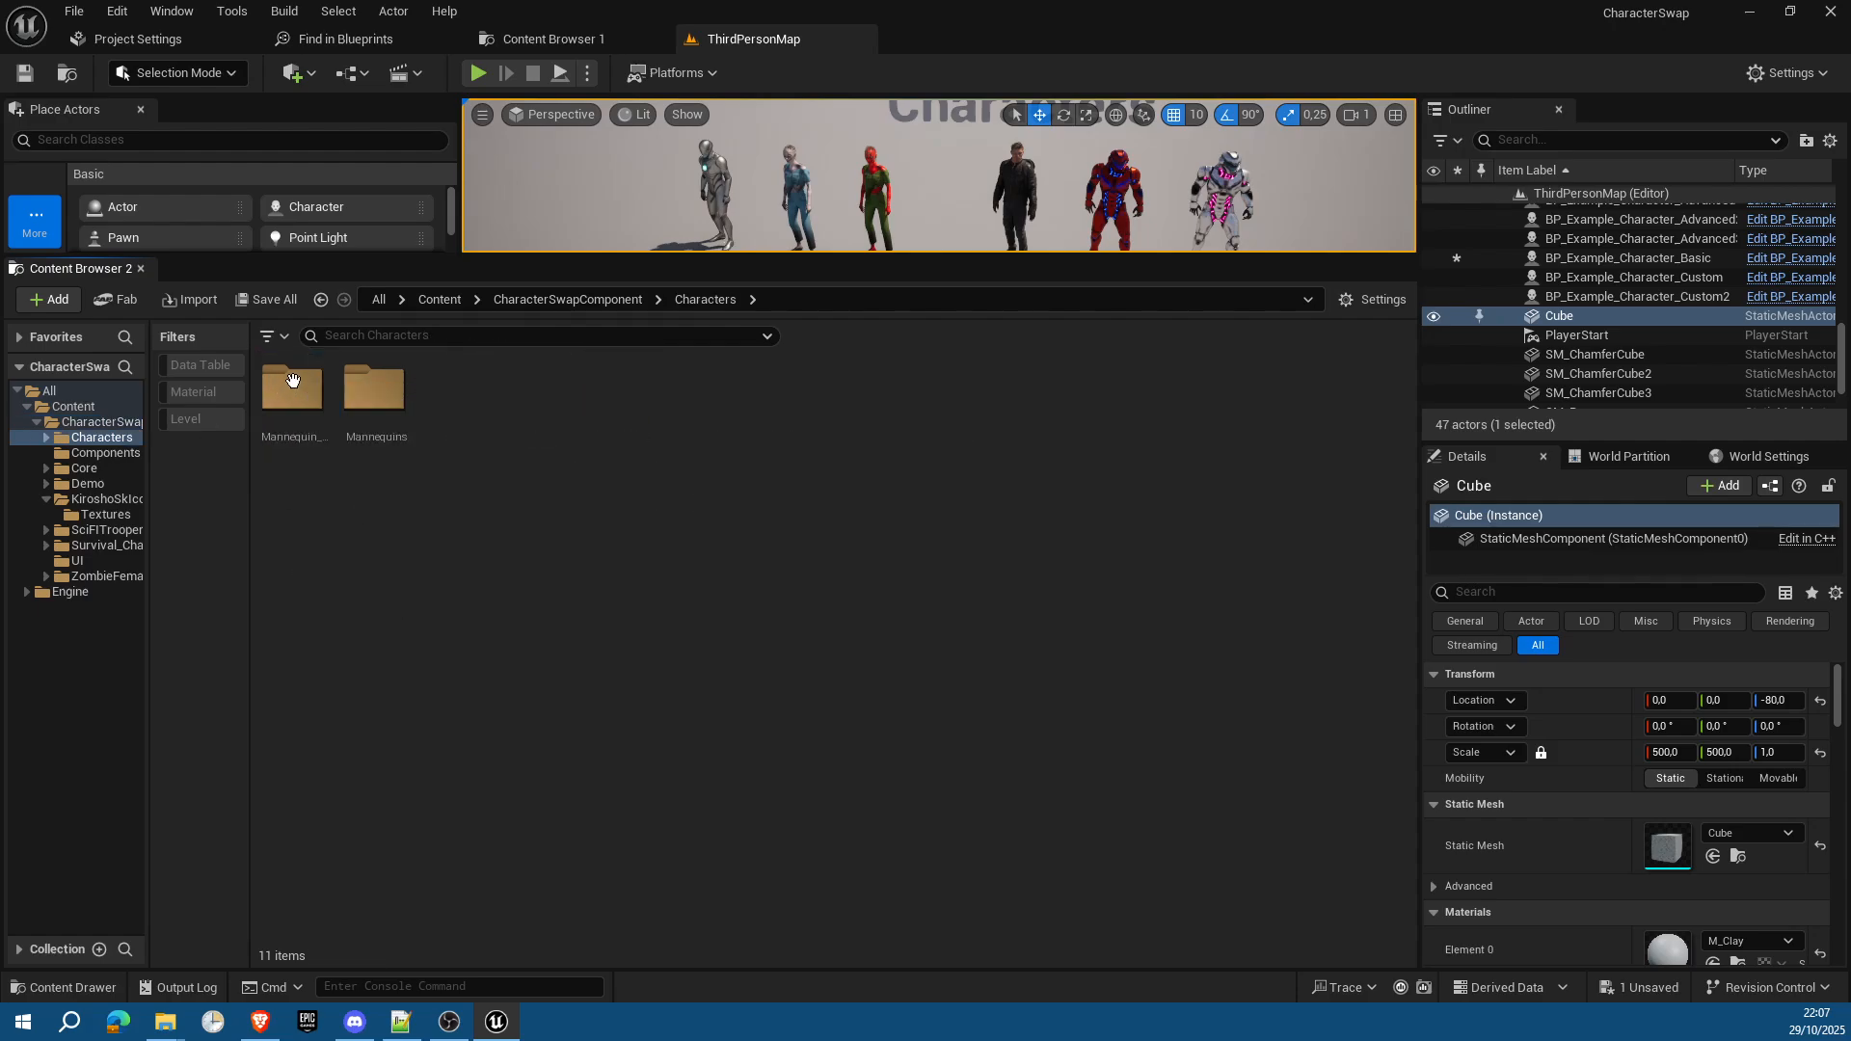
{"action": "double_click", "coordinate": [374, 386]}
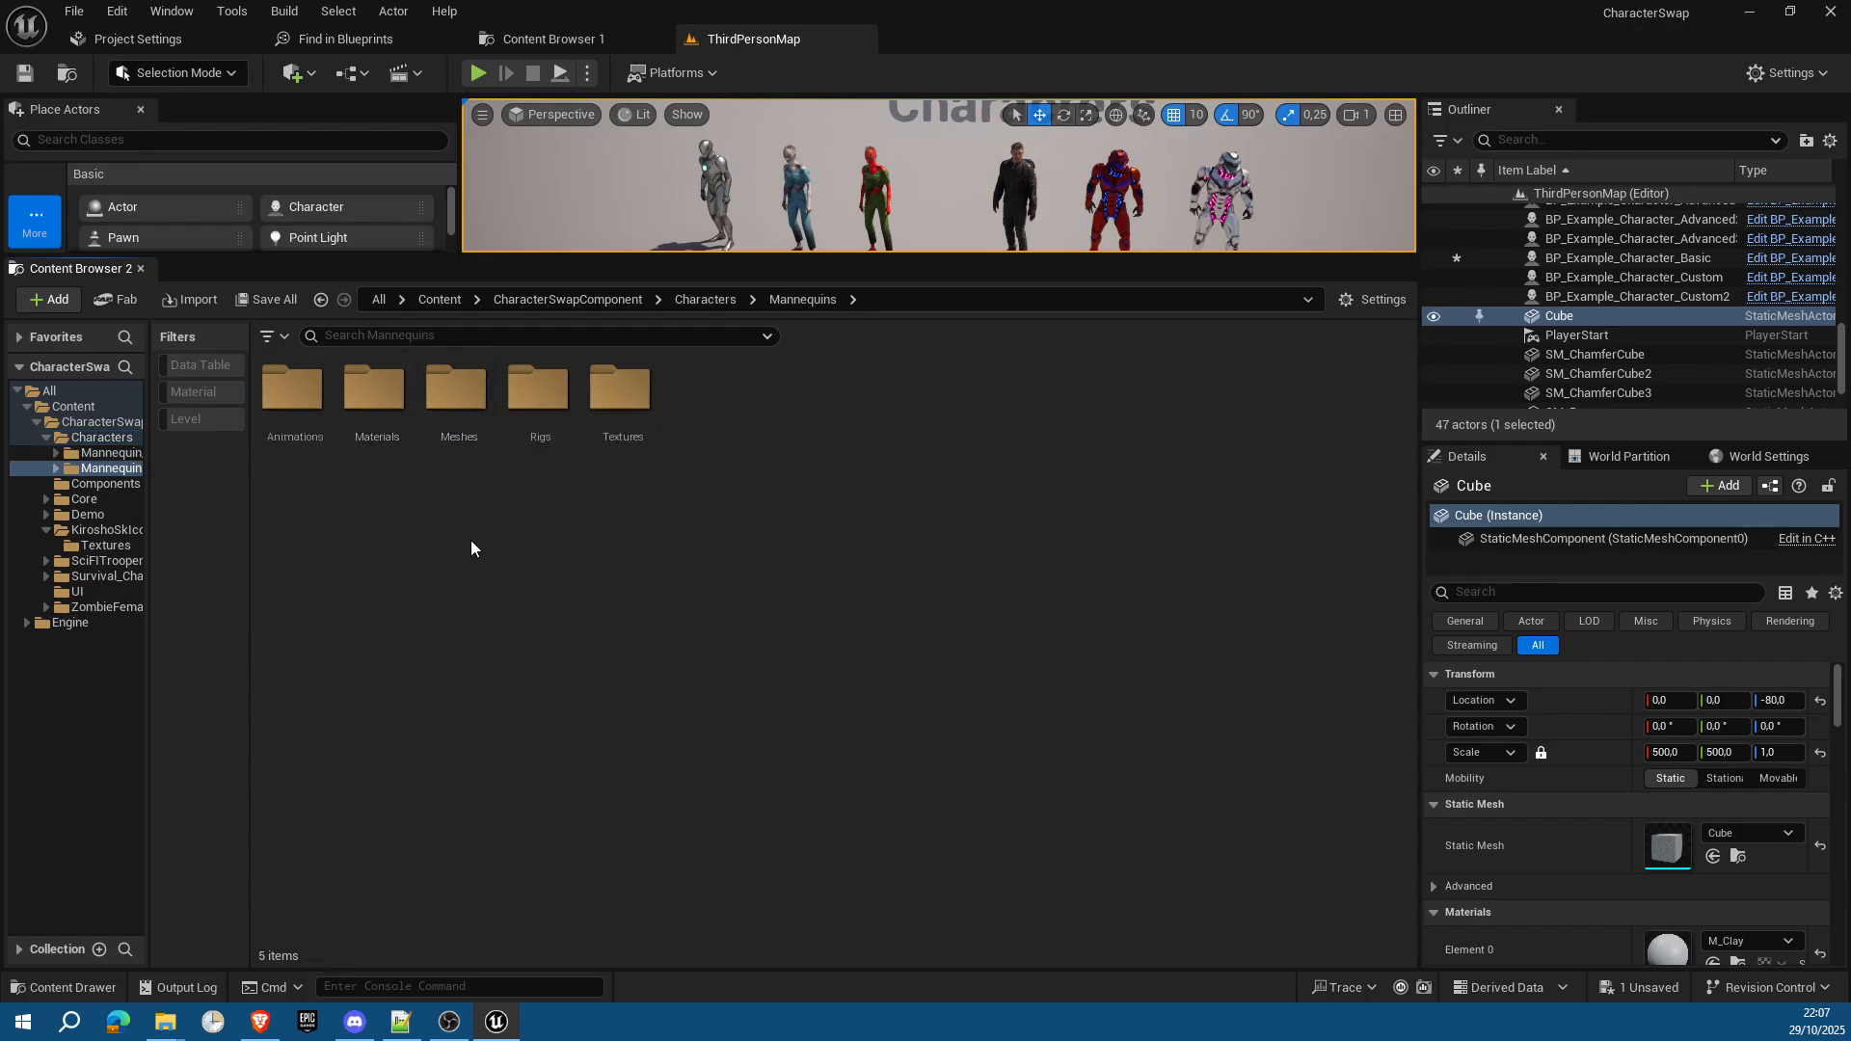
{"action": "left_click", "coordinate": [705, 300]}
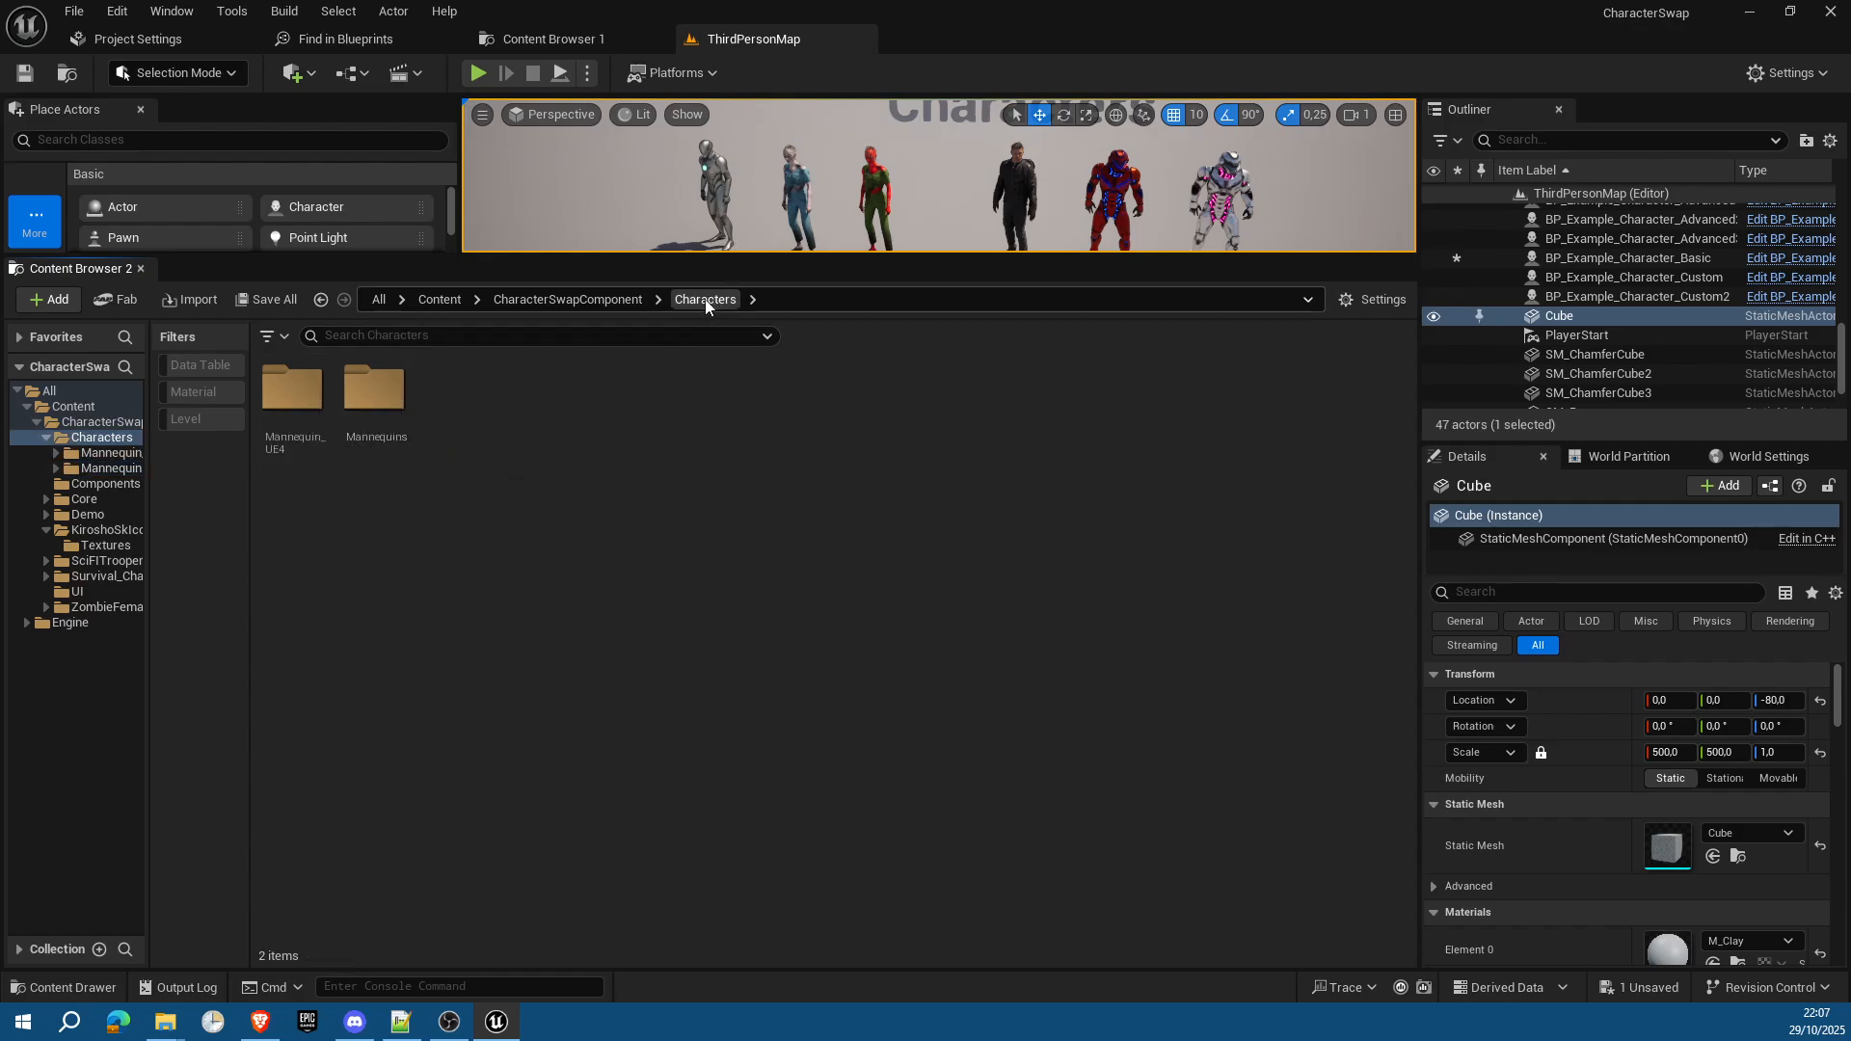
Step: Return to the CharacterSwapComponent folder and open its Components folder
{"action": "left_click", "coordinate": [569, 301]}
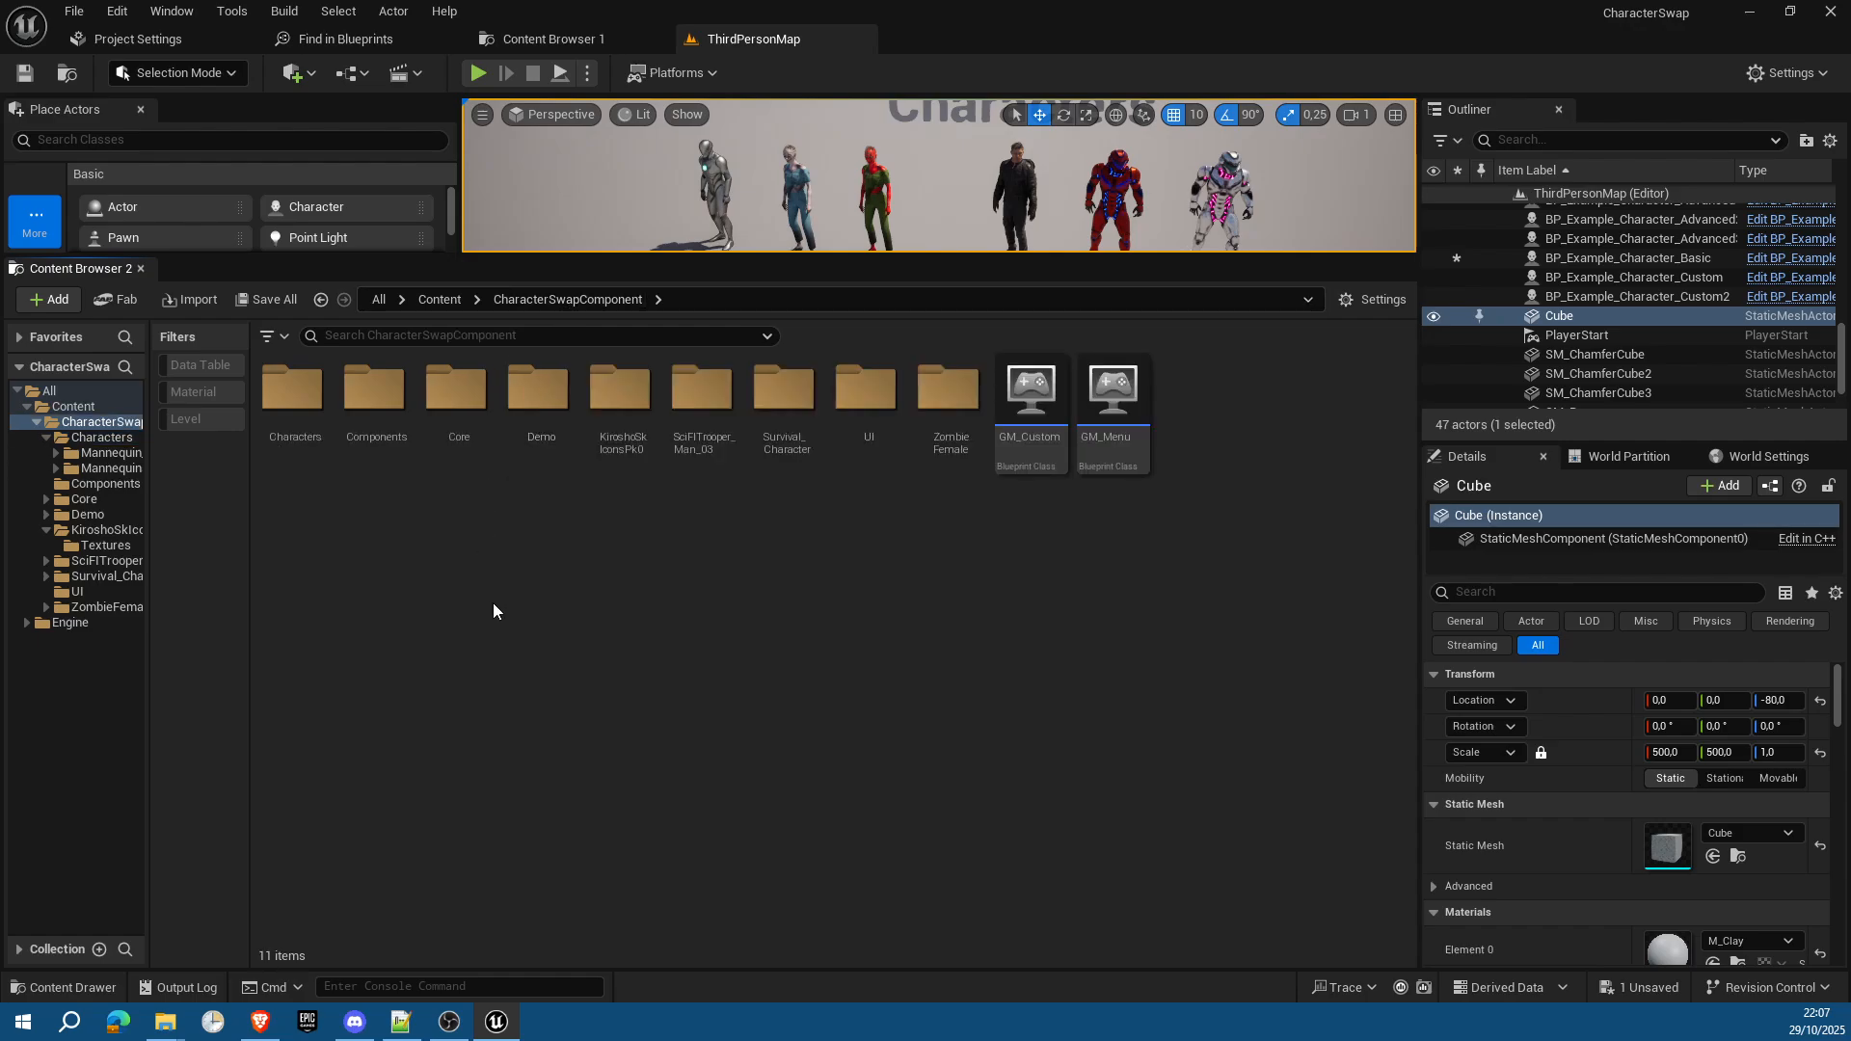
{"action": "left_click", "coordinate": [620, 395]}
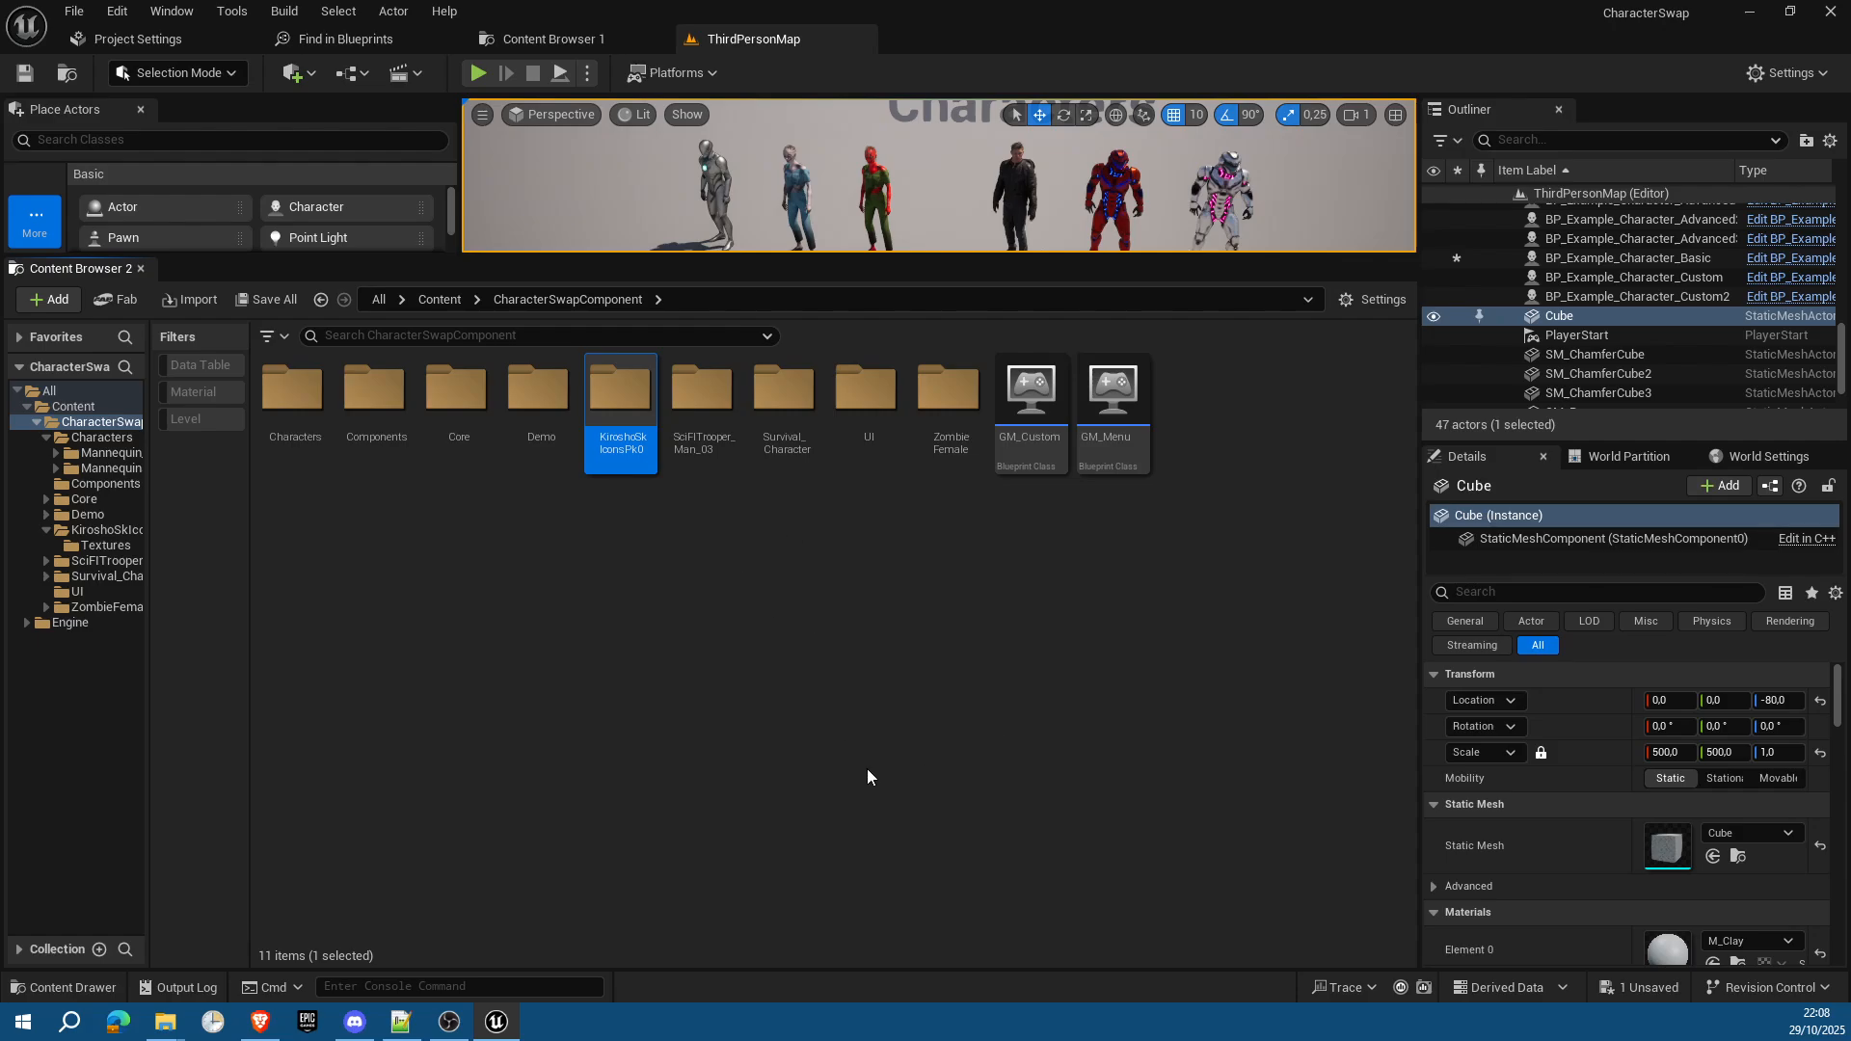
{"action": "double_click", "coordinate": [375, 391]}
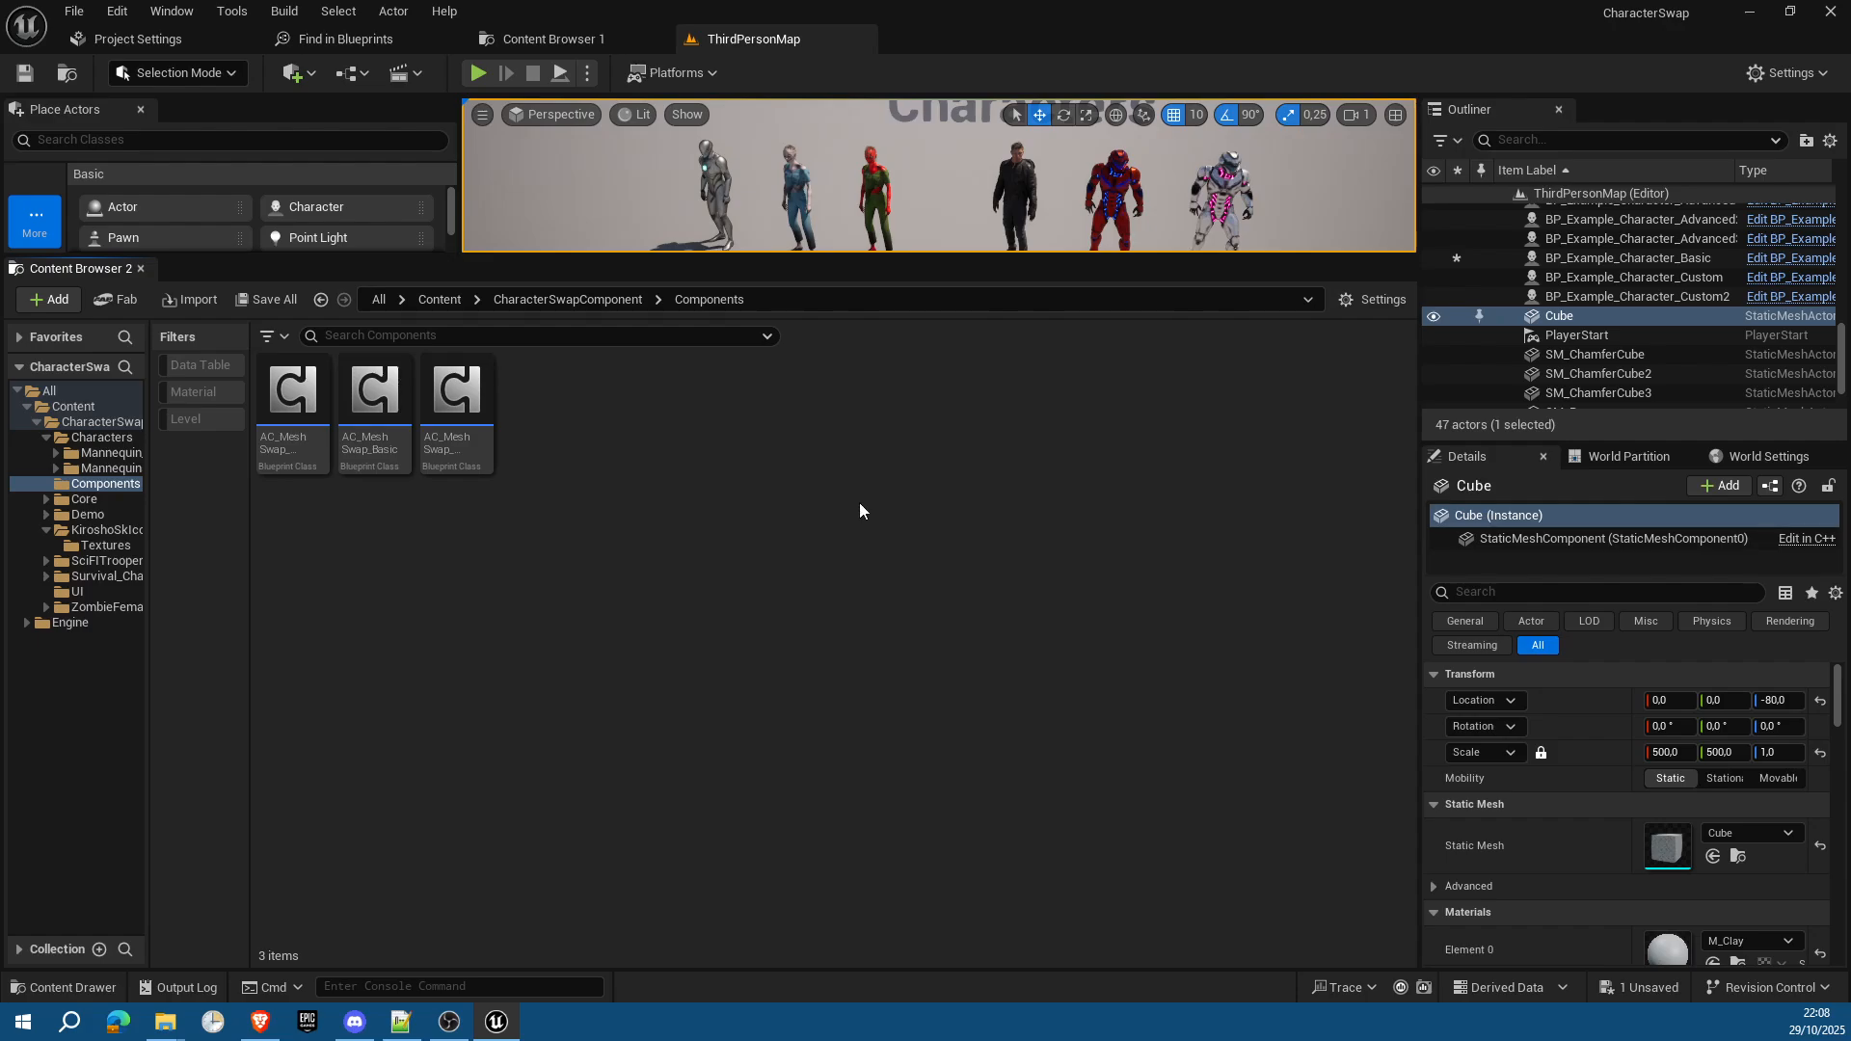
Step: Check the Blueprints subfolder of CharacterSwapComponent's Demo folder and open Demo's Maps subfolder
{"action": "left_click", "coordinate": [595, 299]}
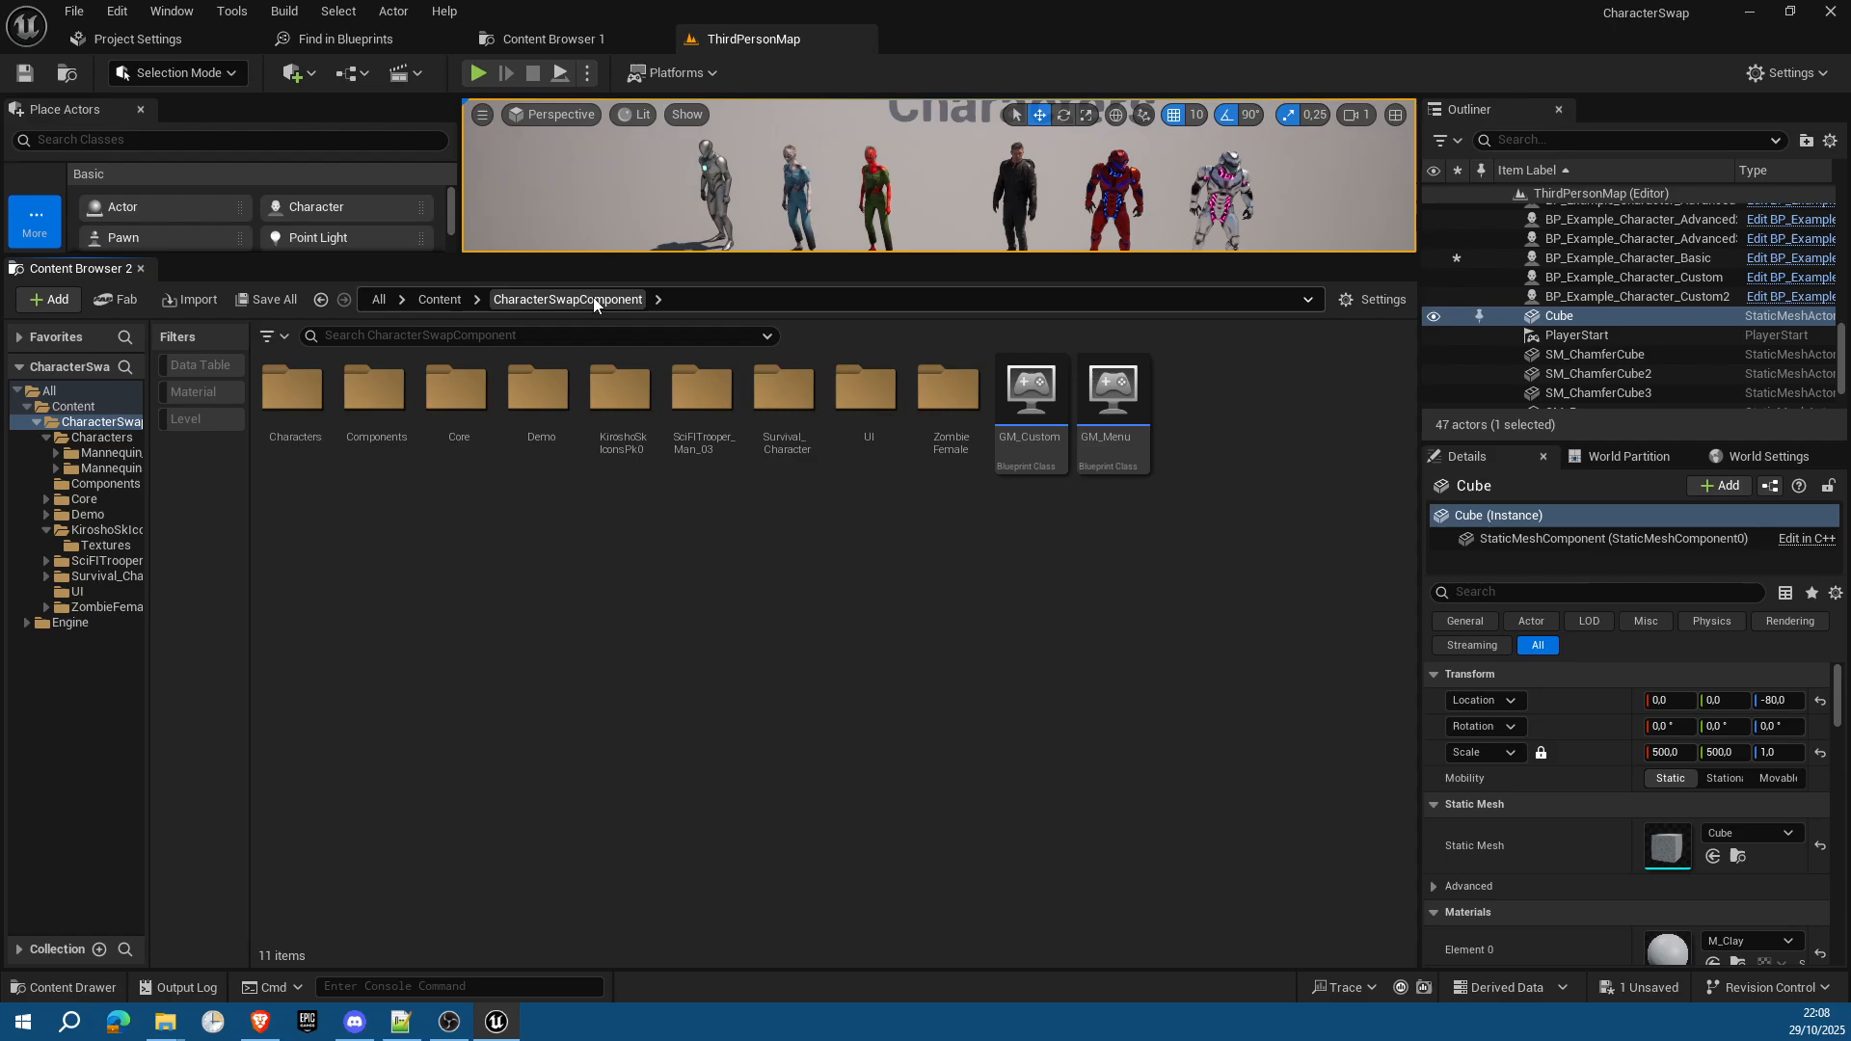
{"action": "double_click", "coordinate": [546, 396]}
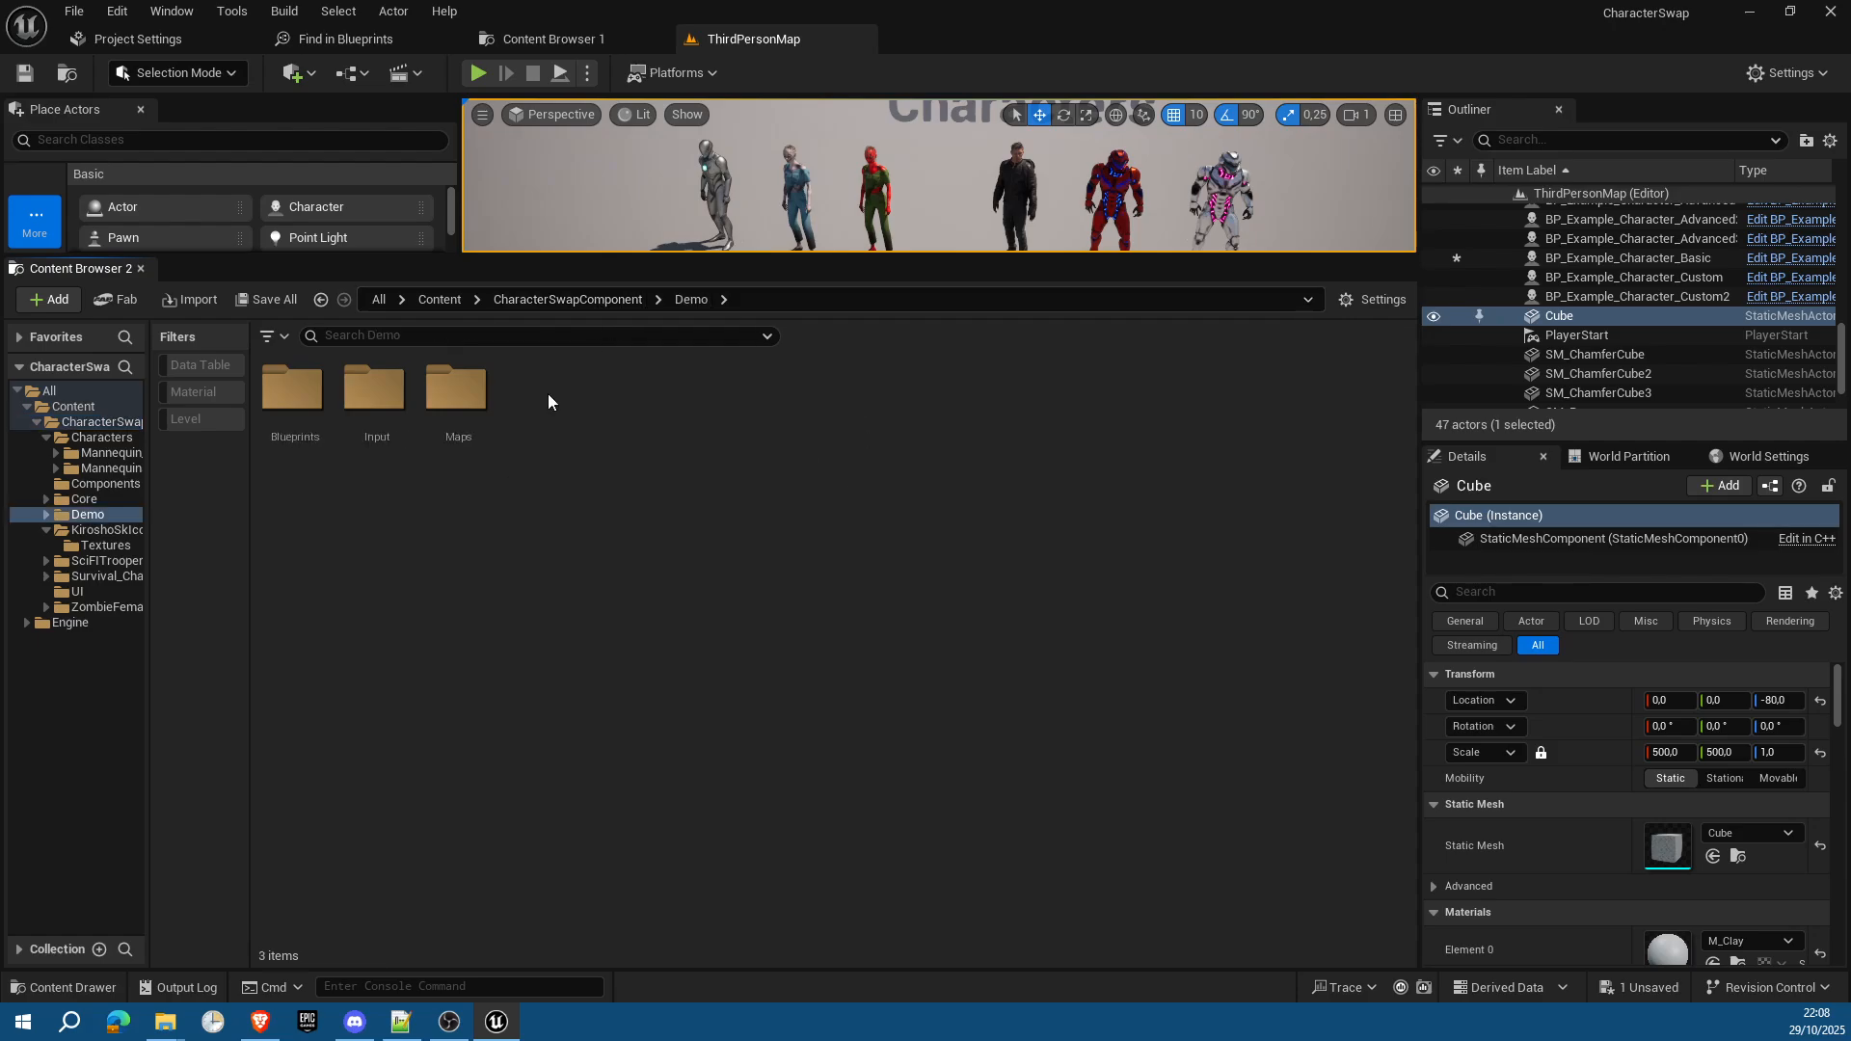
{"action": "double_click", "coordinate": [292, 390]}
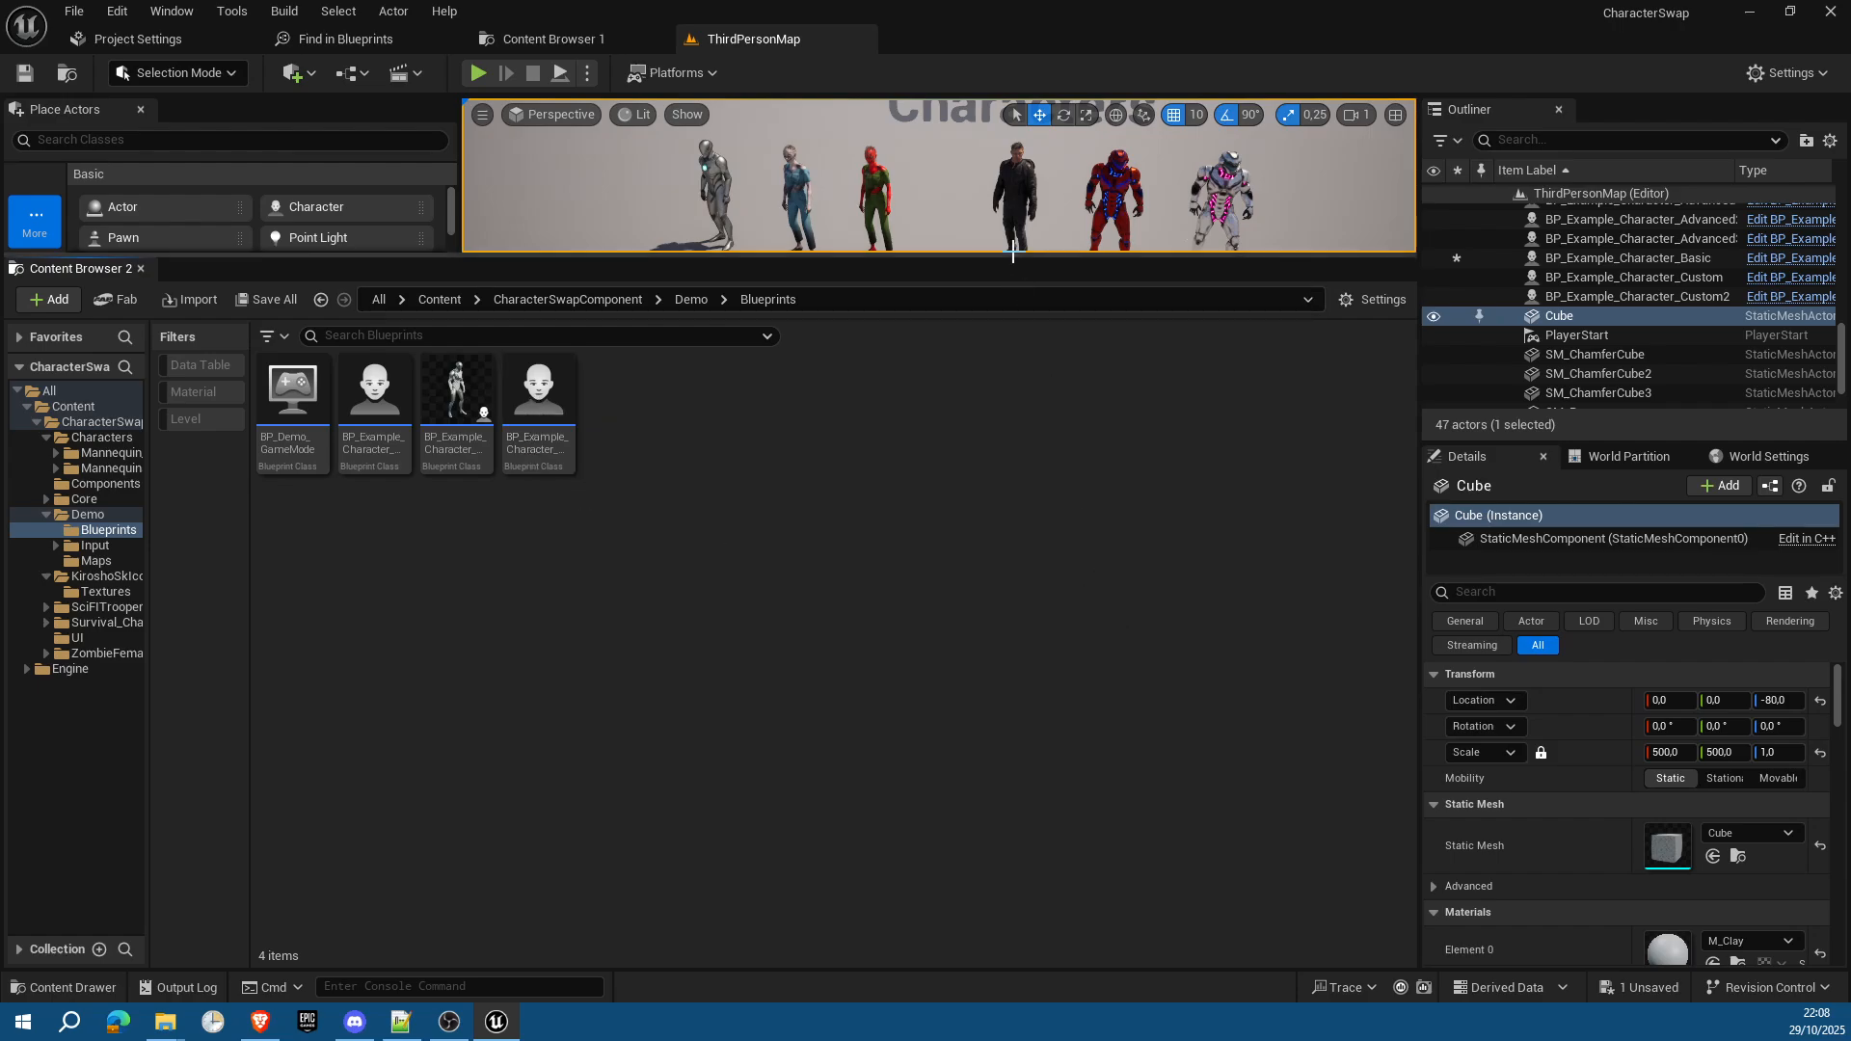
{"action": "left_click", "coordinate": [691, 299]}
{"action": "double_click", "coordinate": [456, 388]}
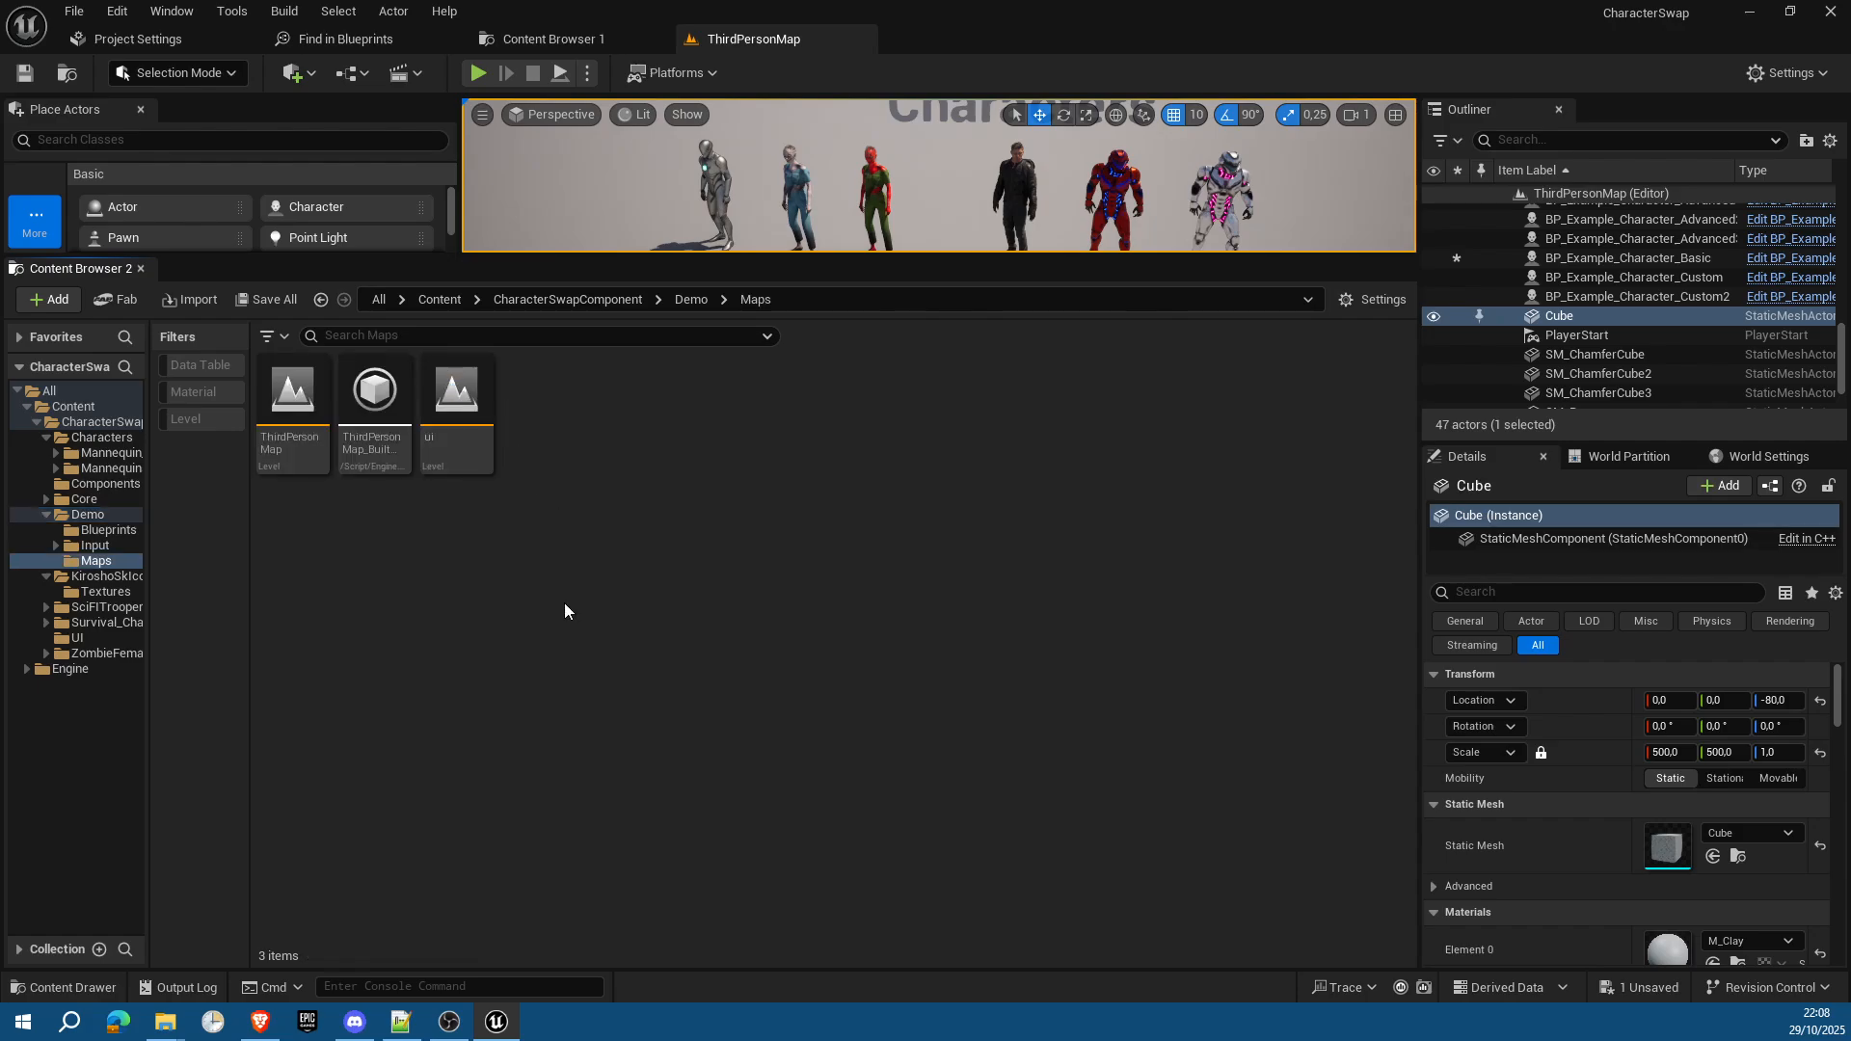
Step: Open the ui level, saving the modified BP_Example_Character_Basic, and enlarge the level viewport
{"action": "double_click", "coordinate": [457, 390]}
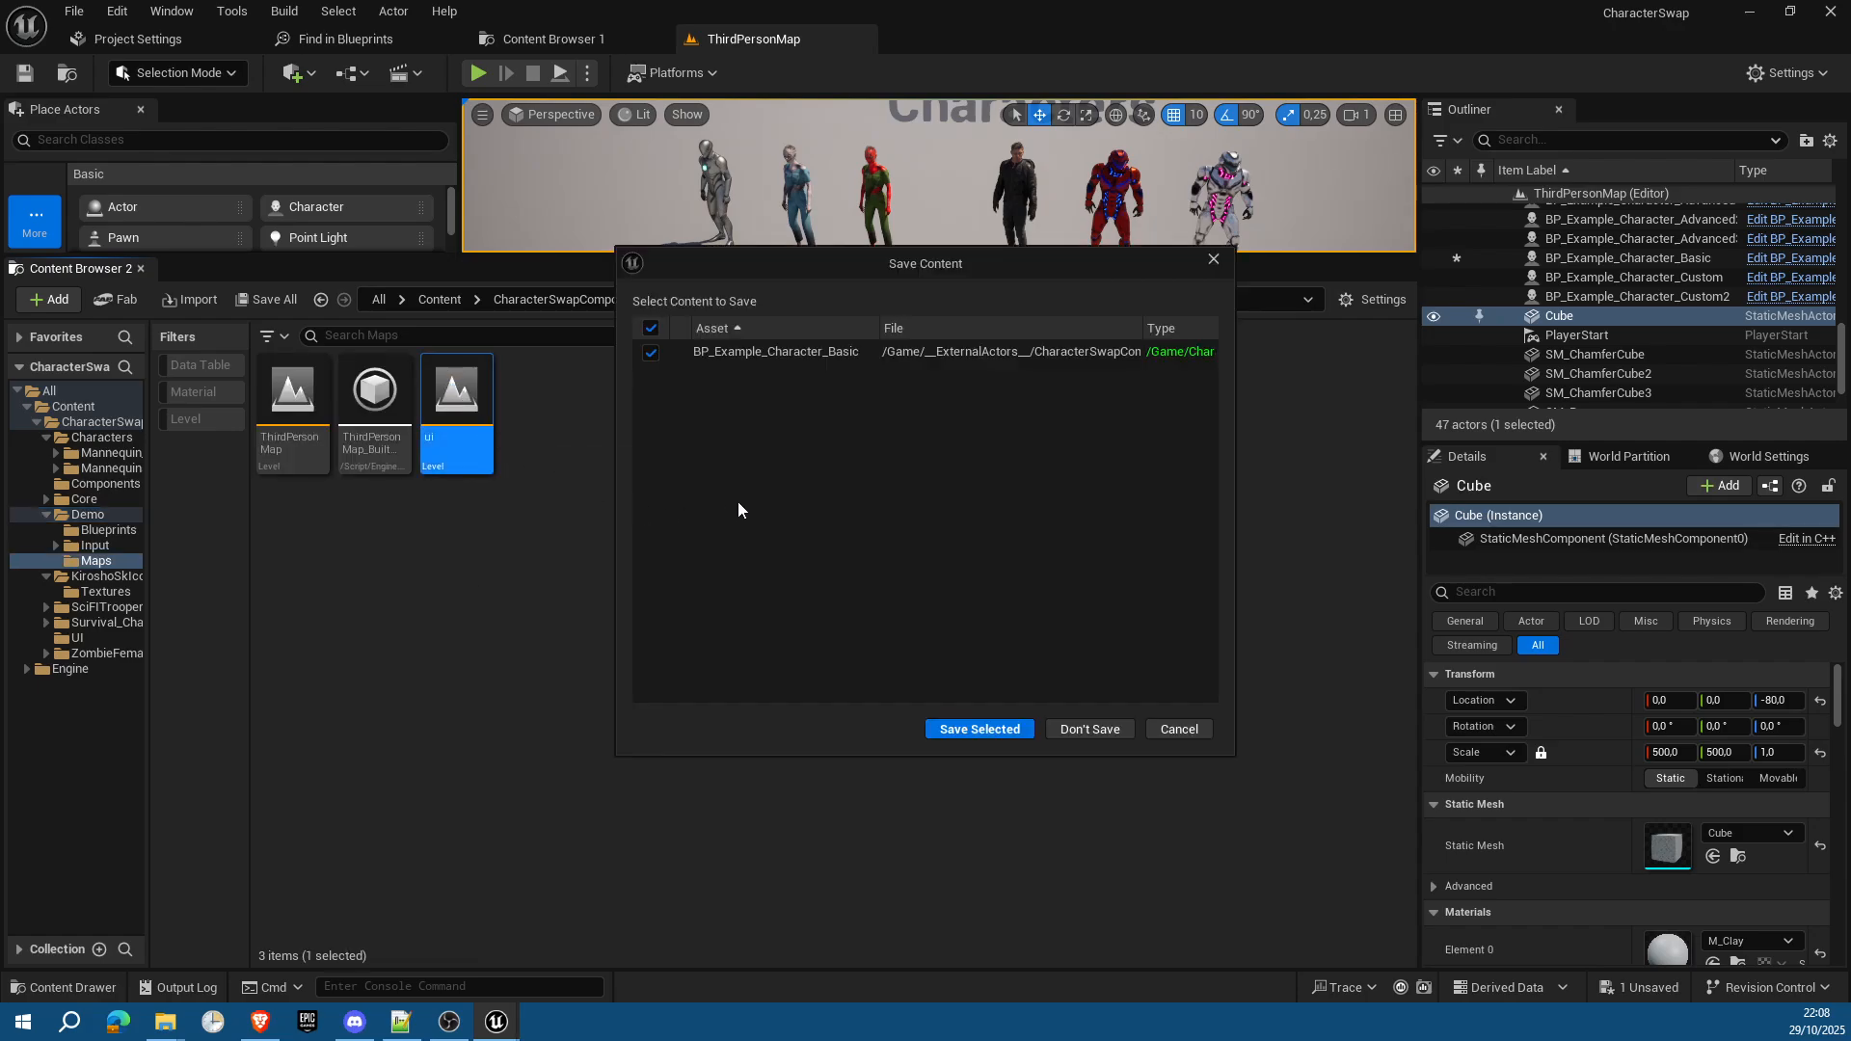
{"action": "left_click", "coordinate": [985, 729]}
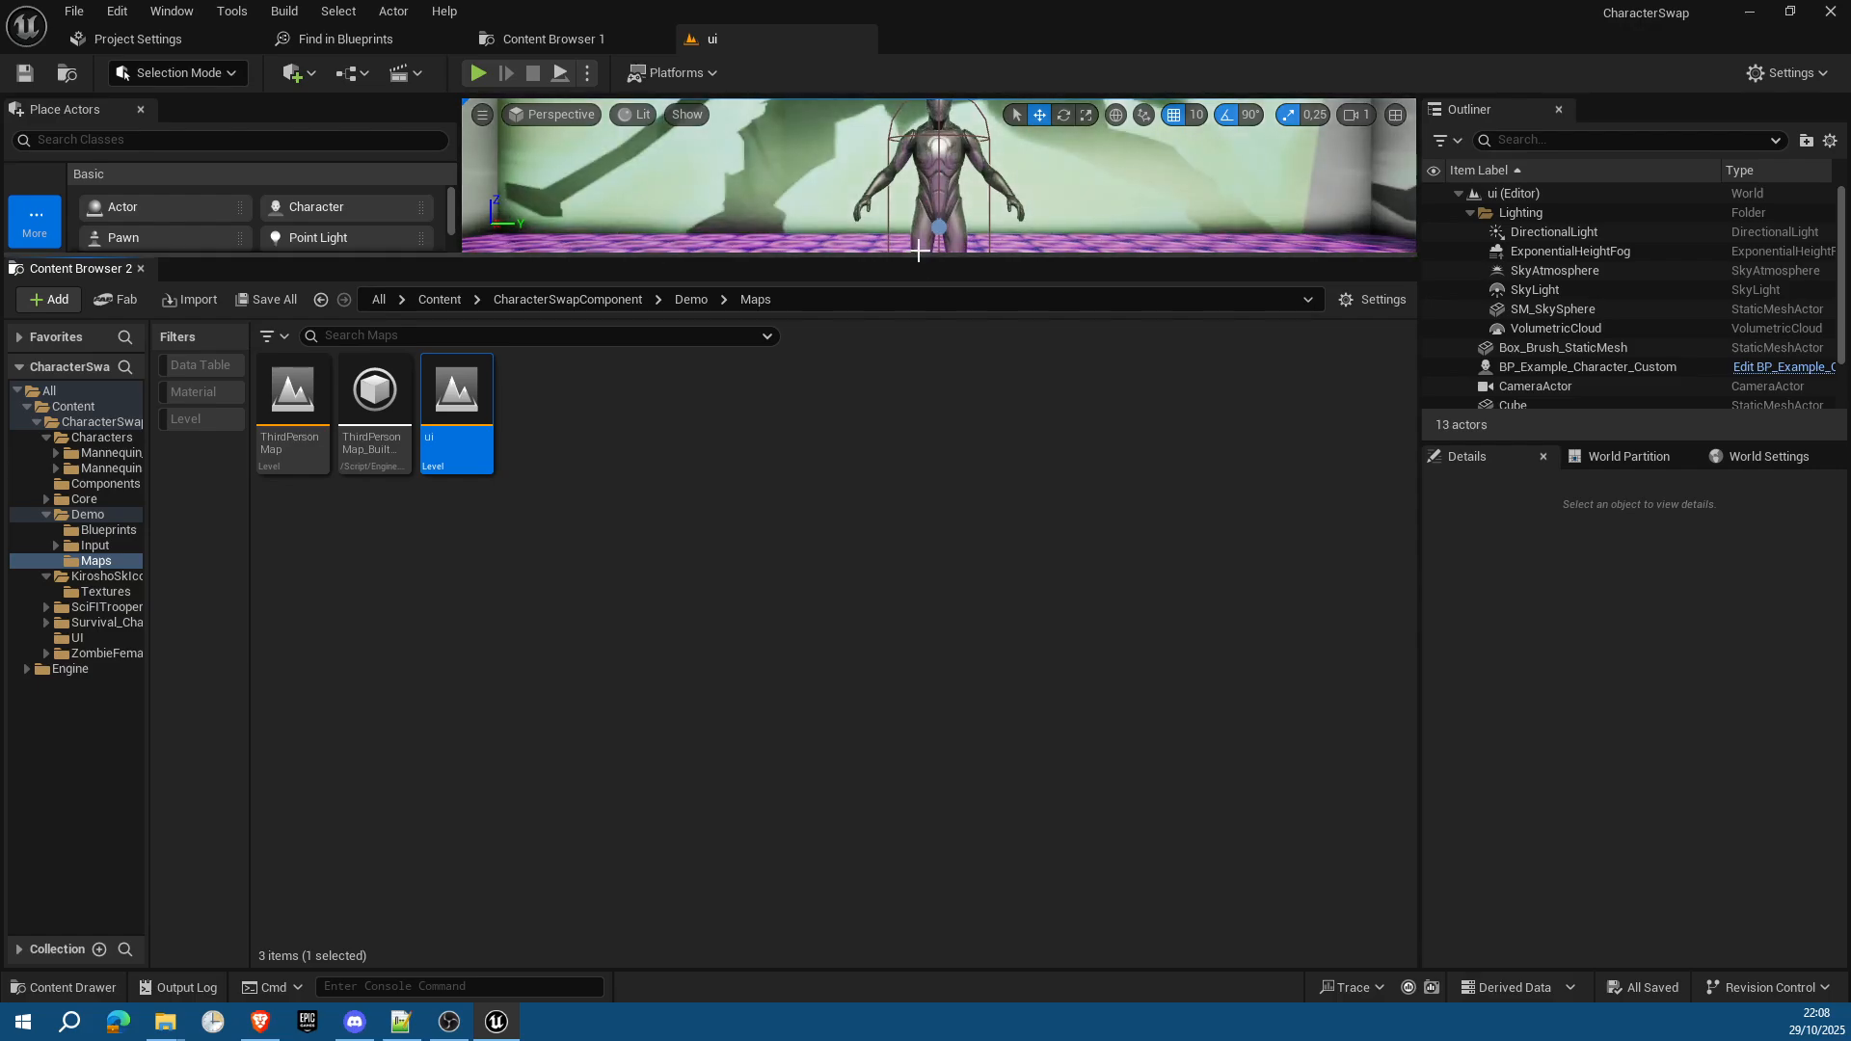
{"action": "left_click_drag", "start_coordinate": [917, 256], "coordinate": [902, 709]}
Step: Switch the viewport to immersive mode and play the ui level
{"action": "left_click", "coordinate": [1120, 575]}
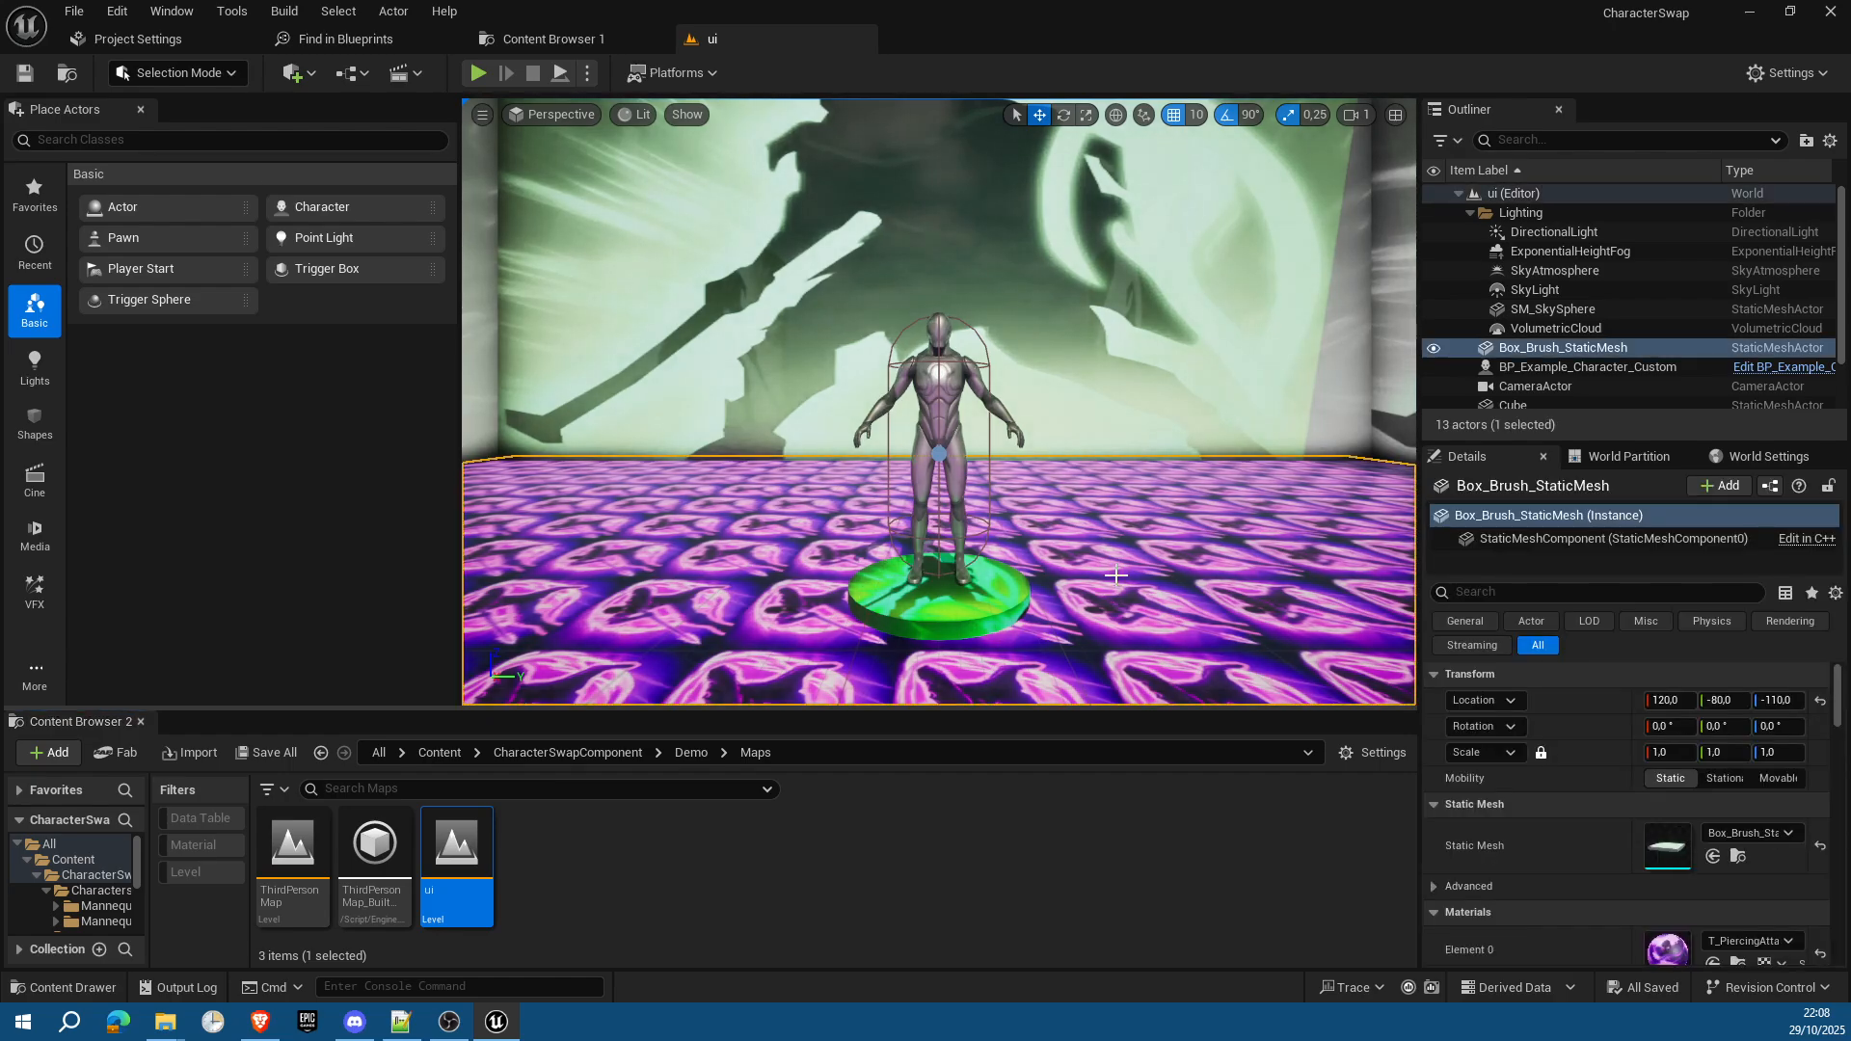
{"action": "key", "text": "F11"}
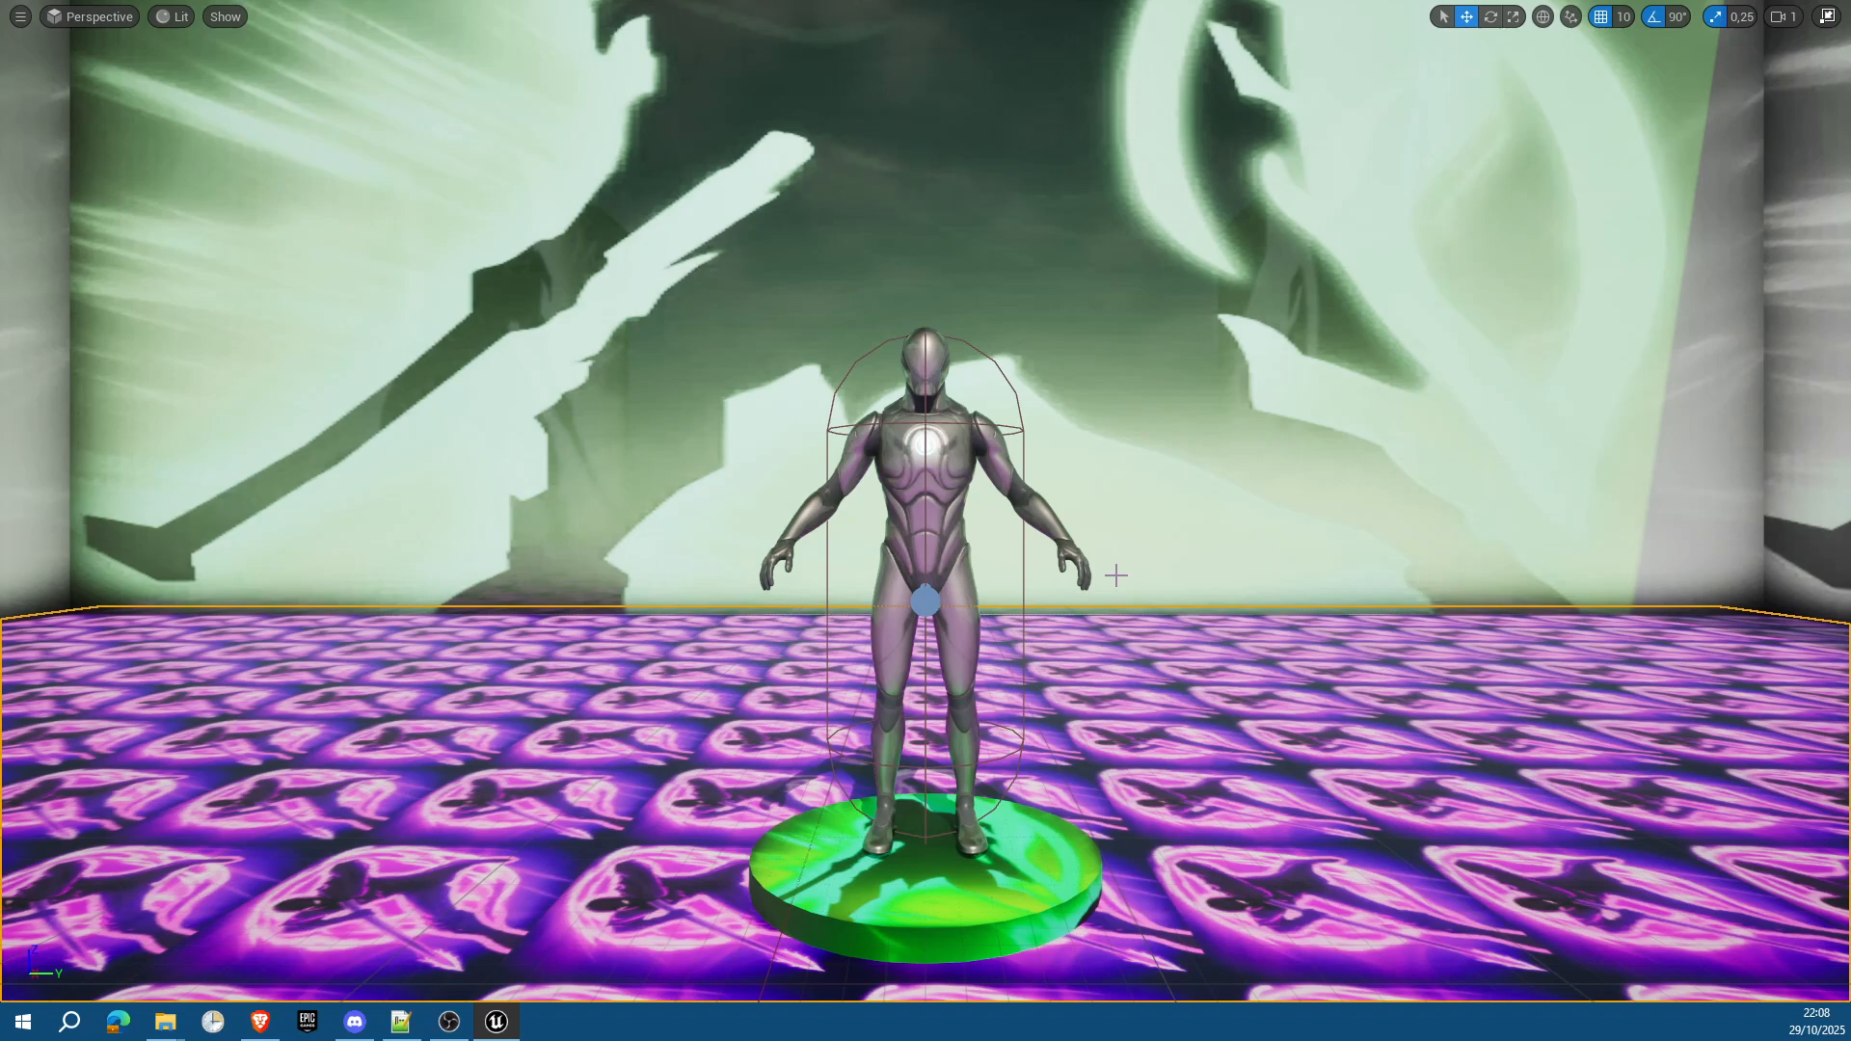
{"action": "key", "text": "alt+p"}
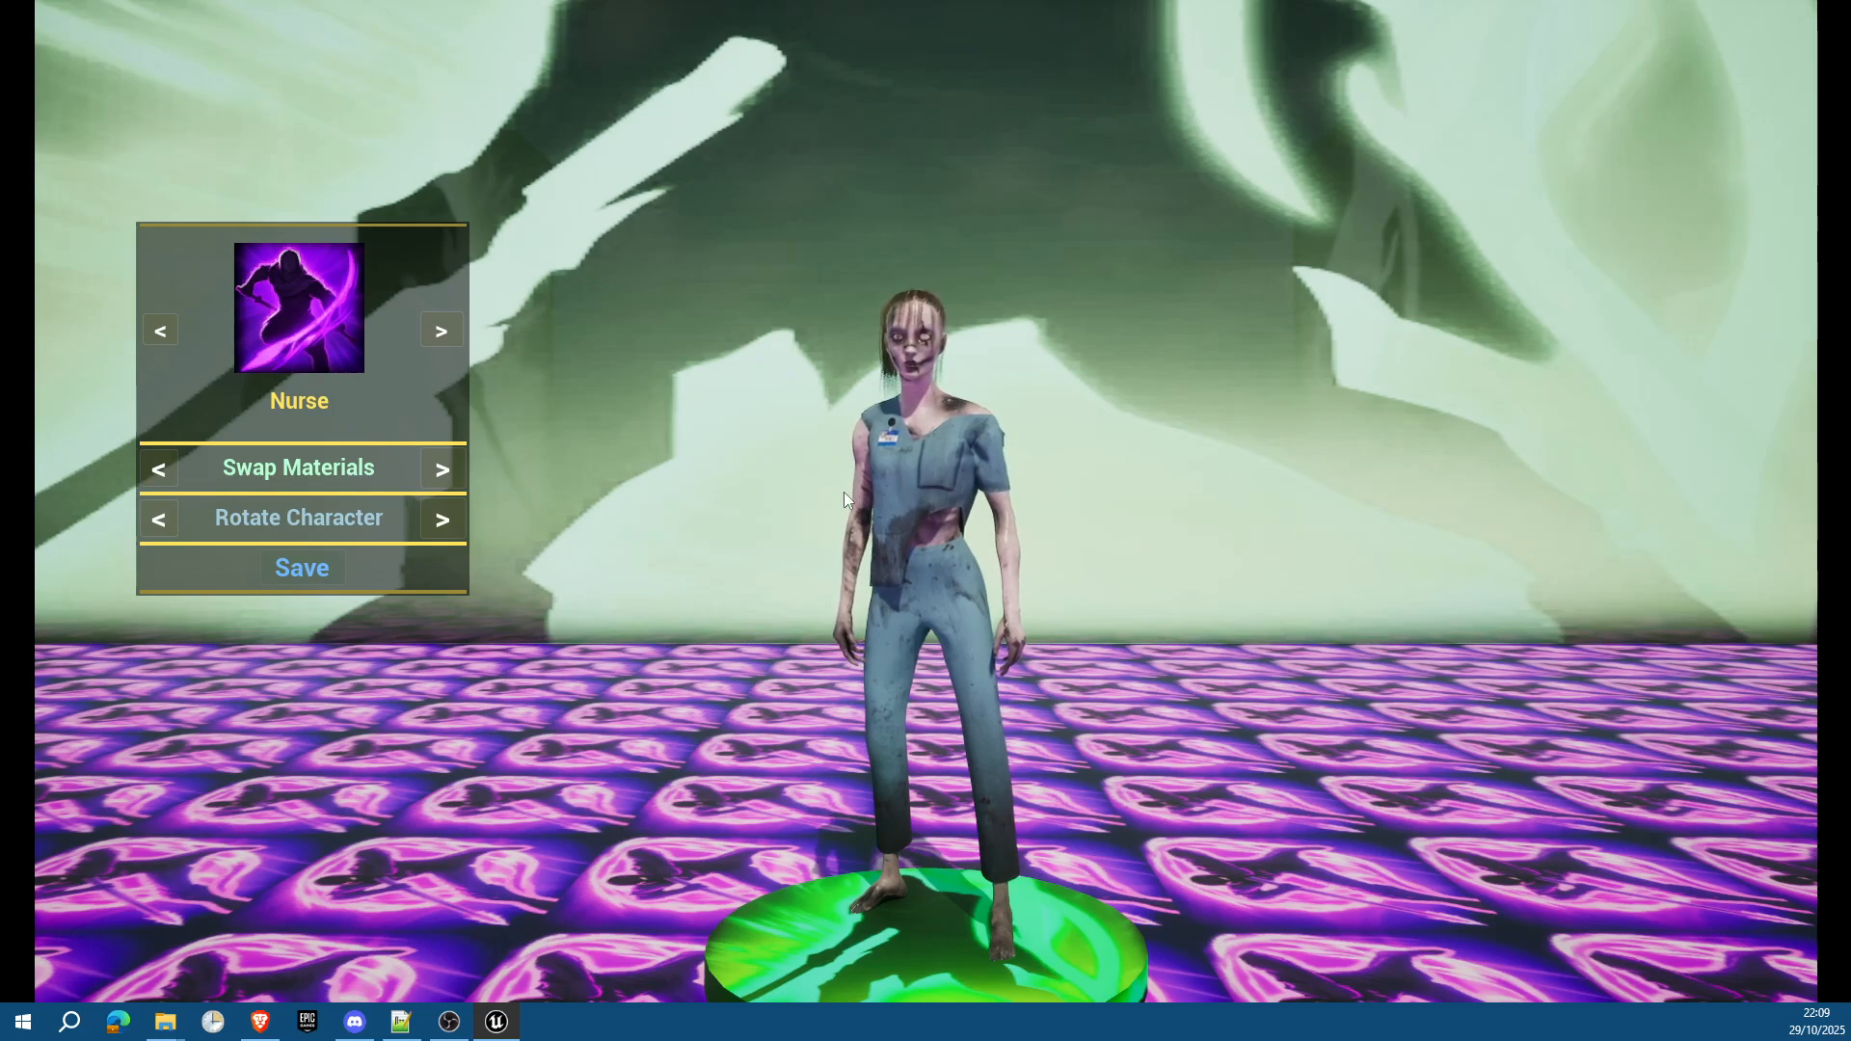
Step: Browse the selectable characters in the running menu, including Survival, ScifiTrooper and Manny, and return to Nurse
{"action": "left_click", "coordinate": [441, 330]}
{"action": "left_click", "coordinate": [441, 330]}
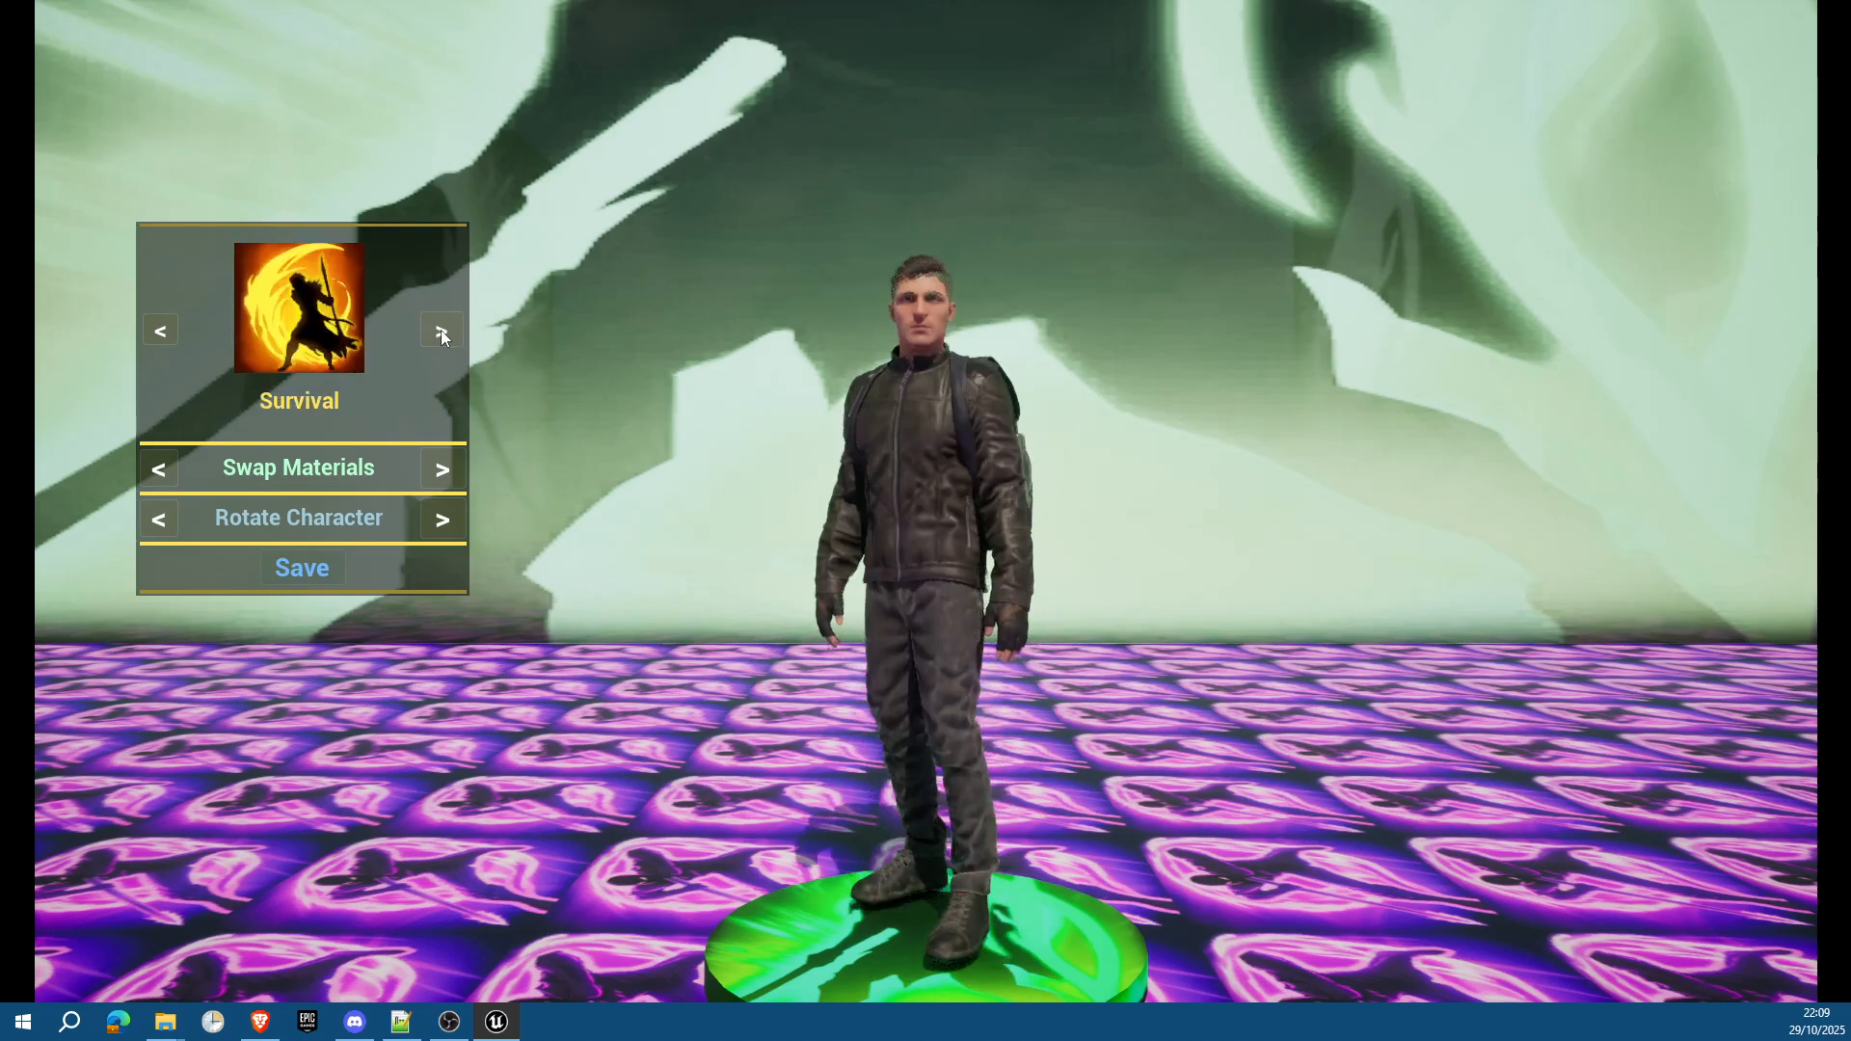
{"action": "left_click", "coordinate": [441, 330]}
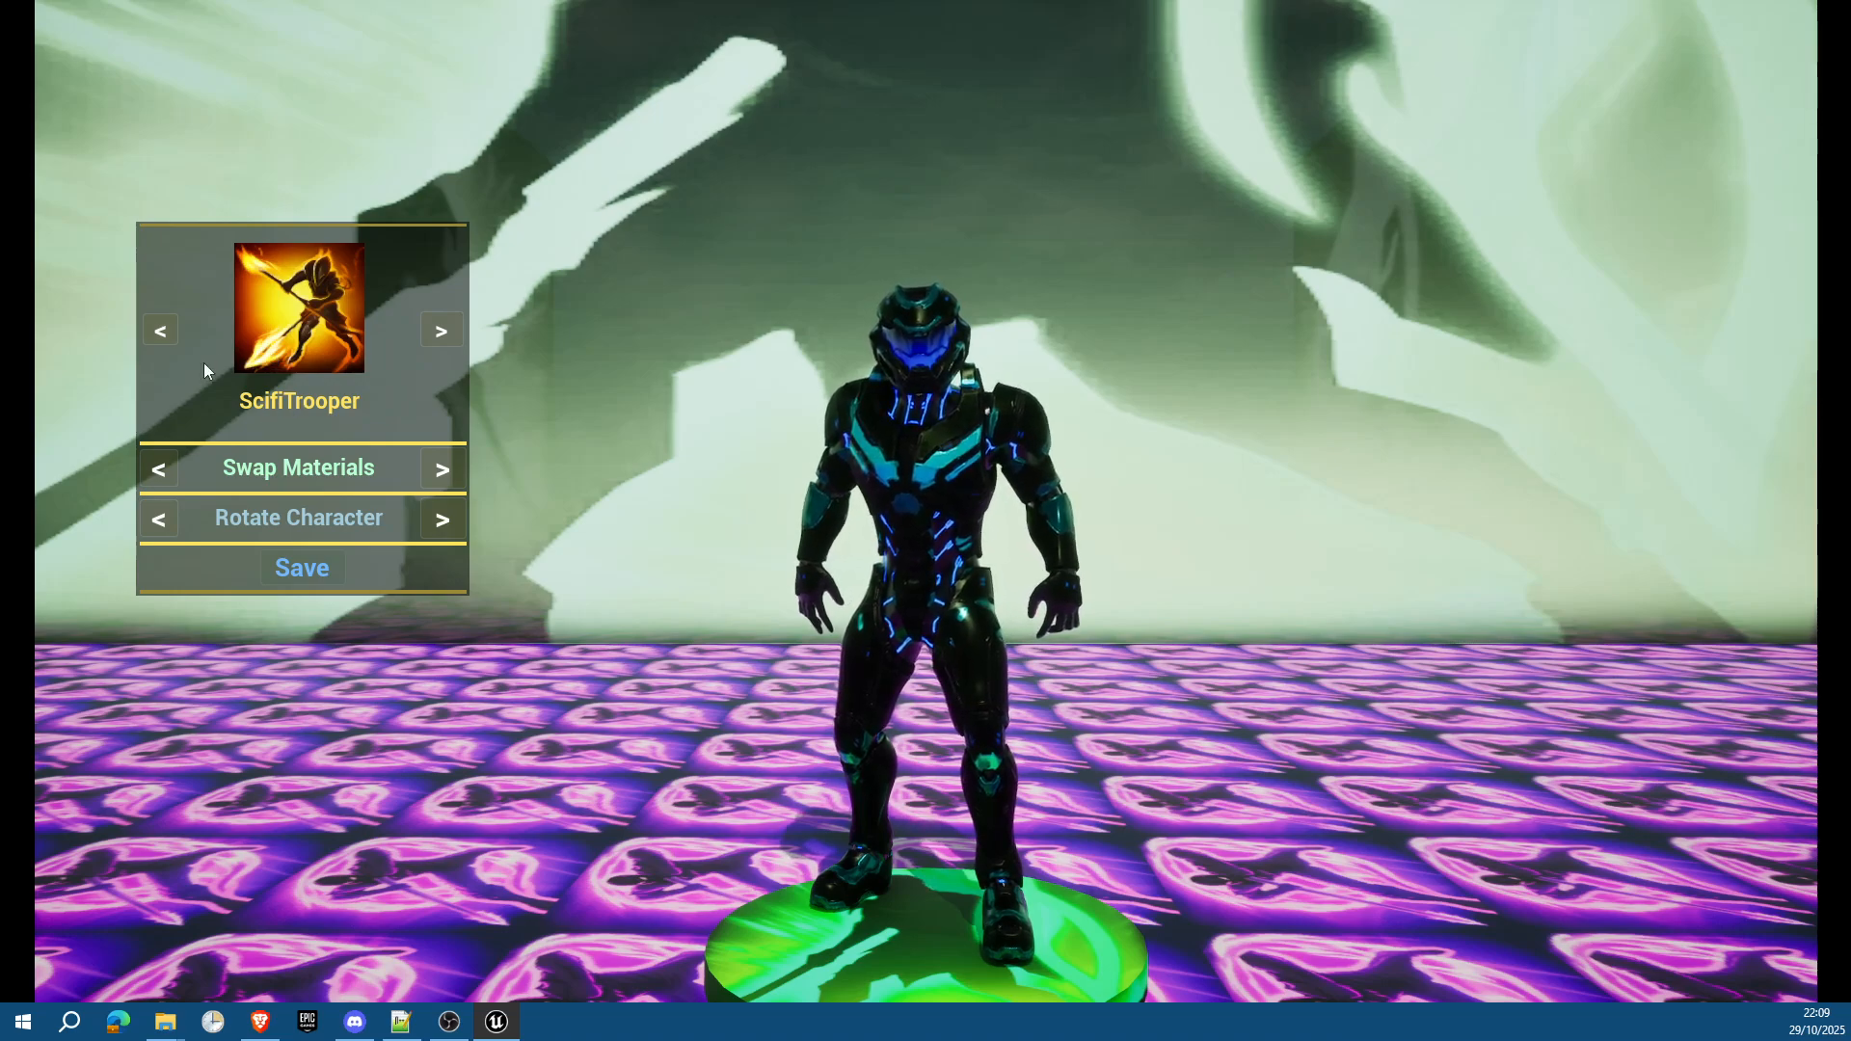
{"action": "left_click", "coordinate": [156, 334]}
{"action": "left_click", "coordinate": [157, 334]}
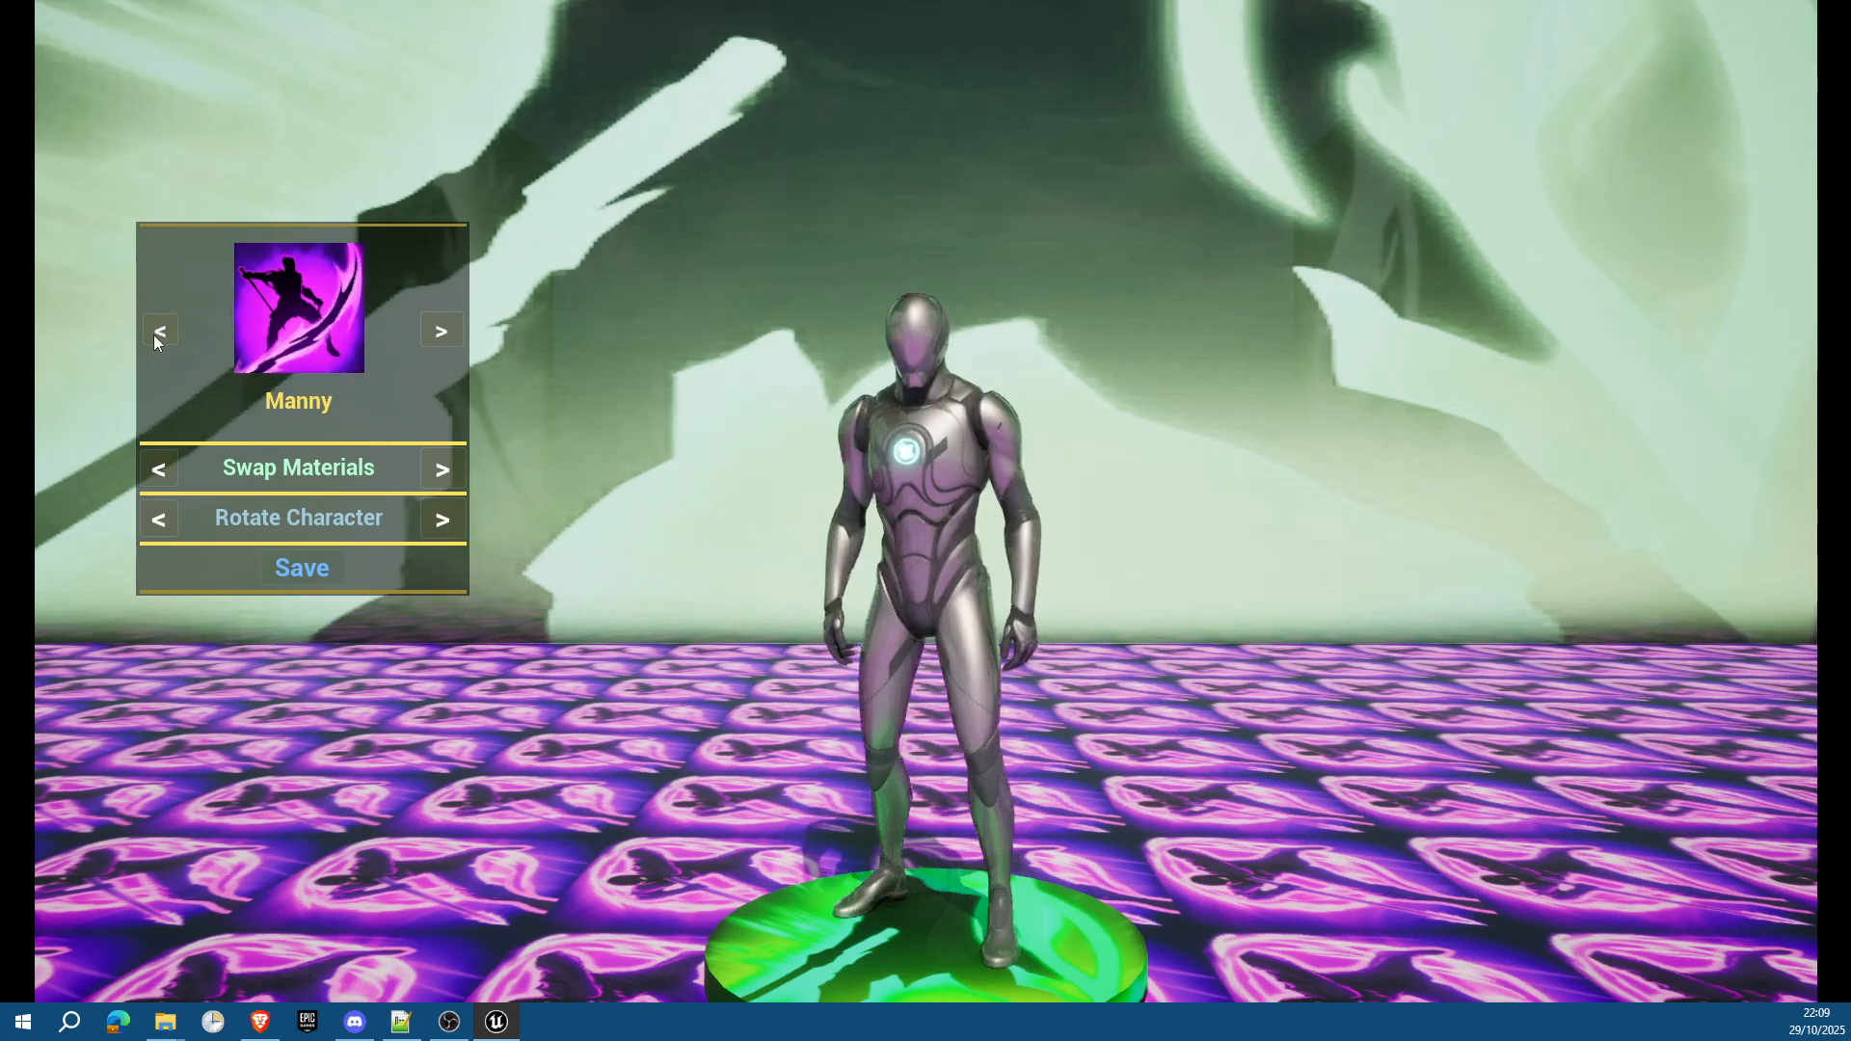
{"action": "left_click", "coordinate": [441, 329]}
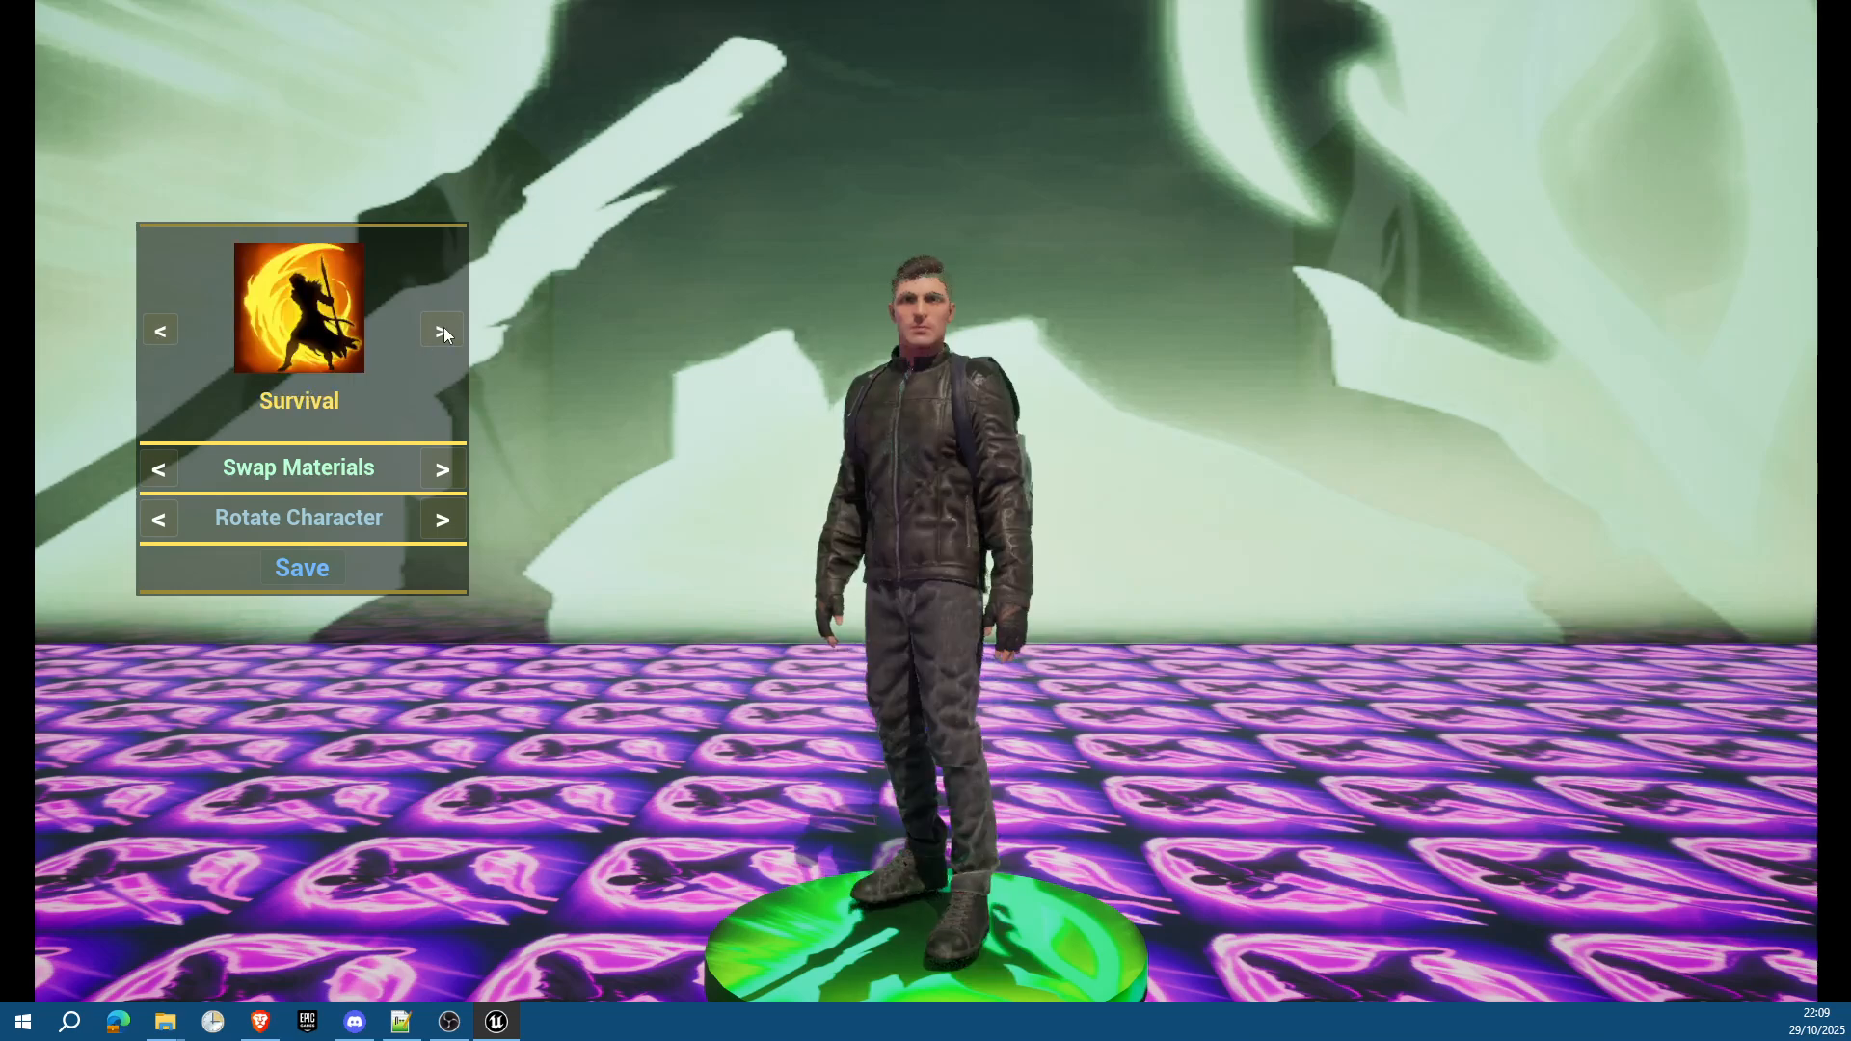
{"action": "left_click", "coordinate": [159, 331]}
{"action": "left_click", "coordinate": [159, 331]}
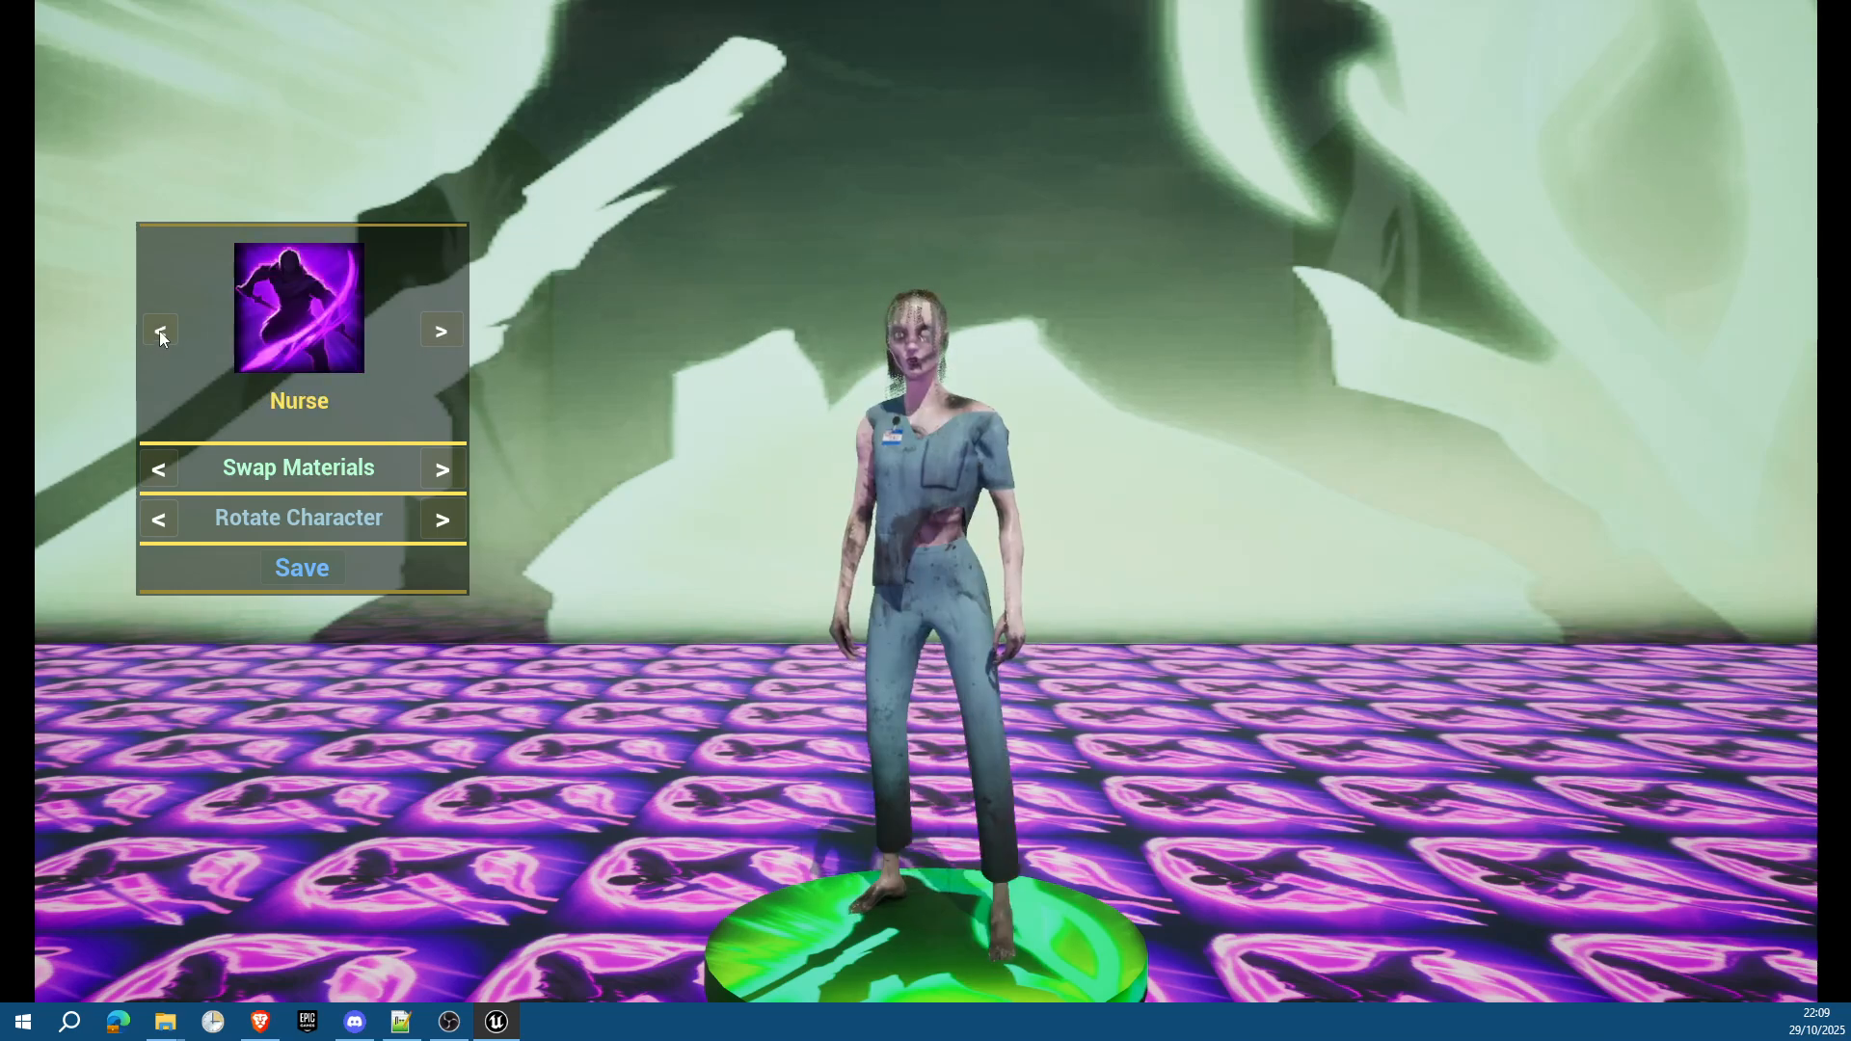
Step: Swap the Nurse character's materials to the red and green variant and rotate her in both directions
{"action": "left_click", "coordinate": [438, 470]}
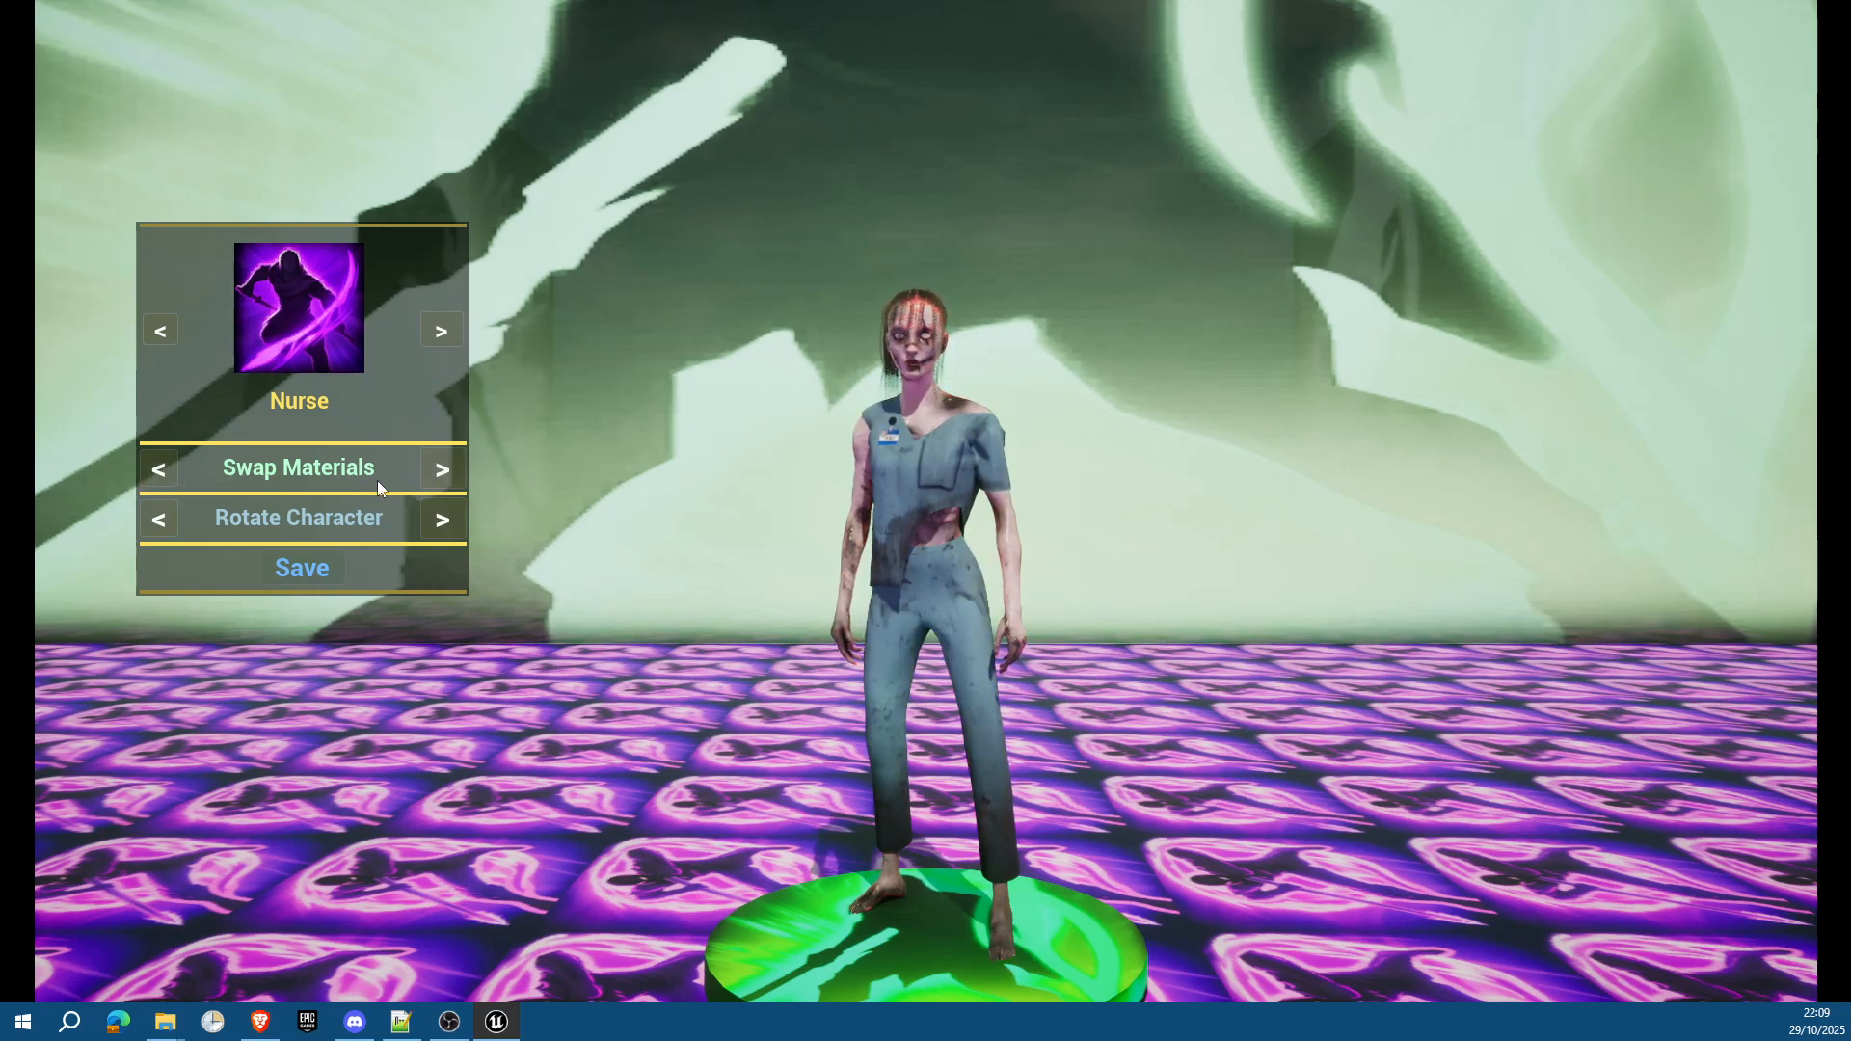
{"action": "left_click", "coordinate": [446, 521]}
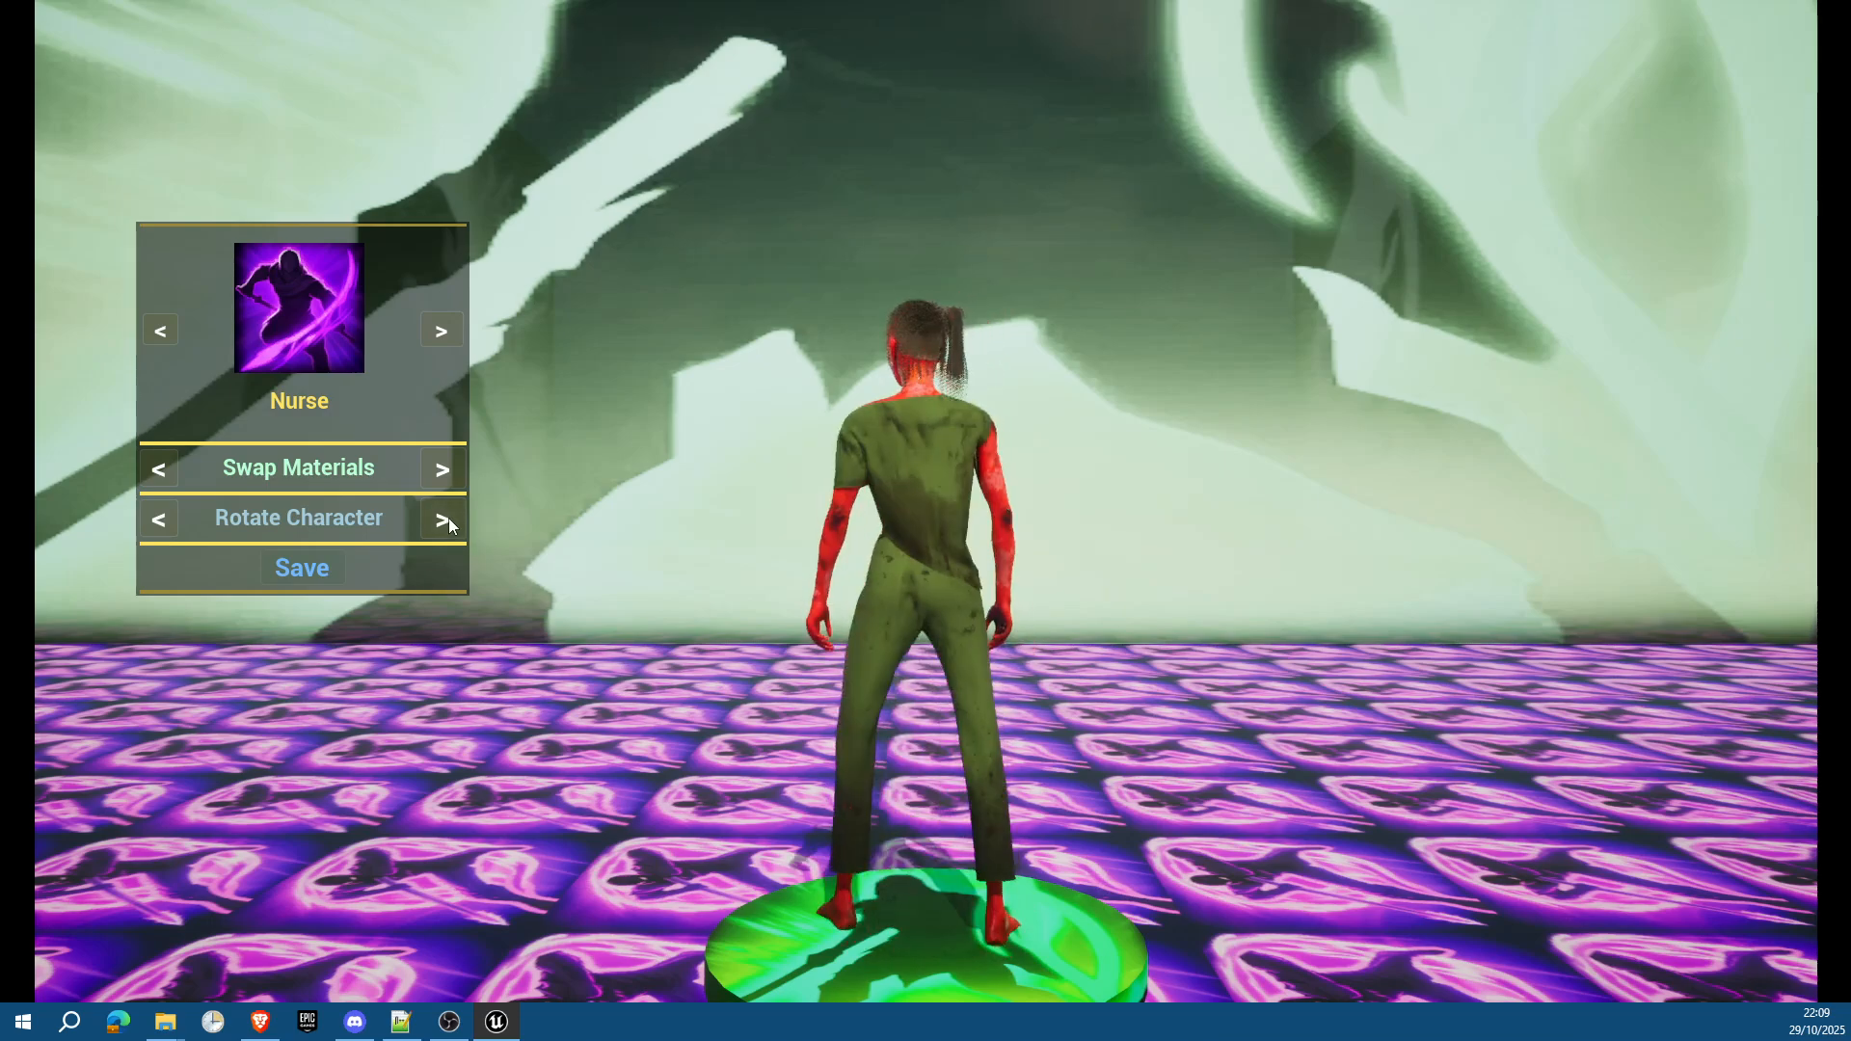
{"action": "left_click", "coordinate": [156, 517]}
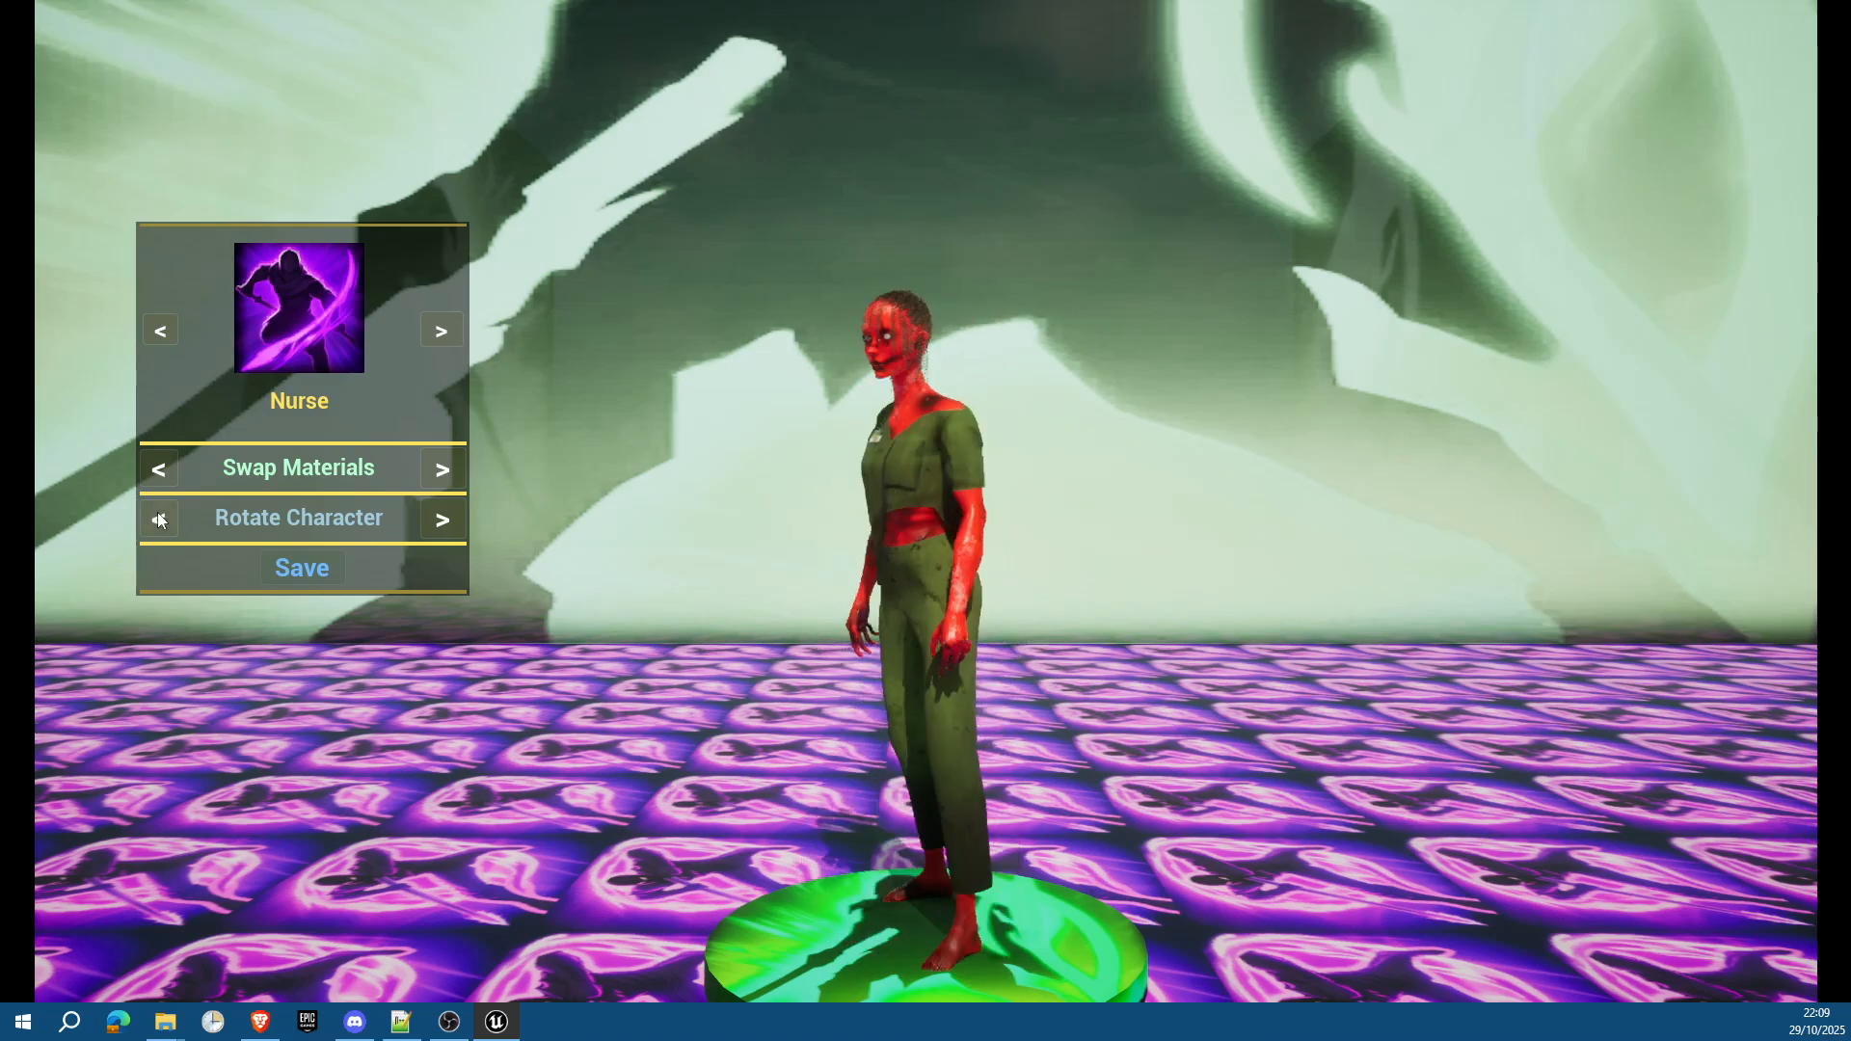
Step: Choose the ScifiTrooper character and rotate it to face the front
{"action": "left_click", "coordinate": [453, 331]}
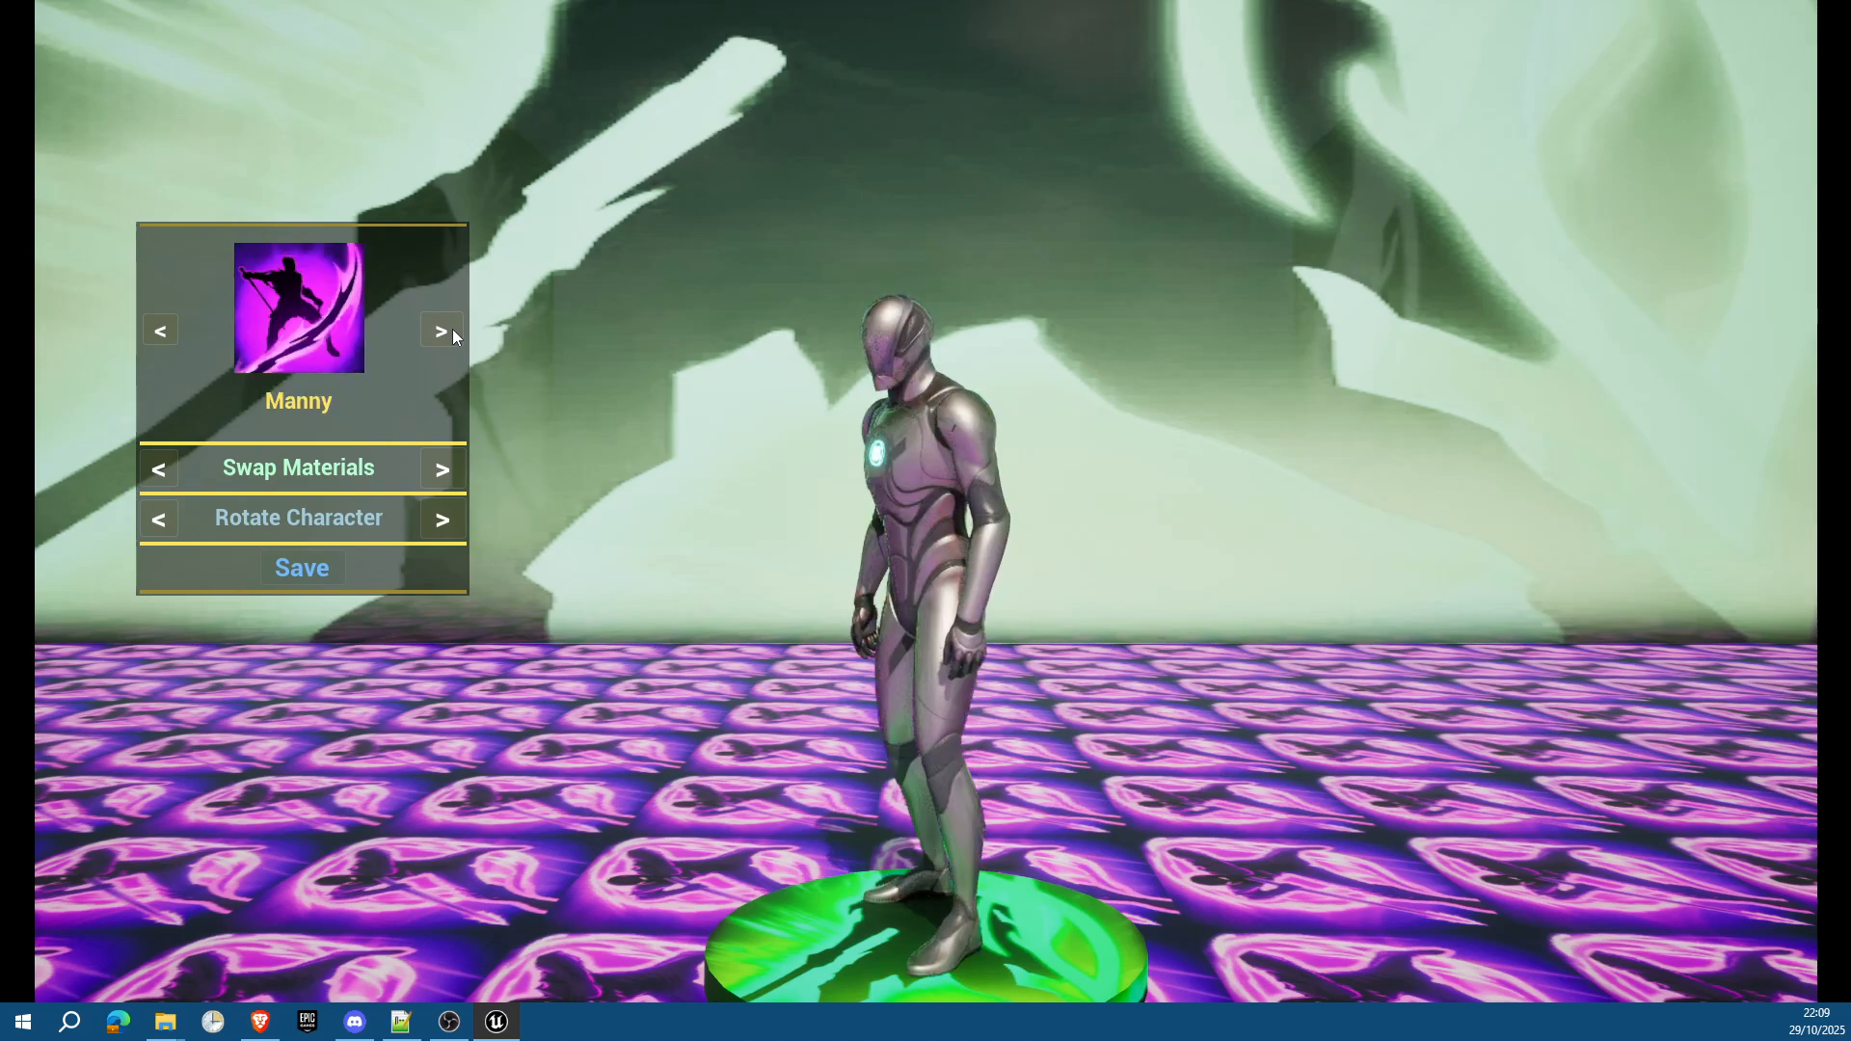
{"action": "left_click", "coordinate": [448, 333]}
{"action": "left_click", "coordinate": [445, 332]}
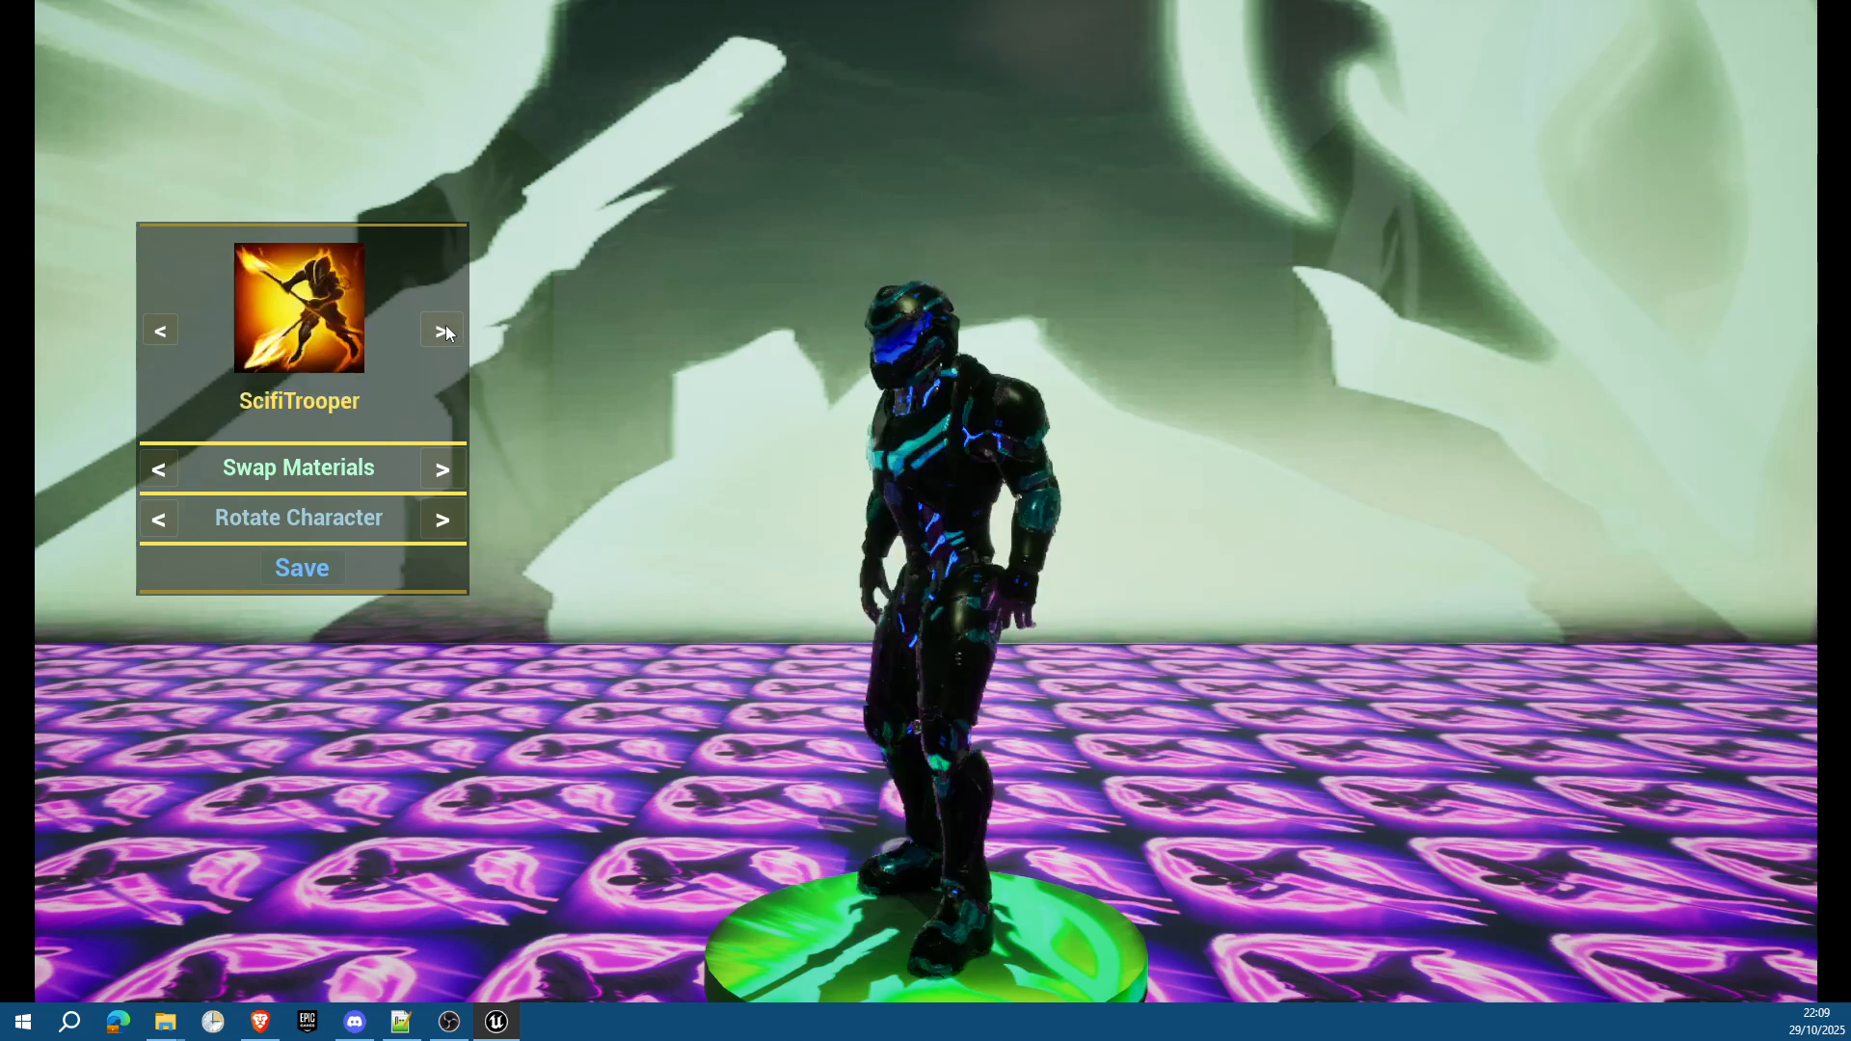
{"action": "left_click", "coordinate": [449, 526]}
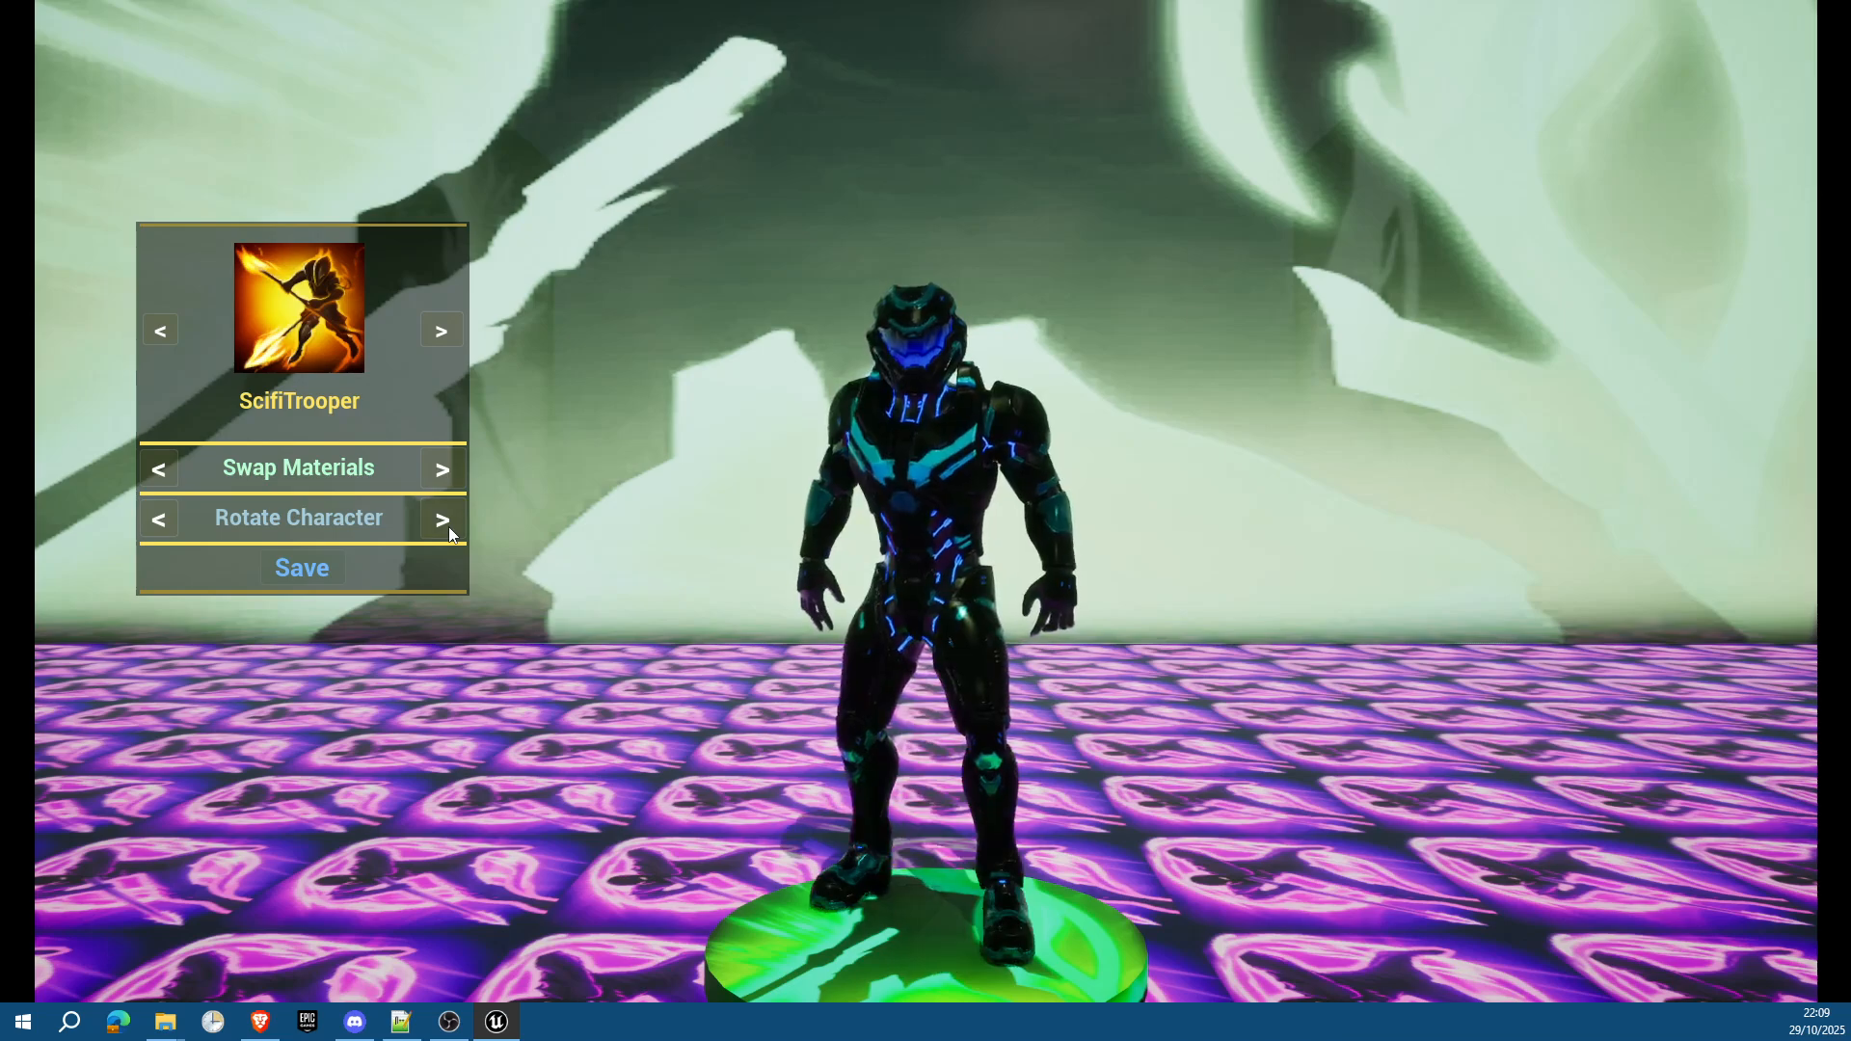
Step: Swap the ScifiTrooper's materials to the purple variant and save the character choice
{"action": "left_click", "coordinate": [449, 470]}
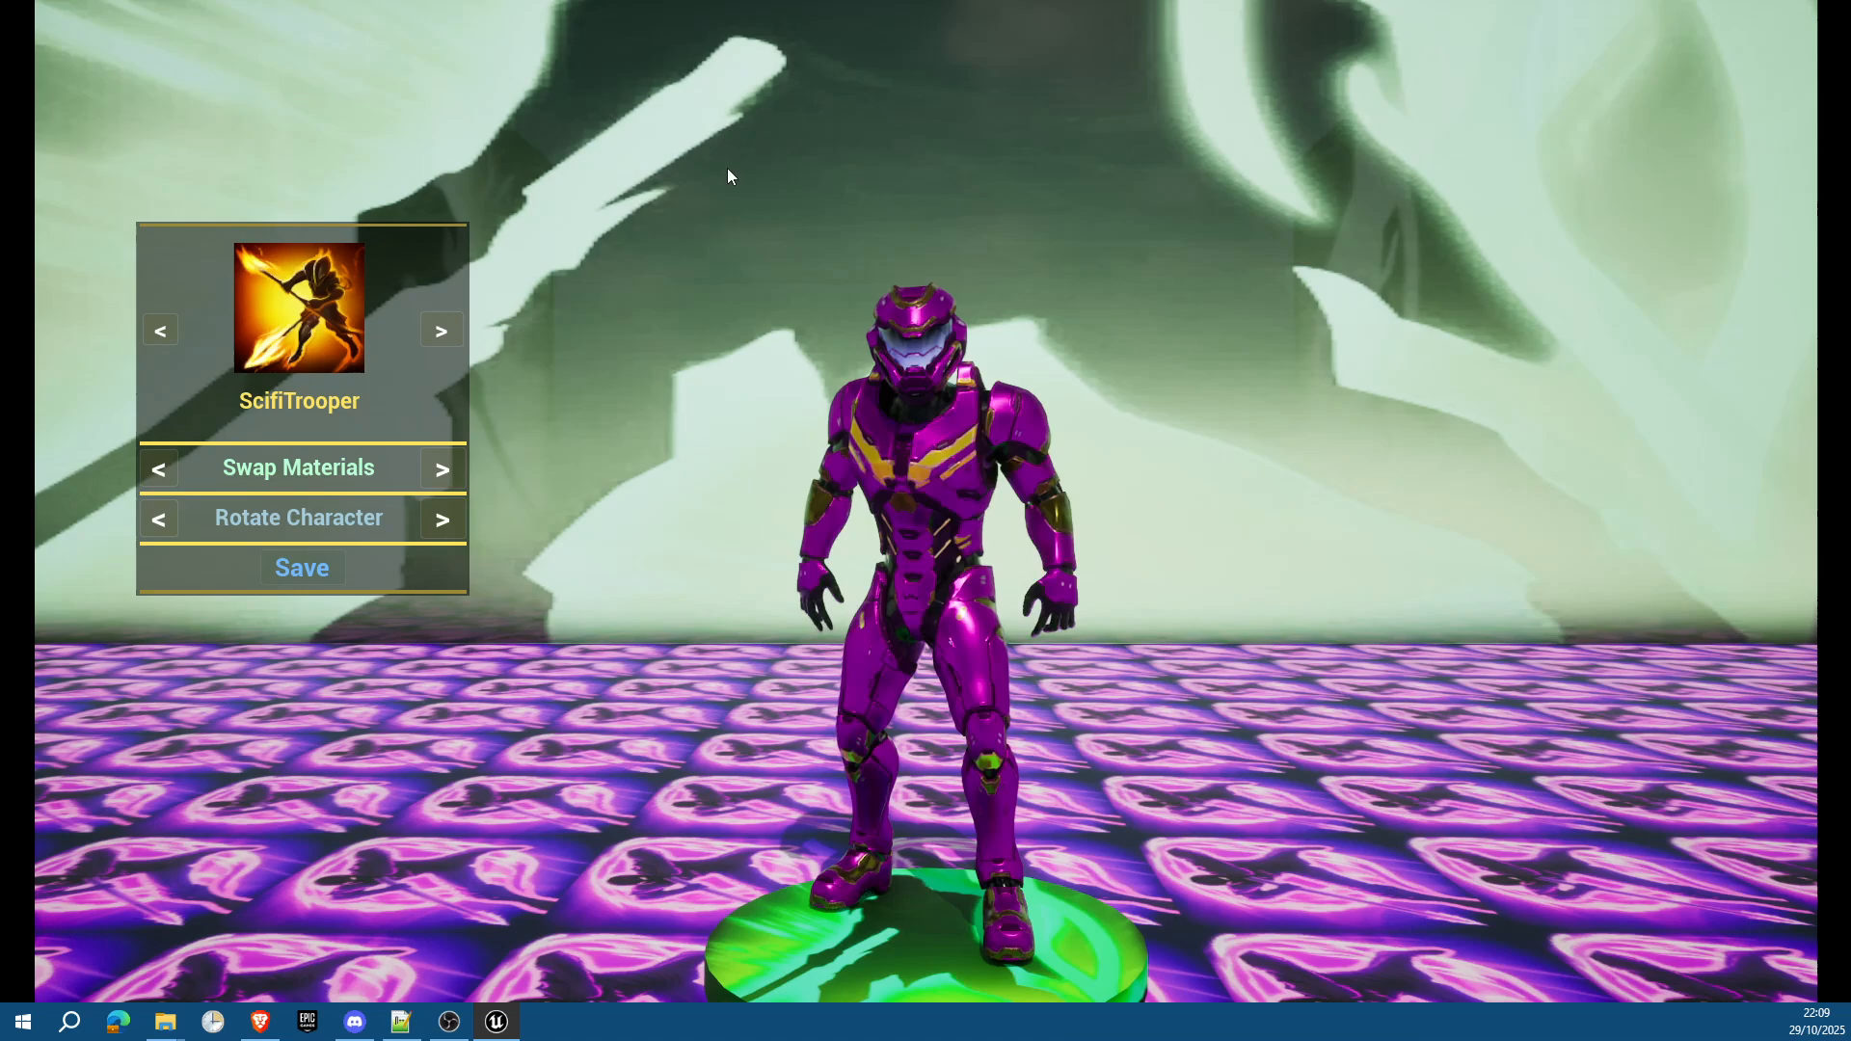
{"action": "left_click", "coordinate": [299, 569]}
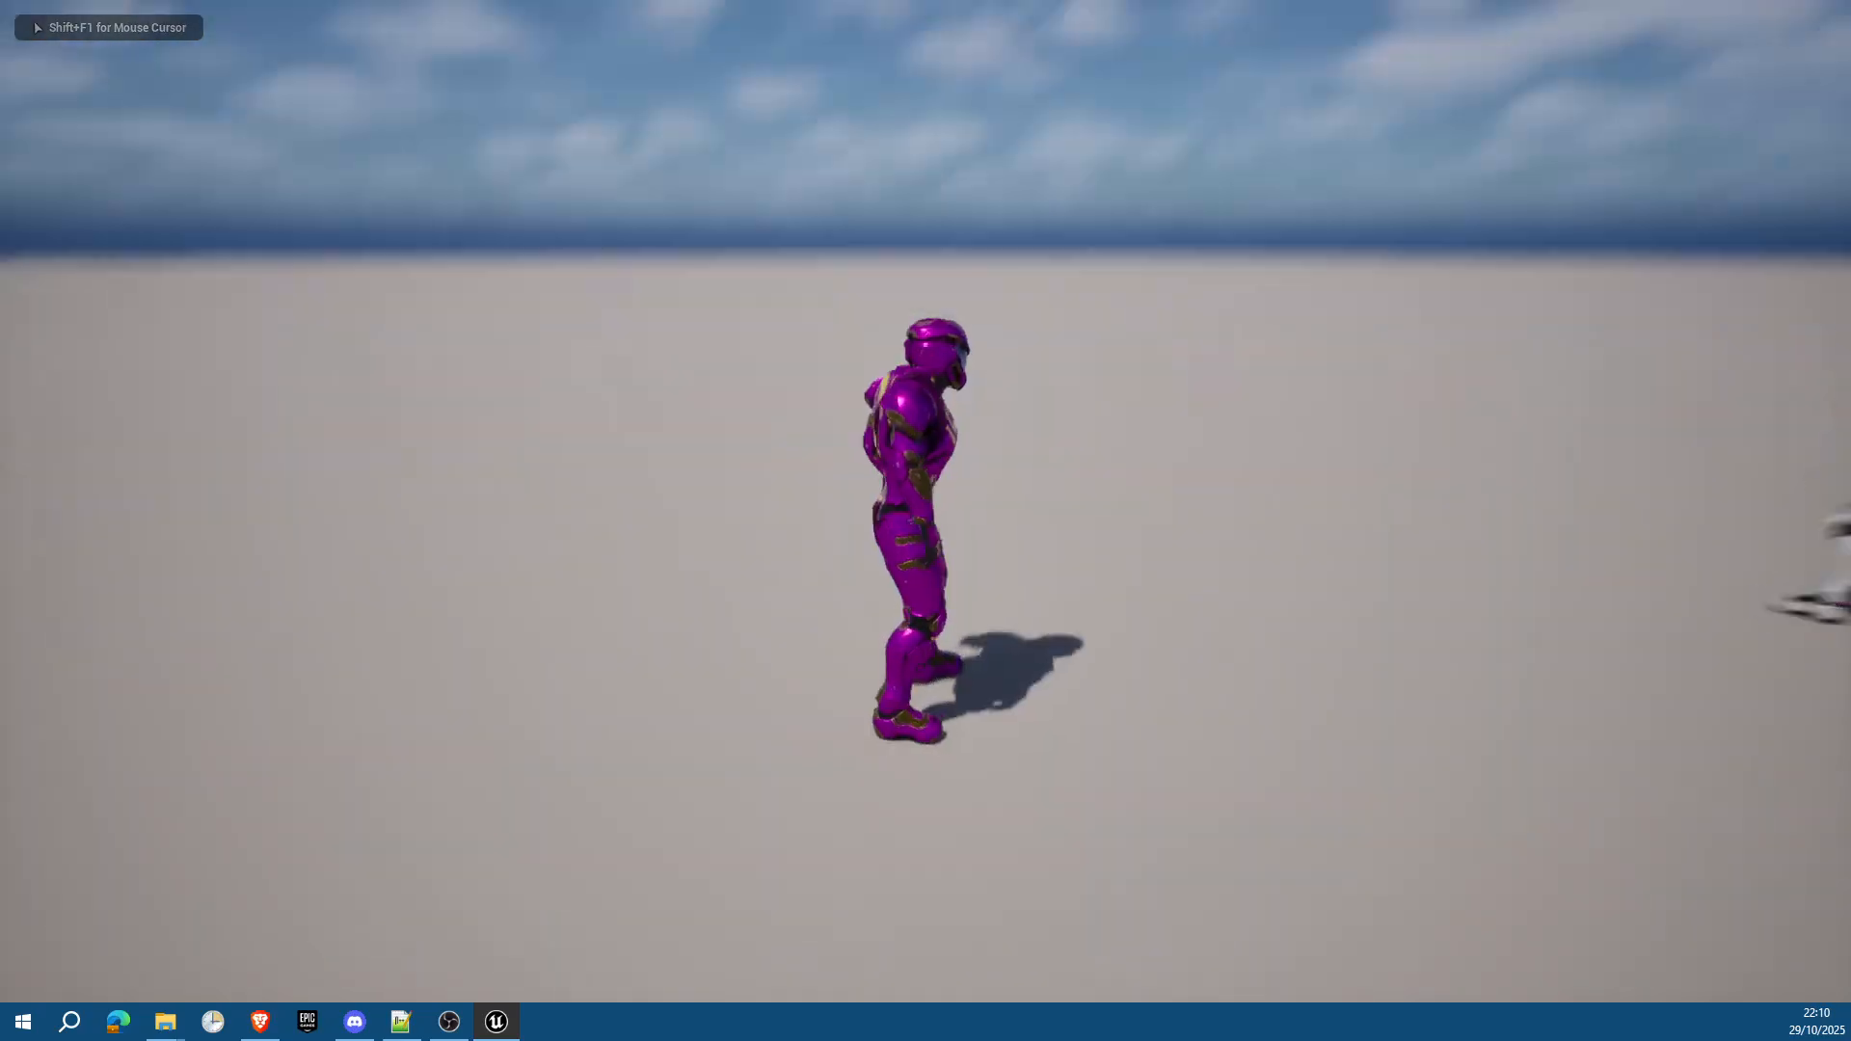
Step: Look around the playable map with the saved character, and end the play session and immersive mode
{"action": "key", "text": "s"}
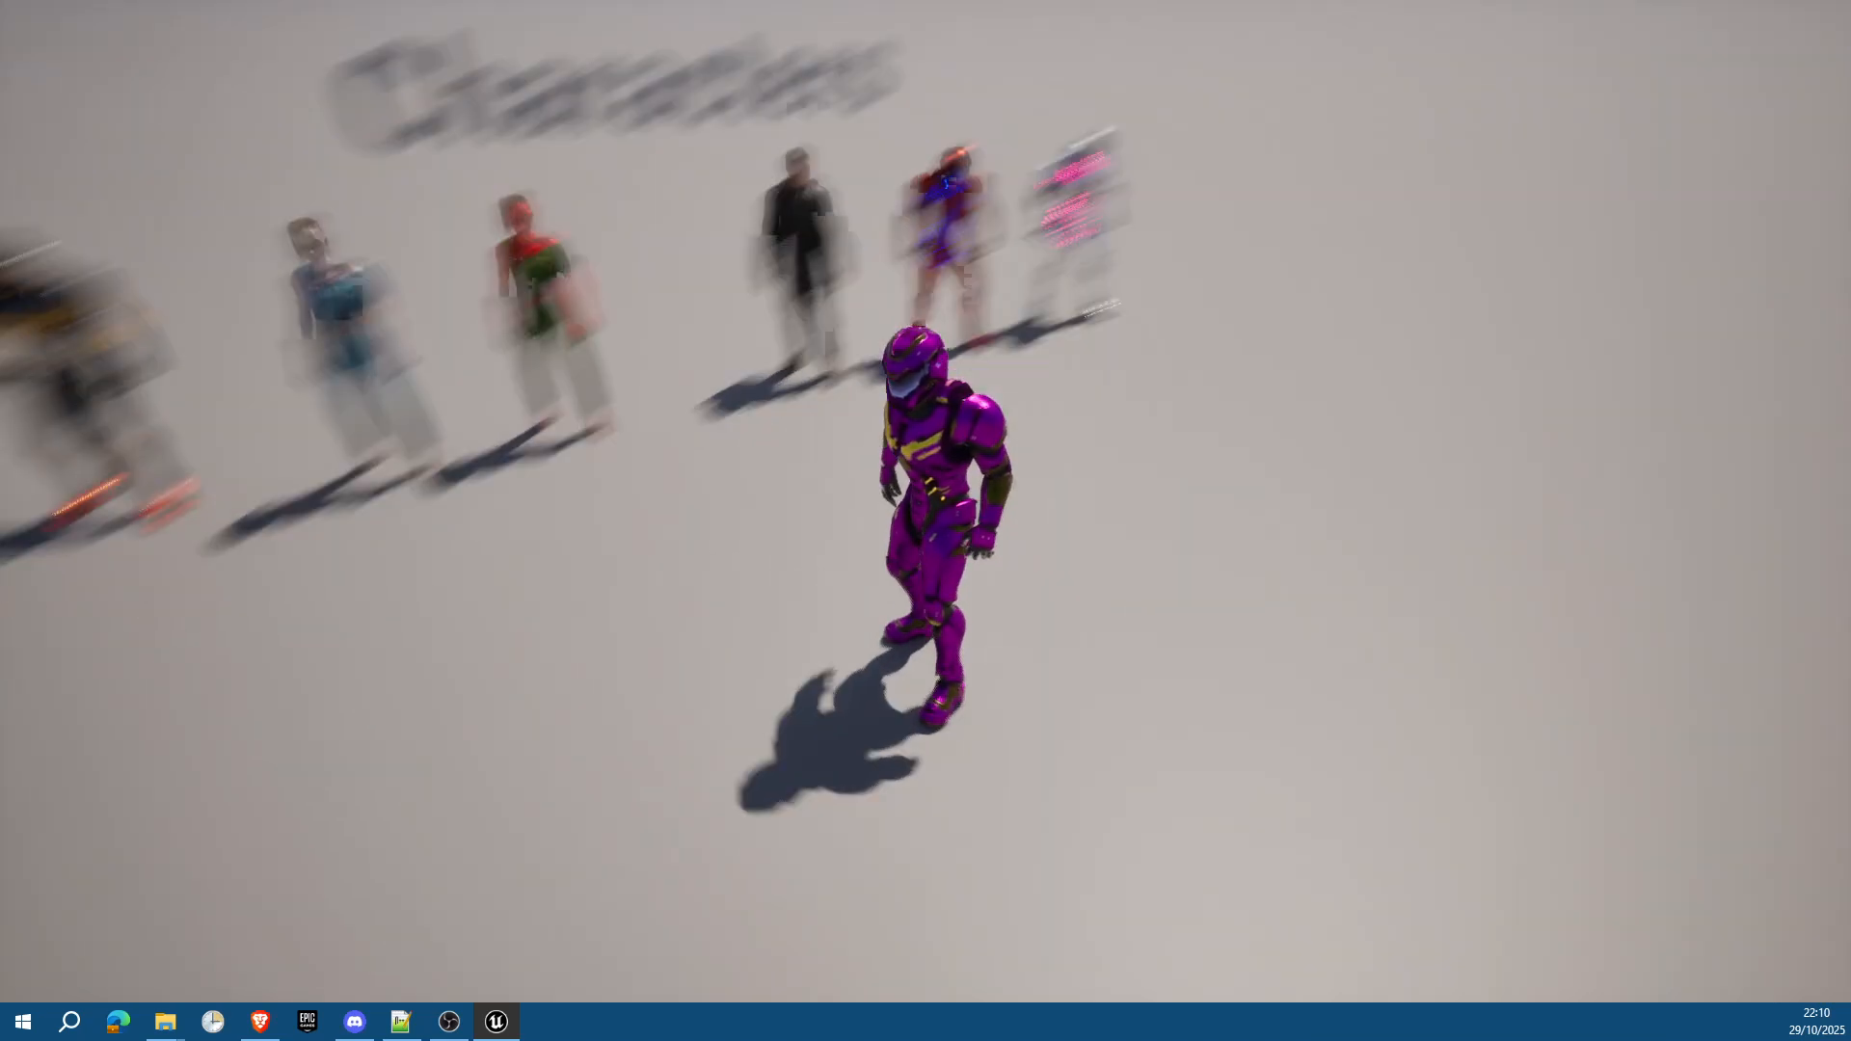
{"action": "key", "text": "shift+F1"}
{"action": "key", "text": "Escape"}
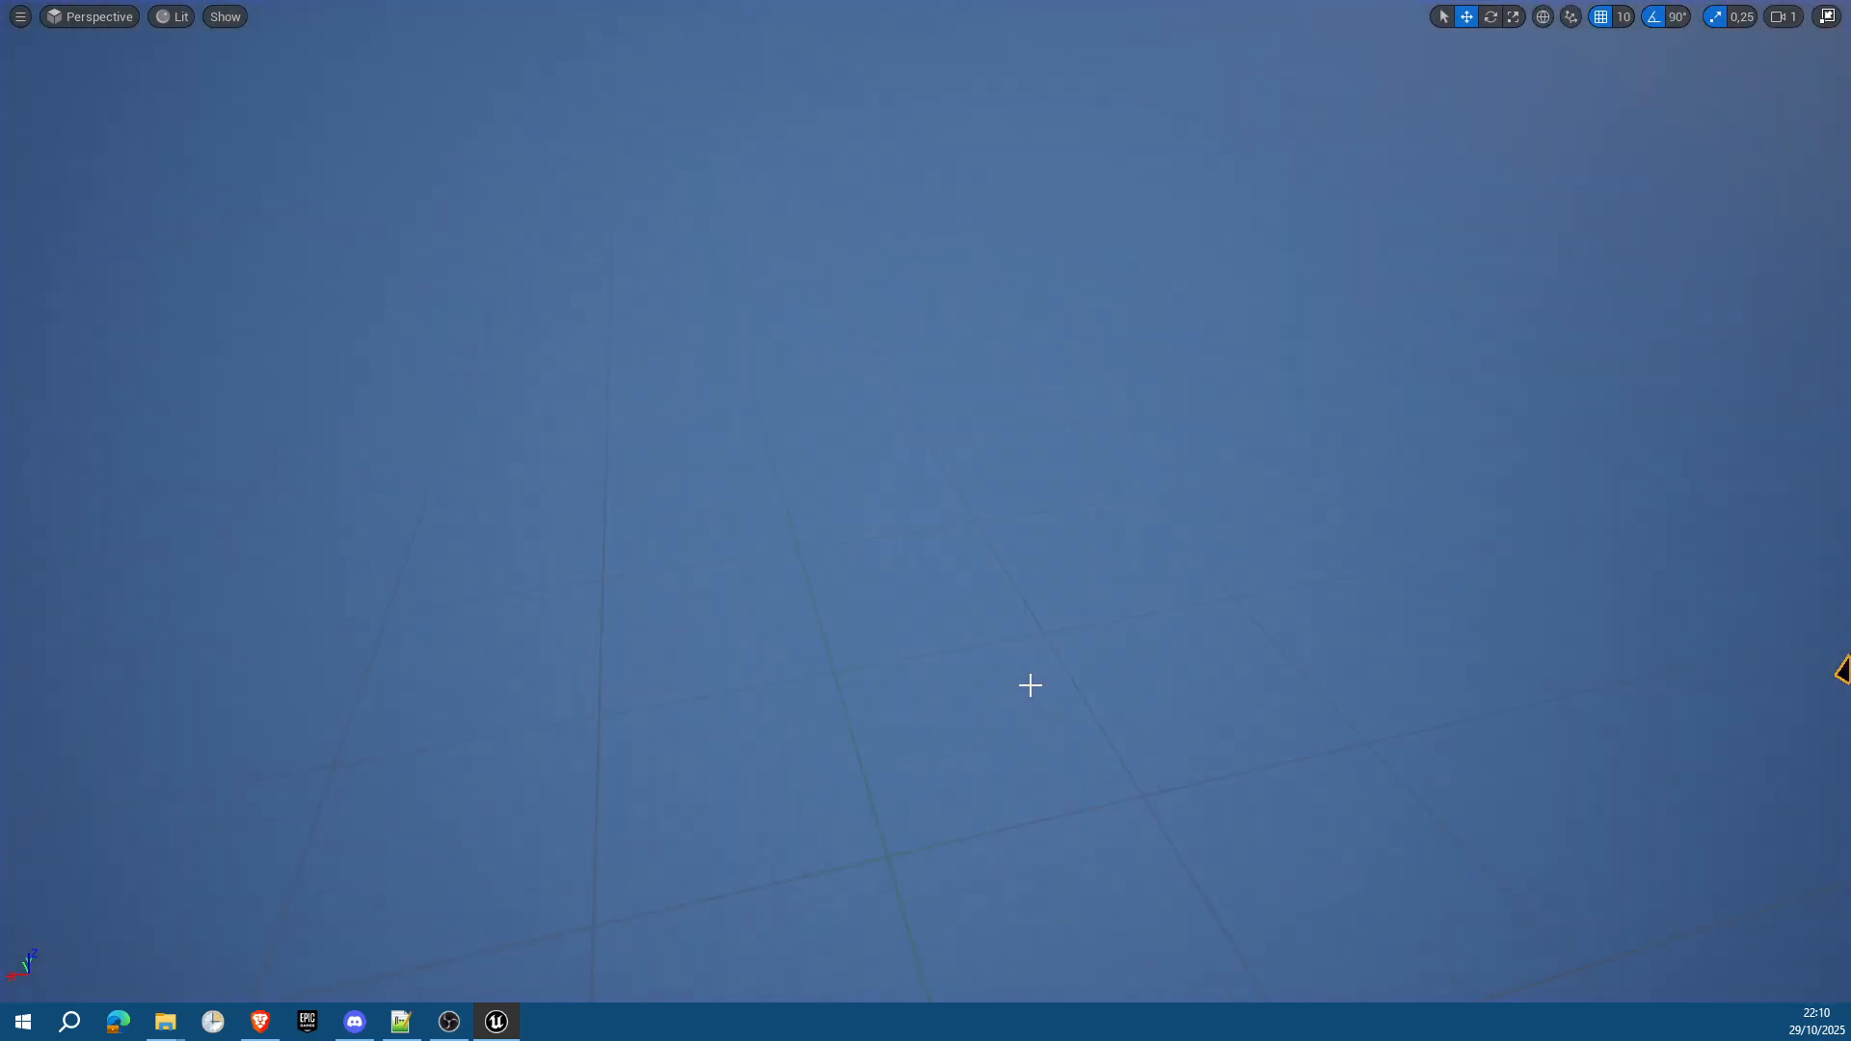
{"action": "key", "text": "F11"}
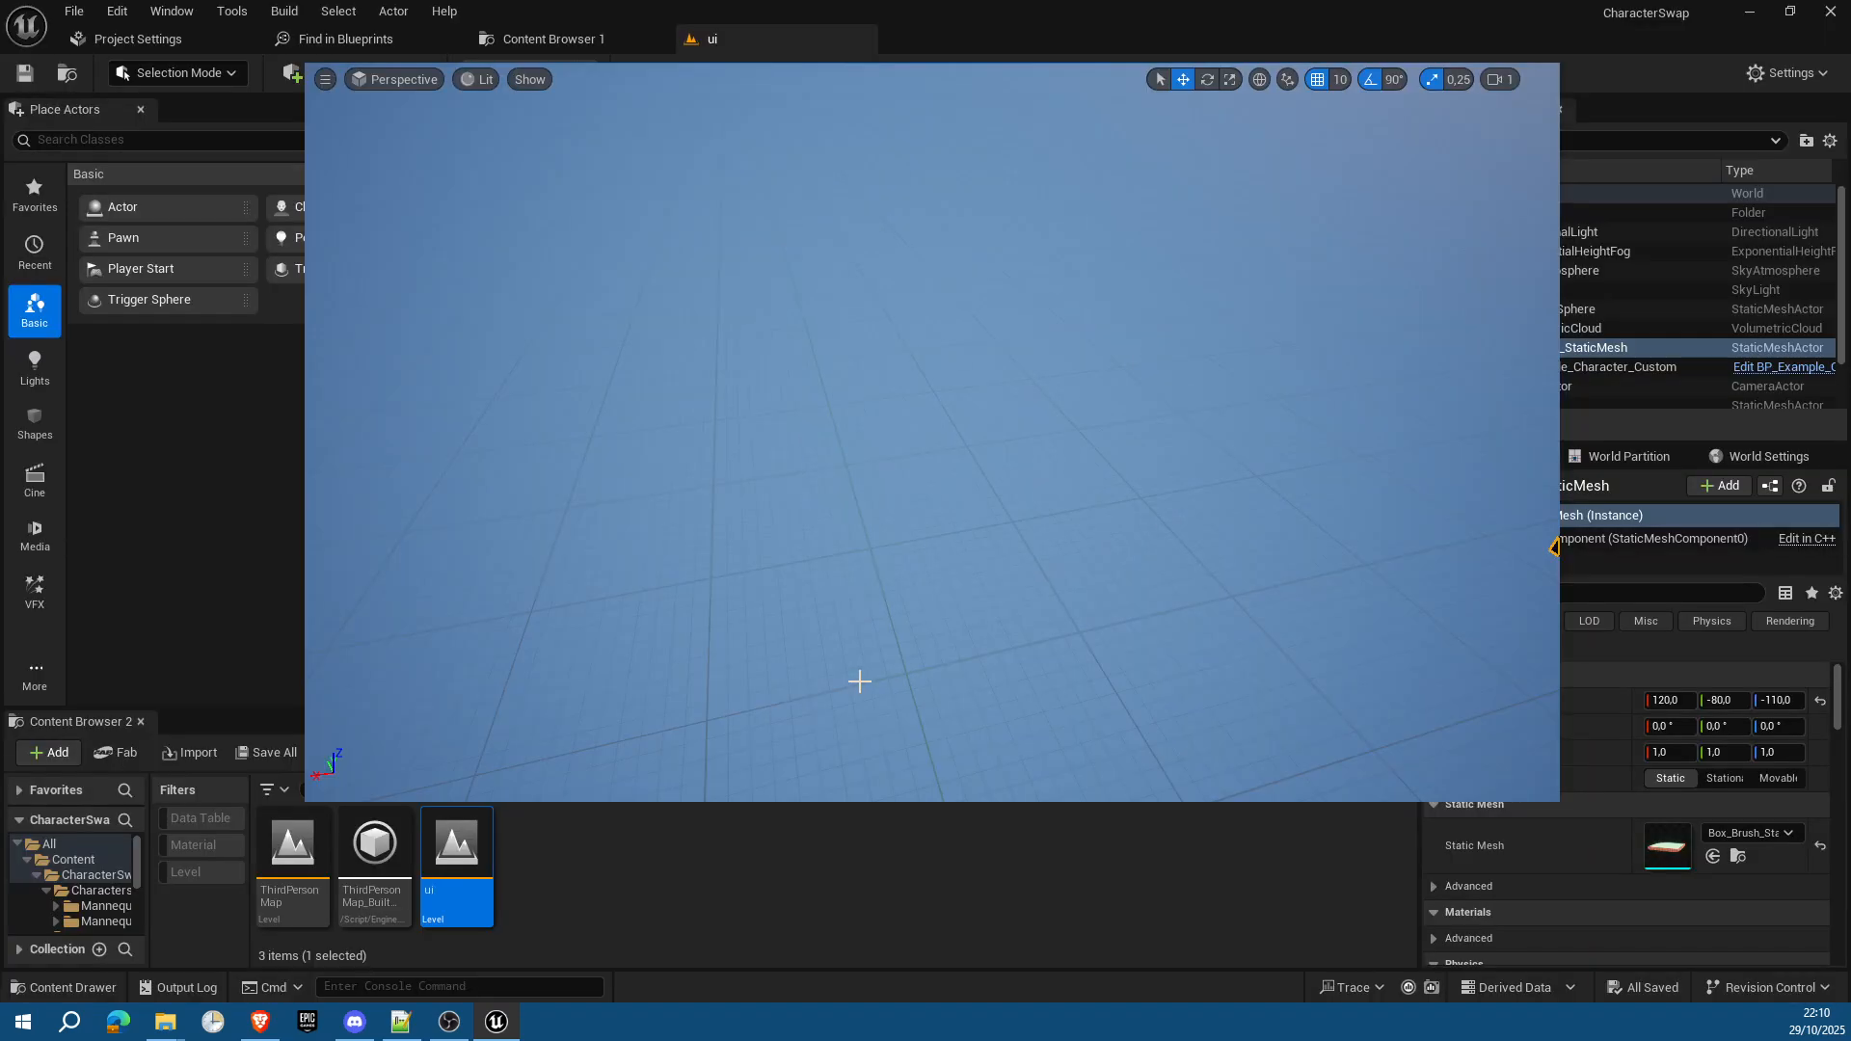
Step: Open the ThirdPersonMap level and delete all six example characters in front of the Characters text
{"action": "double_click", "coordinate": [289, 858]}
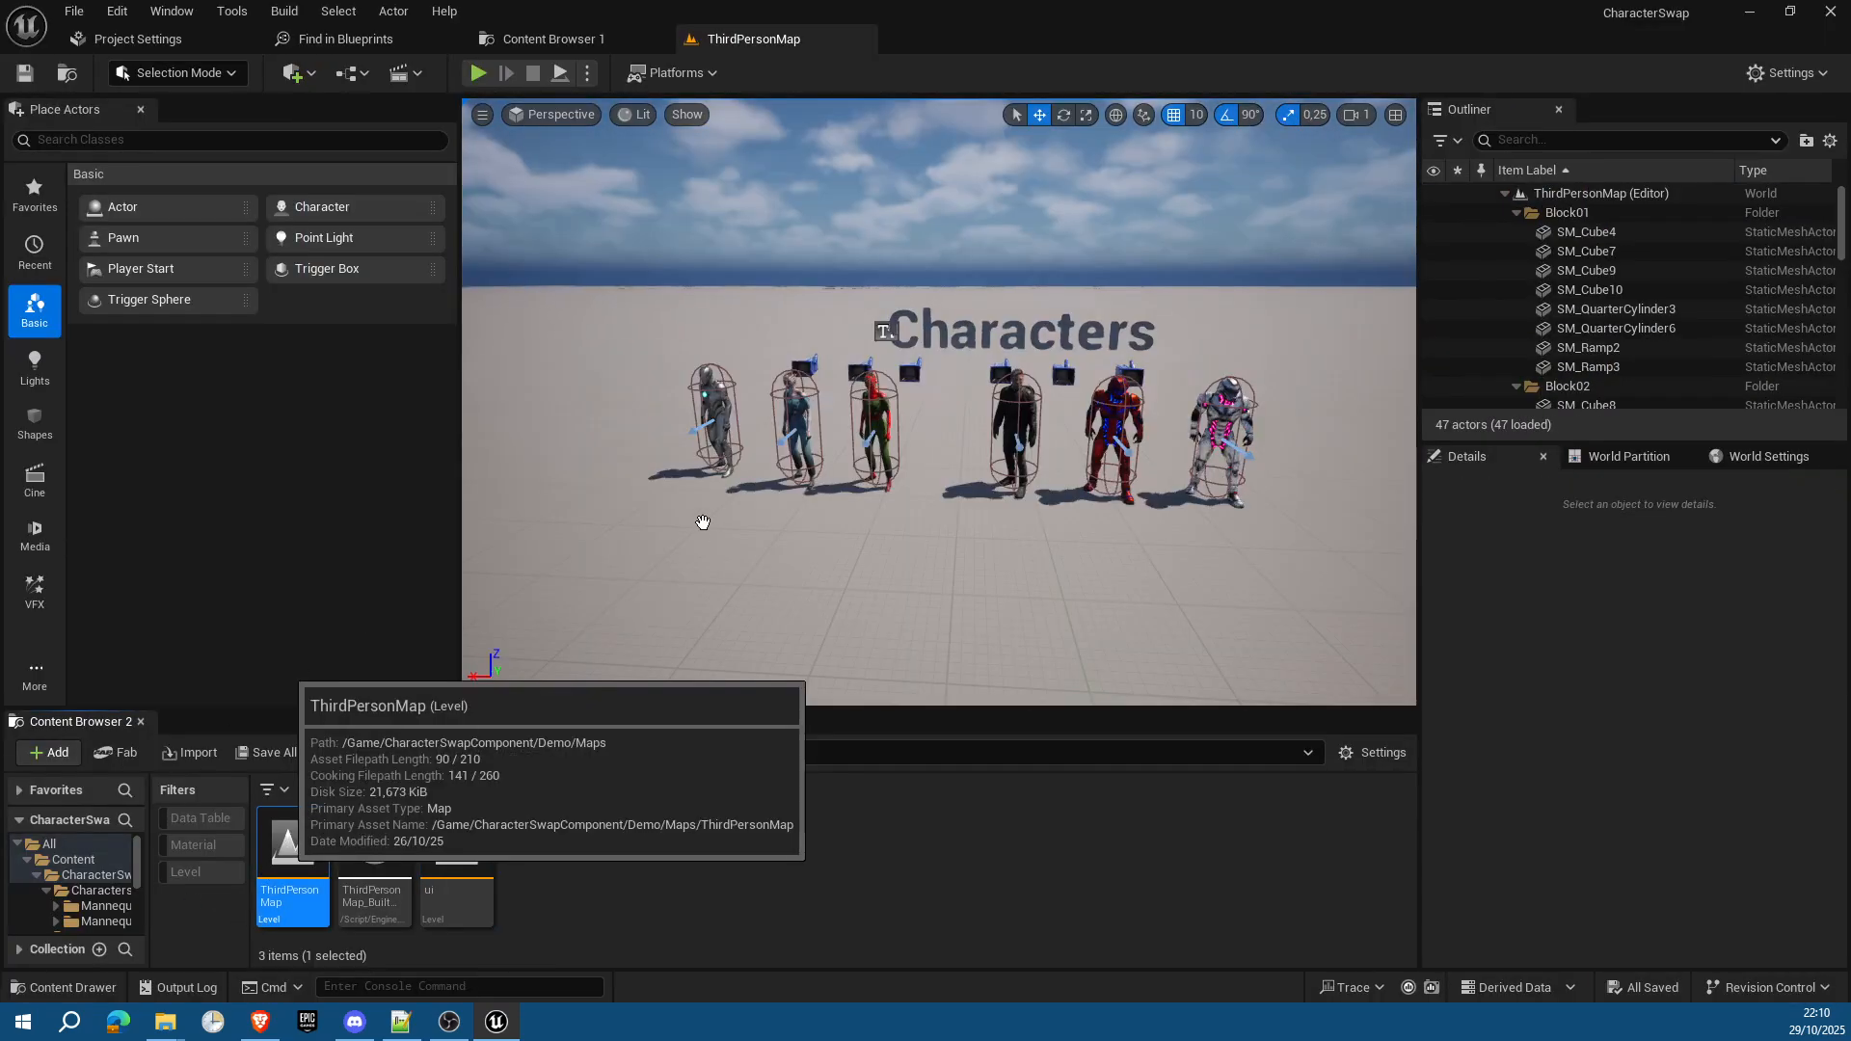
{"action": "left_click", "coordinate": [709, 398]}
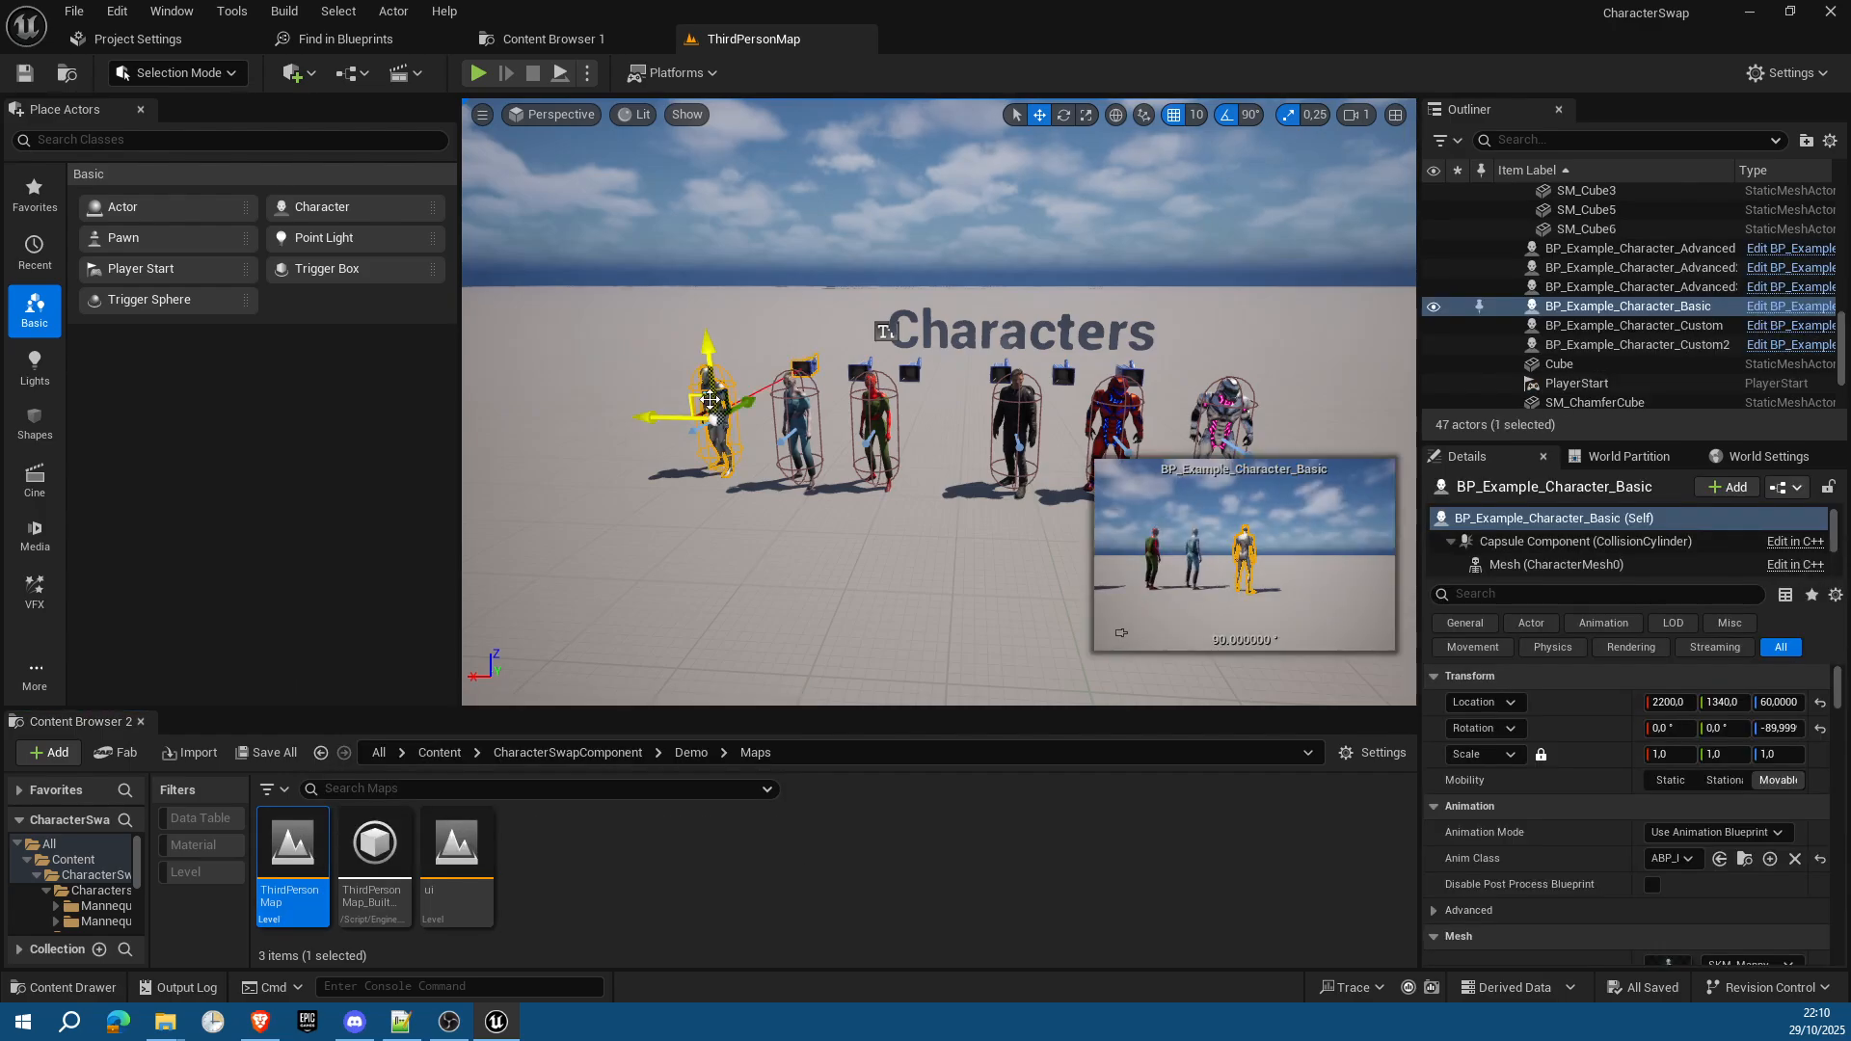
{"action": "key", "text": "Delete"}
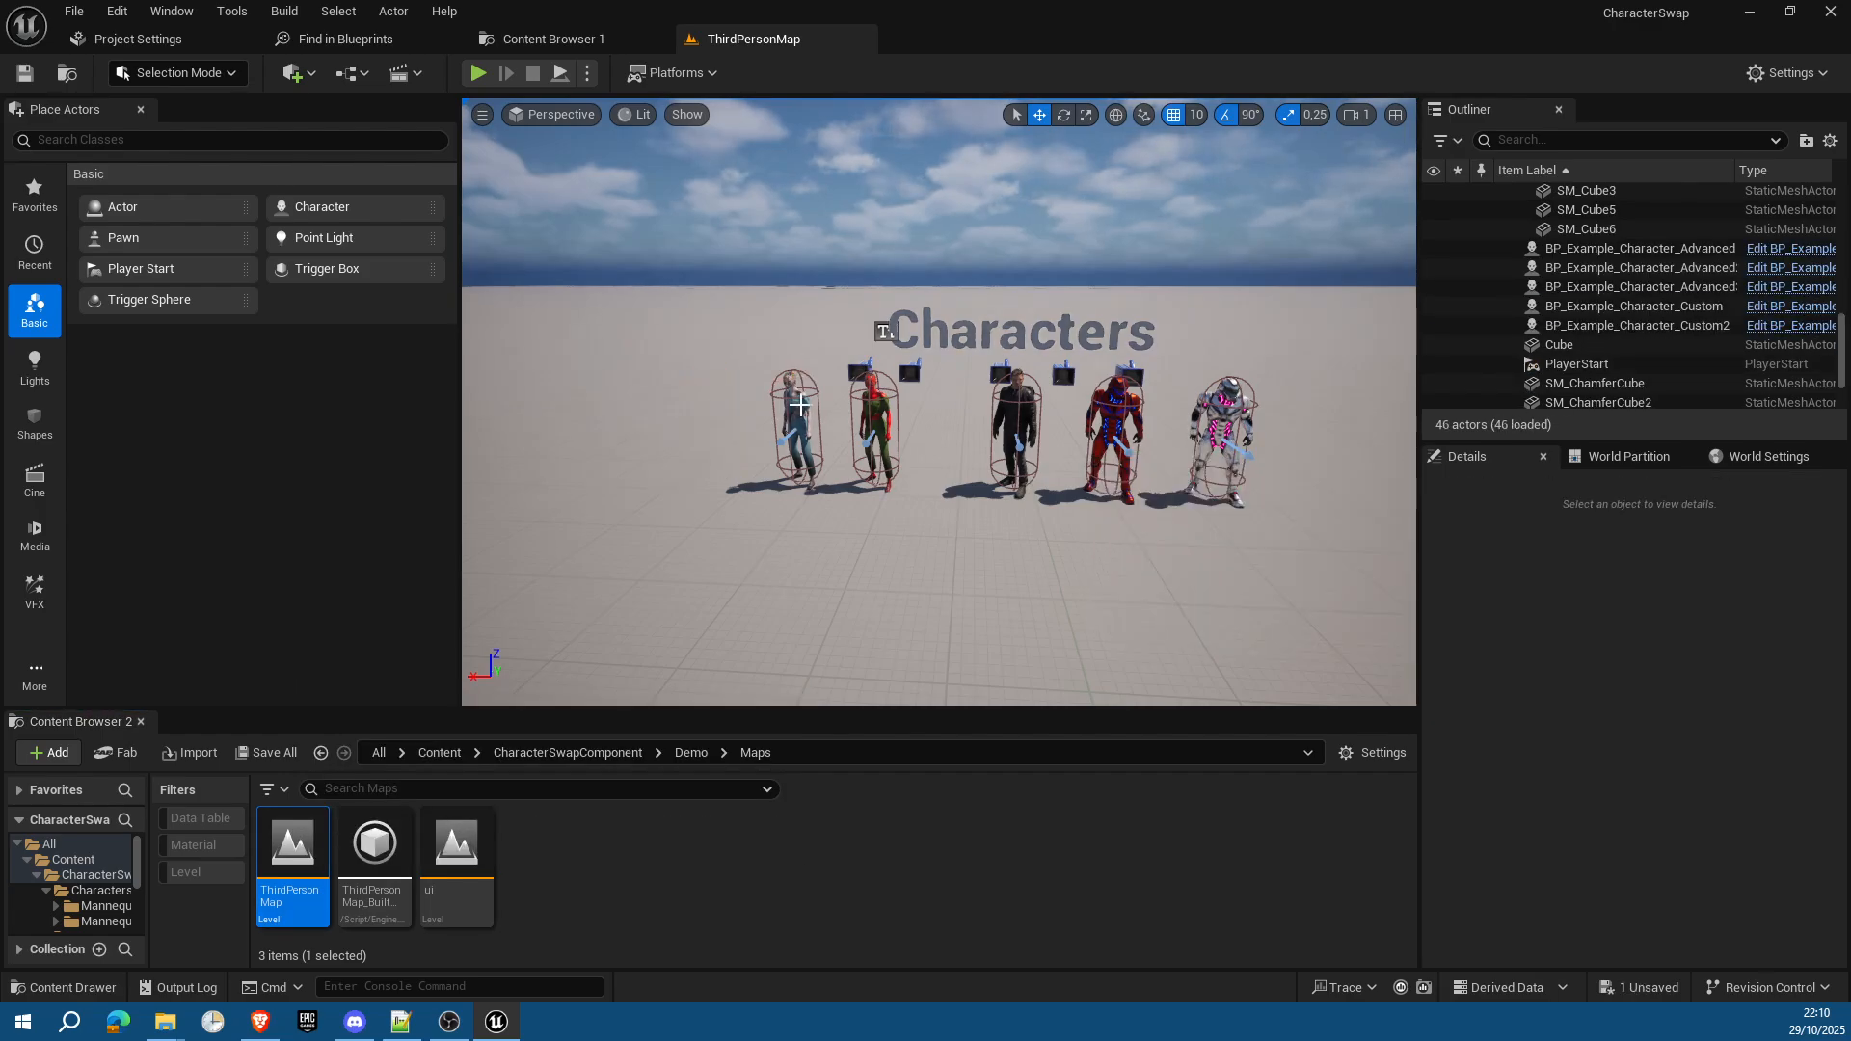
{"action": "left_click", "coordinate": [800, 404]}
{"action": "key", "text": "Delete"}
{"action": "left_click", "coordinate": [872, 405]}
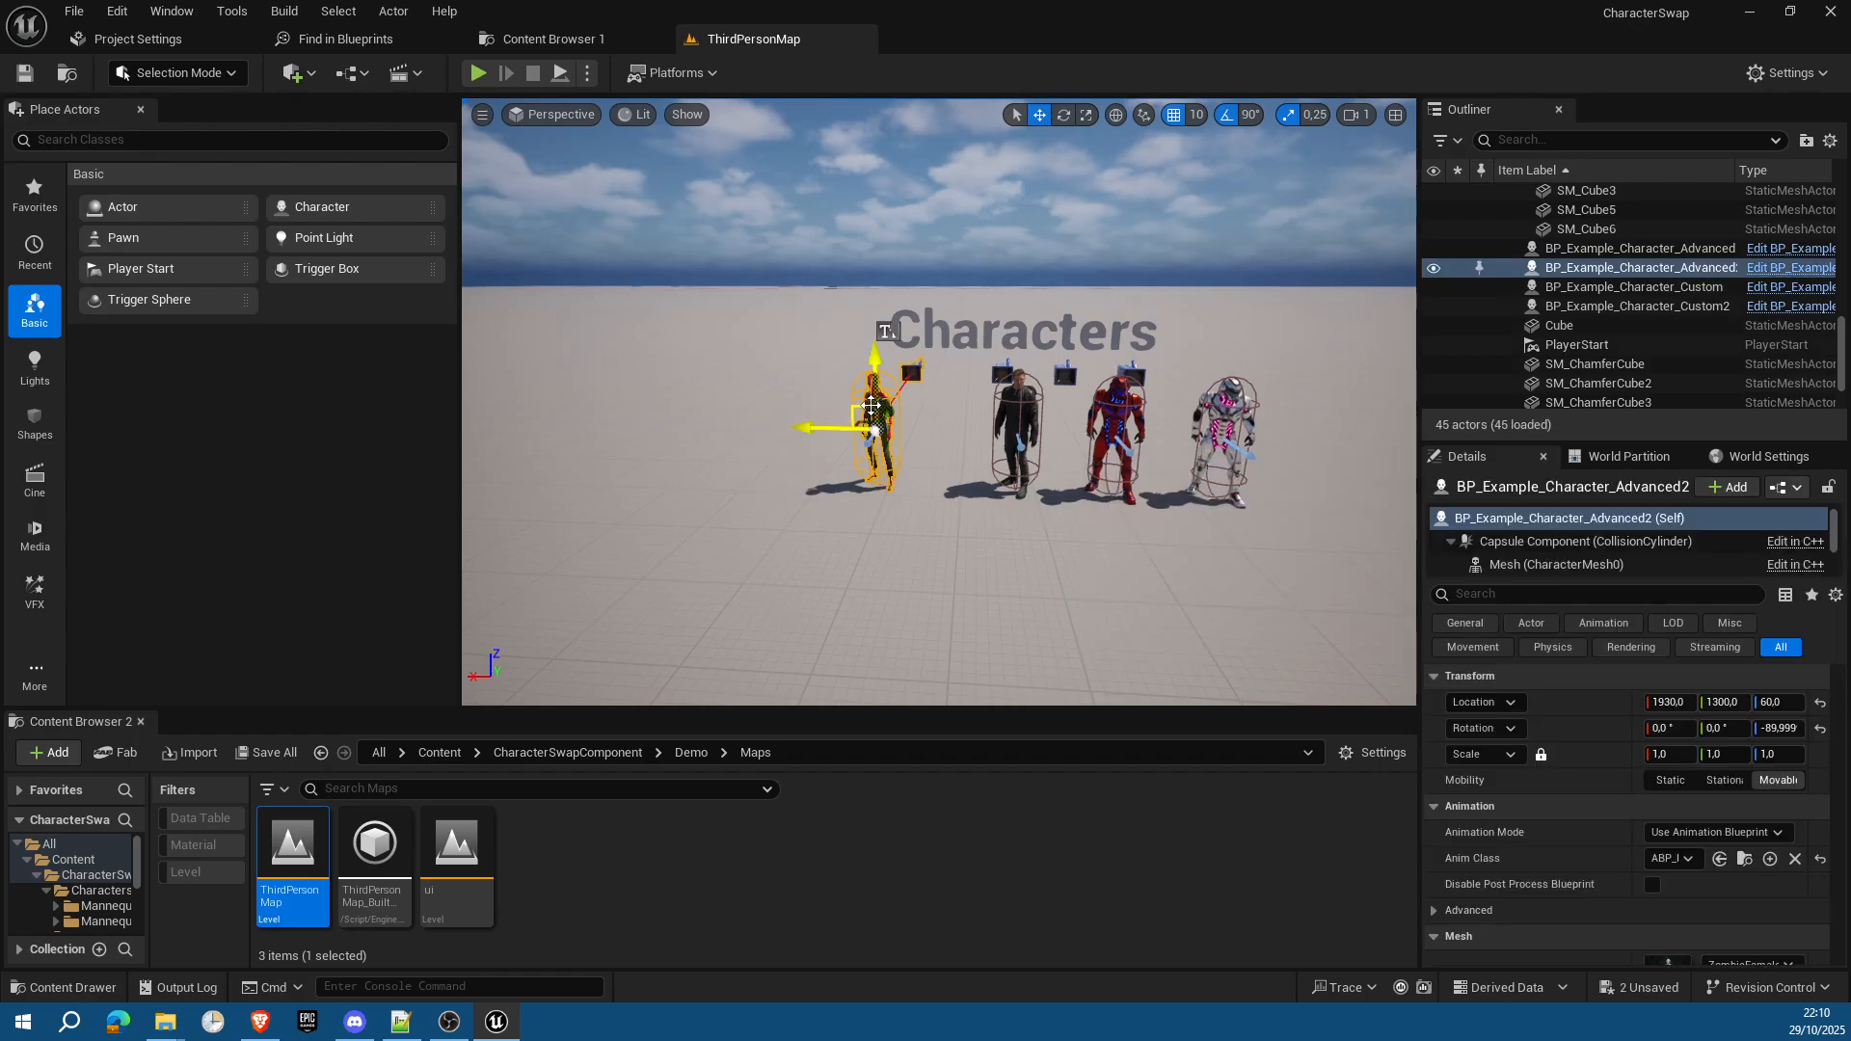
{"action": "key", "text": "Delete"}
{"action": "left_click", "coordinate": [1013, 396]}
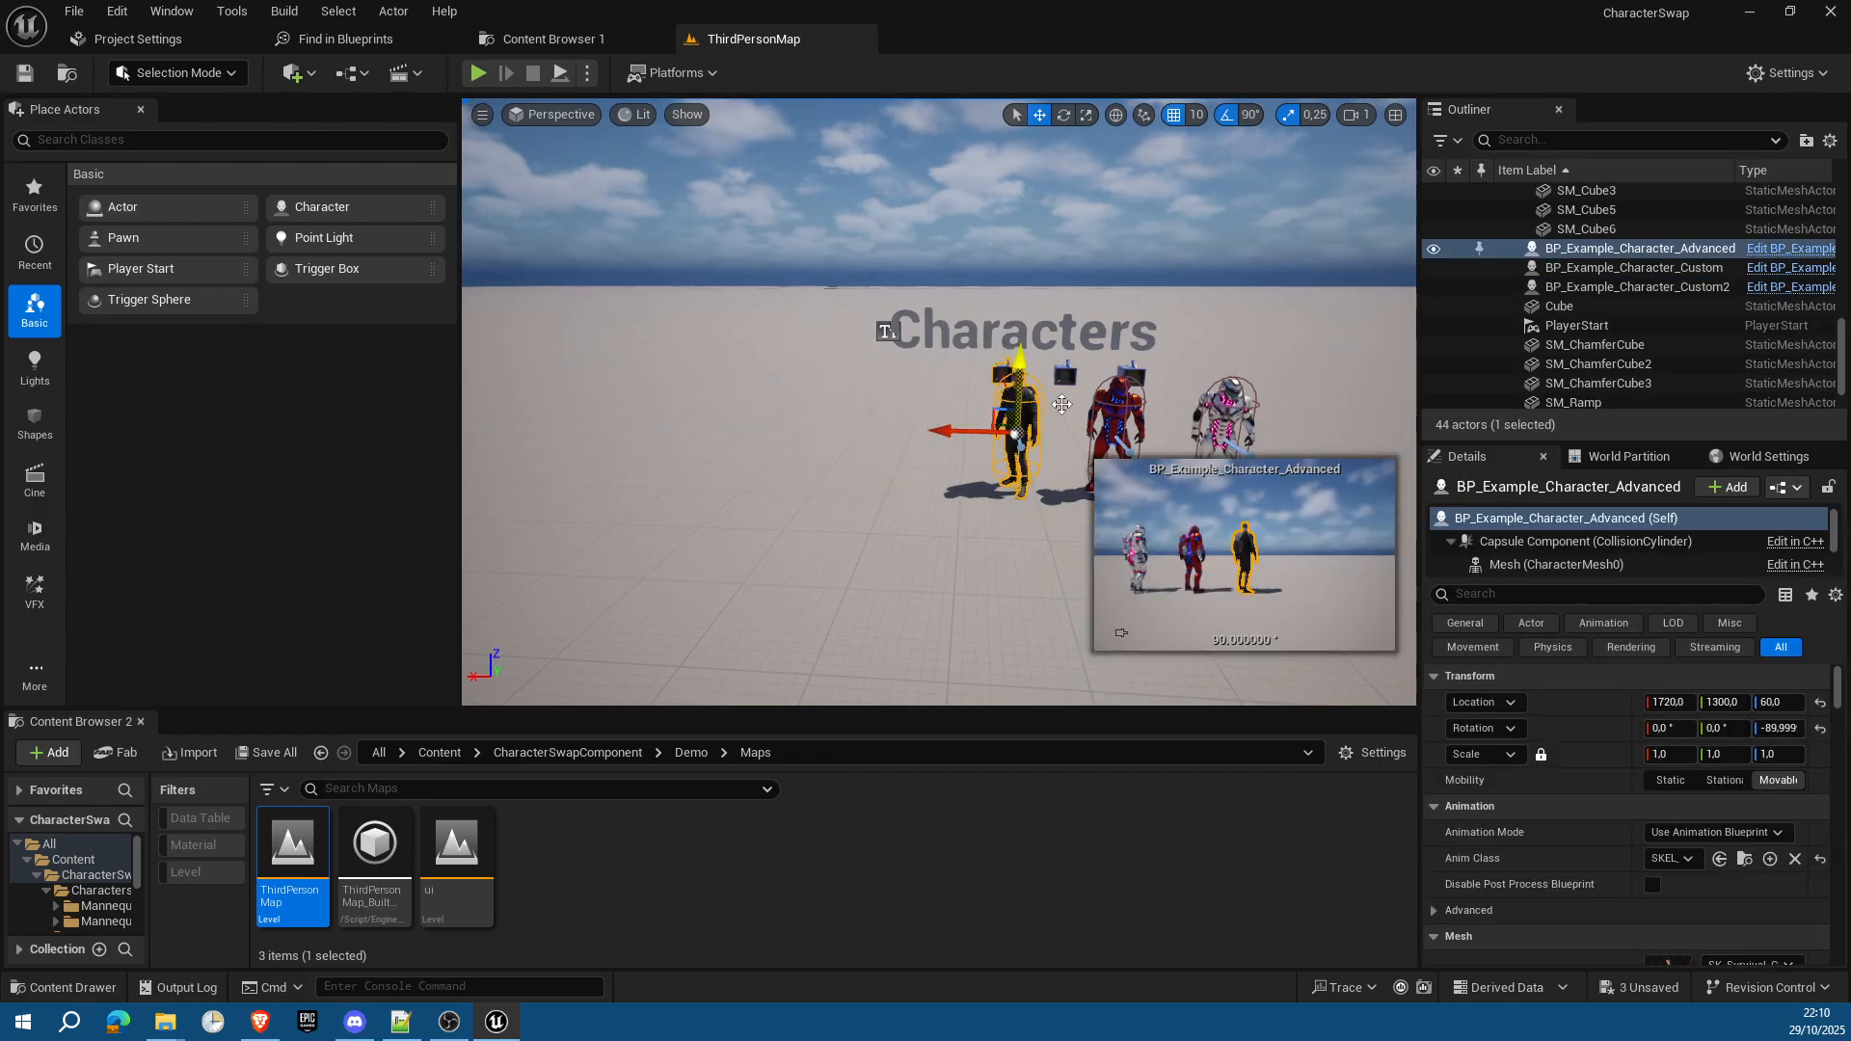
{"action": "key", "text": "Delete"}
{"action": "left_click", "coordinate": [1115, 403]}
{"action": "key", "text": "Delete"}
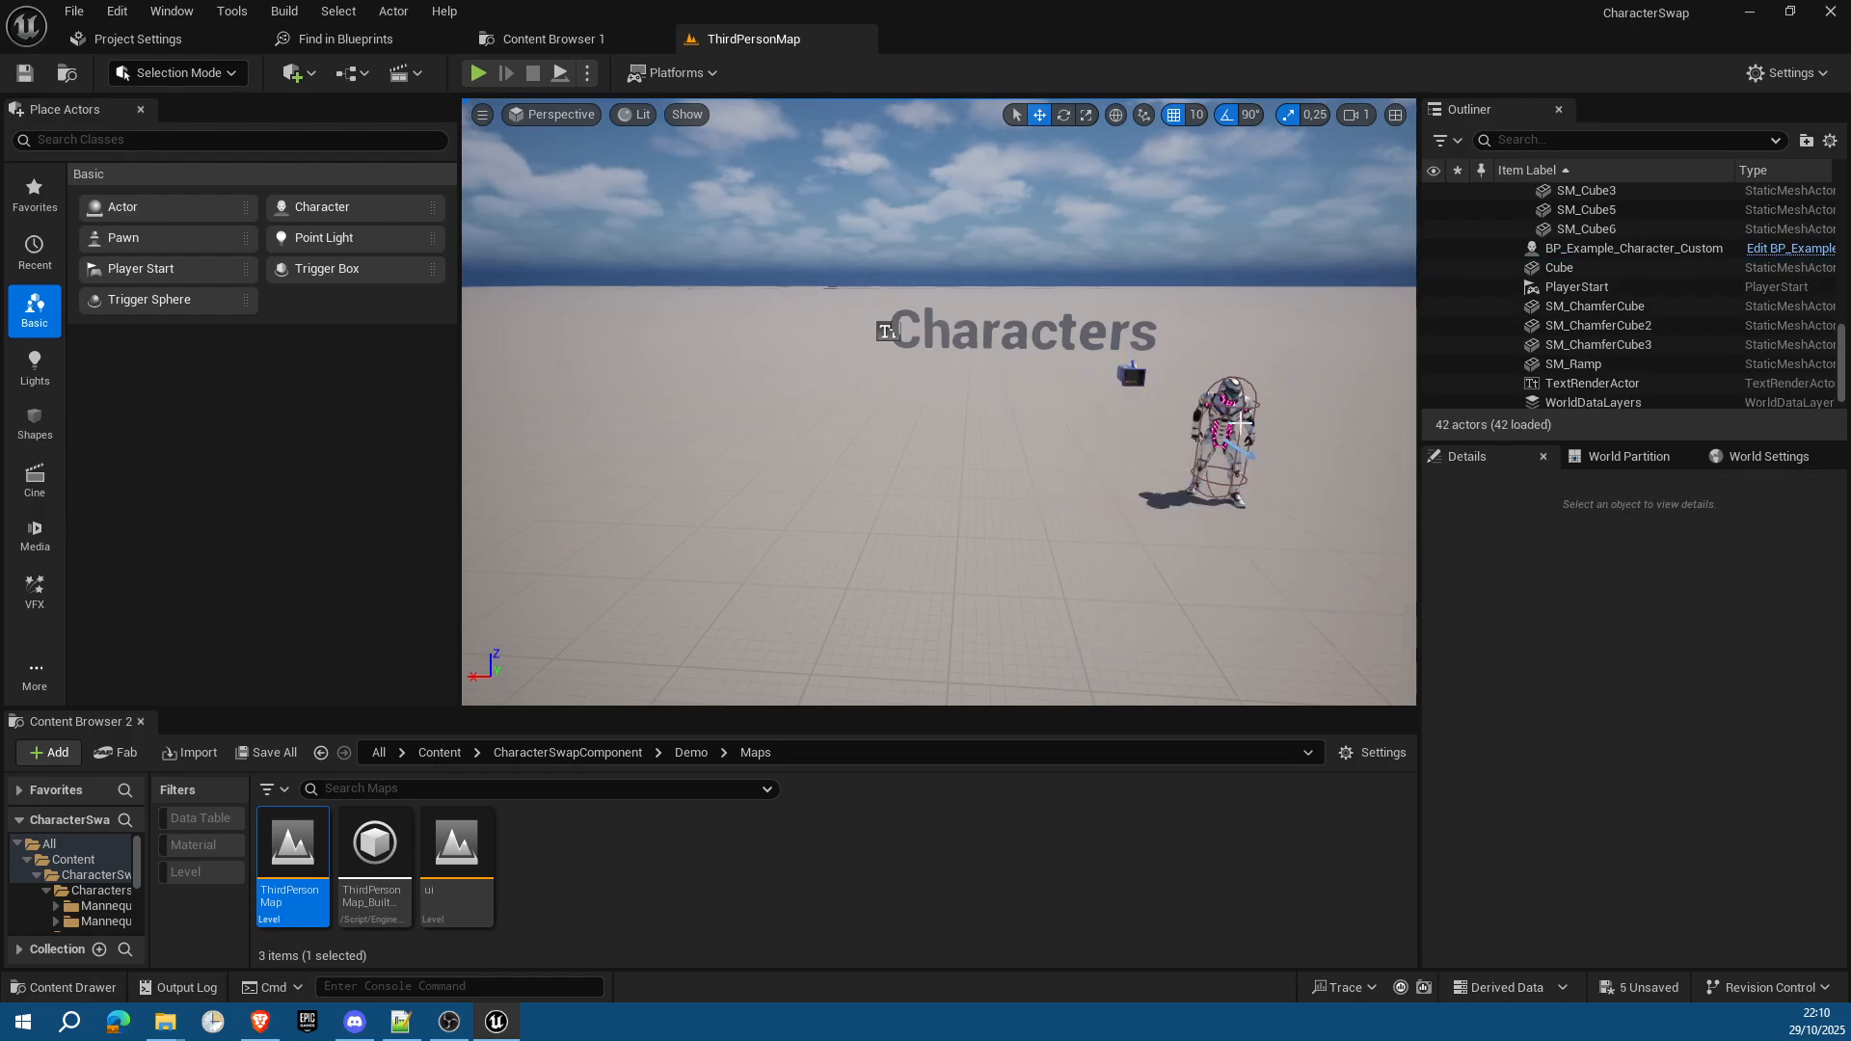
{"action": "left_click", "coordinate": [1230, 411]}
{"action": "key", "text": "Delete"}
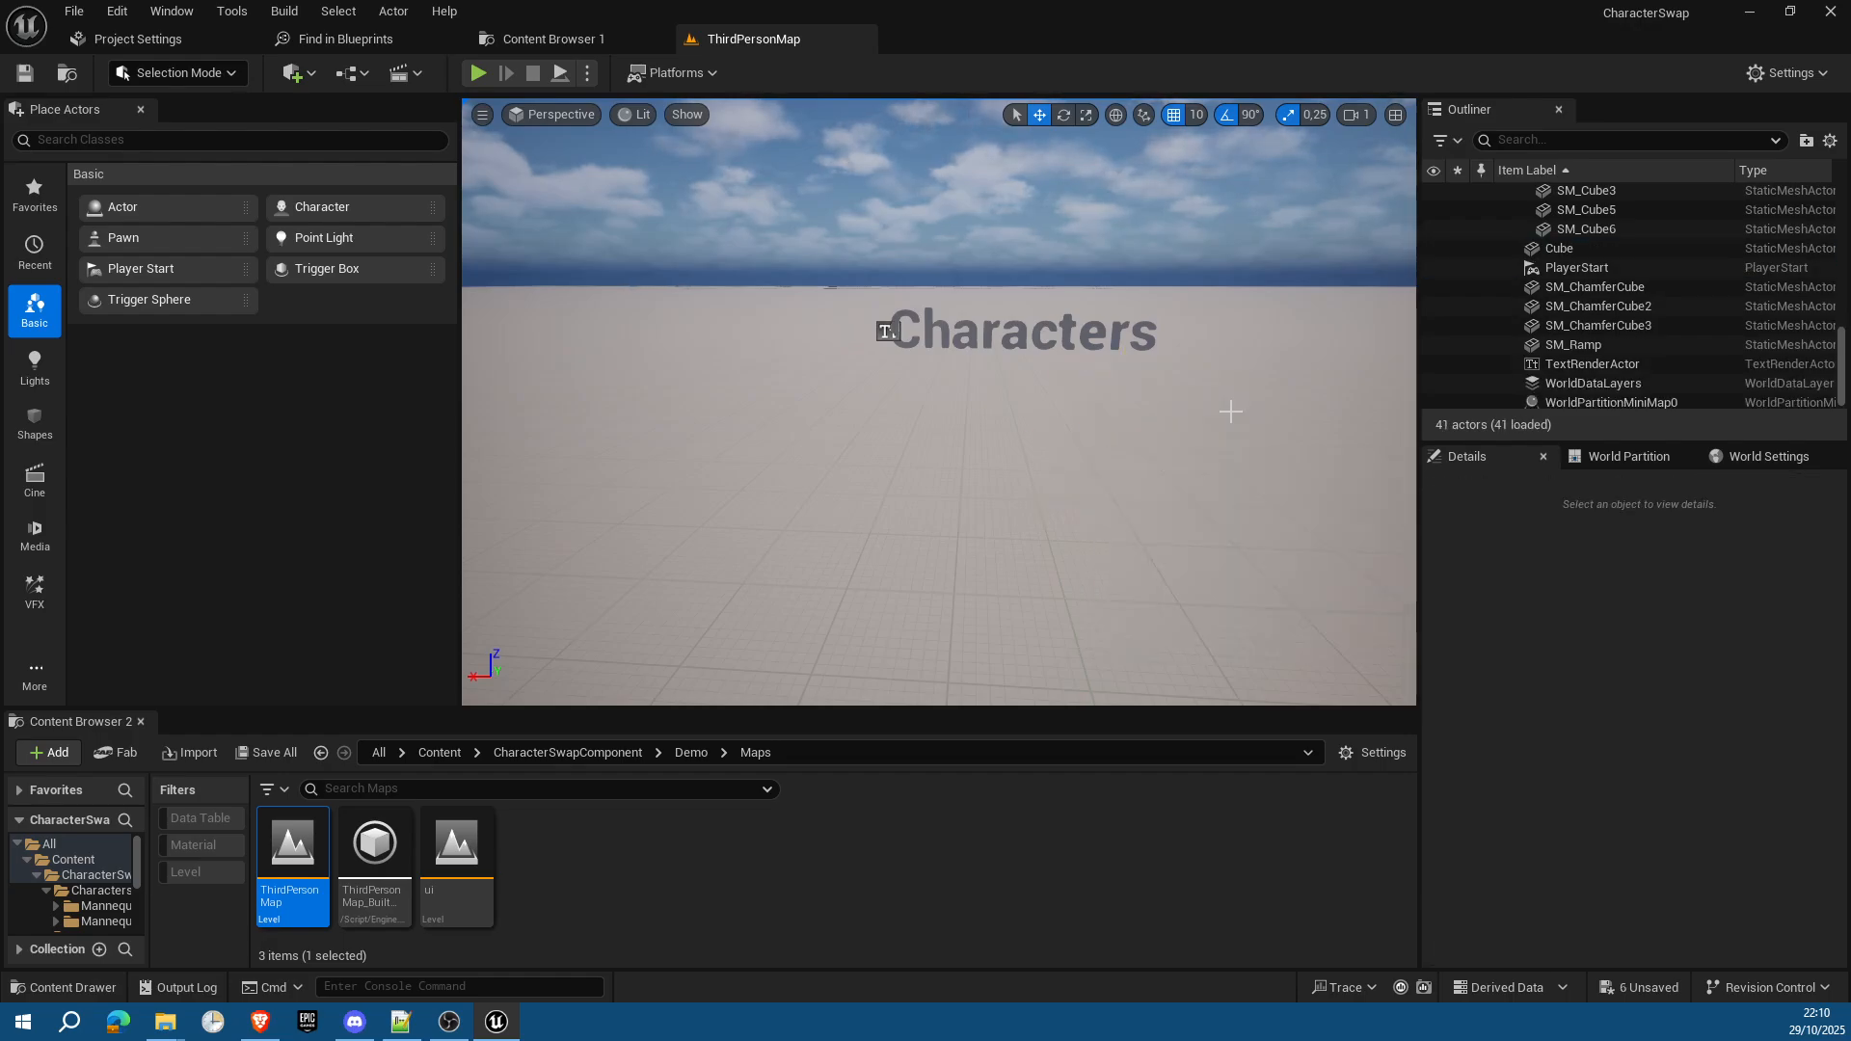
Step: Open the Core folder of CharacterSwapComponent and select the DT_Male data table
{"action": "left_click", "coordinate": [536, 752]}
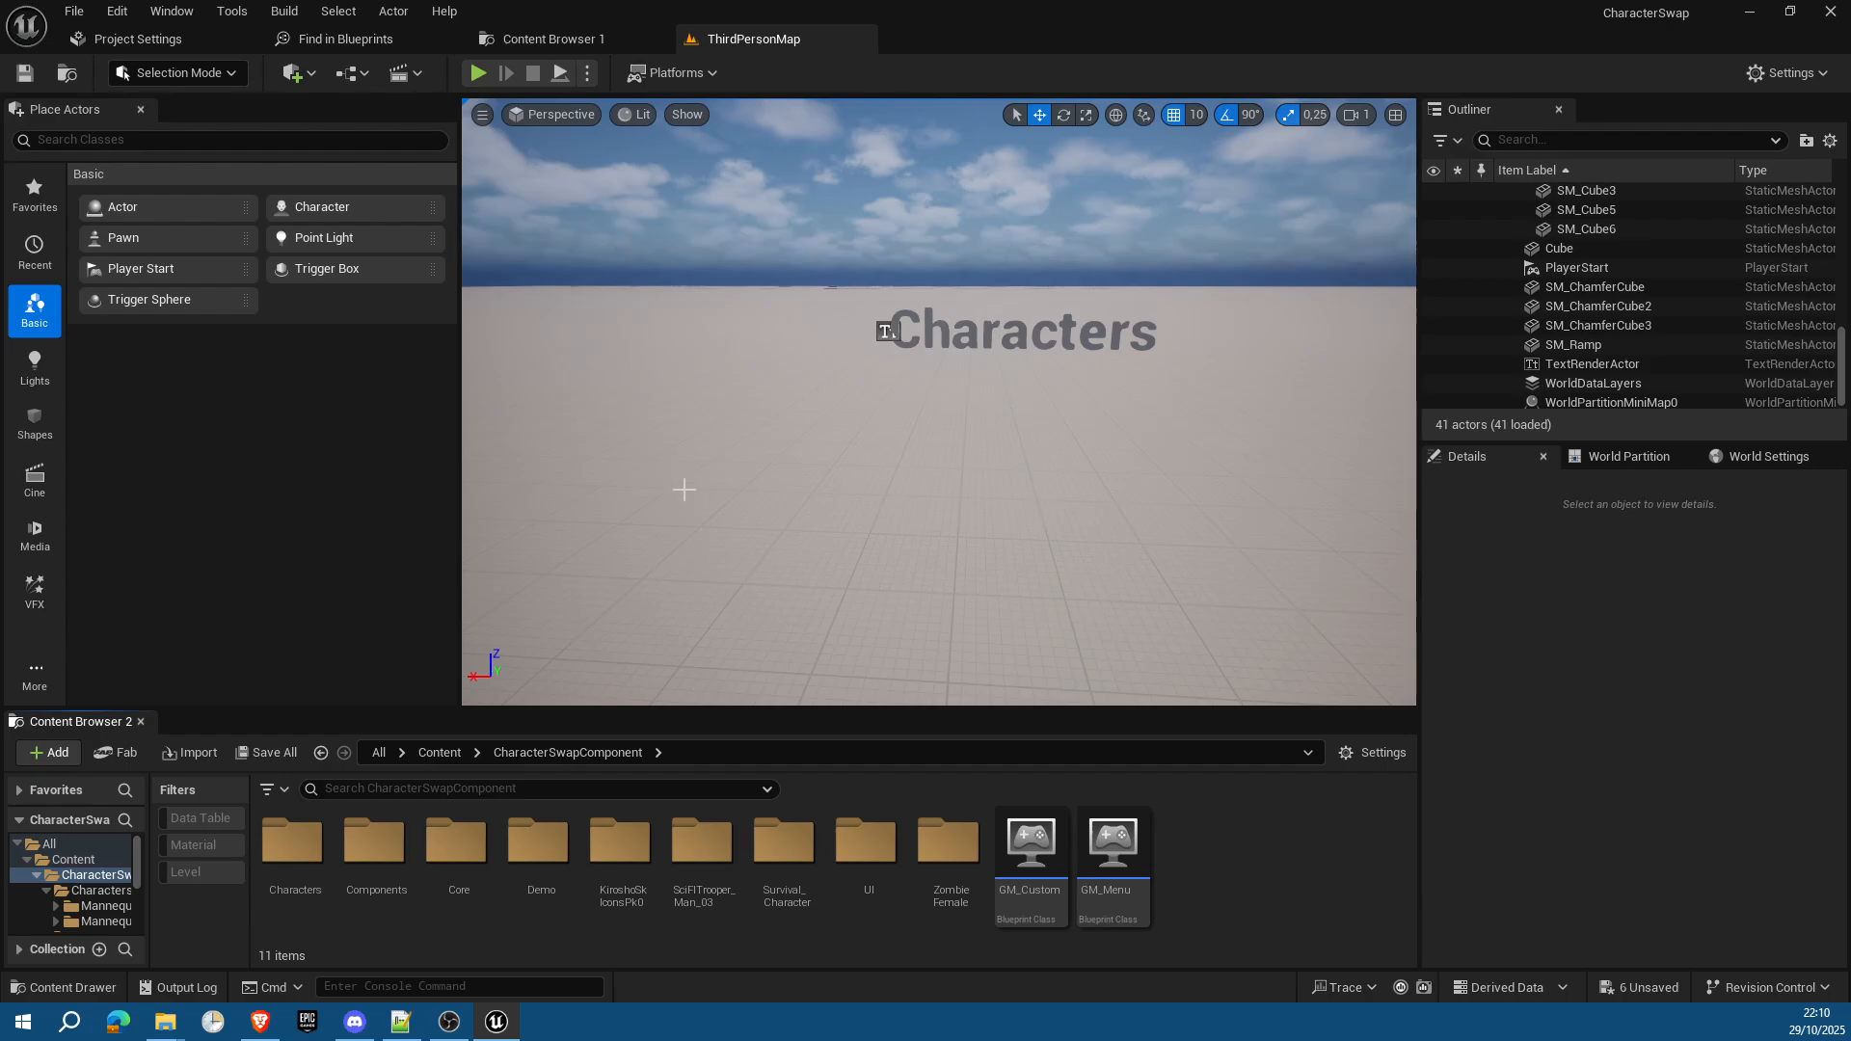
{"action": "double_click", "coordinate": [459, 841]}
{"action": "left_click", "coordinate": [709, 892]}
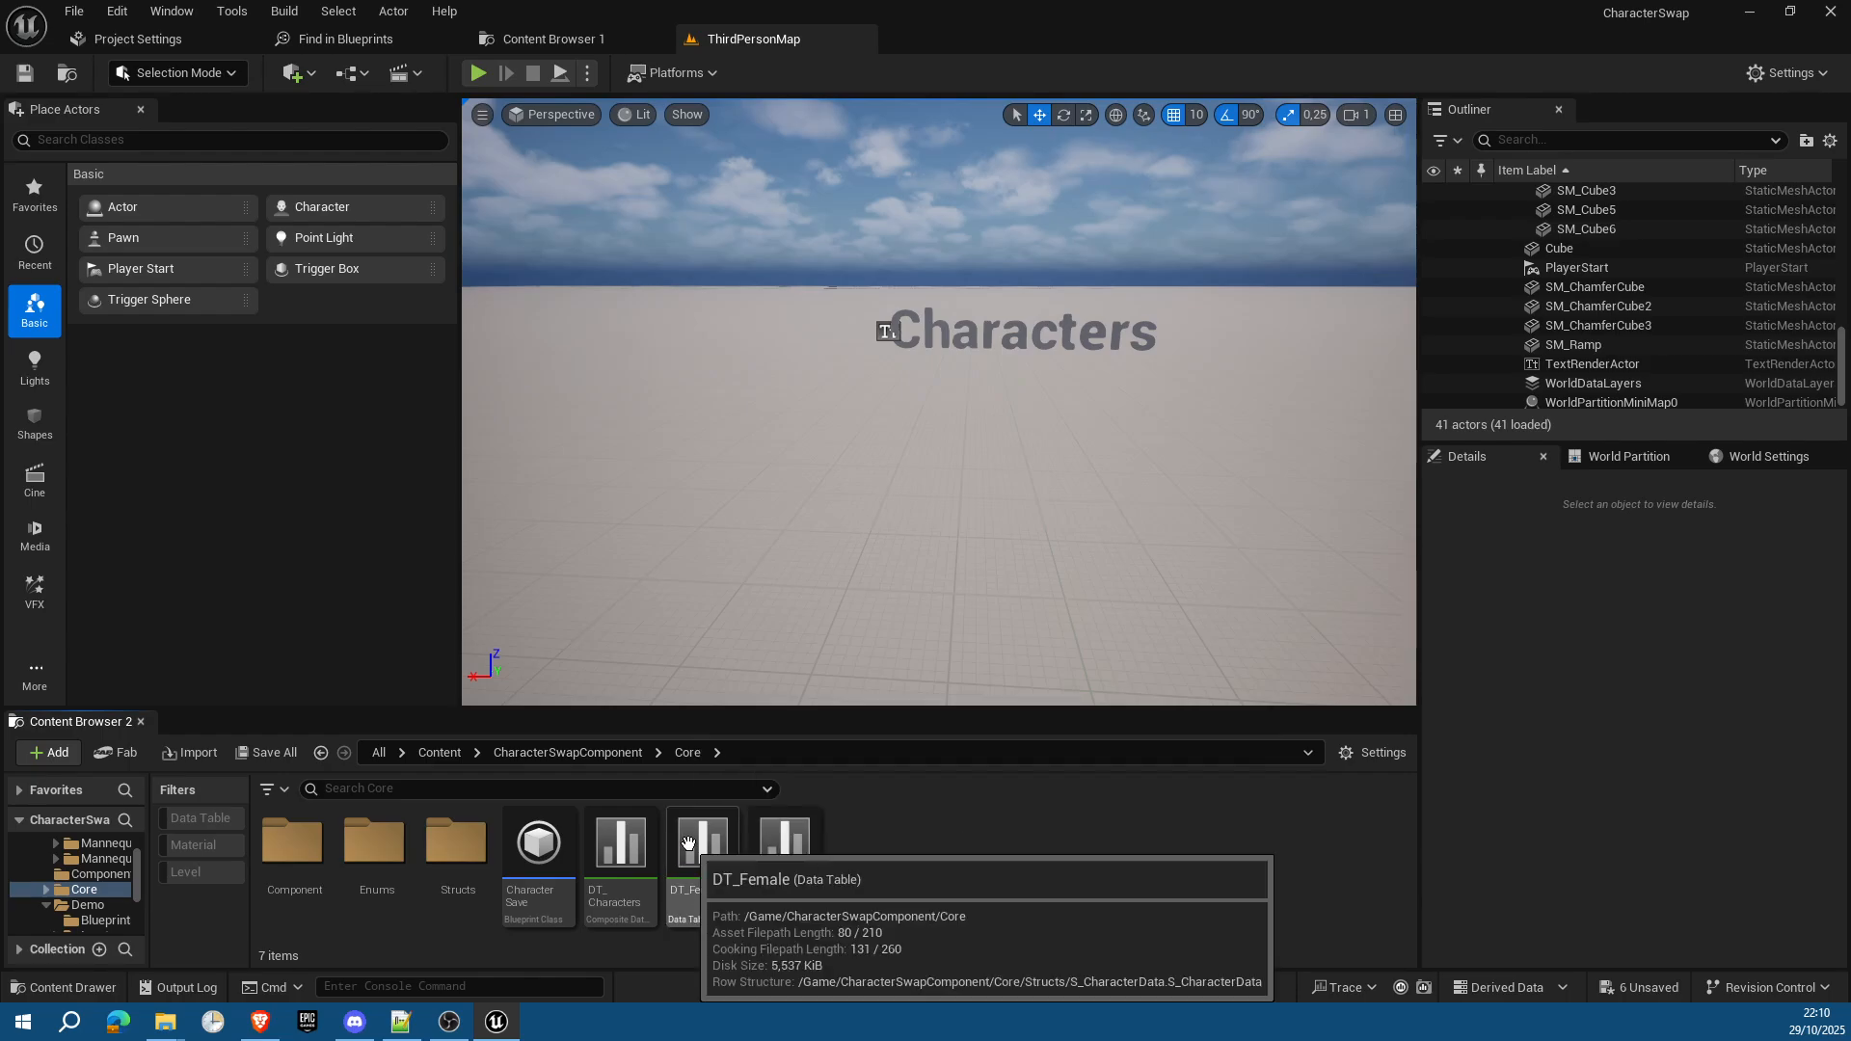
{"action": "left_click", "coordinate": [785, 858]}
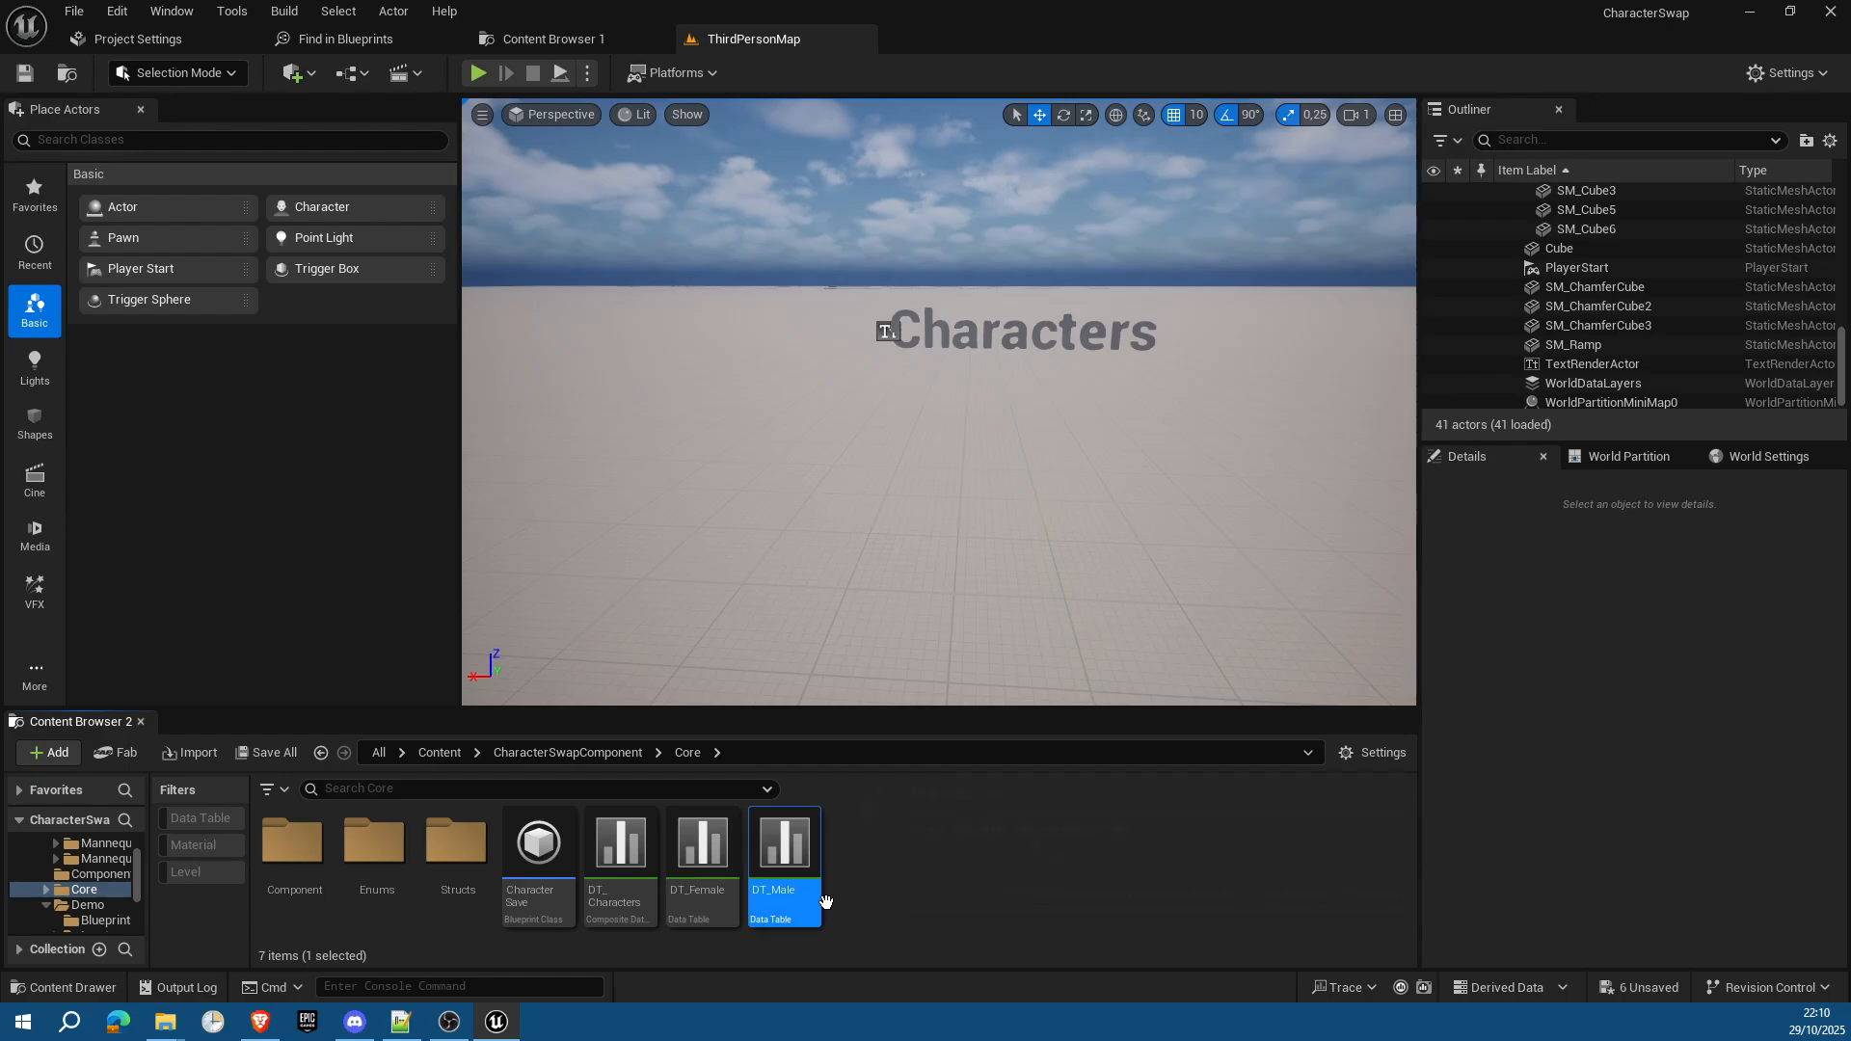
Step: Copy the DT_Female and DT_Male data tables from Core into the CharacterSwapComponent folder
{"action": "left_click", "coordinate": [723, 900], "text": "ctrl"}
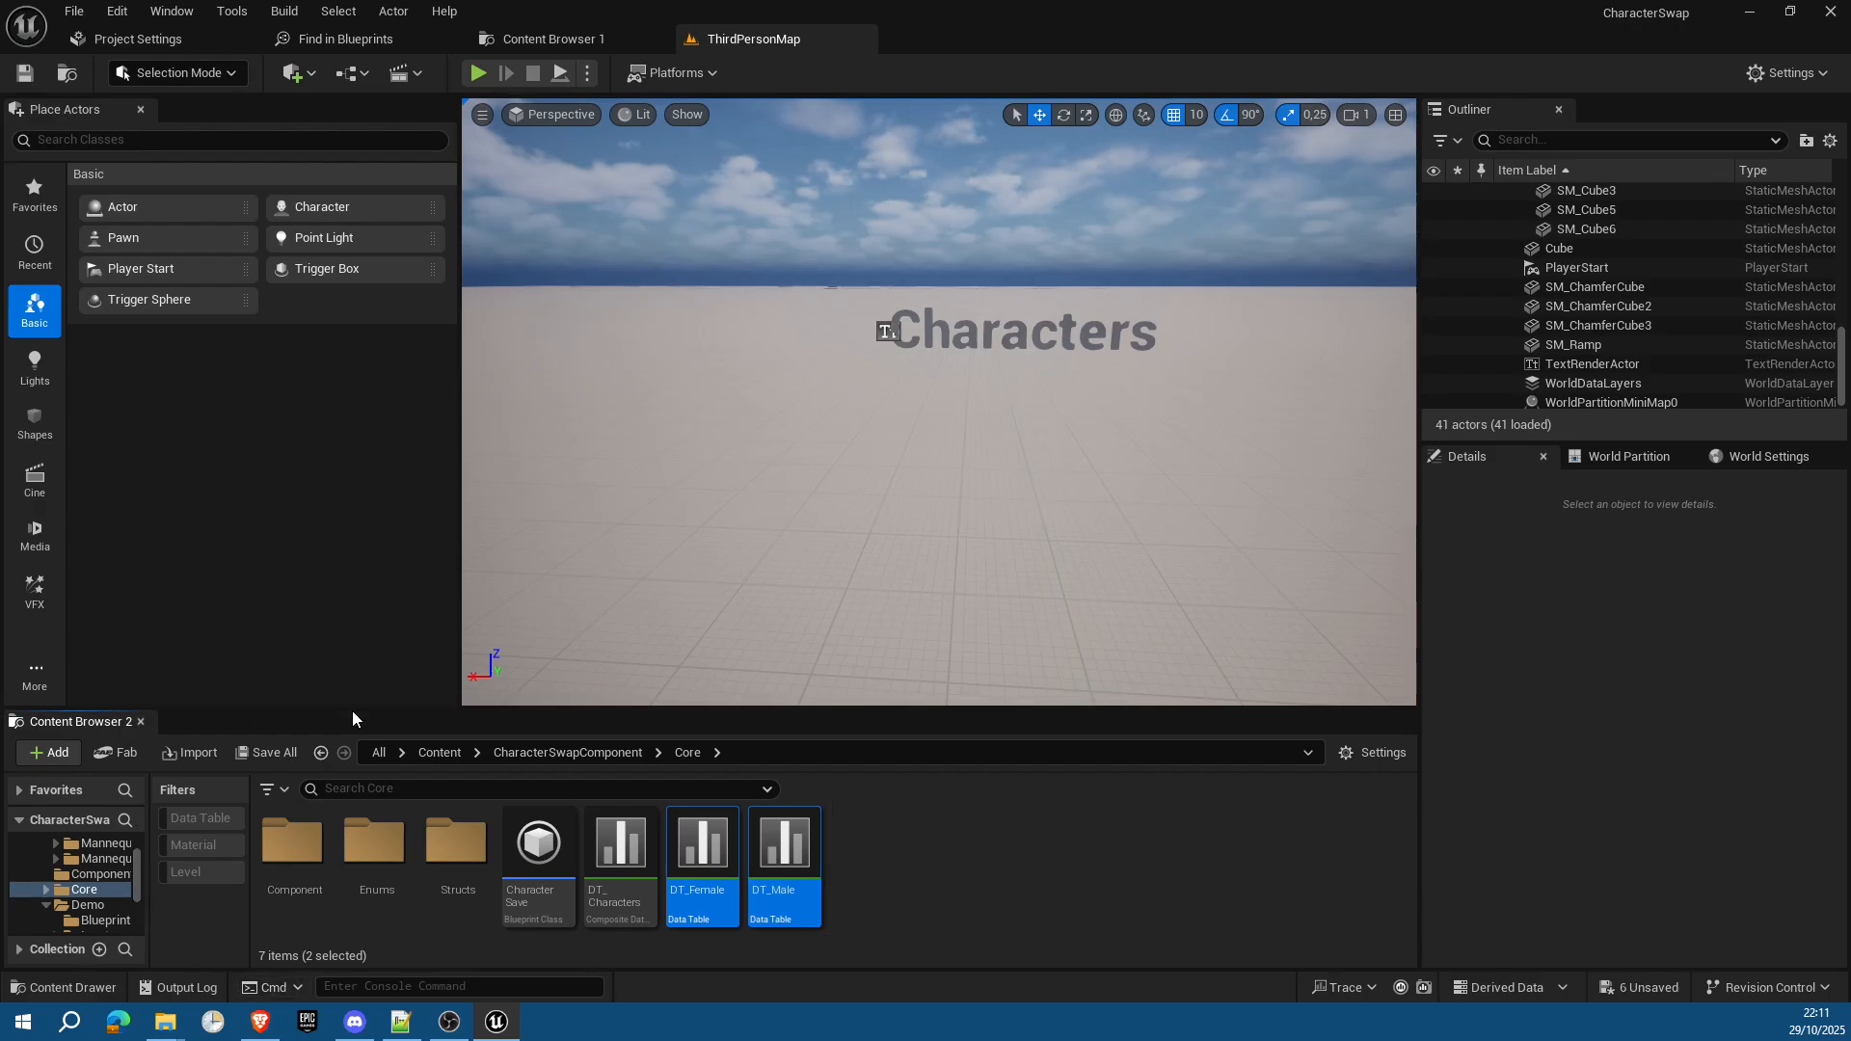
{"action": "left_click_drag", "start_coordinate": [353, 710], "coordinate": [388, 496]}
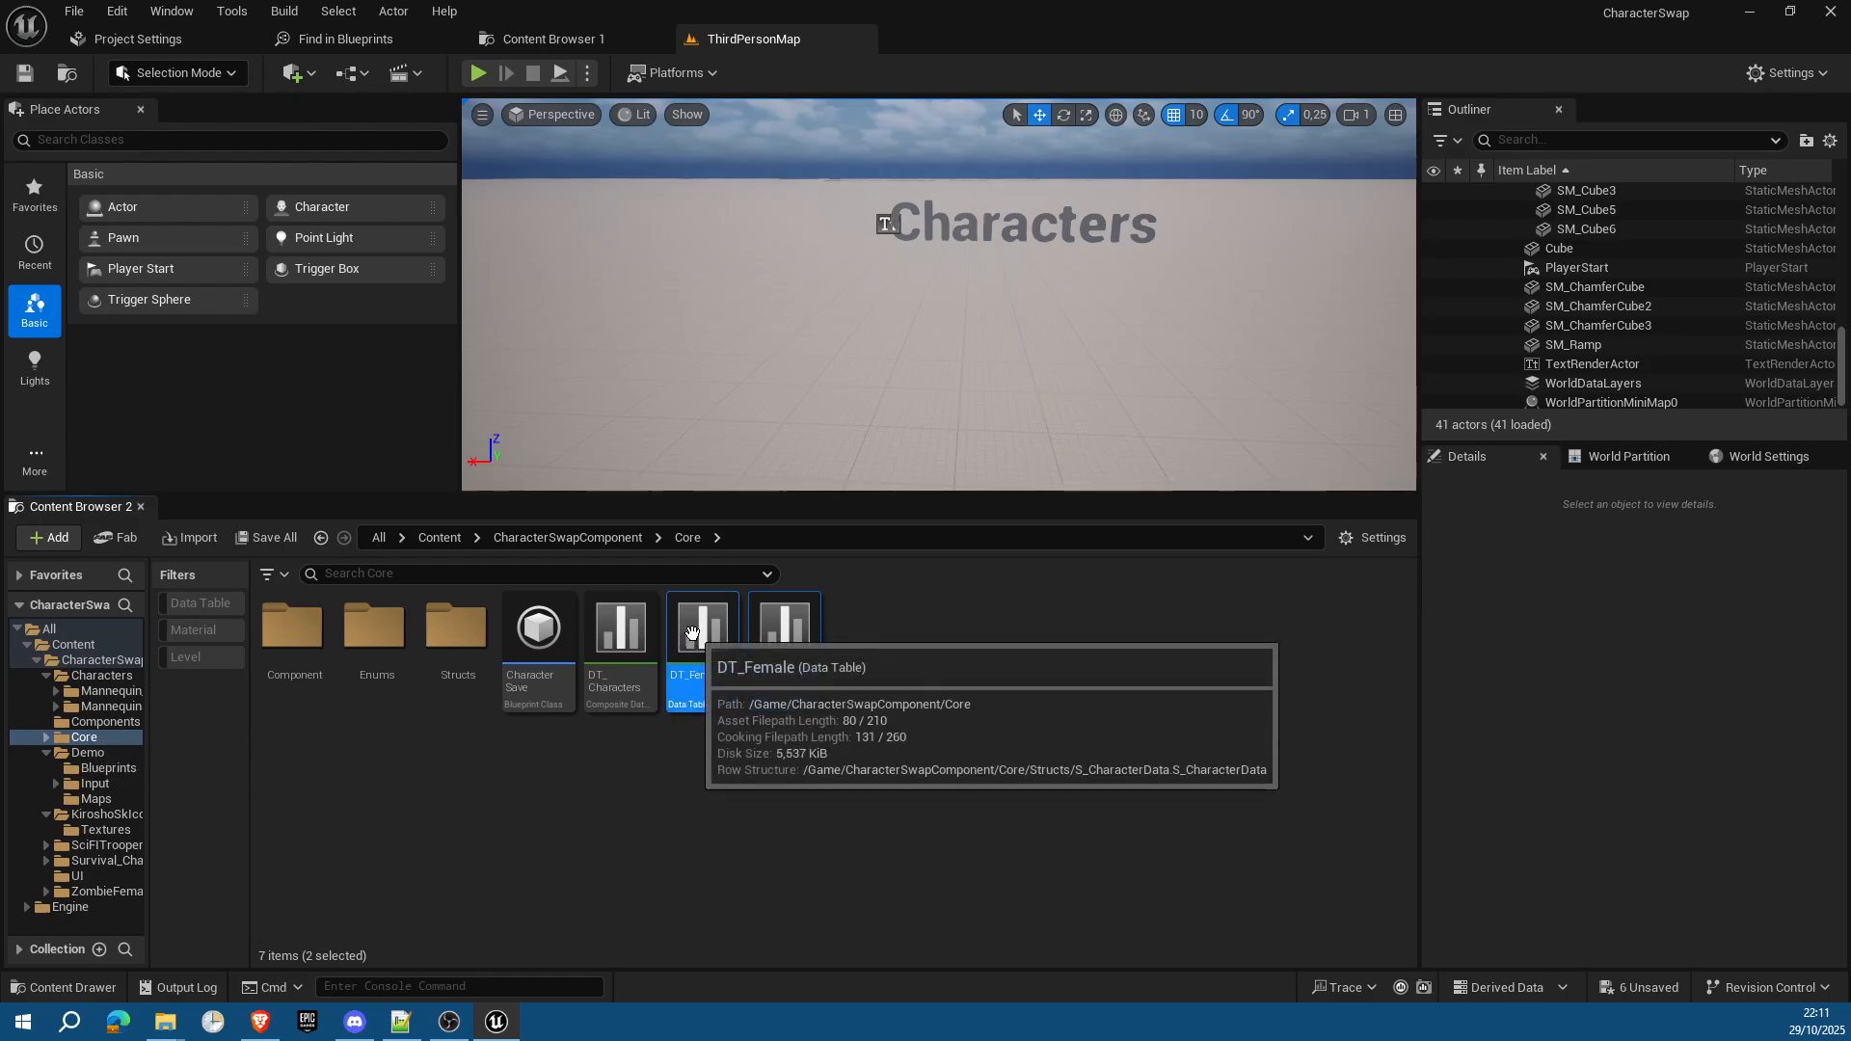
{"action": "left_click_drag", "start_coordinate": [692, 631], "coordinate": [112, 658]}
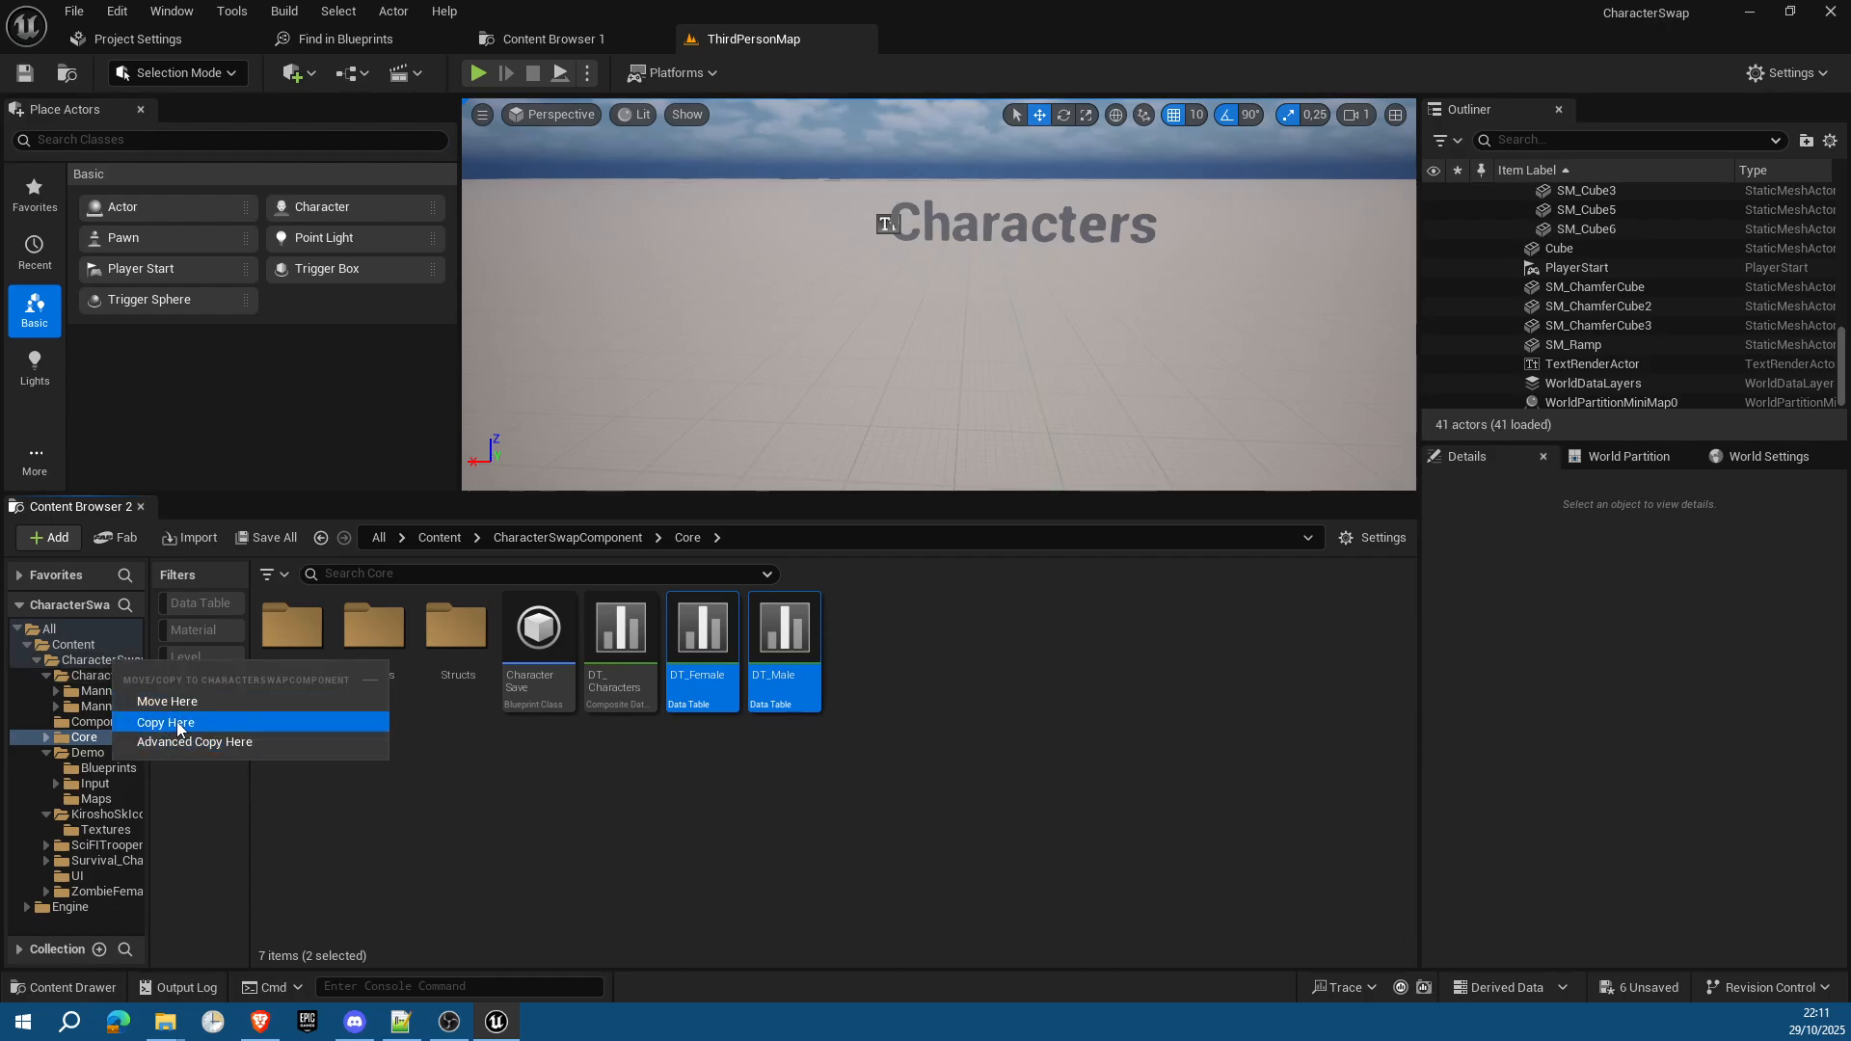
{"action": "left_click", "coordinate": [176, 721]}
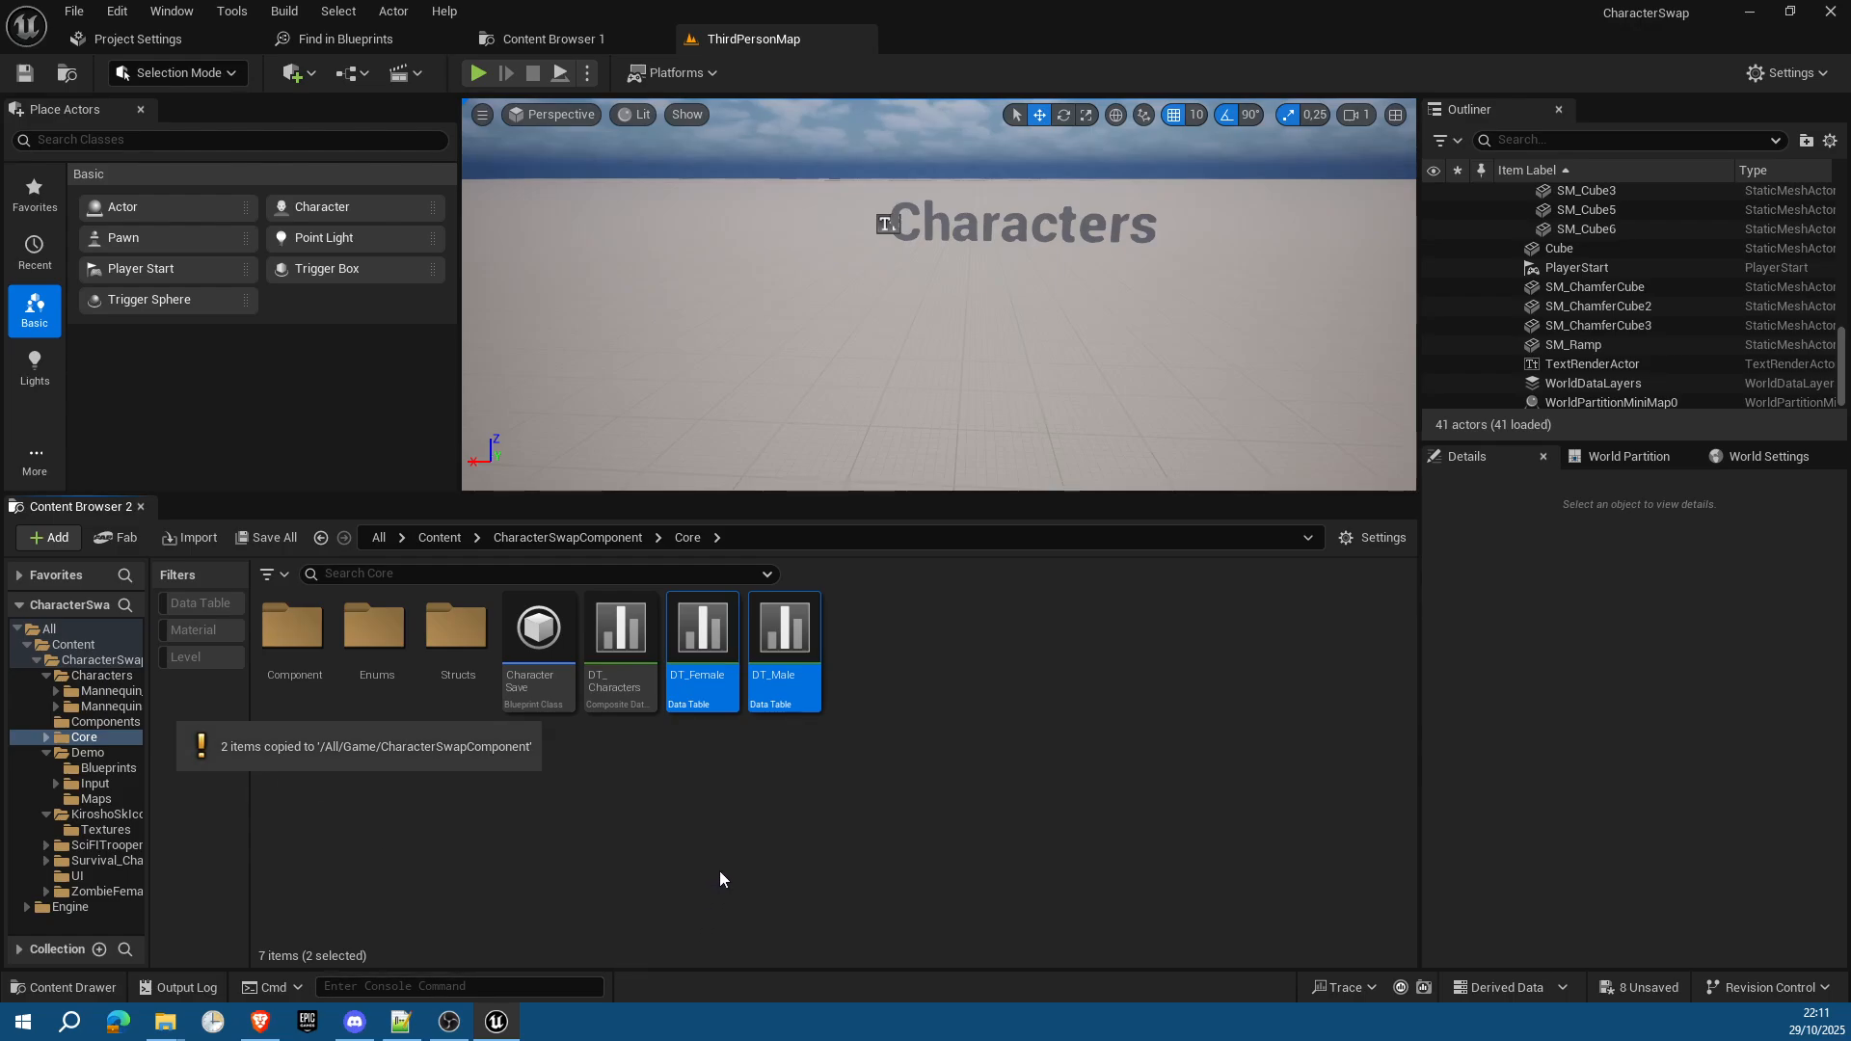
Step: Open the DT_Characters composite table, clear its Parent Tables array and add two empty elements
{"action": "left_click", "coordinate": [614, 628]}
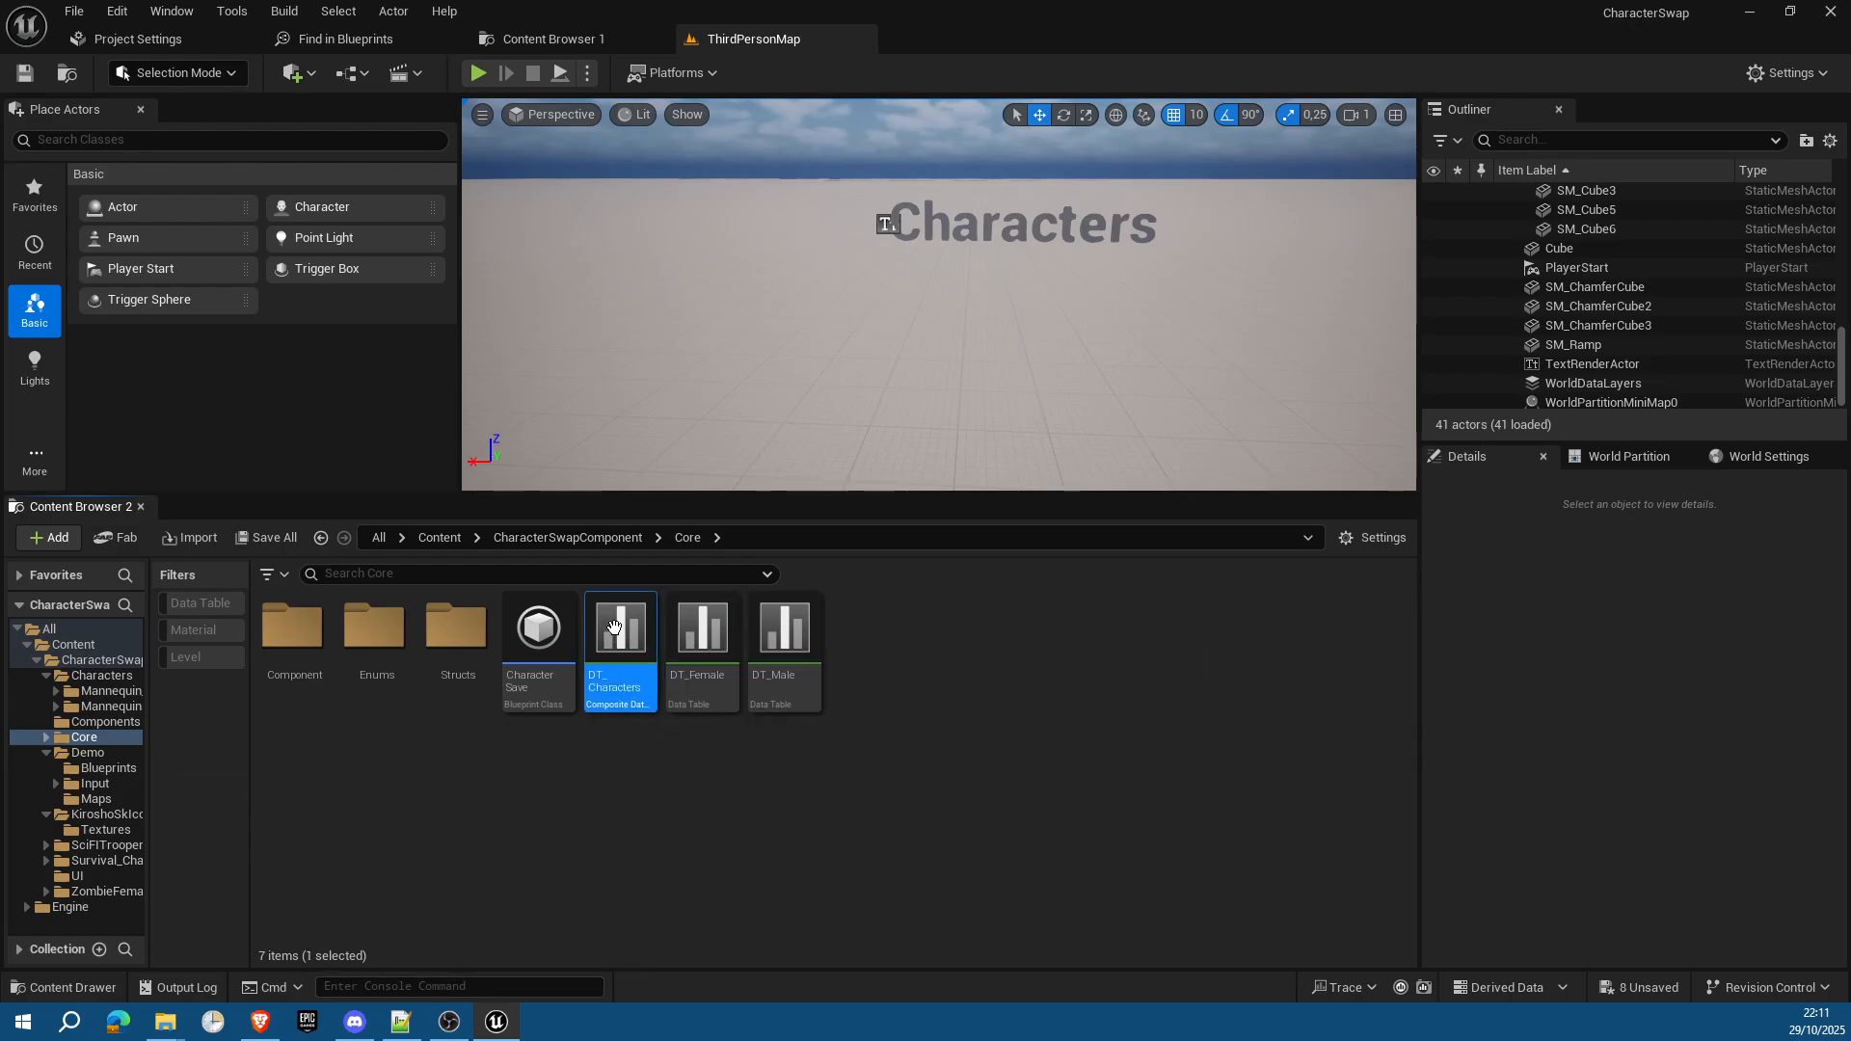
{"action": "double_click", "coordinate": [614, 628]}
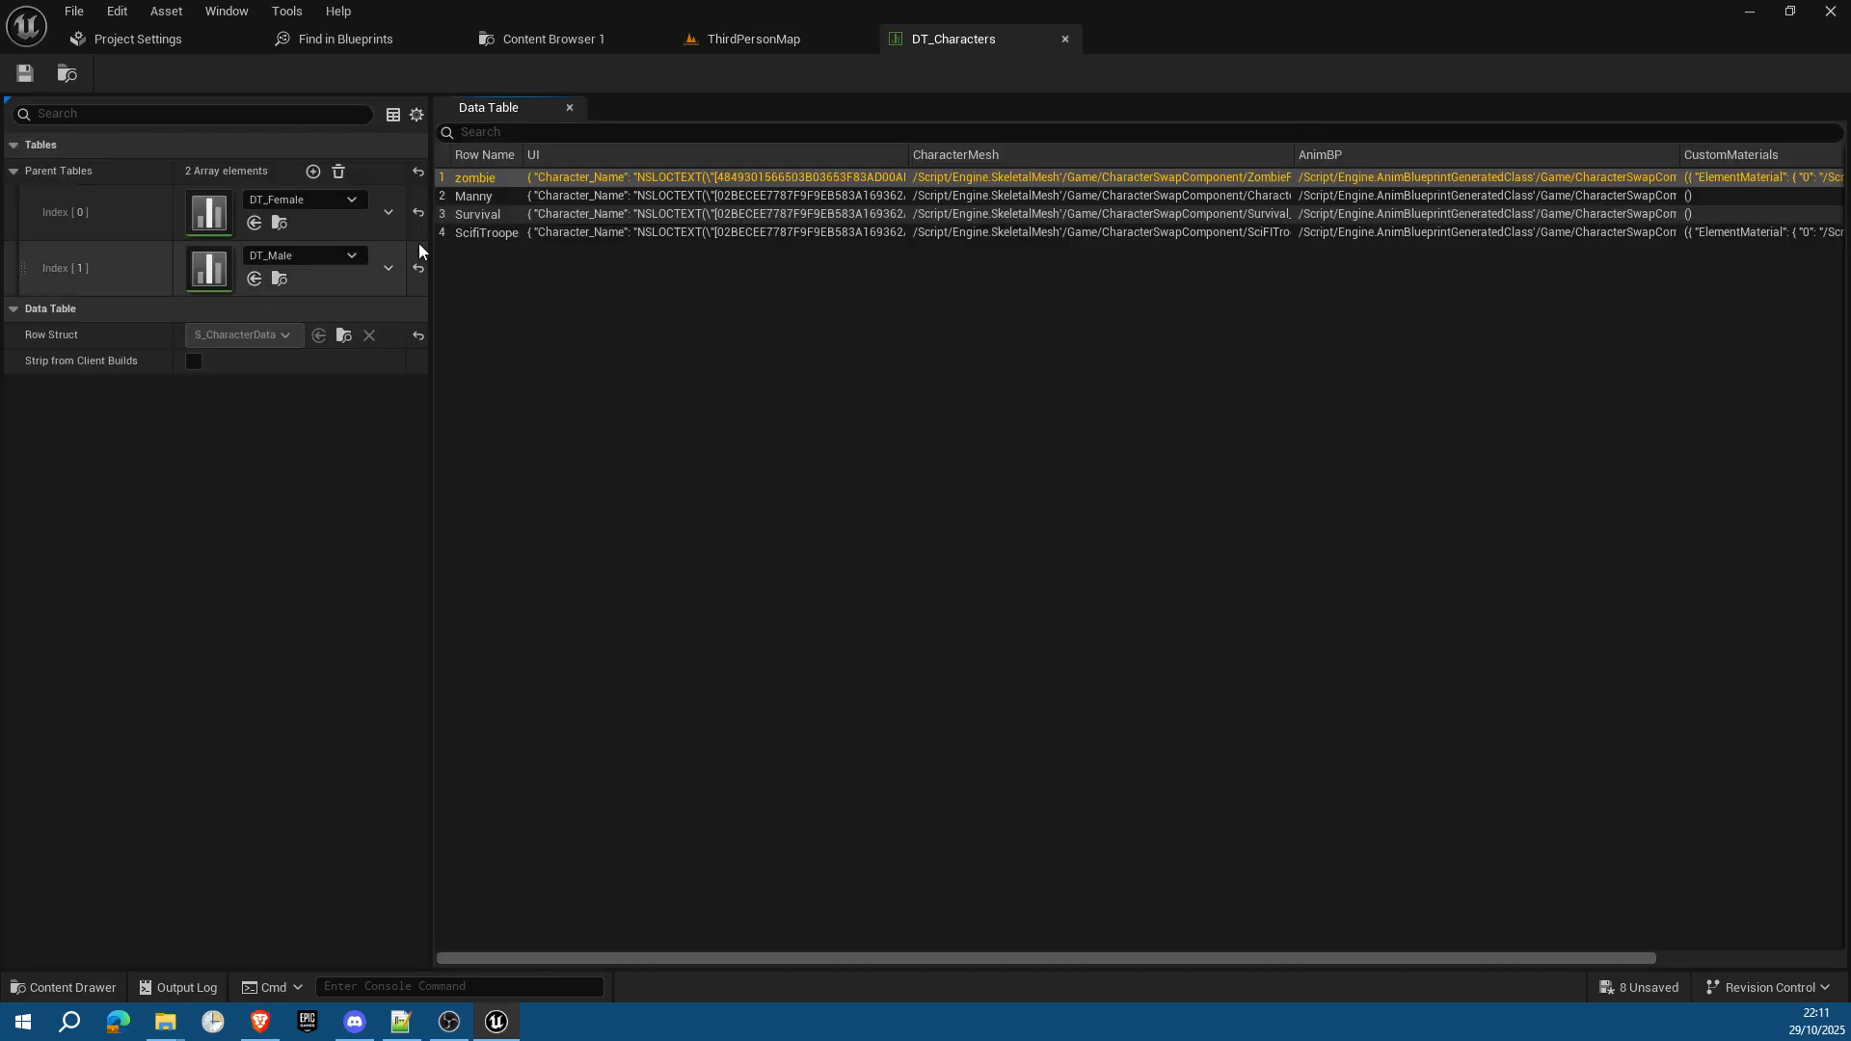
{"action": "left_click", "coordinate": [340, 173]}
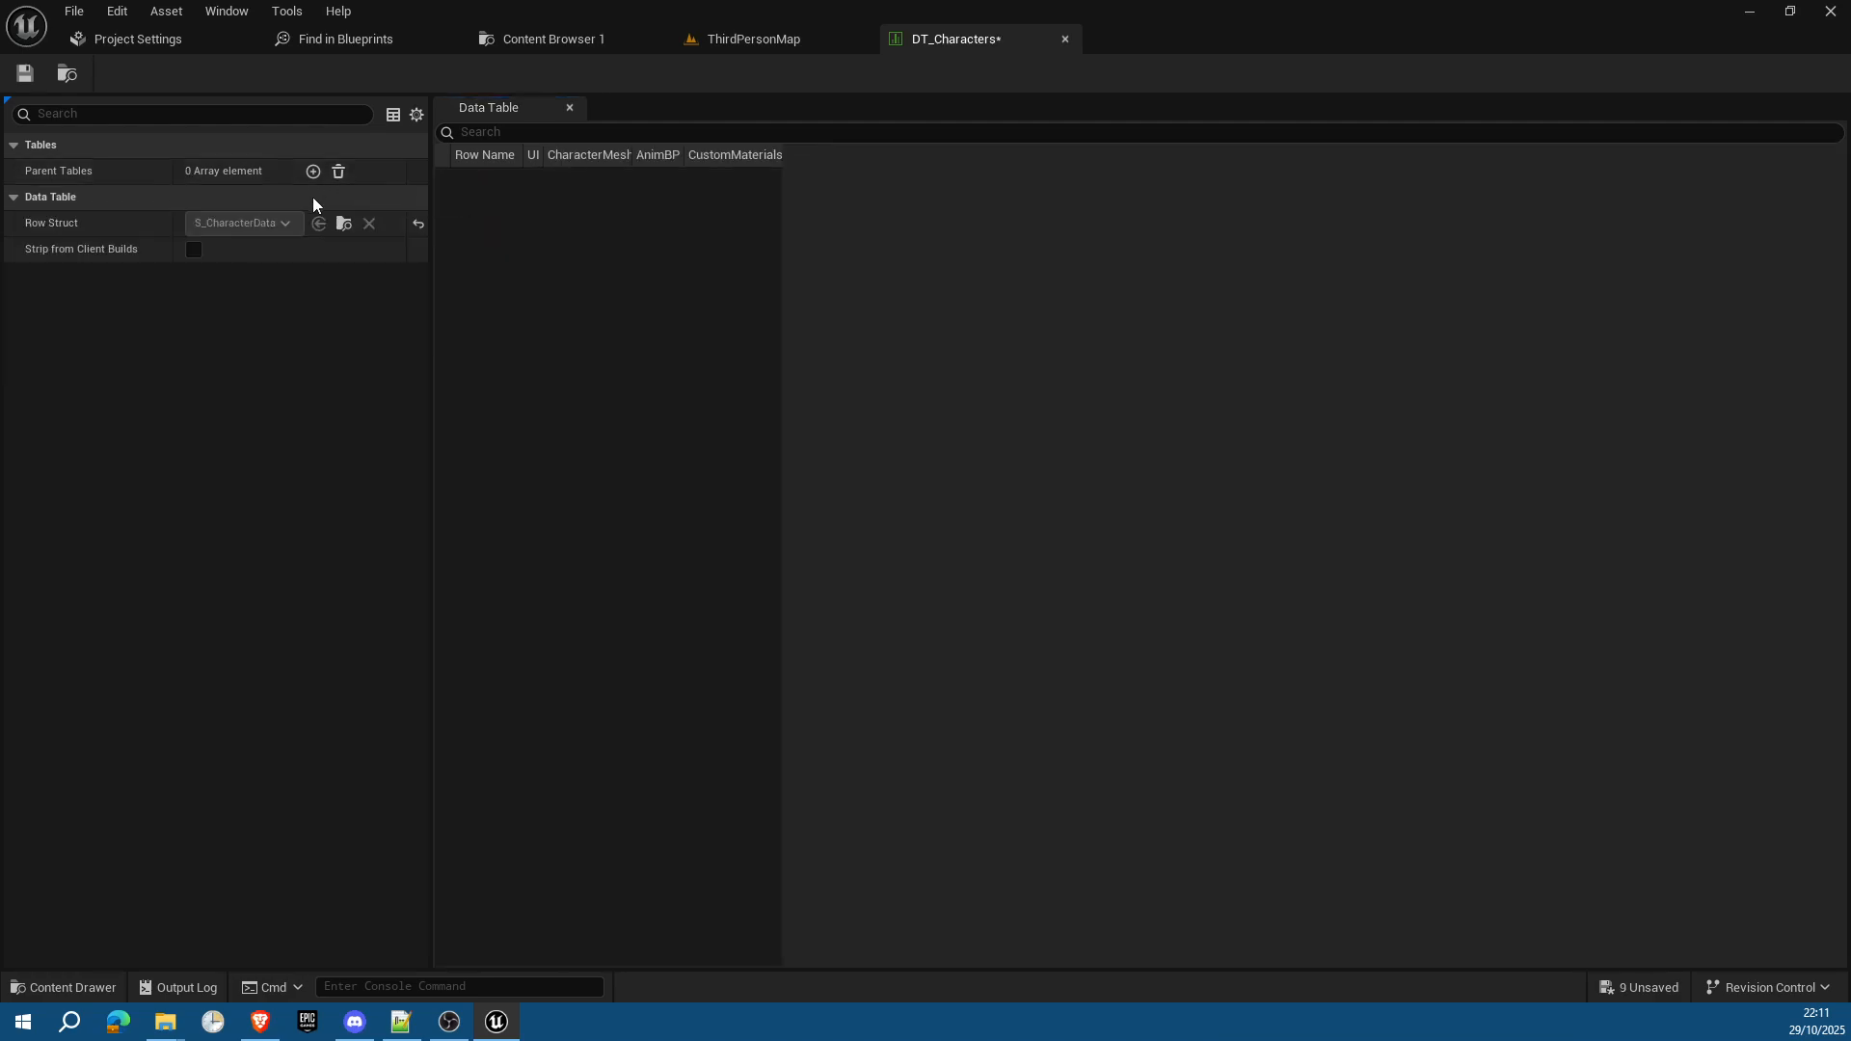
{"action": "left_click", "coordinate": [312, 172]}
{"action": "left_click", "coordinate": [312, 172]}
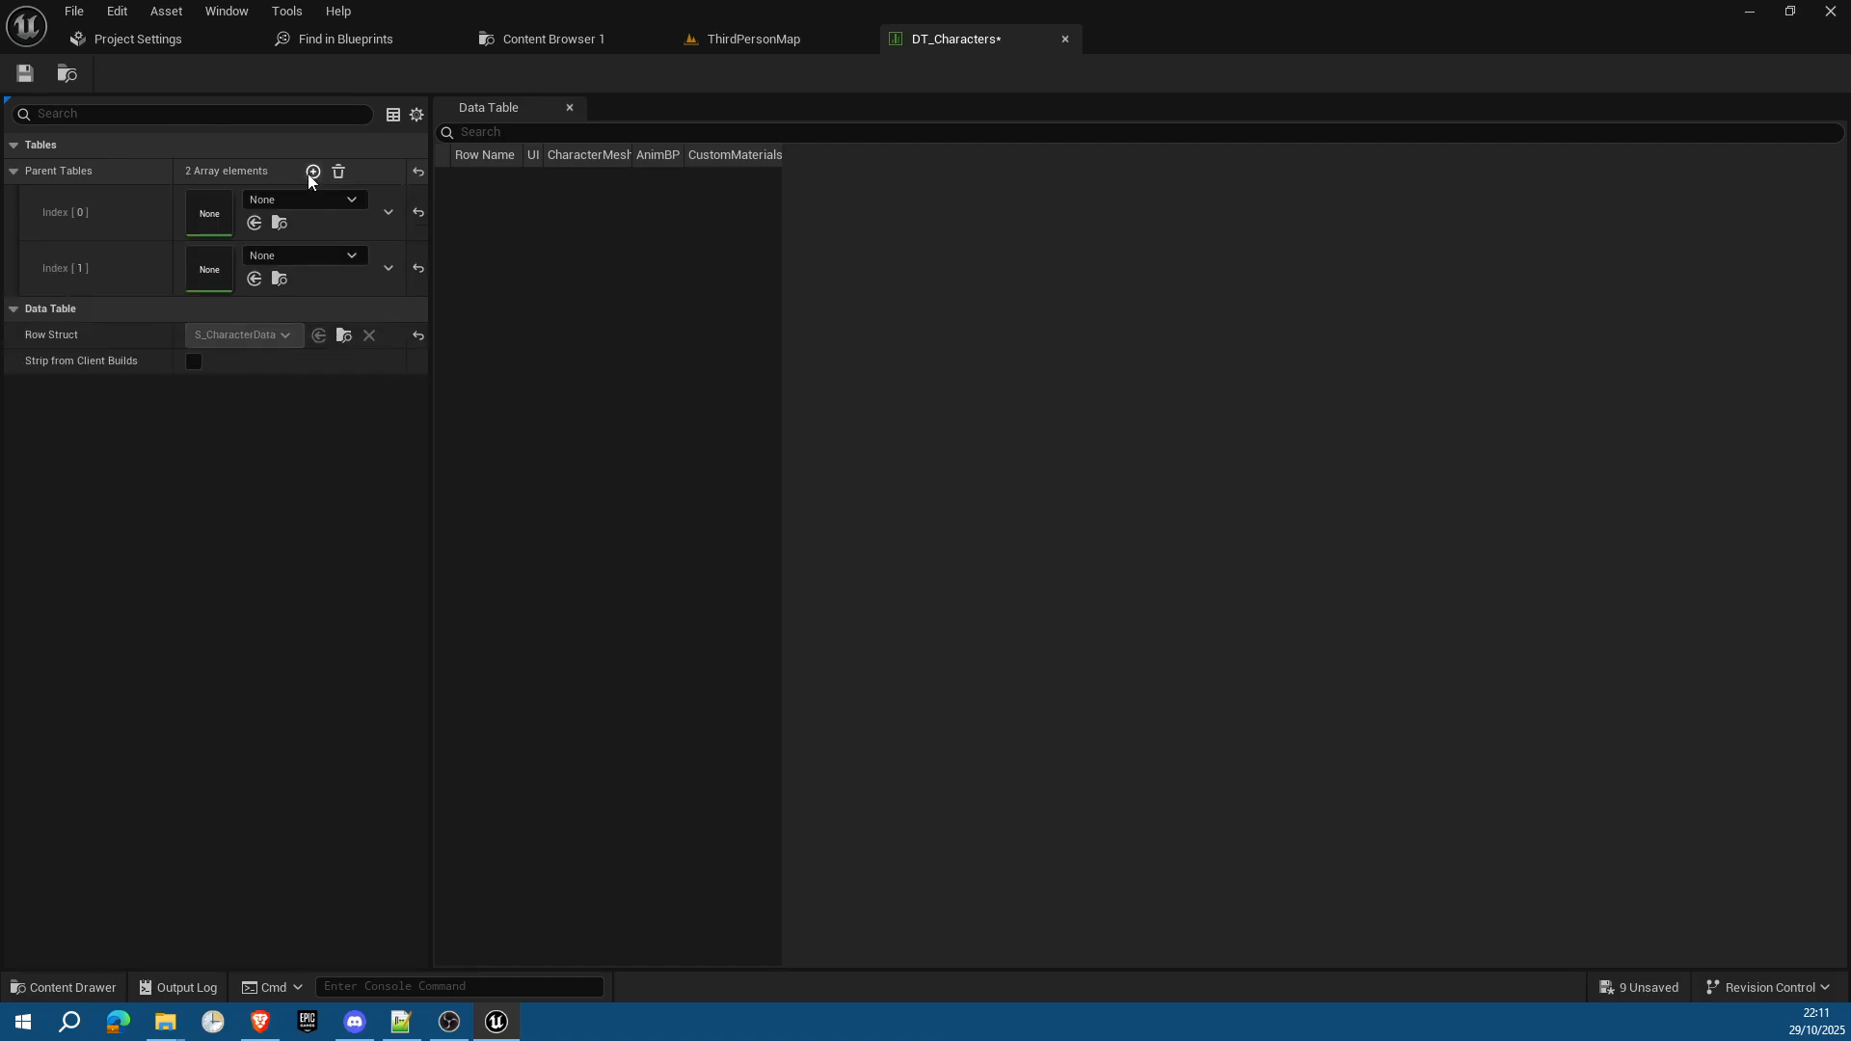
Step: Assign the DT_Female copy from the CharacterSwapComponent folder to Index 0 of DT_Characters' Parent Tables
{"action": "left_click", "coordinate": [540, 40]}
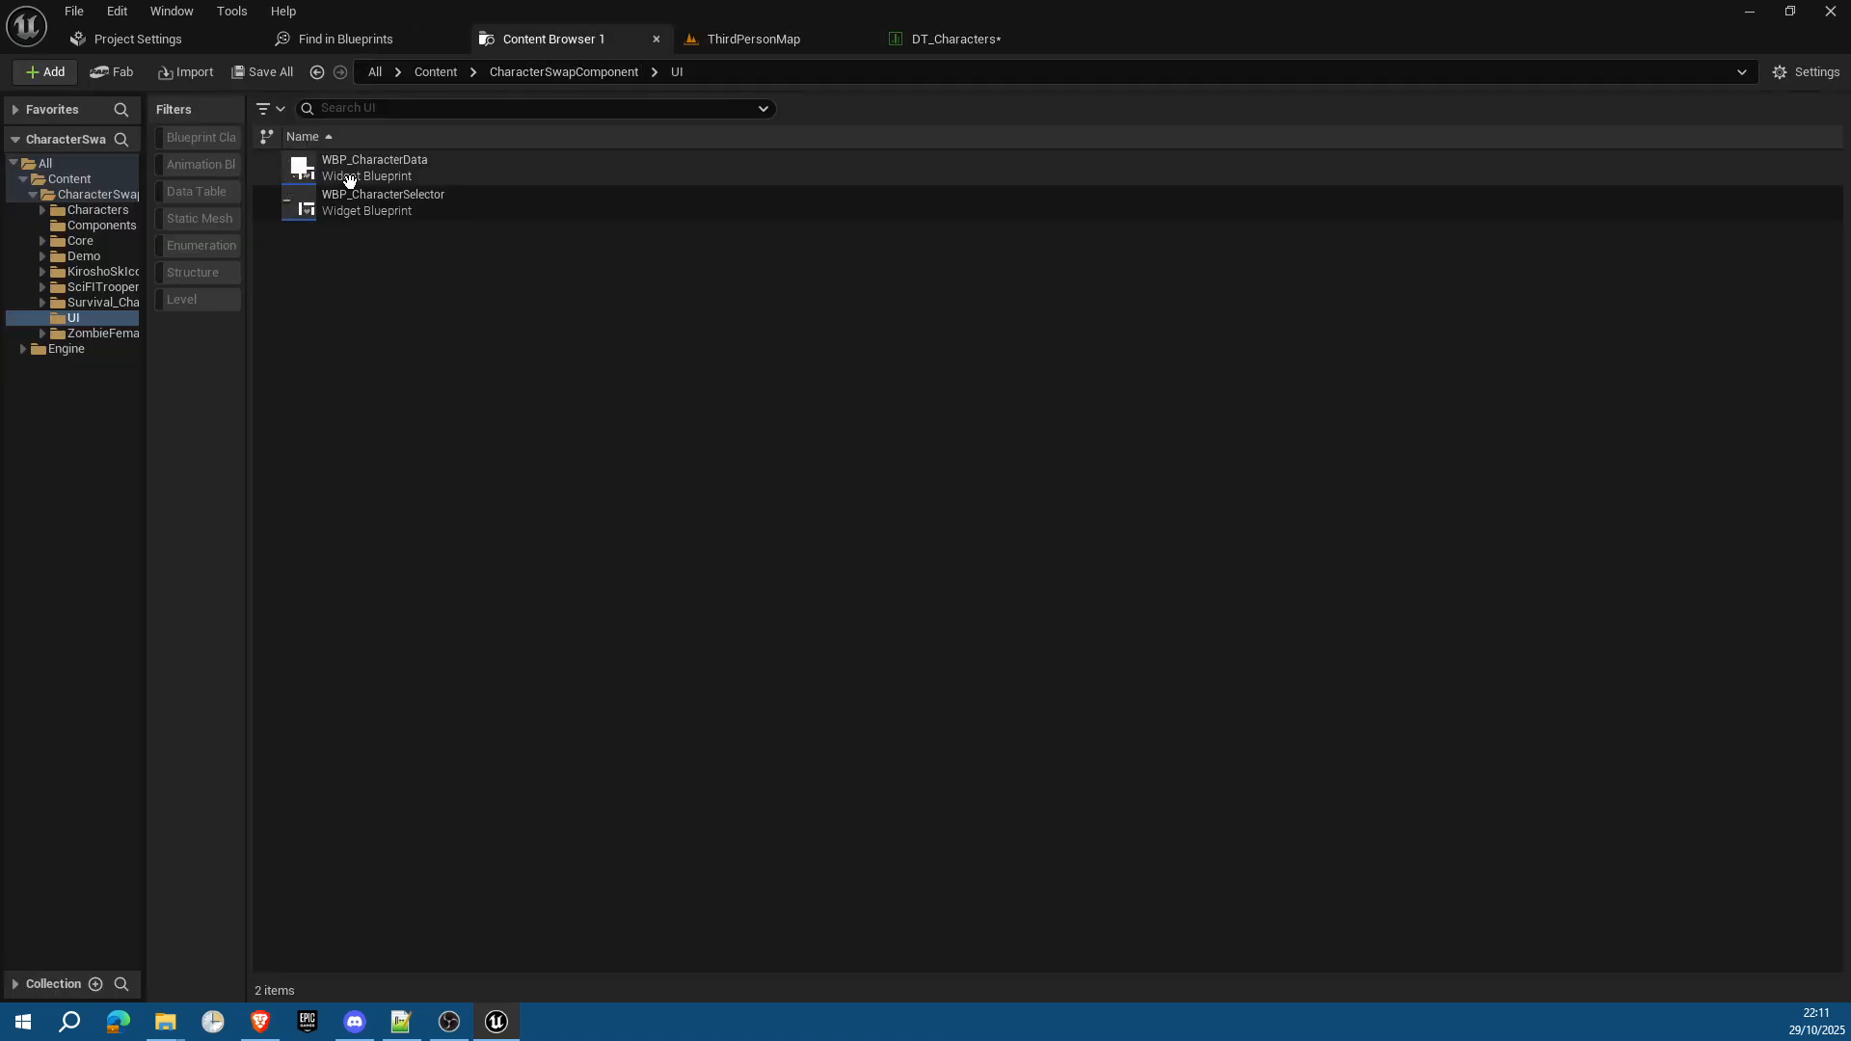
{"action": "left_click", "coordinate": [90, 195]}
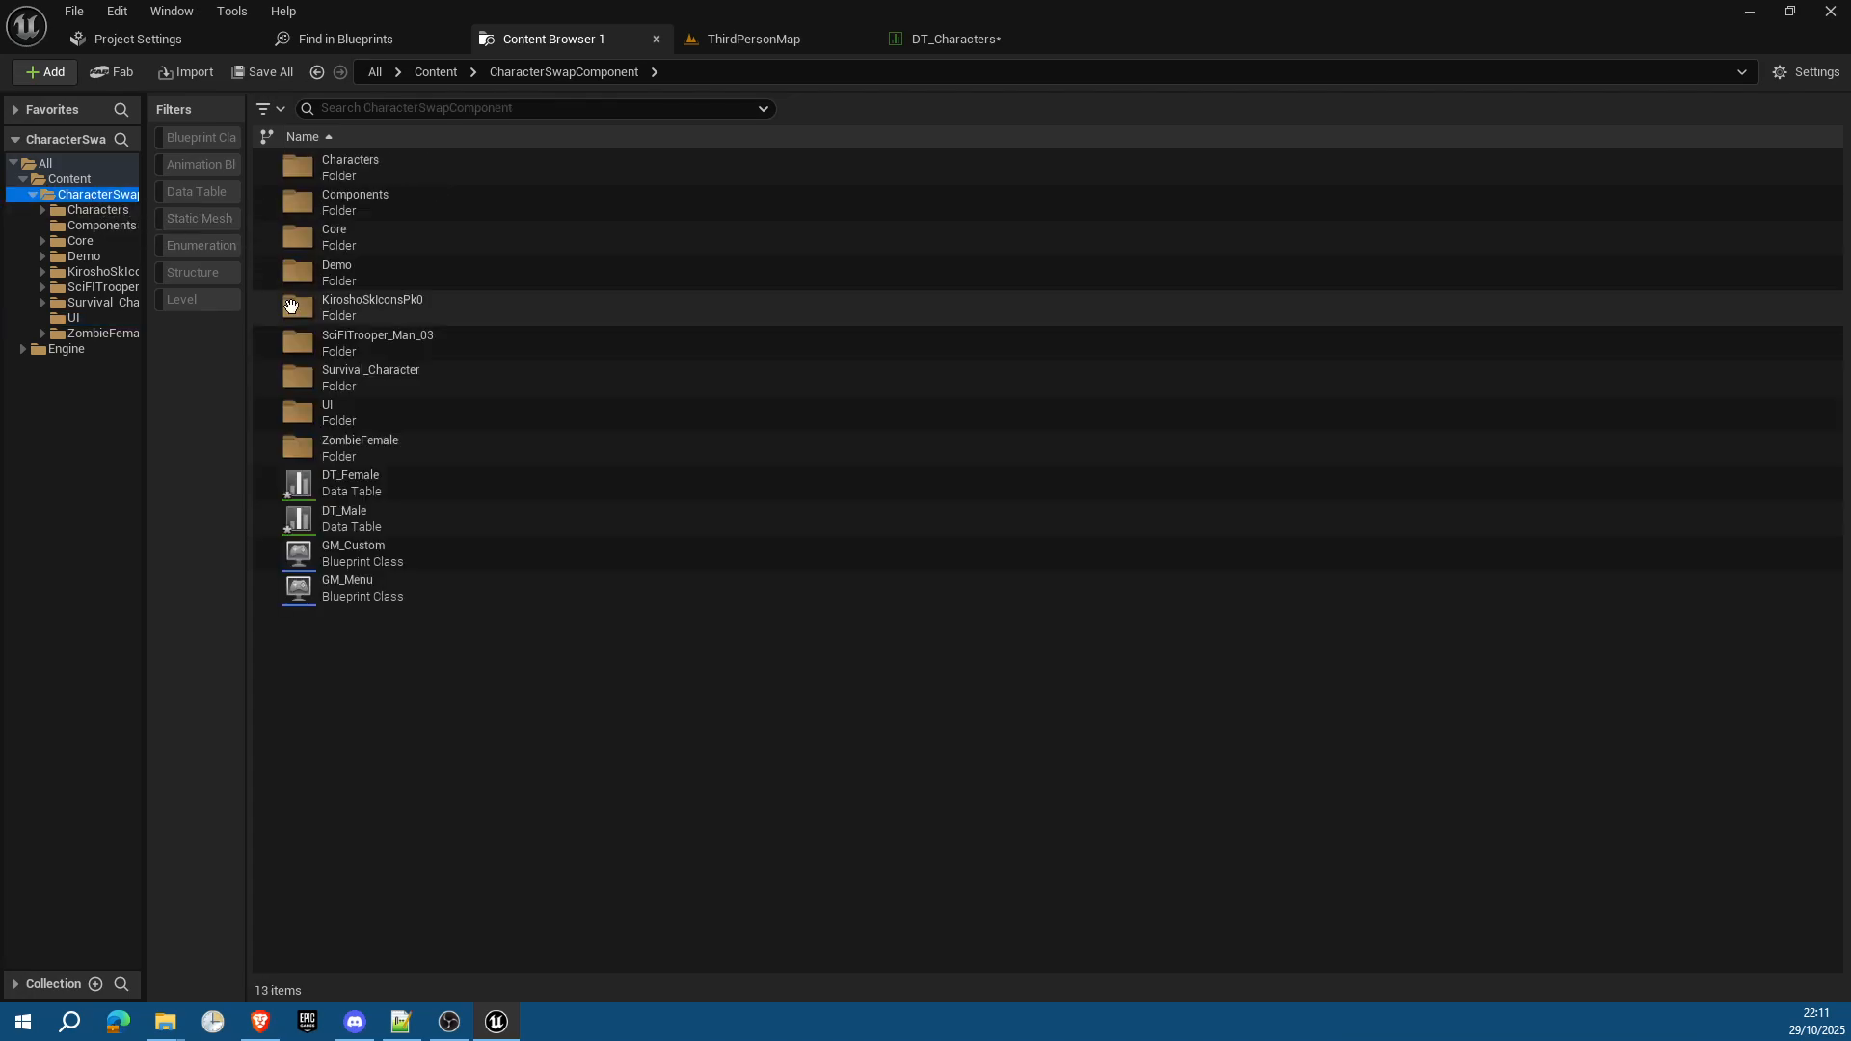
{"action": "left_click", "coordinate": [378, 482]}
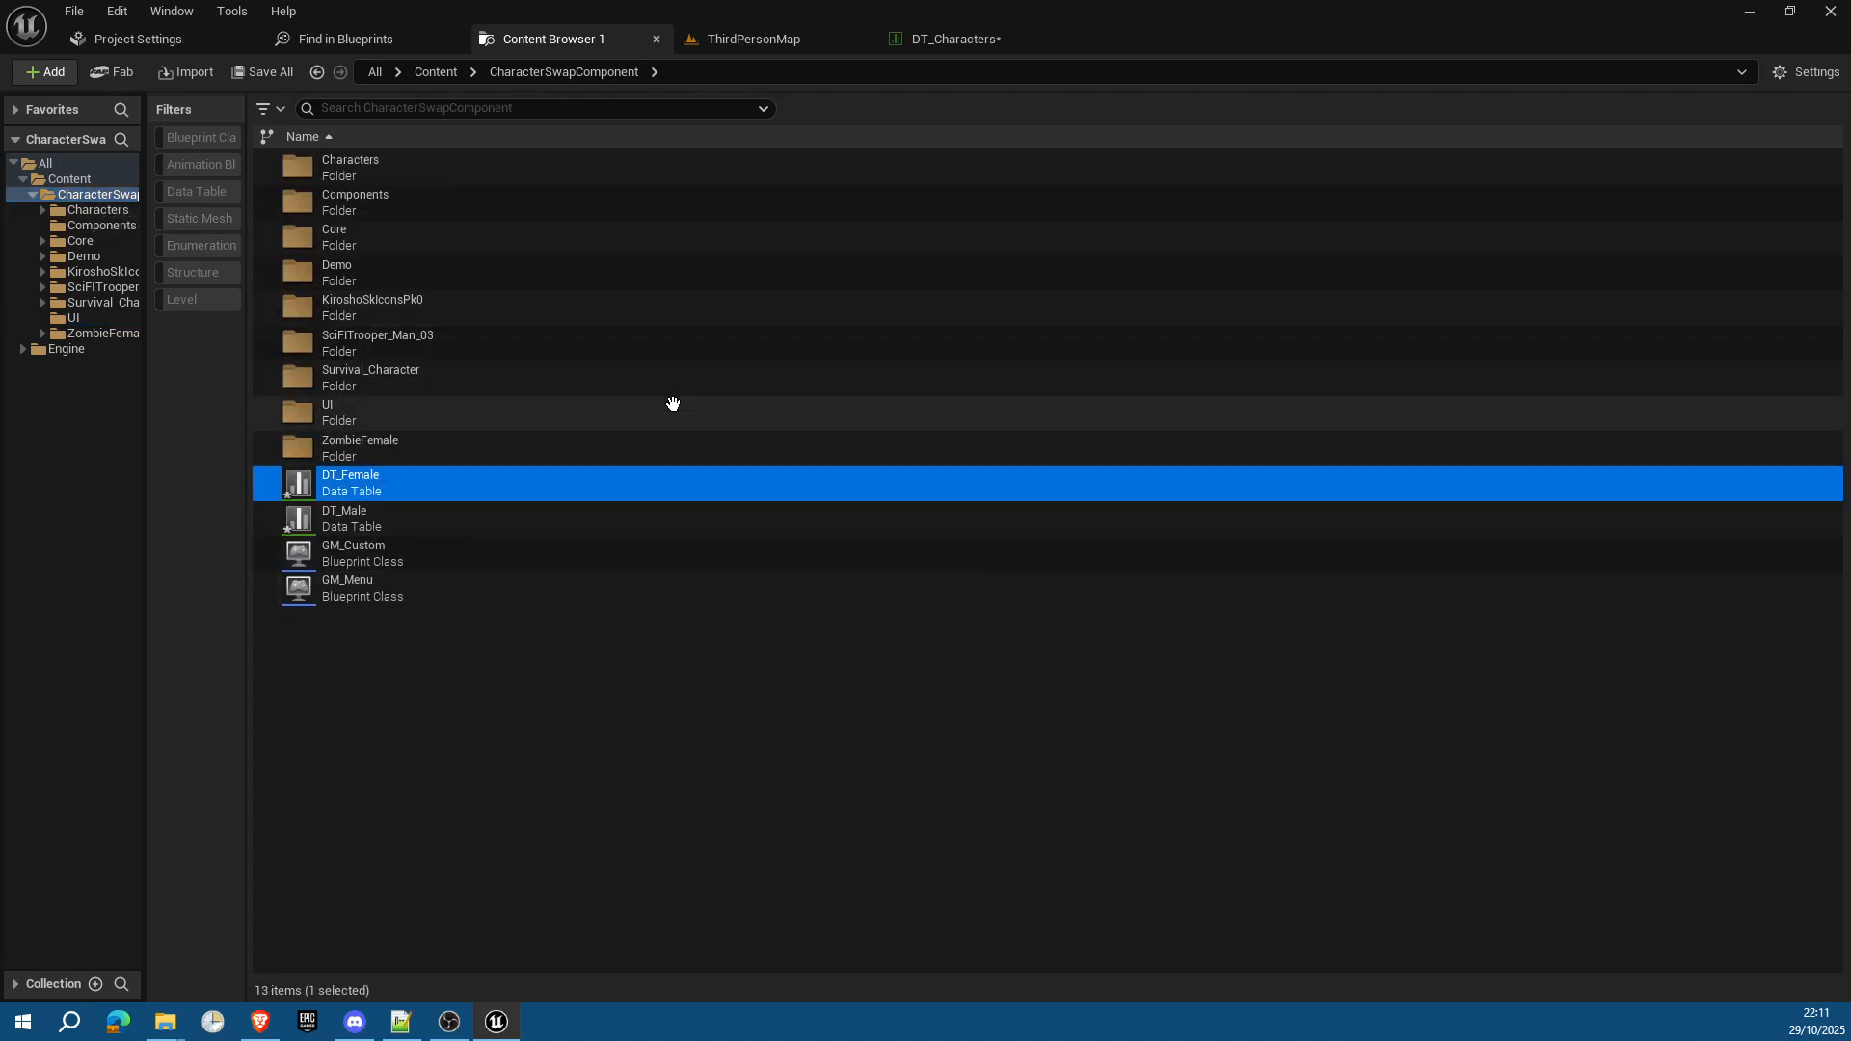
{"action": "left_click", "coordinate": [940, 38]}
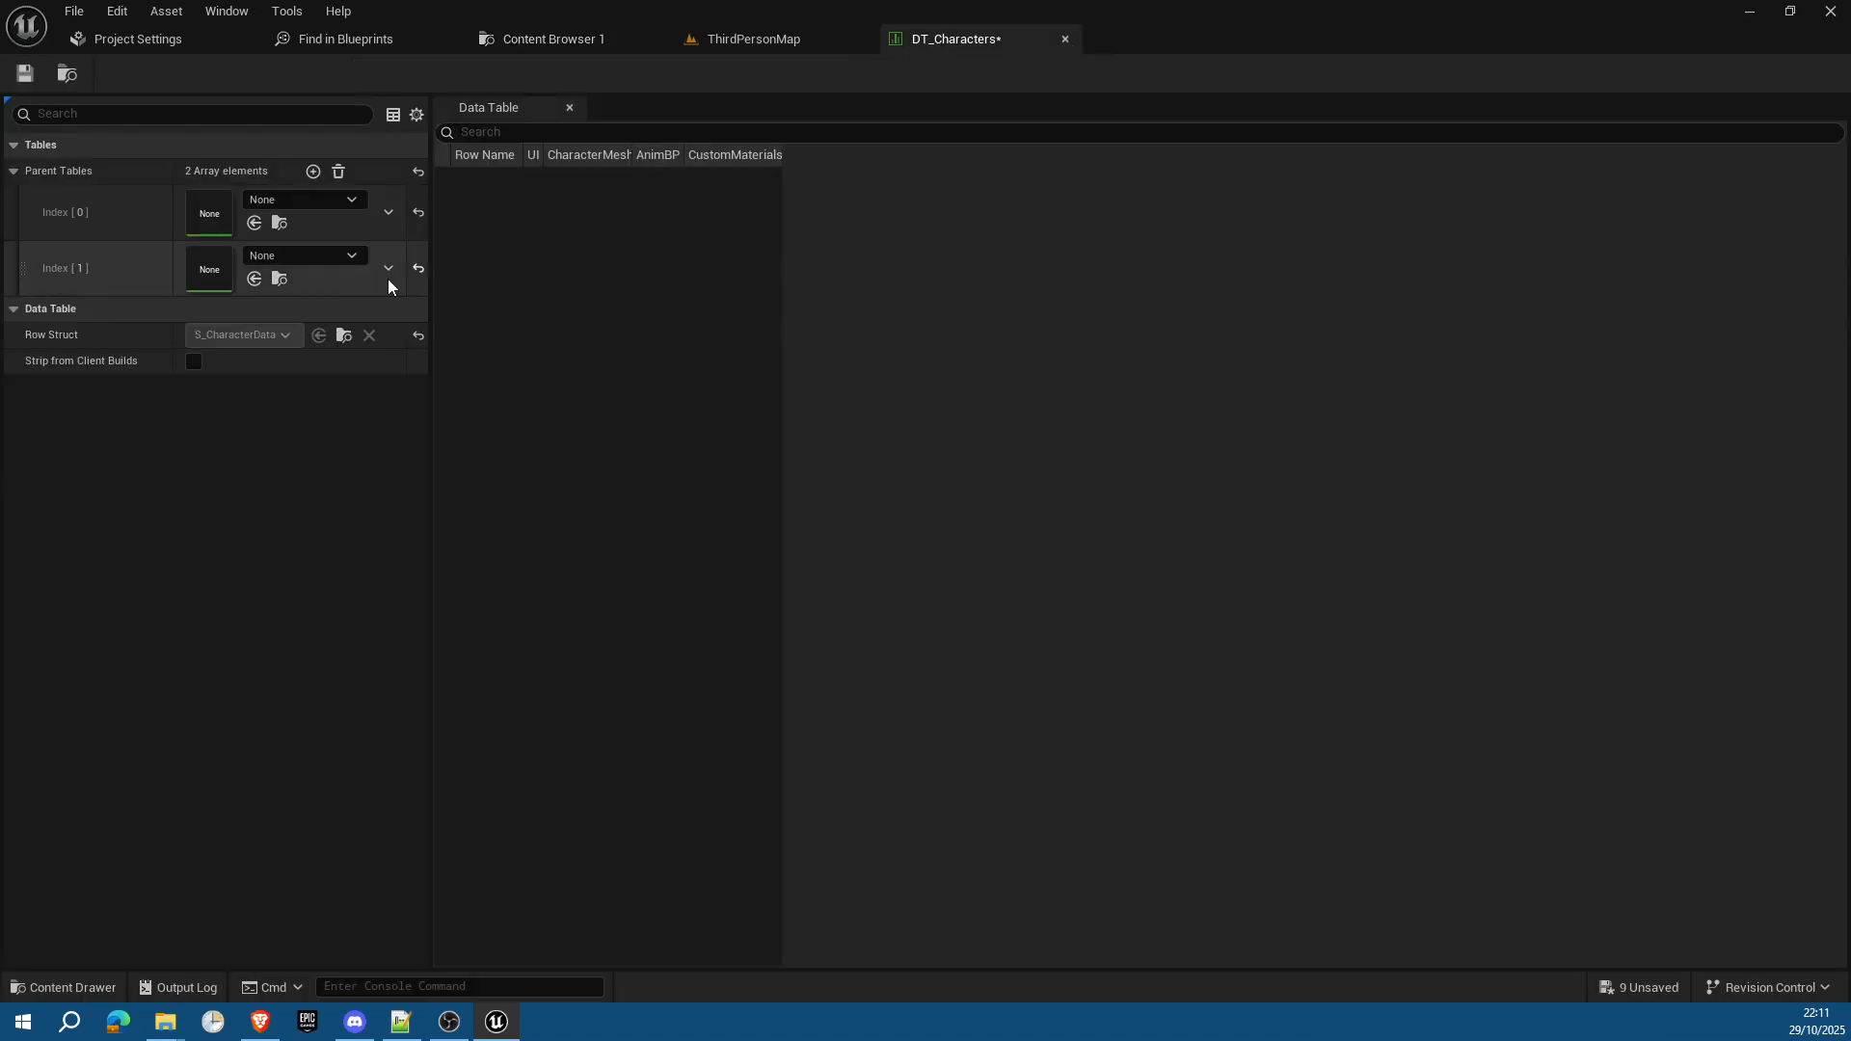
{"action": "left_click", "coordinate": [255, 223]}
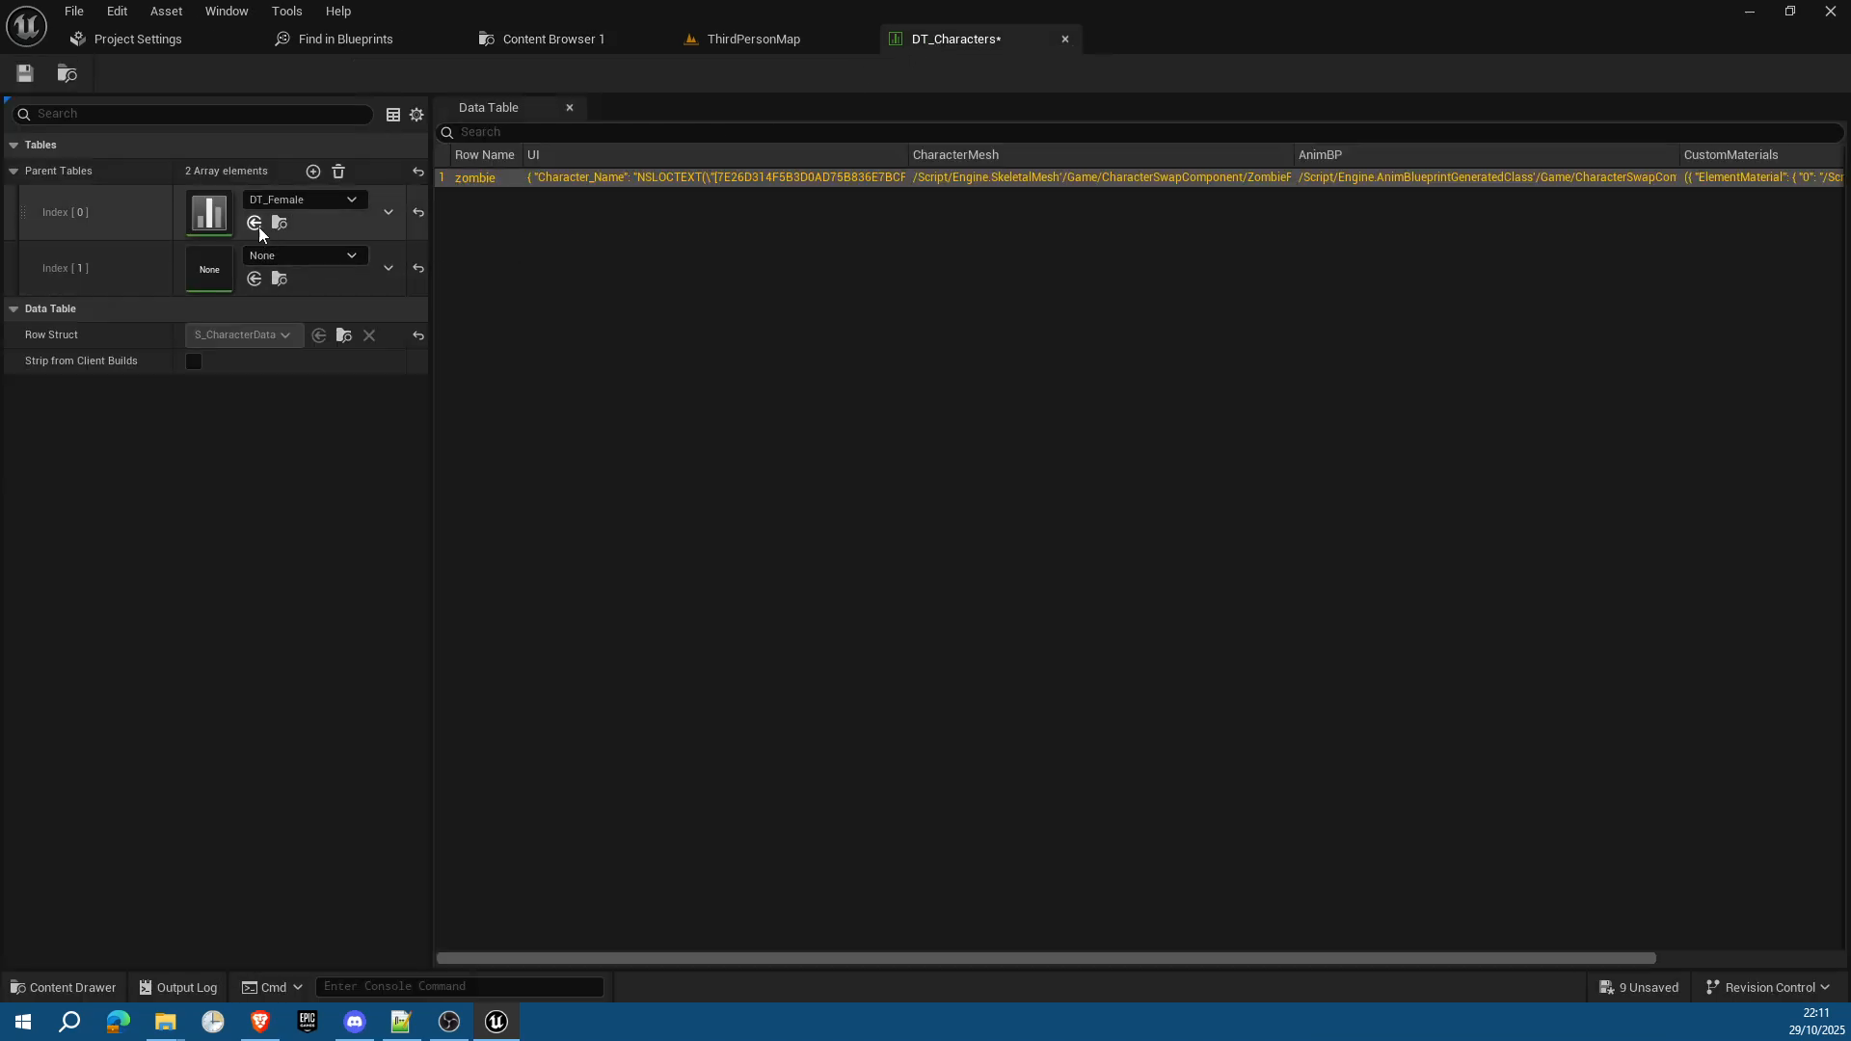
Step: Assign the DT_Male copy from CharacterSwapComponent to Index 1 of the Parent Tables, and save and close DT_Characters
{"action": "left_click", "coordinate": [546, 40]}
{"action": "left_click", "coordinate": [408, 518]}
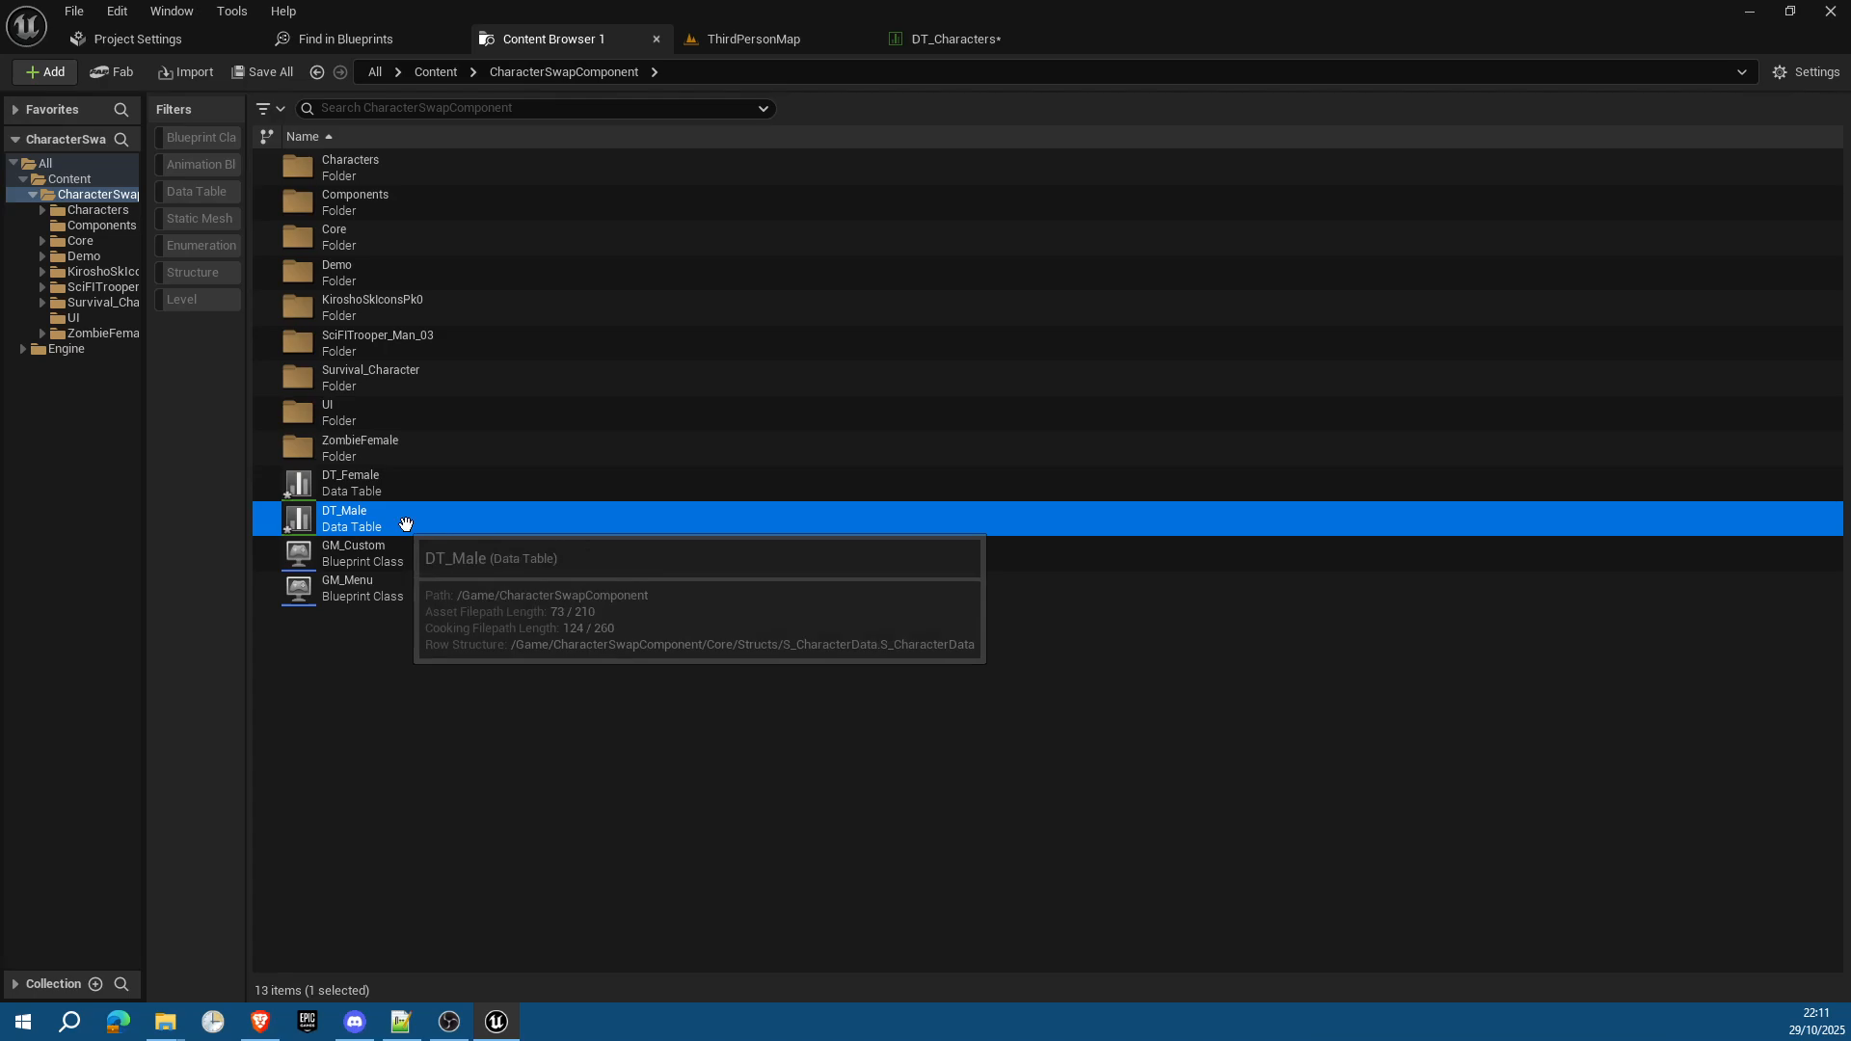
{"action": "left_click", "coordinate": [940, 38]}
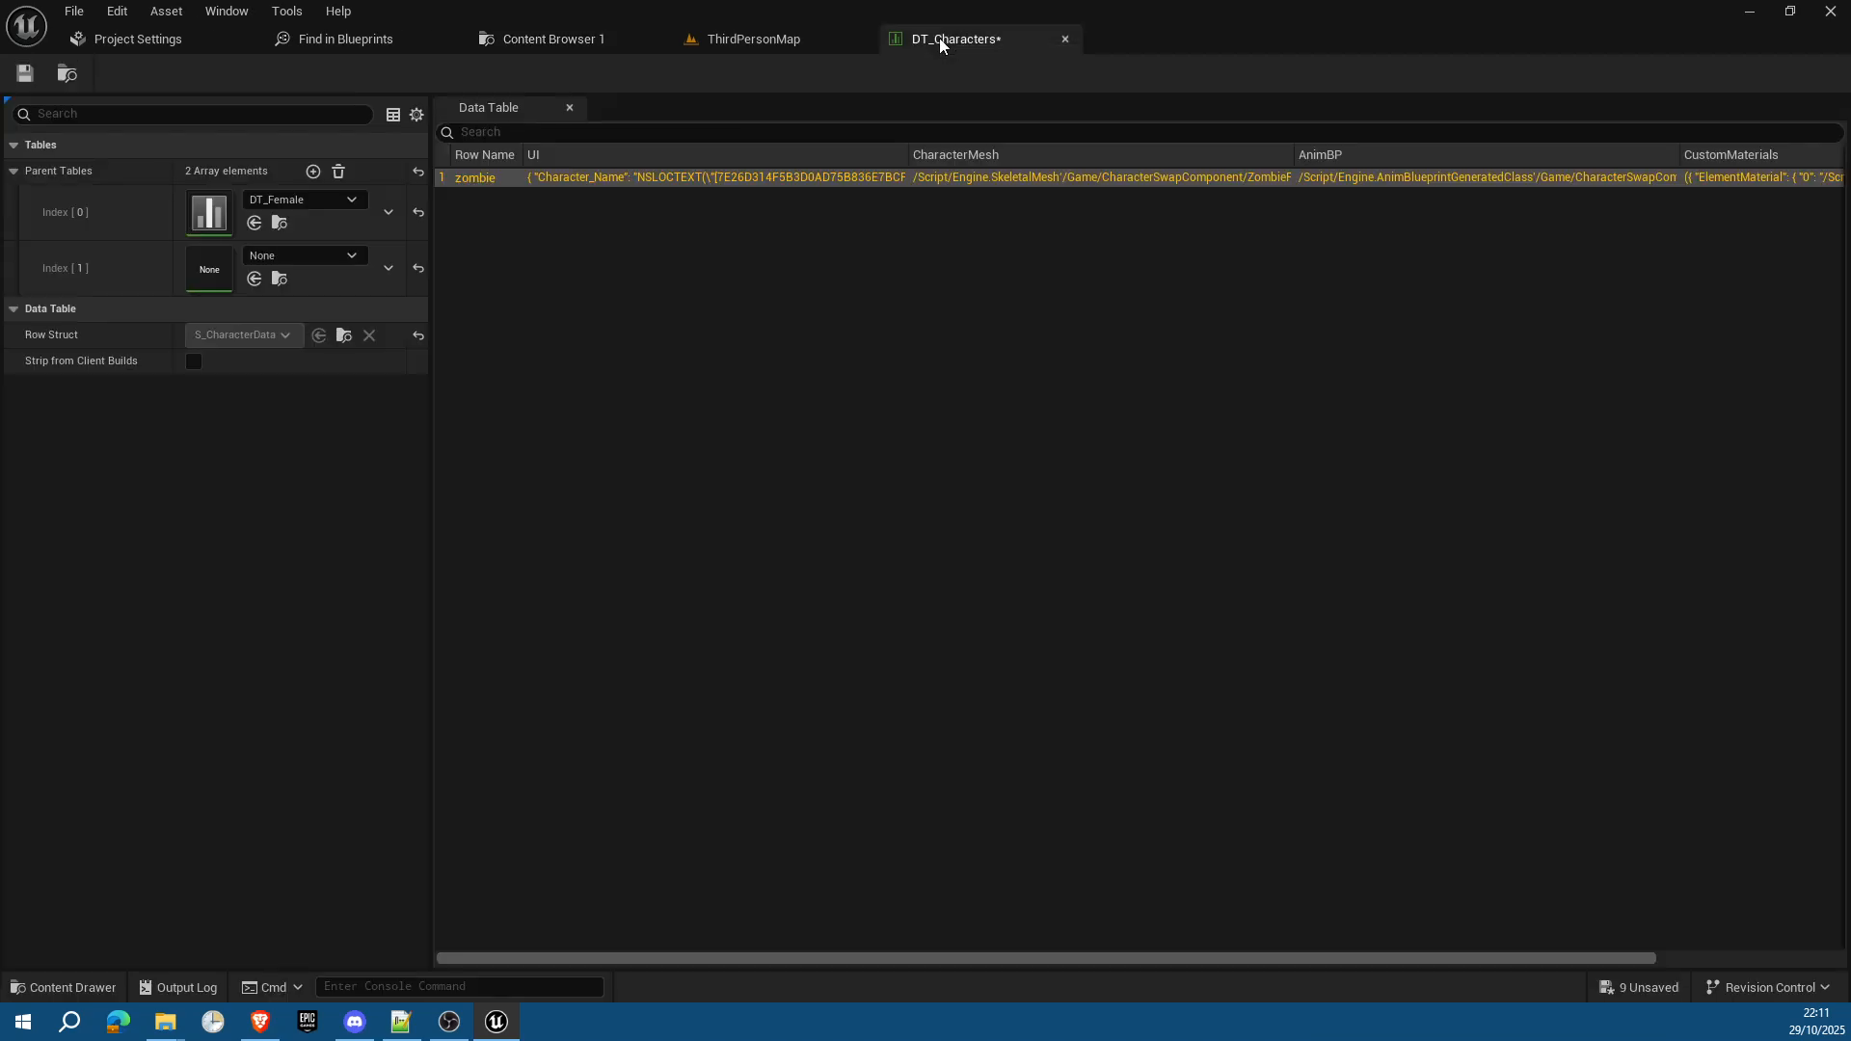
{"action": "left_click", "coordinate": [254, 280]}
{"action": "left_click", "coordinate": [25, 73]}
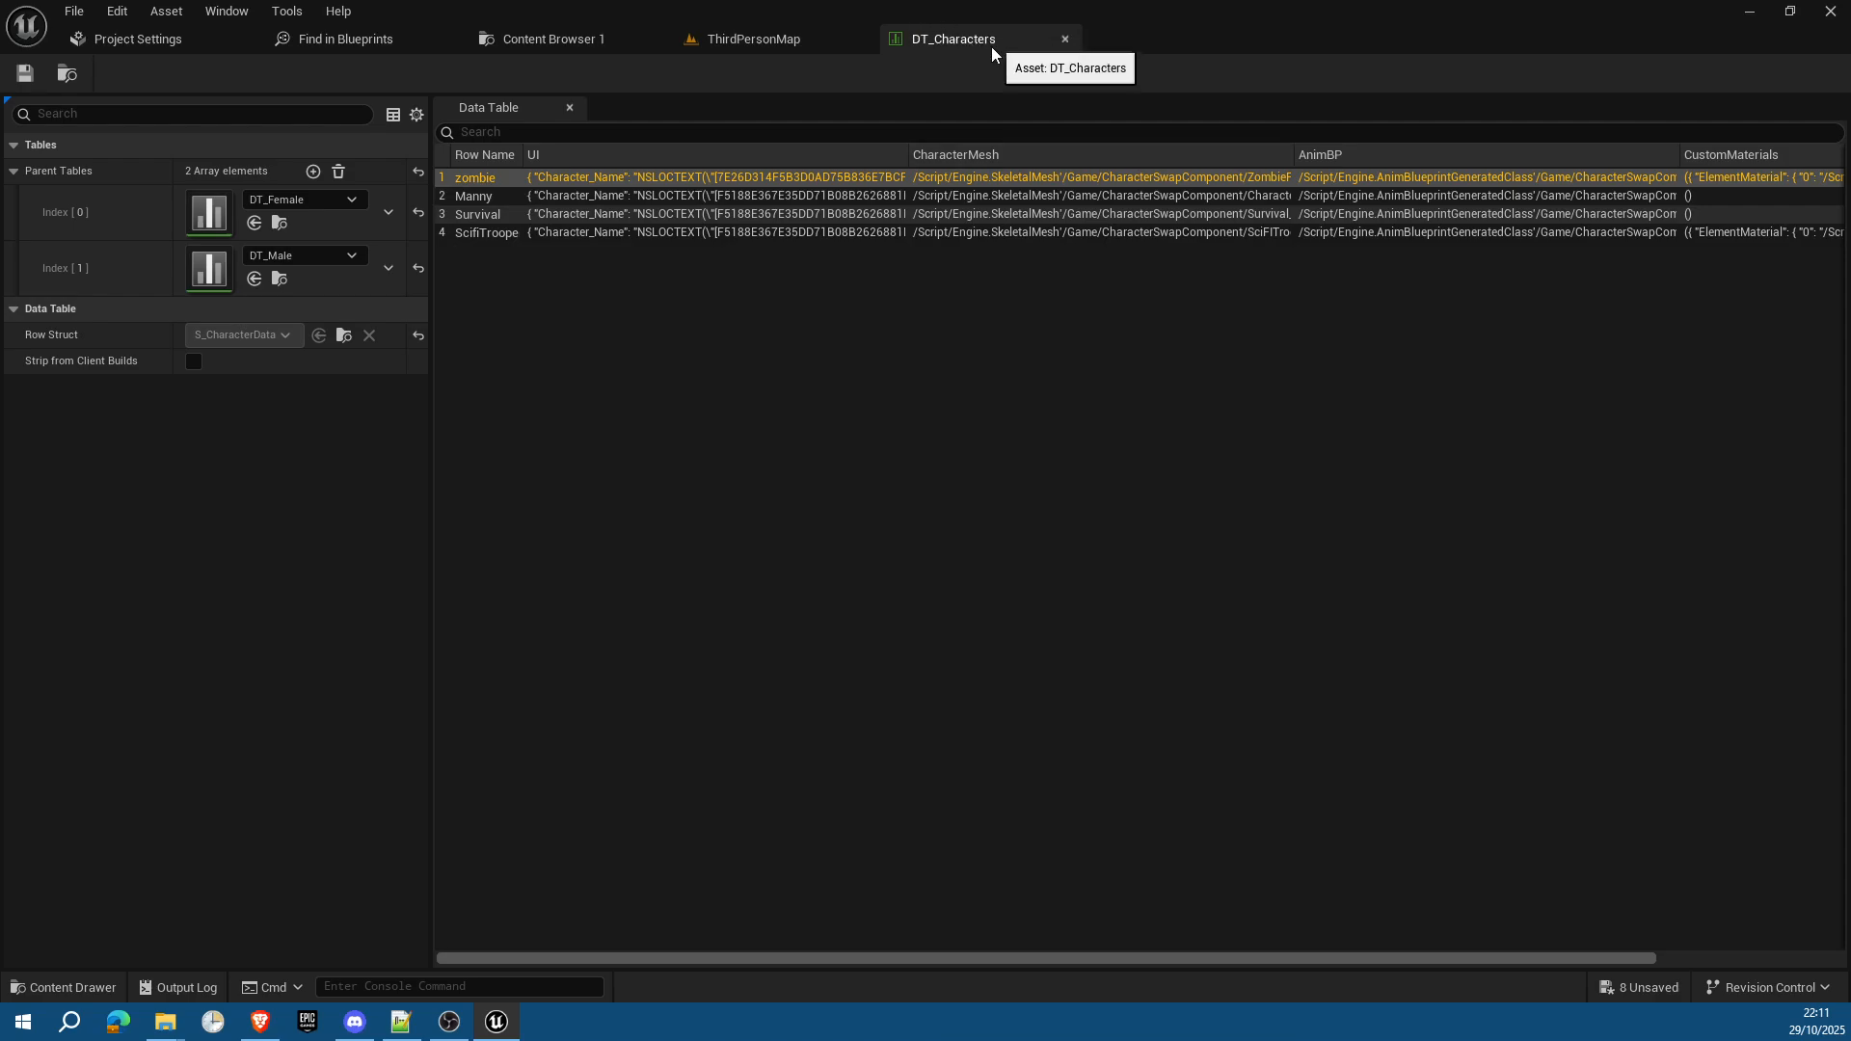
{"action": "left_click", "coordinate": [1065, 39]}
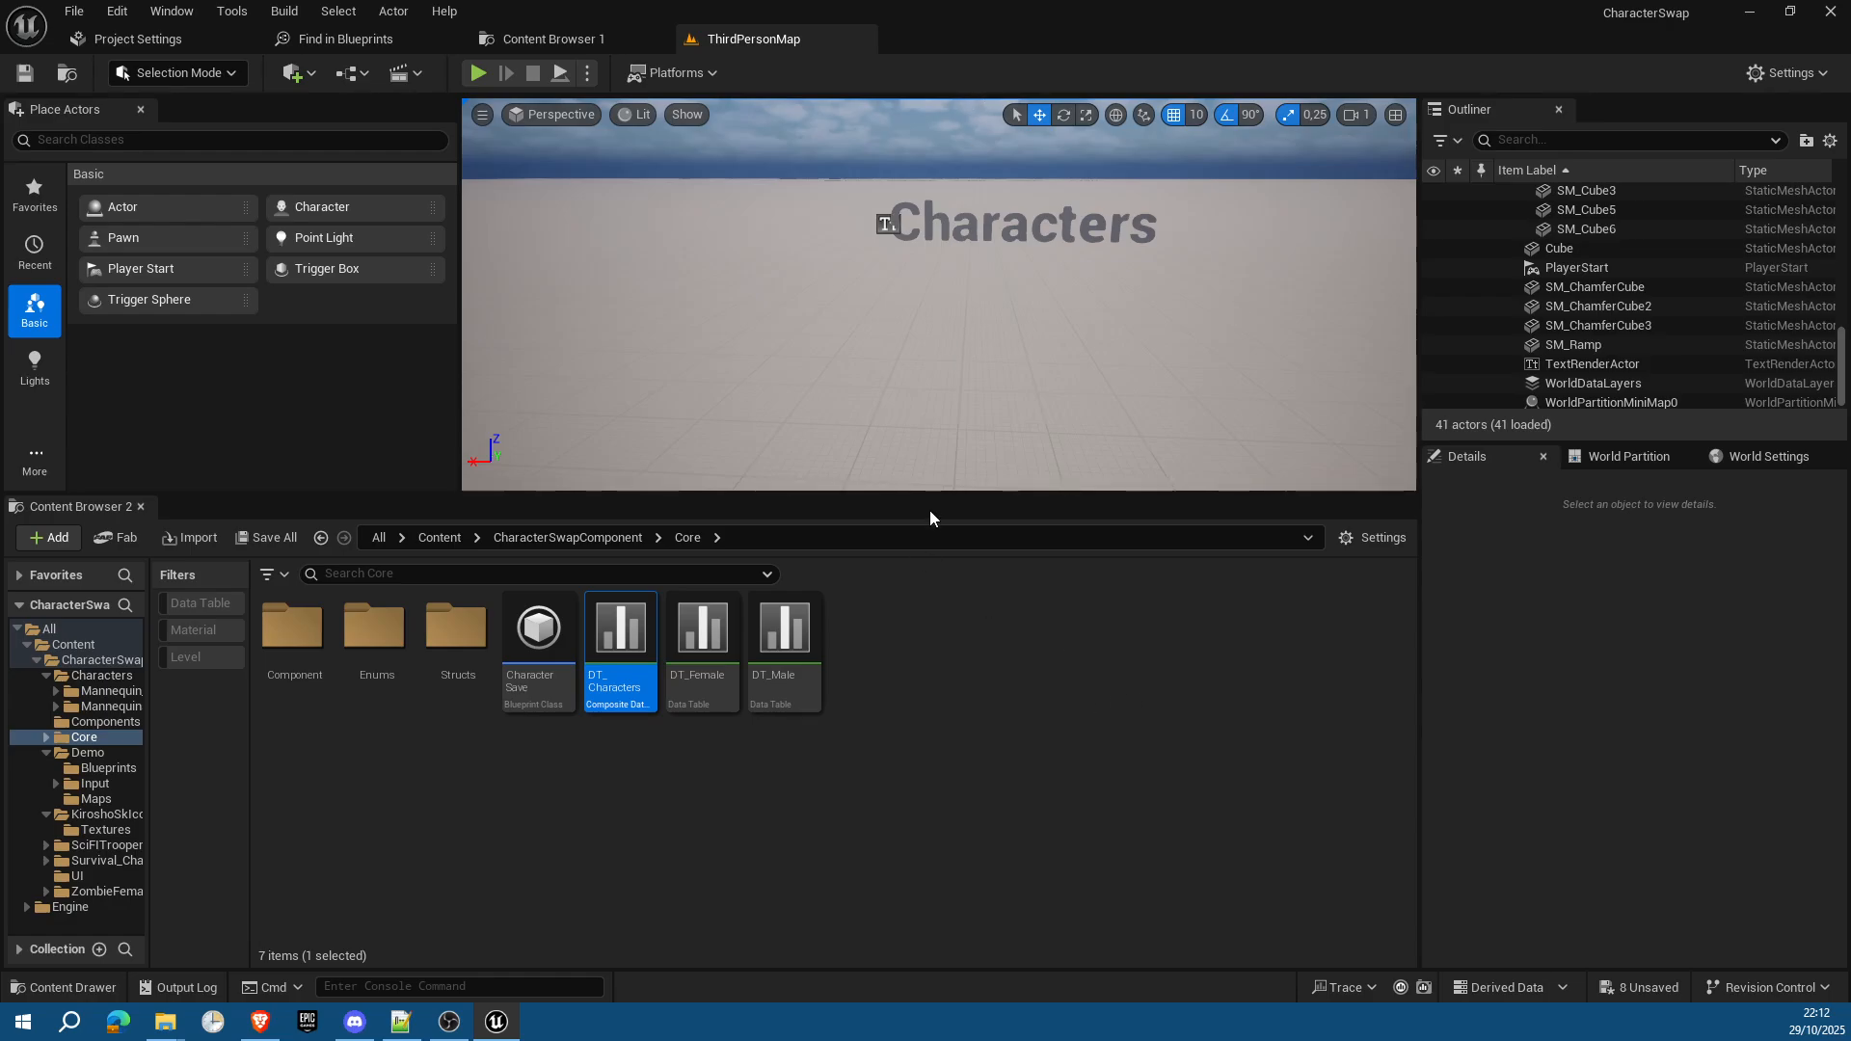
Step: Open the Core folder's DT_Female table and collapse the zombie row's UI and CustomMaterials groups
{"action": "left_click", "coordinate": [798, 632]}
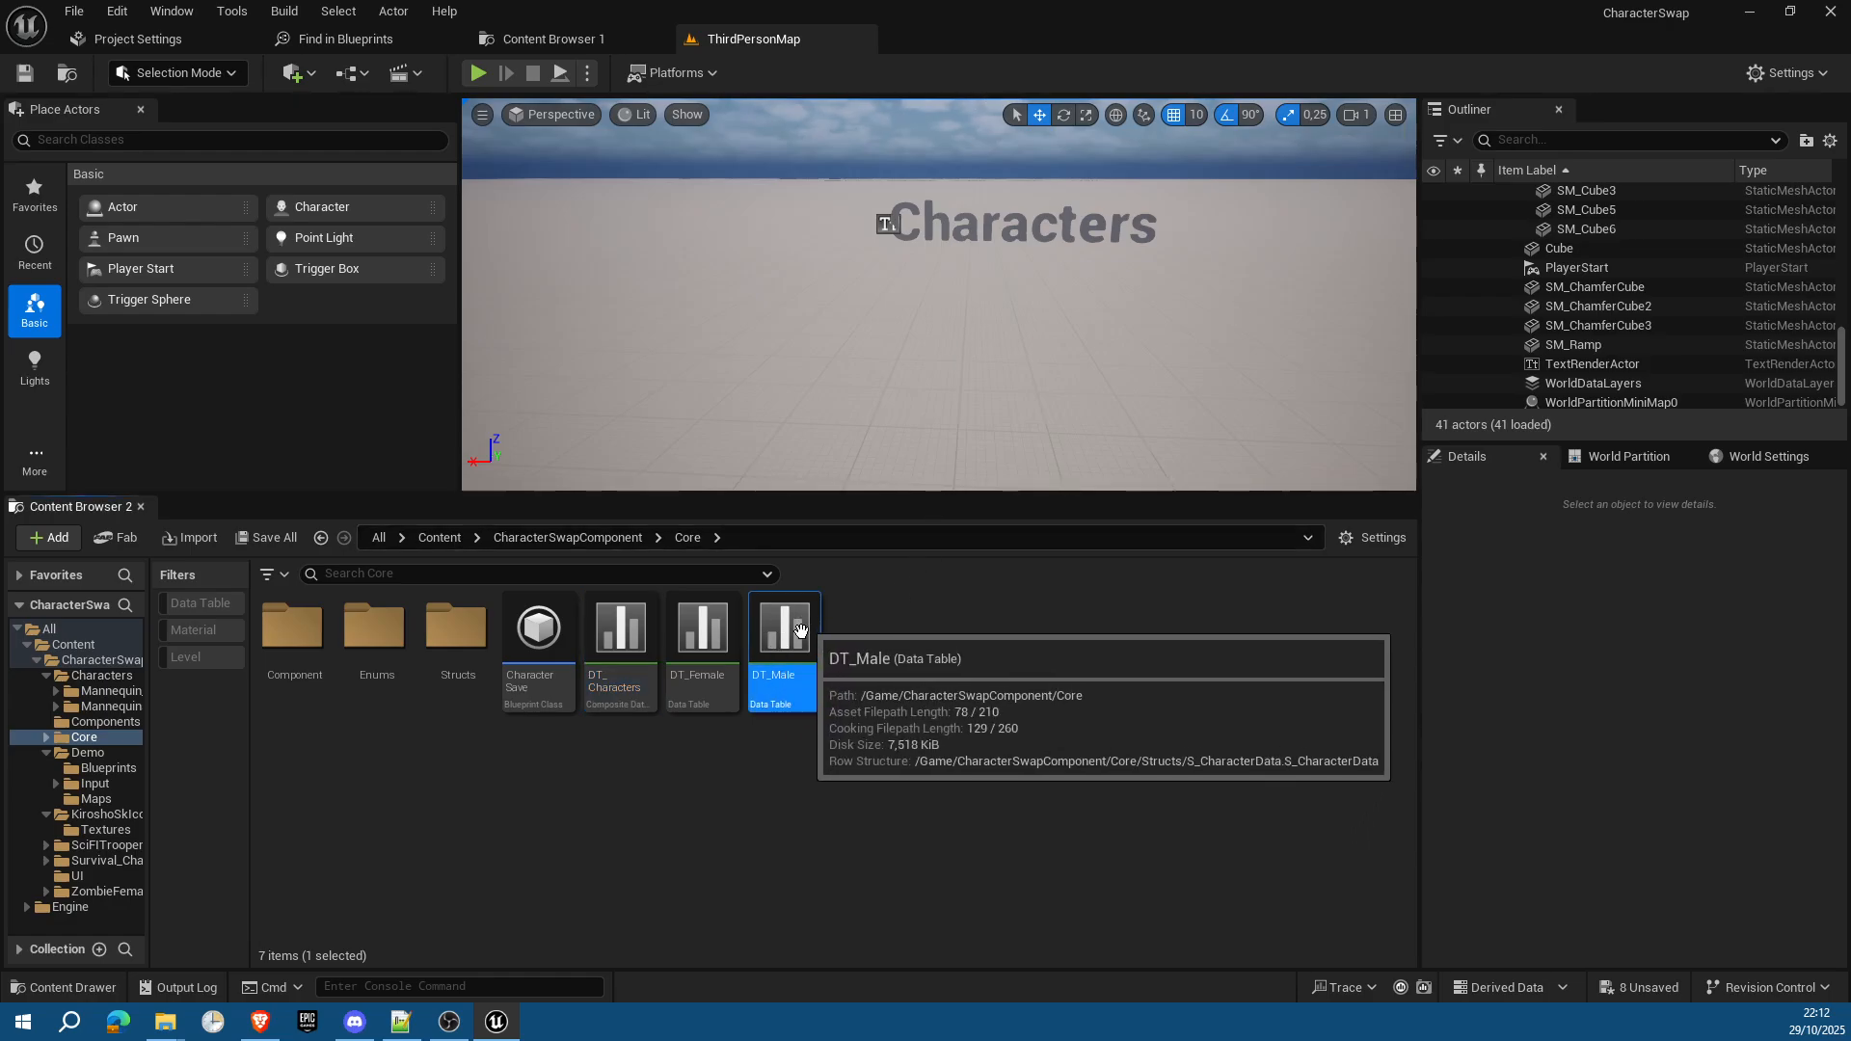
{"action": "left_click", "coordinate": [617, 641]}
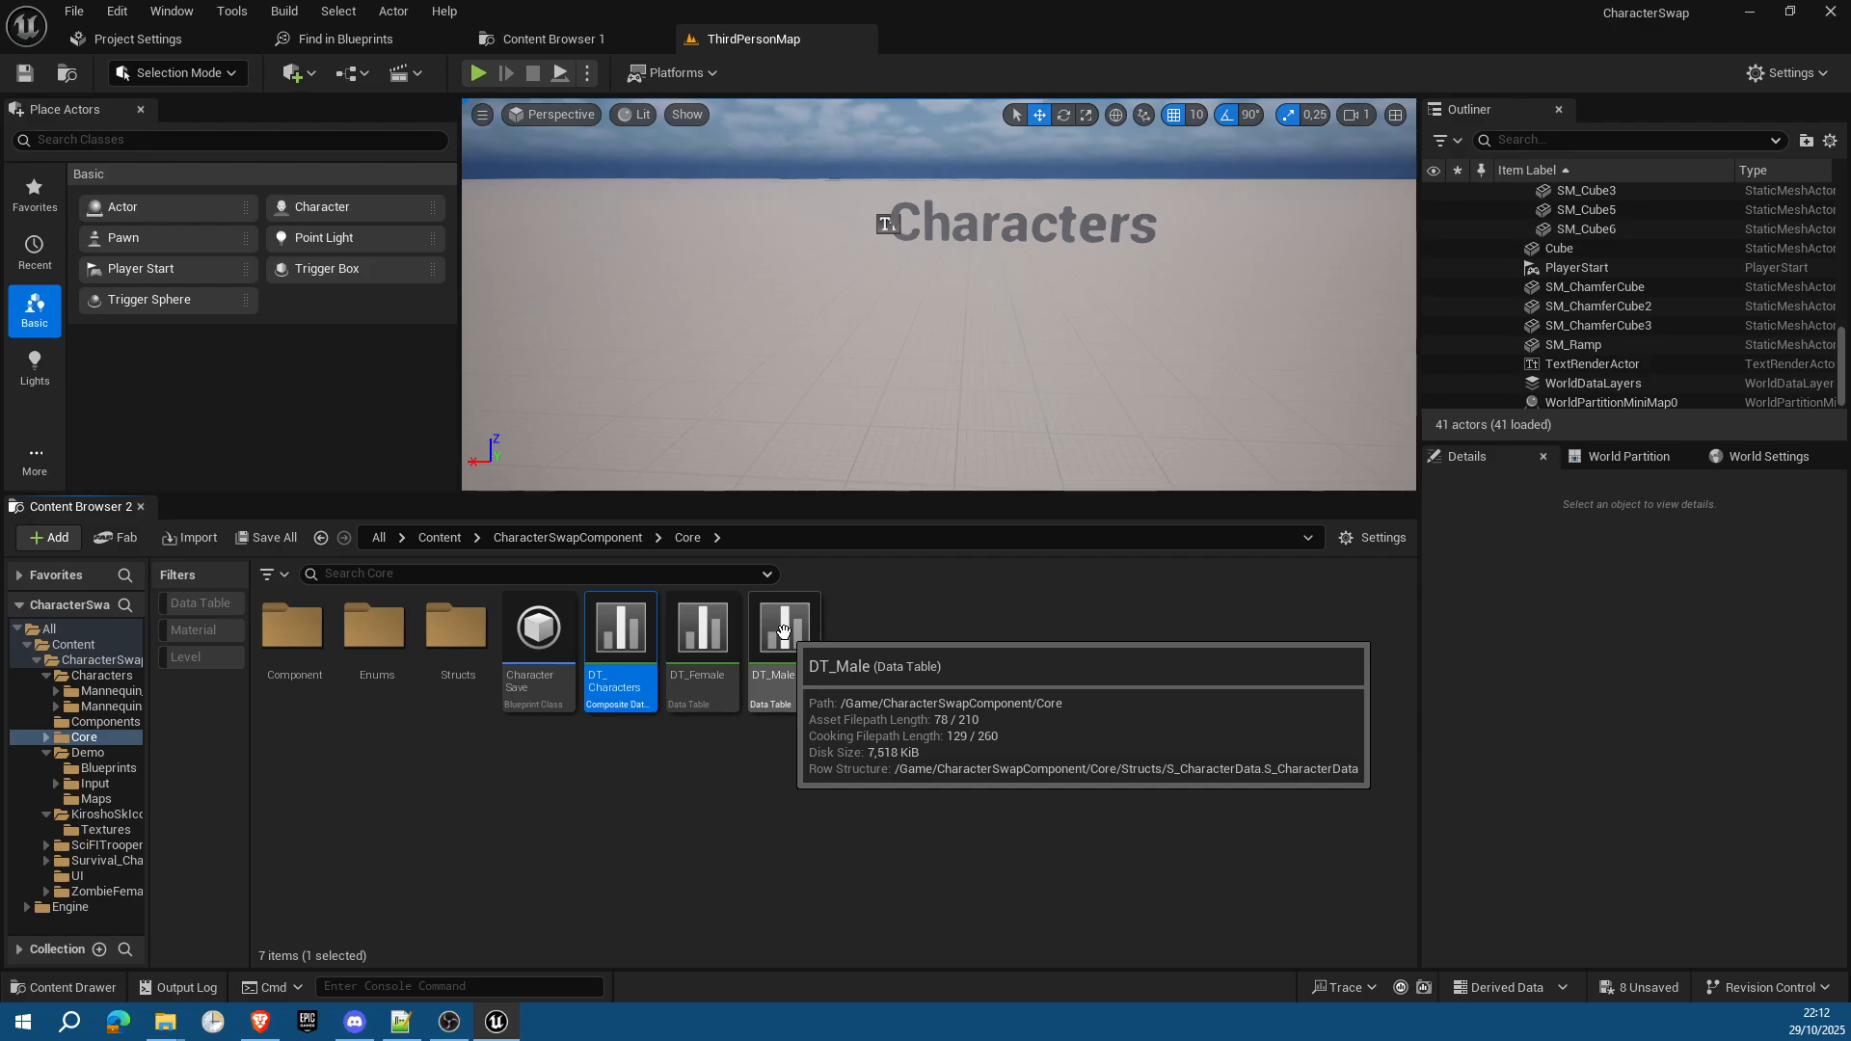
{"action": "left_click", "coordinate": [690, 636]}
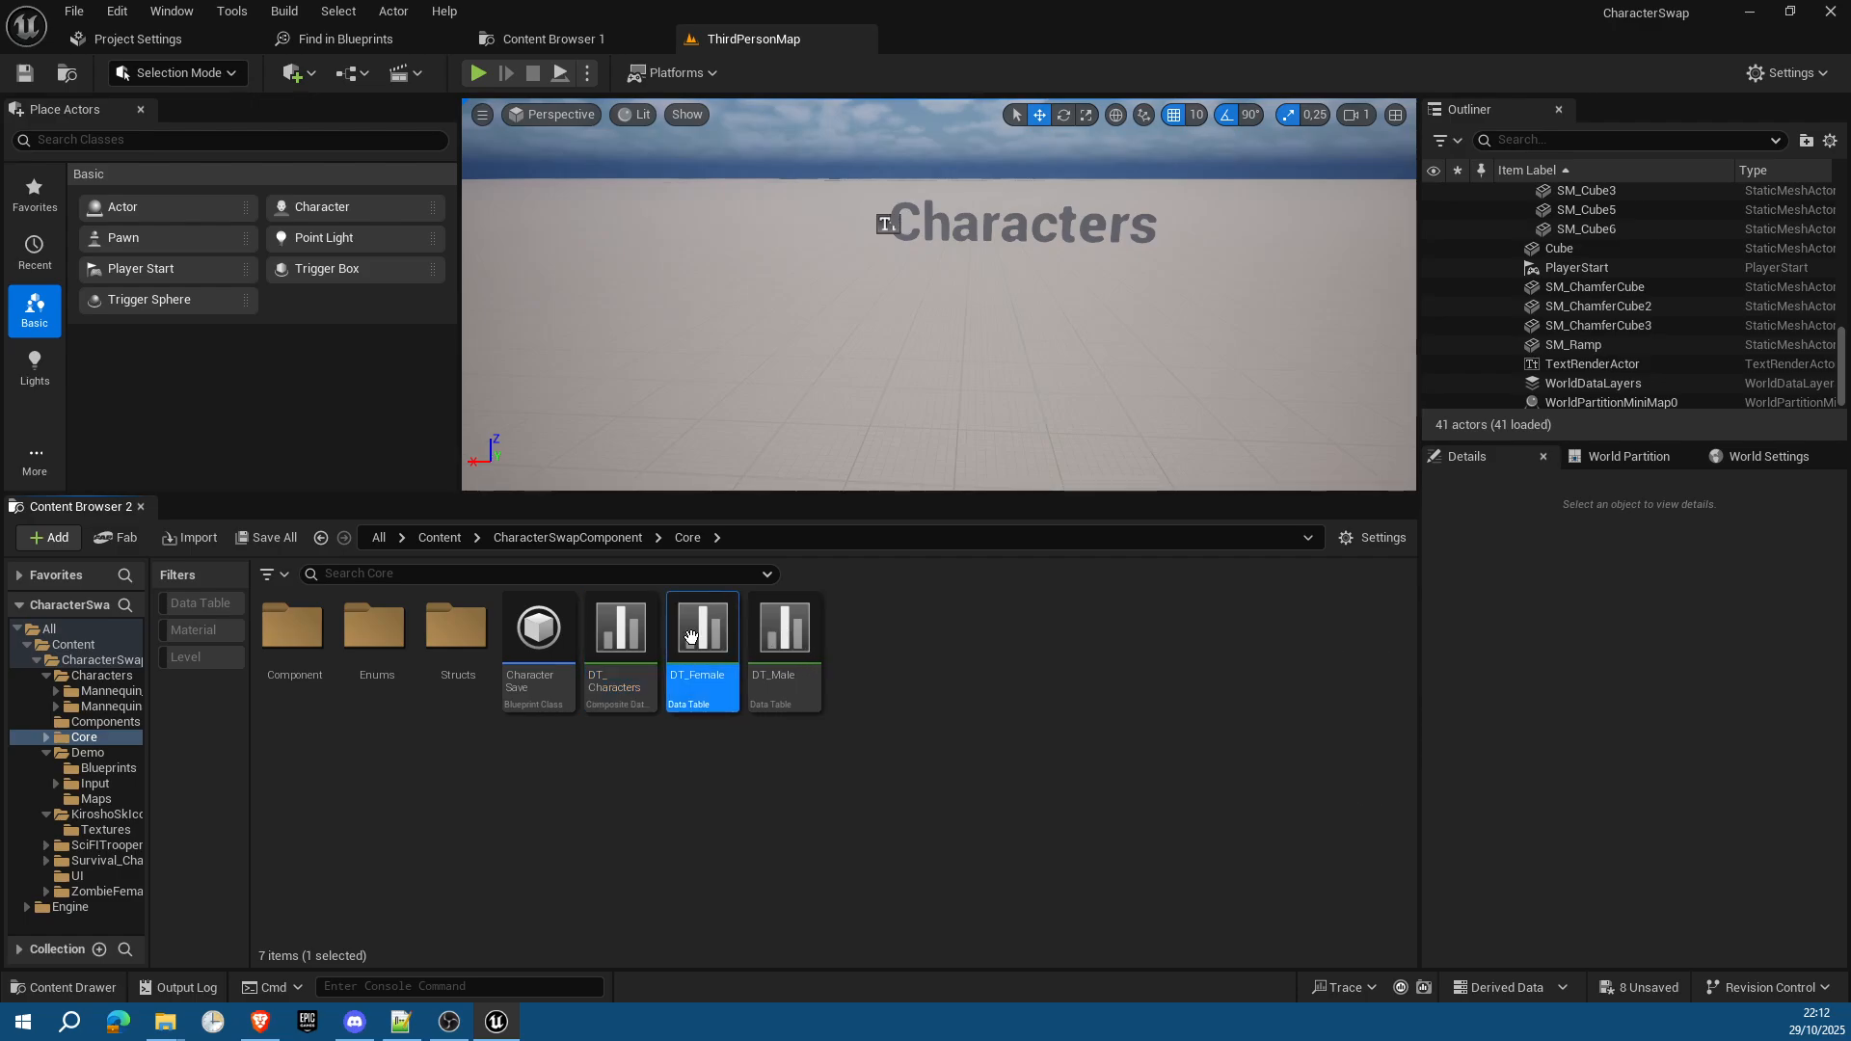
{"action": "double_click", "coordinate": [690, 636]}
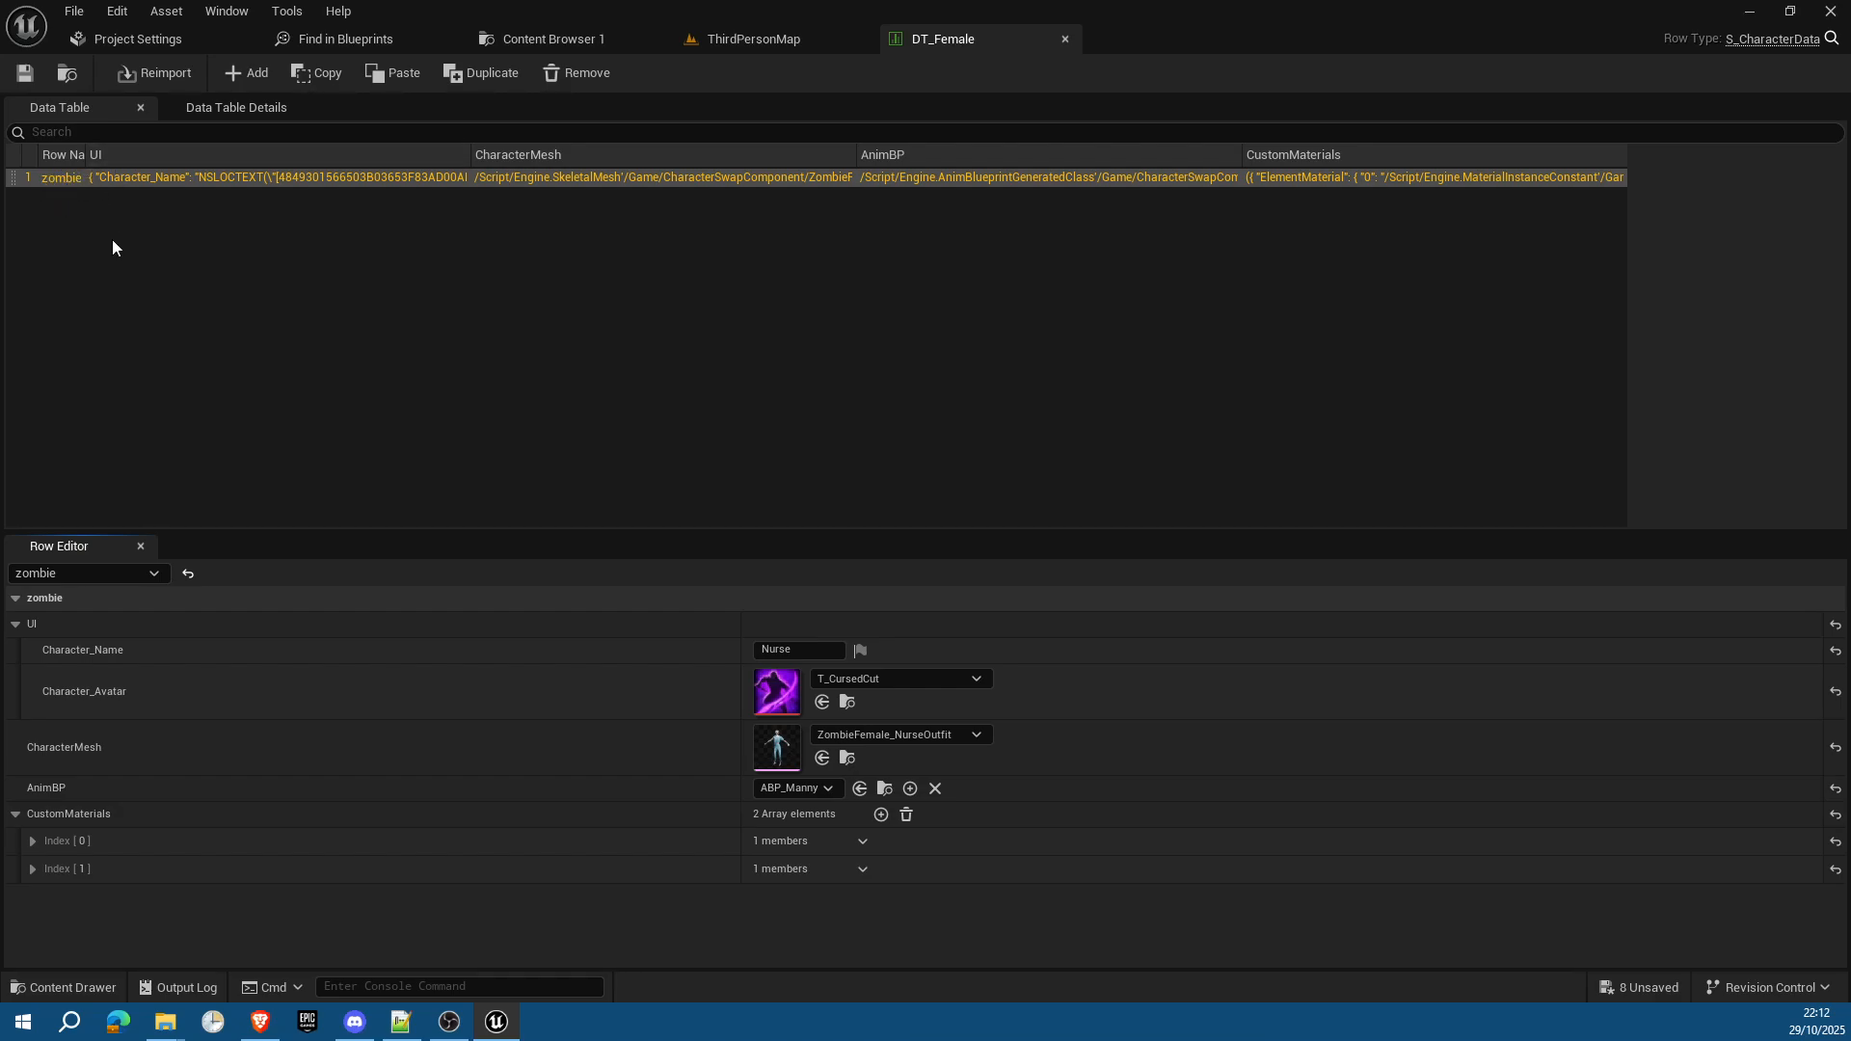
{"action": "left_click", "coordinate": [15, 625]}
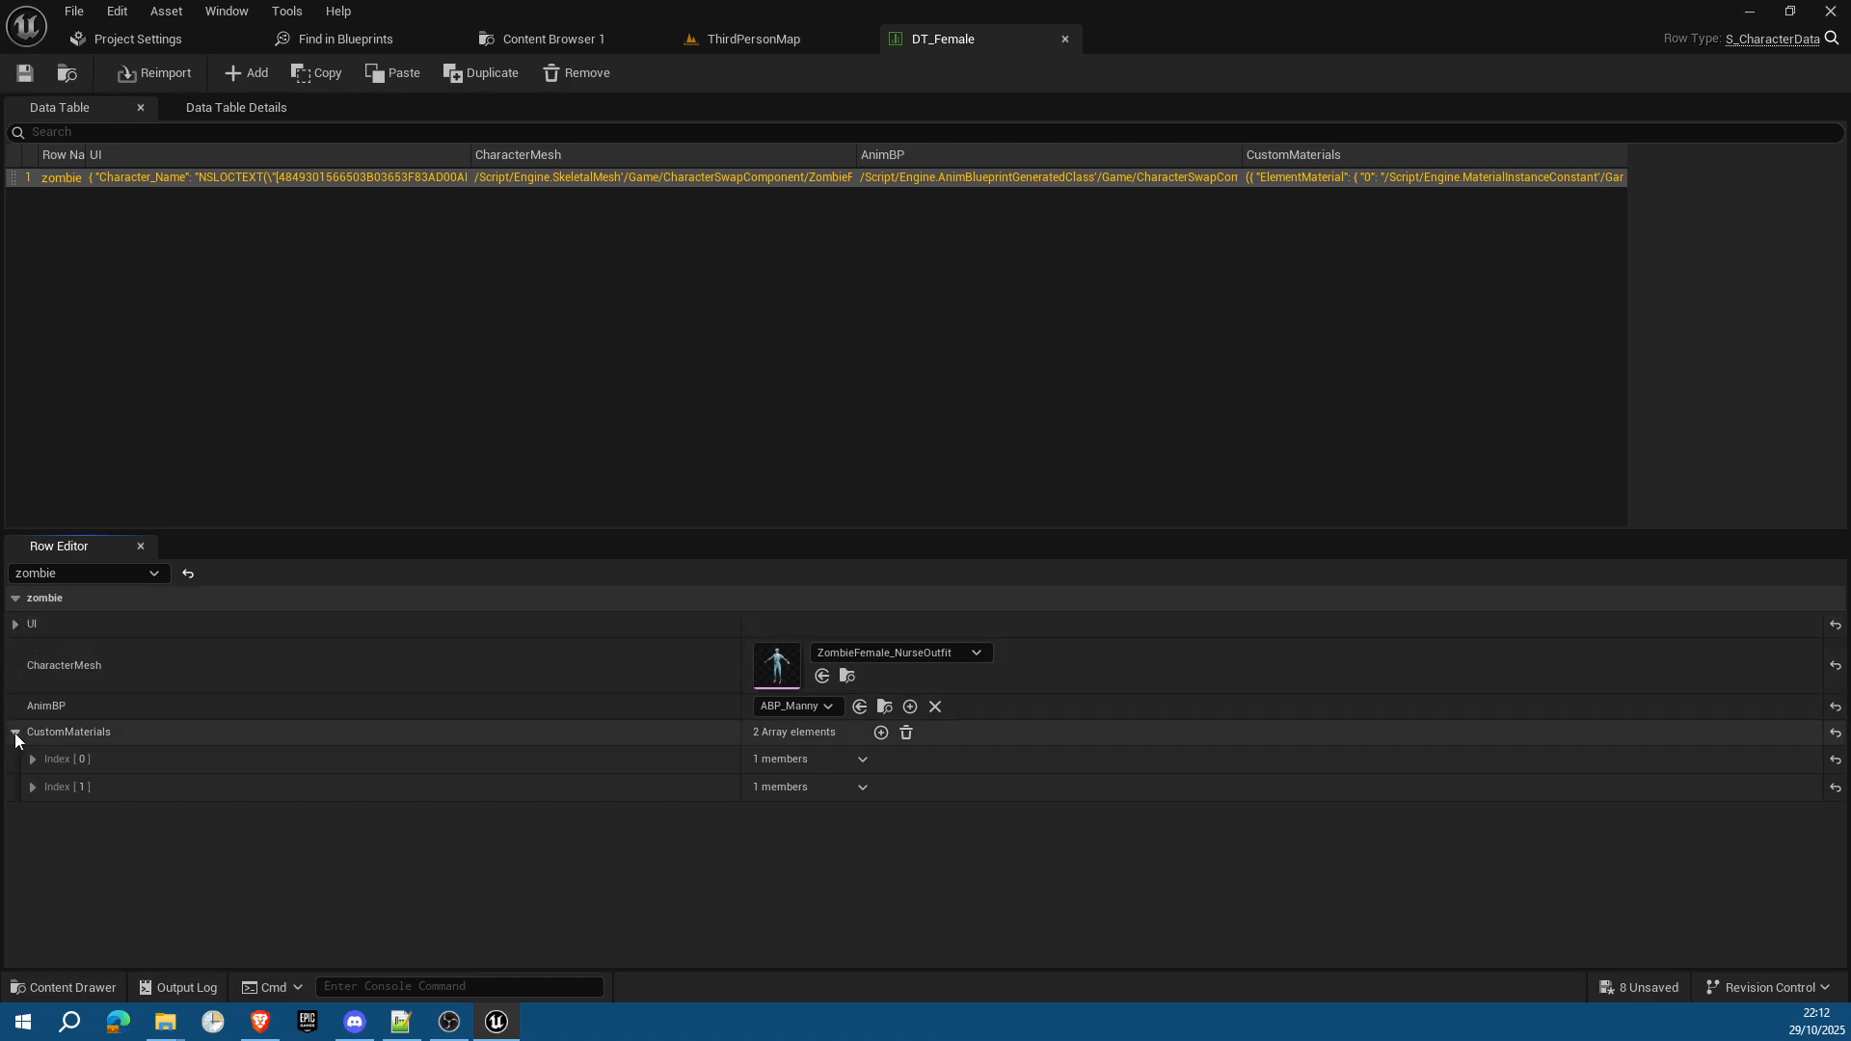
{"action": "left_click", "coordinate": [15, 732]}
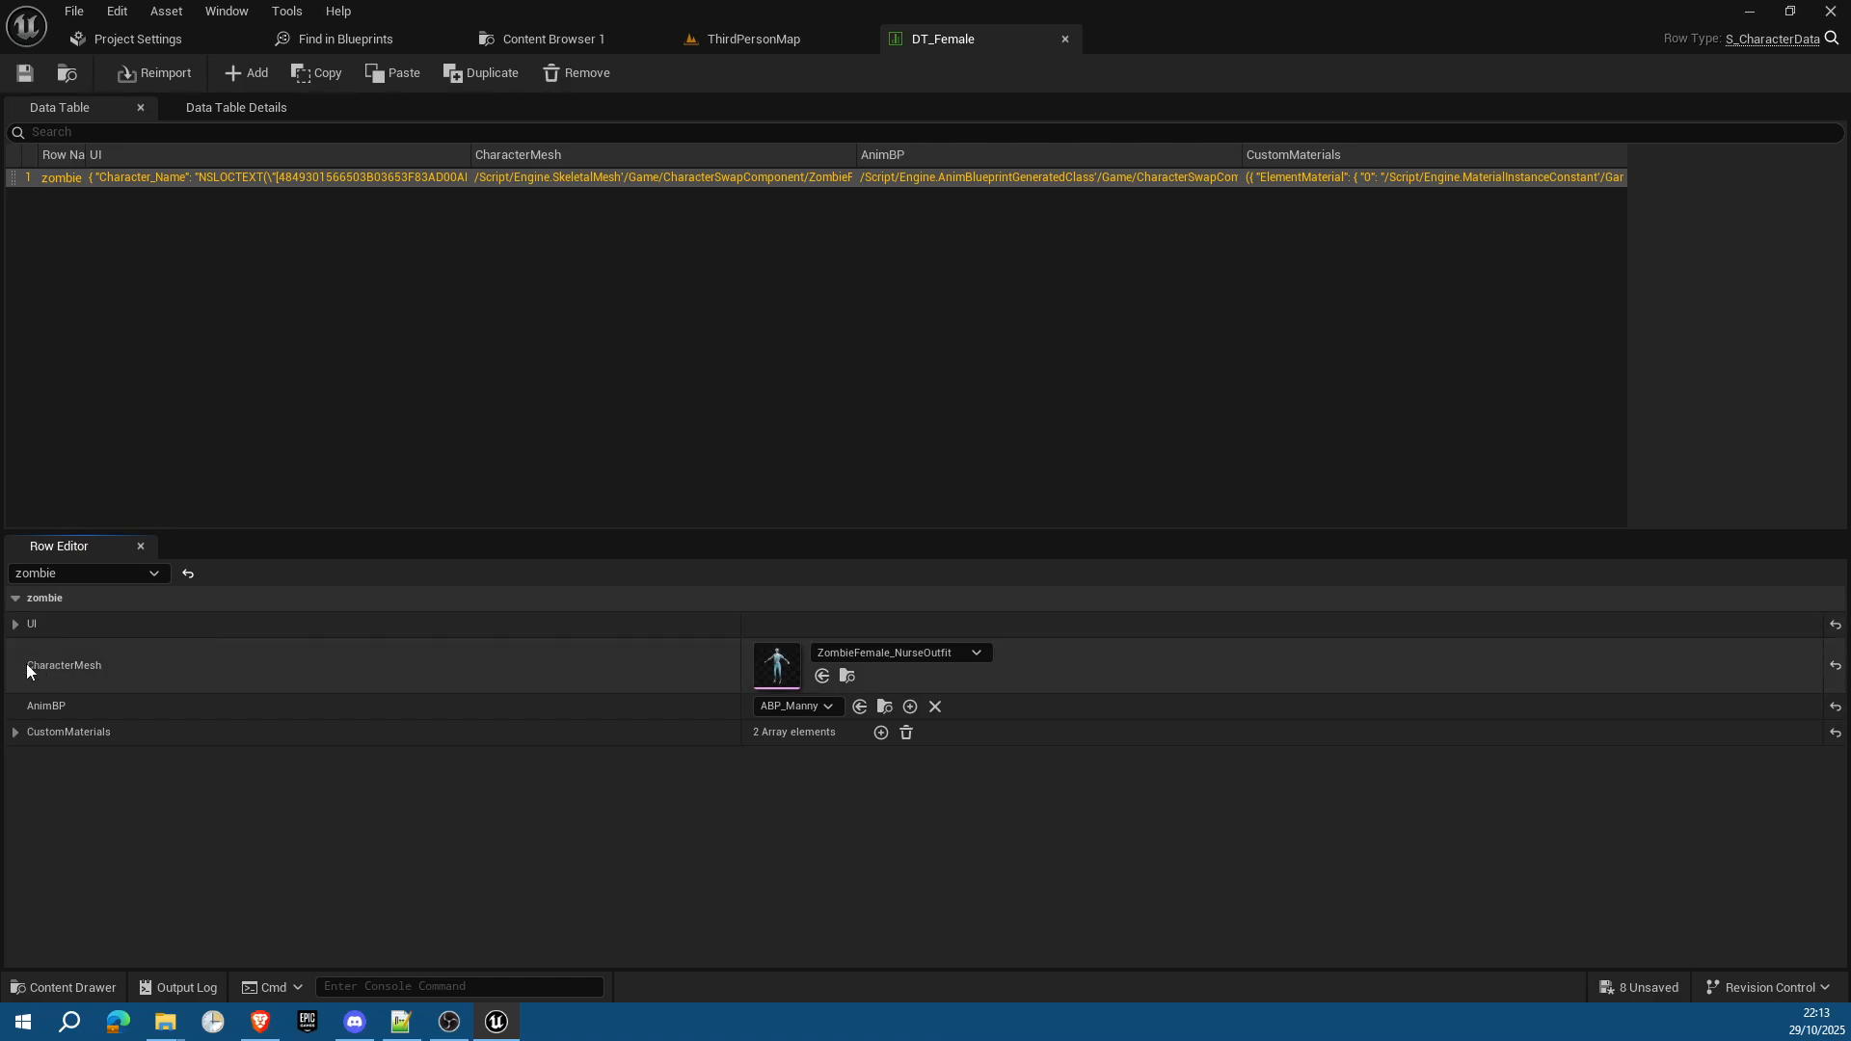
Step: Expand both CustomMaterials entries of the zombie row and the ElementMaterial map under Index 0
{"action": "left_click", "coordinate": [15, 731]}
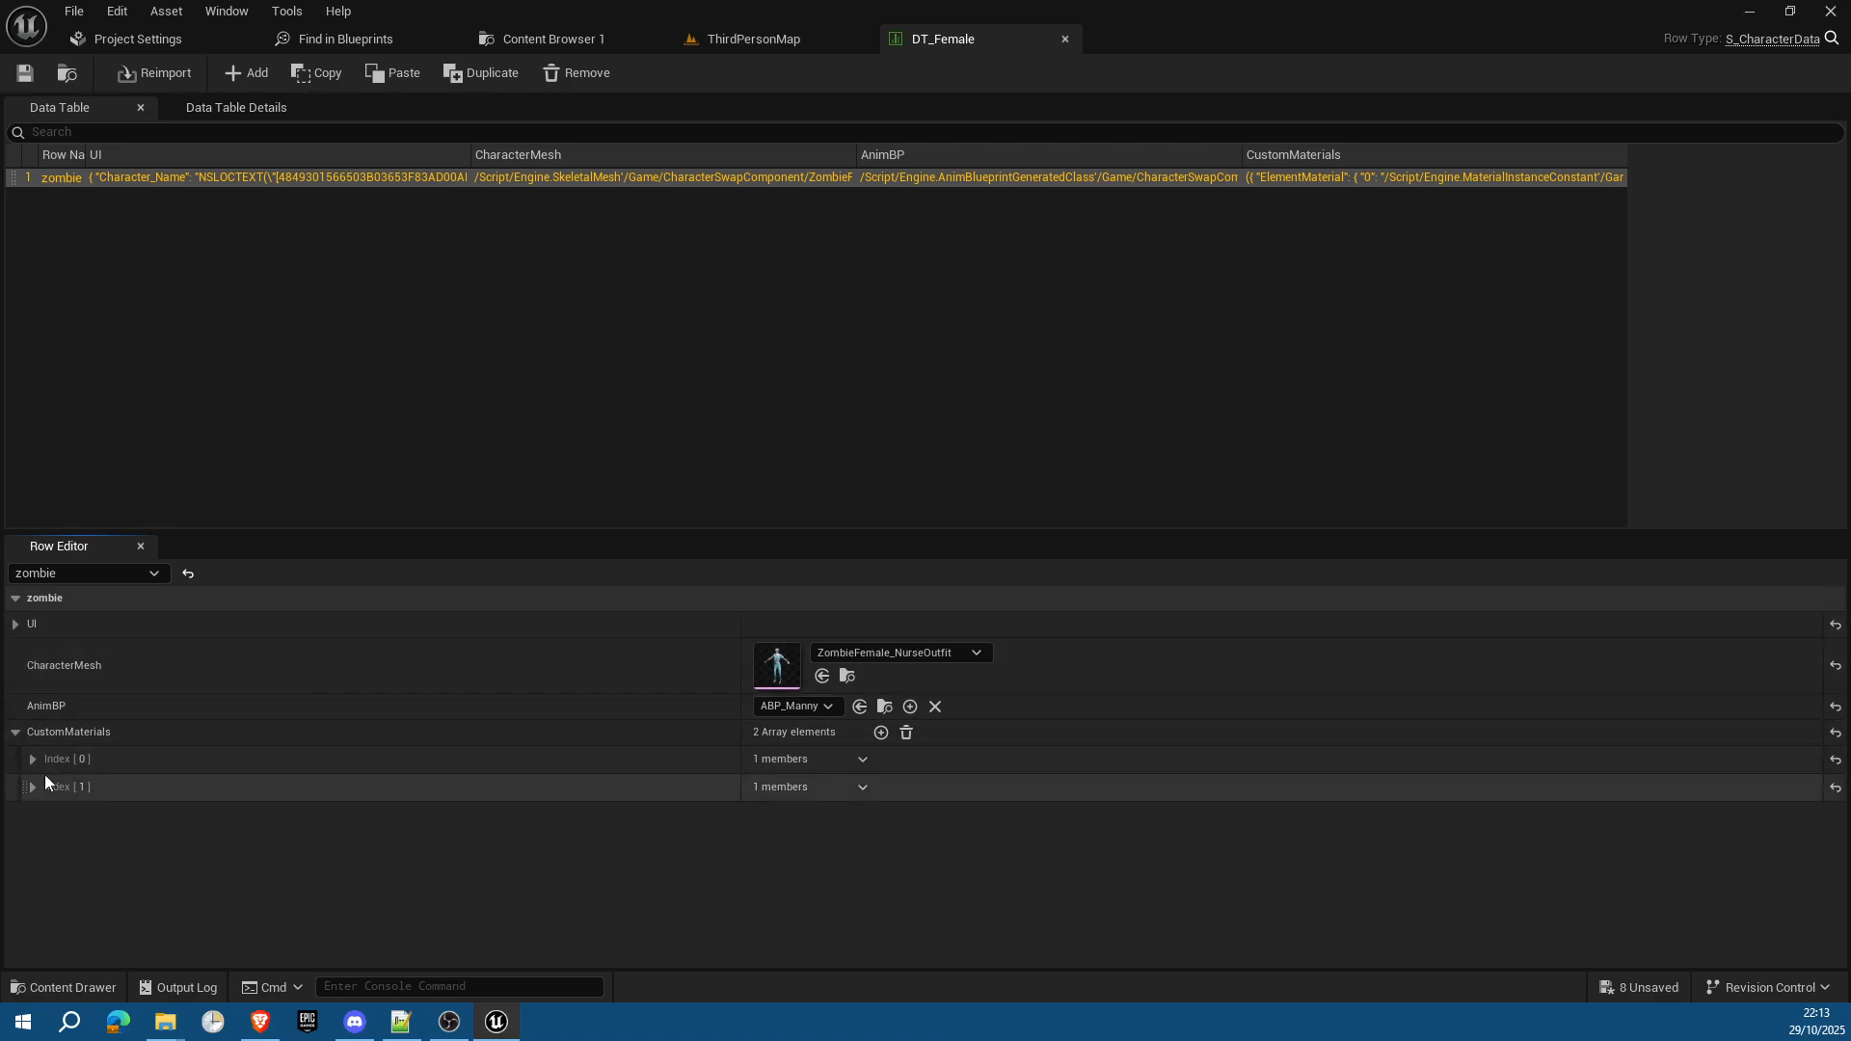
{"action": "left_click", "coordinate": [33, 759]}
{"action": "left_click", "coordinate": [33, 812]}
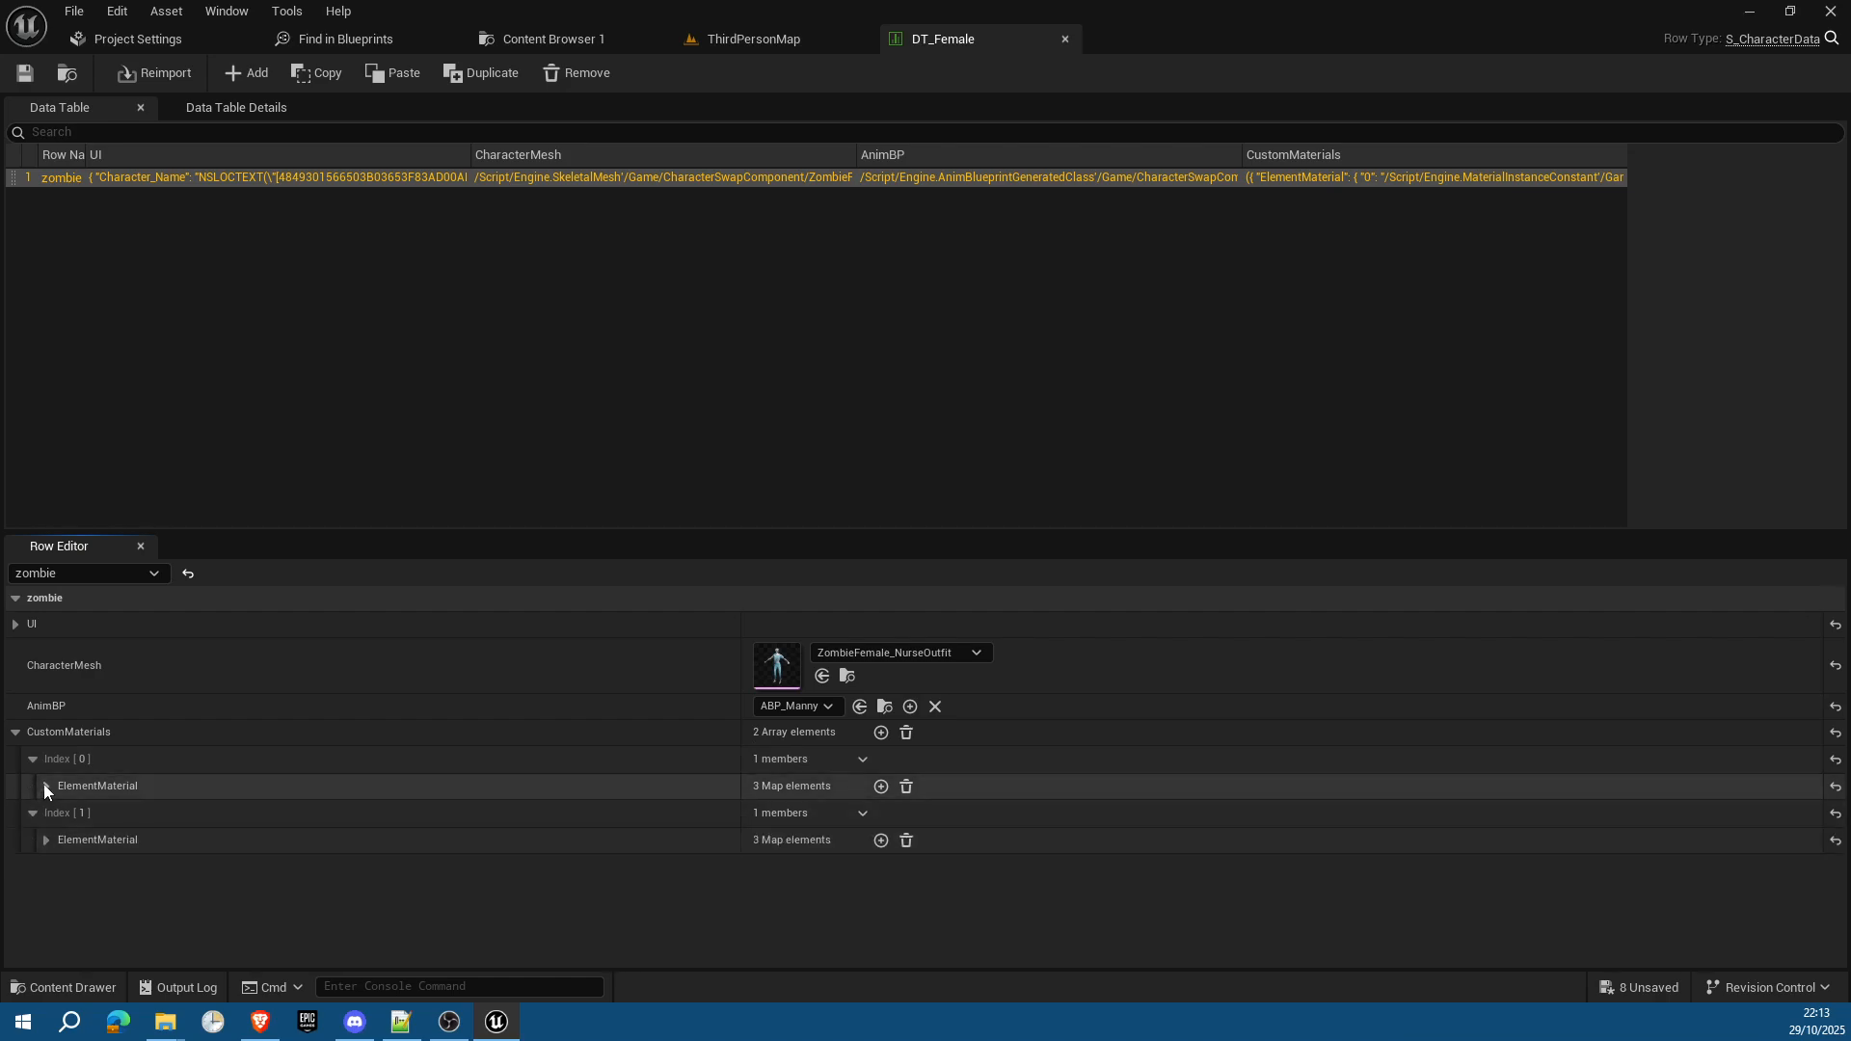
{"action": "left_click", "coordinate": [46, 786]}
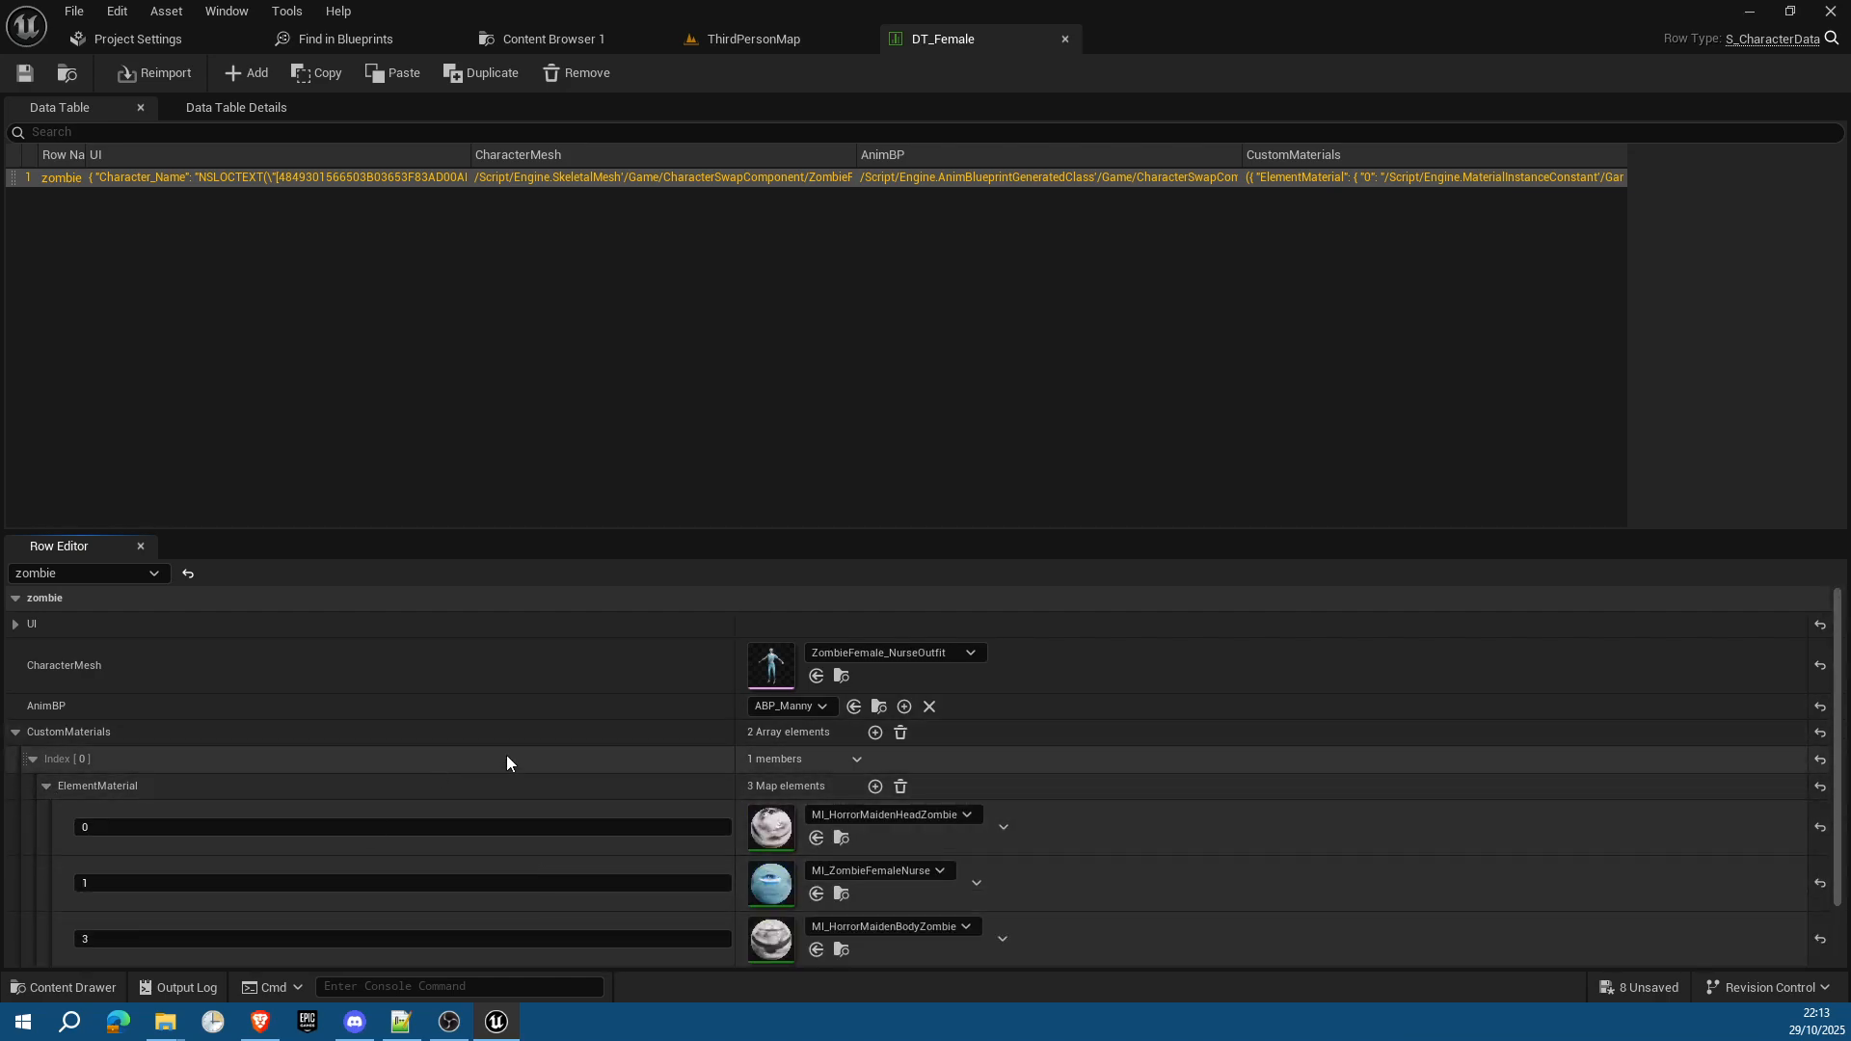
Step: Open the ZombieFemale_NurseOutfit skeletal mesh from the row's CharacterMesh, examine its material slots, and return to DT_Female
{"action": "left_click", "coordinate": [816, 675]}
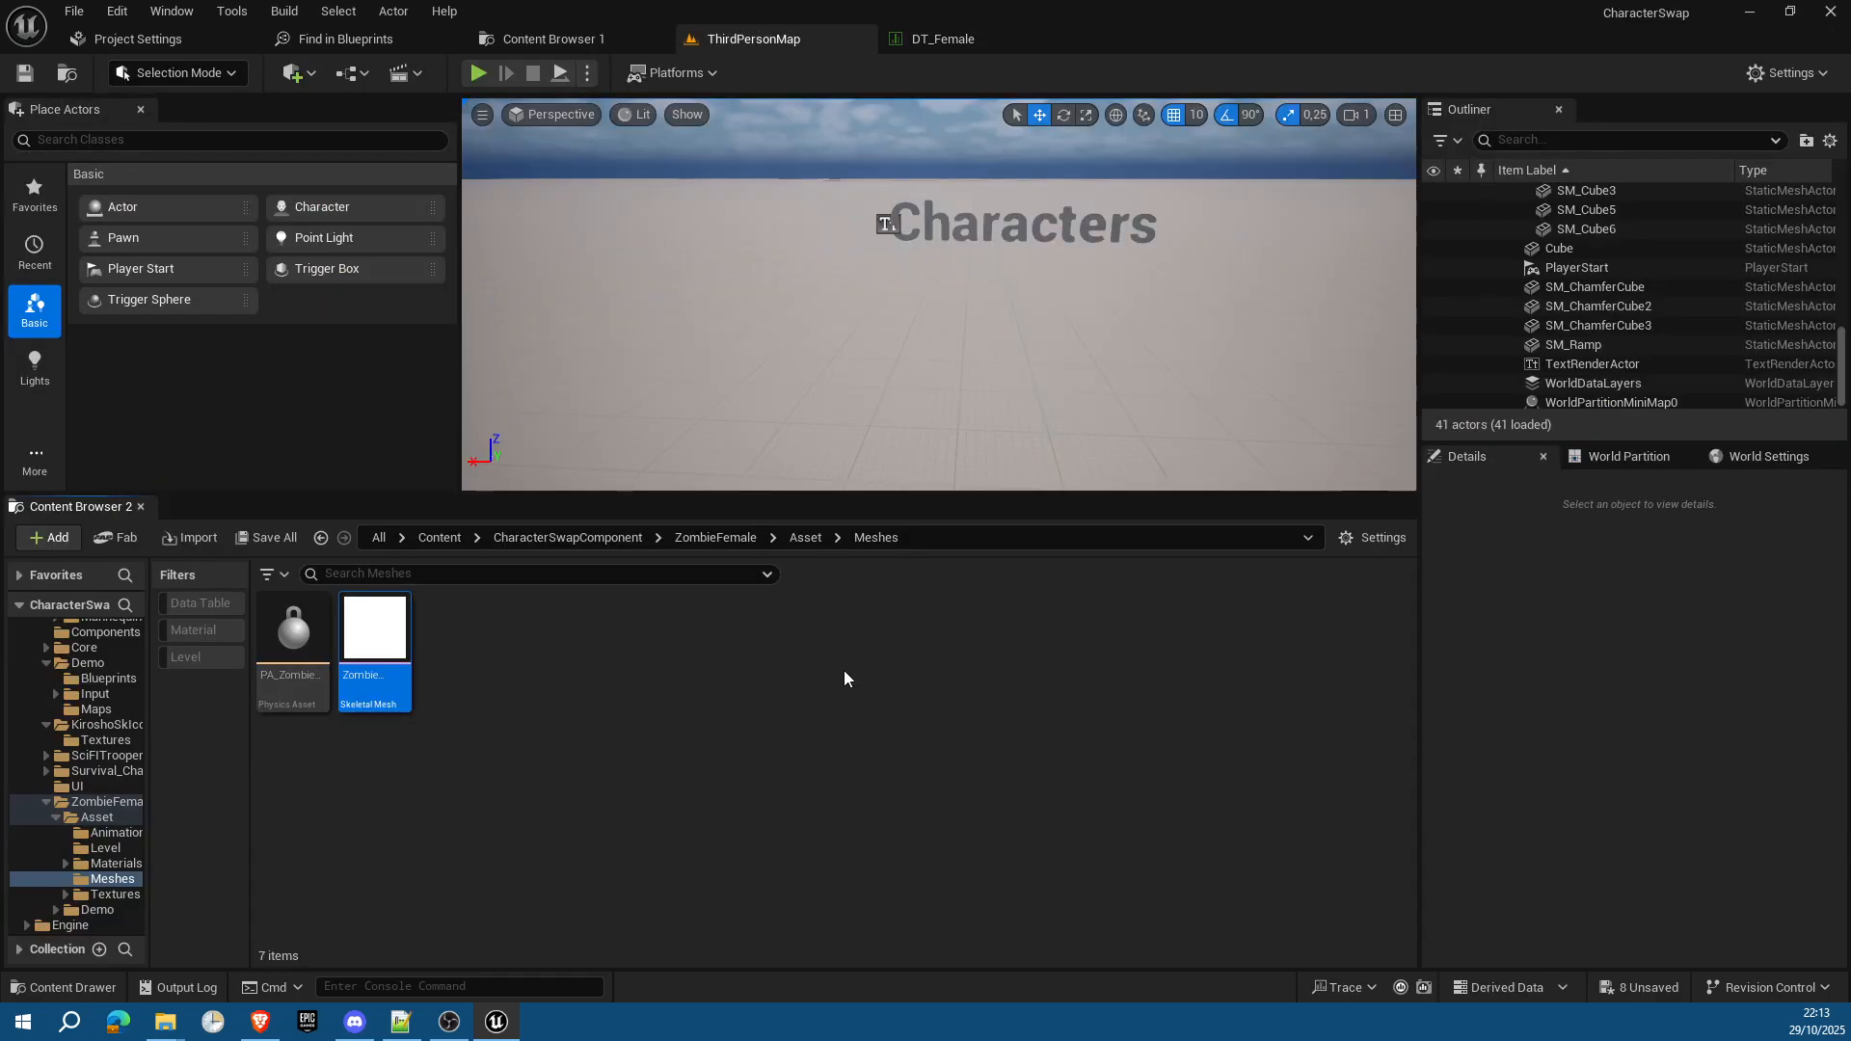
{"action": "double_click", "coordinate": [387, 654]}
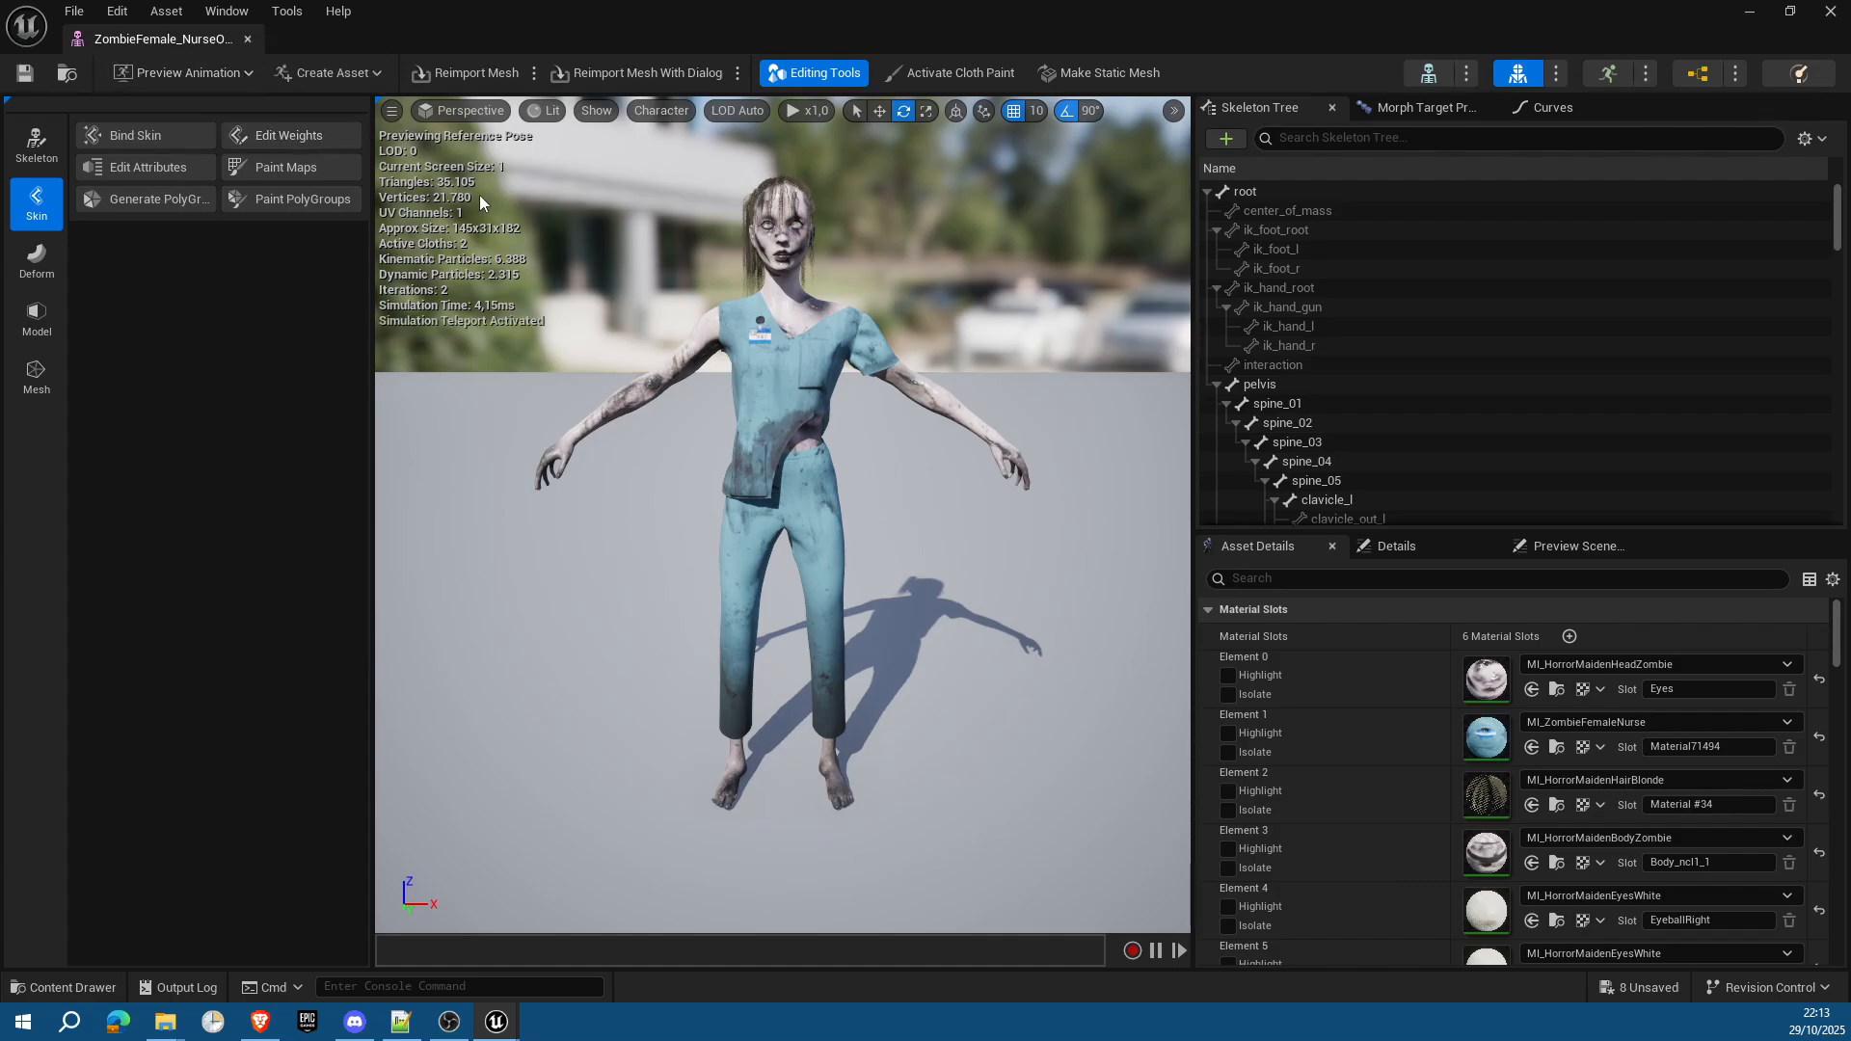
{"action": "left_click", "coordinate": [247, 41]}
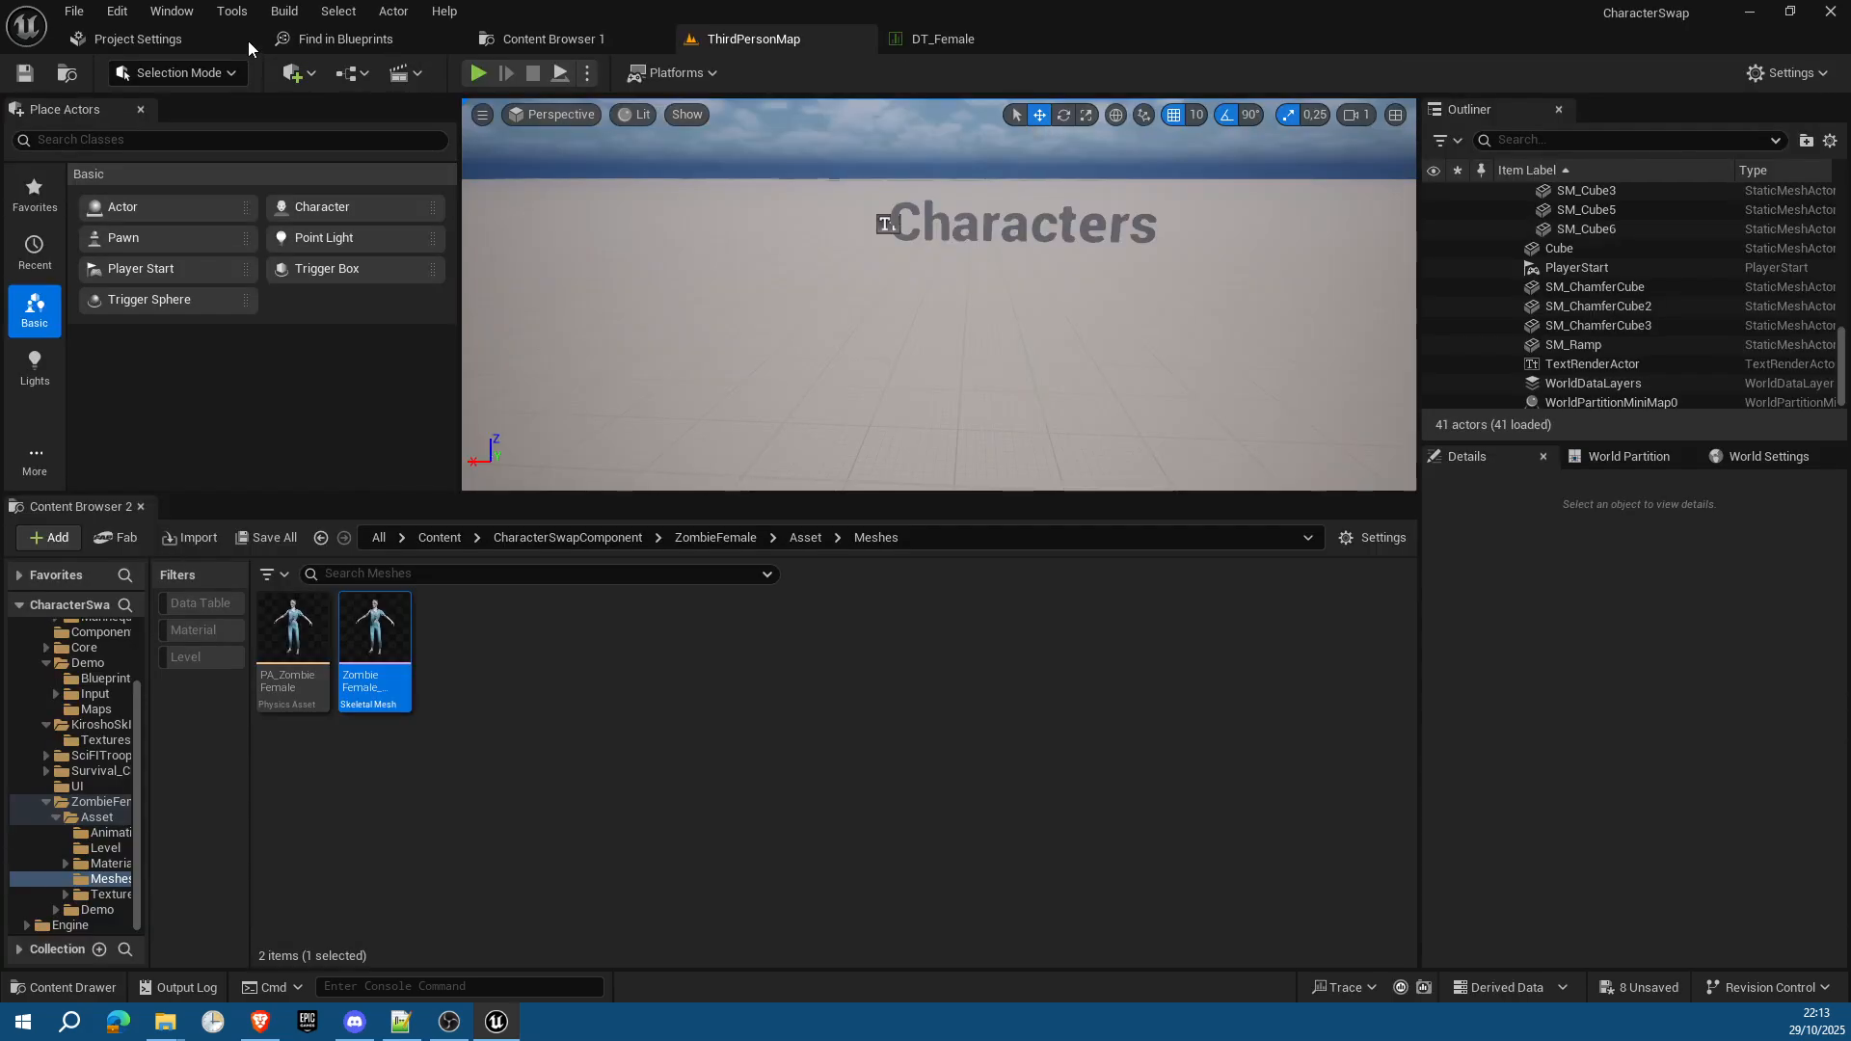
{"action": "left_click", "coordinate": [918, 36]}
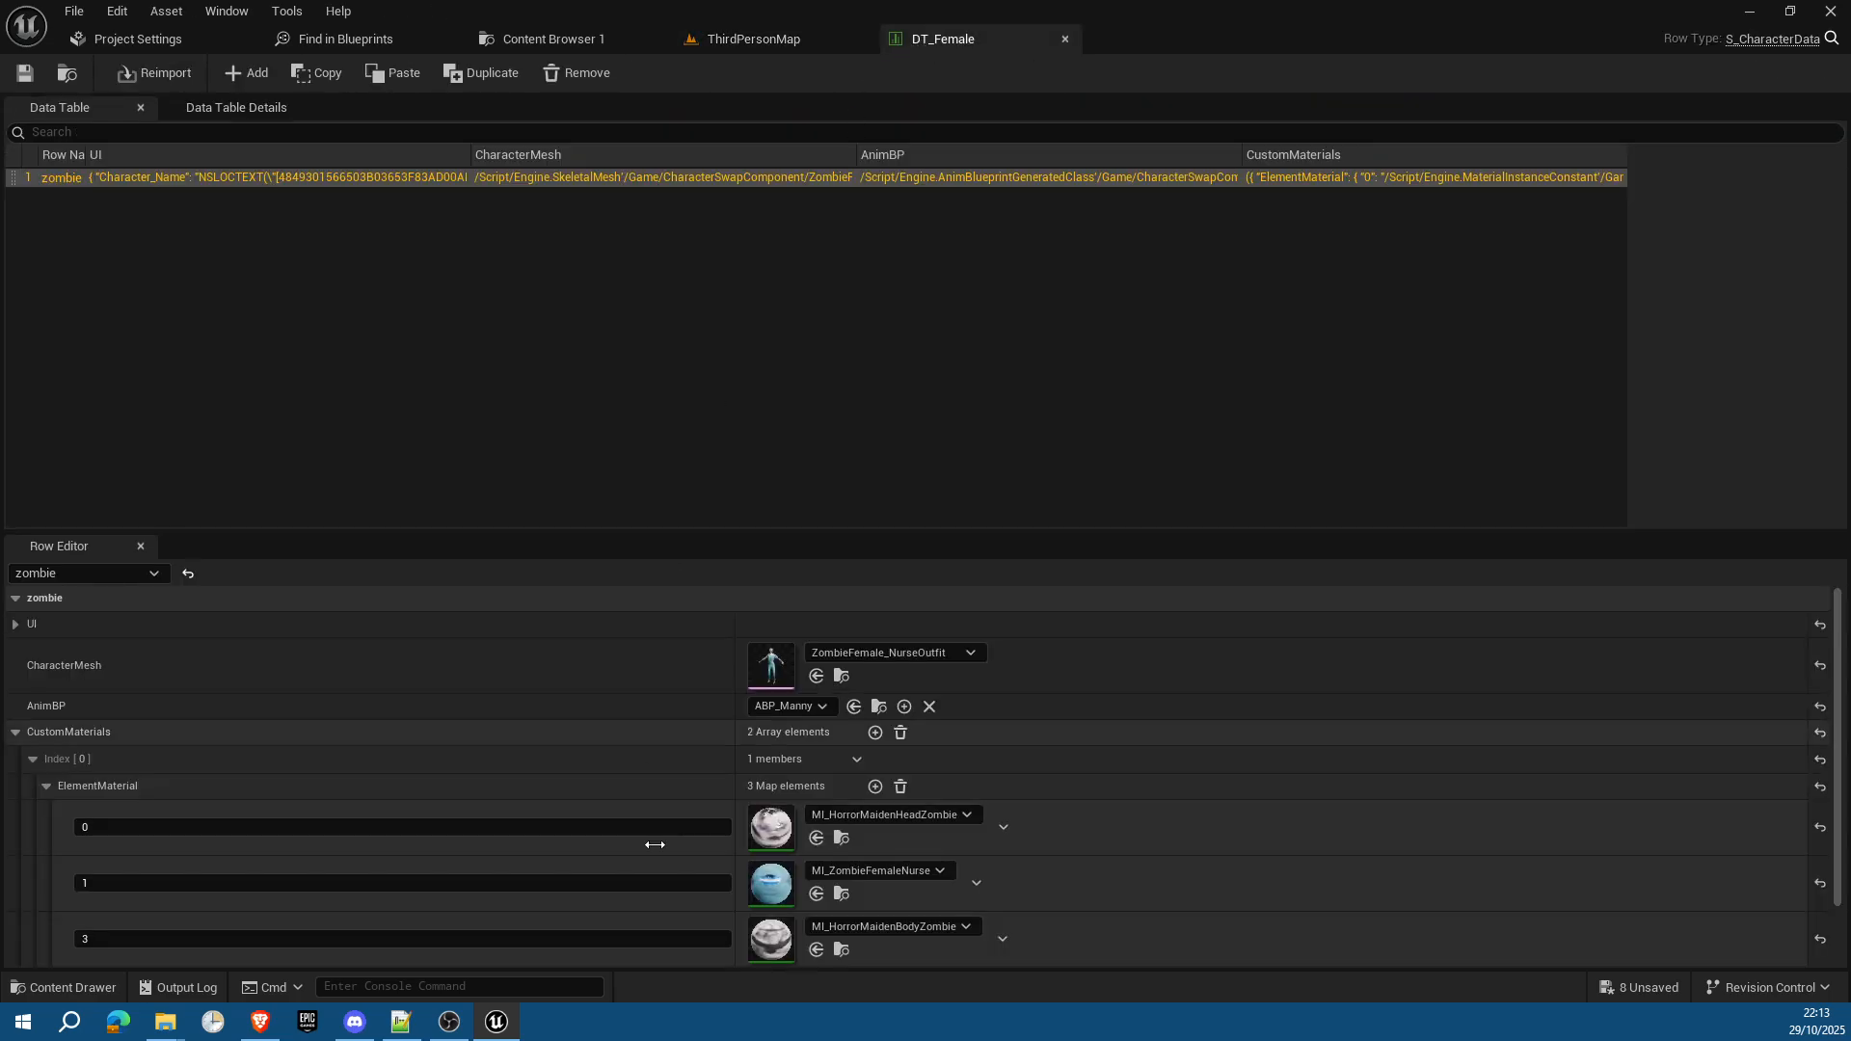
Step: Try to add another entry to the zombie row's ElementMaterial map under Index 0 while key 0 is in use
{"action": "scroll", "coordinate": [542, 784], "scroll_direction": "down", "scroll_amount": 1}
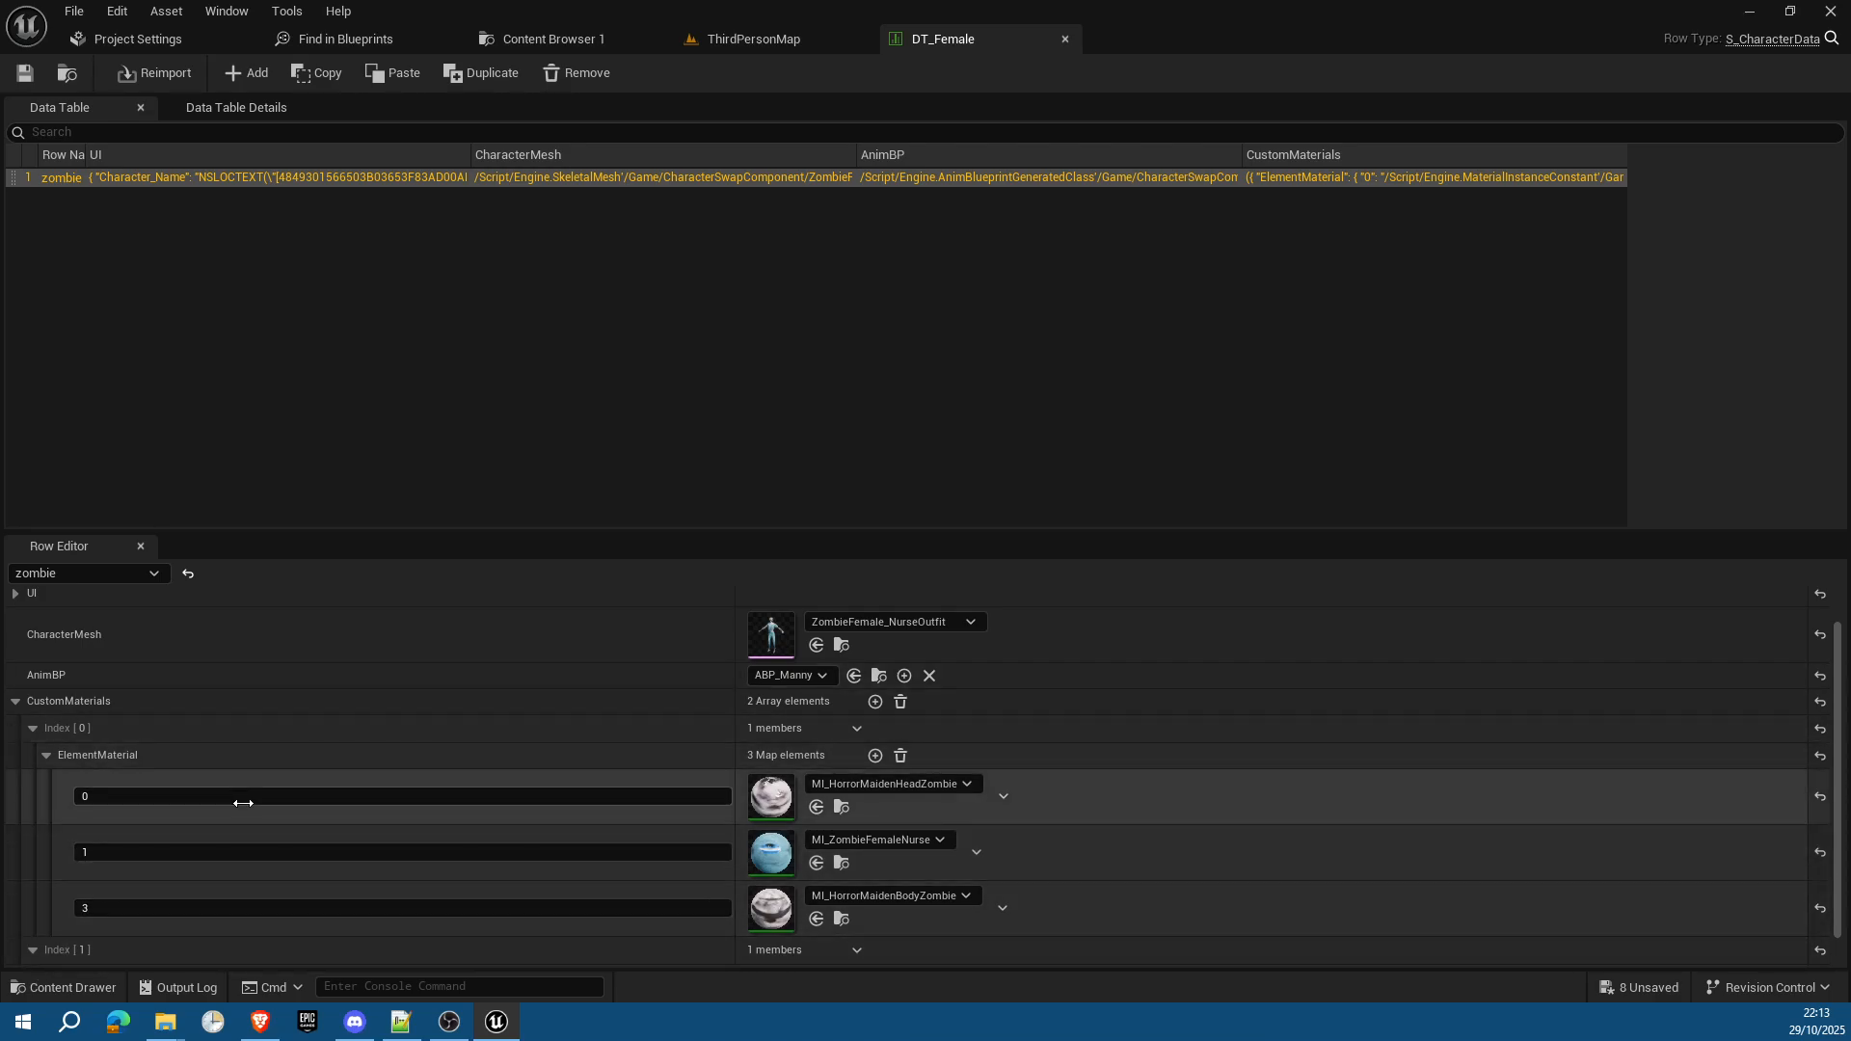
{"action": "scroll", "coordinate": [397, 732], "scroll_direction": "down", "scroll_amount": 1}
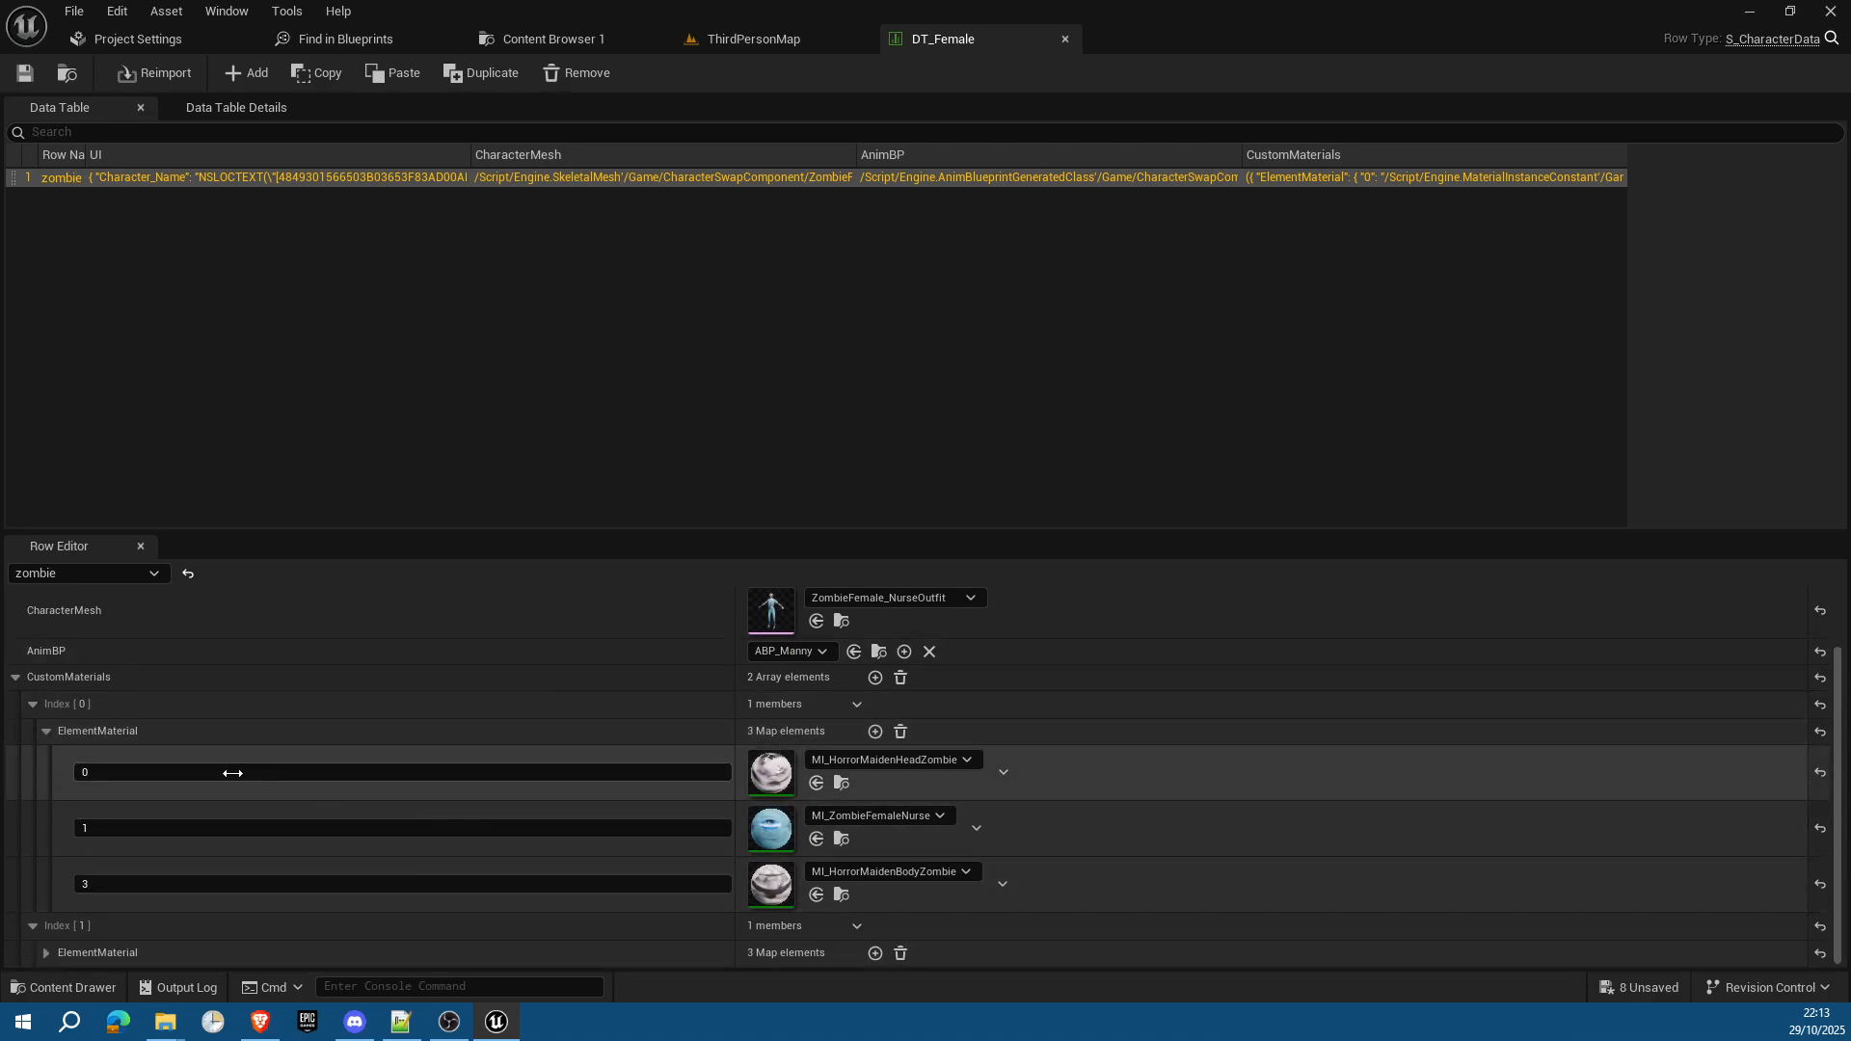
{"action": "left_click", "coordinate": [121, 774]}
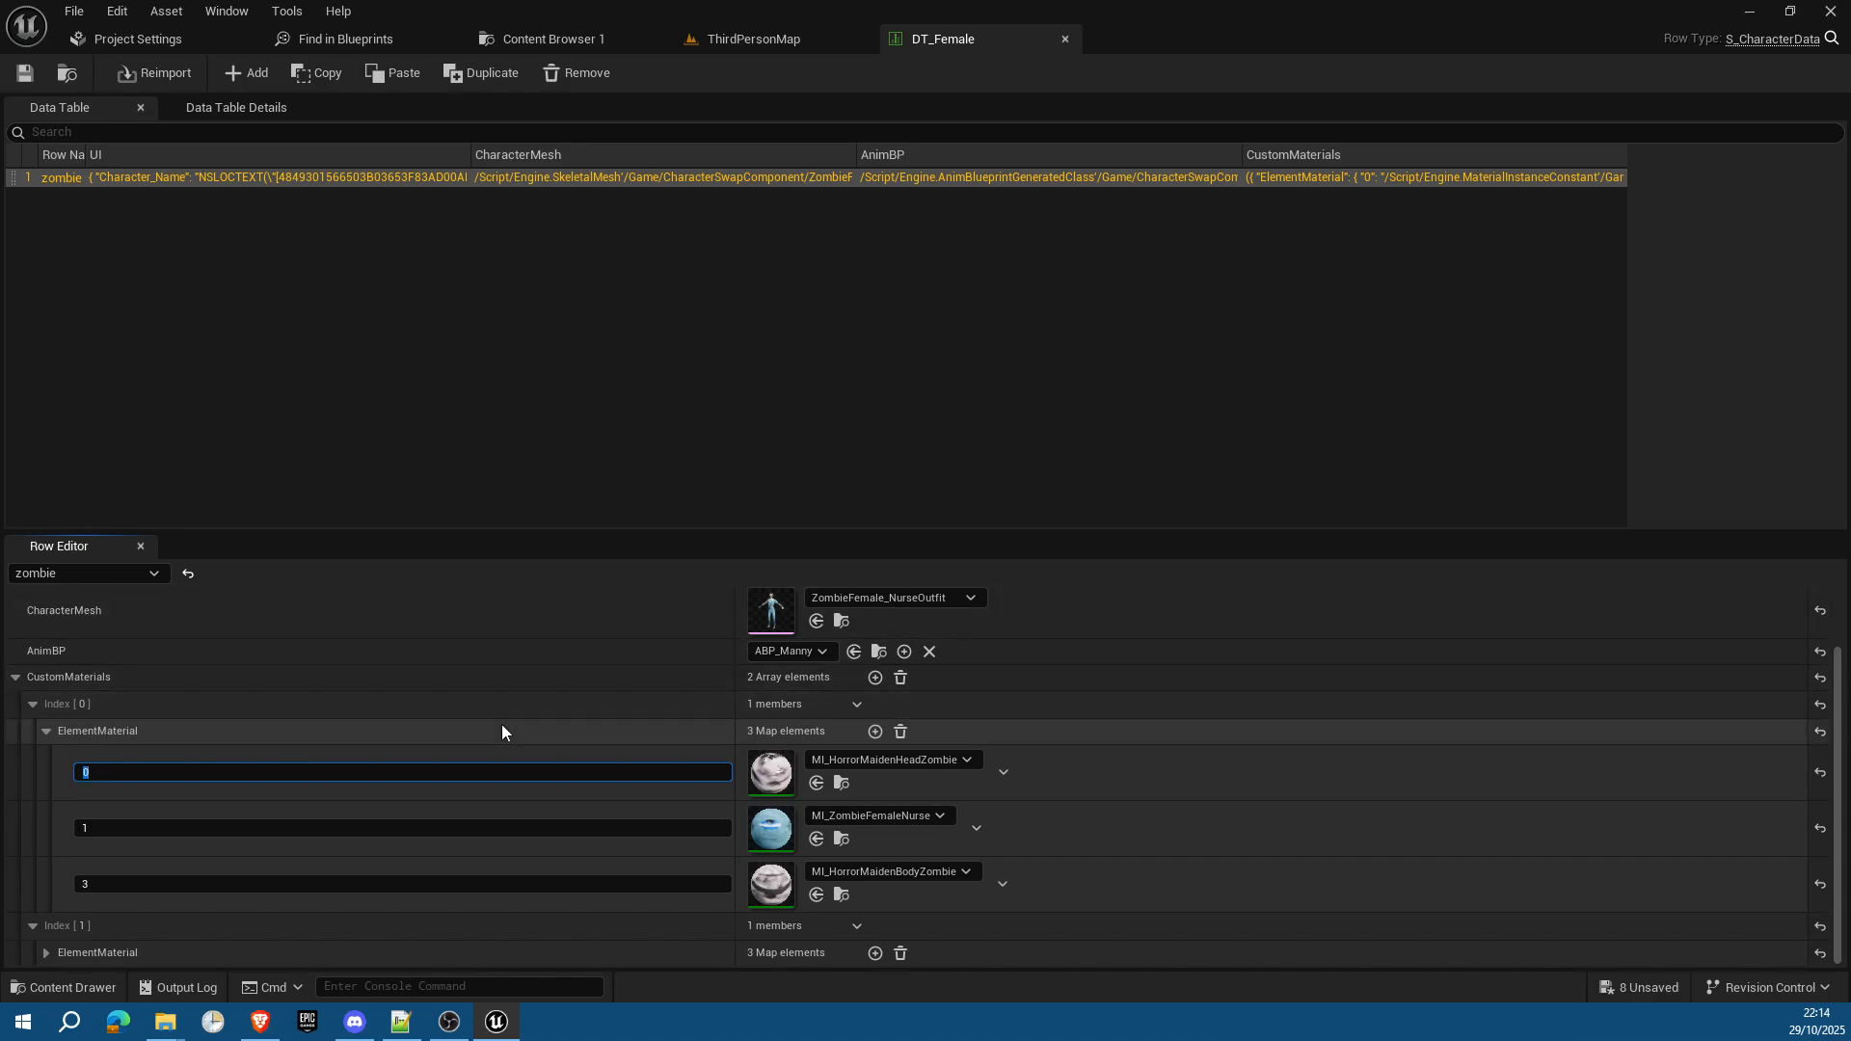
{"action": "left_click", "coordinate": [875, 733]}
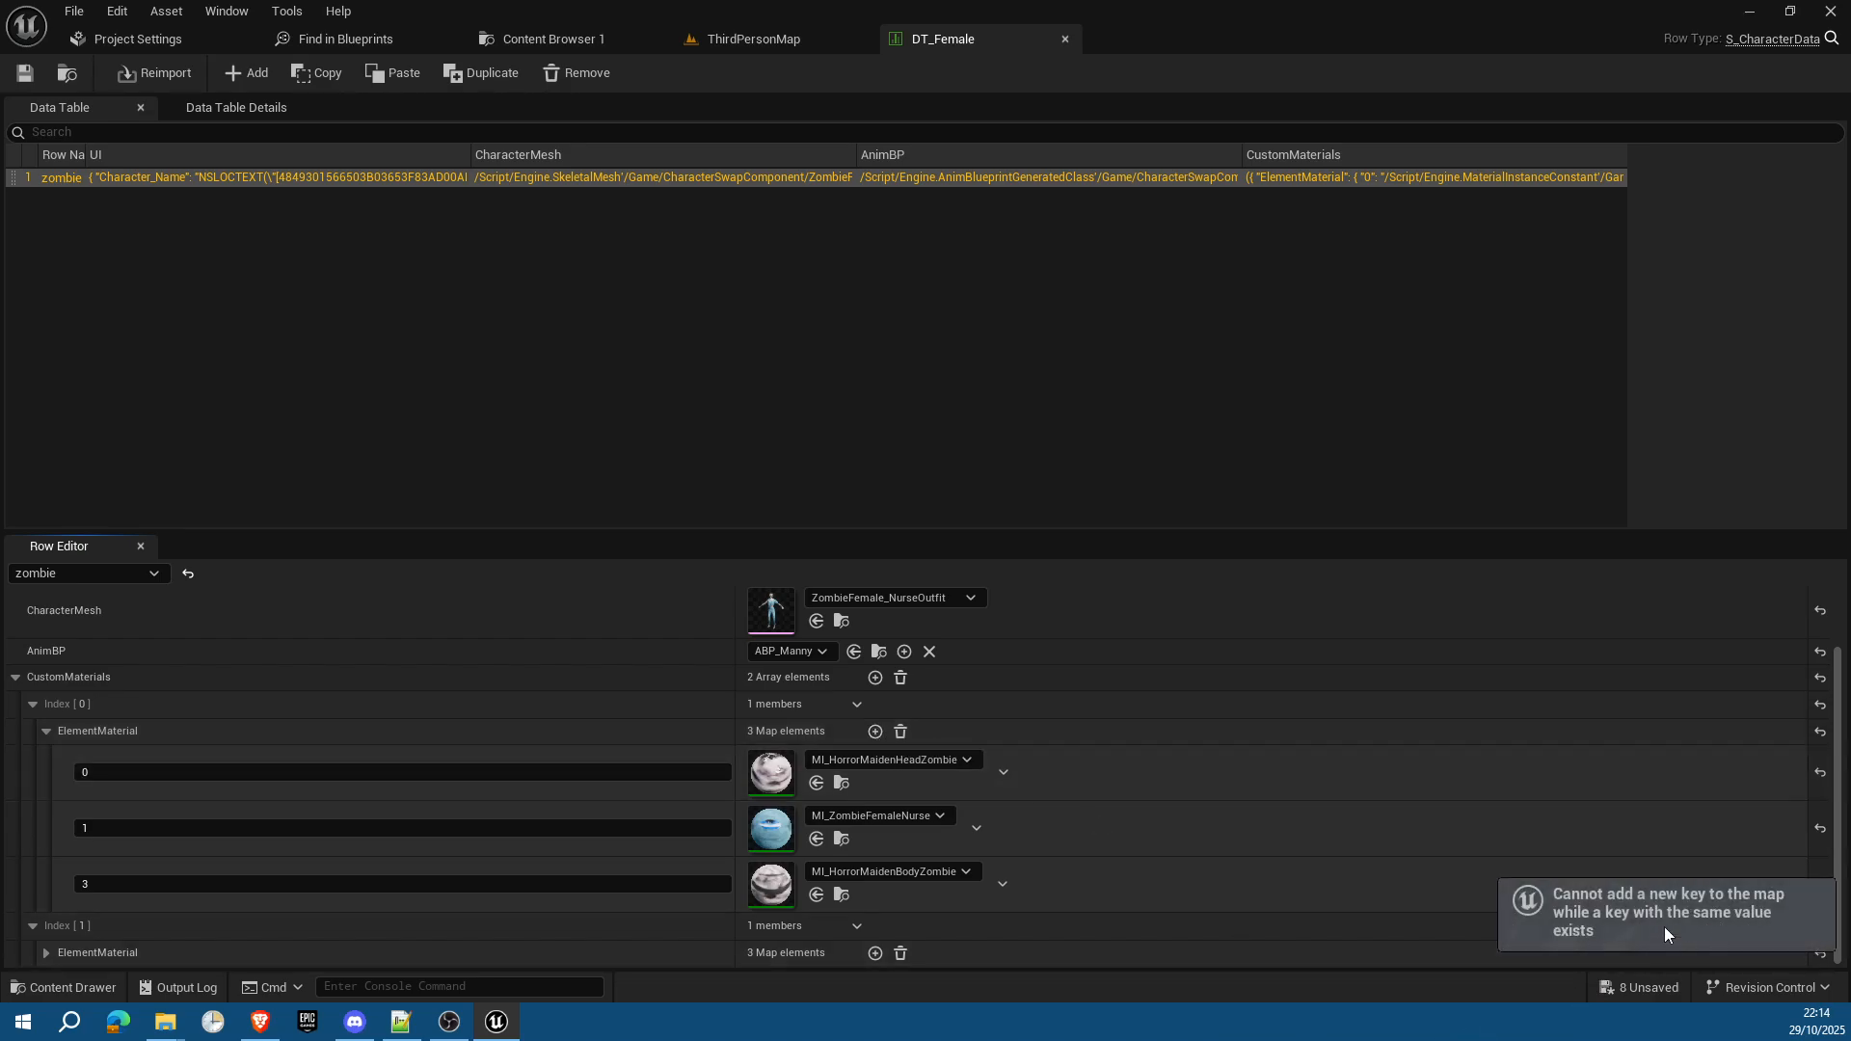
Step: Set the MI_HorrorMaidenHeadZombie entry's key to -1 and add a new entry to the same ElementMaterial map
{"action": "left_click", "coordinate": [112, 772]}
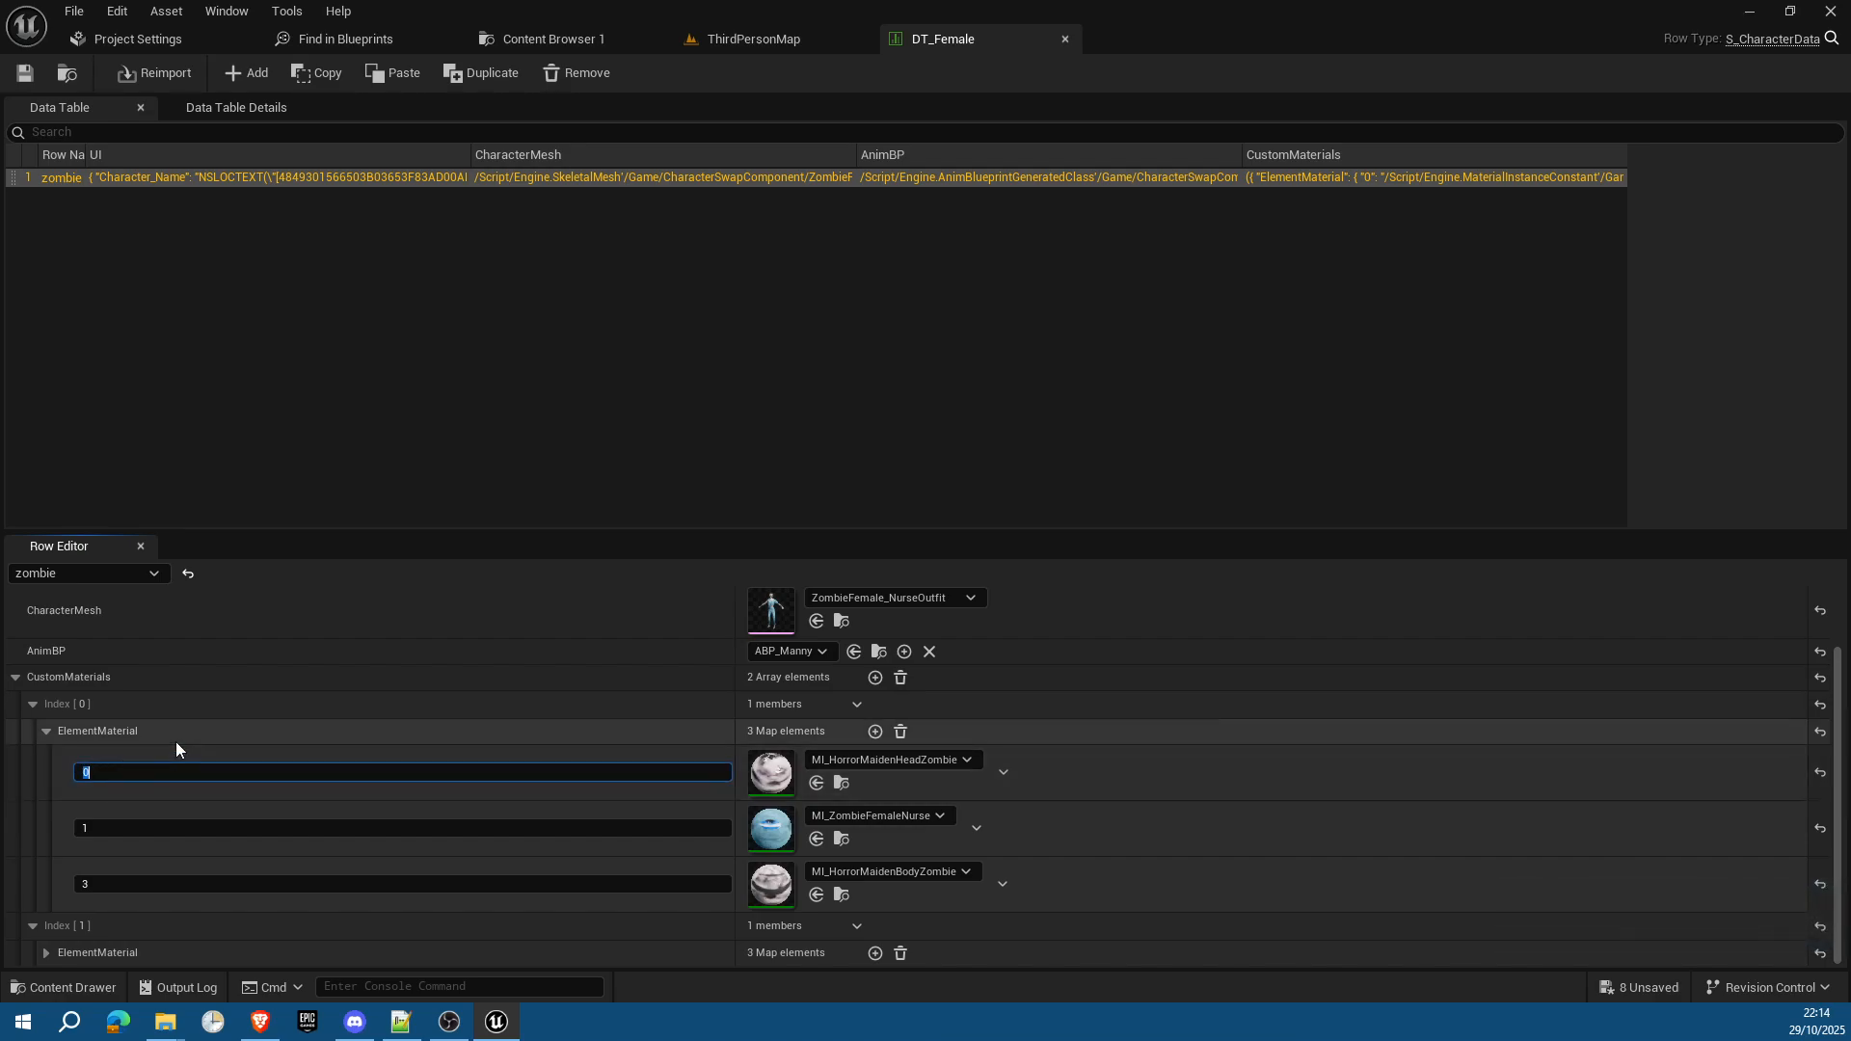
{"action": "type", "text": "-1"}
{"action": "left_click", "coordinate": [874, 732]}
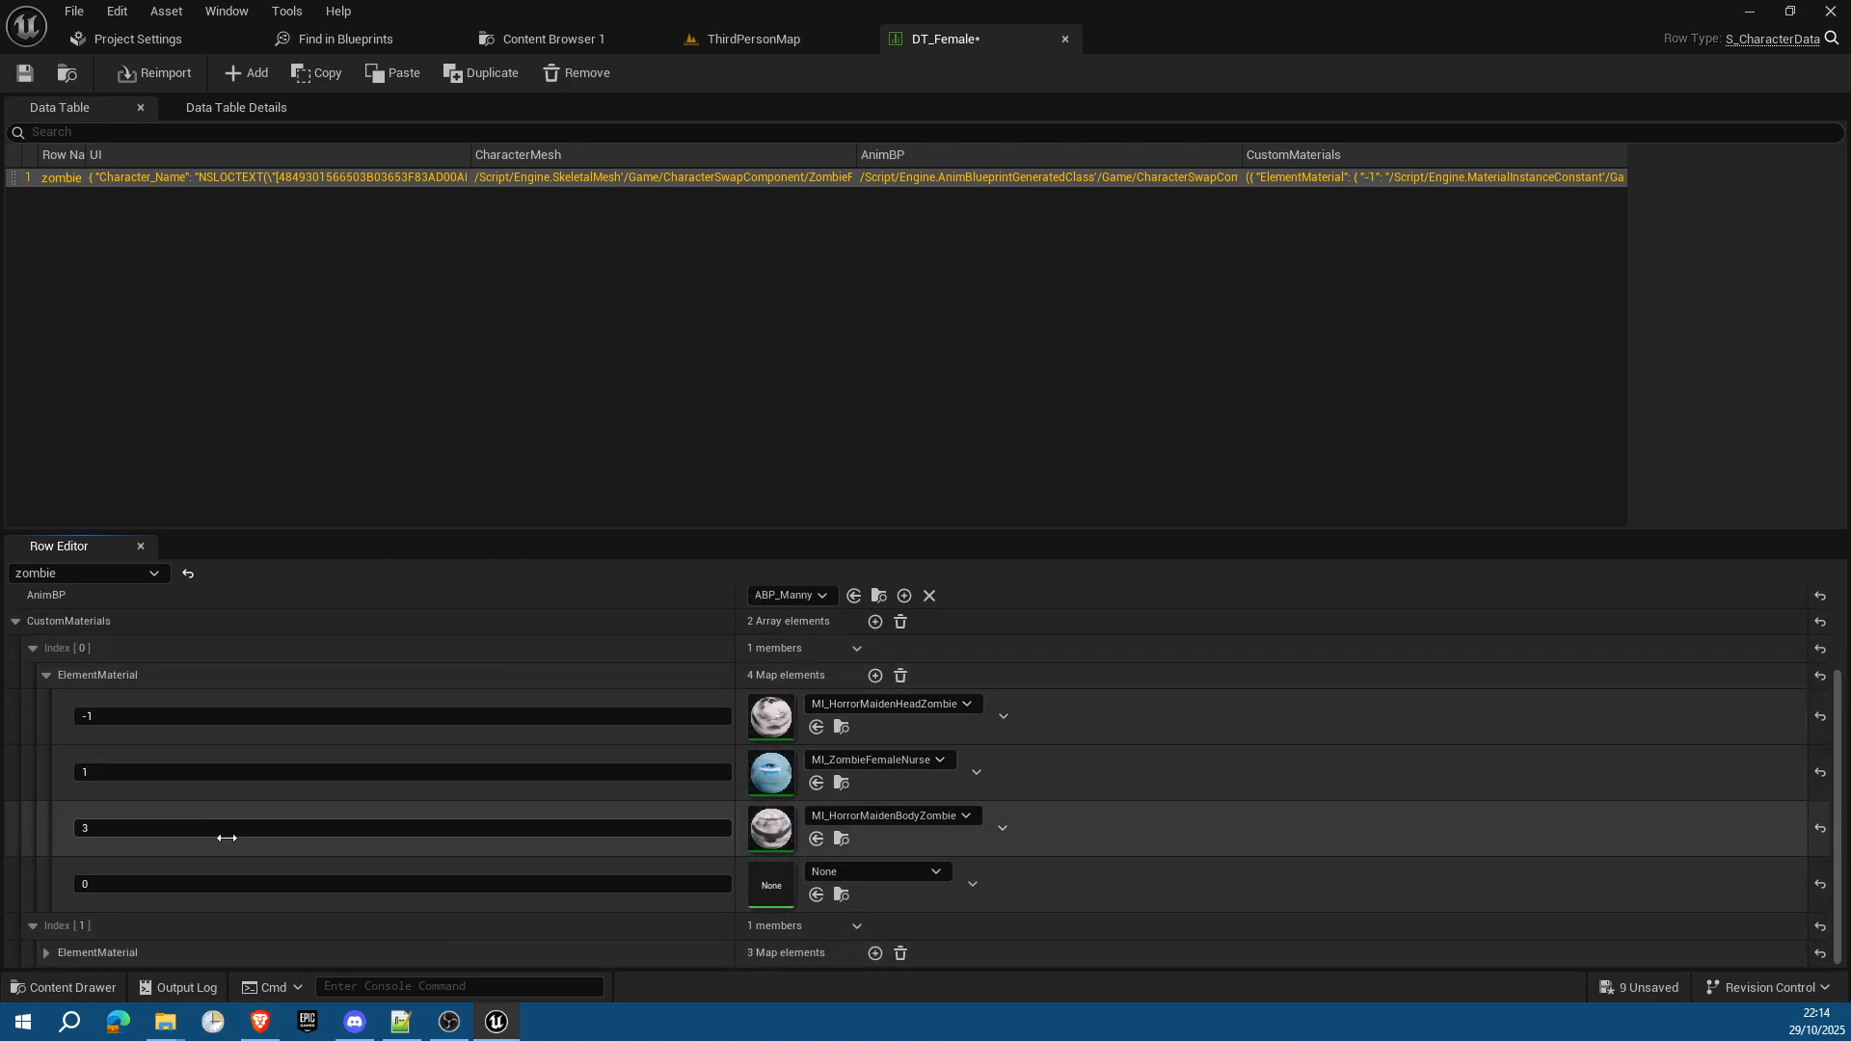
Step: Delete the empty ElementMaterial entry with key 0 and set the MI_HorrorMaidenHeadZombie entry's key back to 0
{"action": "left_click", "coordinate": [939, 872]}
{"action": "left_click", "coordinate": [972, 884]}
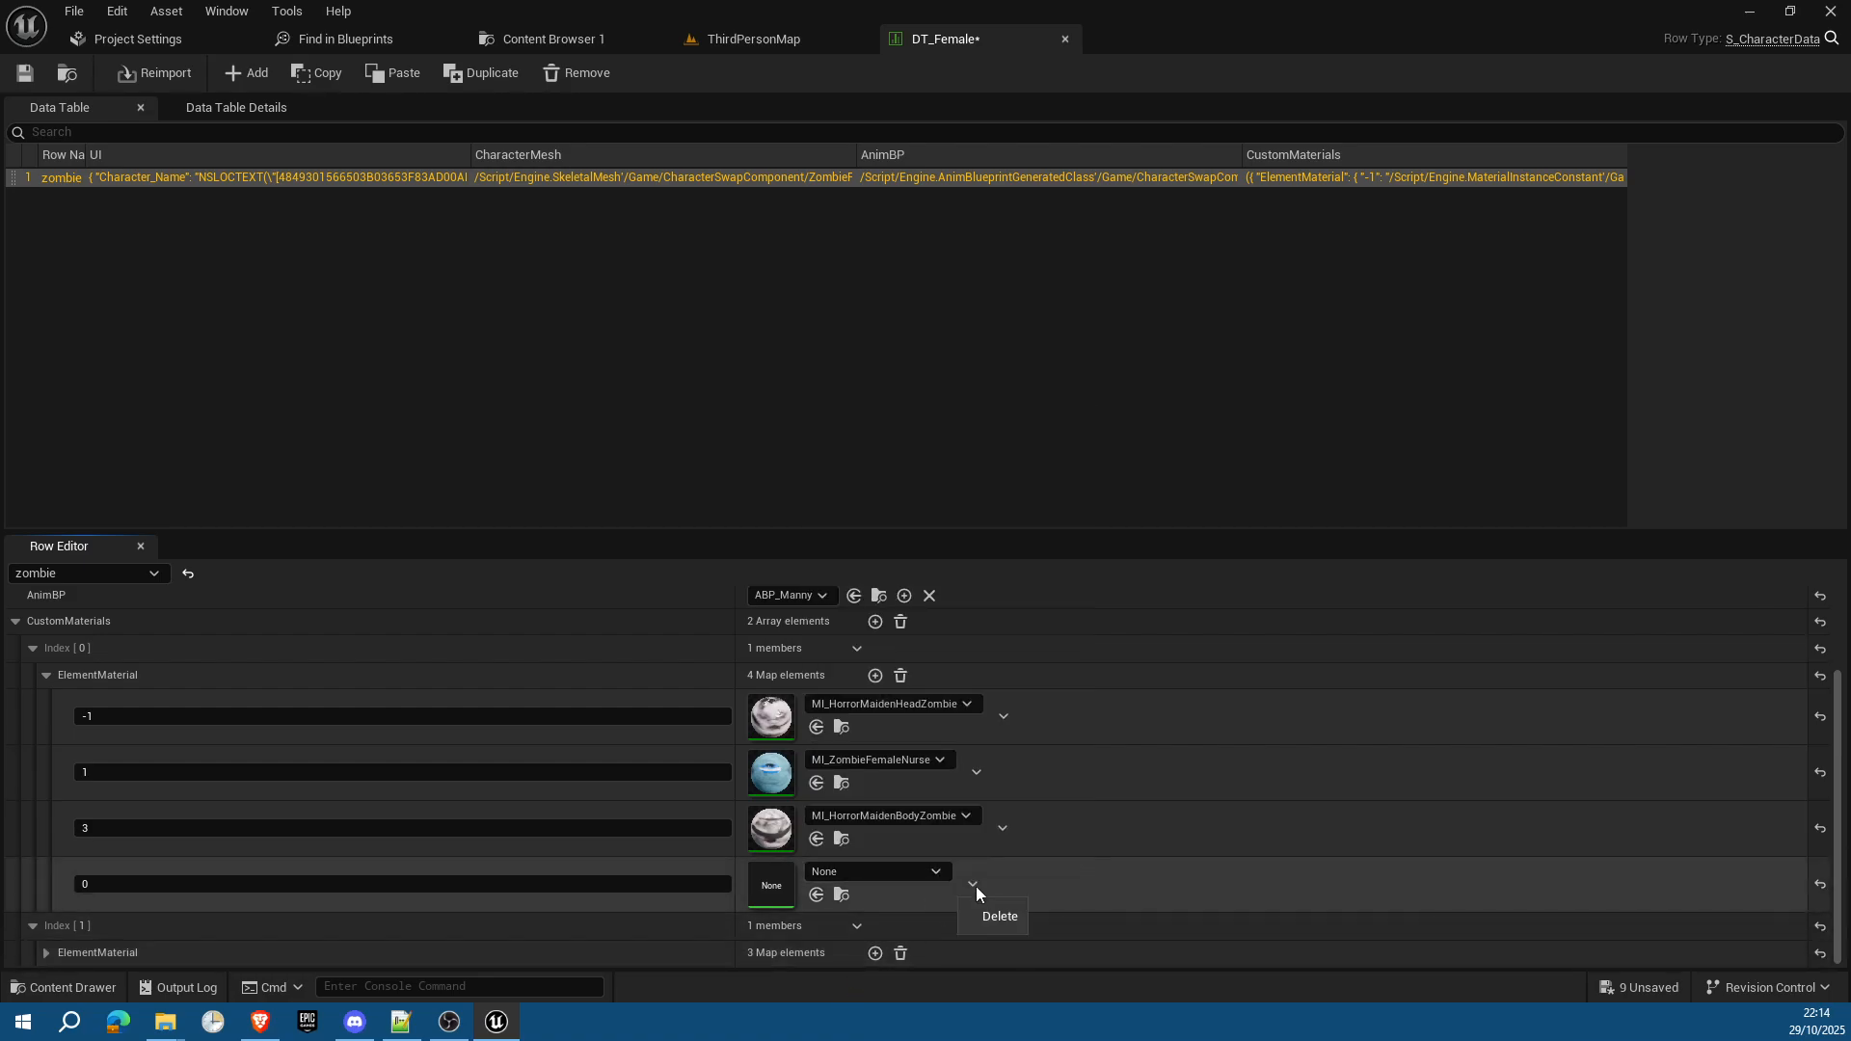
{"action": "left_click", "coordinate": [1010, 923]}
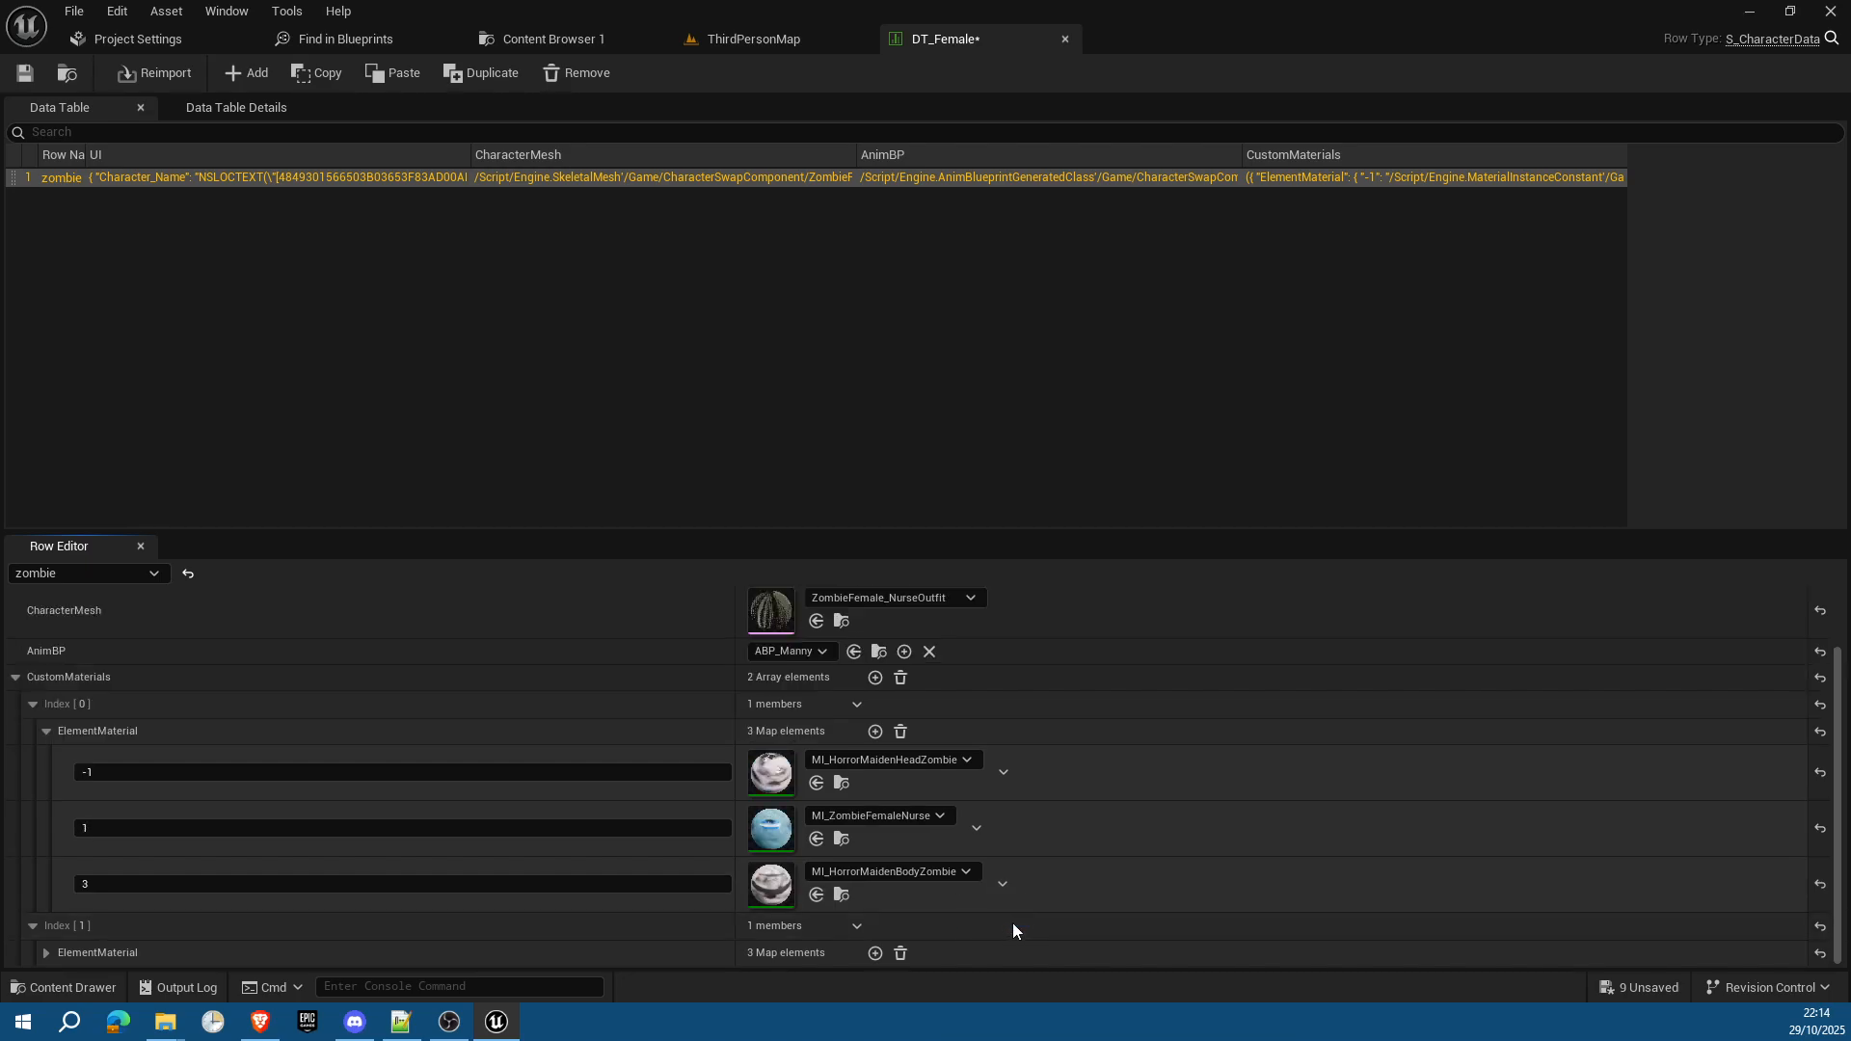
{"action": "left_click", "coordinate": [190, 773]}
{"action": "type", "text": "0"}
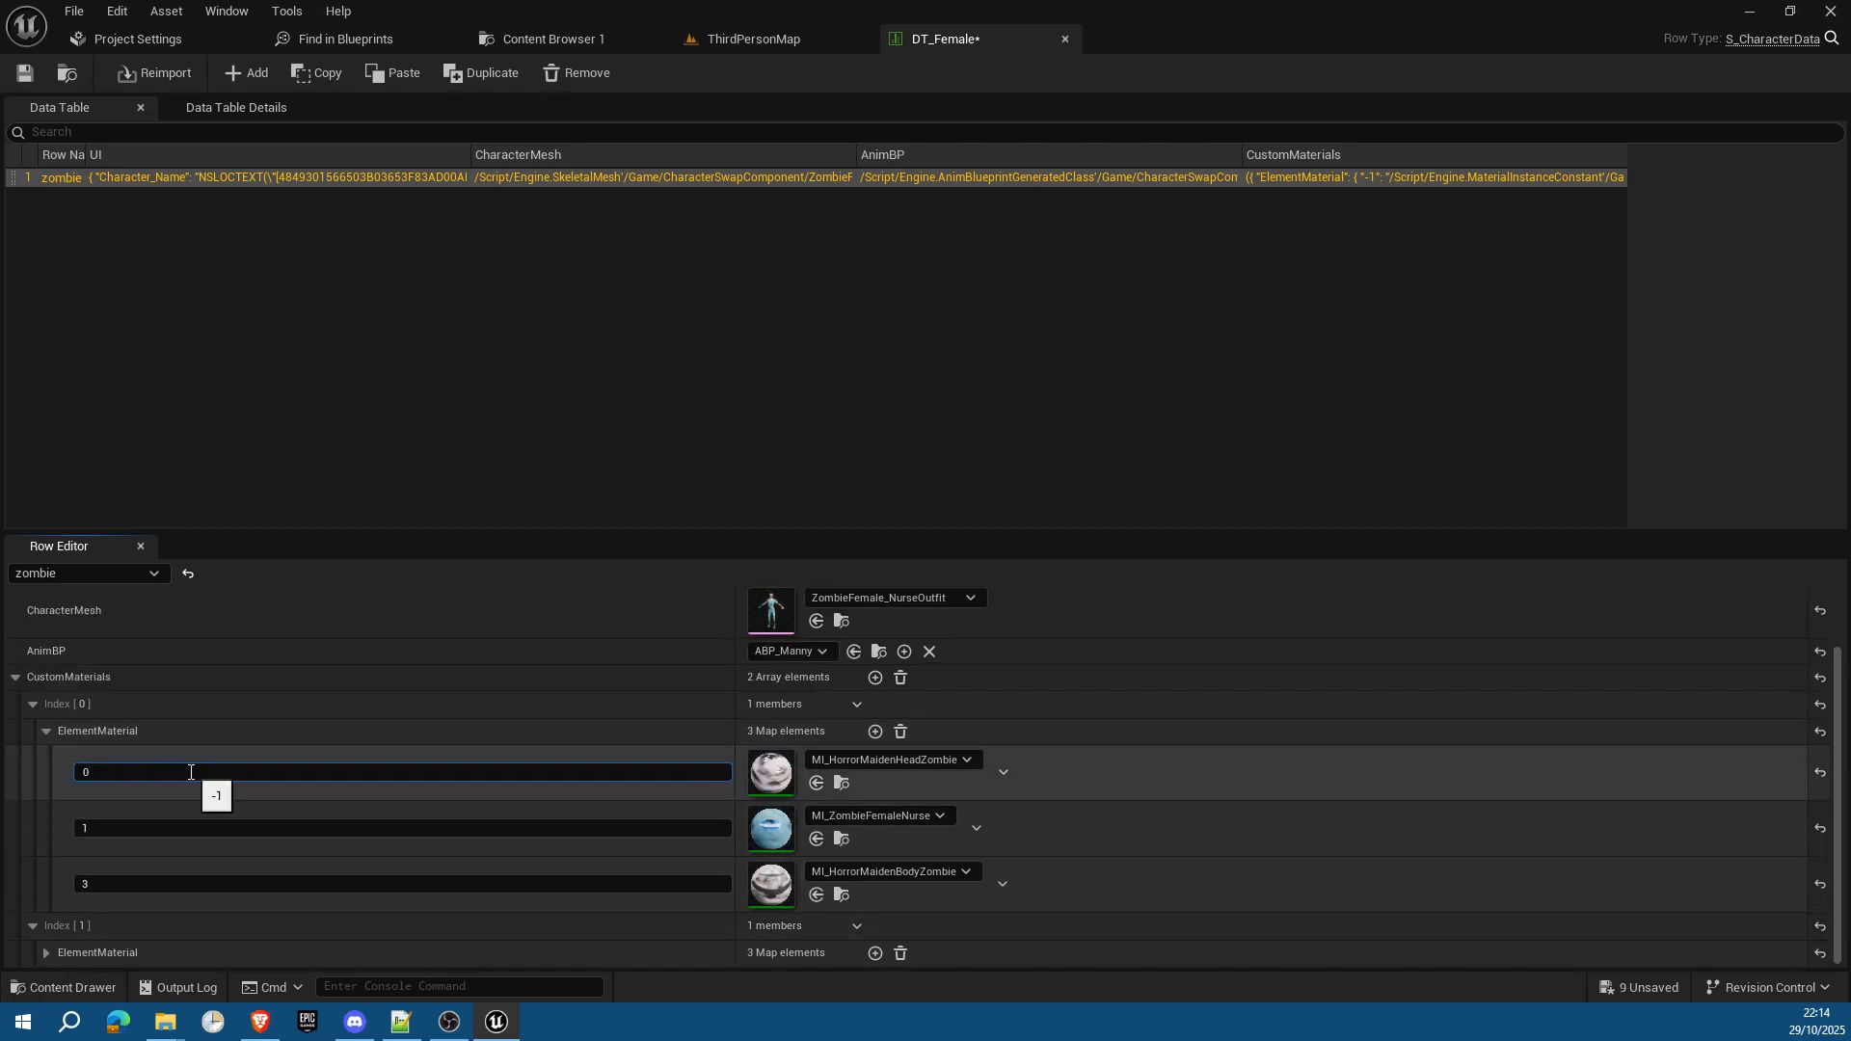
{"action": "key", "text": "Return"}
Step: Collapse the zombie row's CustomMaterials and examine the Character_Name and Character_Avatar fields in its UI group
{"action": "left_click", "coordinate": [14, 677]}
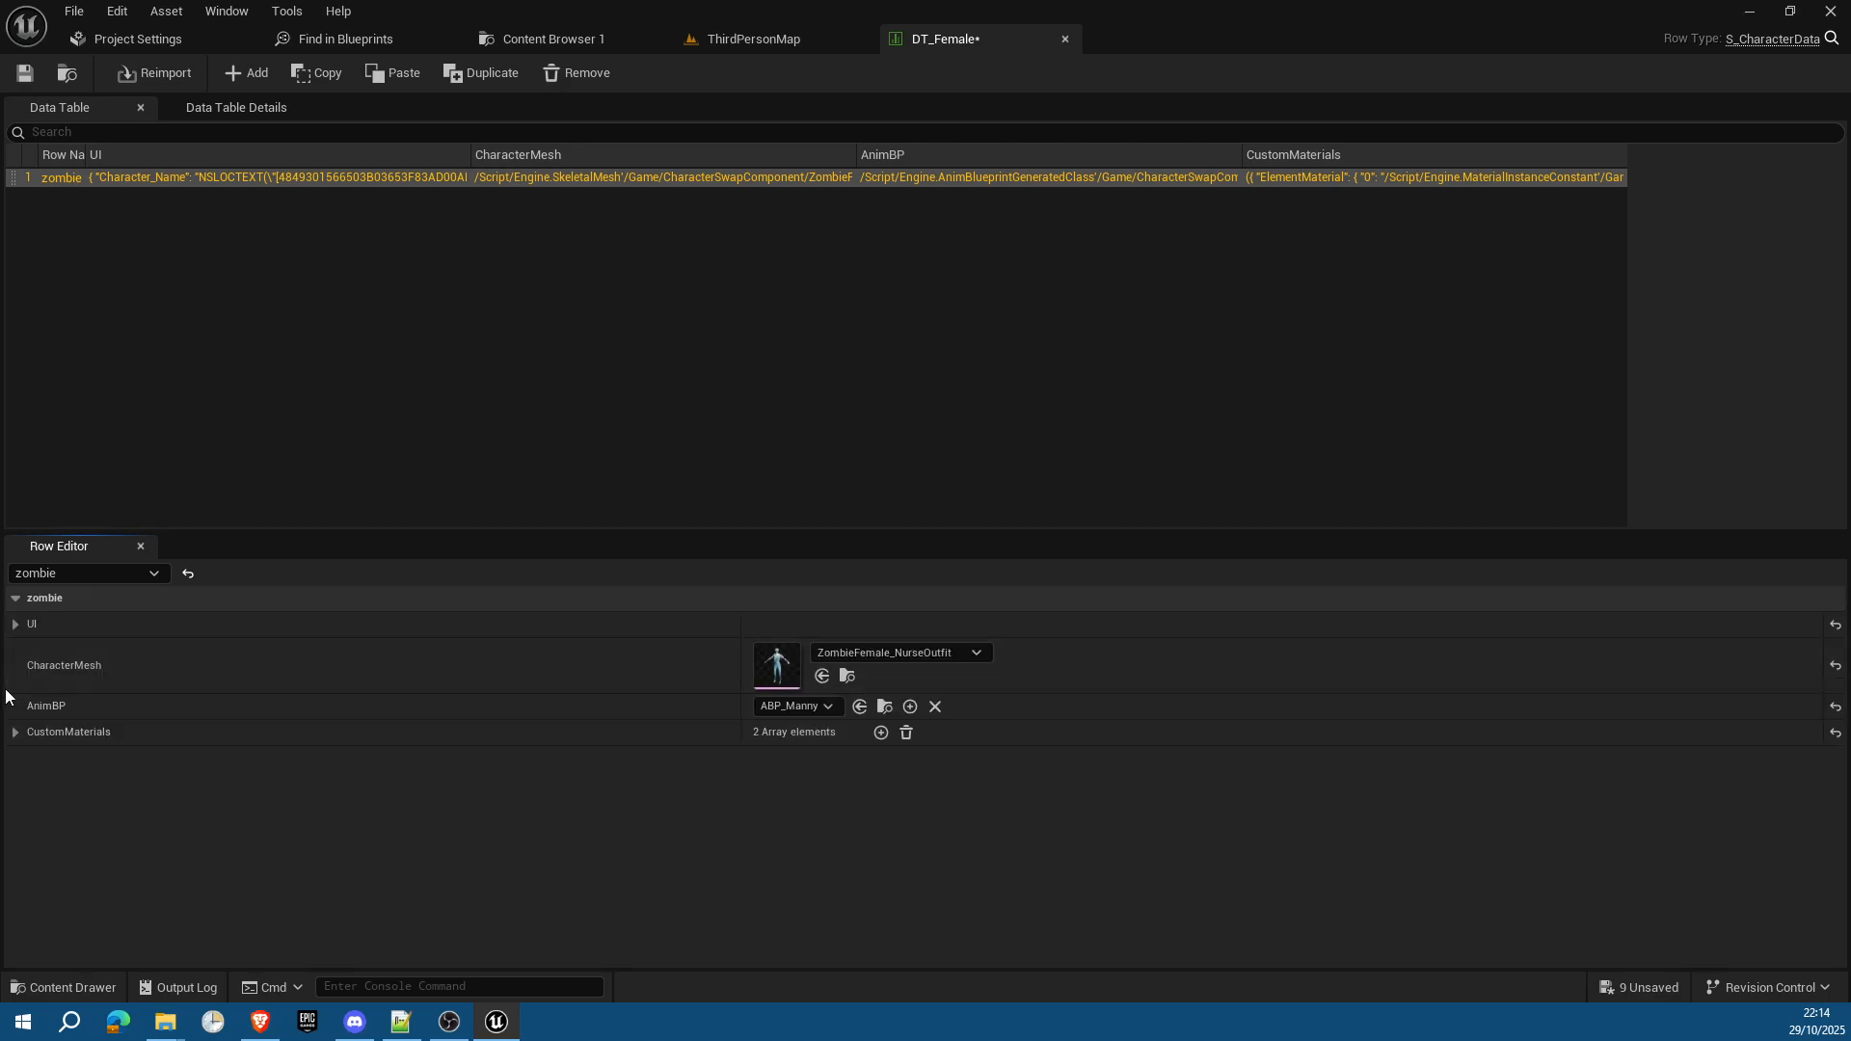
{"action": "left_click", "coordinate": [15, 626]}
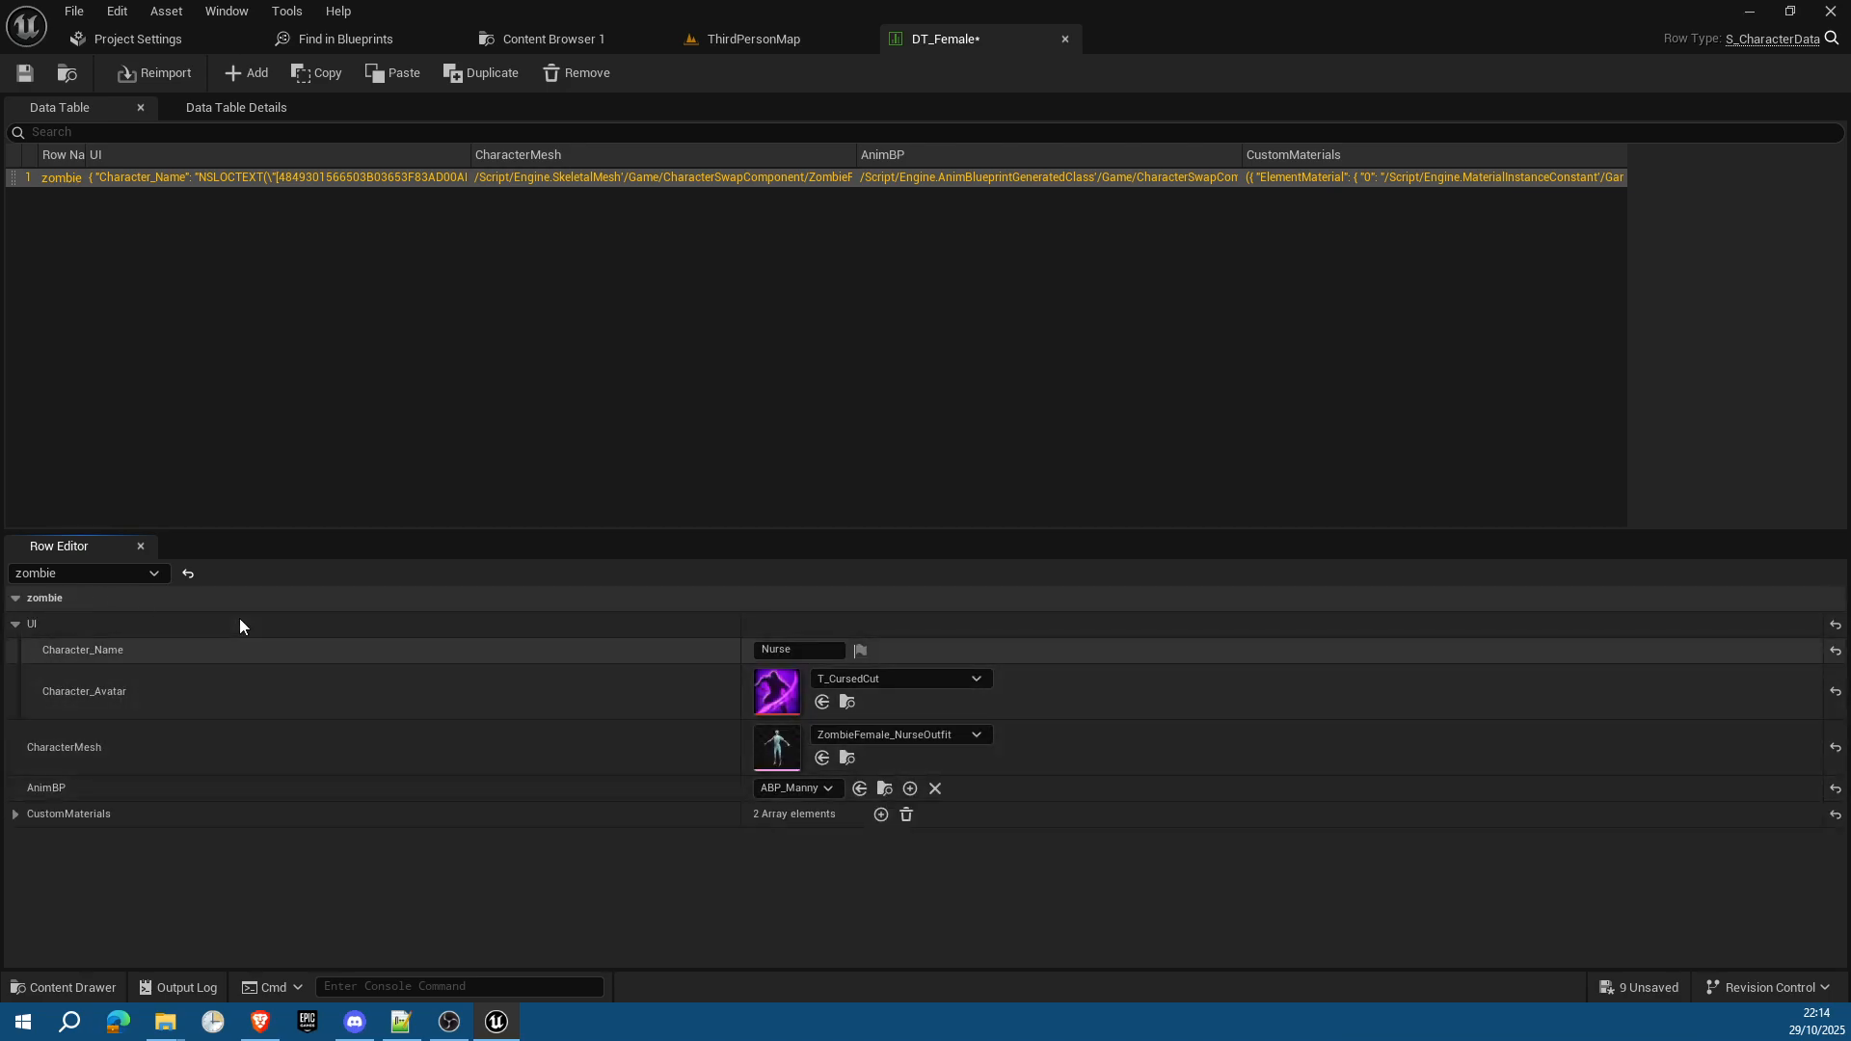
{"action": "left_click", "coordinate": [15, 626]}
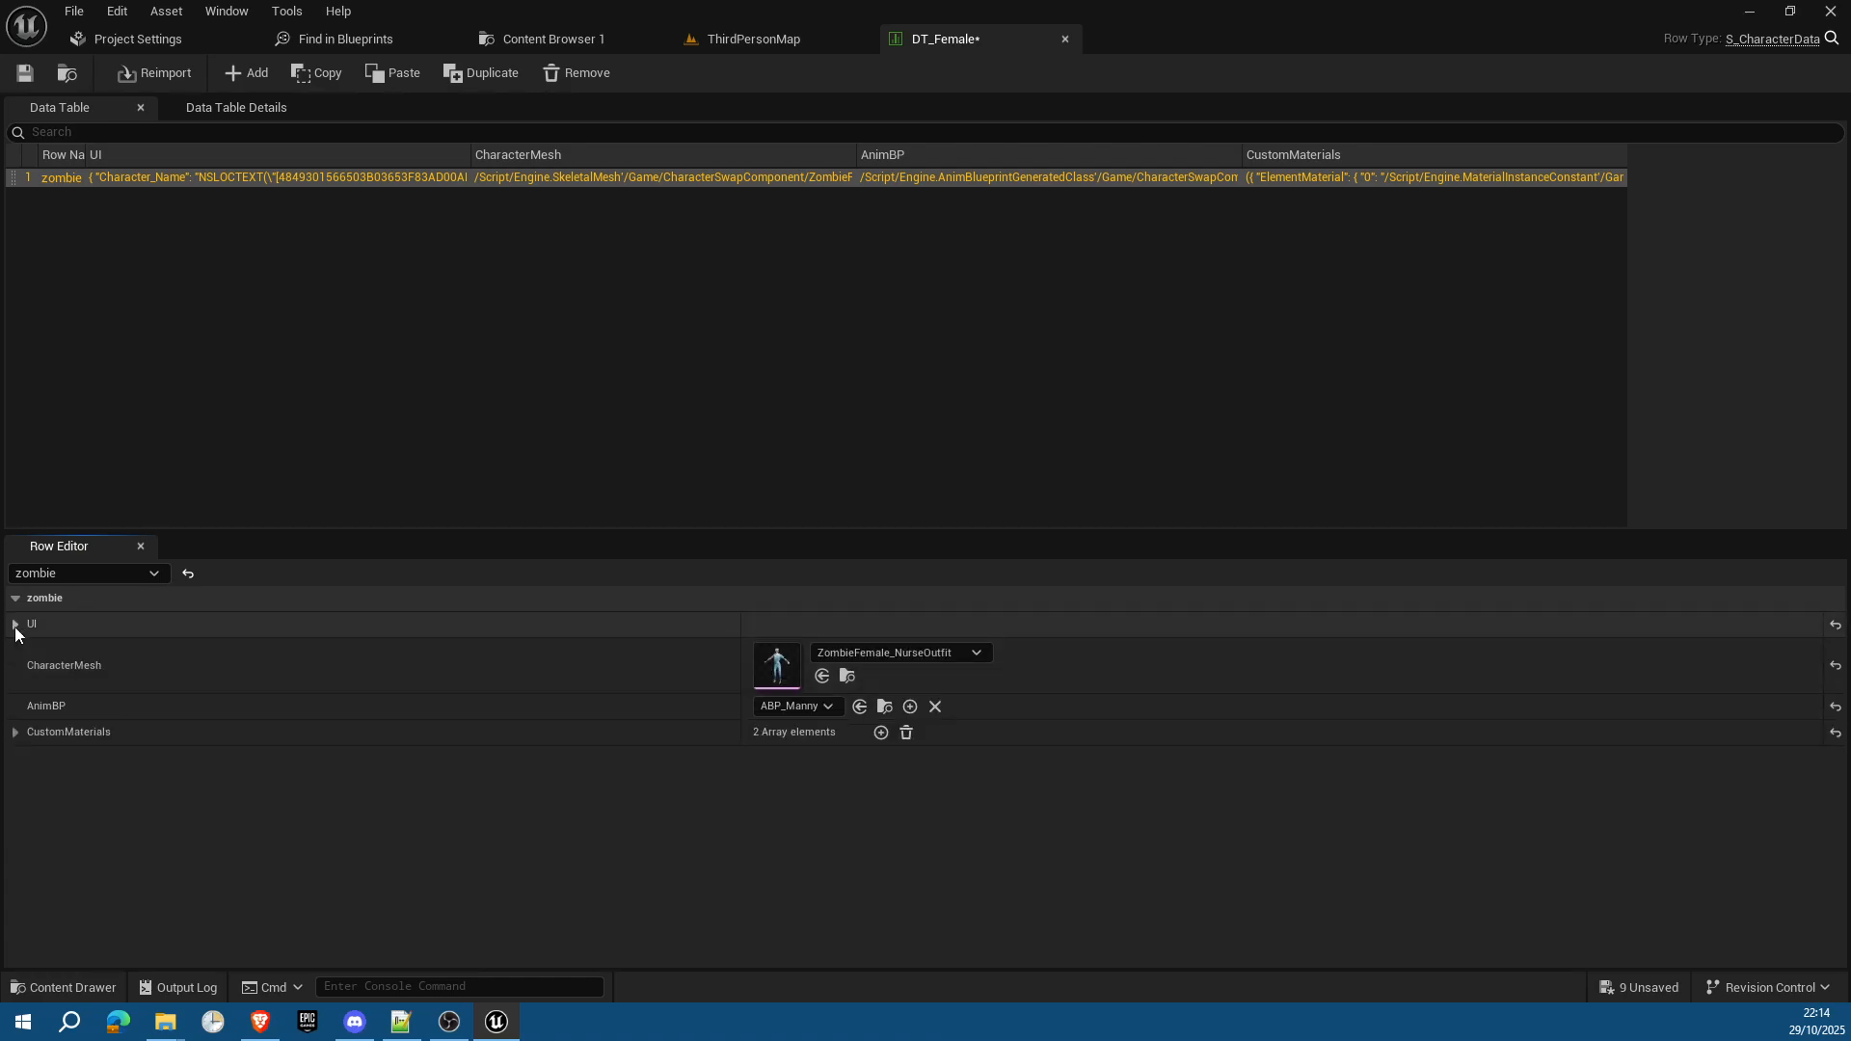
{"action": "left_click", "coordinate": [14, 626]}
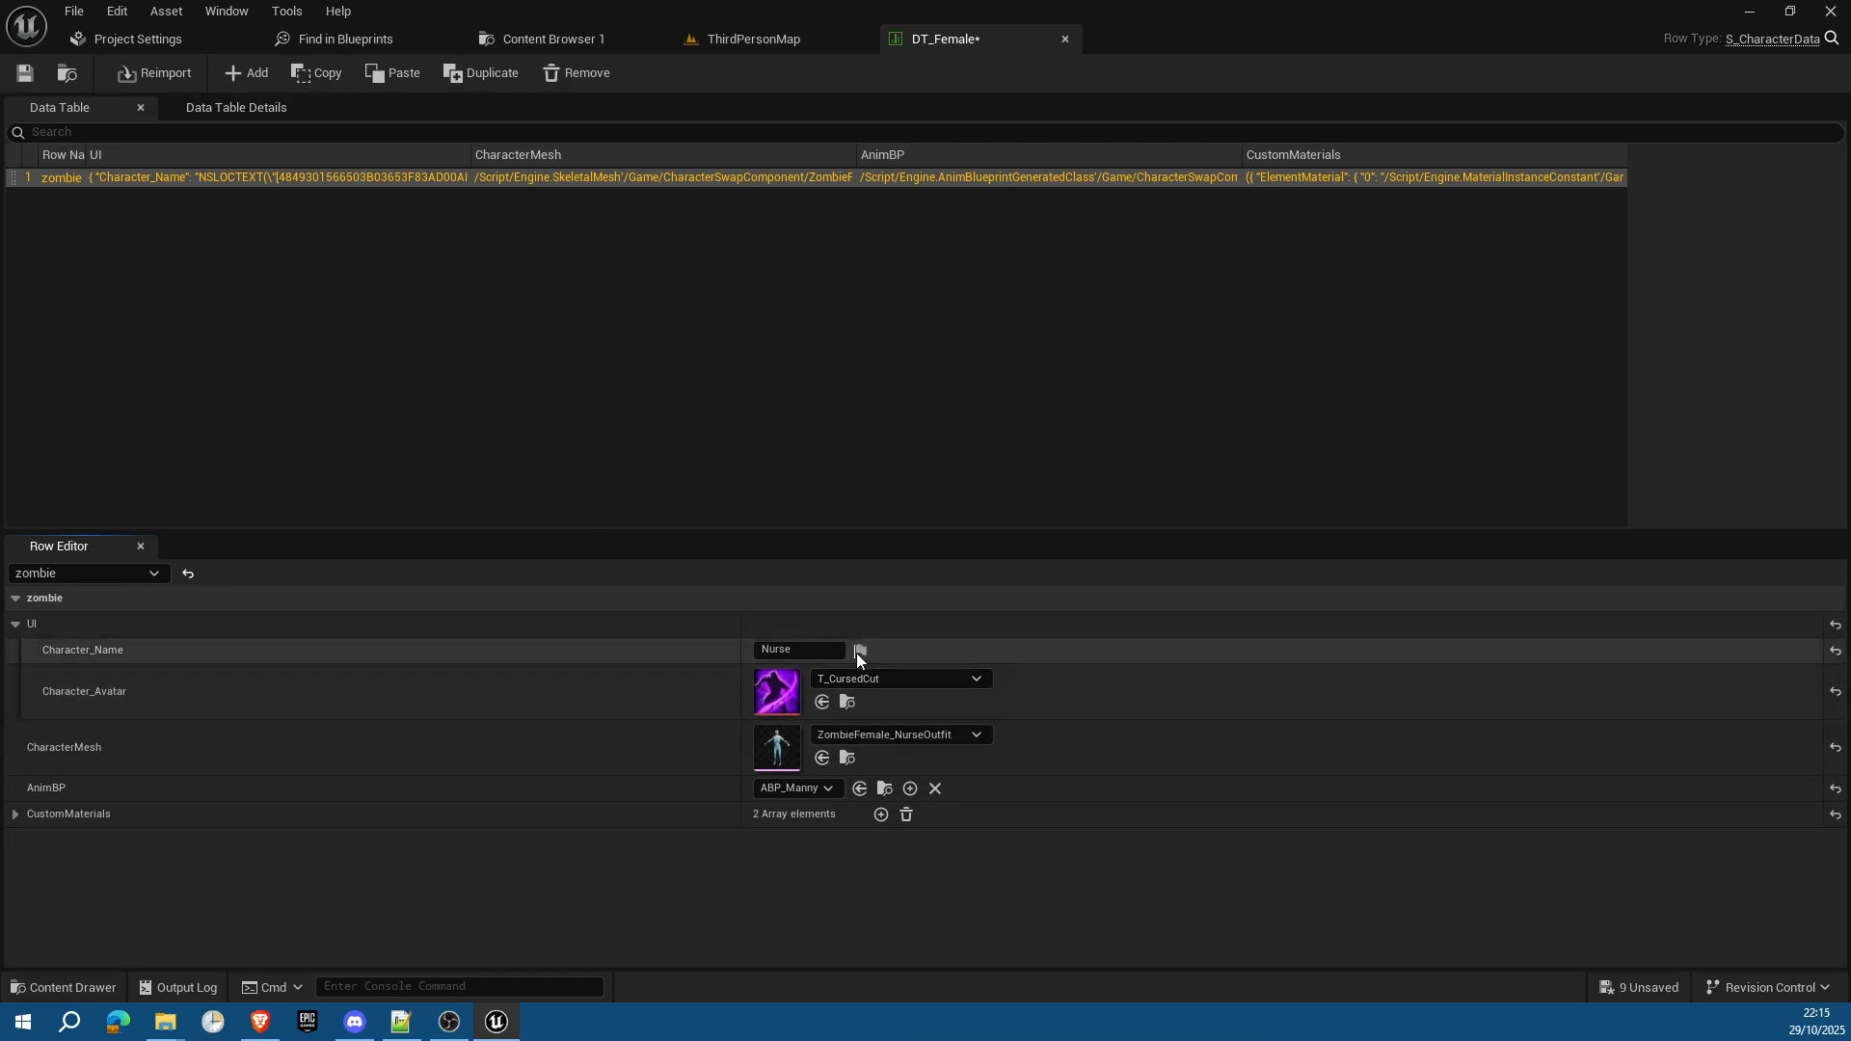
{"action": "left_click", "coordinate": [14, 625]}
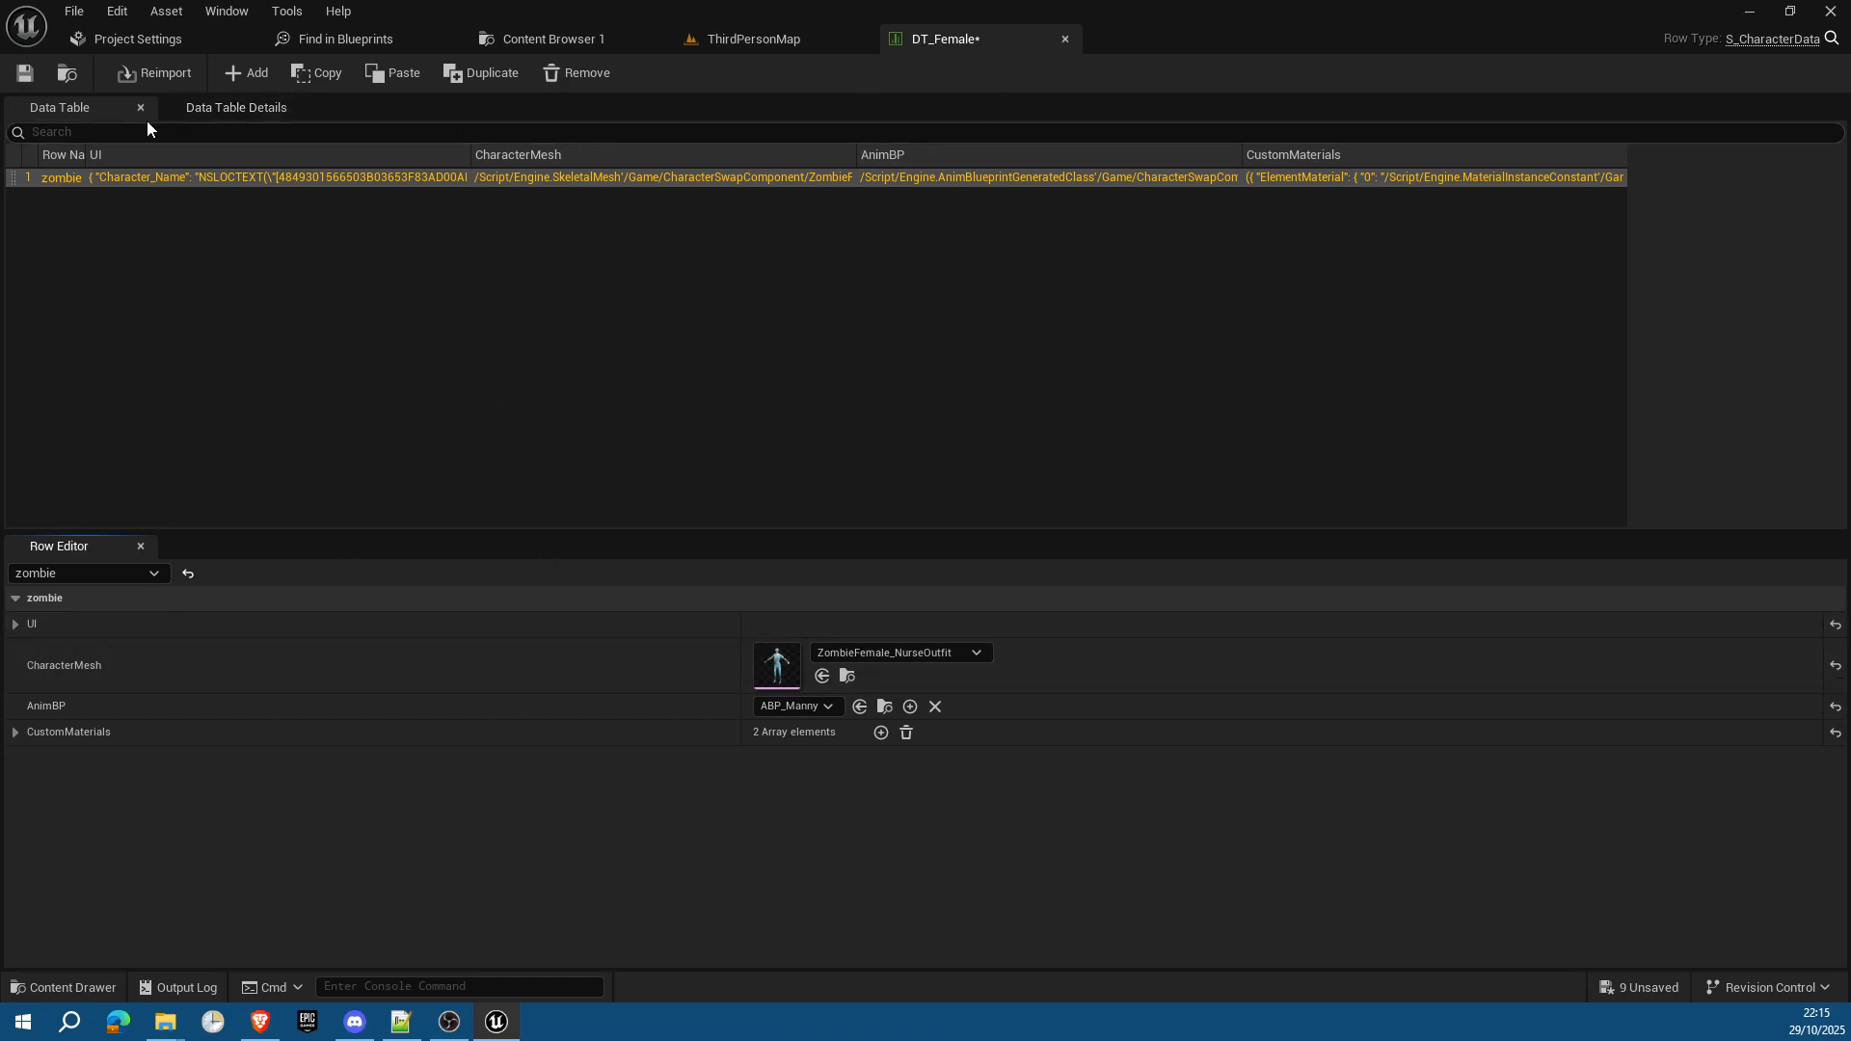
Step: Save and close DT_Female, and return to Content Browser 1
{"action": "left_click", "coordinate": [25, 73]}
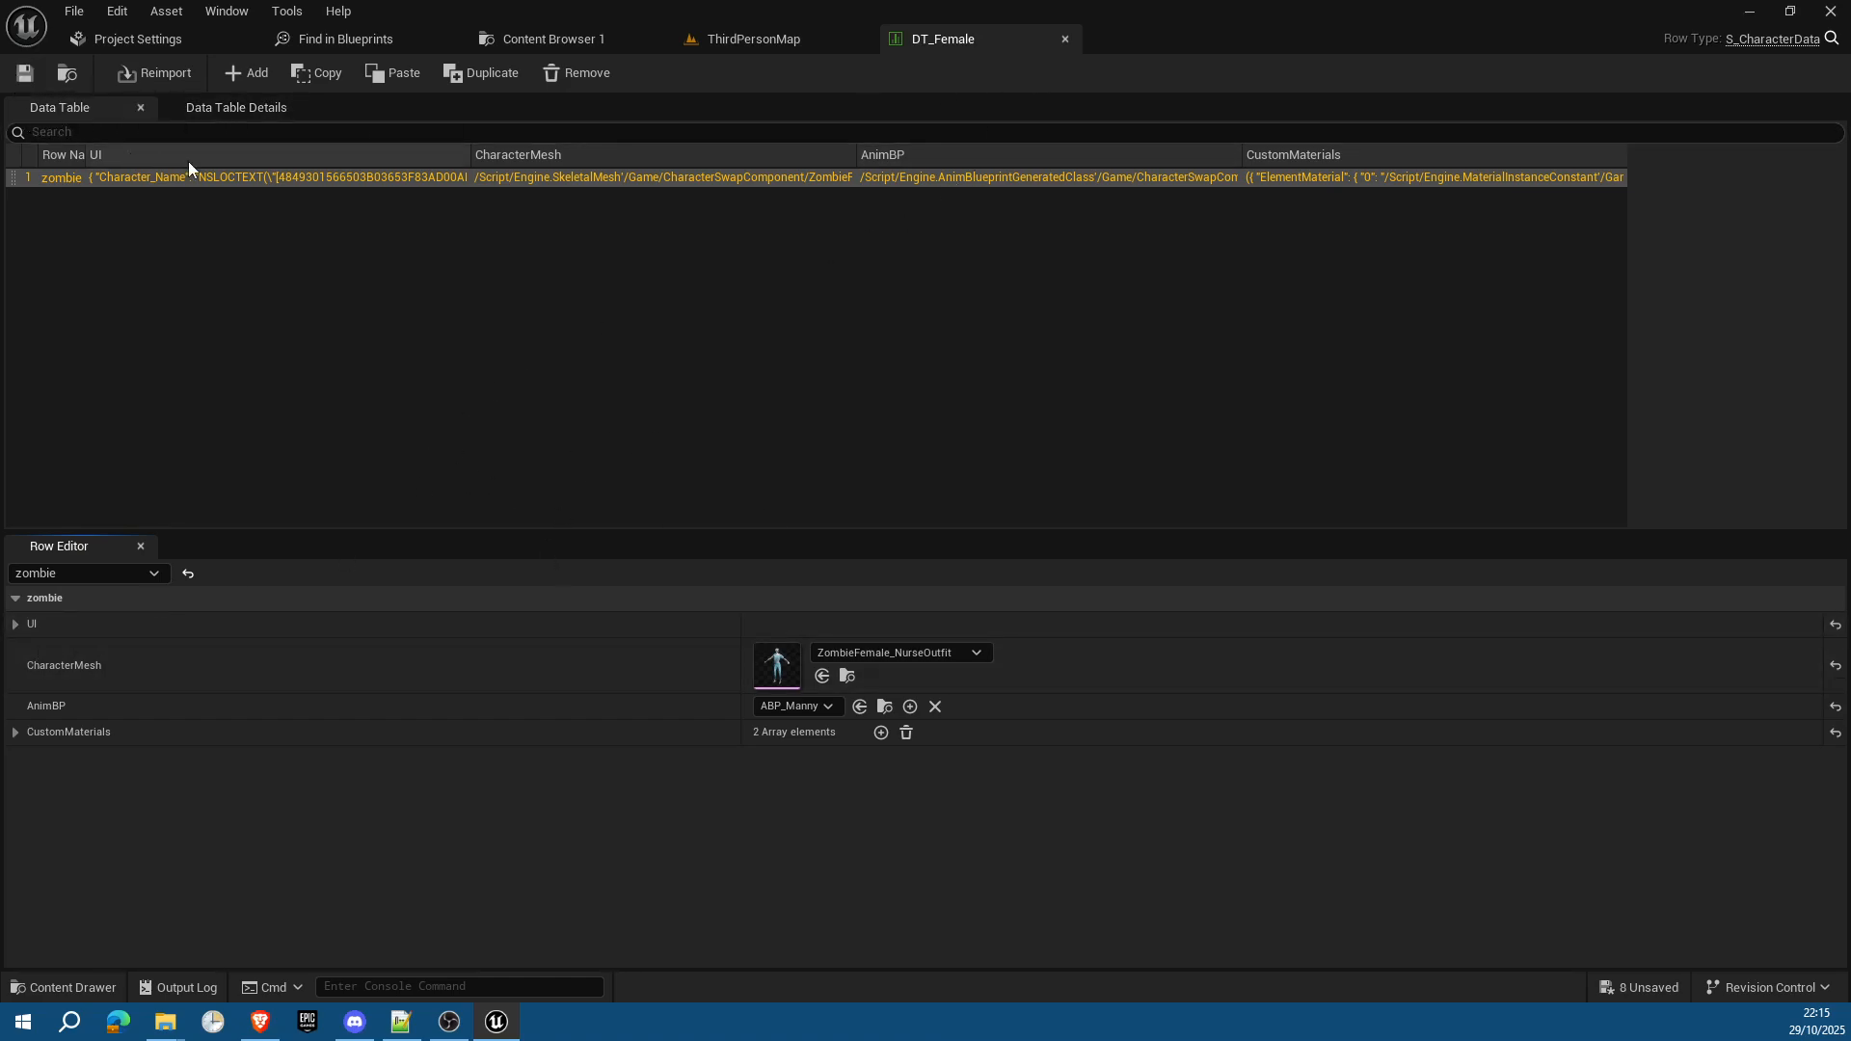
{"action": "left_click", "coordinate": [1065, 40]}
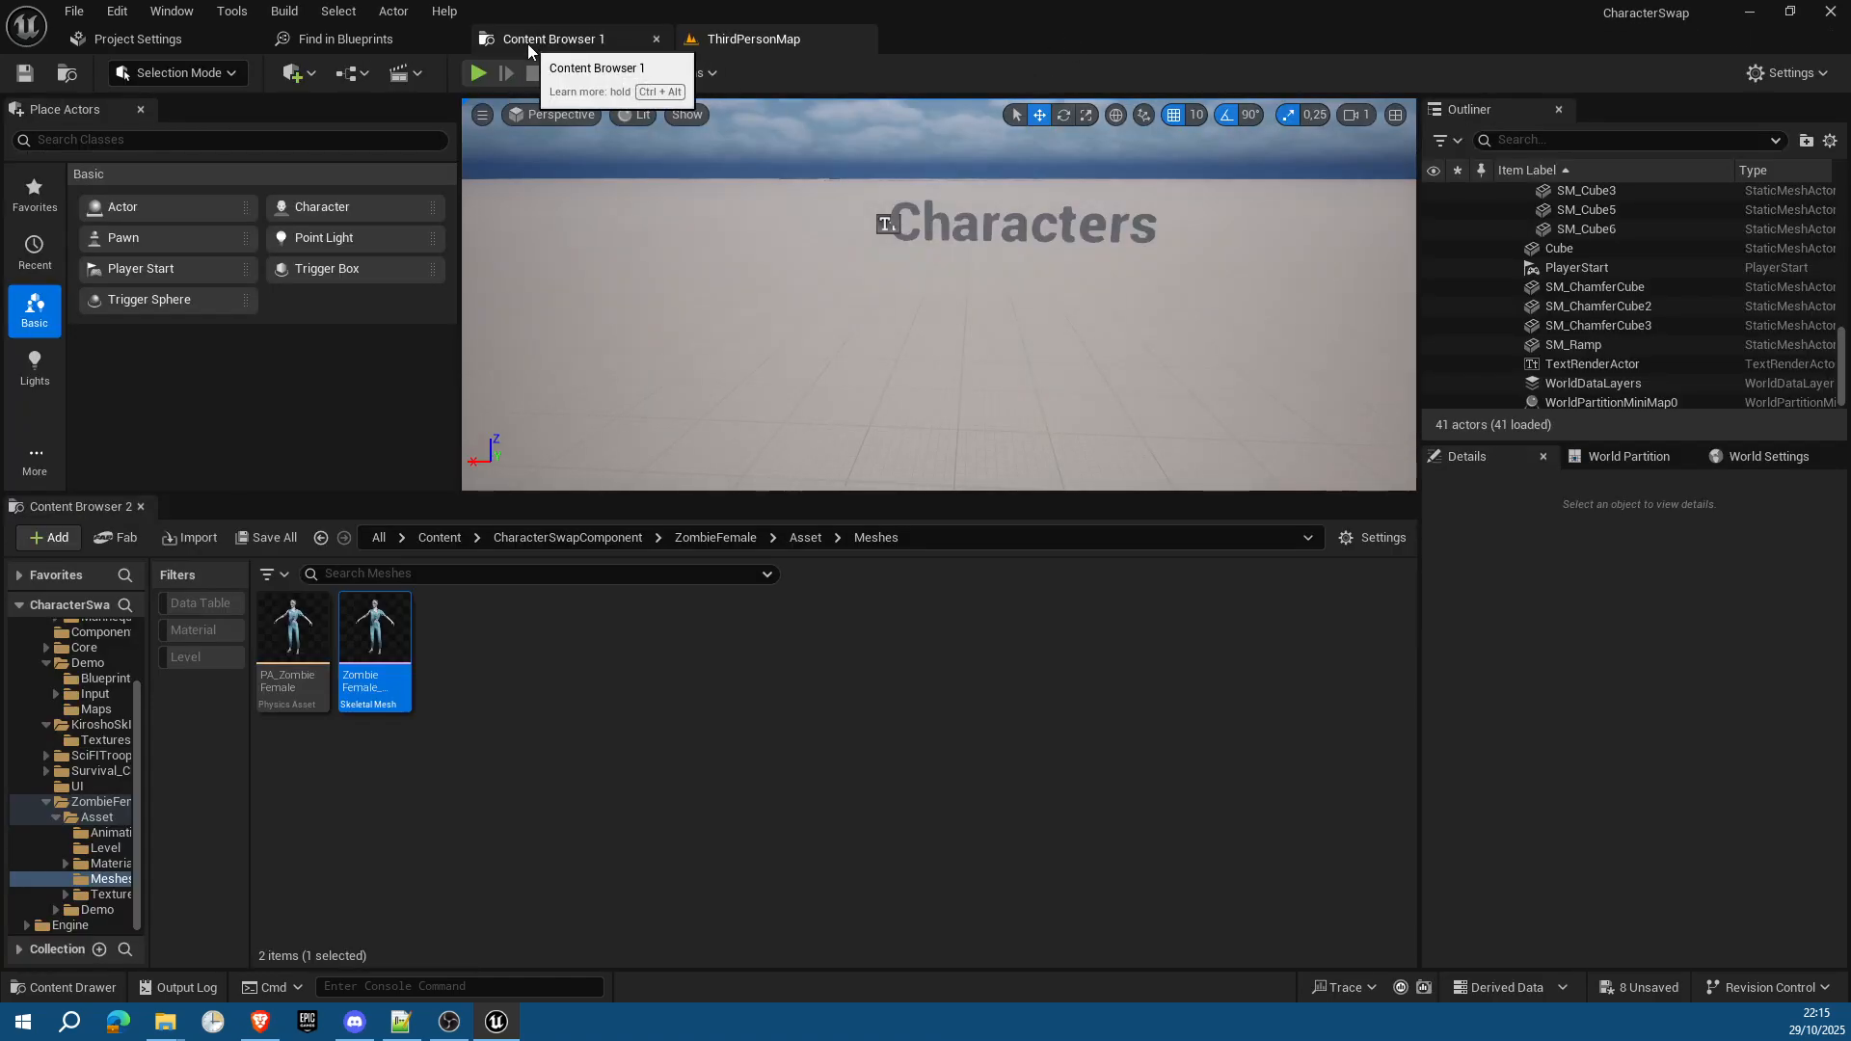
{"action": "left_click", "coordinate": [529, 48]}
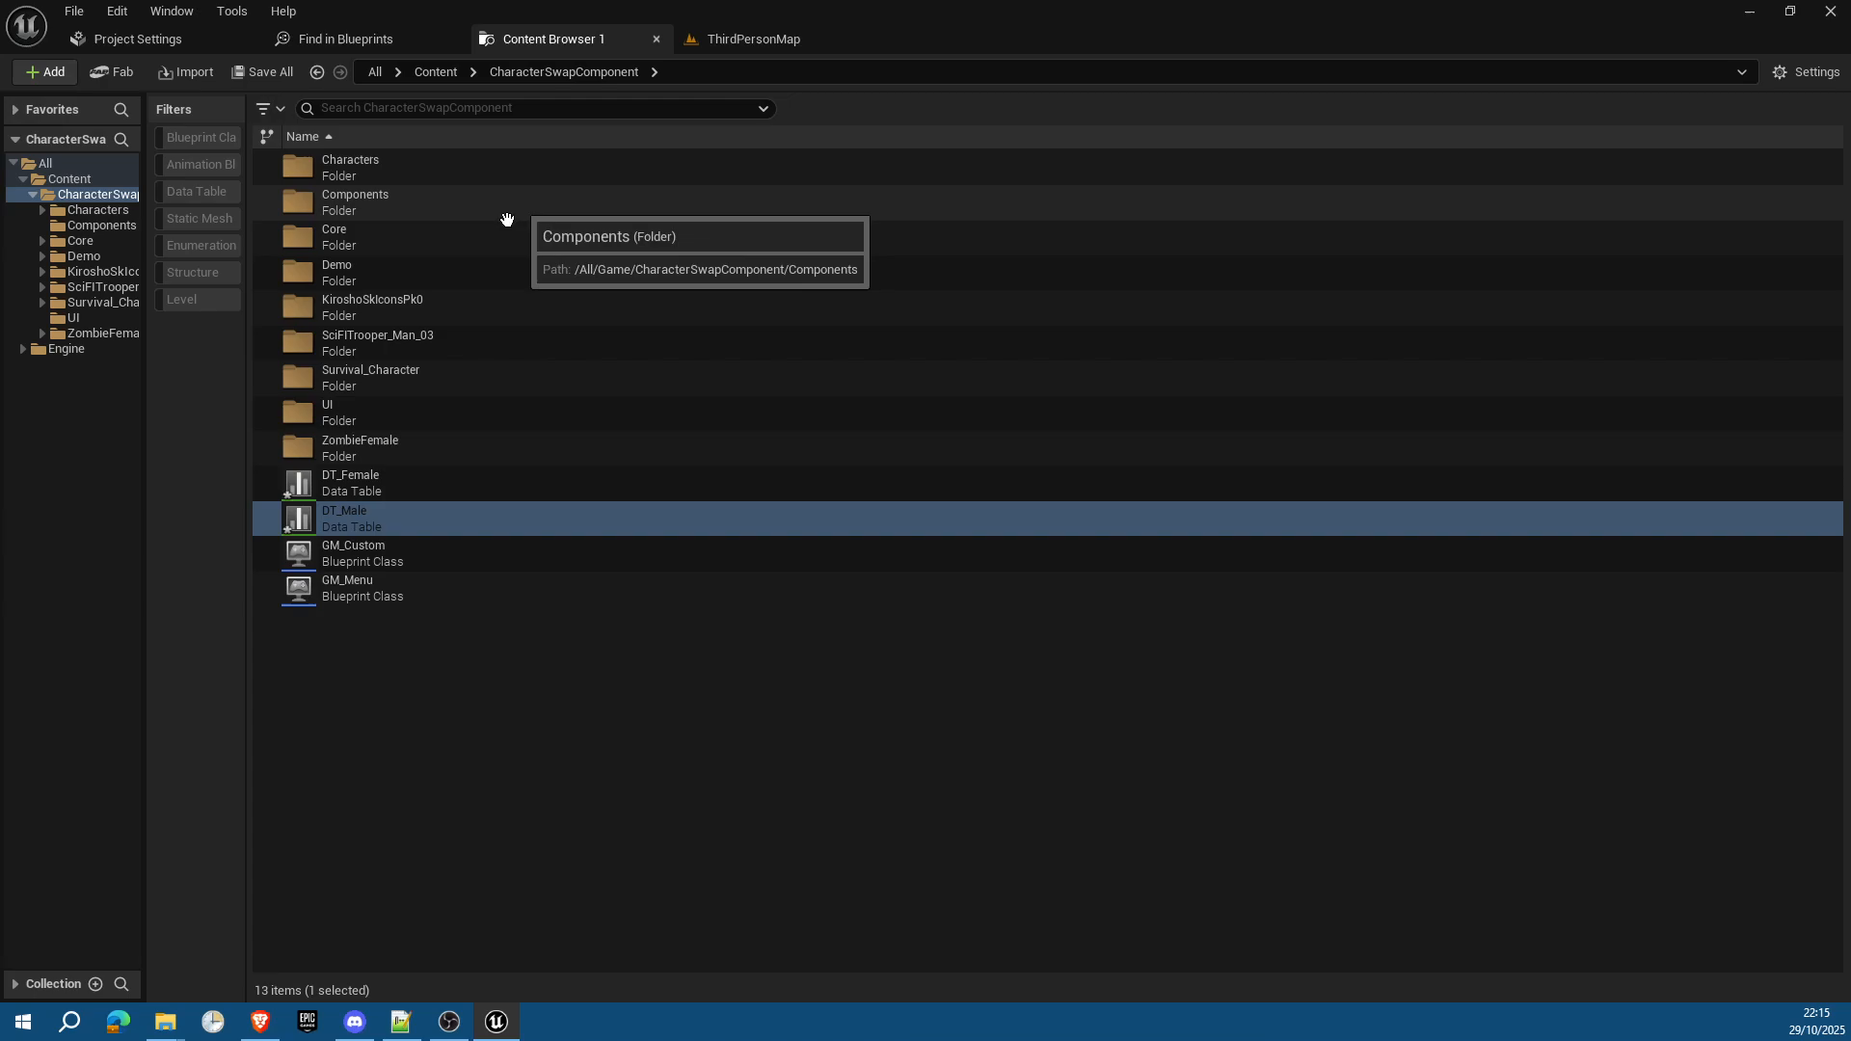
Step: Open DT_Male from the CharacterSwapComponent folder, review the Manny row's UI fields, and save and close the table
{"action": "double_click", "coordinate": [385, 519]}
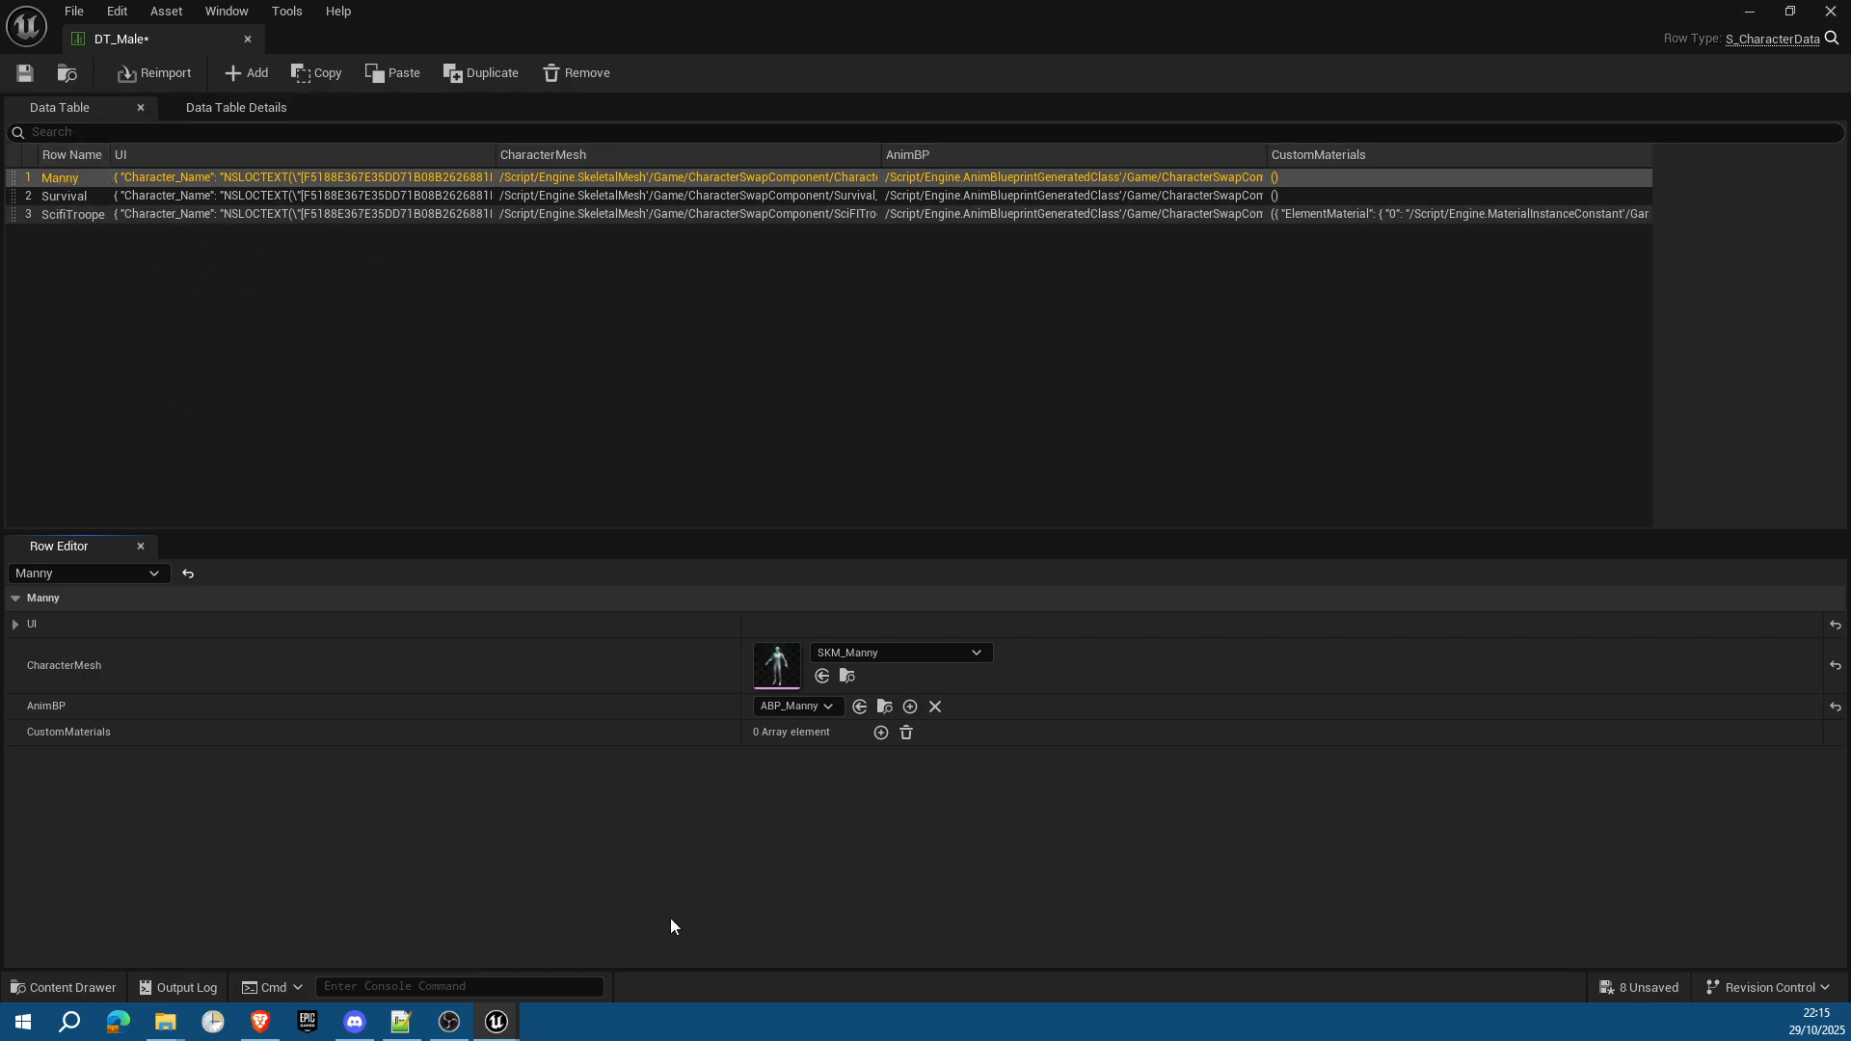
{"action": "left_click", "coordinate": [15, 626]}
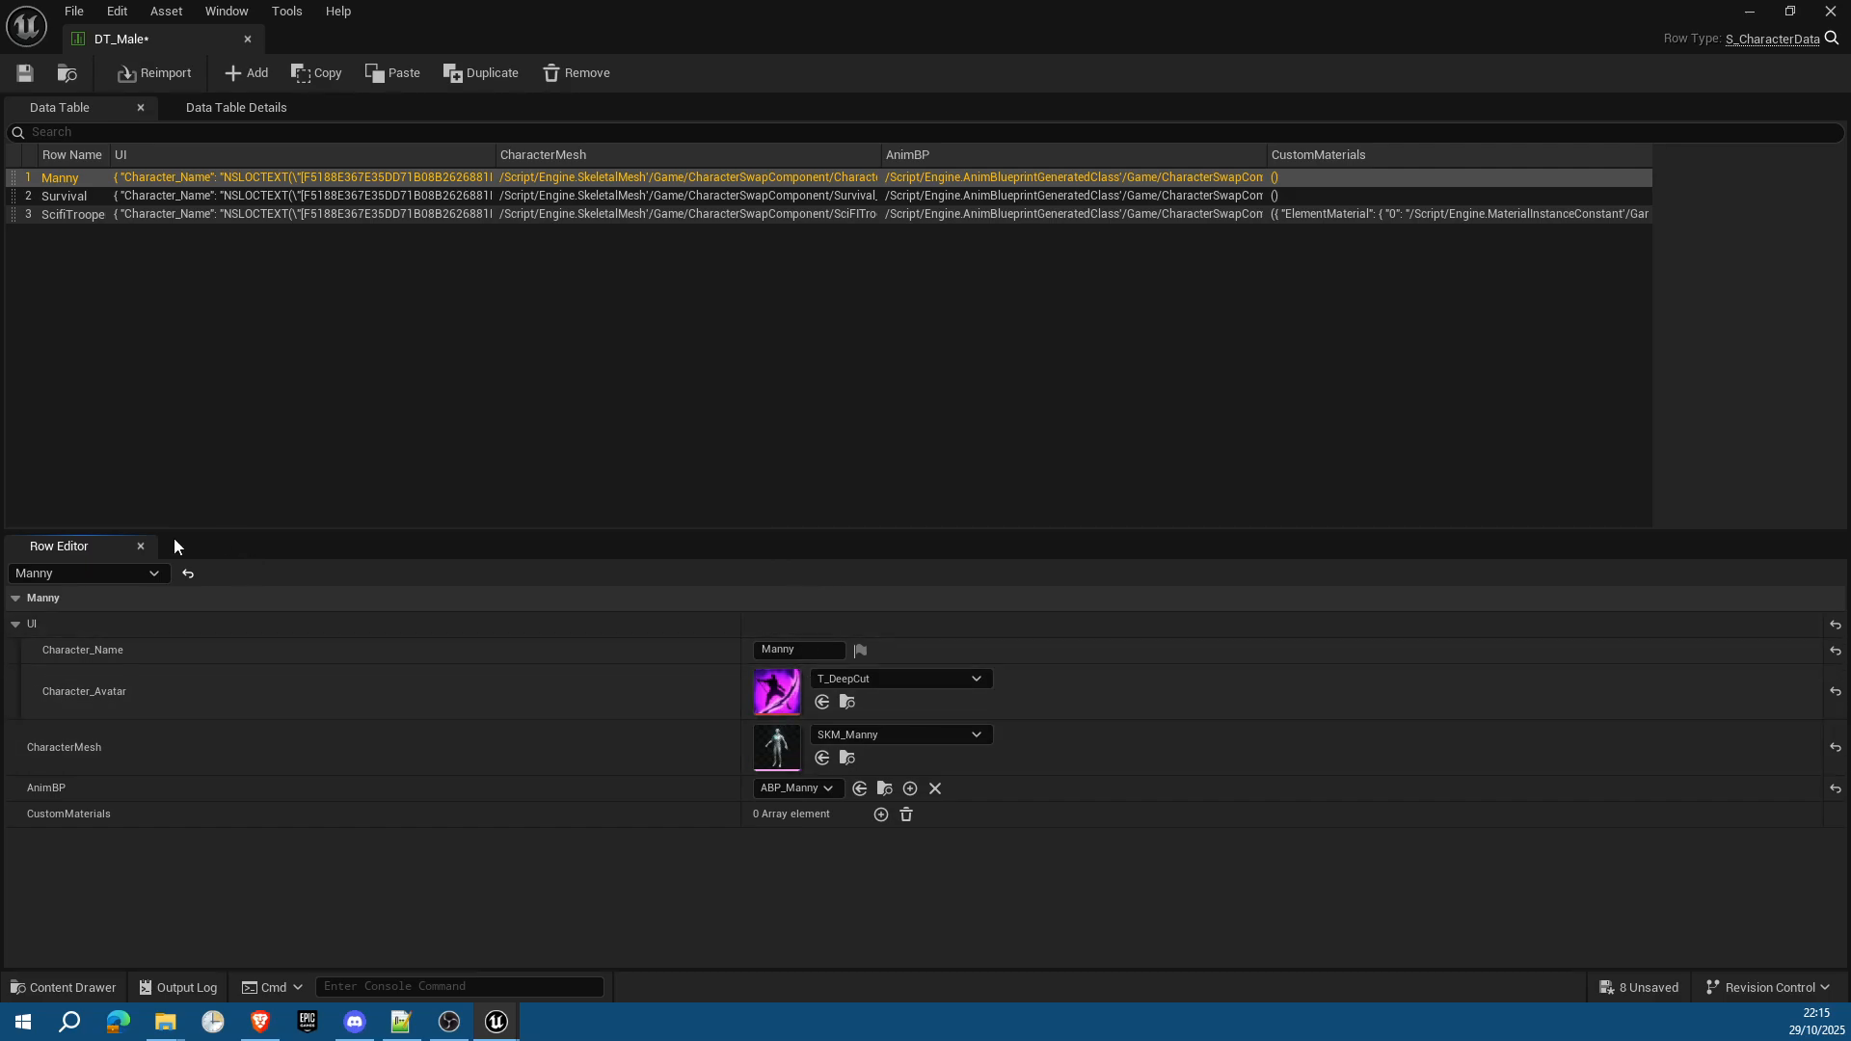
{"action": "left_click", "coordinate": [24, 74]}
{"action": "left_click", "coordinate": [249, 38]}
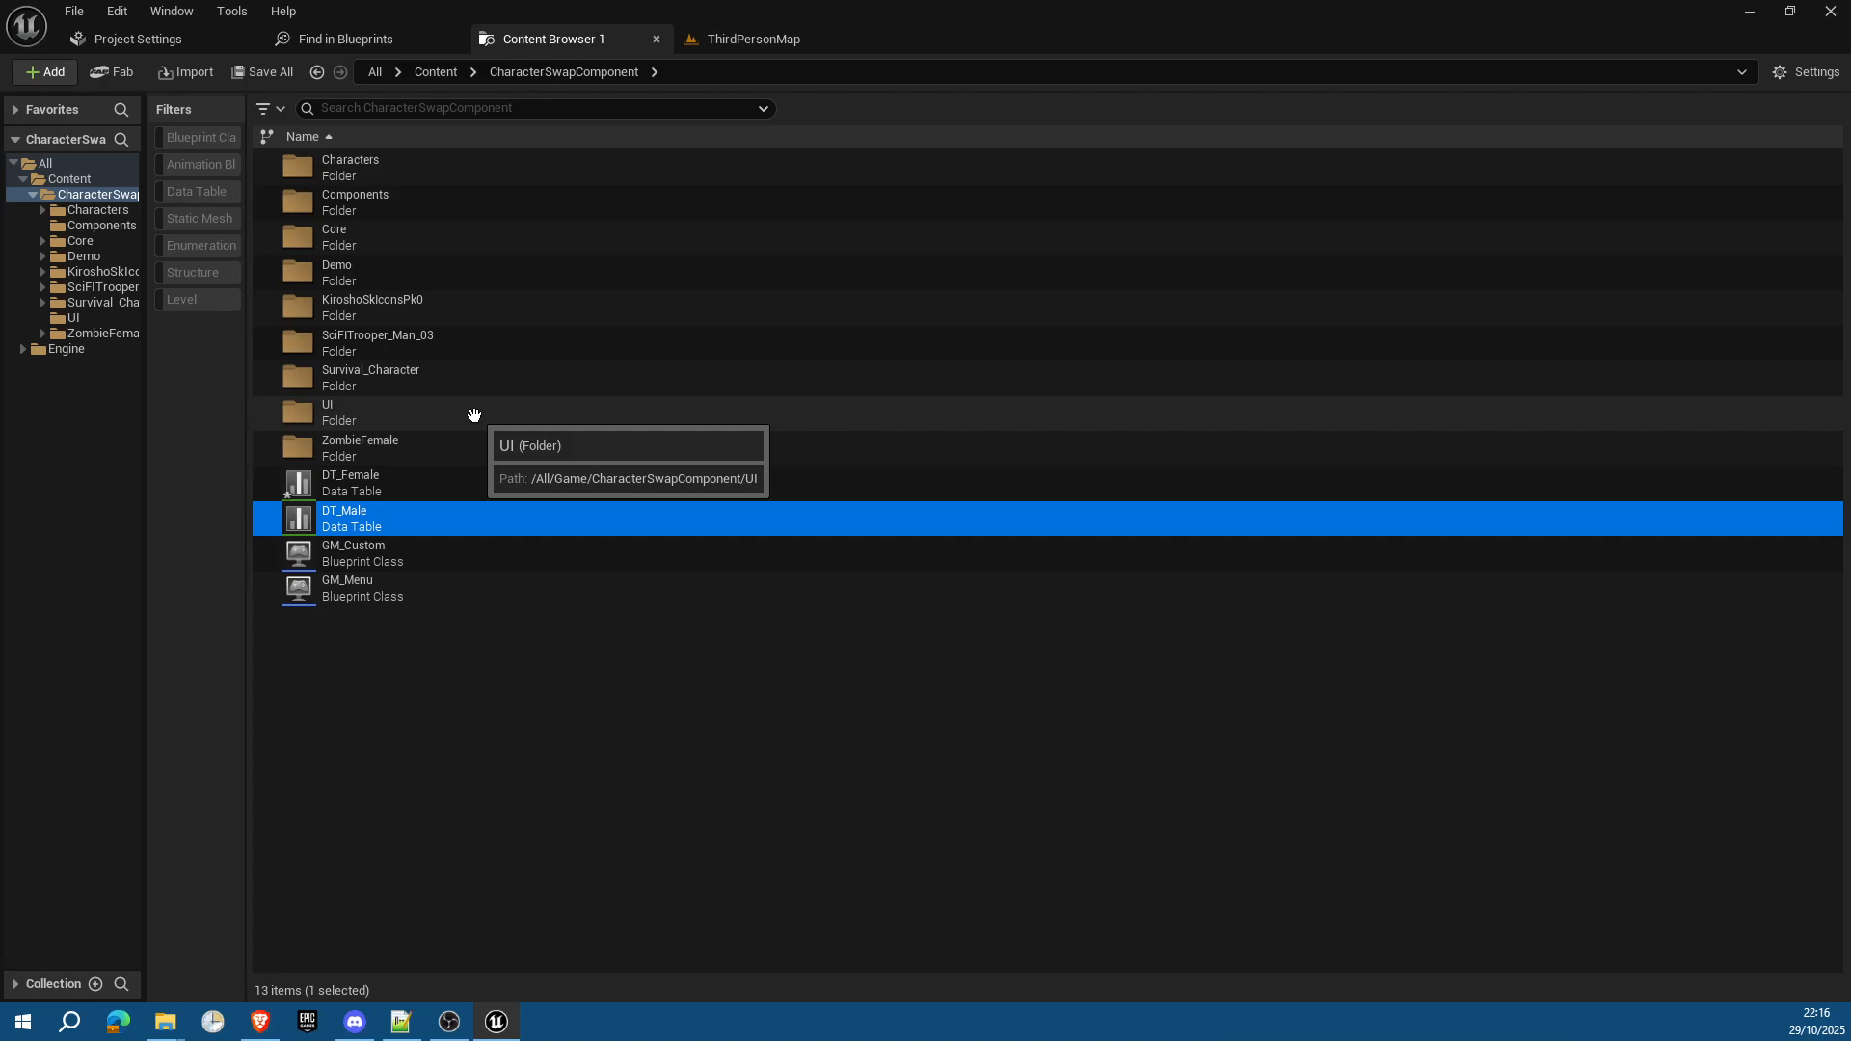
Step: Look into the UI folder, and examine the S_ElemetMaterial structure in Core/Structs
{"action": "double_click", "coordinate": [474, 415]}
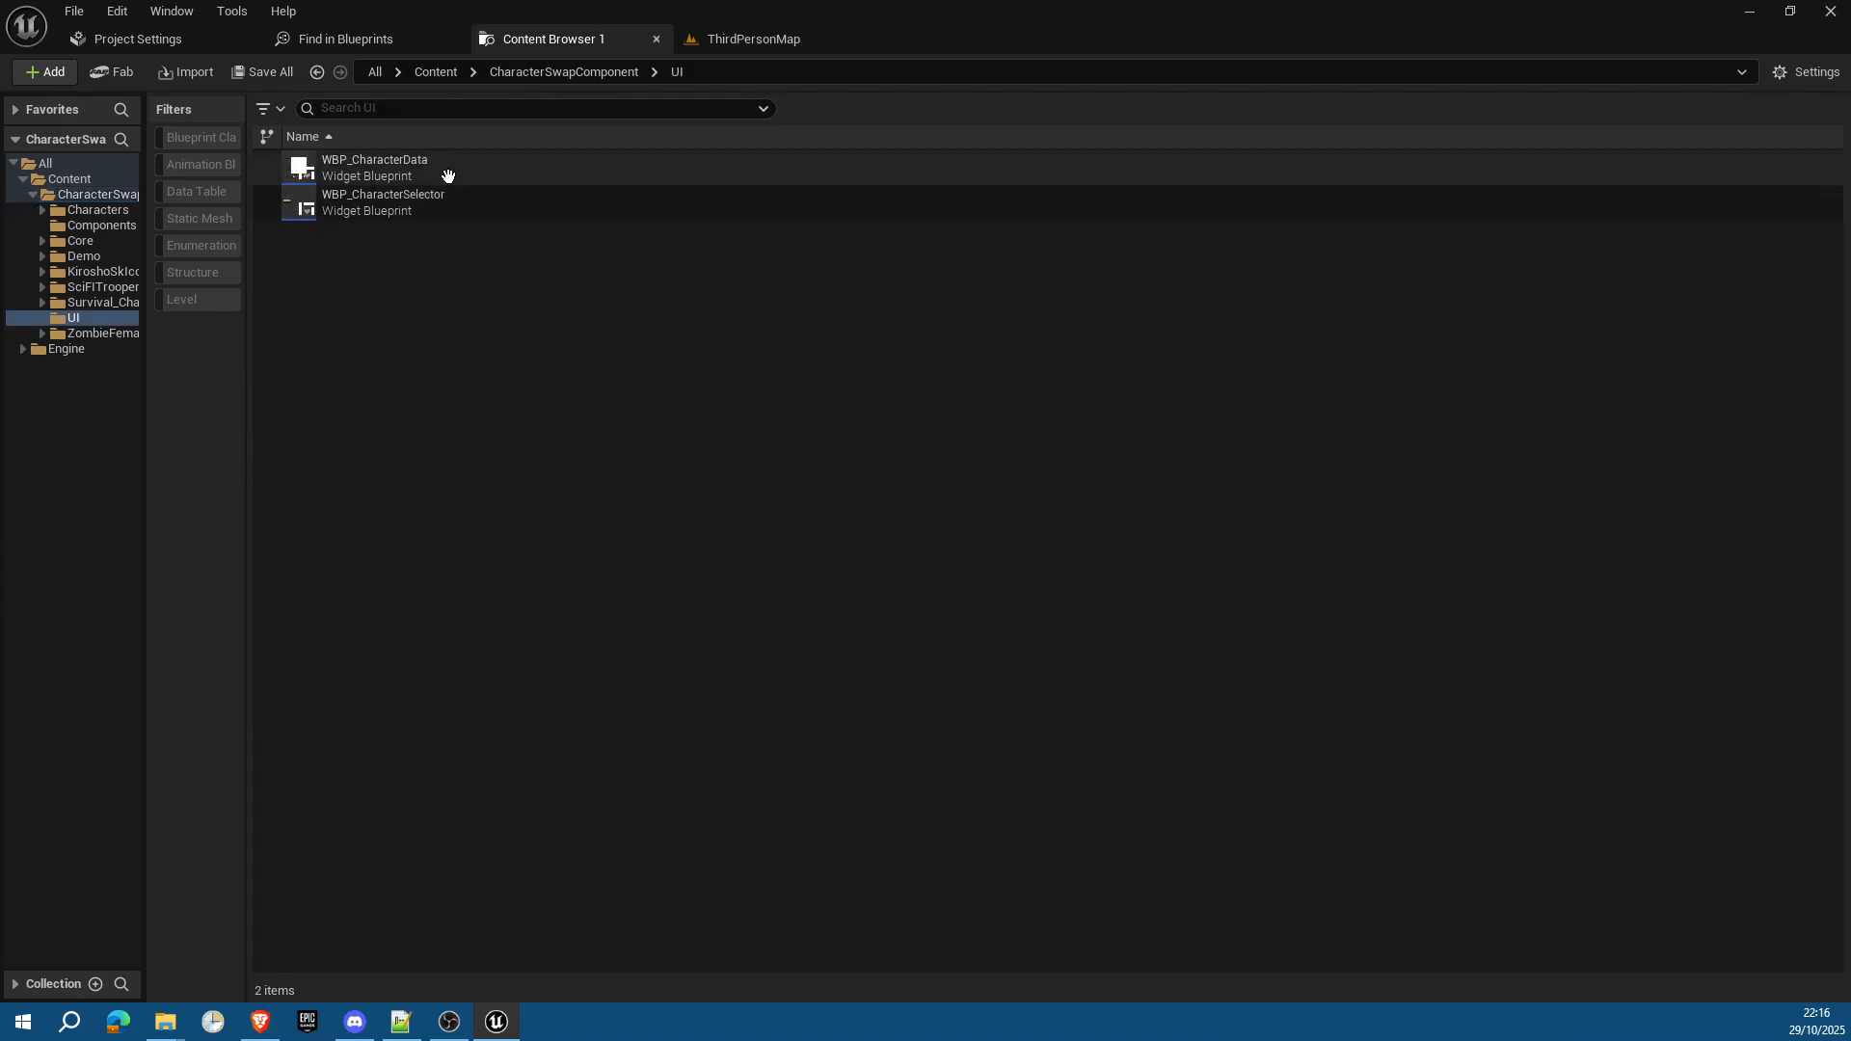
{"action": "left_click", "coordinate": [588, 71]}
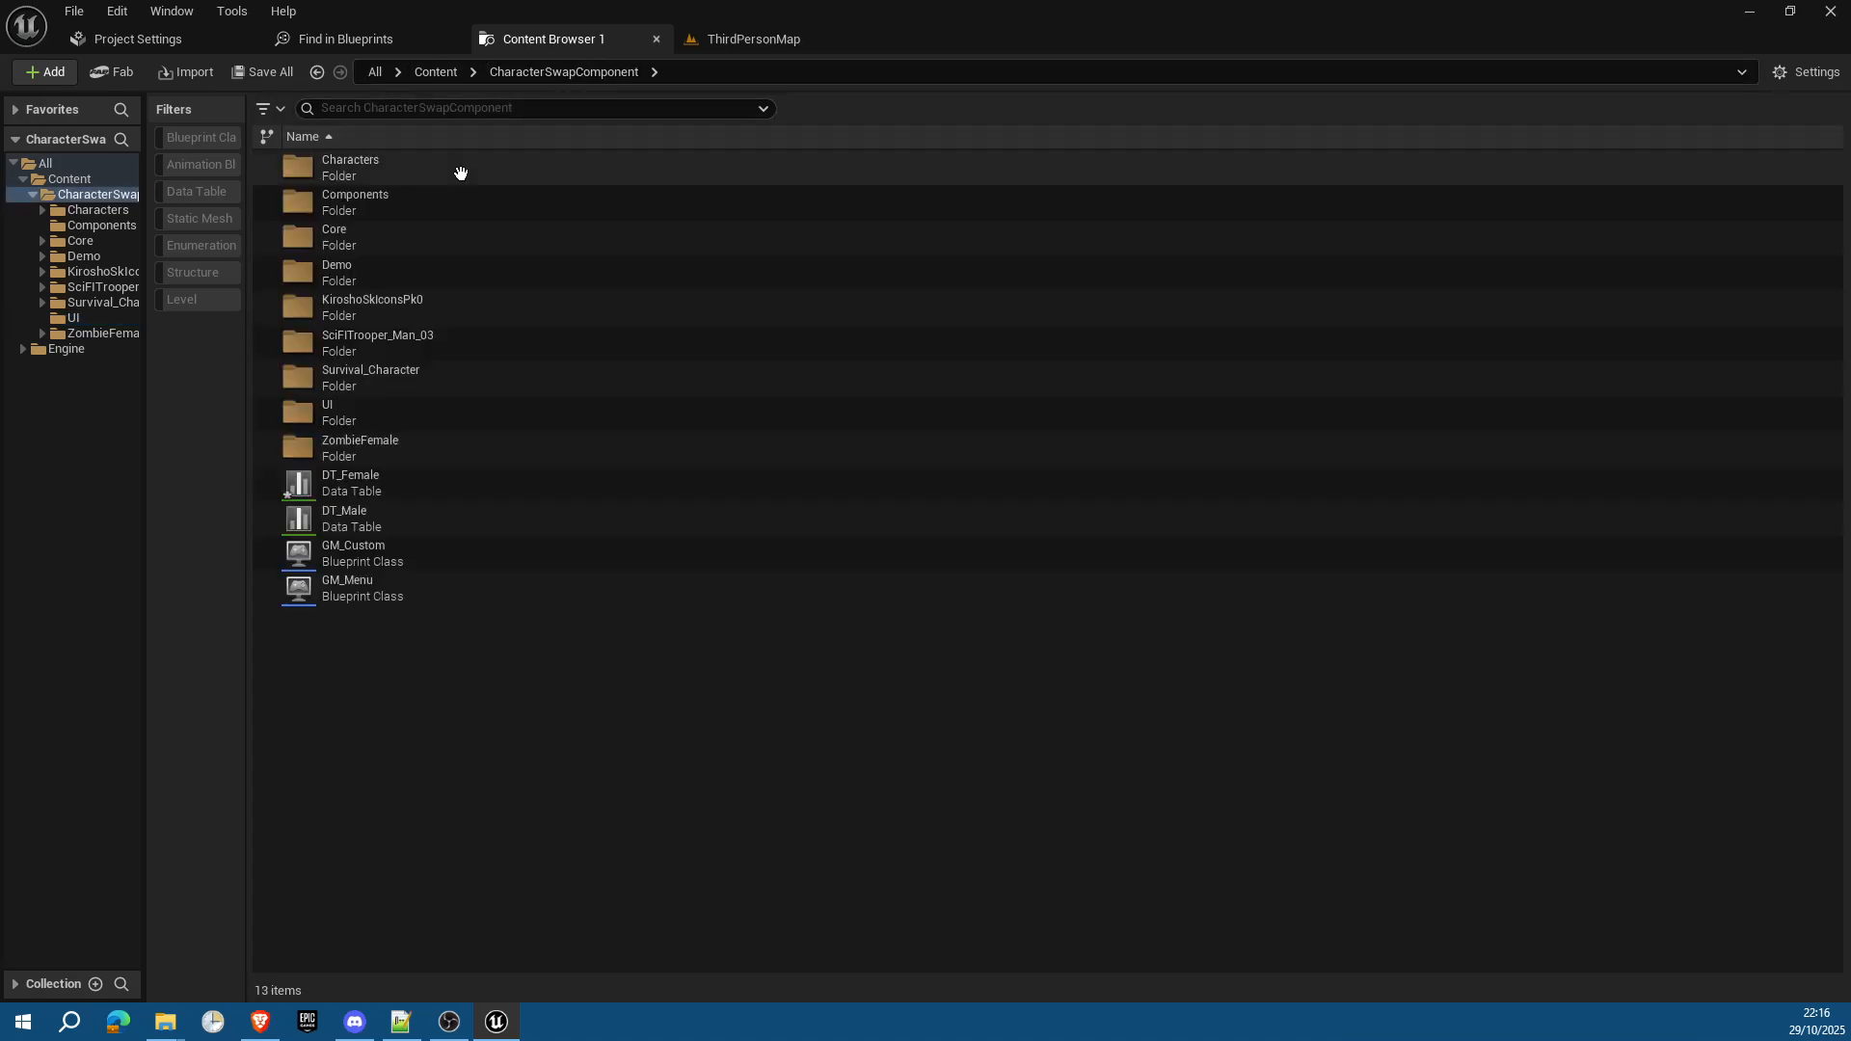
{"action": "left_click", "coordinate": [385, 236]}
{"action": "double_click", "coordinate": [386, 236]}
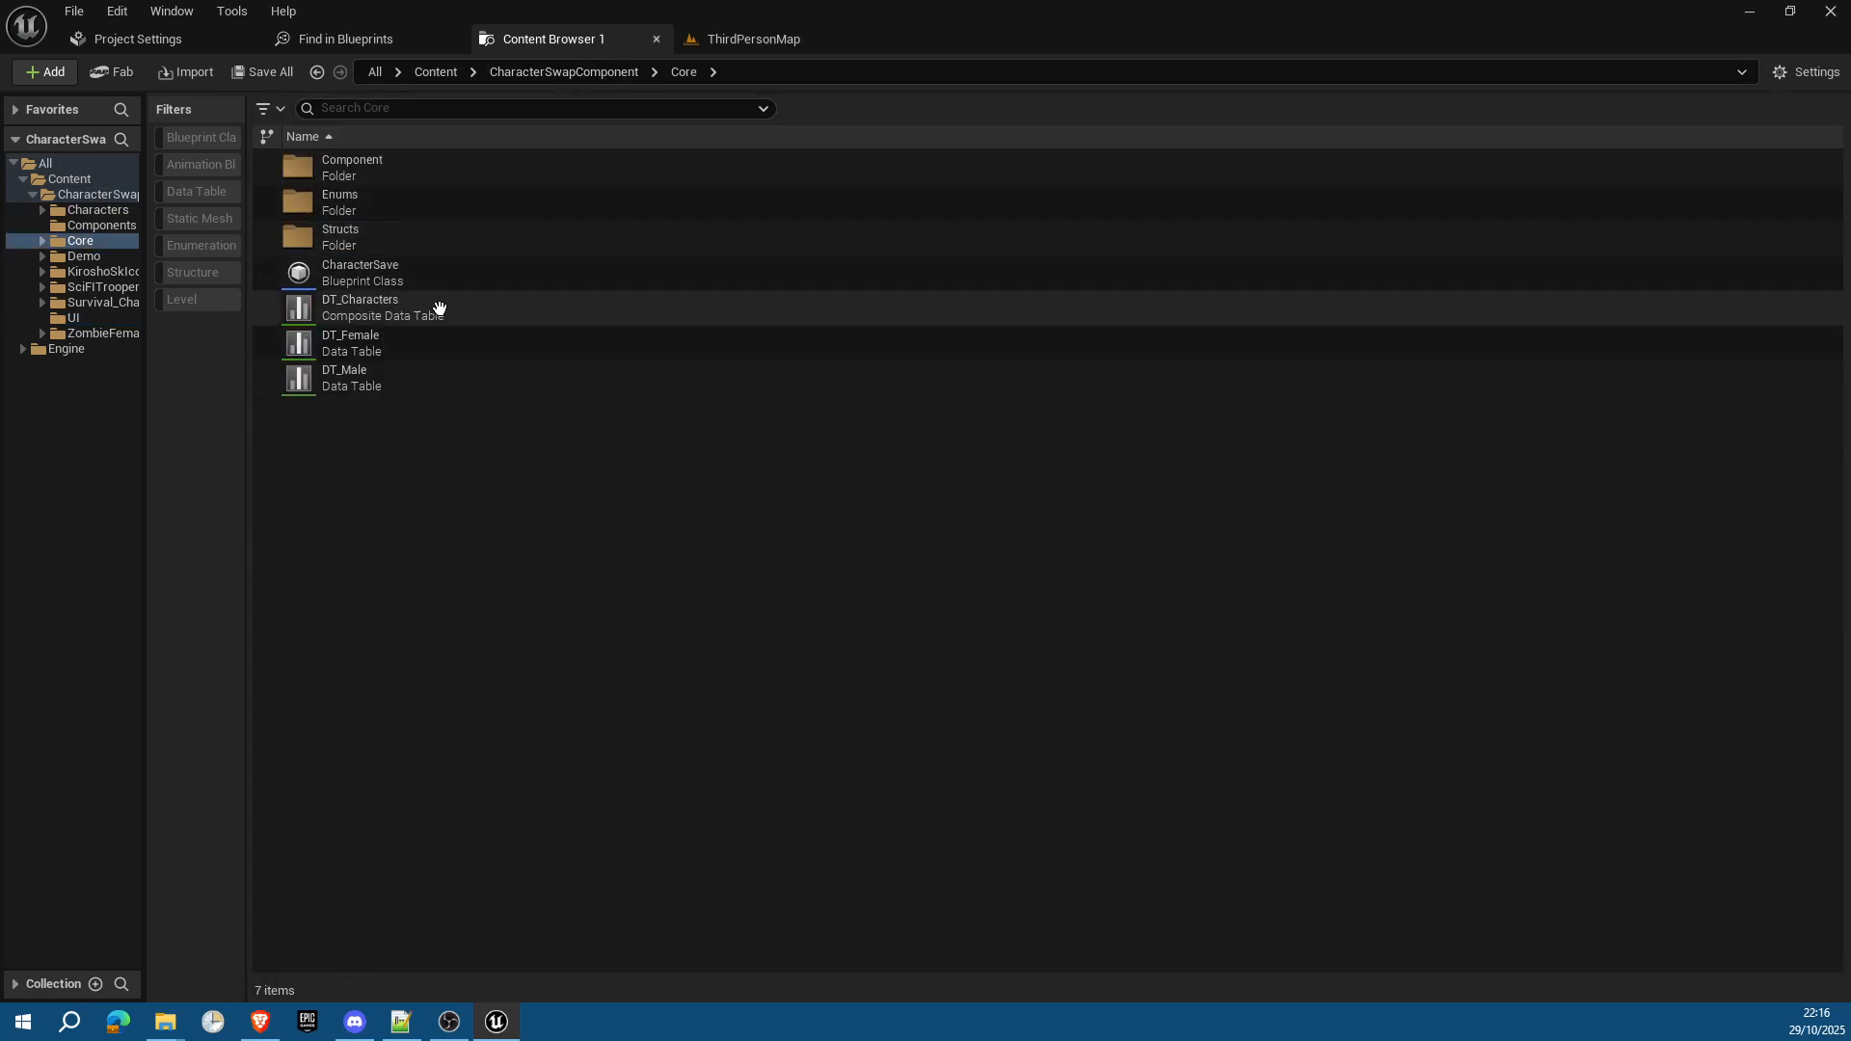
{"action": "double_click", "coordinate": [412, 239]}
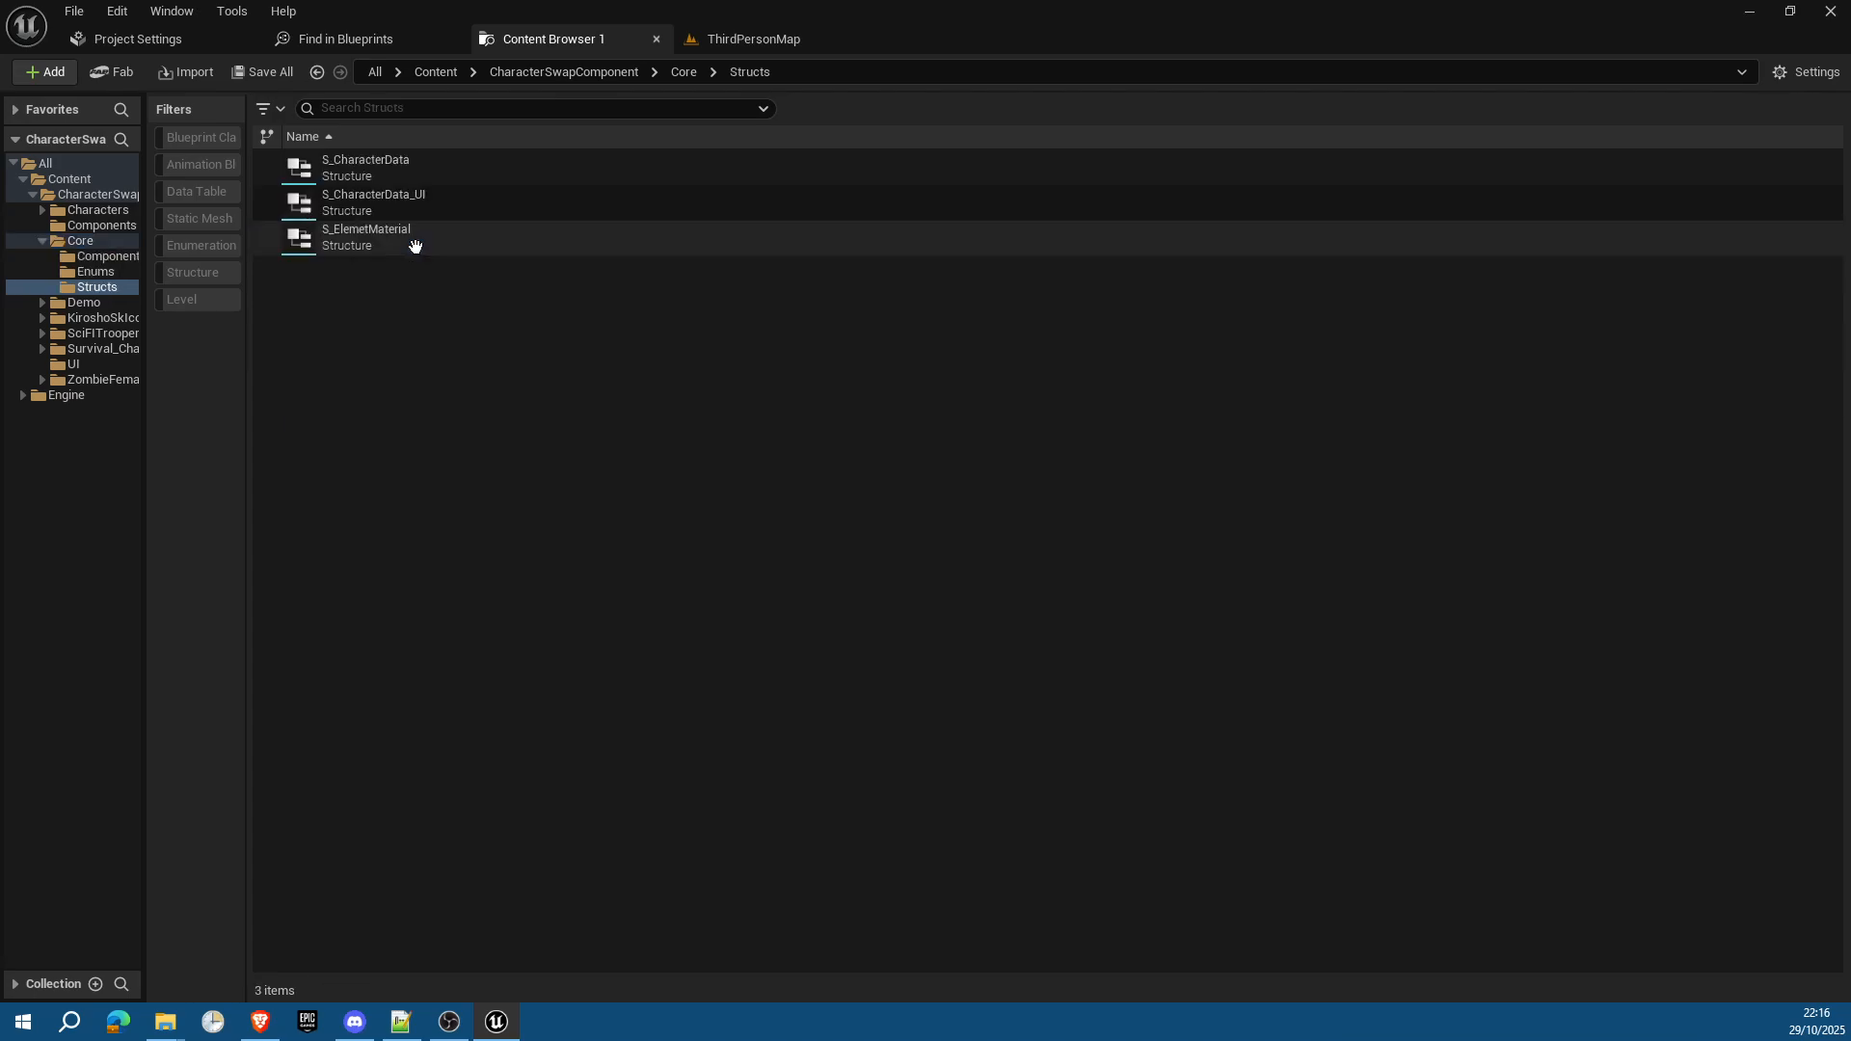
{"action": "double_click", "coordinate": [365, 241]}
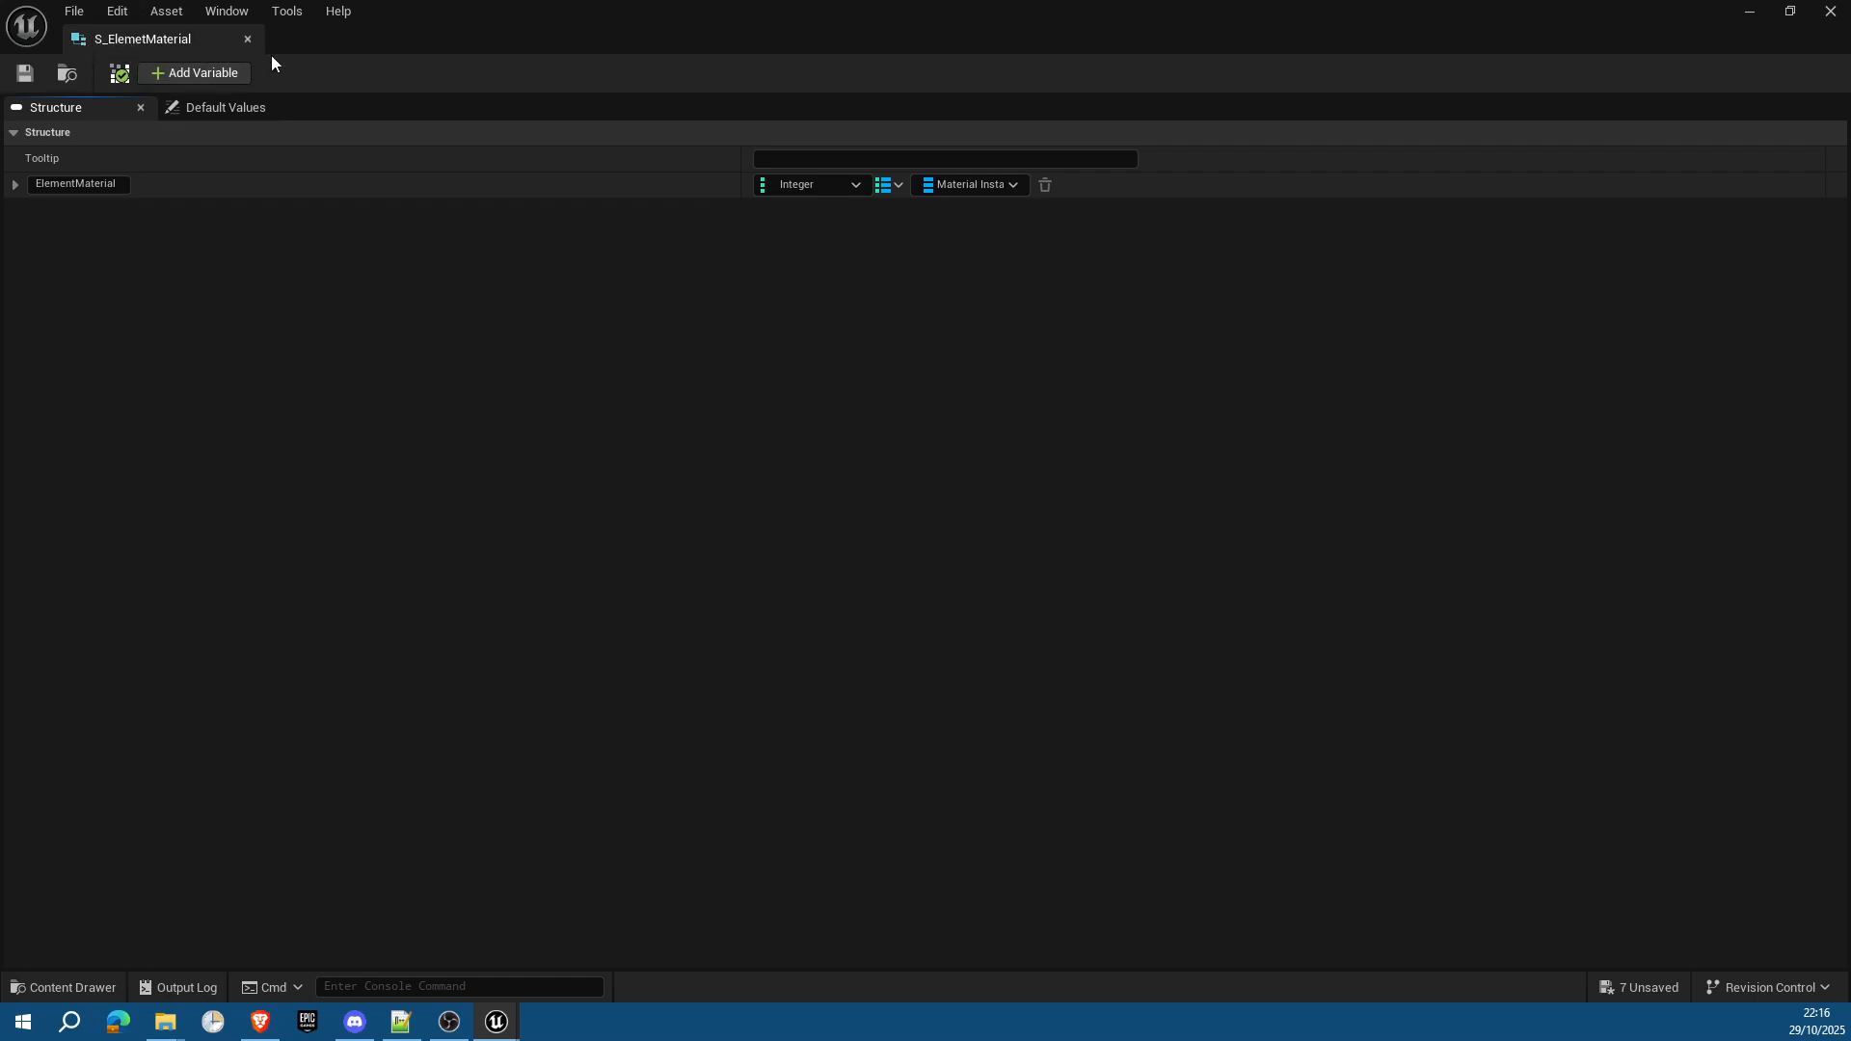
{"action": "left_click", "coordinate": [246, 39]}
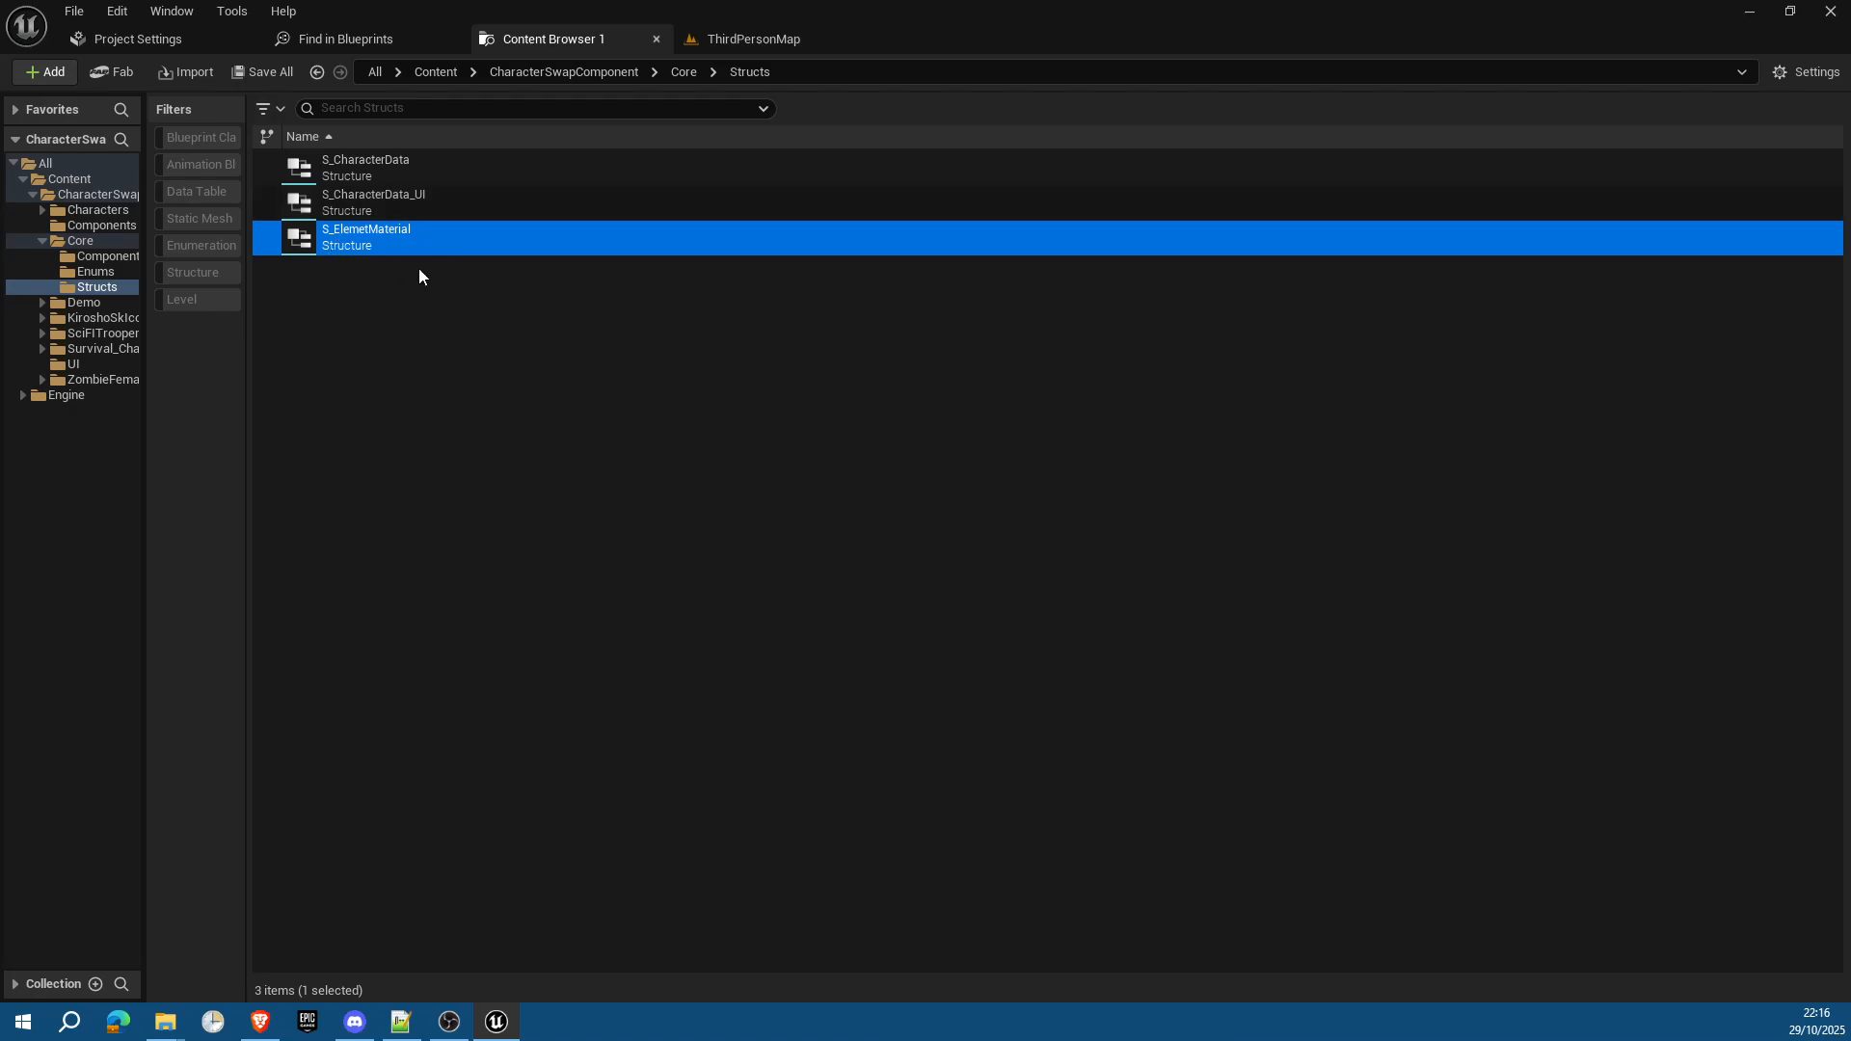
Step: Examine the variables of the S_CharacterData_UI and S_CharacterData structures, closing each one after viewing
{"action": "double_click", "coordinate": [392, 205]}
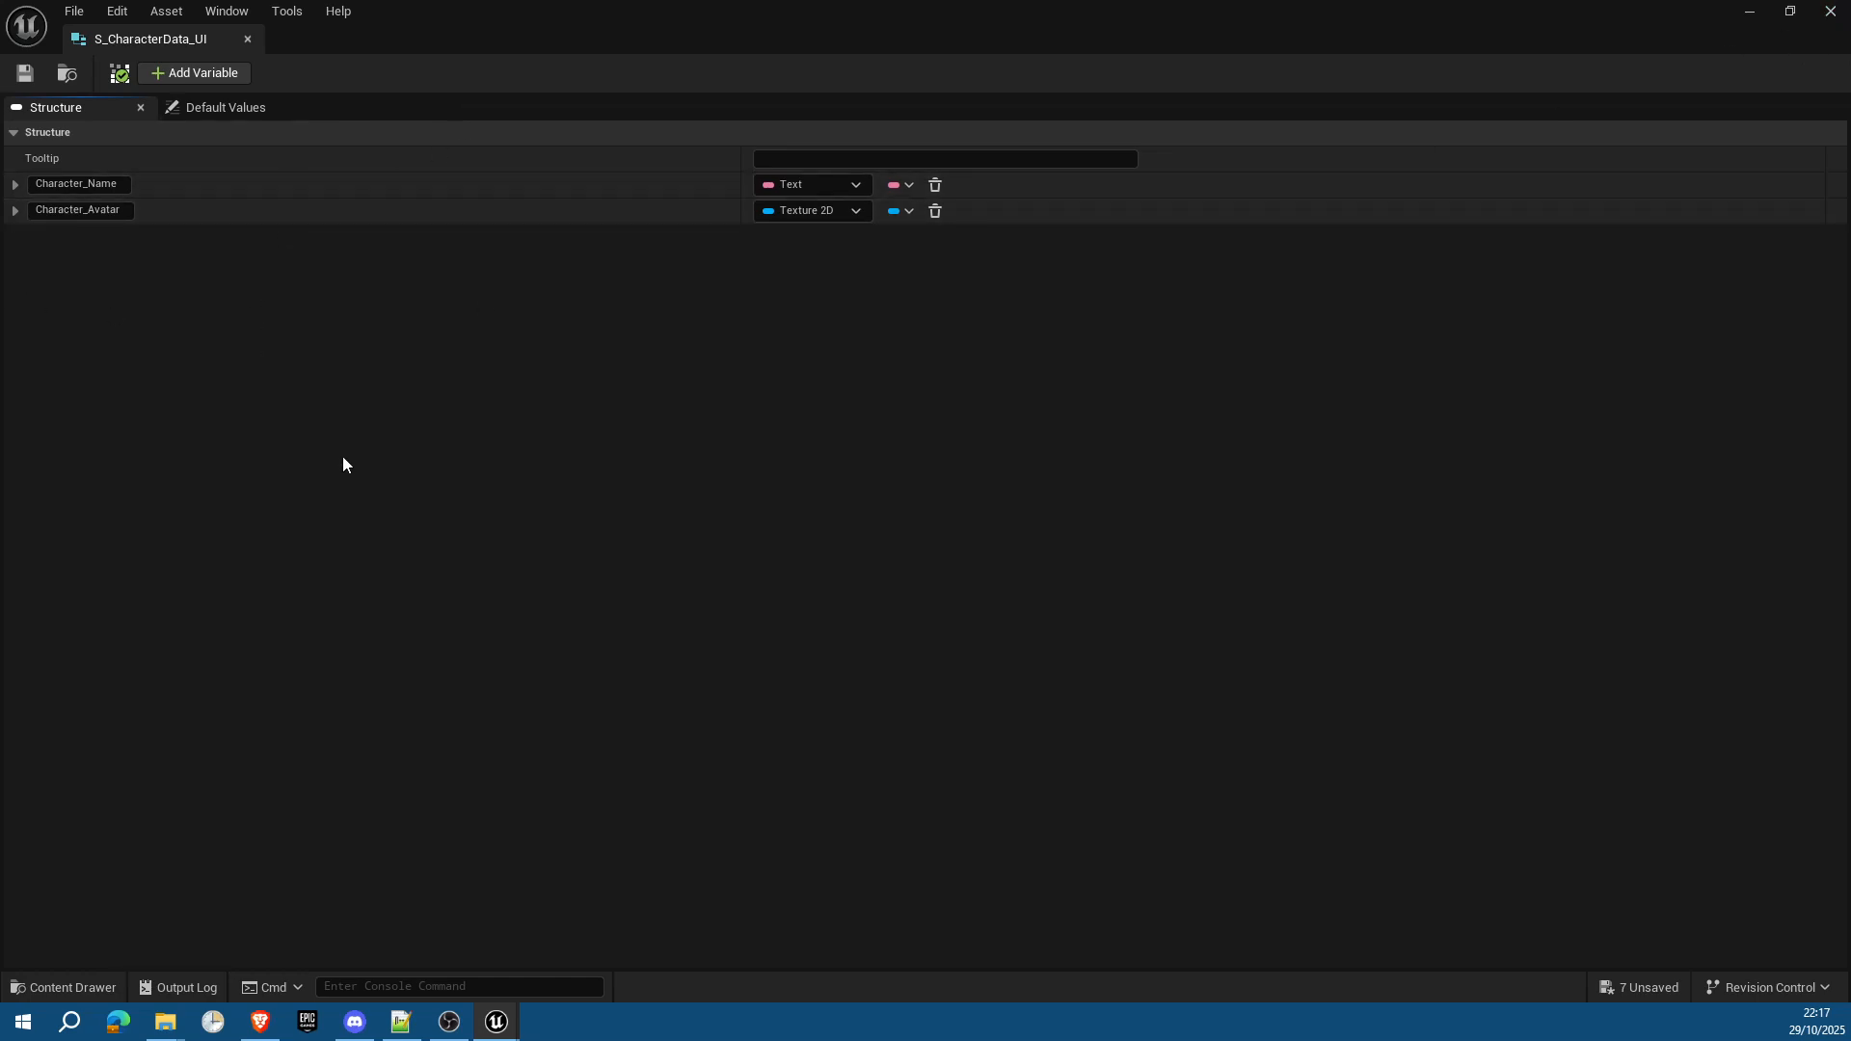
{"action": "left_click", "coordinate": [1829, 11]}
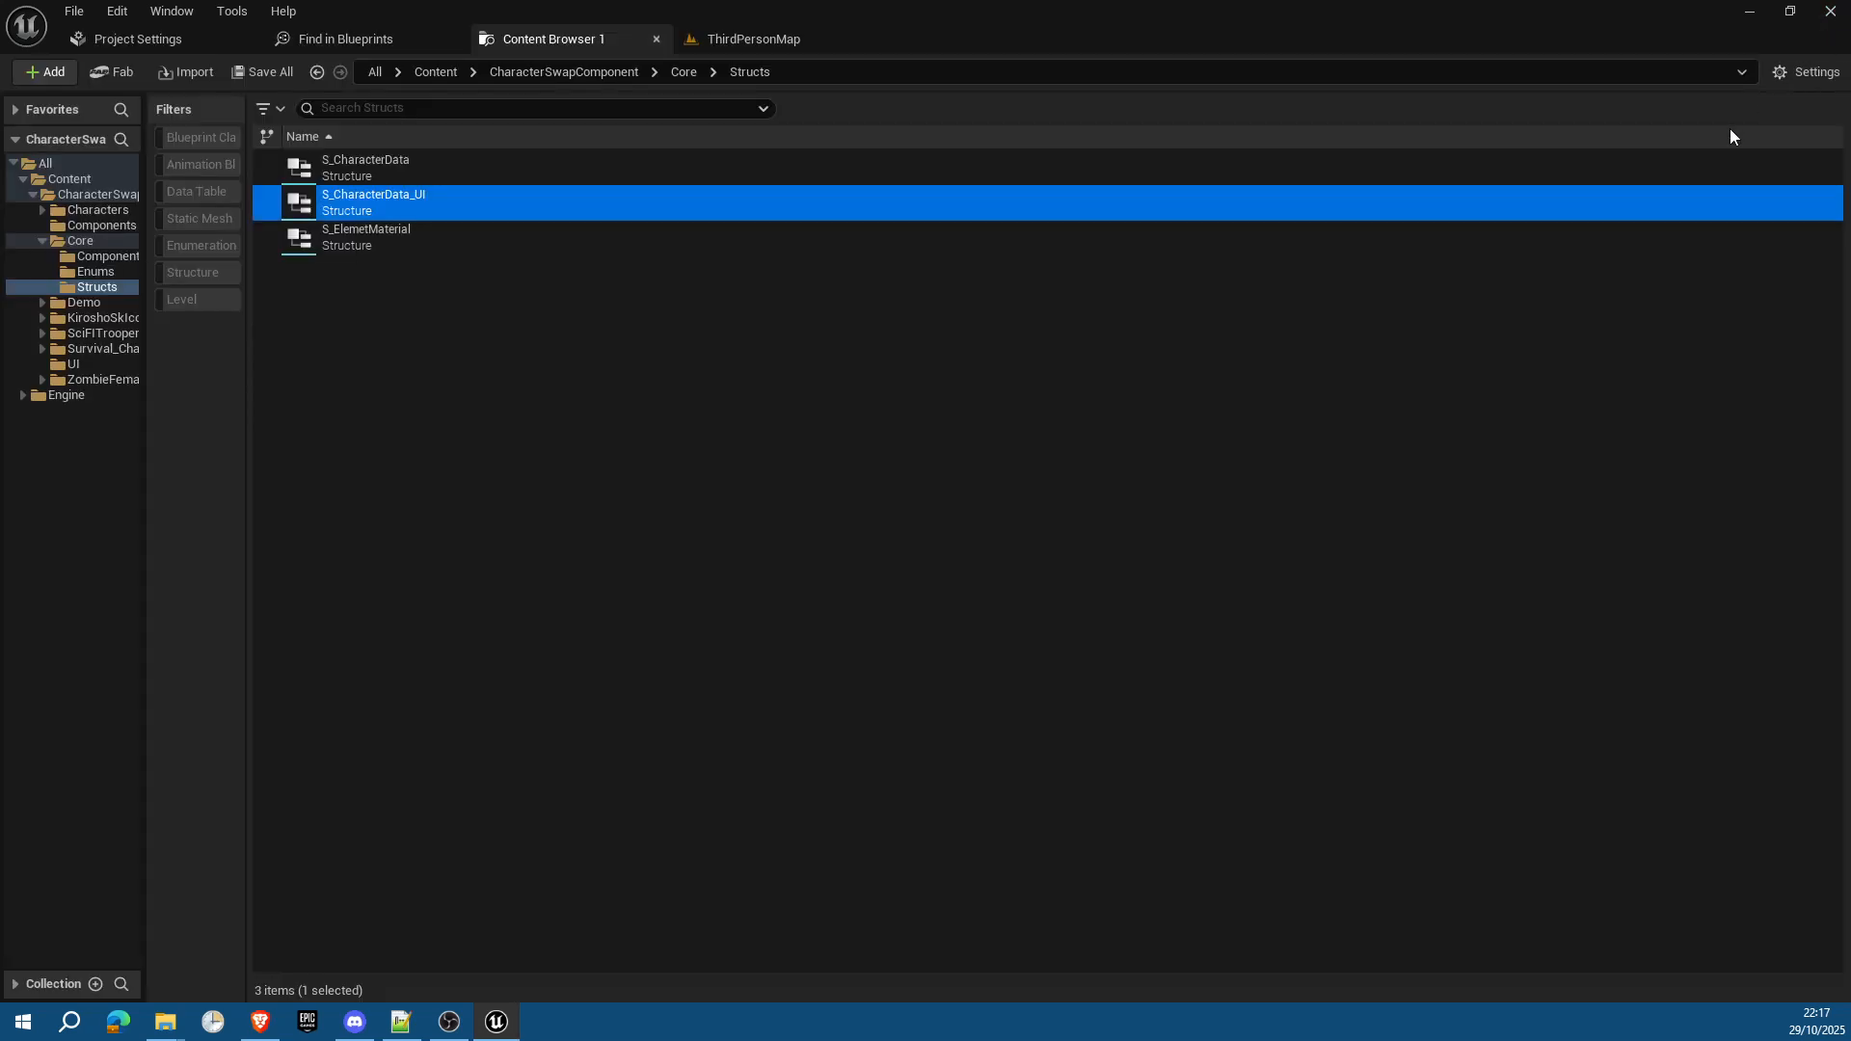
{"action": "left_click", "coordinate": [1016, 468]}
{"action": "double_click", "coordinate": [378, 169]}
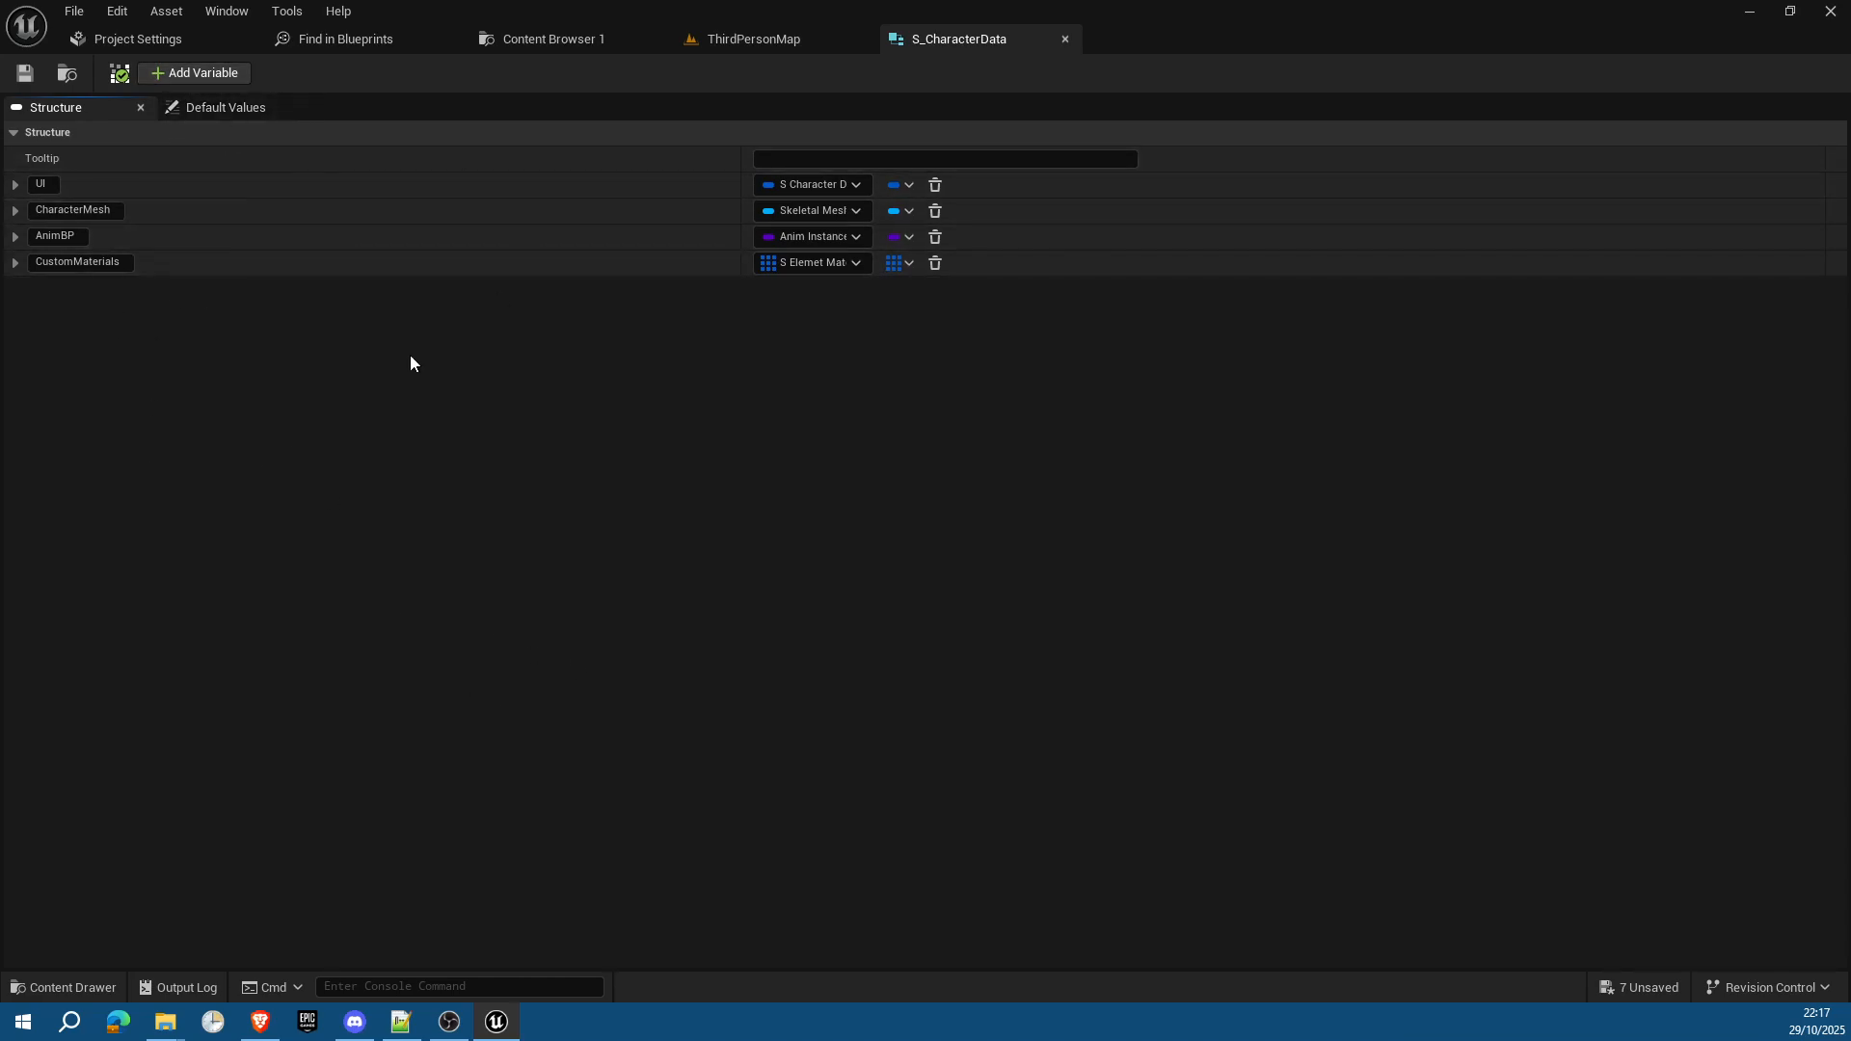
{"action": "left_click", "coordinate": [1065, 38]}
{"action": "left_click", "coordinate": [554, 40]}
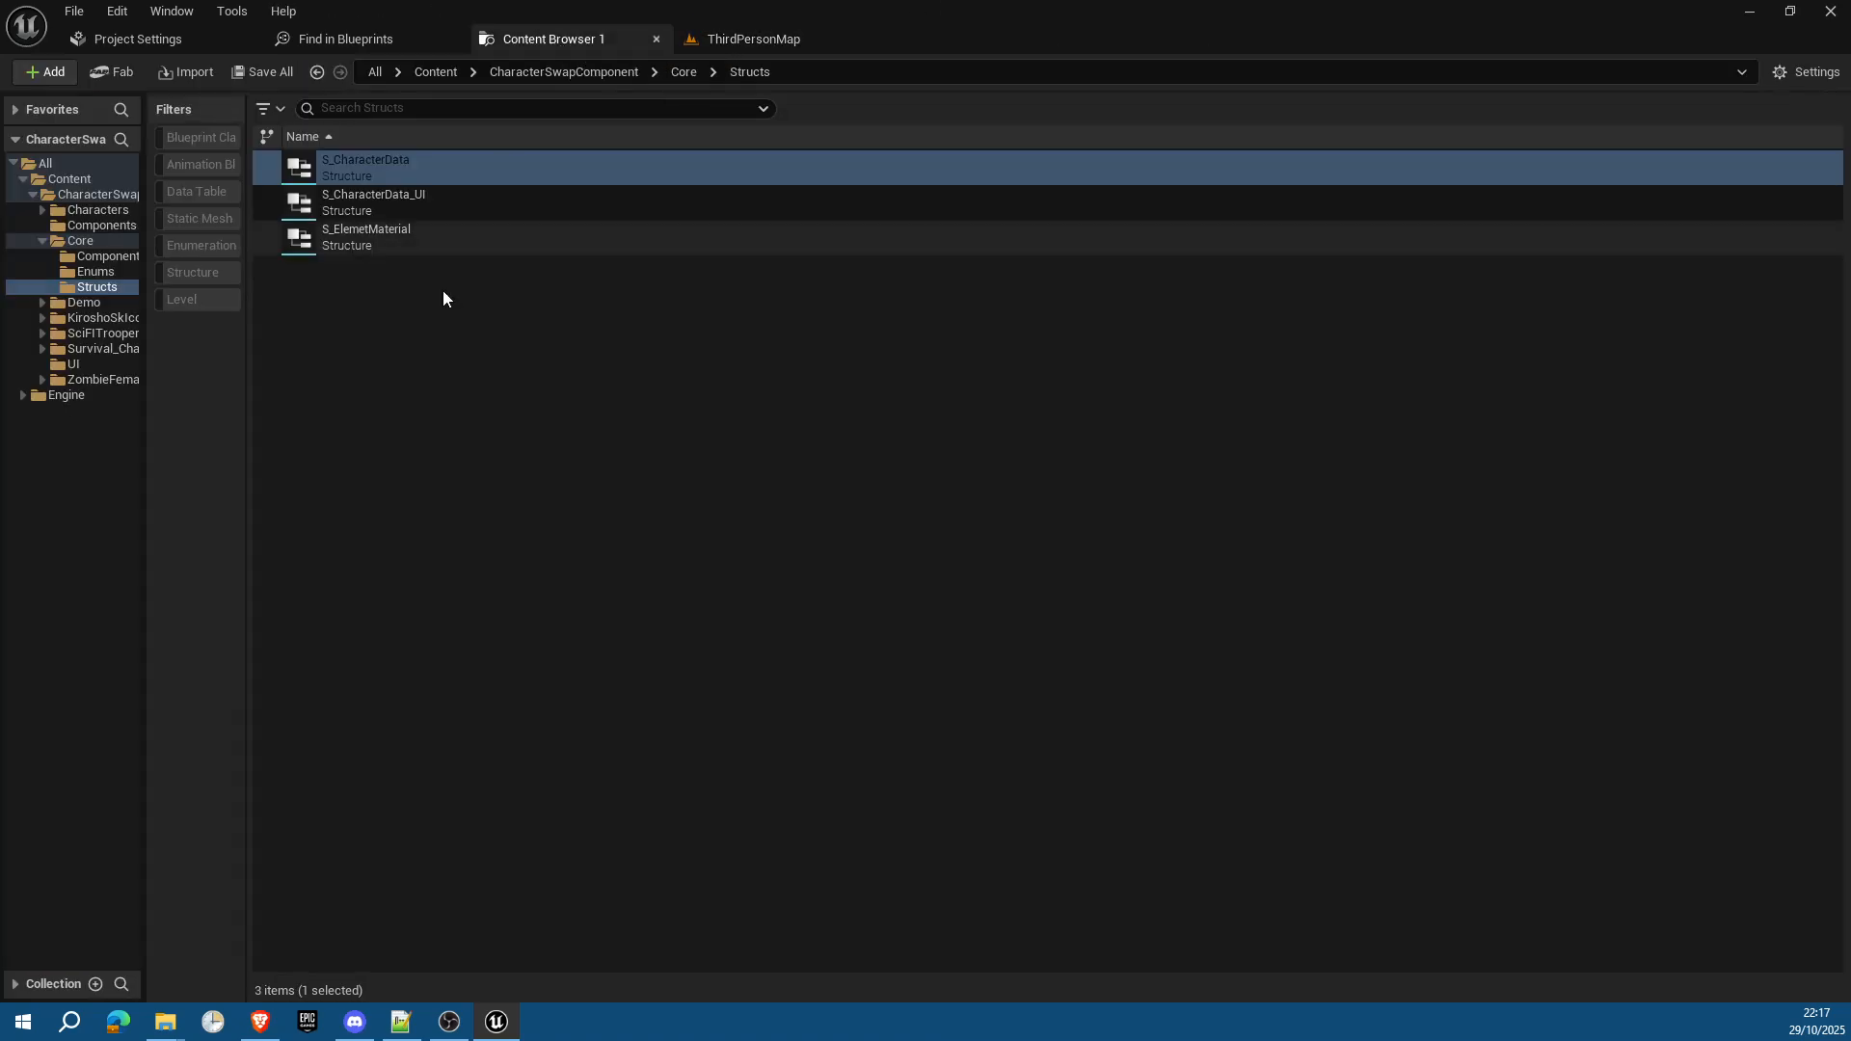
Step: Open AC_MeshSwap_Basic from CharacterSwapComponent's Components folder and examine its SetMaterials function graph
{"action": "left_click", "coordinate": [543, 74]}
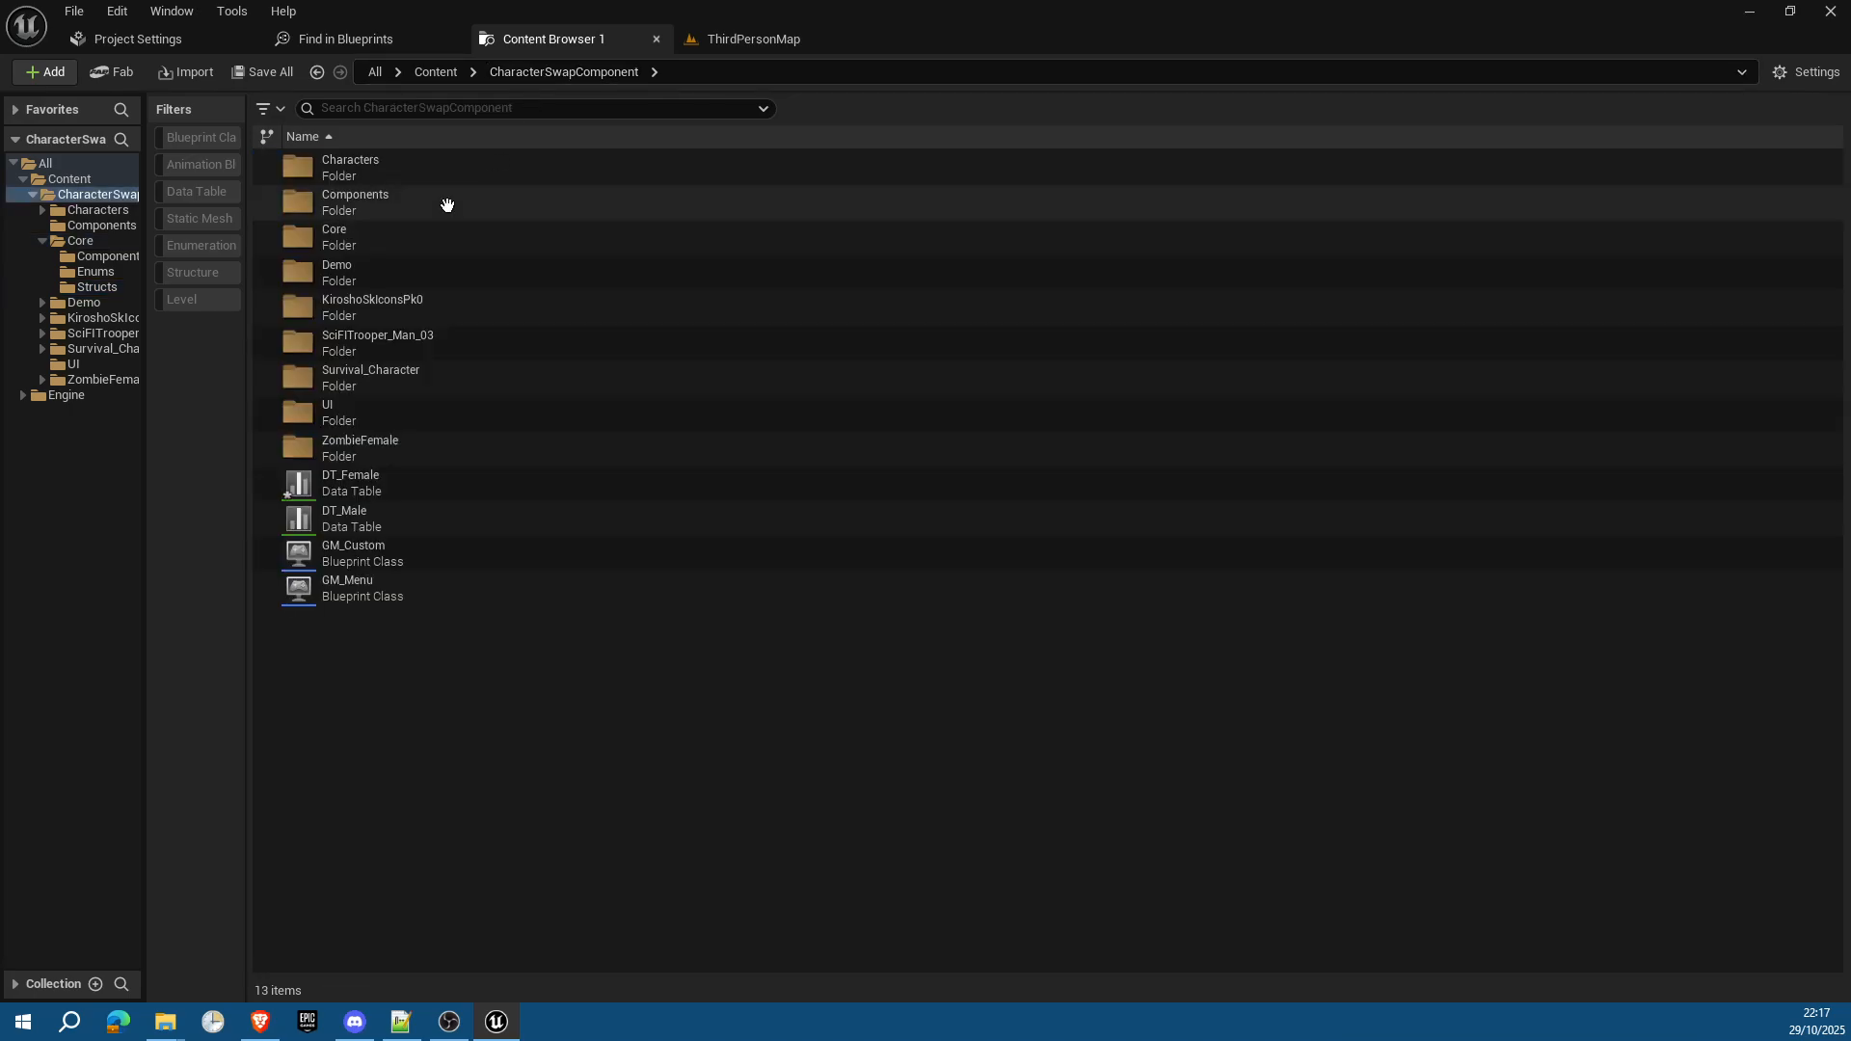
{"action": "double_click", "coordinate": [395, 198]}
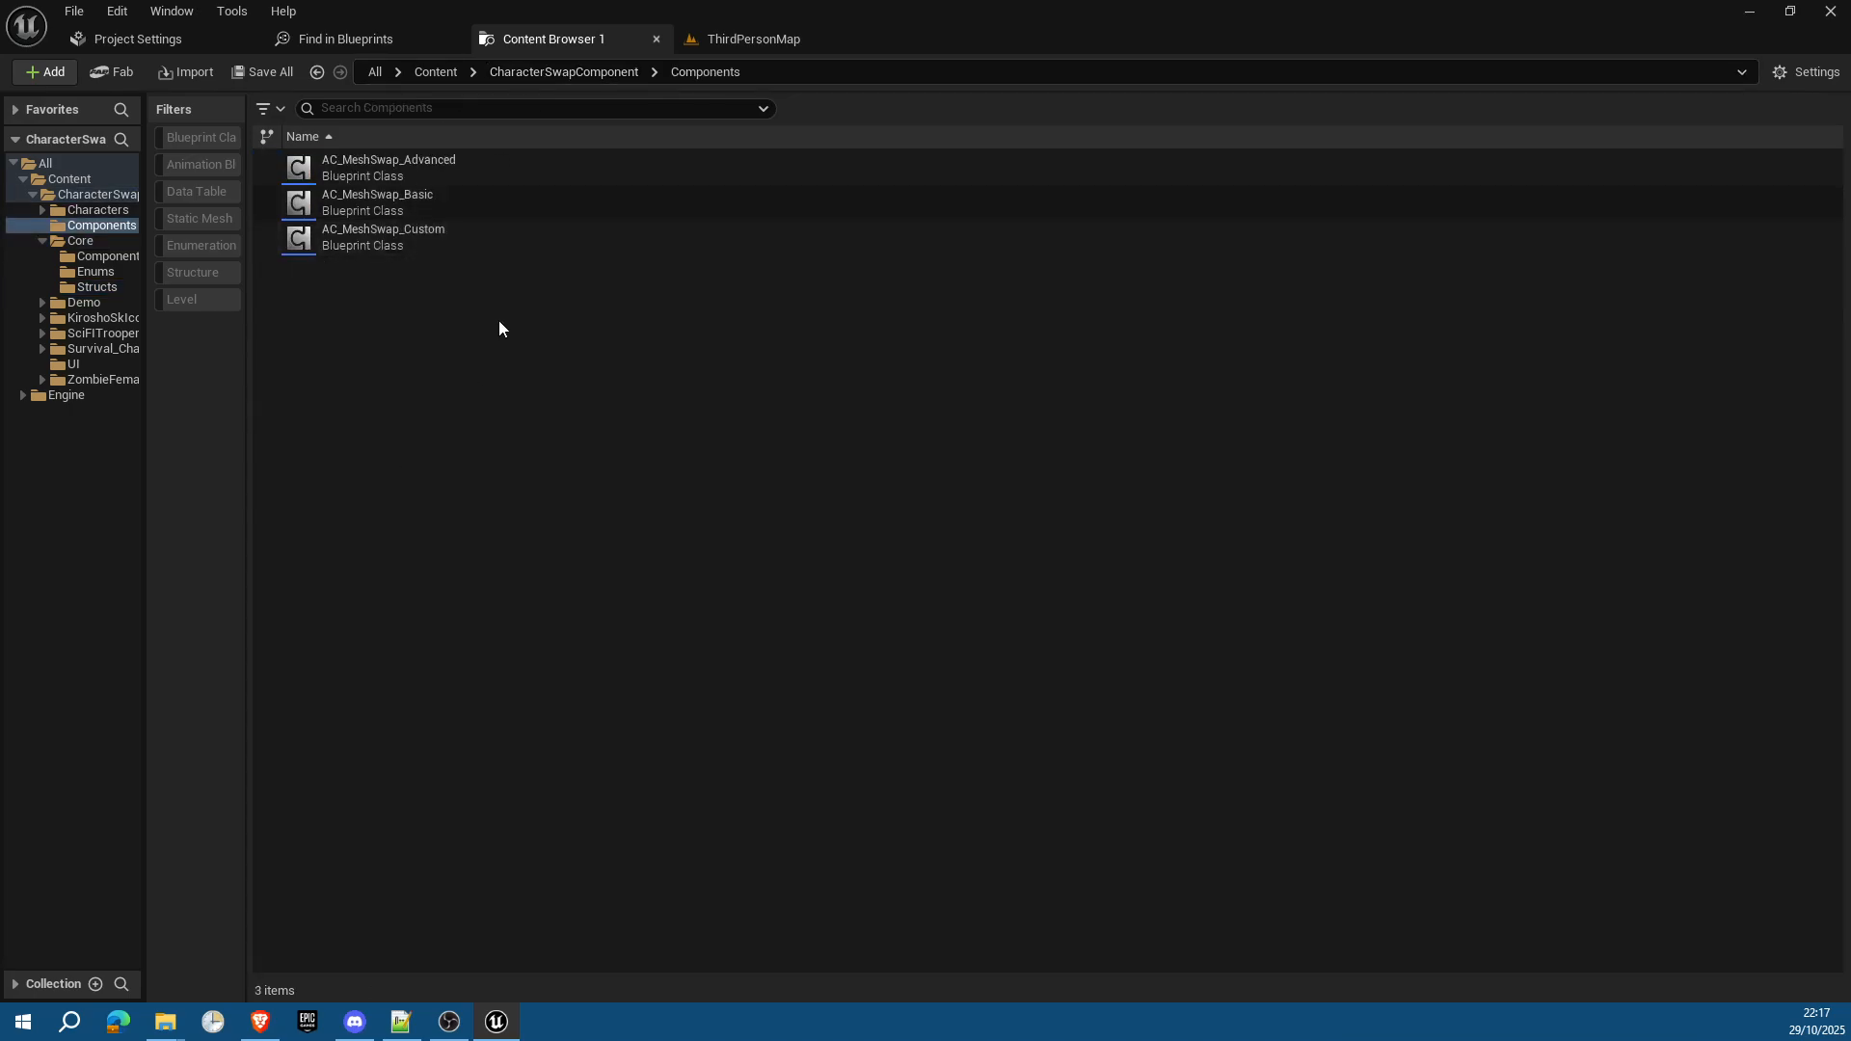
{"action": "double_click", "coordinate": [429, 197]}
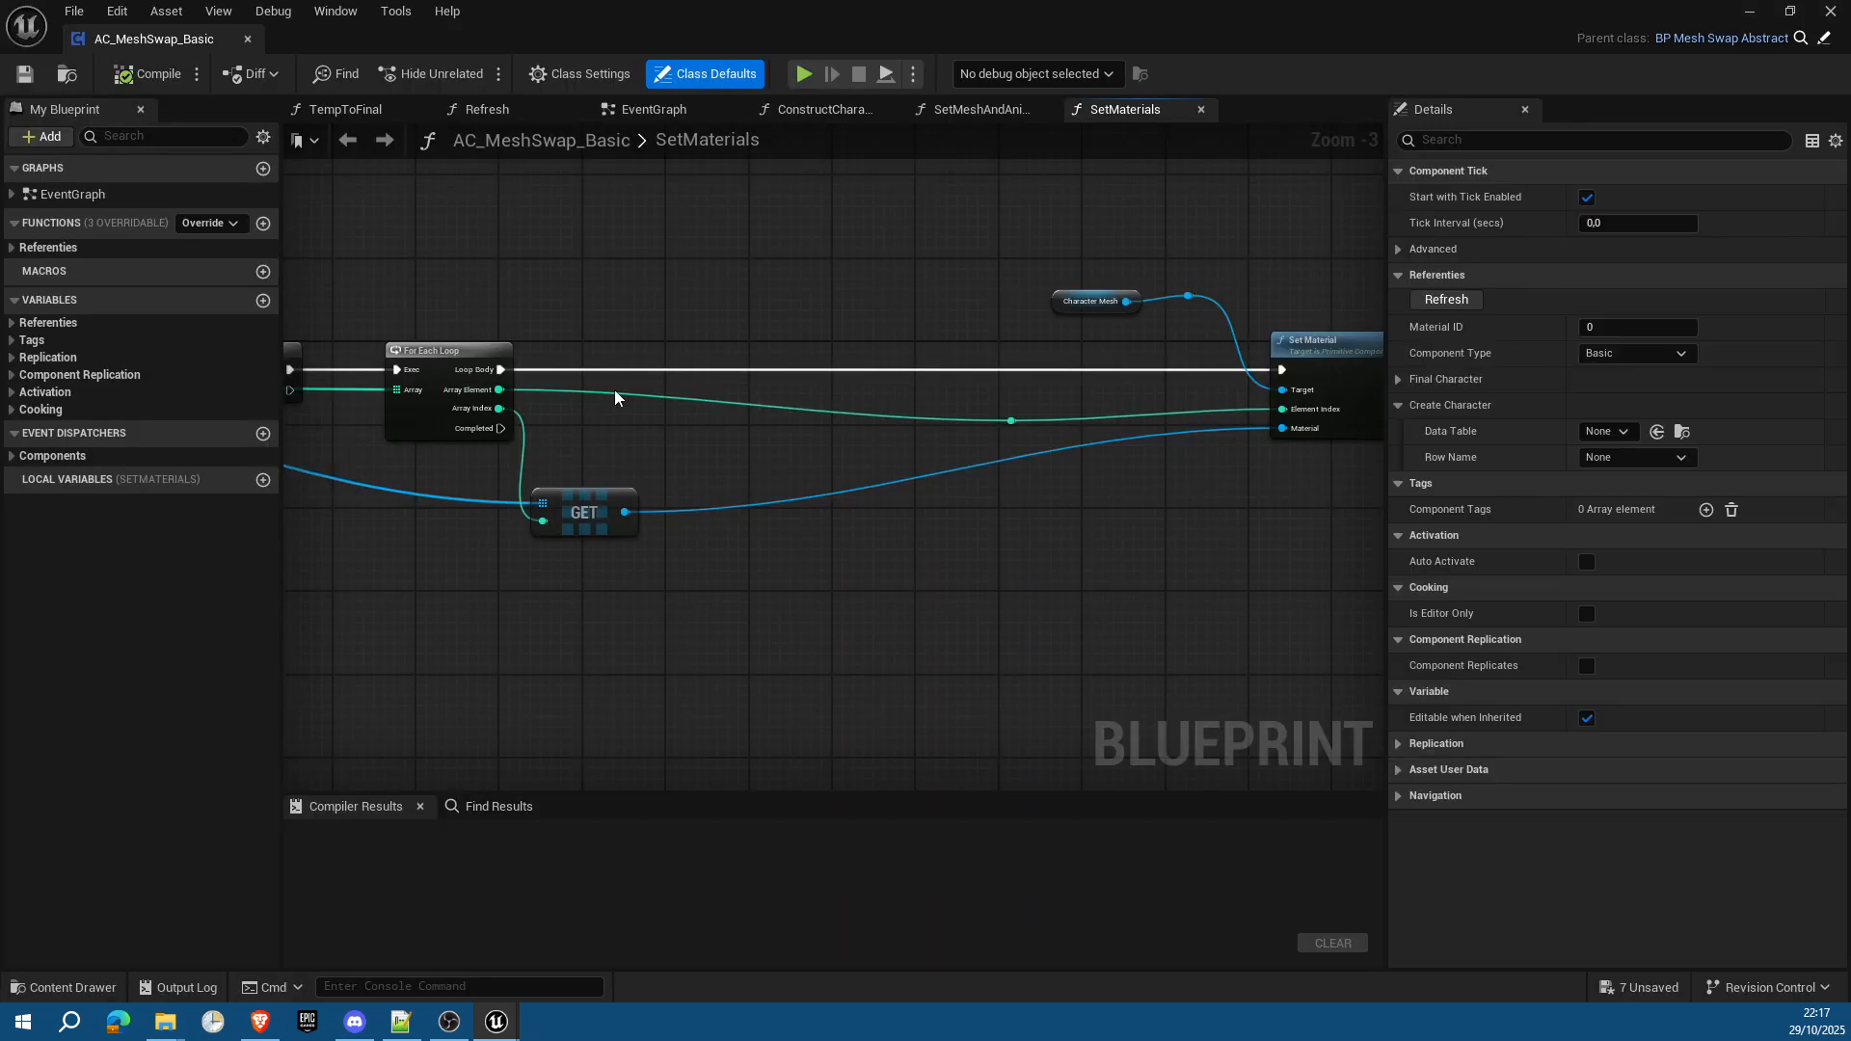
{"action": "scroll", "coordinate": [614, 397], "scroll_direction": "down", "scroll_amount": 3}
{"action": "right_click_drag", "start_coordinate": [591, 372], "coordinate": [941, 372]}
{"action": "scroll", "coordinate": [573, 293], "scroll_direction": "up", "scroll_amount": 1}
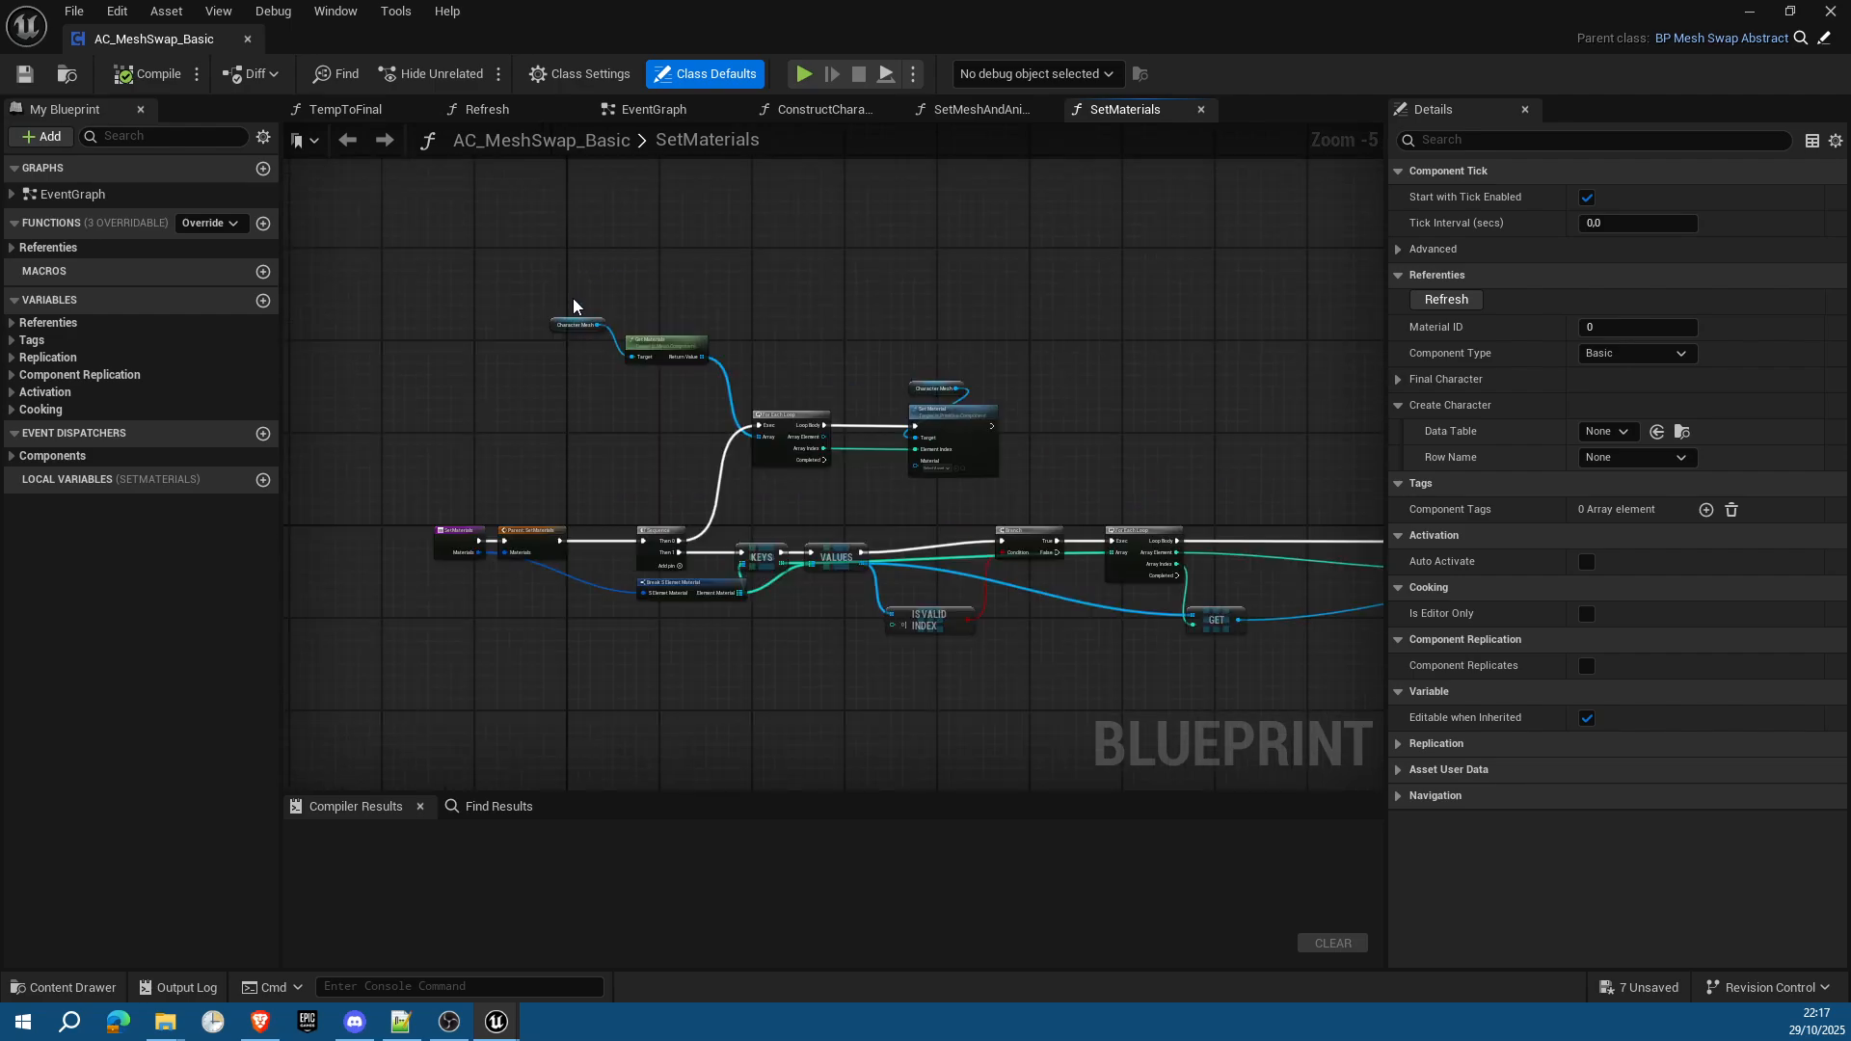
{"action": "scroll", "coordinate": [573, 298], "scroll_direction": "up", "scroll_amount": 1}
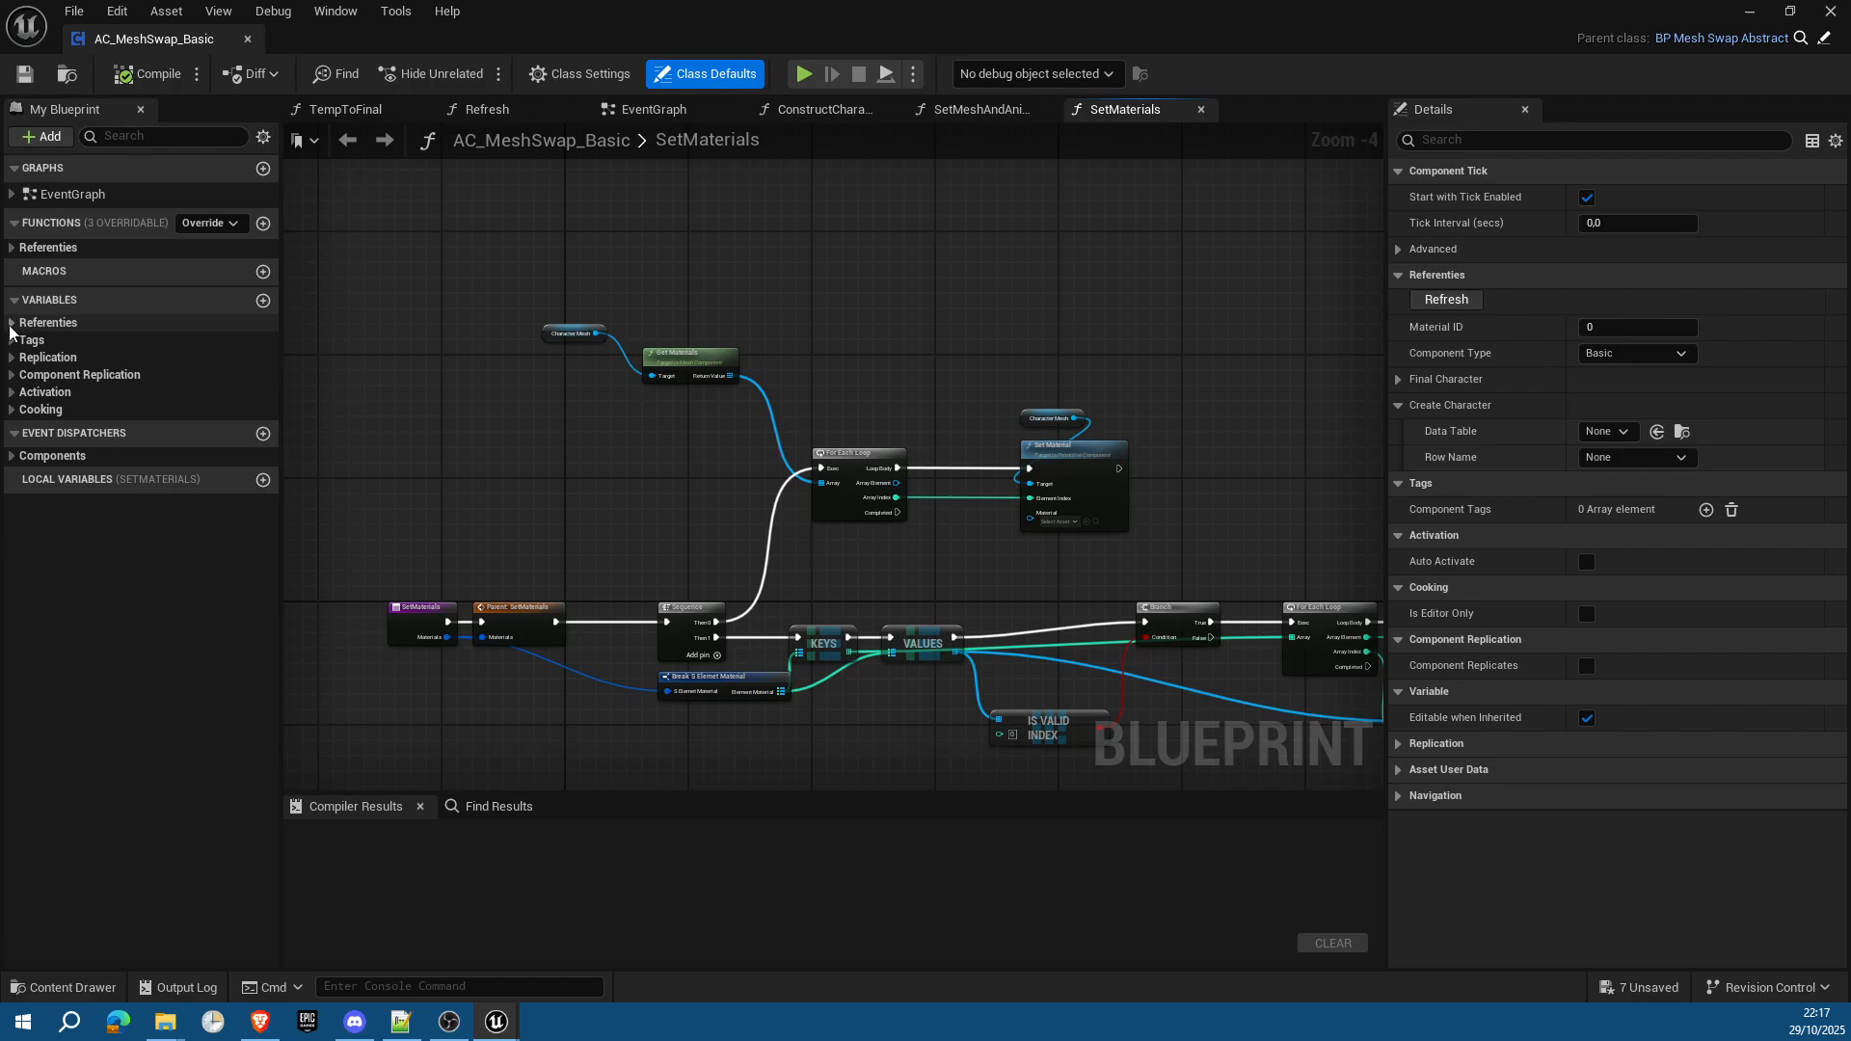
Step: Examine the CharacterMesh, Material_ID, ComponentType, FinalCharacter and CreateCharacter variables in the Referenties category of AC_MeshSwap_Basic
{"action": "left_click", "coordinate": [12, 324]}
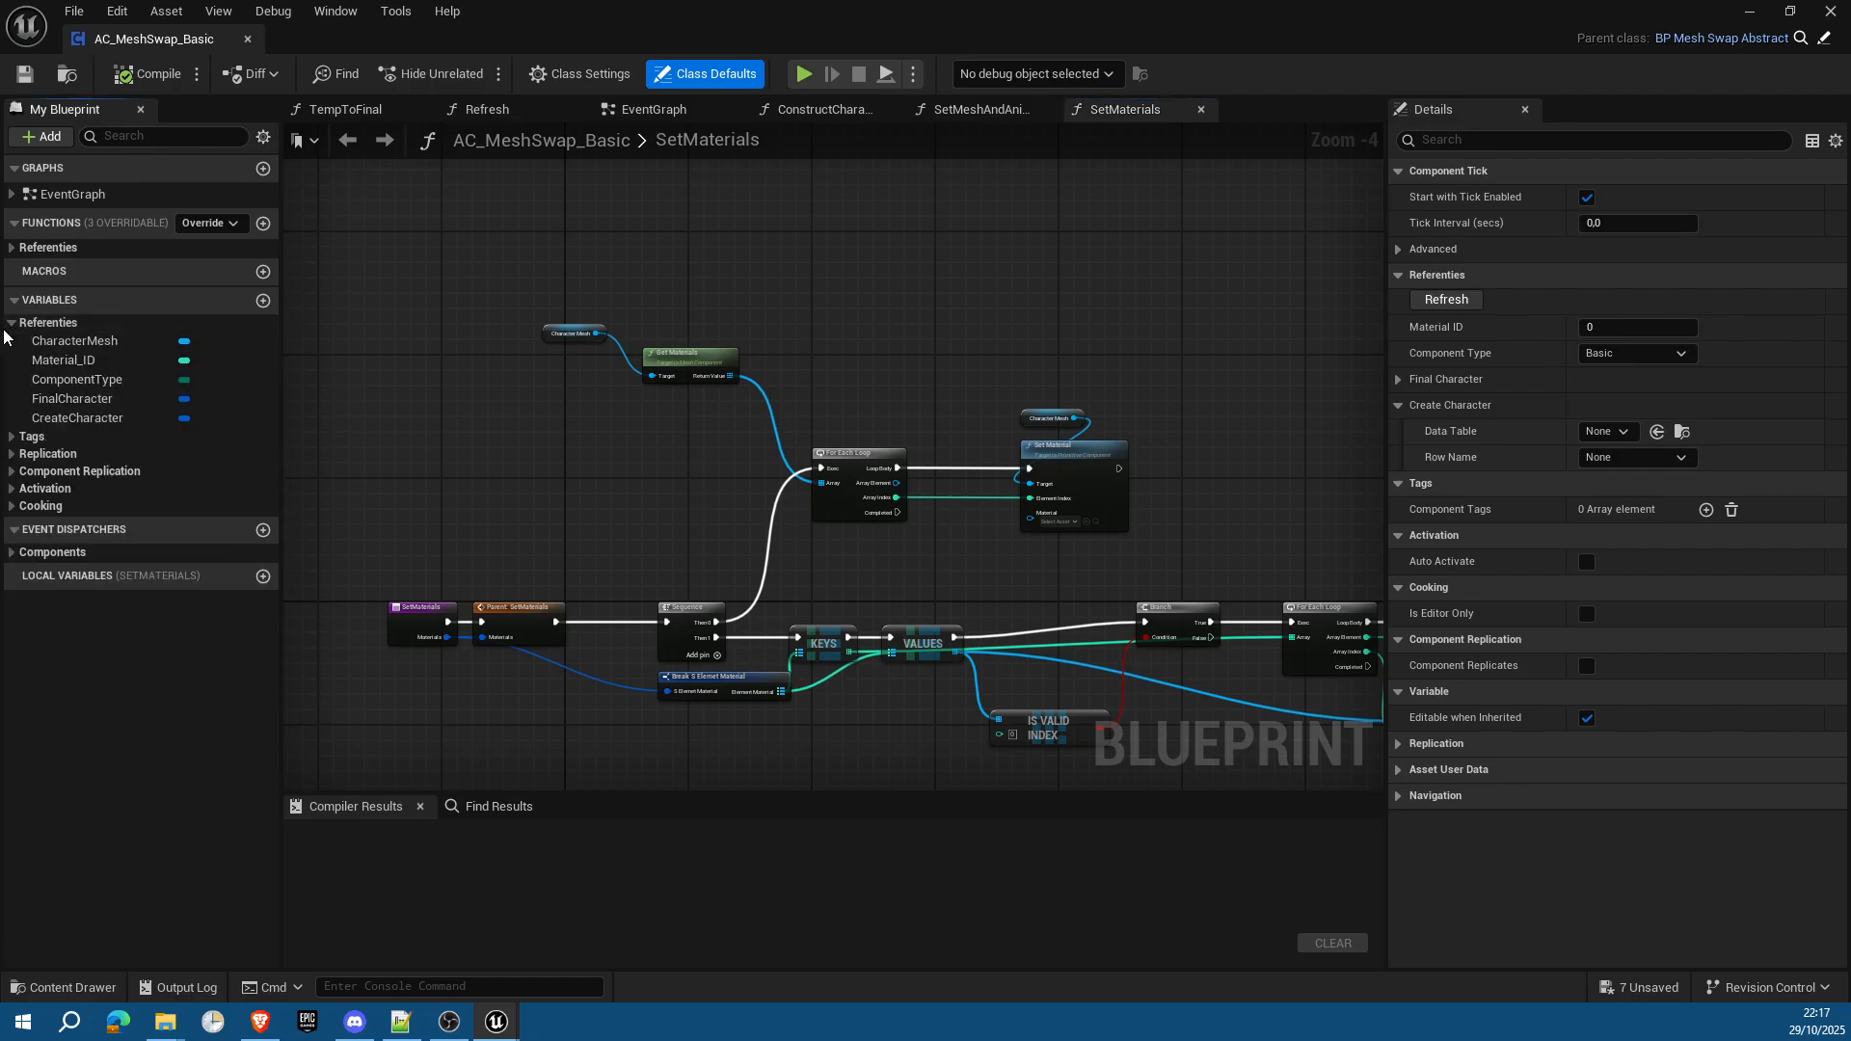
{"action": "left_click", "coordinate": [83, 341]}
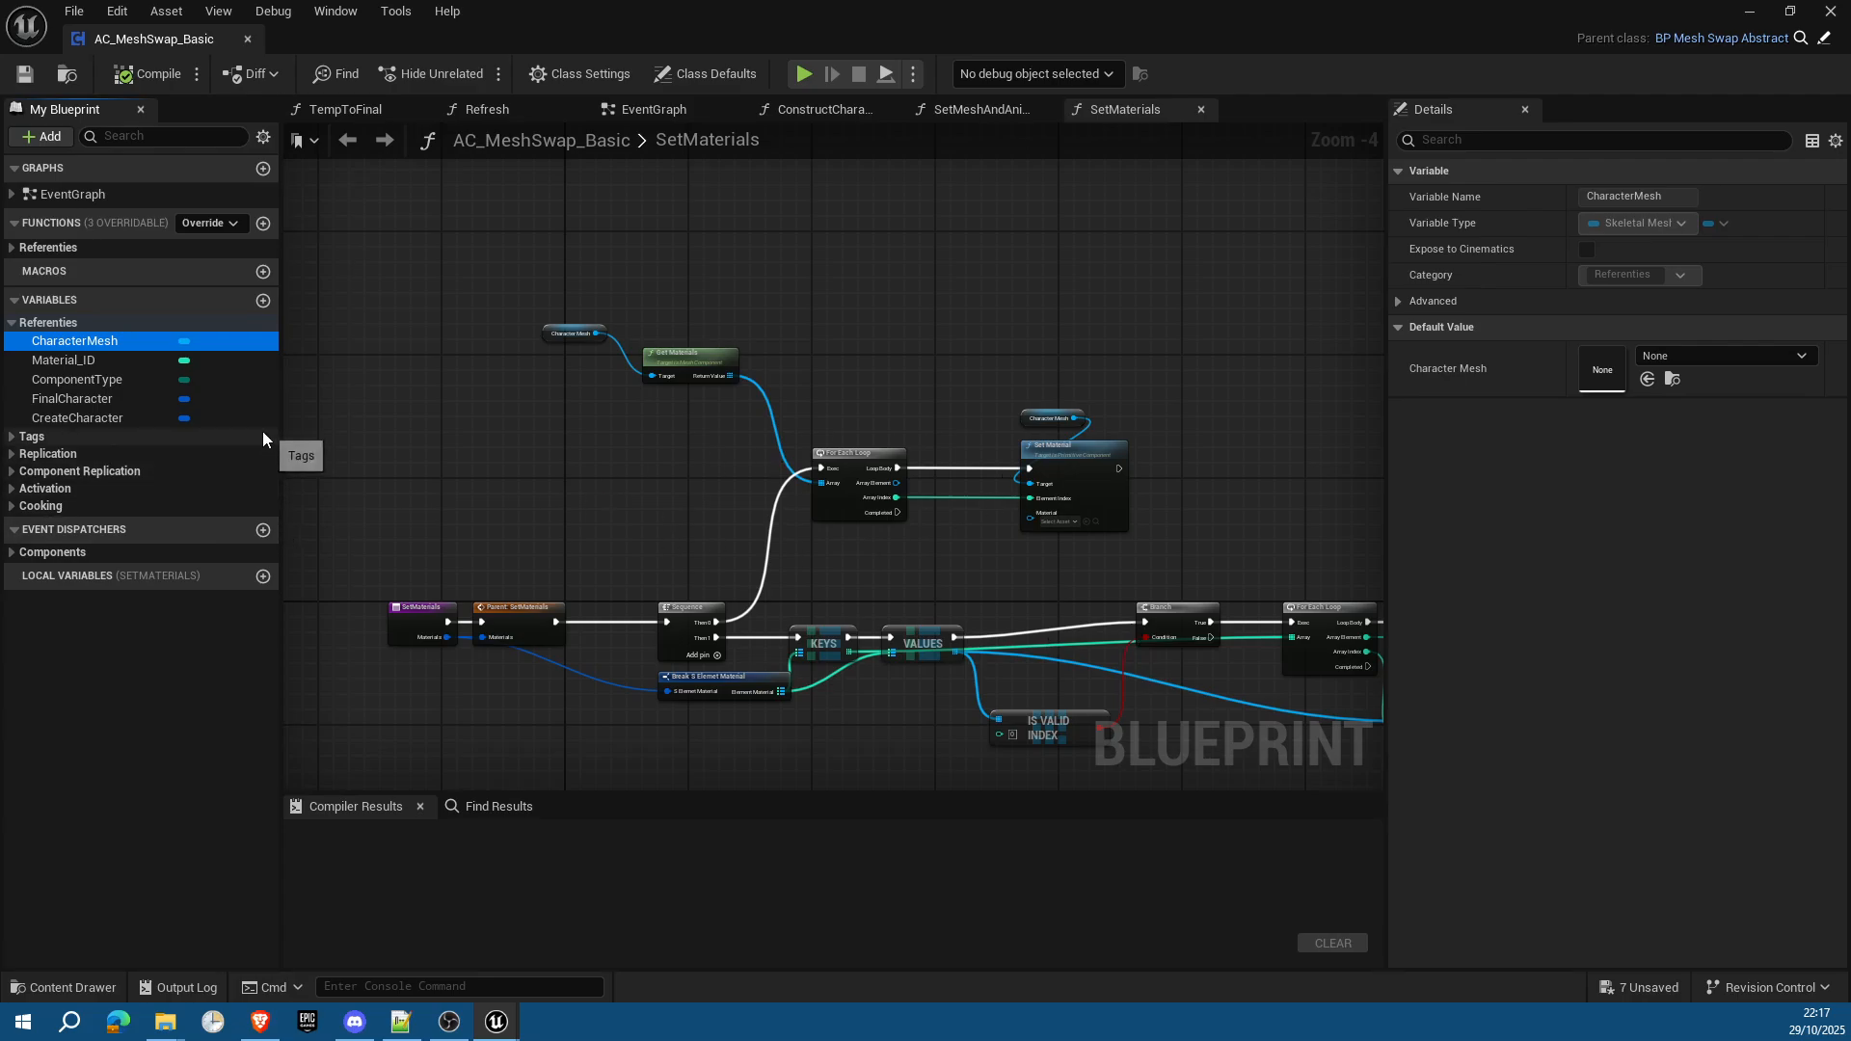
{"action": "left_click", "coordinate": [39, 361]}
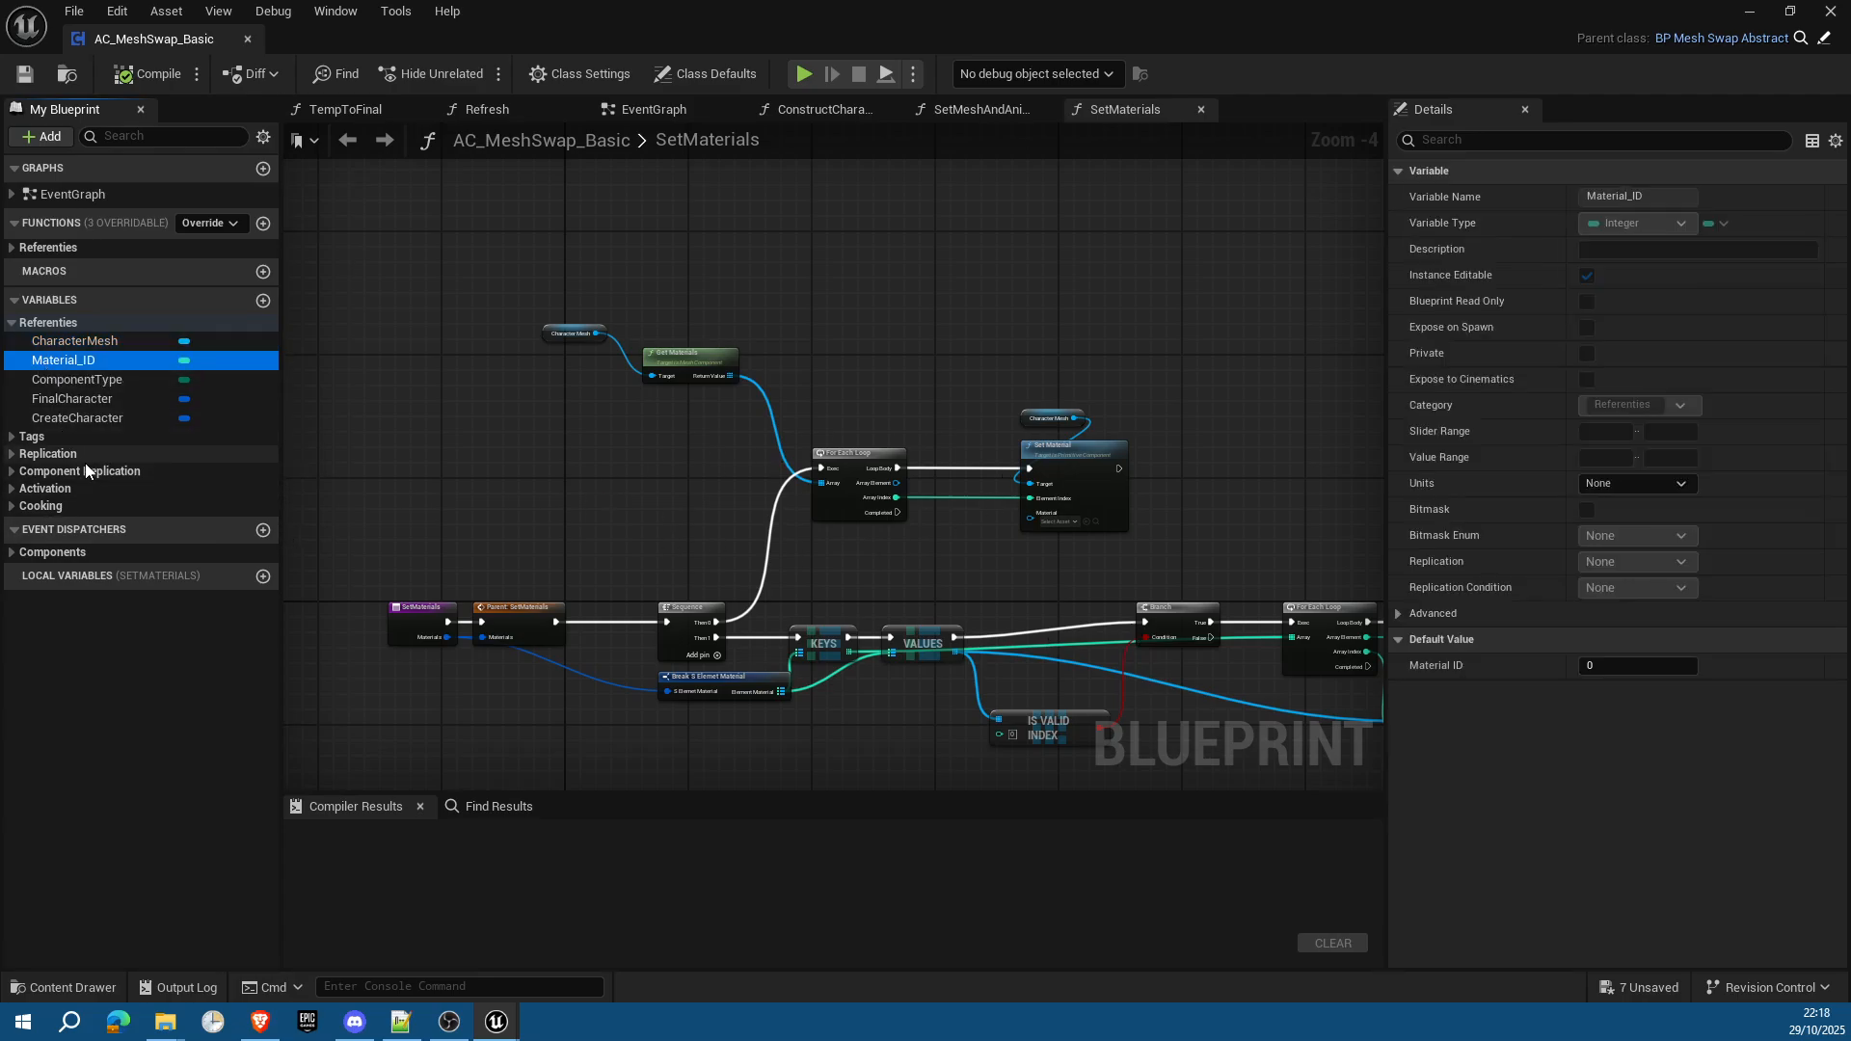
{"action": "left_click", "coordinate": [106, 382]}
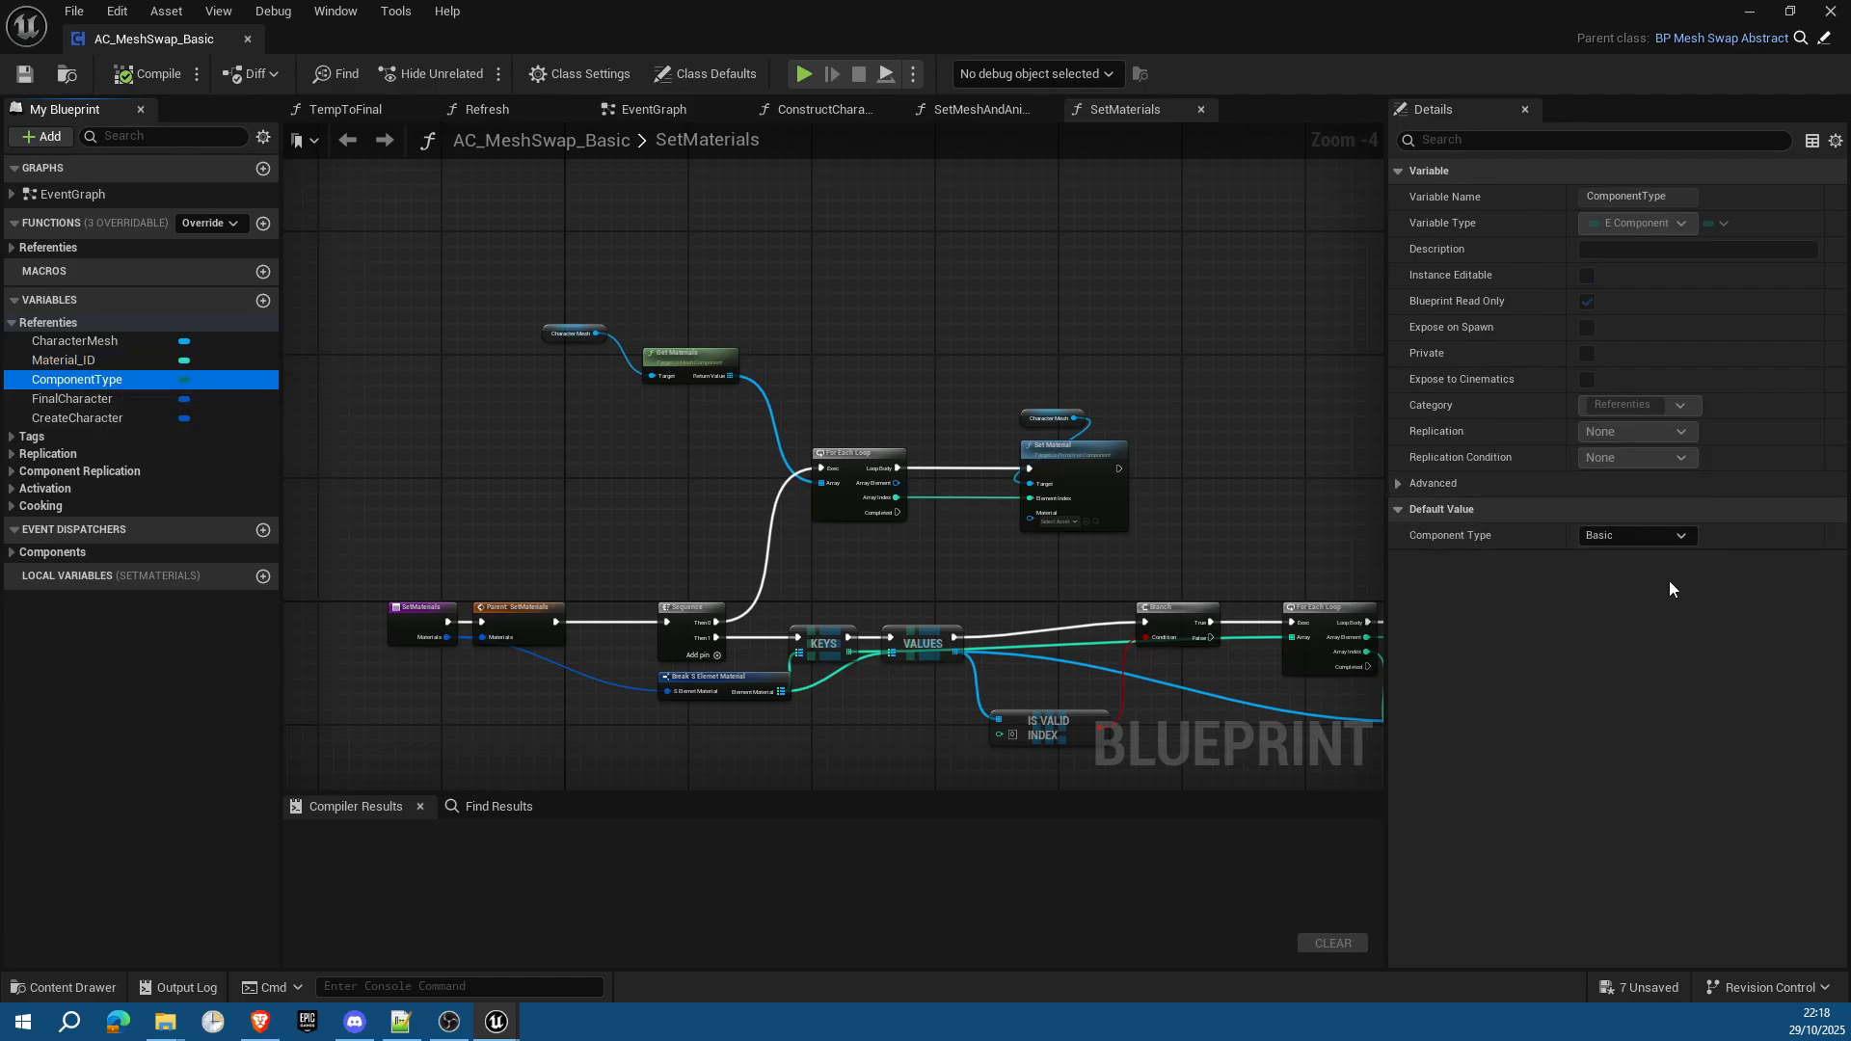
{"action": "left_click", "coordinate": [83, 401]}
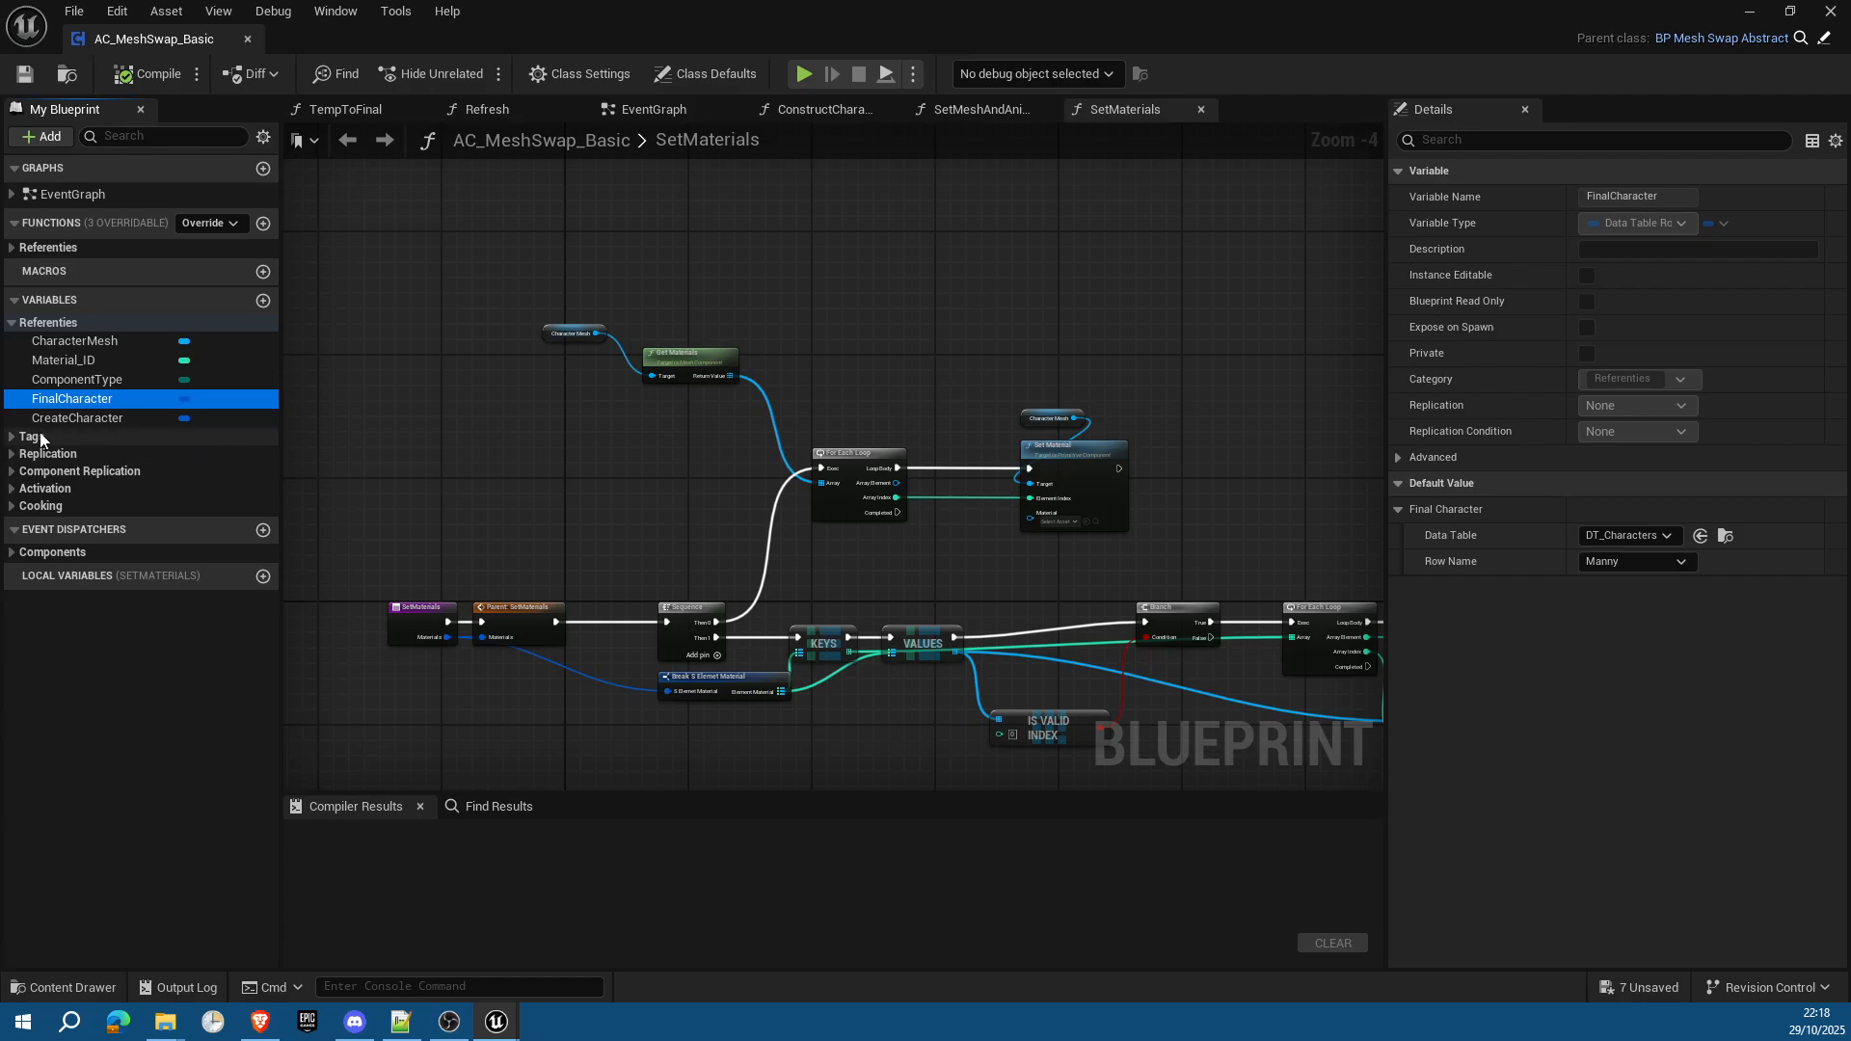
{"action": "left_click", "coordinate": [73, 419]}
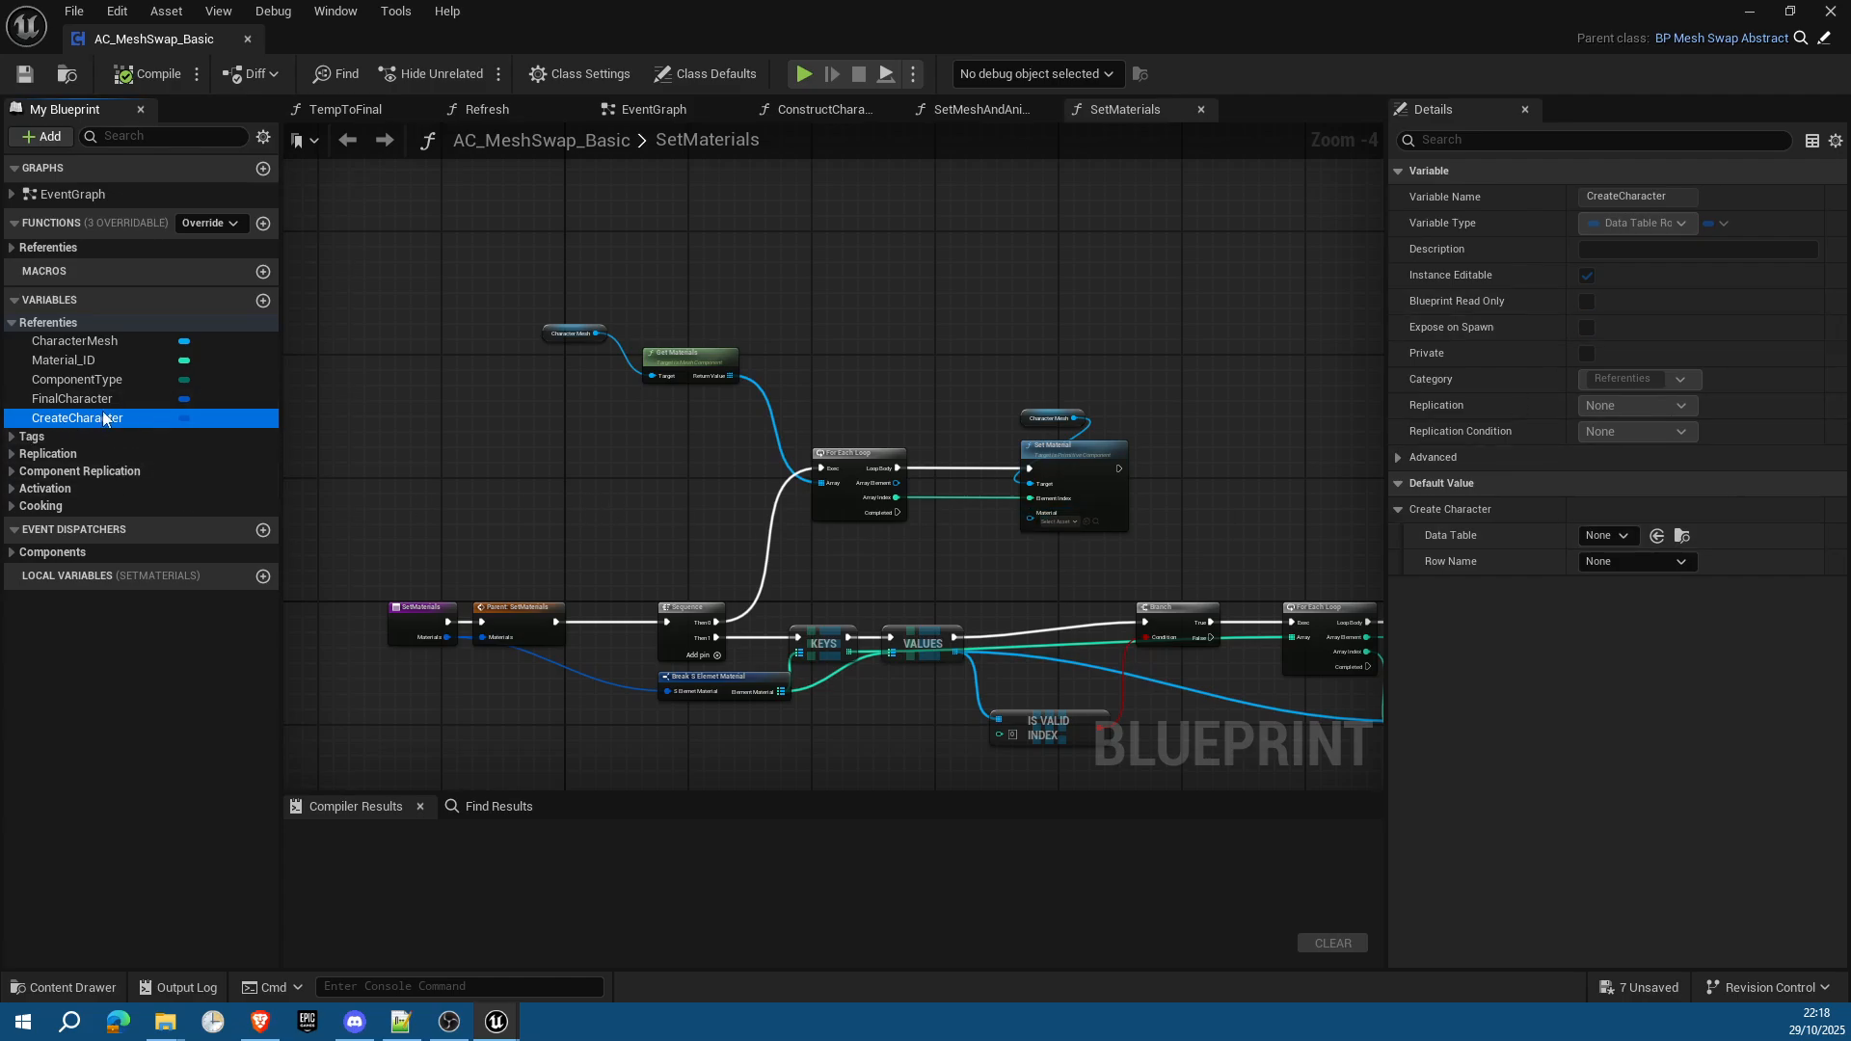
{"action": "left_click", "coordinate": [88, 361]}
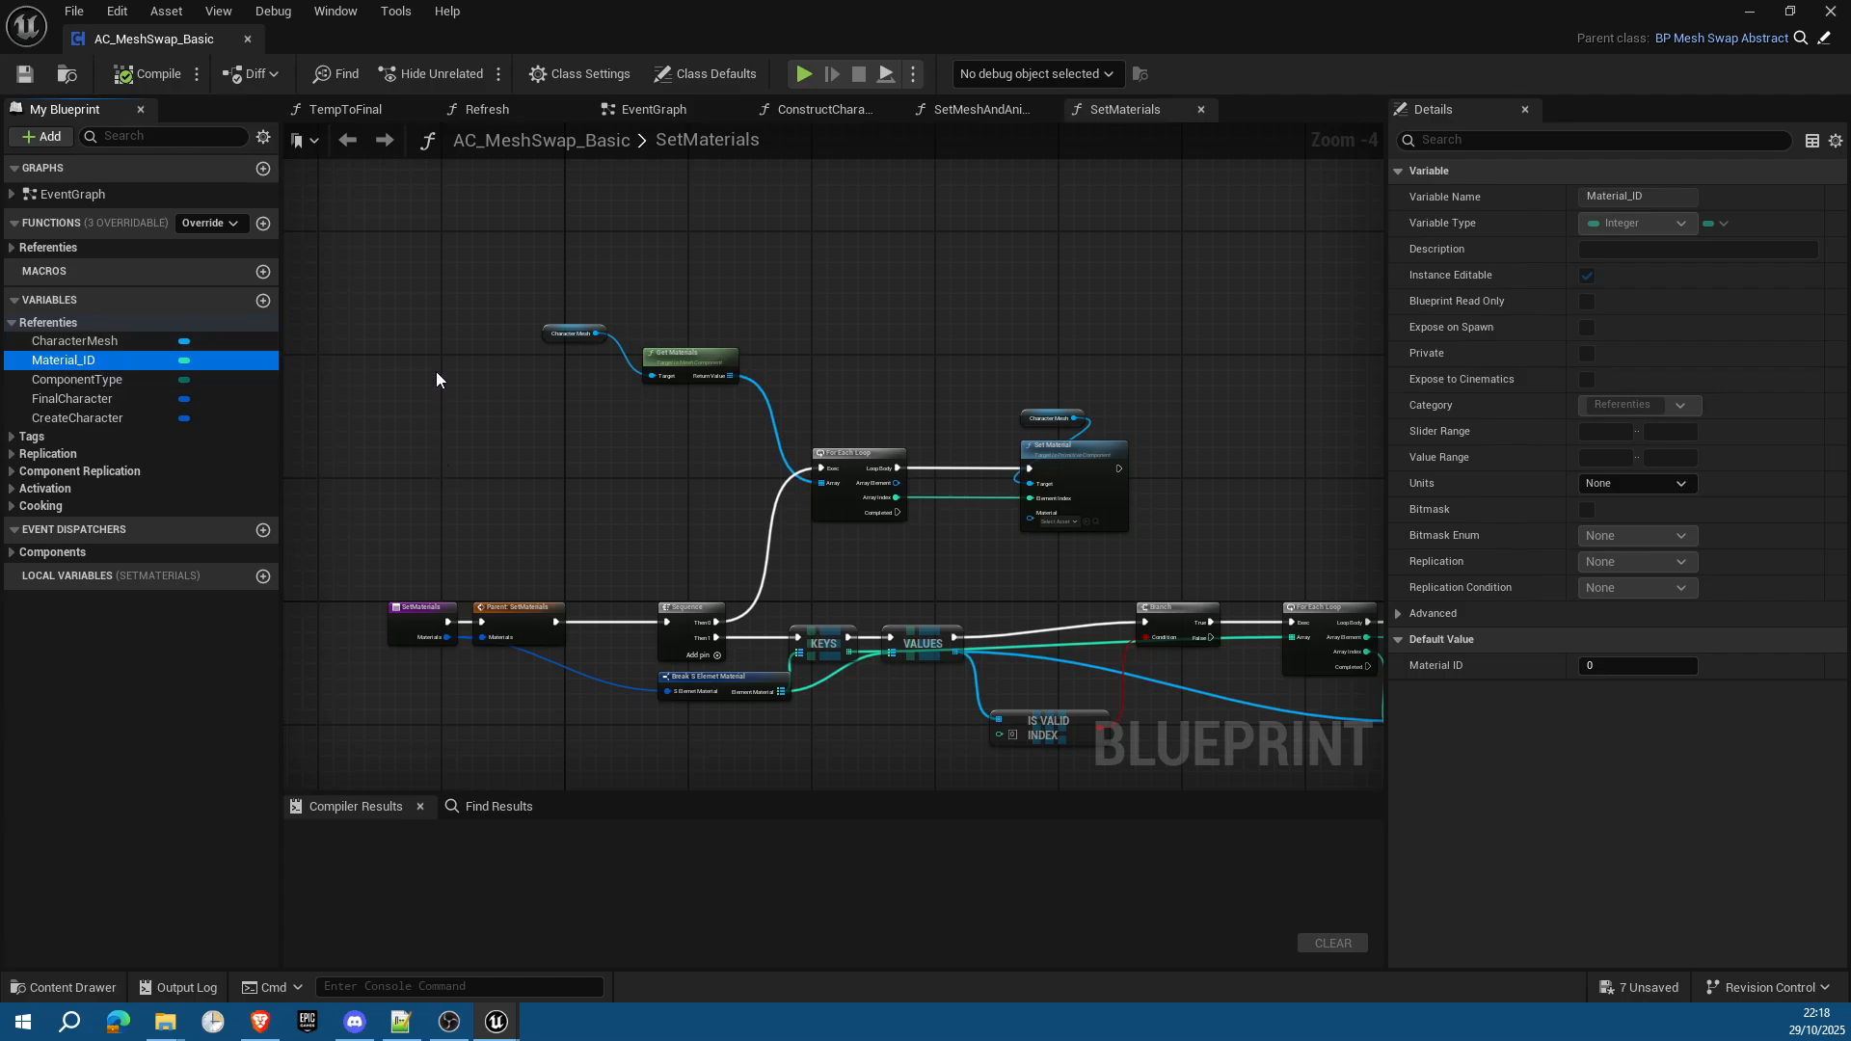
{"action": "scroll", "coordinate": [454, 318], "scroll_direction": "down", "scroll_amount": 2}
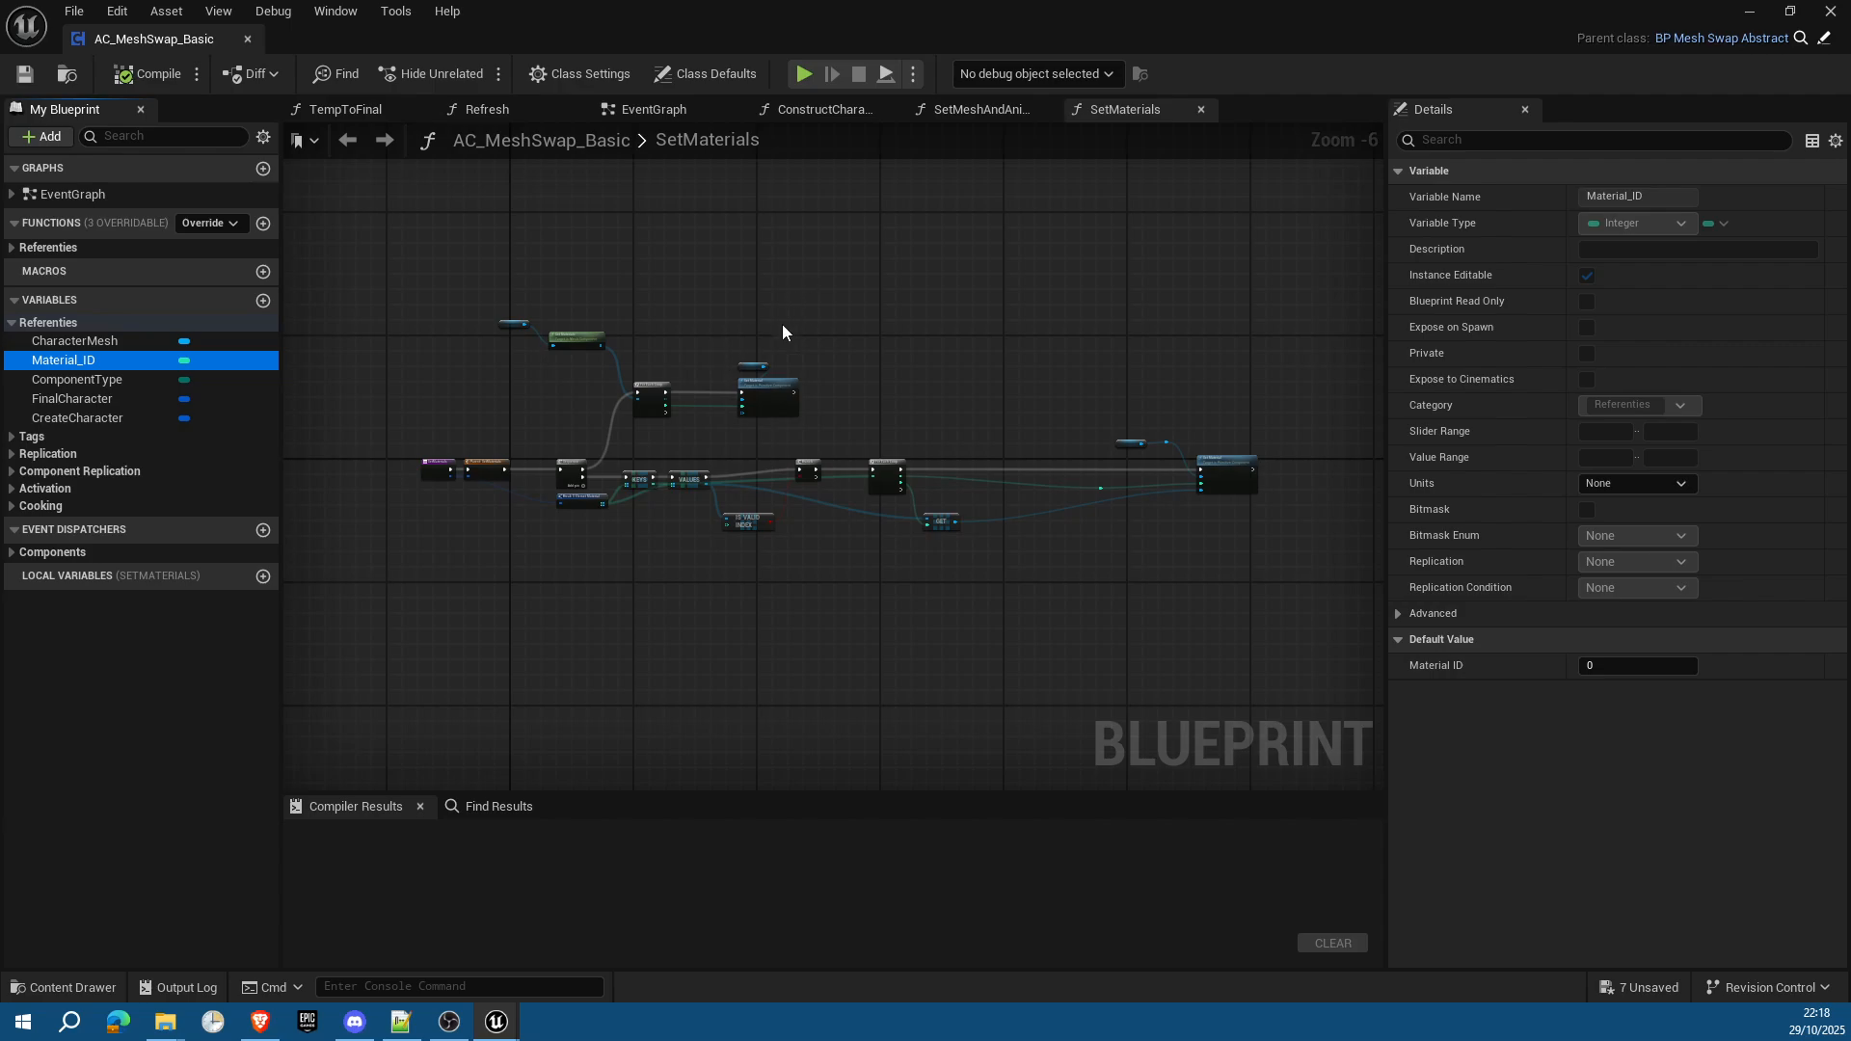
Step: Examine the "Re construct the character" nodes in the EventGraph of AC_MeshSwap_Basic, and close the blueprint
{"action": "left_click", "coordinate": [645, 107]}
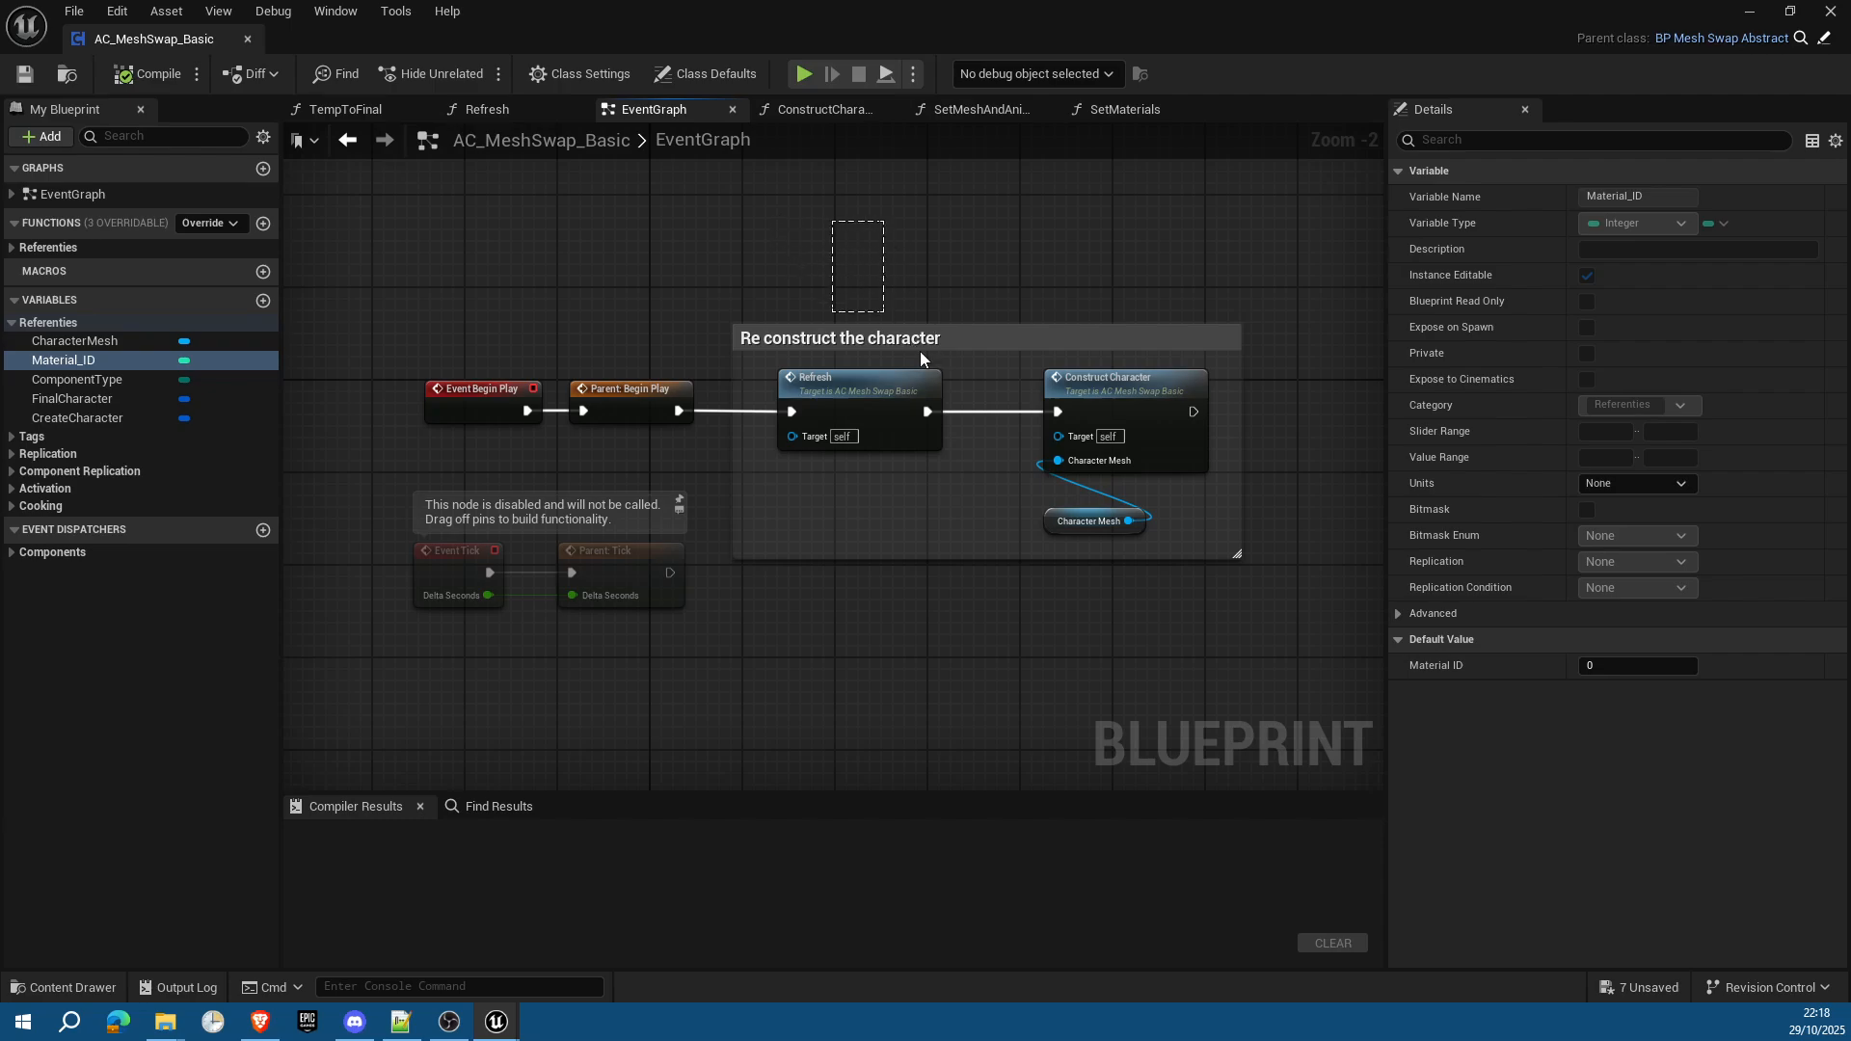
{"action": "left_click_drag", "start_coordinate": [921, 359], "coordinate": [1169, 474]}
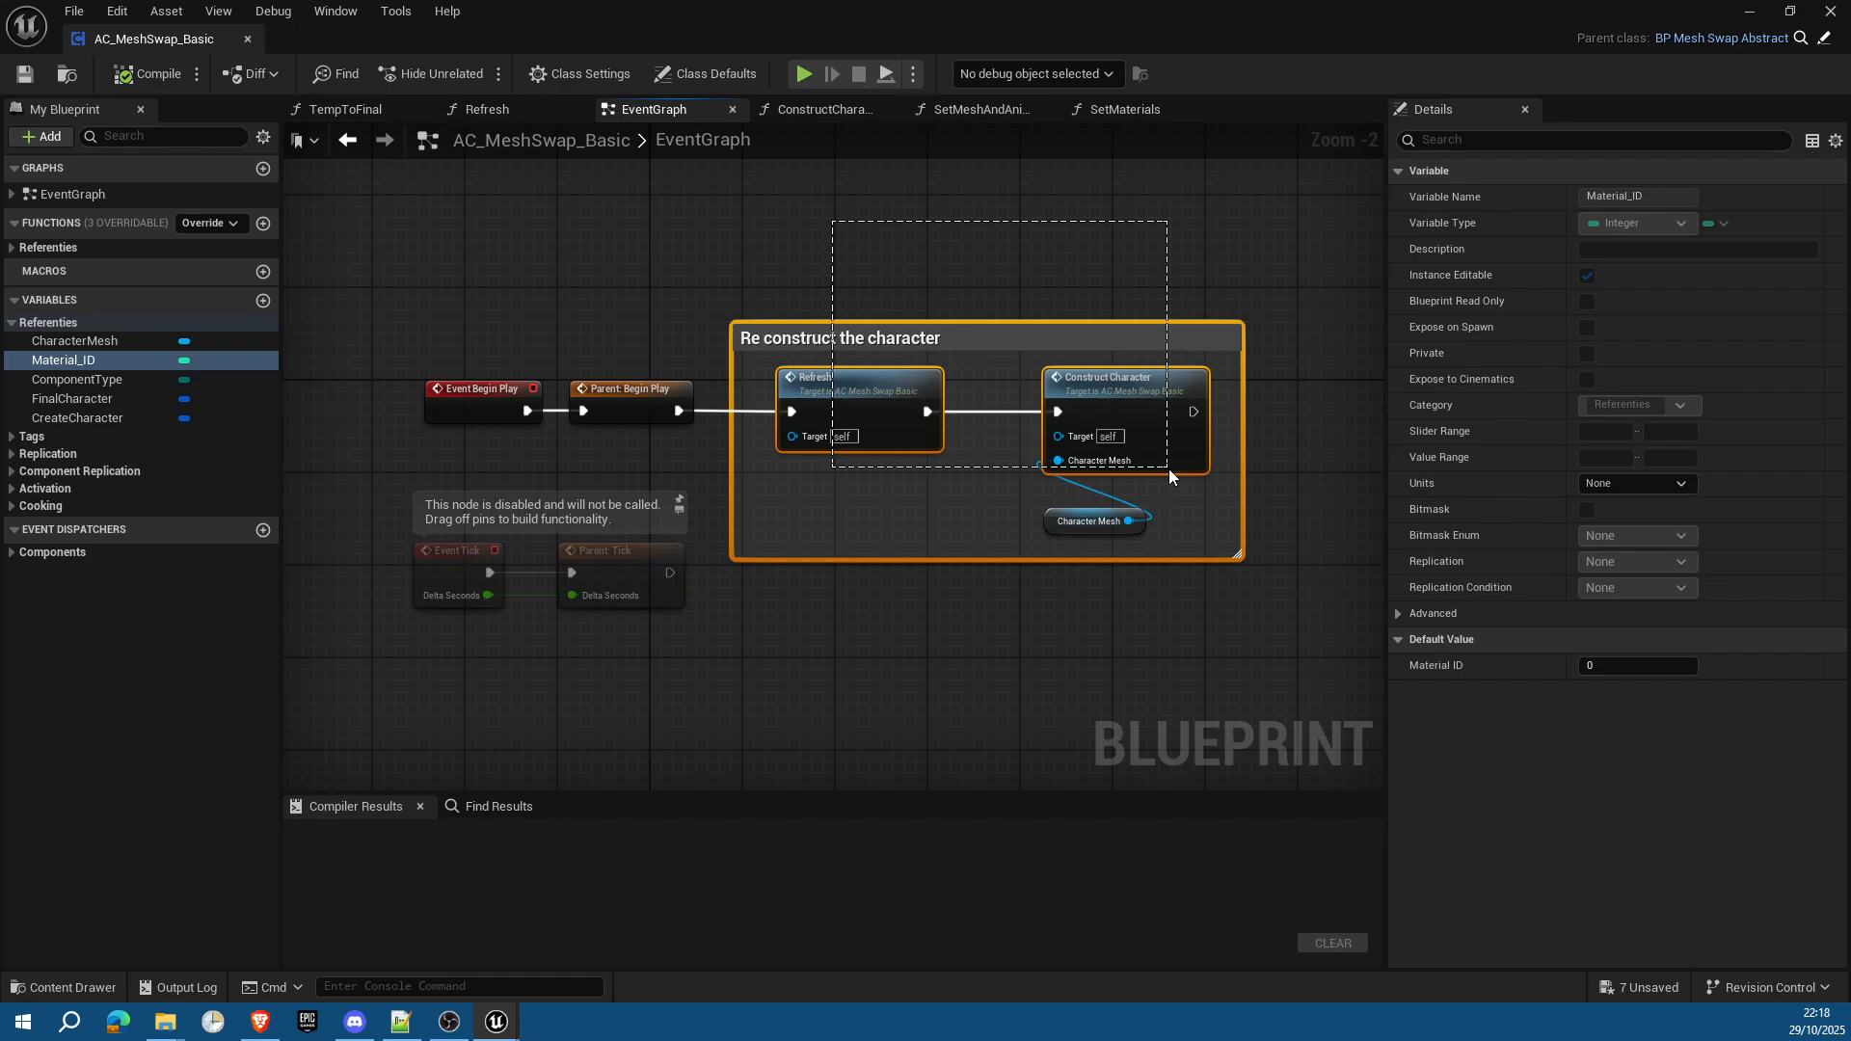
{"action": "left_click_drag", "start_coordinate": [1168, 468], "coordinate": [1168, 468]}
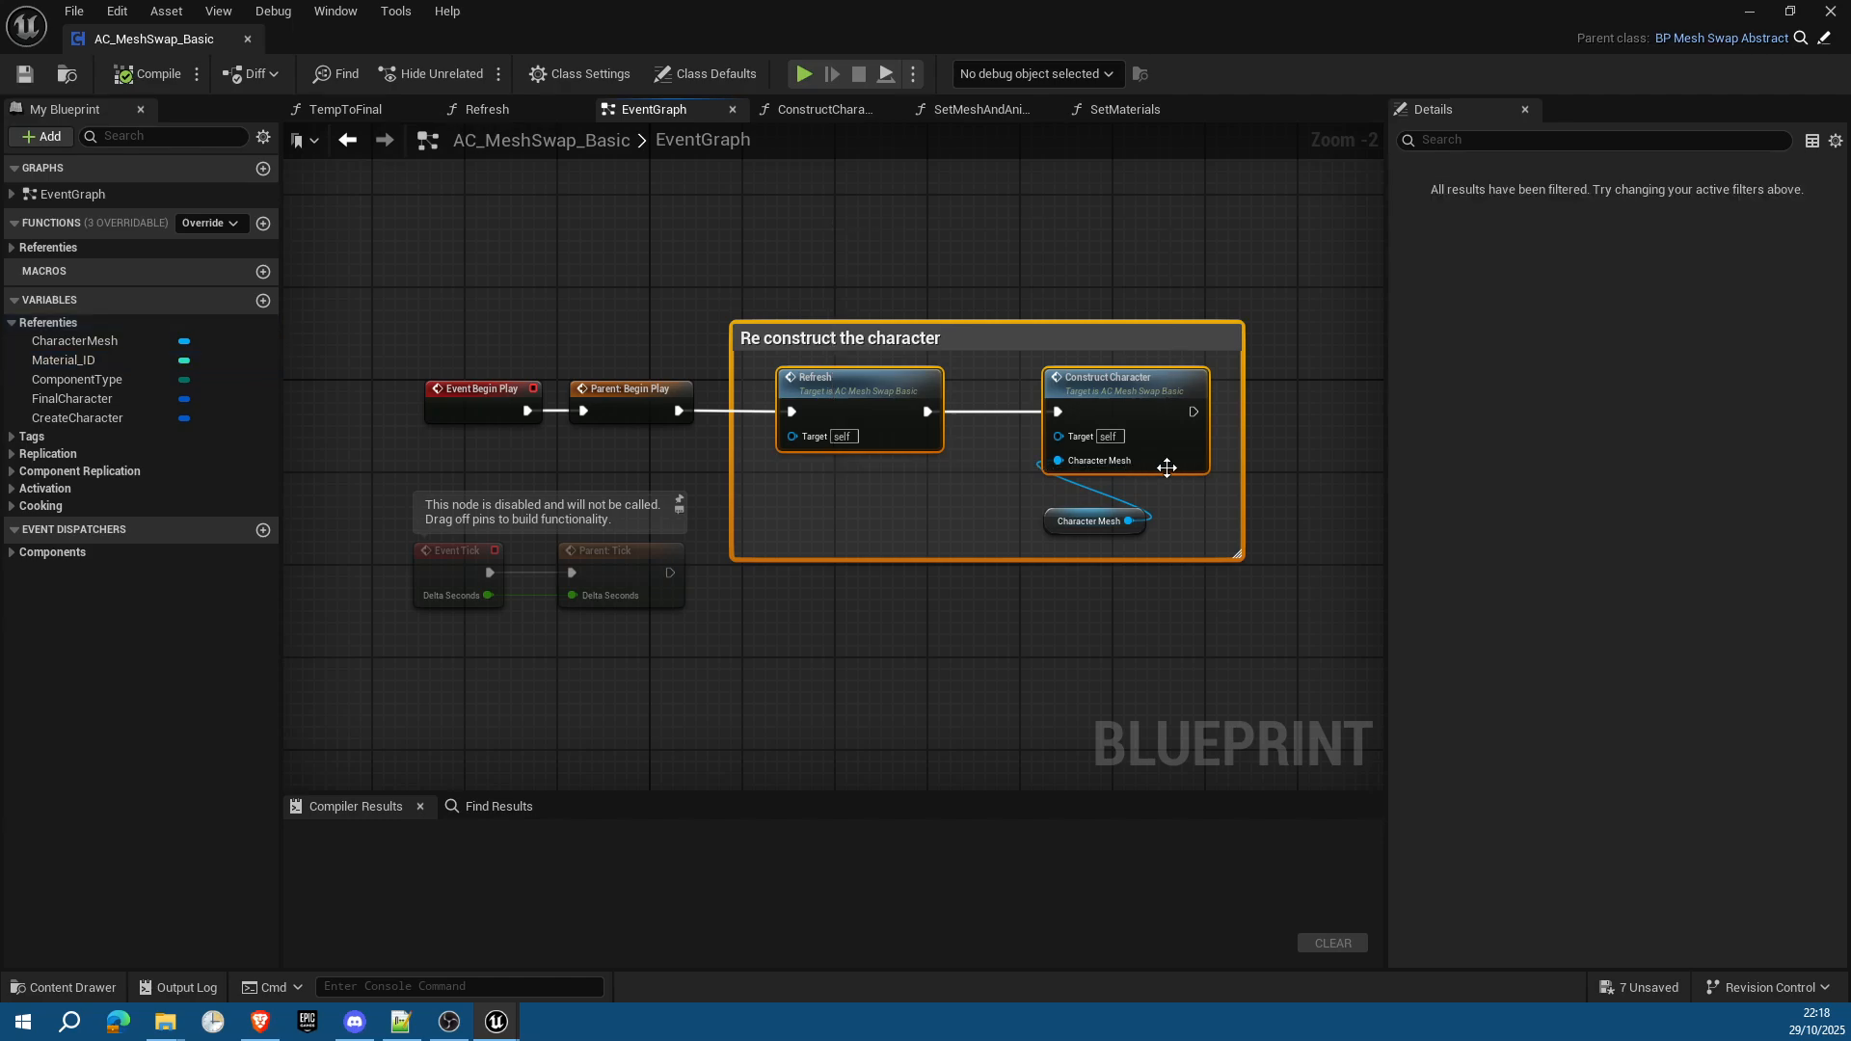
{"action": "left_click", "coordinate": [247, 38]}
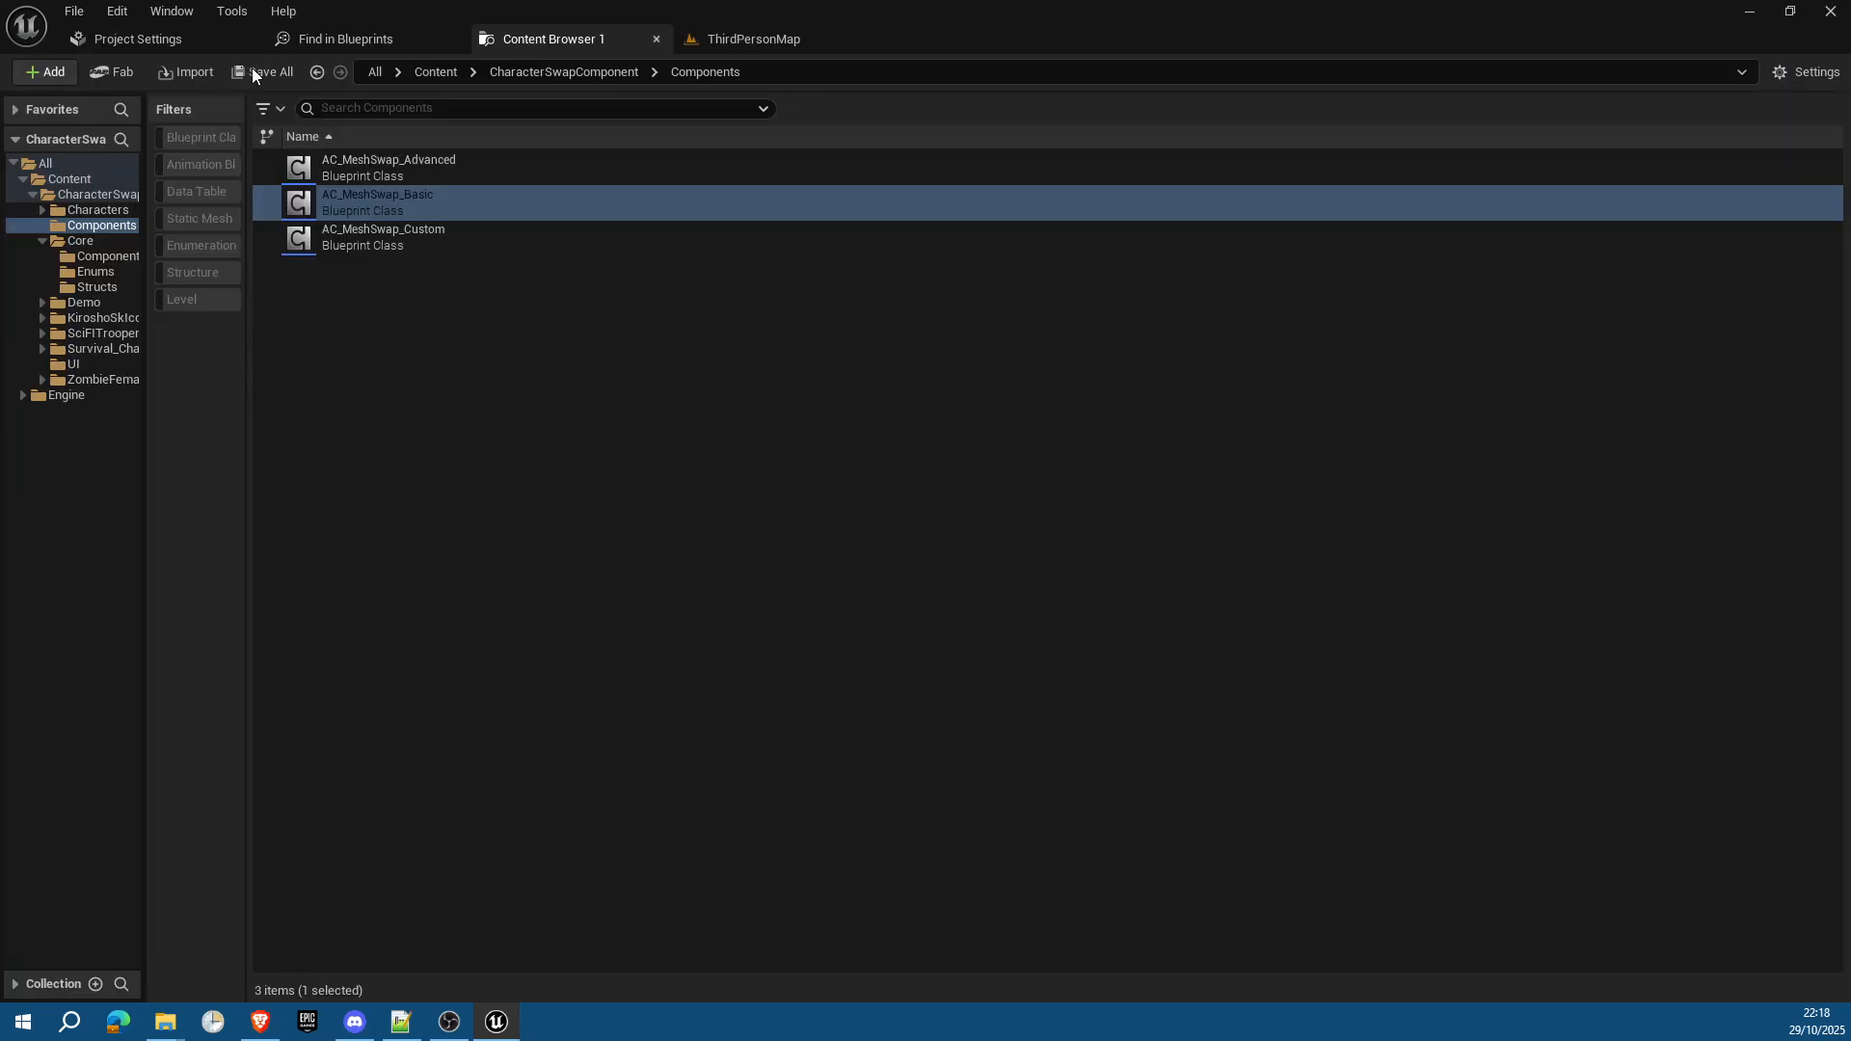
Step: Look into CharacterSwapComponent's Characters folder, and open BP_Example_Character_Basic from its Demo/Blueprints folder
{"action": "left_click", "coordinate": [564, 73]}
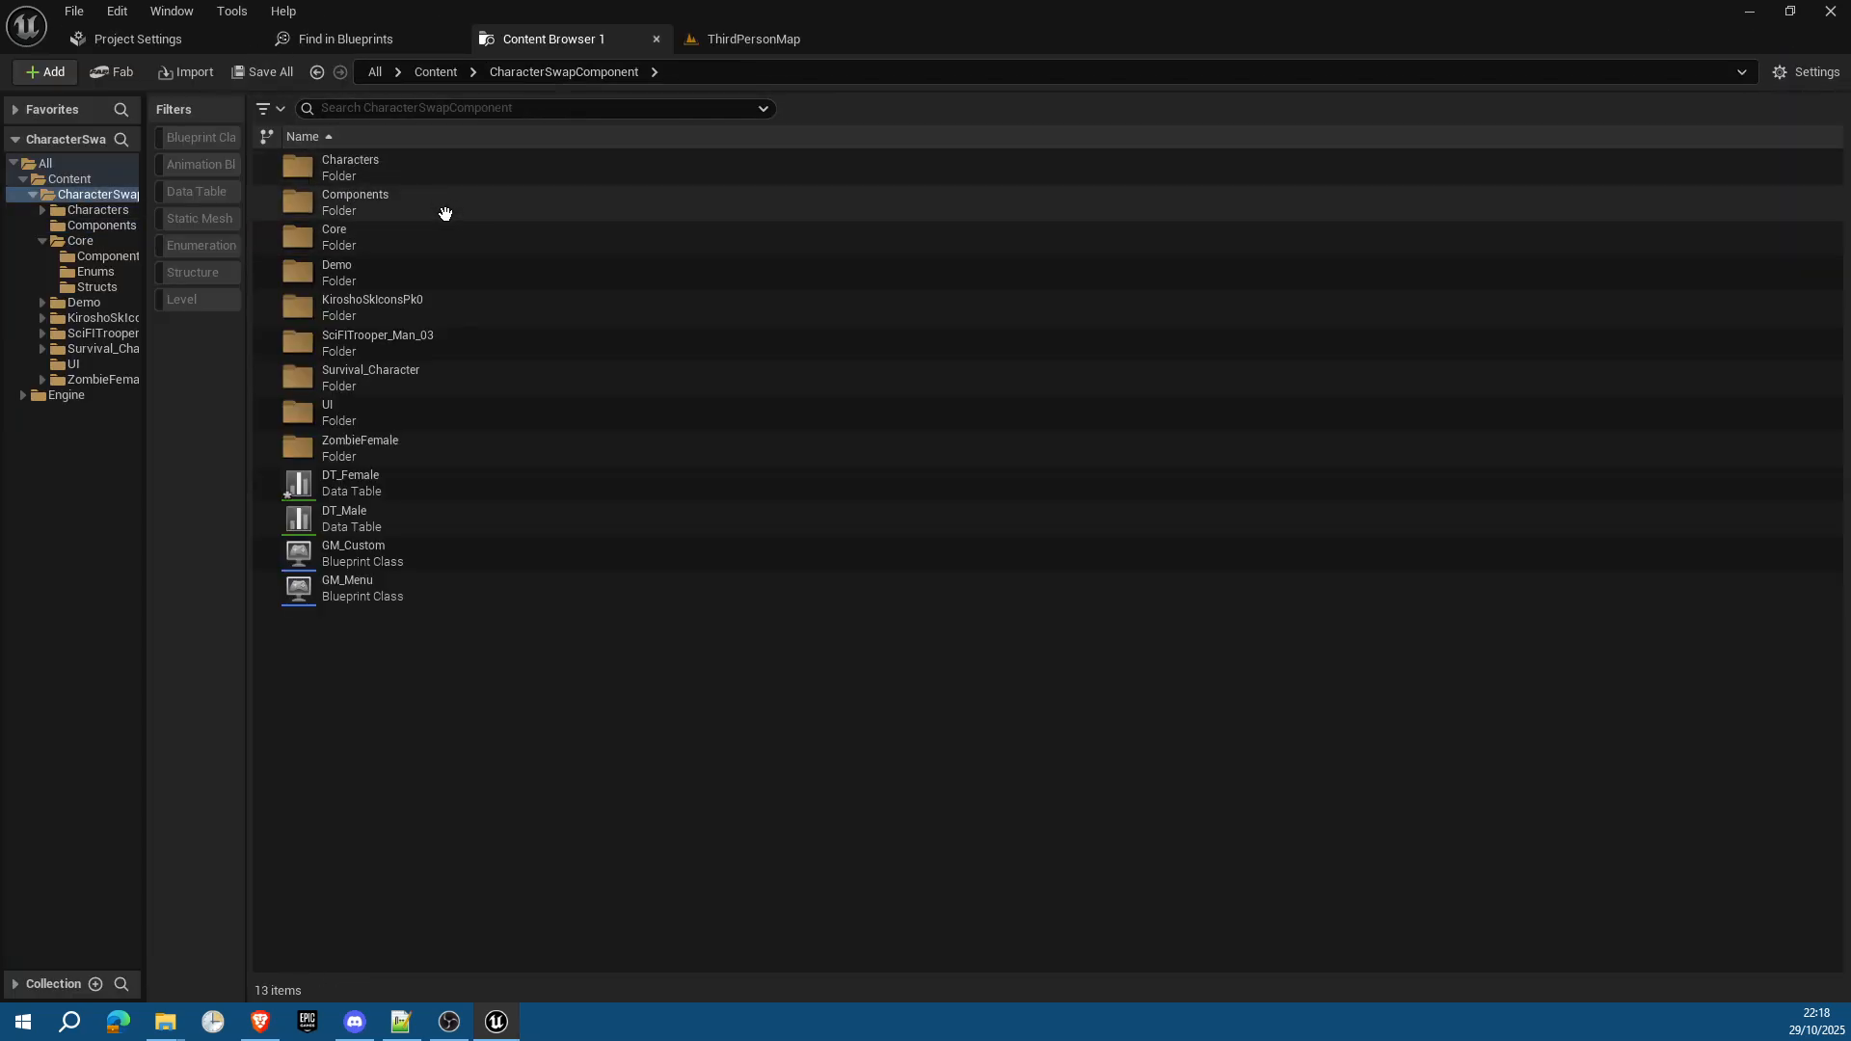
{"action": "left_click", "coordinate": [409, 170]}
{"action": "double_click", "coordinate": [410, 171]}
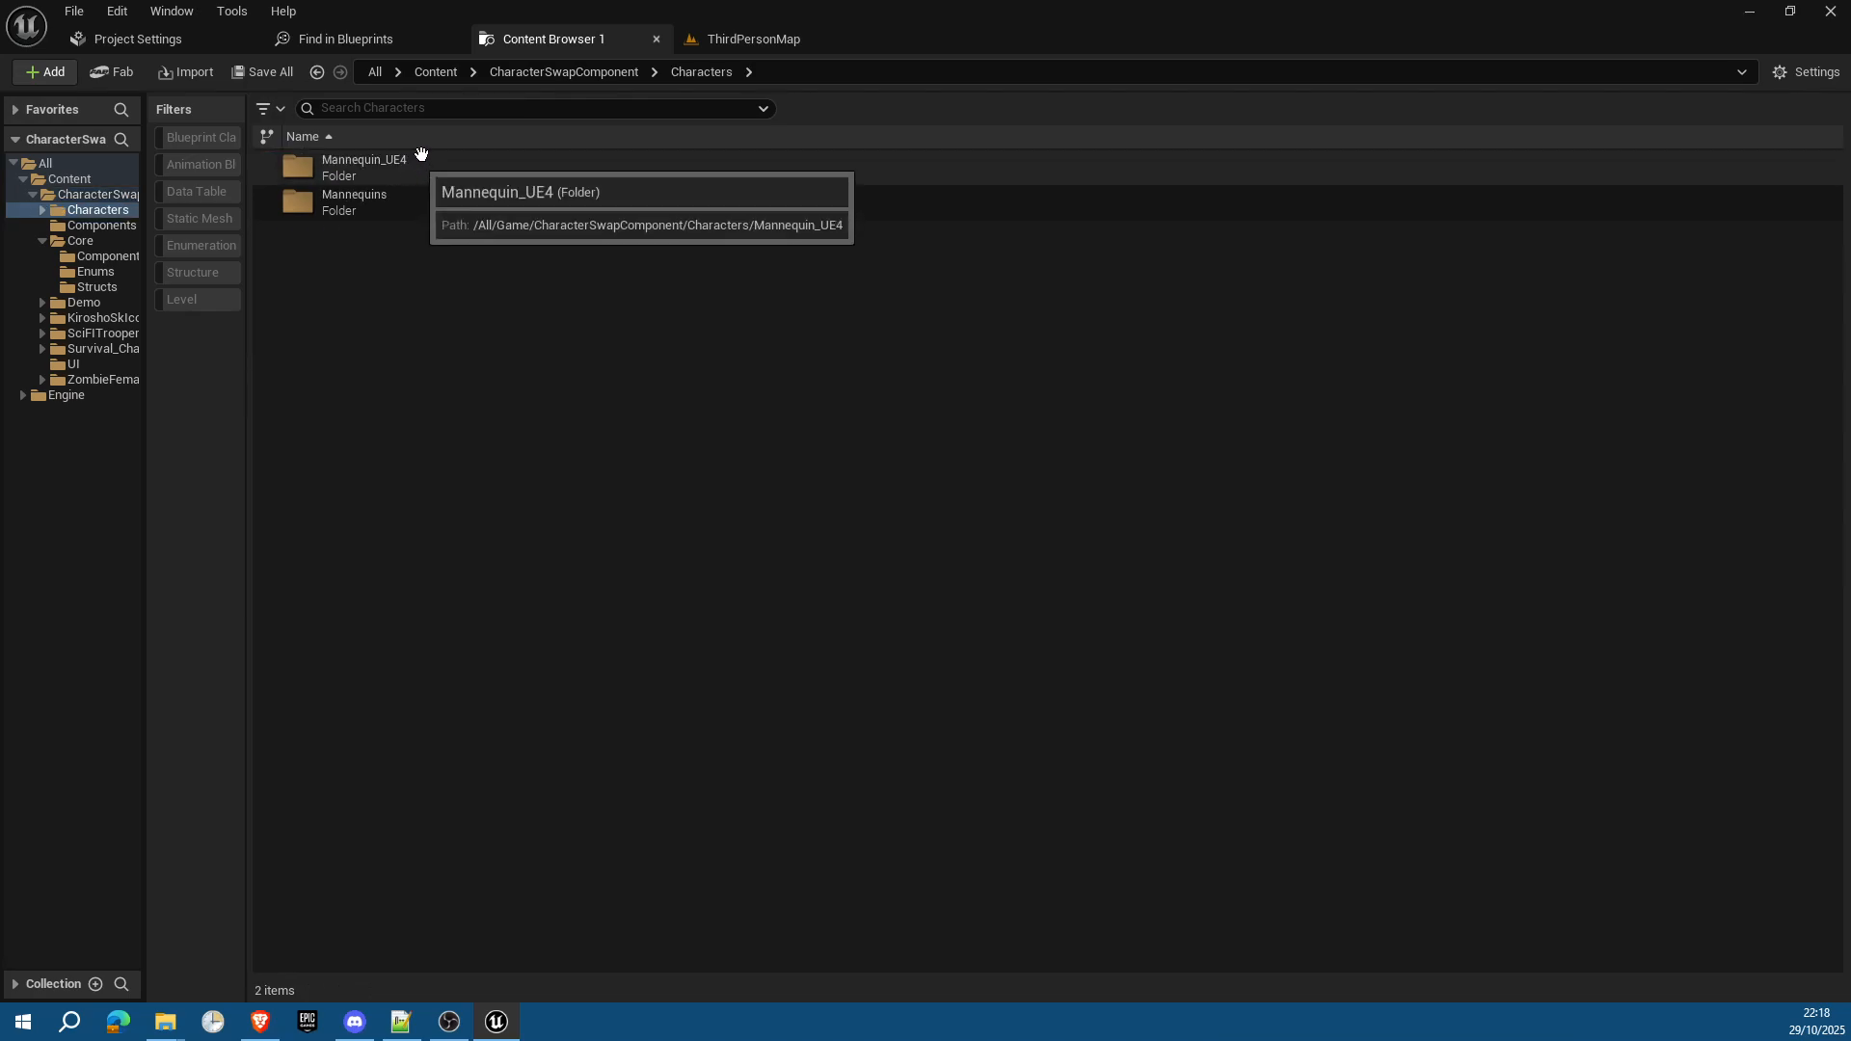
{"action": "left_click", "coordinate": [617, 71]}
{"action": "double_click", "coordinate": [358, 275]}
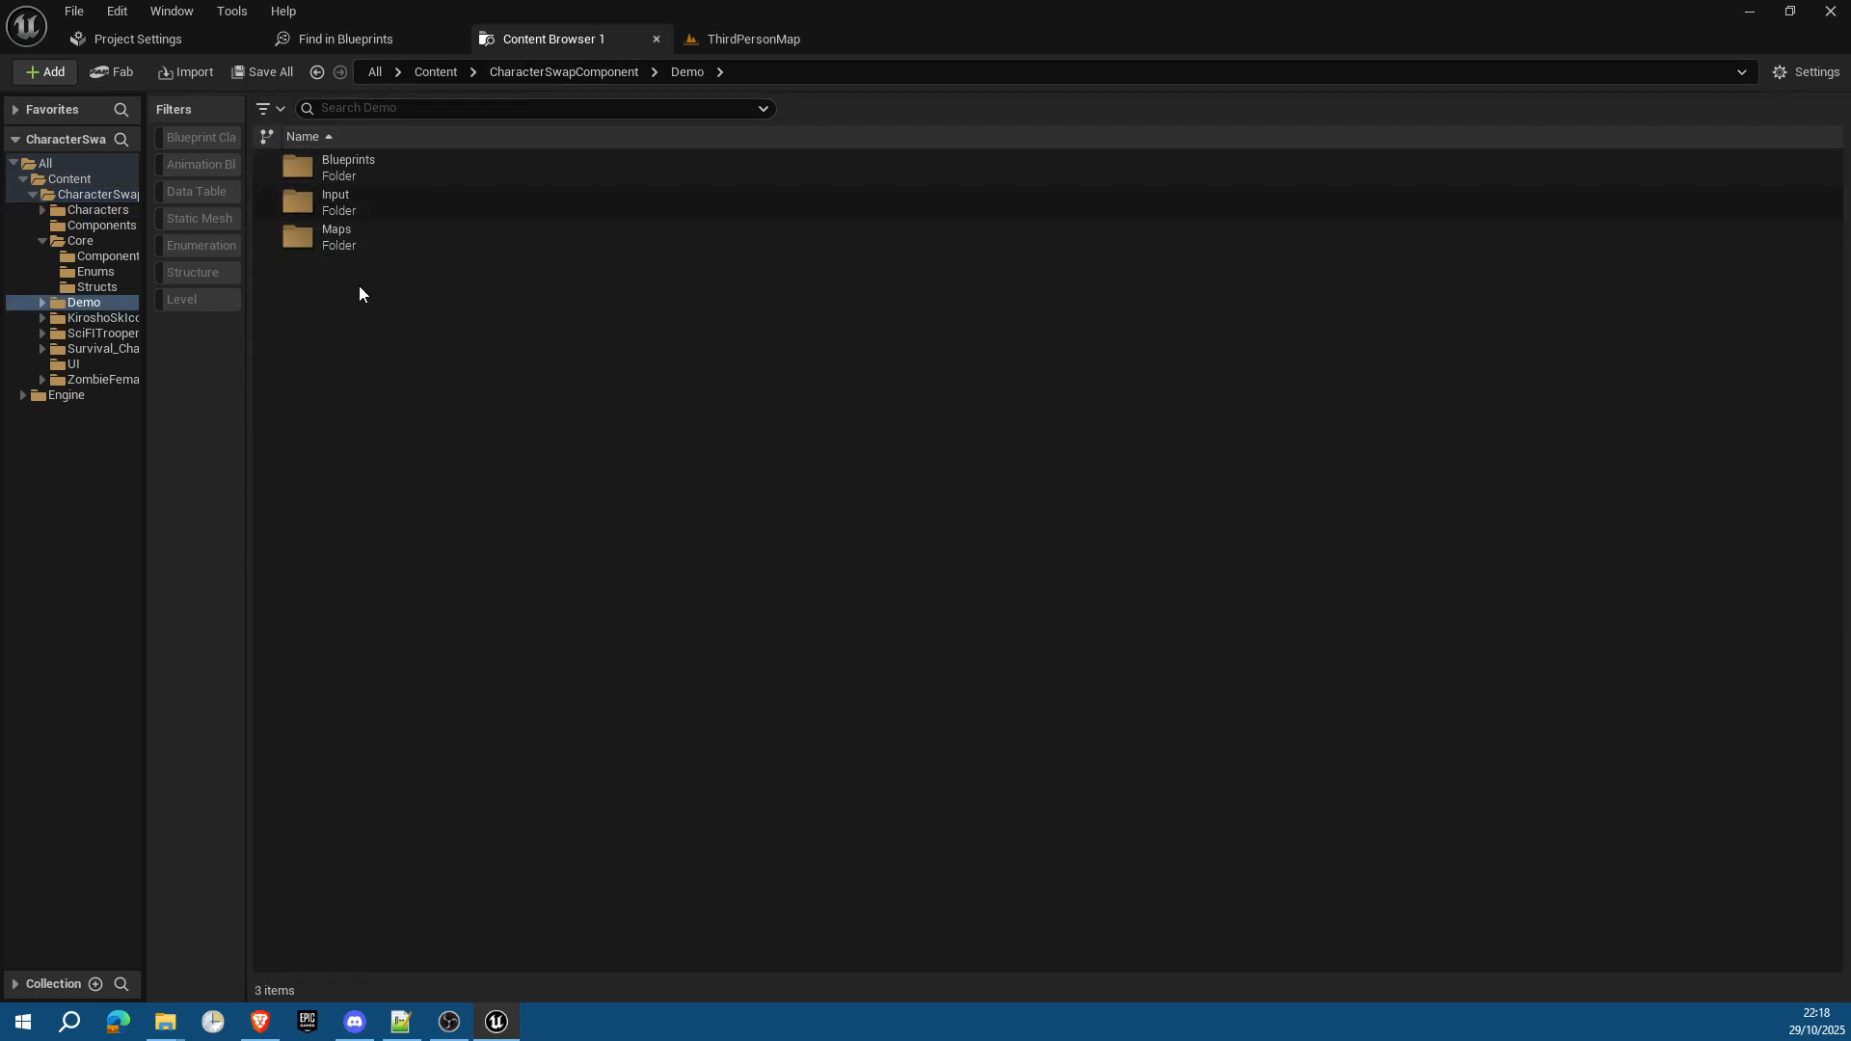
{"action": "double_click", "coordinate": [354, 164]}
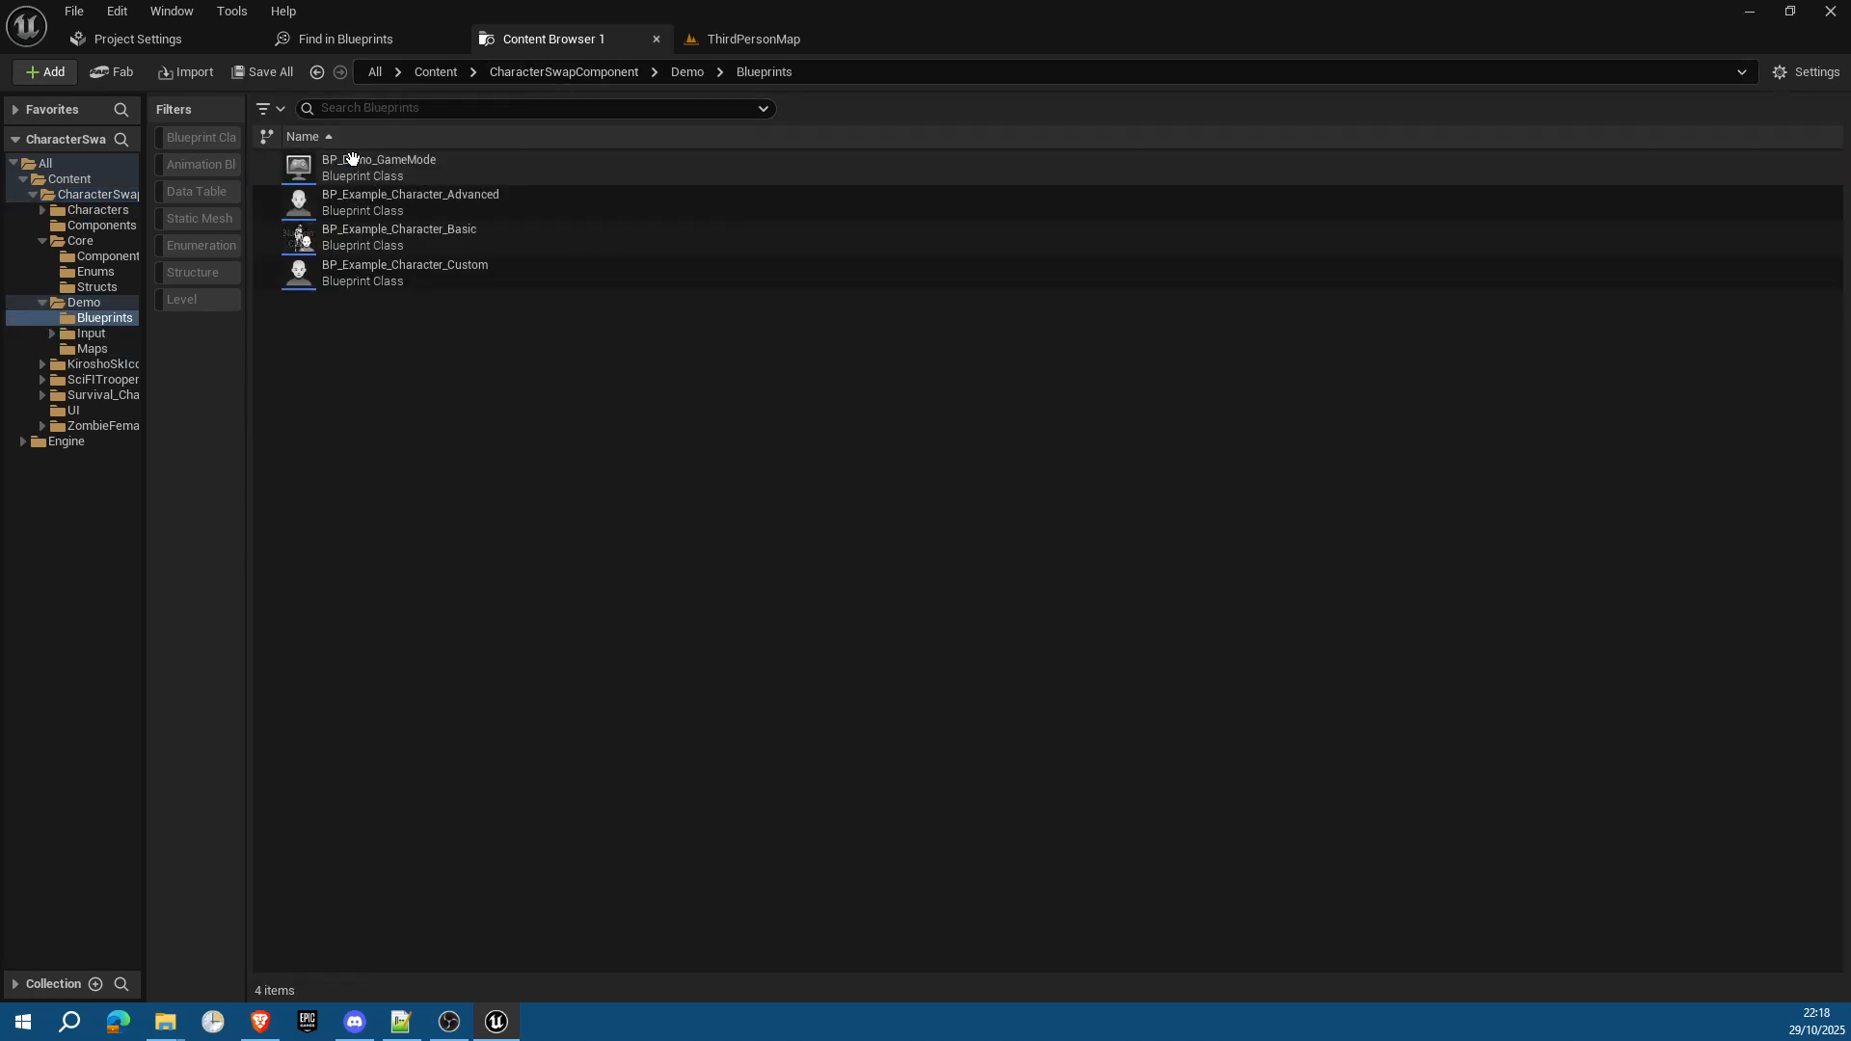
{"action": "double_click", "coordinate": [399, 237]}
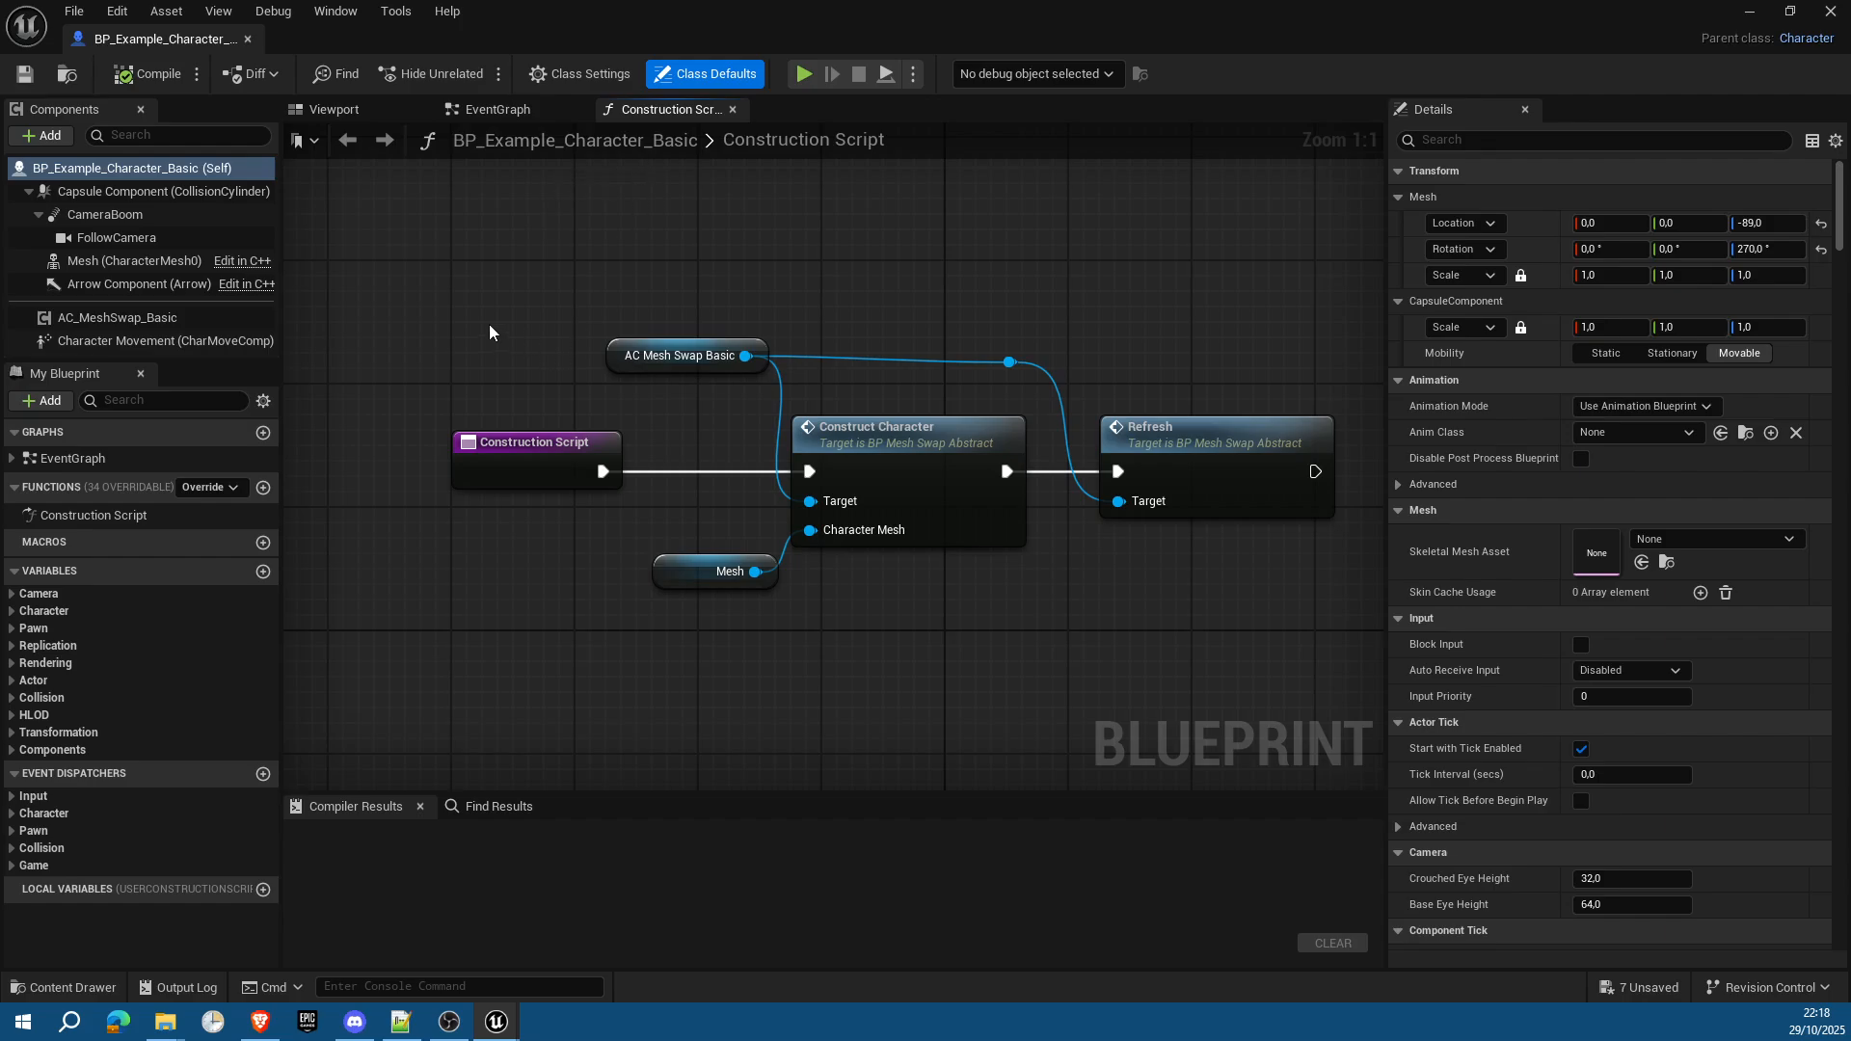
Step: Examine the EventGraph and the Construction Script of BP_Example_Character_Basic, including the AC Mesh Swap Basic reference node
{"action": "left_click_drag", "start_coordinate": [488, 310], "coordinate": [486, 588]}
{"action": "left_click", "coordinate": [498, 109]}
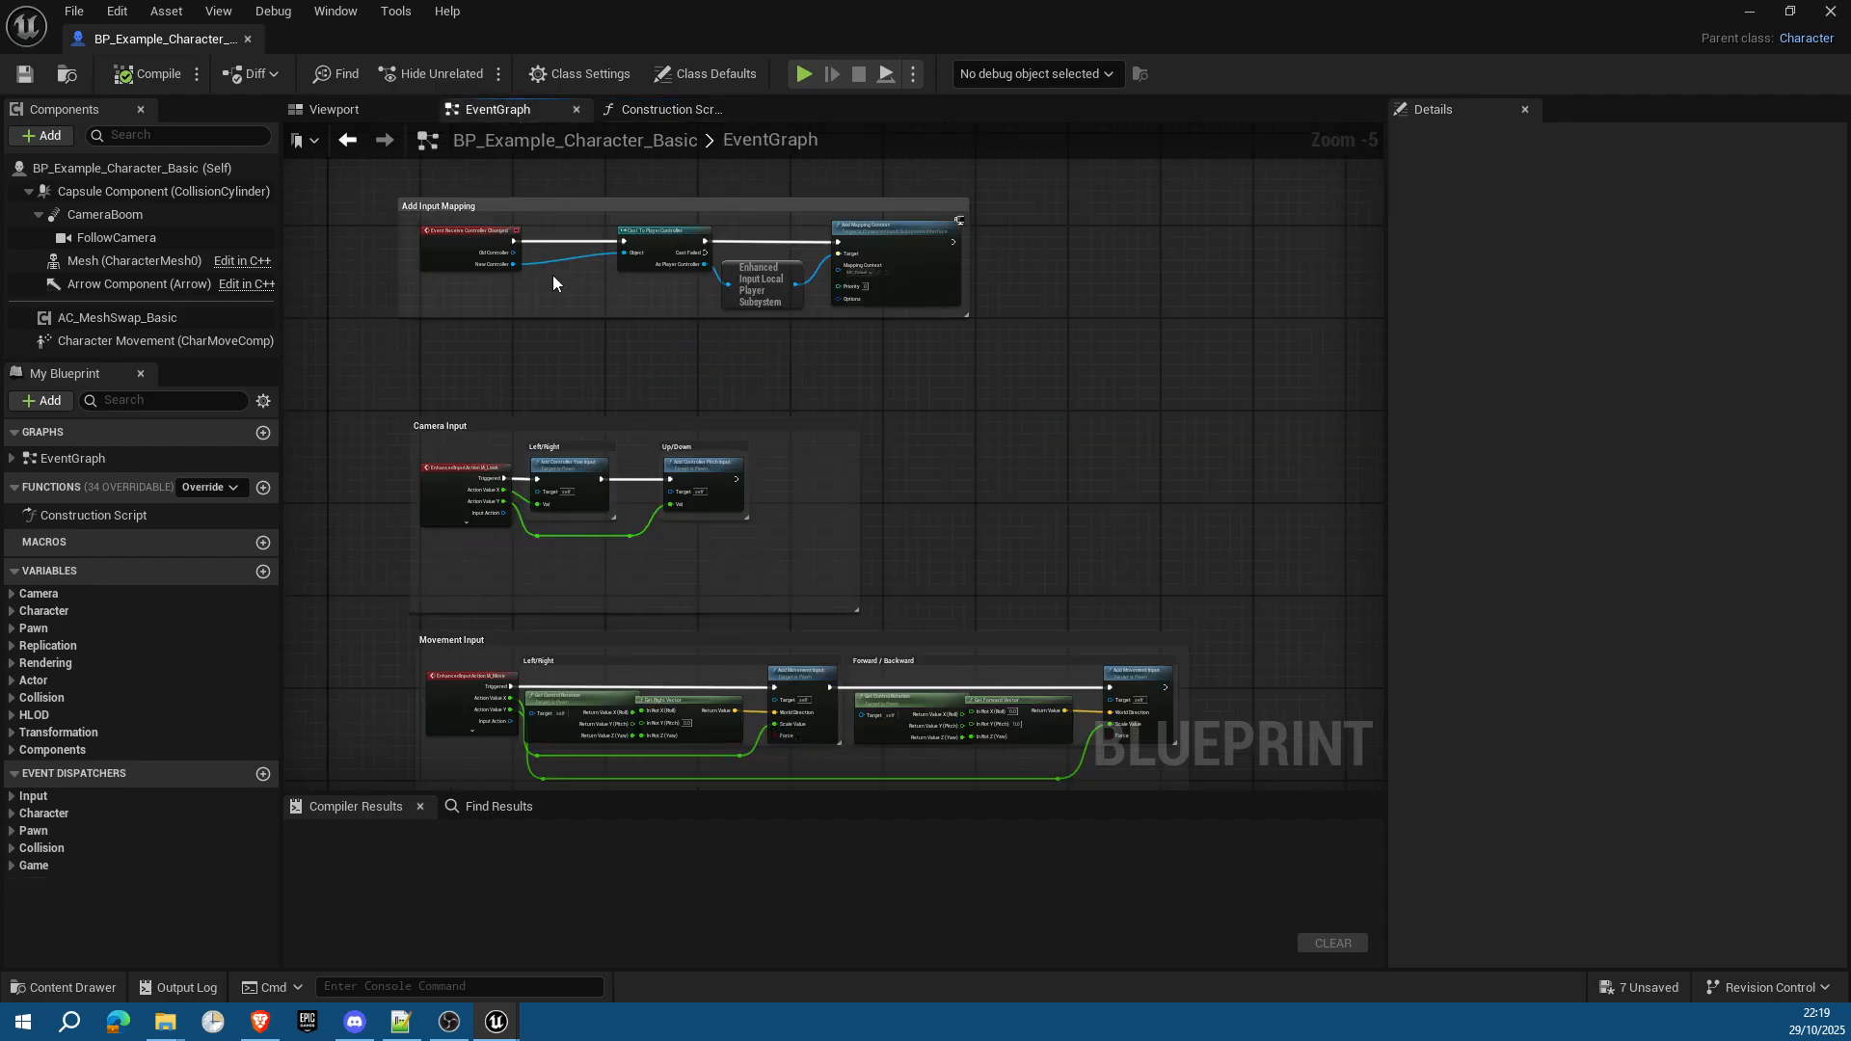
{"action": "scroll", "coordinate": [646, 334], "scroll_direction": "down", "scroll_amount": 2}
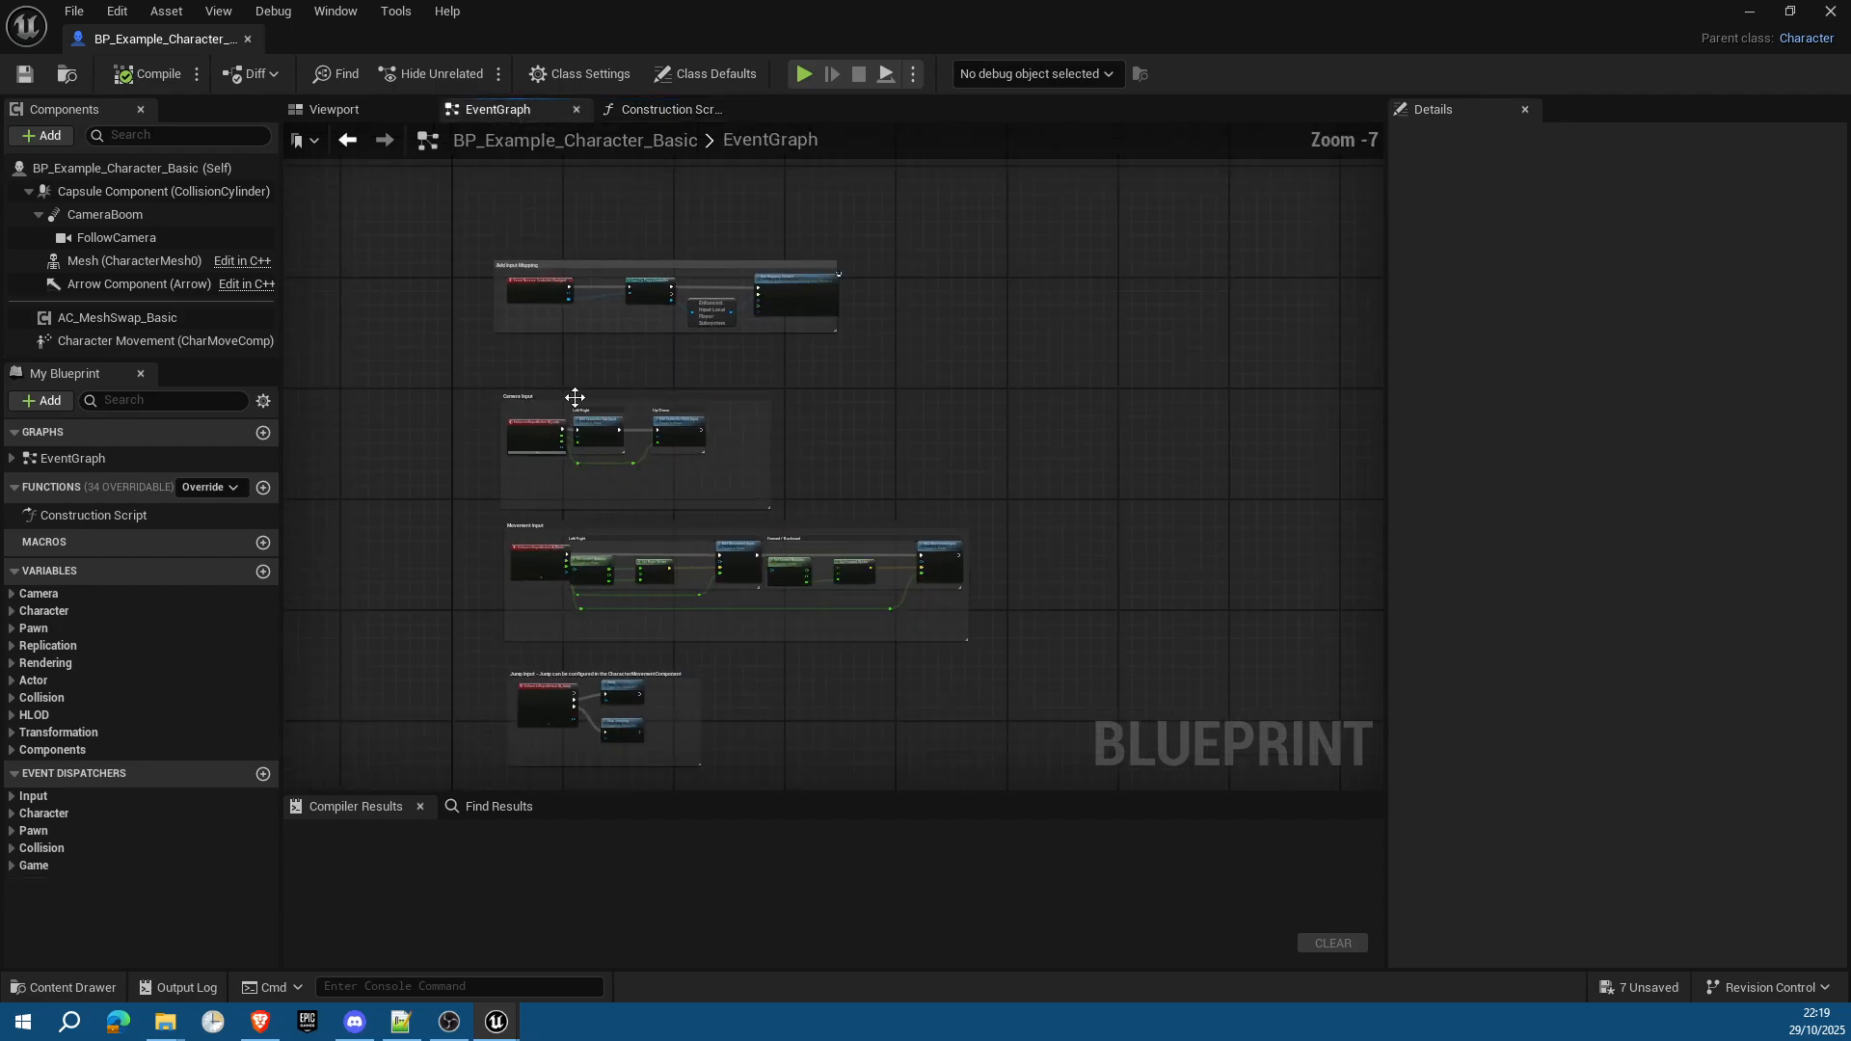
{"action": "left_click", "coordinate": [667, 109]}
{"action": "left_click_drag", "start_coordinate": [717, 269], "coordinate": [1182, 279]}
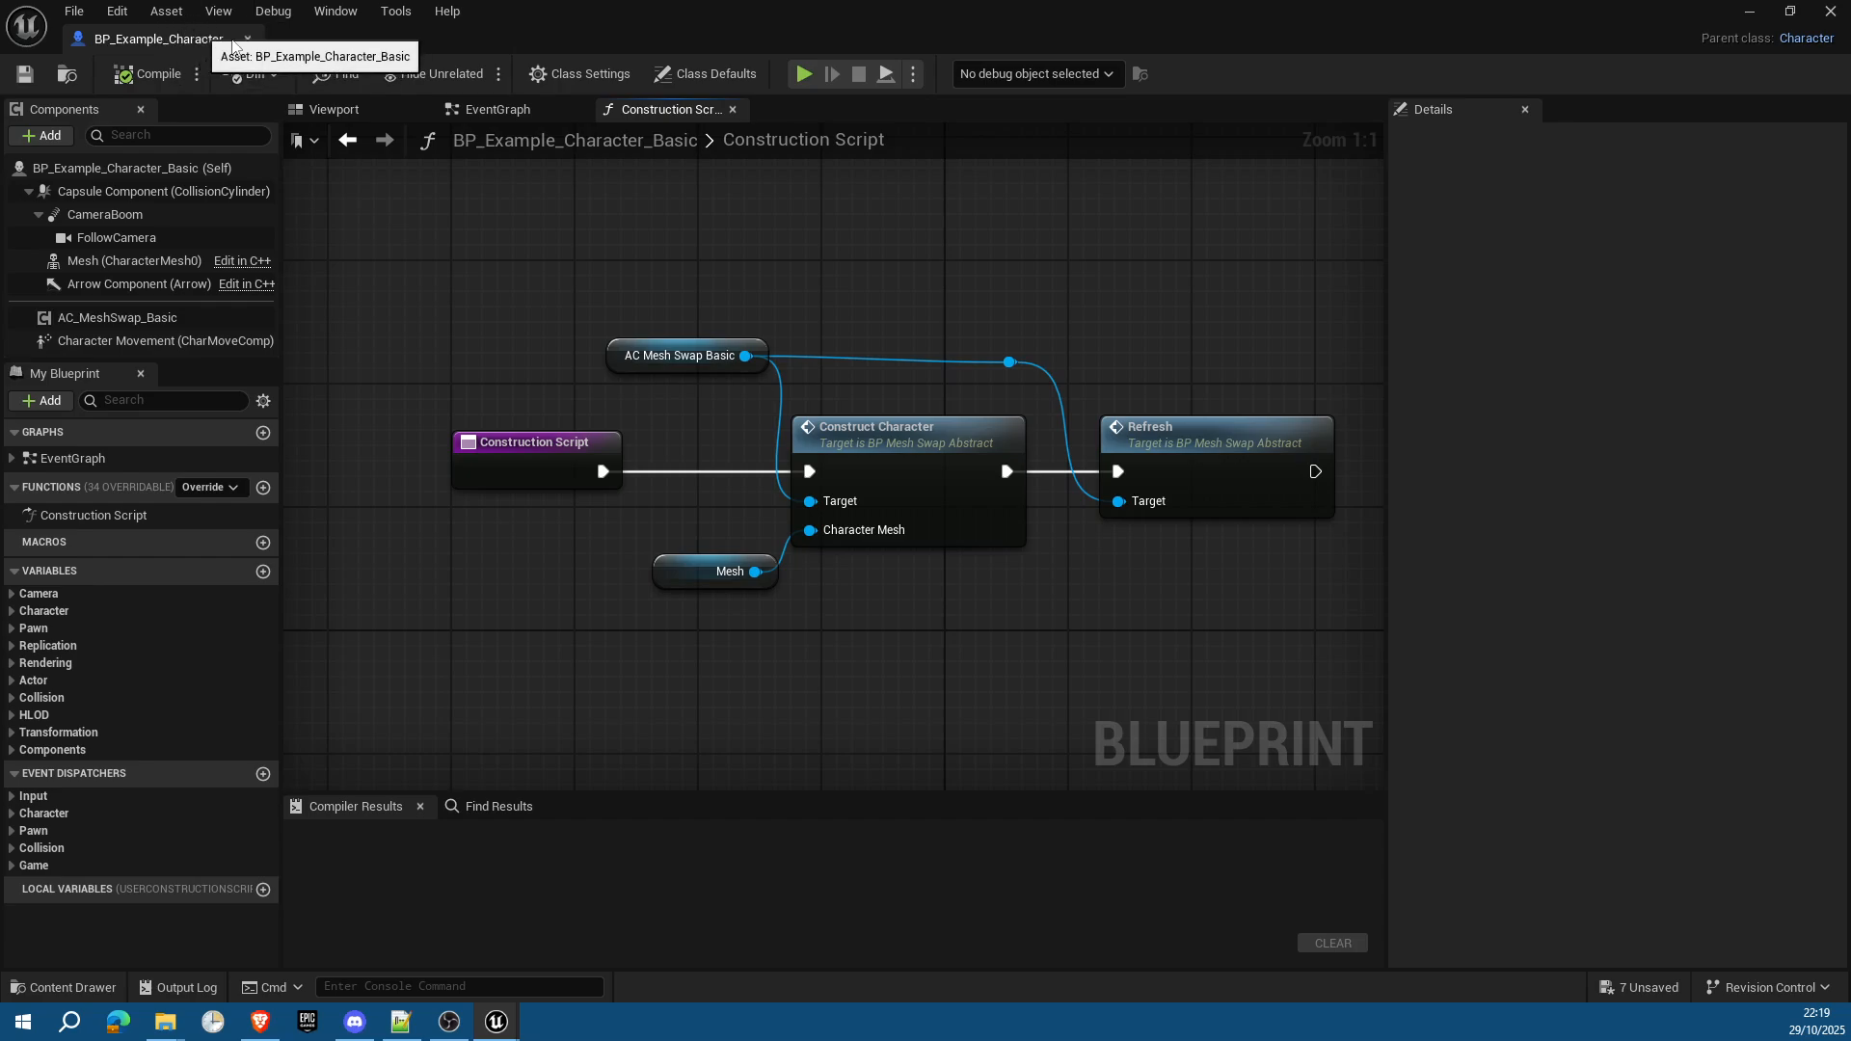
{"action": "left_click_drag", "start_coordinate": [564, 283], "coordinate": [762, 397]}
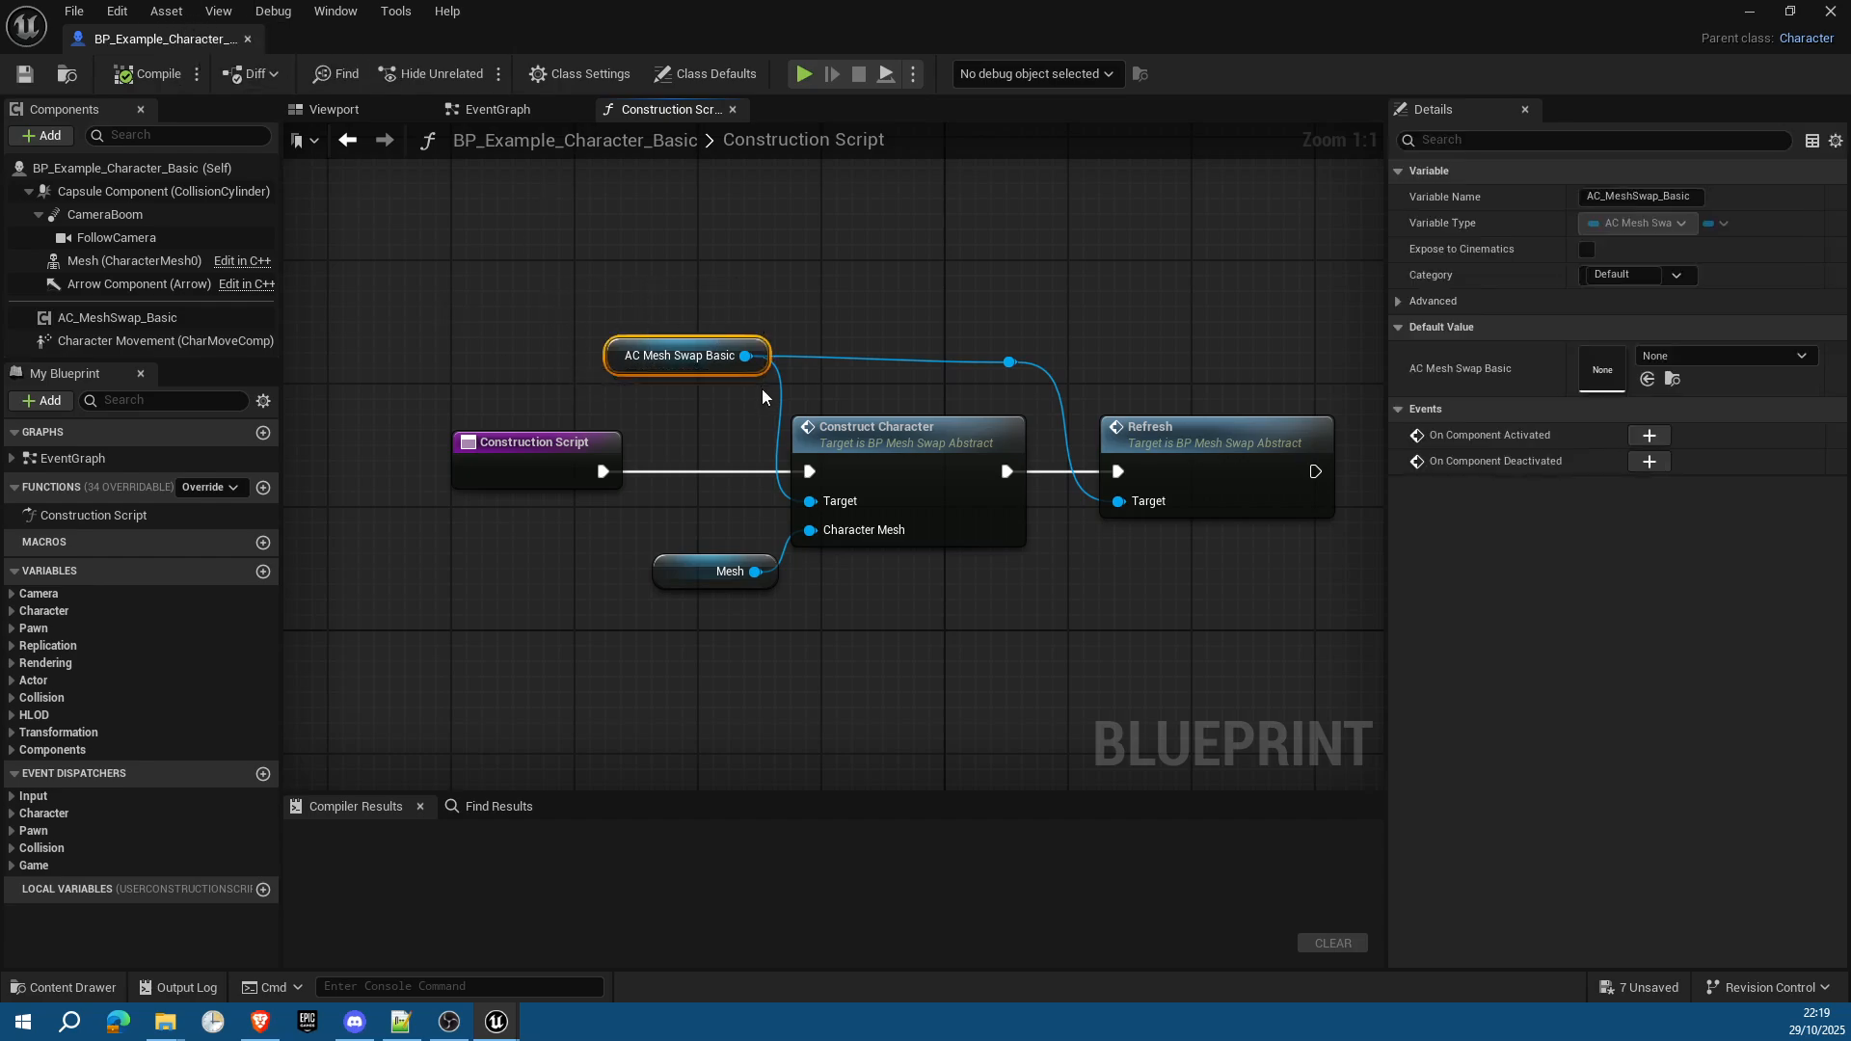
Step: Search the addable components for "ac" to view the AC Mesh Swap components, and dismiss the list without adding one
{"action": "left_click", "coordinate": [47, 137]}
{"action": "type", "text": "ac"}
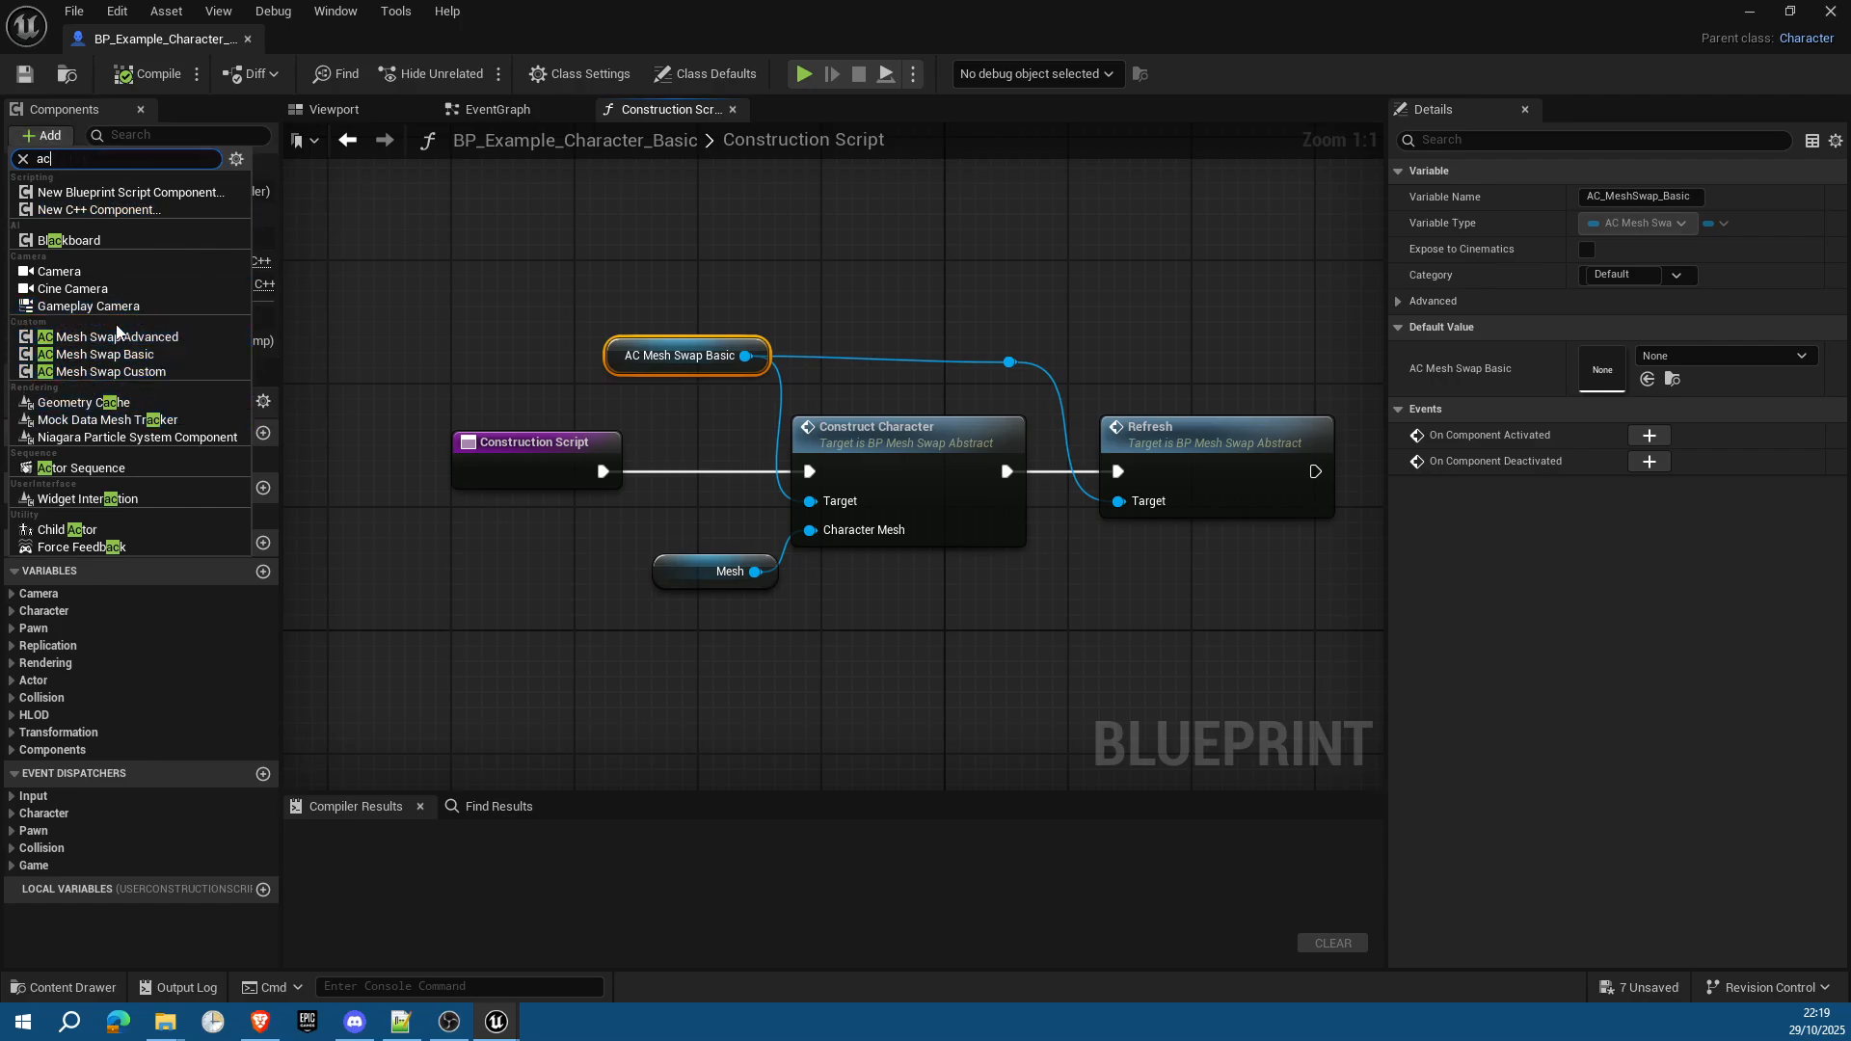
{"action": "left_click", "coordinate": [420, 348]}
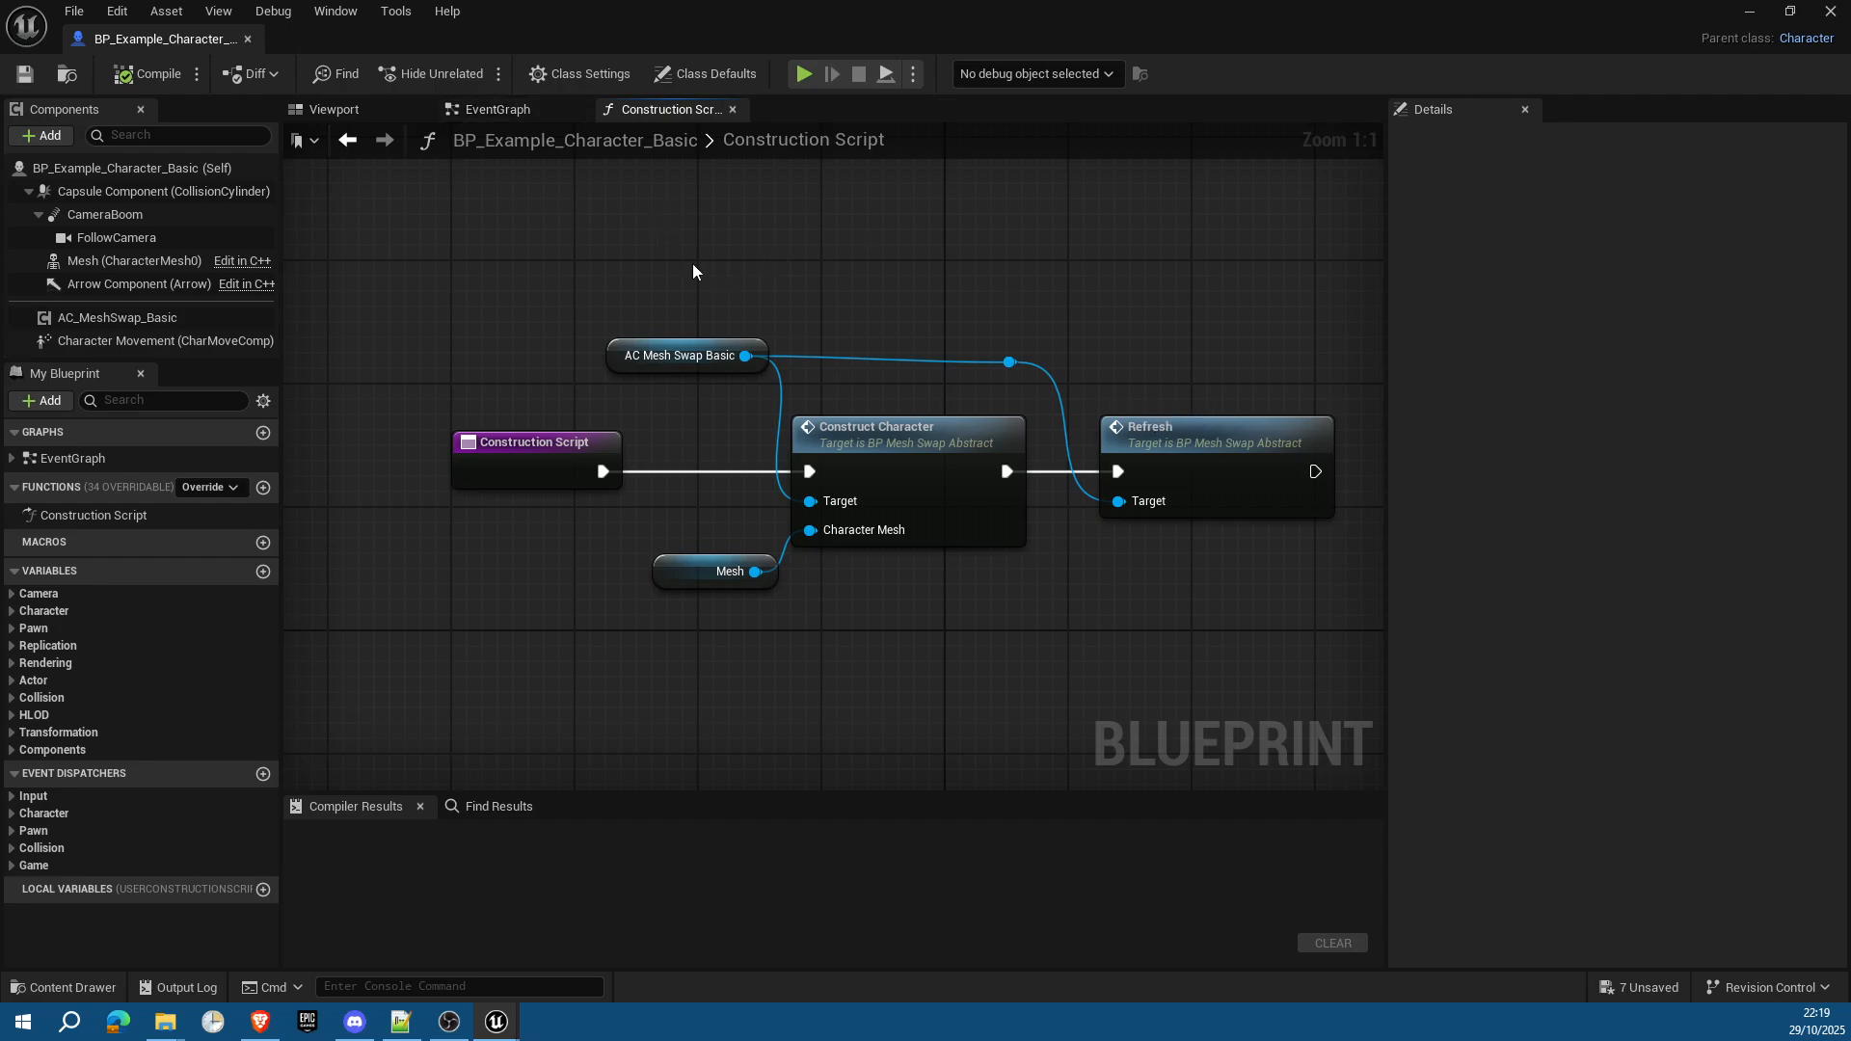
Step: Examine the Refresh, Construction Script, AC Mesh Swap Basic and Mesh nodes in the Construction Script graph
{"action": "left_click_drag", "start_coordinate": [1172, 300], "coordinate": [1207, 541]}
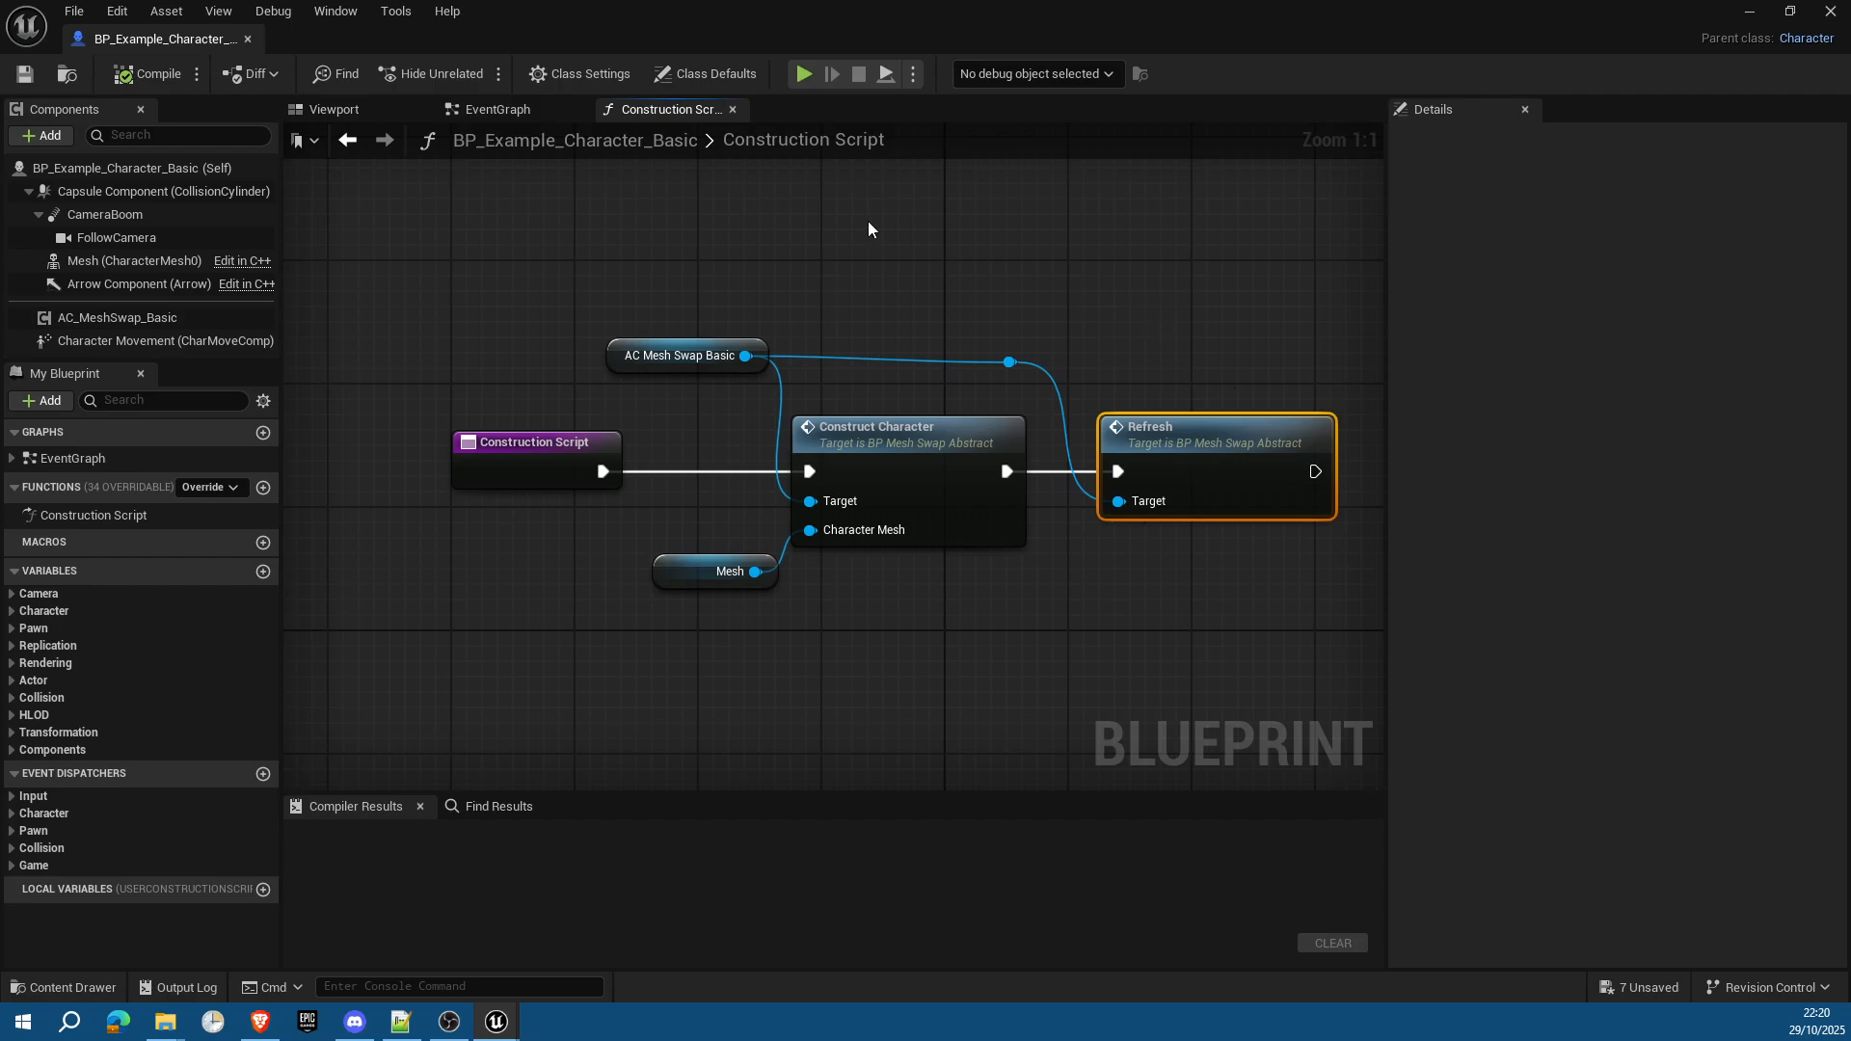
{"action": "left_click_drag", "start_coordinate": [474, 266], "coordinate": [476, 671]}
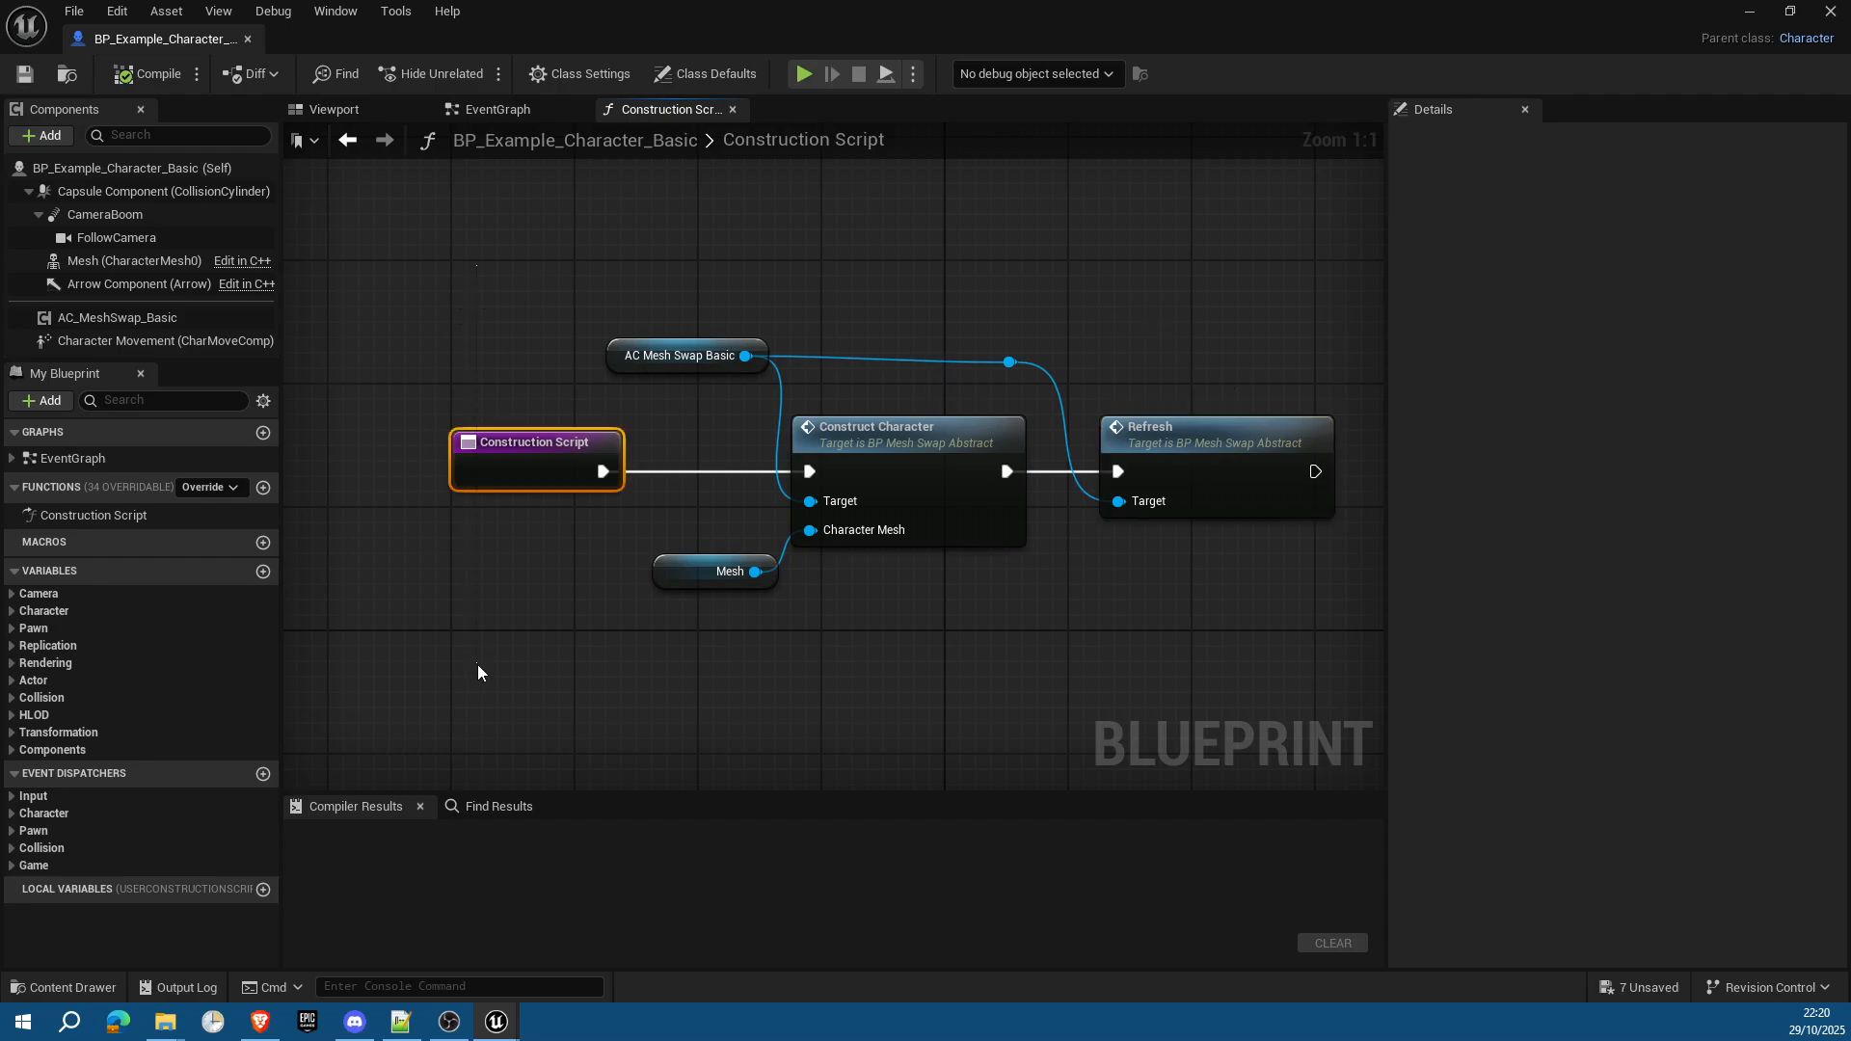
{"action": "left_click_drag", "start_coordinate": [1203, 244], "coordinate": [1180, 516]}
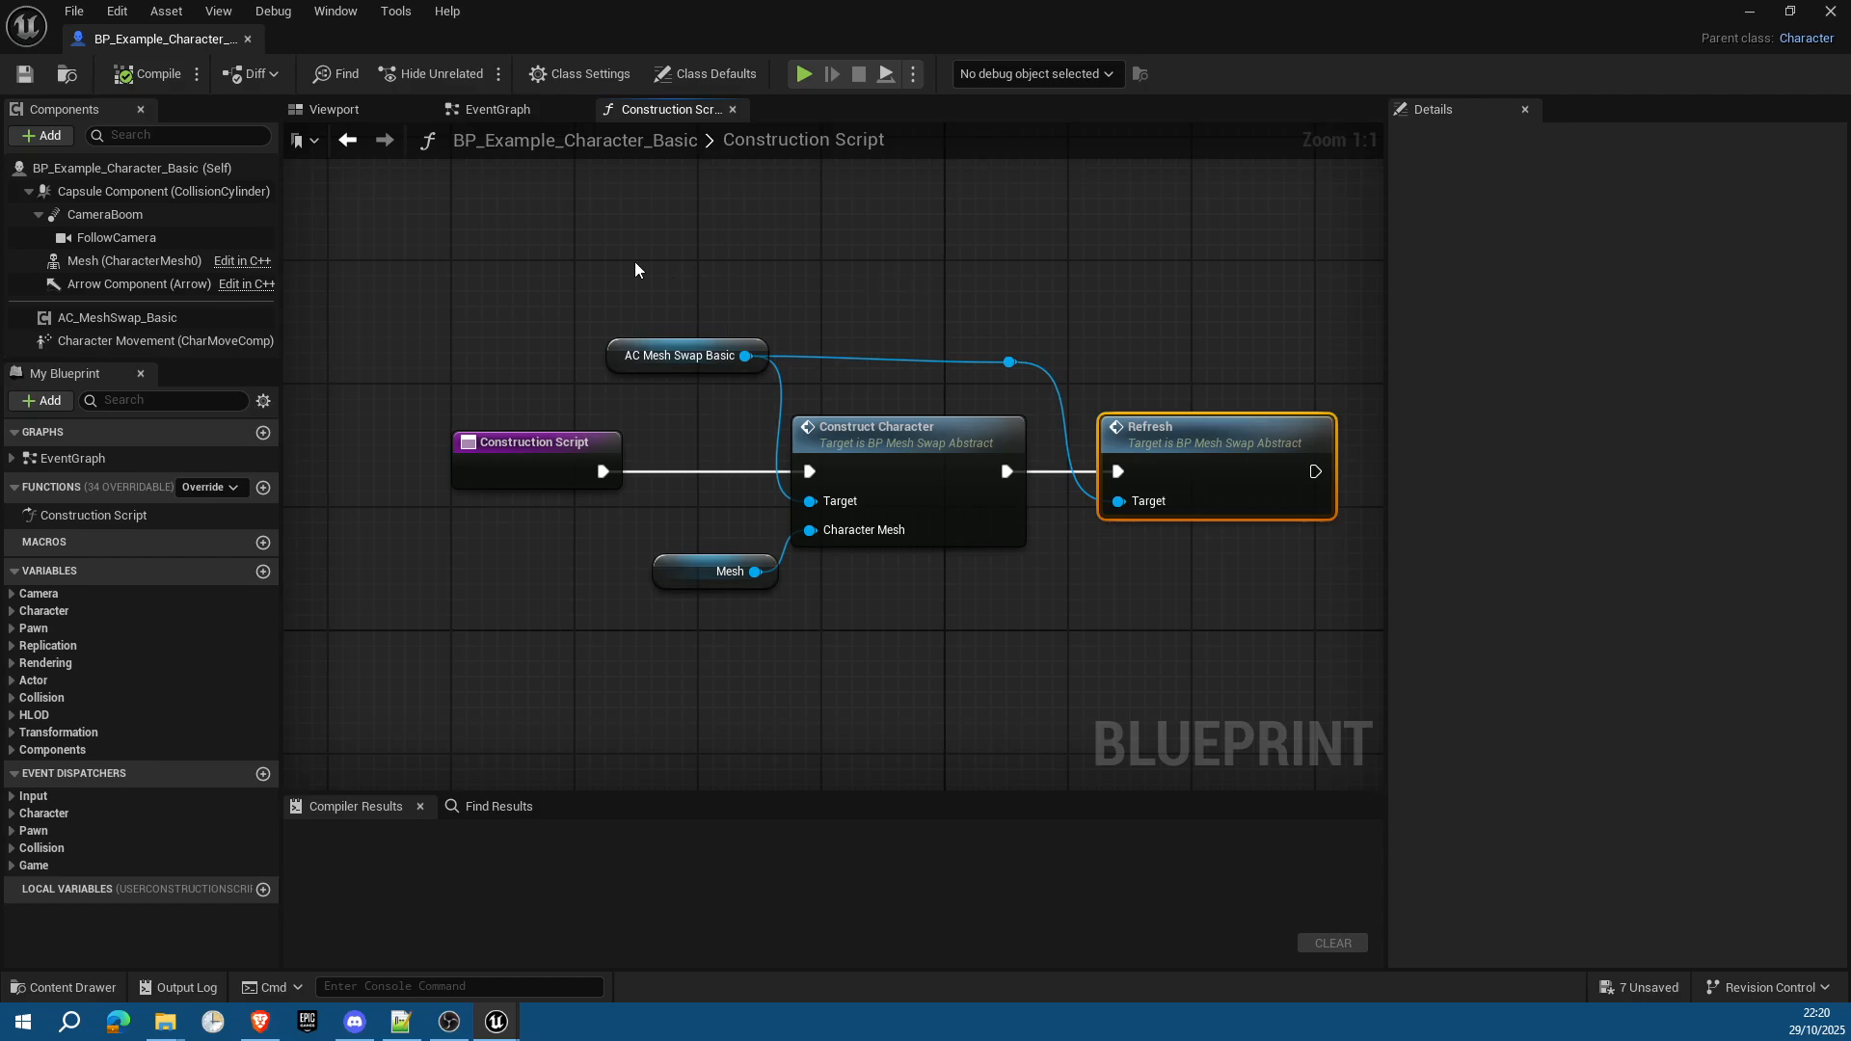
{"action": "left_click_drag", "start_coordinate": [547, 252], "coordinate": [701, 372]}
{"action": "left_click_drag", "start_coordinate": [678, 515], "coordinate": [695, 571]}
Step: Add a Skeletal Mesh component named Charactermesh under the character's Mesh (CharacterMesh0), and reselect the parent Mesh component
{"action": "left_click", "coordinate": [351, 114]}
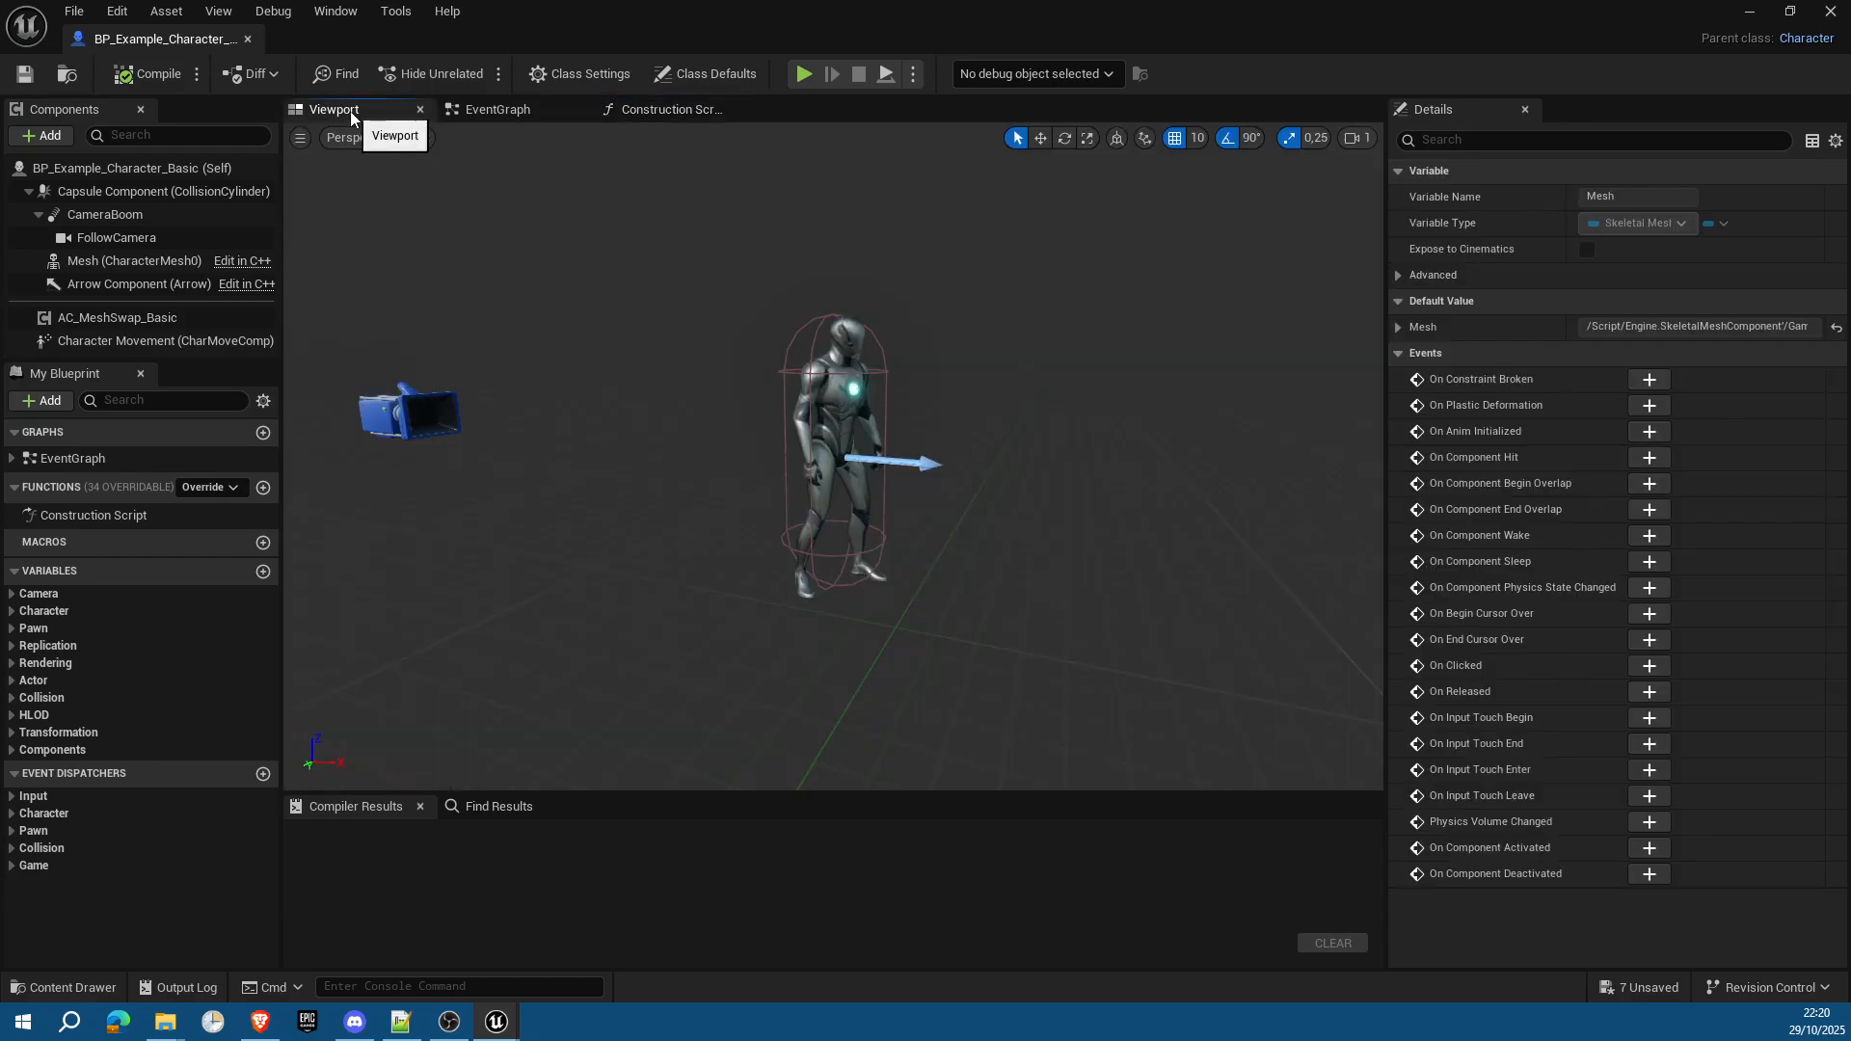
{"action": "left_click", "coordinate": [137, 260]}
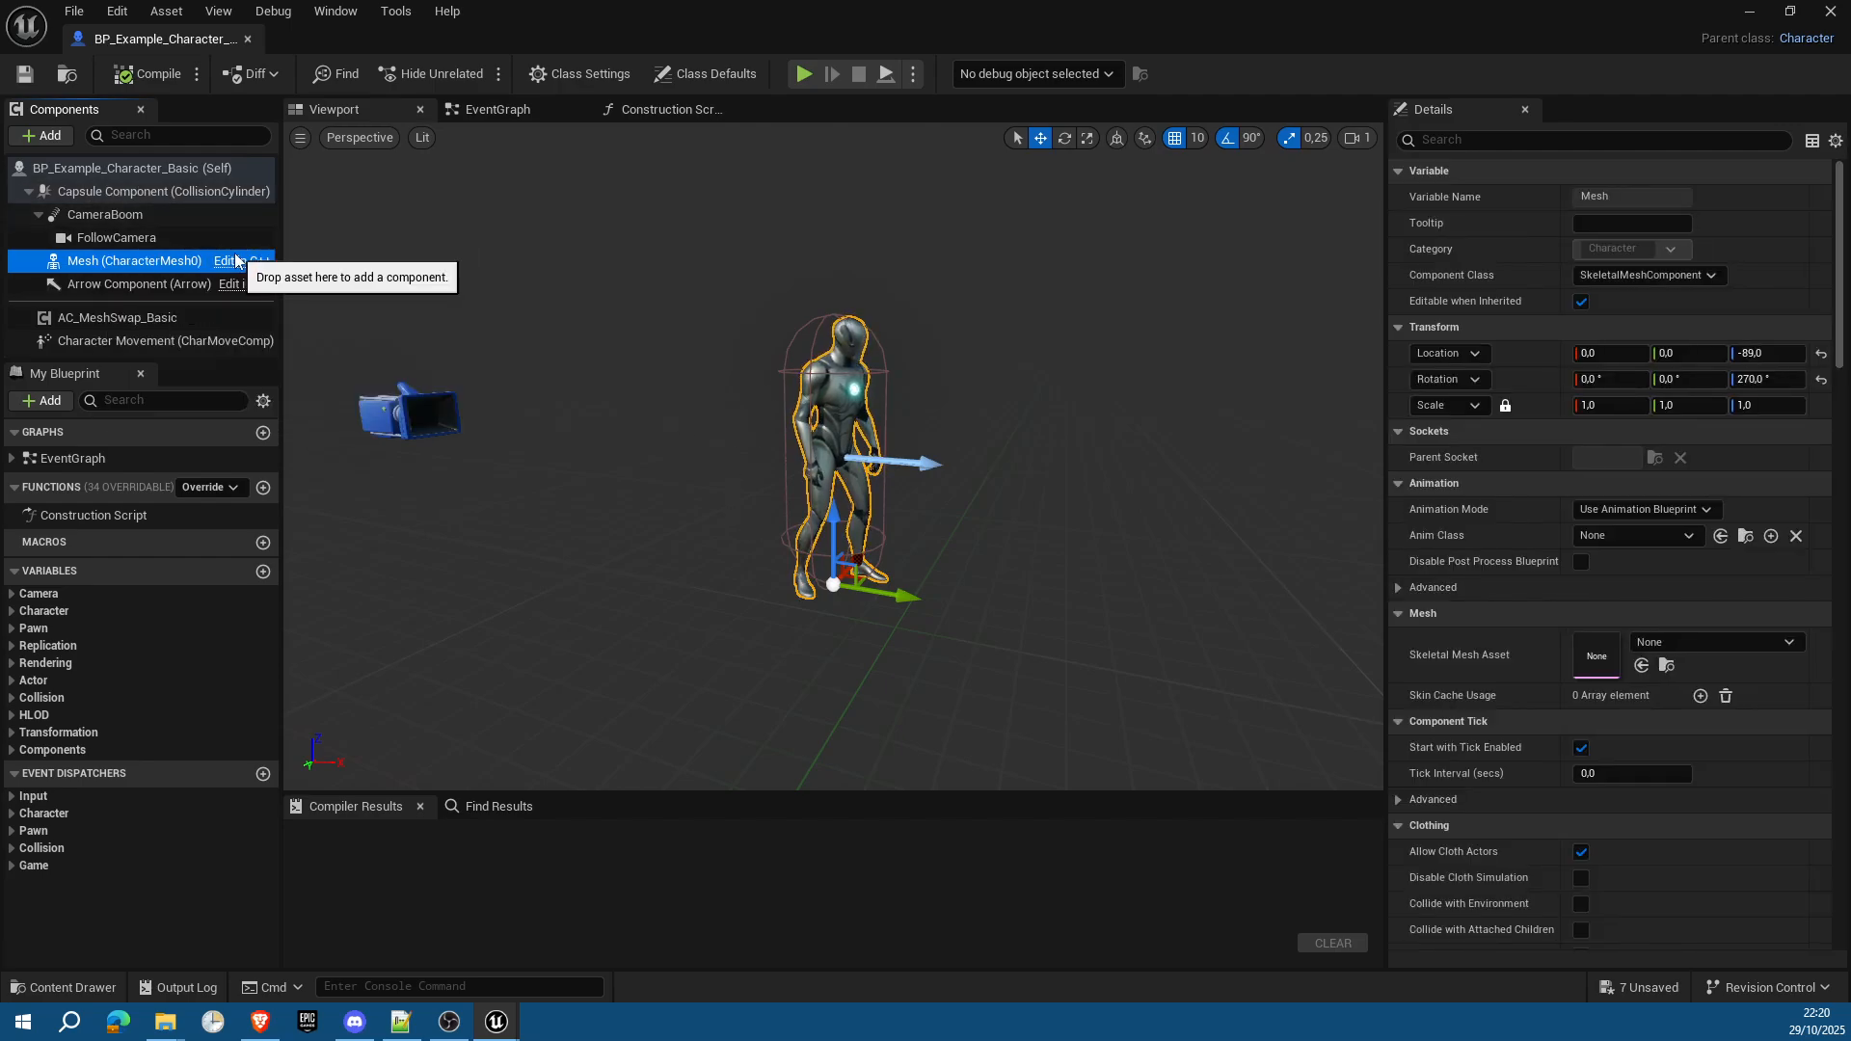
{"action": "left_click", "coordinate": [54, 142]}
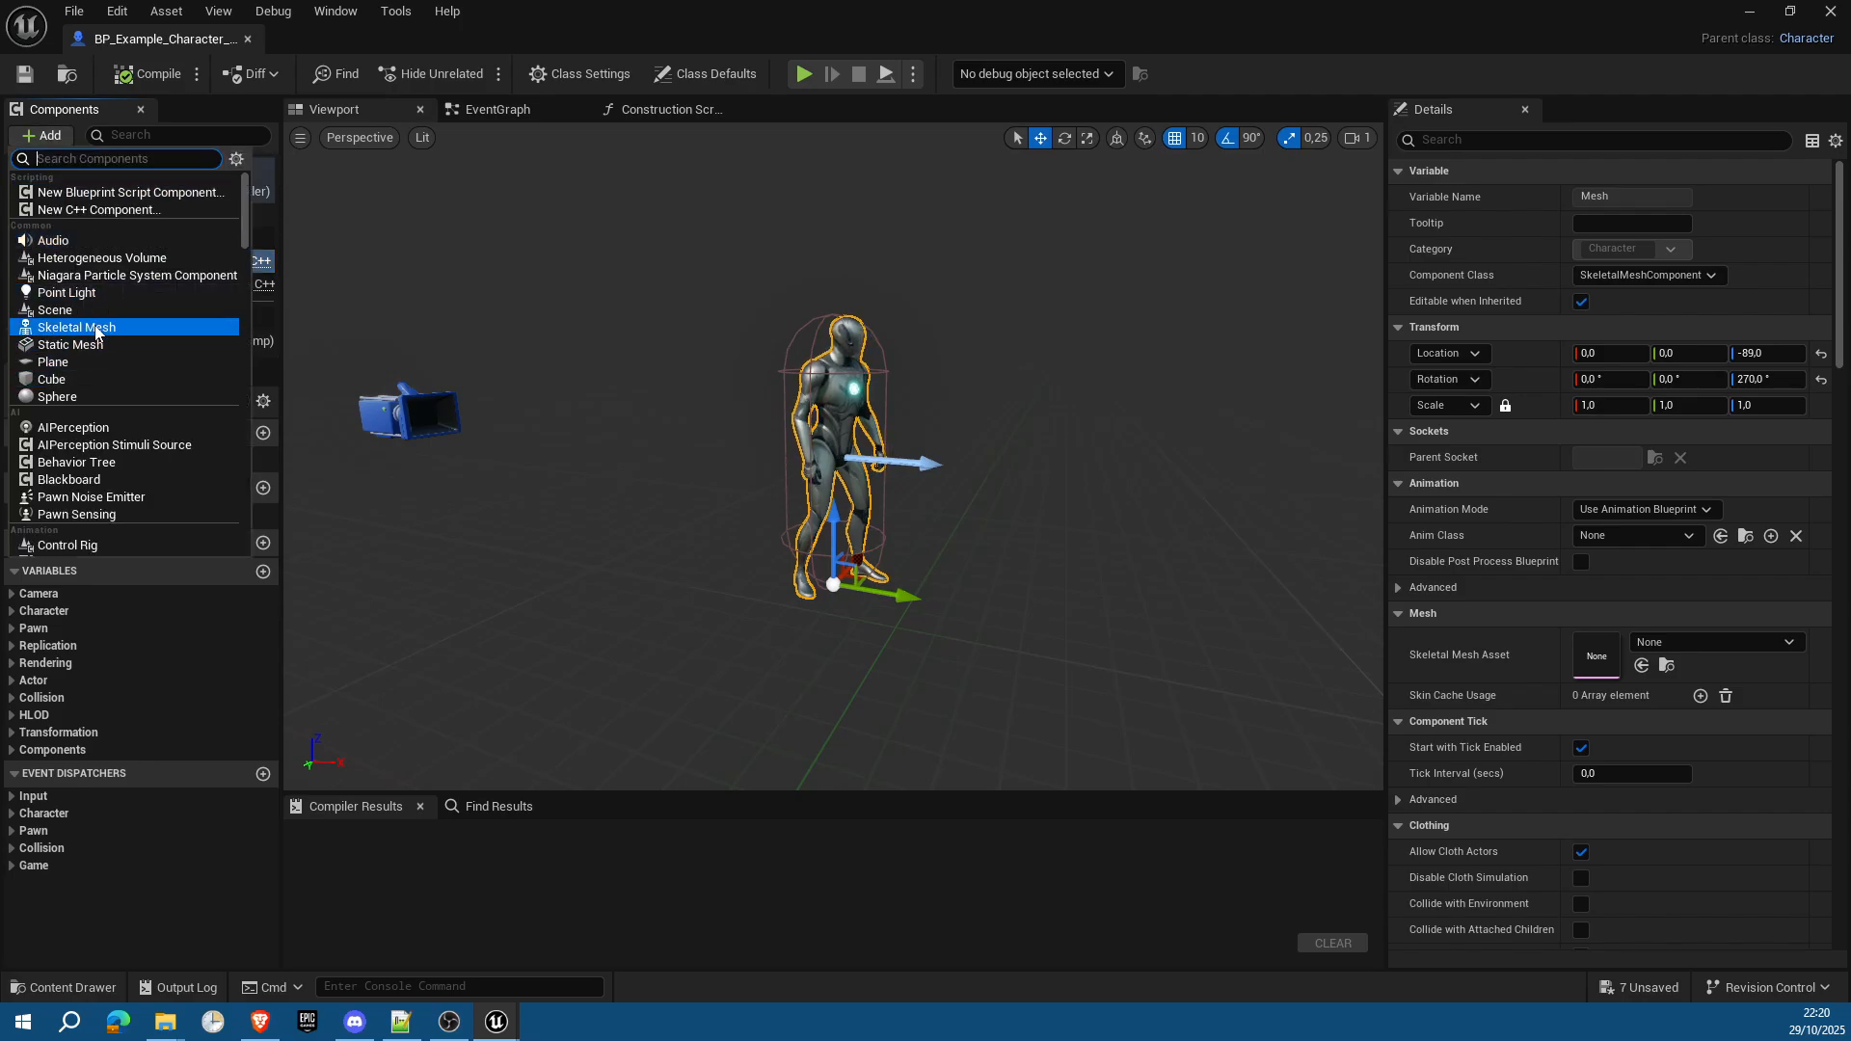
{"action": "key", "text": "Escape"}
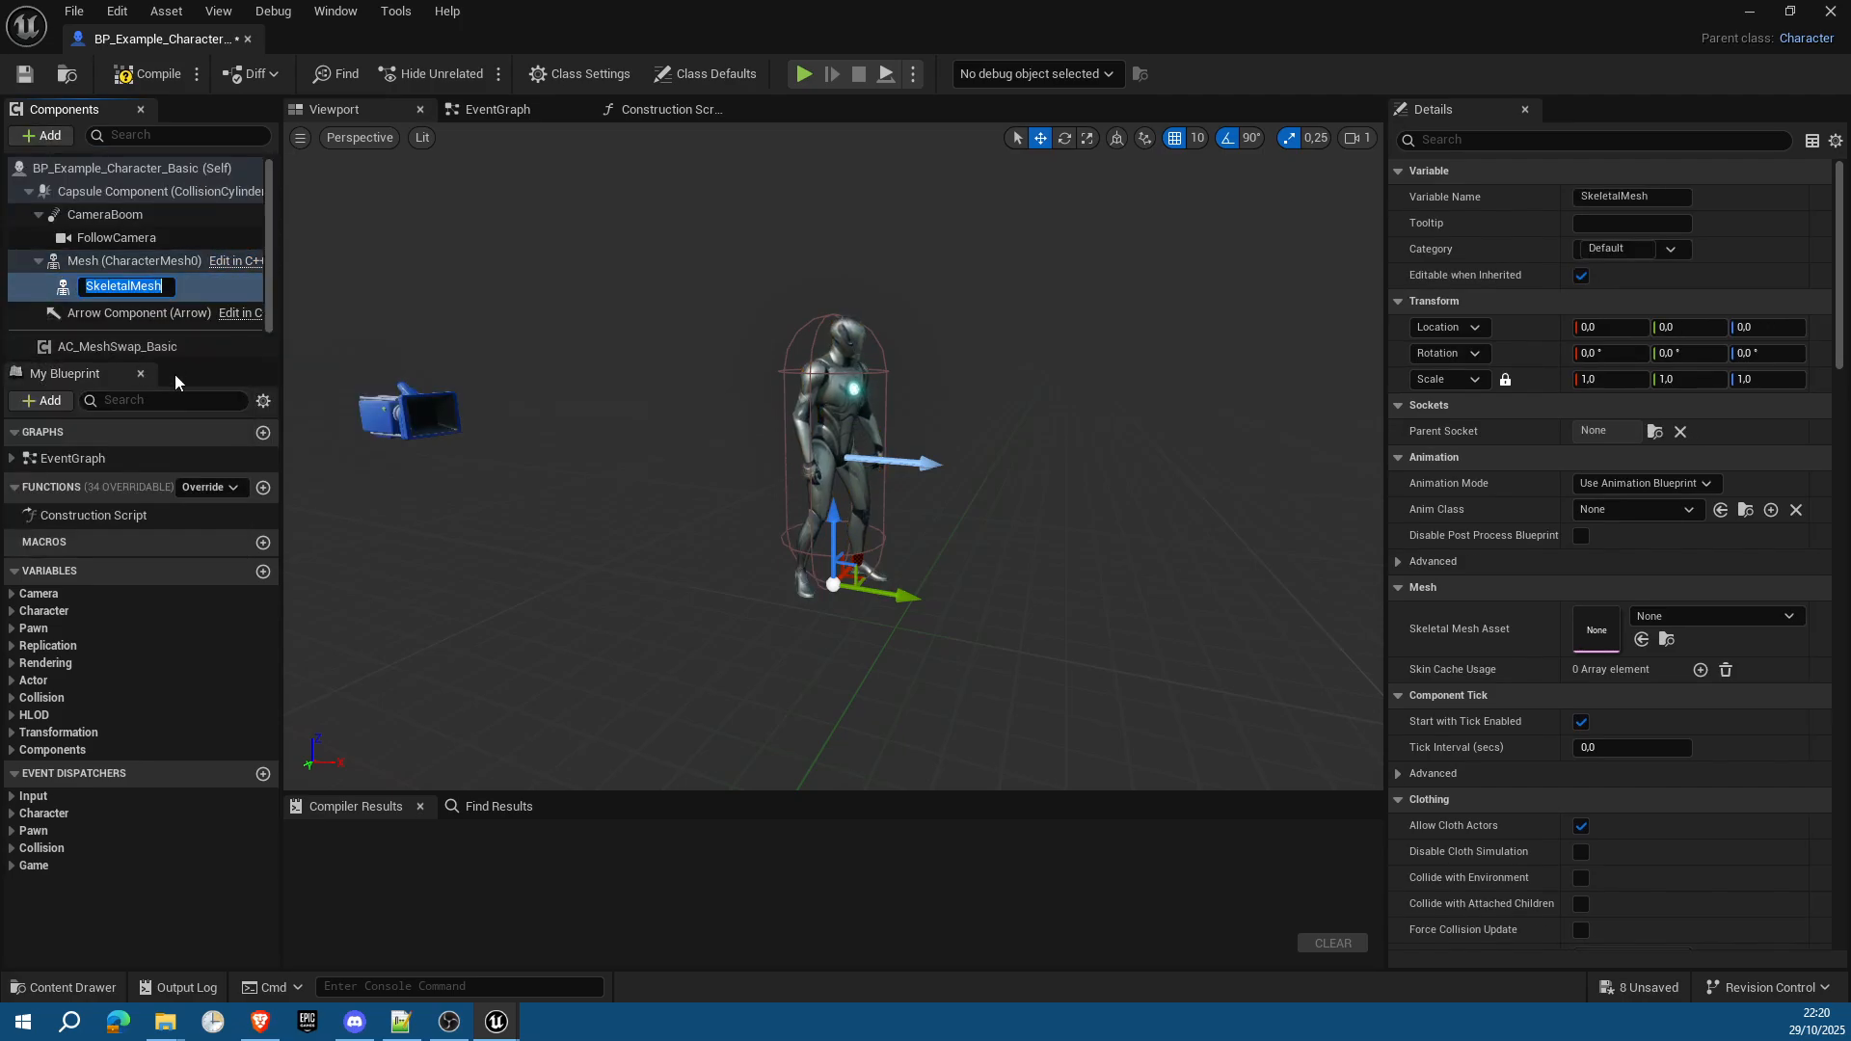
{"action": "type", "text": "C"}
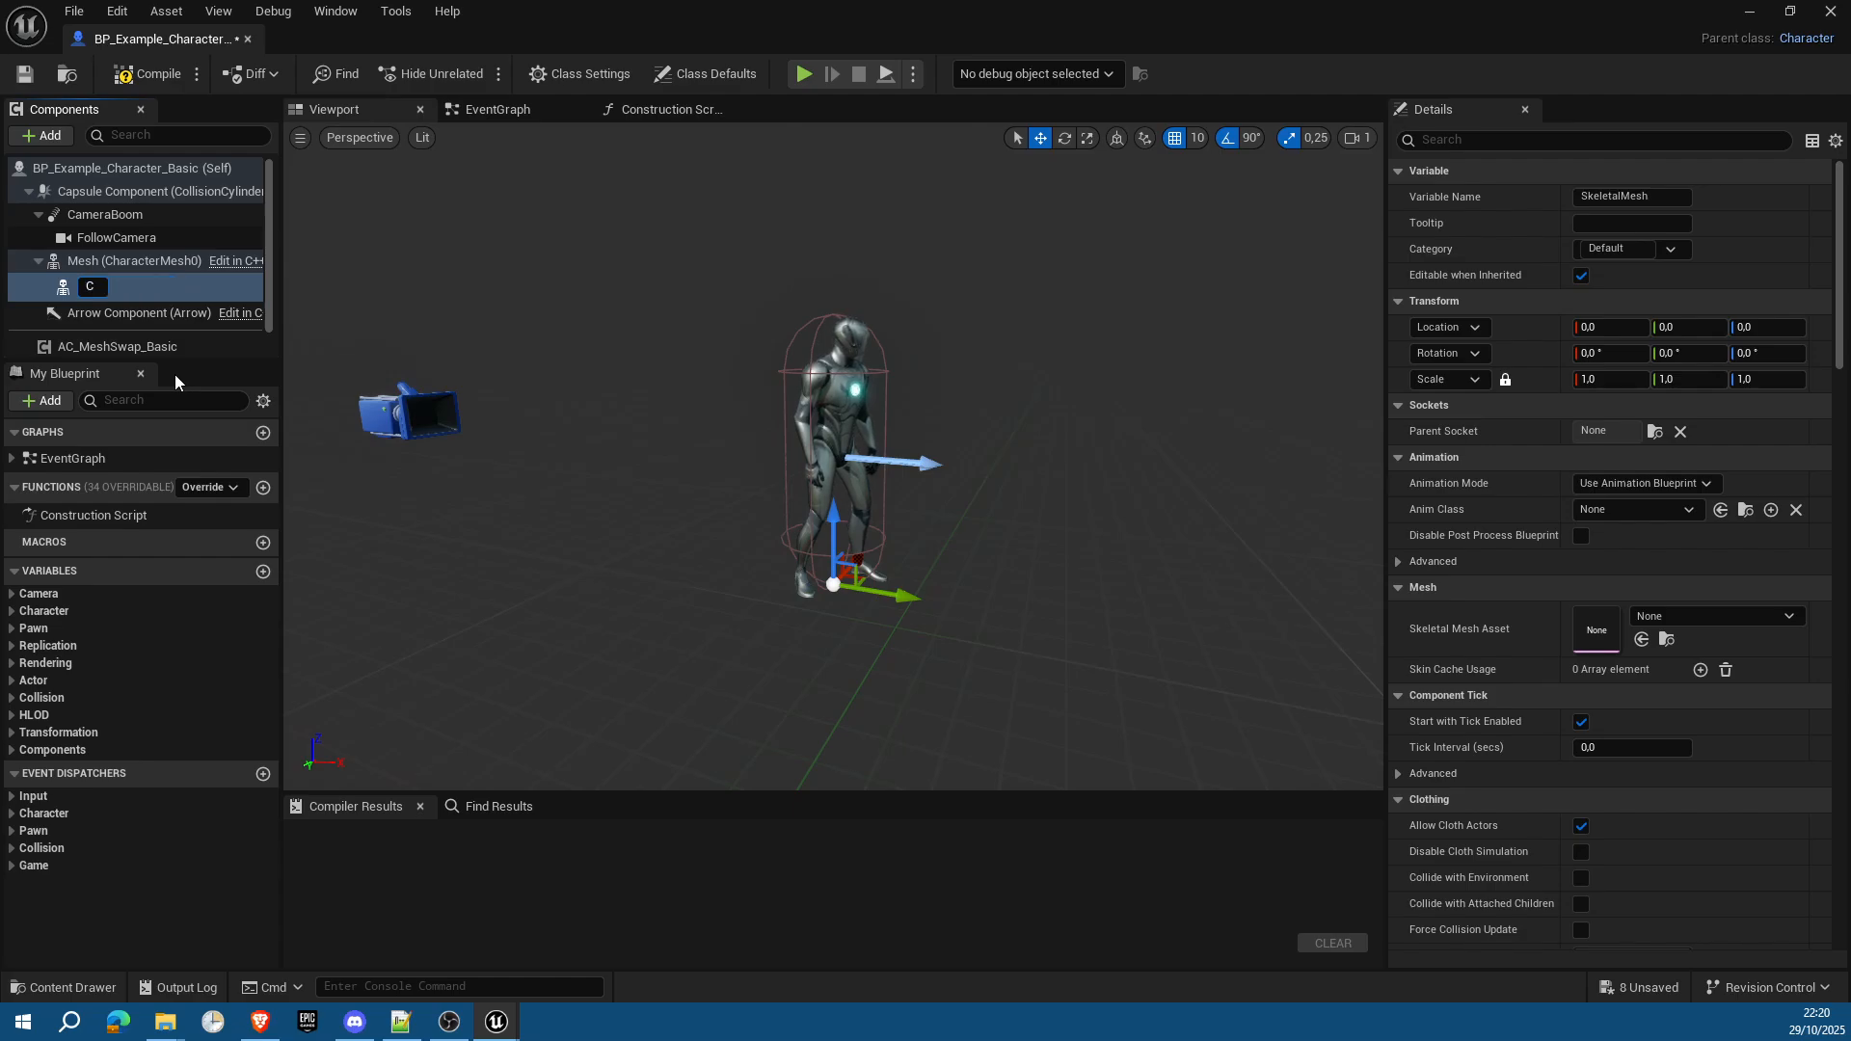
{"action": "type", "text": "haracte"}
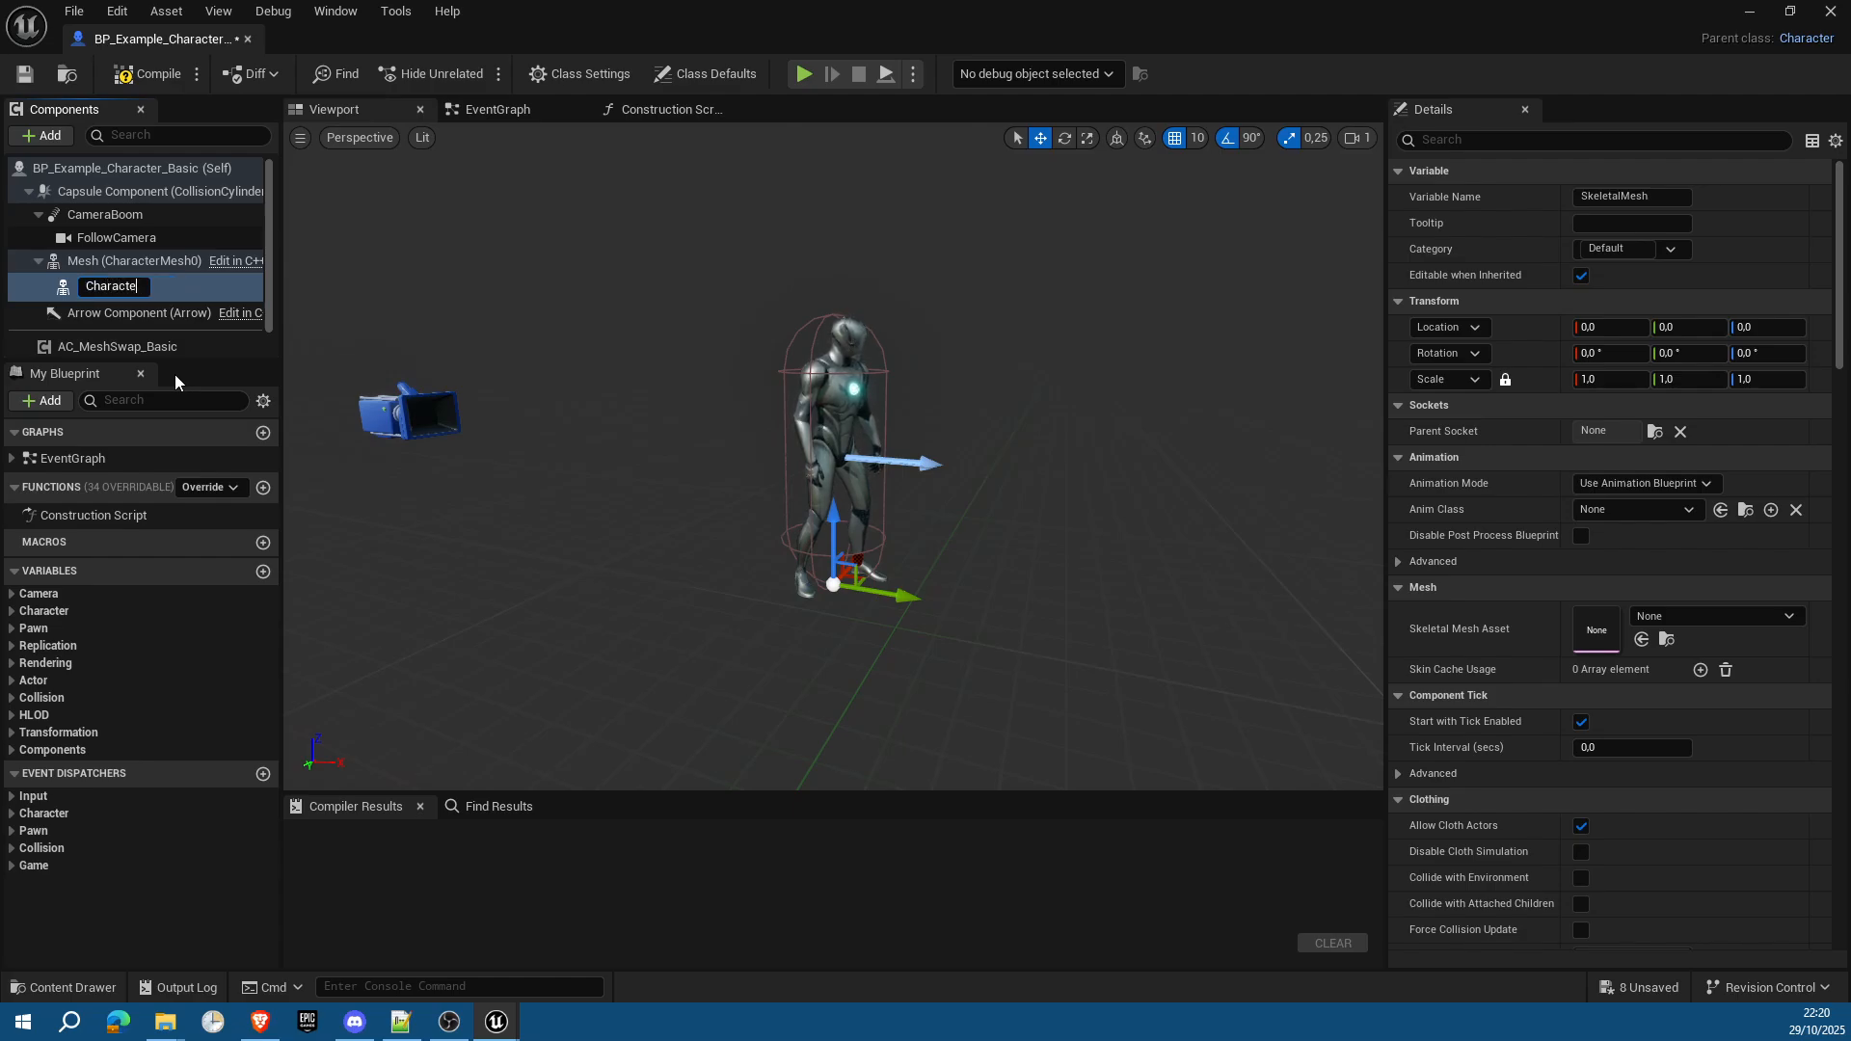
{"action": "type", "text": "rmesh"}
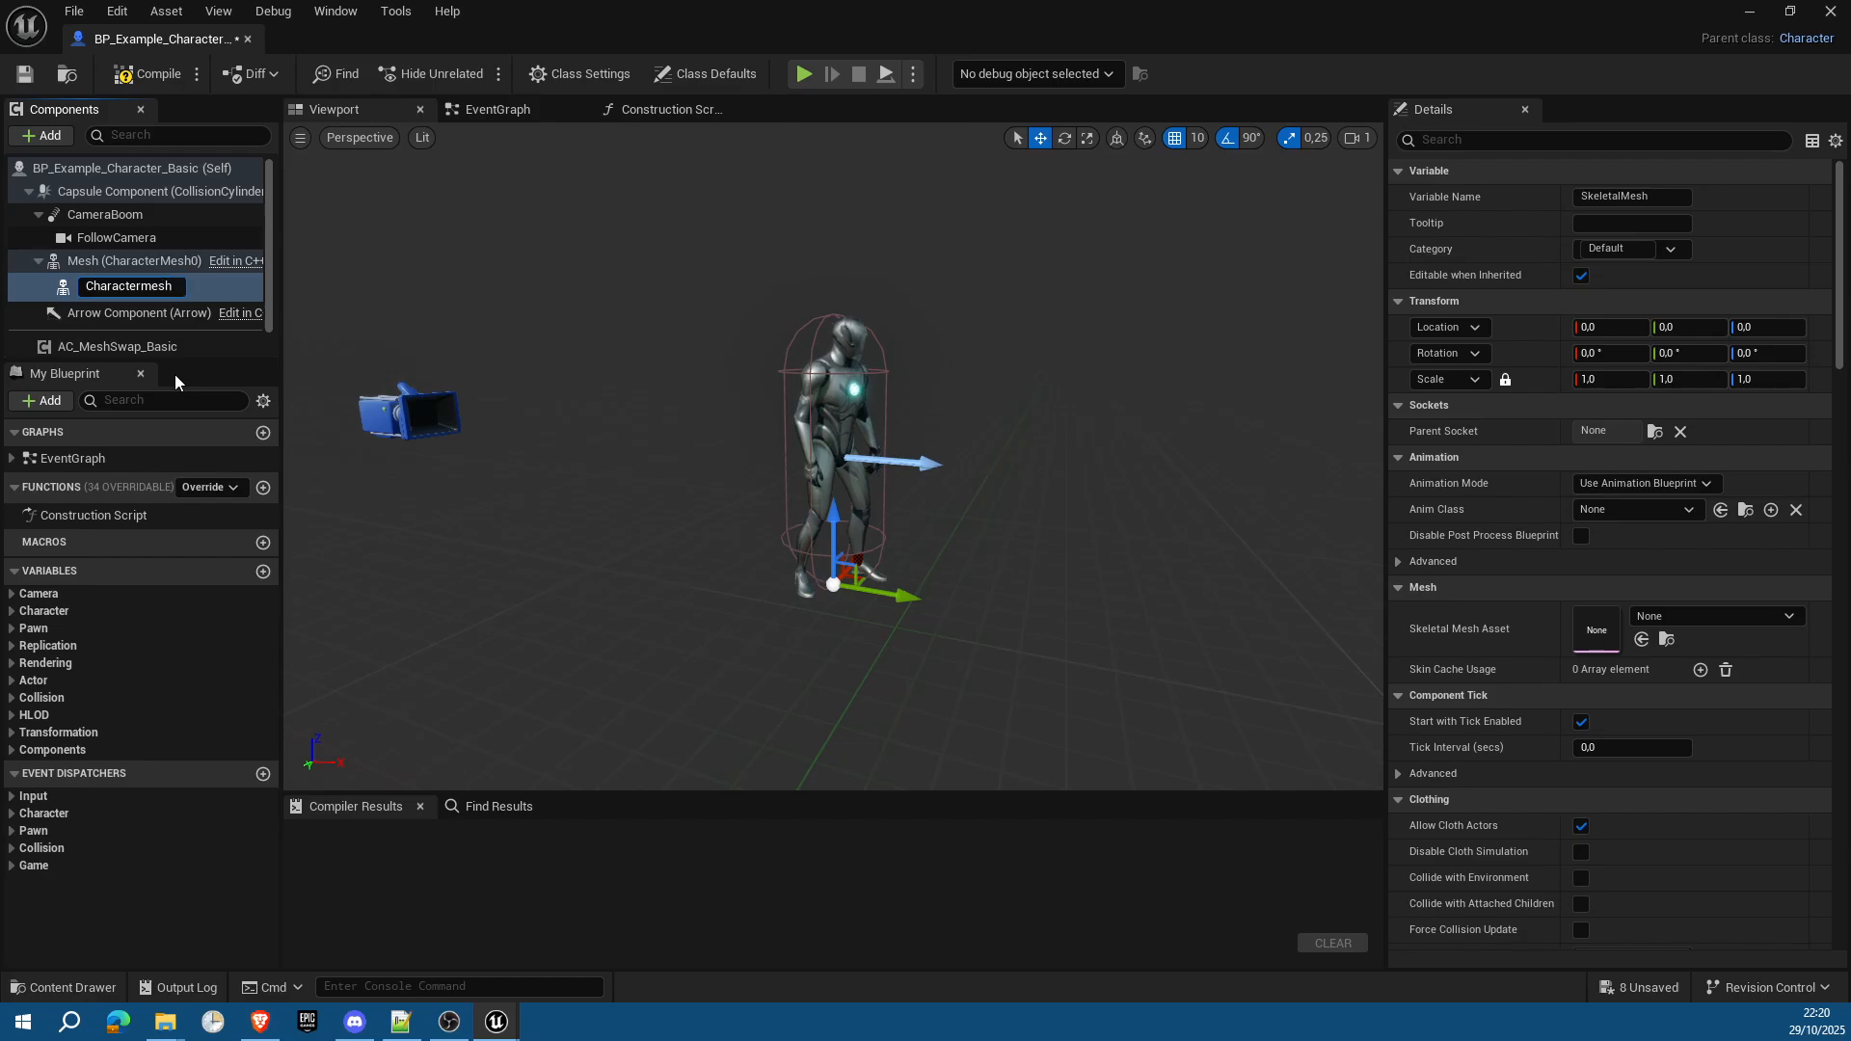
{"action": "key", "text": "Return"}
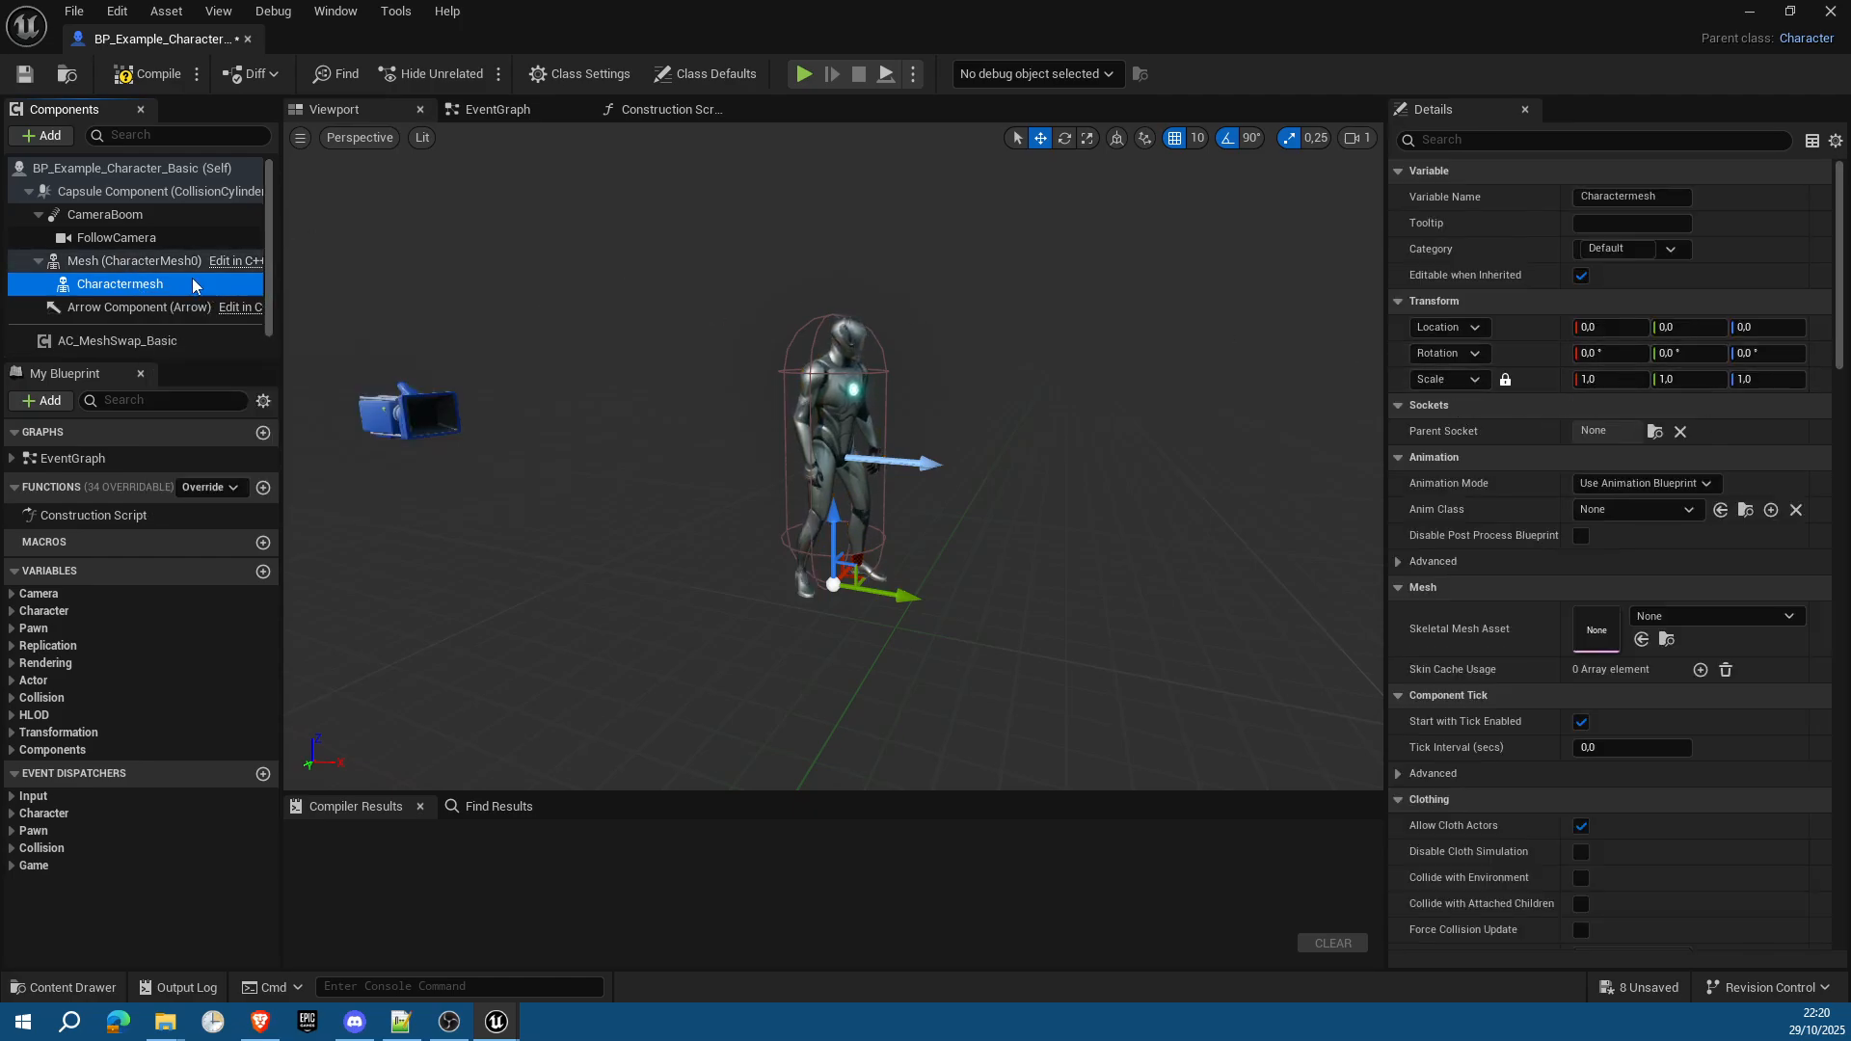
{"action": "left_click", "coordinate": [106, 264]}
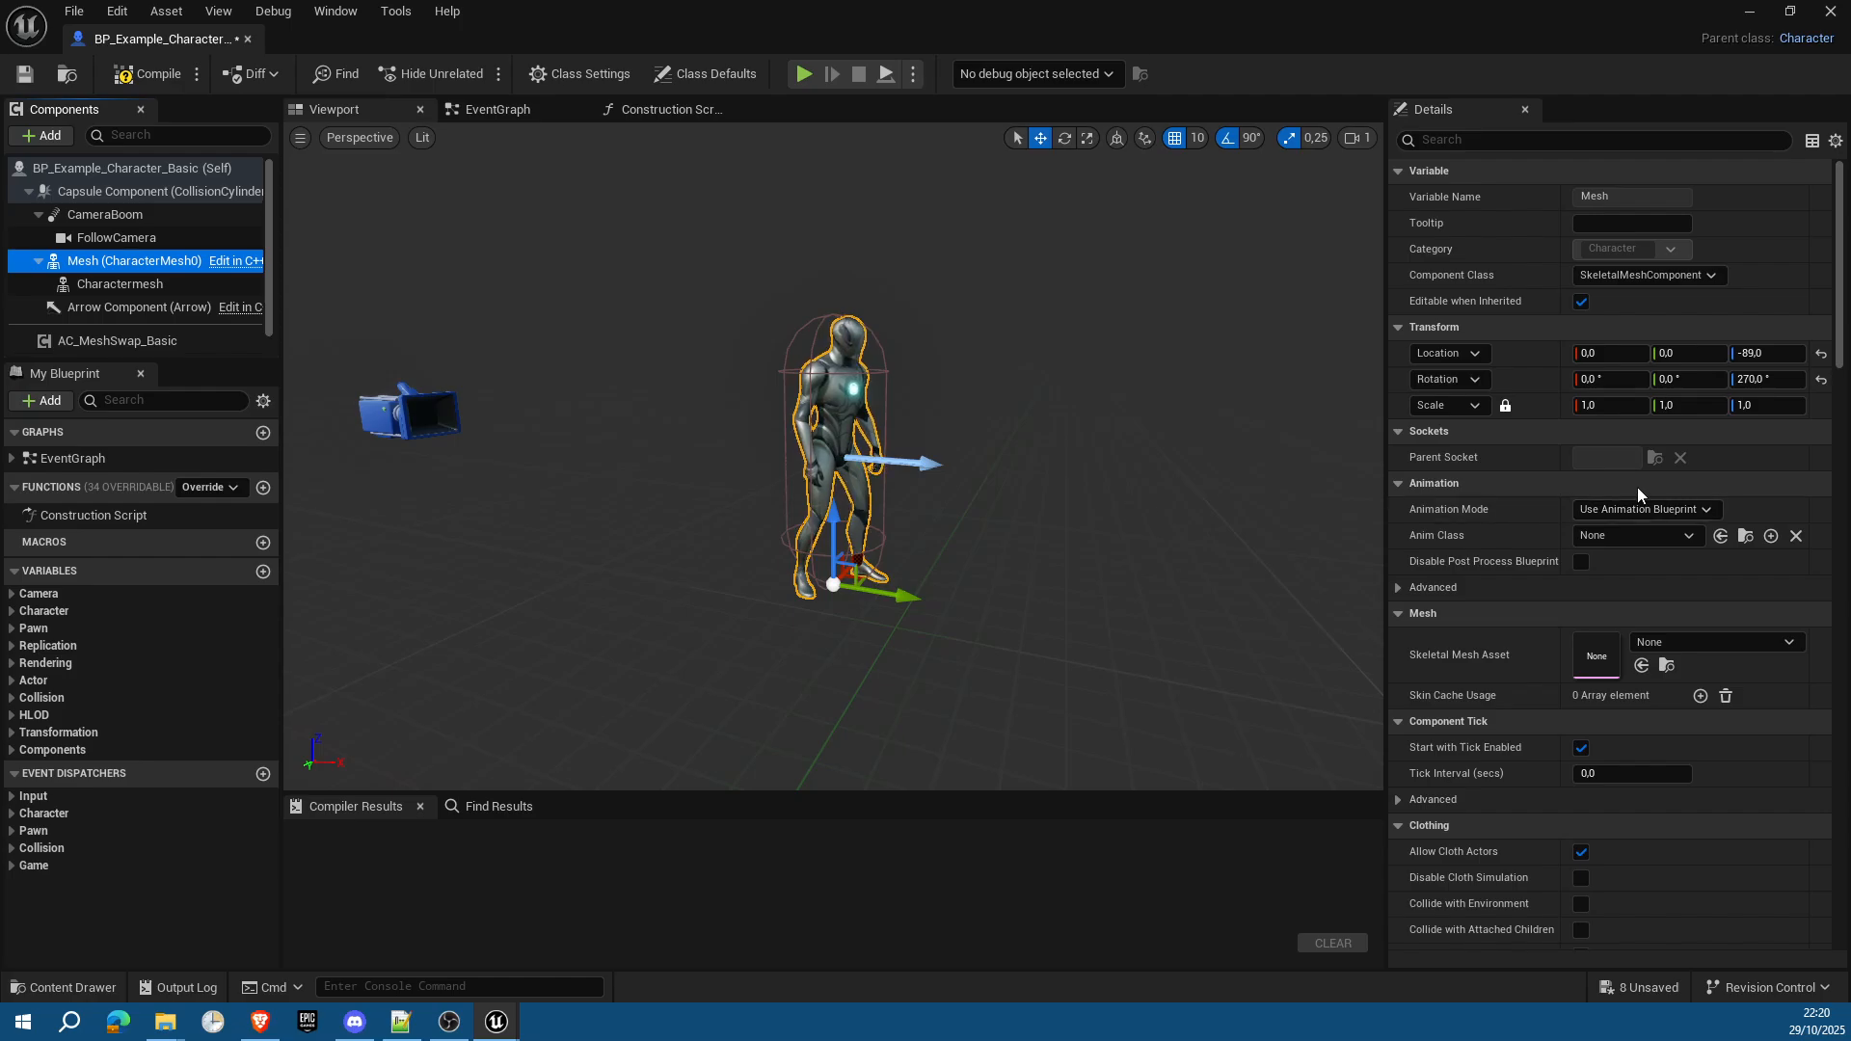
Step: Filter the parent Mesh component's details by "render", disable Visible, enable Hidden in Game, and compile the blueprint
{"action": "left_click", "coordinate": [1563, 141]}
{"action": "type", "text": "r"}
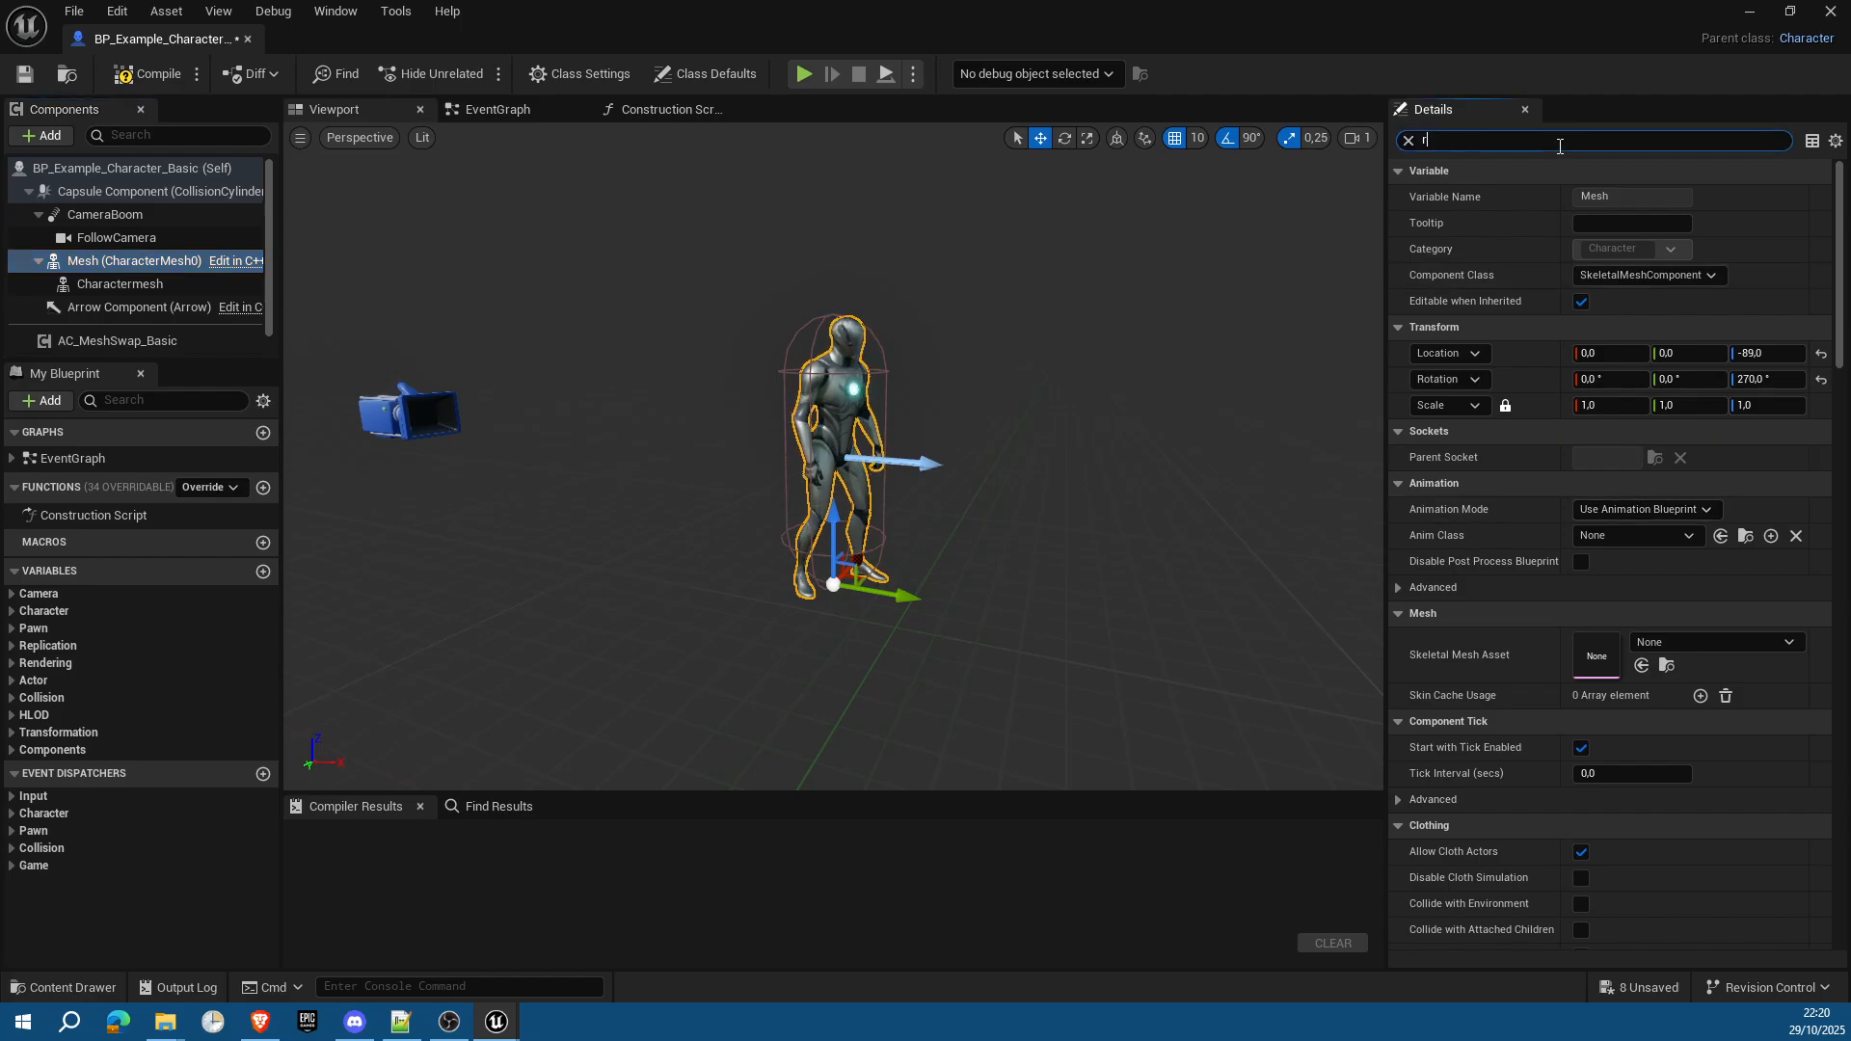
{"action": "type", "text": "ender"}
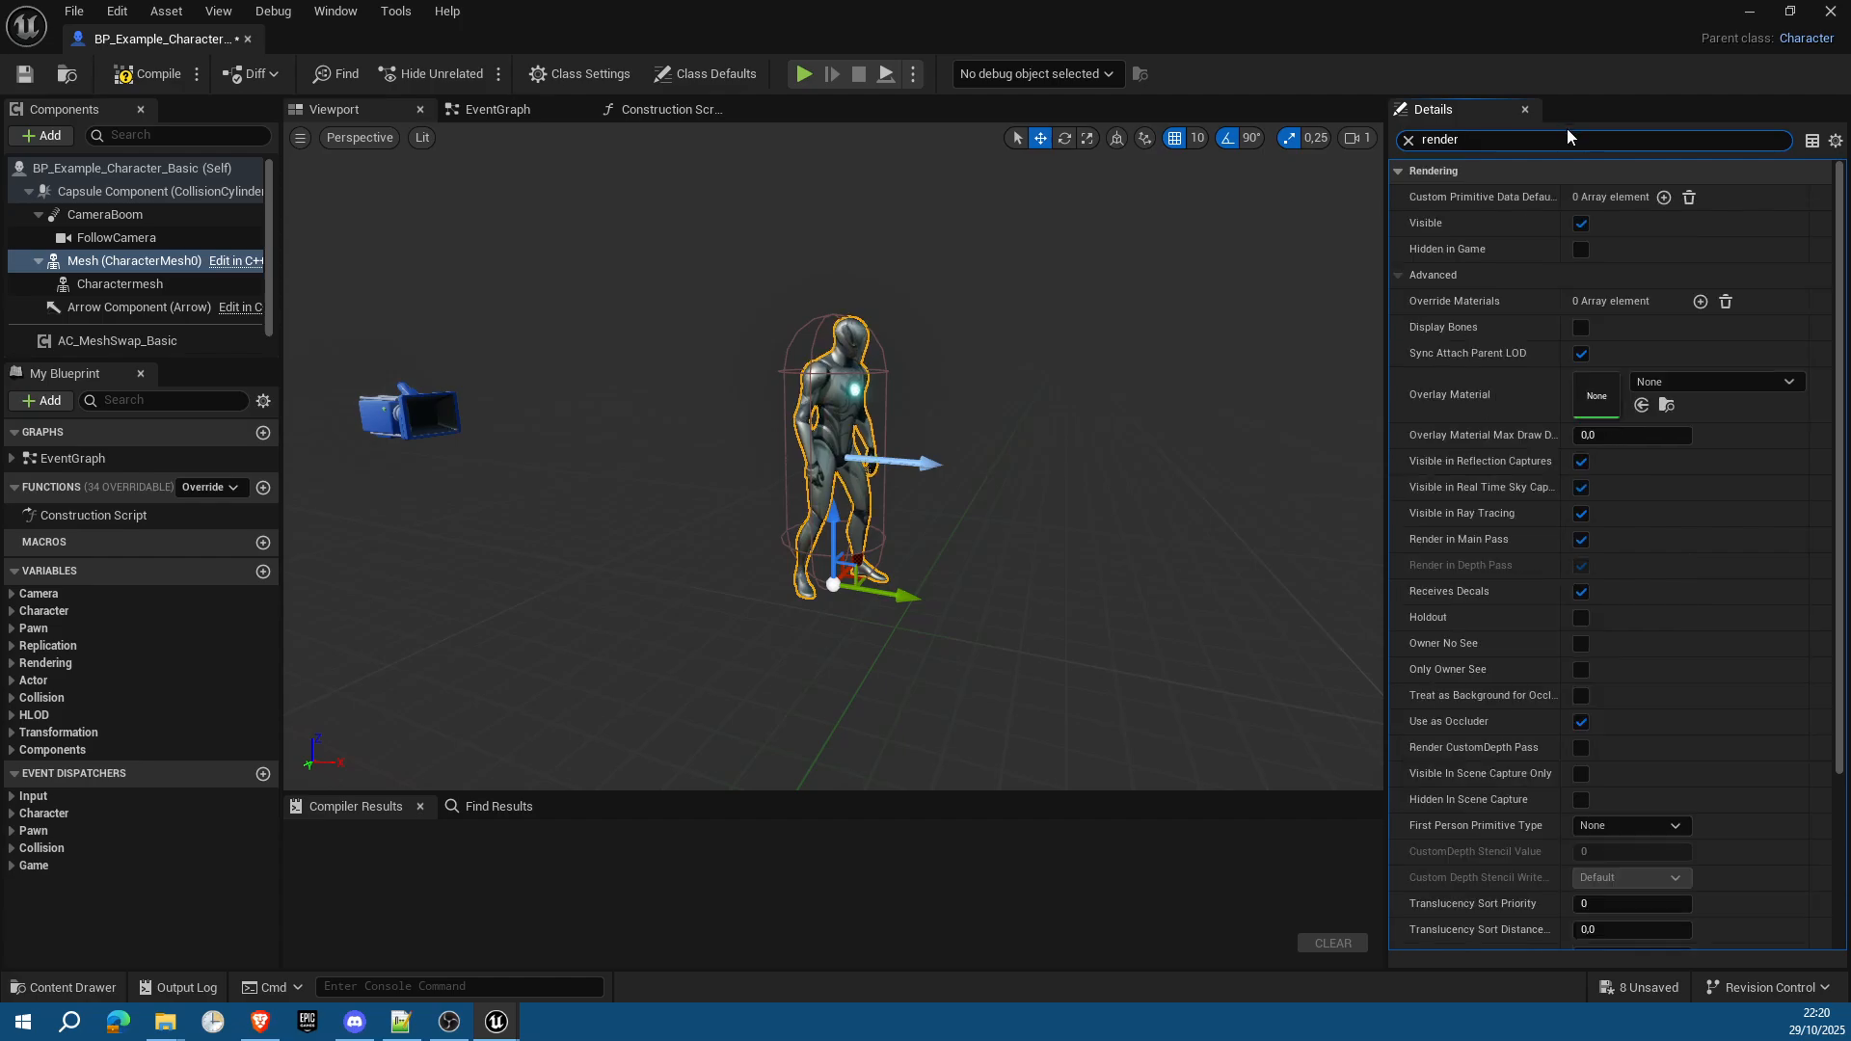
{"action": "left_click", "coordinate": [1581, 224]}
{"action": "left_click", "coordinate": [1582, 249]}
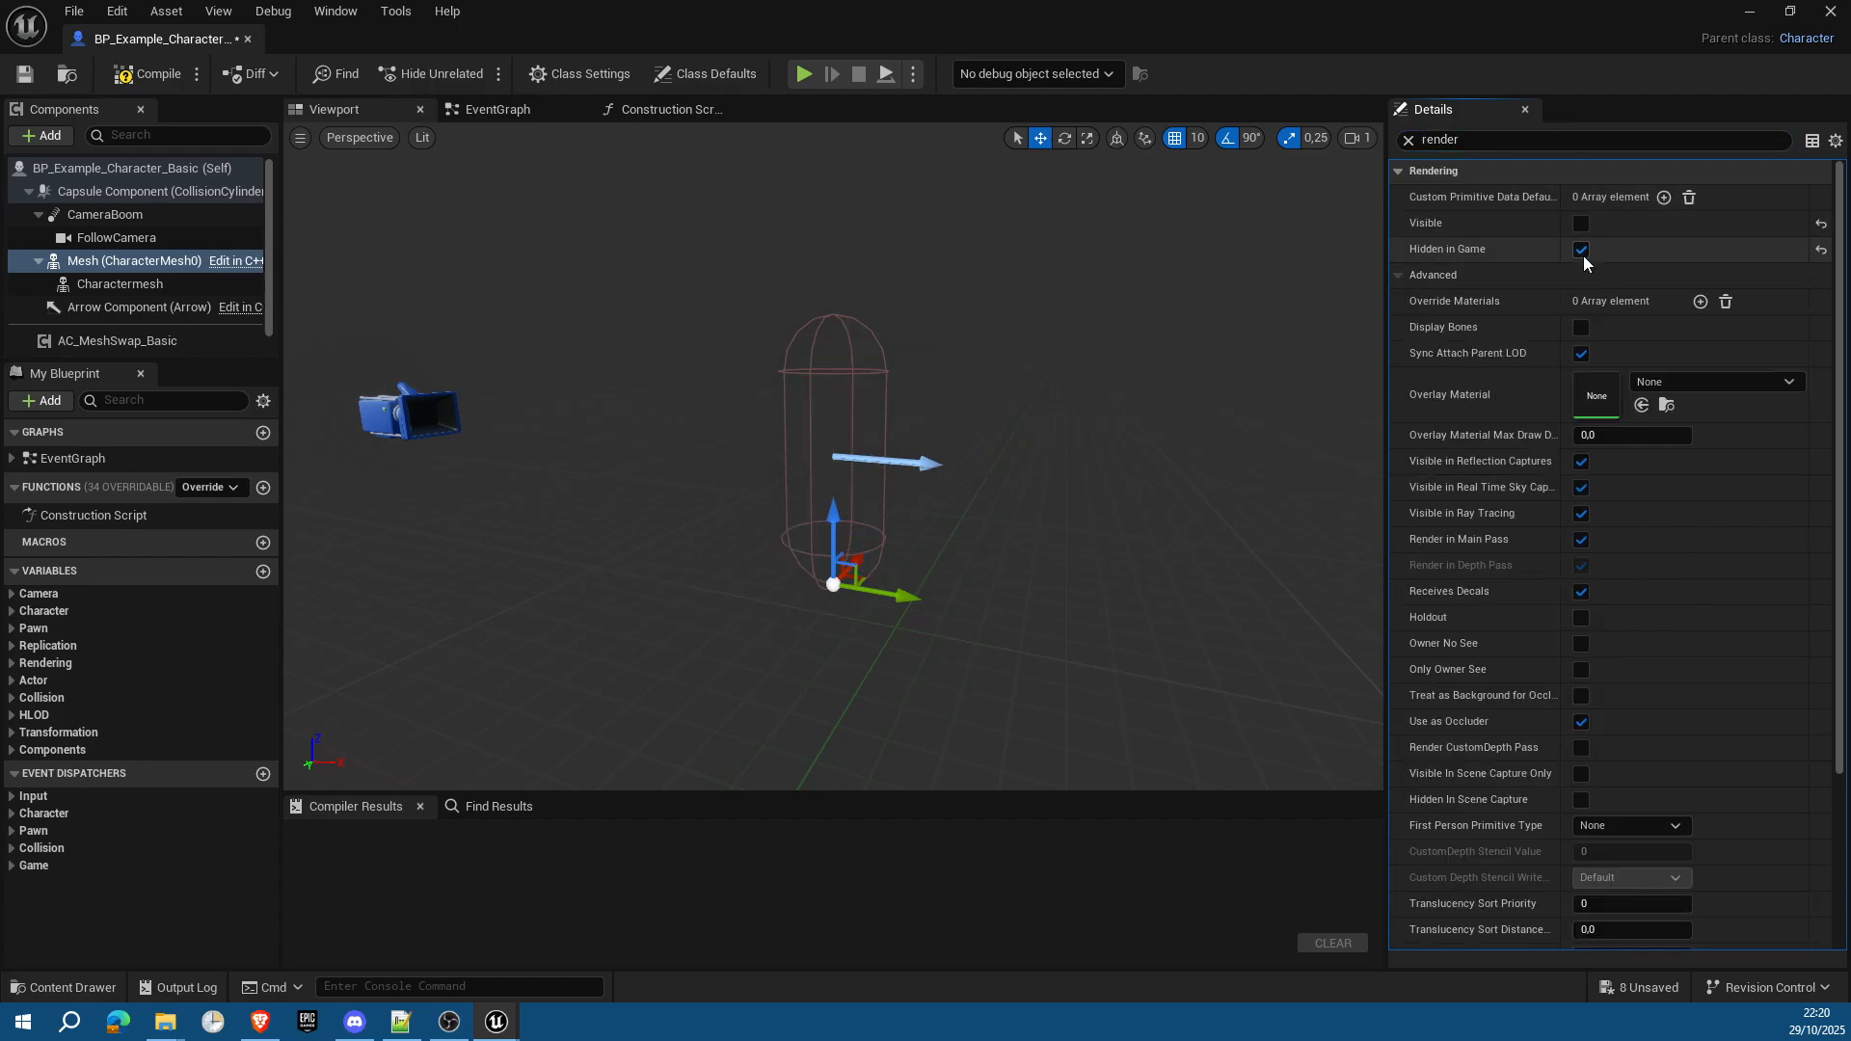
{"action": "left_click", "coordinate": [152, 75]}
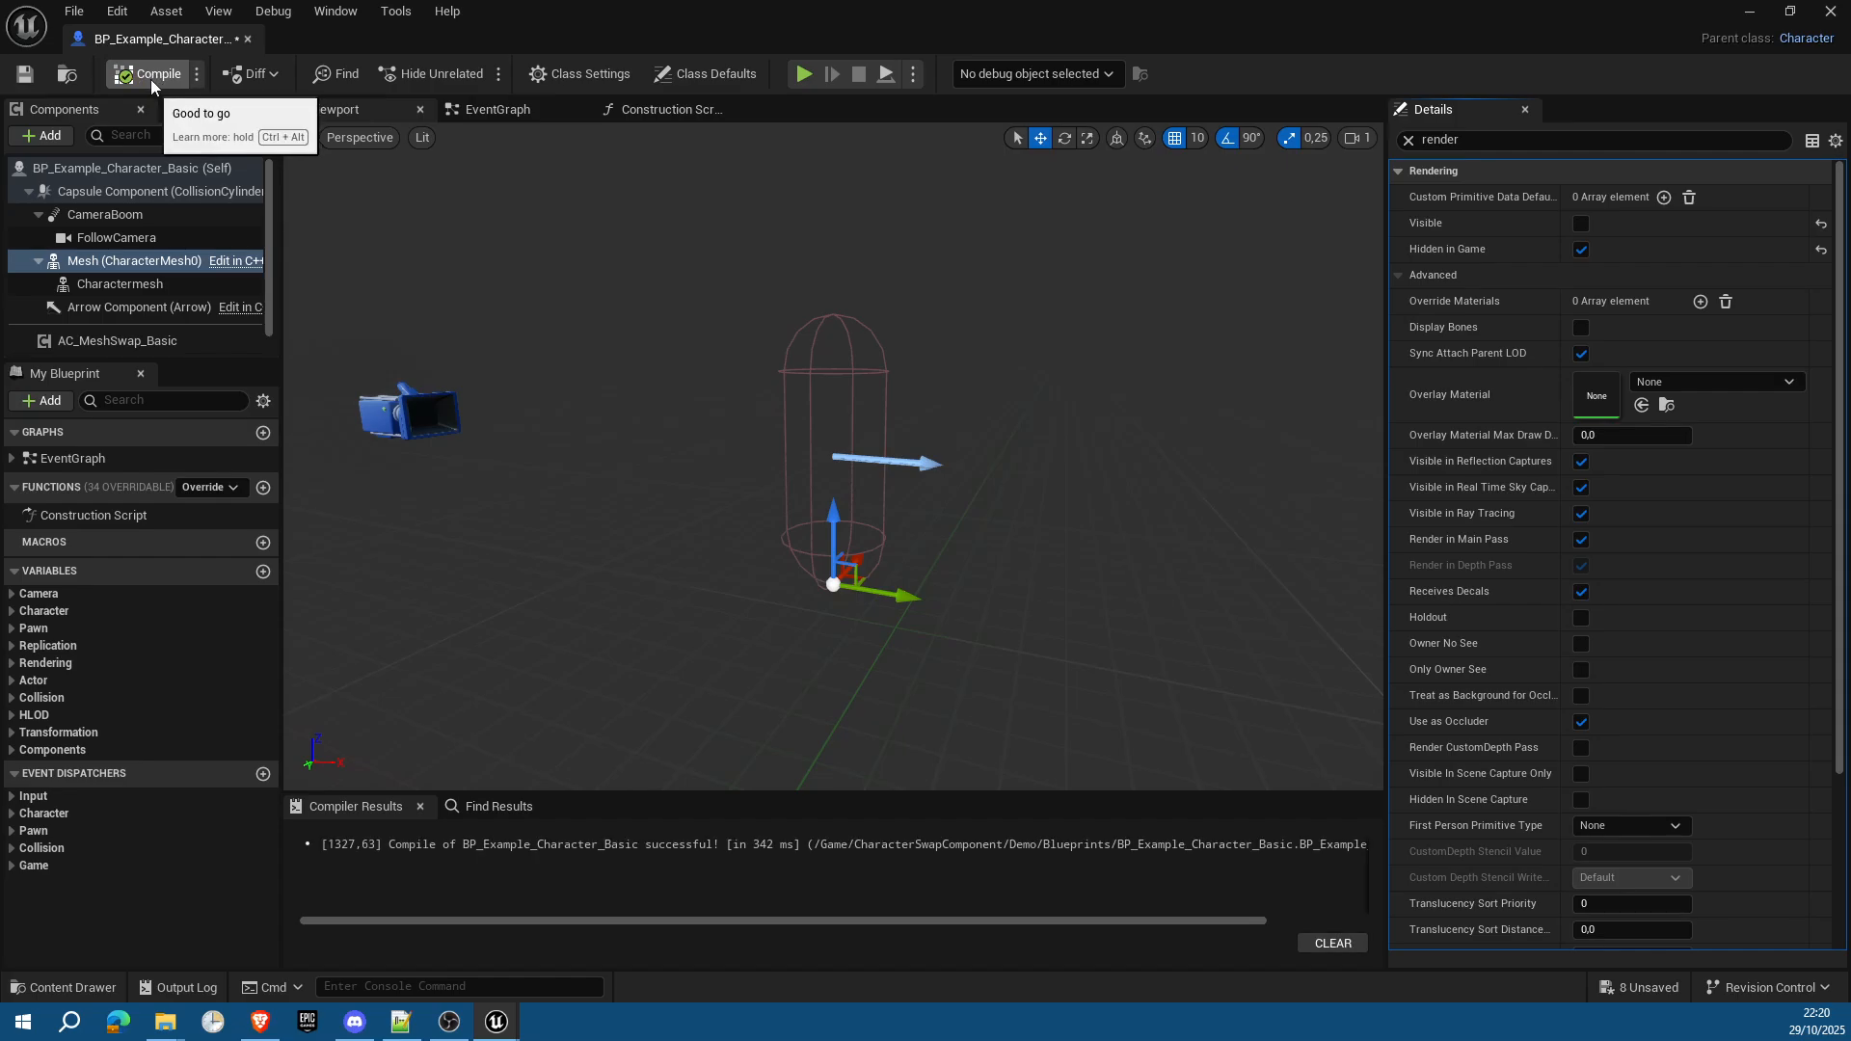
Step: In the Construction Script, replace Mesh with Charactermesh as the Character Mesh input of Construct Character, and compile the blueprint
{"action": "left_click", "coordinate": [136, 287]}
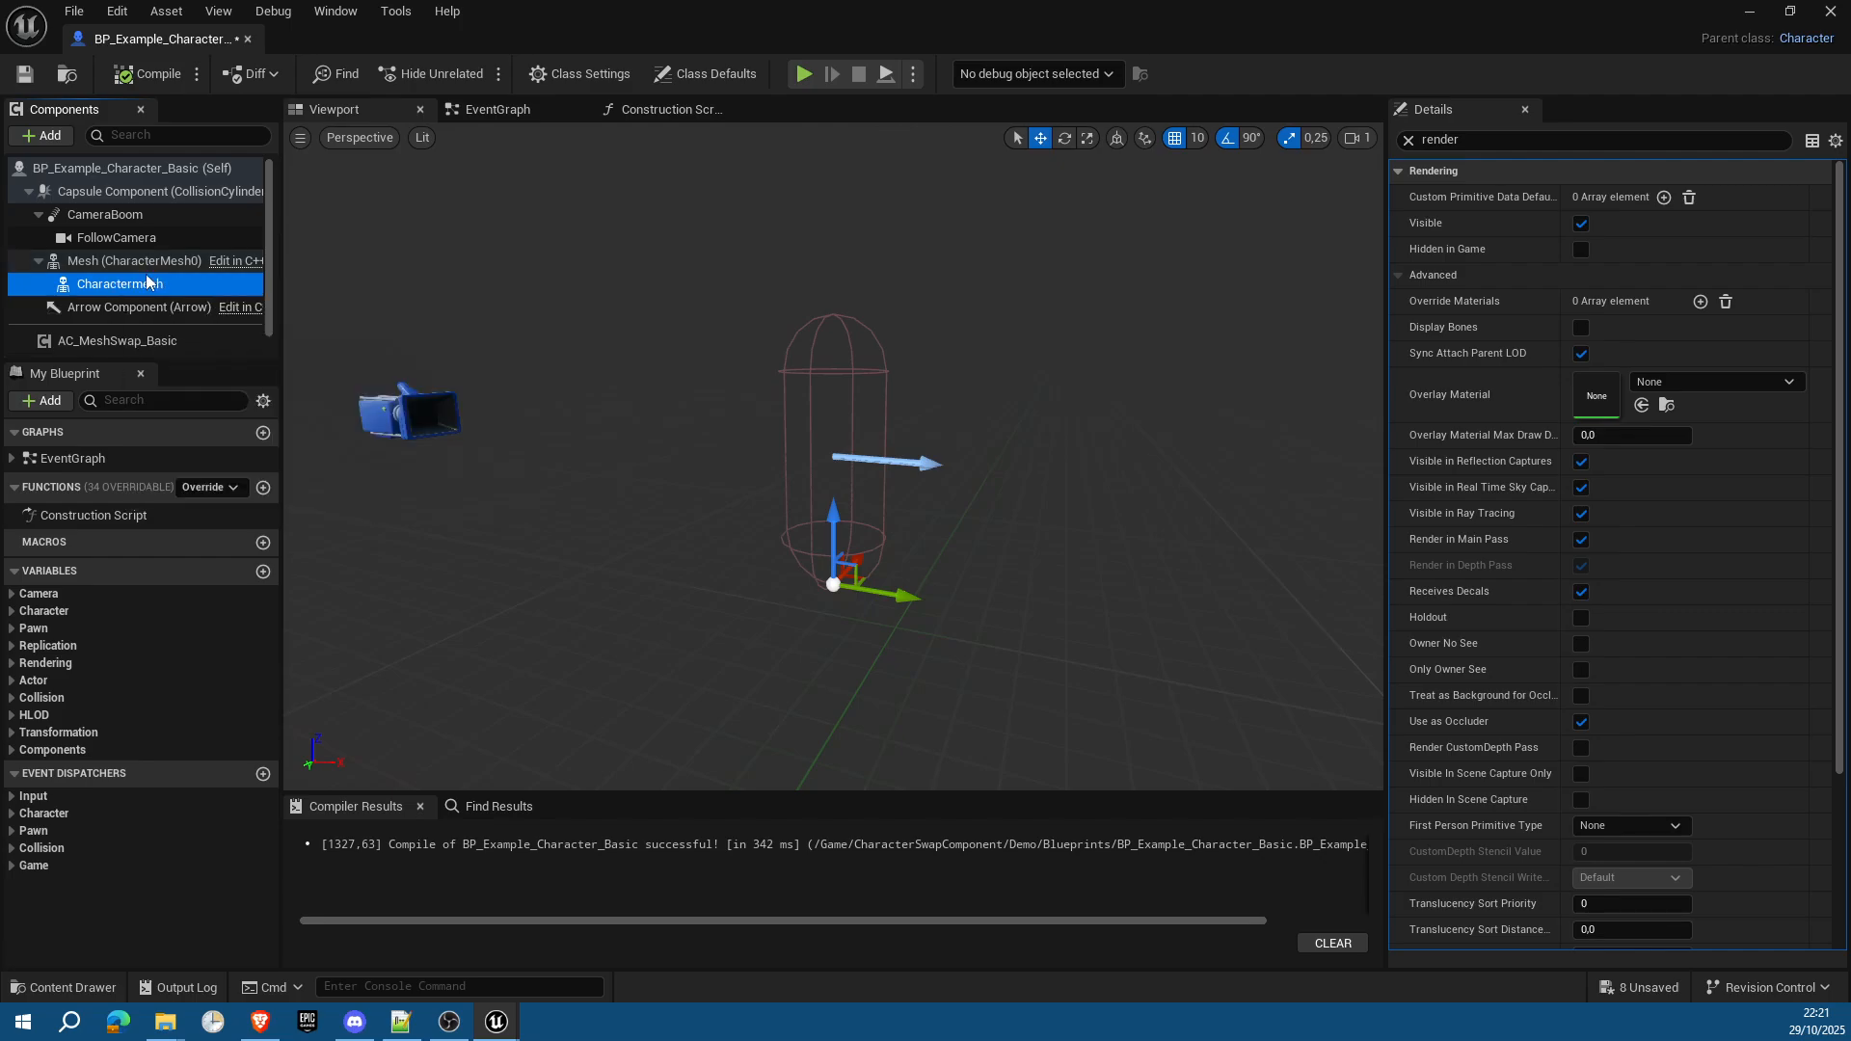
{"action": "left_click", "coordinate": [665, 118]}
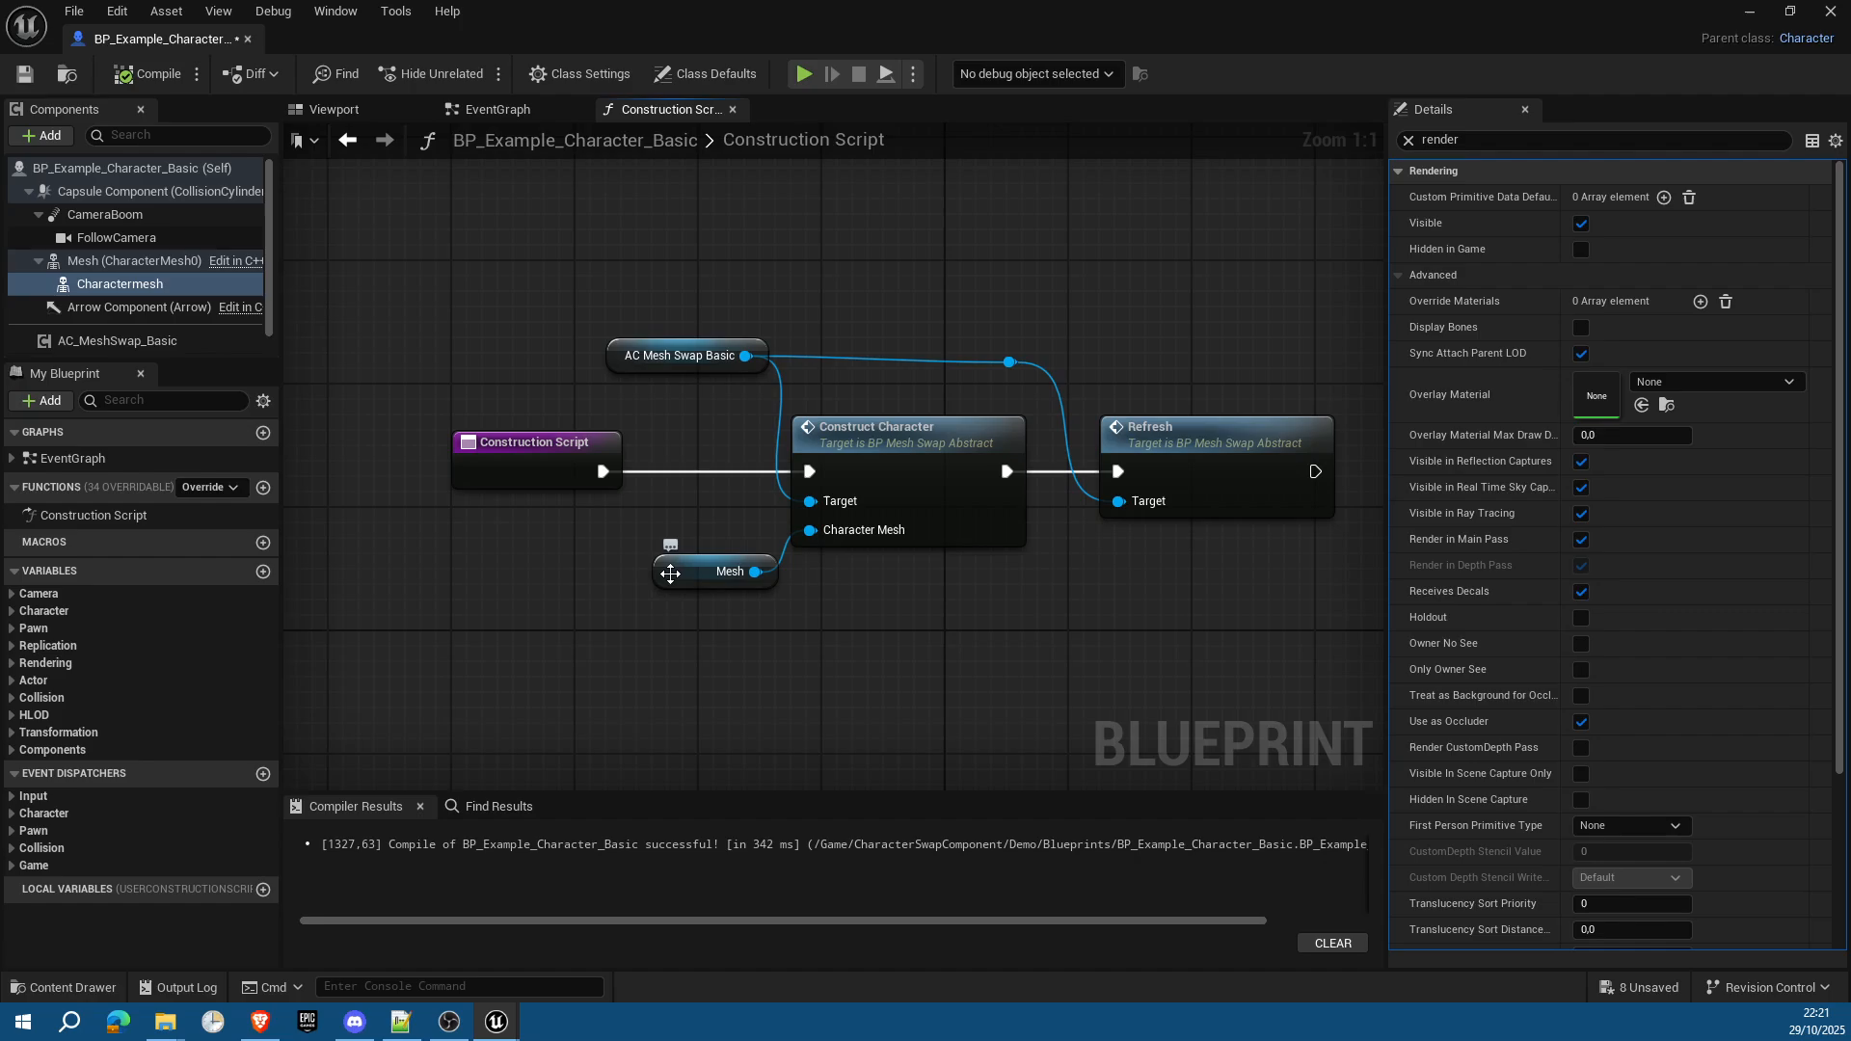
{"action": "left_click_drag", "start_coordinate": [665, 573], "coordinate": [506, 602]}
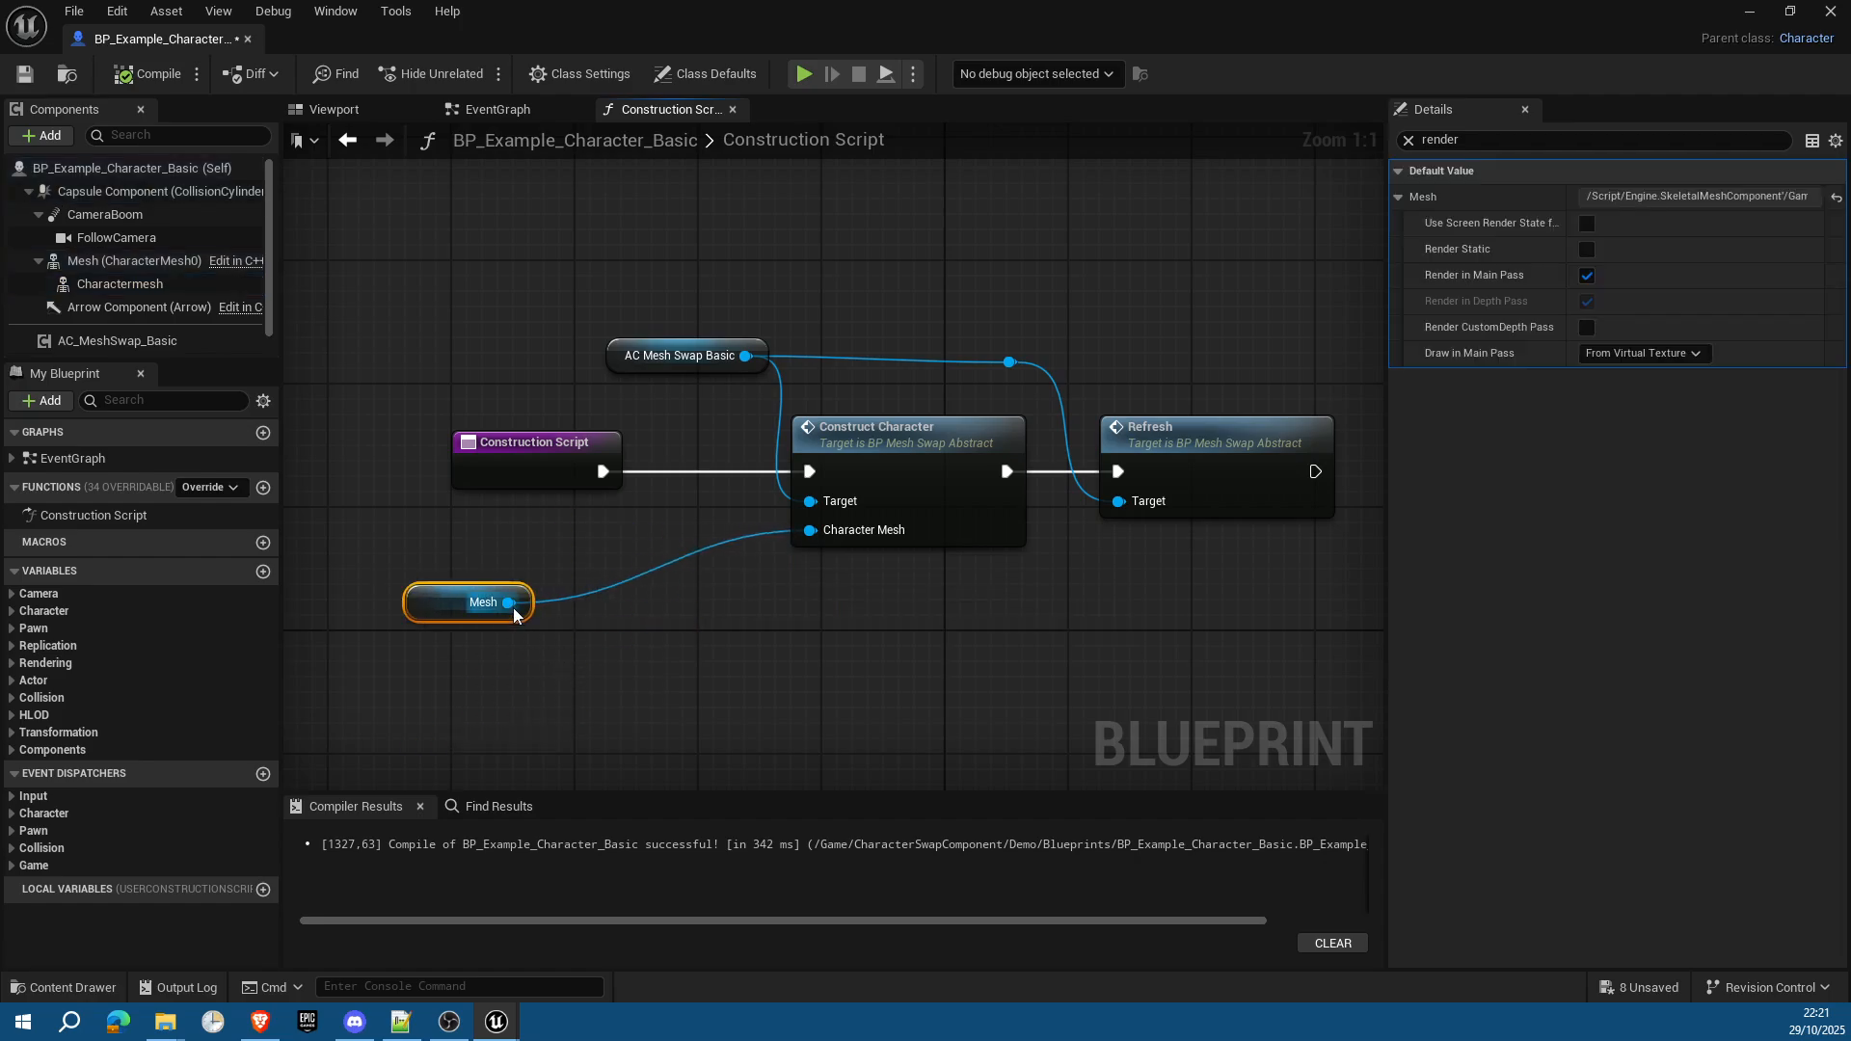
{"action": "left_click", "coordinate": [508, 602], "text": "alt"}
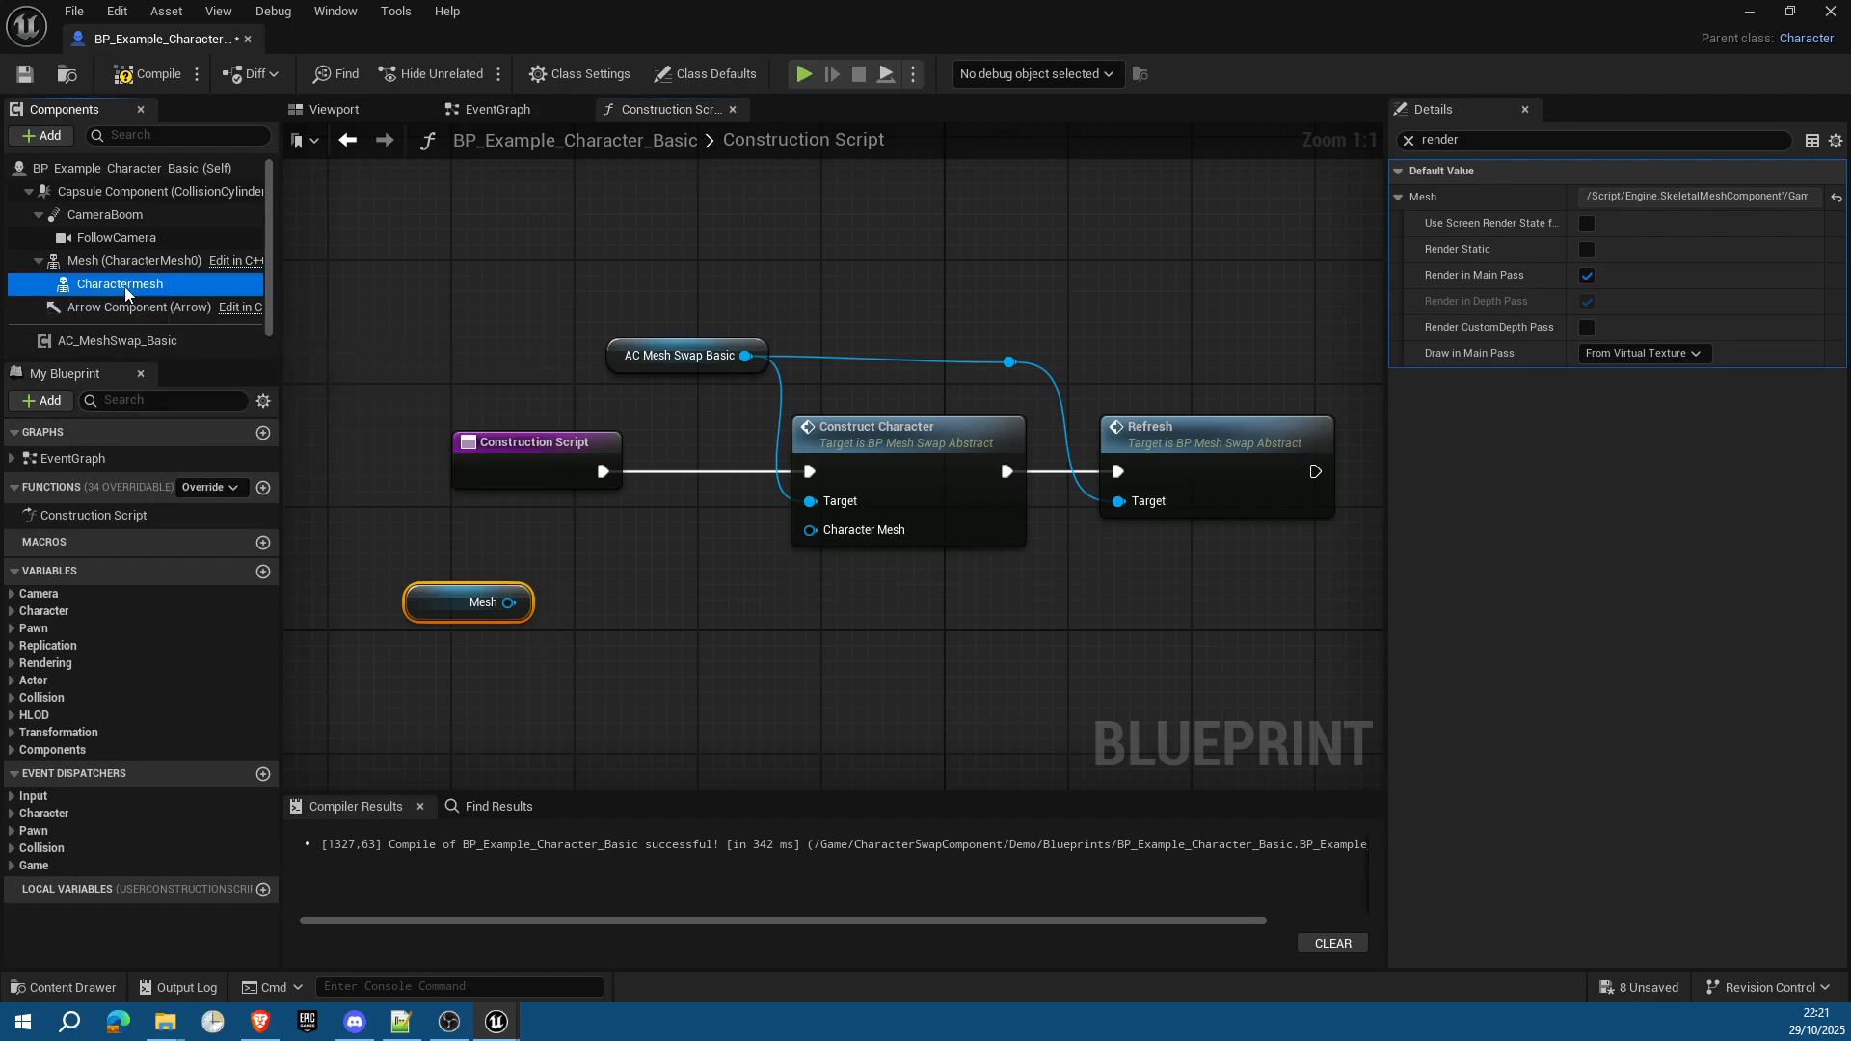
{"action": "left_click_drag", "start_coordinate": [120, 284], "coordinate": [810, 530]}
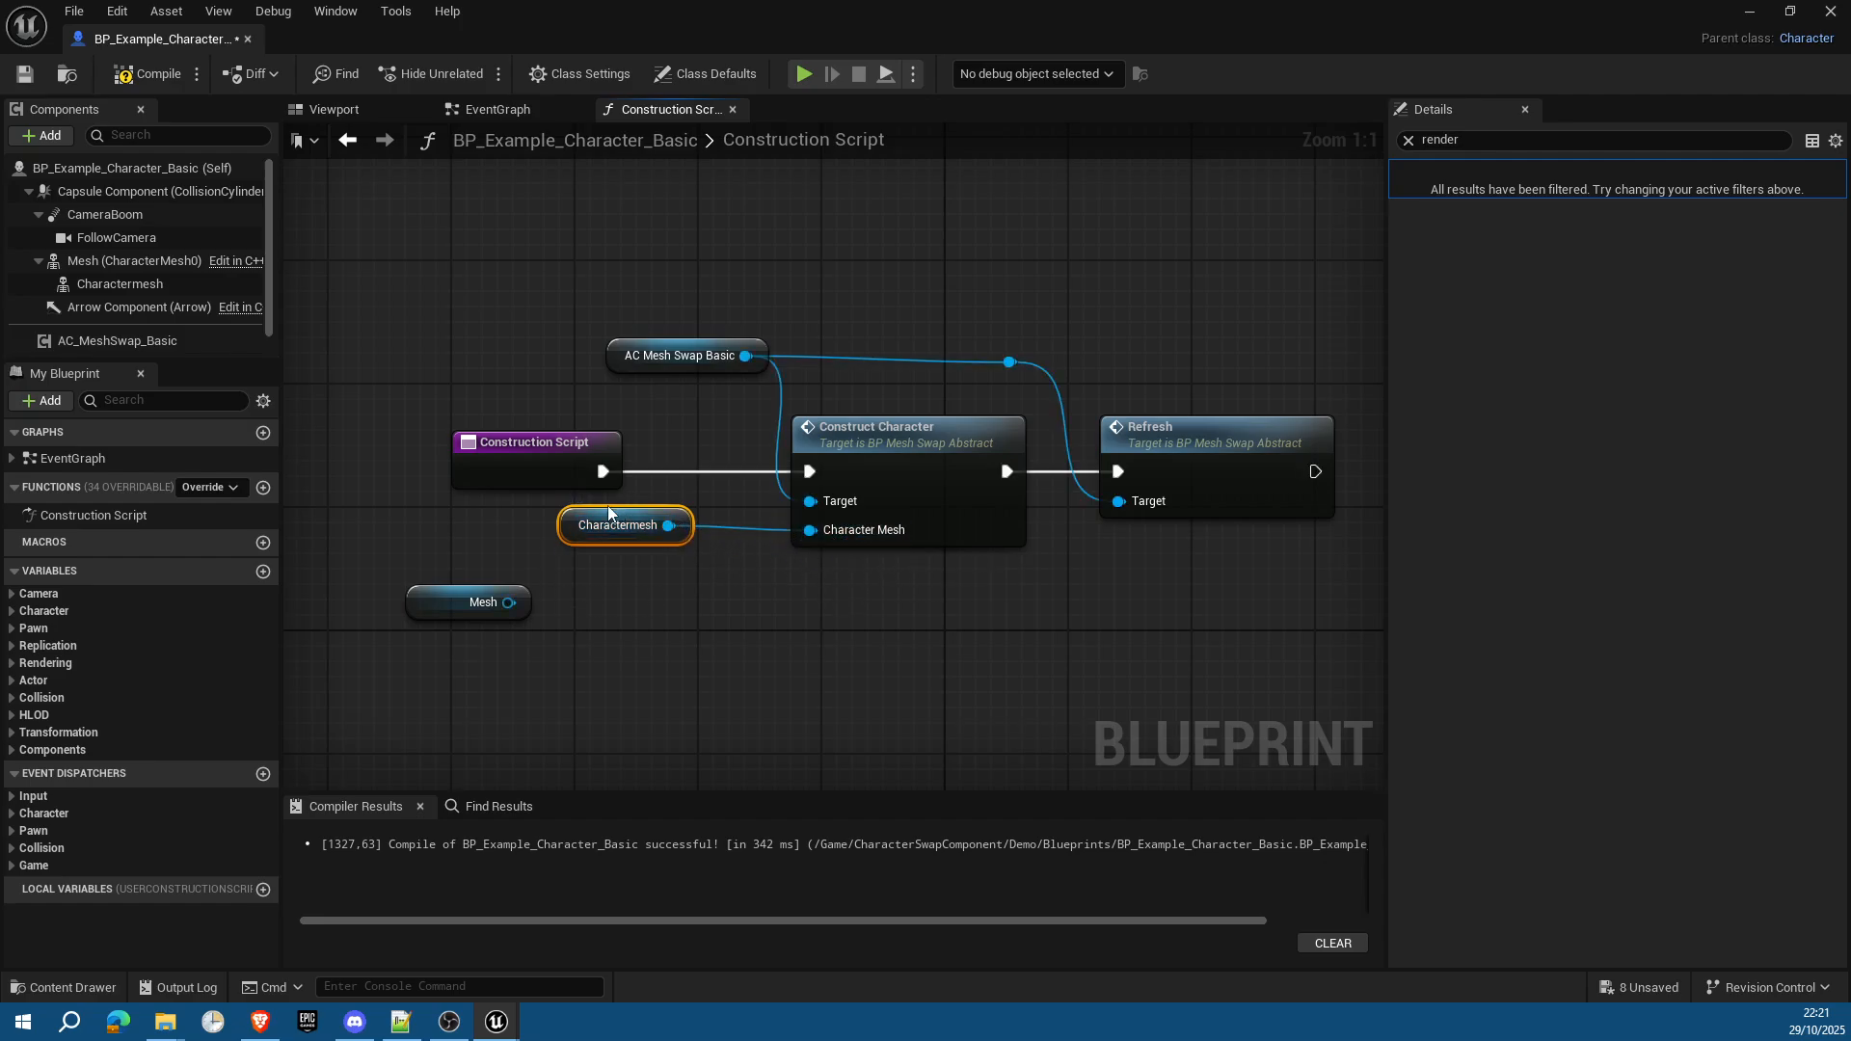
{"action": "left_click_drag", "start_coordinate": [575, 536], "coordinate": [730, 614]}
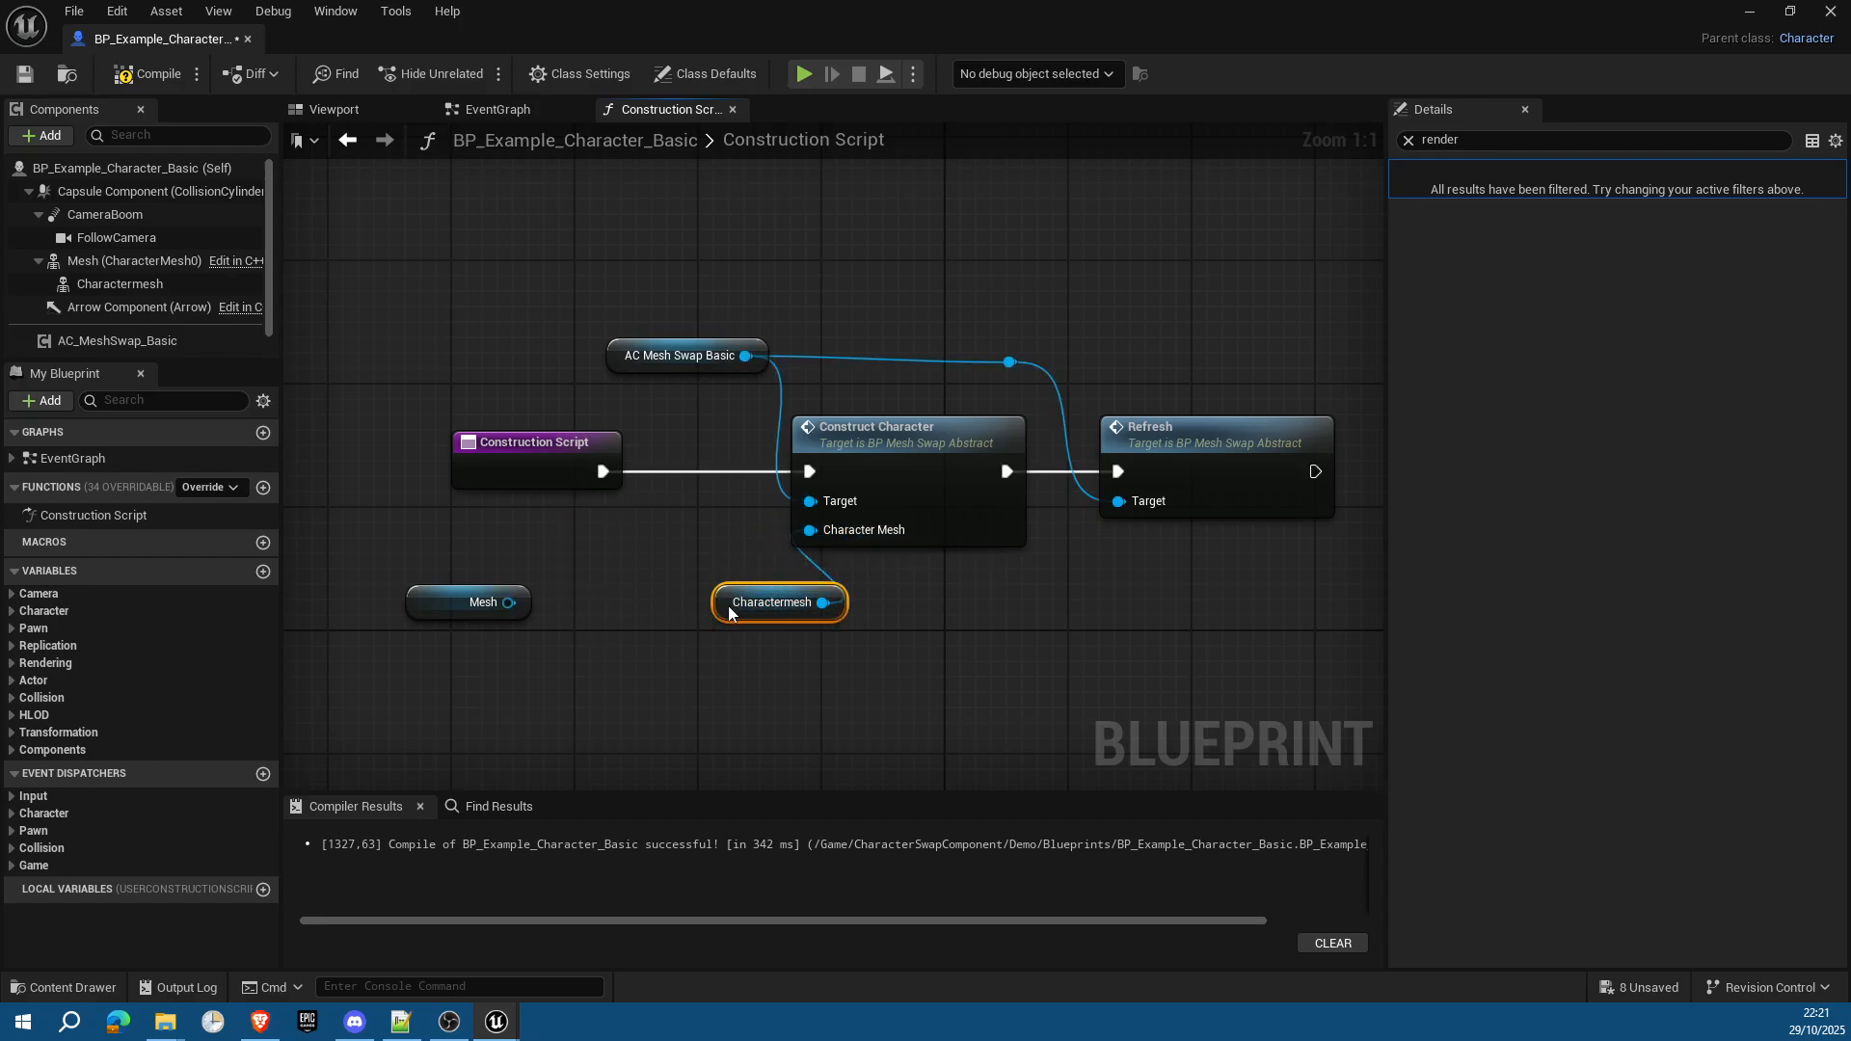
{"action": "left_click", "coordinate": [147, 73]}
Step: Set the AC_MeshSwap_Basic component's Create Character data table to DT_Characters and its row name to Manny
{"action": "left_click", "coordinate": [135, 347]}
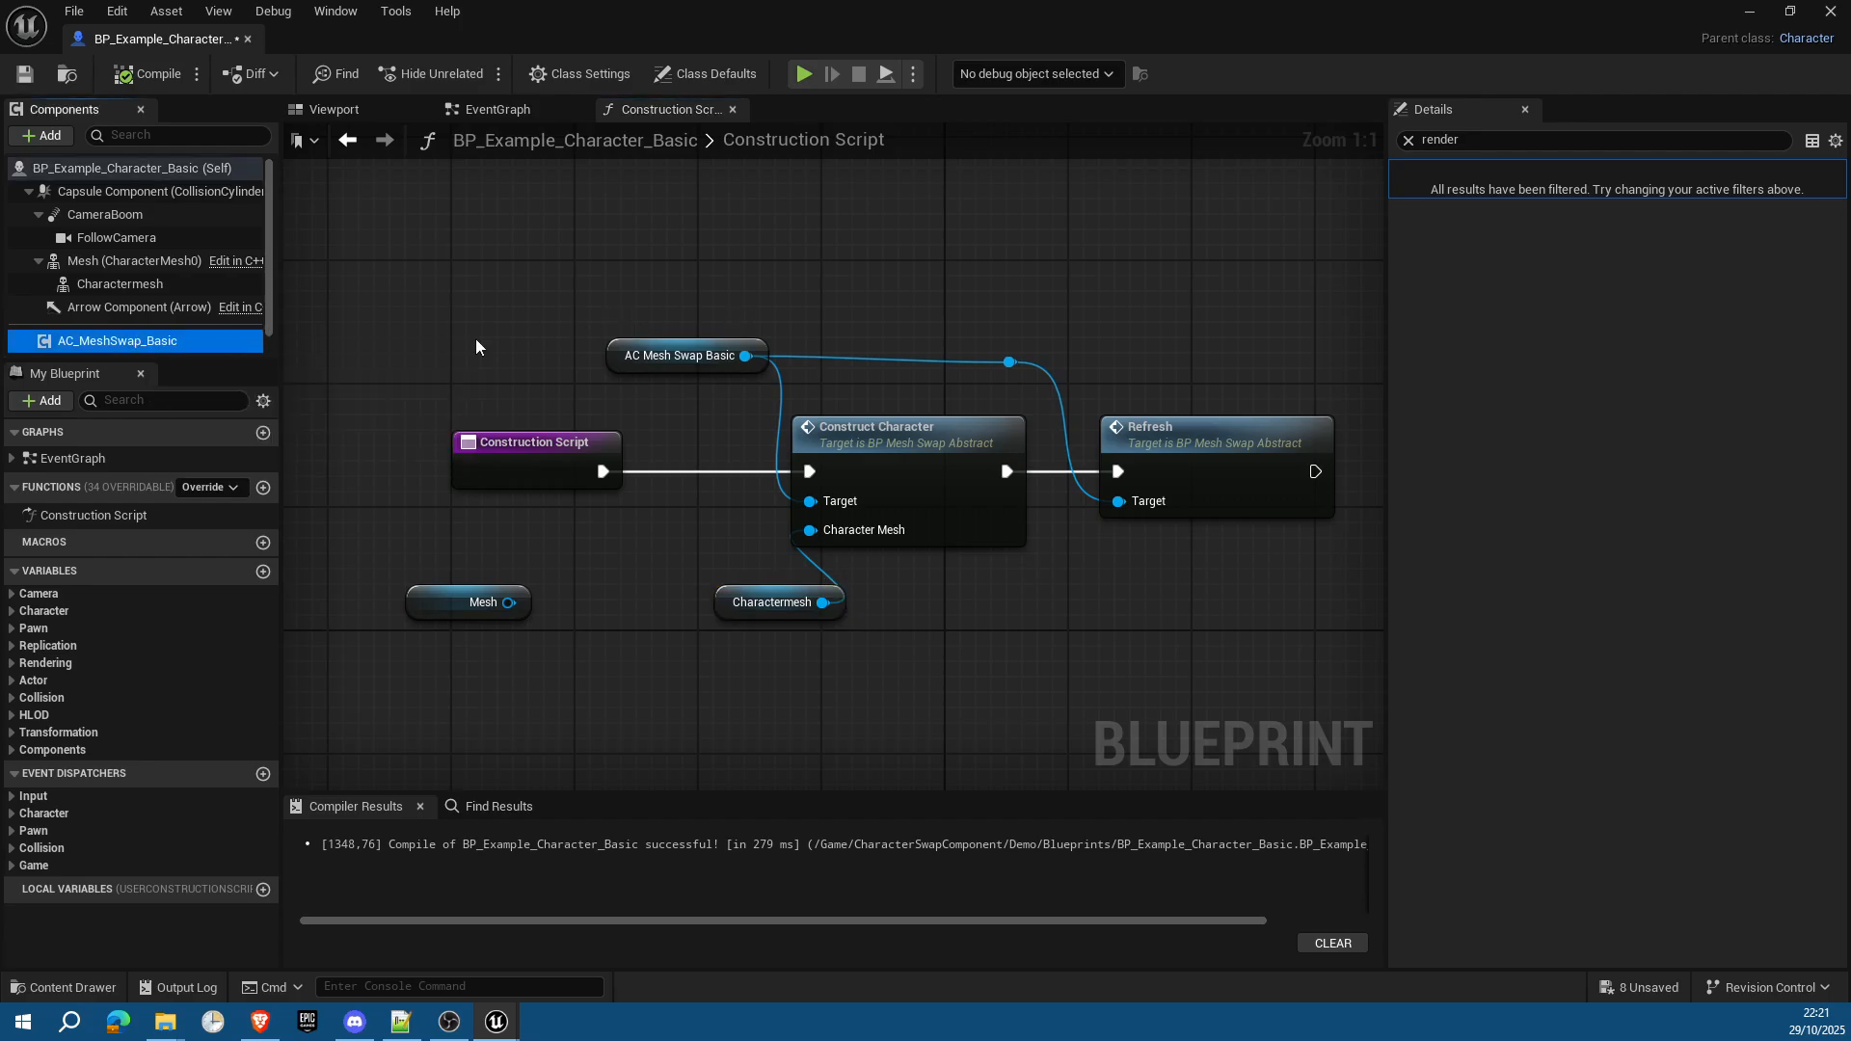
{"action": "left_click", "coordinate": [1408, 141]}
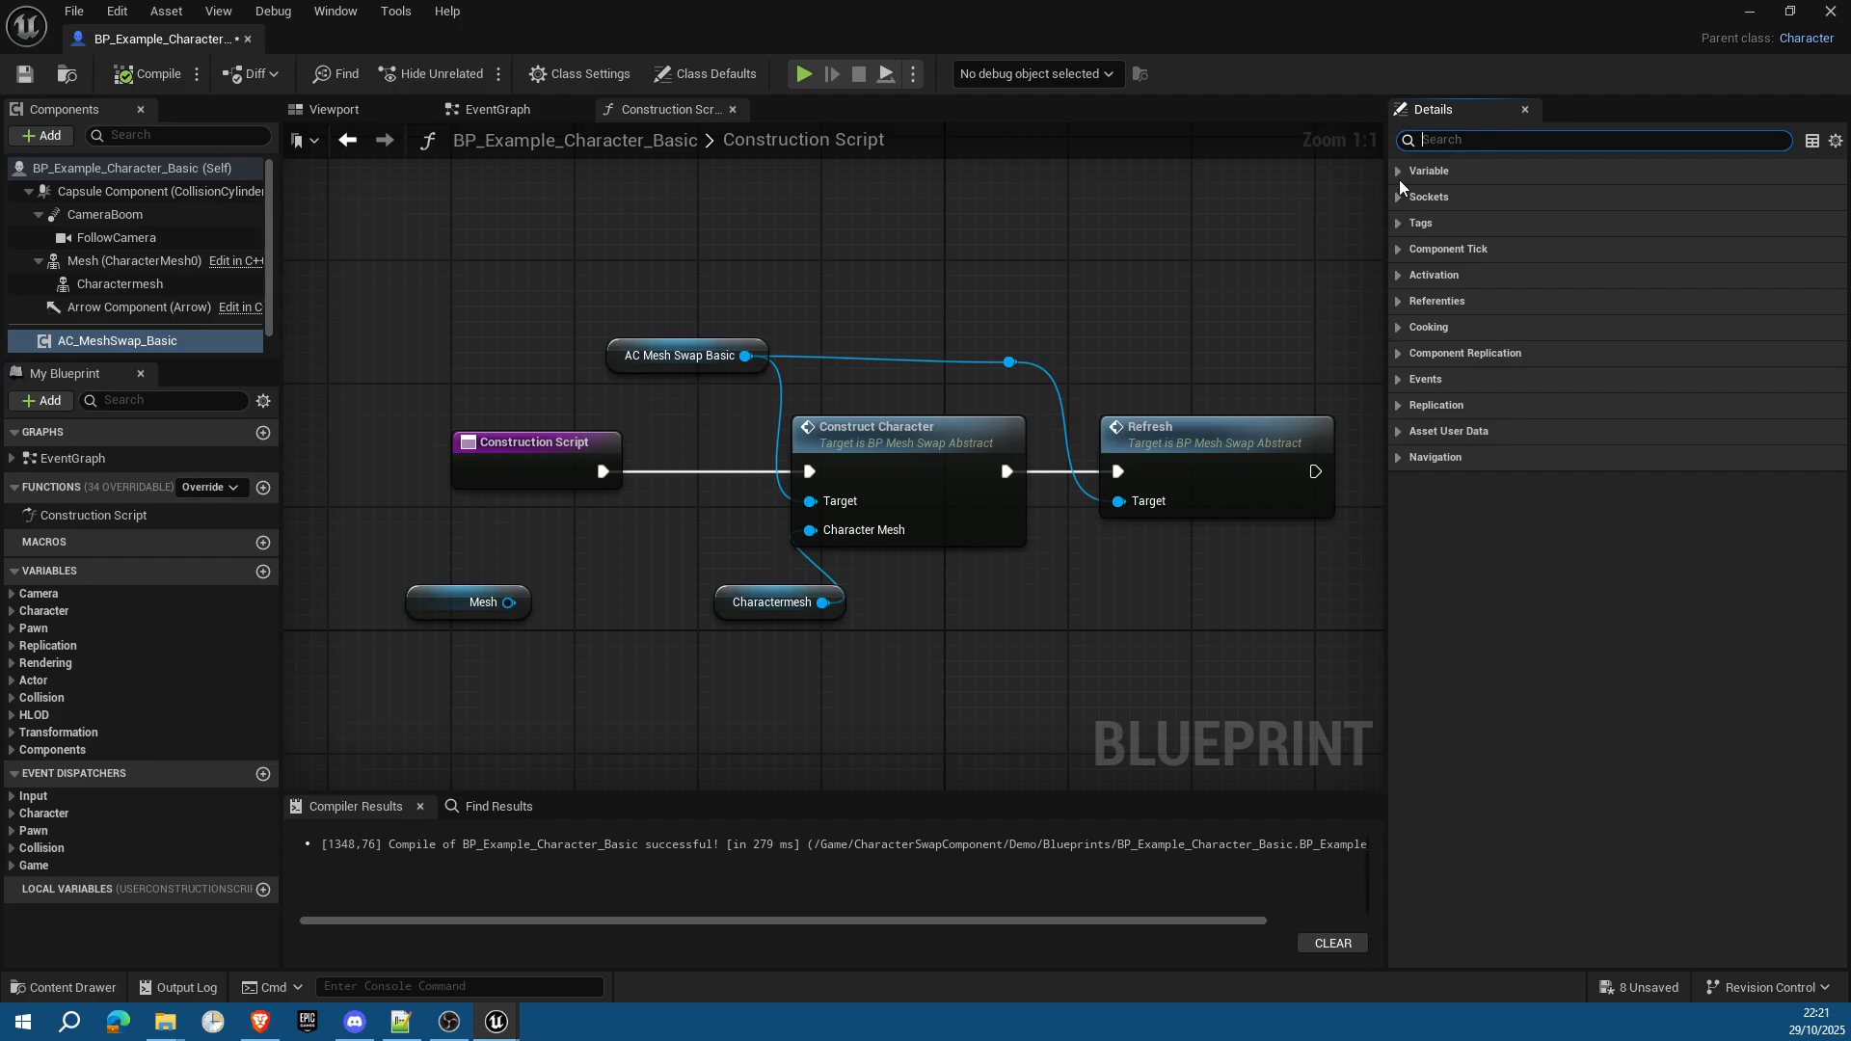
{"action": "left_click", "coordinate": [1399, 302]}
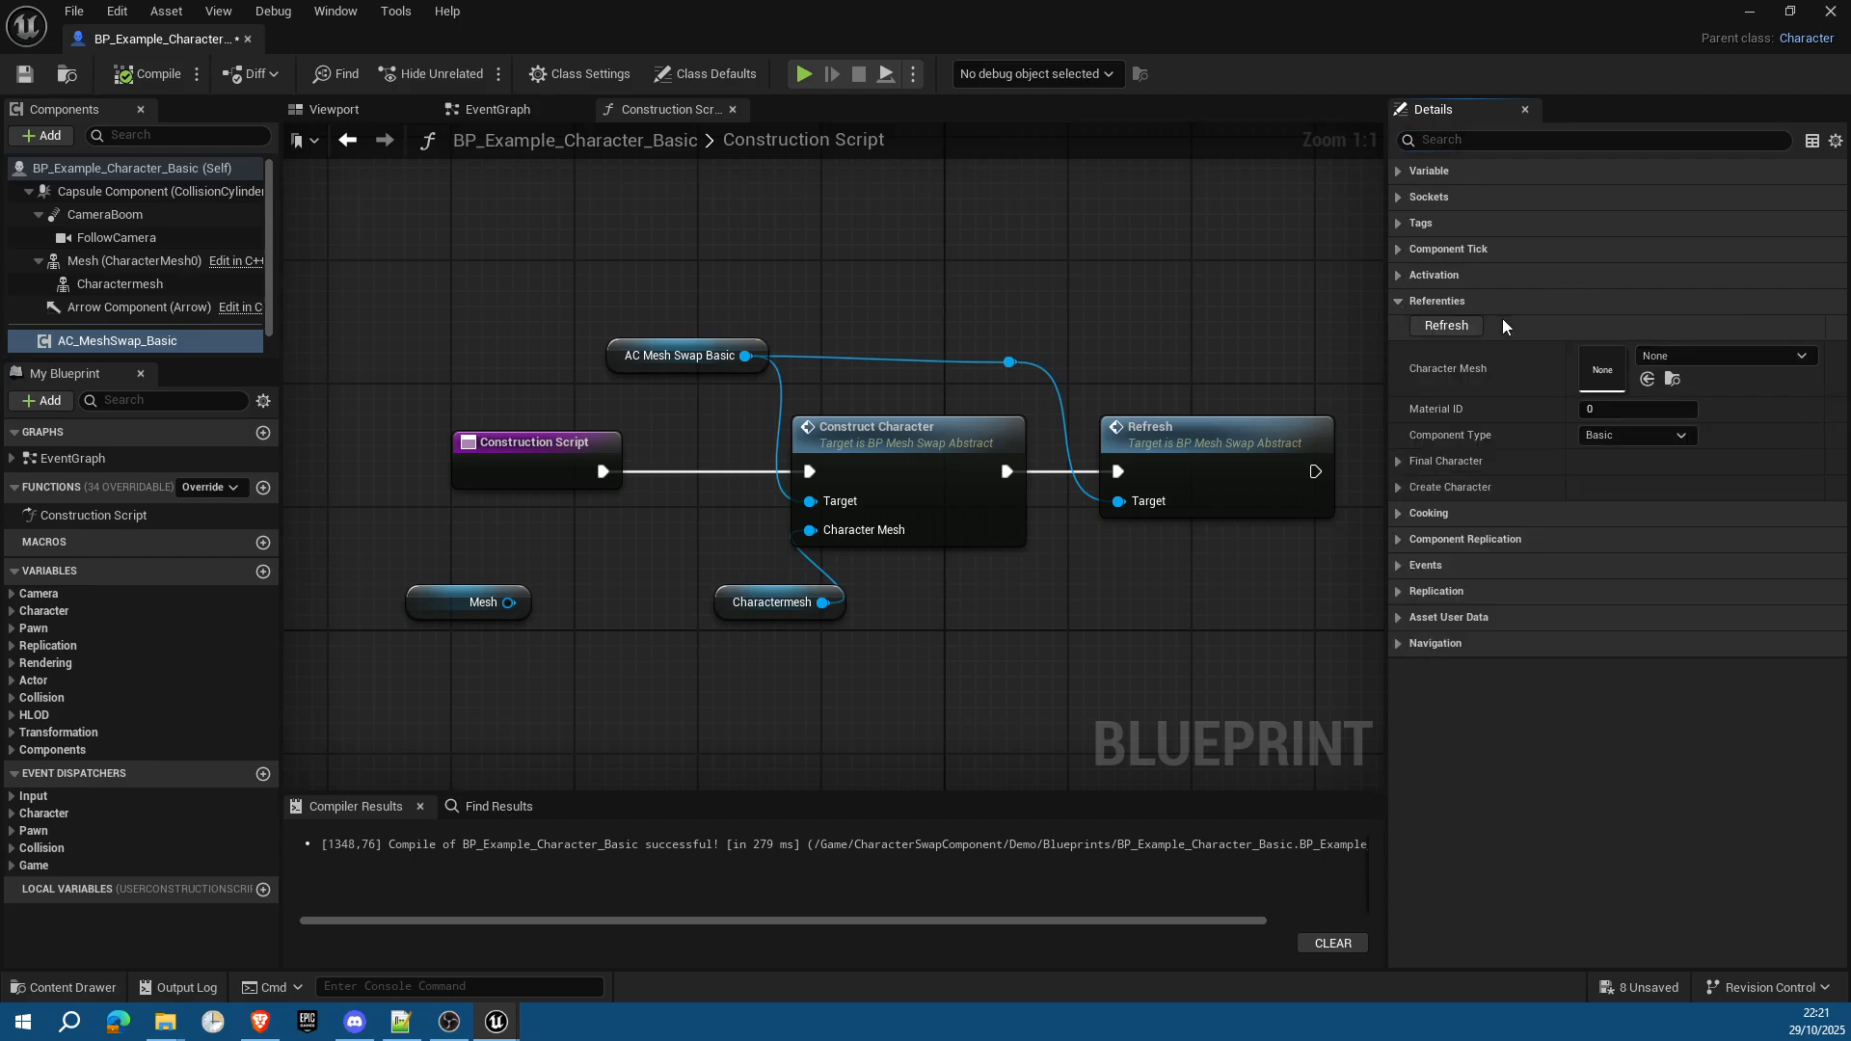
{"action": "left_click", "coordinate": [1398, 487]}
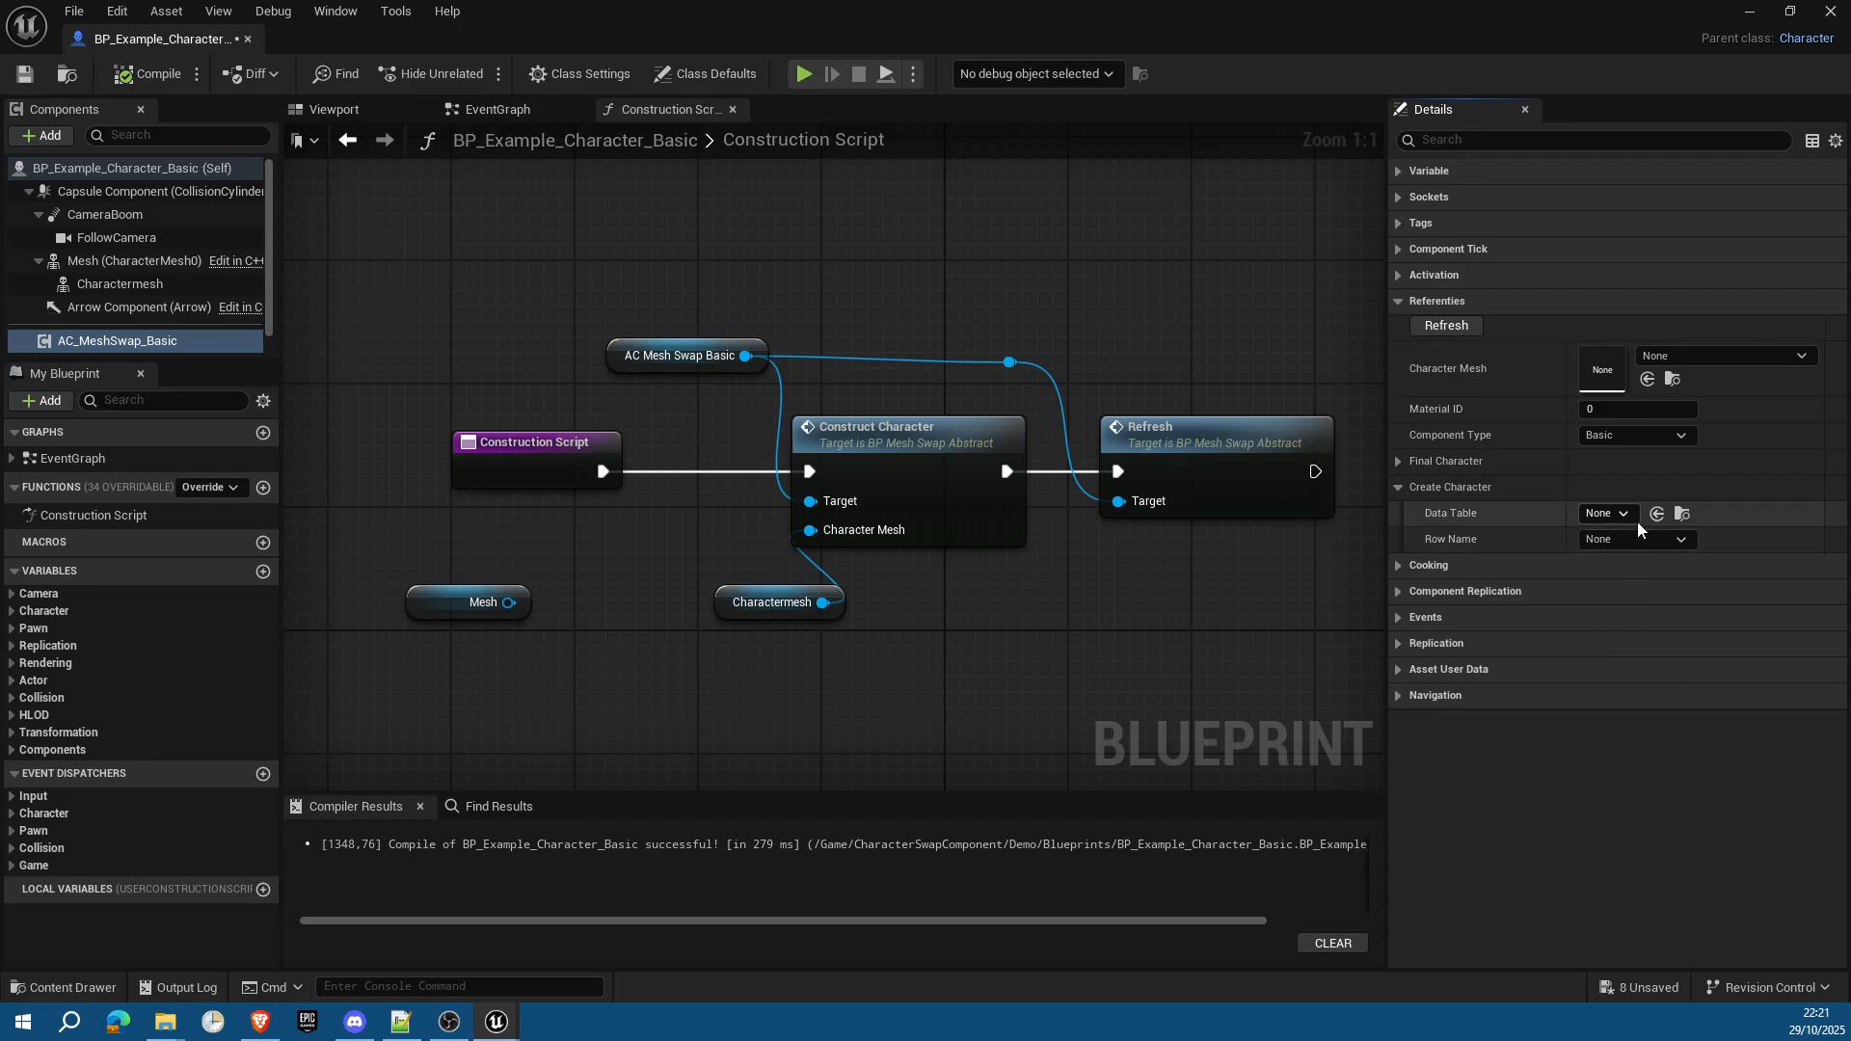
{"action": "left_click", "coordinate": [1611, 514]}
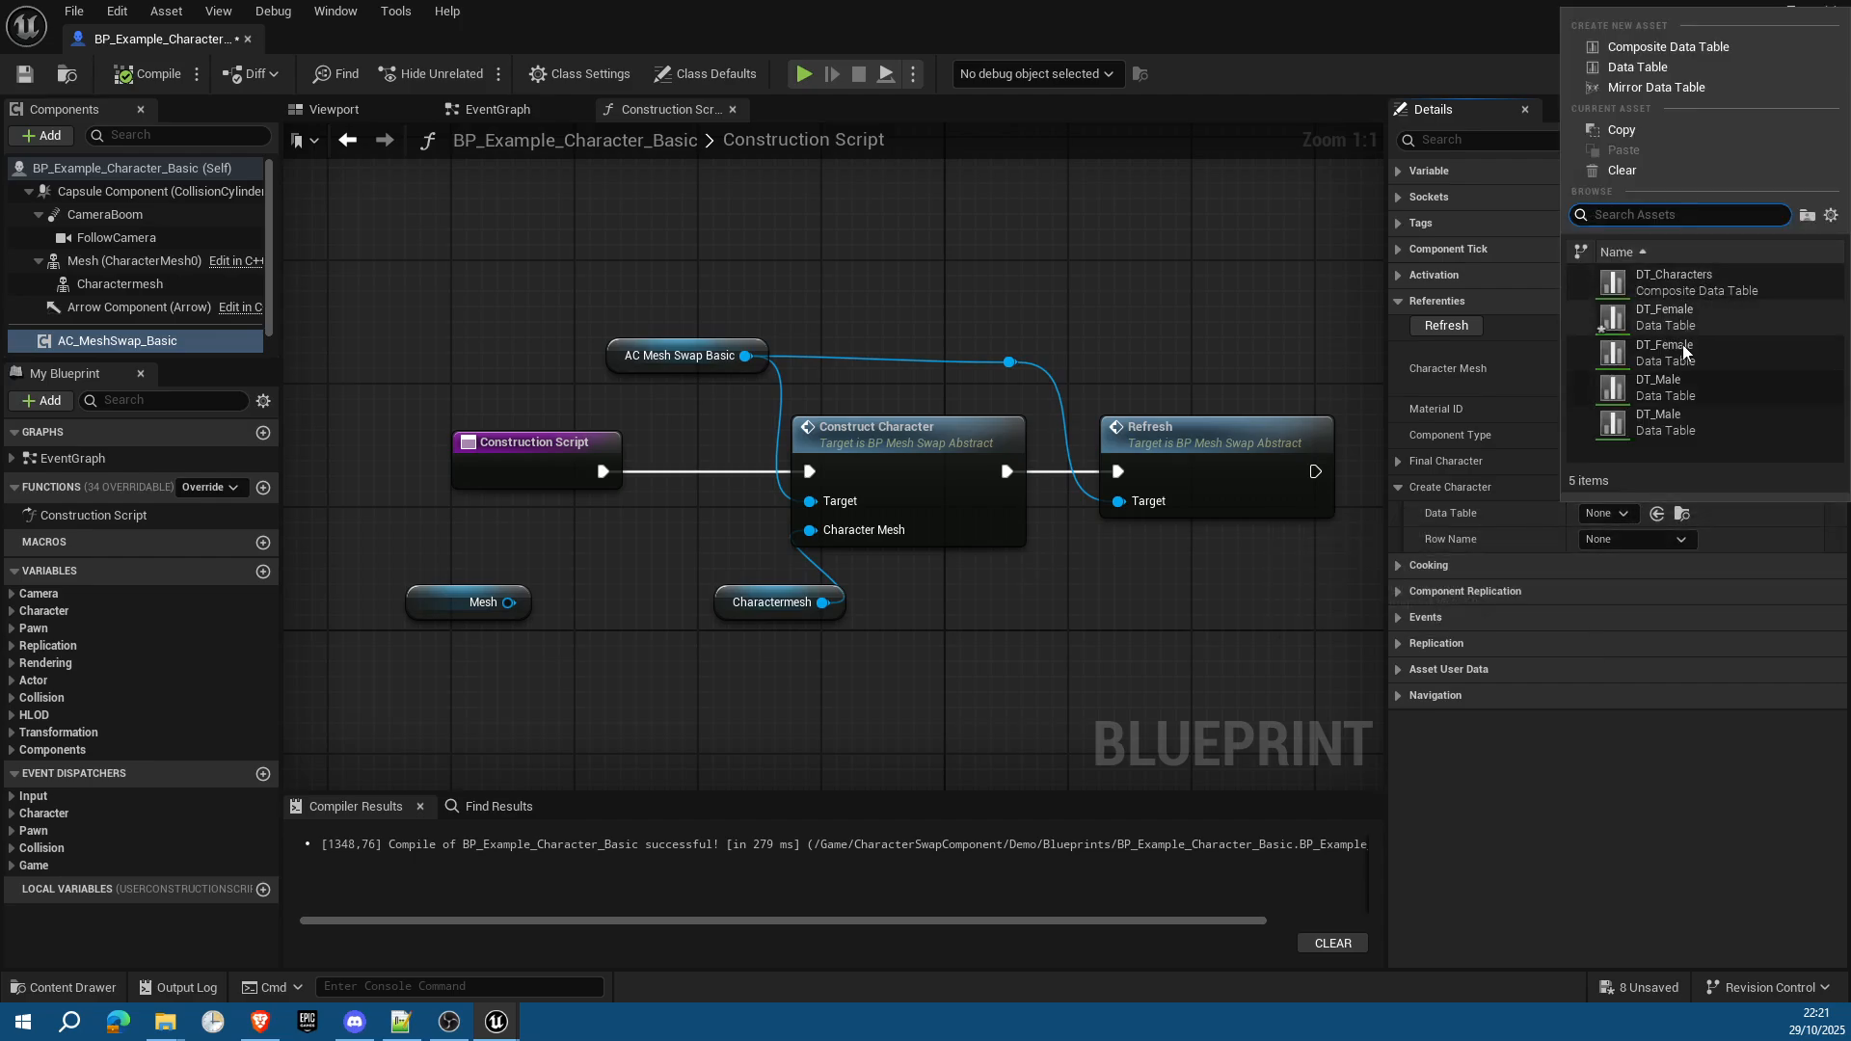
{"action": "left_click", "coordinate": [1675, 281]}
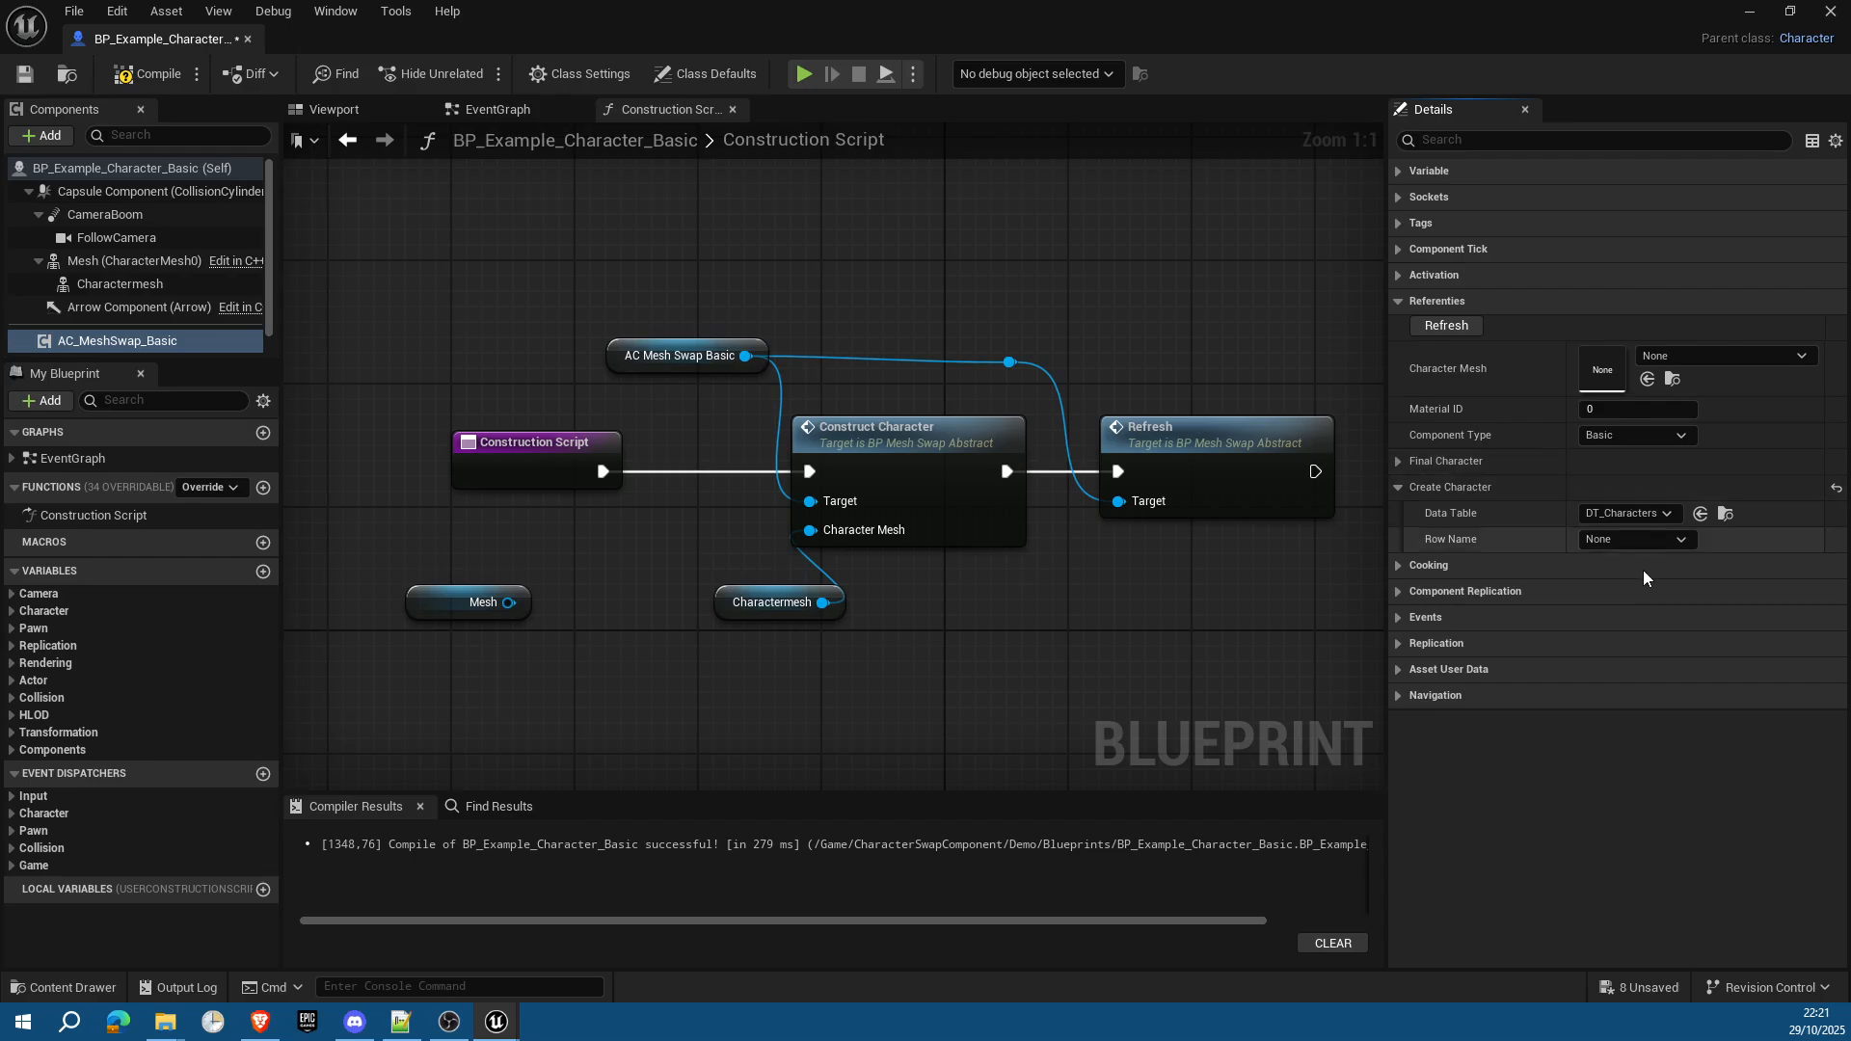
{"action": "left_click", "coordinate": [1680, 542]}
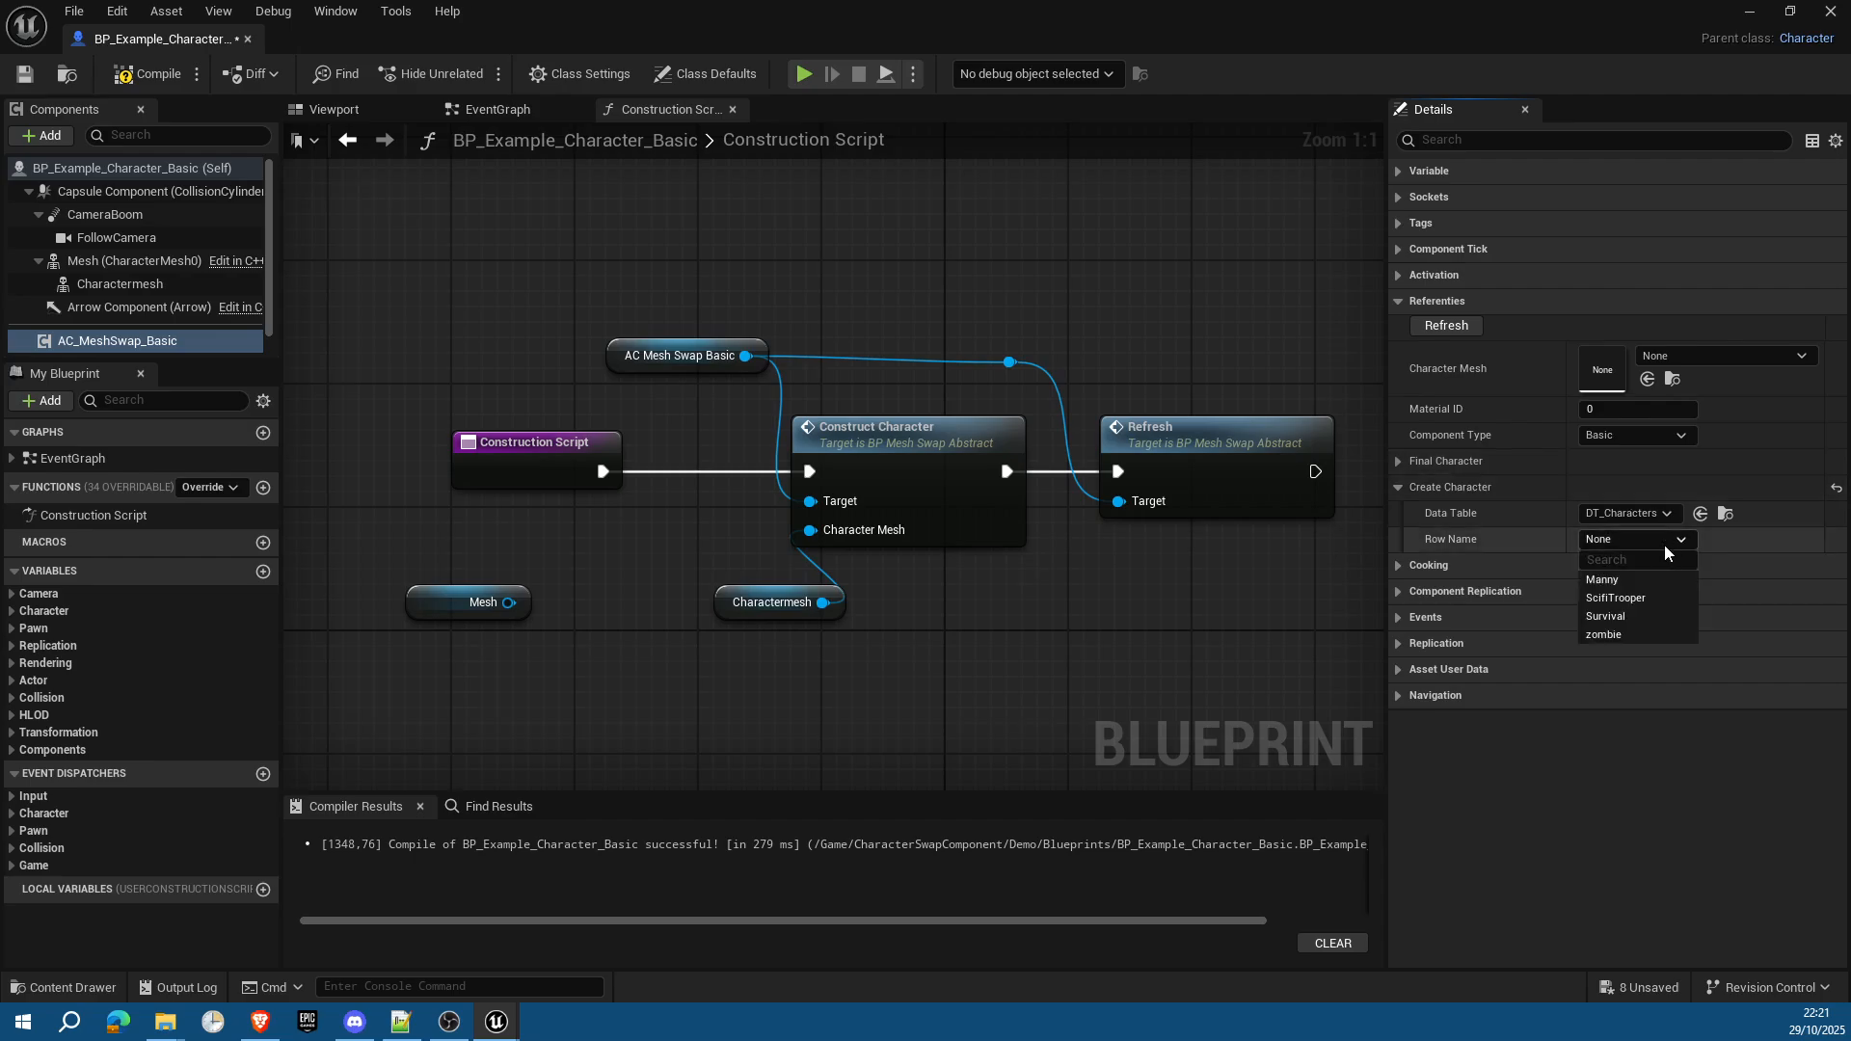
{"action": "left_click", "coordinate": [1616, 581]}
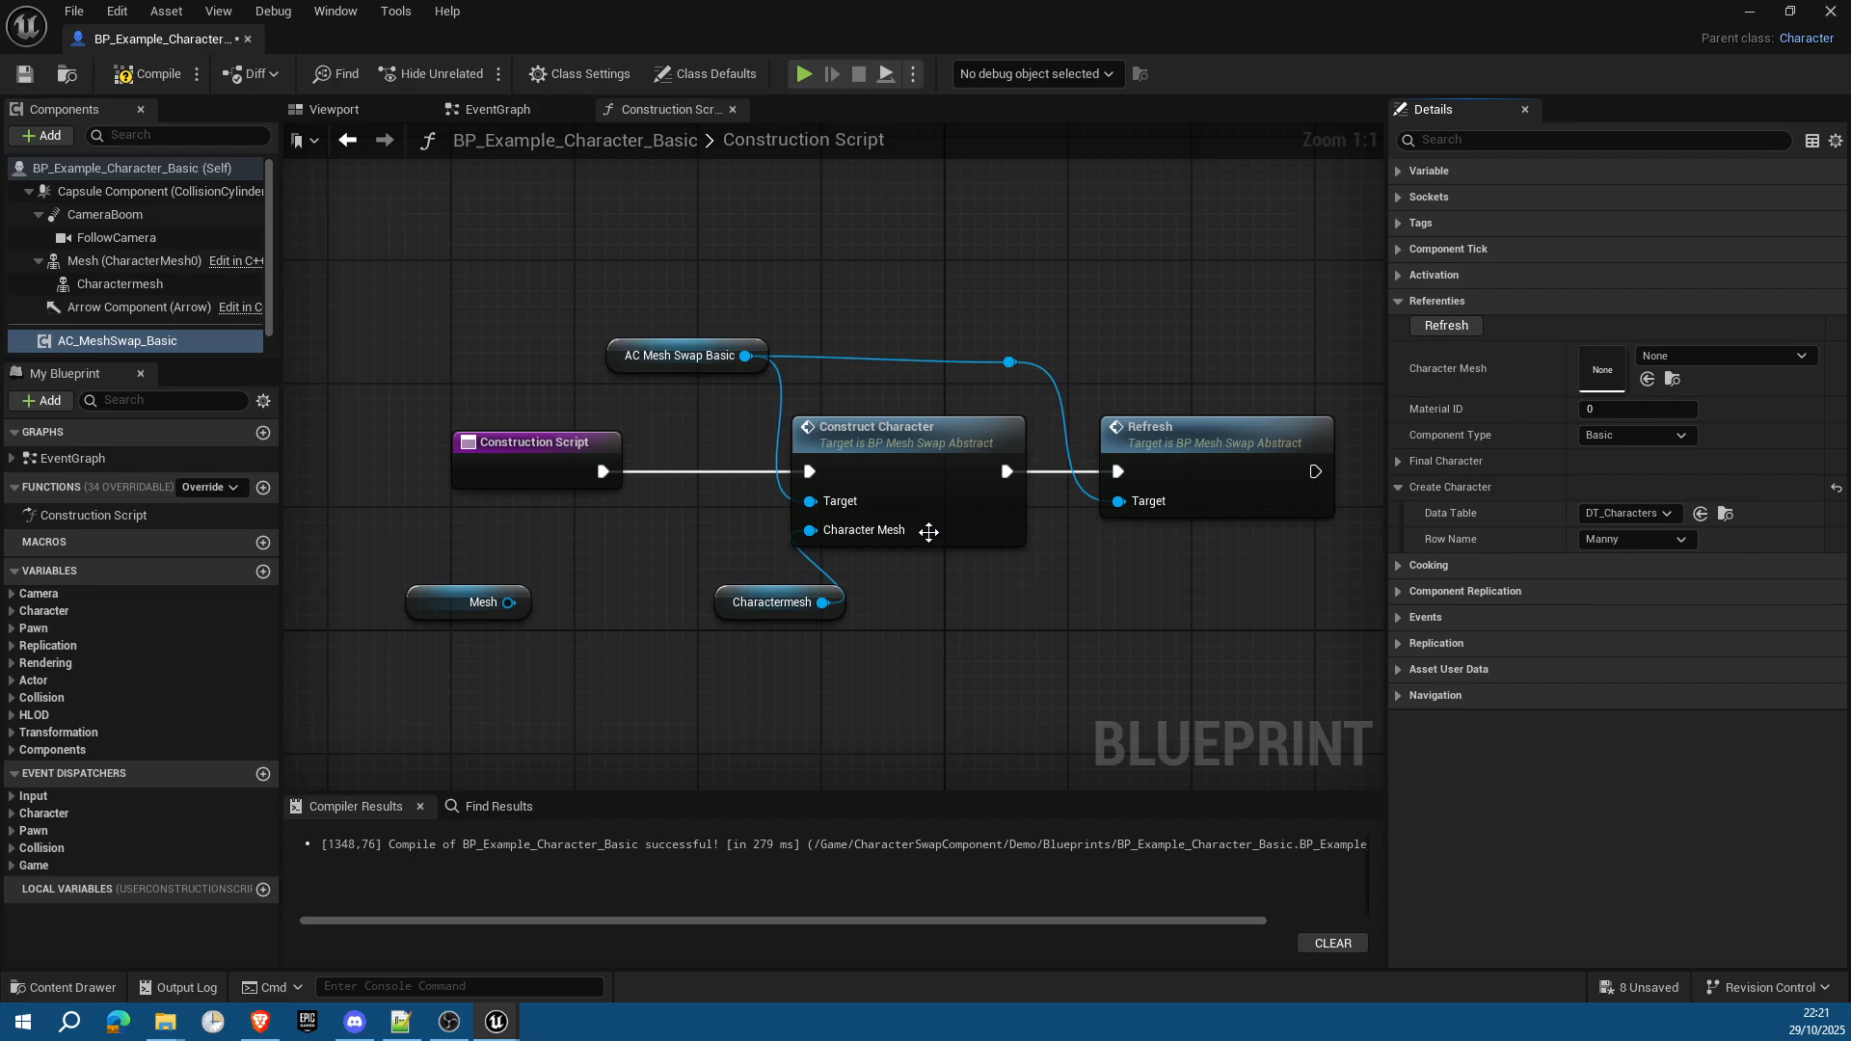
Step: Check the character in the viewport, then return to the Construction Script and view the Charactermesh component's details
{"action": "left_click", "coordinate": [331, 114]}
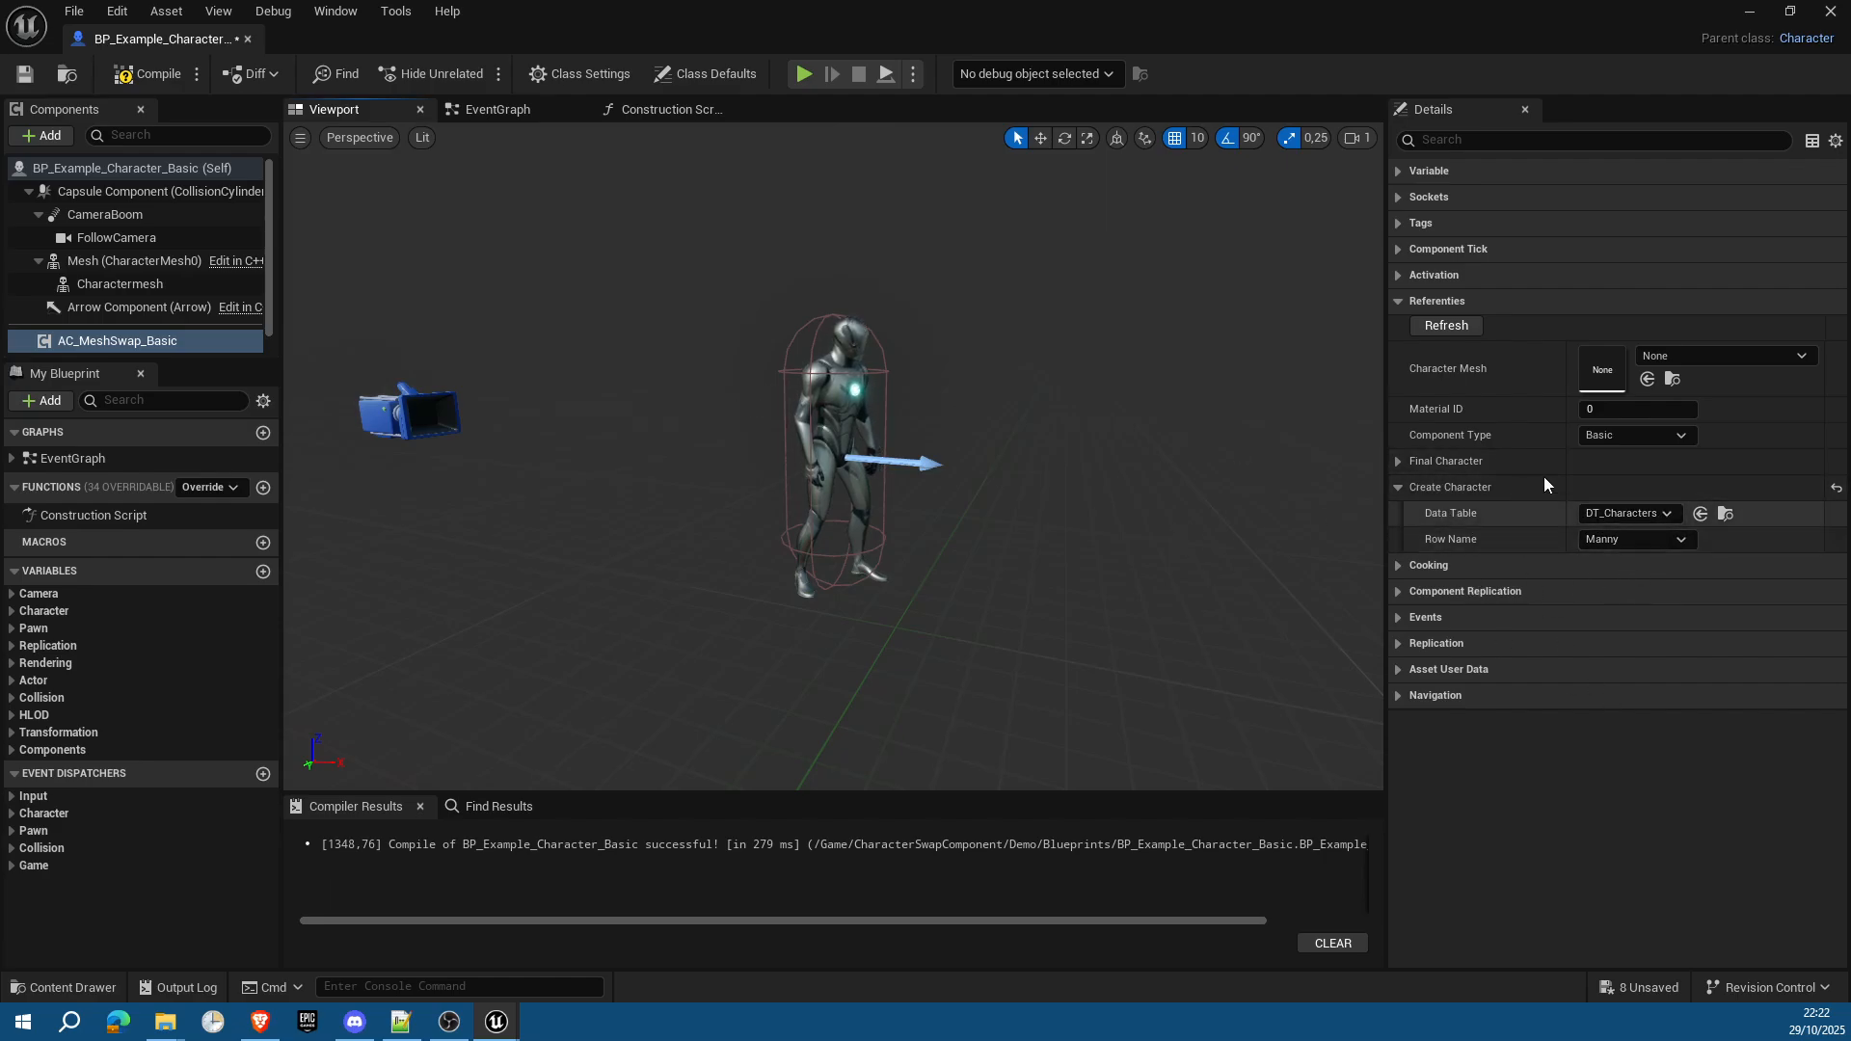
{"action": "left_click", "coordinate": [643, 109]}
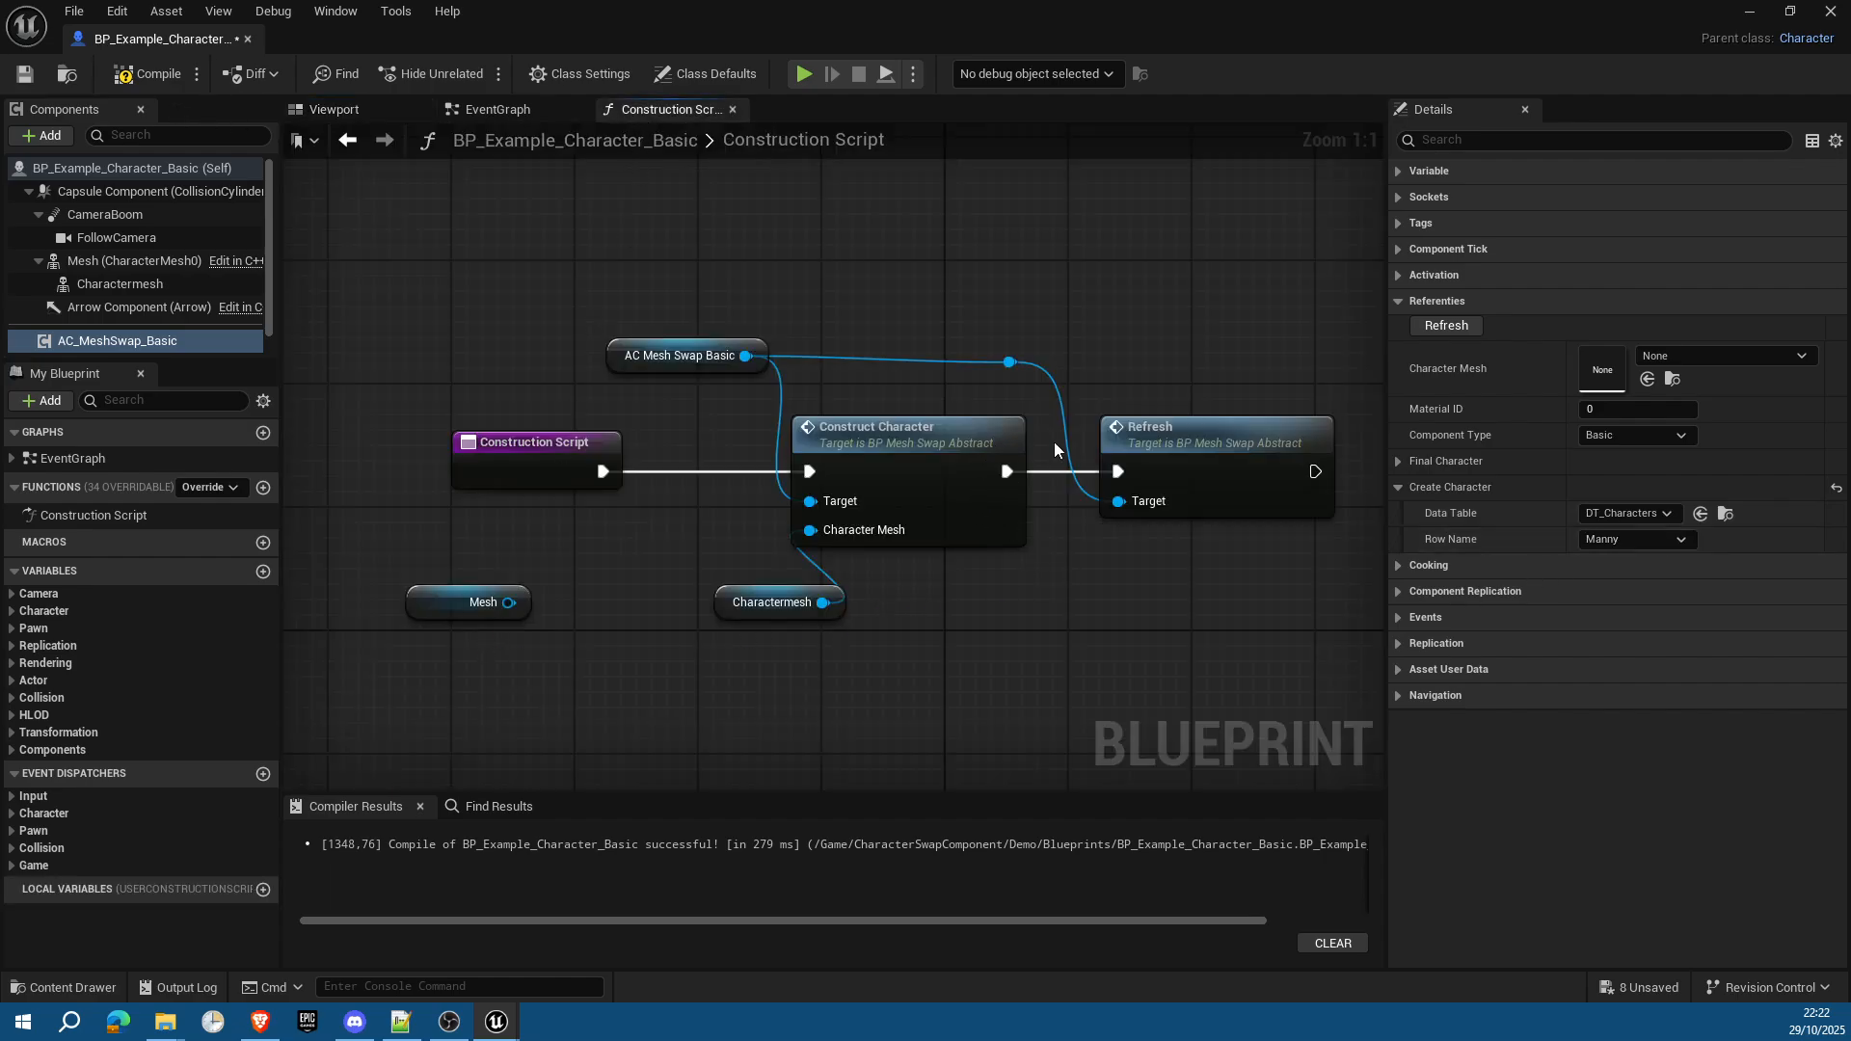
{"action": "left_click", "coordinate": [135, 285]}
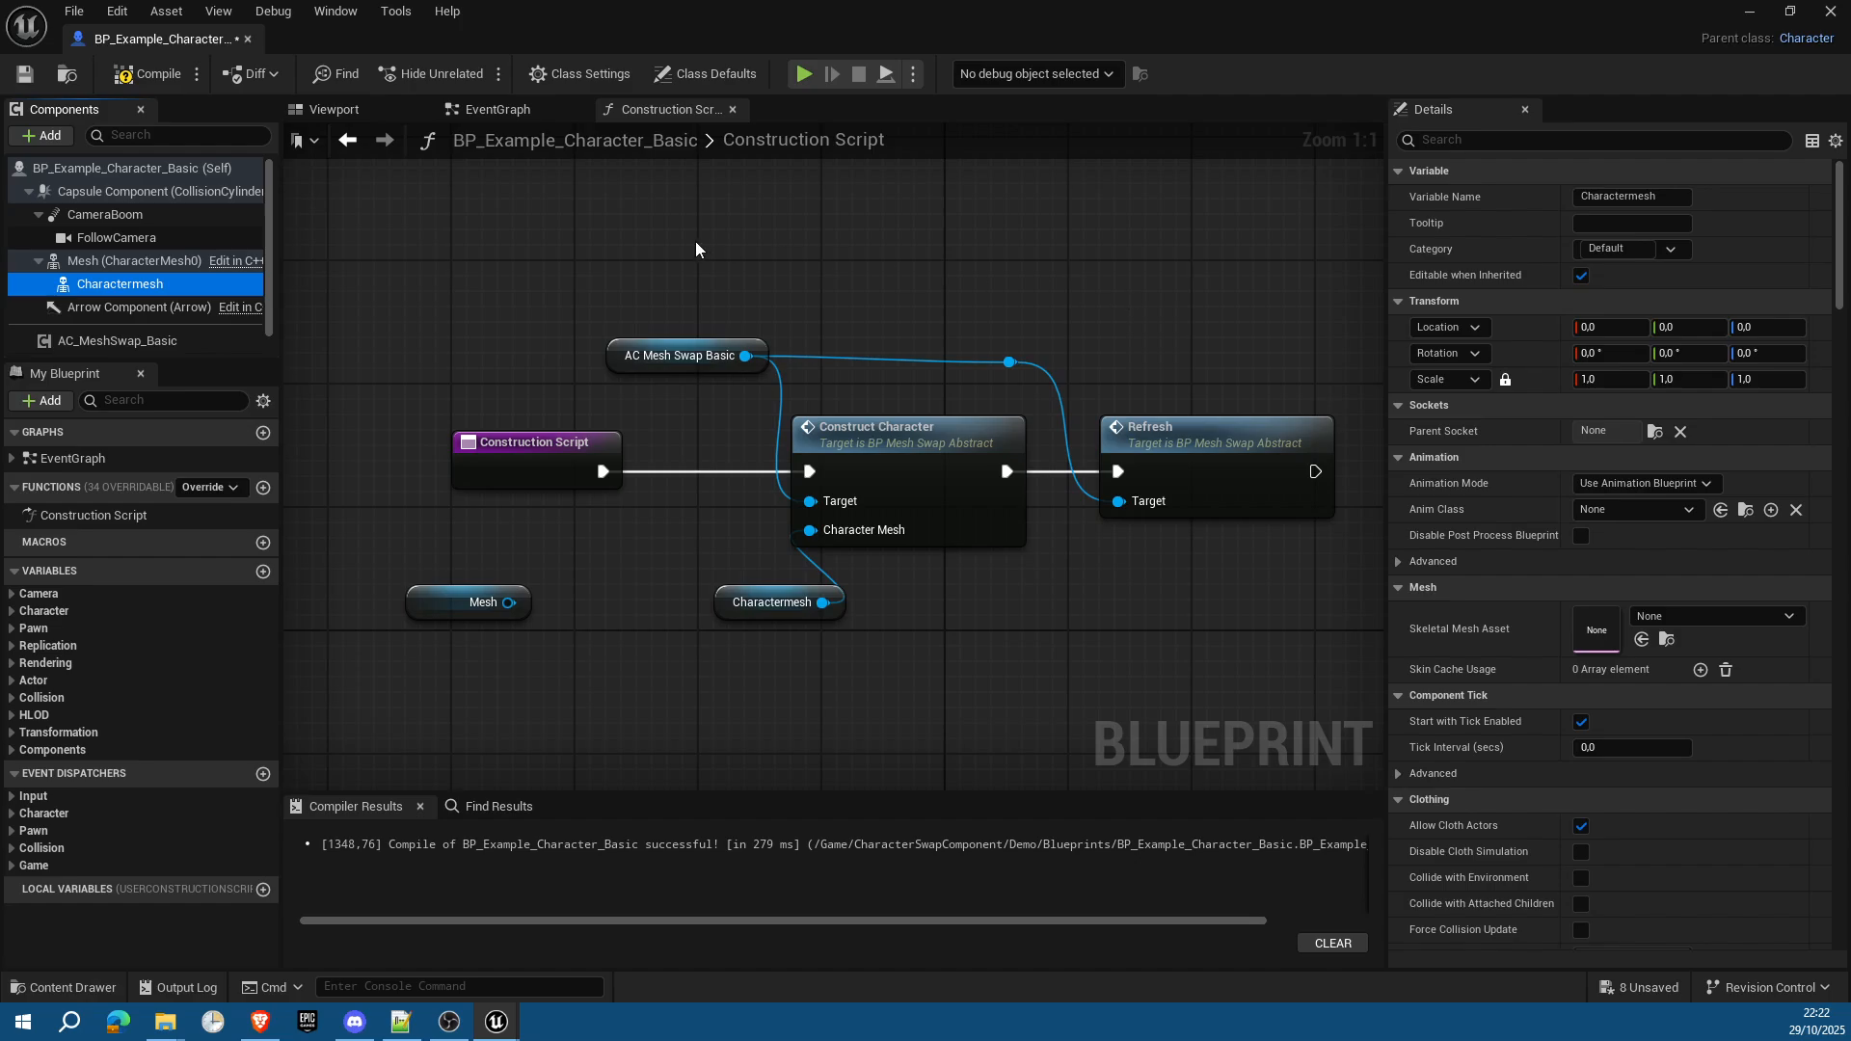
Step: Dock the BP_Example_Character_Basic editor in the main window and browse to the Meshes folder of Survival_Character under CharacterSwapComponent
{"action": "left_click_drag", "start_coordinate": [144, 47], "coordinate": [979, 42]}
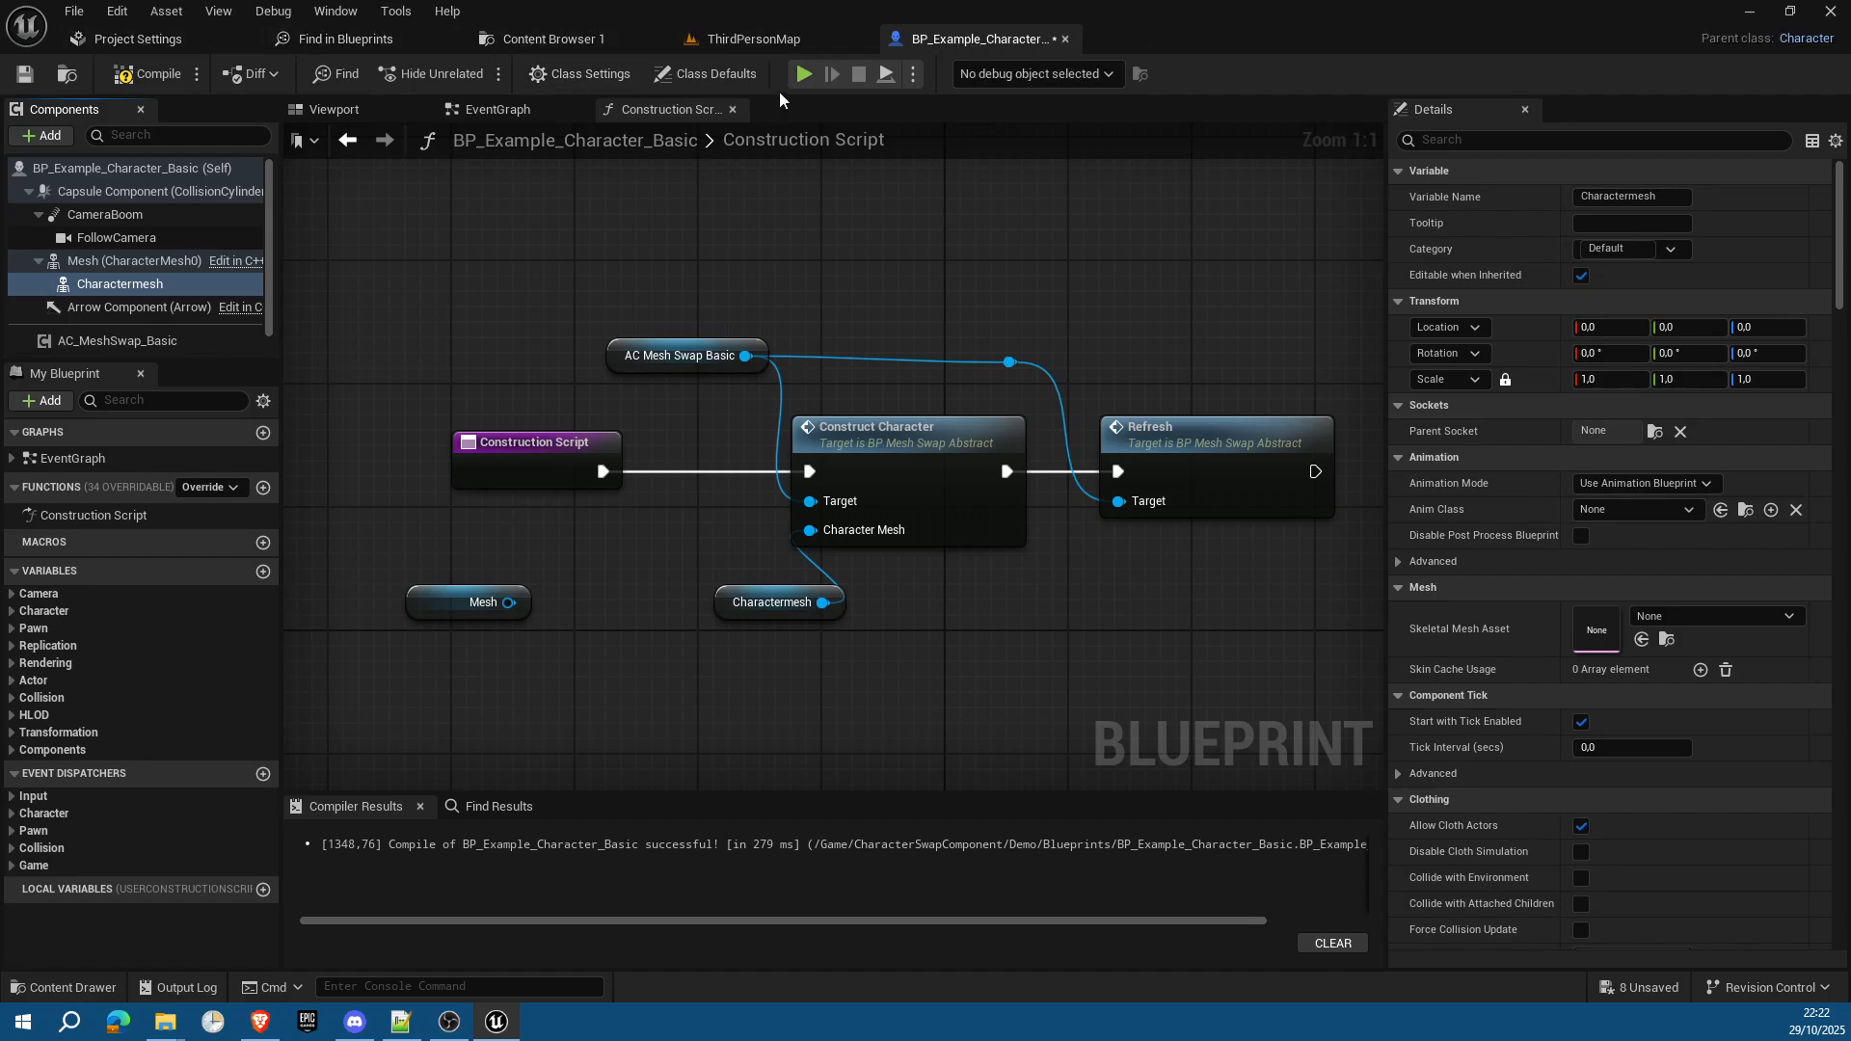
{"action": "left_click", "coordinate": [538, 39]}
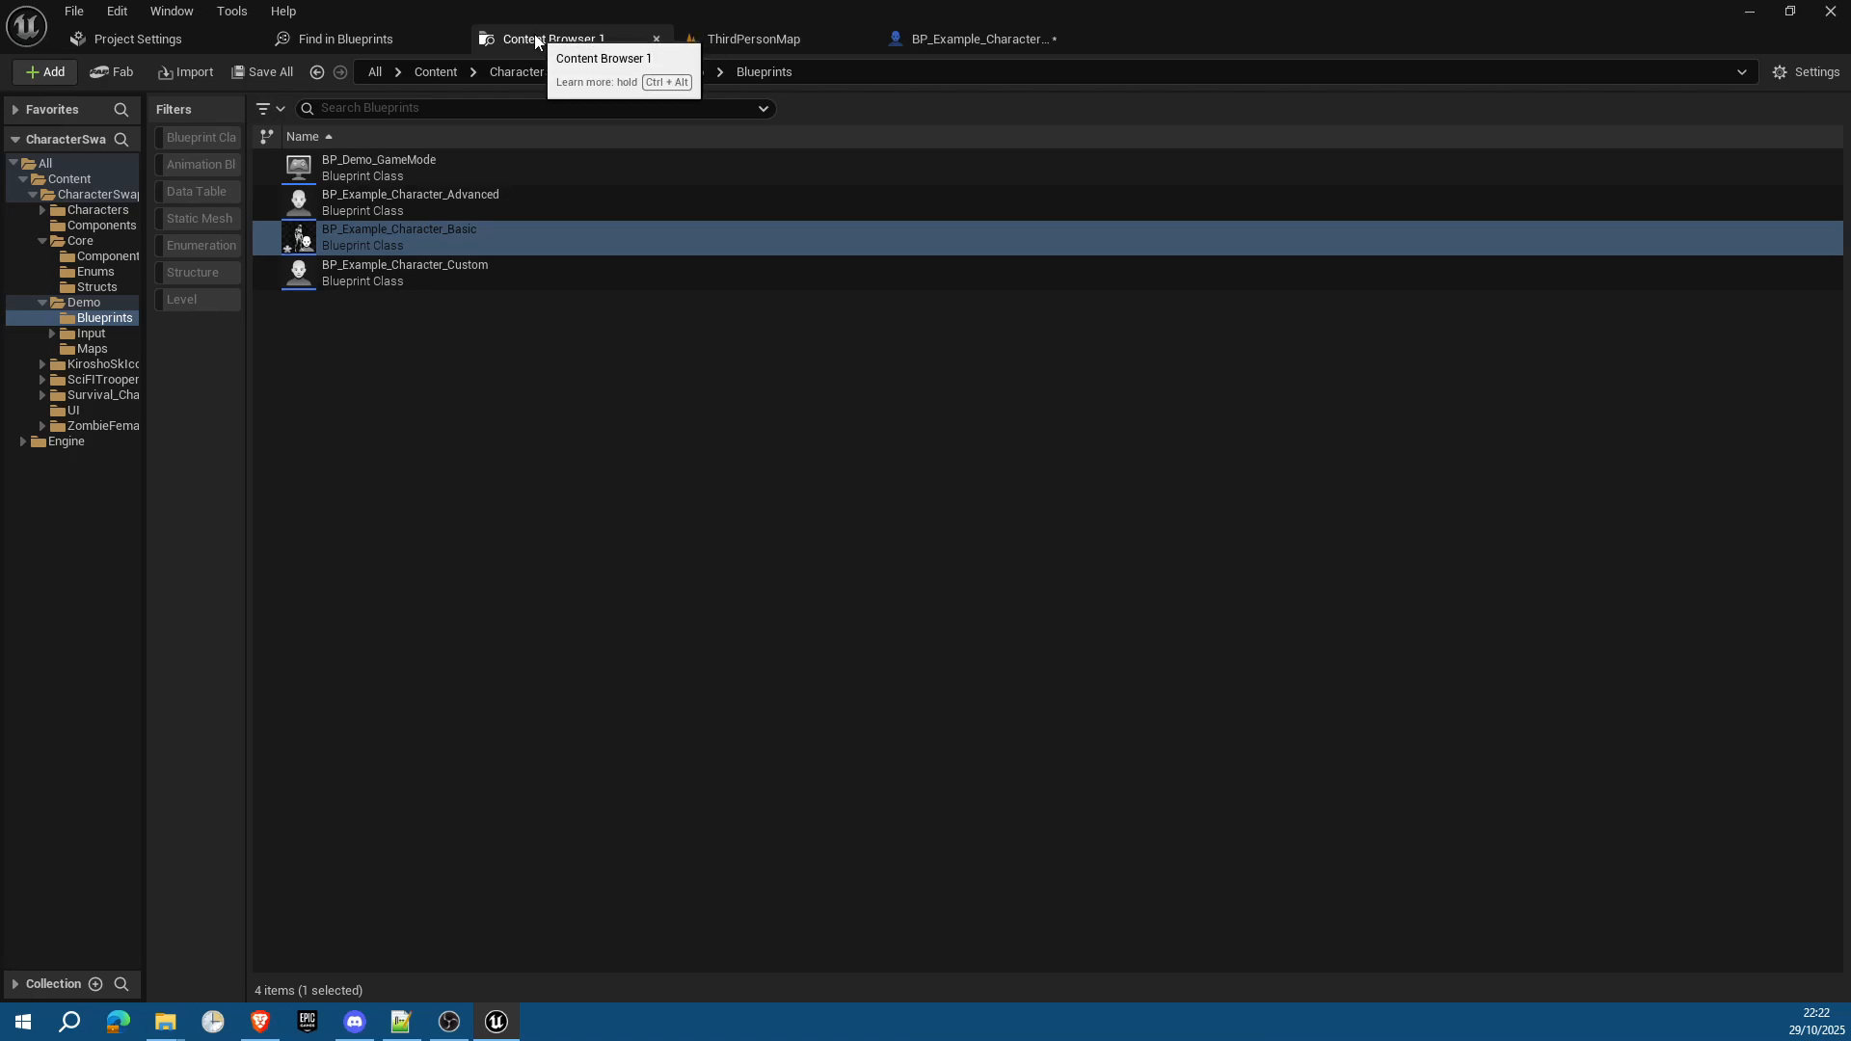
{"action": "left_click", "coordinate": [545, 73]}
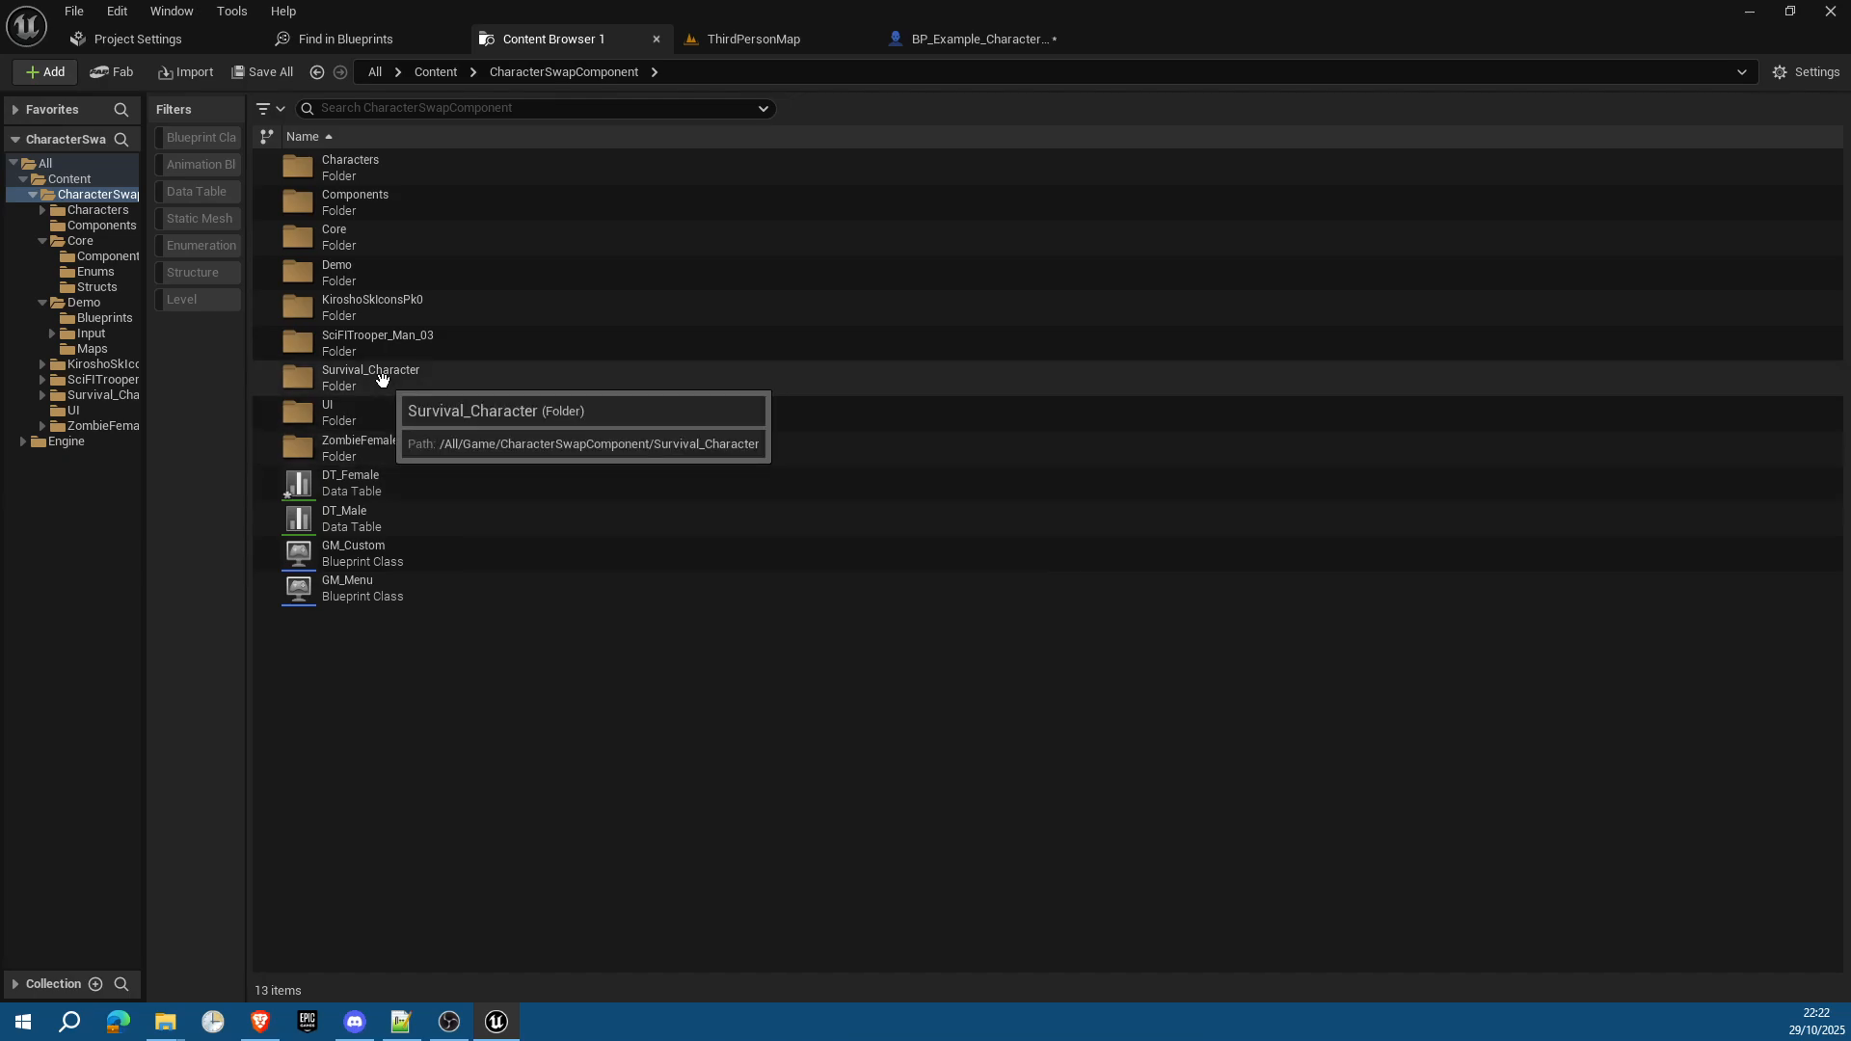
{"action": "double_click", "coordinate": [381, 379]}
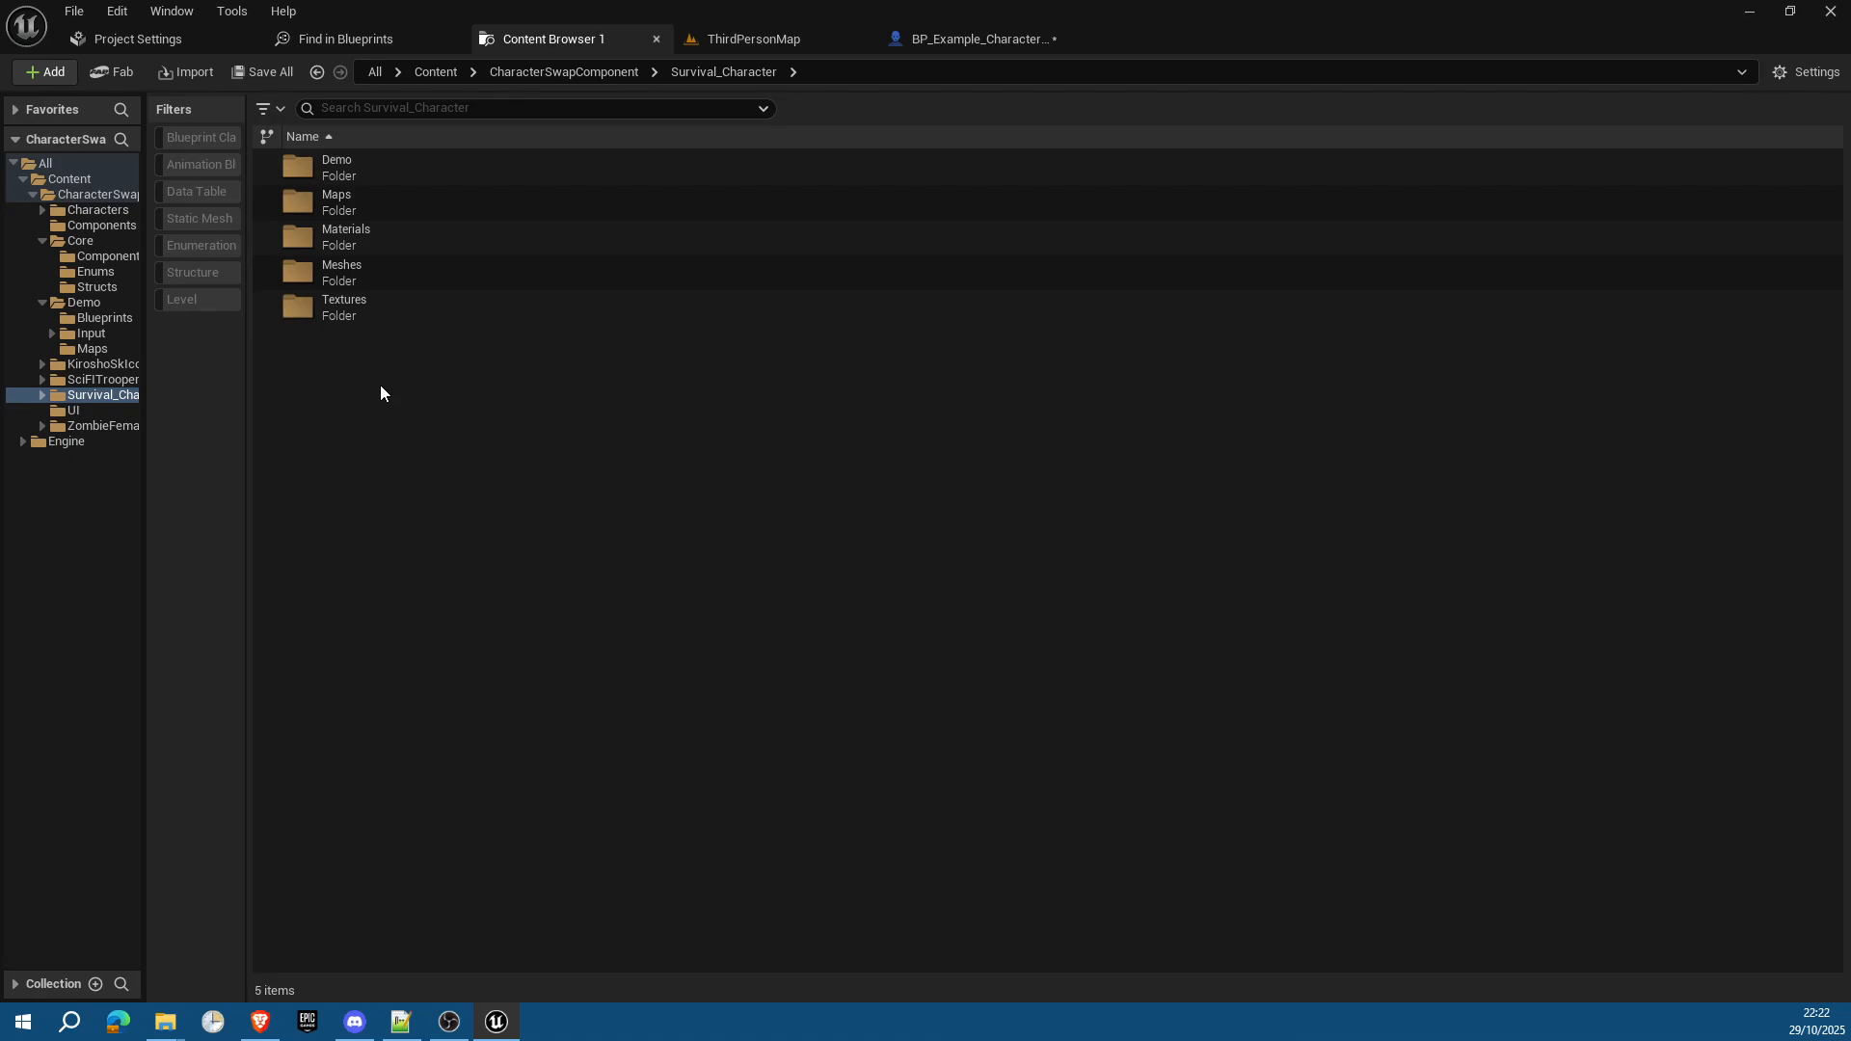
{"action": "double_click", "coordinate": [363, 271]}
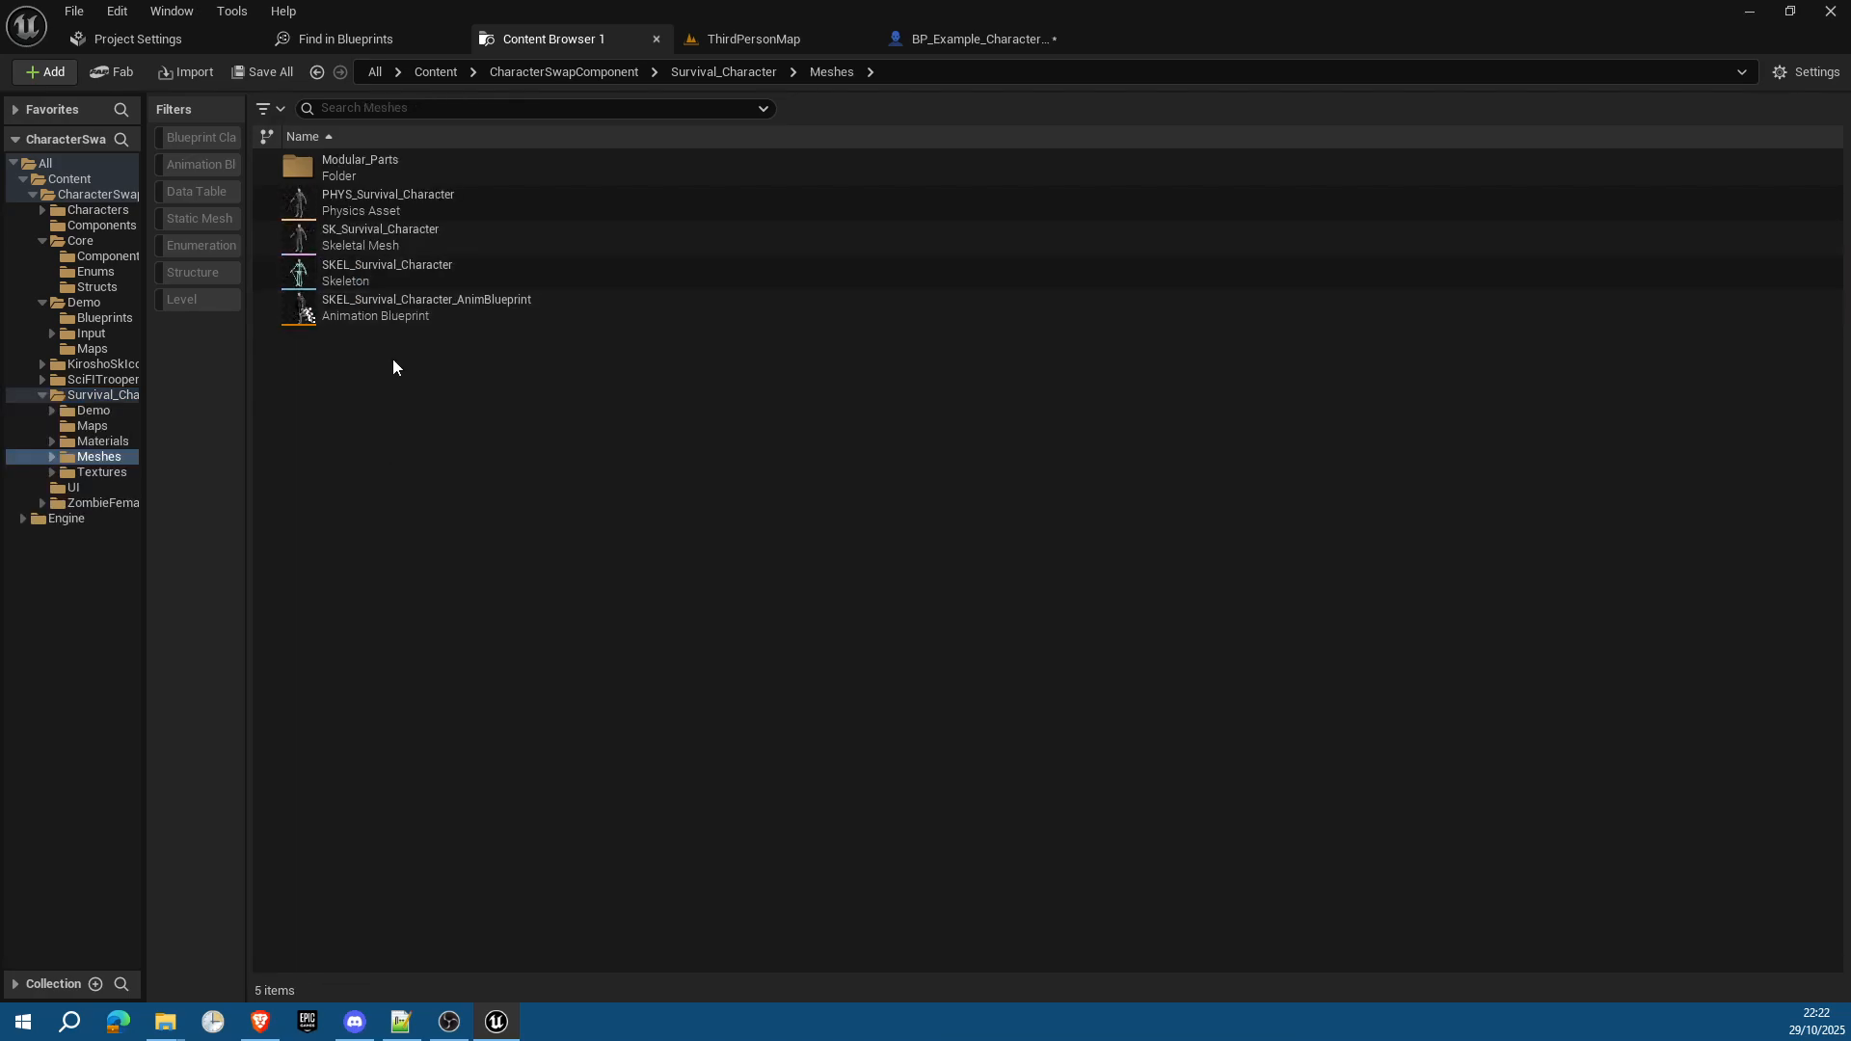
{"action": "left_click", "coordinate": [412, 242]}
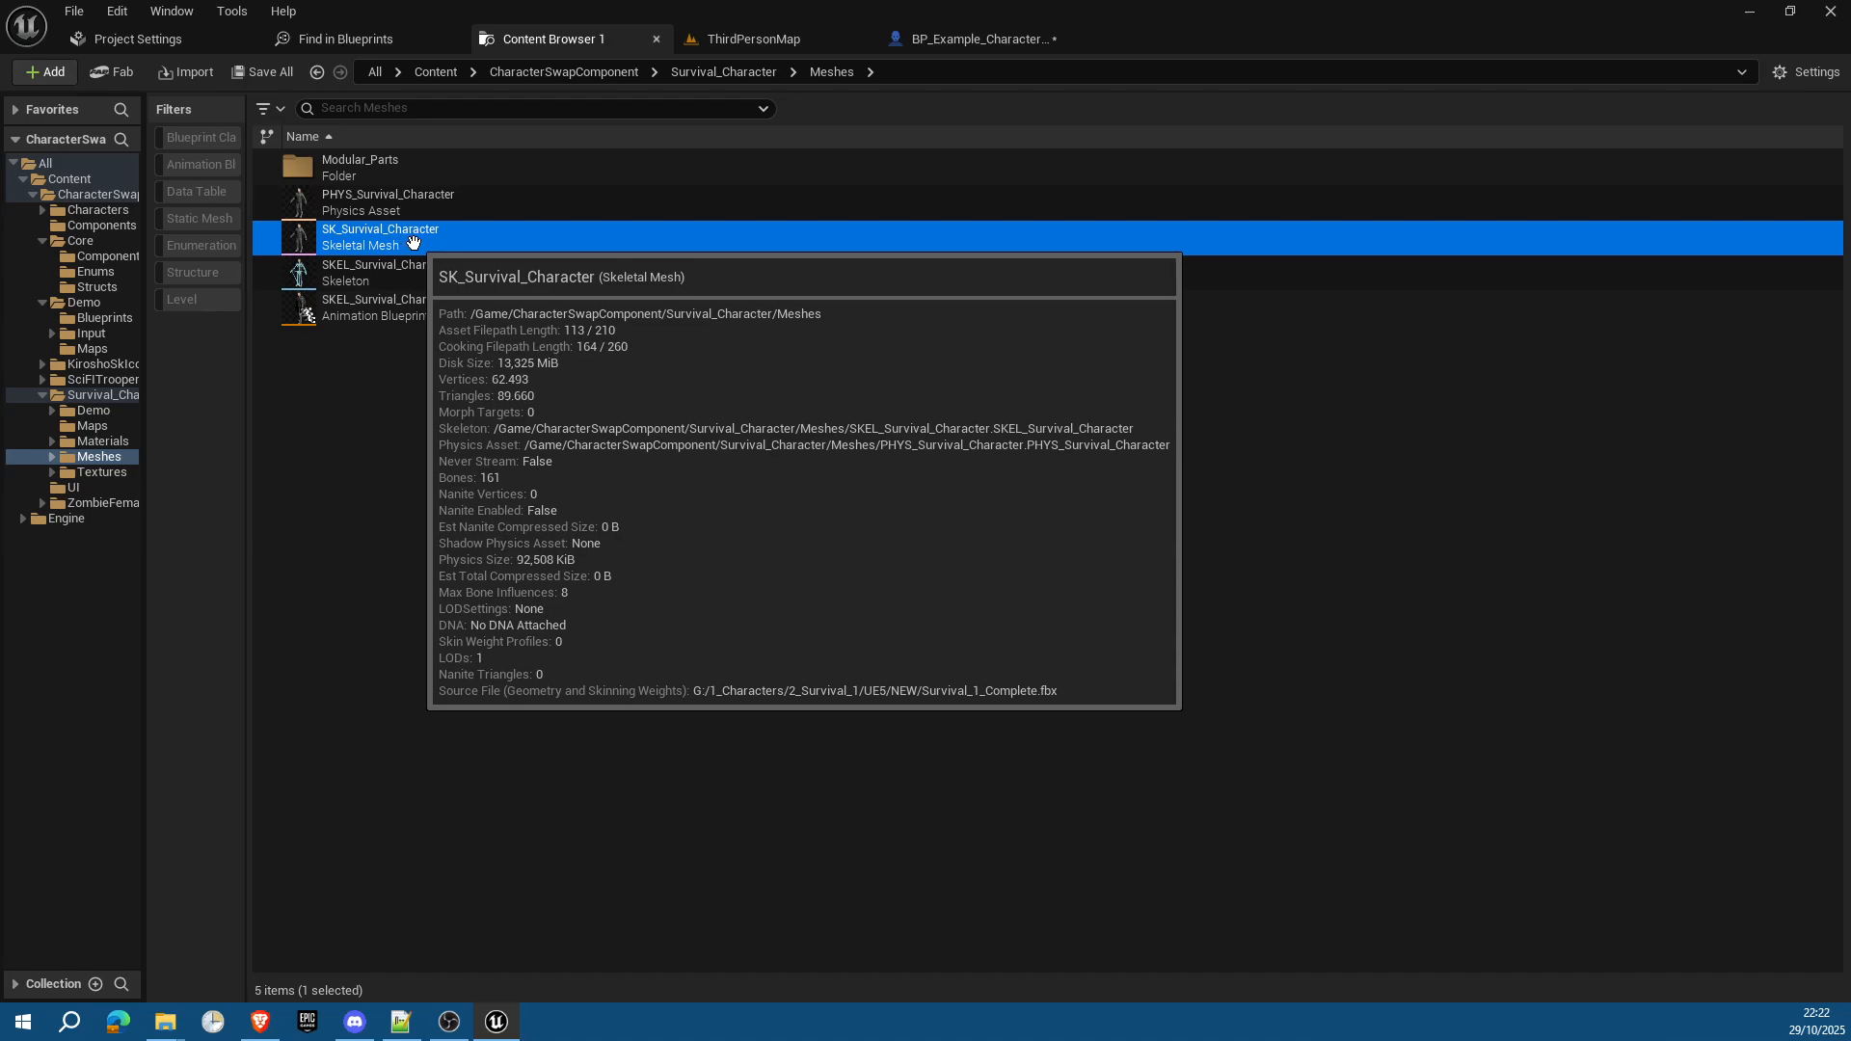
{"action": "right_click", "coordinate": [414, 244]}
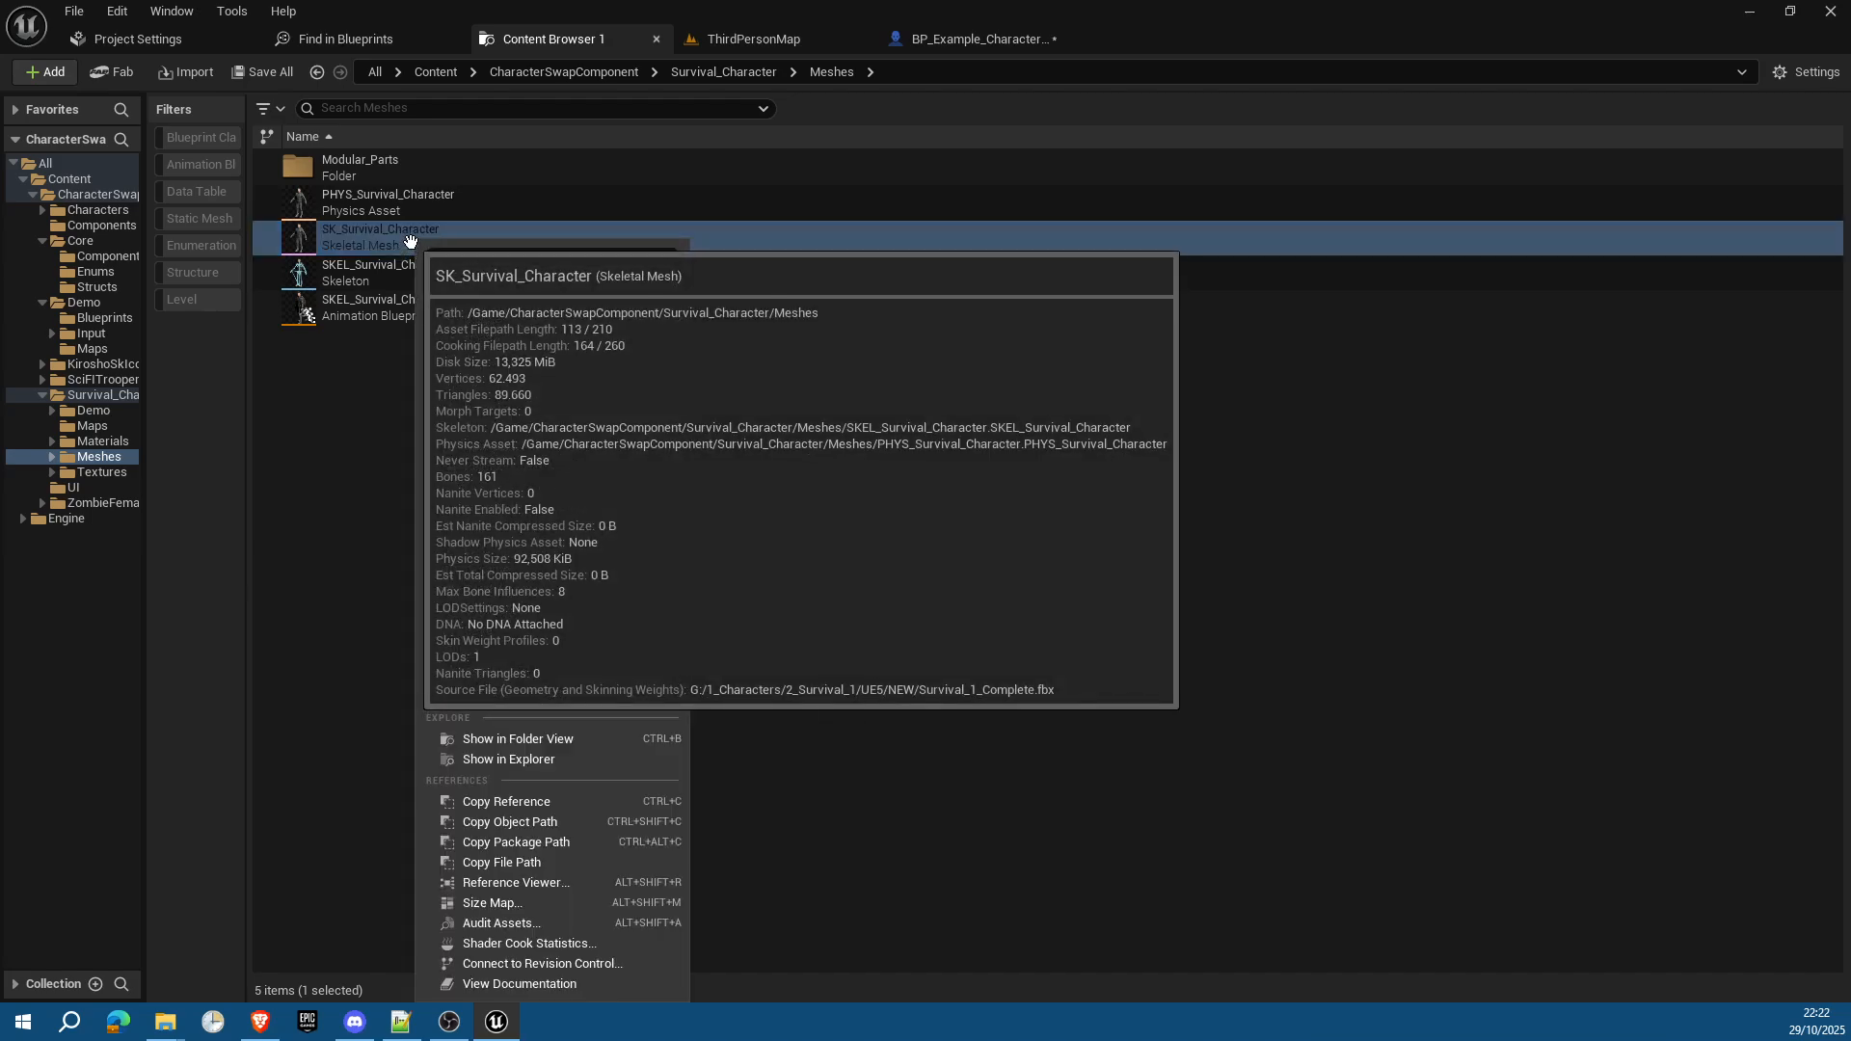
{"action": "left_click", "coordinate": [345, 512]}
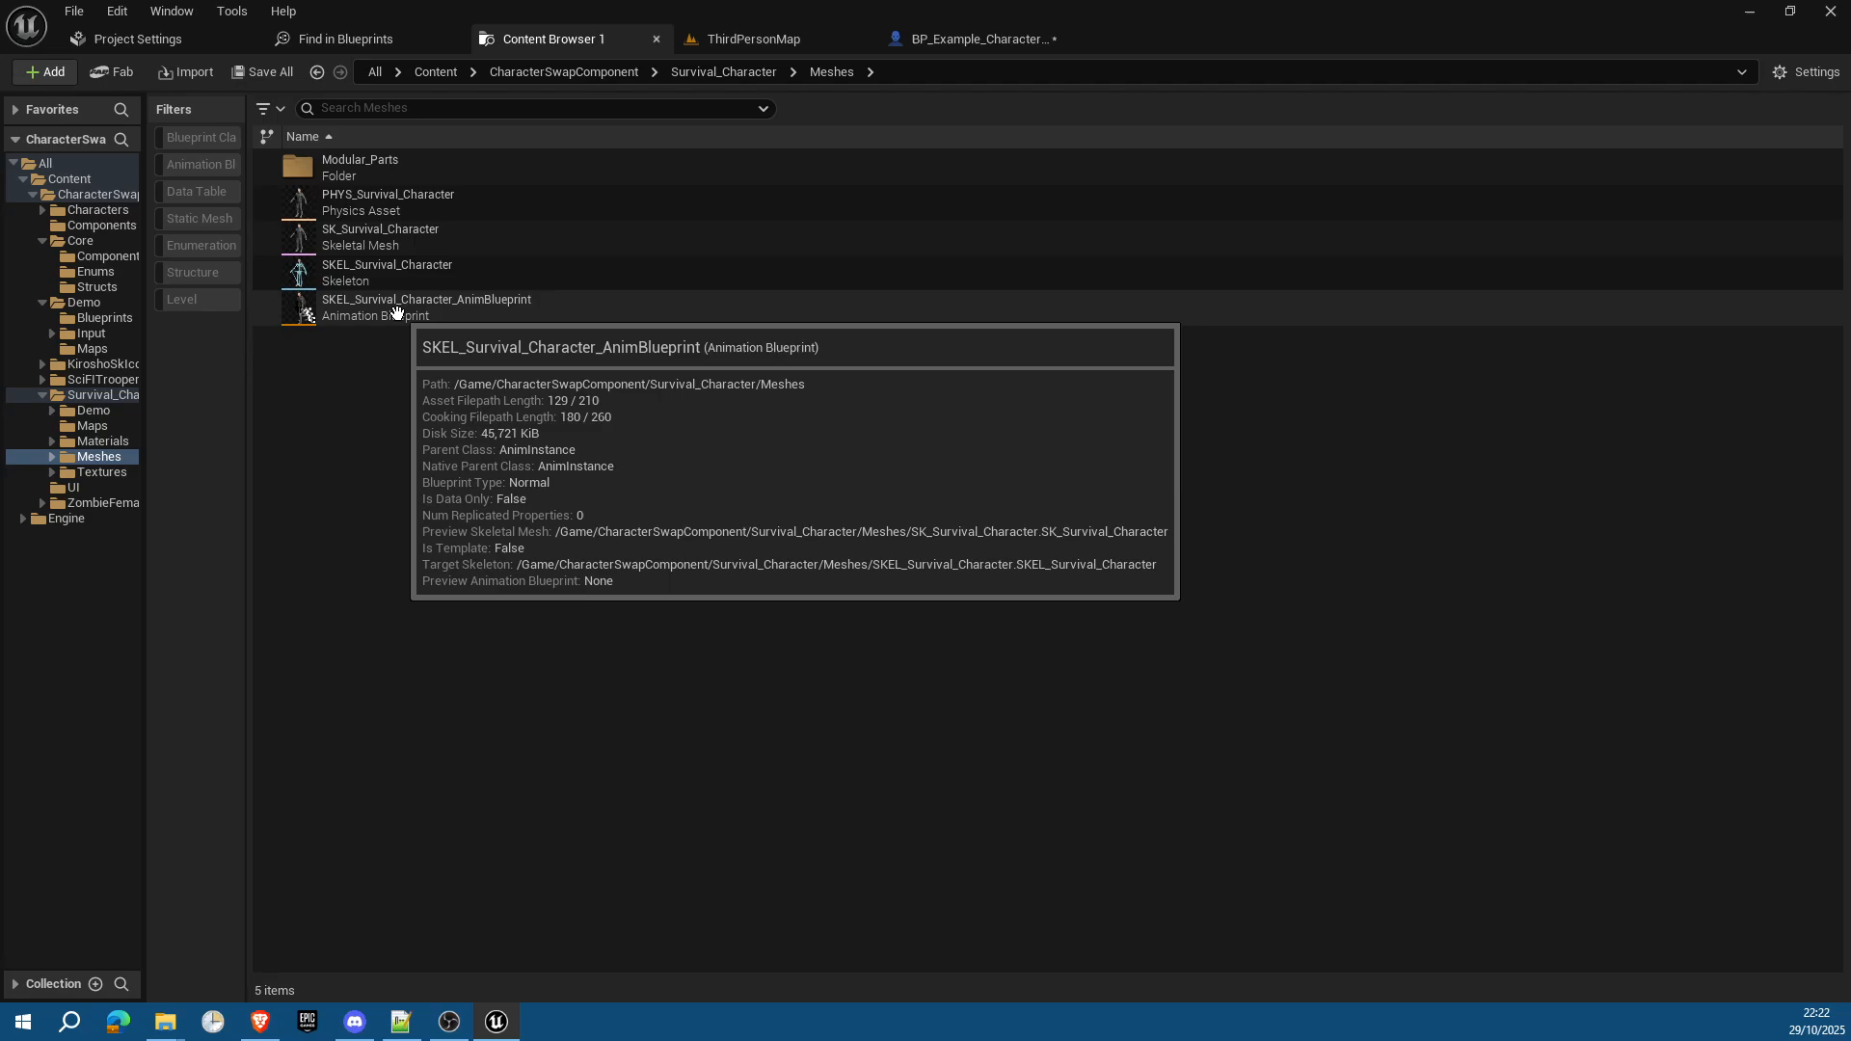
Step: Open SKEL_Survival_Character_AnimBlueprint and delete the MF_Idle sequence player from its AnimGraph
{"action": "double_click", "coordinate": [396, 311]}
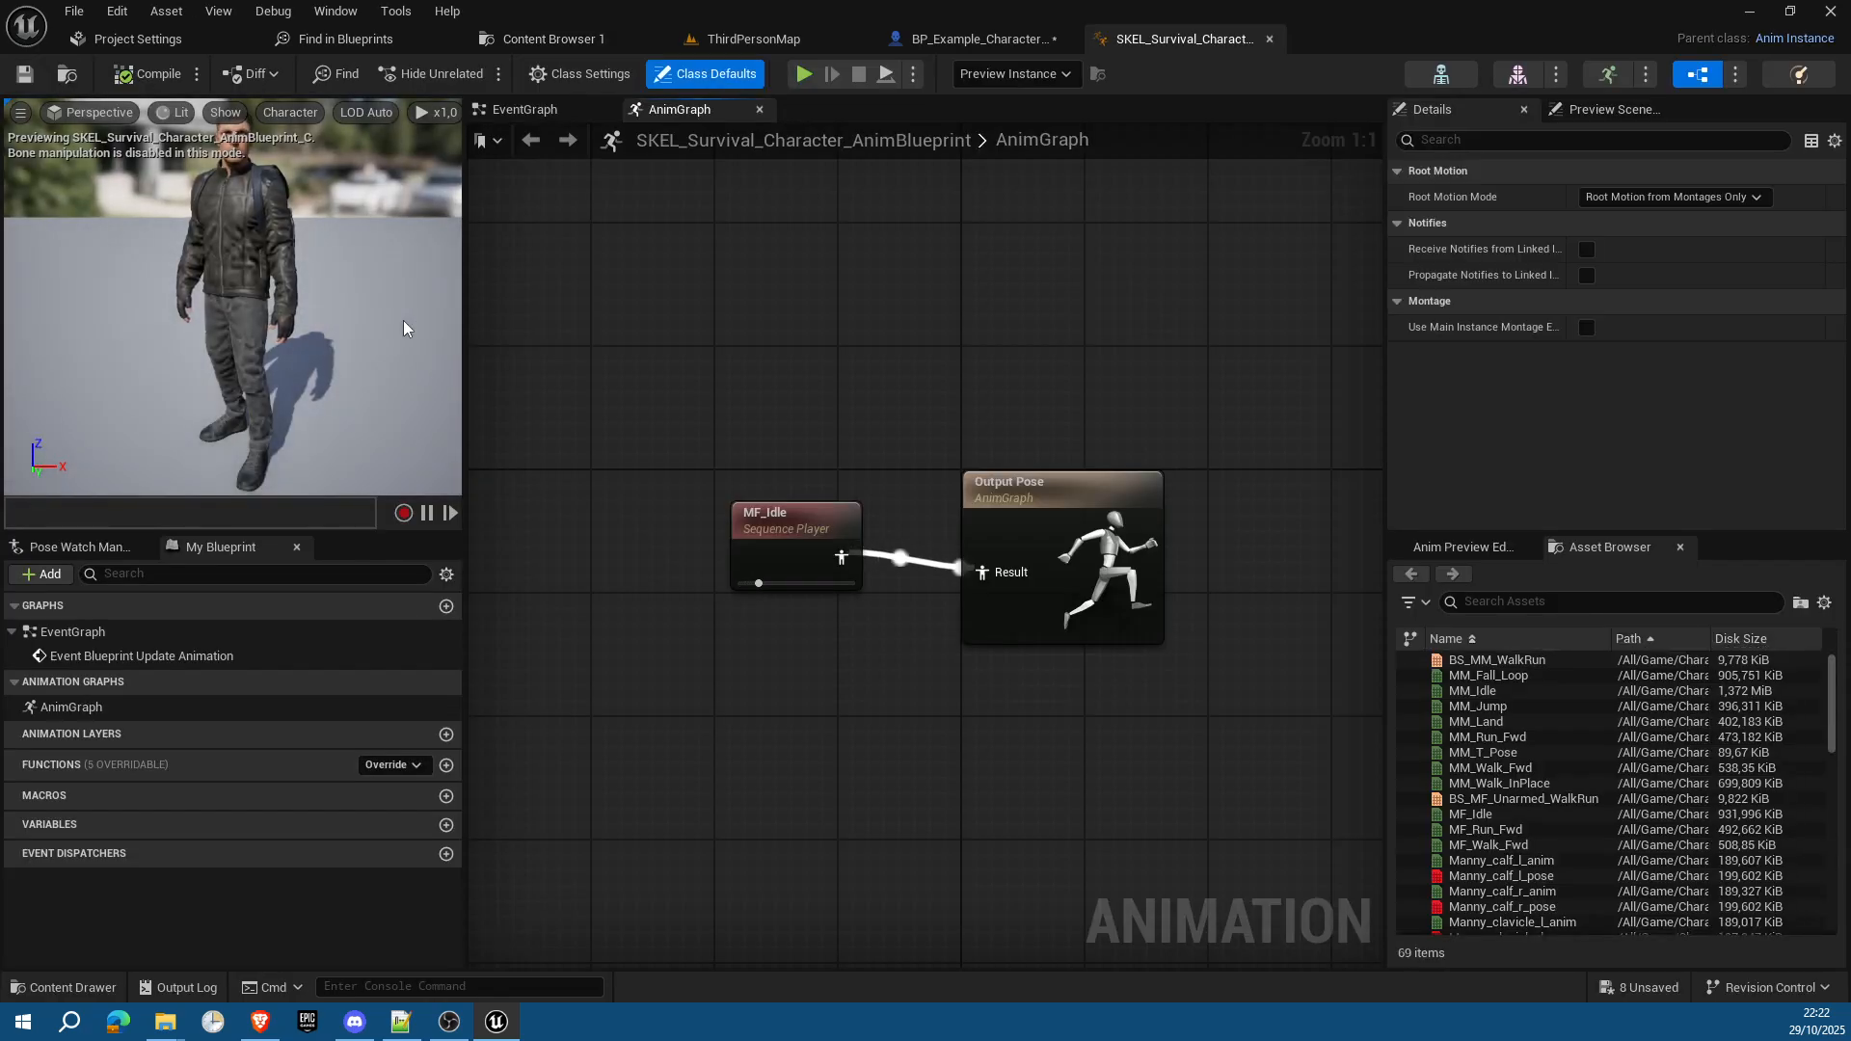
{"action": "left_click_drag", "start_coordinate": [675, 413], "coordinate": [877, 667]}
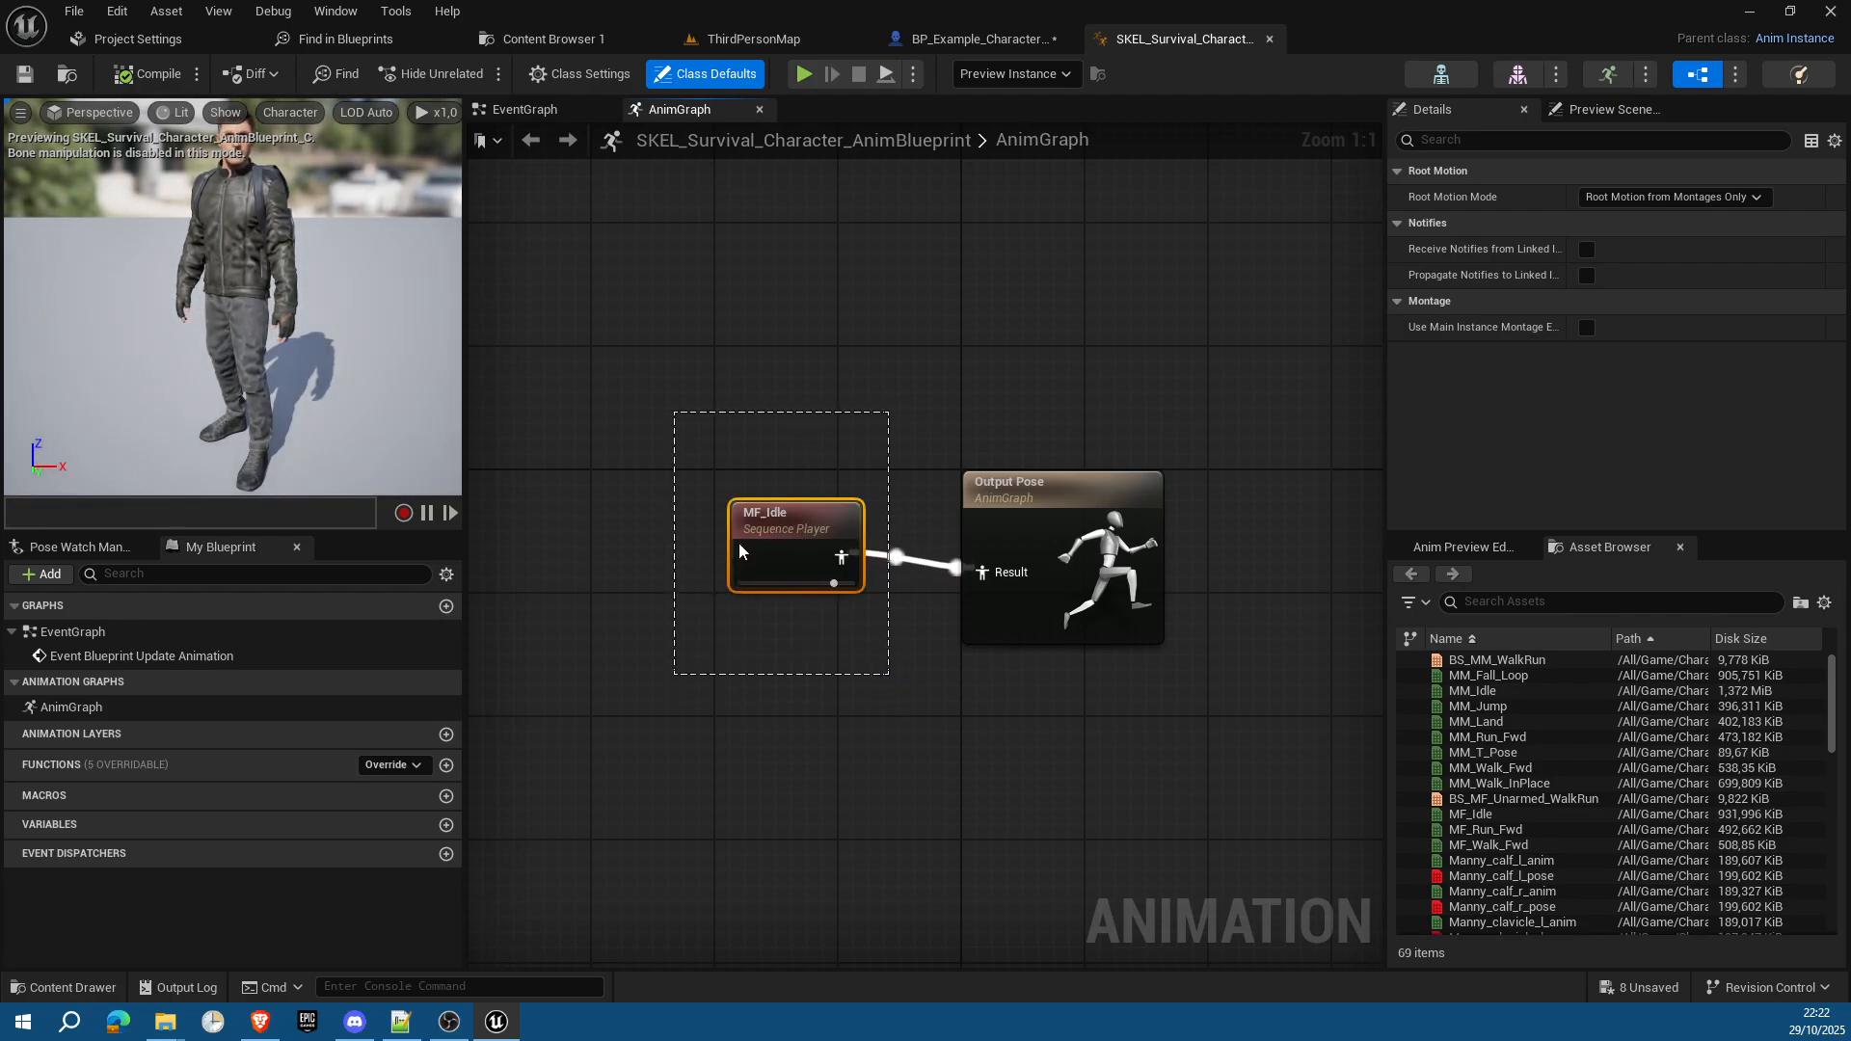
{"action": "left_click_drag", "start_coordinate": [786, 520], "coordinate": [723, 282]}
{"action": "key", "text": "Delete"}
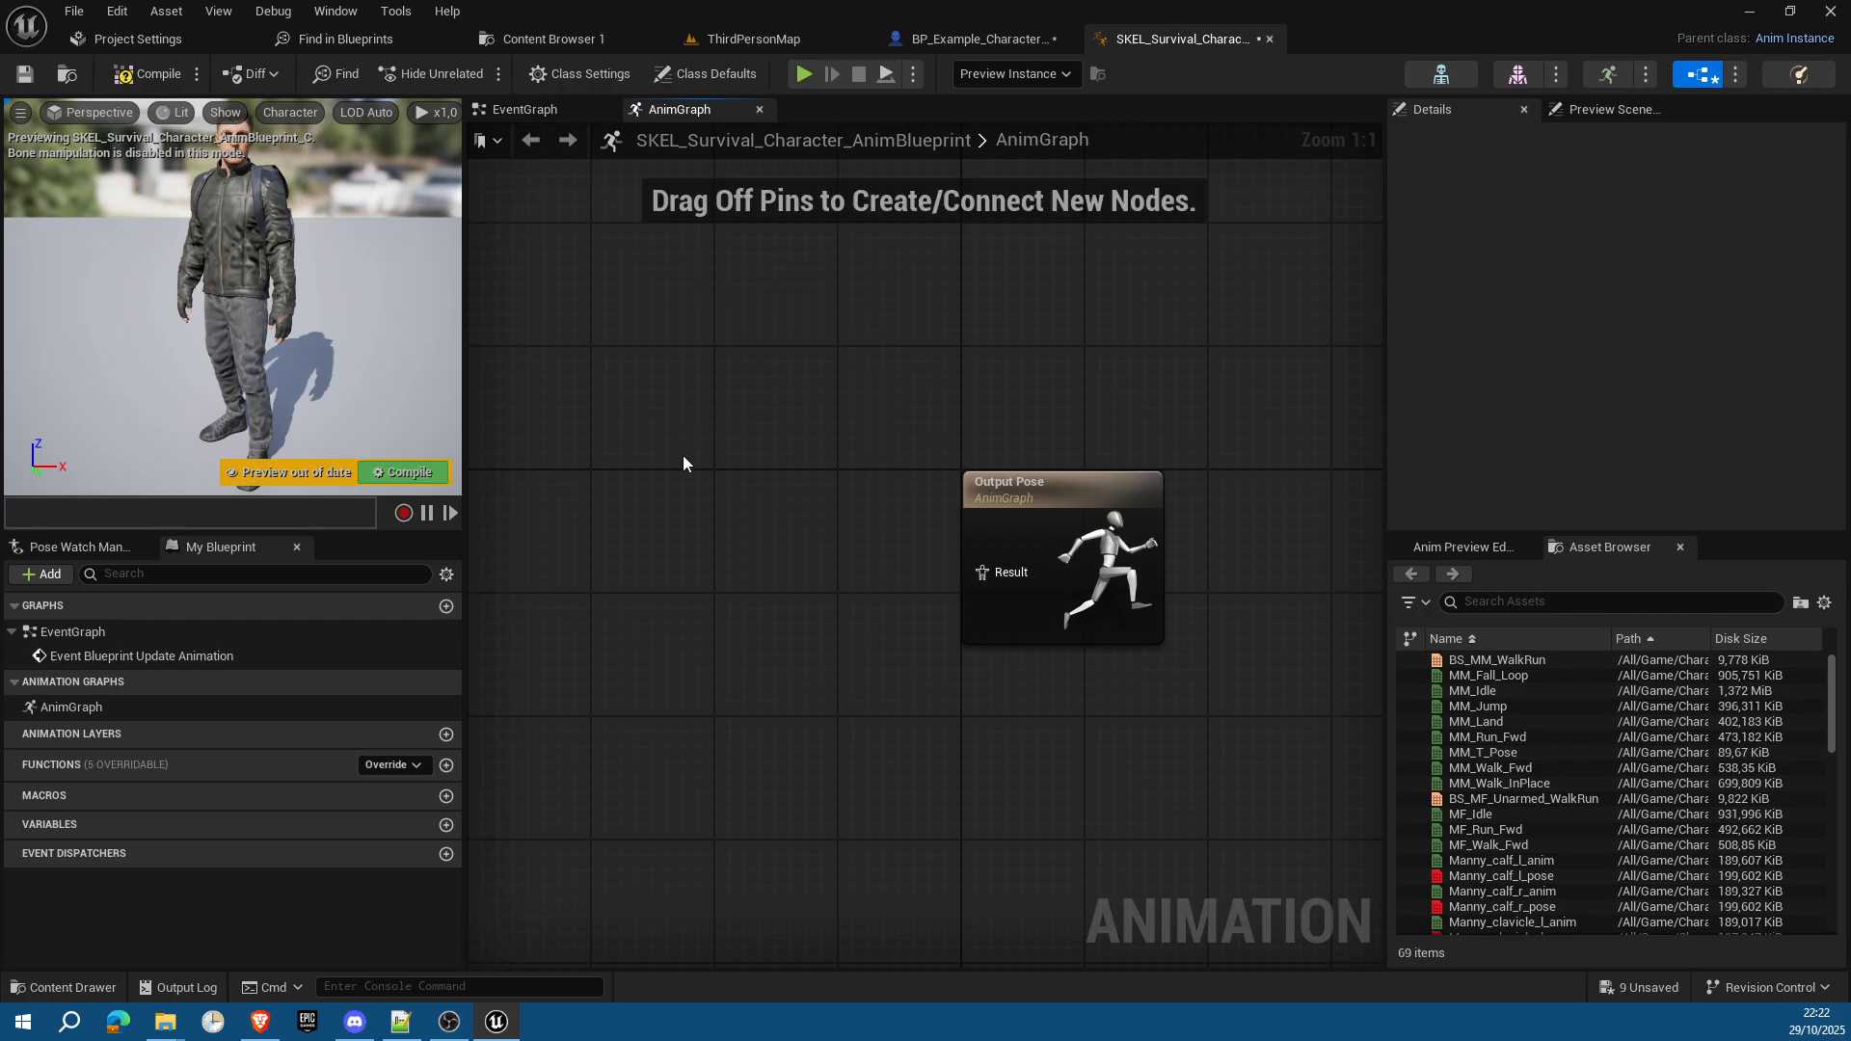
Step: Search the AnimGraph actions for "copy" and add a Copy Pose From Mesh node beside Output Pose
{"action": "right_click", "coordinate": [630, 374]}
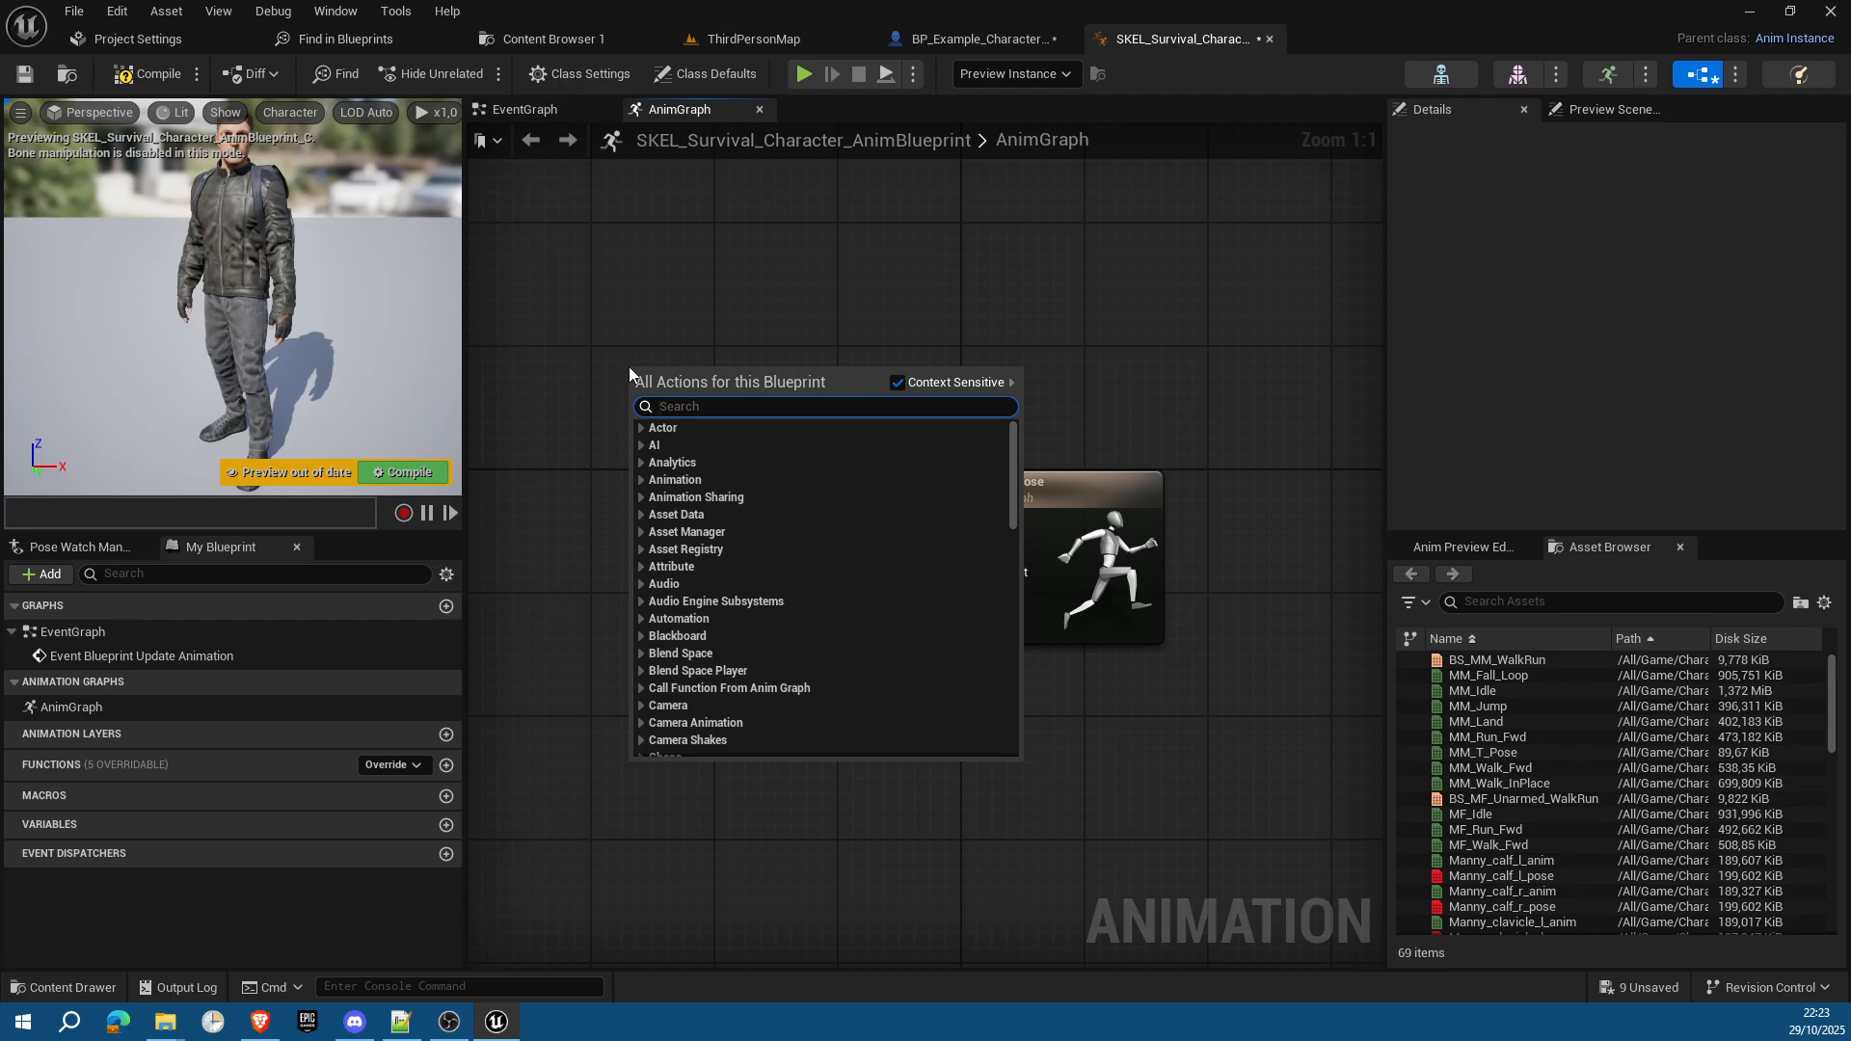
{"action": "type", "text": "copy"}
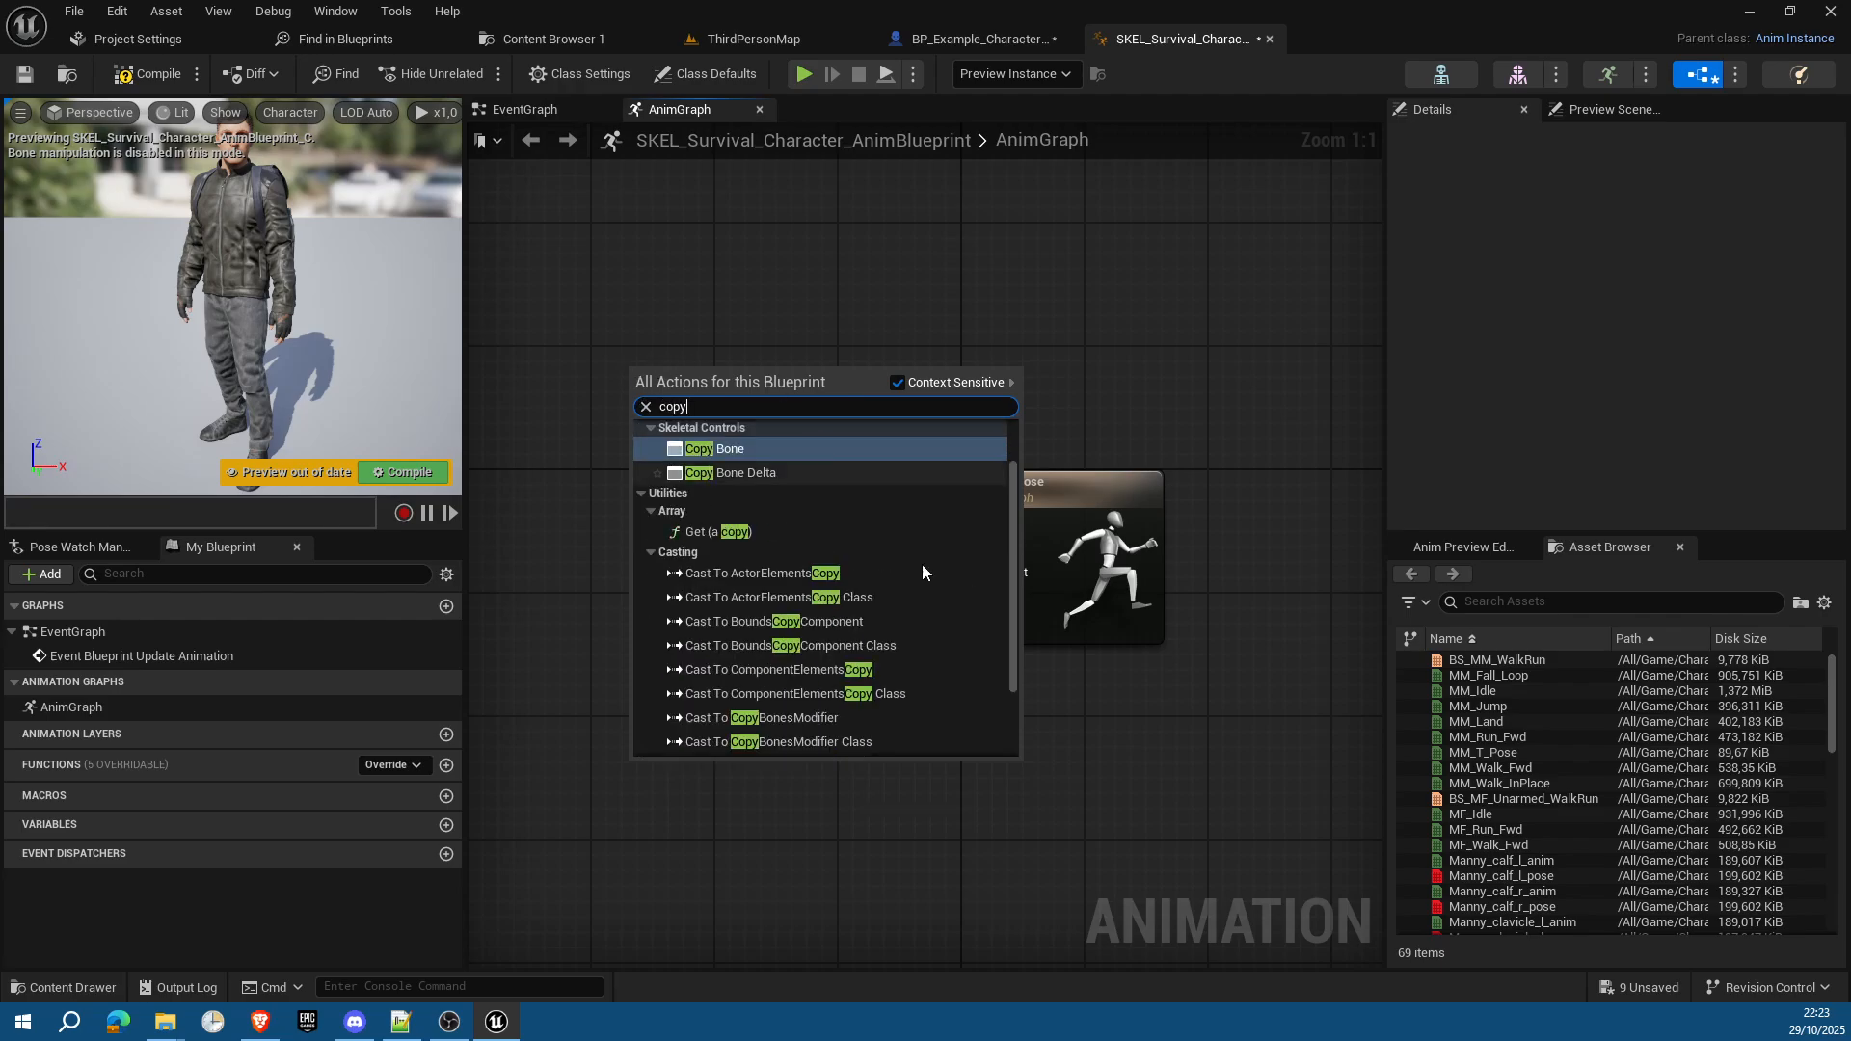
{"action": "left_click", "coordinate": [780, 466]}
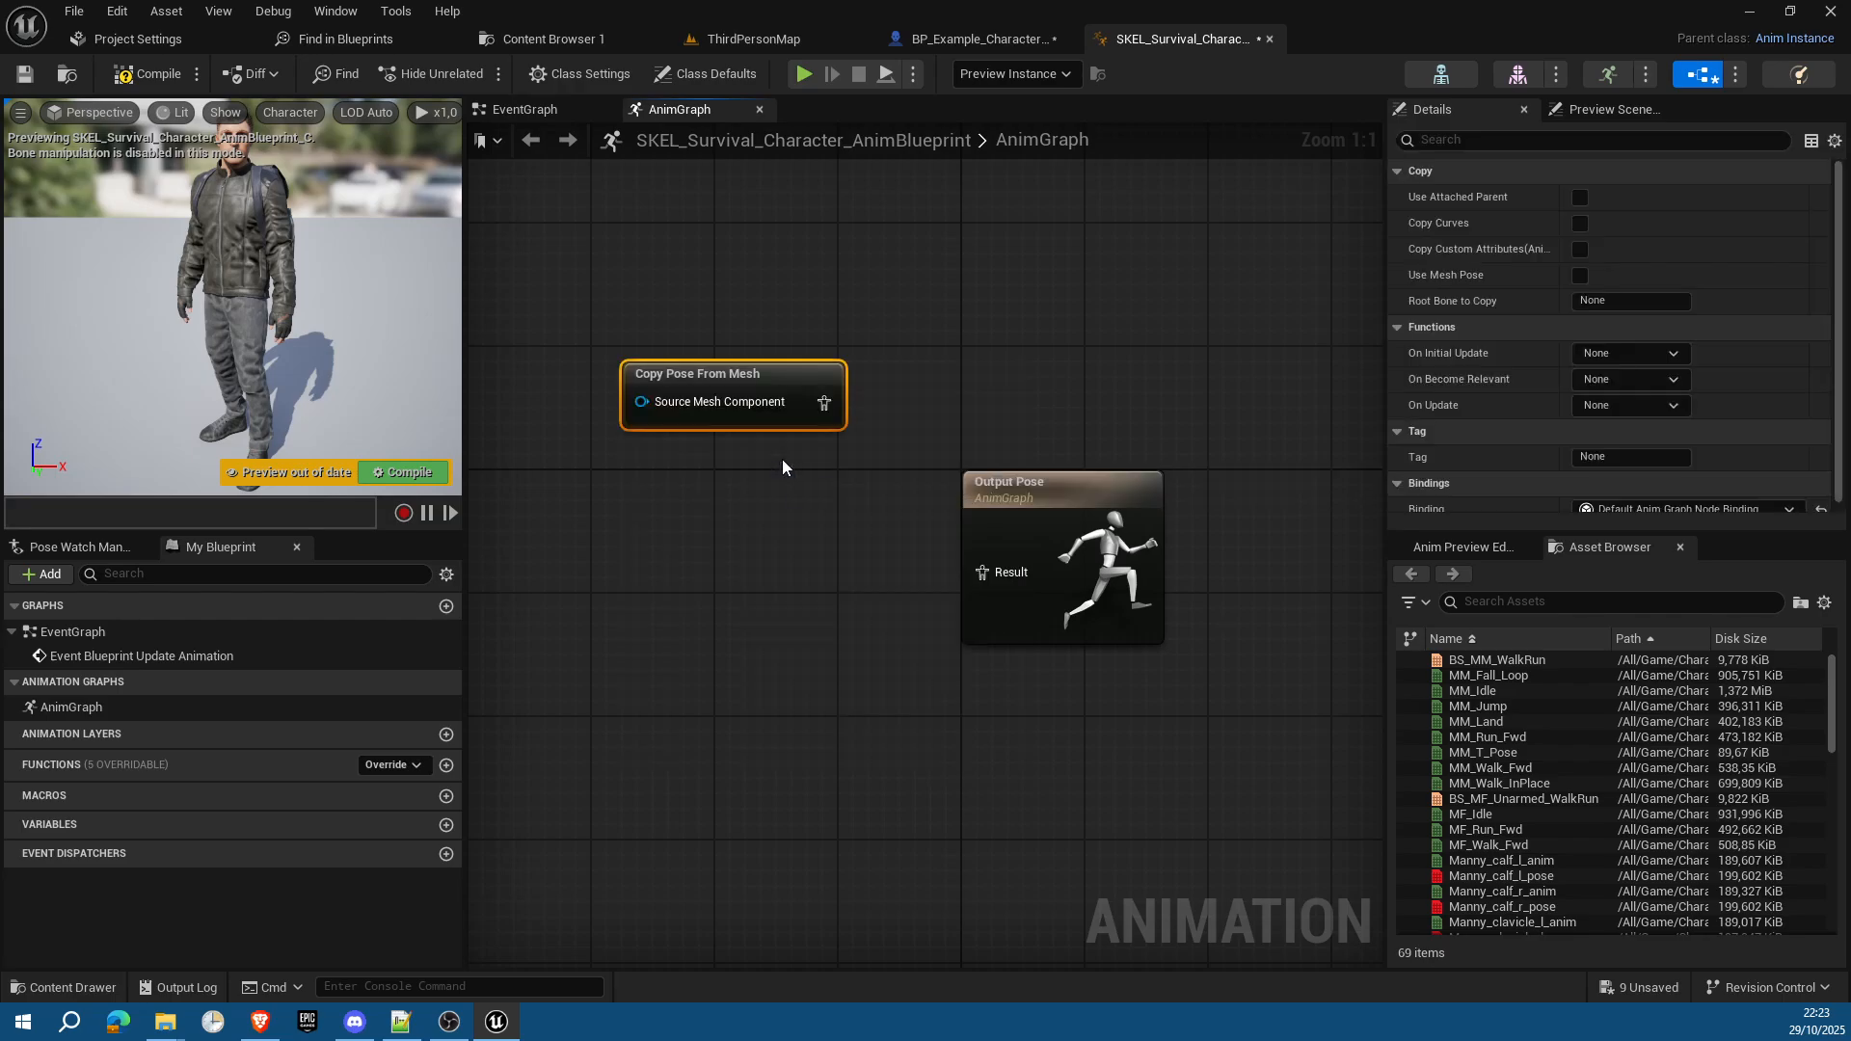
Step: Connect the Copy Pose From Mesh node to the Output Pose result and align it level with that input
{"action": "left_click_drag", "start_coordinate": [719, 368], "coordinate": [690, 559]}
{"action": "left_click_drag", "start_coordinate": [794, 587], "coordinate": [985, 576]}
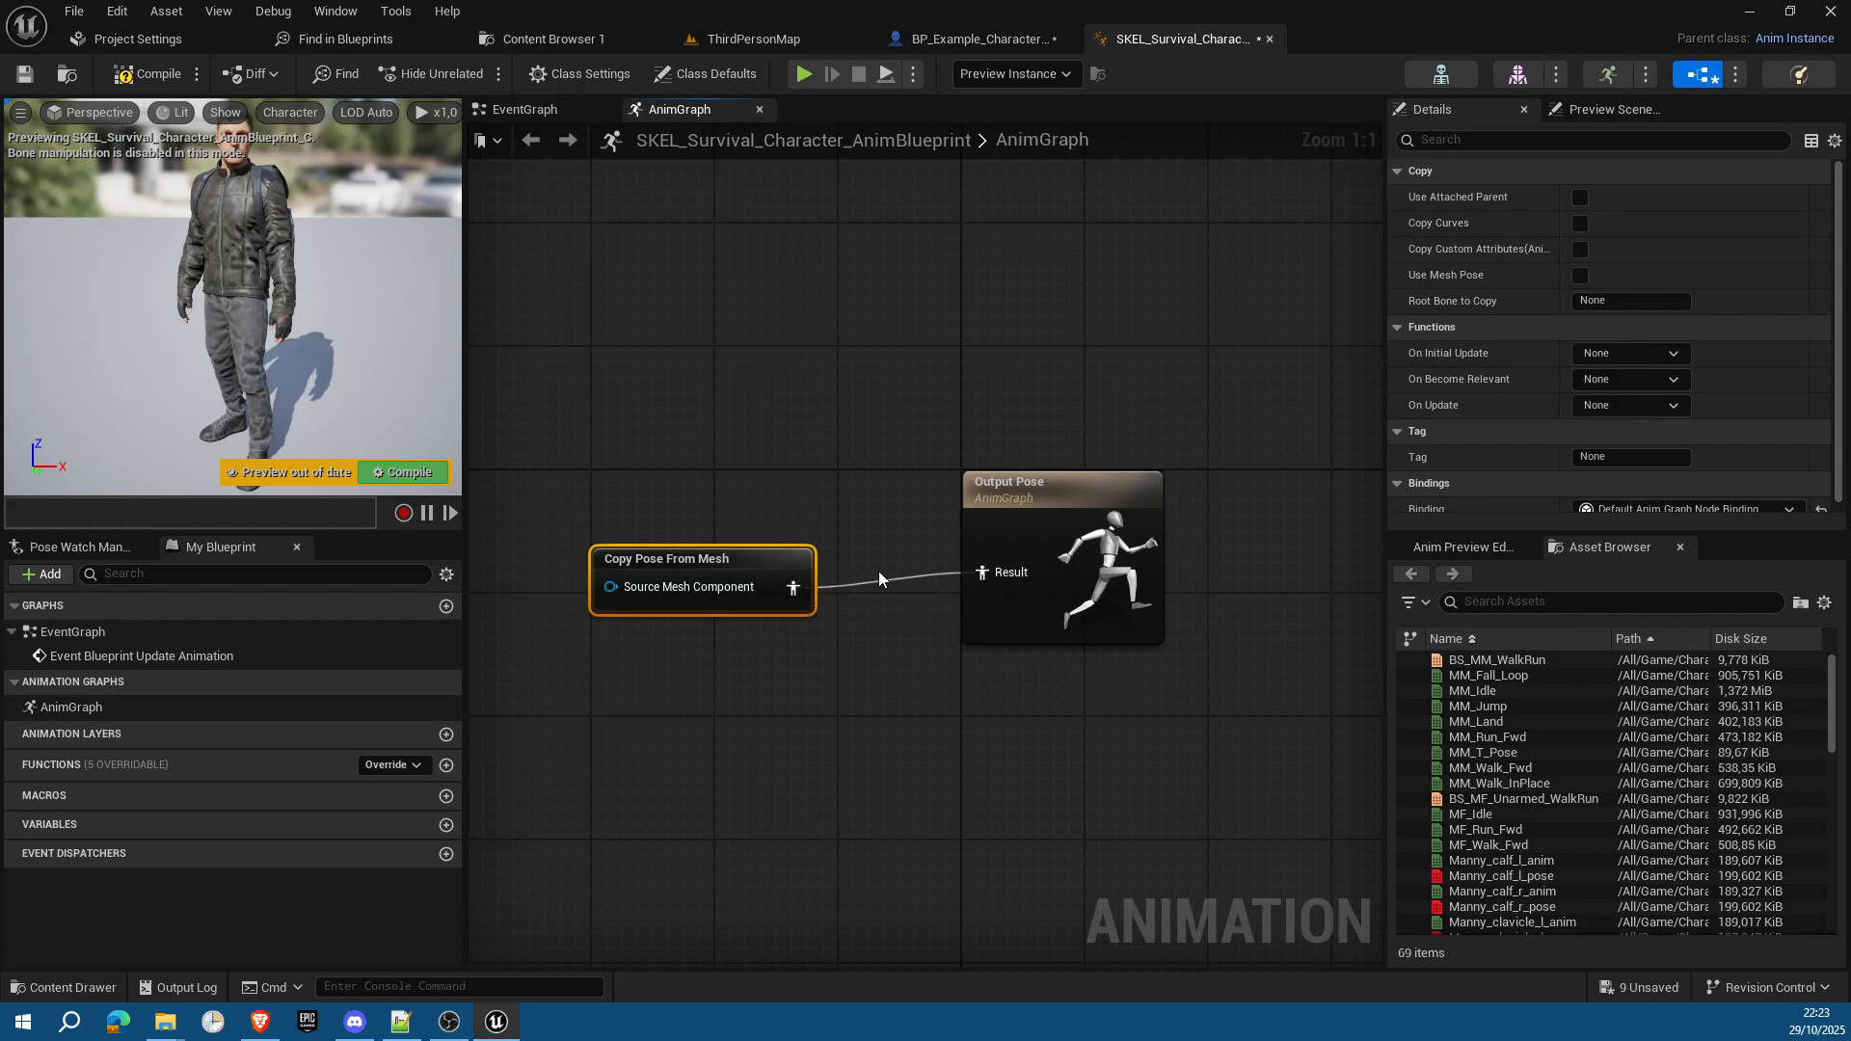
{"action": "left_click_drag", "start_coordinate": [754, 553], "coordinate": [778, 544]}
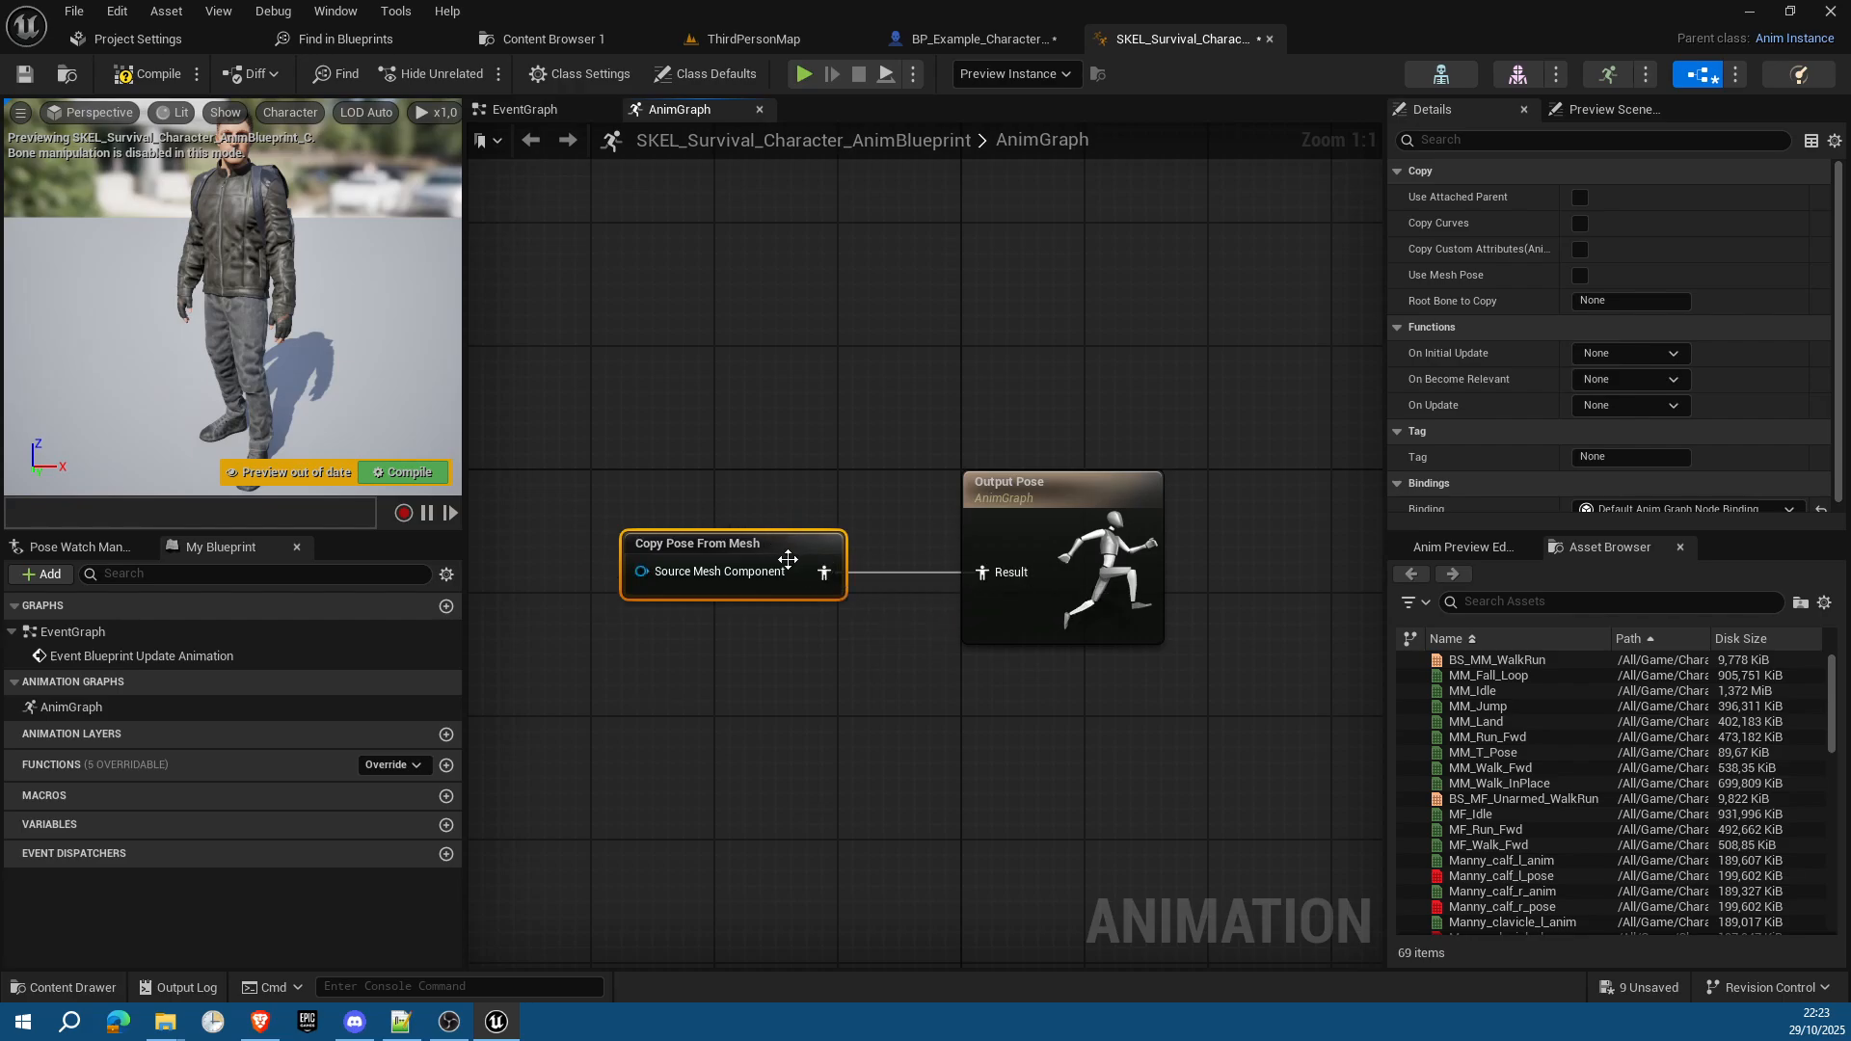
Step: Enable Use Attached Parent, Copy Curves and Use Mesh Pose on the Copy Pose From Mesh node
{"action": "left_click", "coordinate": [756, 550]}
{"action": "left_click", "coordinate": [1579, 197]}
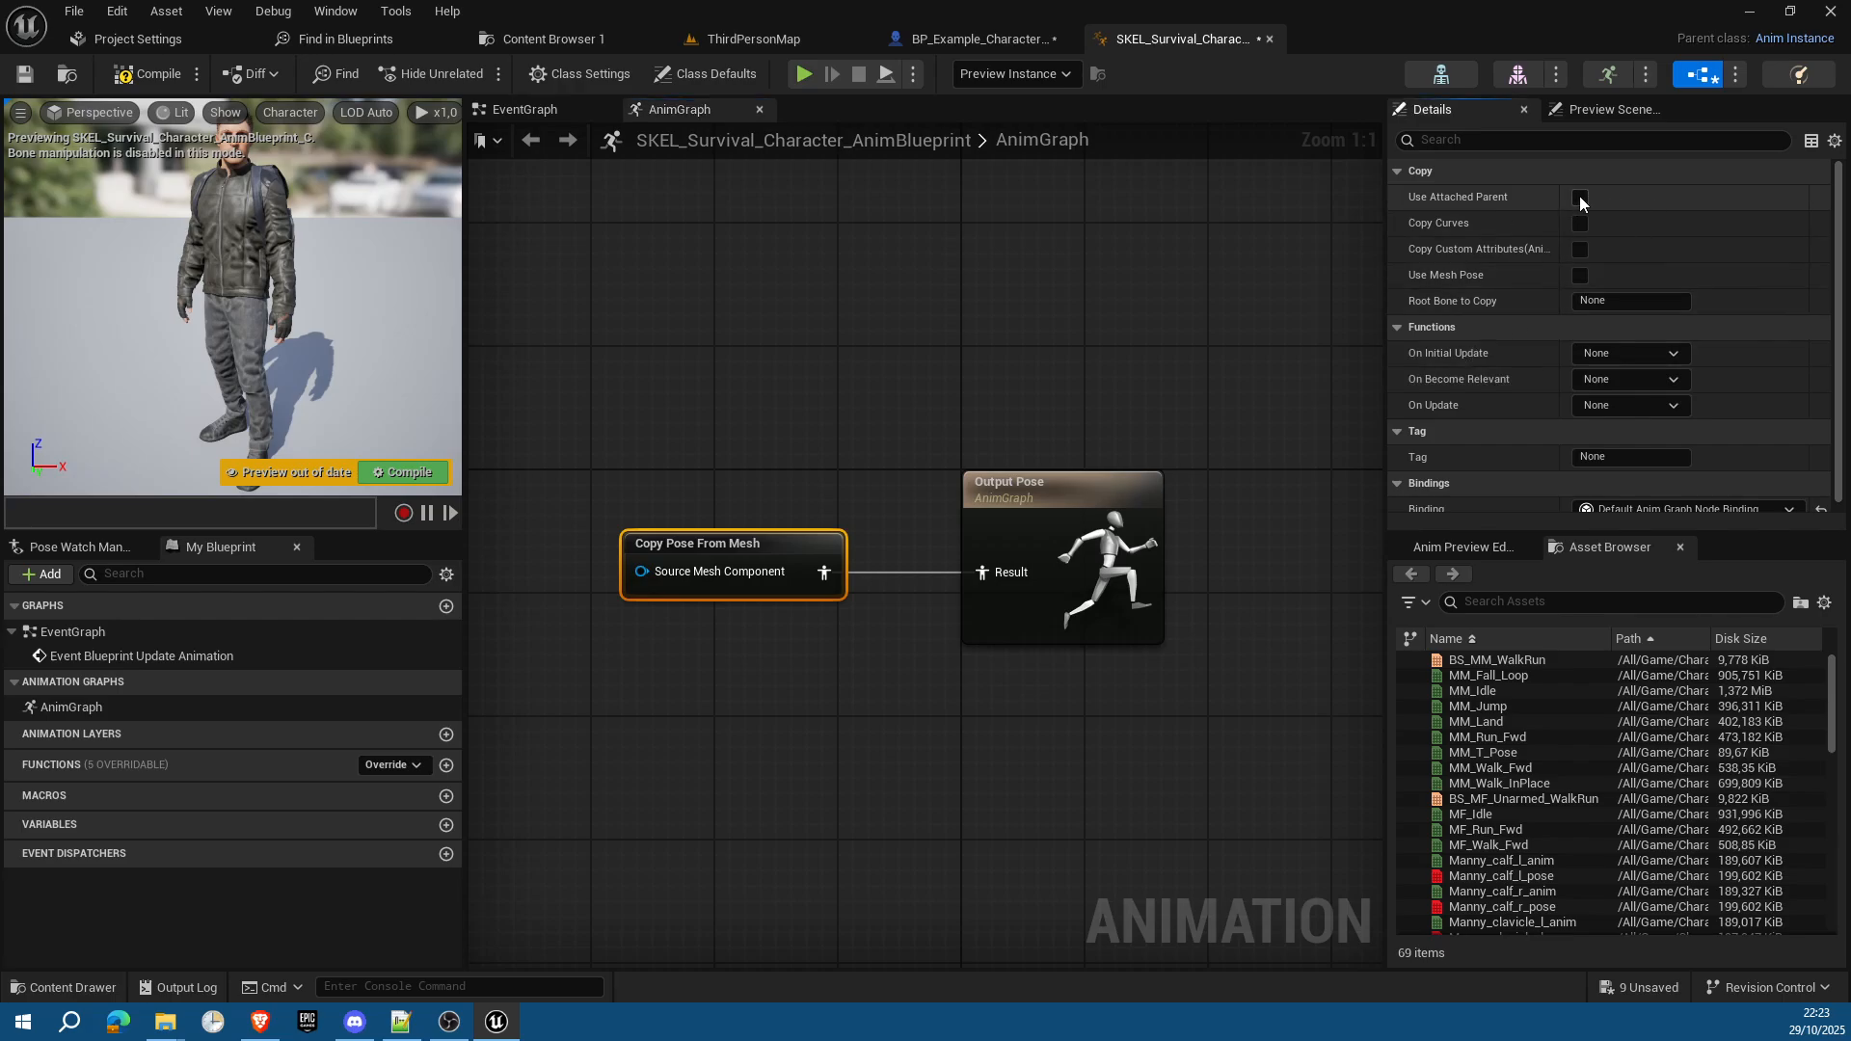
{"action": "left_click", "coordinate": [1579, 221]}
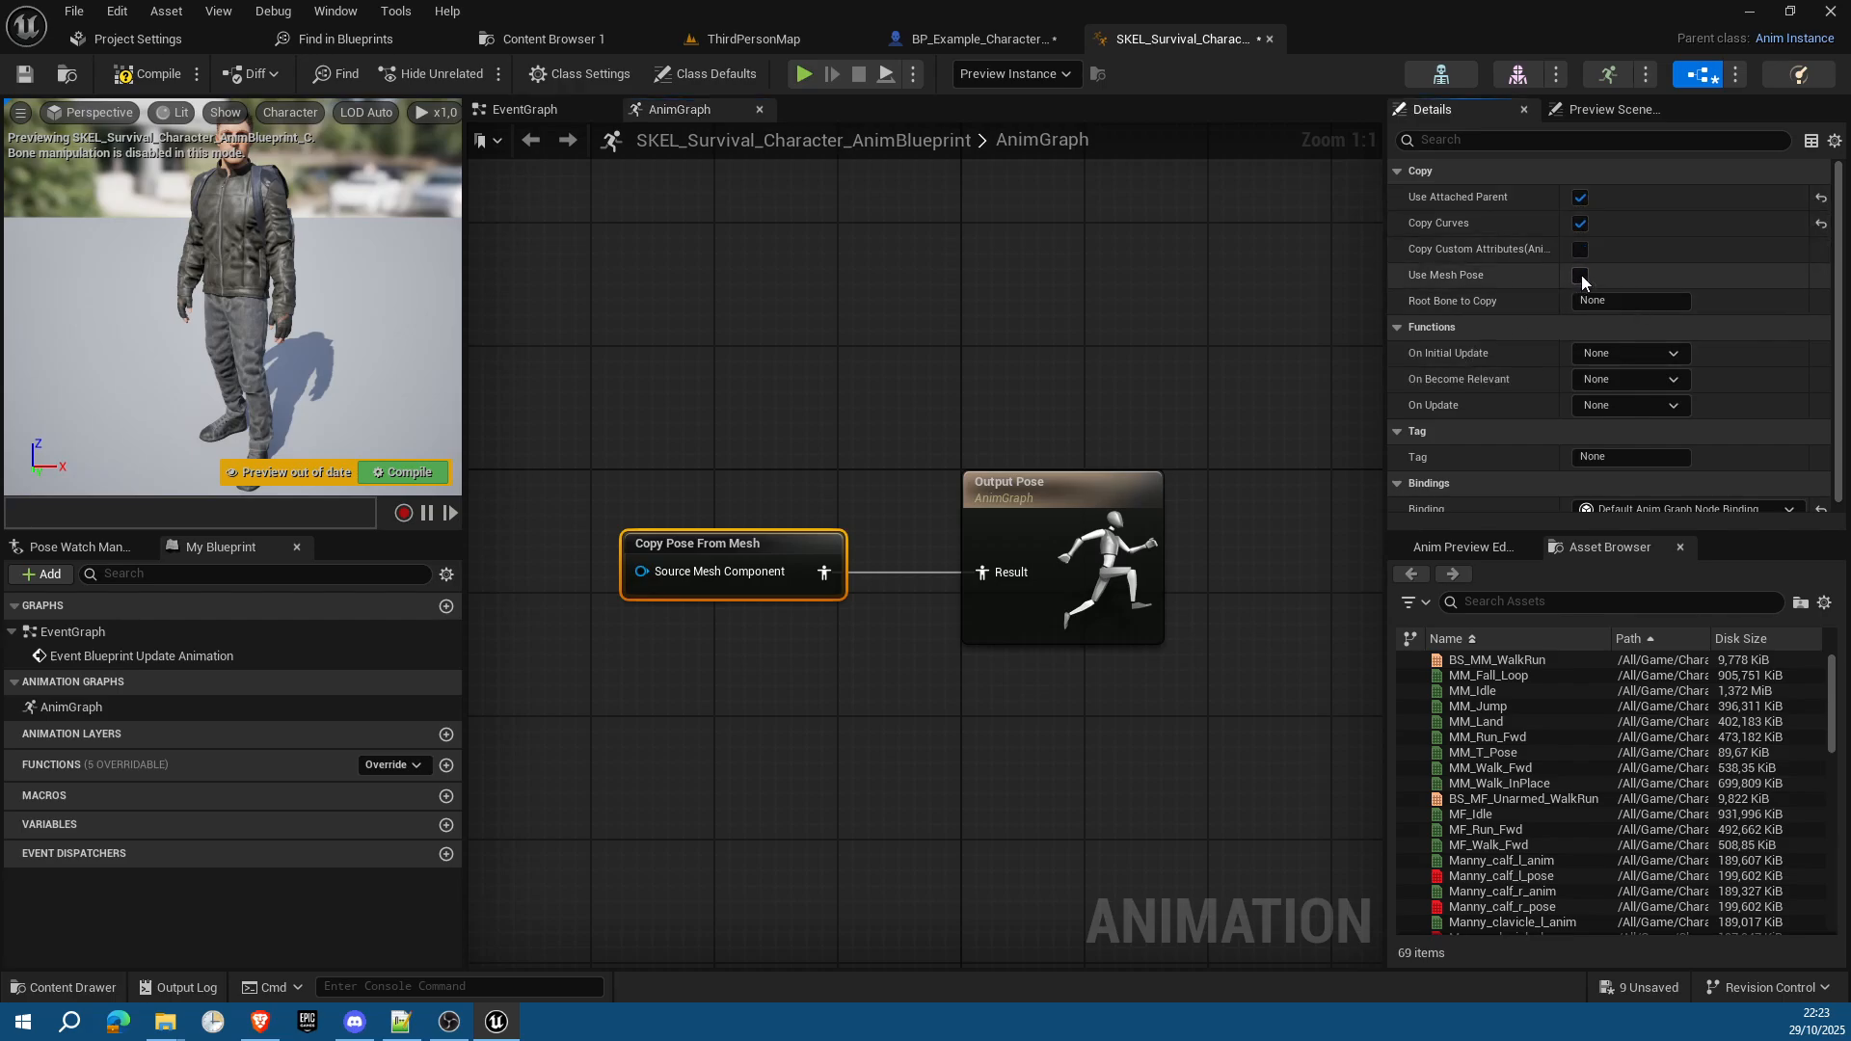
{"action": "left_click", "coordinate": [1581, 275]}
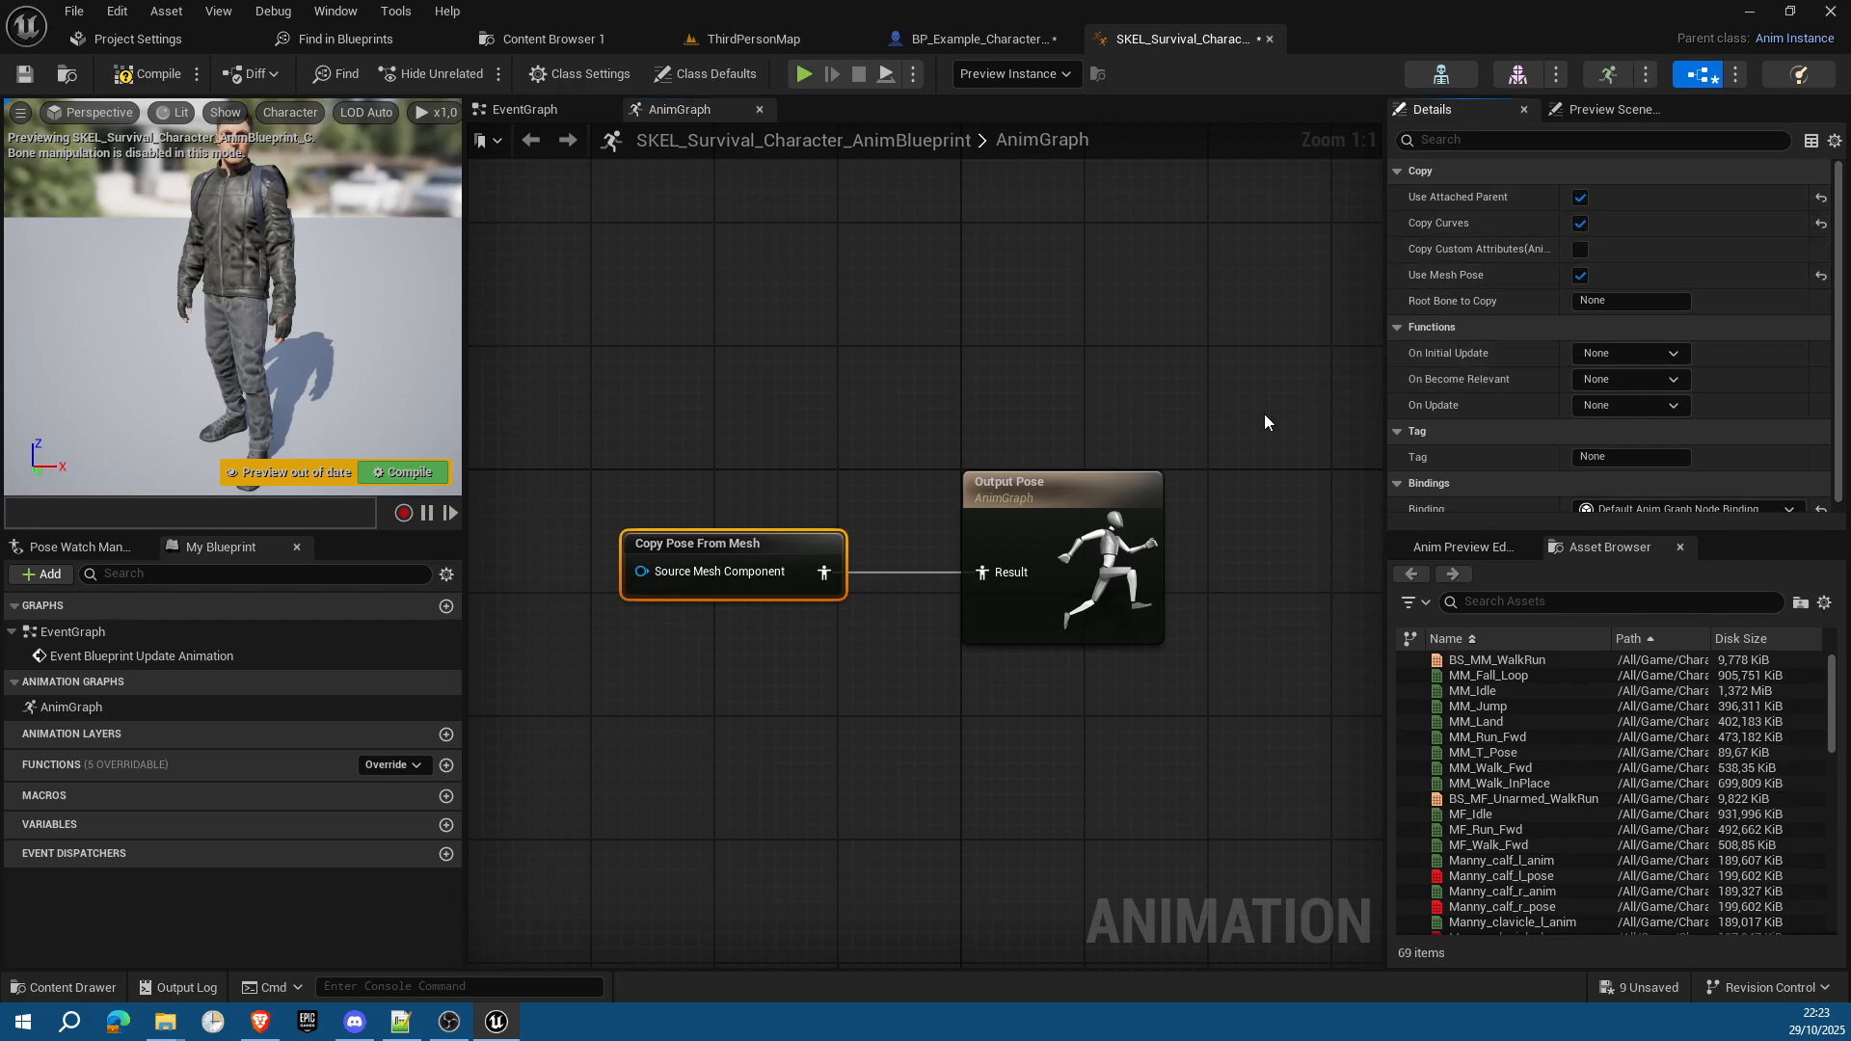
Step: Compile, save and close SKEL_Survival_Character_AnimBlueprint
{"action": "left_click", "coordinate": [147, 73]}
{"action": "left_click", "coordinate": [25, 74]}
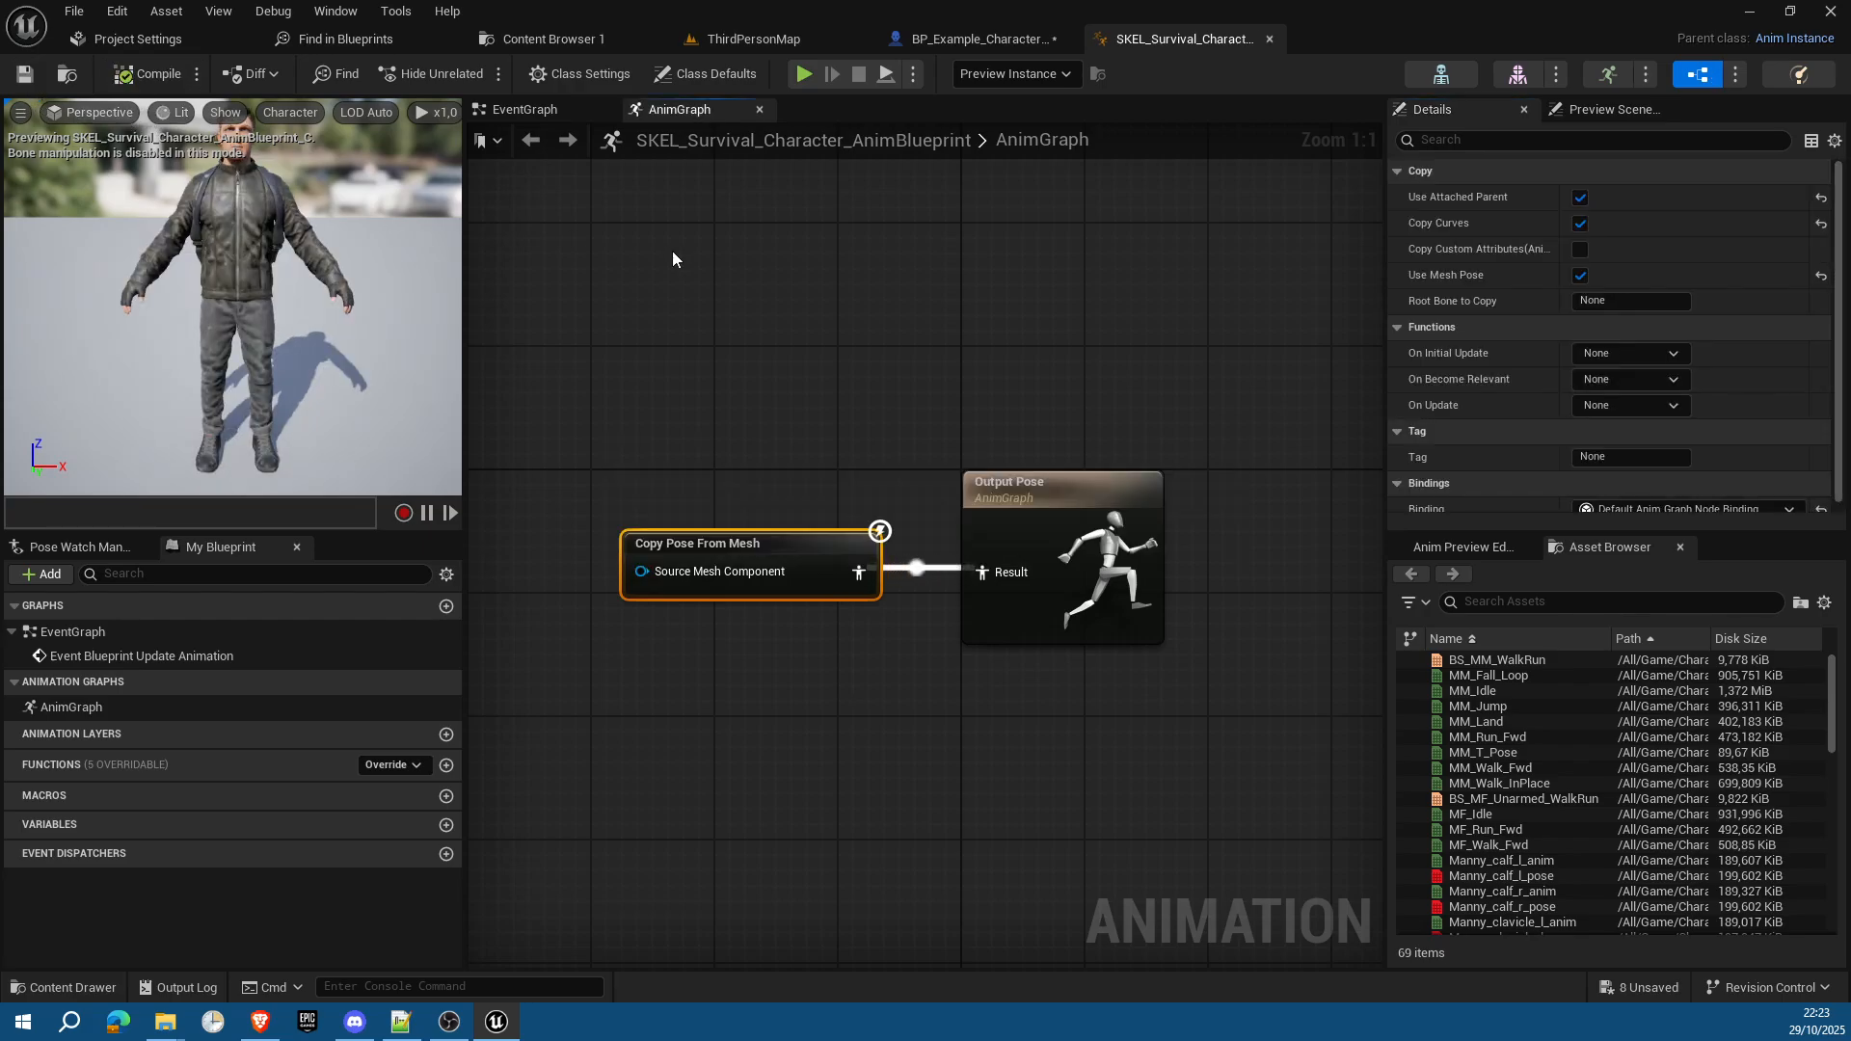
{"action": "left_click", "coordinate": [1268, 39]}
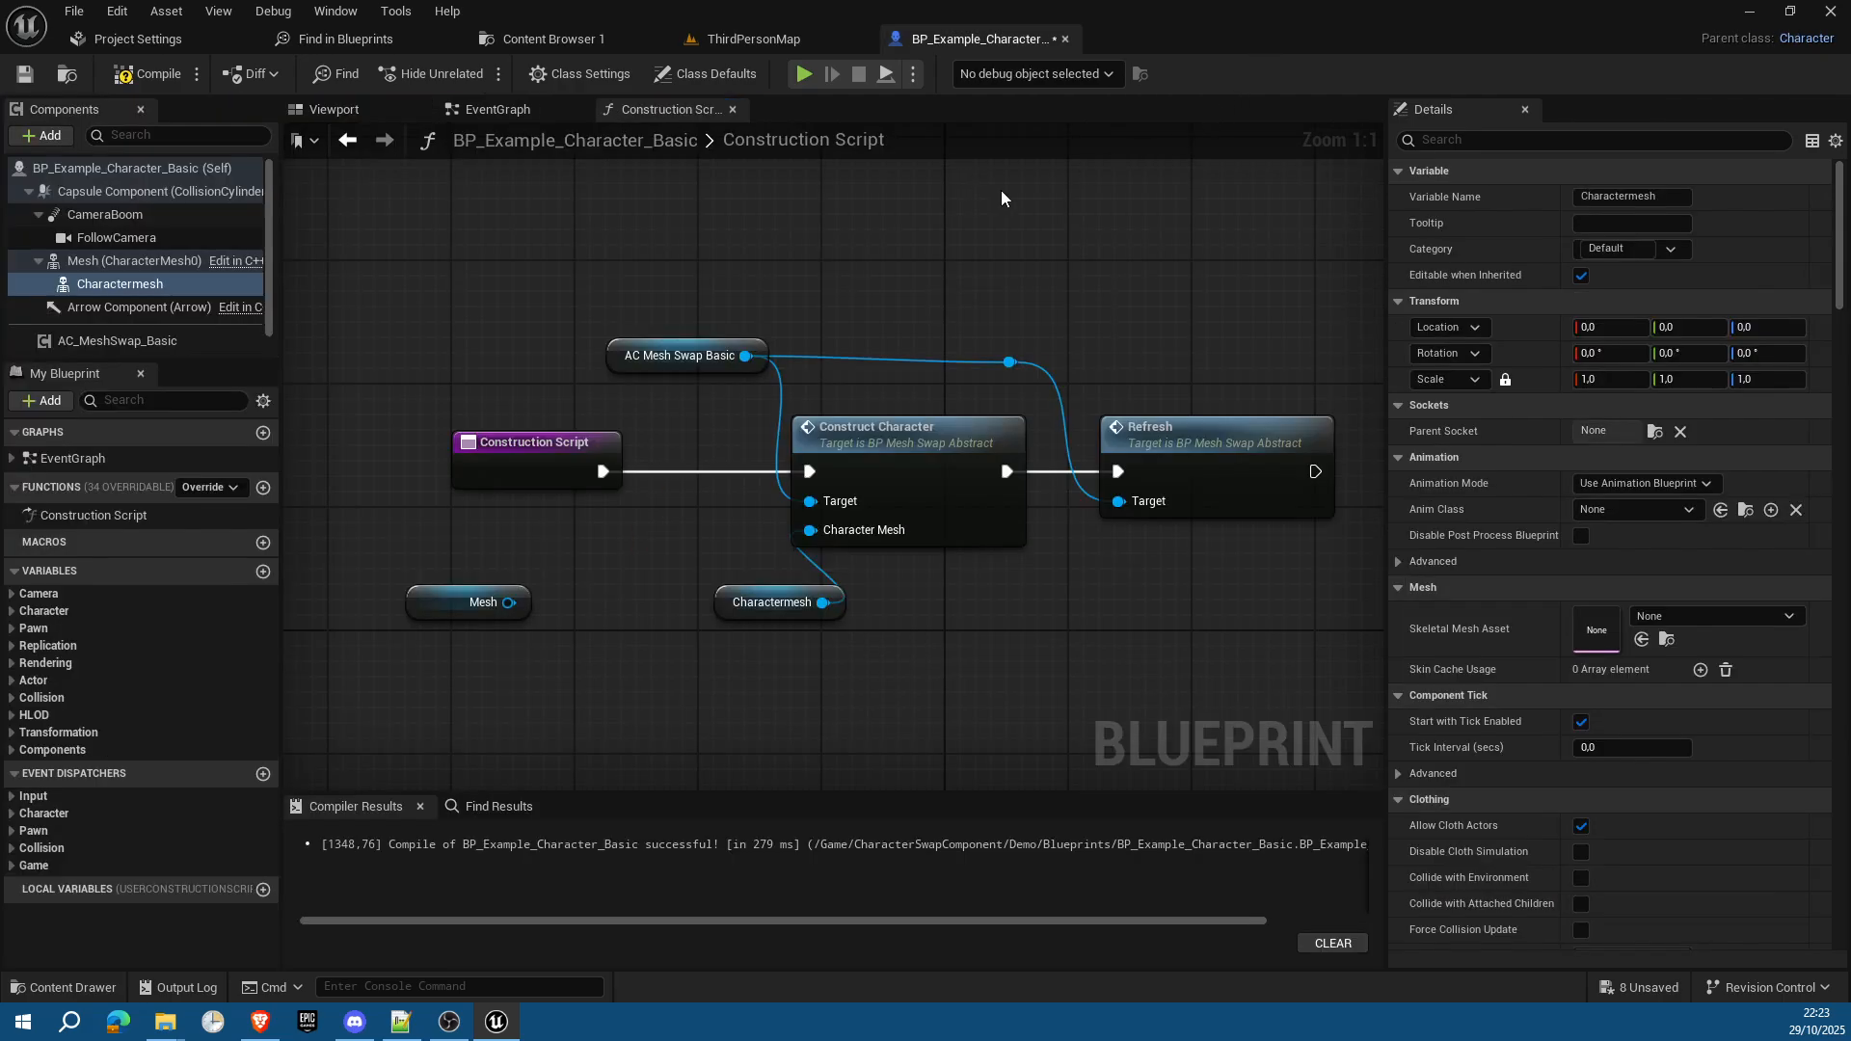
Step: Set the AC_MeshSwap_Basic component's Row Name to Survival and show the character in the blueprint's viewport
{"action": "left_click", "coordinate": [157, 343]}
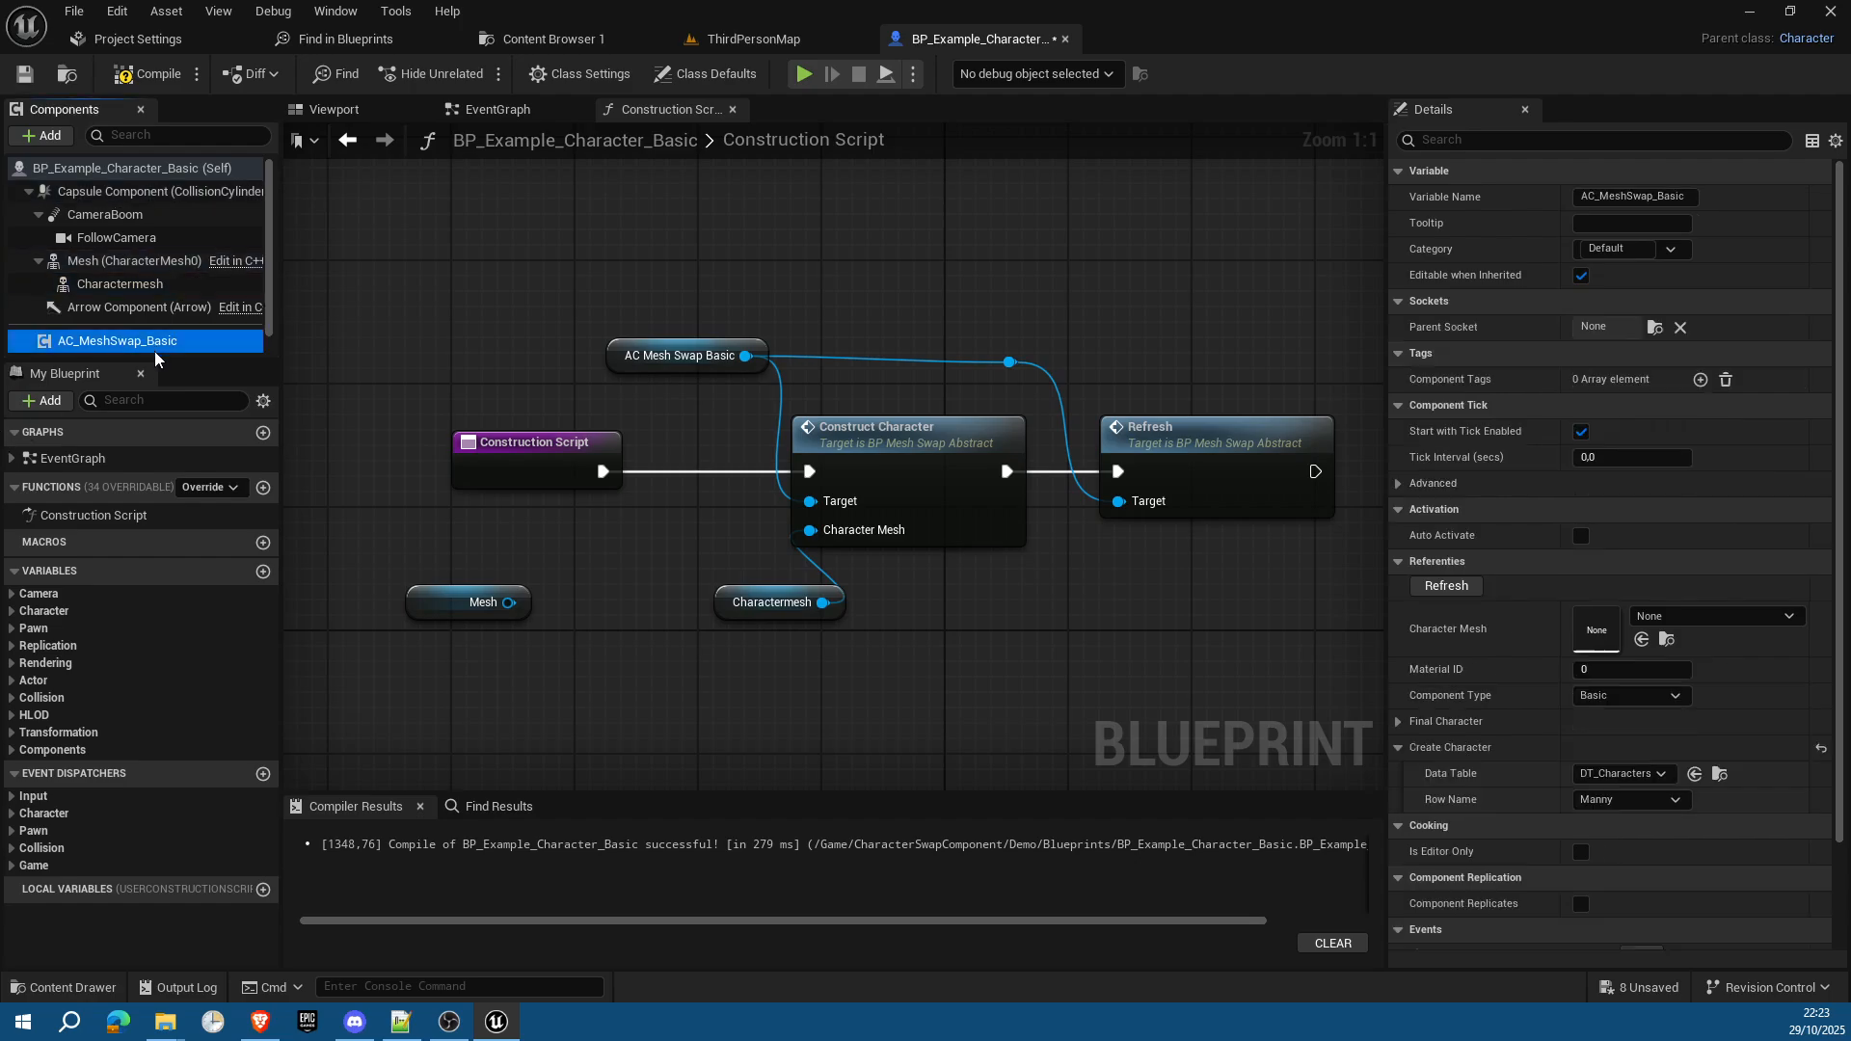
{"action": "left_click", "coordinate": [1641, 806]}
{"action": "left_click", "coordinate": [1607, 877]}
{"action": "left_click", "coordinate": [331, 112]}
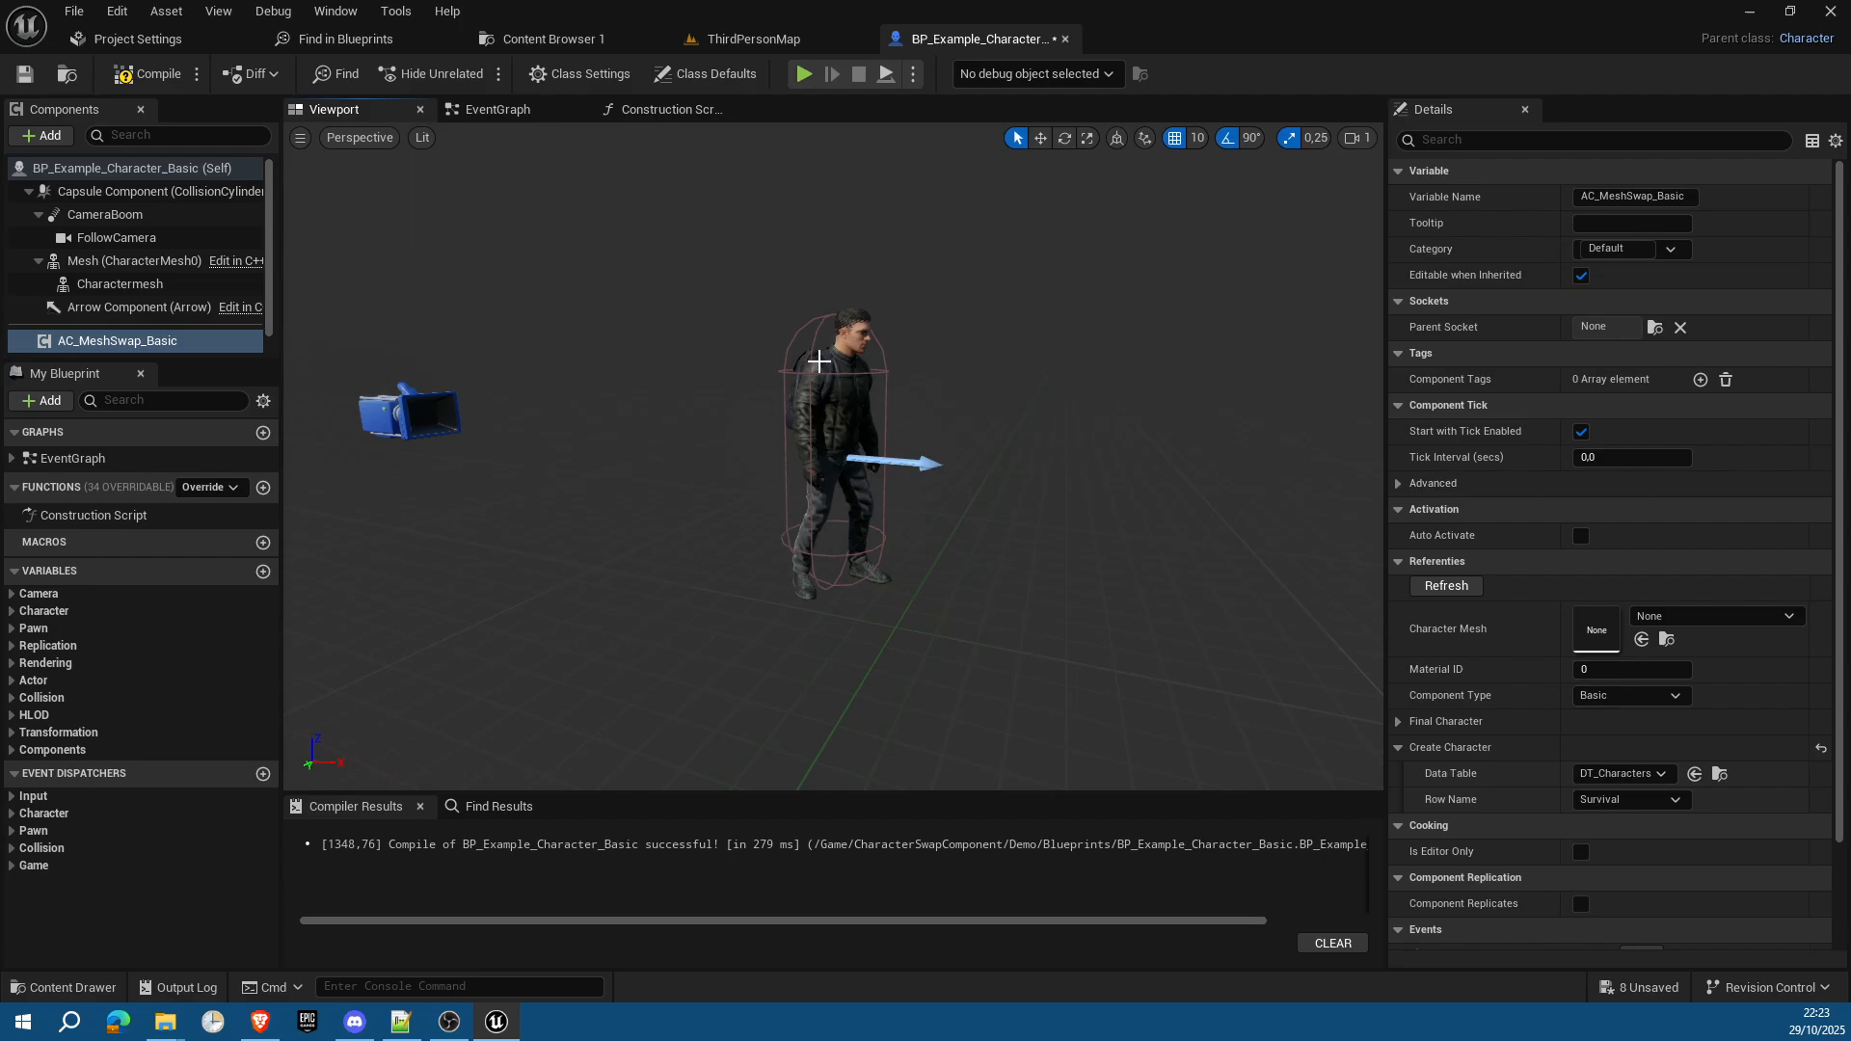
Step: Review the Mesh and Charactermesh components, then compile, save and close BP_Example_Character_Basic
{"action": "left_click", "coordinate": [126, 261]}
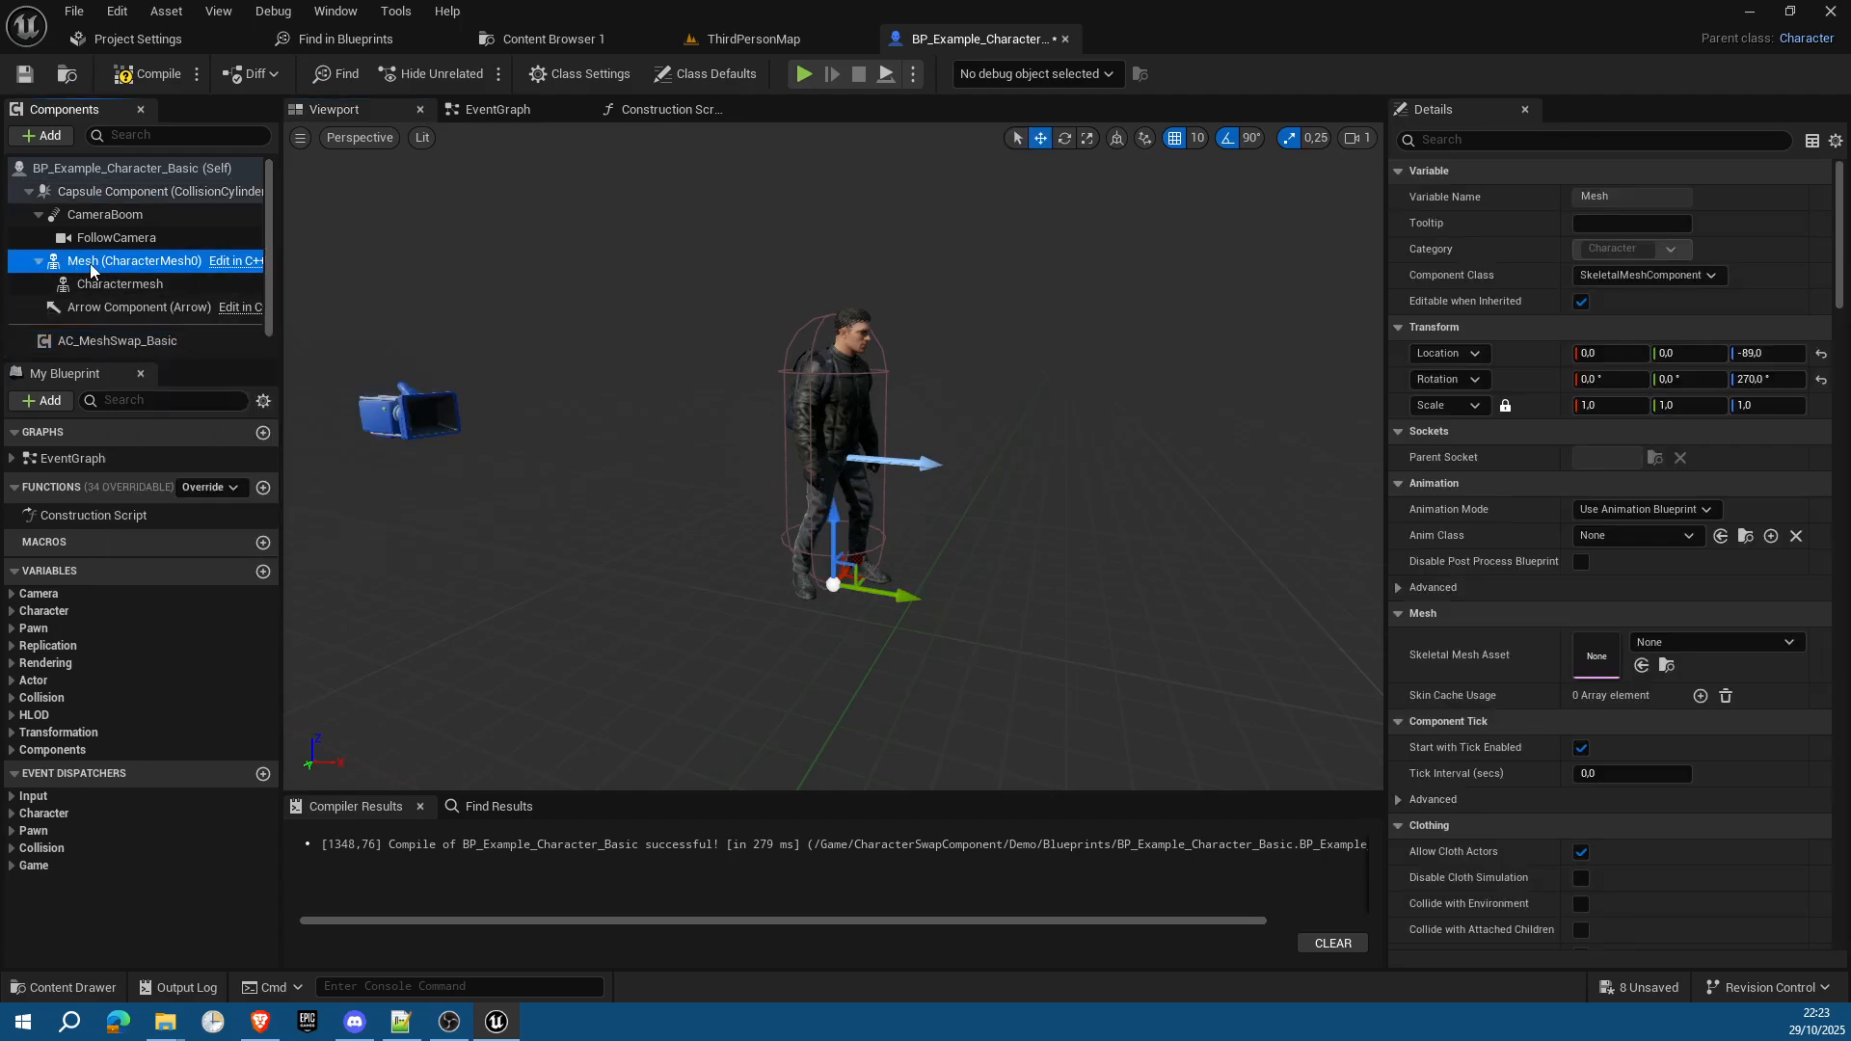
{"action": "left_click", "coordinate": [123, 285]}
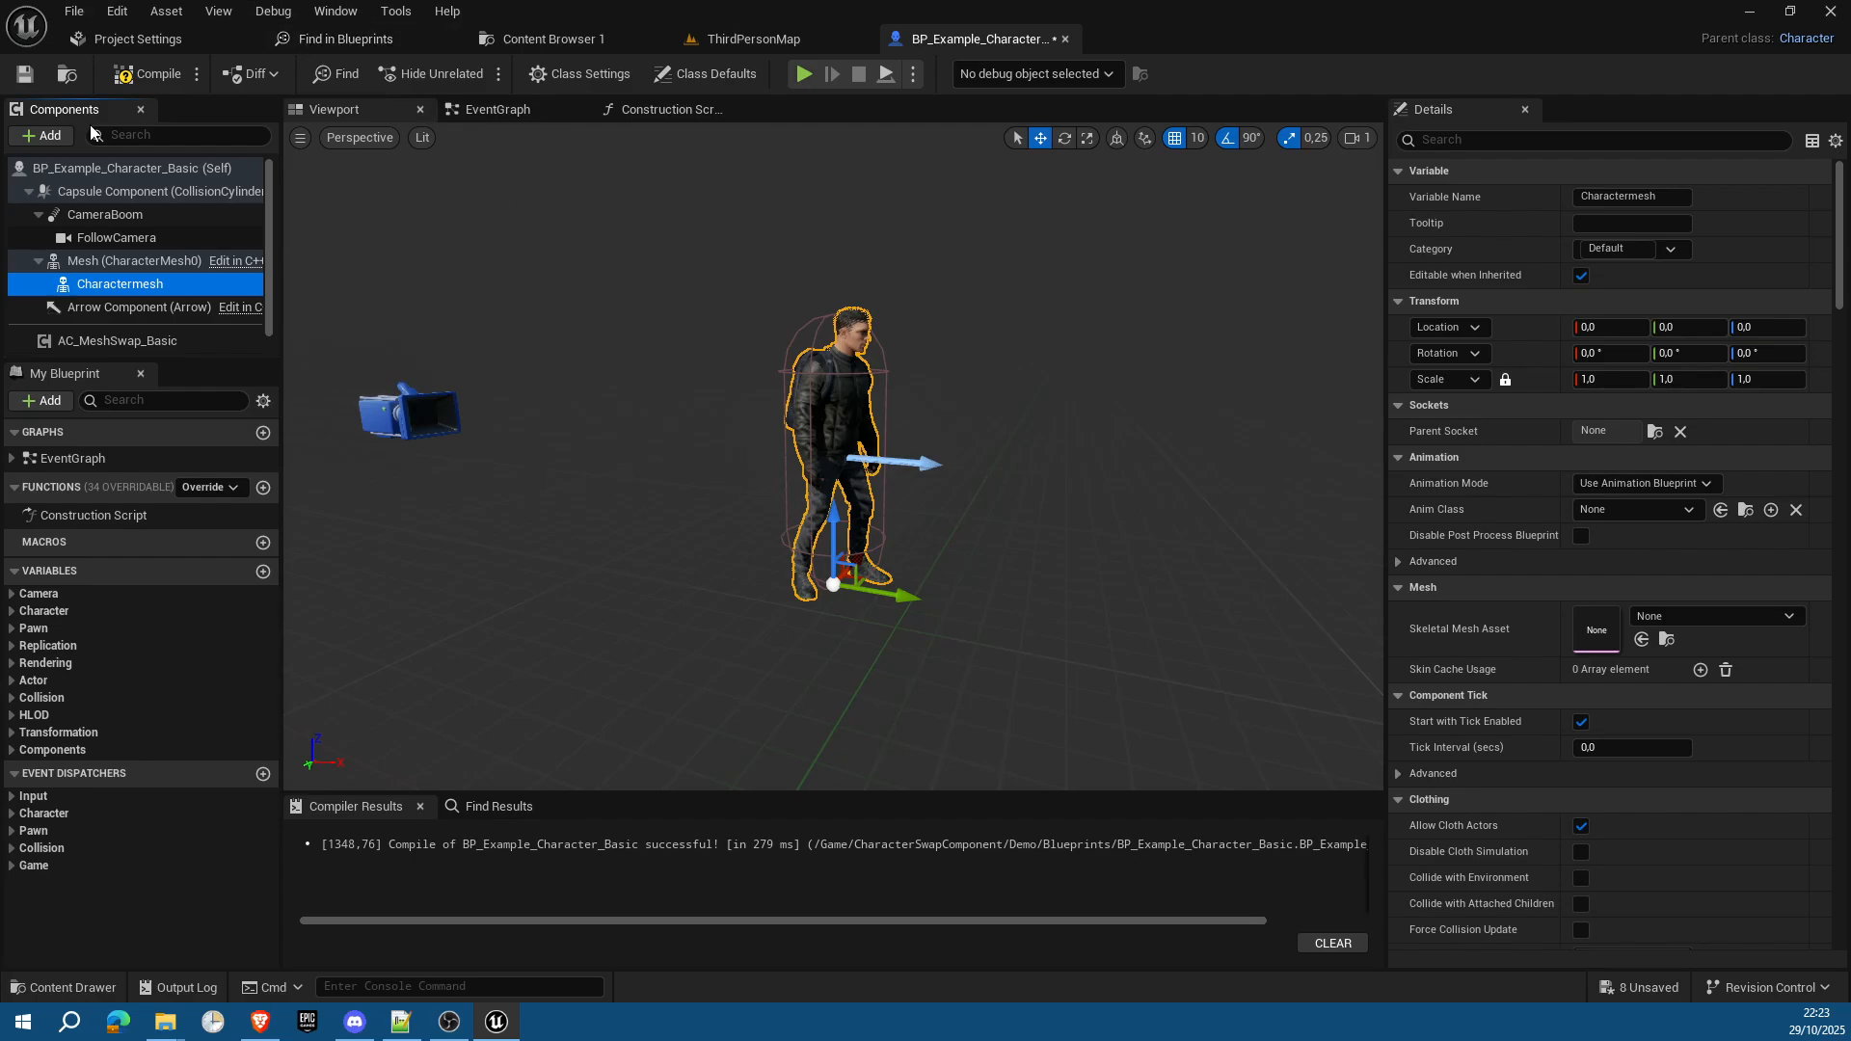
{"action": "left_click", "coordinate": [134, 77]}
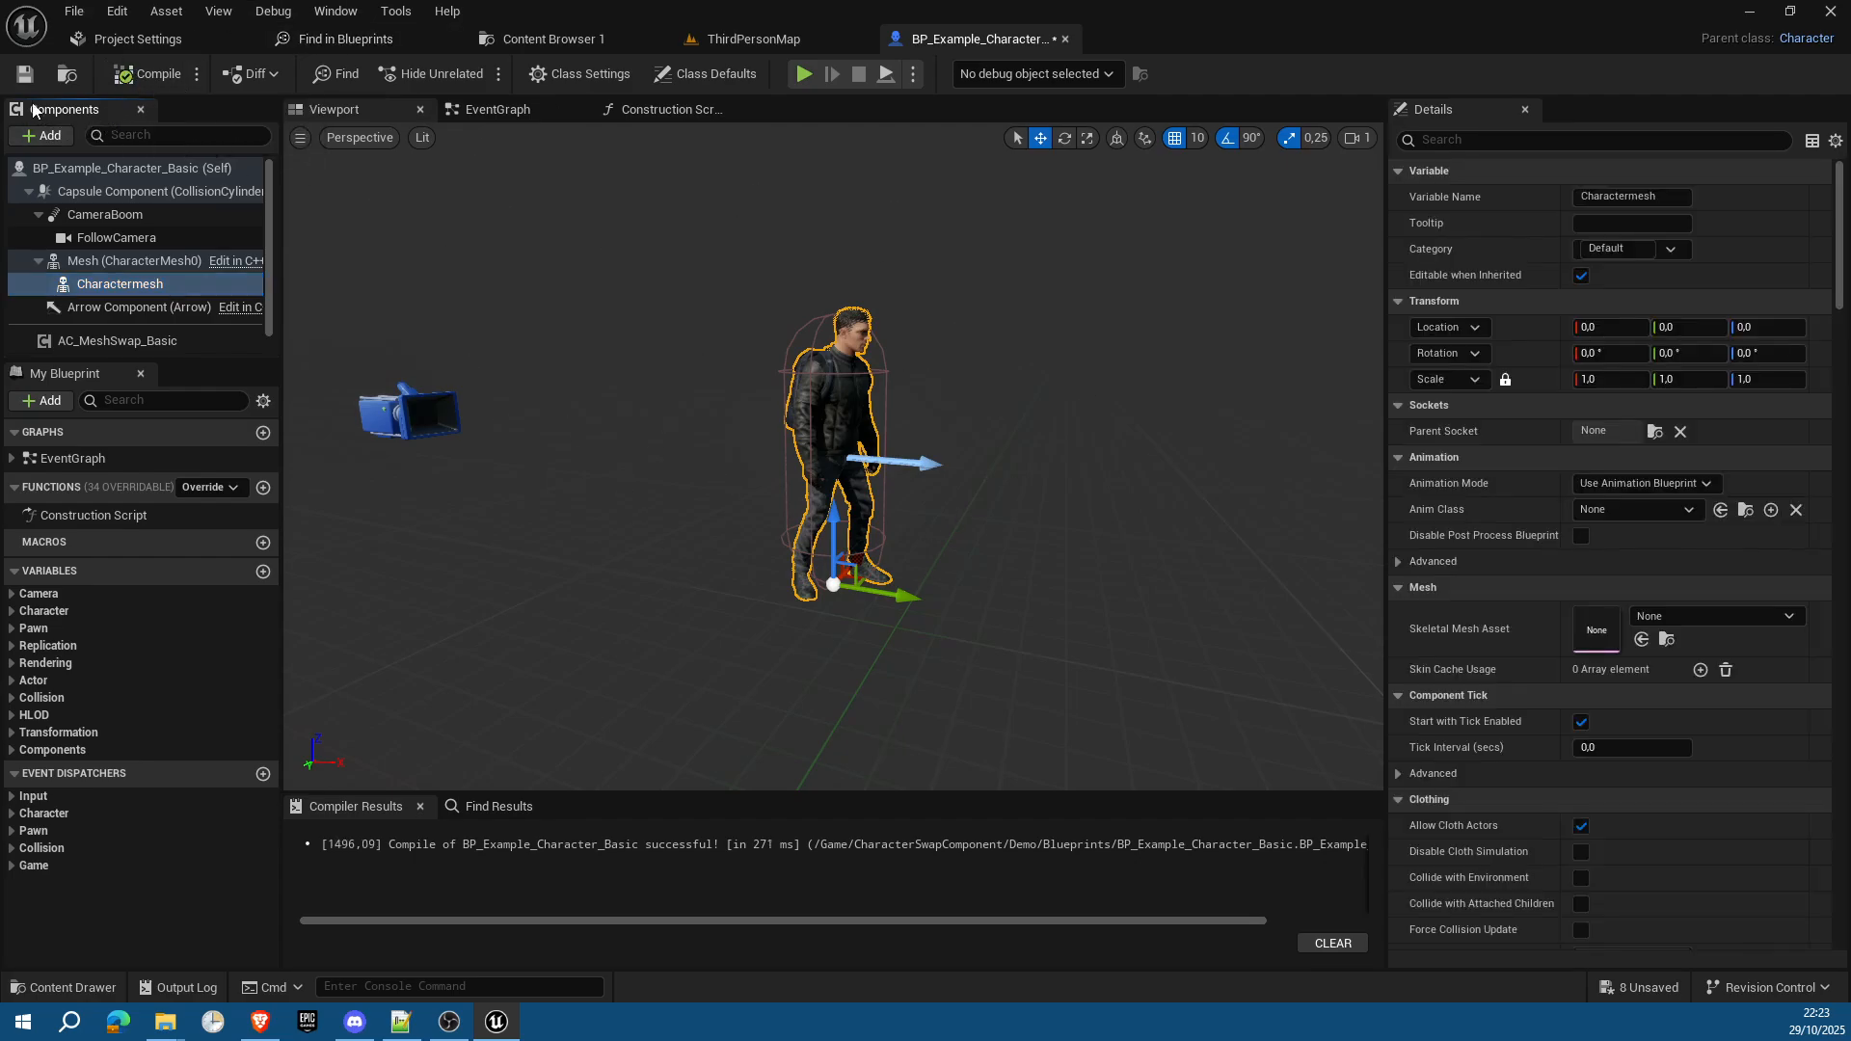
{"action": "left_click", "coordinate": [24, 75]}
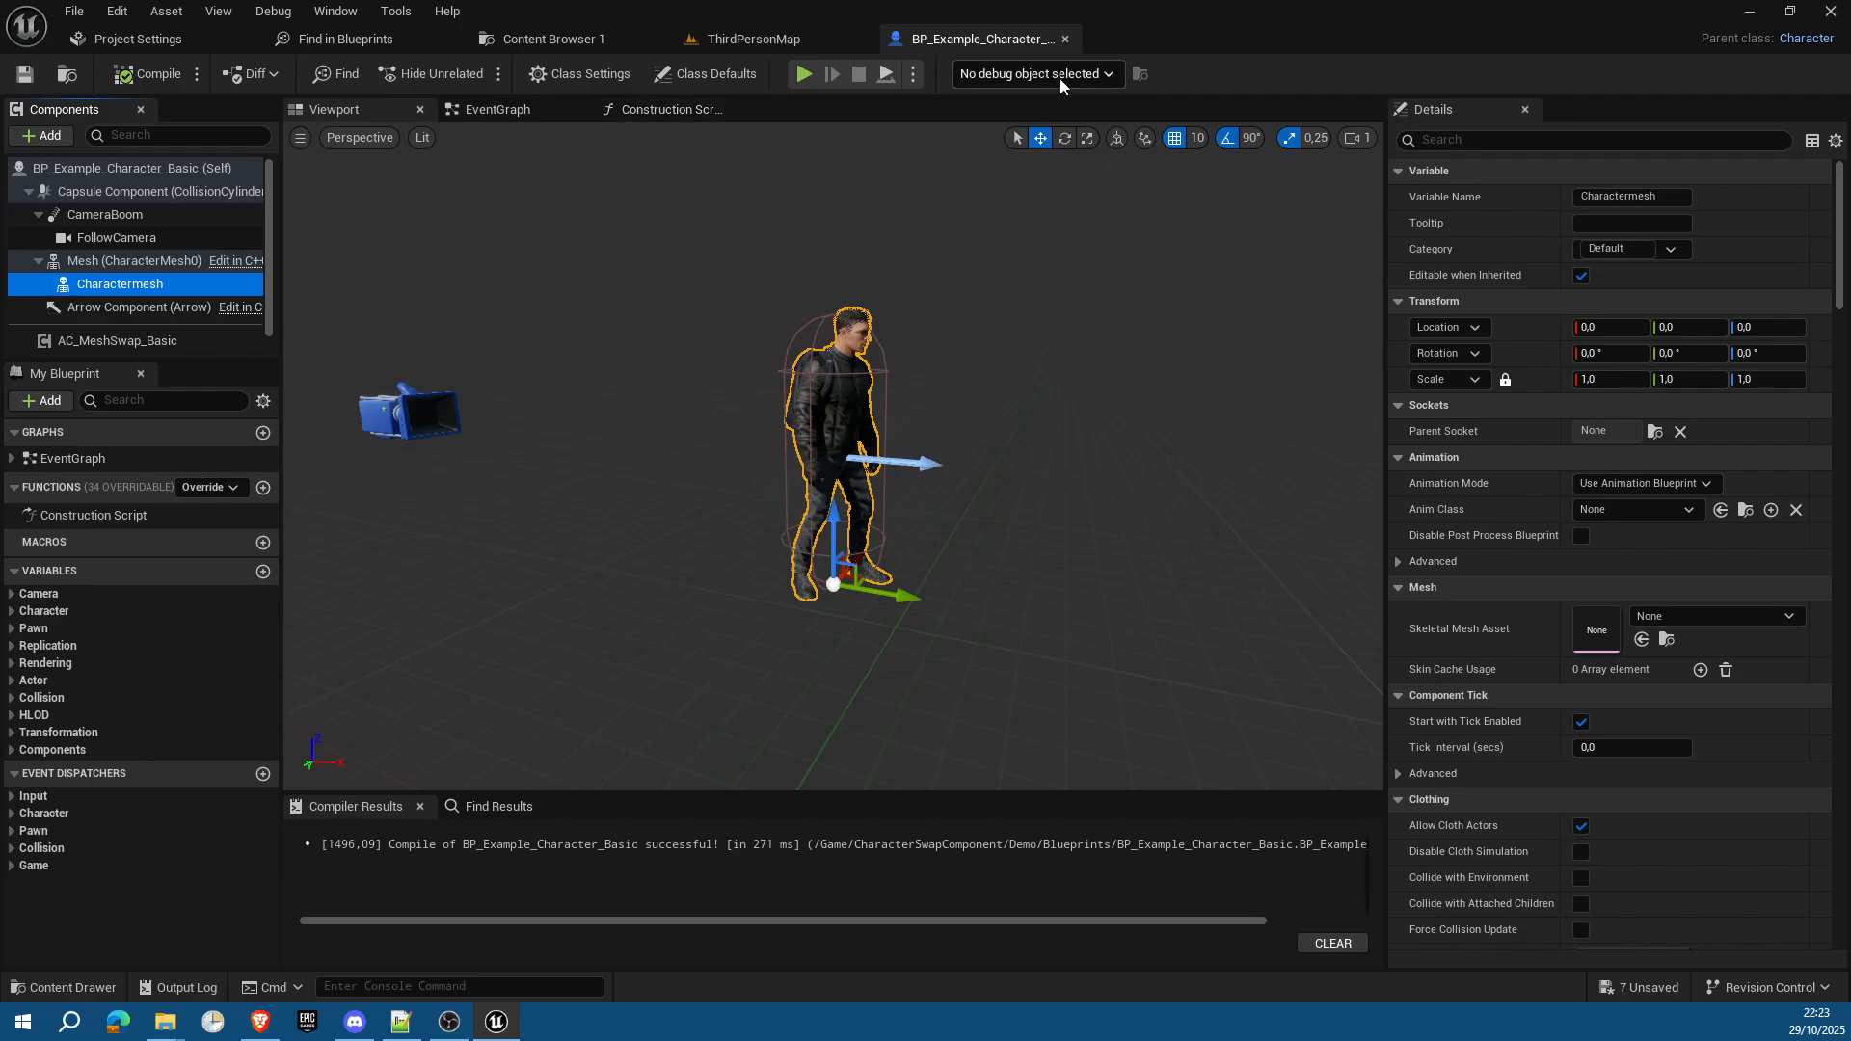
{"action": "left_click", "coordinate": [1065, 39]}
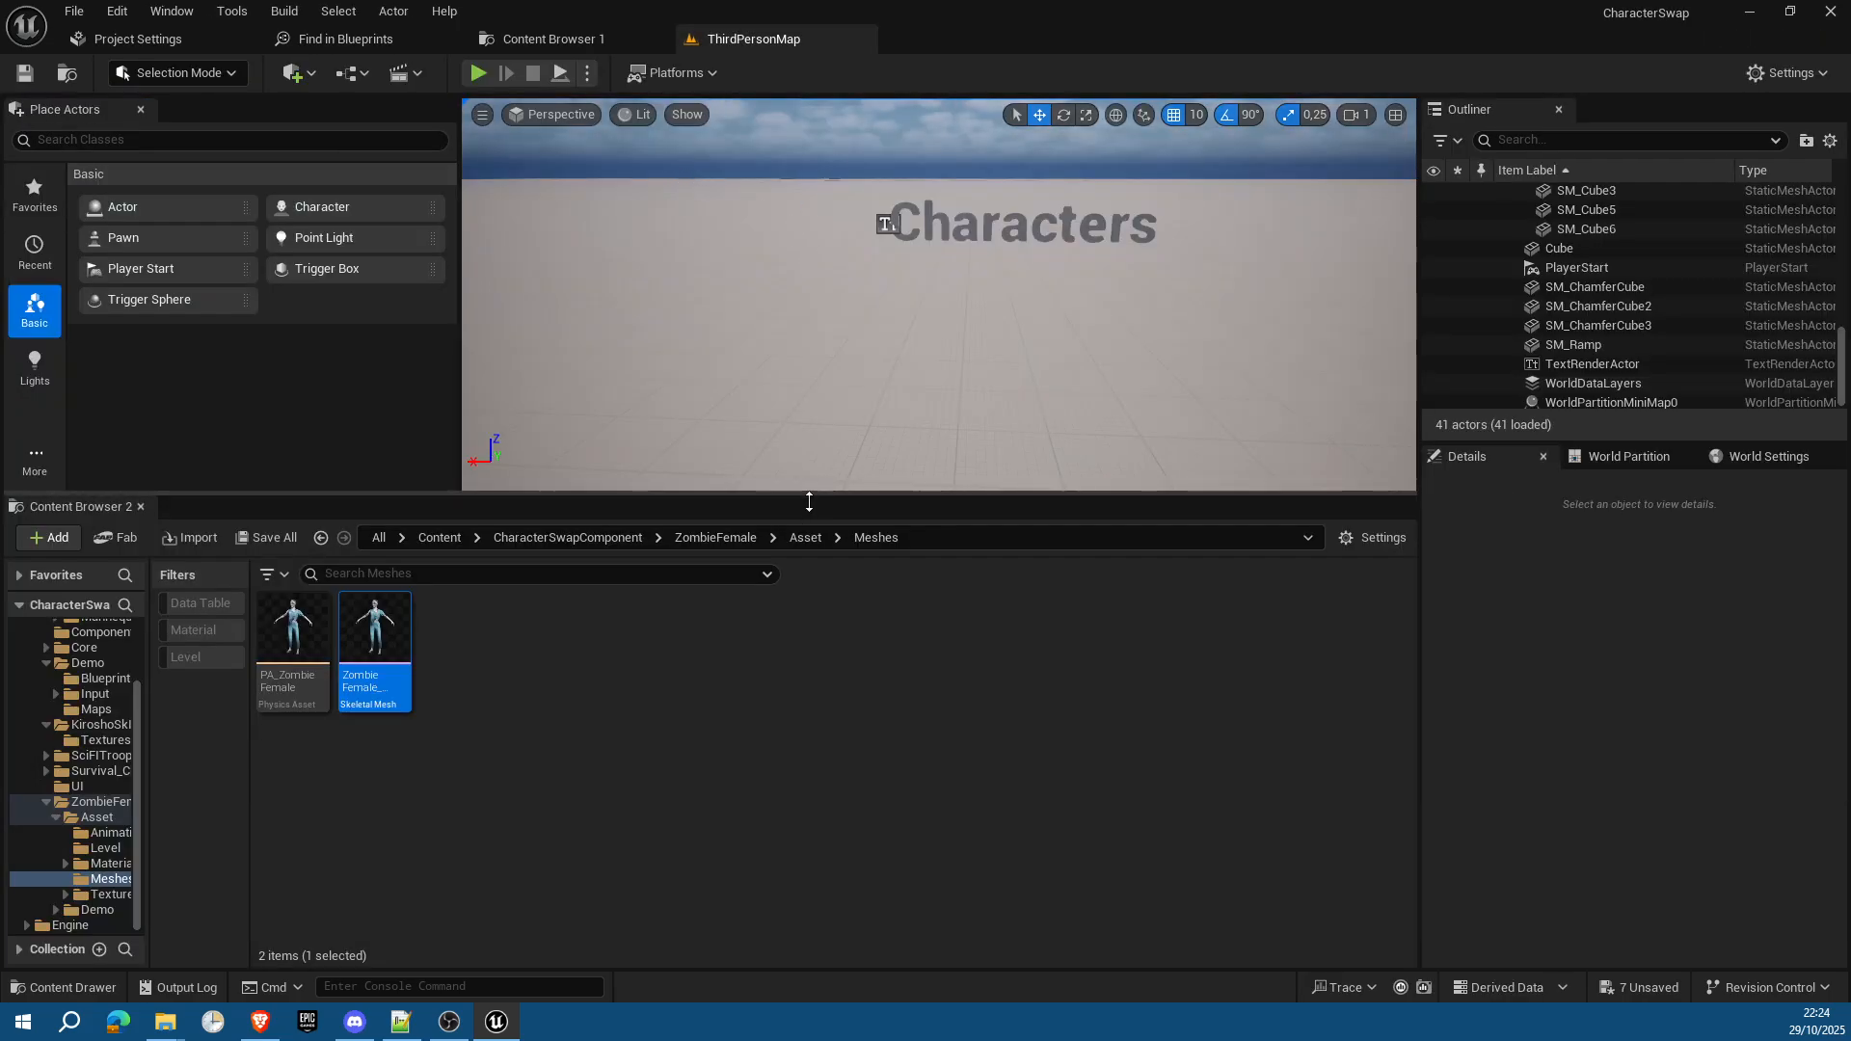
Step: Enlarge the level viewport and browse to CharacterSwapComponent > Demo > Blueprints
{"action": "left_click_drag", "start_coordinate": [808, 502], "coordinate": [799, 641]}
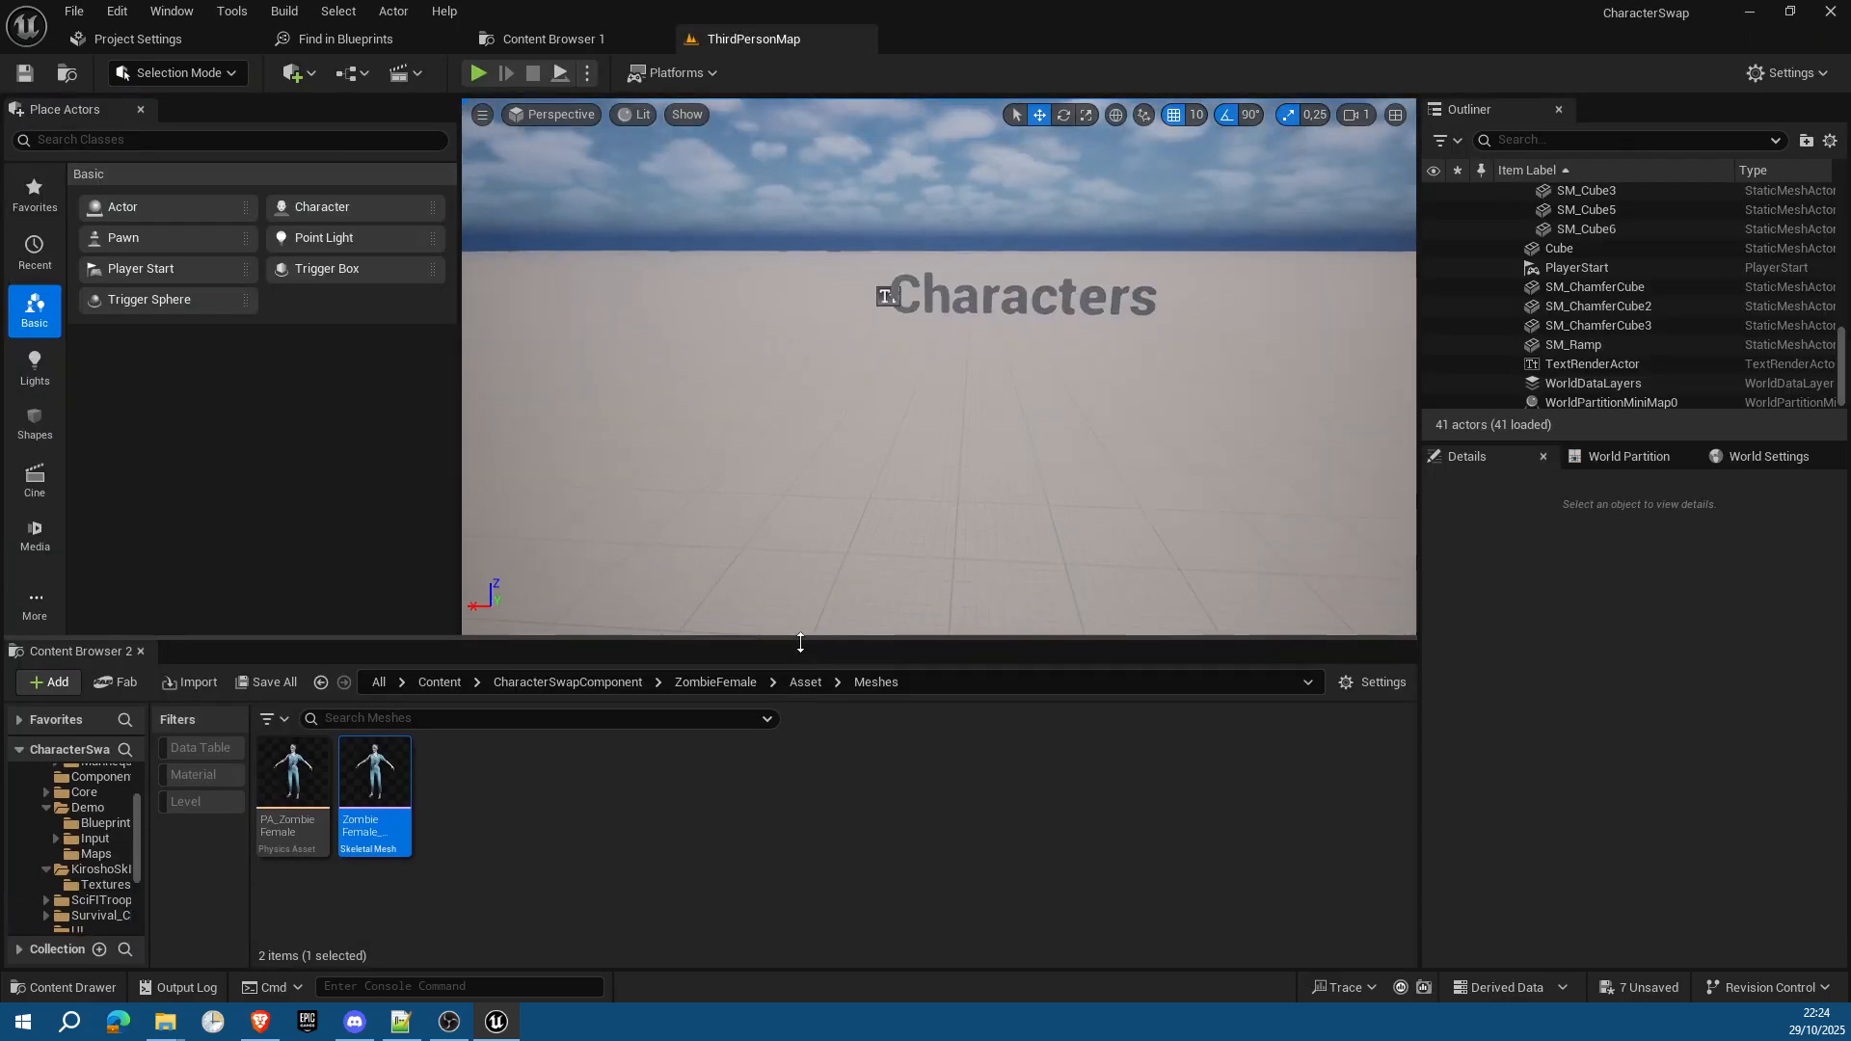
{"action": "left_click", "coordinate": [553, 686]}
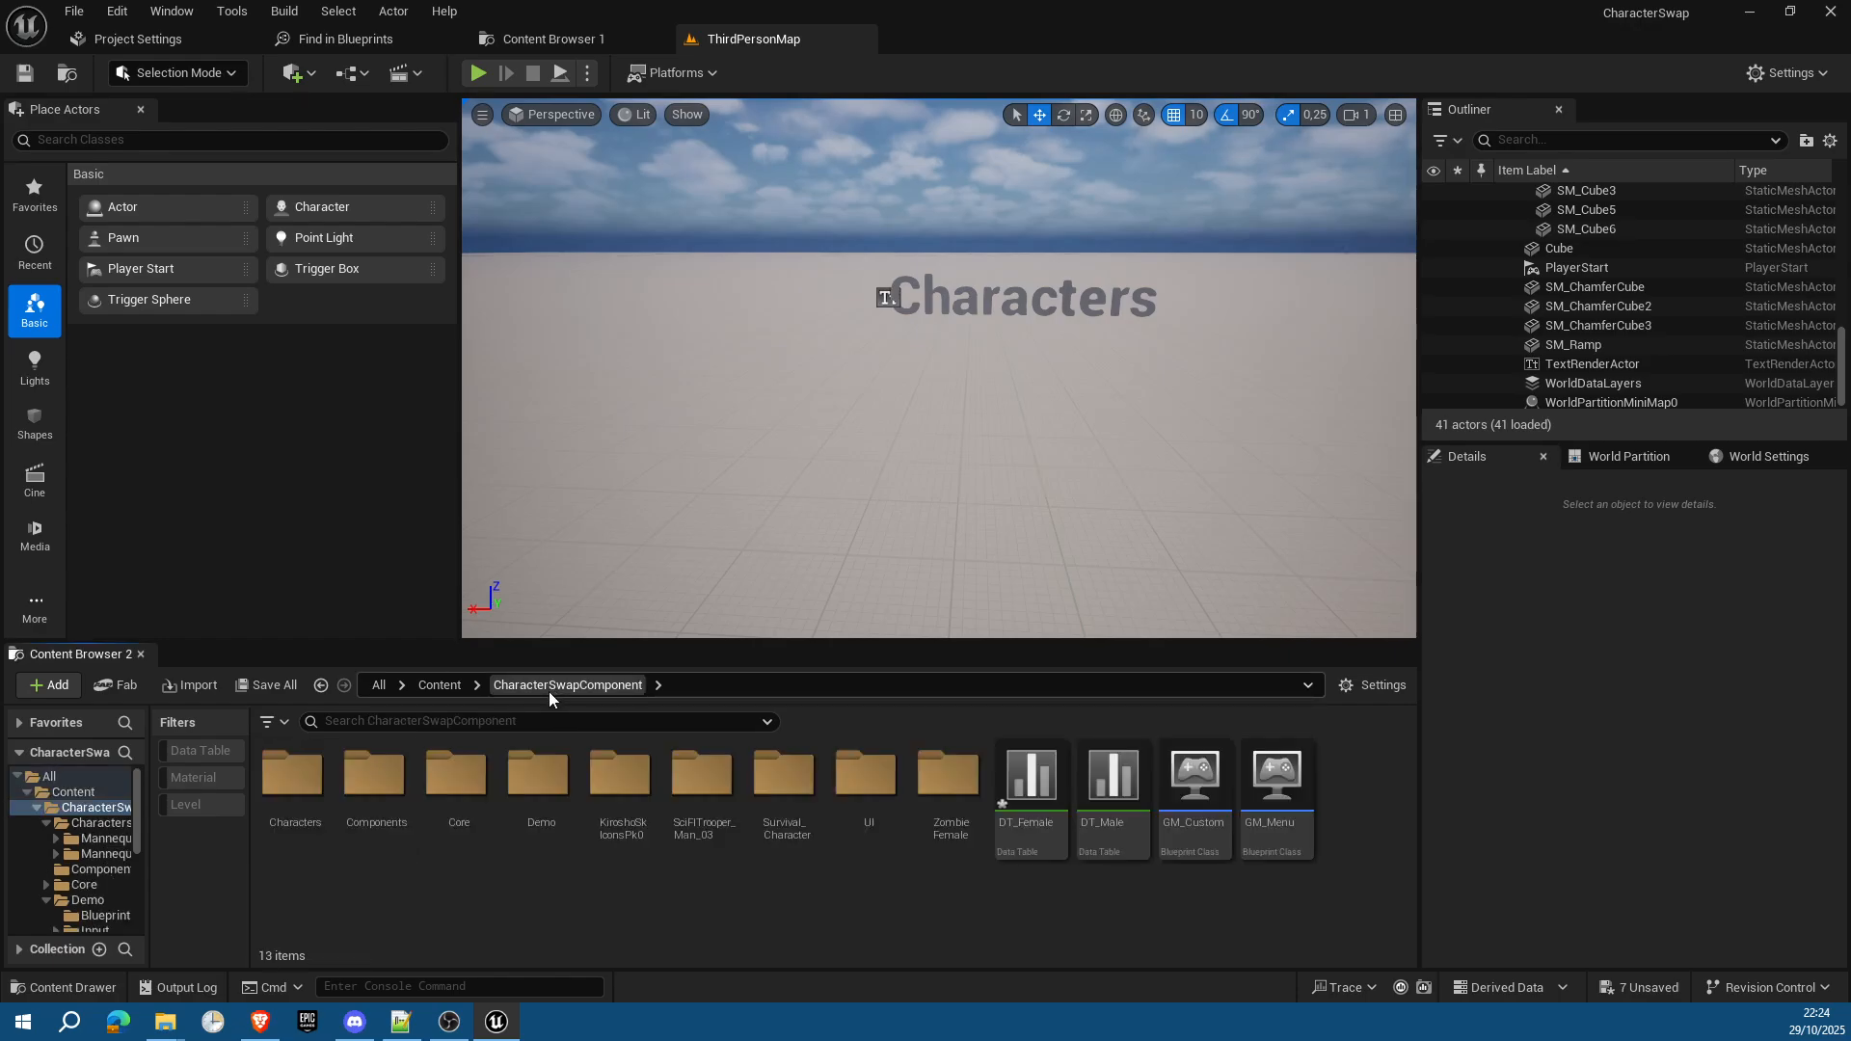
{"action": "double_click", "coordinate": [542, 786]}
{"action": "left_click", "coordinate": [313, 764]}
{"action": "double_click", "coordinate": [313, 763]}
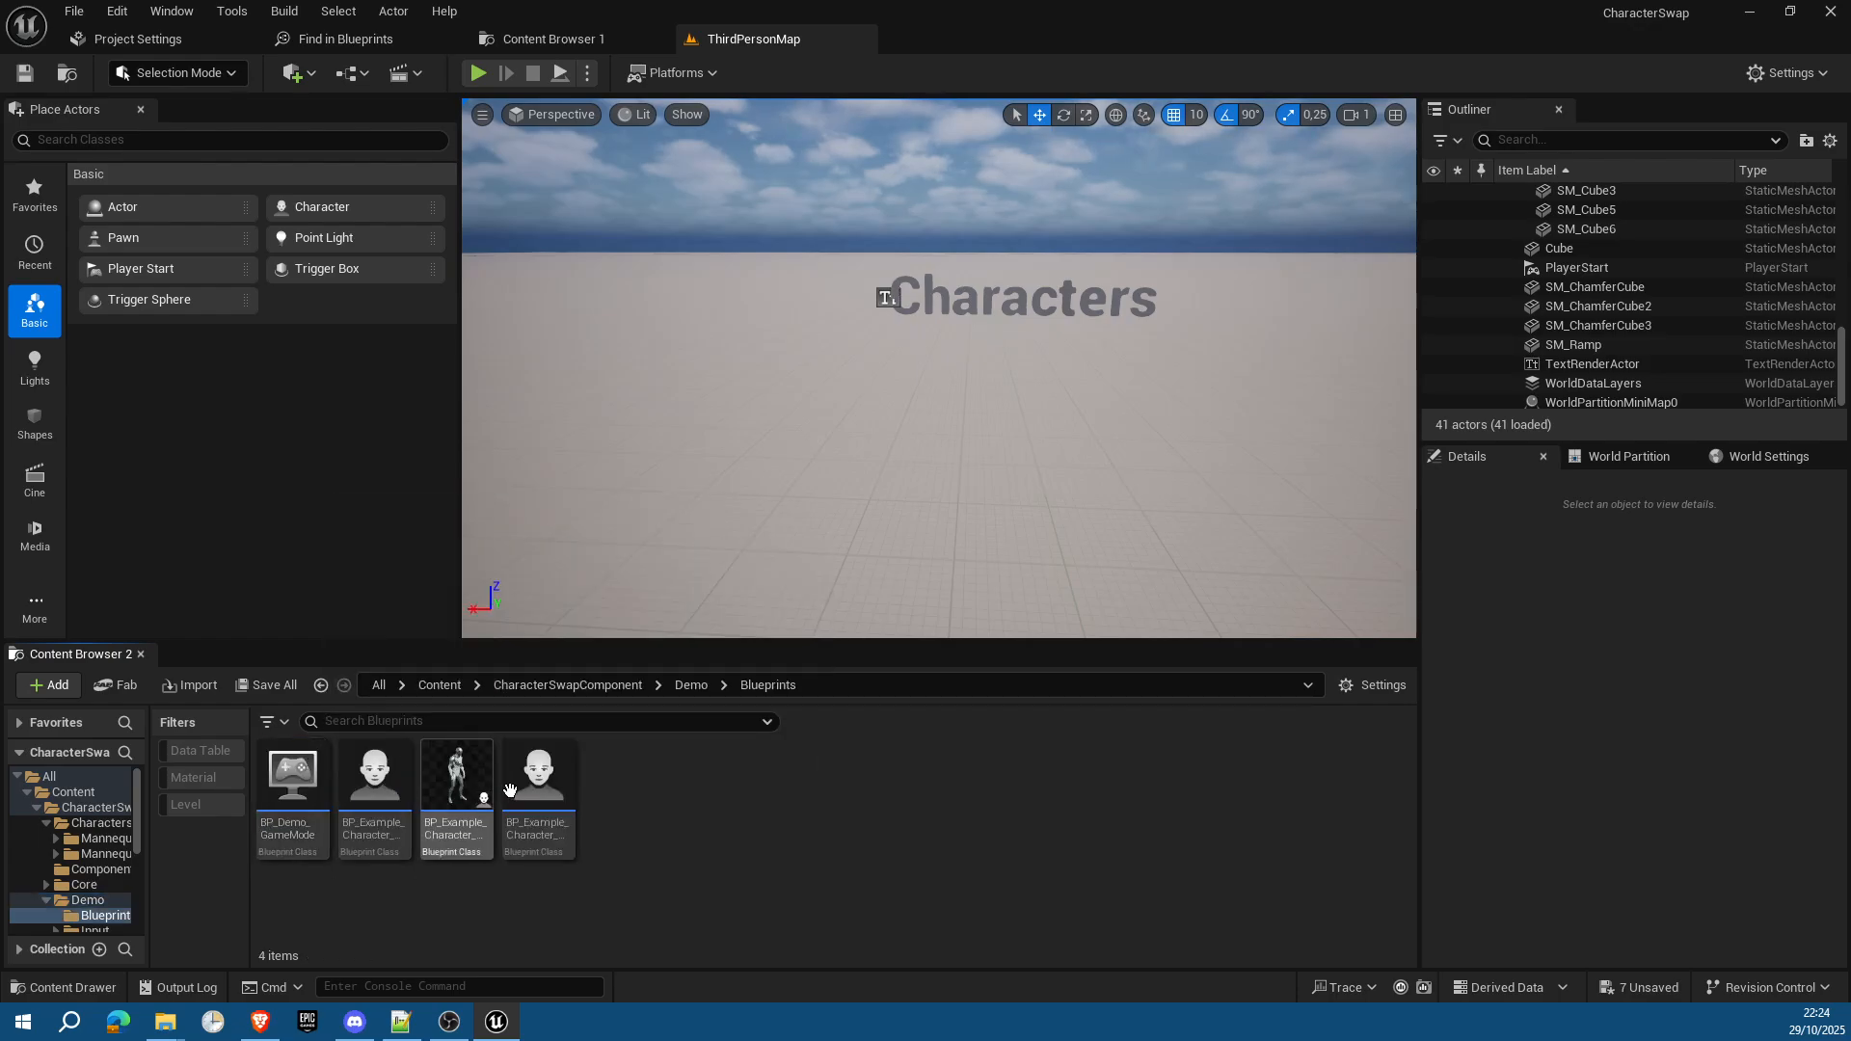
Step: Place BP_Example_Character_Basic in the level at about 2160, 1460, 60 and rotate it -90° about Z
{"action": "left_click_drag", "start_coordinate": [784, 339], "coordinate": [777, 410]}
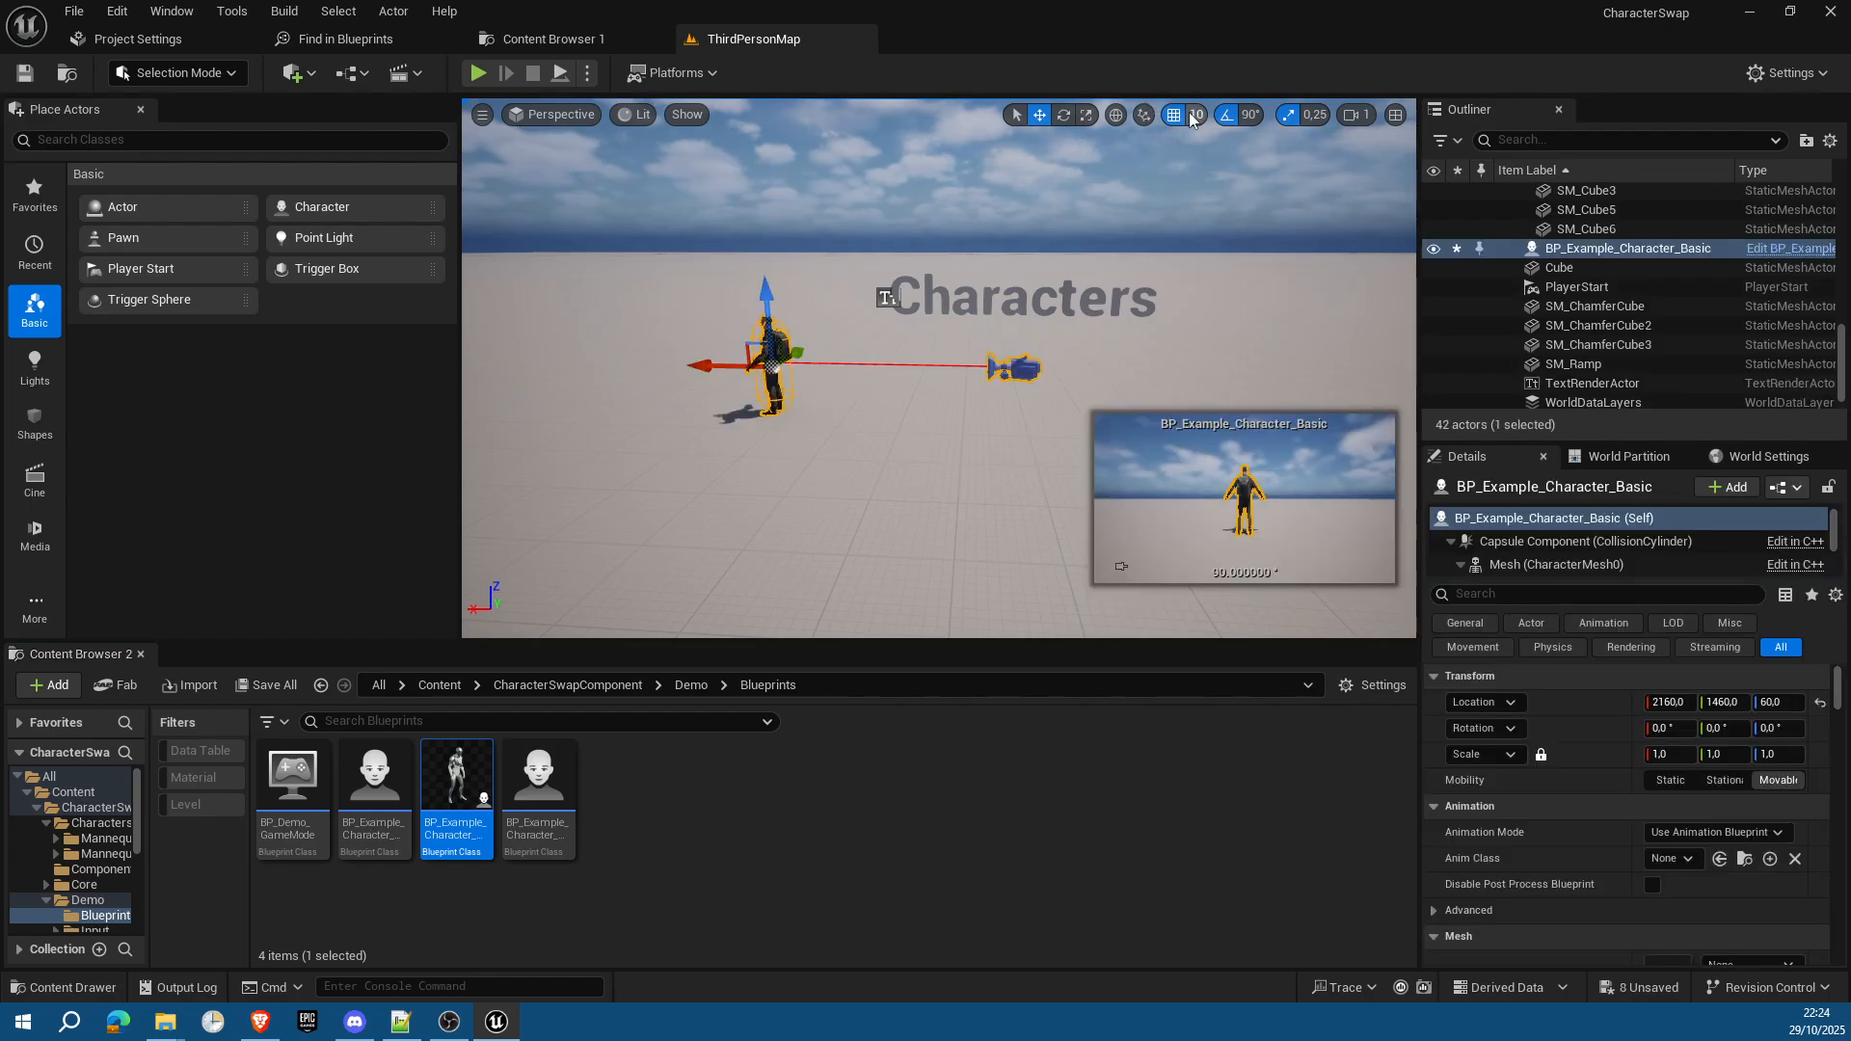
{"action": "left_click", "coordinate": [1064, 117]}
{"action": "left_click_drag", "start_coordinate": [786, 394], "coordinate": [665, 620]}
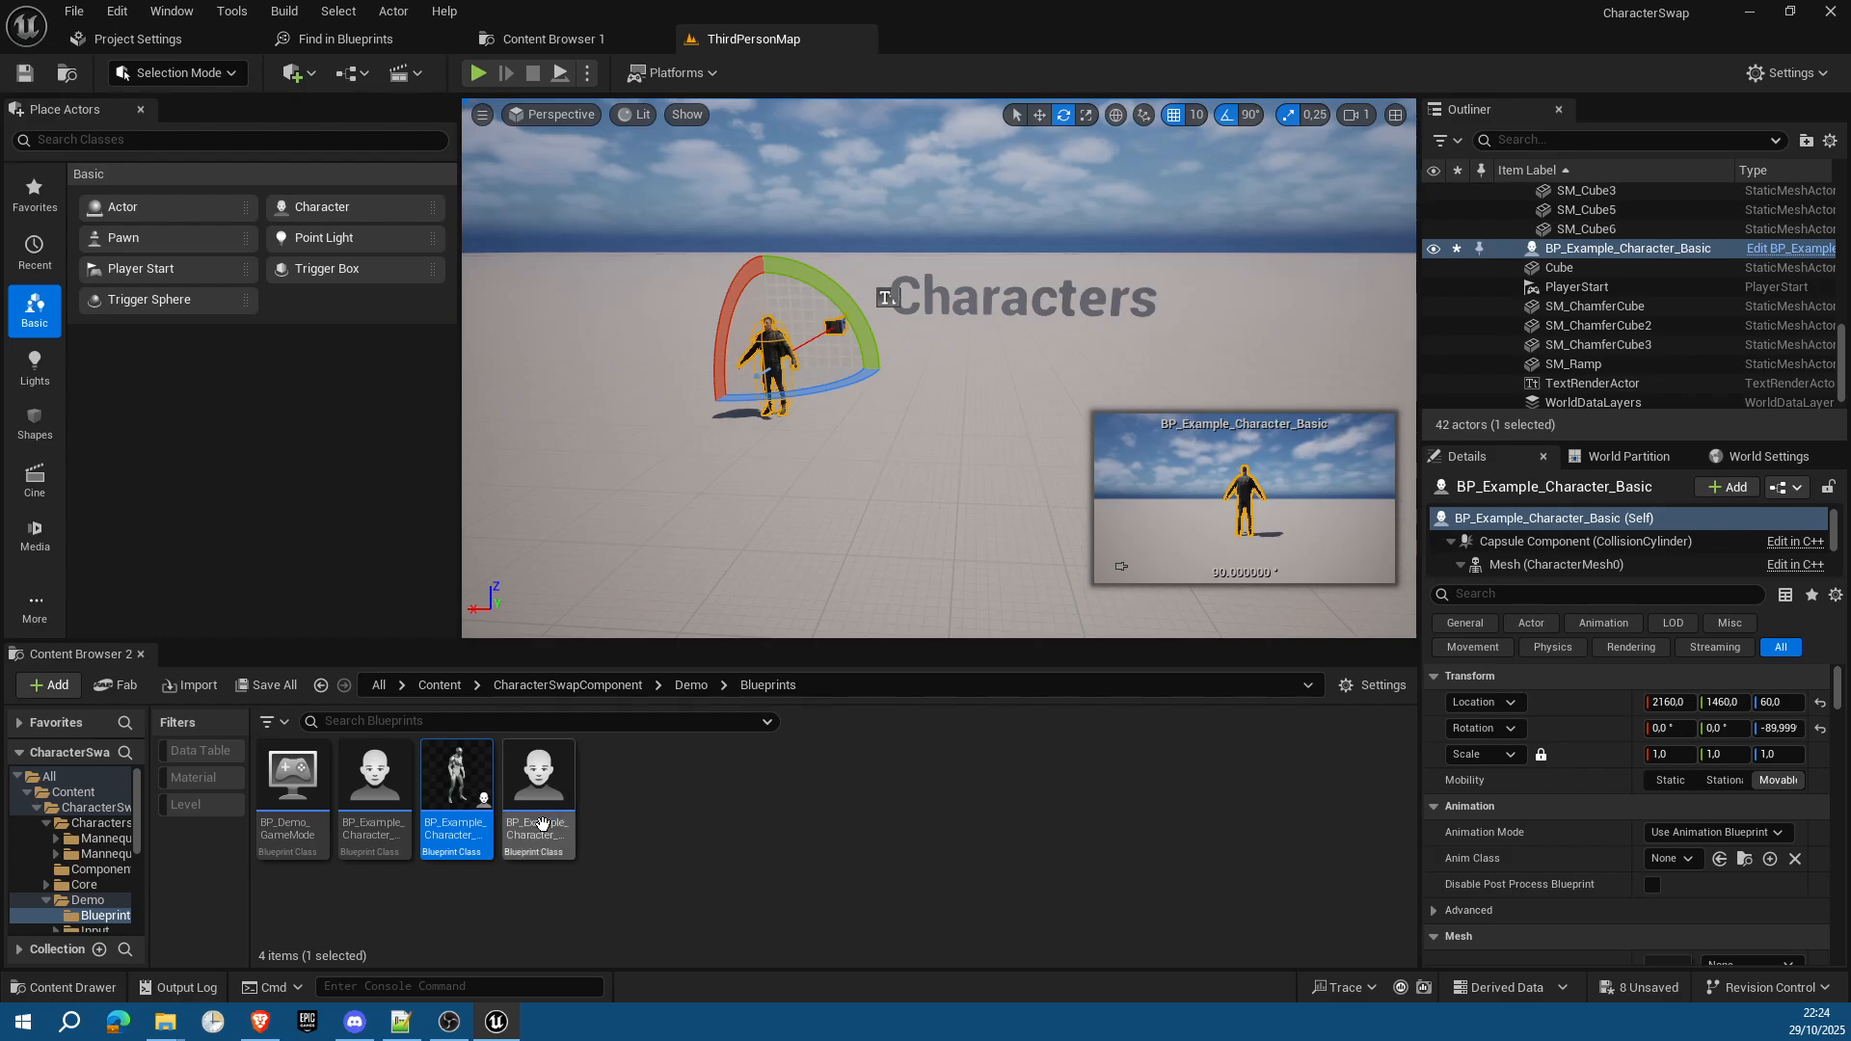
Step: Place BP_Example_Character_Advanced in the level at about 1730, 1530, 60 and rotate it -90° about Z
{"action": "left_click", "coordinate": [386, 783]}
{"action": "left_click_drag", "start_coordinate": [383, 782], "coordinate": [1000, 405]}
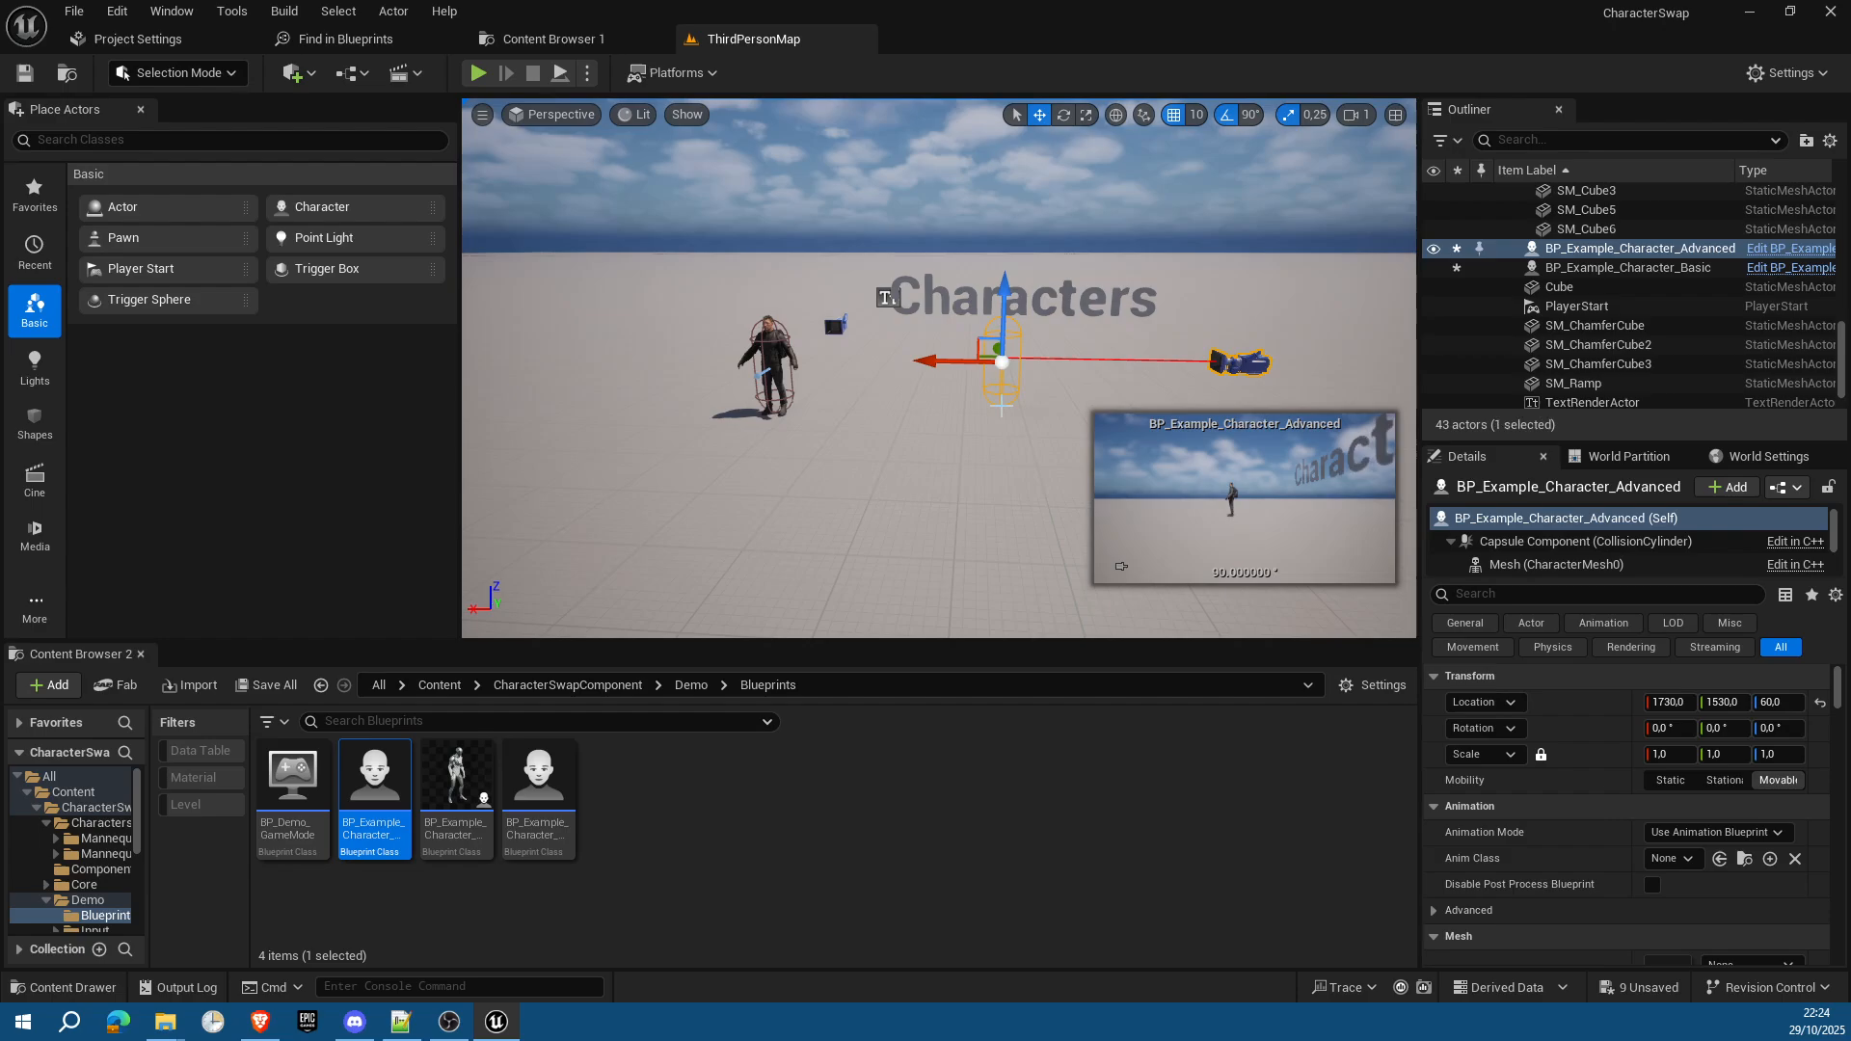
{"action": "left_click", "coordinate": [1063, 115]}
{"action": "left_click_drag", "start_coordinate": [920, 380], "coordinate": [1163, 341]}
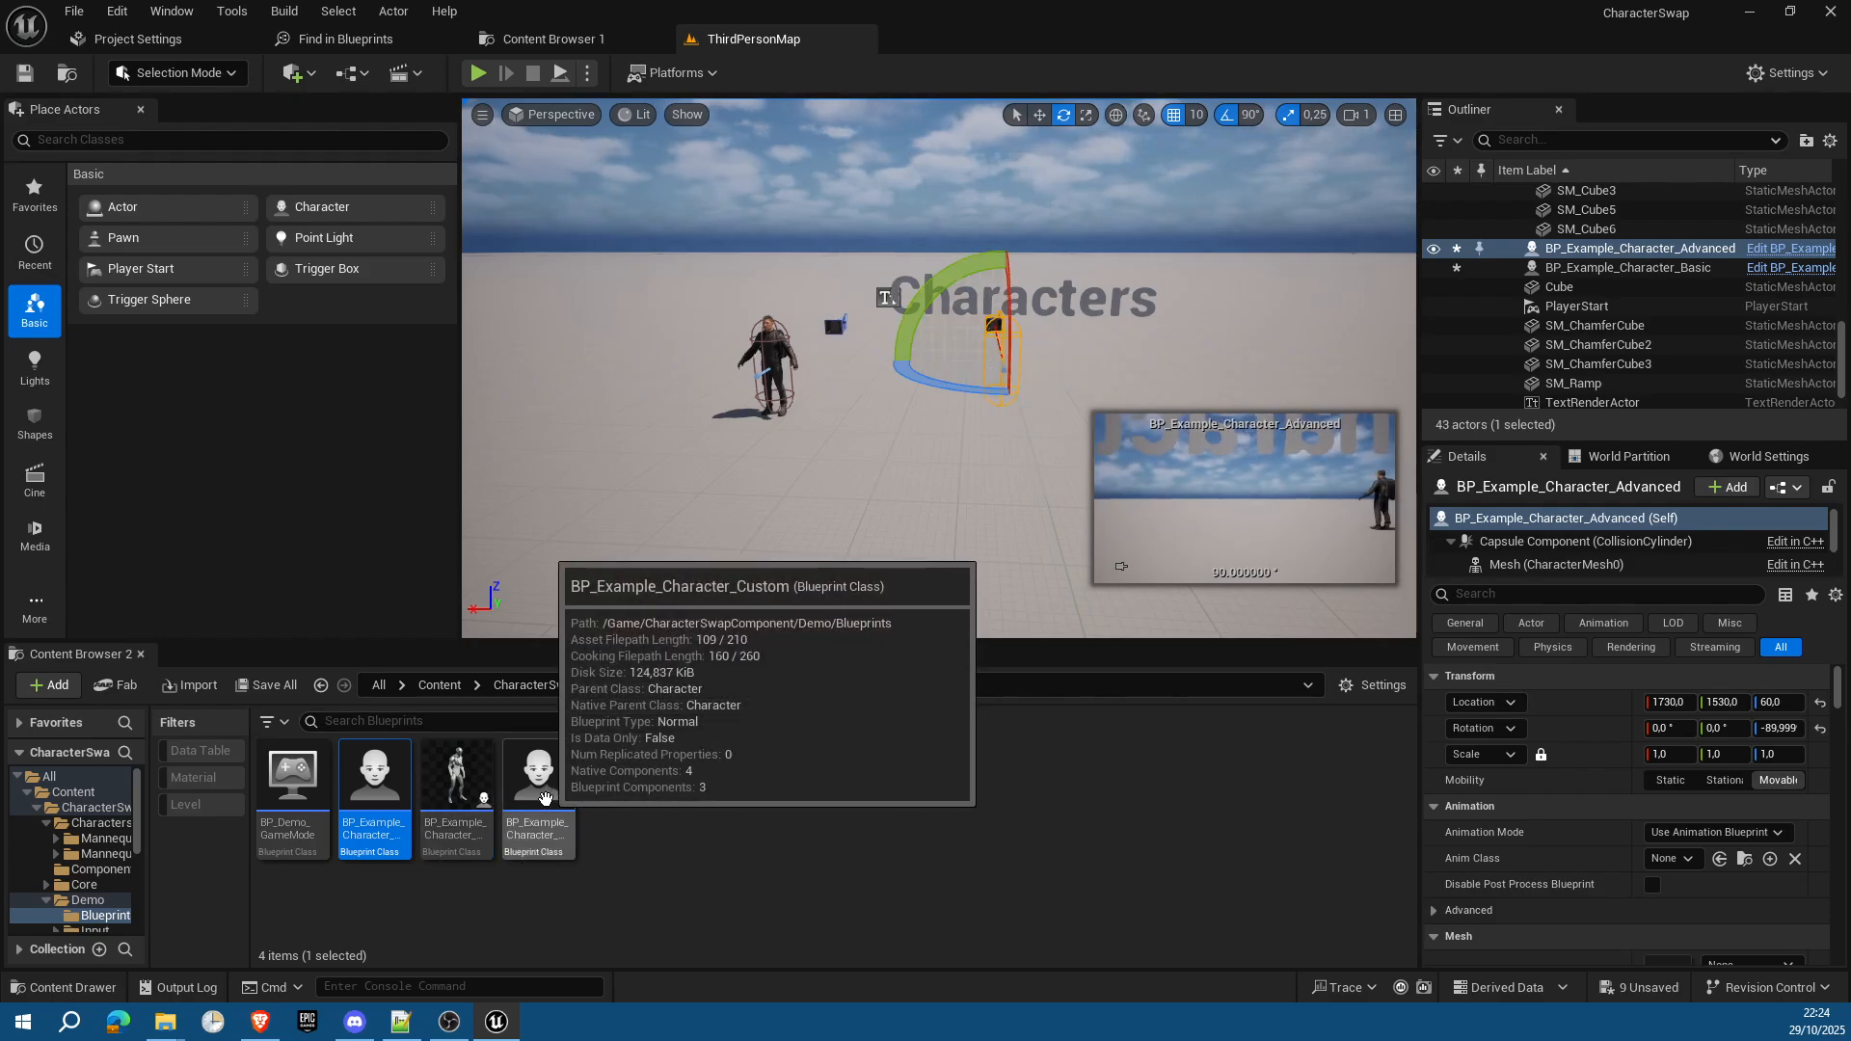
Step: Place BP_Example_Character_Custom in the level at about 1270, 1590, 60 and rotate it -90° about Z
{"action": "left_click", "coordinate": [544, 798]}
{"action": "left_click_drag", "start_coordinate": [1194, 386], "coordinate": [1202, 388]}
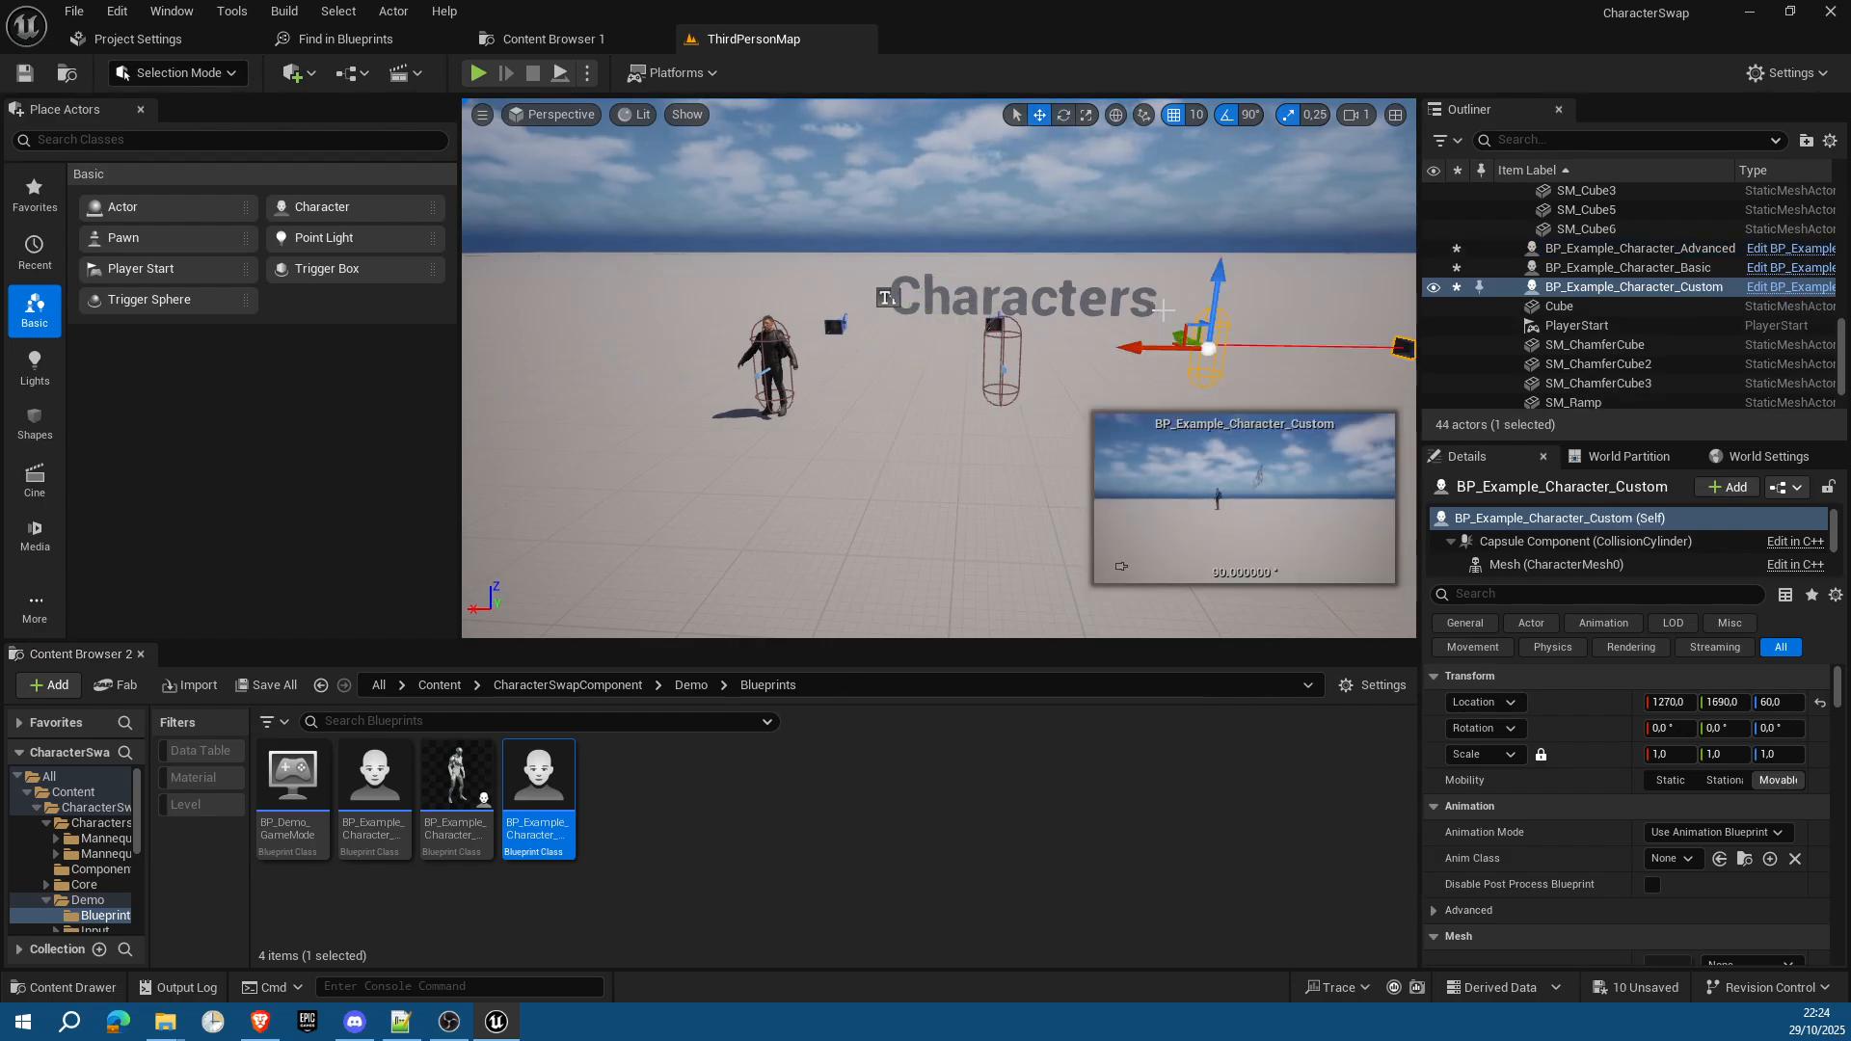
{"action": "left_click_drag", "start_coordinate": [1180, 339], "coordinate": [1203, 346]}
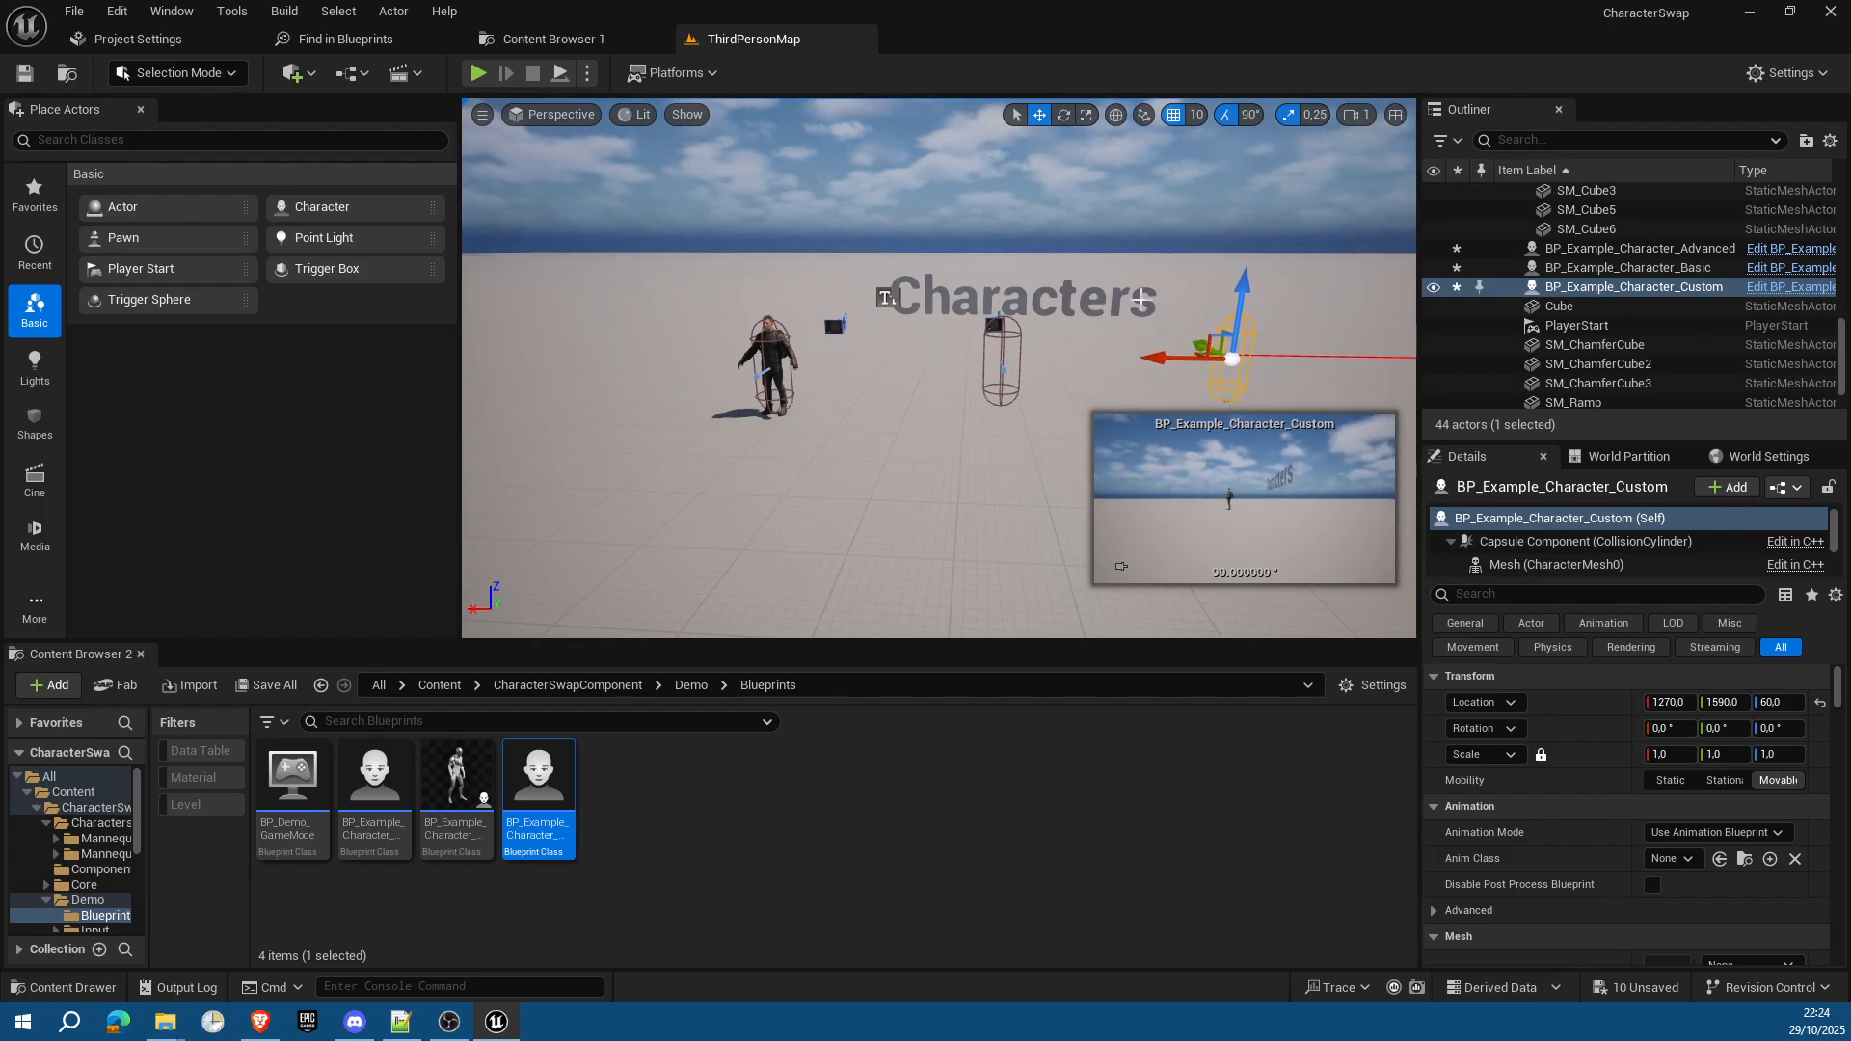
{"action": "left_click", "coordinate": [1063, 115]}
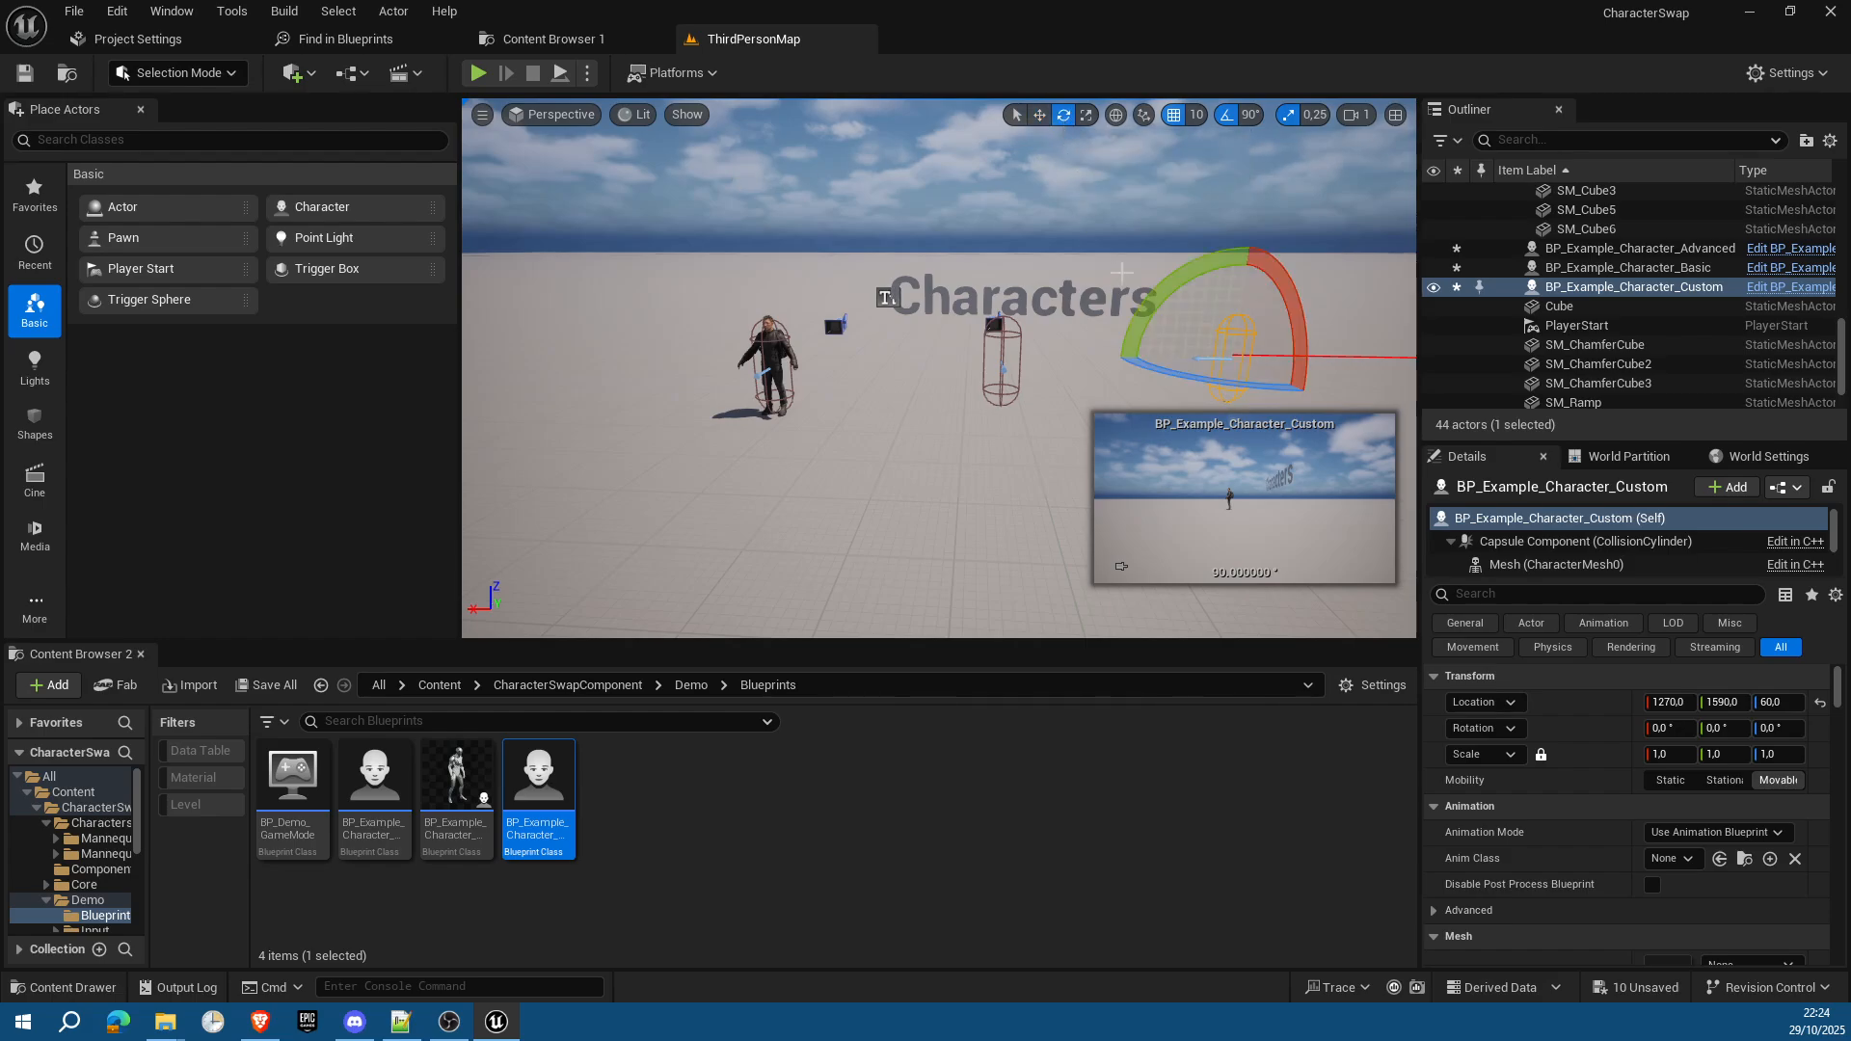
{"action": "left_click_drag", "start_coordinate": [1147, 385], "coordinate": [480, 167]}
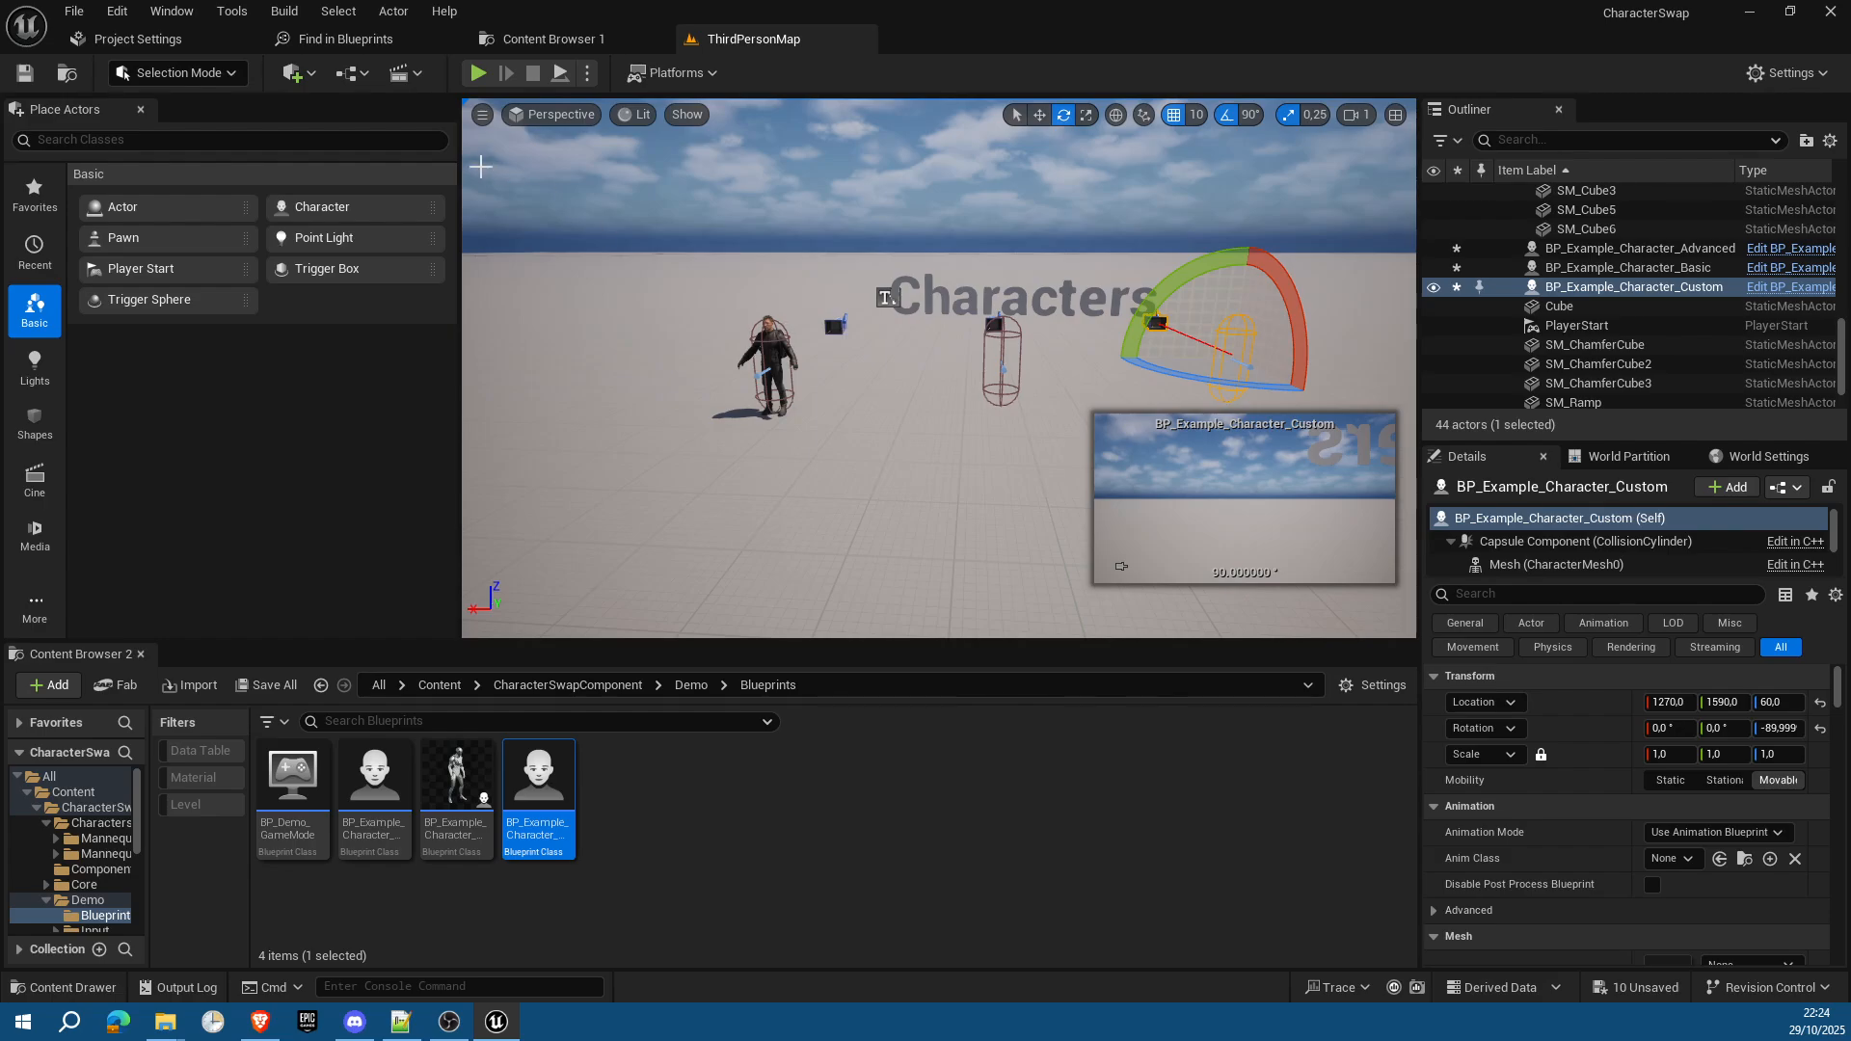
Step: Run the level briefly to check the playable character, then stop the play session
{"action": "left_click", "coordinate": [478, 73]}
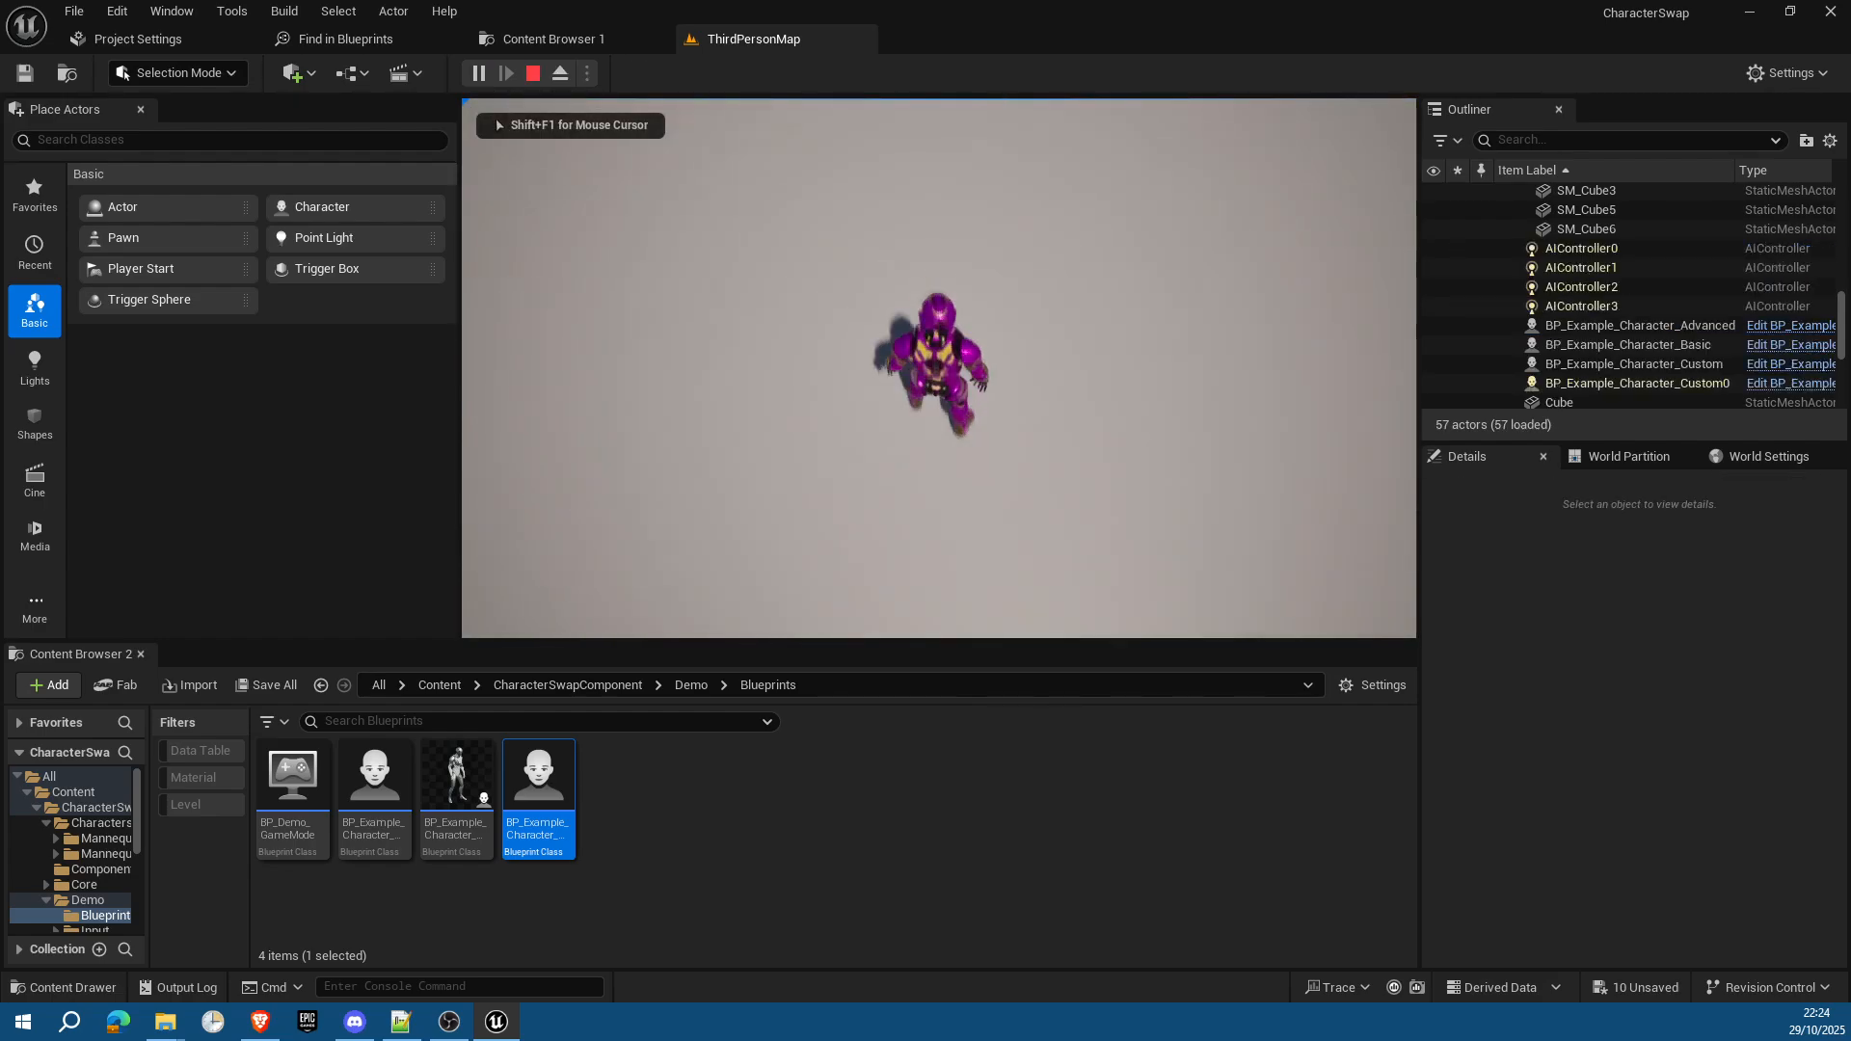
{"action": "key", "text": "Escape"}
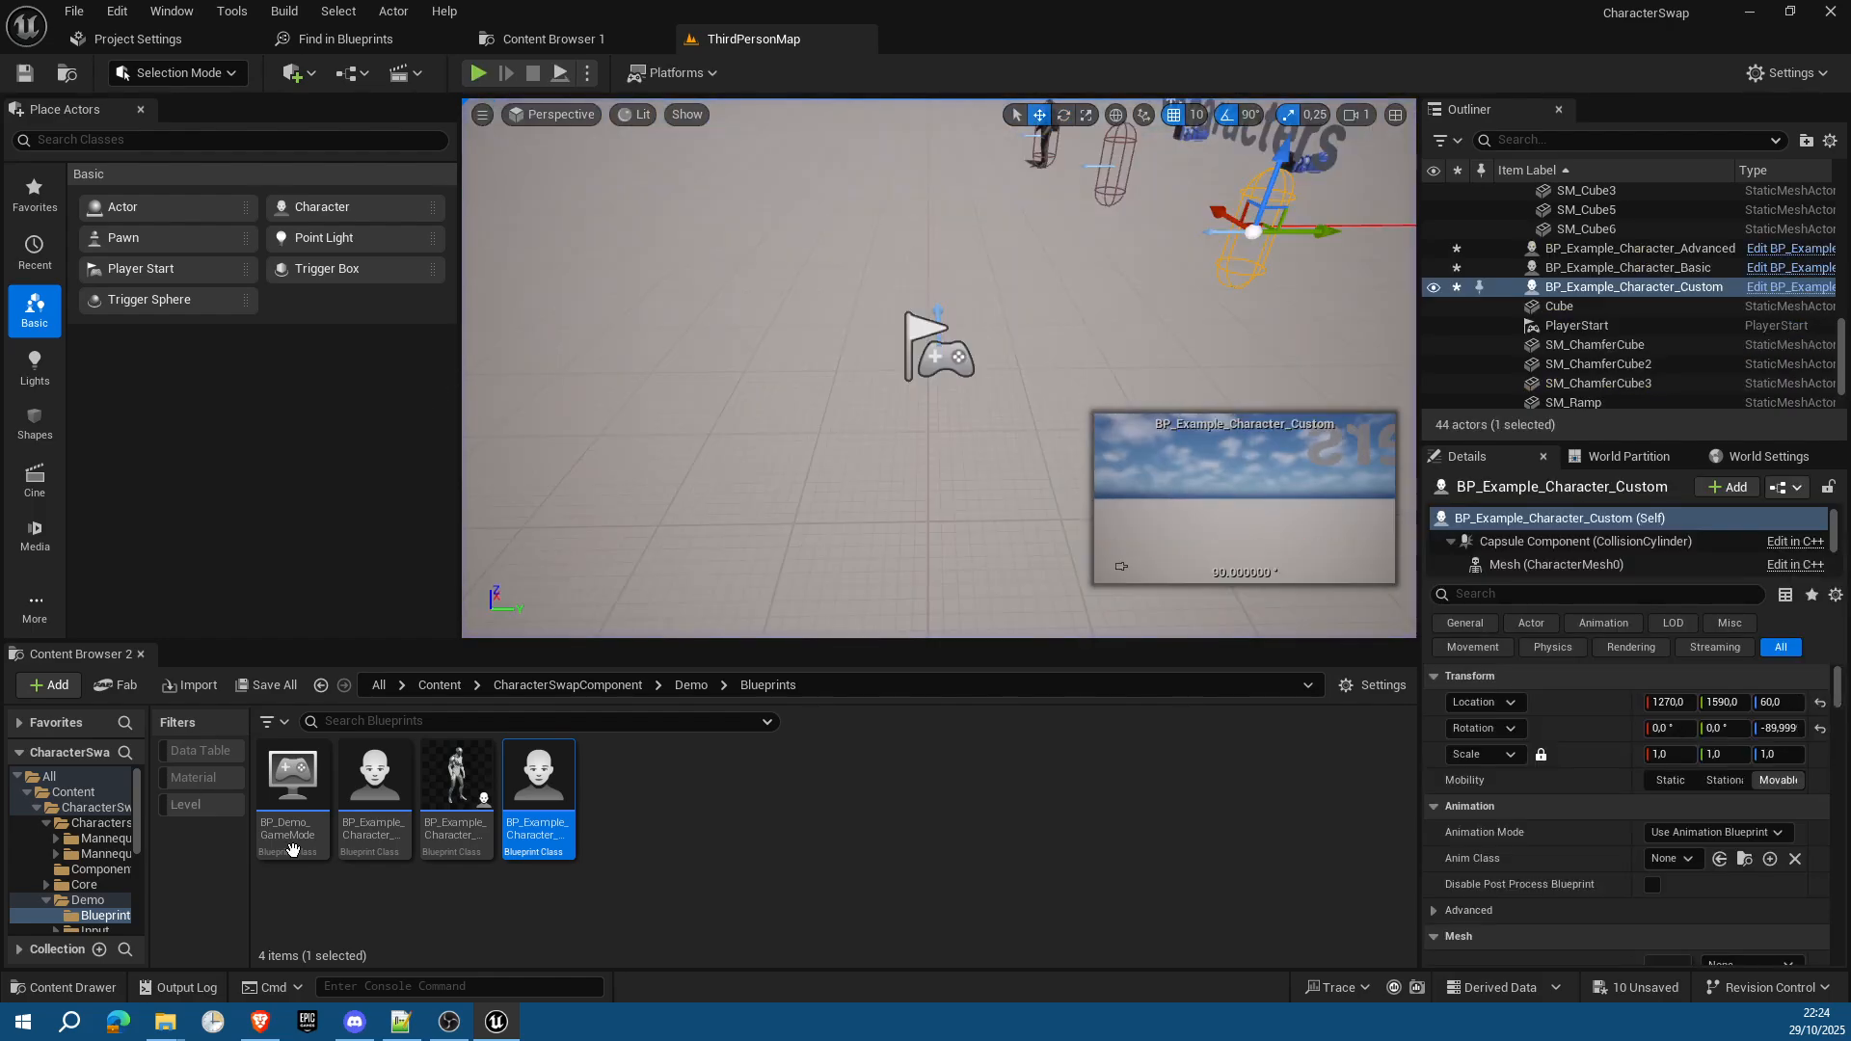
Step: Open BP_Example_Character_Advanced, show its viewport and view the AC_MeshSwap_Advanced component's details
{"action": "double_click", "coordinate": [376, 788]}
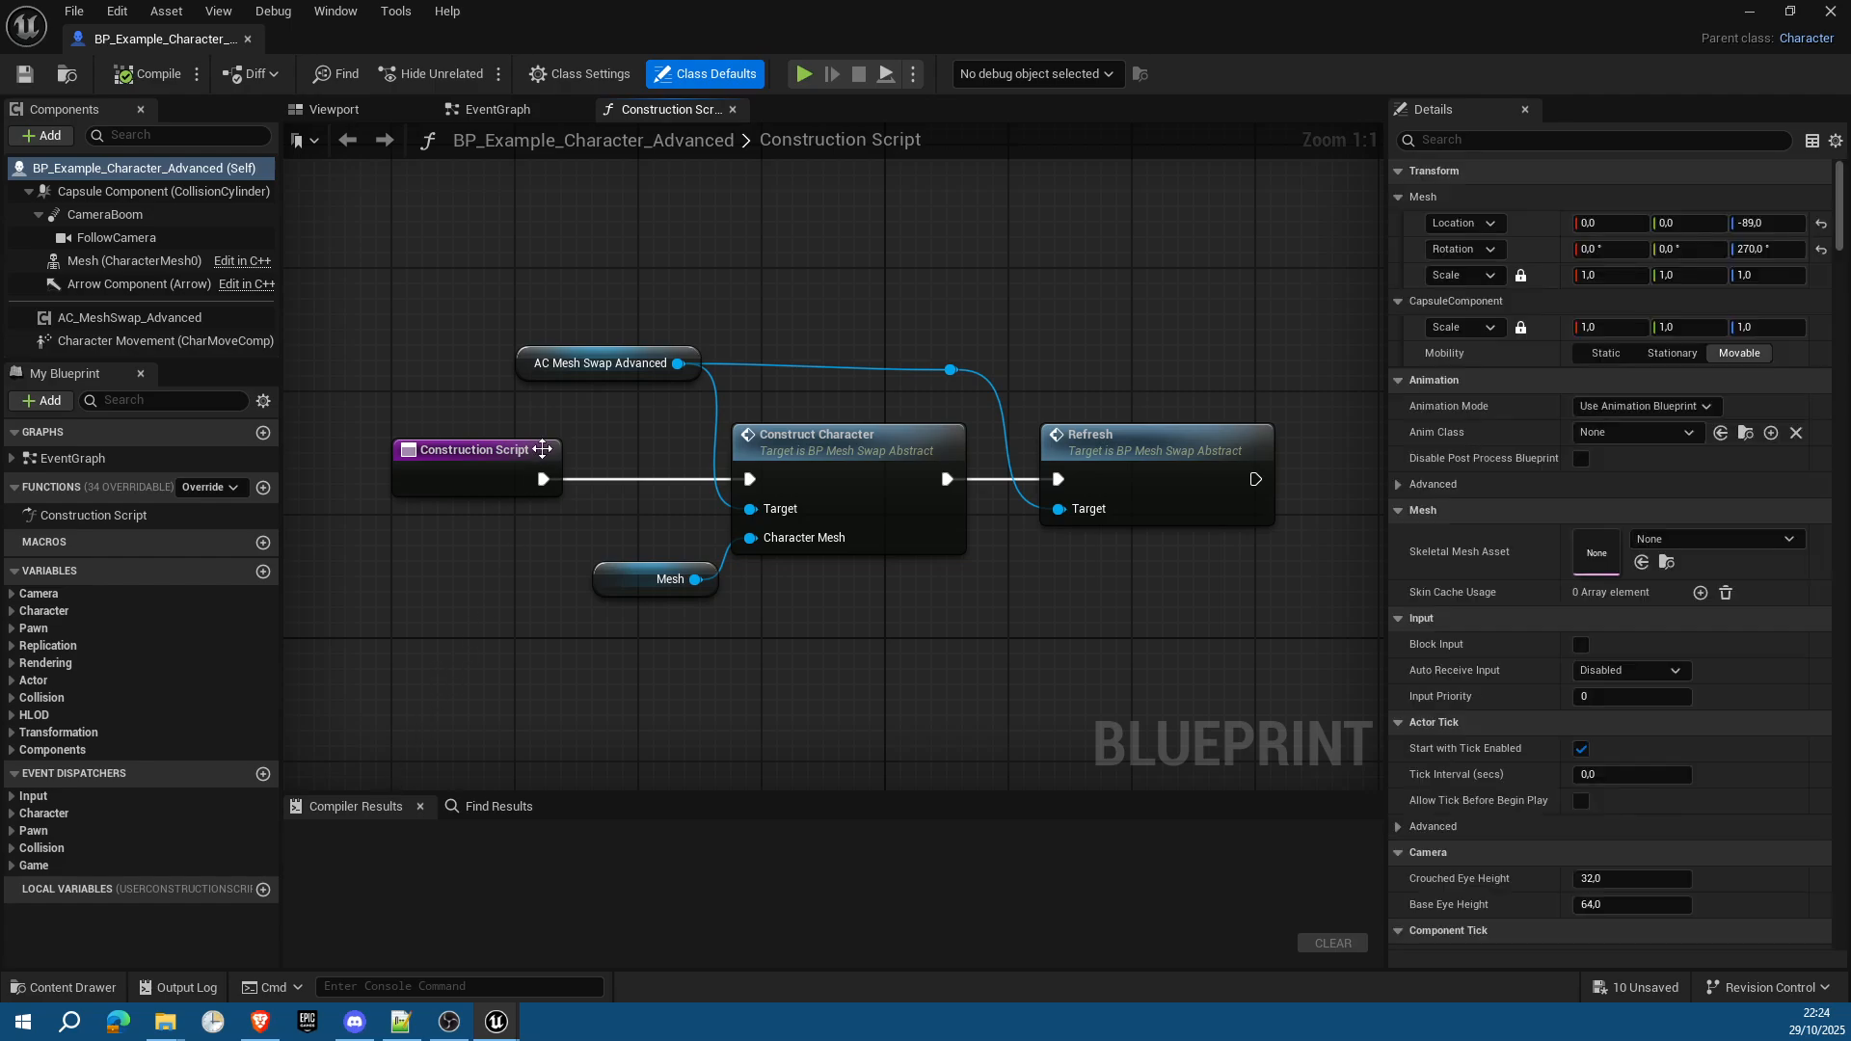
{"action": "left_click", "coordinate": [337, 112]}
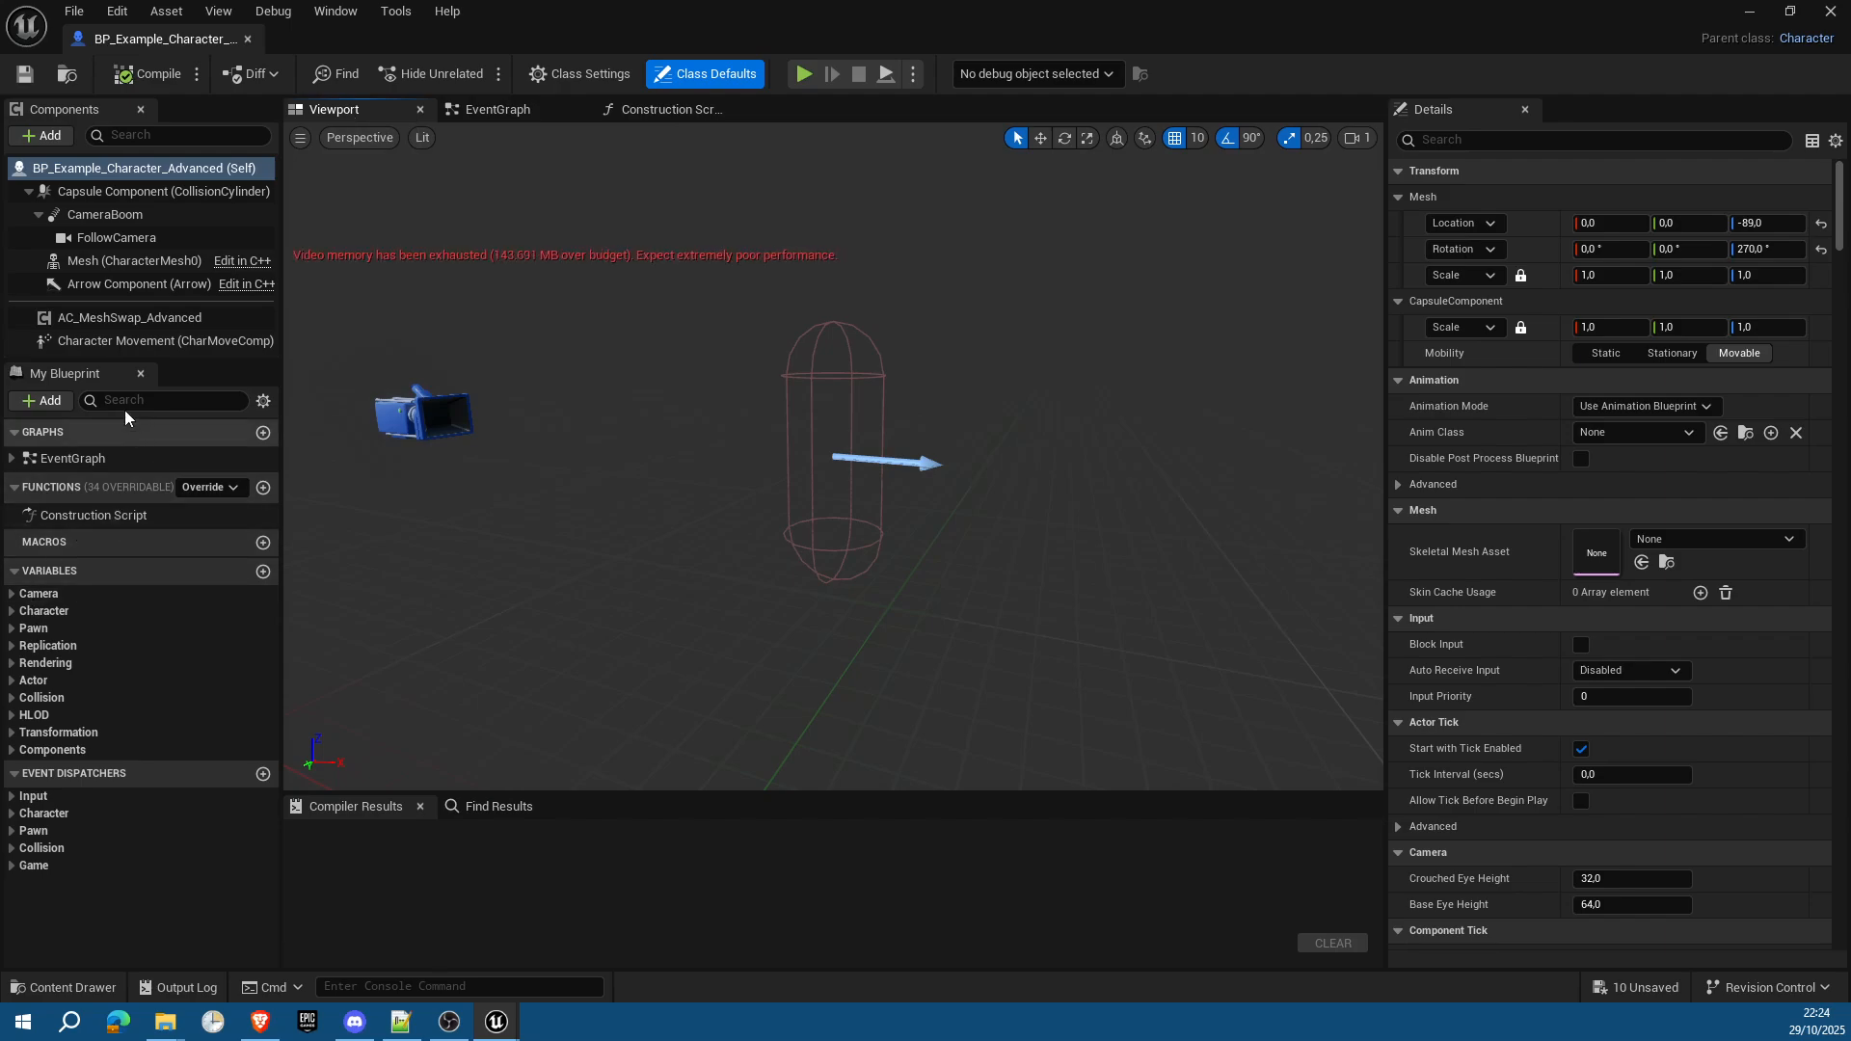
{"action": "left_click", "coordinate": [124, 318]}
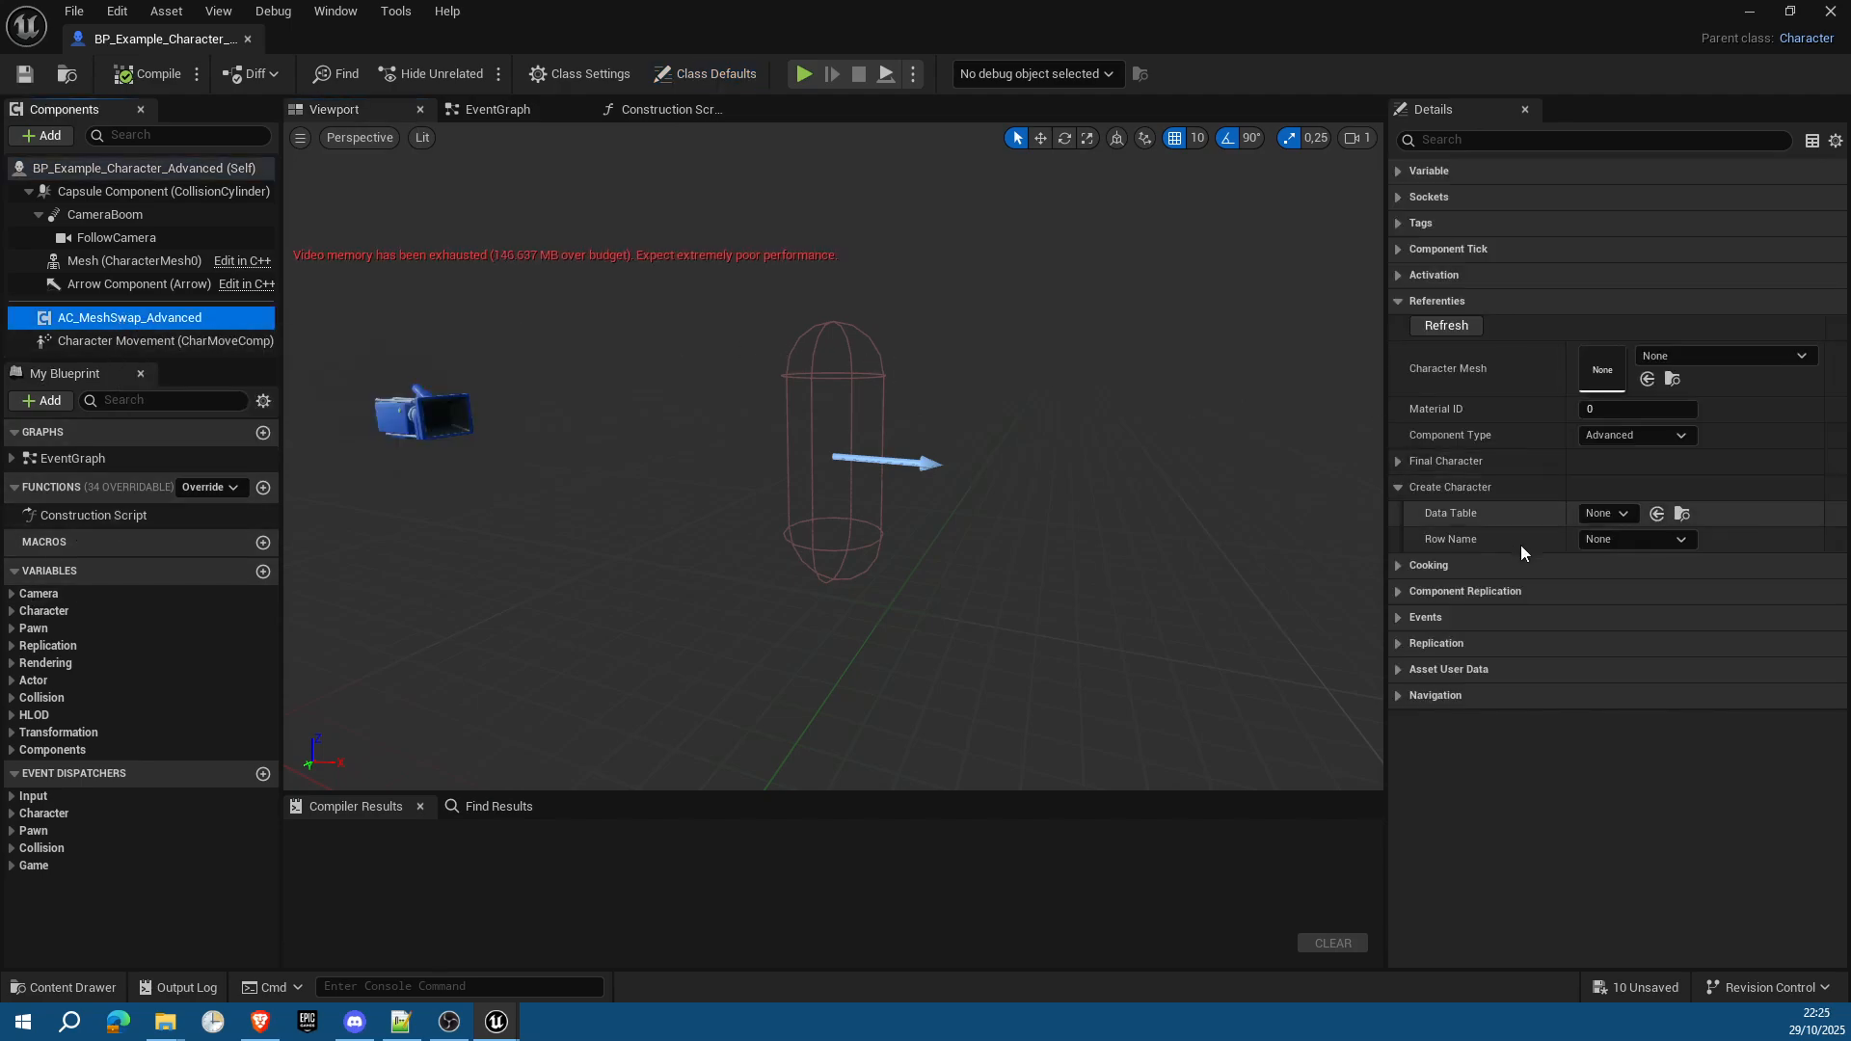
{"action": "left_click", "coordinate": [1399, 466]}
{"action": "left_click", "coordinate": [1400, 465]}
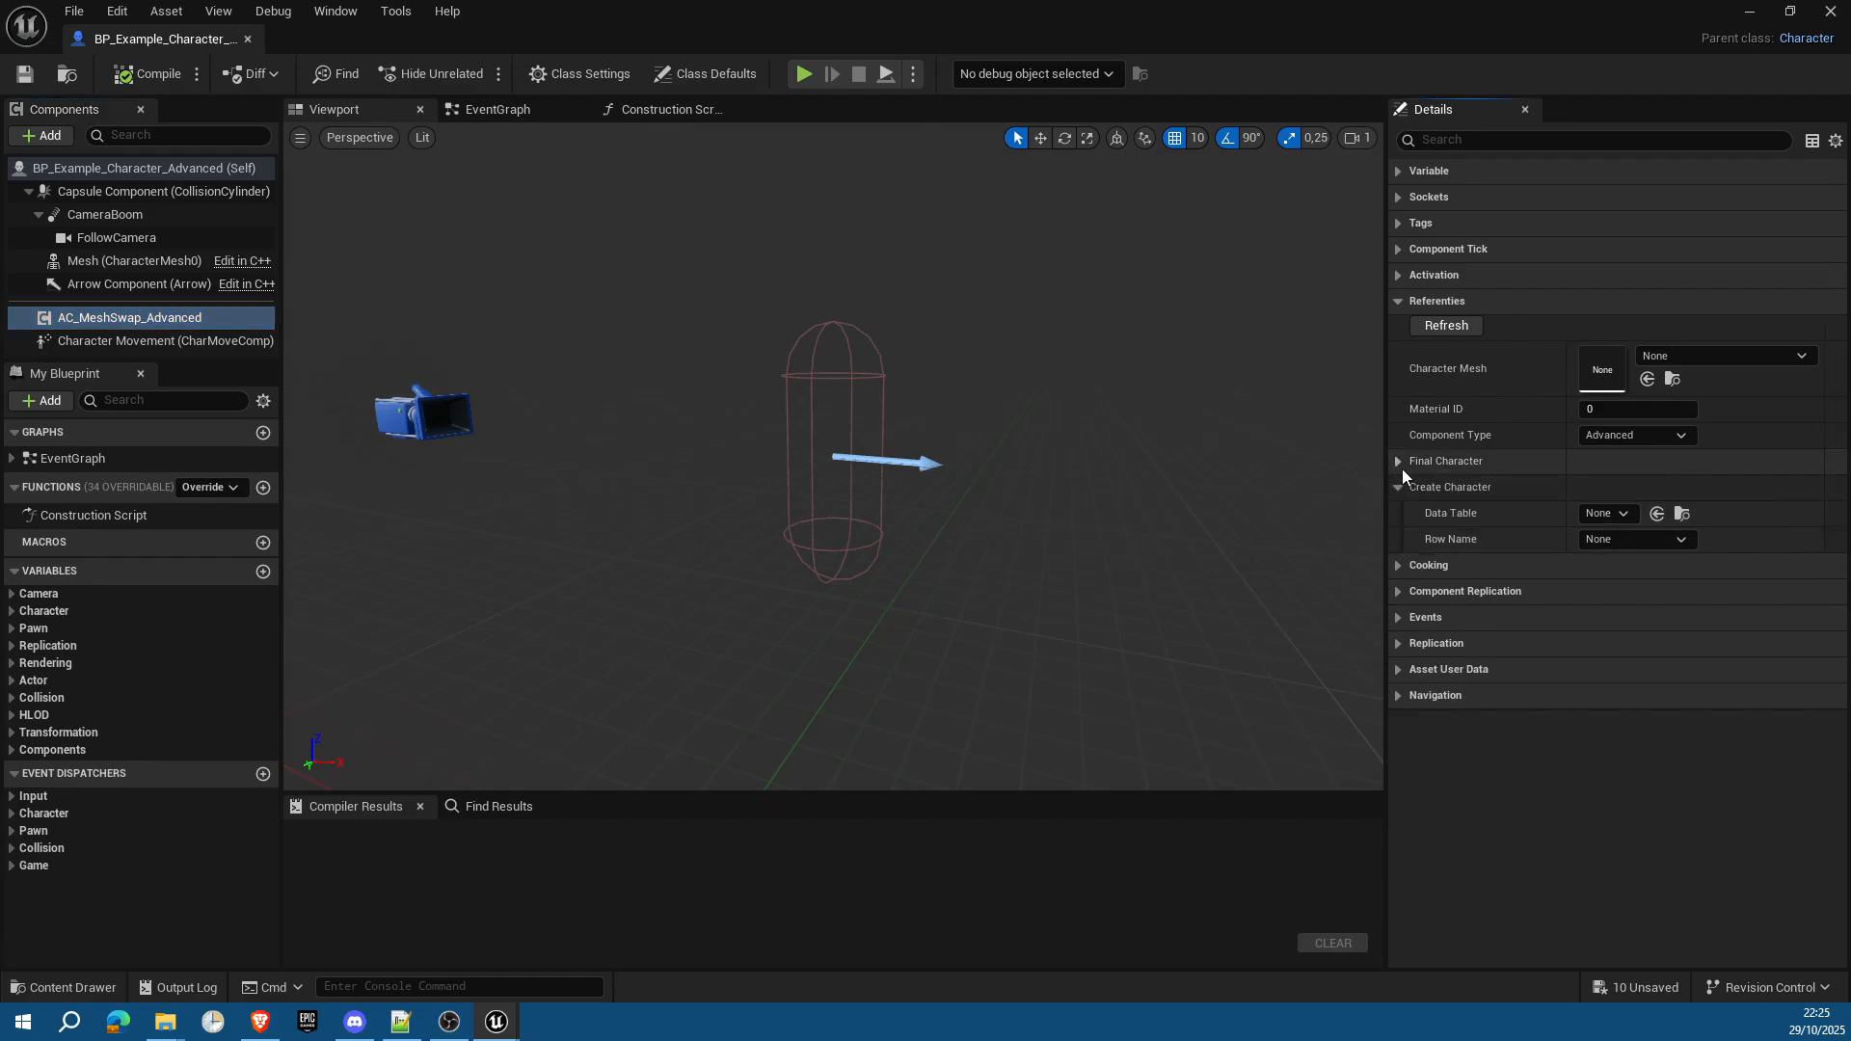
Step: Set the AC_MeshSwap_Advanced component's Data Table to DT_Characters and its Row Name to ScifiTrooper
{"action": "left_click", "coordinate": [1605, 516]}
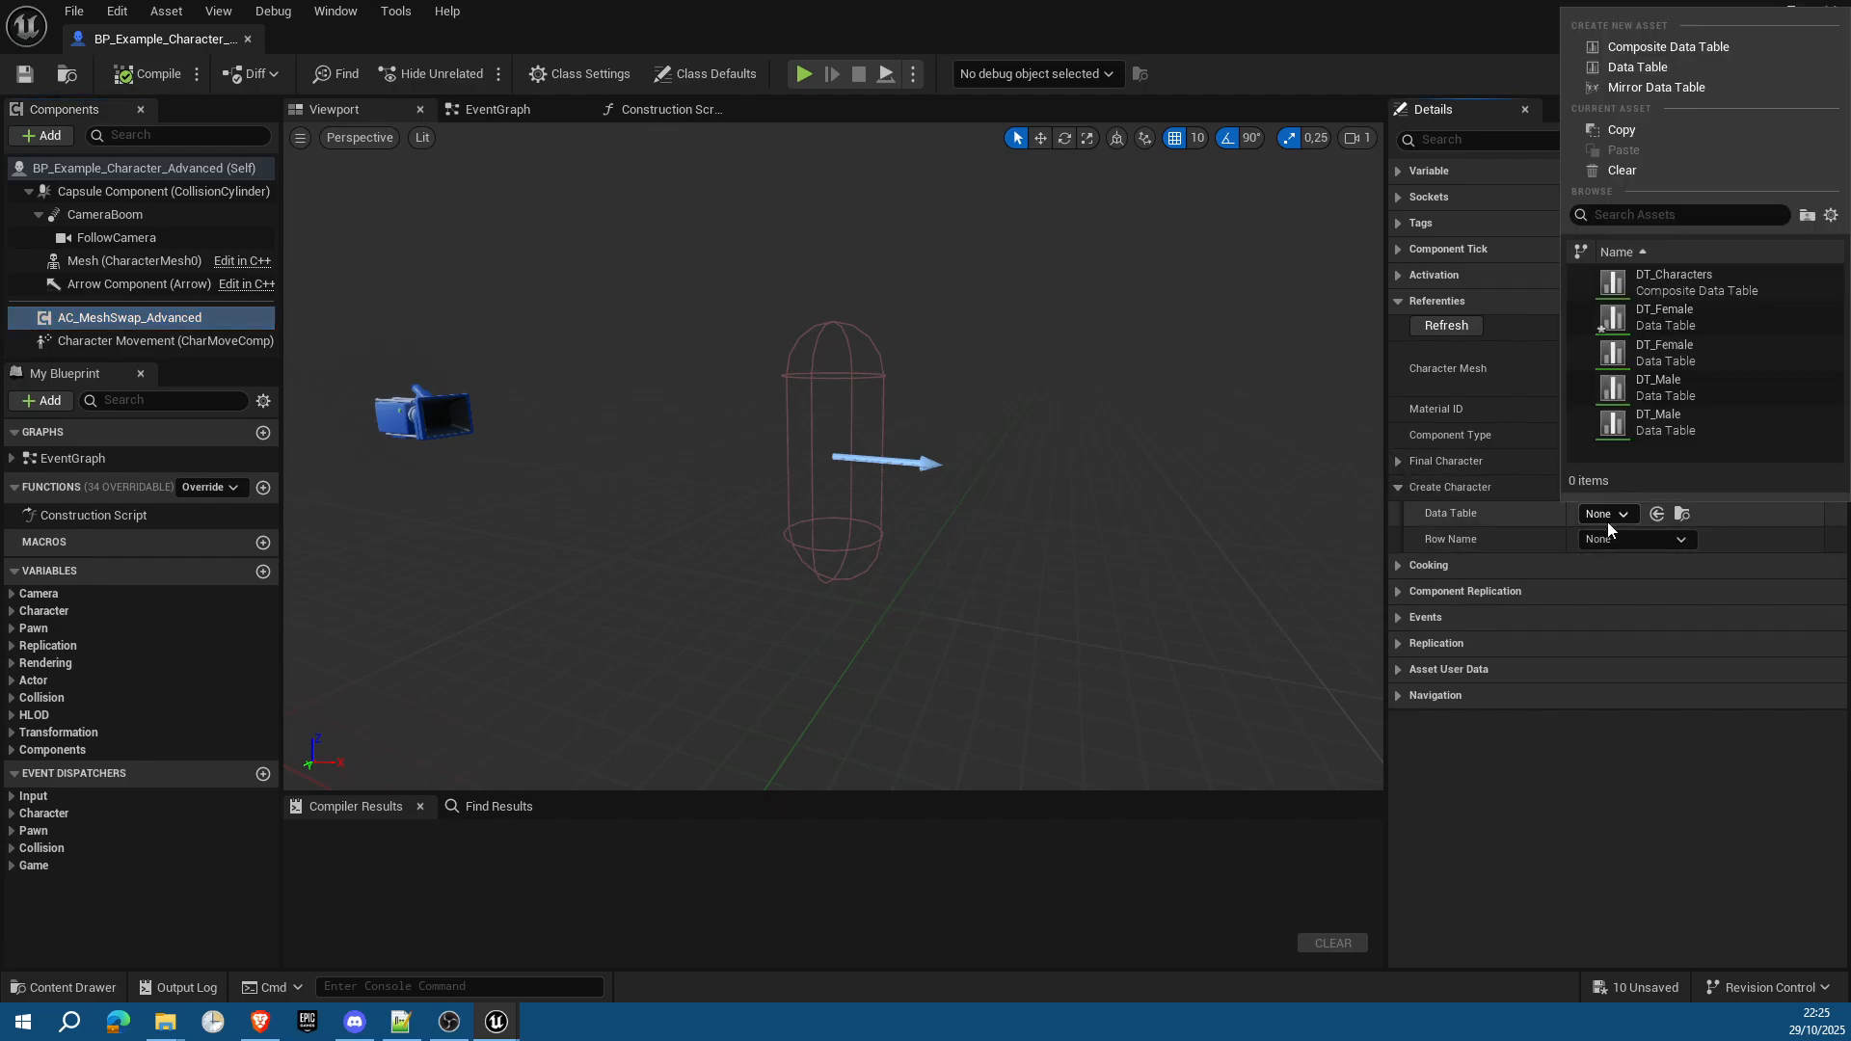
{"action": "left_click", "coordinate": [1673, 280]}
{"action": "left_click", "coordinate": [1653, 541]}
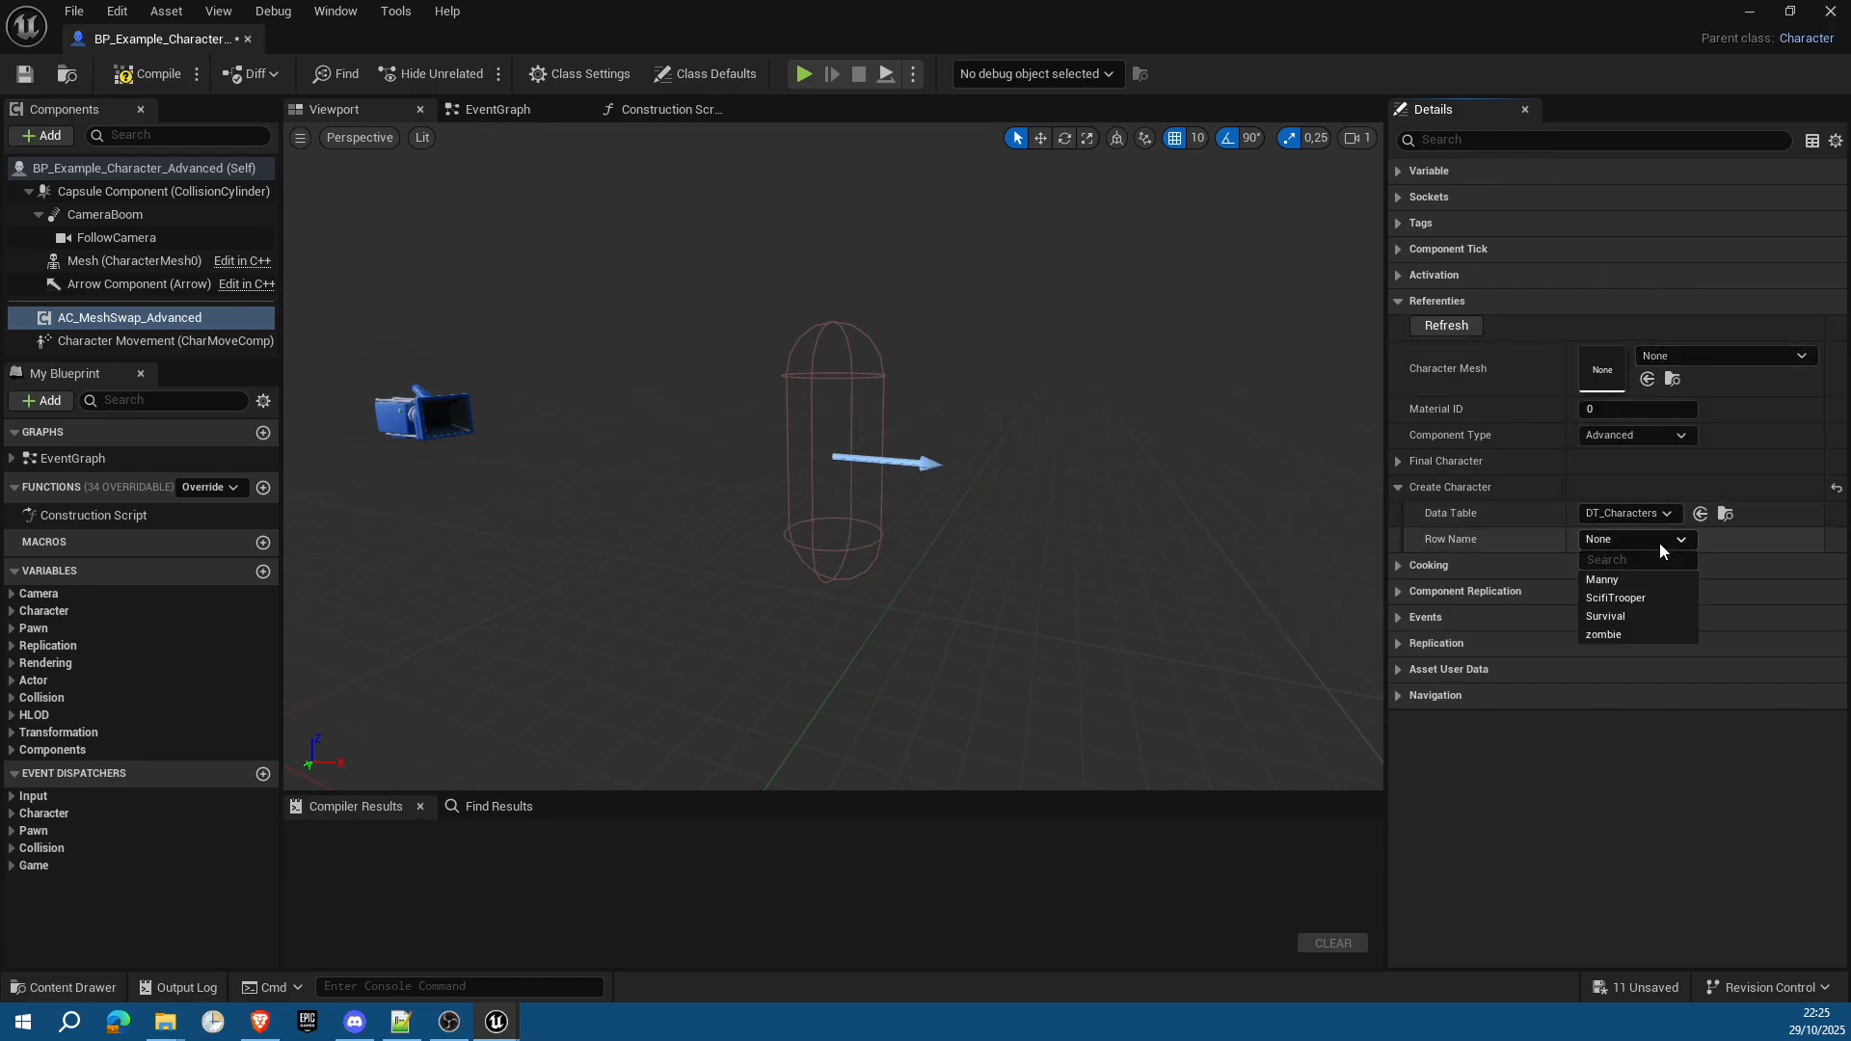
{"action": "left_click", "coordinate": [1633, 599]}
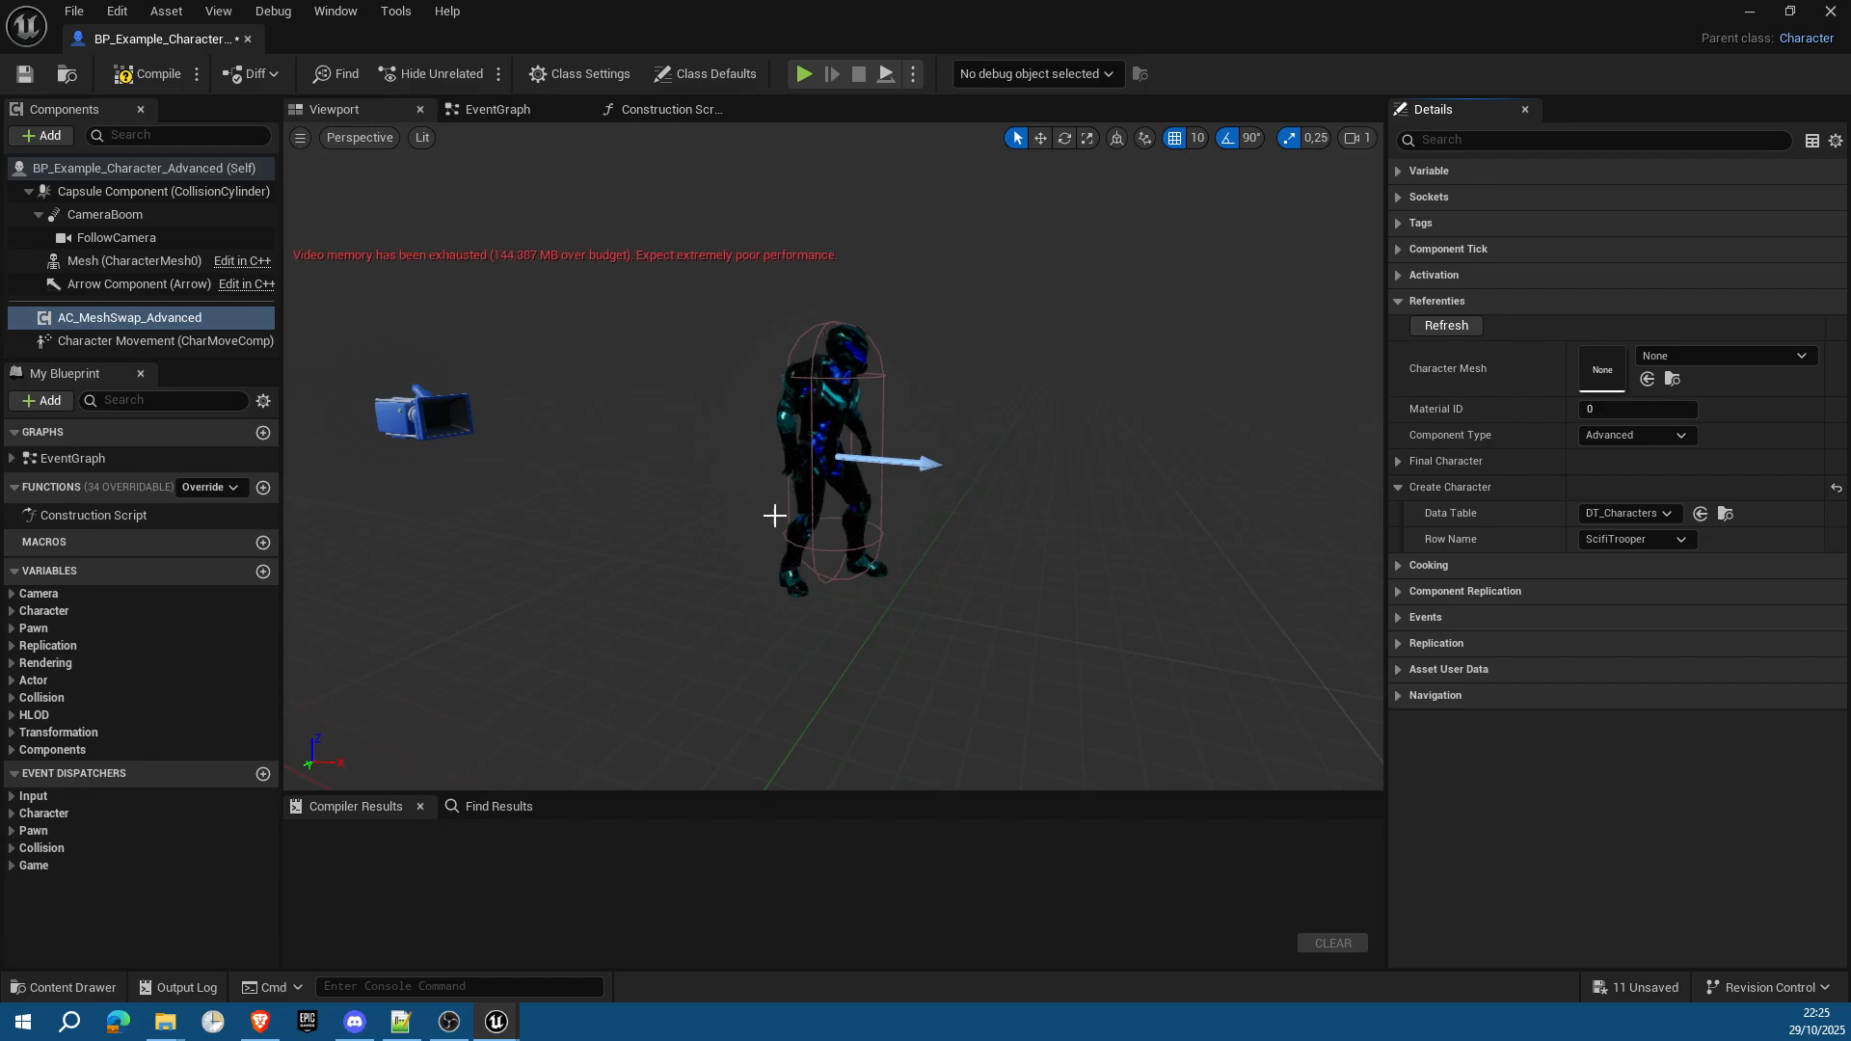
Step: Compile, save and close BP_Example_Character_Advanced
{"action": "left_click", "coordinate": [150, 79]}
{"action": "left_click", "coordinate": [29, 77]}
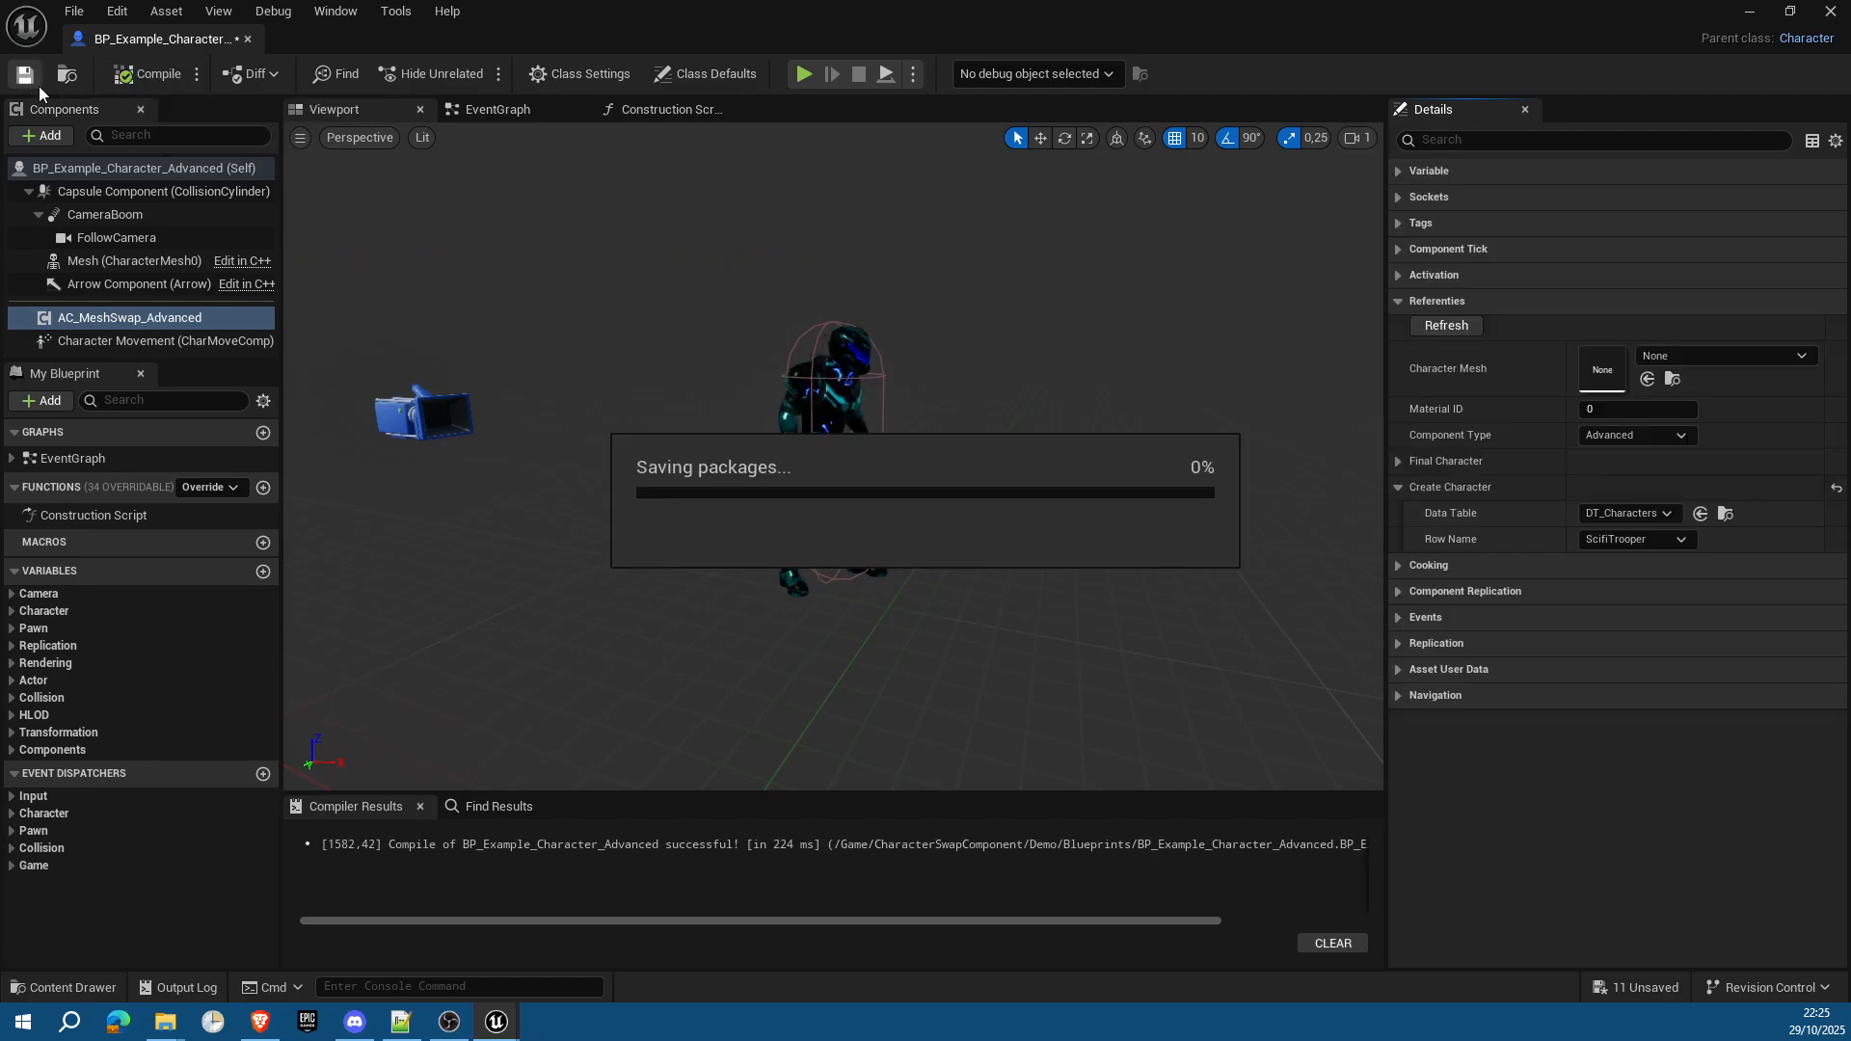
{"action": "left_click", "coordinate": [248, 38]}
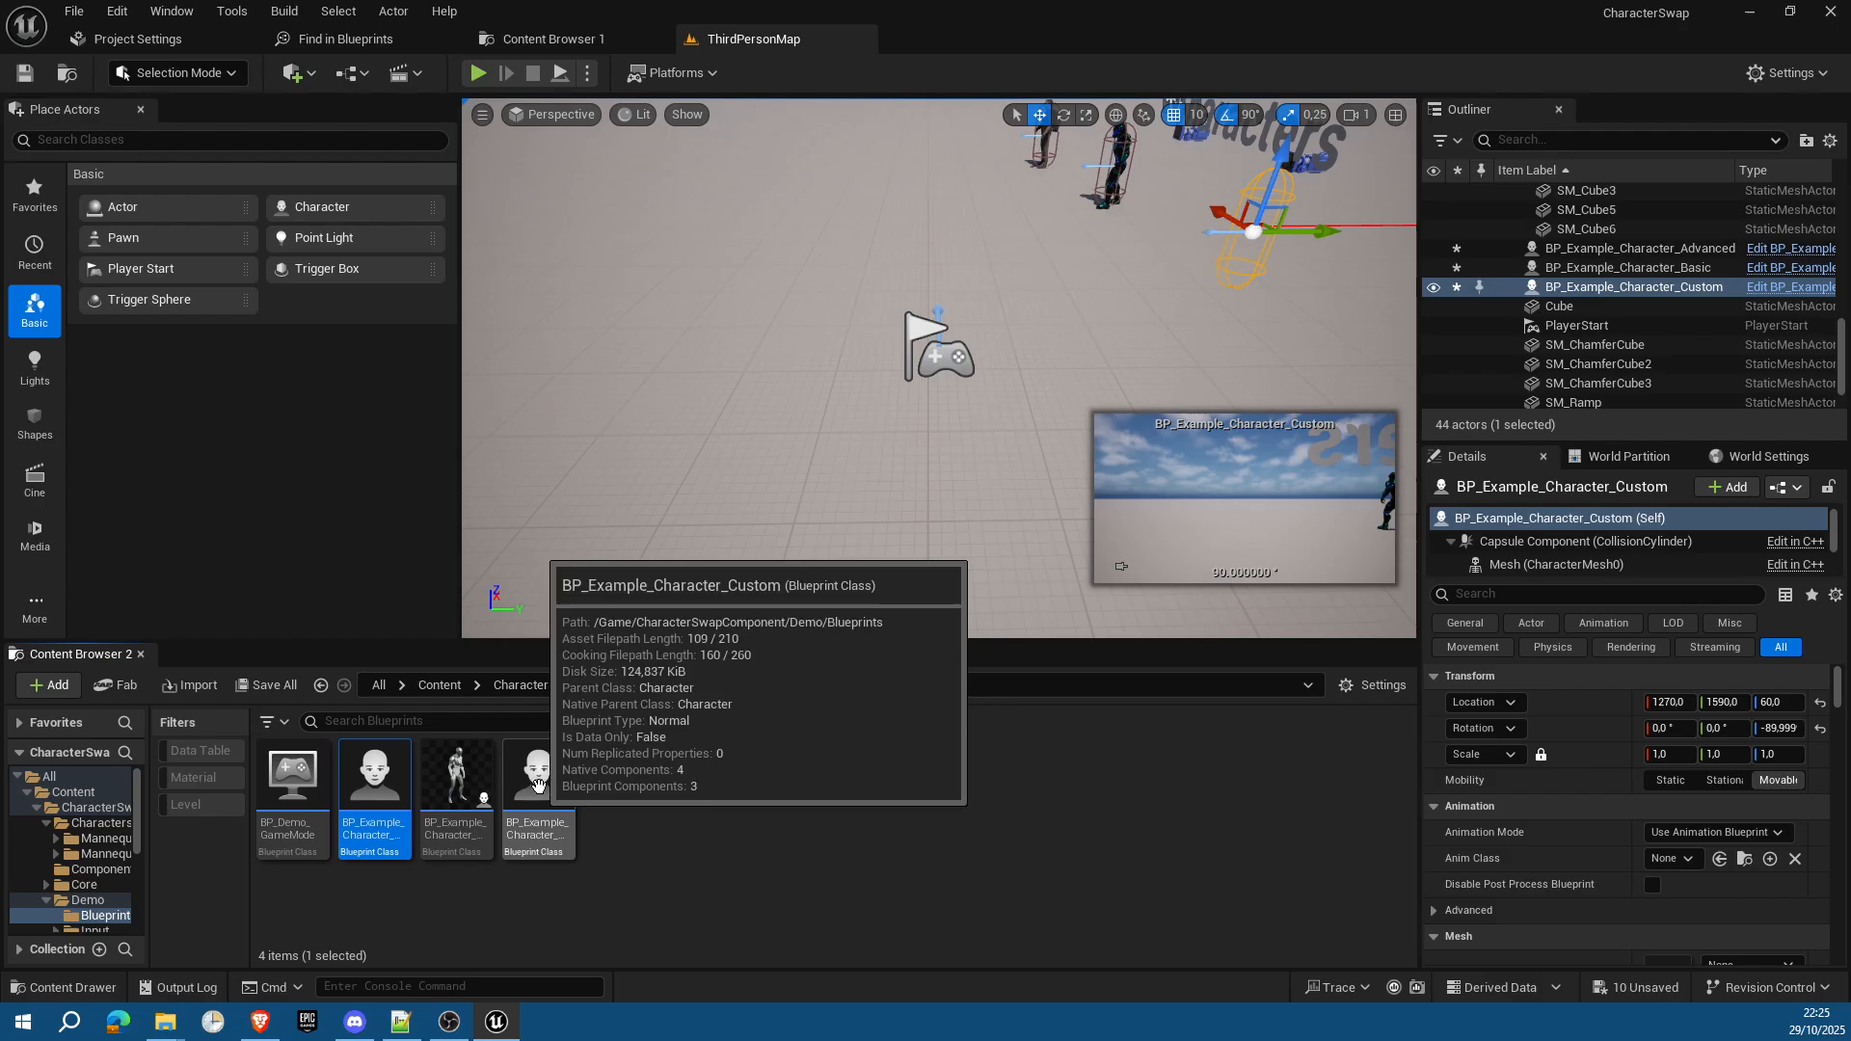
Step: Open BP_Example_Character_Custom and set the AC_MeshSwap_Custom component's Data Table to DT_Characters
{"action": "double_click", "coordinate": [515, 833]}
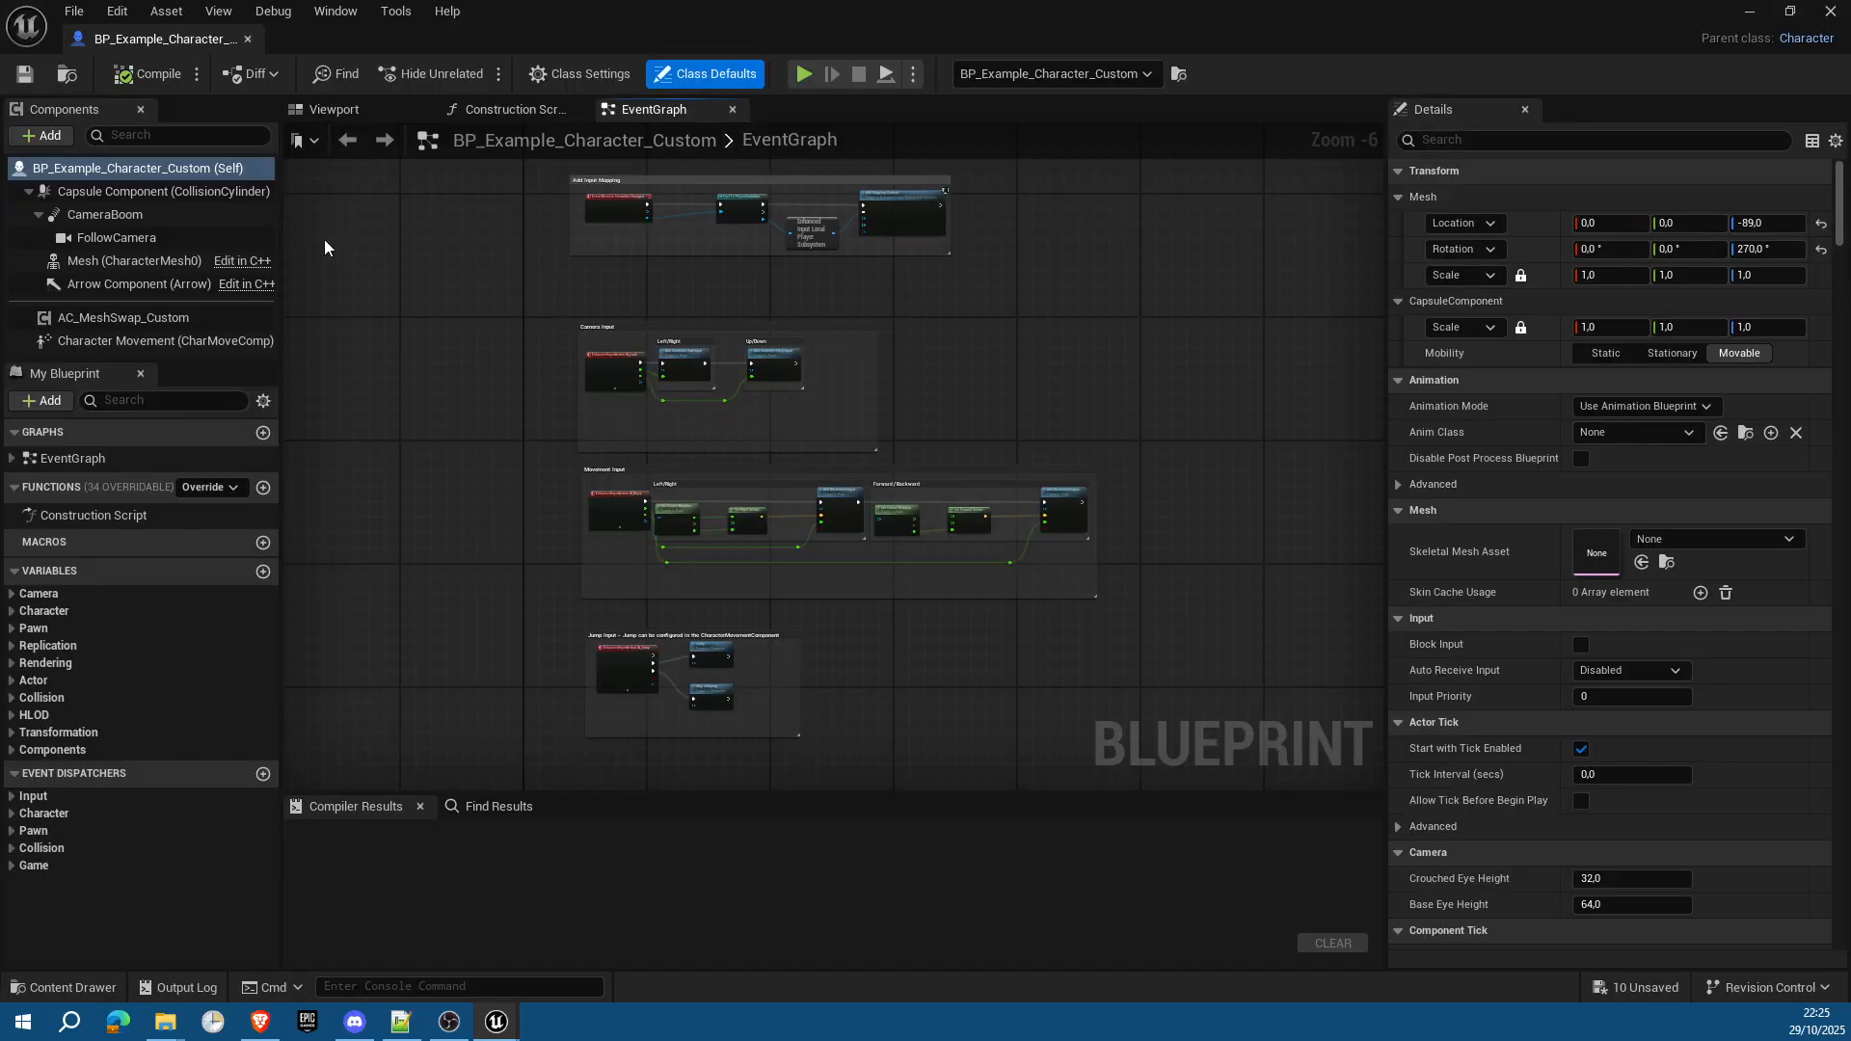
{"action": "left_click", "coordinate": [123, 317]}
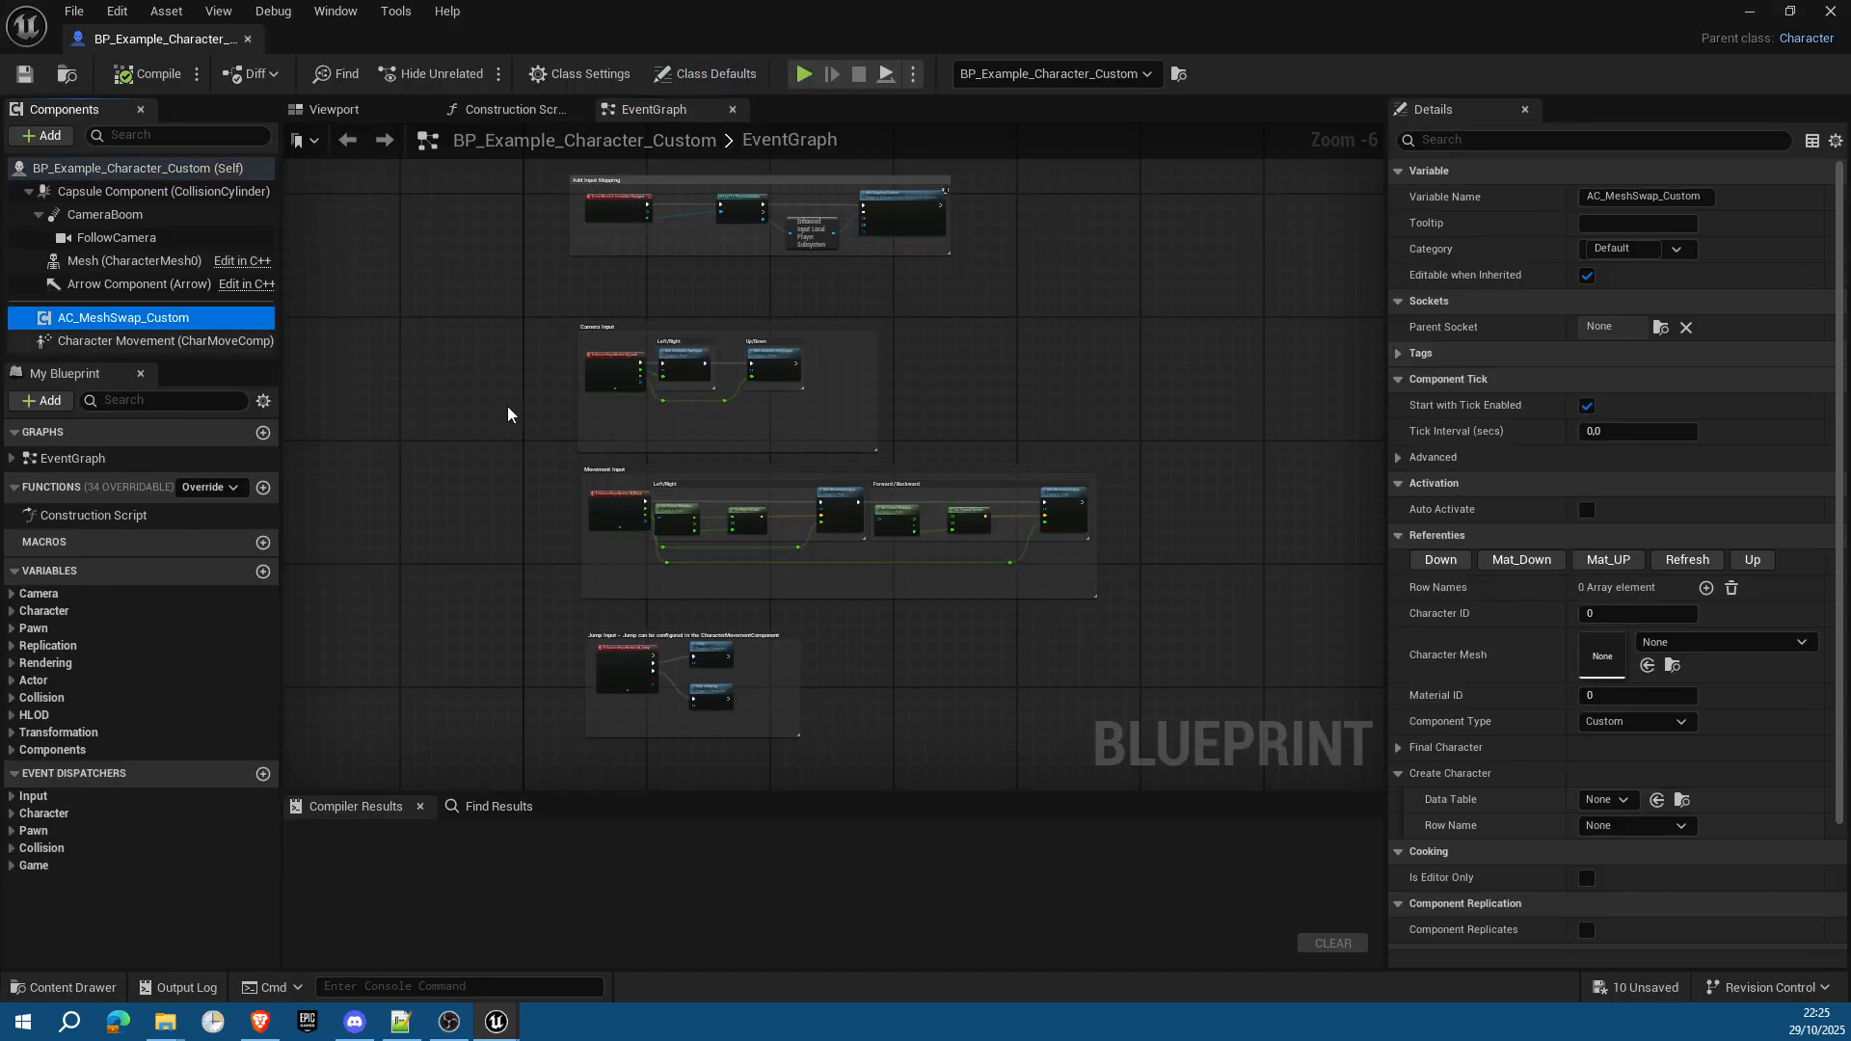
{"action": "left_click", "coordinate": [1600, 799]}
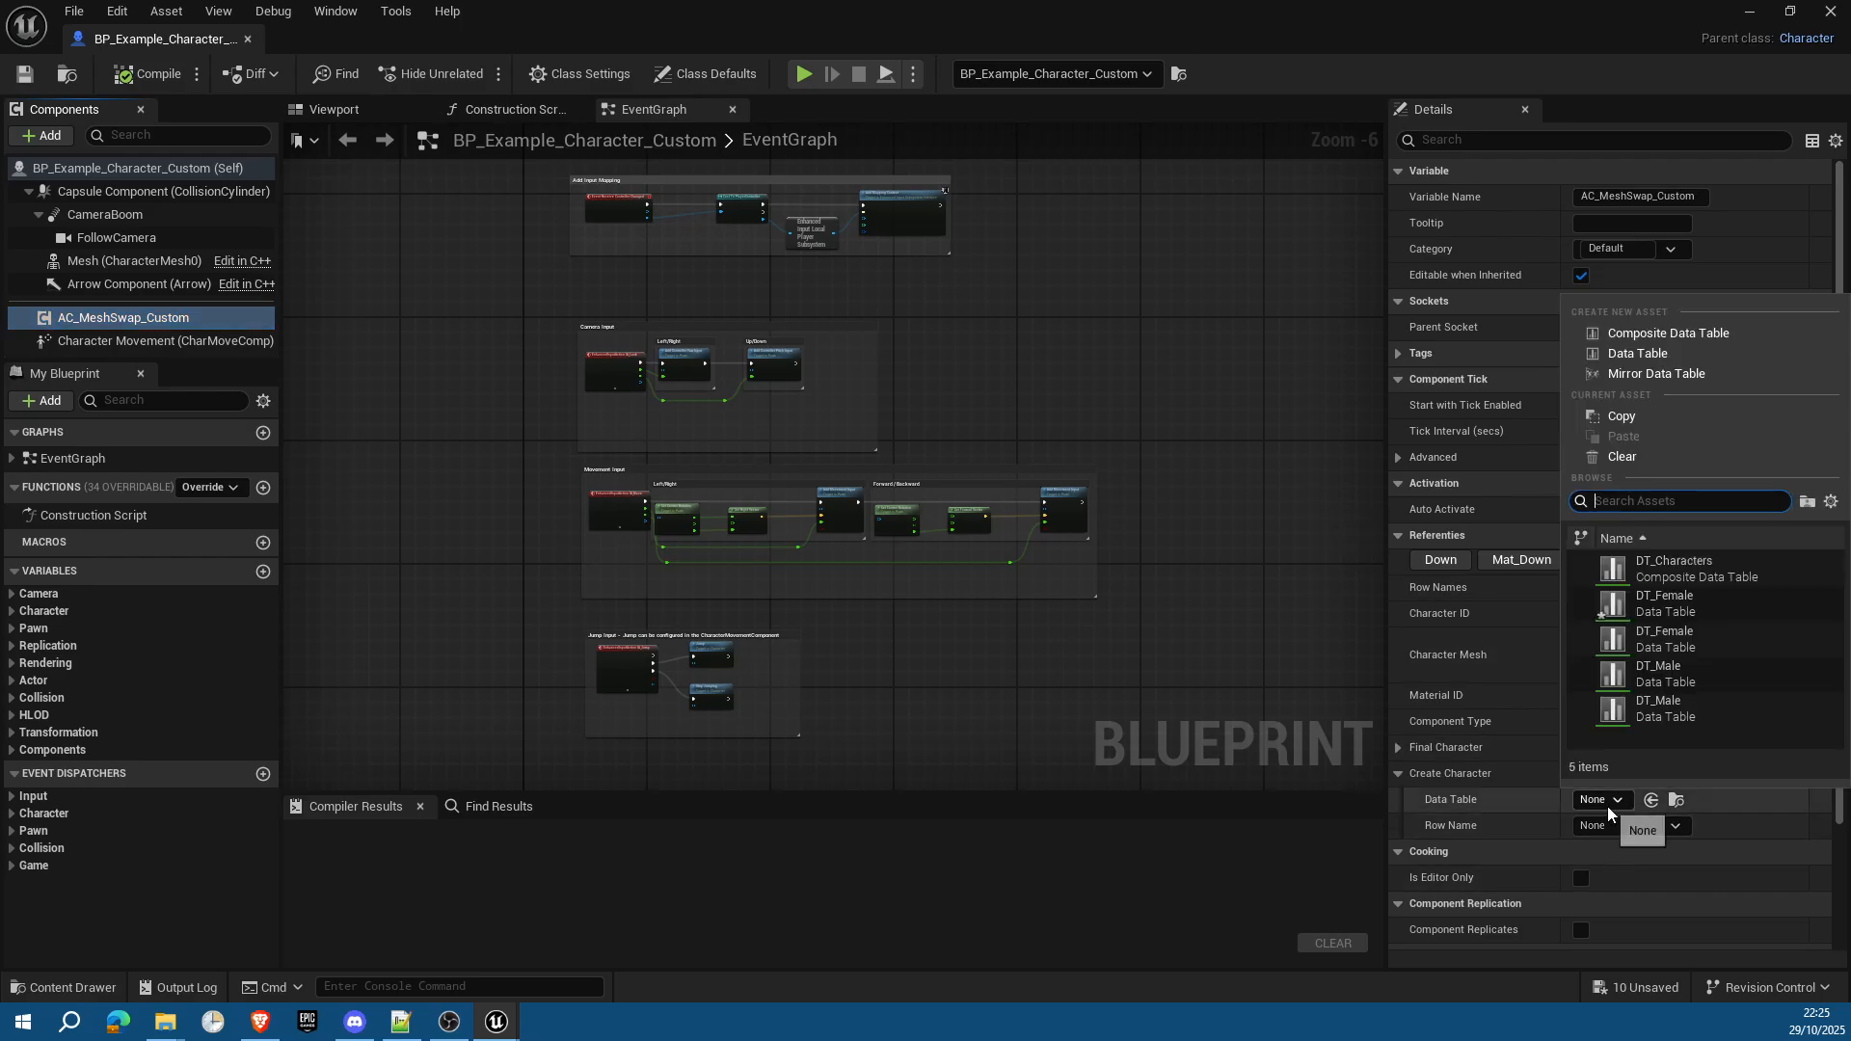
{"action": "key", "text": "Escape"}
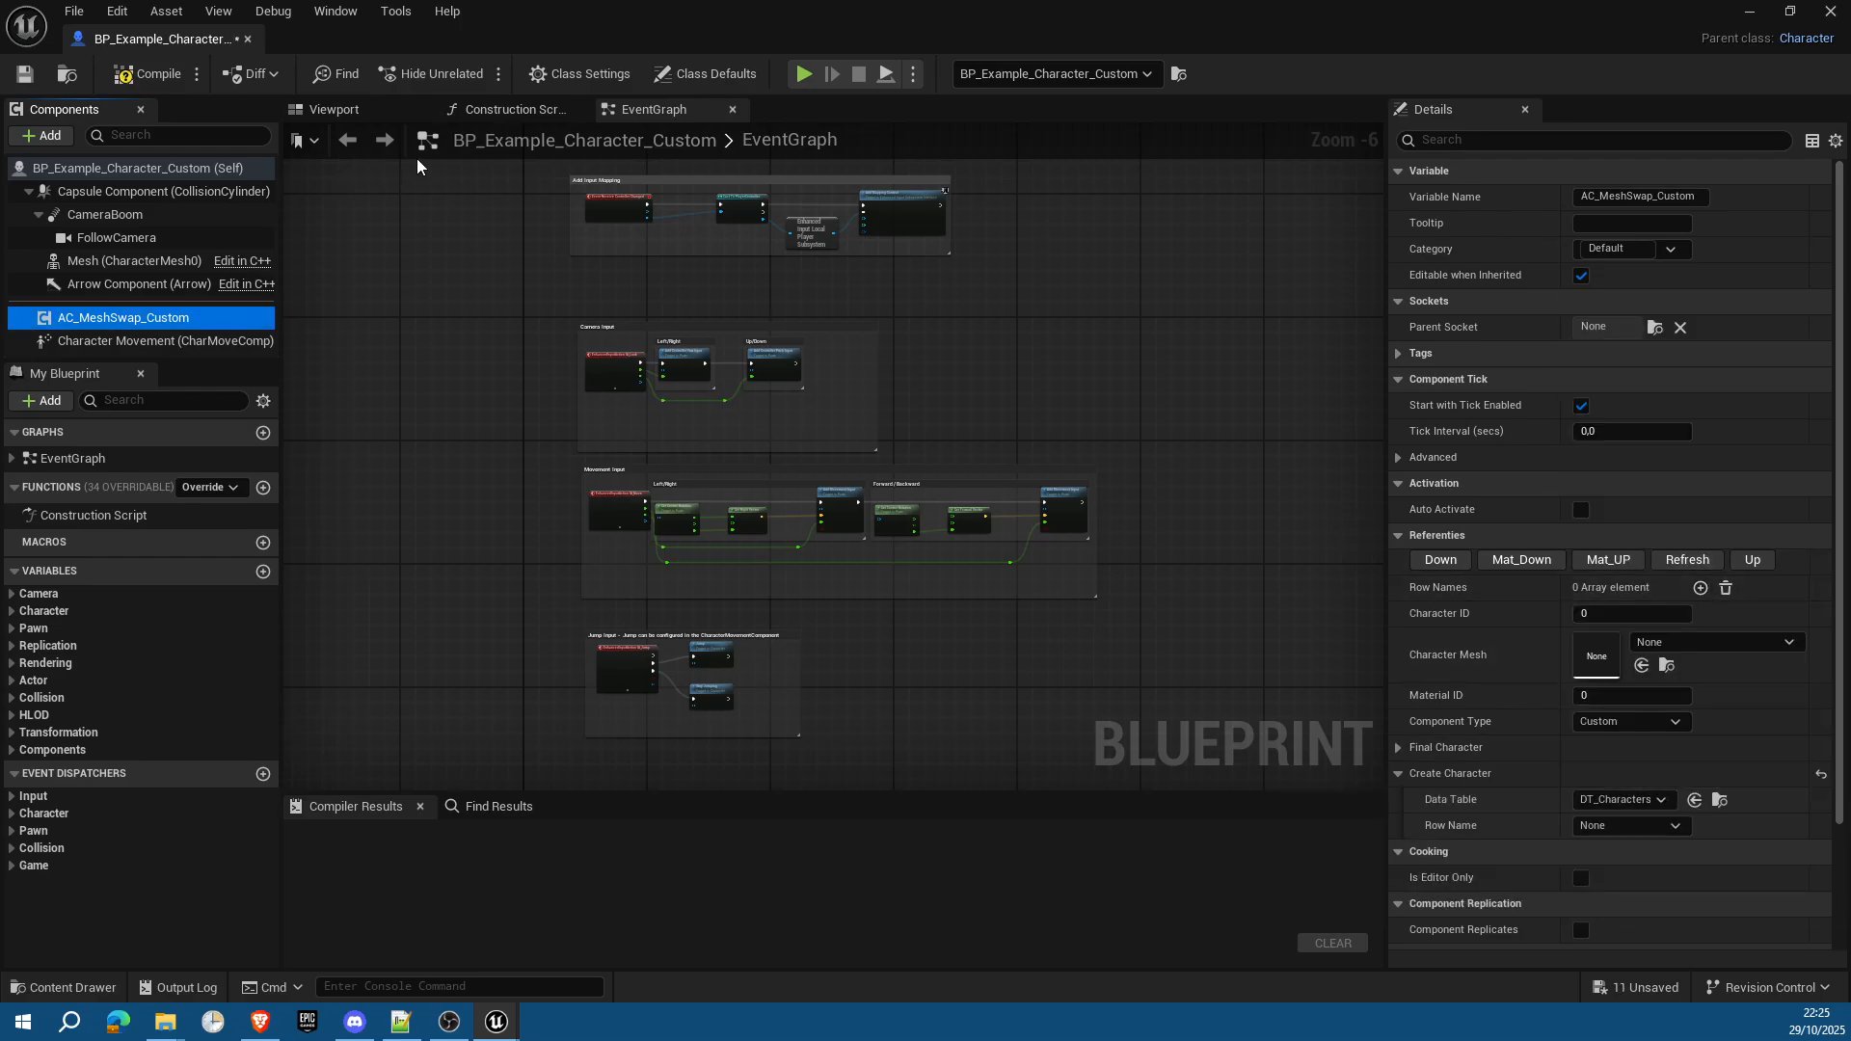
Step: Compile and save the BP_Example_Character_Custom blueprint and close it
{"action": "left_click", "coordinate": [335, 113]}
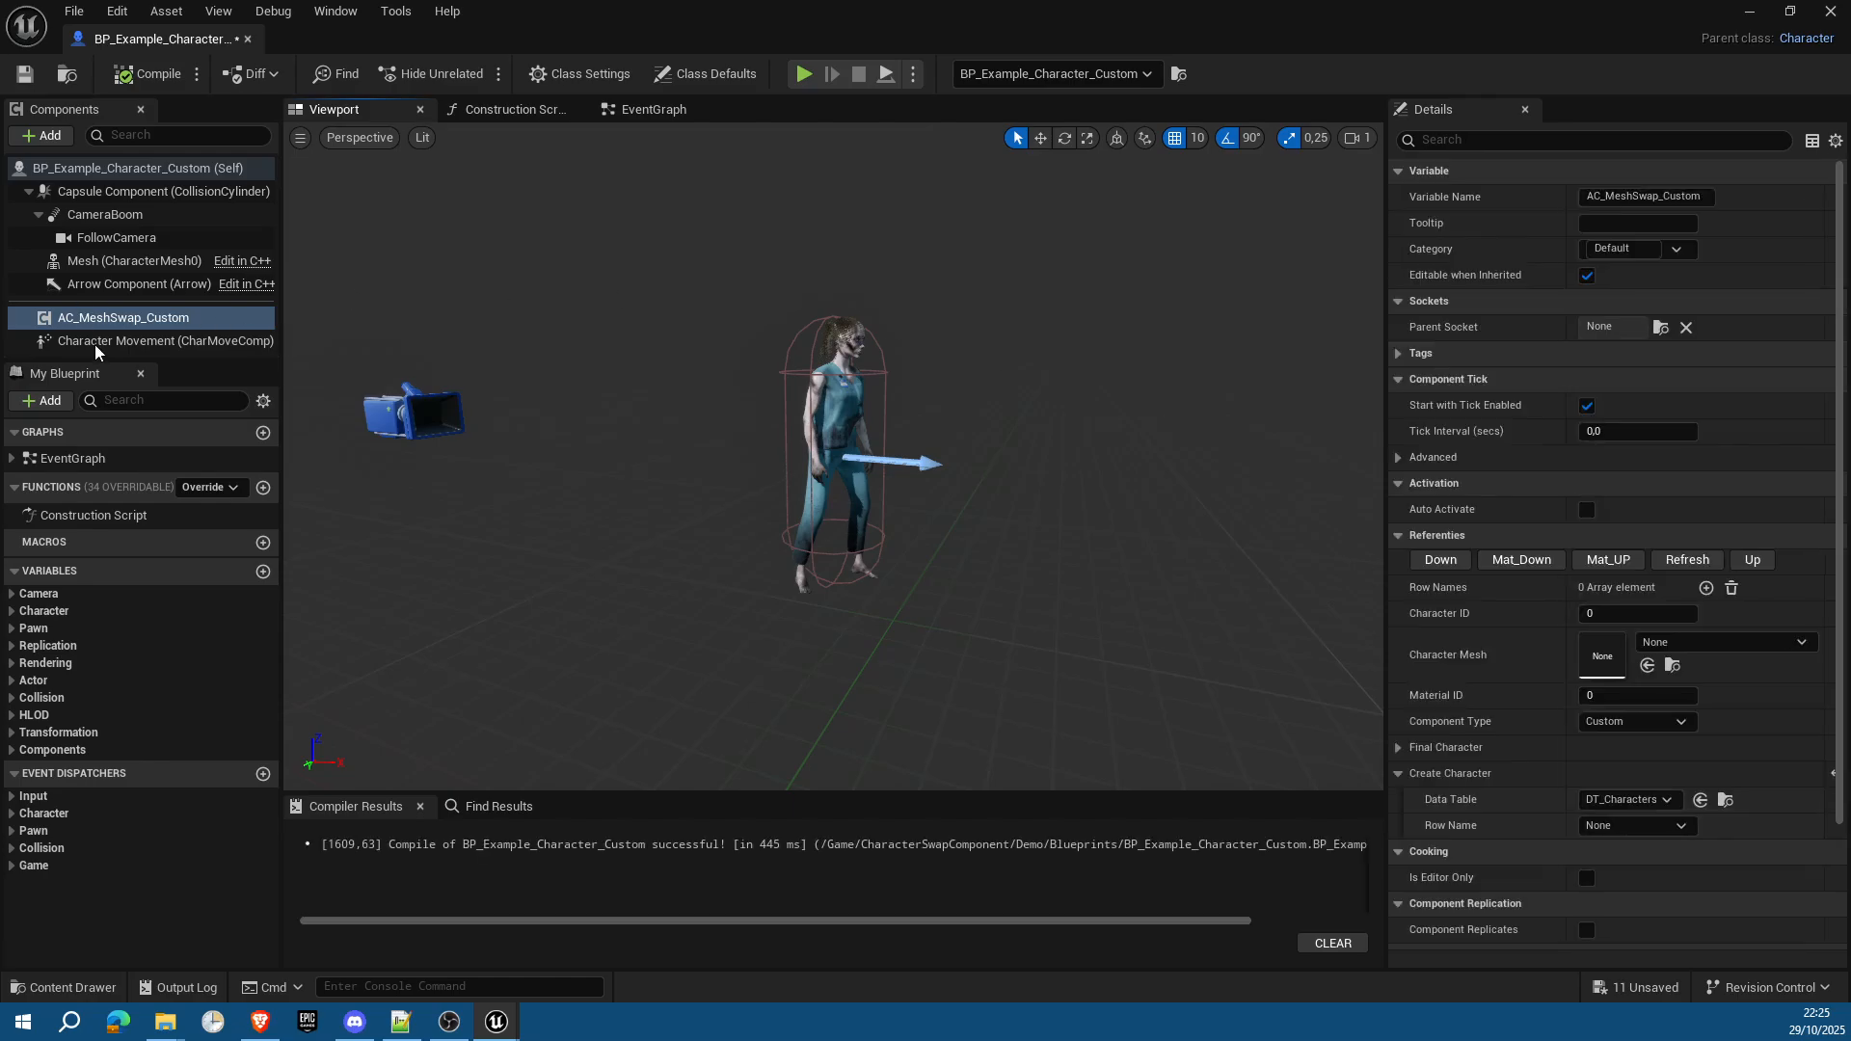
{"action": "left_click", "coordinate": [137, 321]}
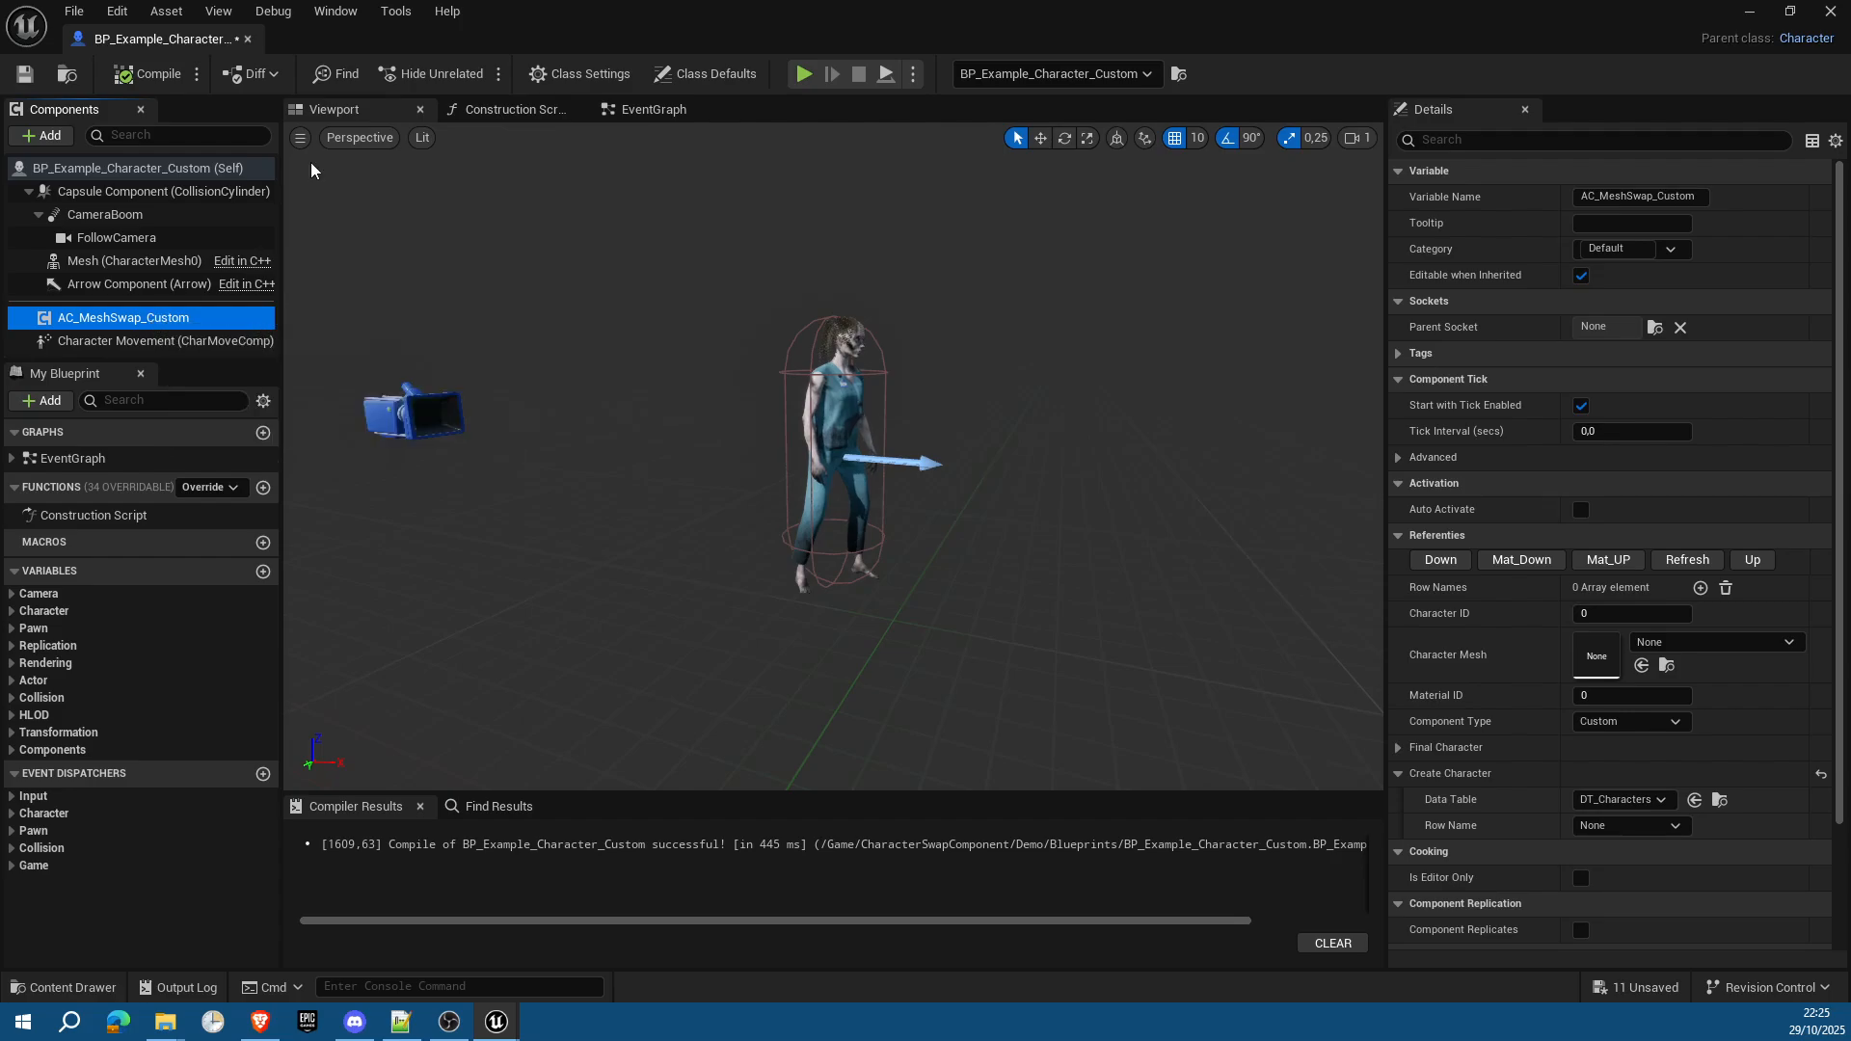
{"action": "left_click", "coordinate": [150, 73]}
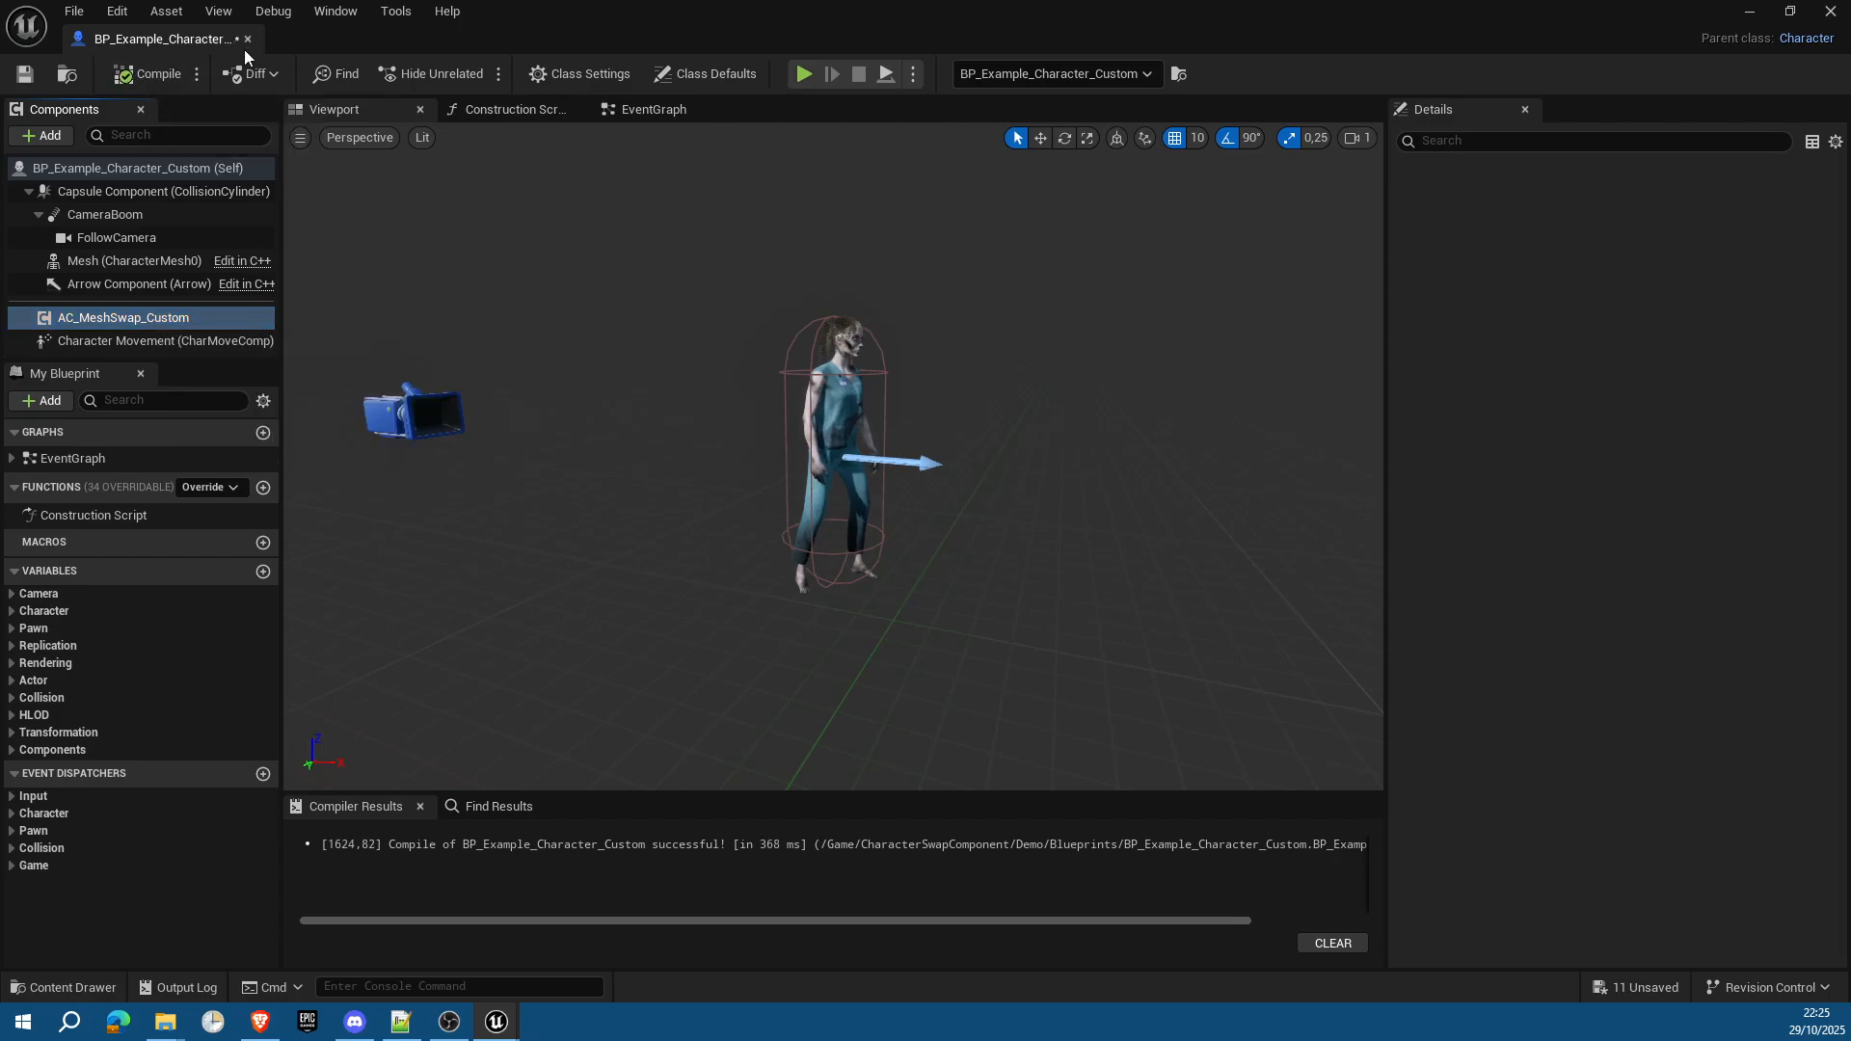
{"action": "left_click", "coordinate": [24, 74]}
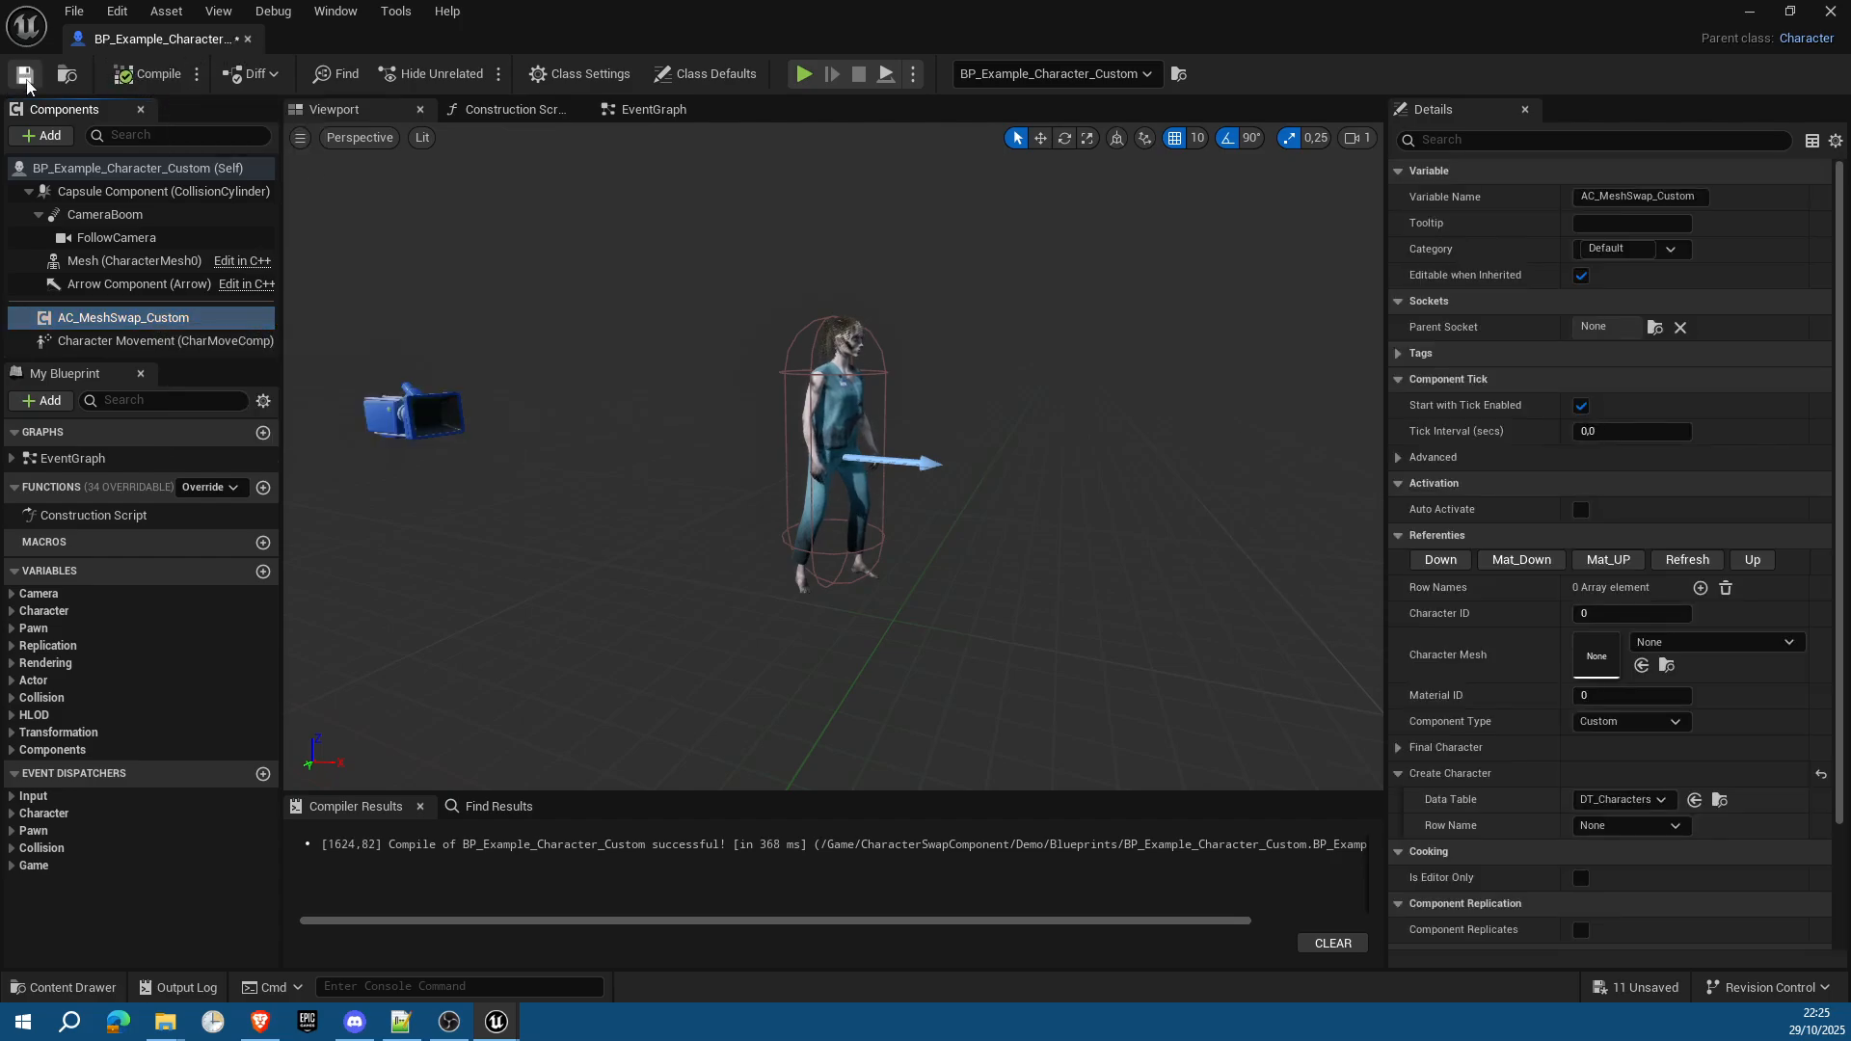
{"action": "left_click", "coordinate": [248, 39]}
Step: Enlarge the level viewport and make more room for the selected actor's component tree and properties
{"action": "right_click_drag", "start_coordinate": [819, 399], "coordinate": [800, 280]}
{"action": "key", "text": "f"}
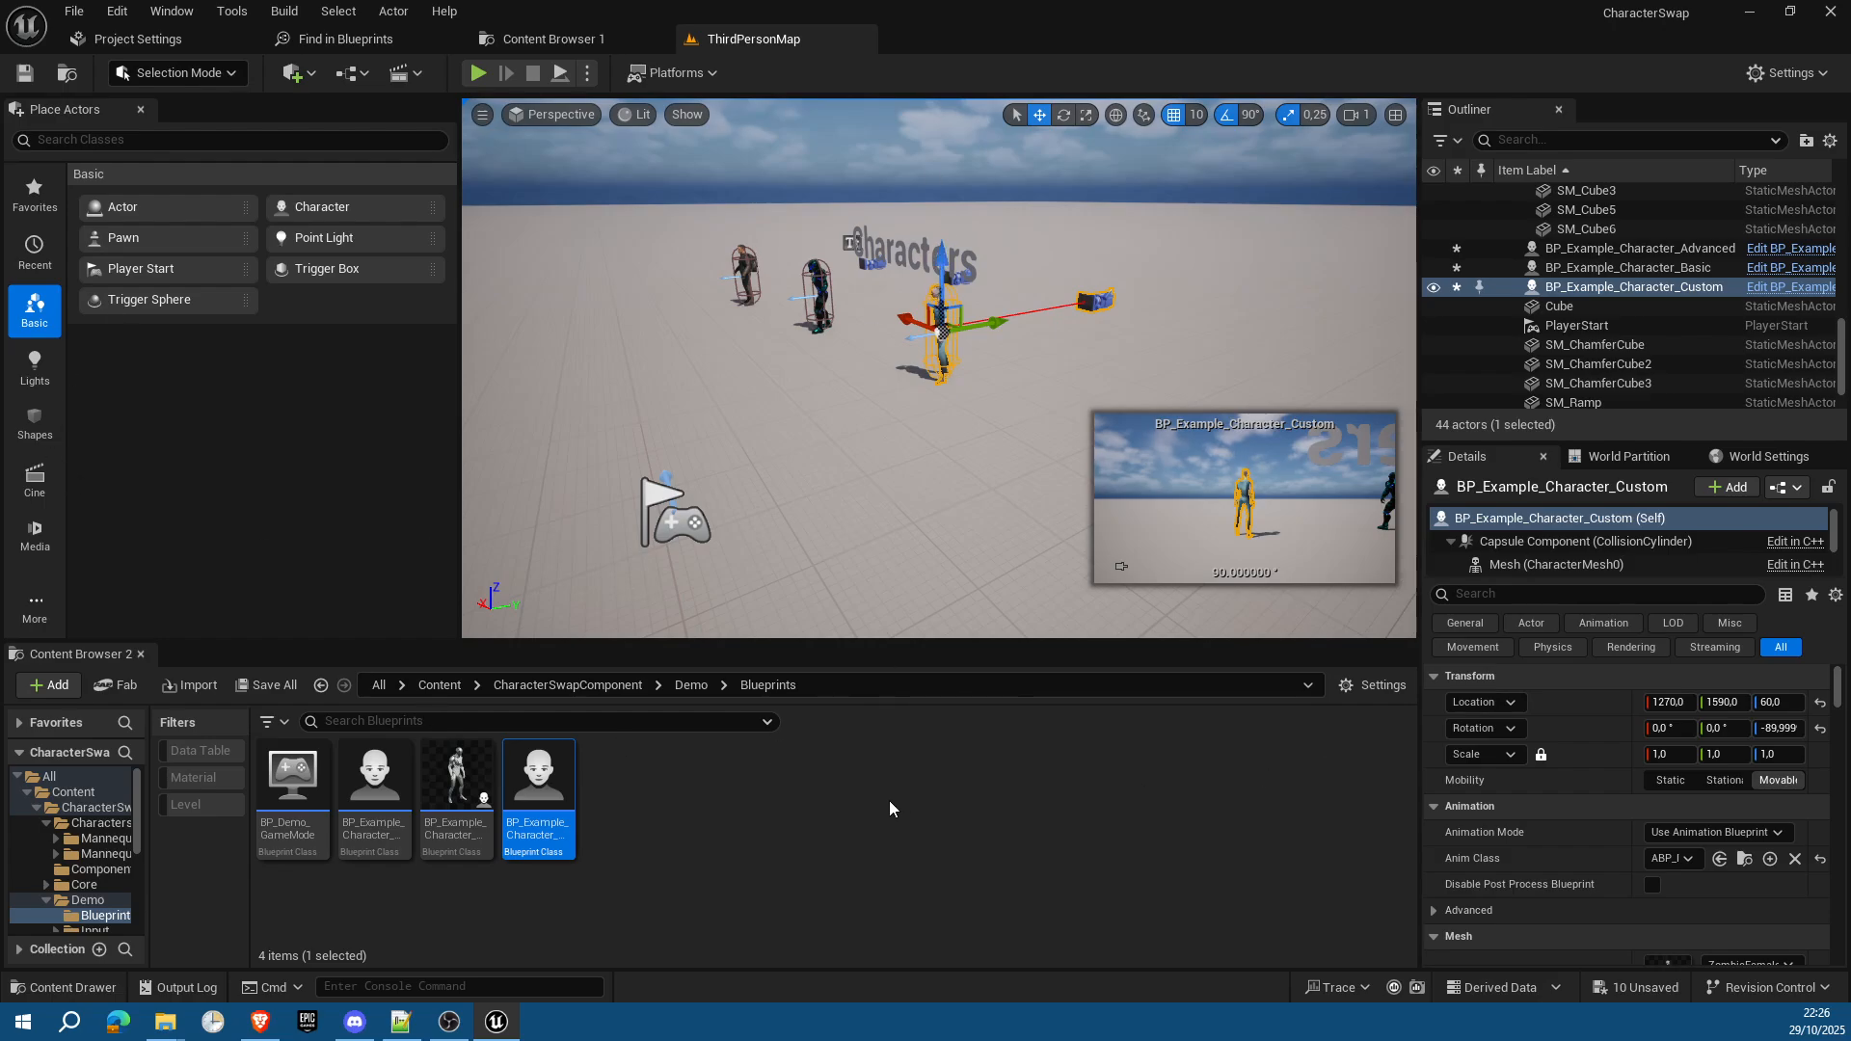
{"action": "right_click_drag", "start_coordinate": [891, 498], "coordinate": [844, 490]}
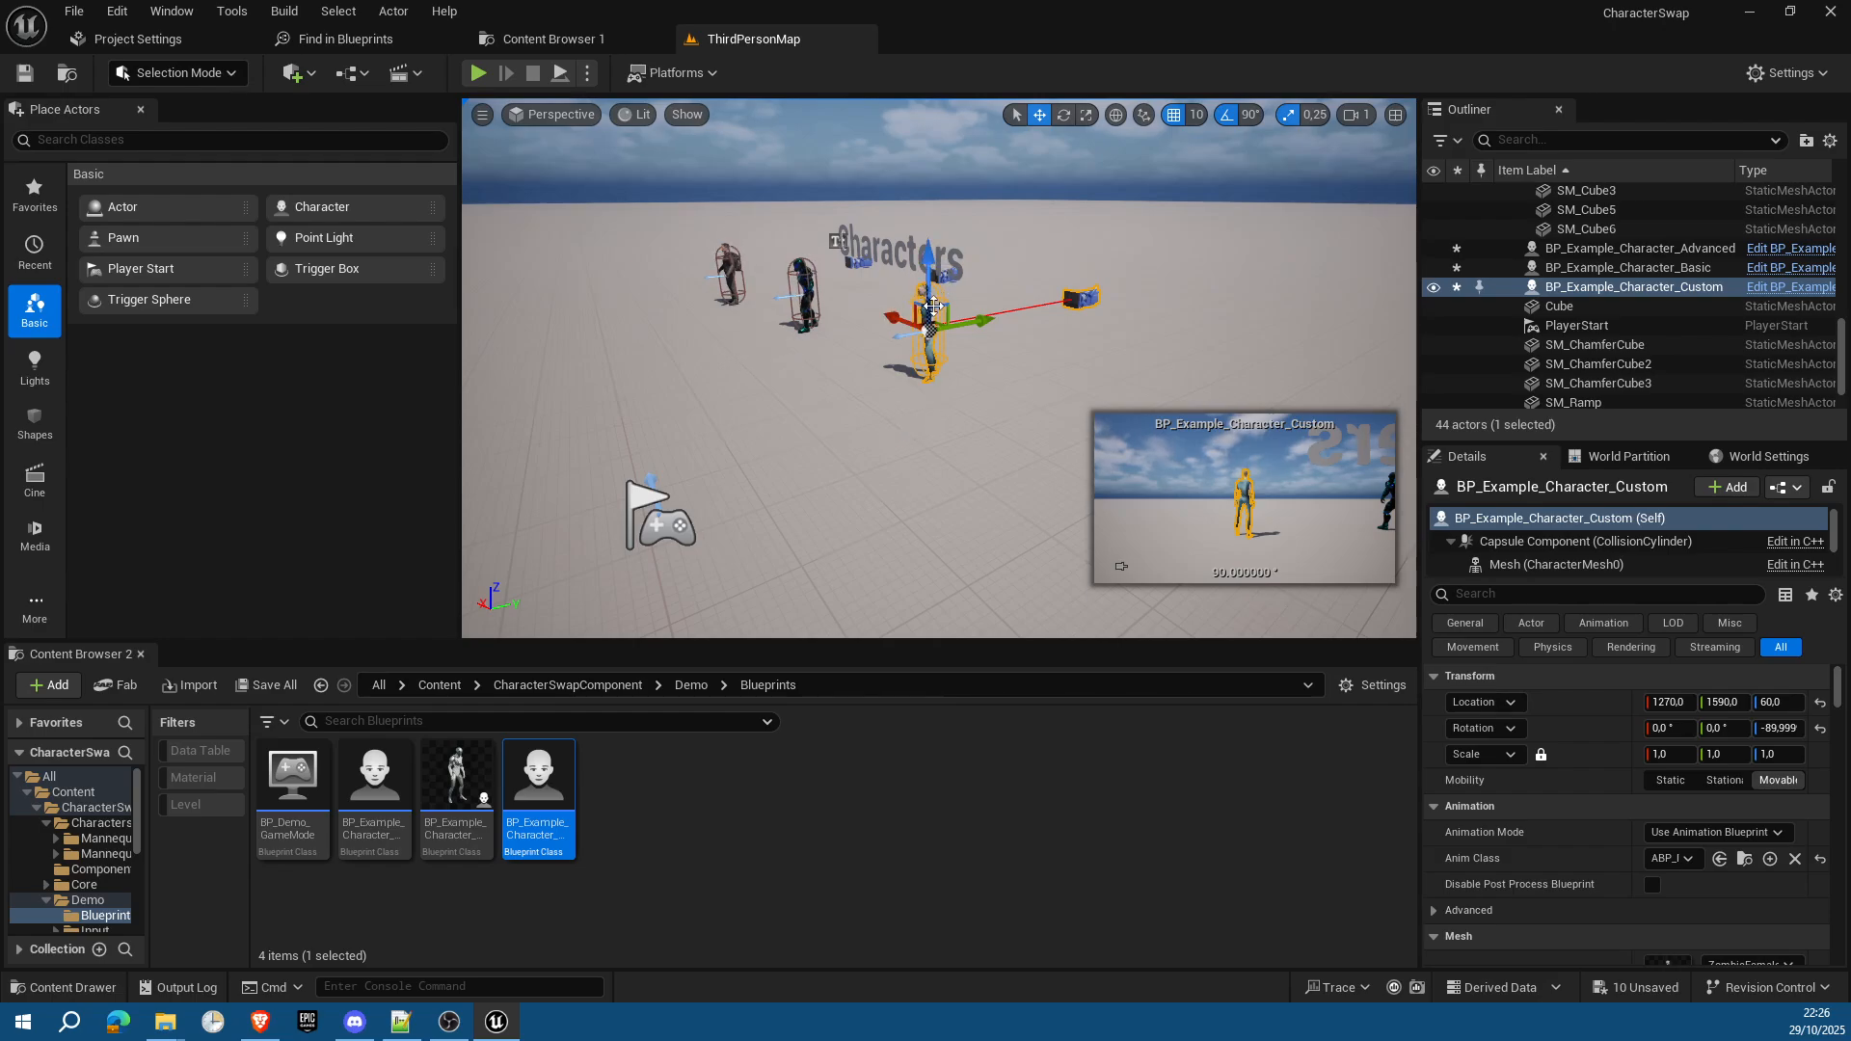
{"action": "right_click_drag", "start_coordinate": [942, 455], "coordinate": [1157, 380]}
{"action": "left_click", "coordinate": [923, 540]}
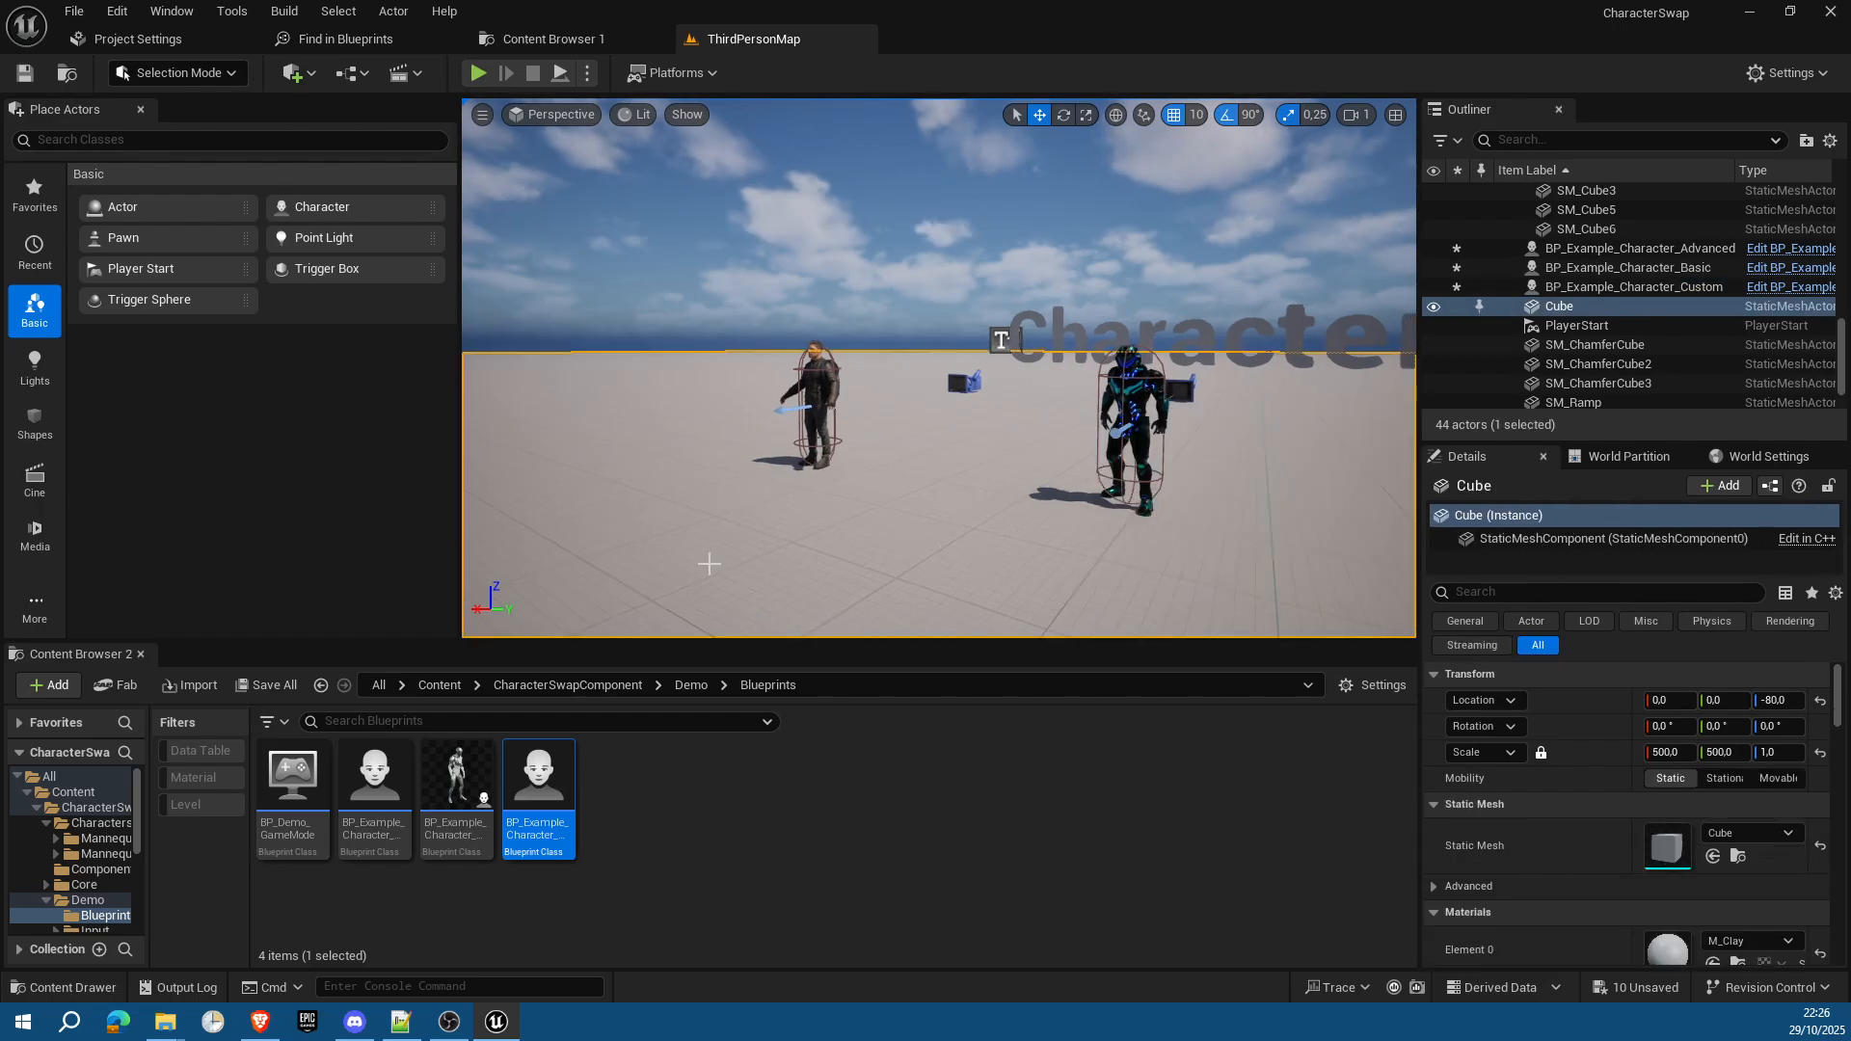
{"action": "left_click_drag", "start_coordinate": [443, 640], "coordinate": [430, 774]}
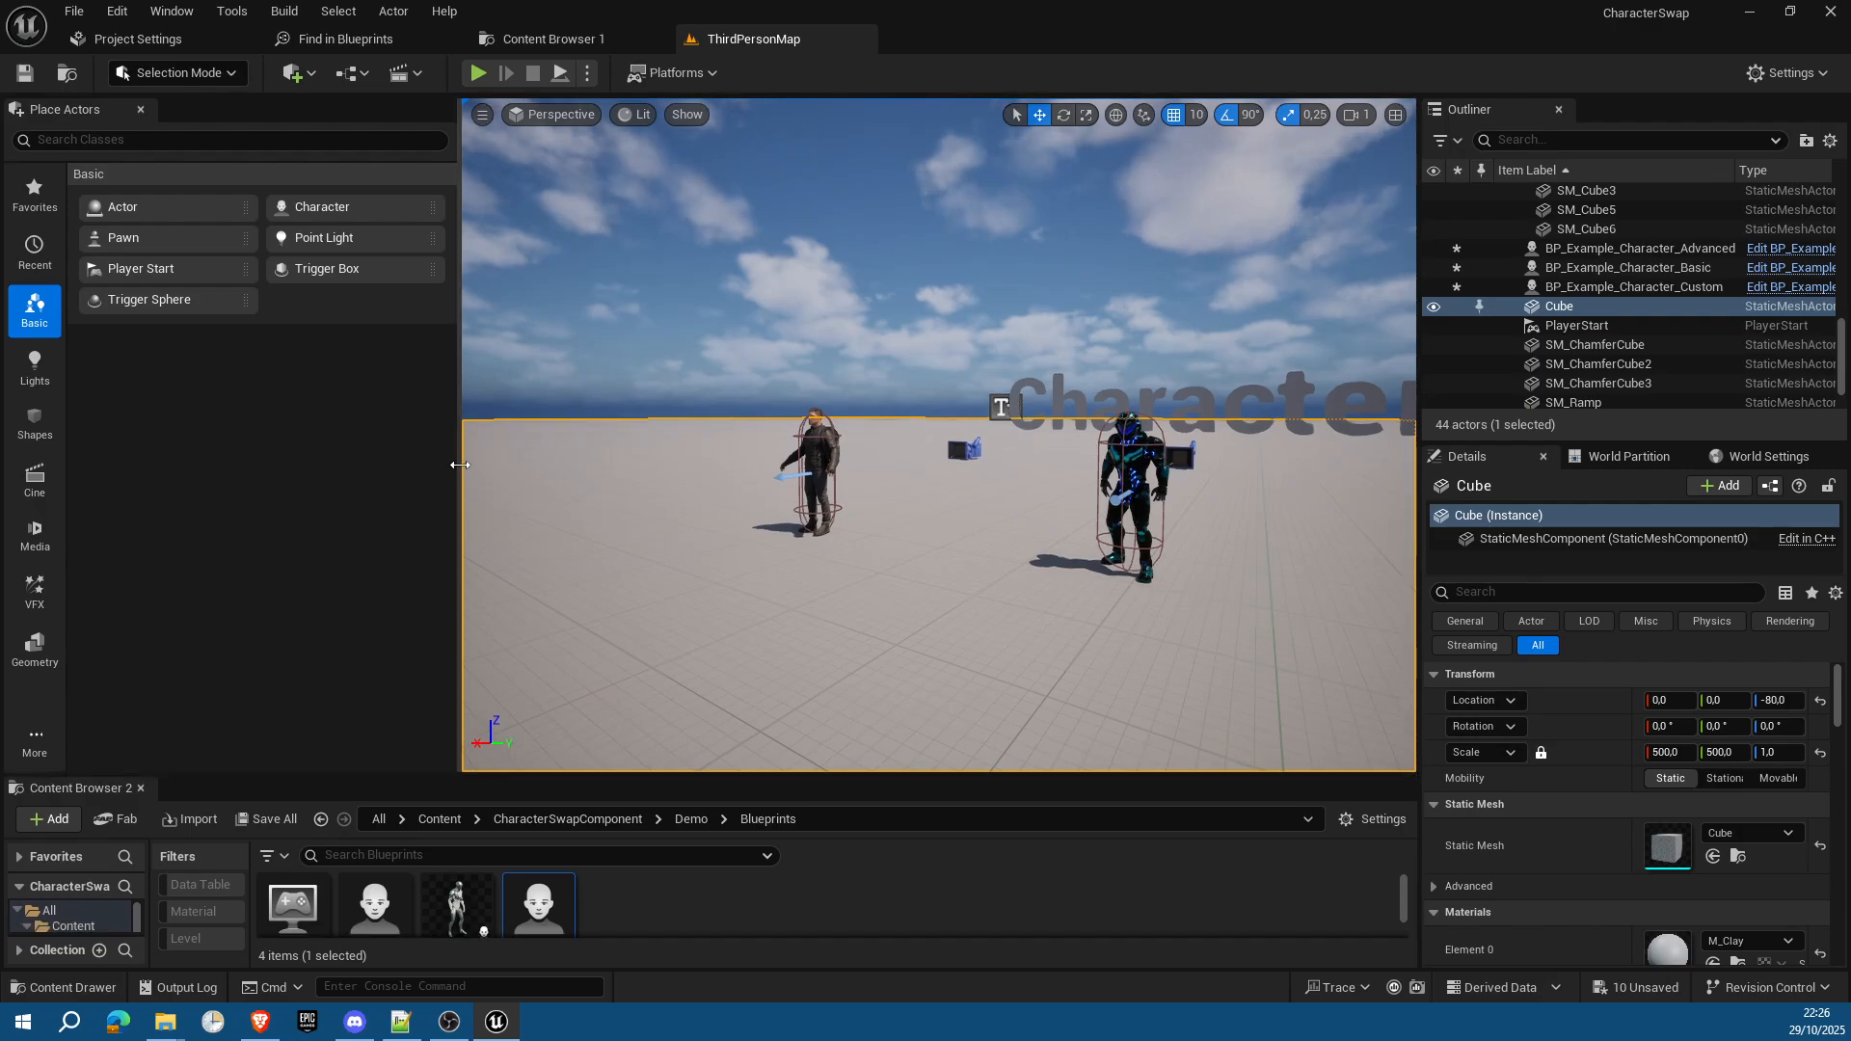
{"action": "left_click_drag", "start_coordinate": [459, 465], "coordinate": [153, 472]}
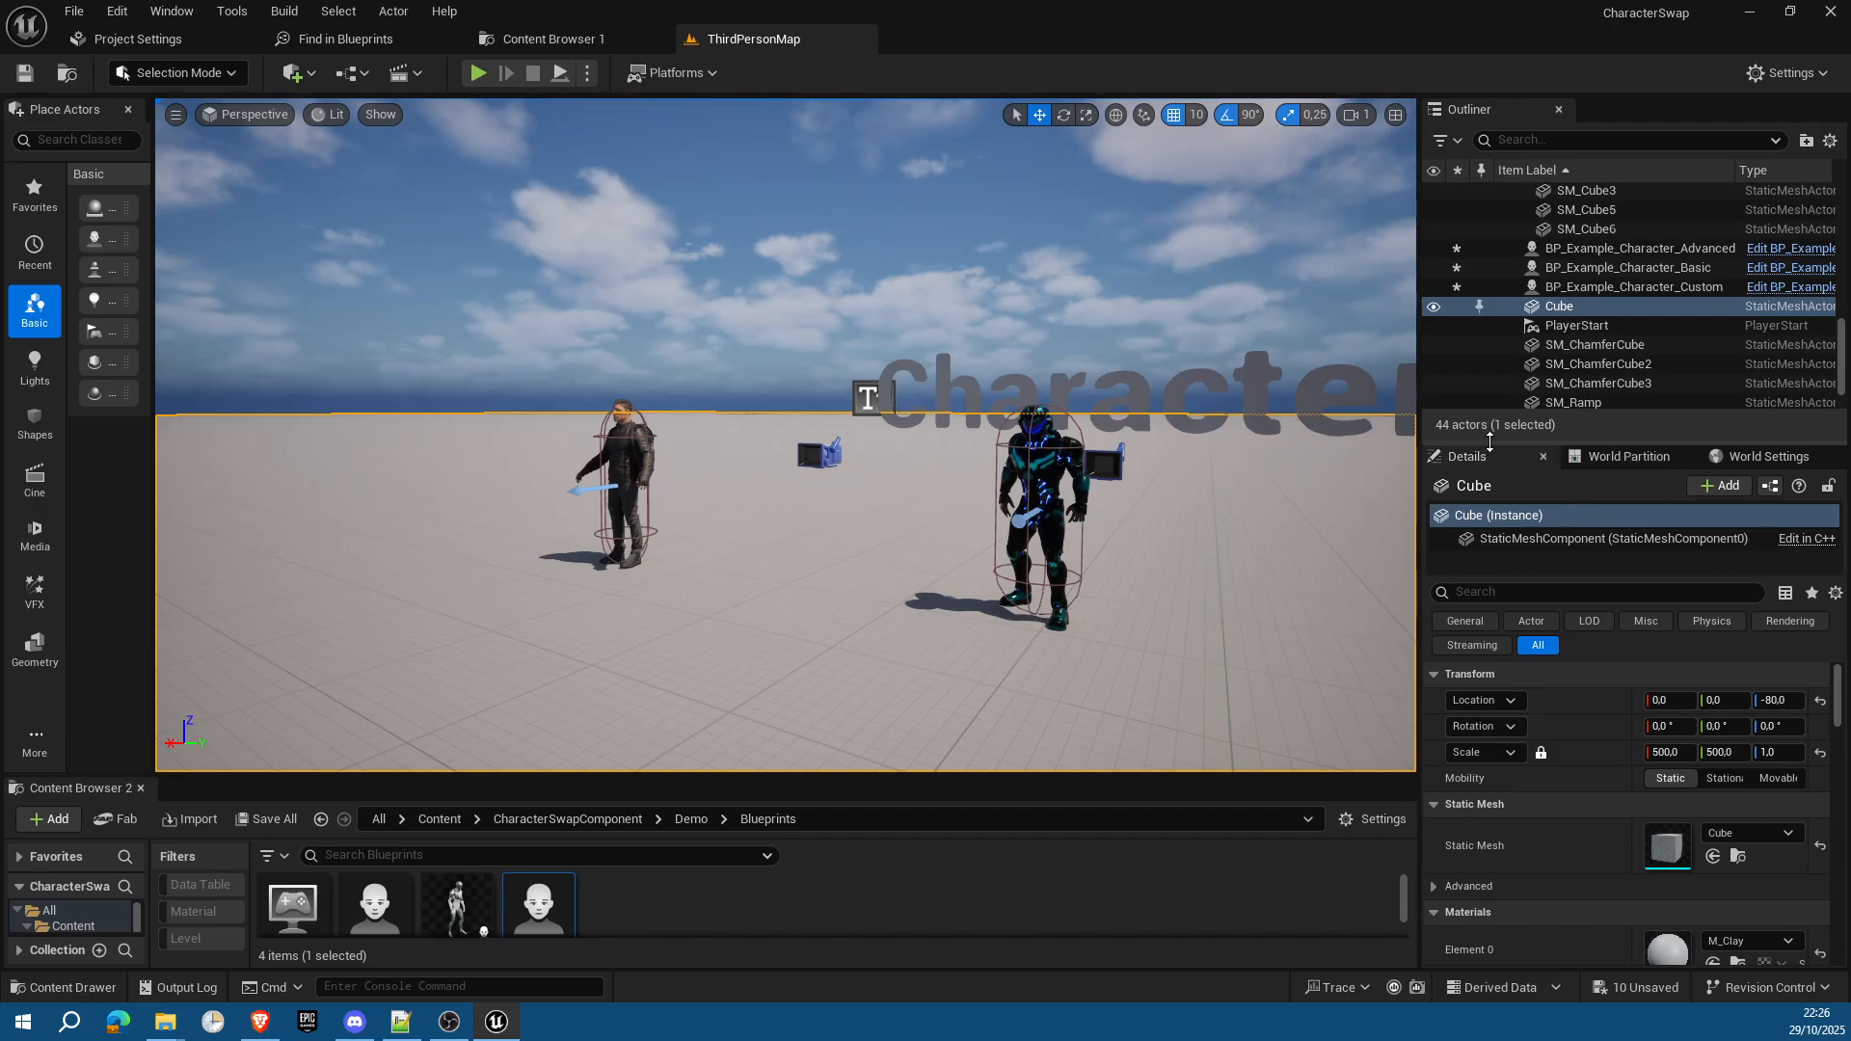
{"action": "left_click_drag", "start_coordinate": [1489, 441], "coordinate": [1489, 275]}
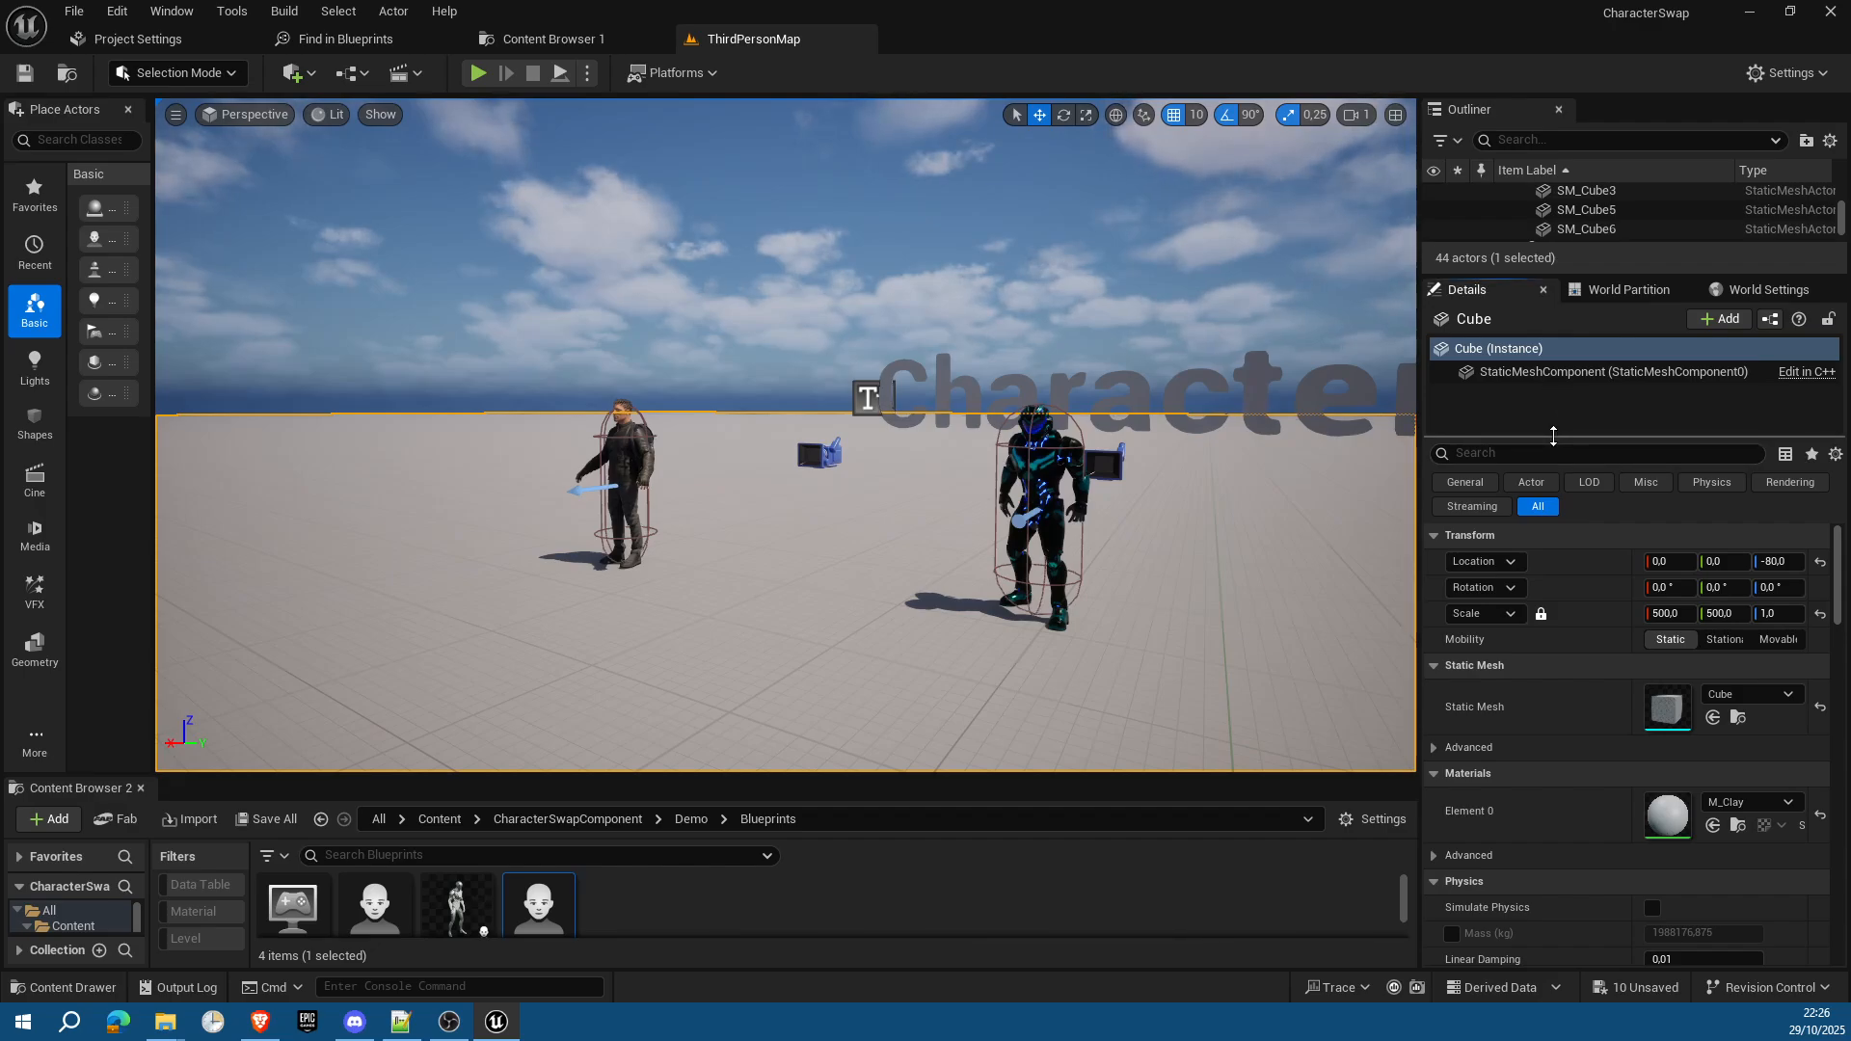
{"action": "left_click_drag", "start_coordinate": [1553, 436], "coordinate": [1561, 537]}
Step: Set the AC_MeshSwap_Basic row name on the BP_Example_Character_Basic actor in the level to Manny and refresh the mesh
{"action": "left_click", "coordinate": [622, 462]}
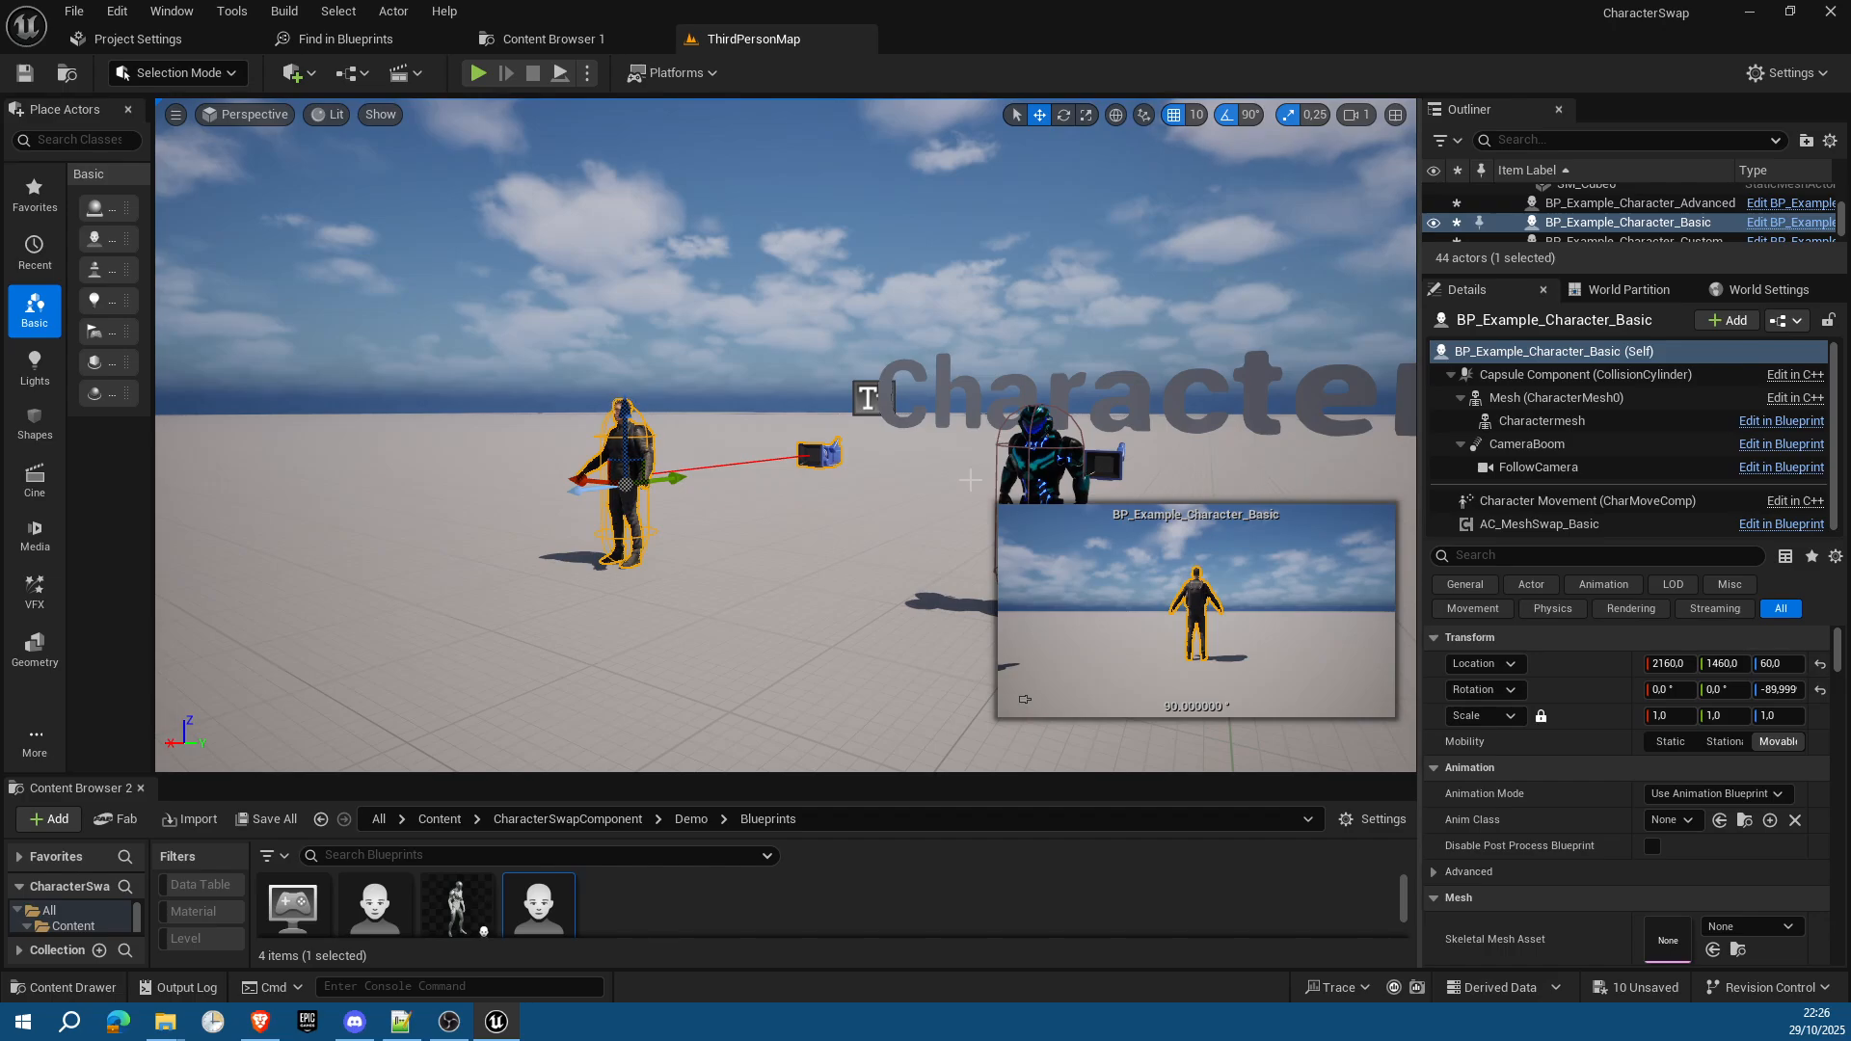
{"action": "key", "text": "w"}
{"action": "right_click_drag", "start_coordinate": [628, 350], "coordinate": [737, 343]}
{"action": "key", "text": "a"}
{"action": "key", "text": "w"}
{"action": "key", "text": "s"}
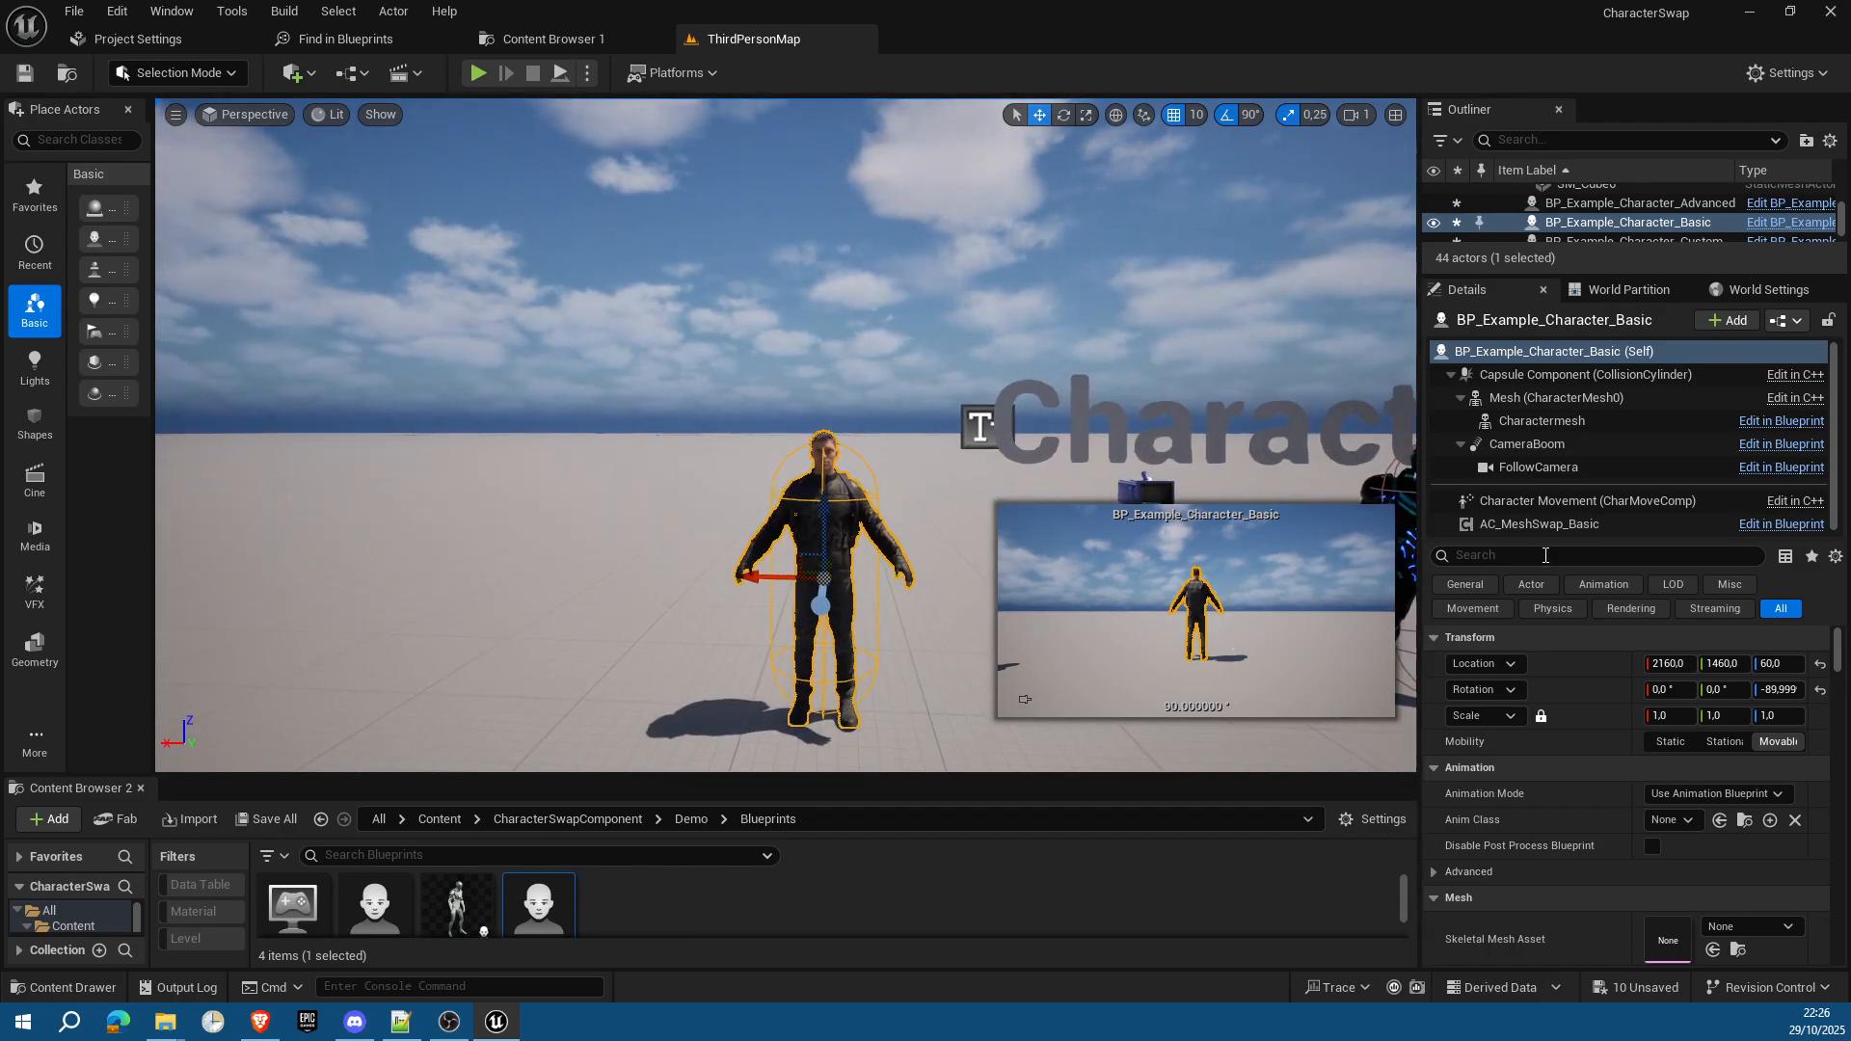
{"action": "left_click", "coordinate": [1555, 527]}
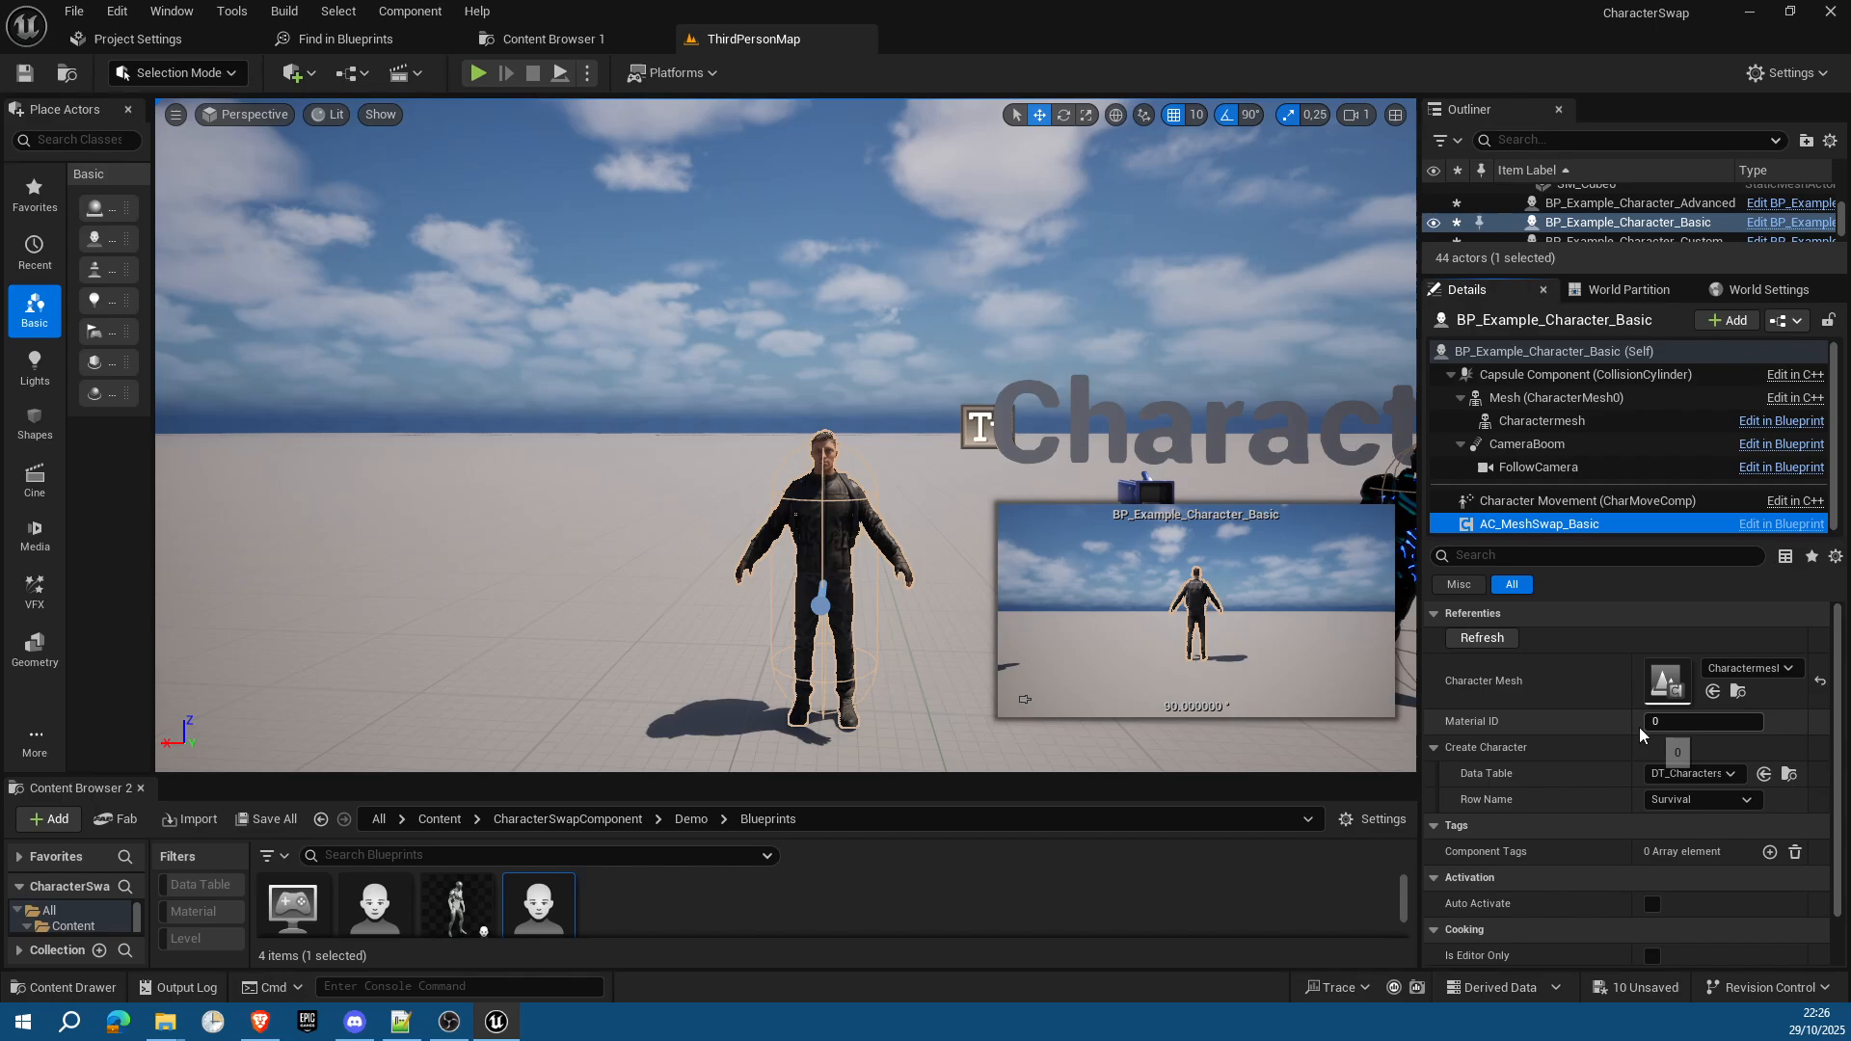
{"action": "left_click", "coordinate": [1746, 800]}
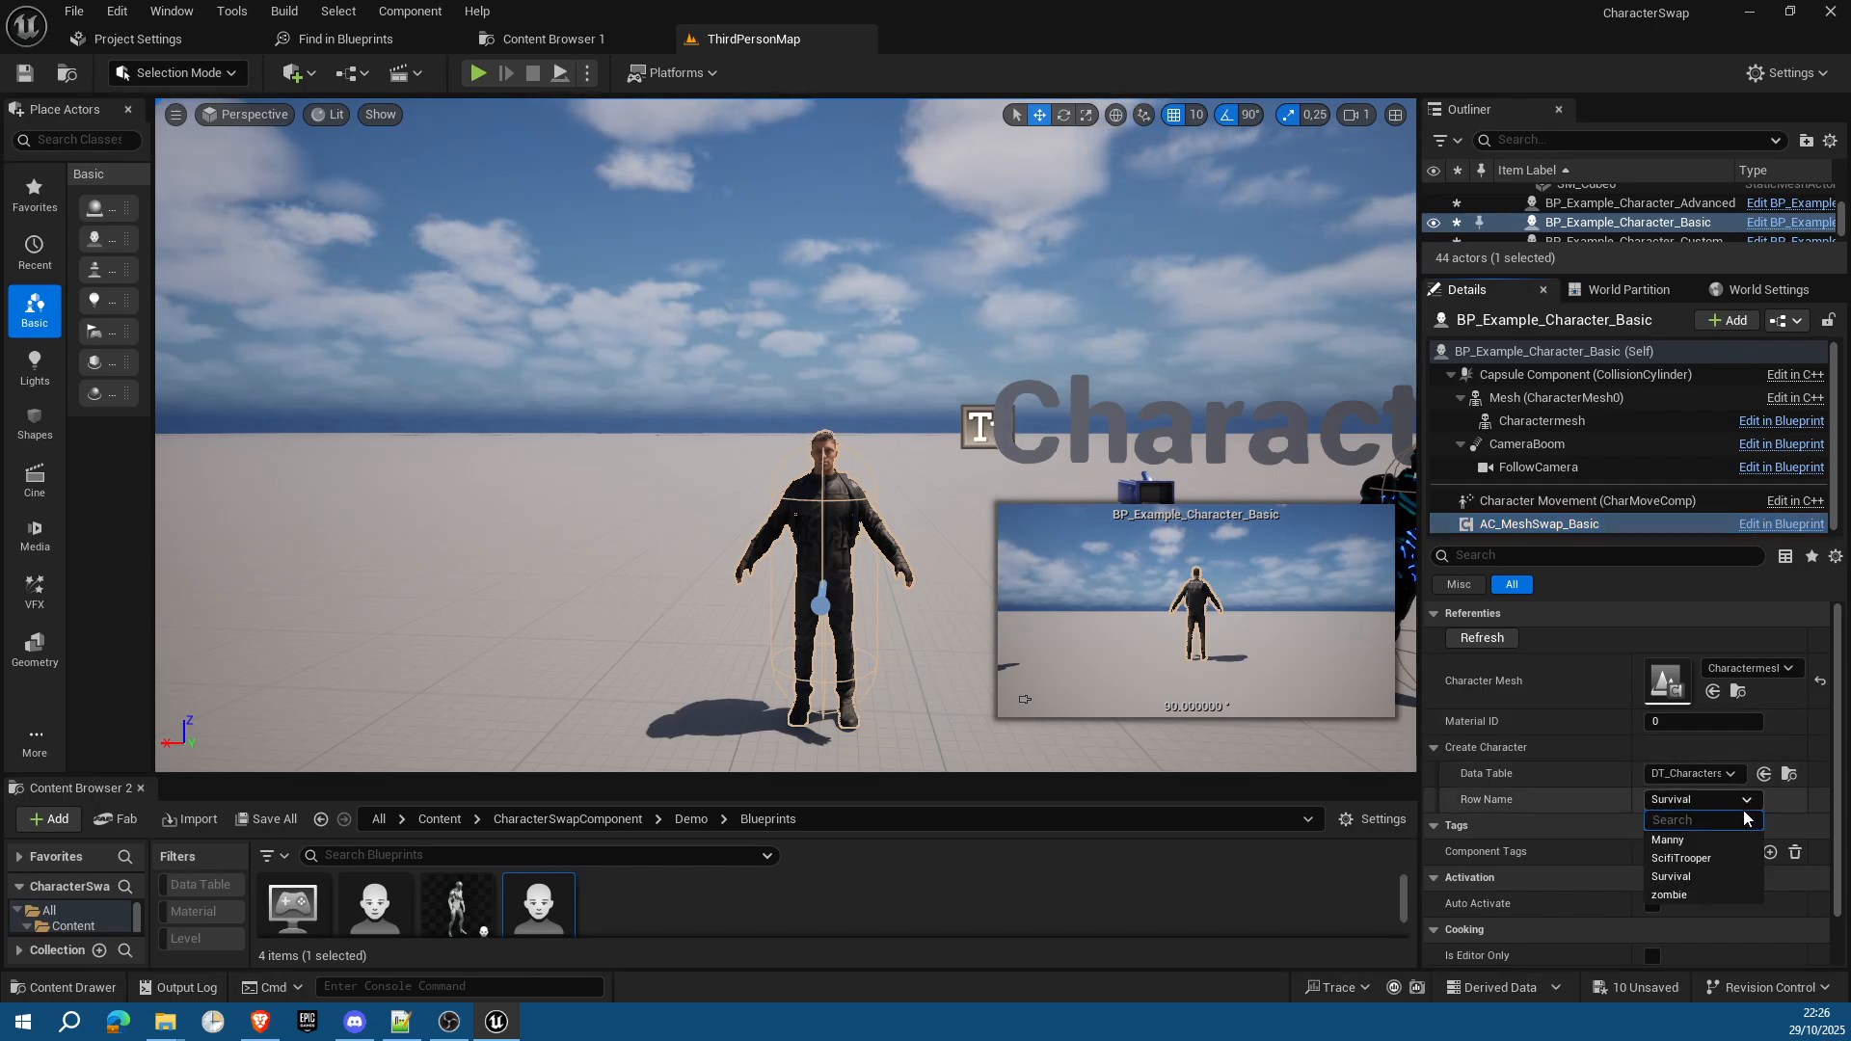
{"action": "left_click", "coordinate": [1697, 840]}
{"action": "left_click", "coordinate": [1481, 638]}
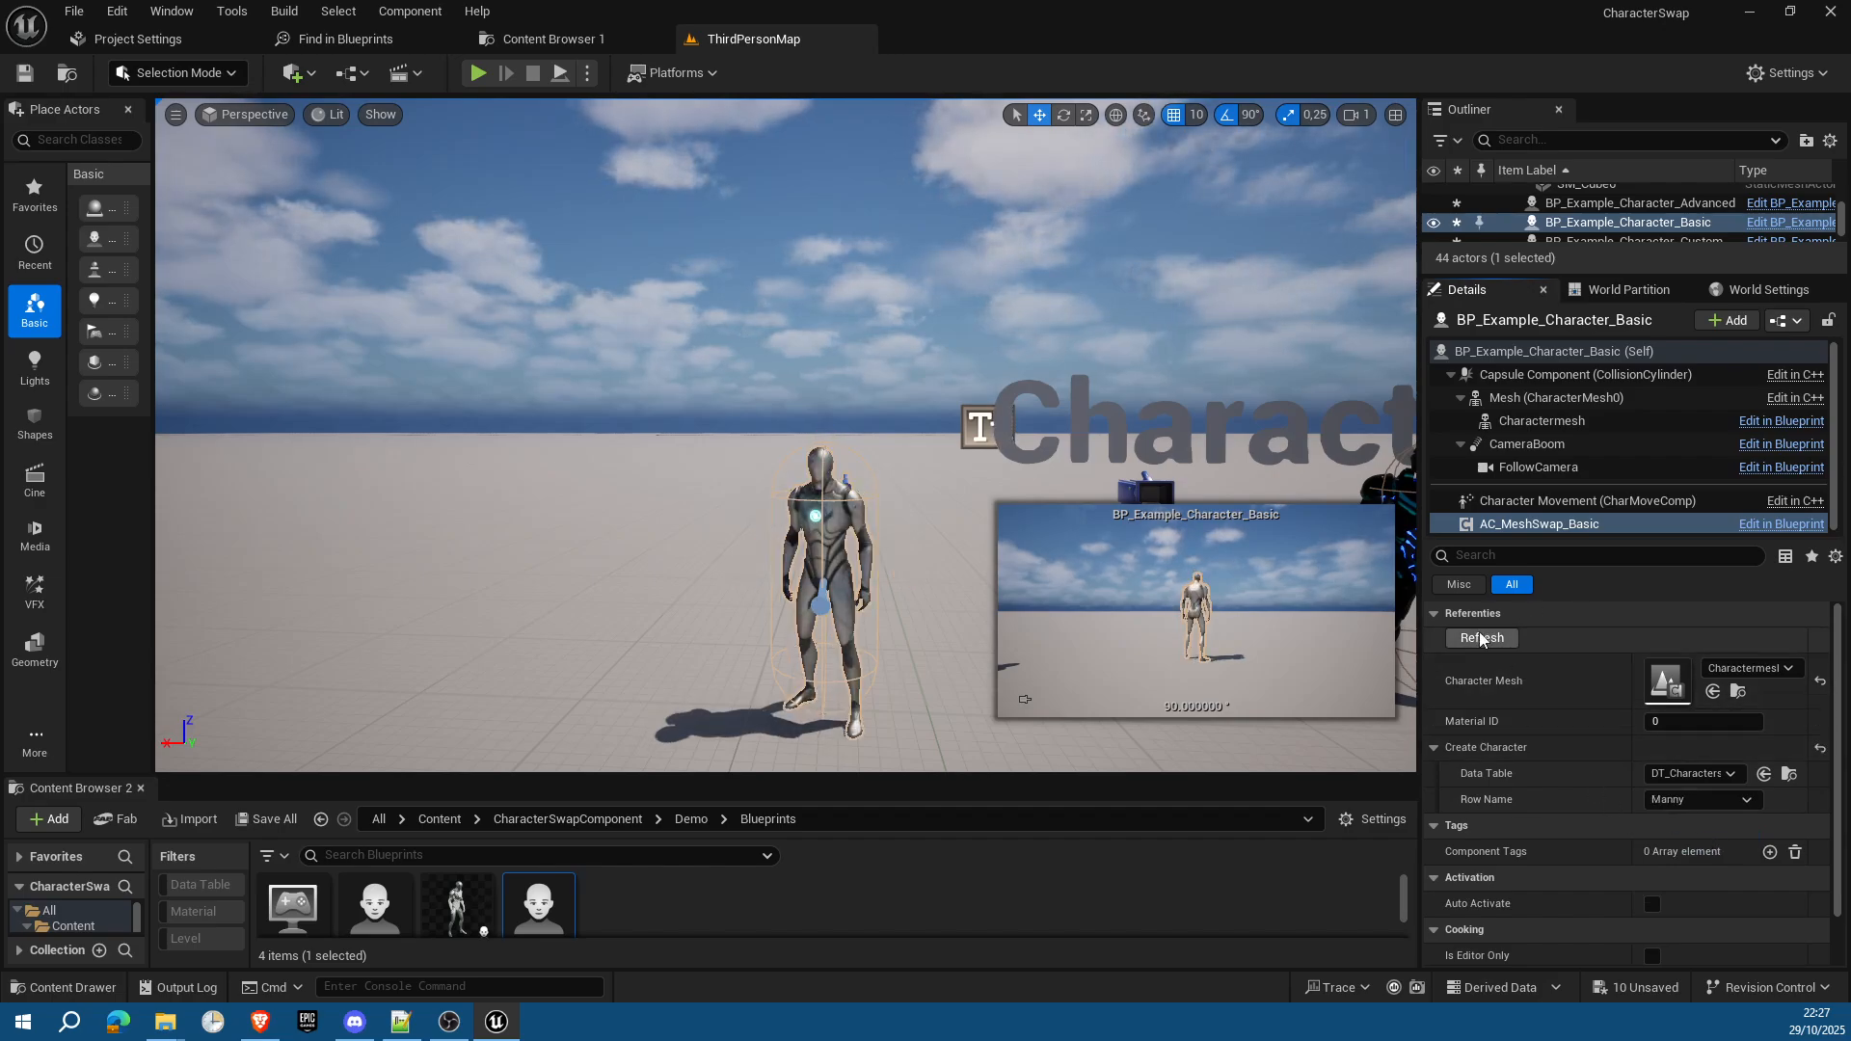
{"action": "left_click", "coordinate": [1479, 635]}
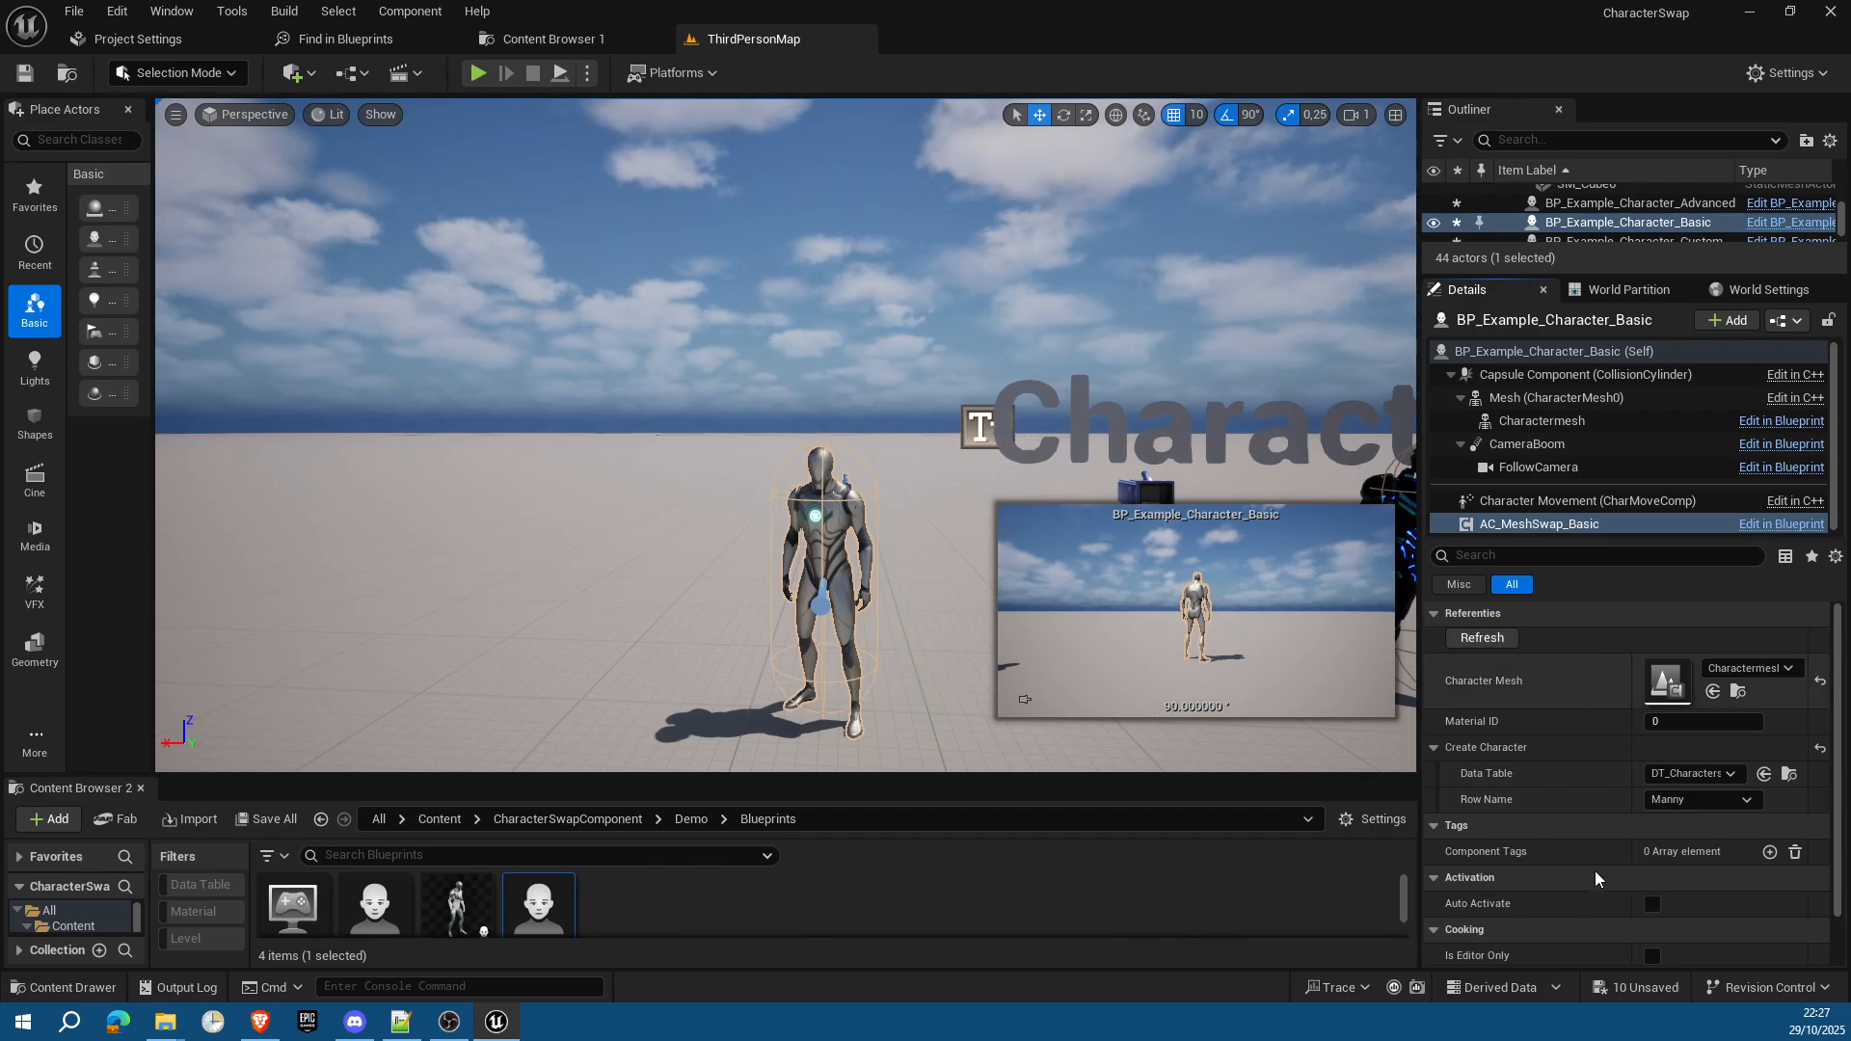
Step: Set the Basic character's row name back to Survival and refresh its mesh
{"action": "left_click", "coordinate": [1757, 795]}
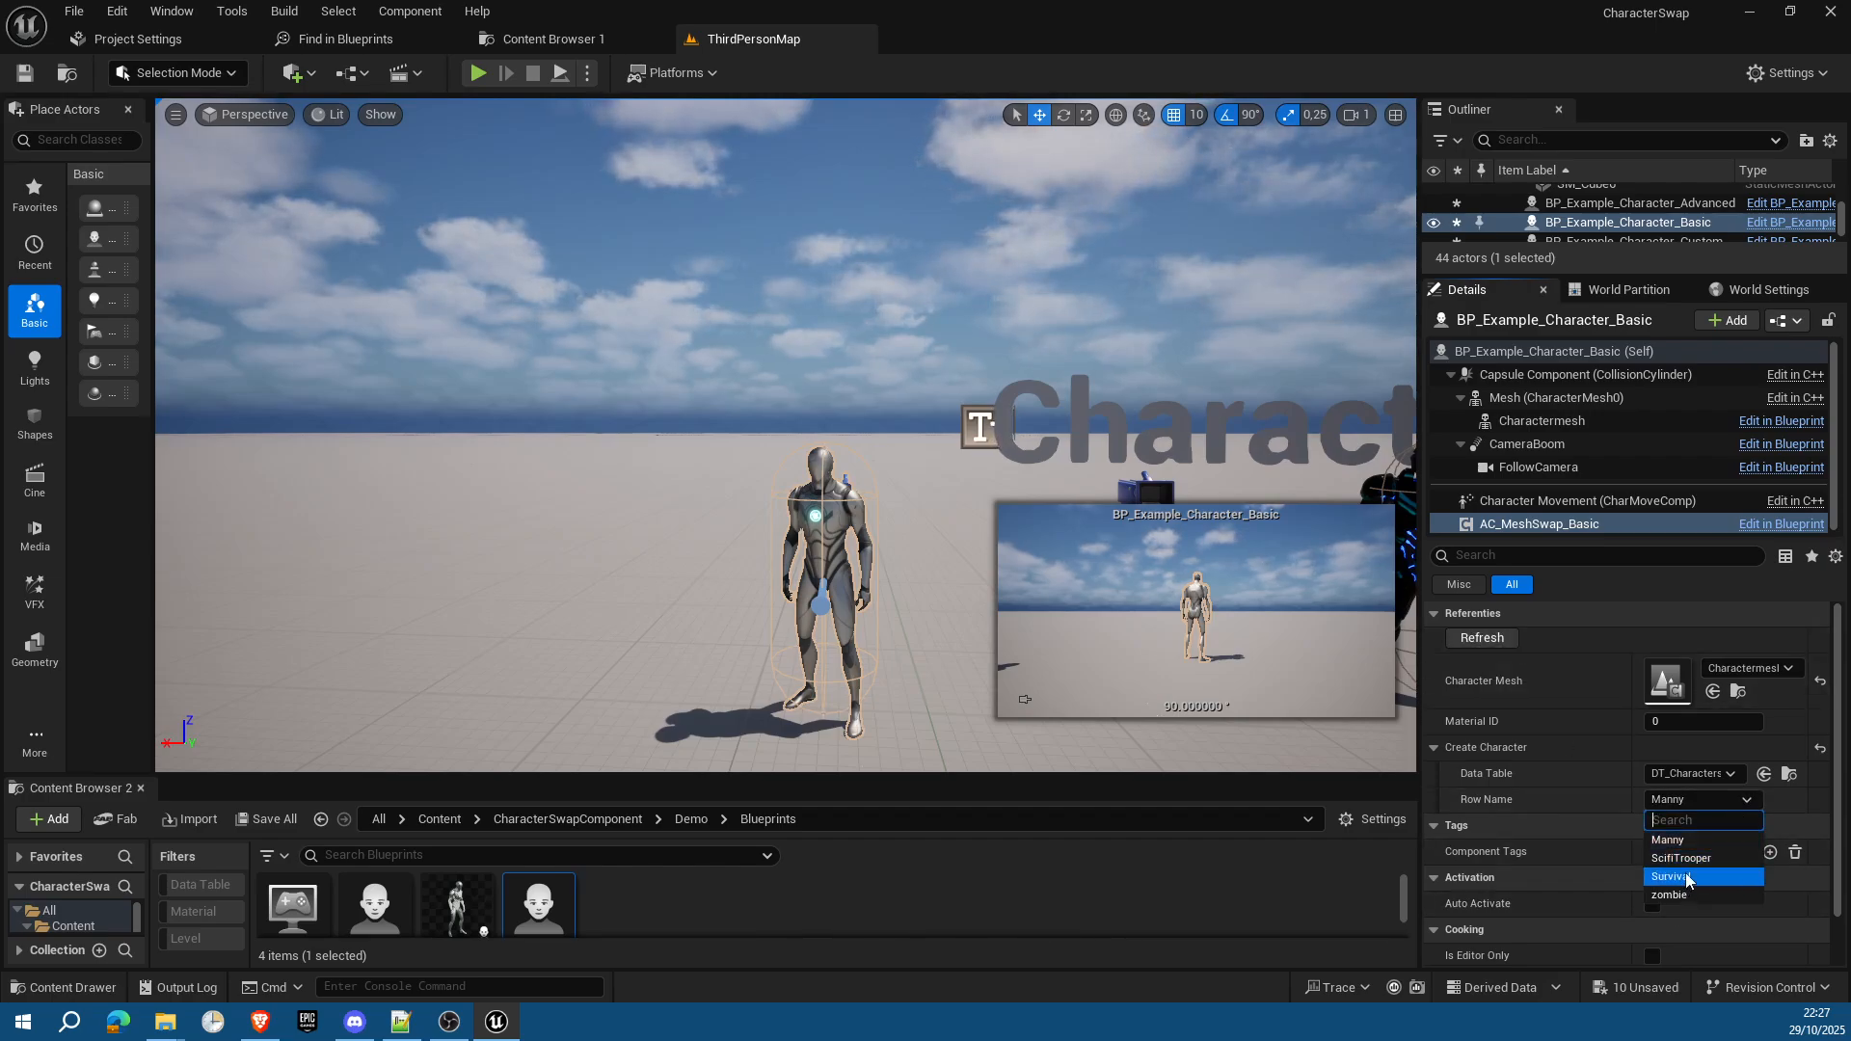
{"action": "left_click", "coordinate": [1482, 642]}
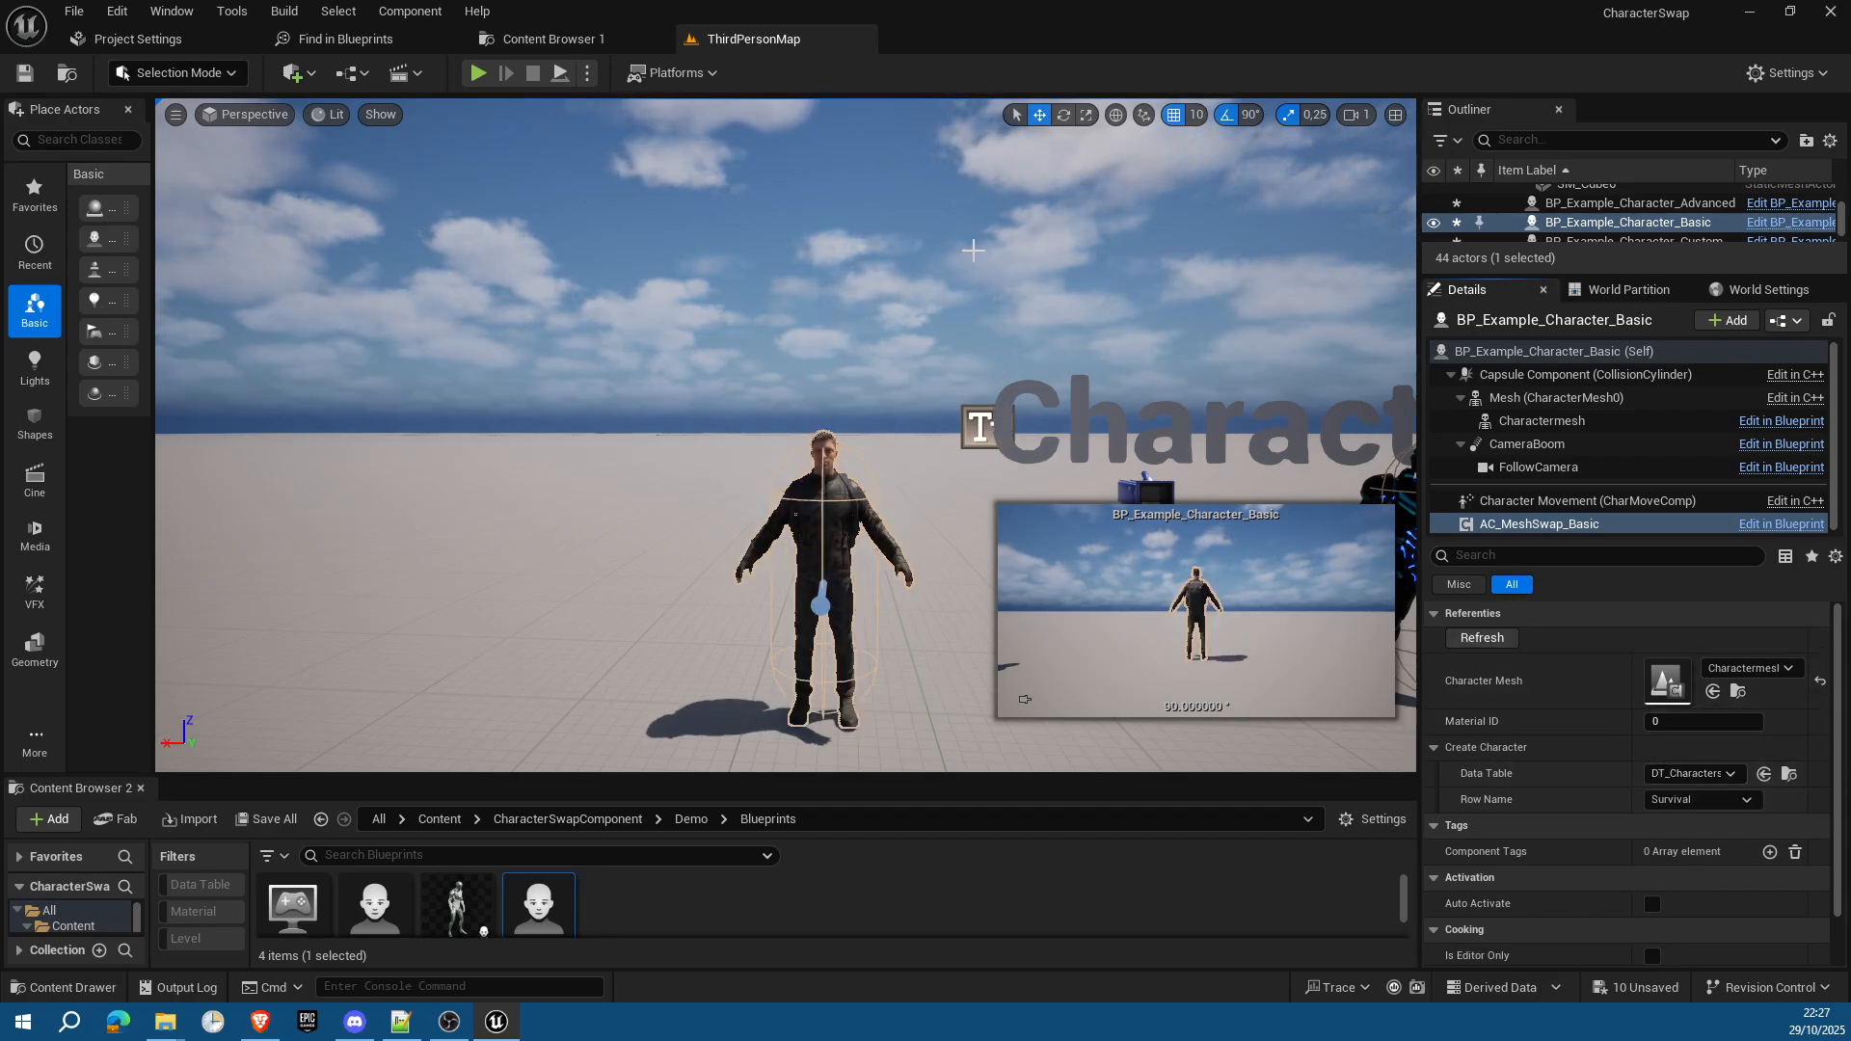
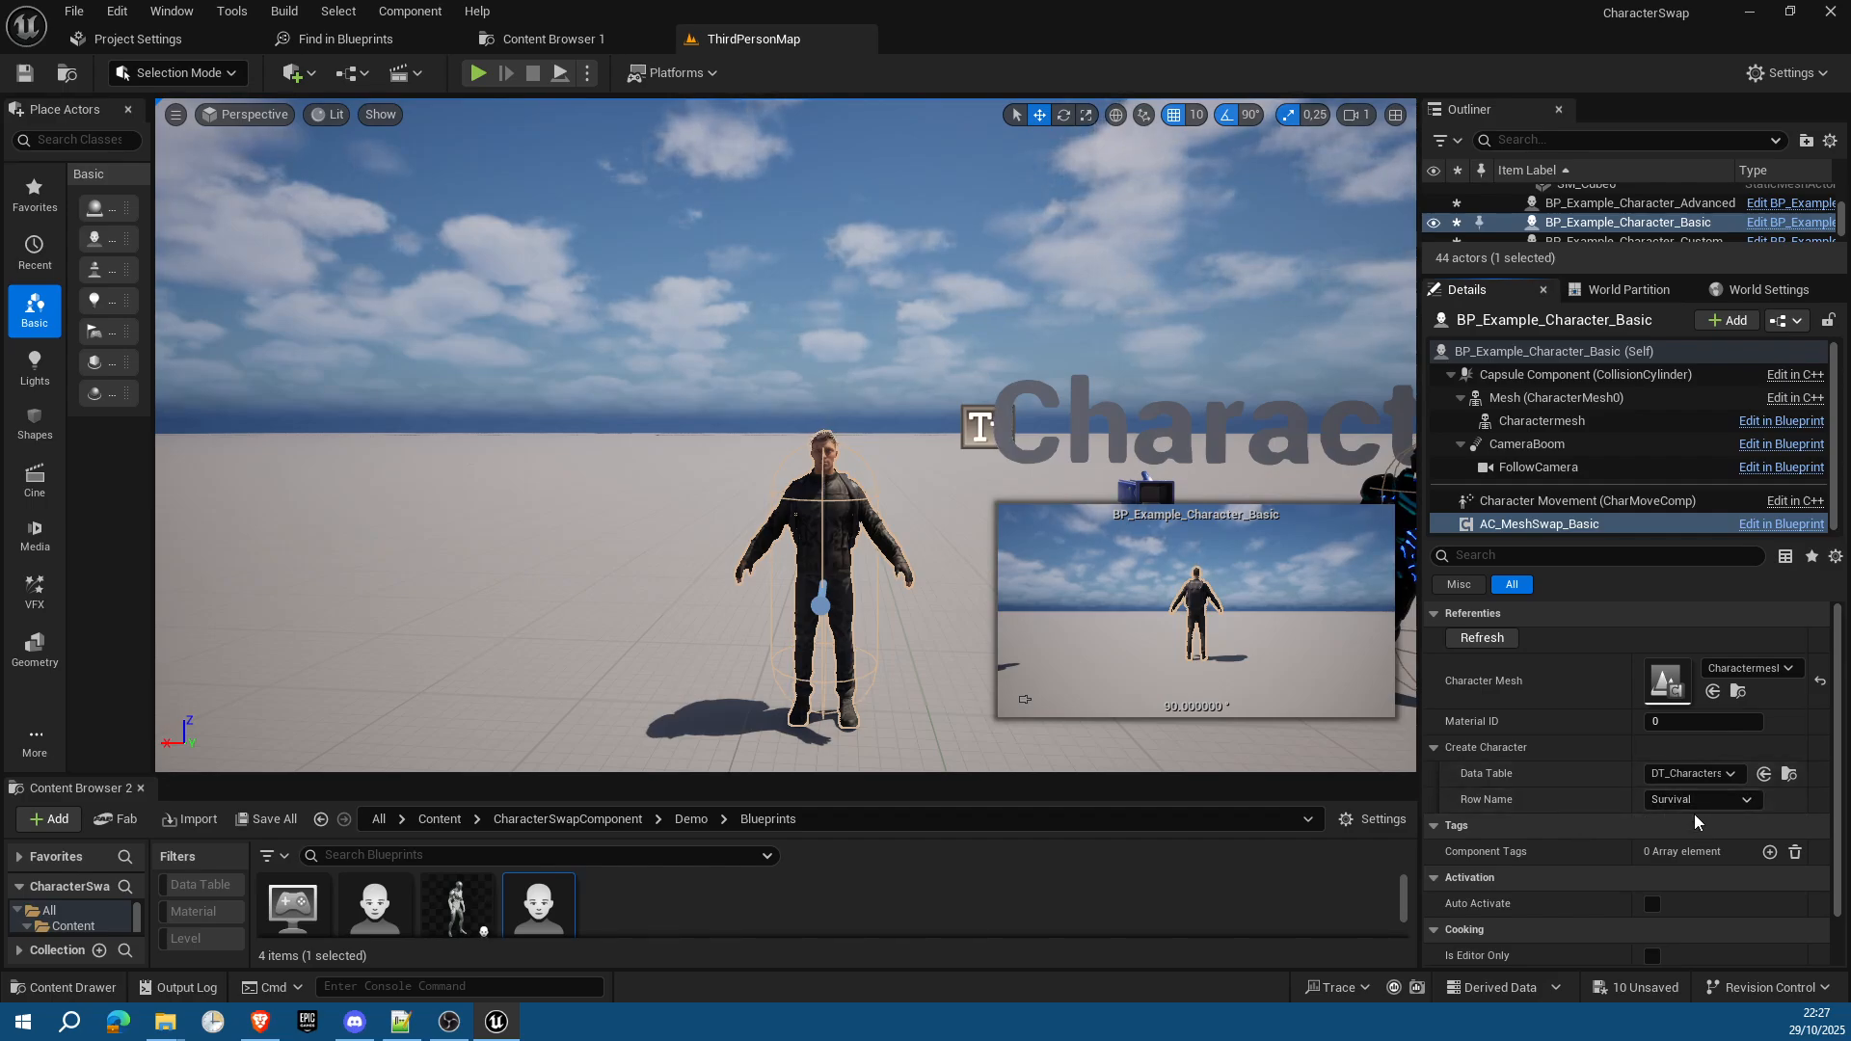
Step: Set the AC_MeshSwap_Advanced row name on the BP_Example_Character_Advanced actor in the level to zombie and refresh the mesh
{"action": "right_click_drag", "start_coordinate": [862, 631], "coordinate": [793, 530]}
{"action": "key", "text": "d"}
{"action": "key", "text": "d"}
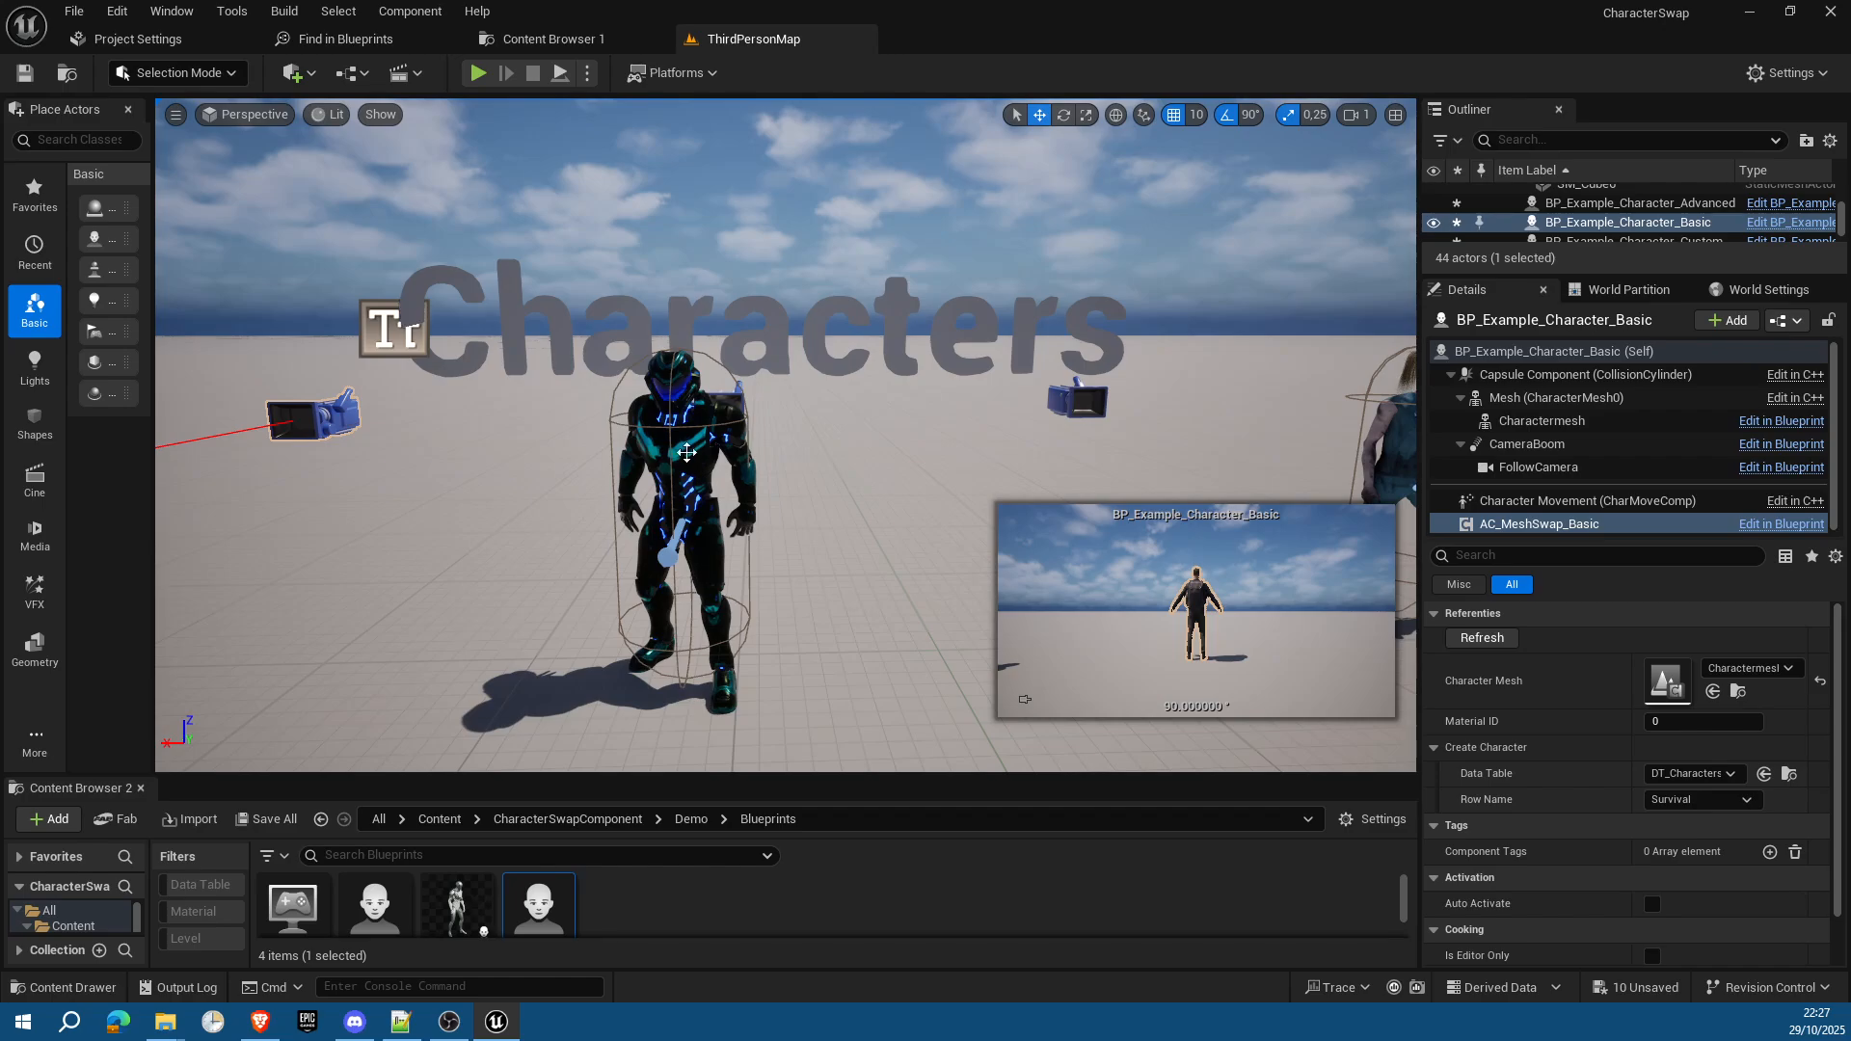
{"action": "left_click", "coordinate": [685, 454]}
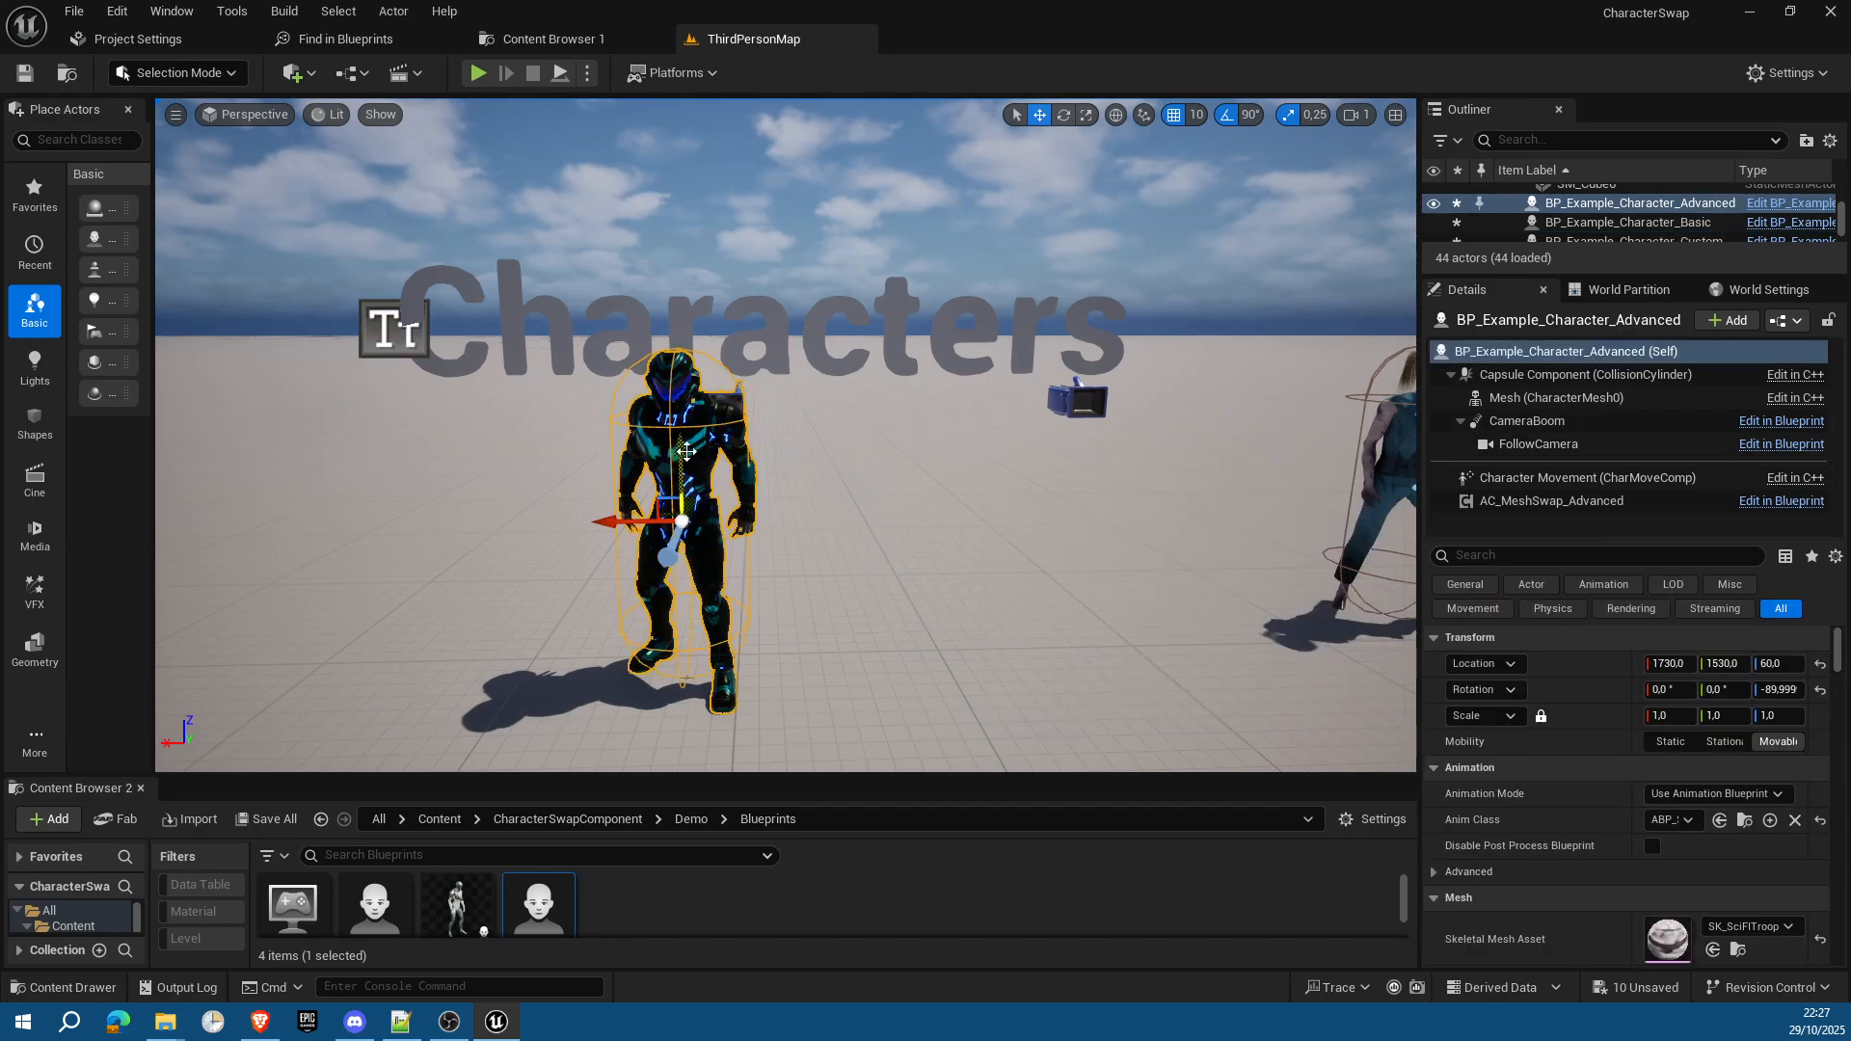
{"action": "left_click", "coordinate": [1567, 499]}
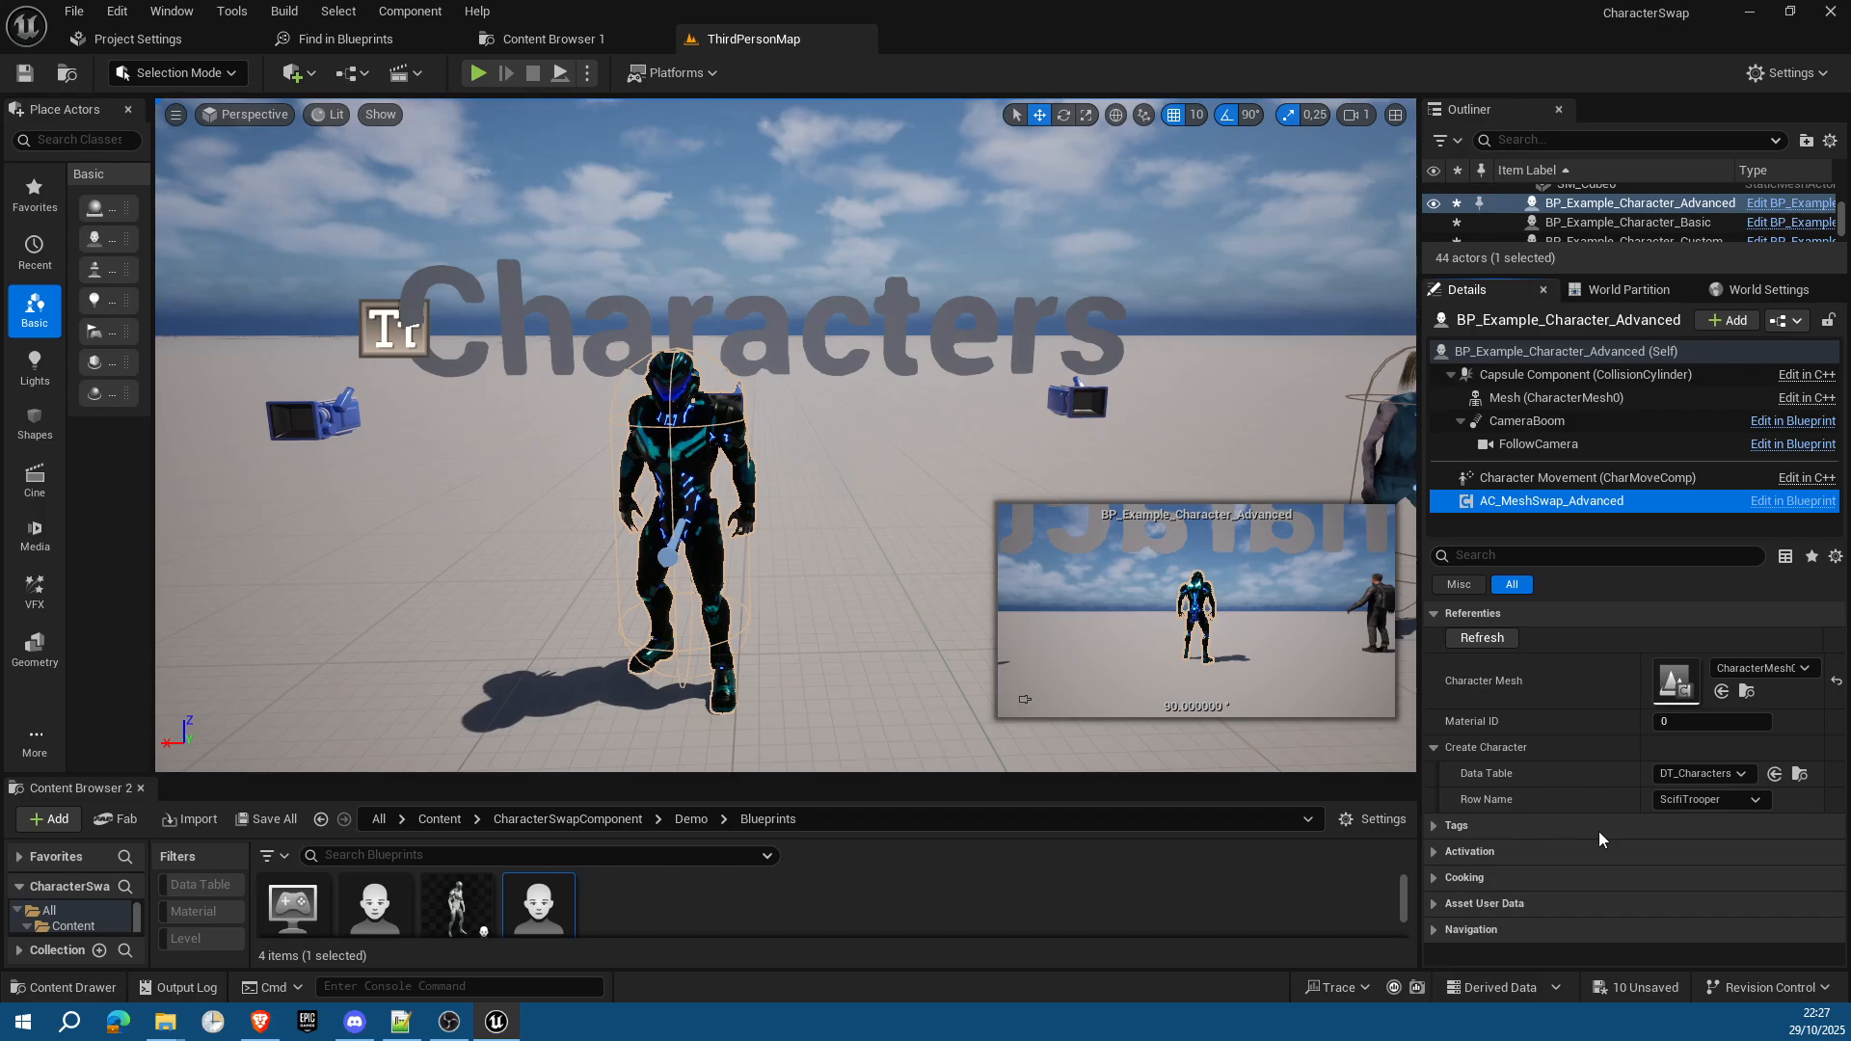
{"action": "left_click", "coordinate": [1755, 801]}
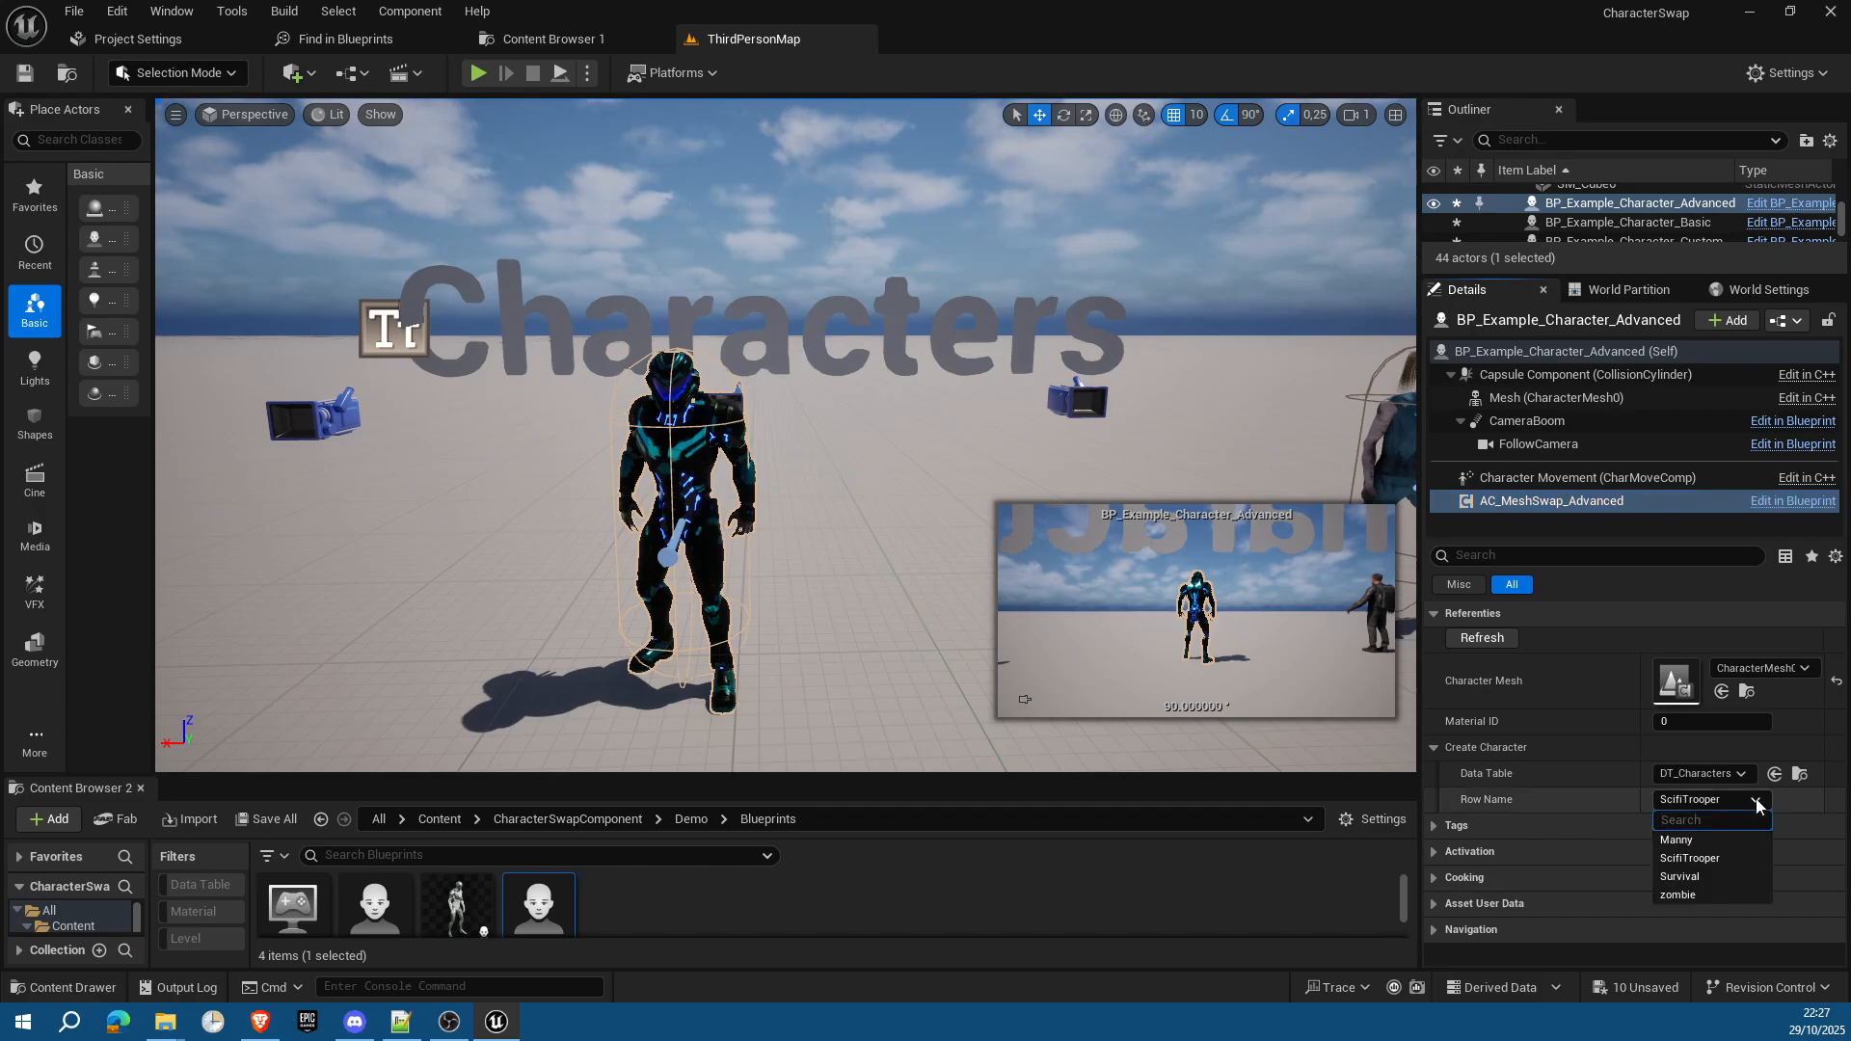
{"action": "left_click", "coordinate": [1690, 897]}
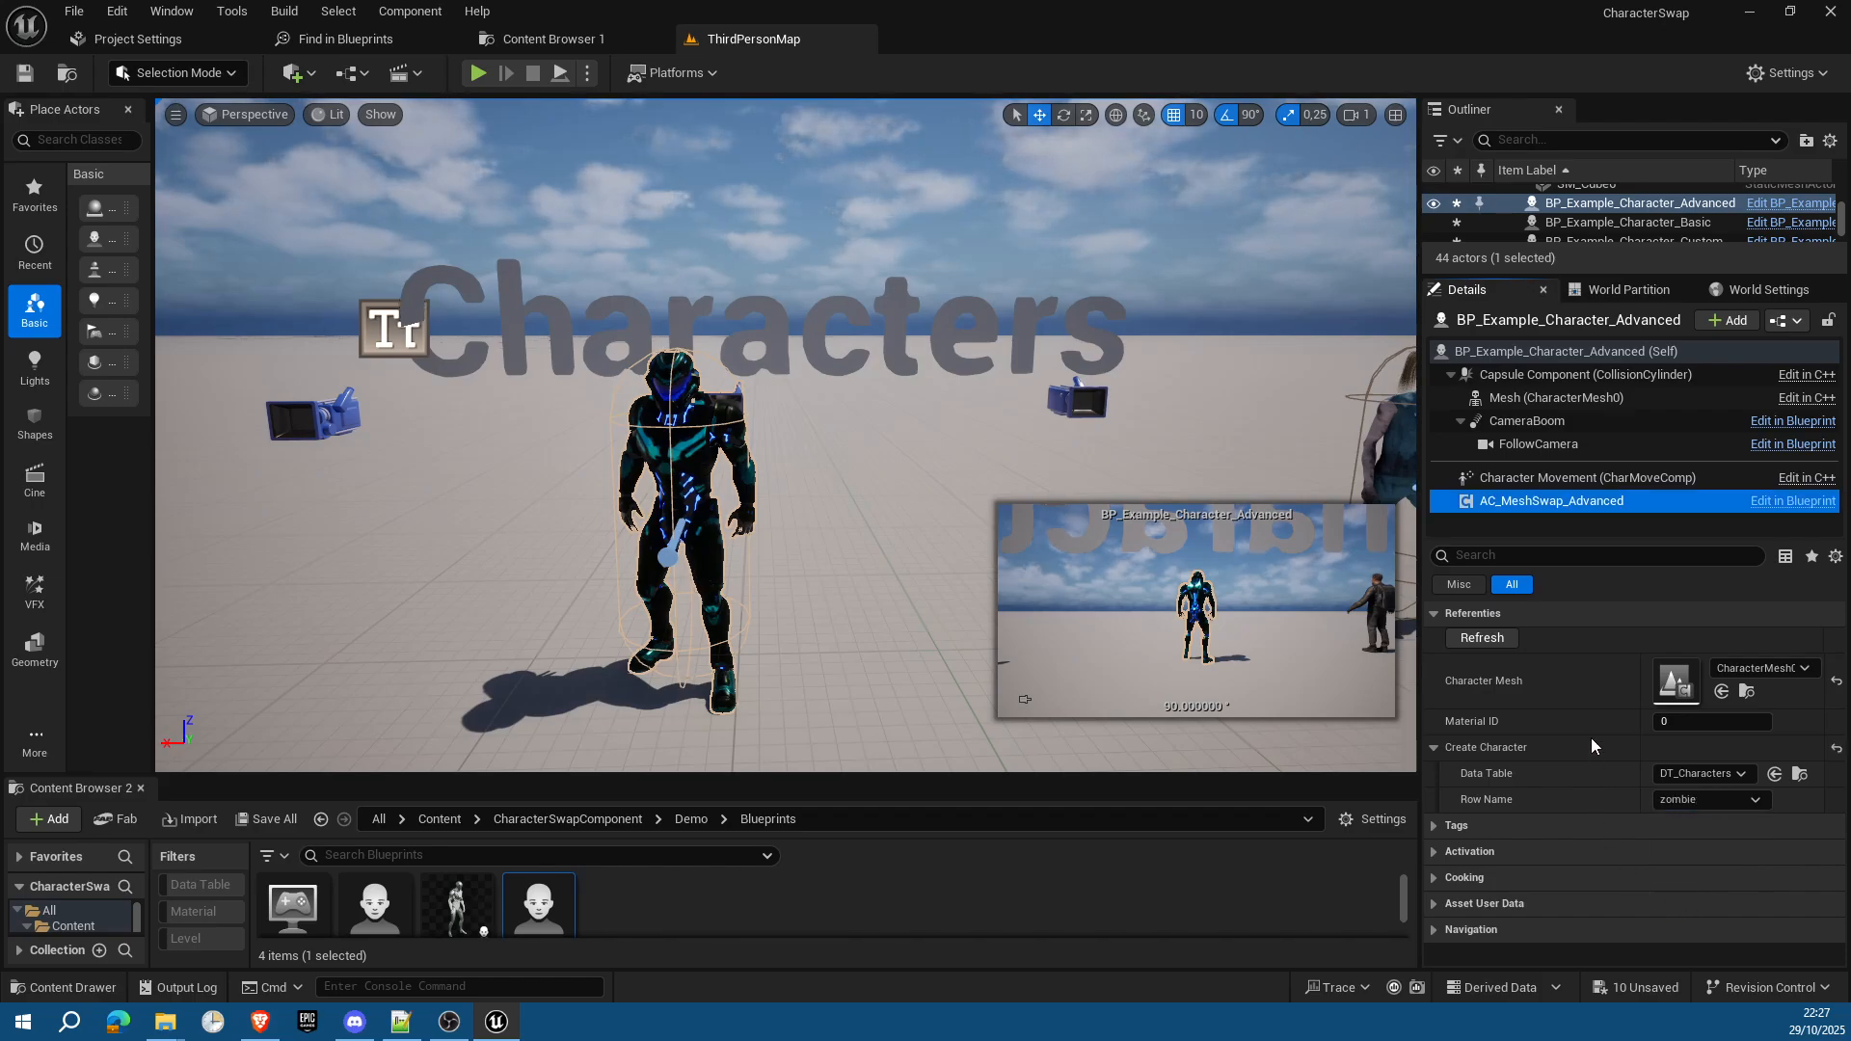
{"action": "left_click", "coordinate": [1487, 642]}
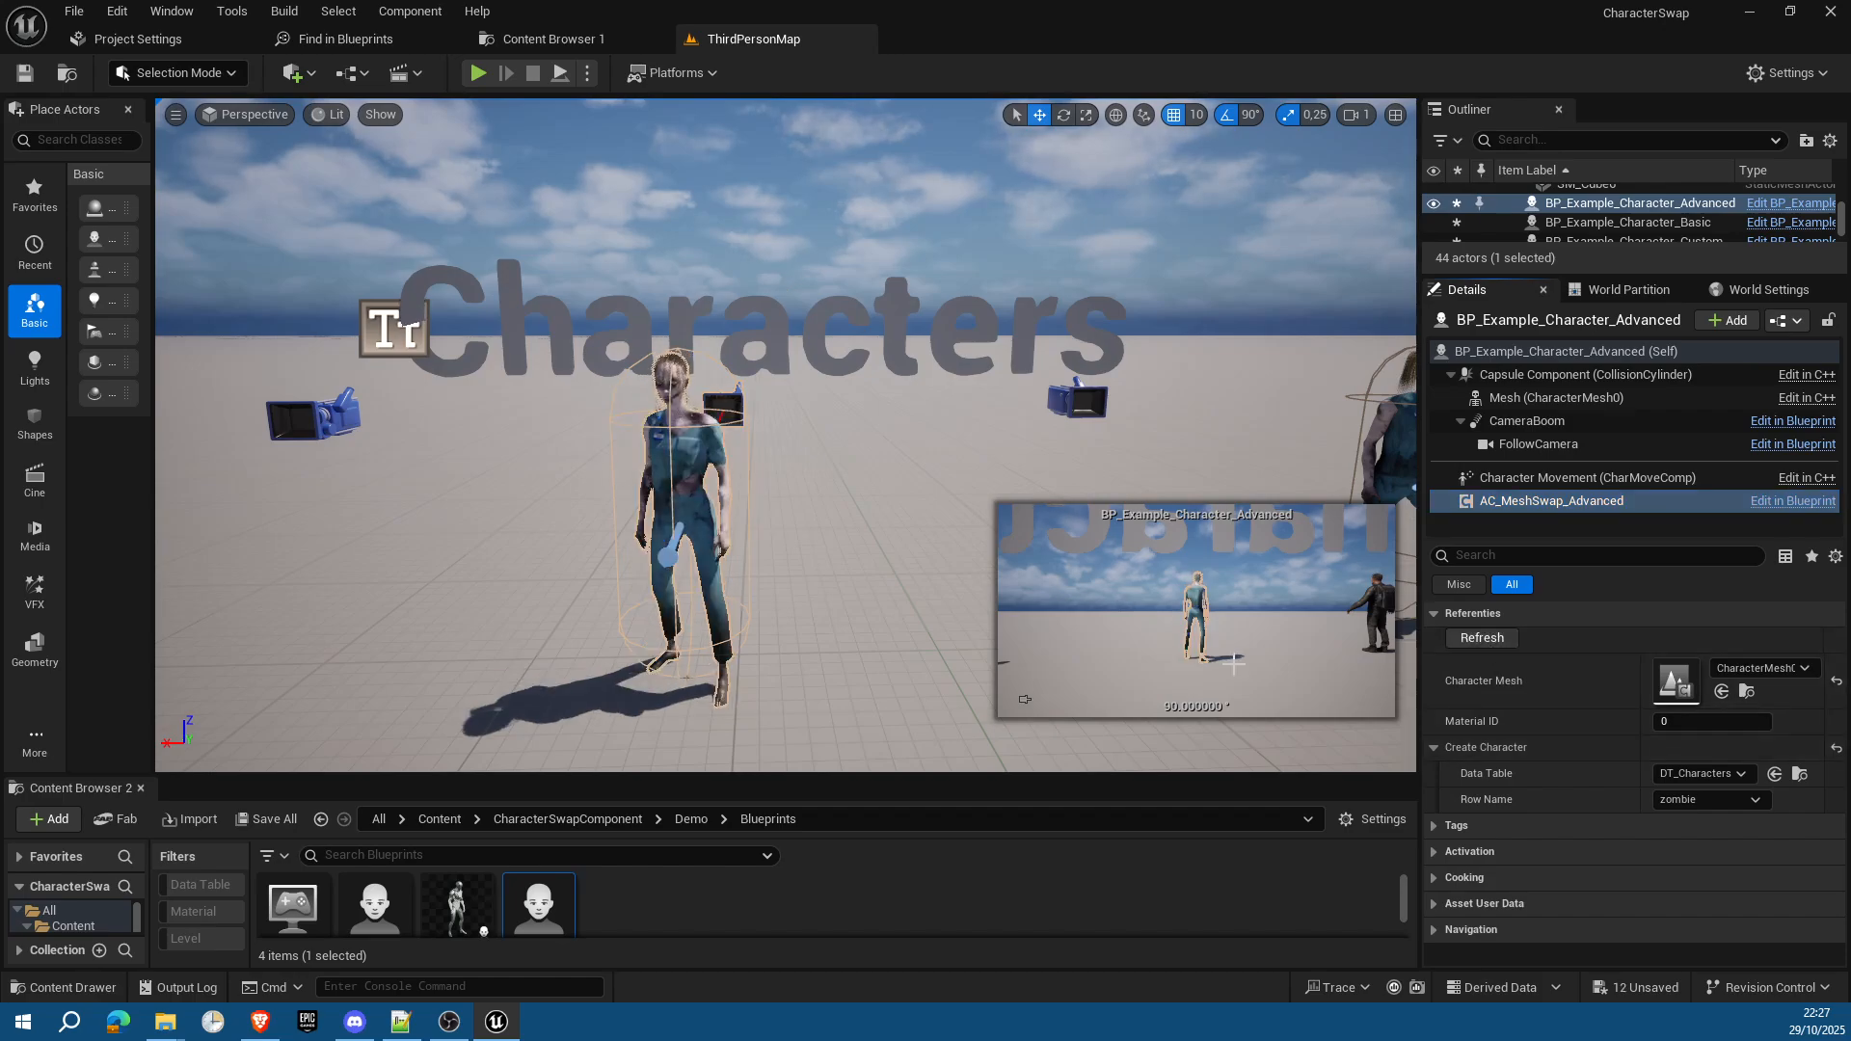
Step: Set the Material ID of the Advanced character's mesh swap component to 1 and refresh the mesh
{"action": "left_click", "coordinate": [1690, 723]}
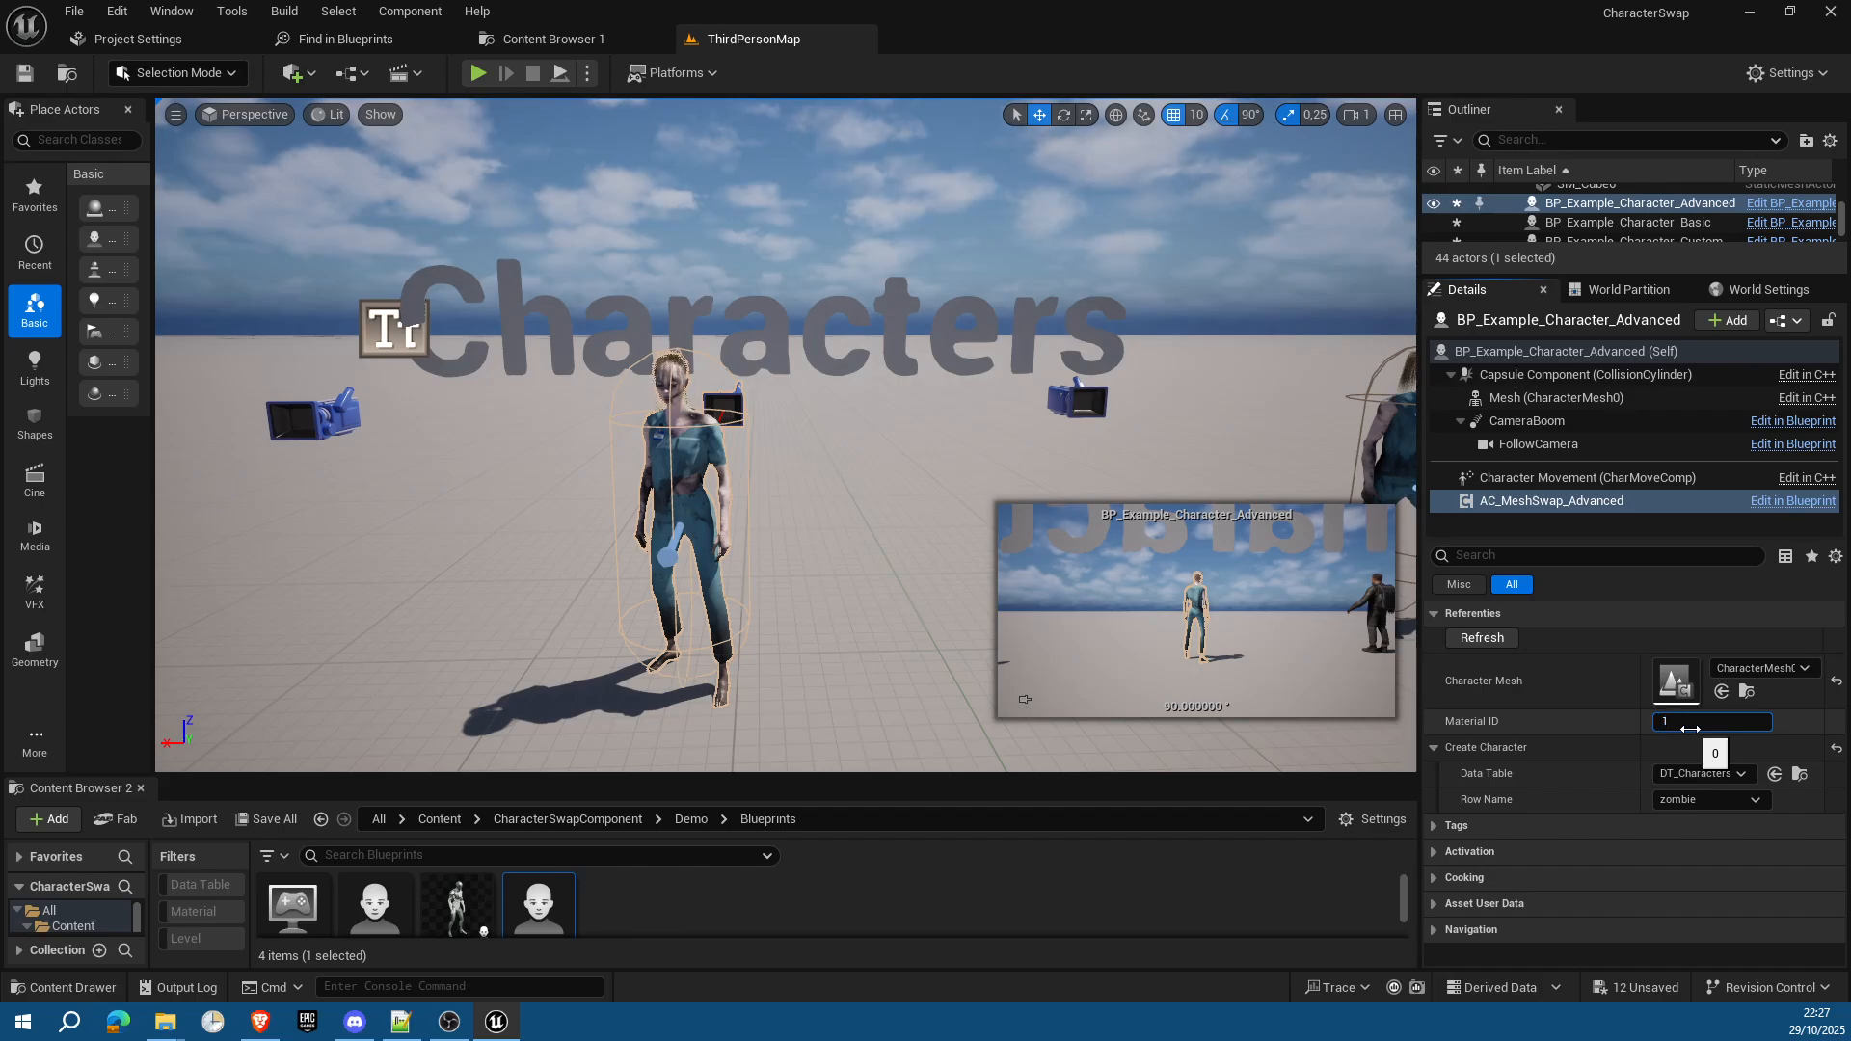
{"action": "key", "text": "Return"}
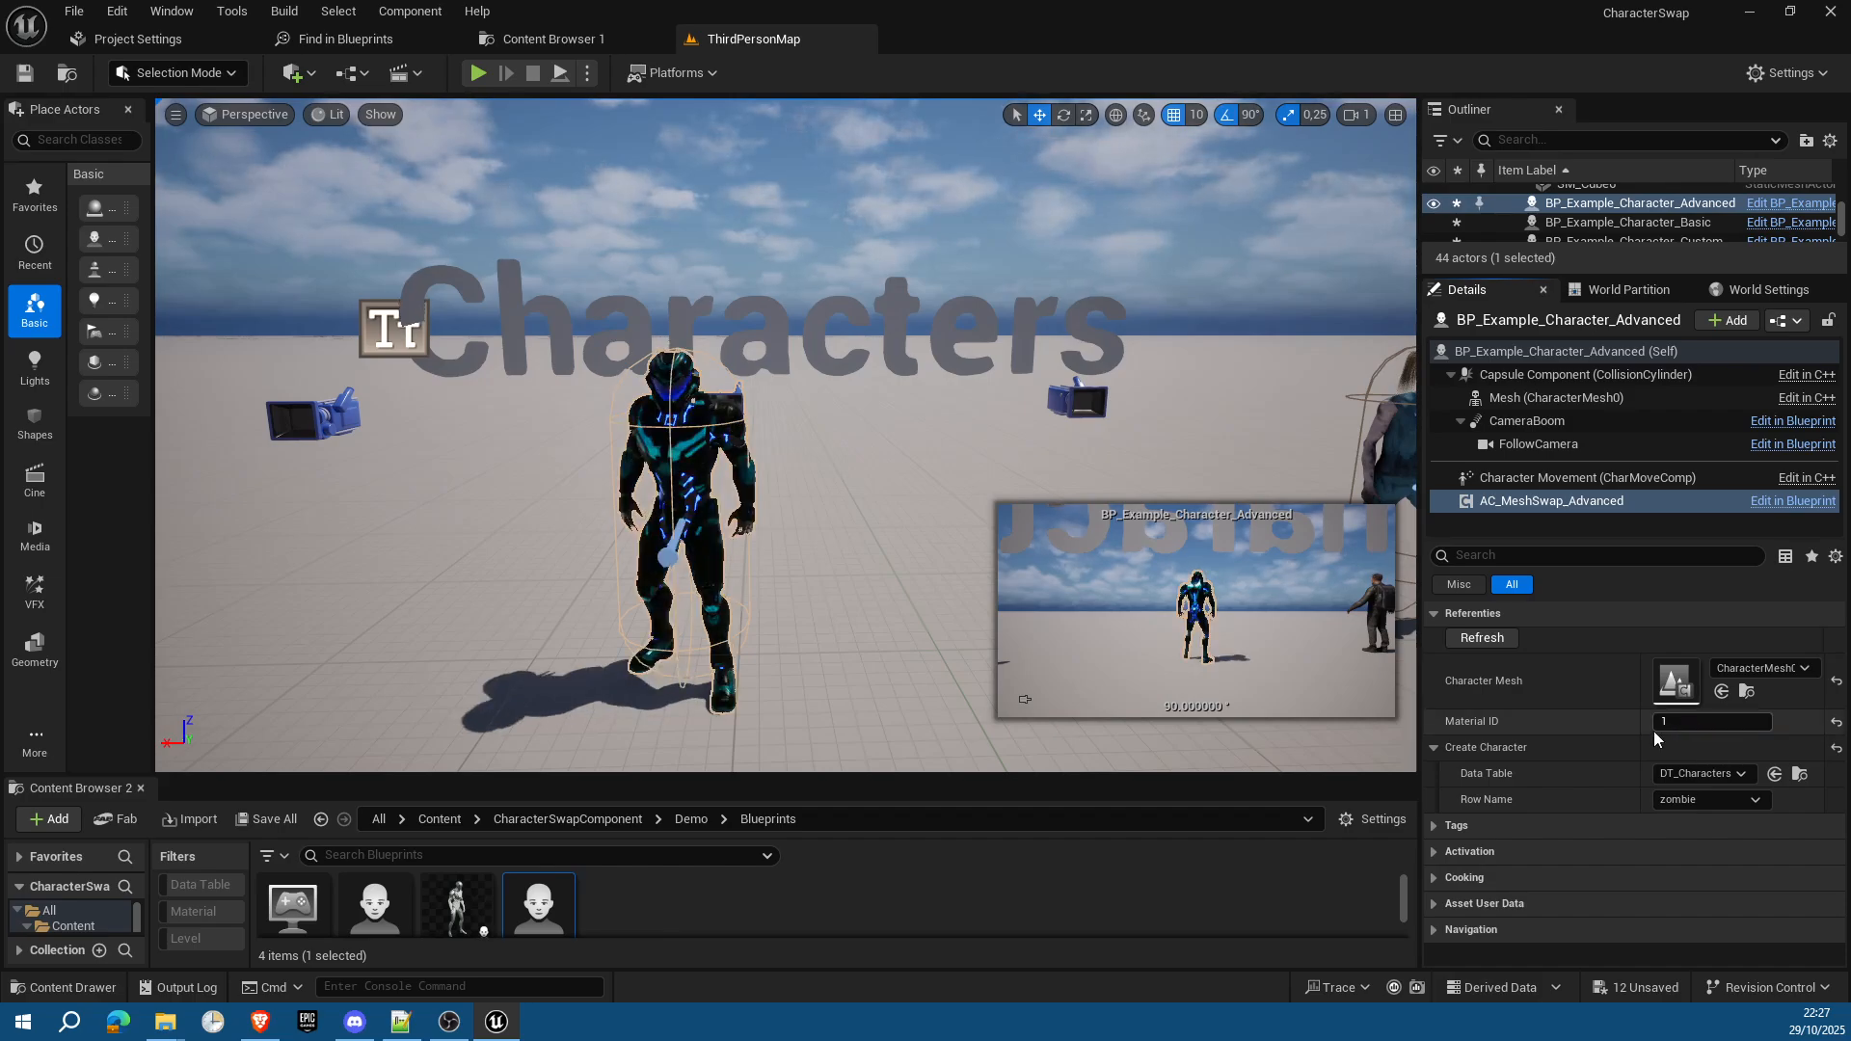
{"action": "left_click", "coordinate": [1475, 639]}
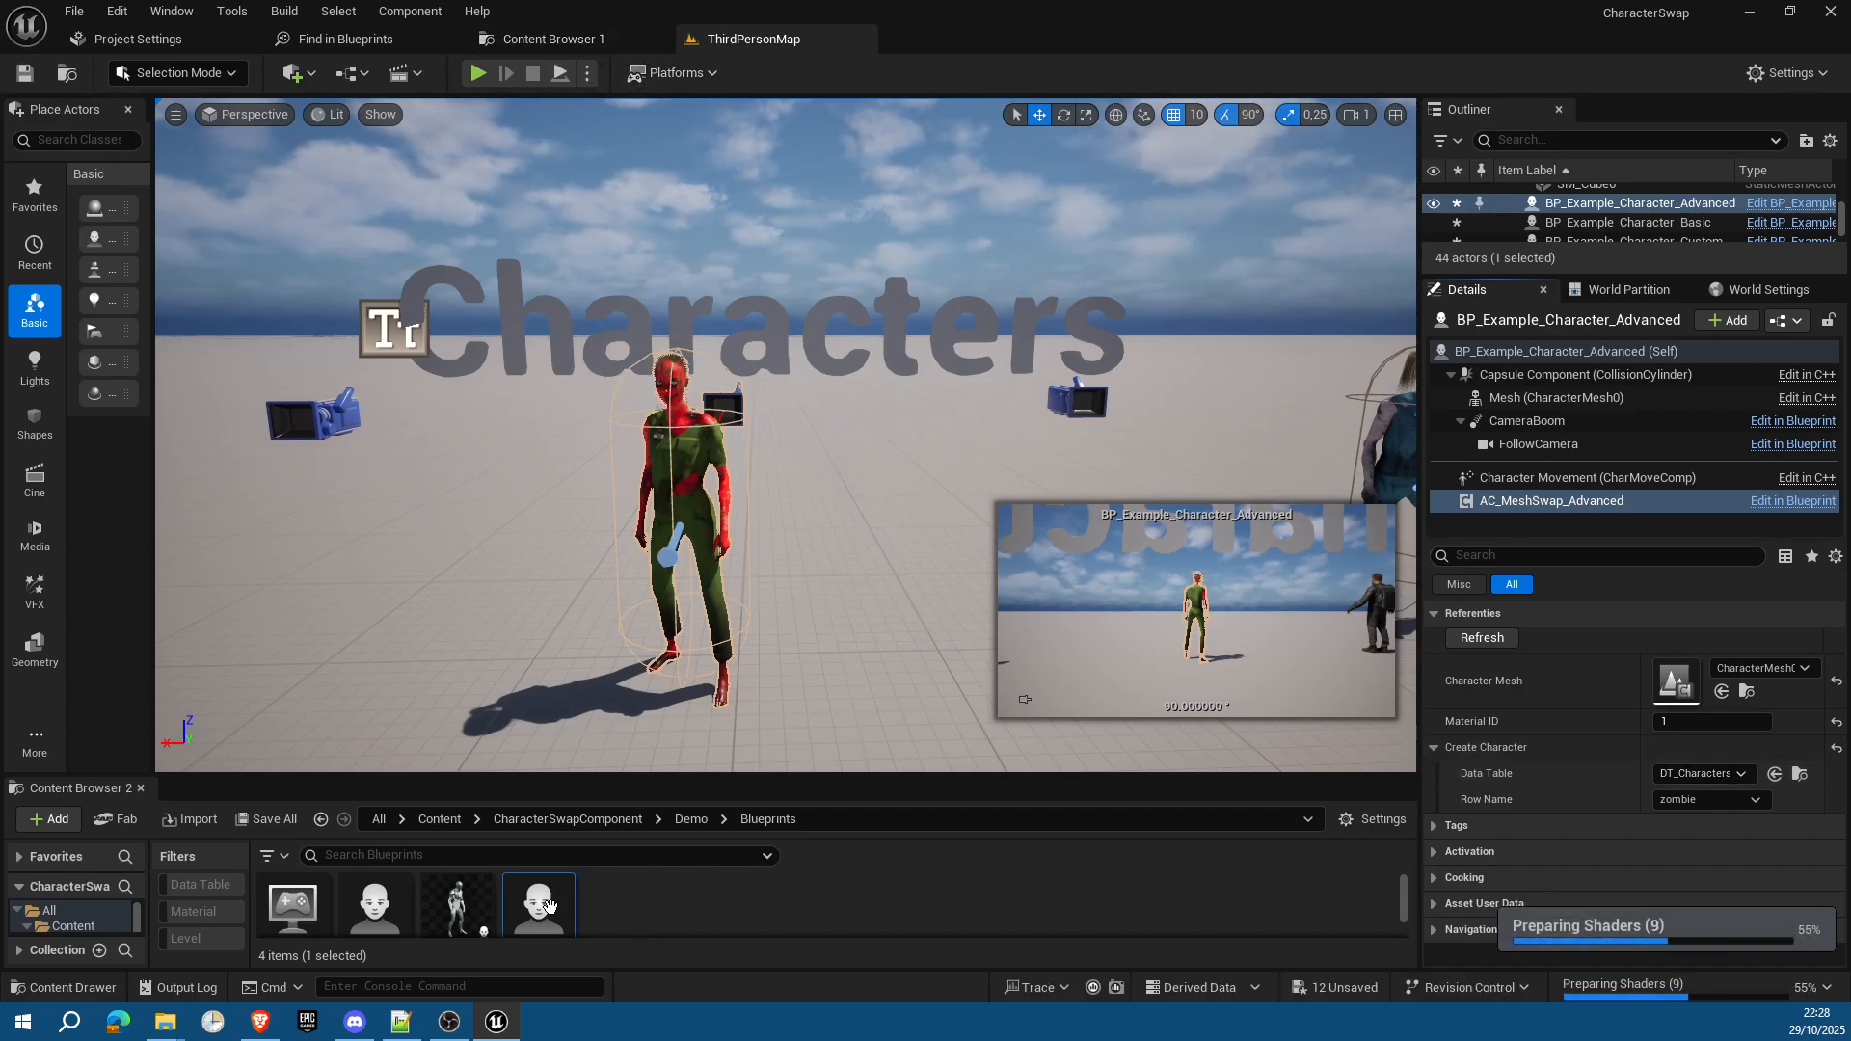
{"action": "scroll", "coordinate": [684, 622], "scroll_direction": "down", "scroll_amount": 2}
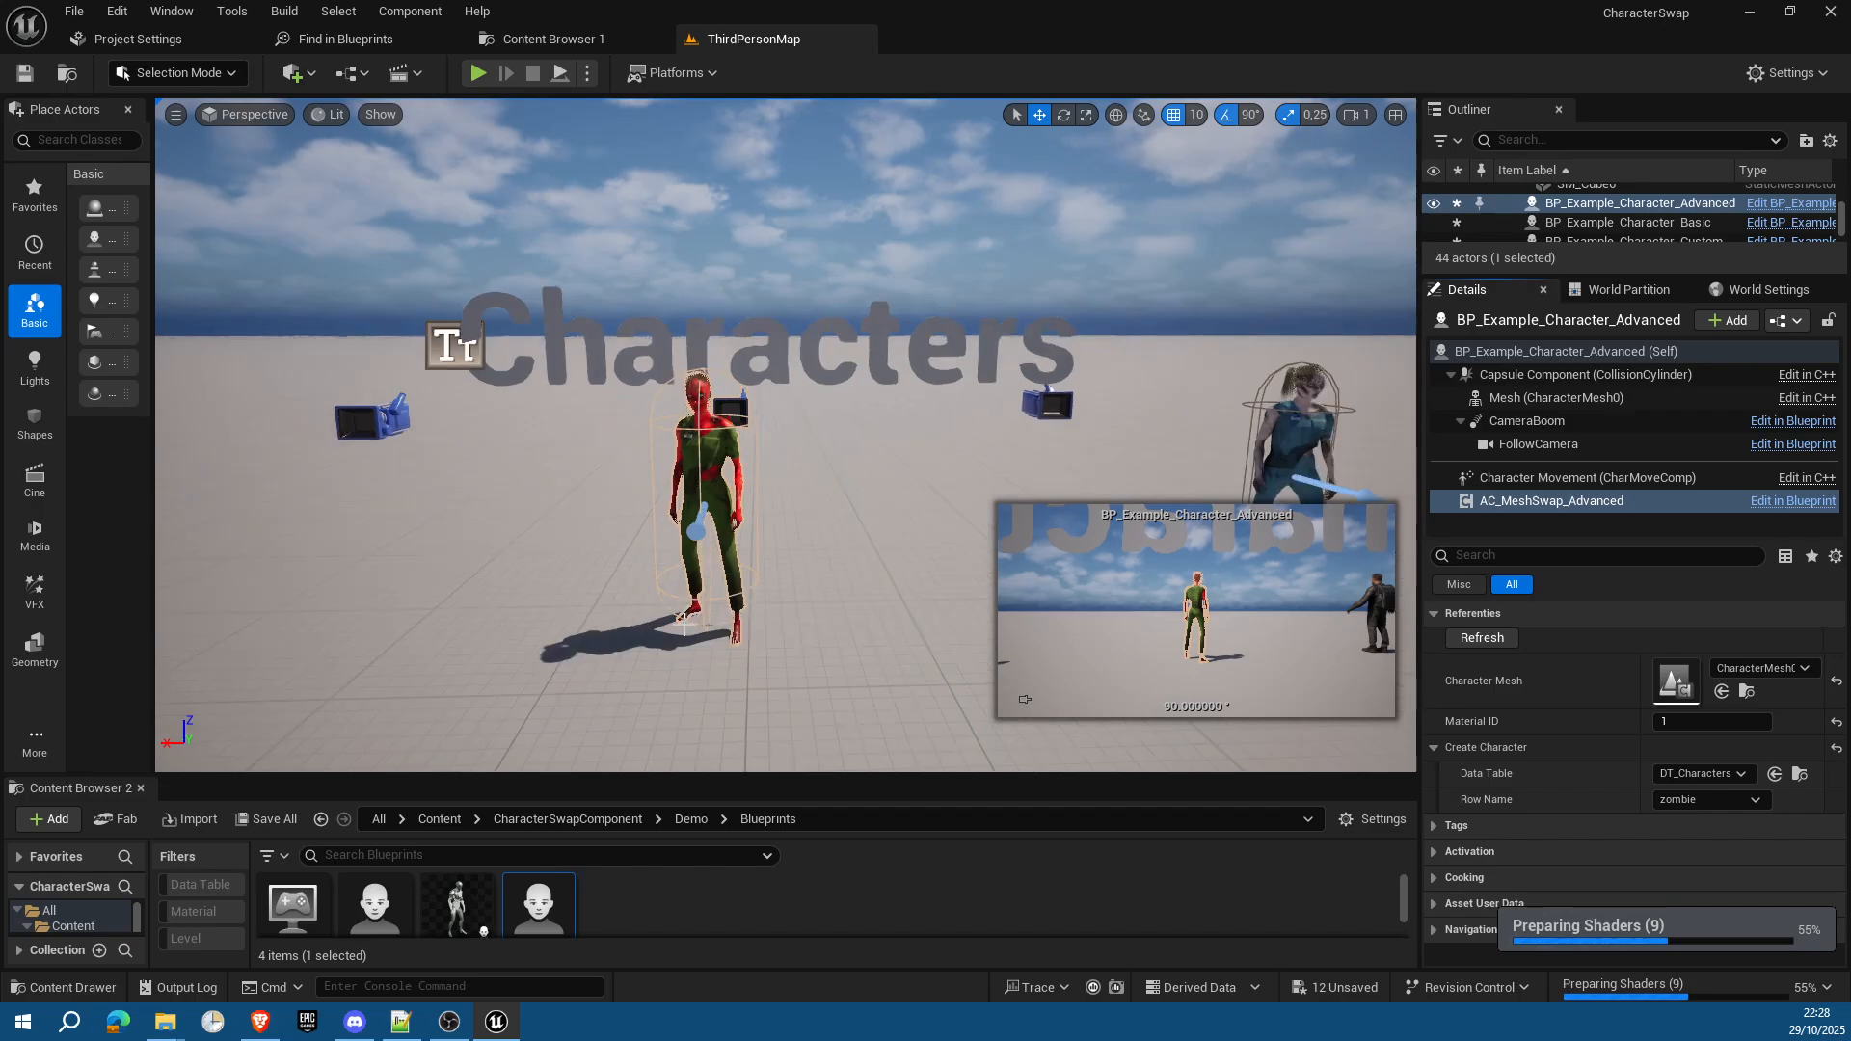
Step: Open the BP_Example_Character_Advanced blueprint and examine its construction script nodes and the AC_MeshSwap_Advanced component's settings
{"action": "double_click", "coordinate": [553, 921]}
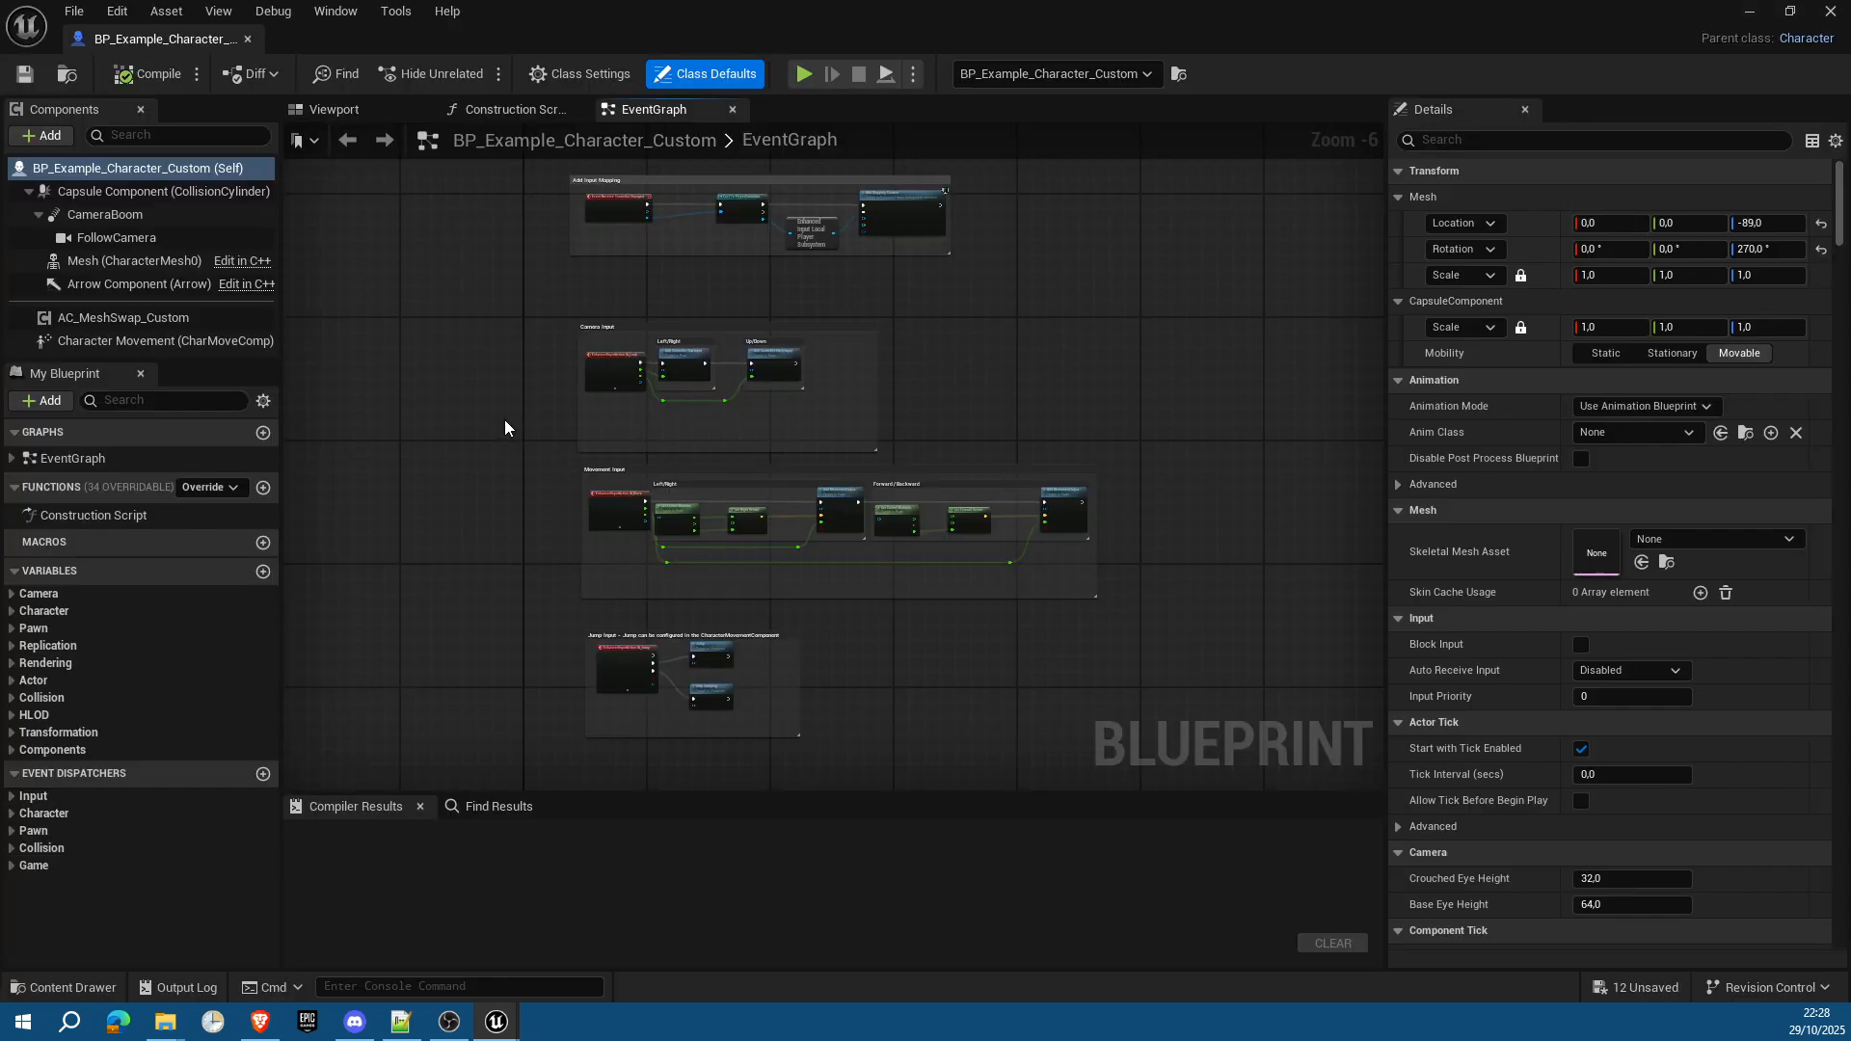
{"action": "left_click", "coordinate": [248, 38]}
{"action": "mouse_move", "coordinate": [458, 902]}
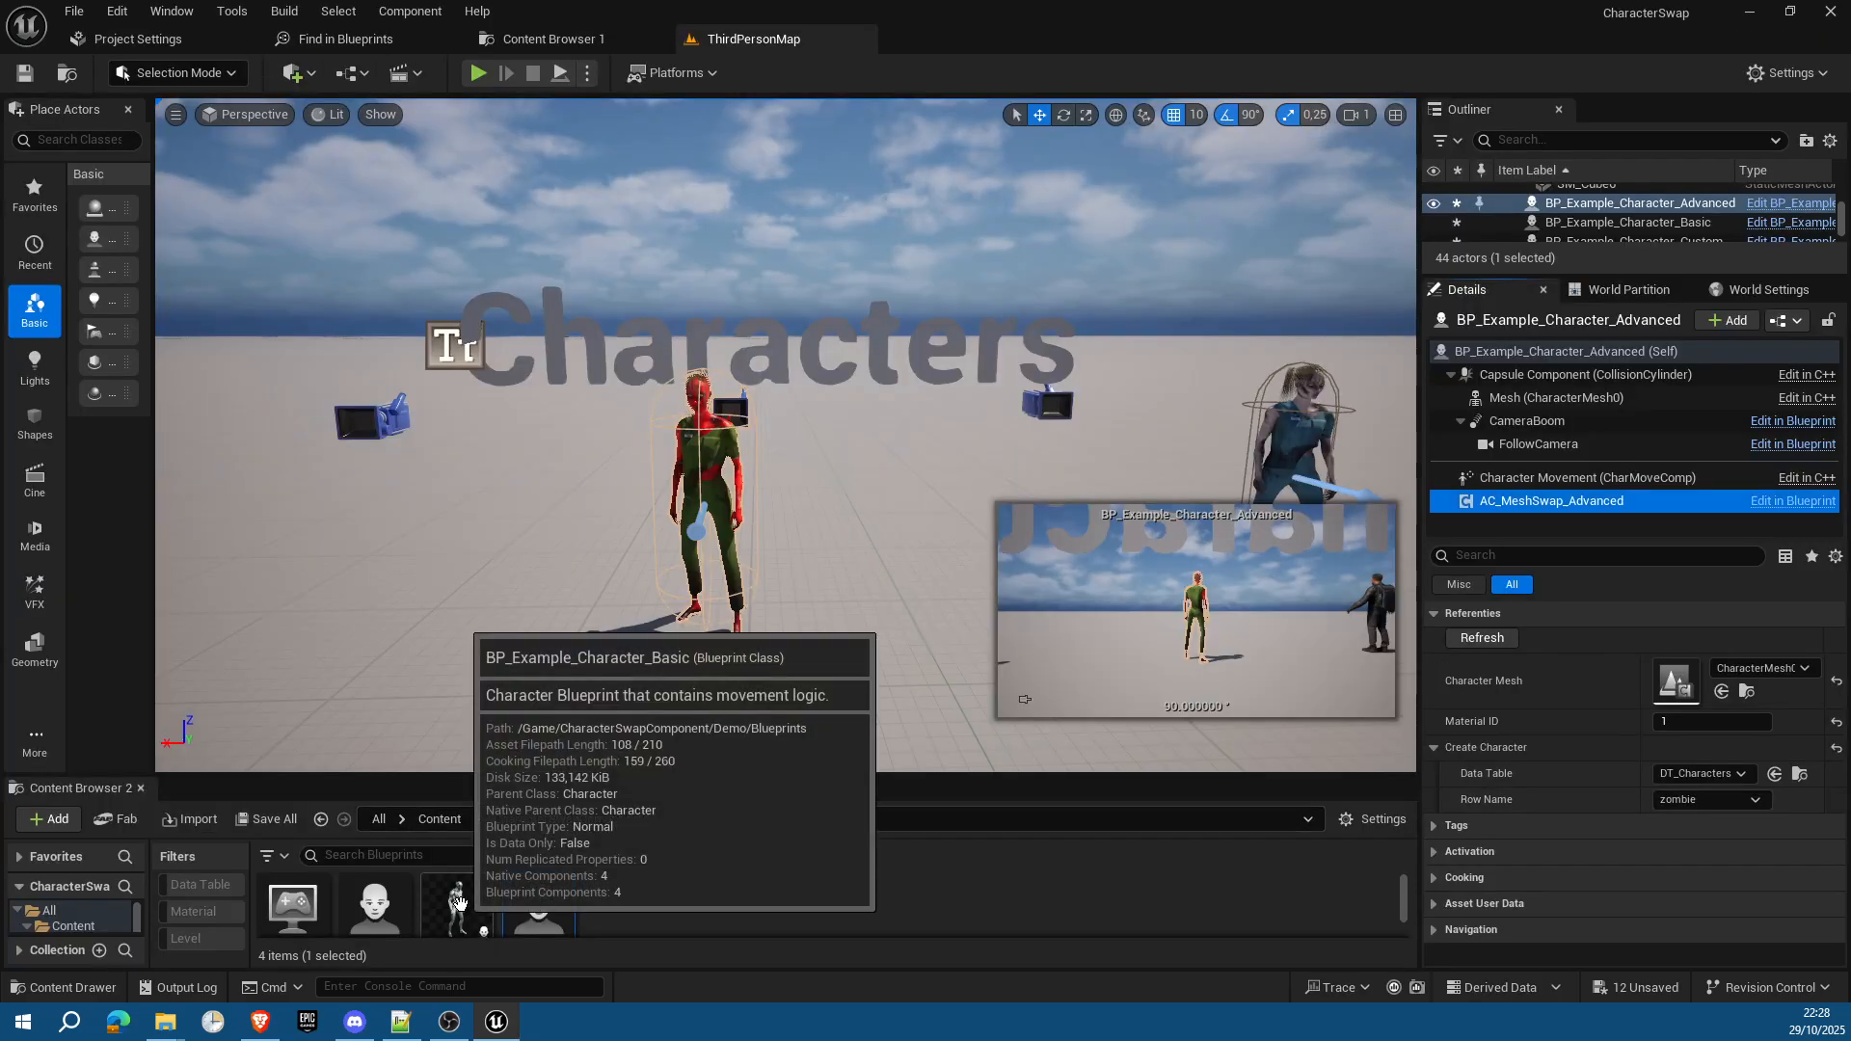
{"action": "double_click", "coordinate": [391, 908]}
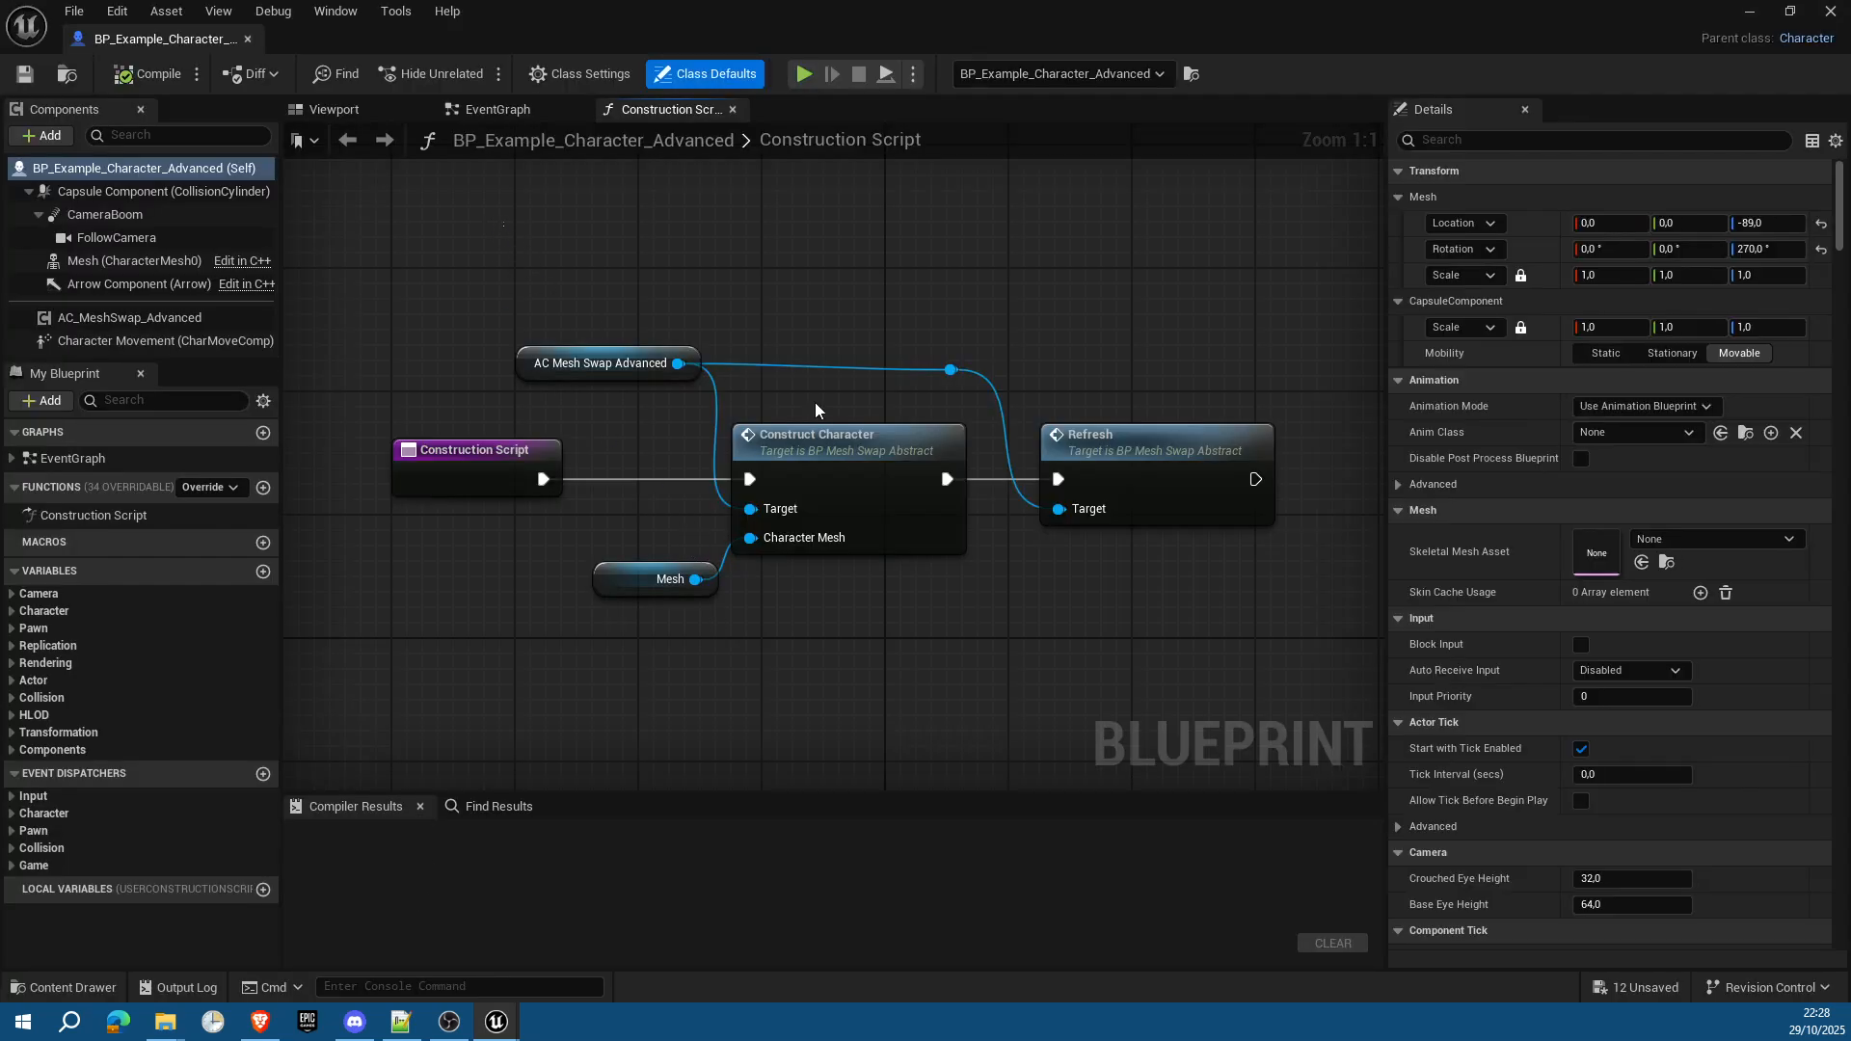
{"action": "left_click_drag", "start_coordinate": [504, 223], "coordinate": [1112, 588]}
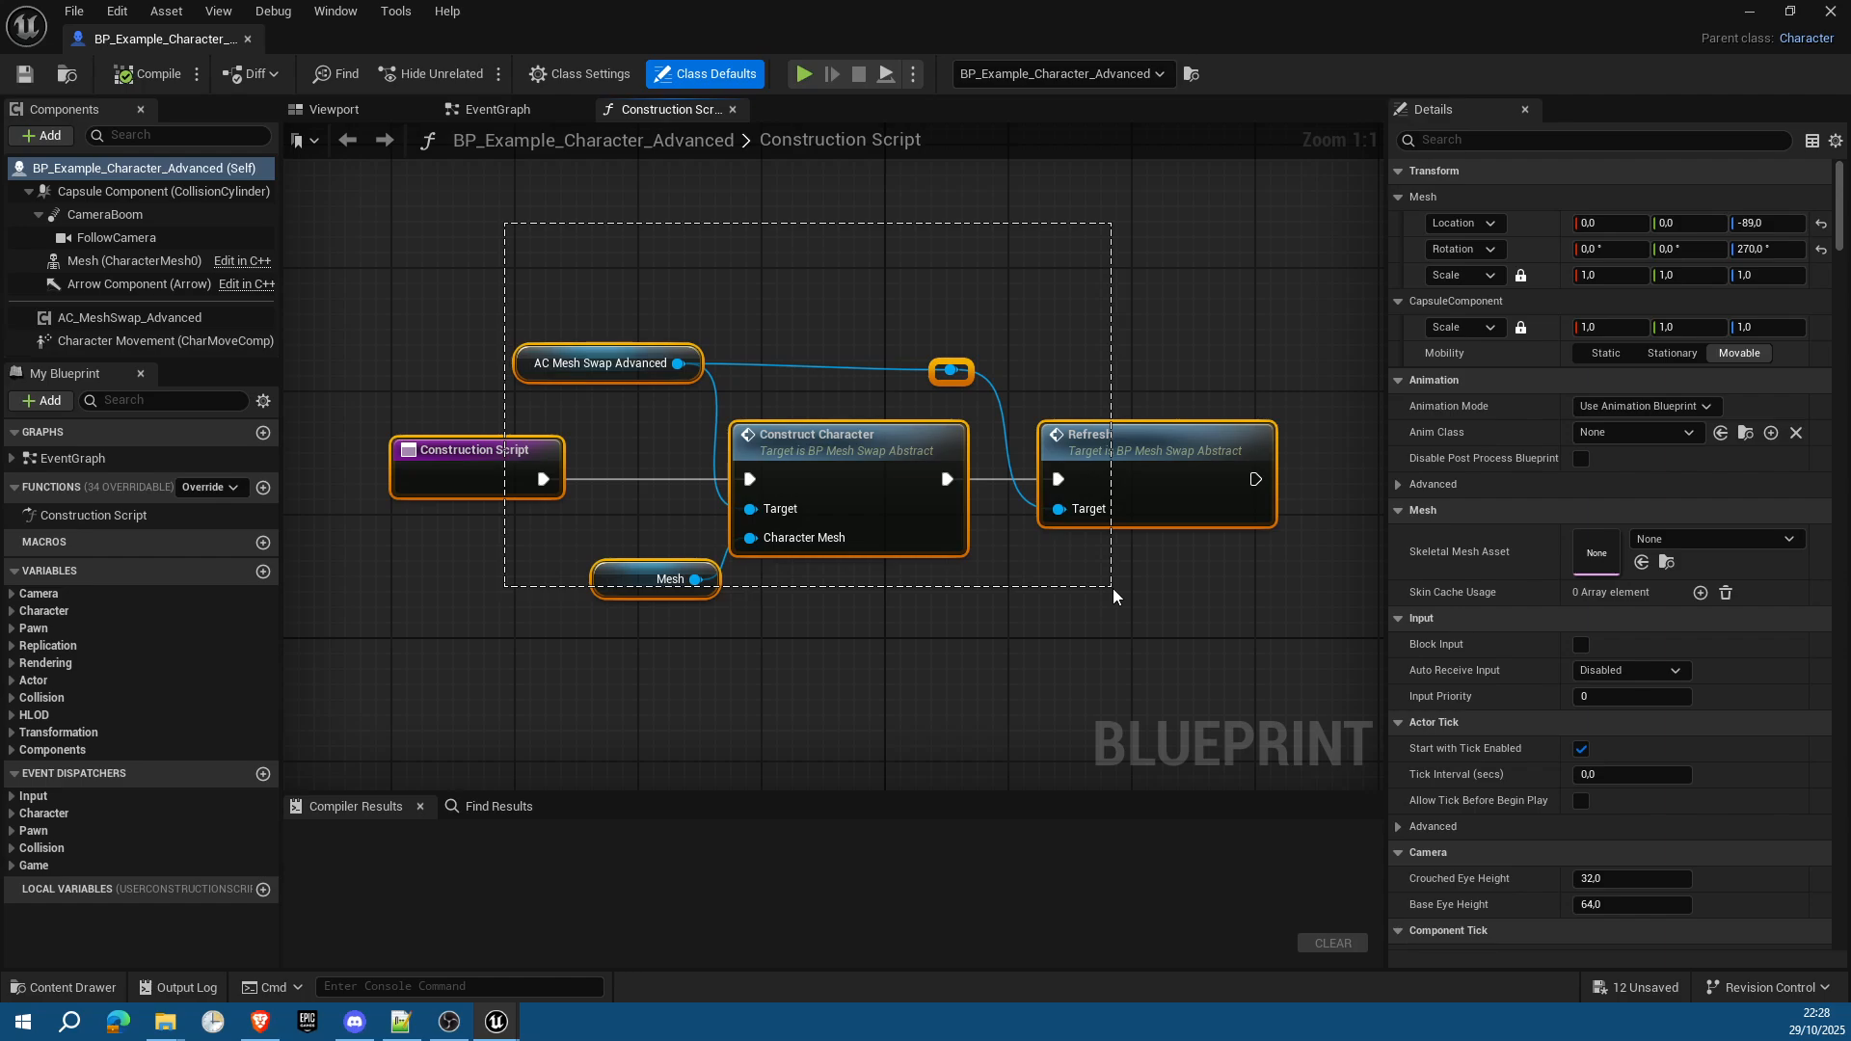
{"action": "left_click_drag", "start_coordinate": [1112, 588], "coordinate": [1103, 586]}
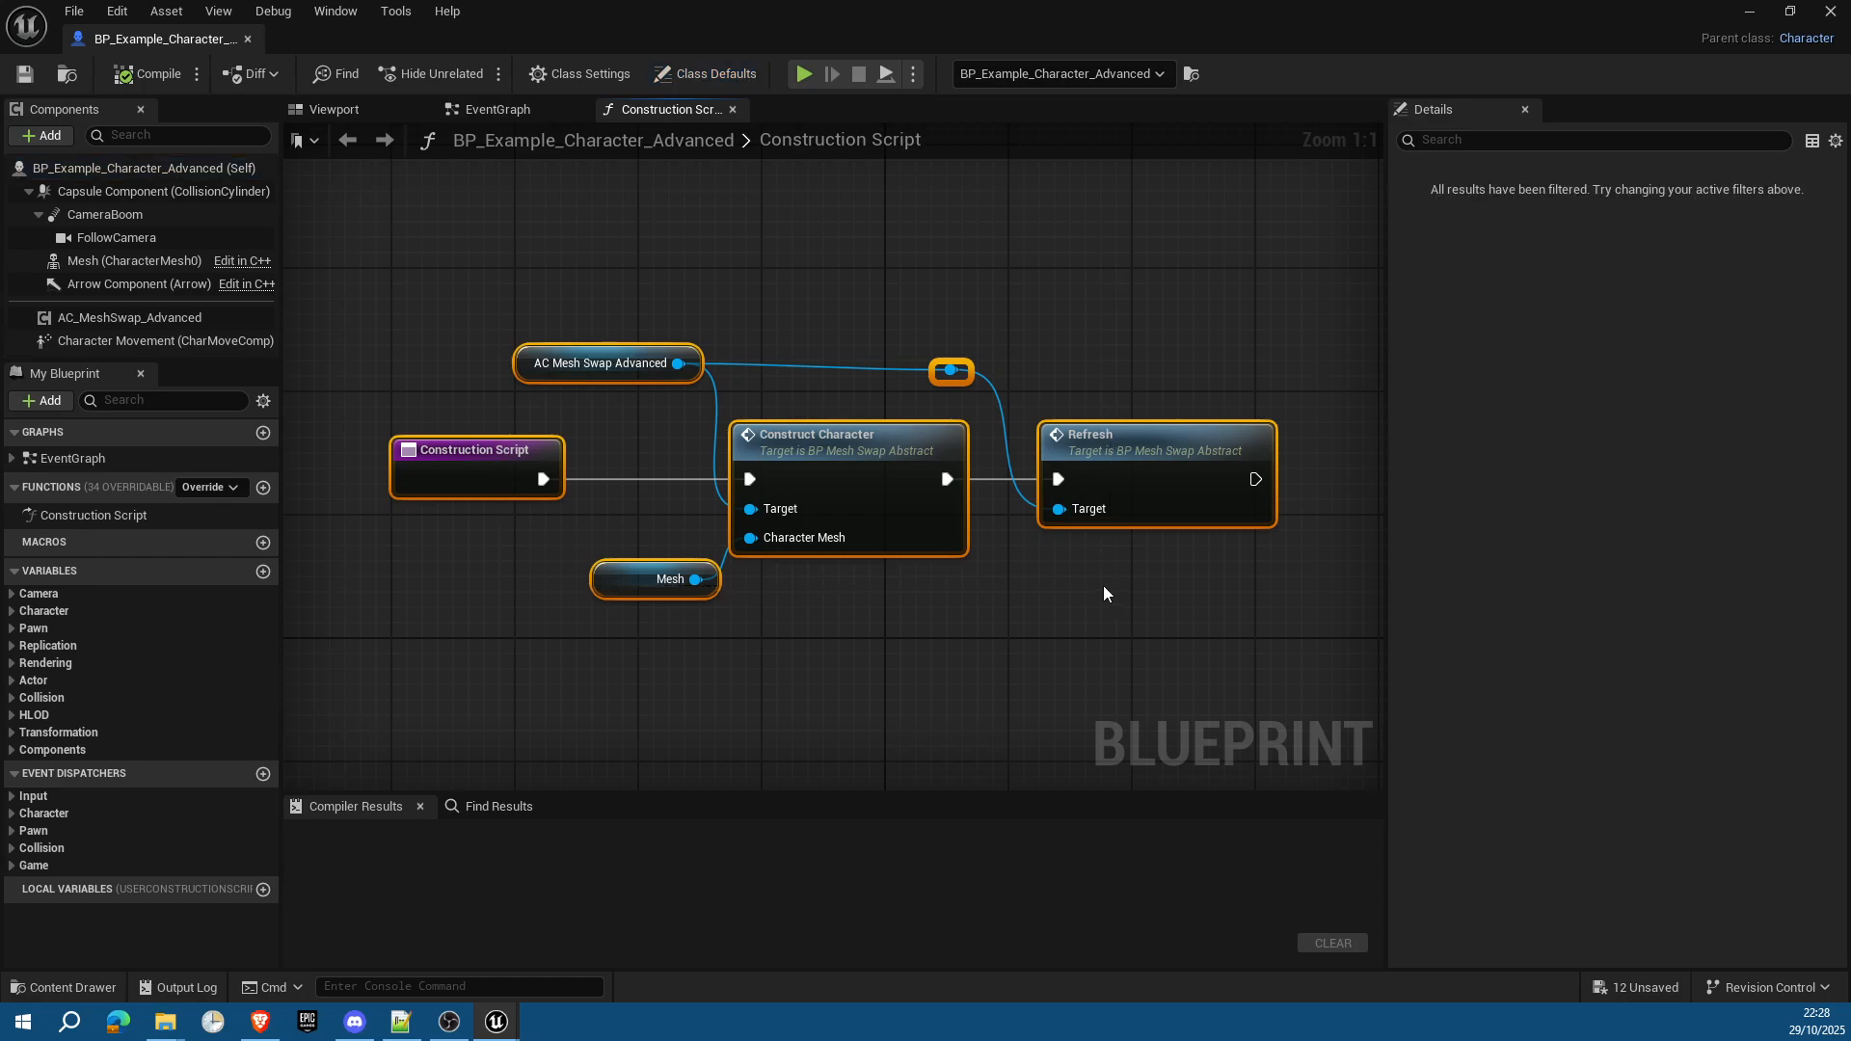
{"action": "left_click", "coordinate": [166, 317]}
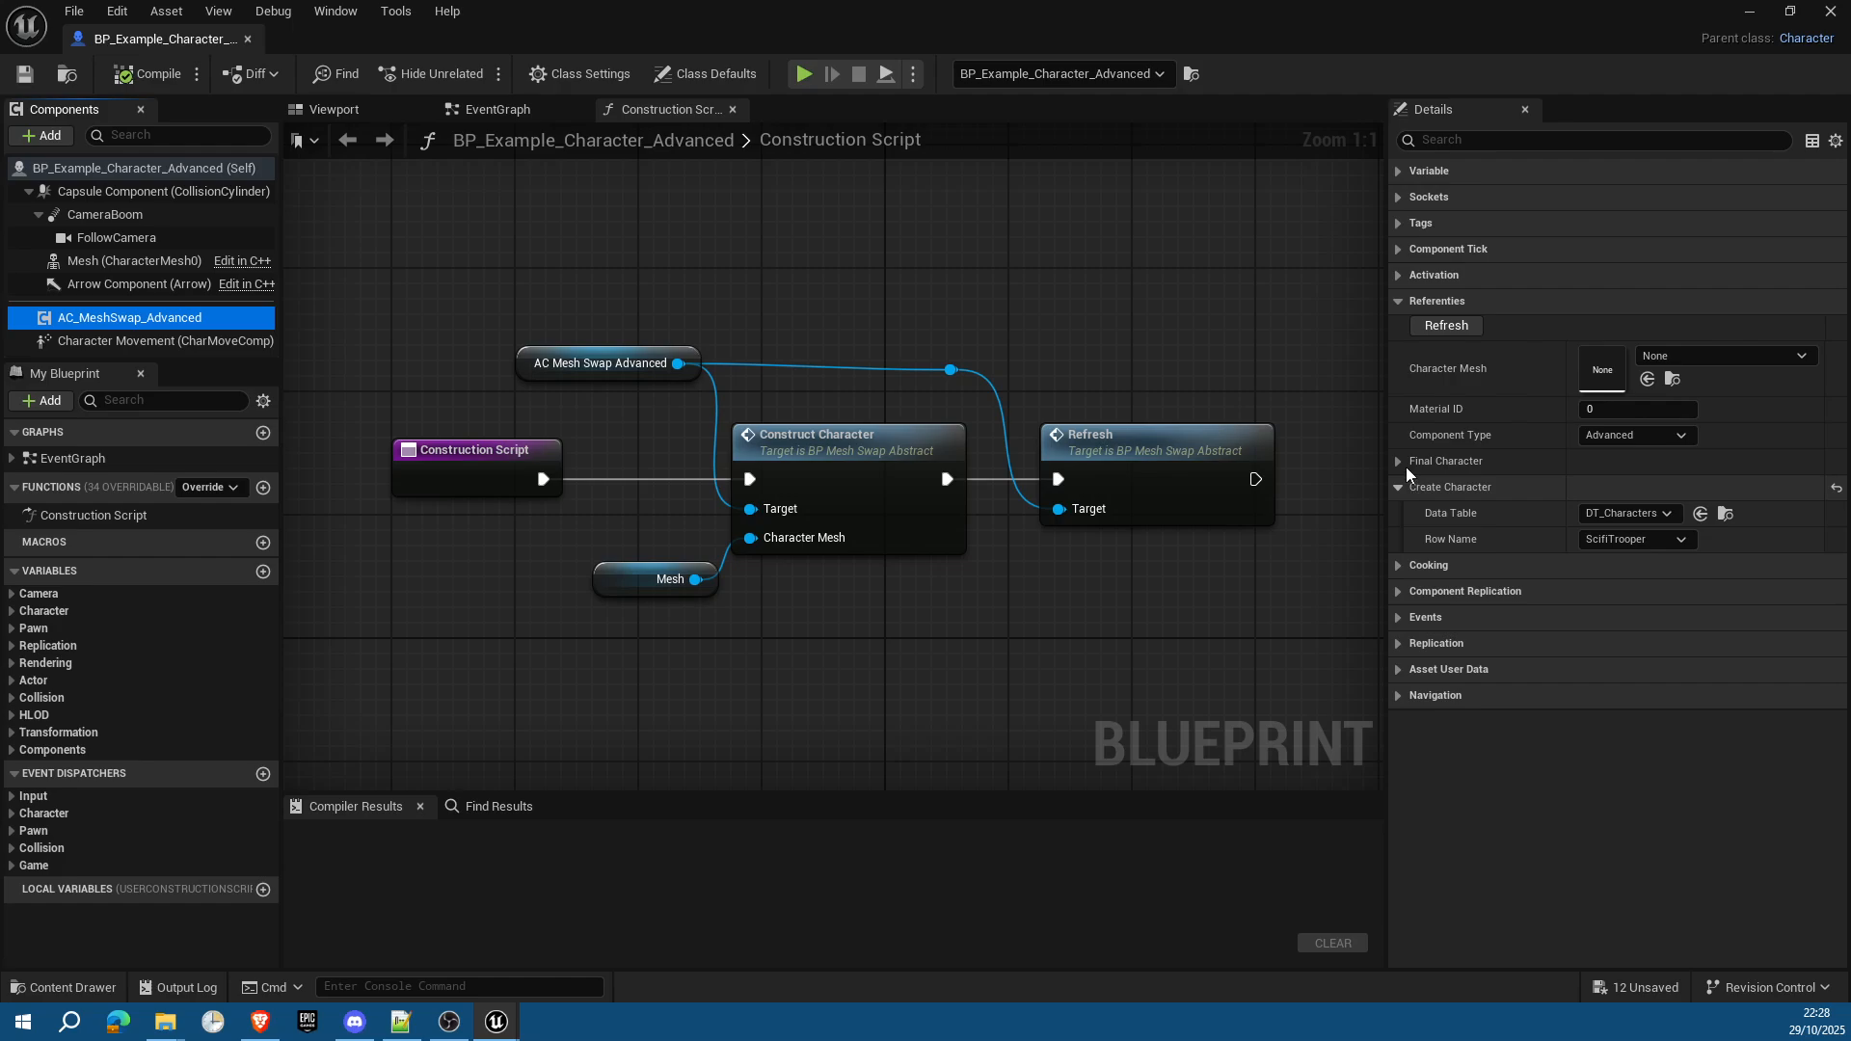
Step: Reset the AC_MeshSwap_Advanced component's Create Character setting to its default in the blueprint, and compile, save and close the blueprint
{"action": "left_click", "coordinate": [1399, 461]}
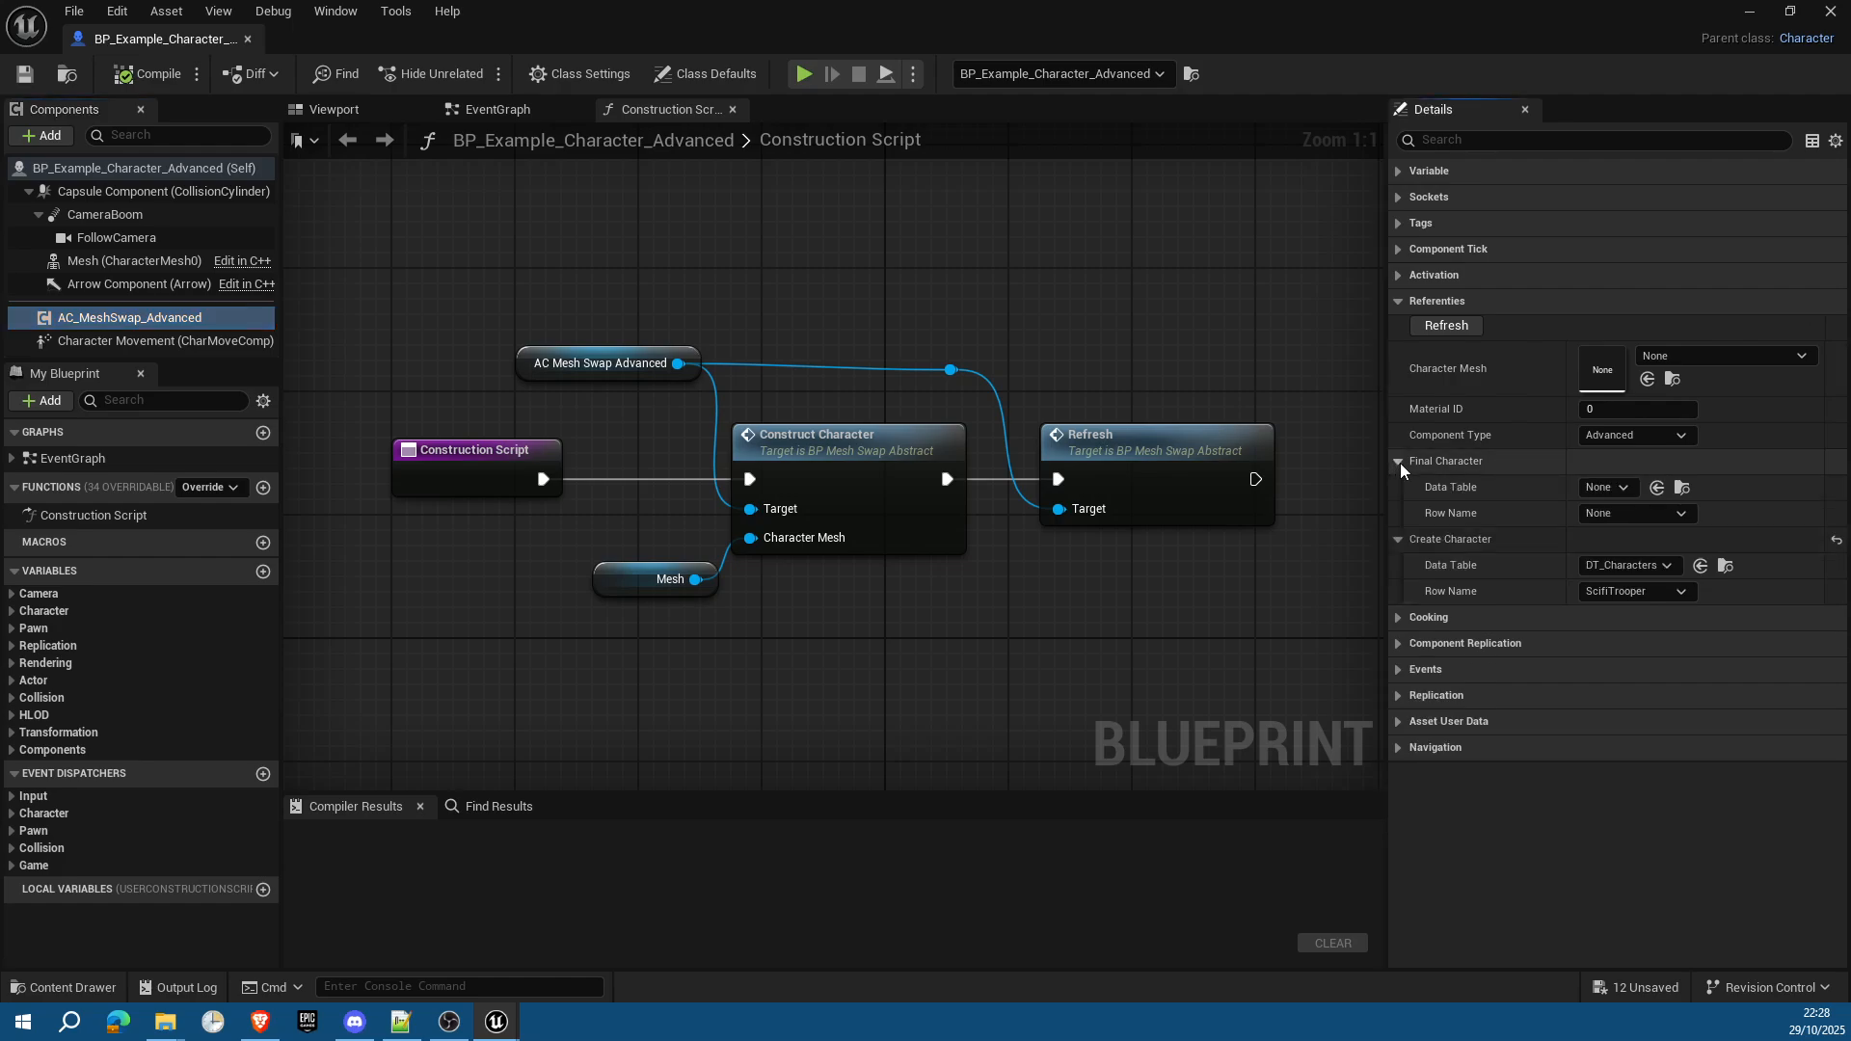
{"action": "left_click", "coordinate": [1837, 543]}
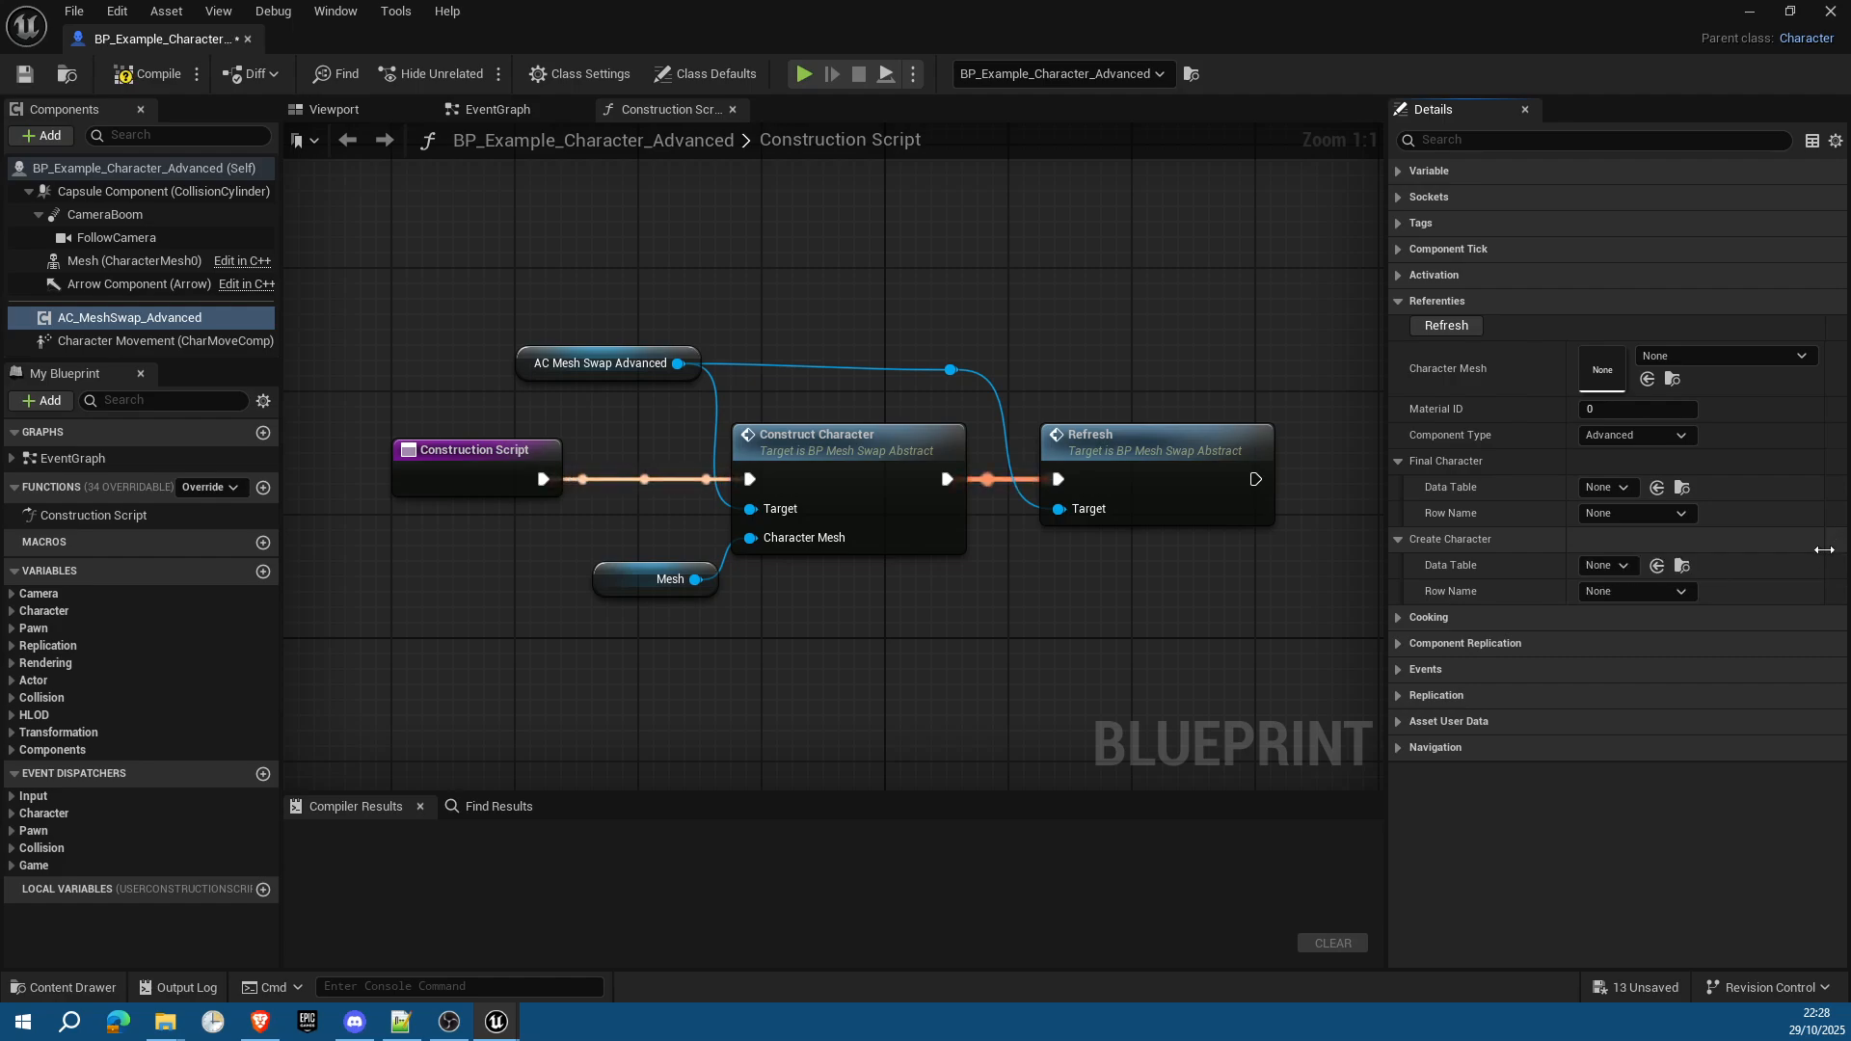
{"action": "left_click", "coordinate": [147, 81]}
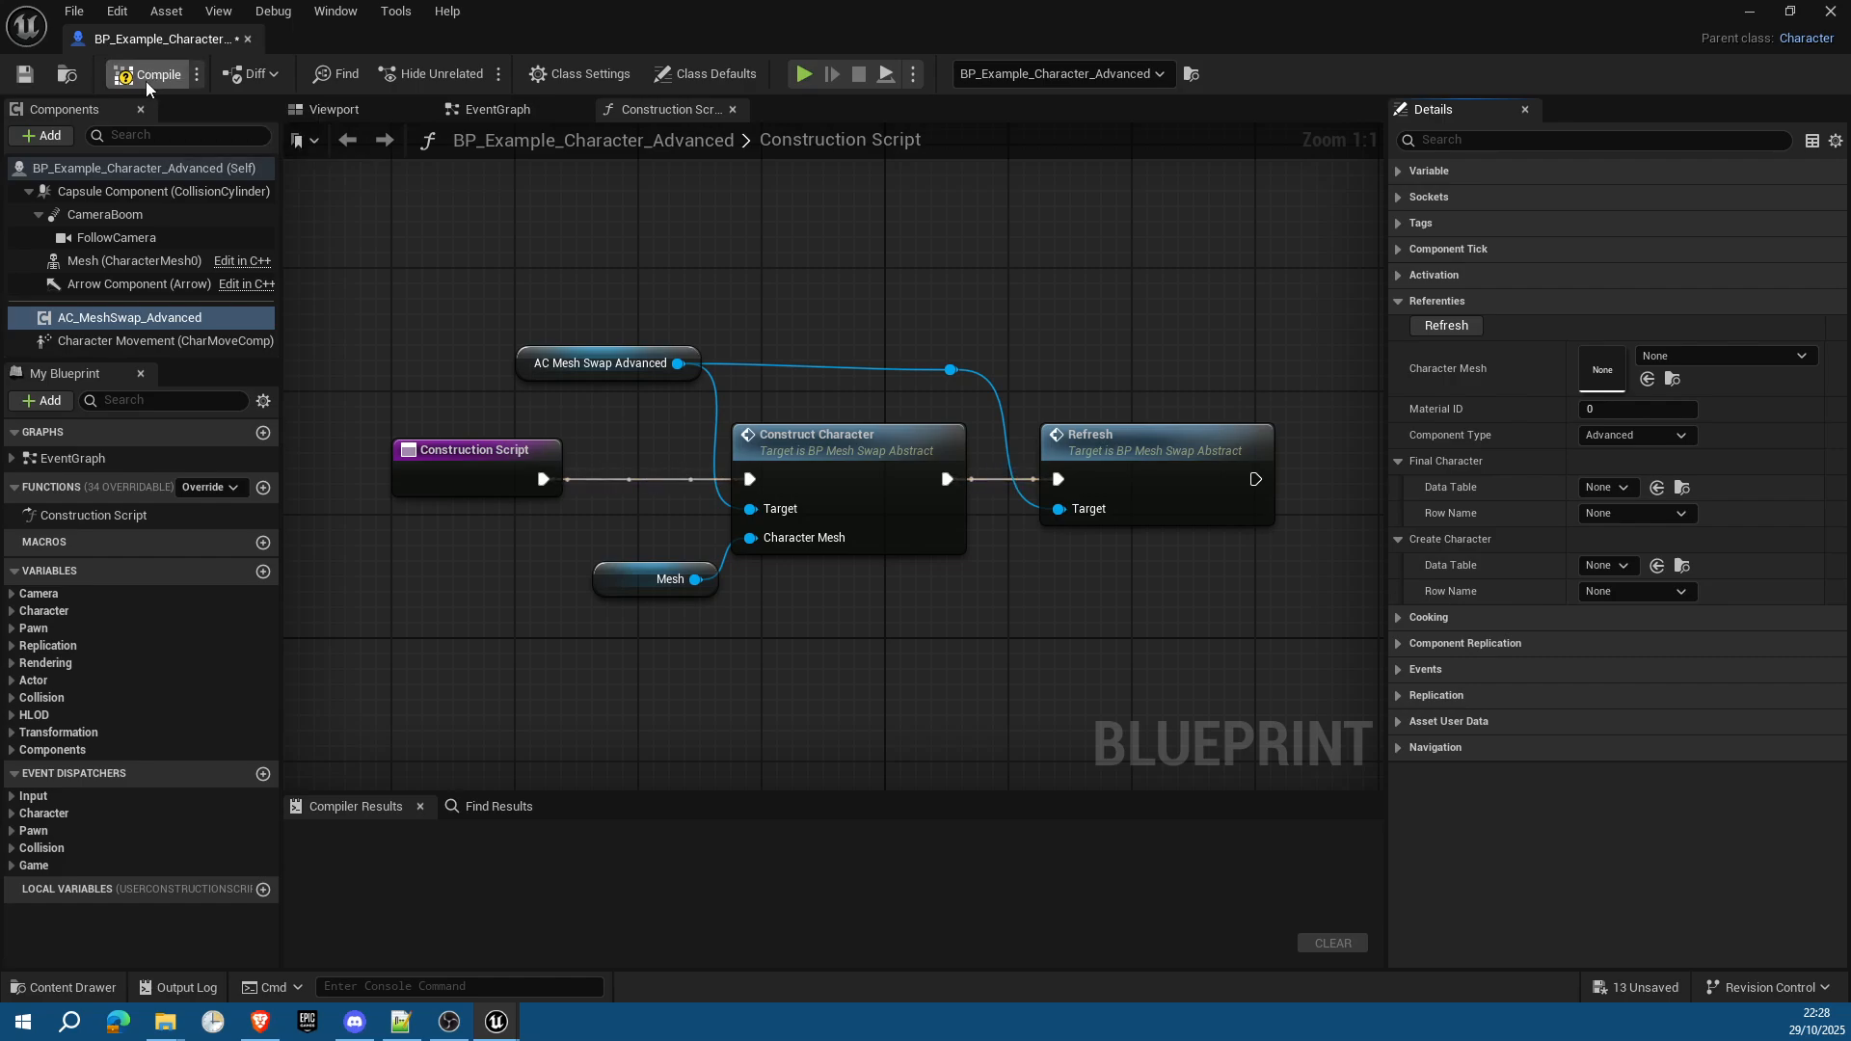
{"action": "left_click", "coordinate": [24, 74]}
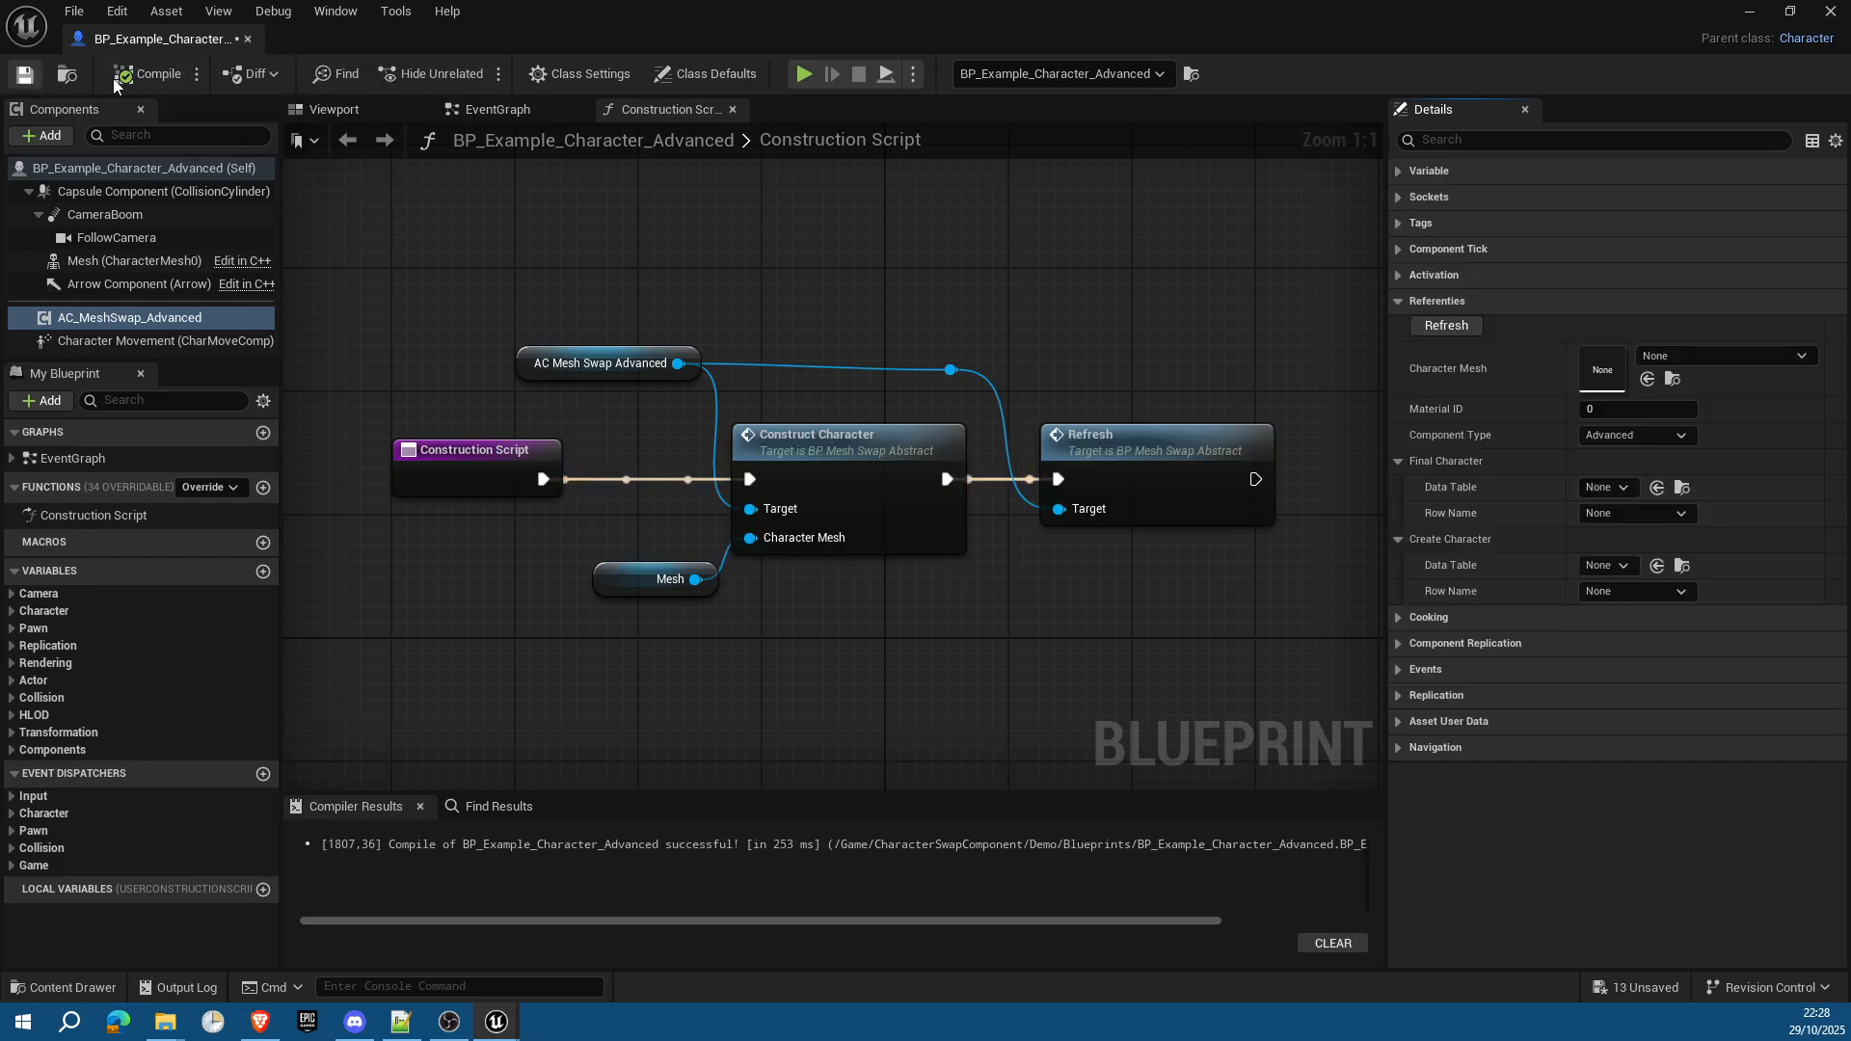
{"action": "left_click", "coordinate": [247, 38]}
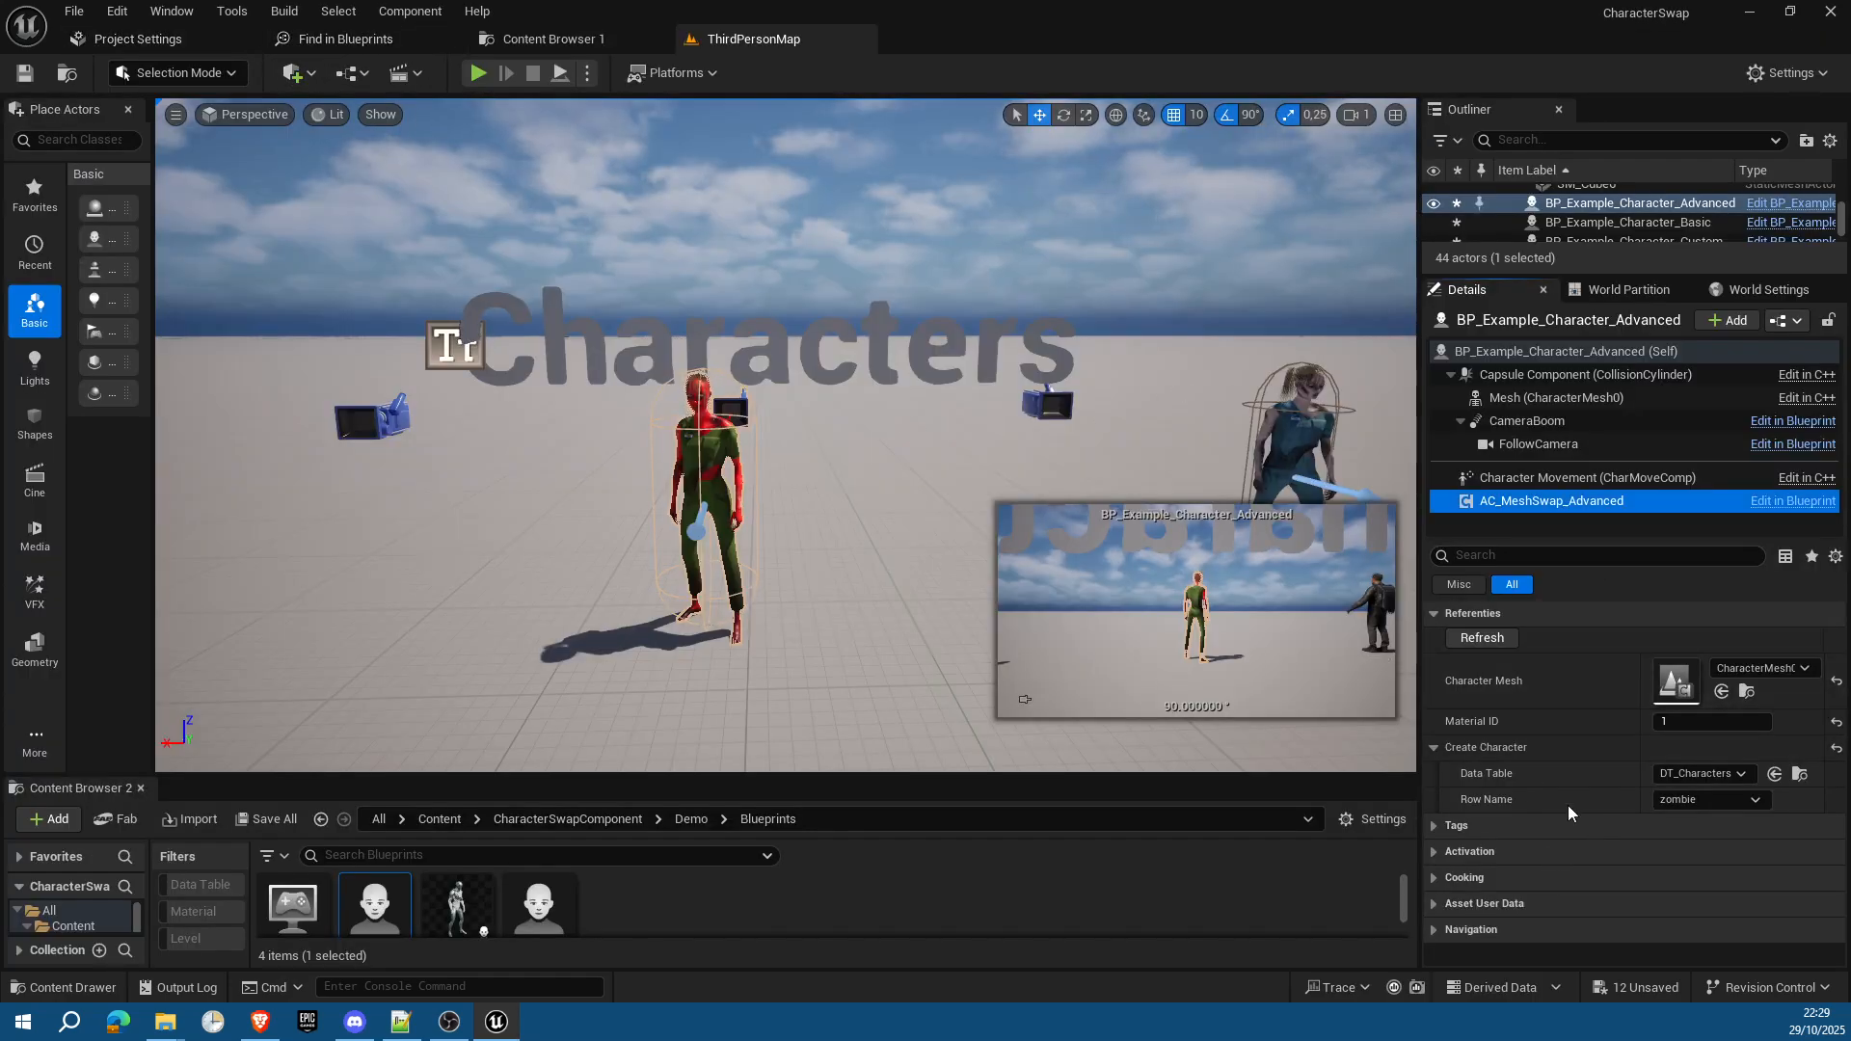
Step: Set the level's Advanced character to row name ScifiTrooper with Material ID 0 and refresh its mesh
{"action": "left_click", "coordinate": [1719, 808]}
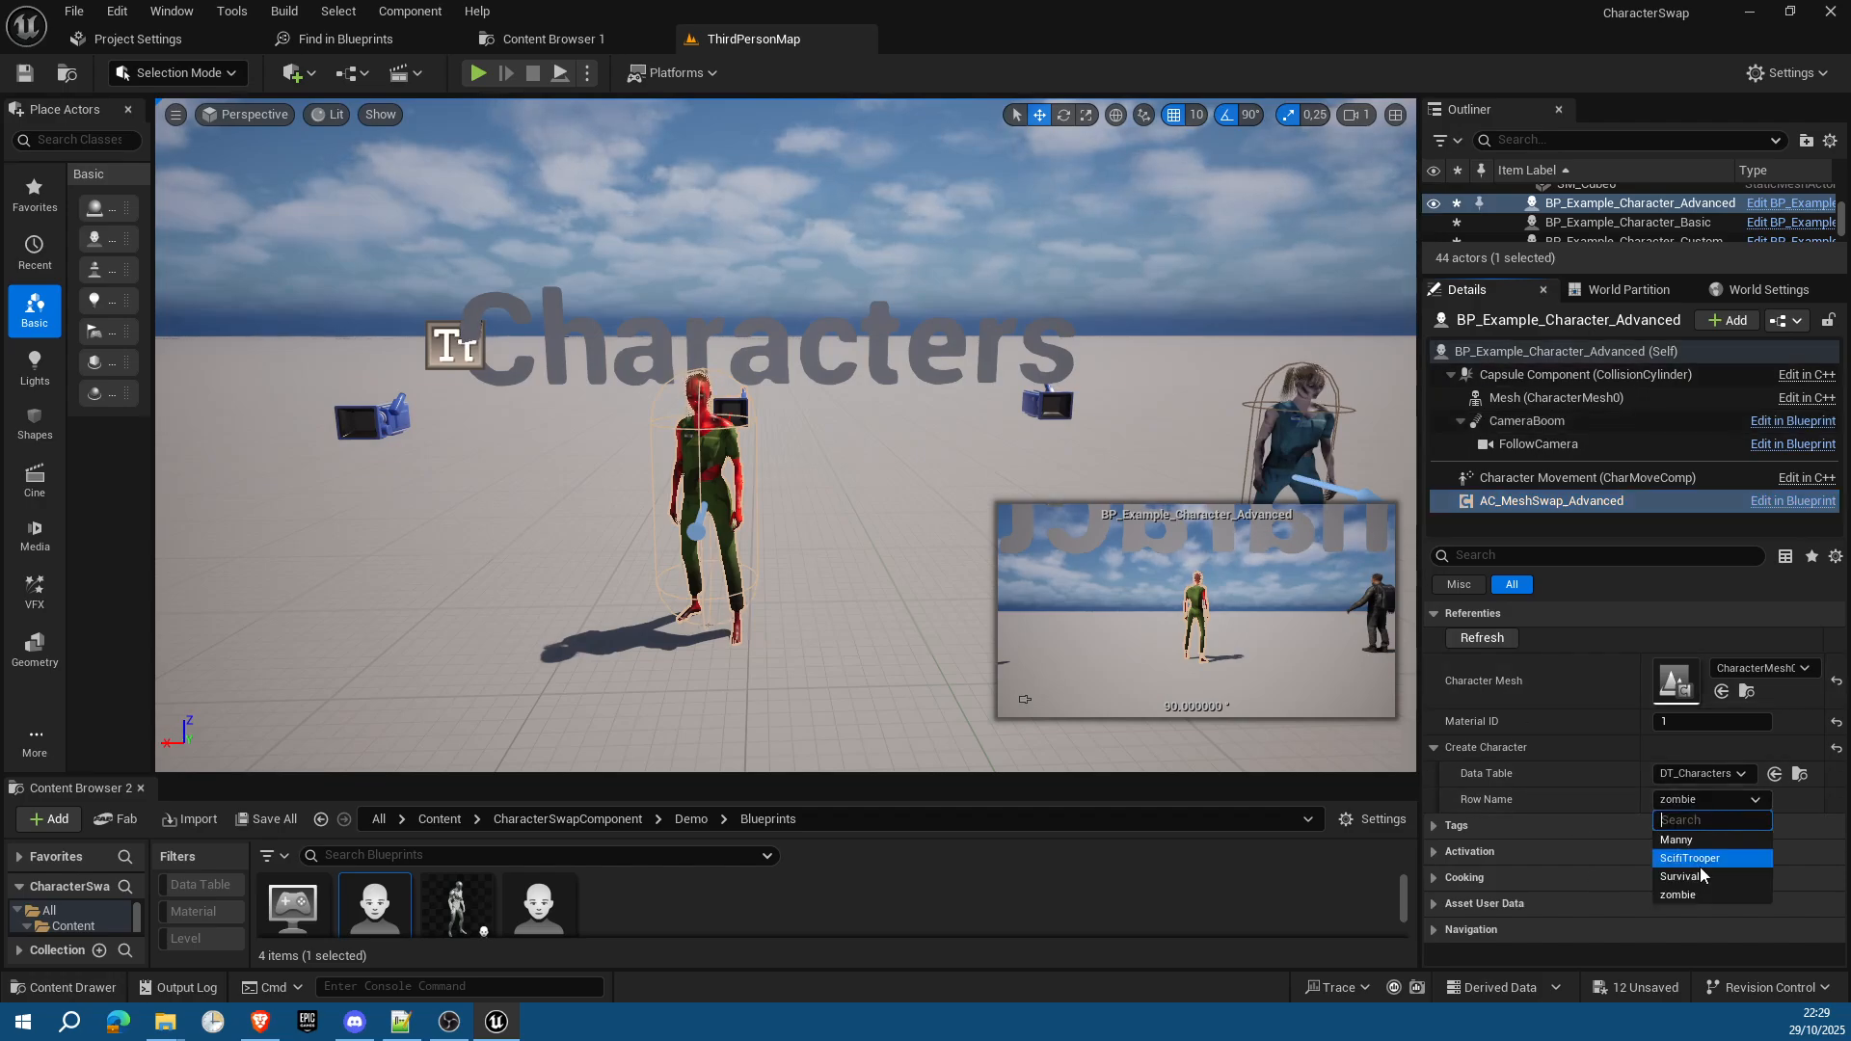
{"action": "left_click", "coordinate": [1710, 859]}
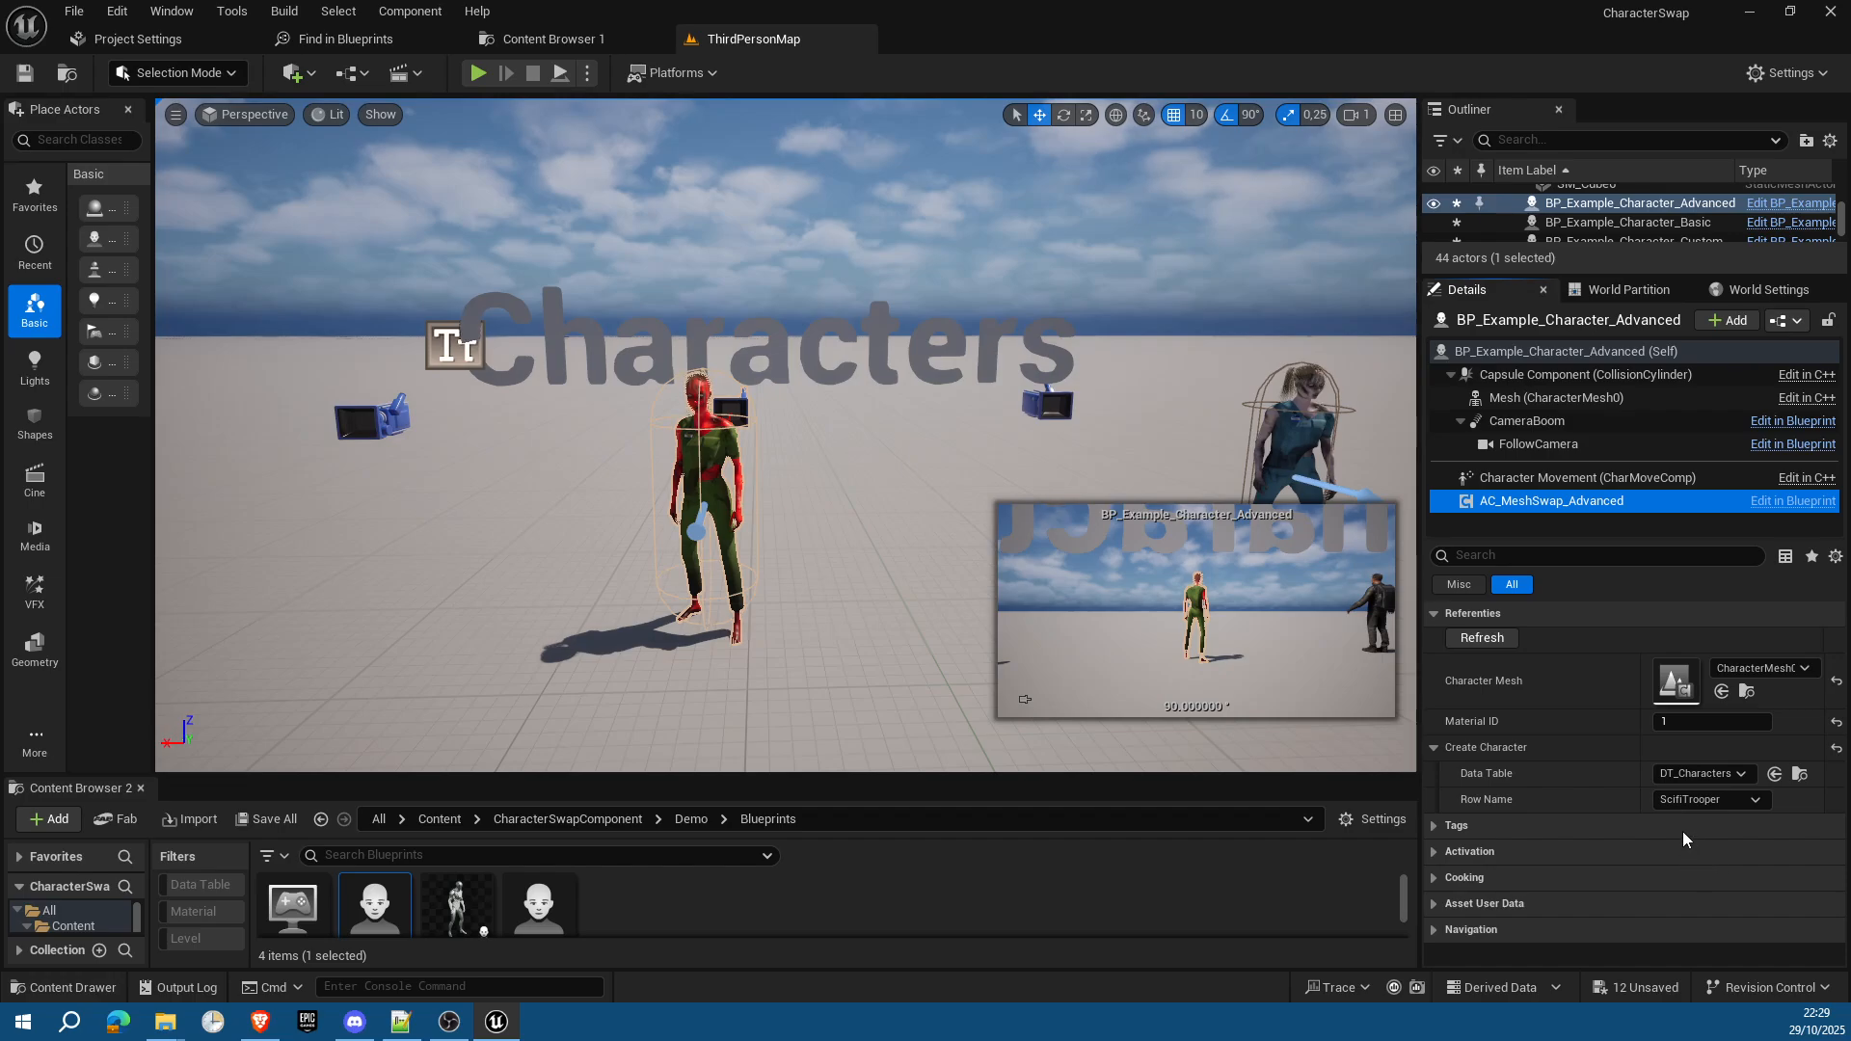
{"action": "left_click", "coordinate": [1677, 723]}
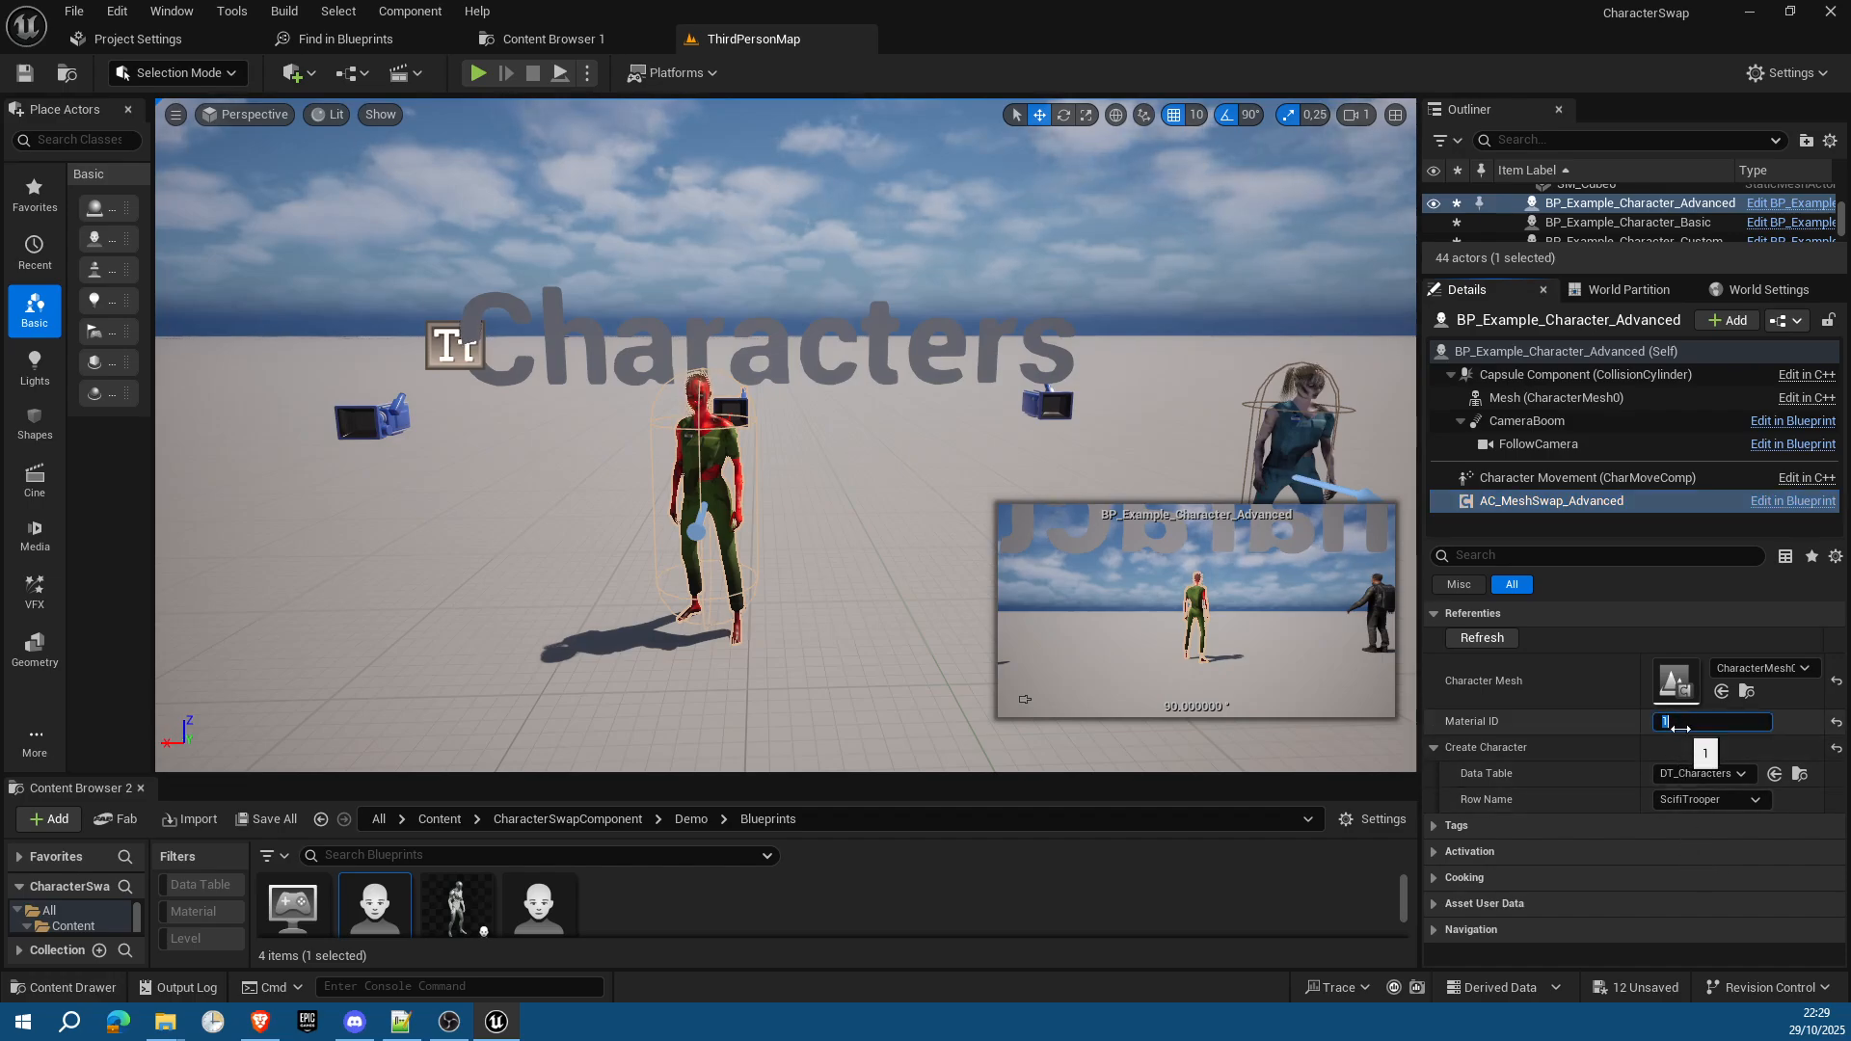
{"action": "type", "text": "0"}
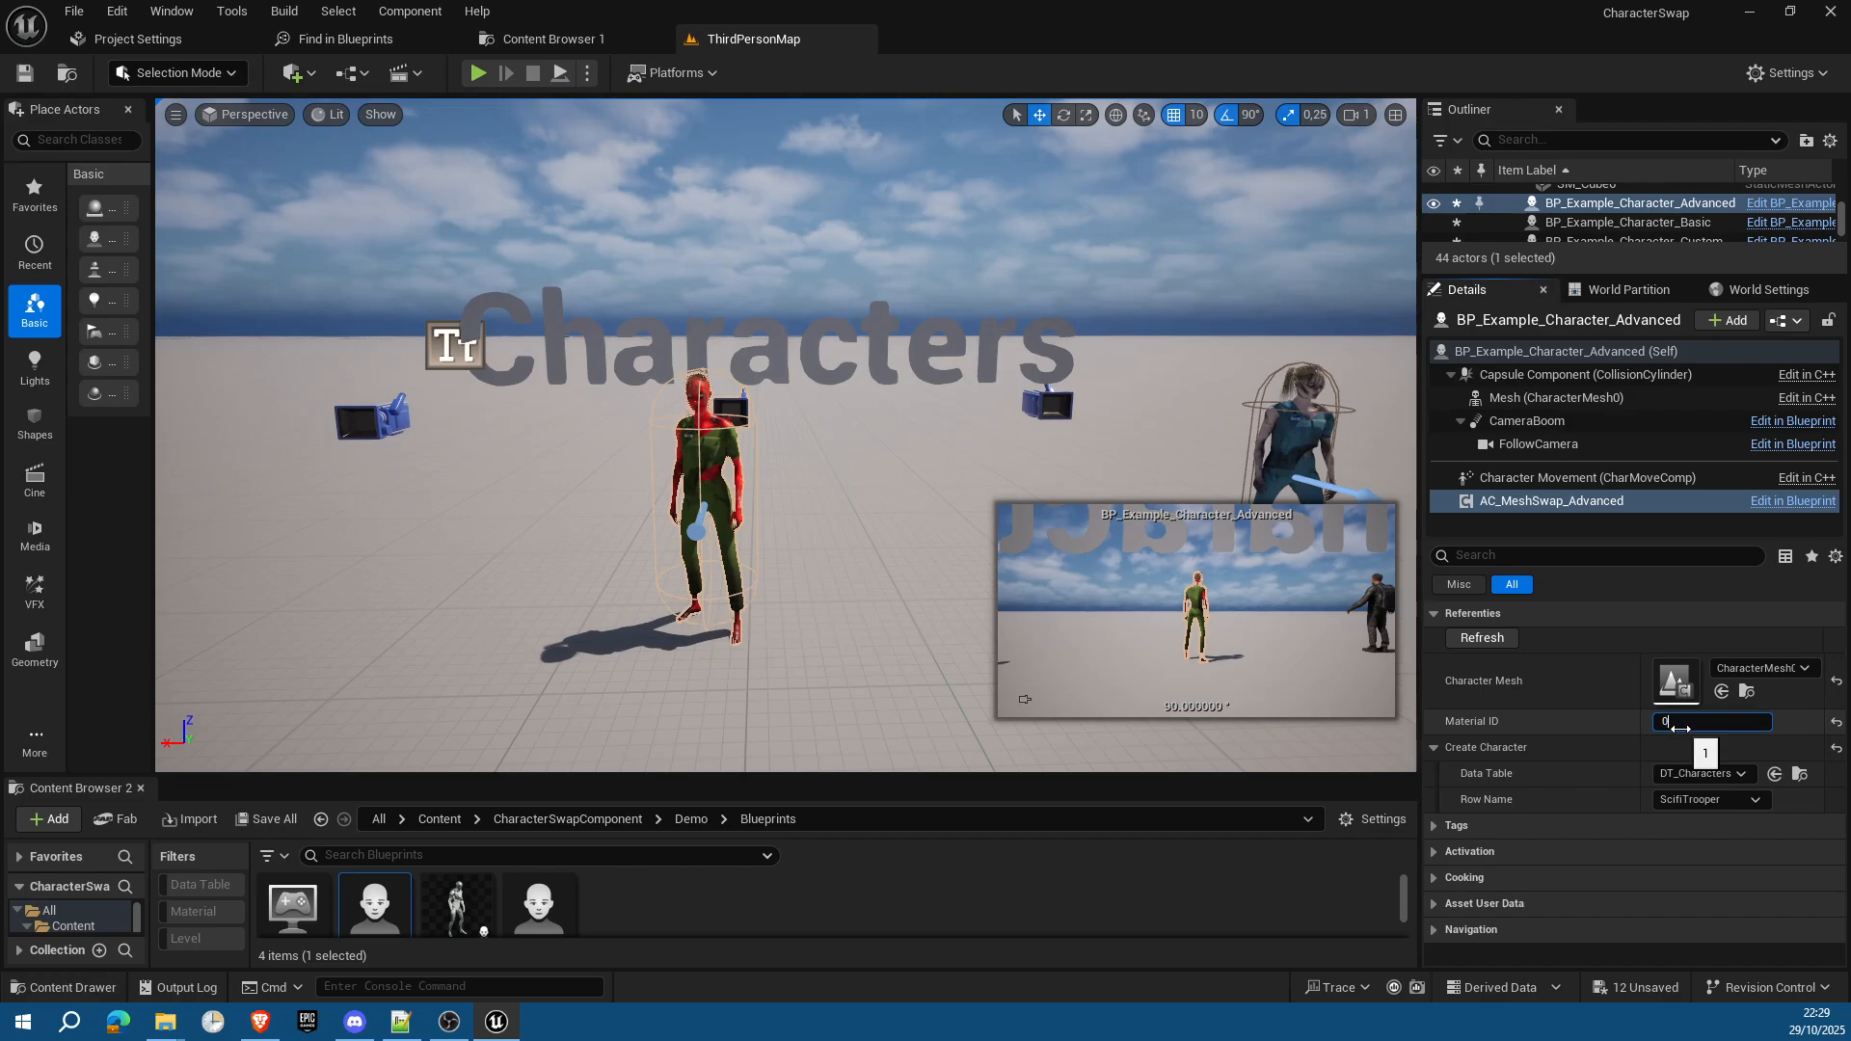
{"action": "left_click", "coordinate": [1489, 641]}
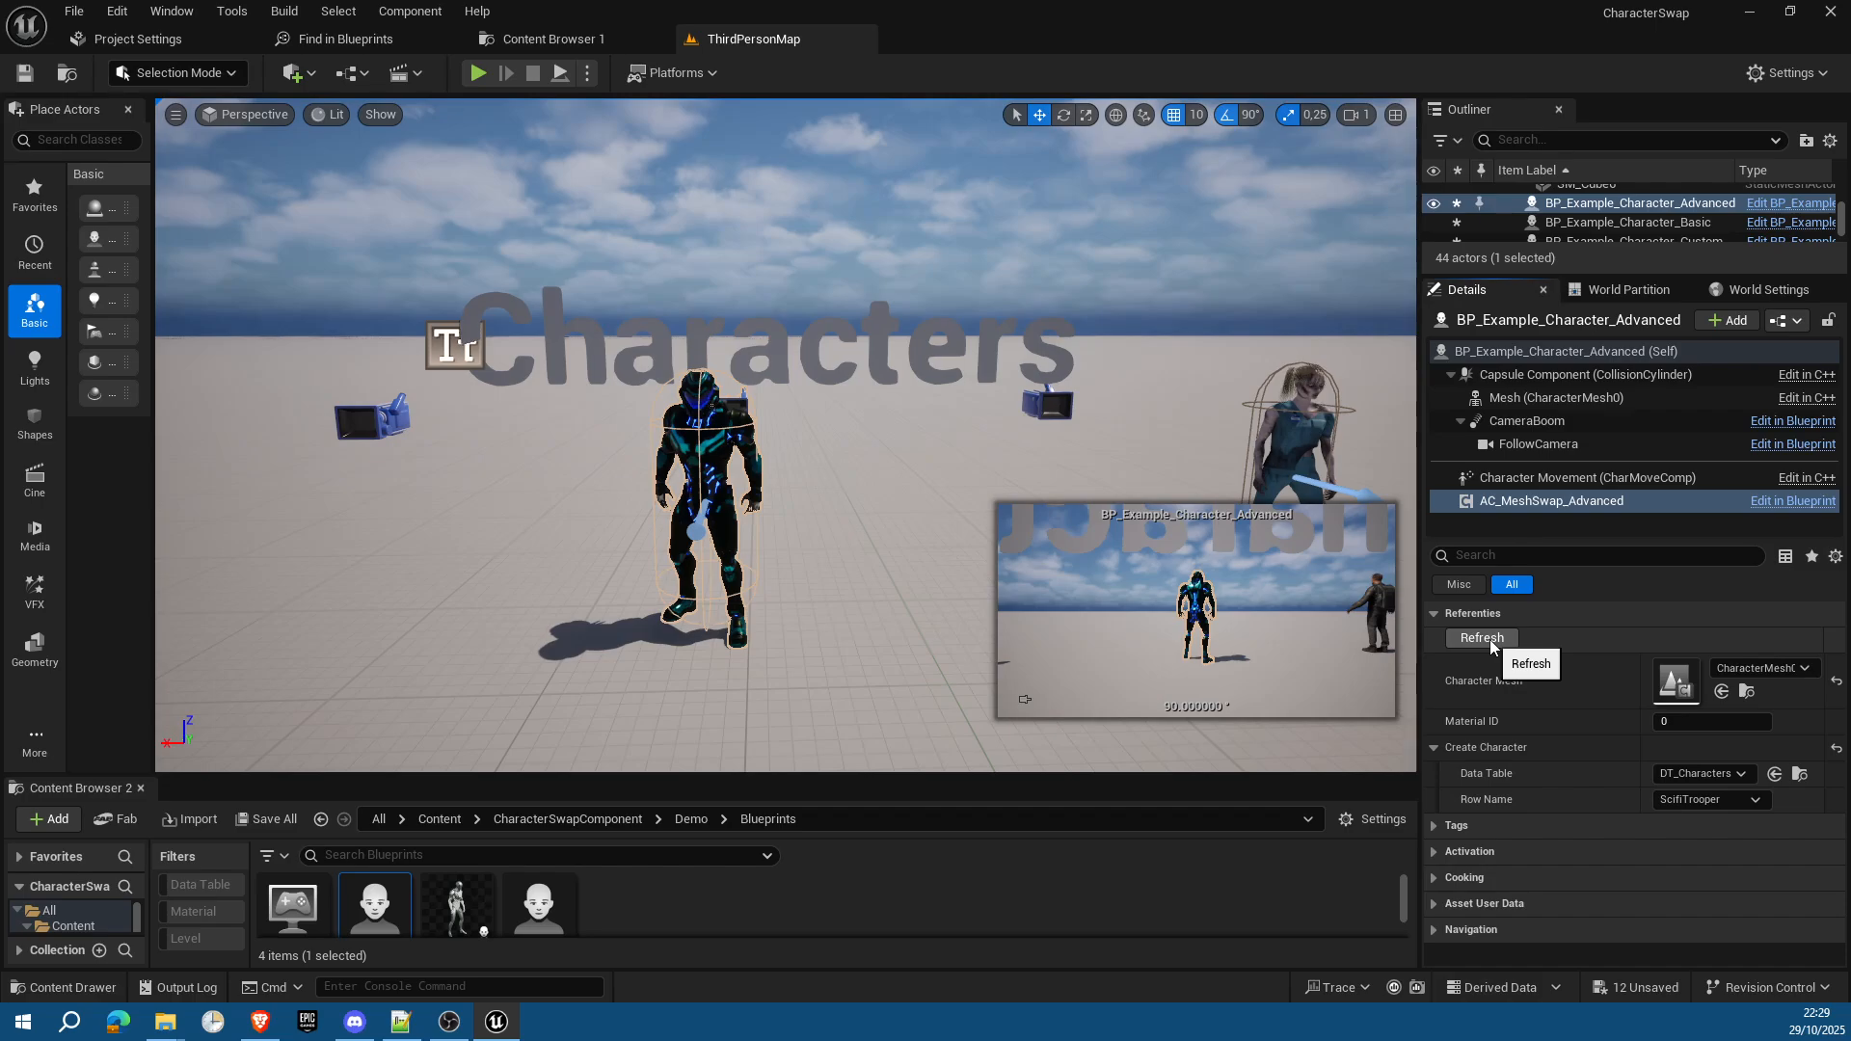
Step: Switch the Advanced character's row name to Survival and afterward to Manny, refreshing the mesh for each row
{"action": "left_click", "coordinate": [1693, 800]}
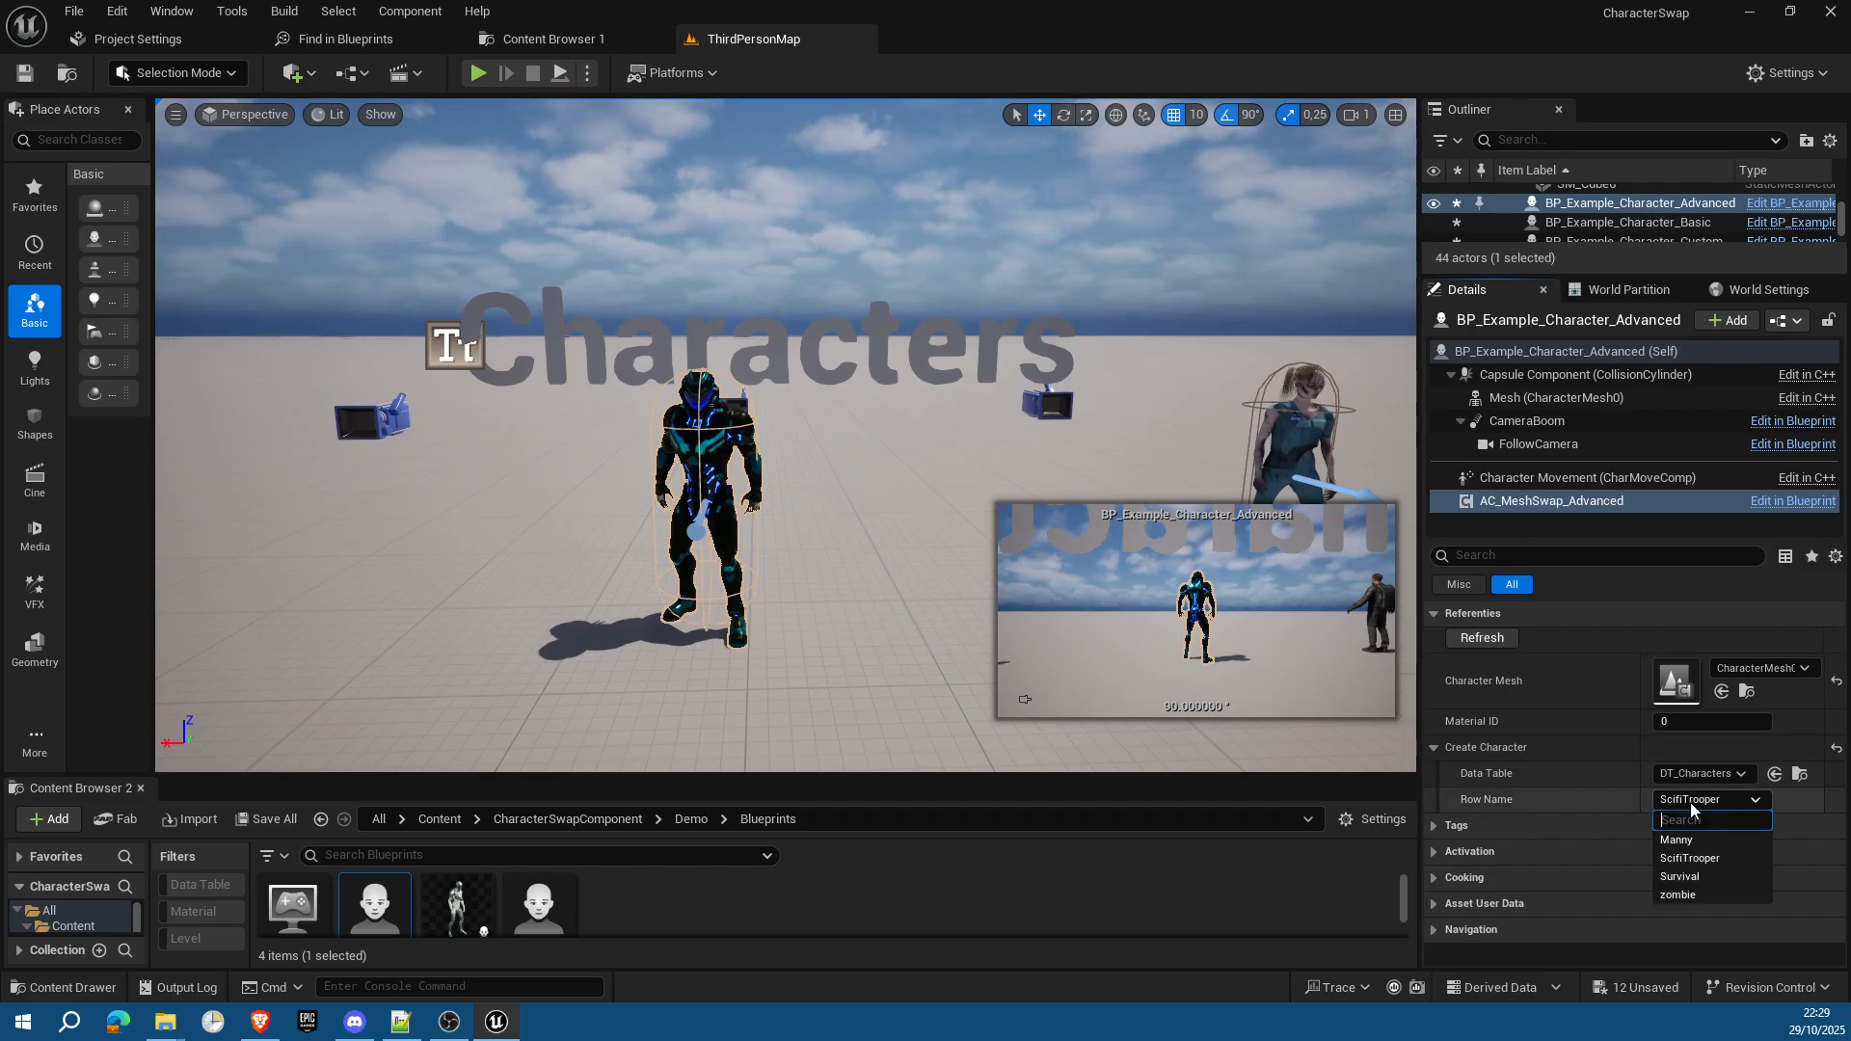
{"action": "left_click", "coordinate": [1701, 877]}
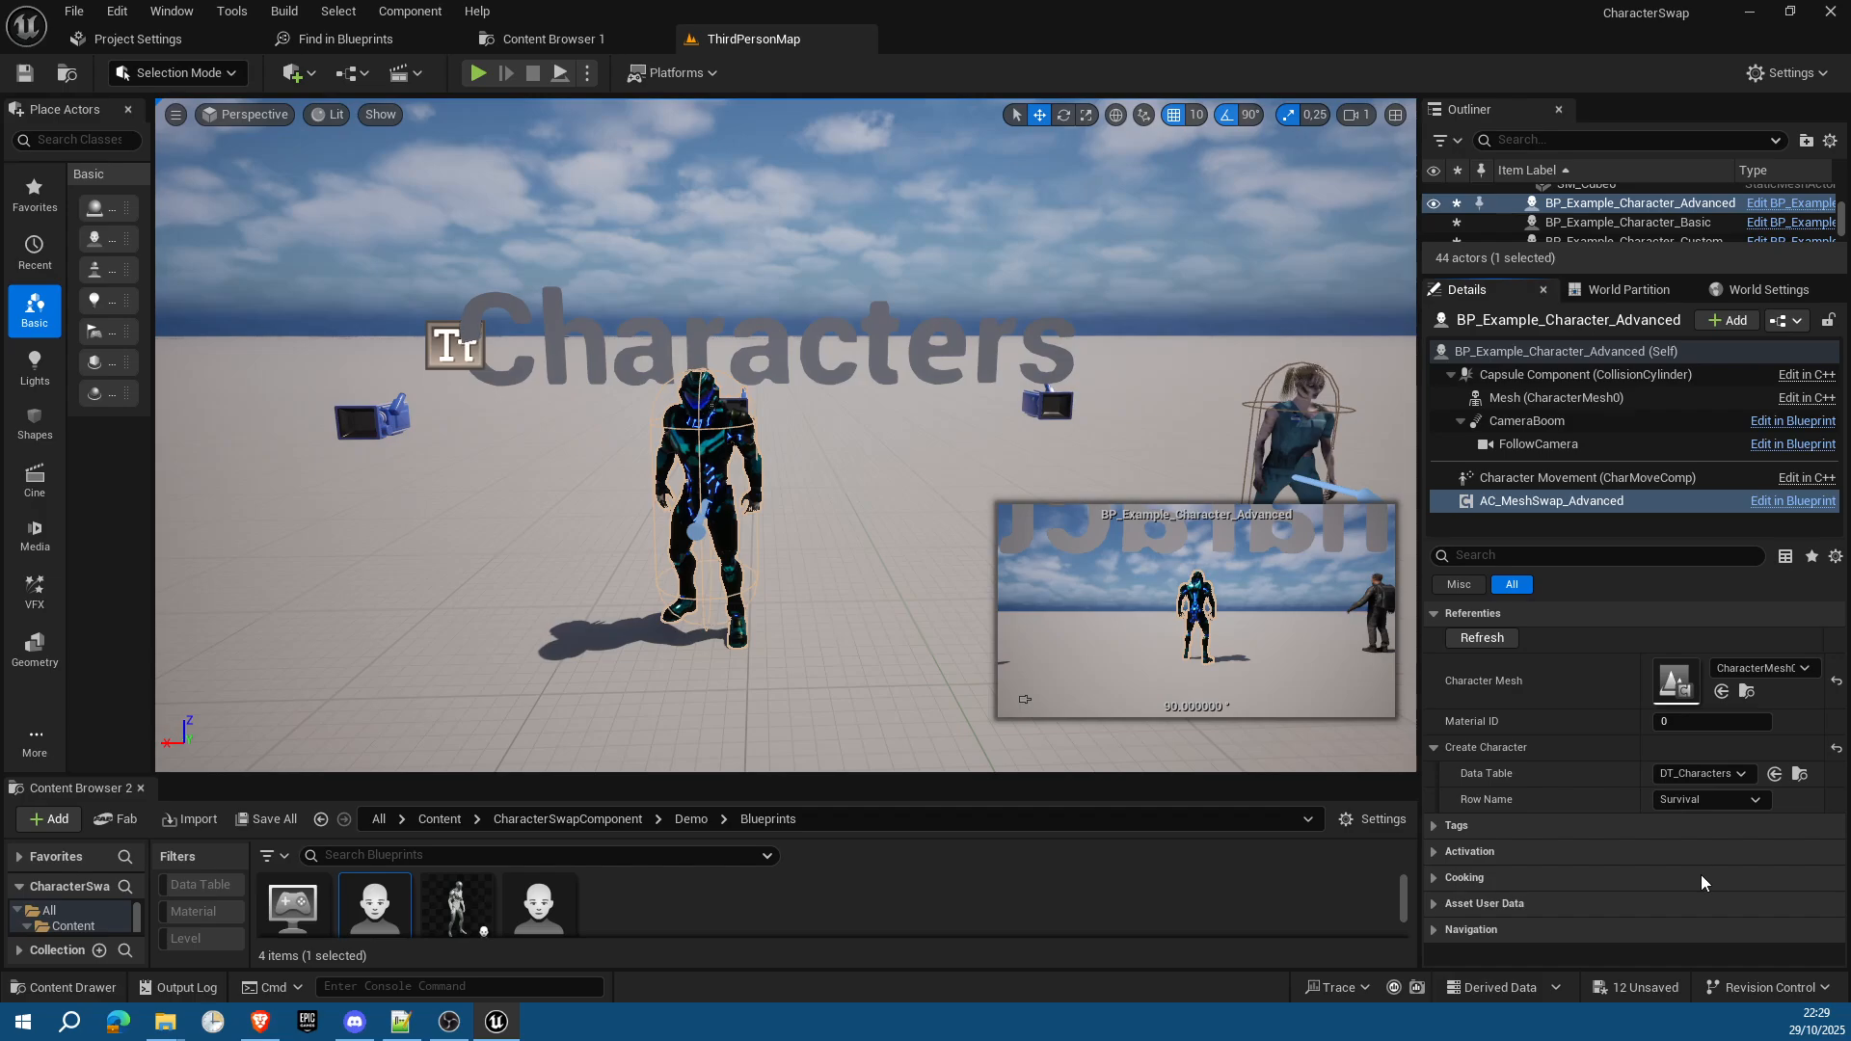
{"action": "left_click", "coordinate": [1482, 637]}
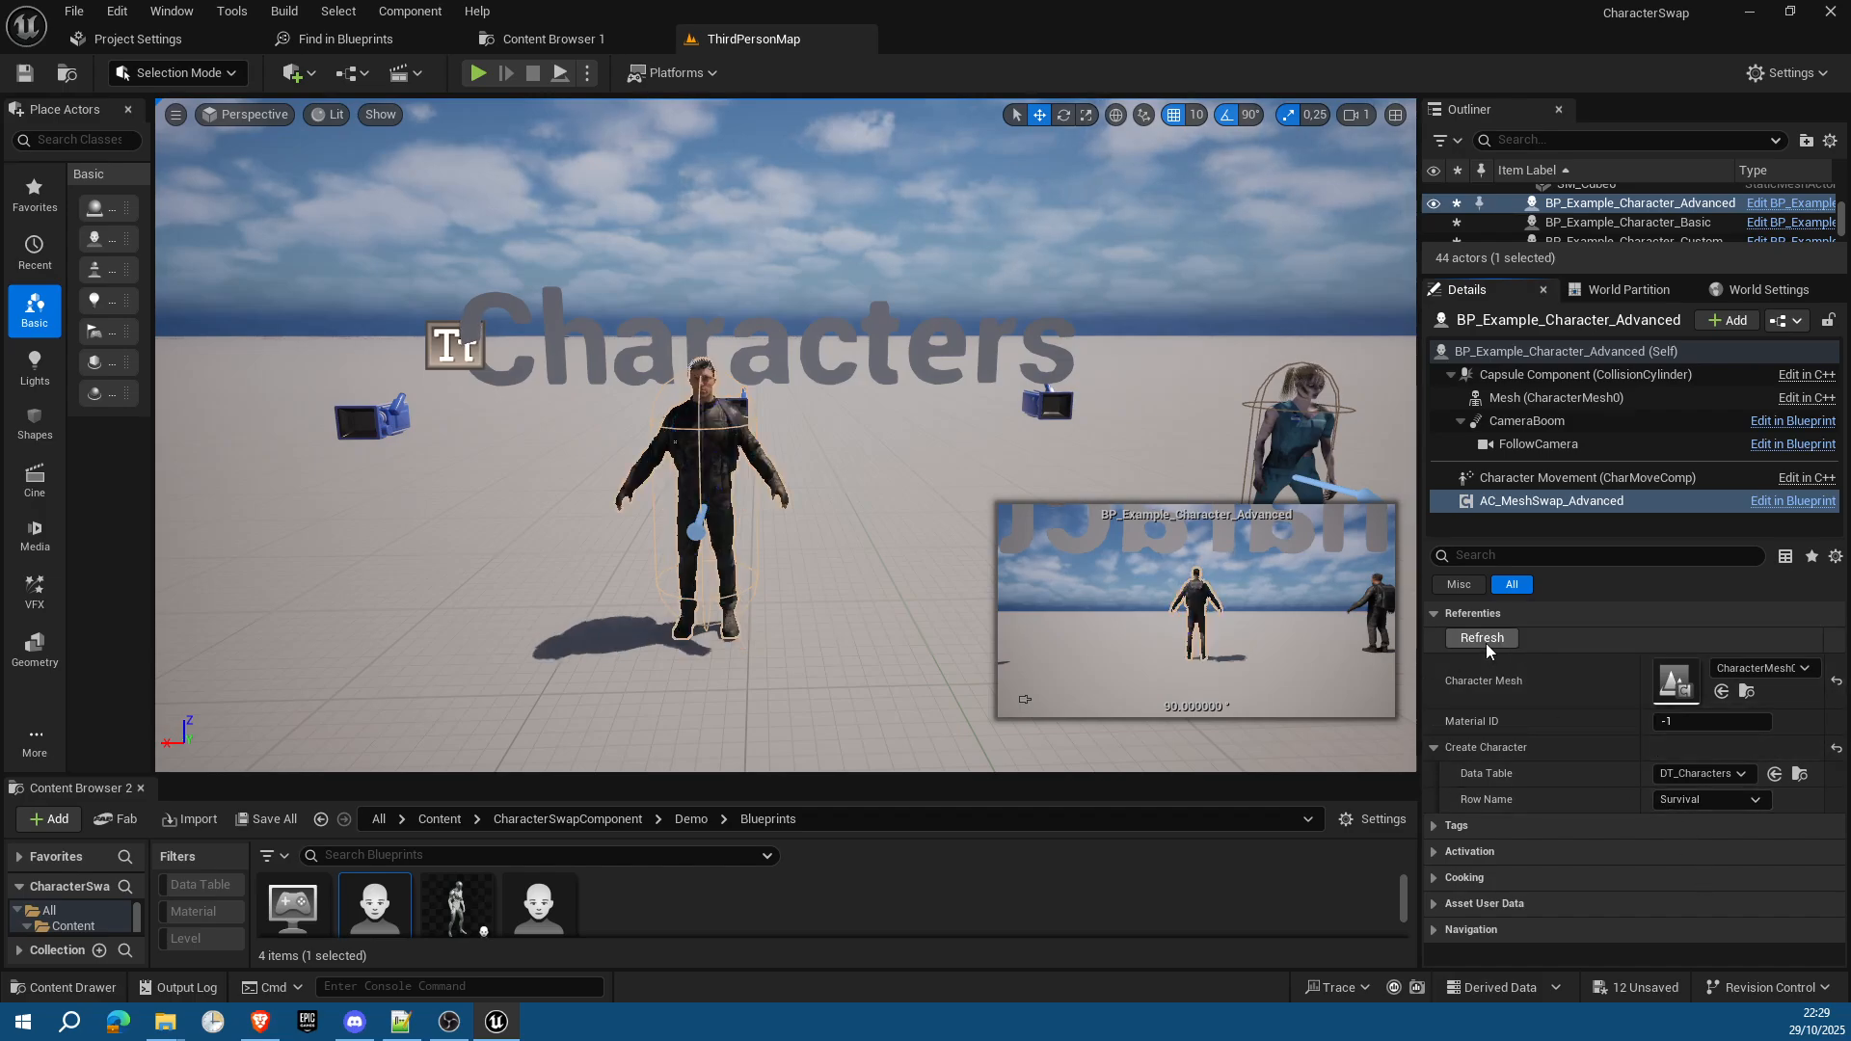
{"action": "left_click", "coordinate": [1696, 800]}
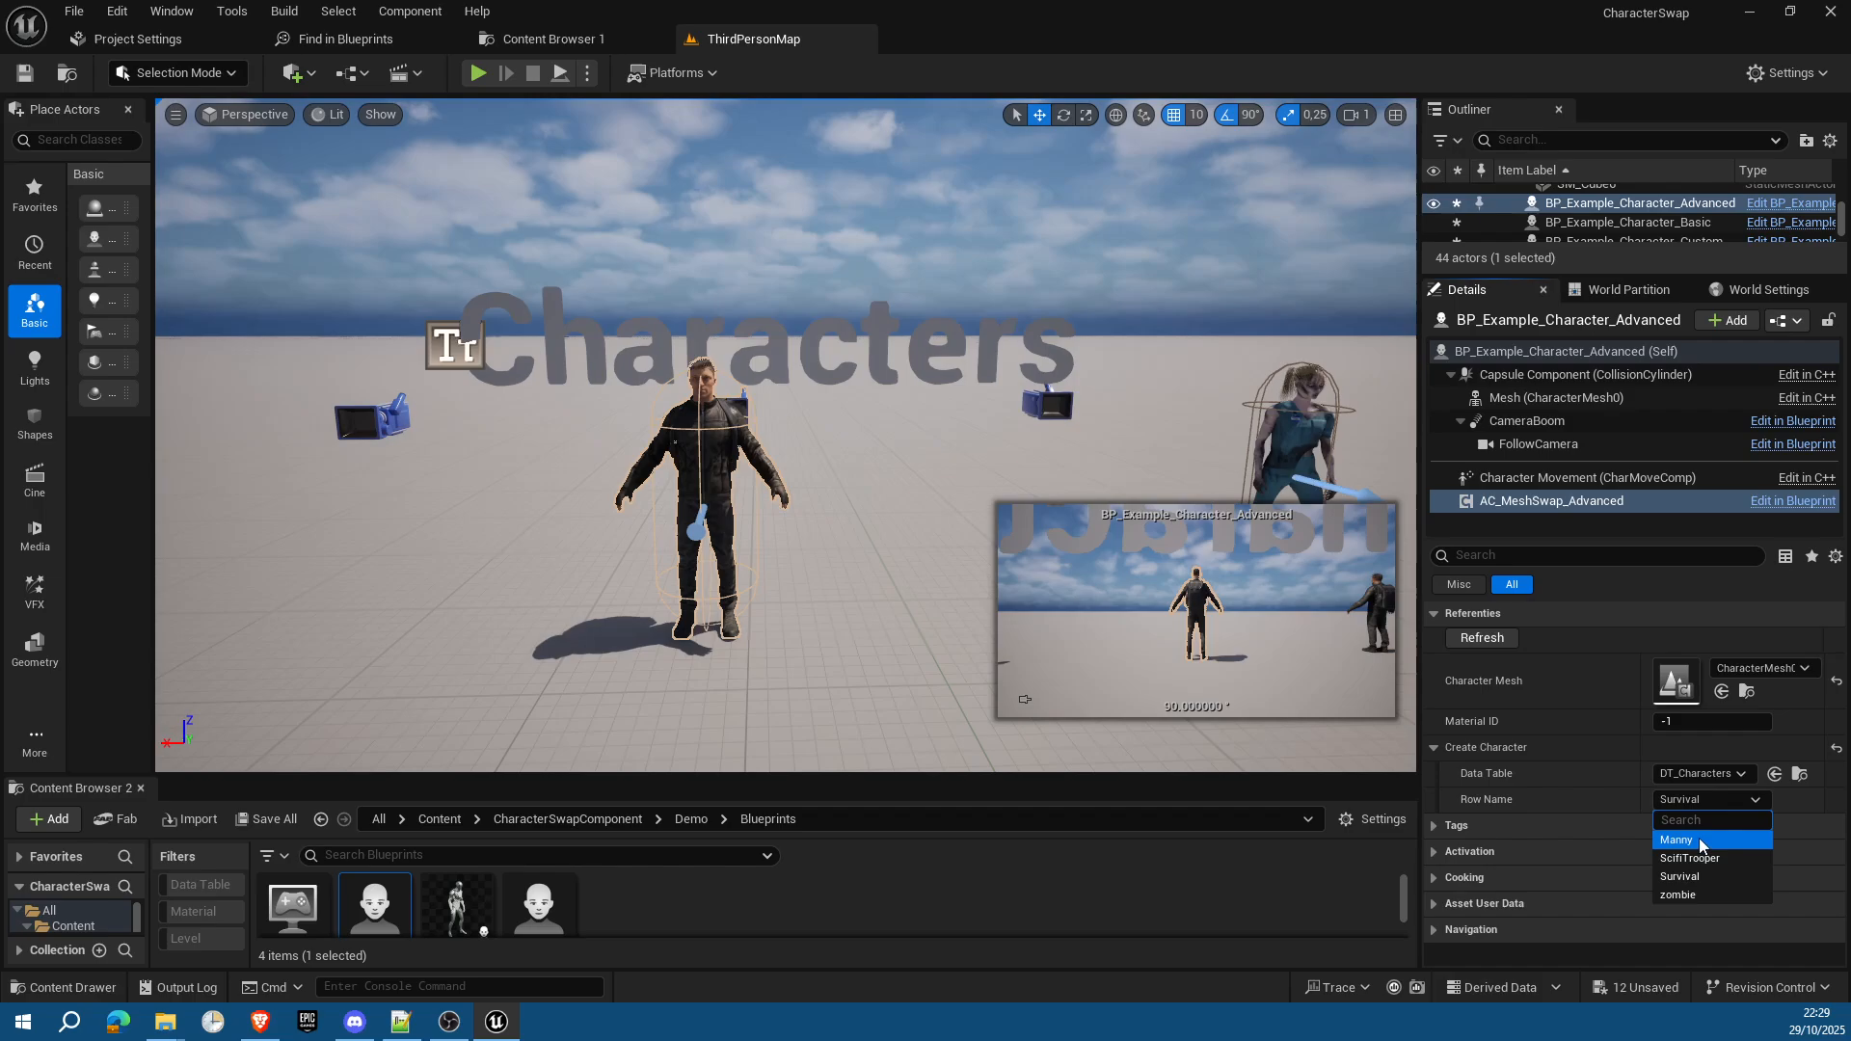
{"action": "left_click", "coordinate": [1699, 845]}
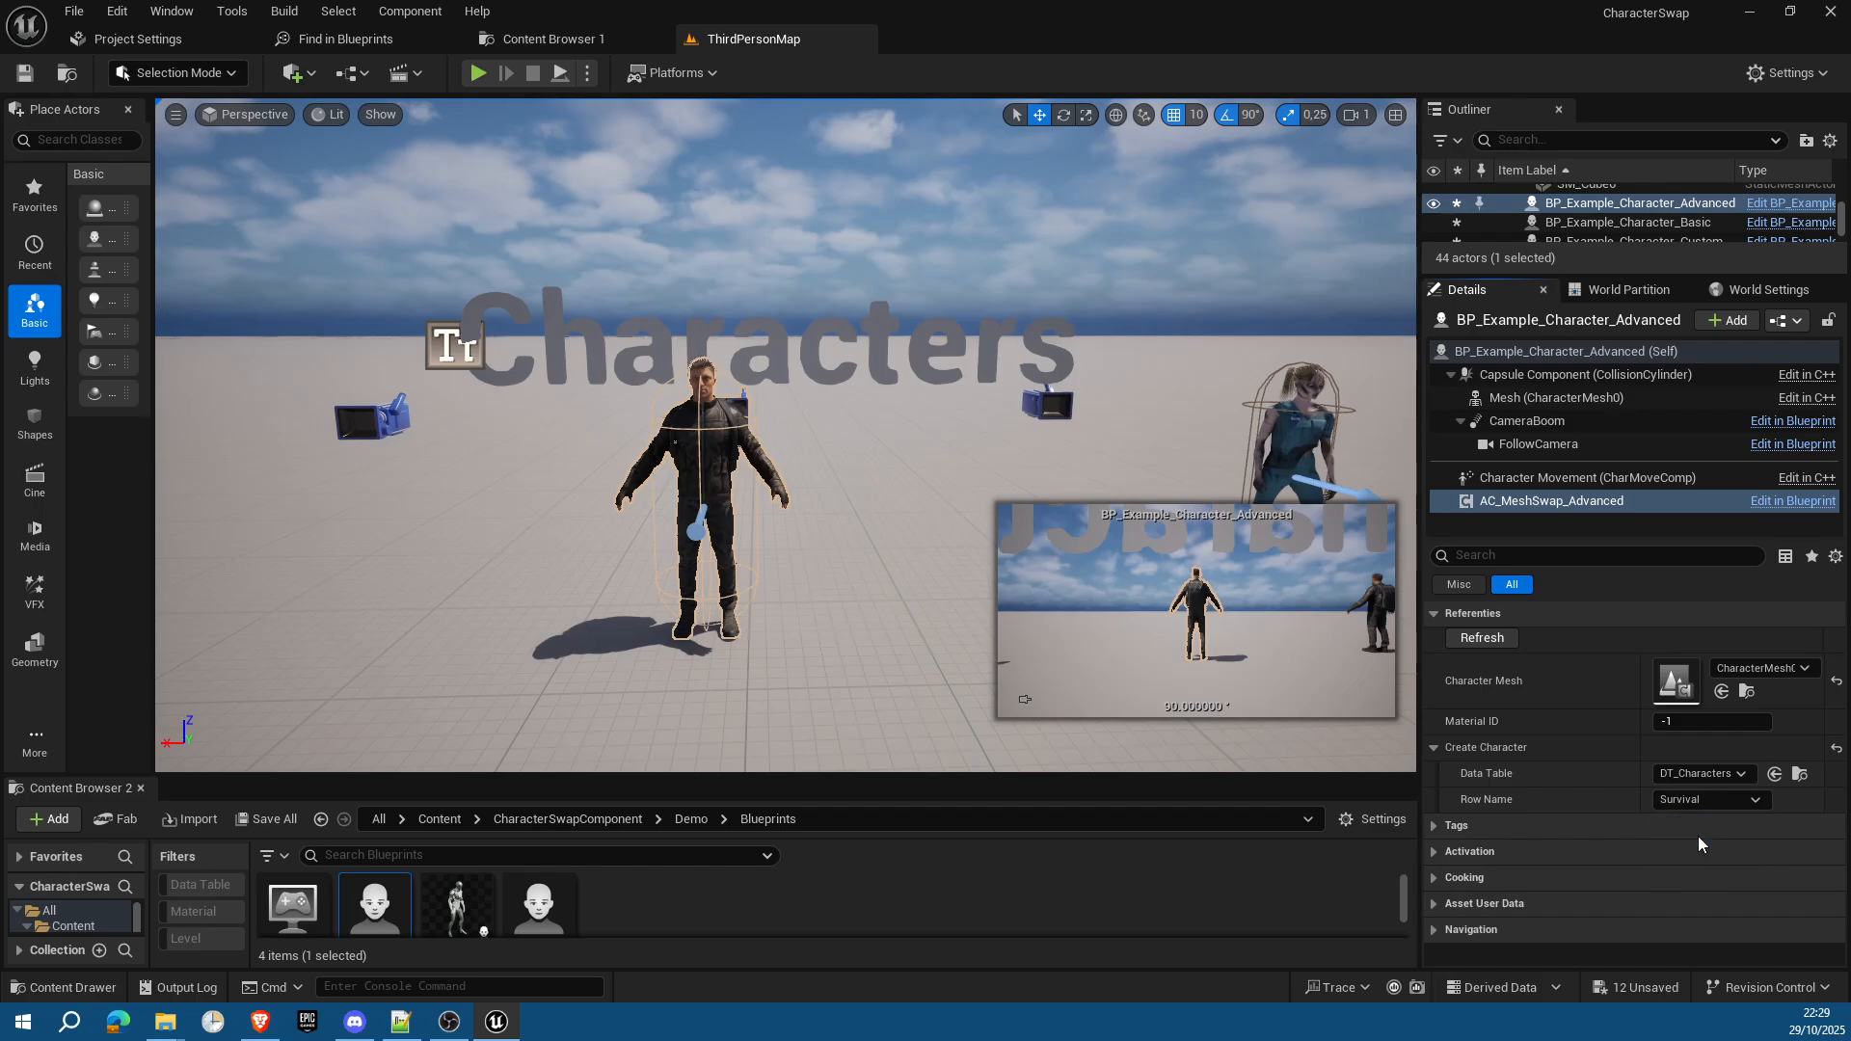
{"action": "left_click", "coordinate": [1482, 639]}
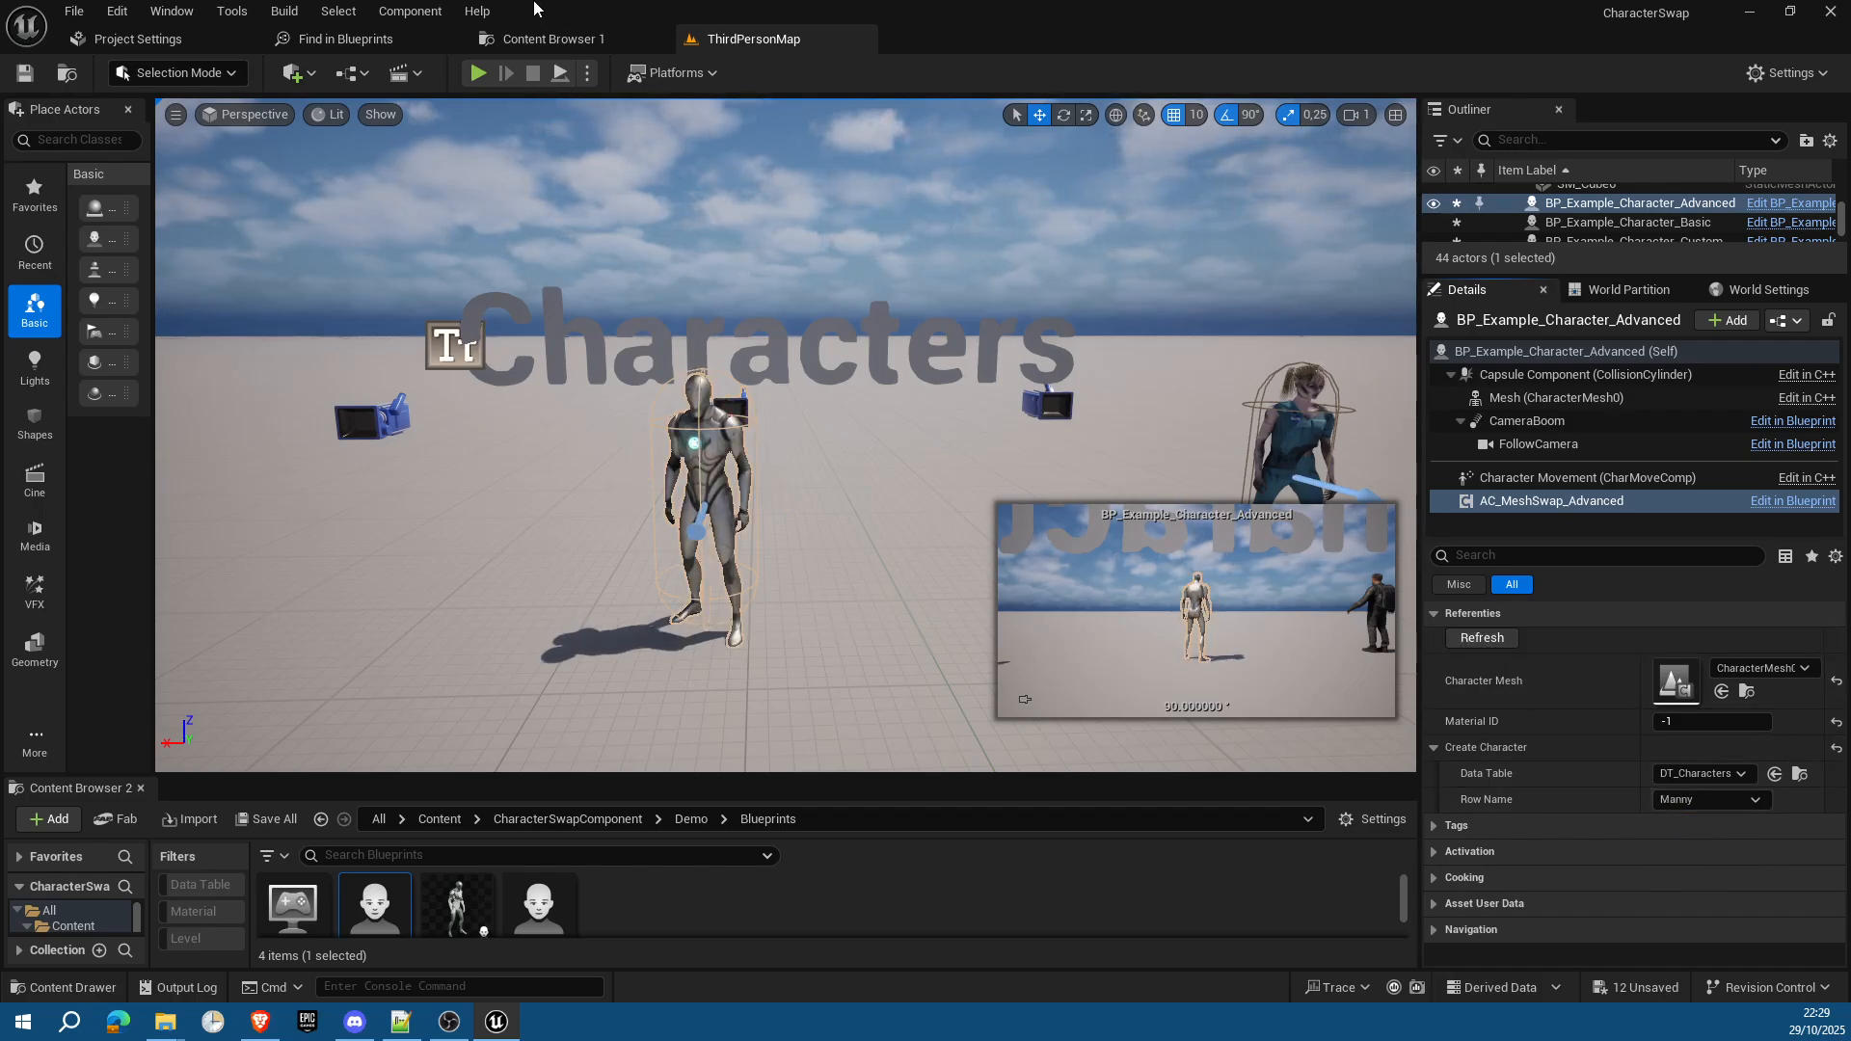
Step: In the BP_Example_Character_Advanced blueprint, set AC_MeshSwap_Advanced's Create Character to DT_Characters, row Manny, and dock the editor beside the ThirdPersonMap level
{"action": "double_click", "coordinate": [391, 901]}
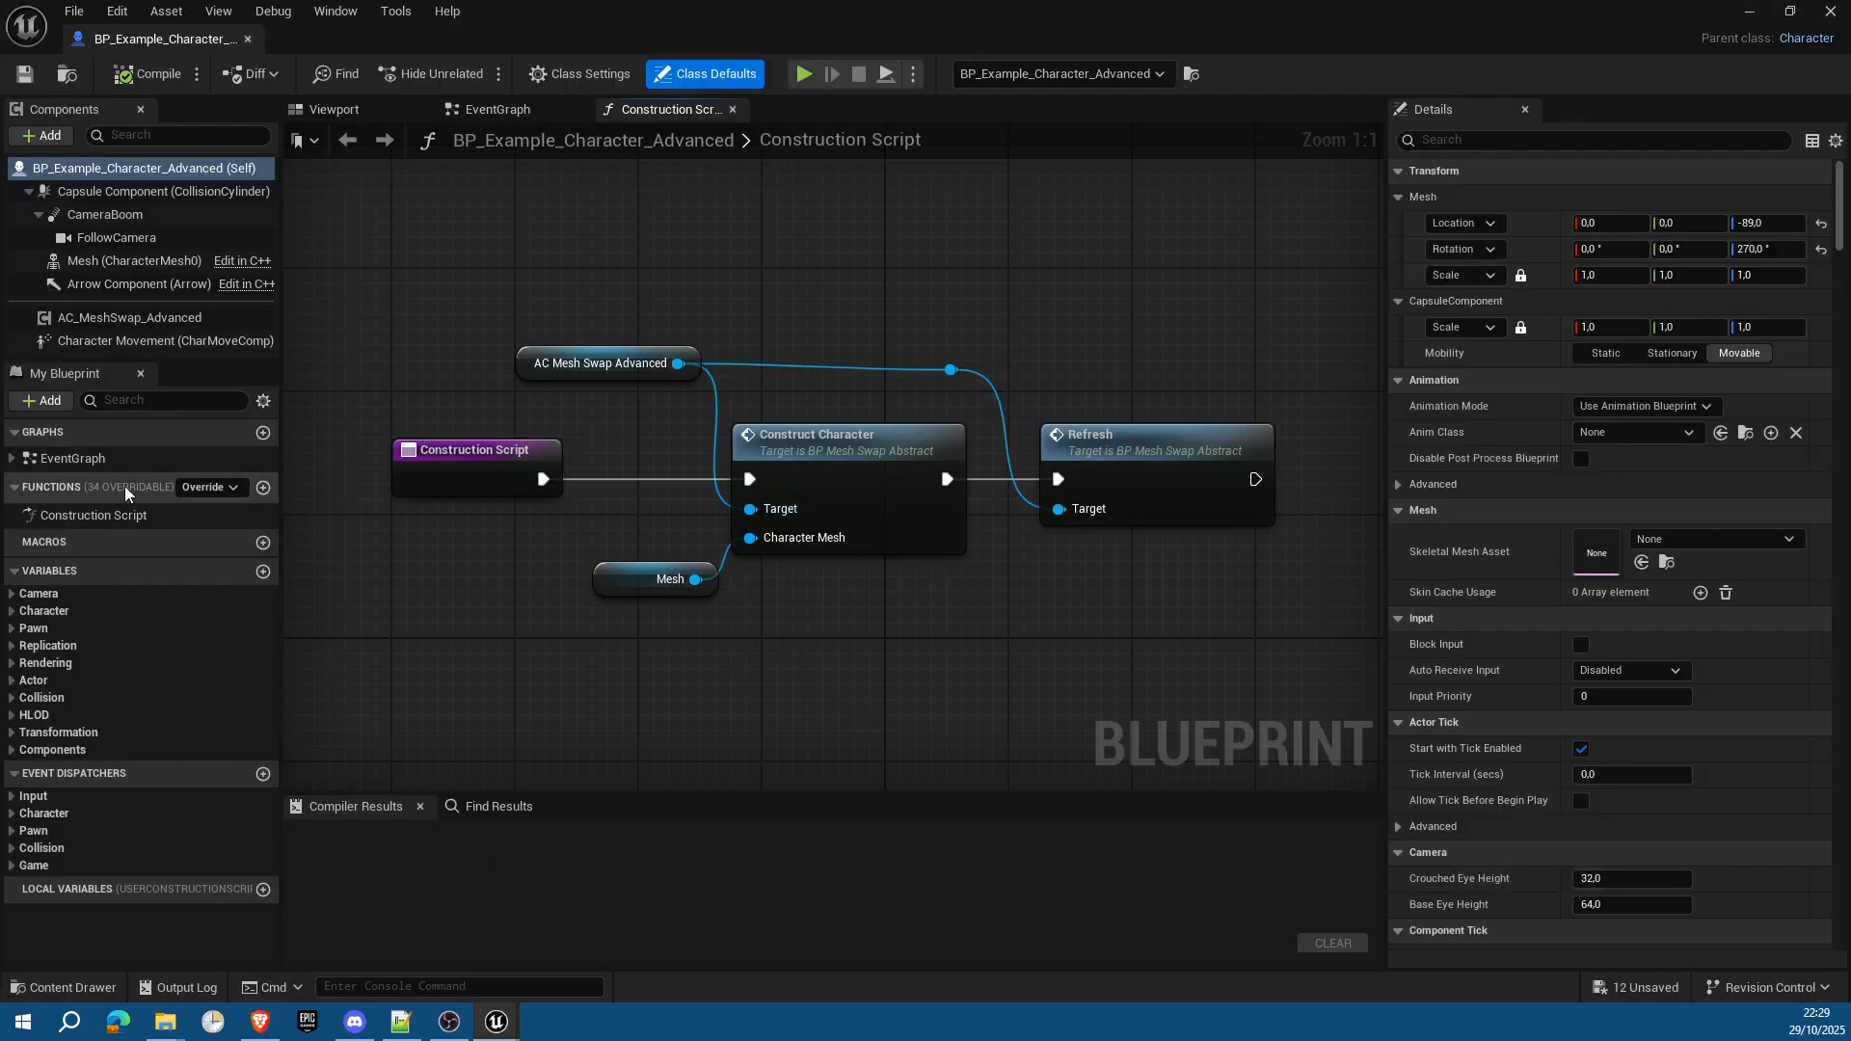
{"action": "left_click", "coordinate": [123, 324]}
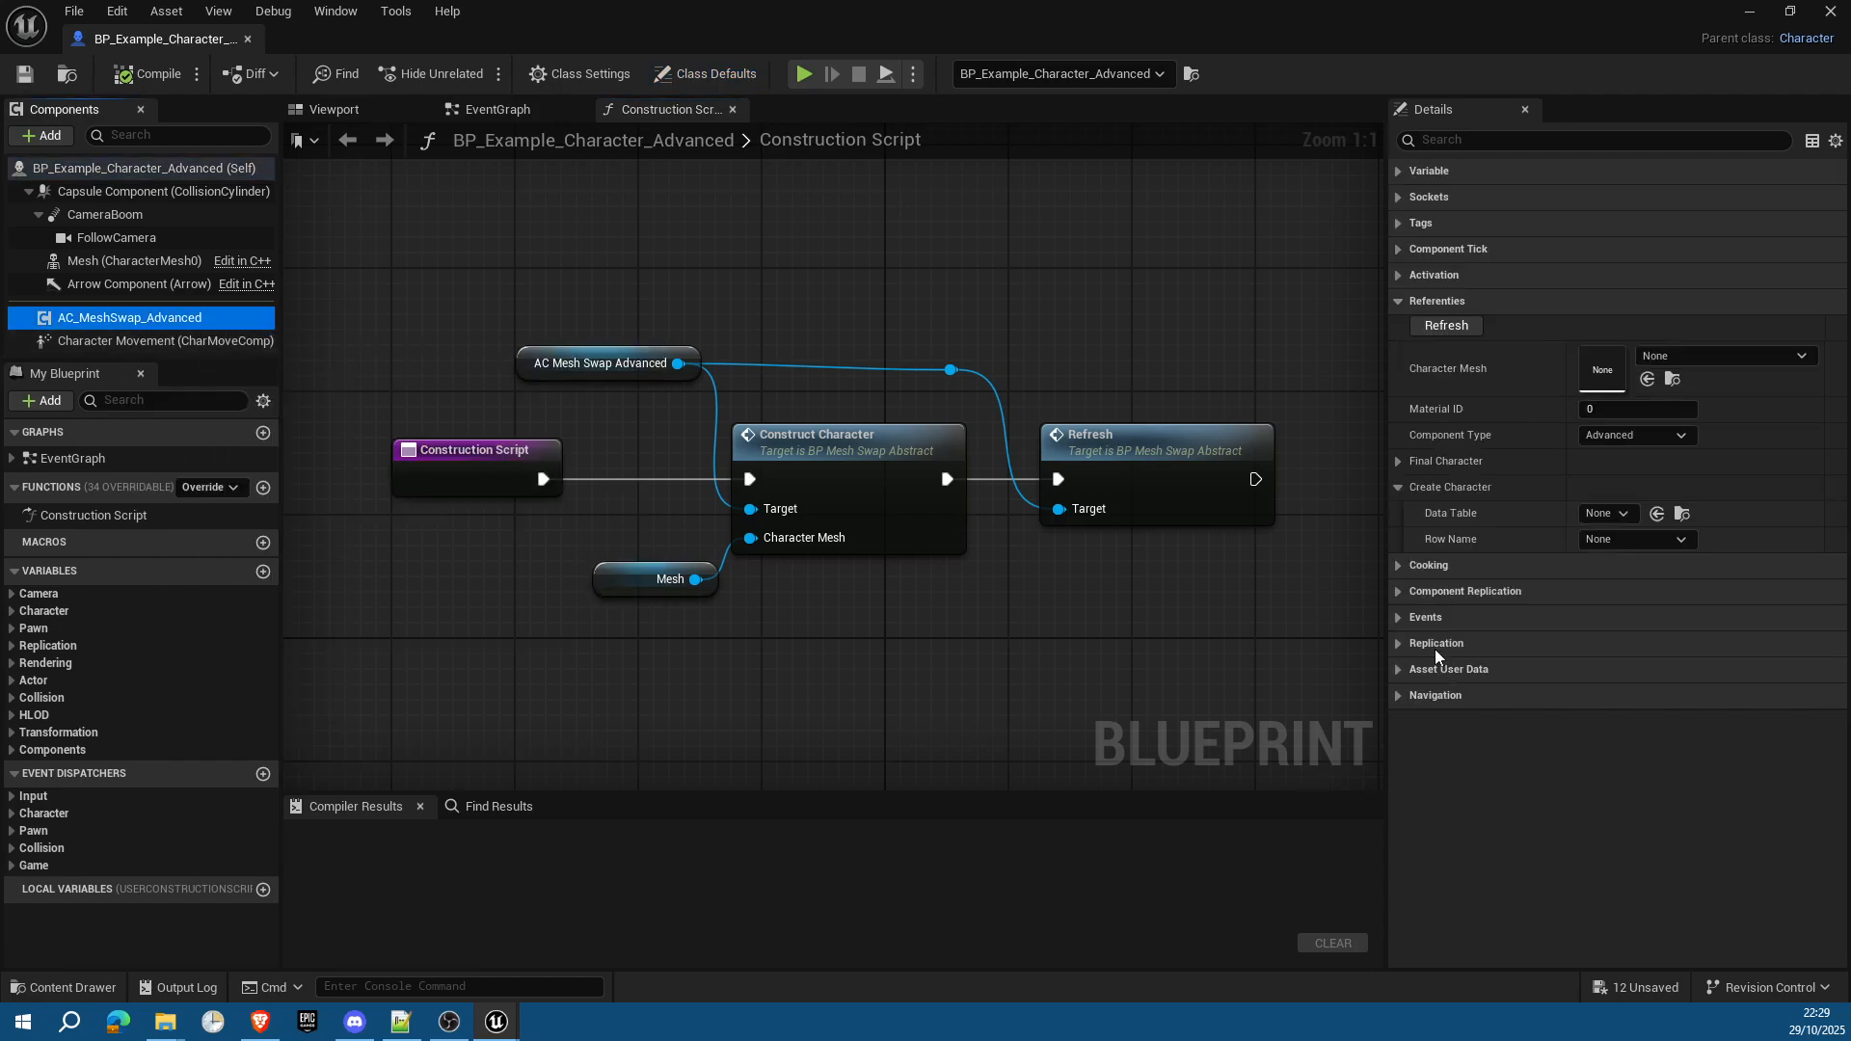
{"action": "left_click", "coordinate": [1616, 513]}
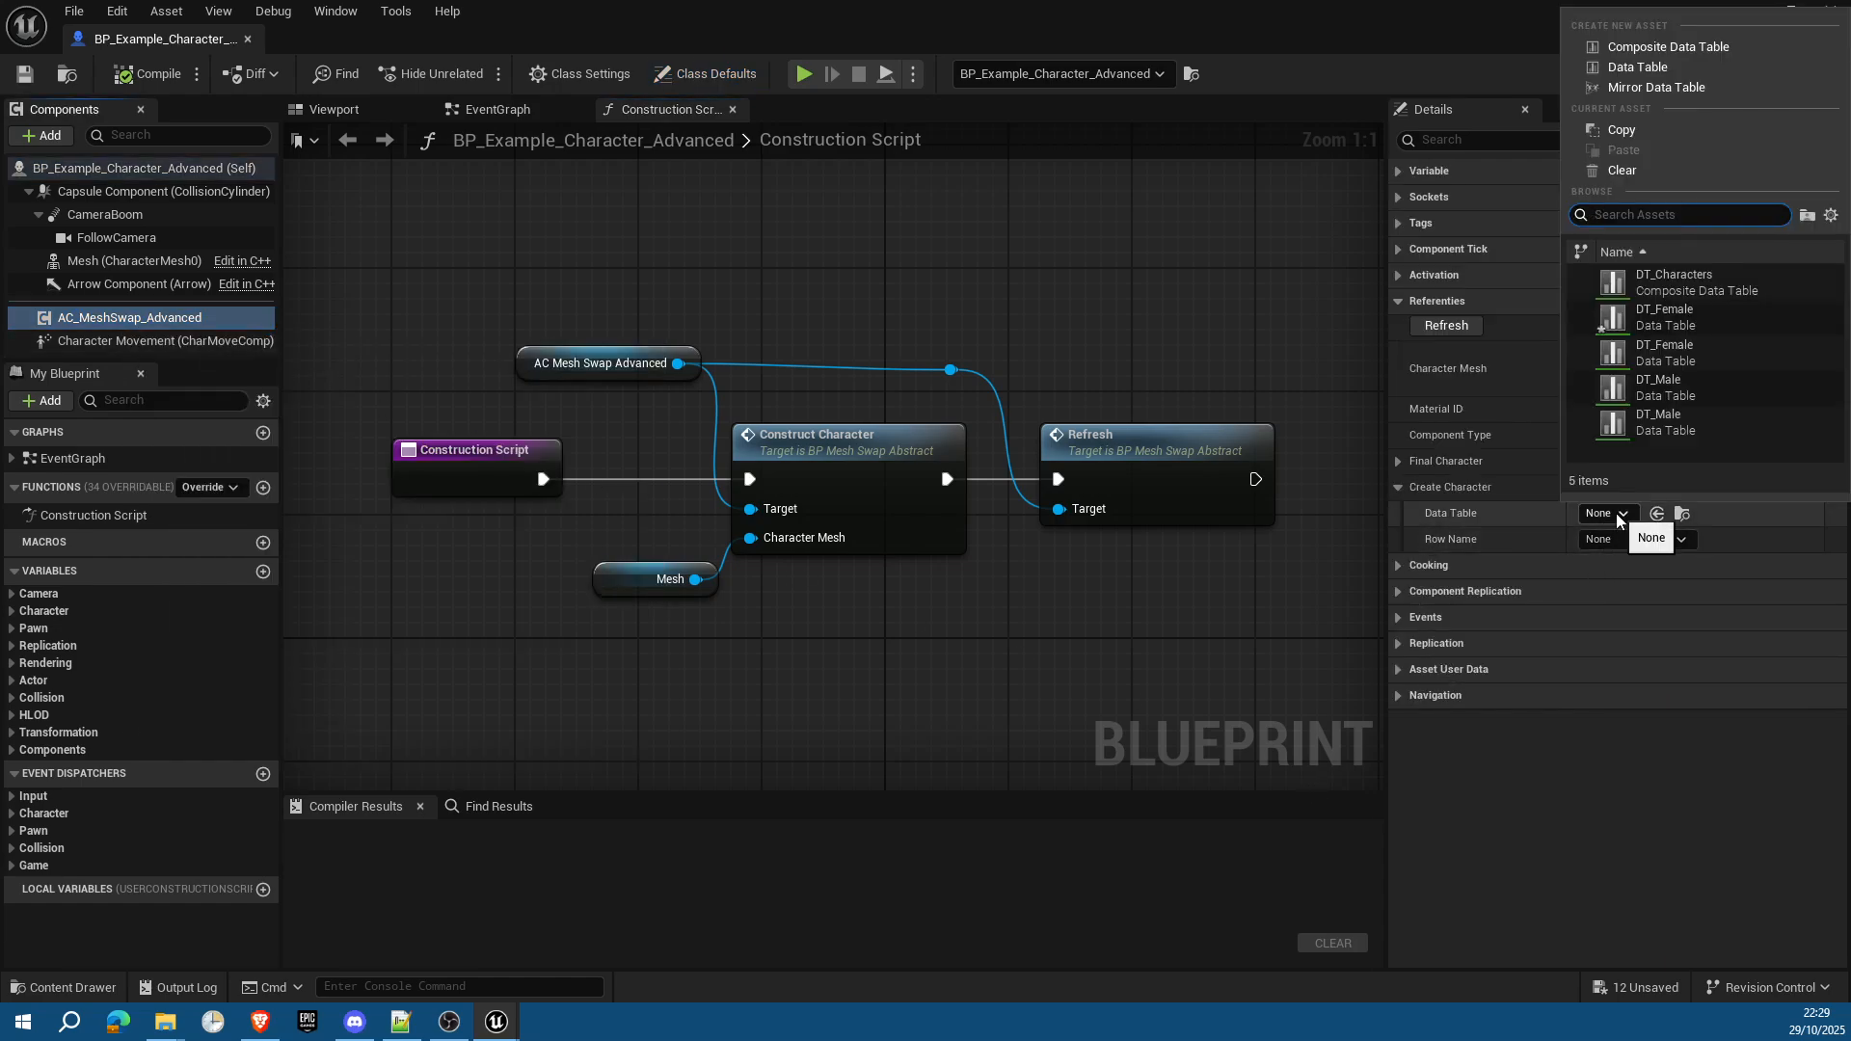
{"action": "left_click", "coordinate": [1708, 278]}
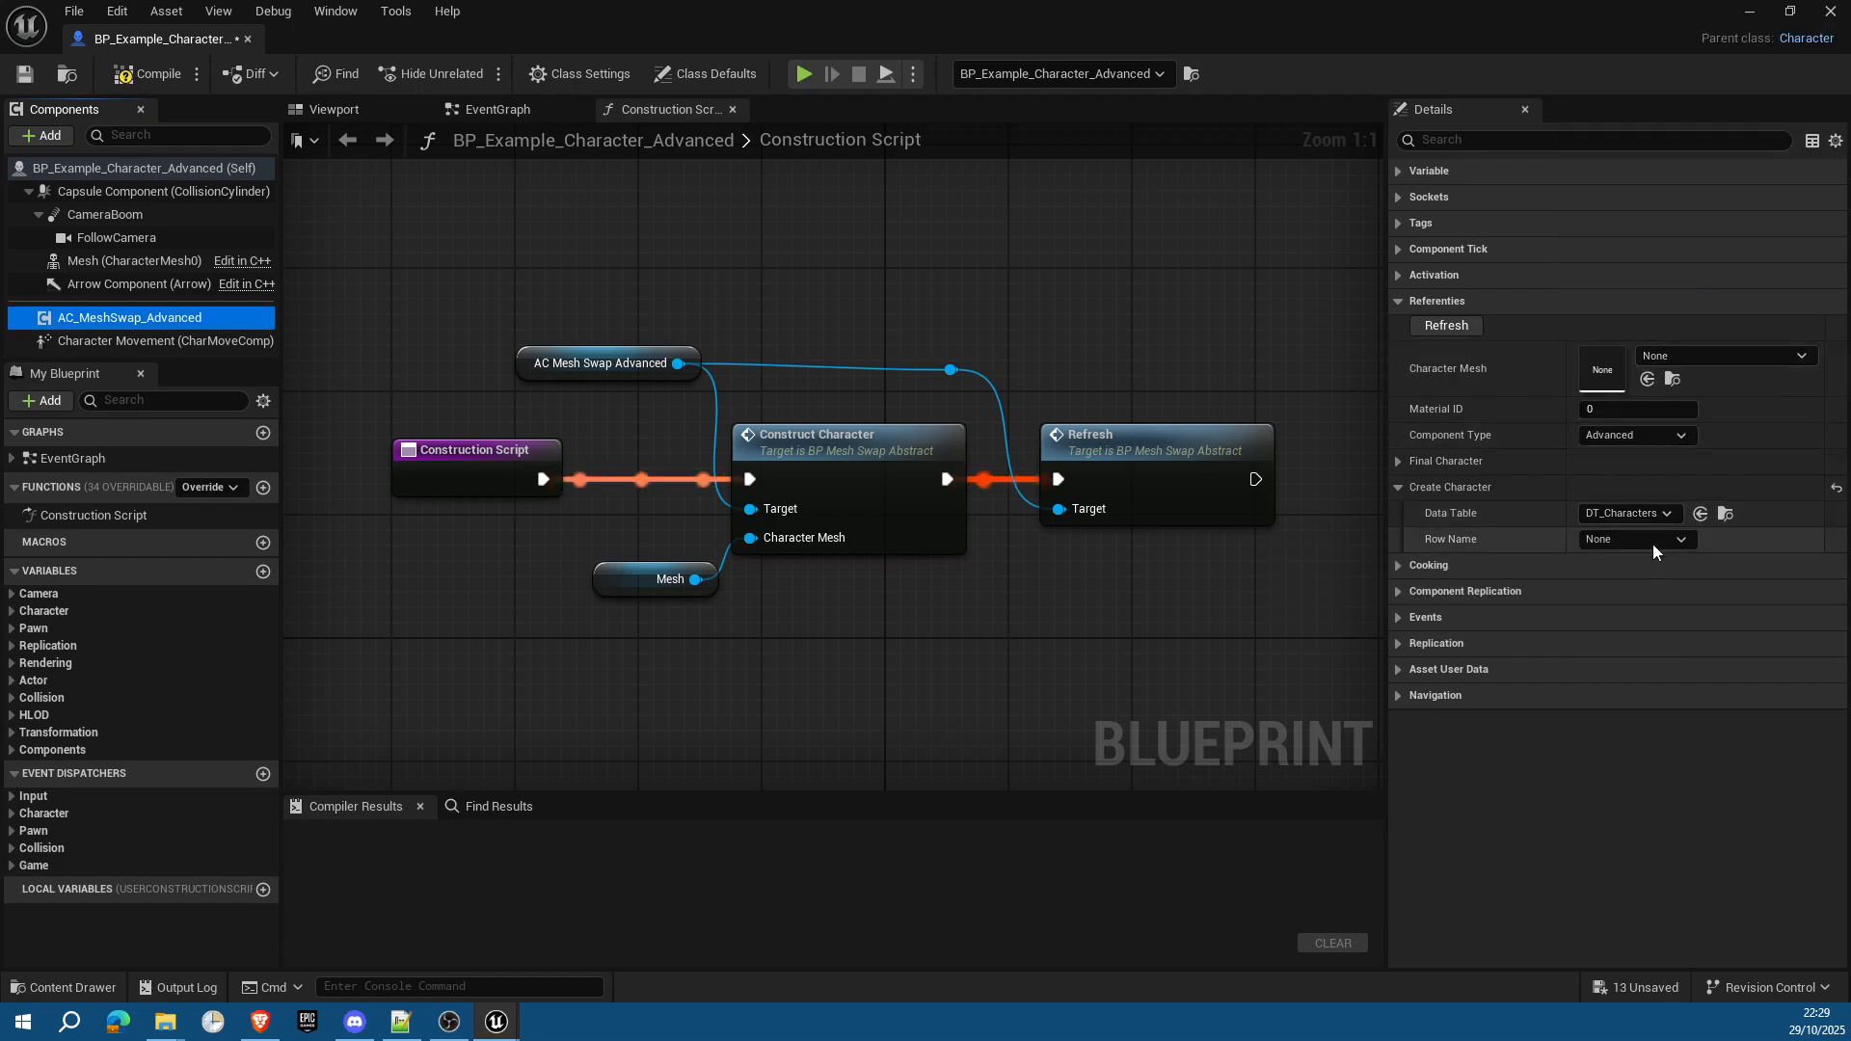
{"action": "left_click", "coordinate": [1602, 542]}
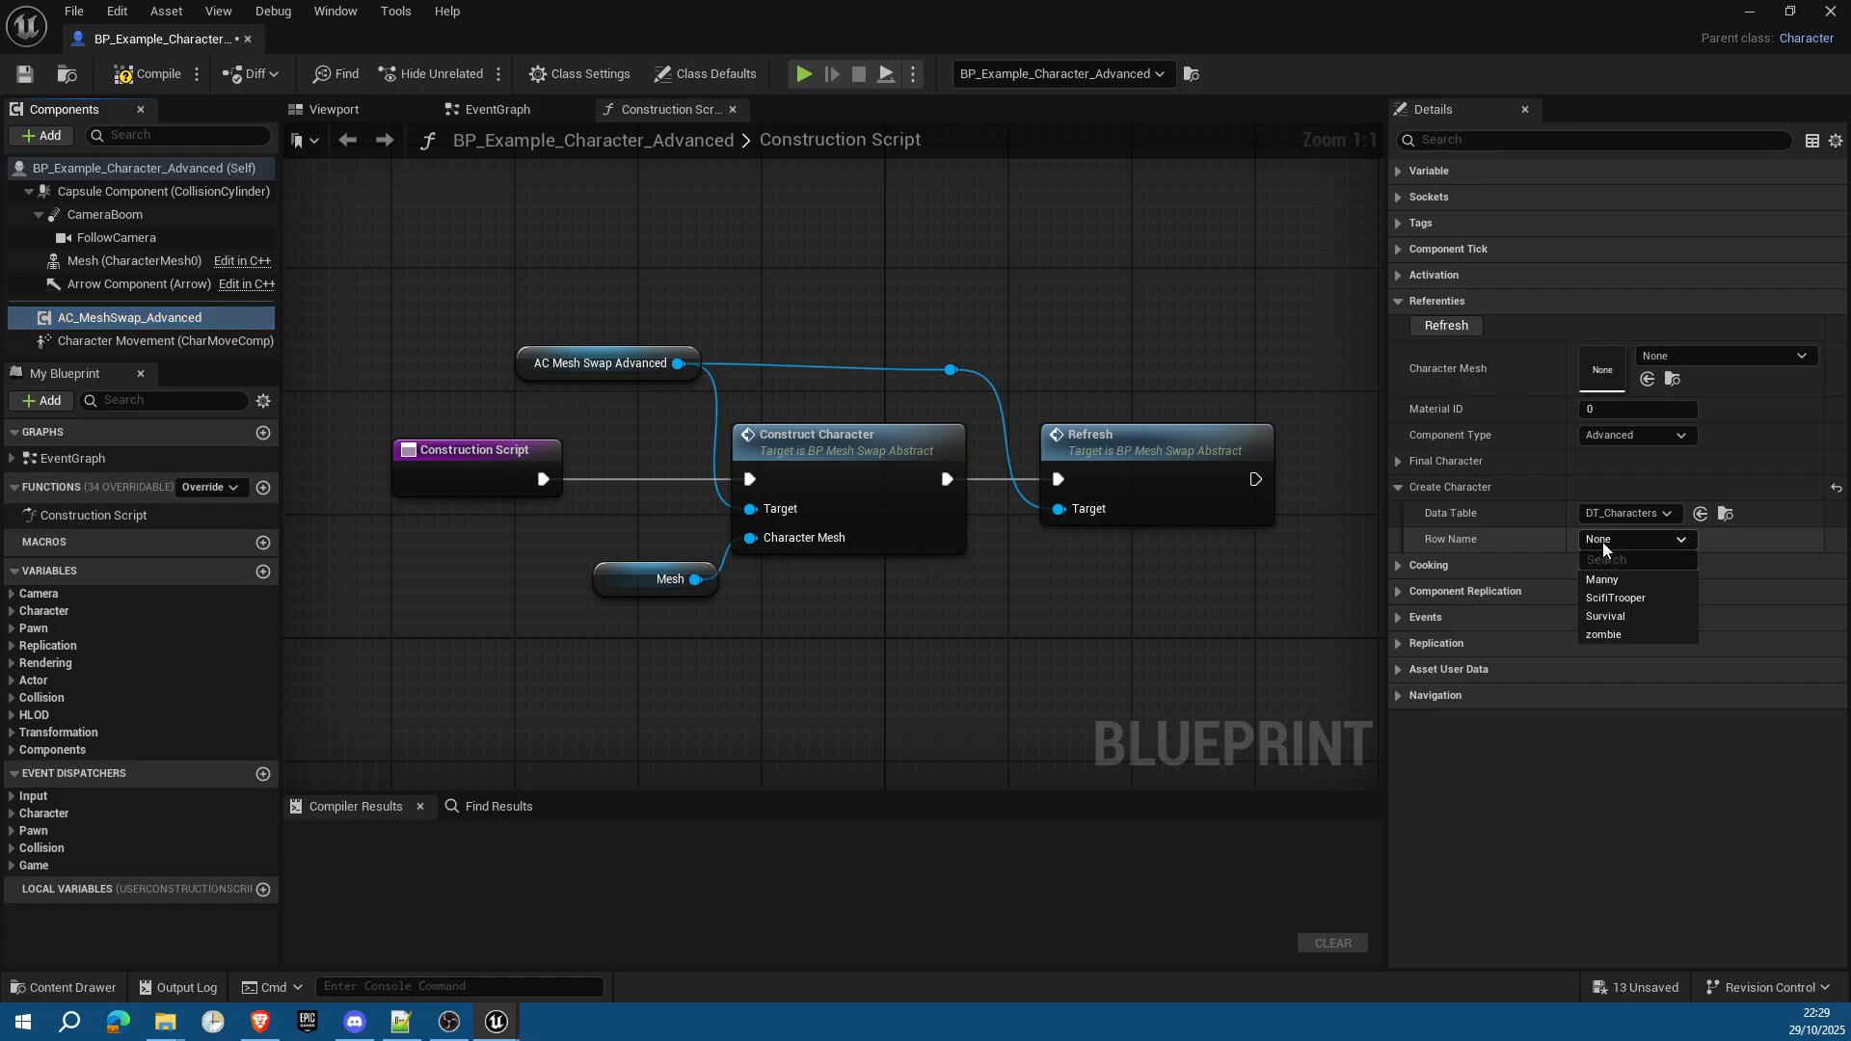
{"action": "left_click", "coordinate": [1601, 581]}
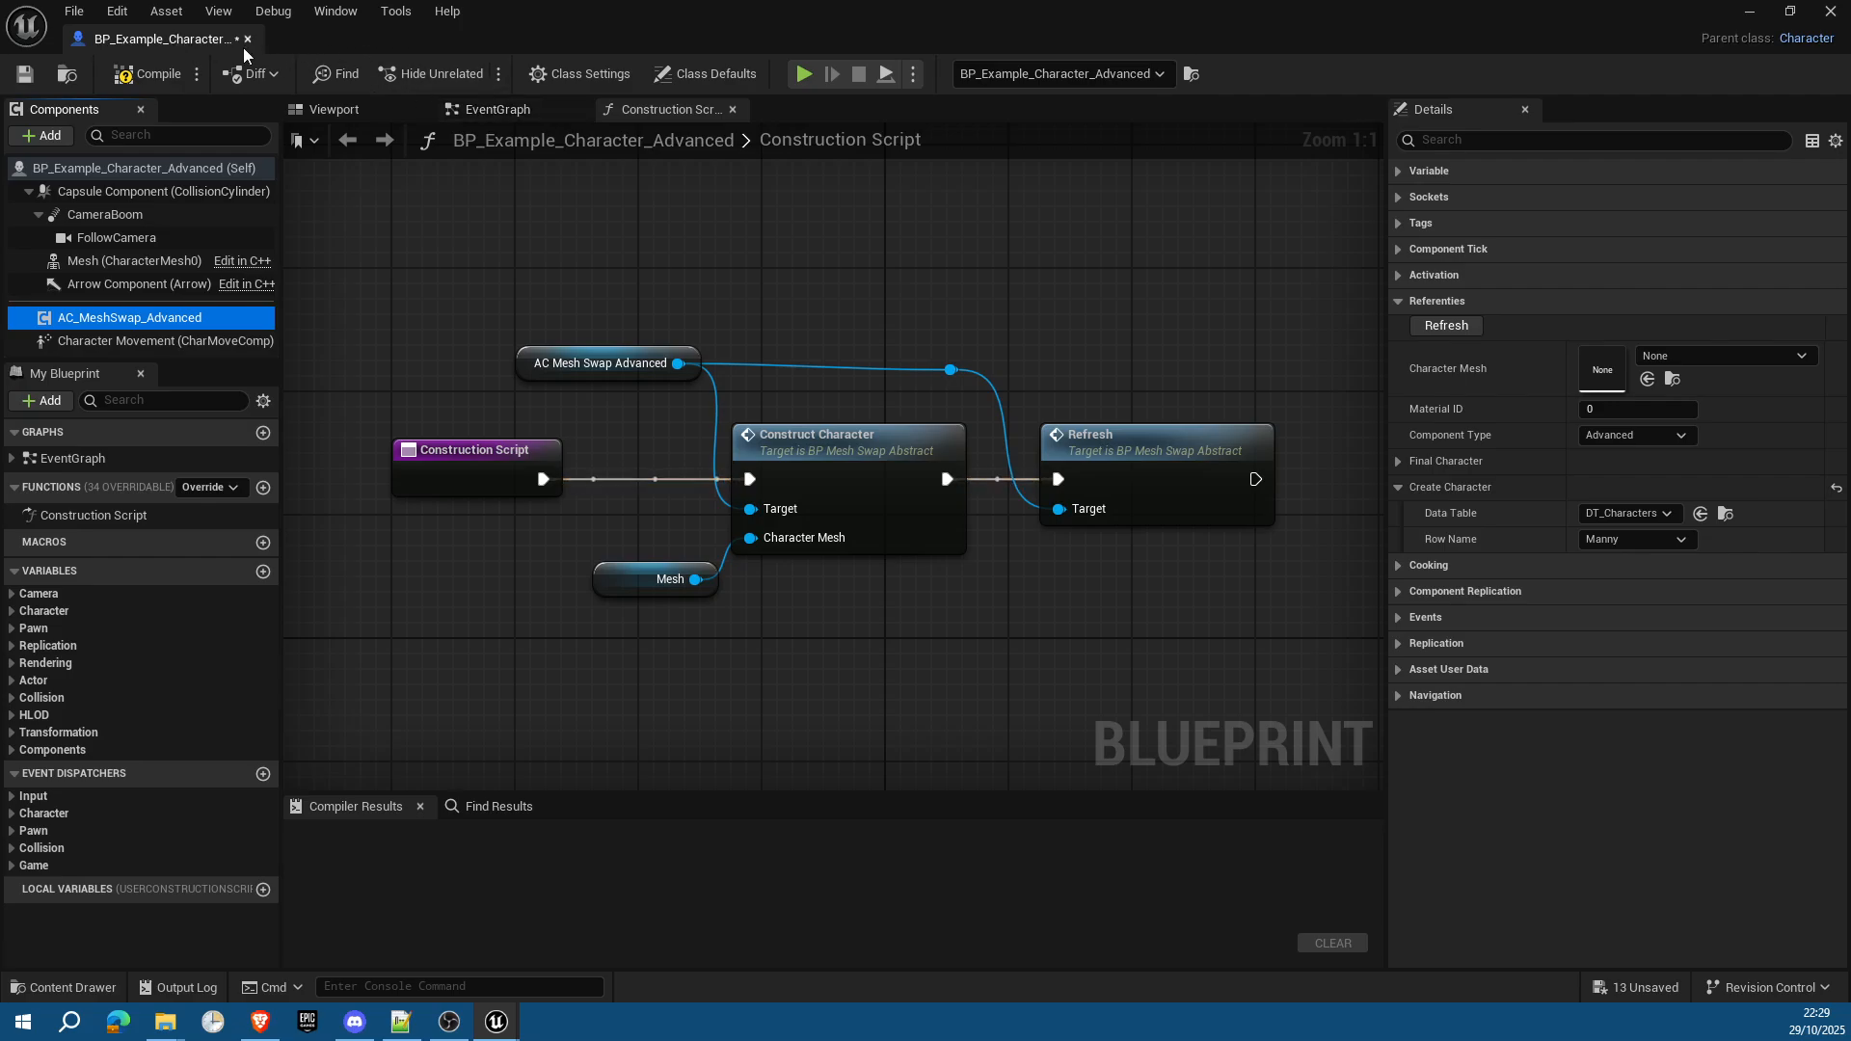
{"action": "left_click_drag", "start_coordinate": [195, 41], "coordinate": [1055, 50]}
{"action": "left_click", "coordinate": [753, 38]}
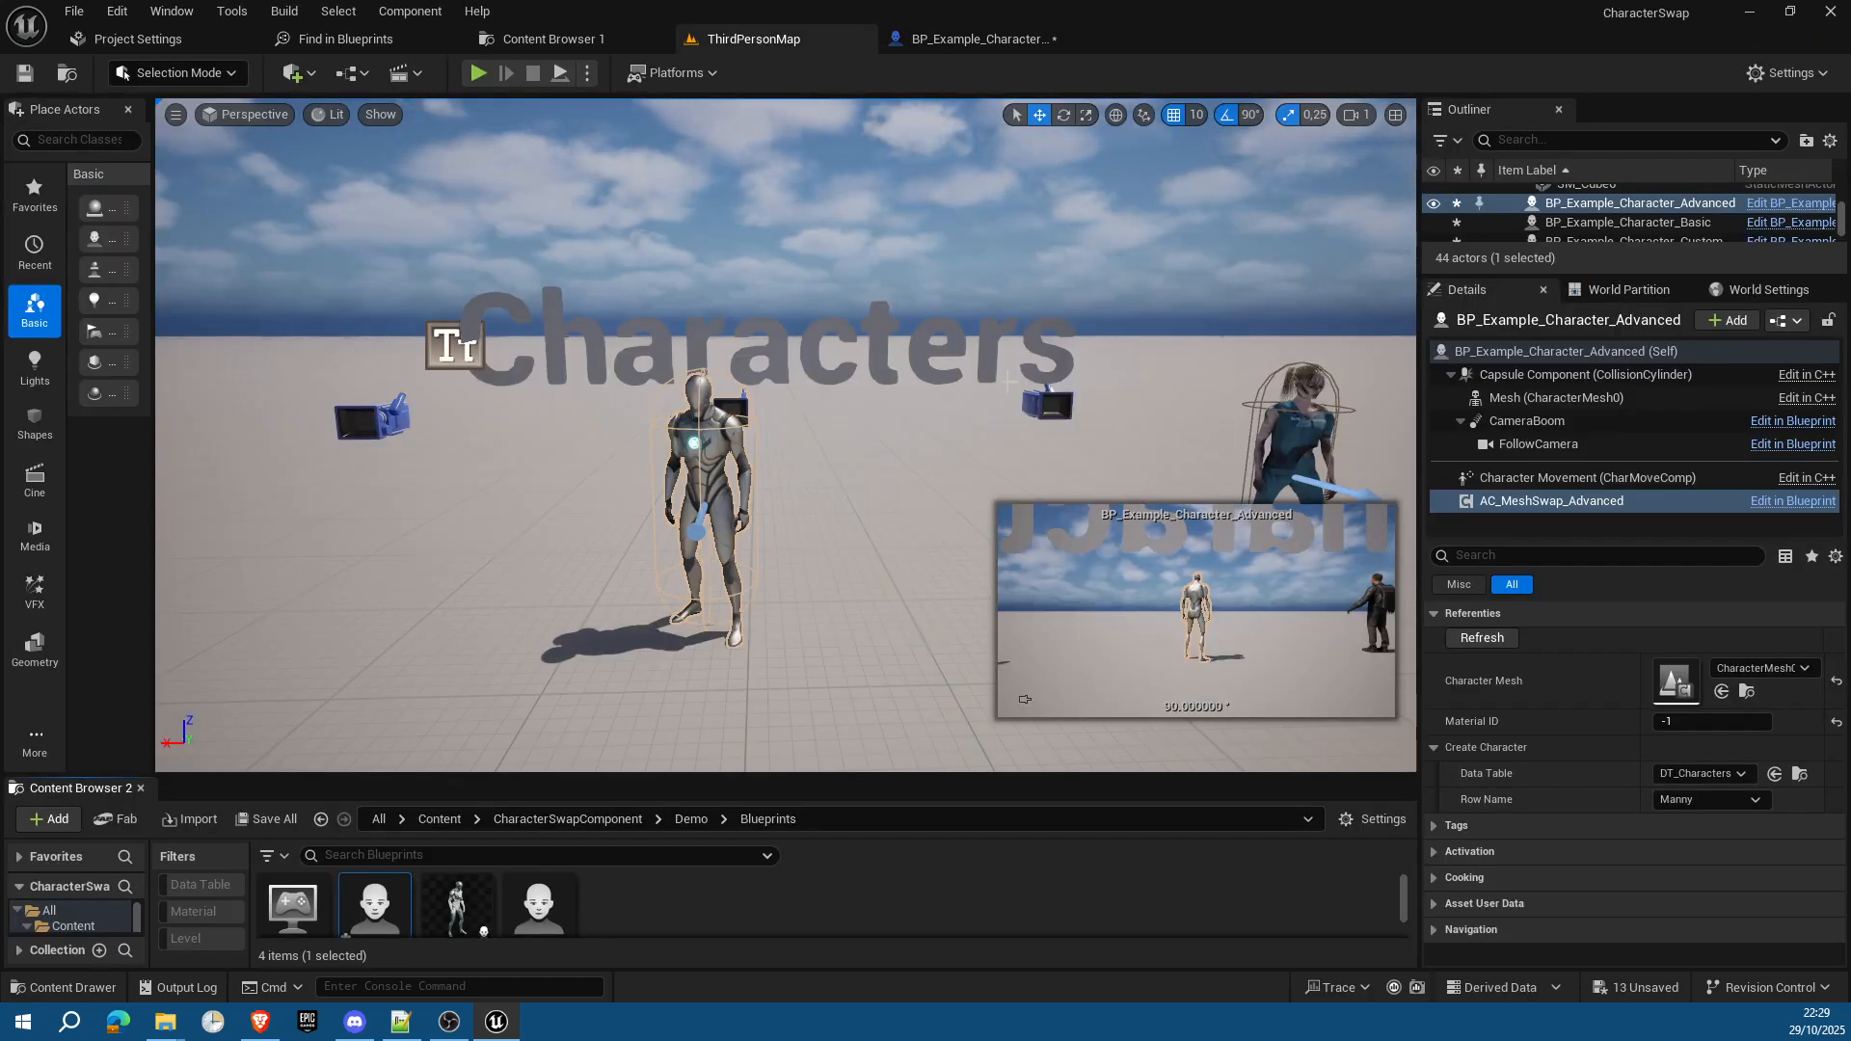
Step: Set the row name of the level's Advanced character to ScifiTrooper, refresh the mesh, and change the row name to Survival
{"action": "left_click", "coordinate": [1292, 434]}
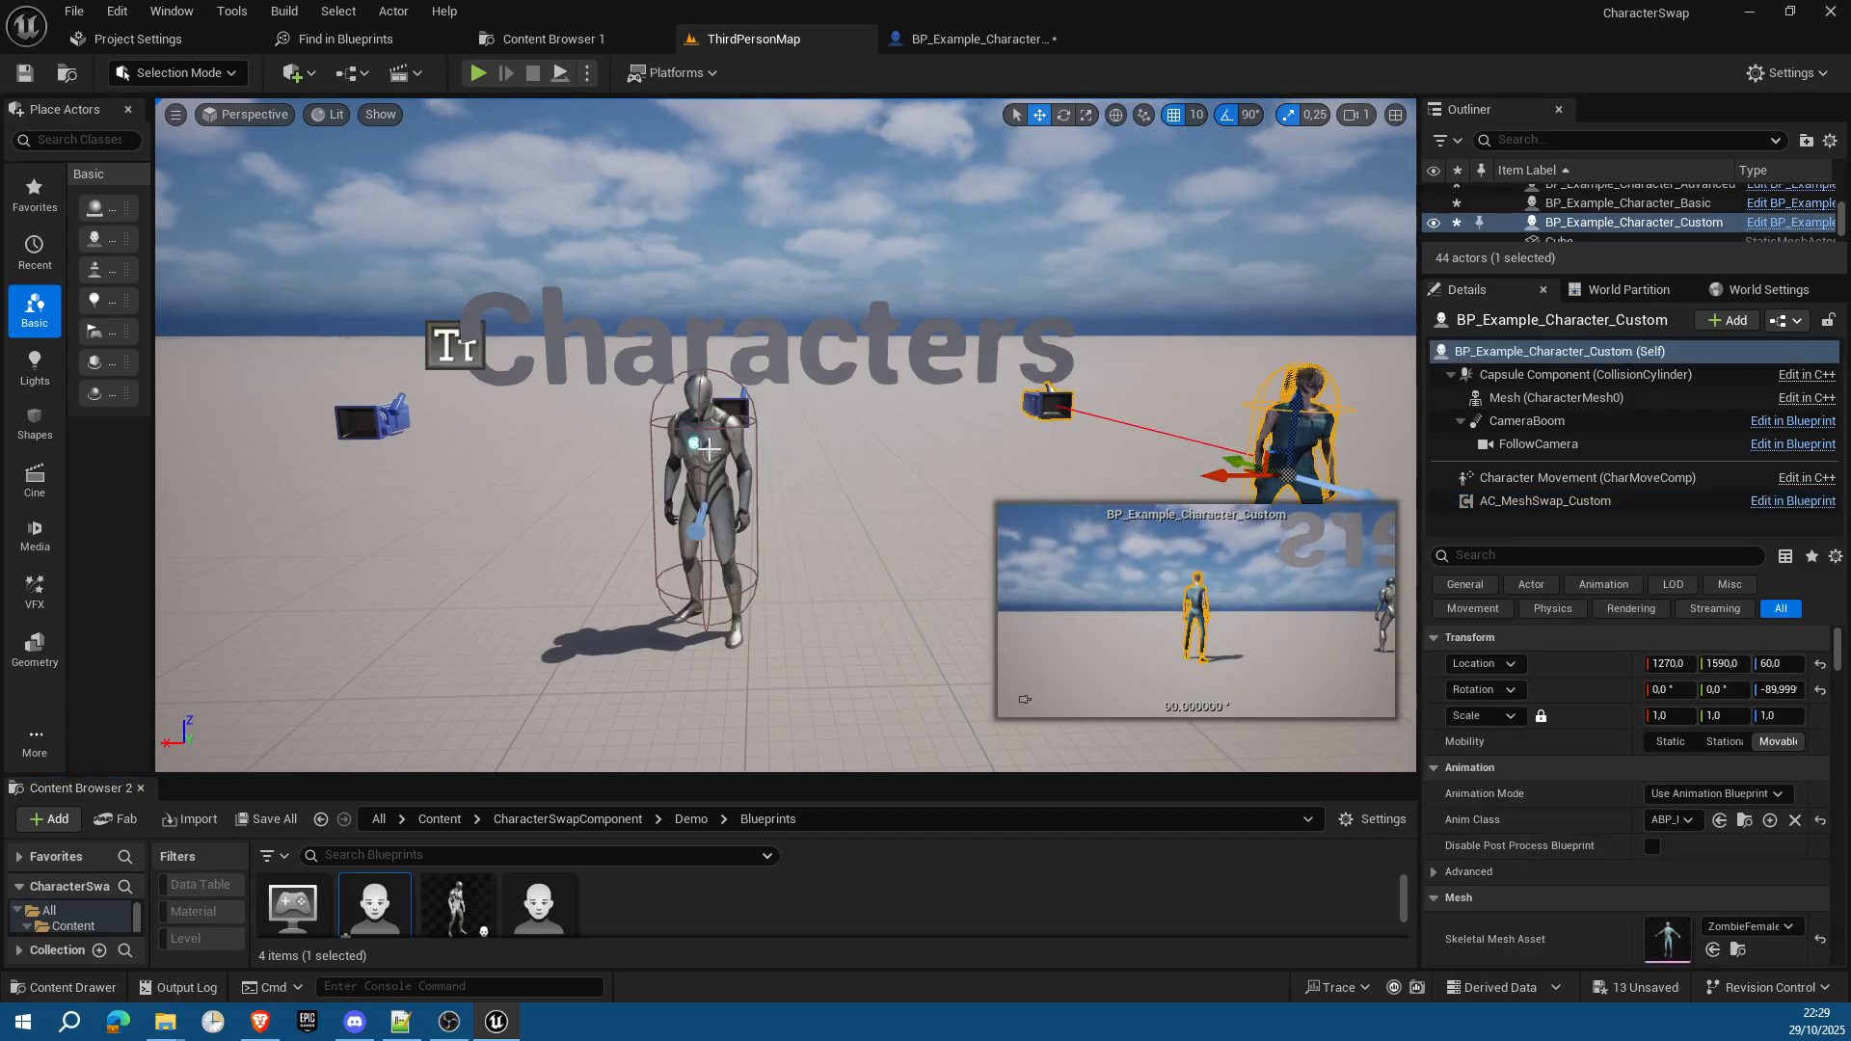
{"action": "left_click", "coordinate": [710, 451]}
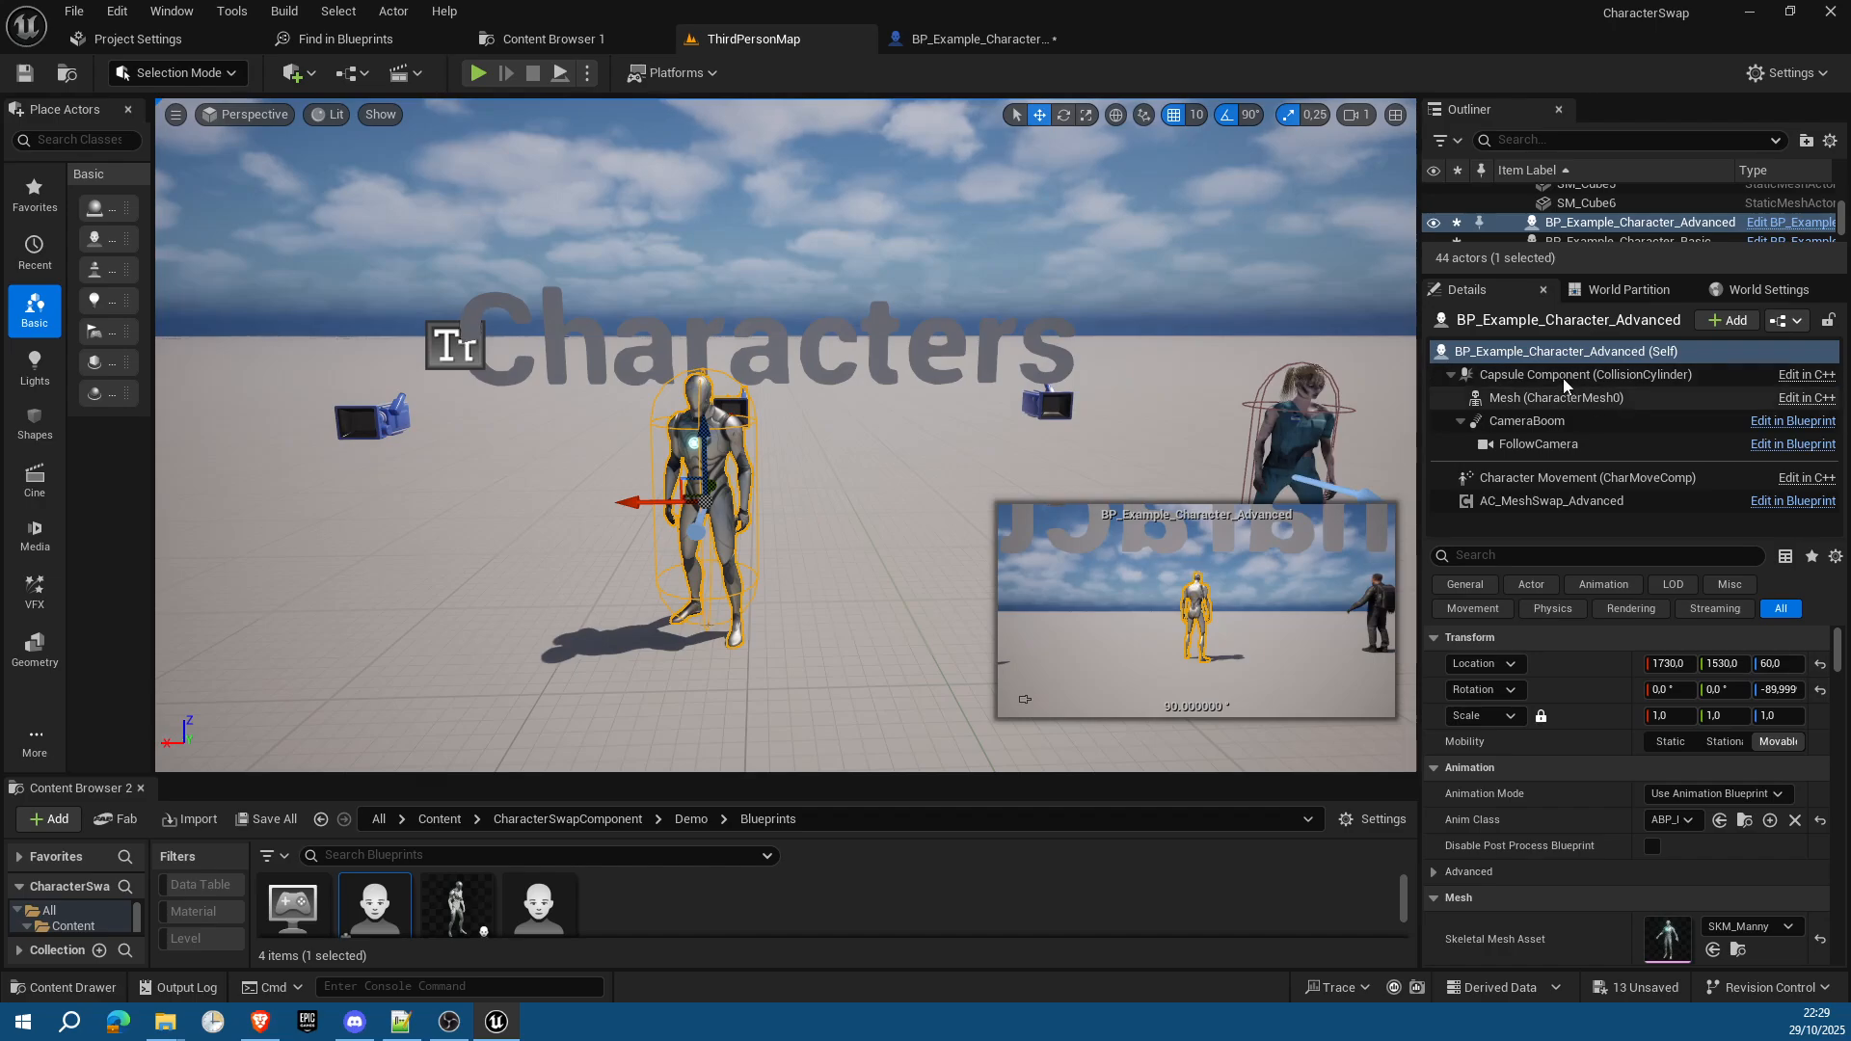
{"action": "left_click", "coordinate": [1539, 502]}
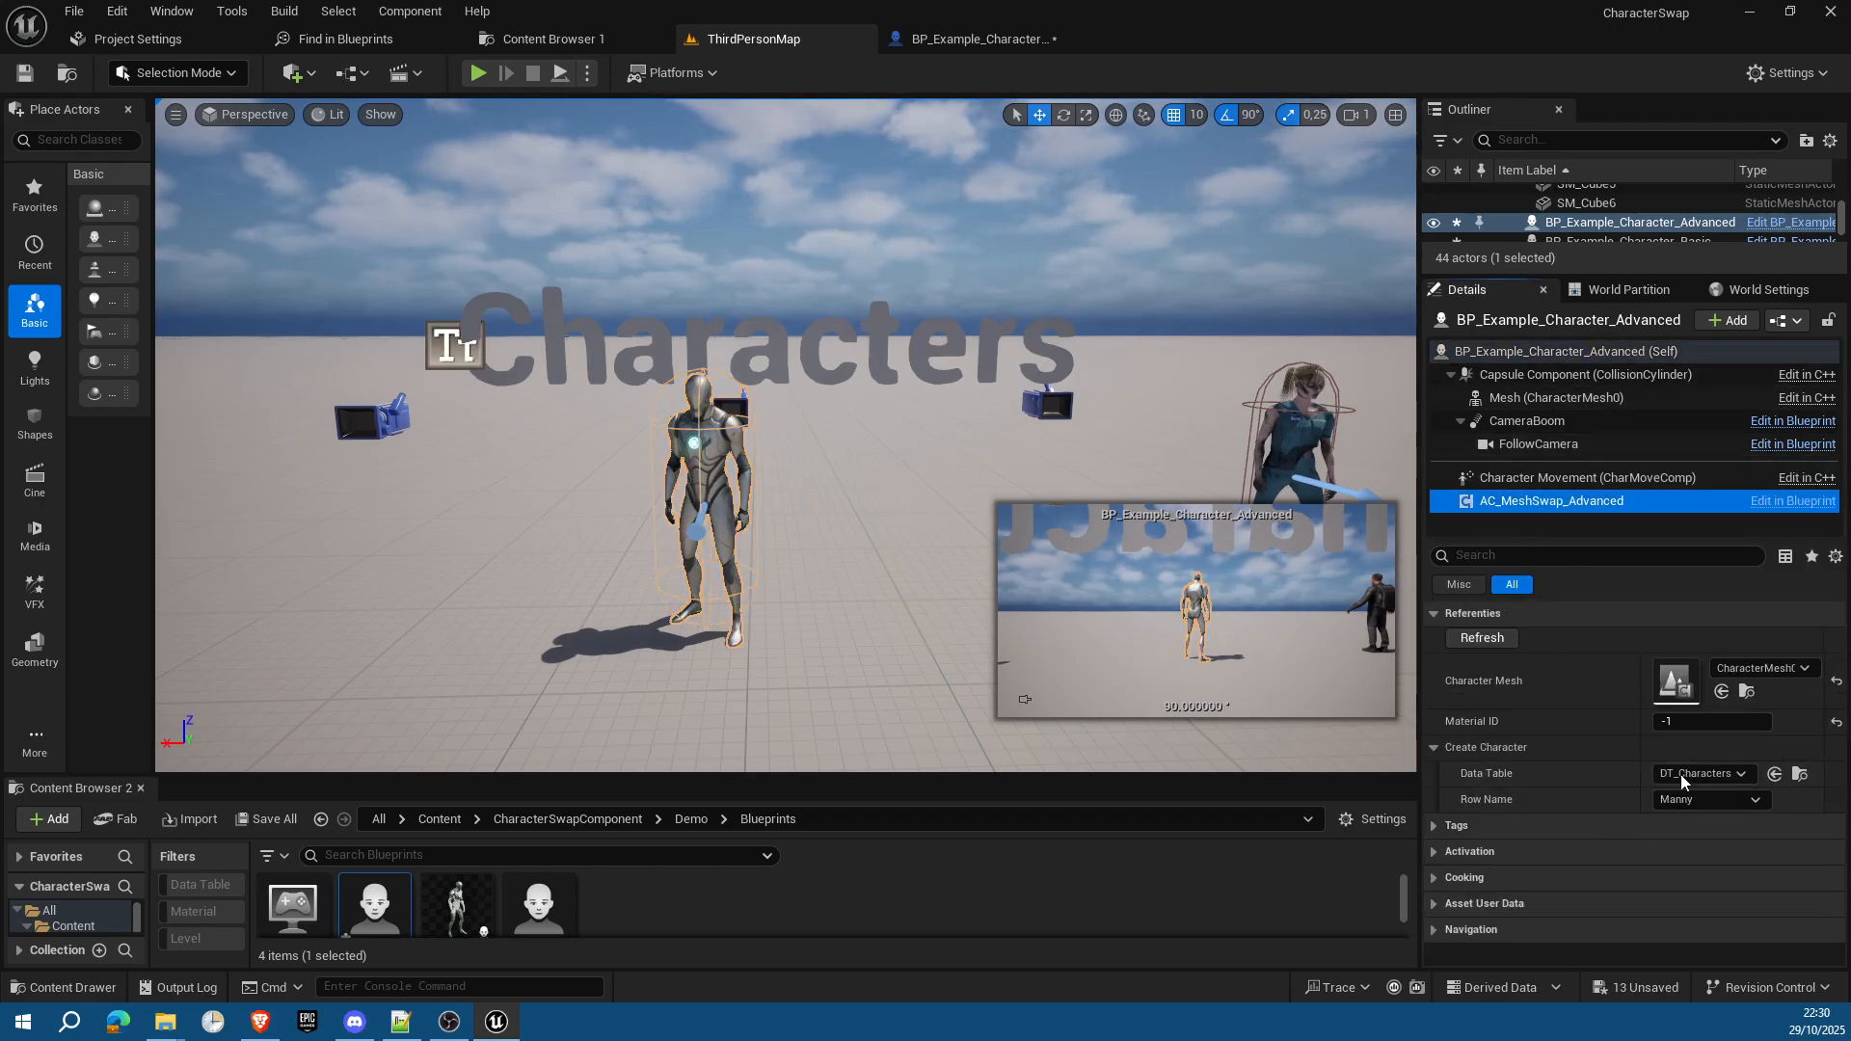
{"action": "left_click", "coordinate": [1699, 800]}
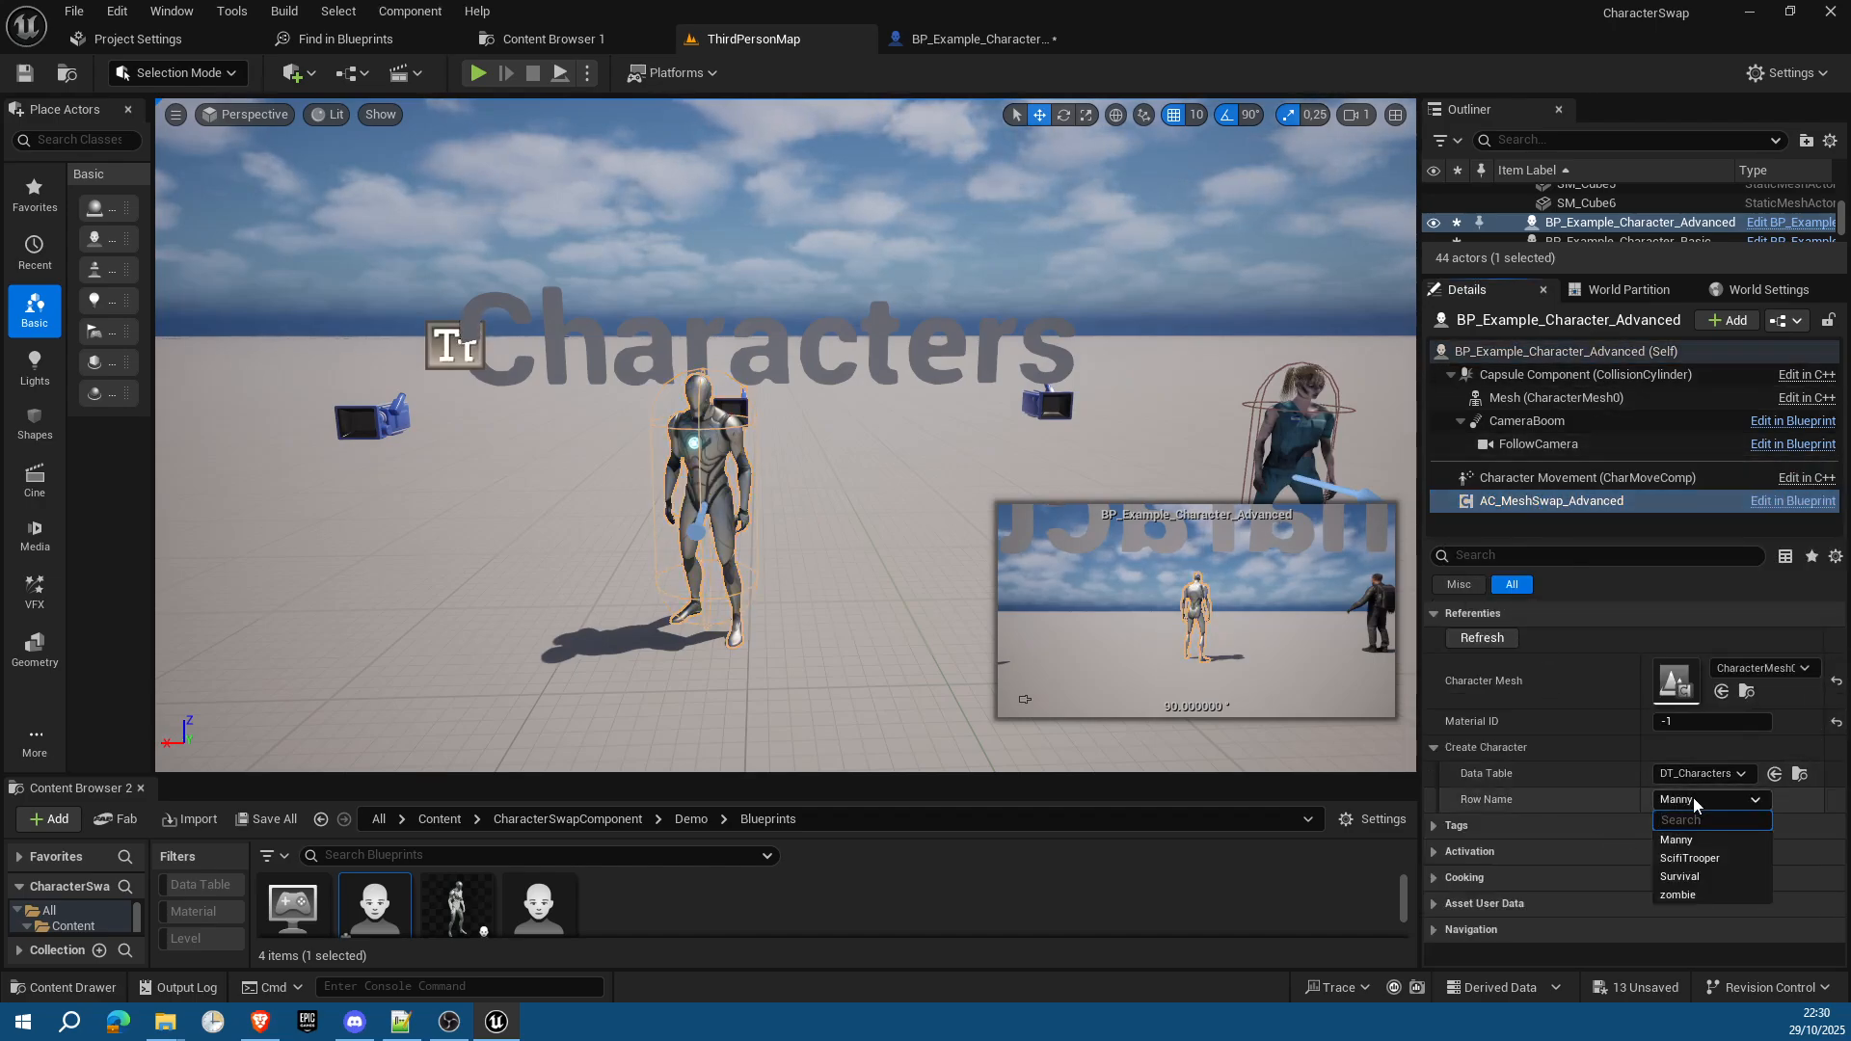
{"action": "left_click", "coordinate": [1691, 859]}
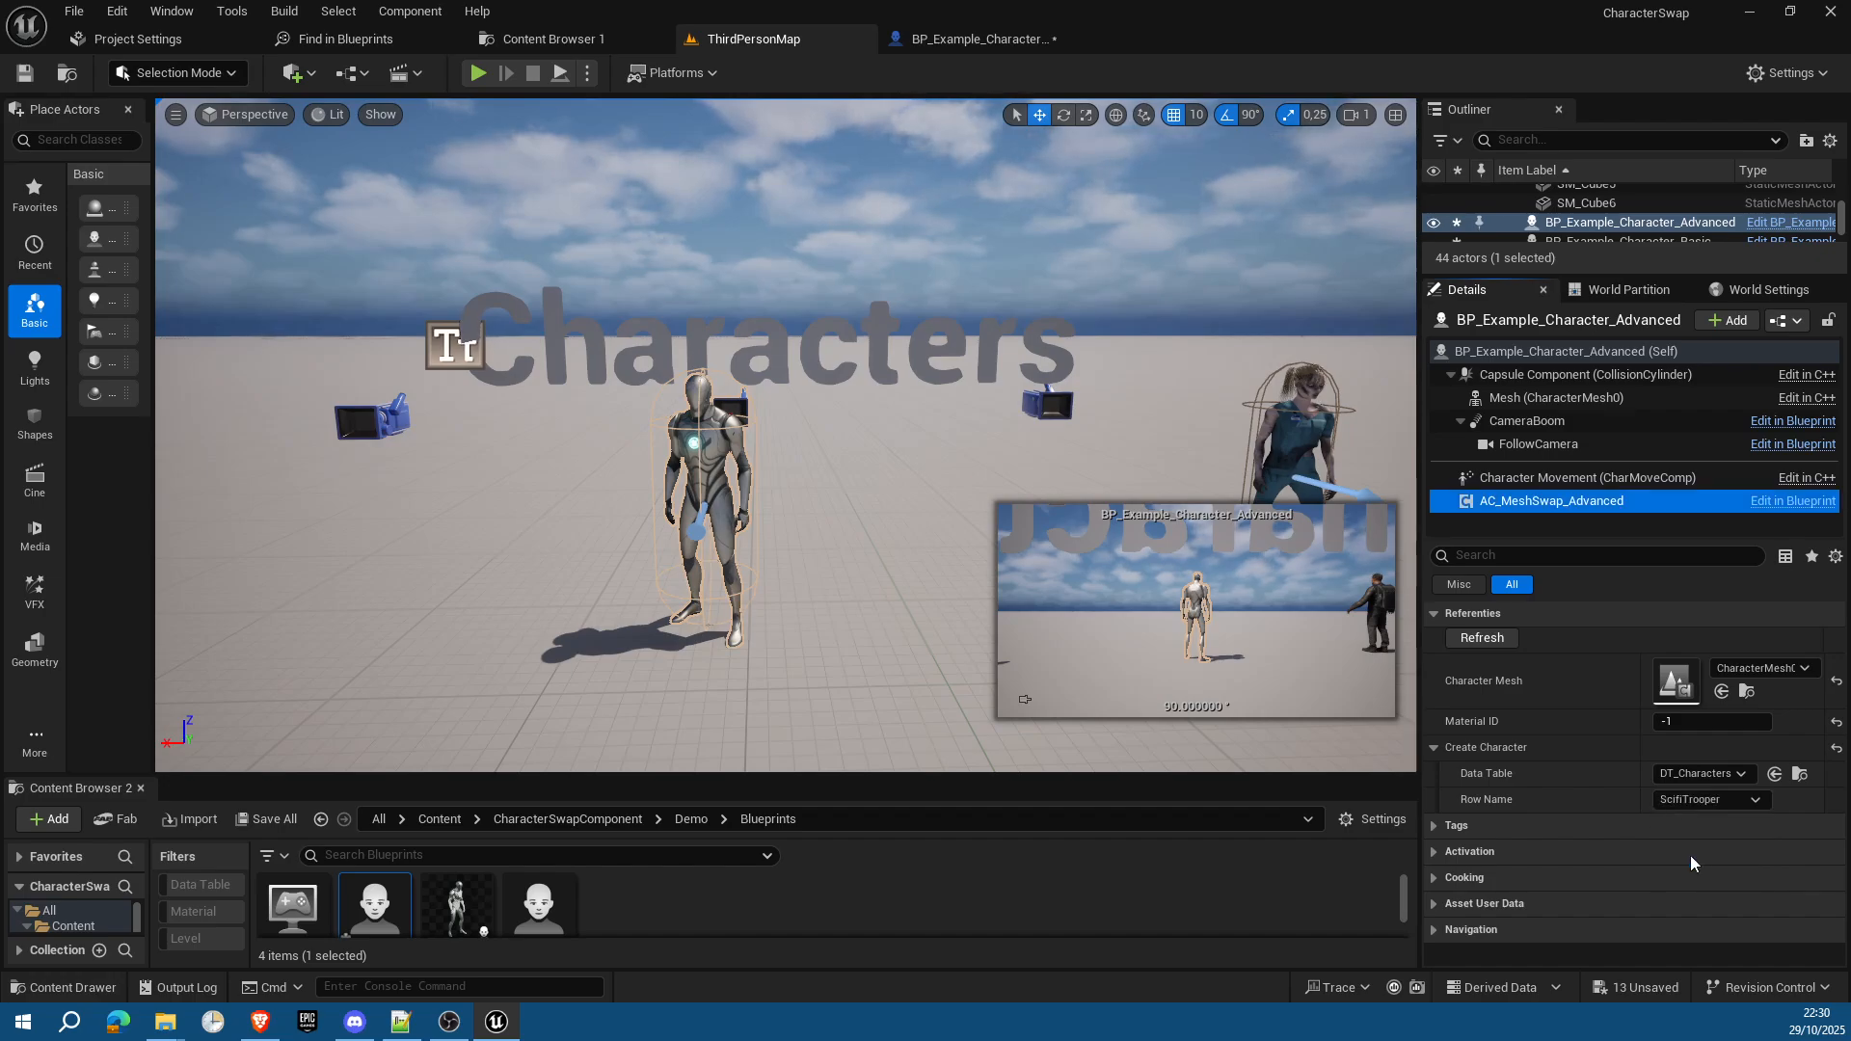
{"action": "left_click", "coordinate": [1482, 638]}
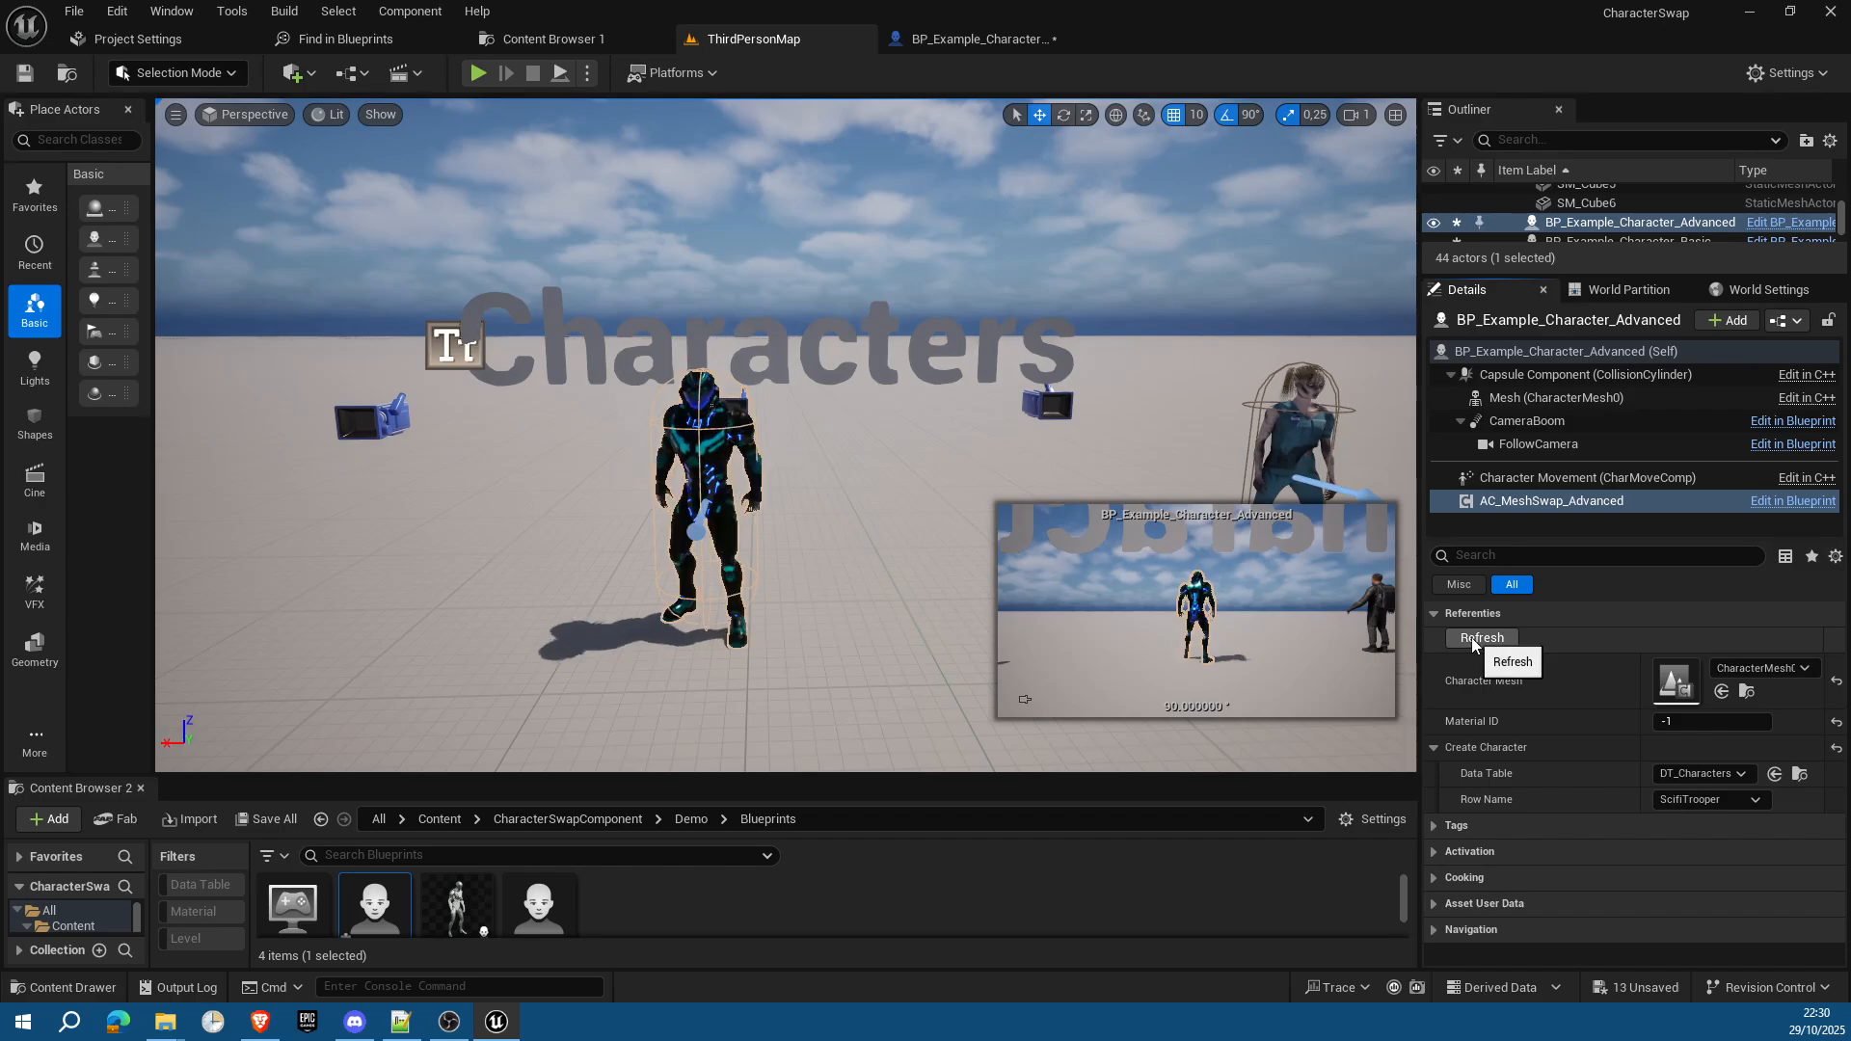
{"action": "left_click", "coordinate": [1685, 800]}
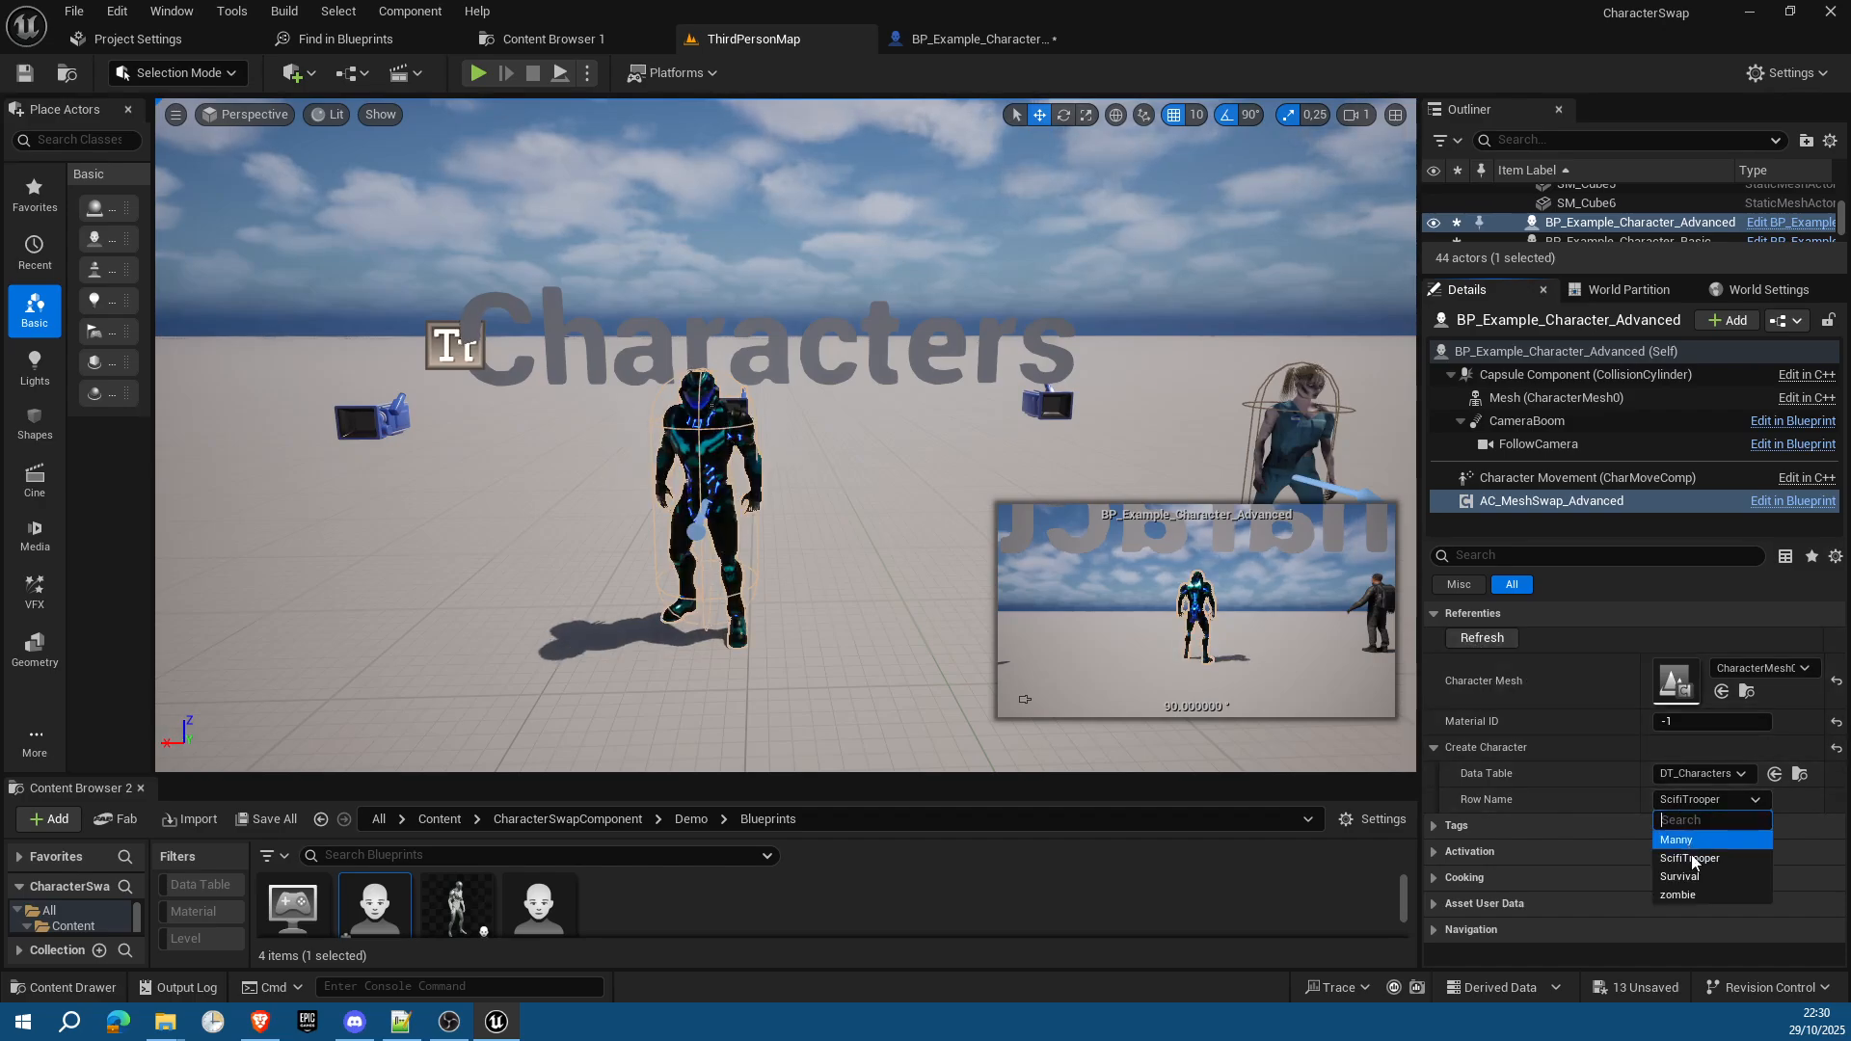
{"action": "left_click", "coordinate": [1689, 879]}
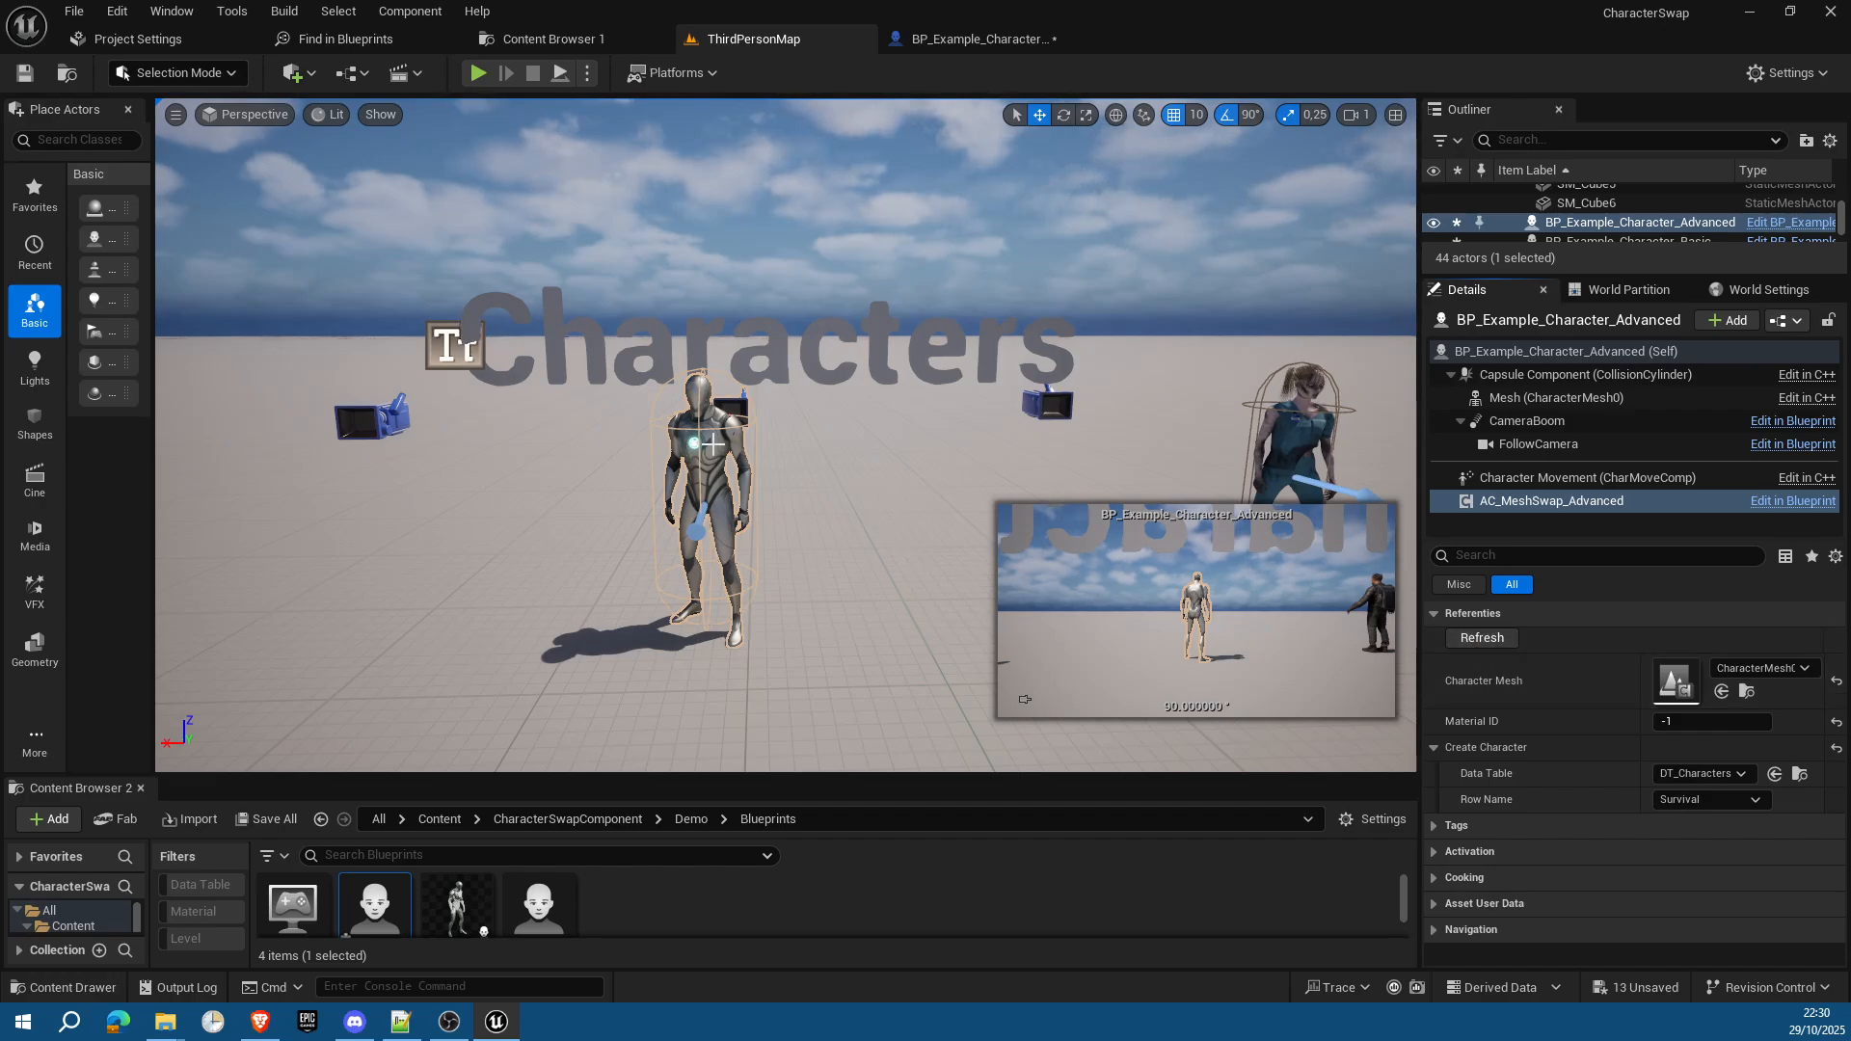
Step: Return to the Advanced character blueprint and reset the AC_MeshSwap_Advanced component's Create Character setting to its default
{"action": "left_click", "coordinate": [975, 39]}
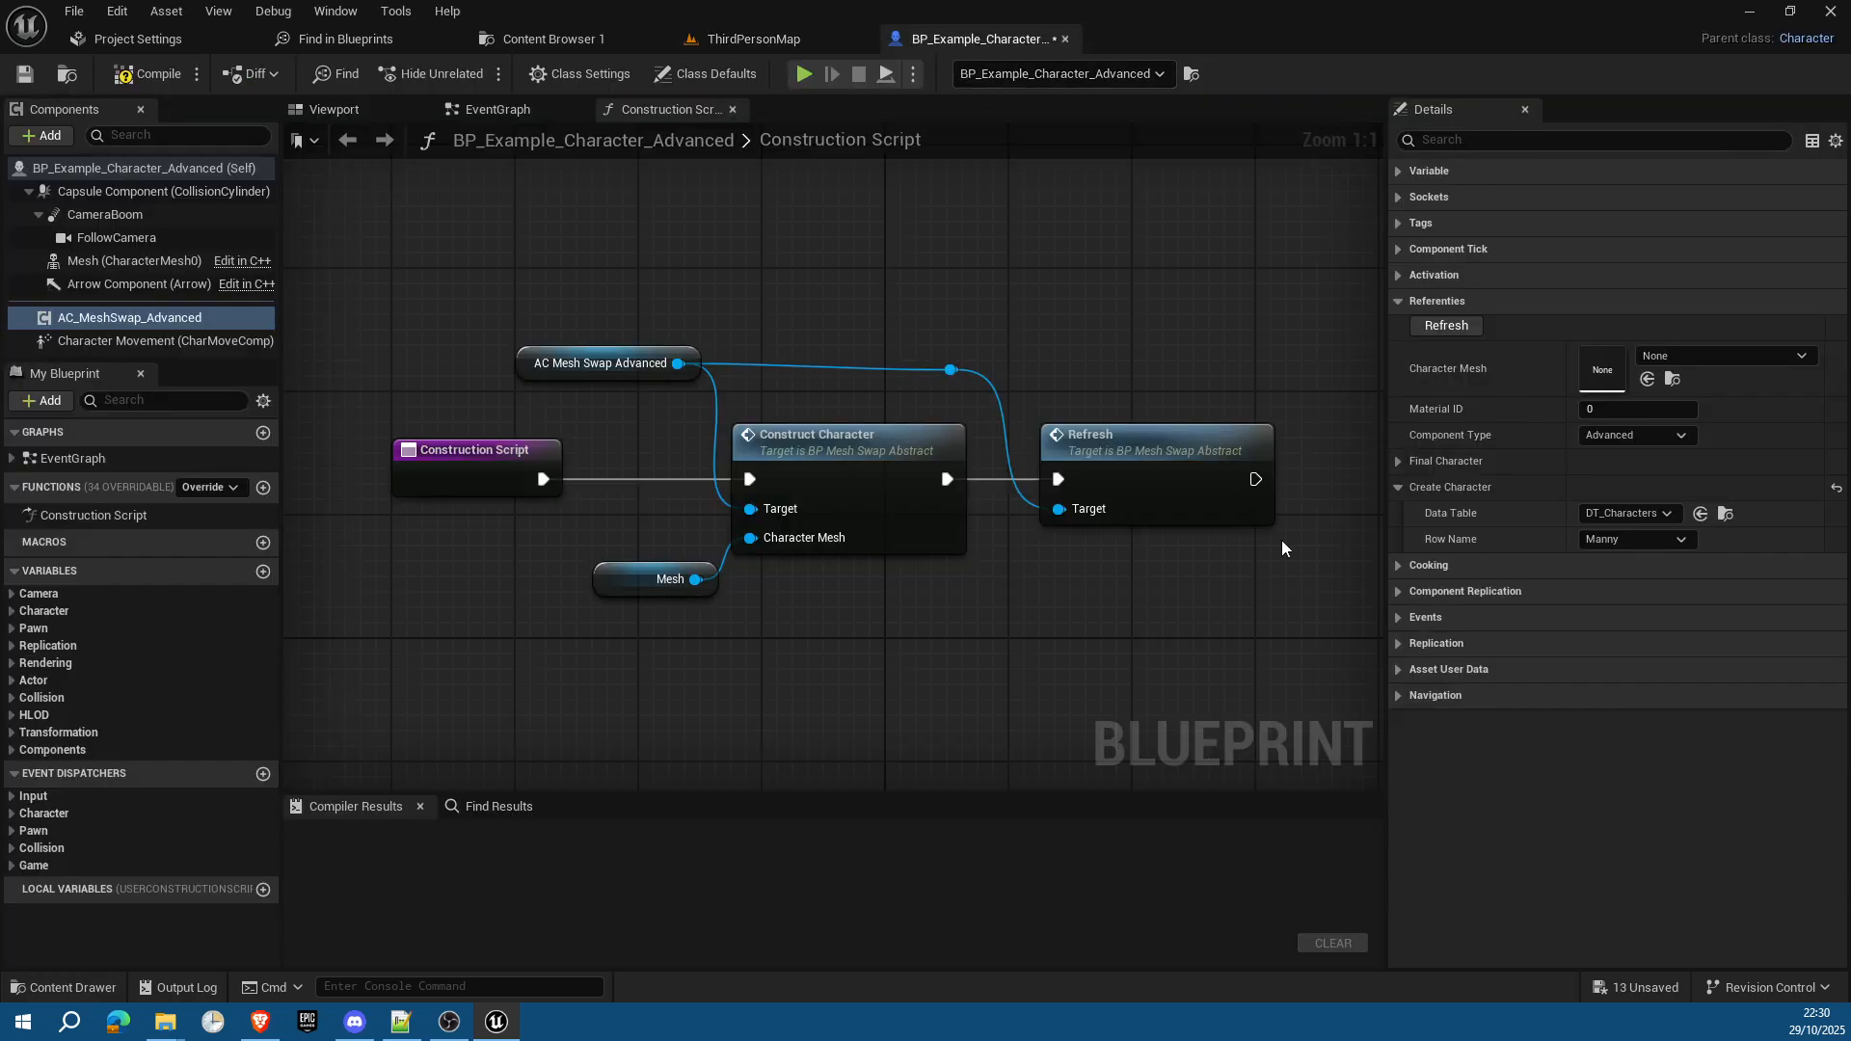
{"action": "left_click", "coordinate": [1665, 514]}
{"action": "left_click", "coordinate": [1664, 521]}
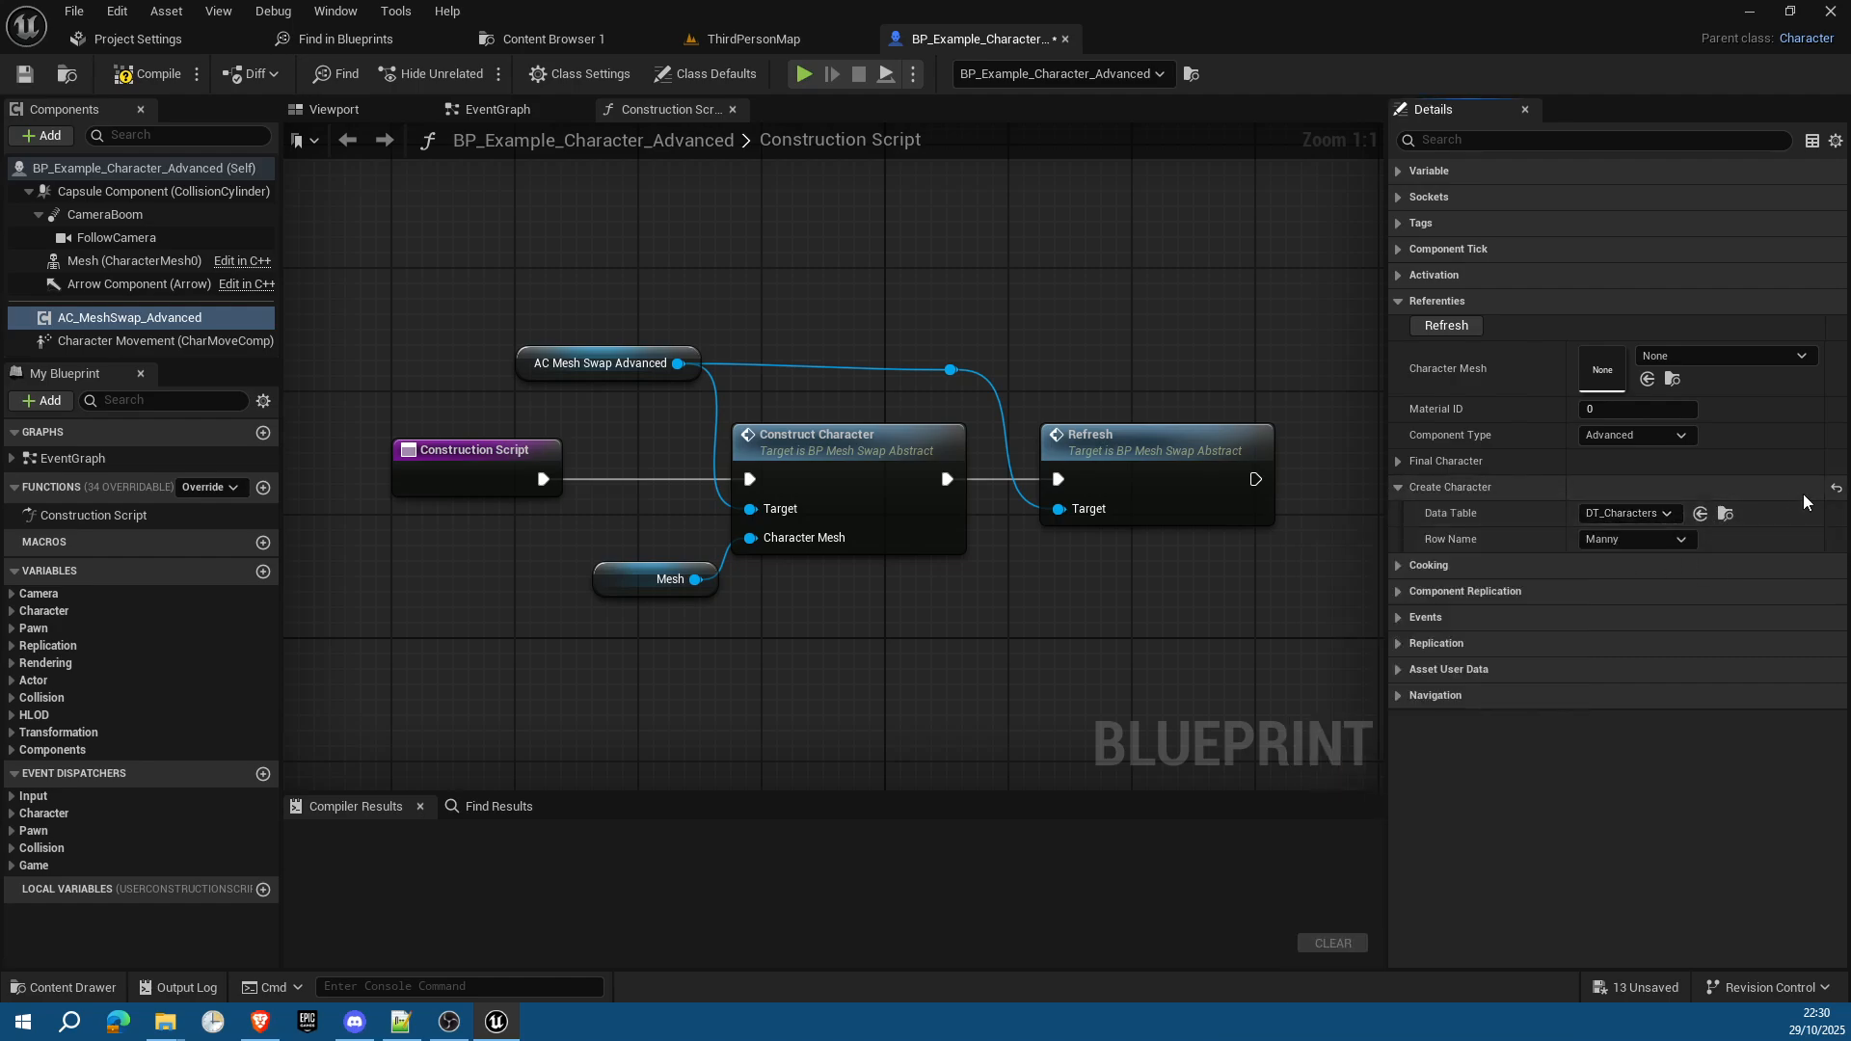
{"action": "left_click", "coordinate": [1833, 490]}
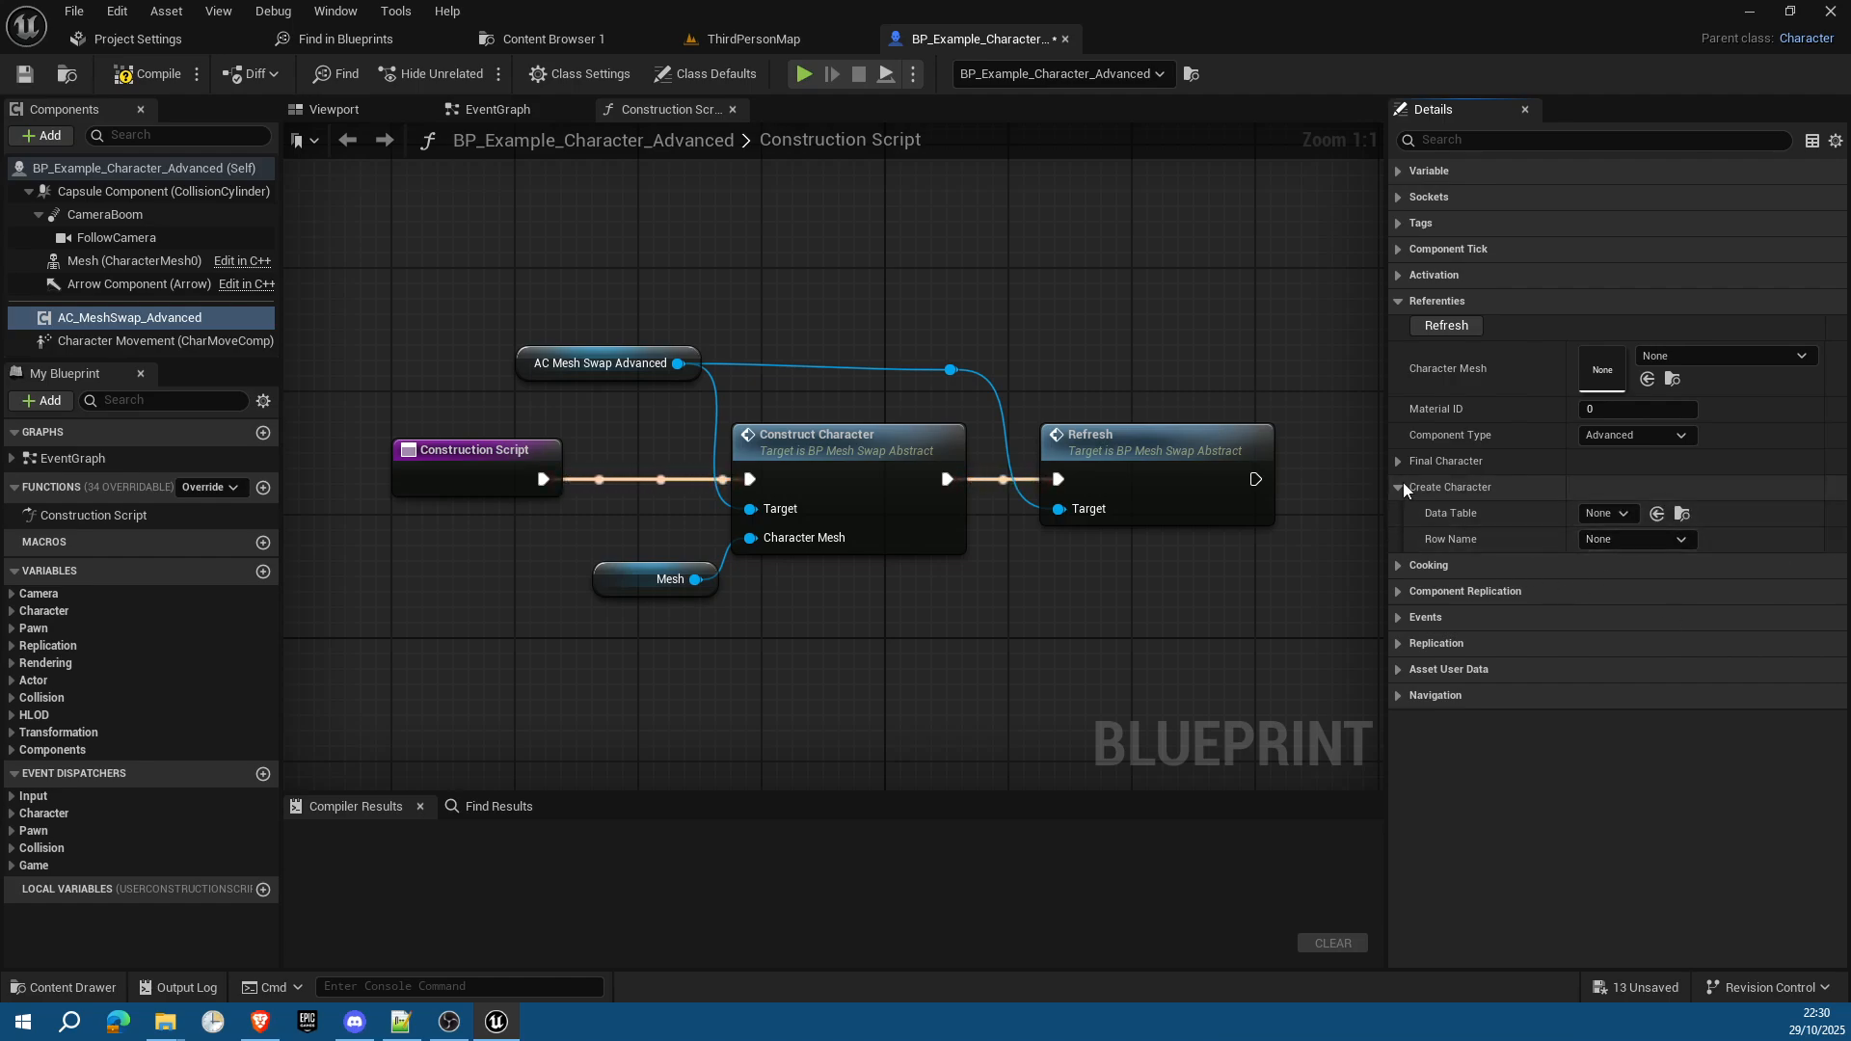
{"action": "left_click", "coordinate": [1398, 462]}
{"action": "left_click", "coordinate": [1398, 463]}
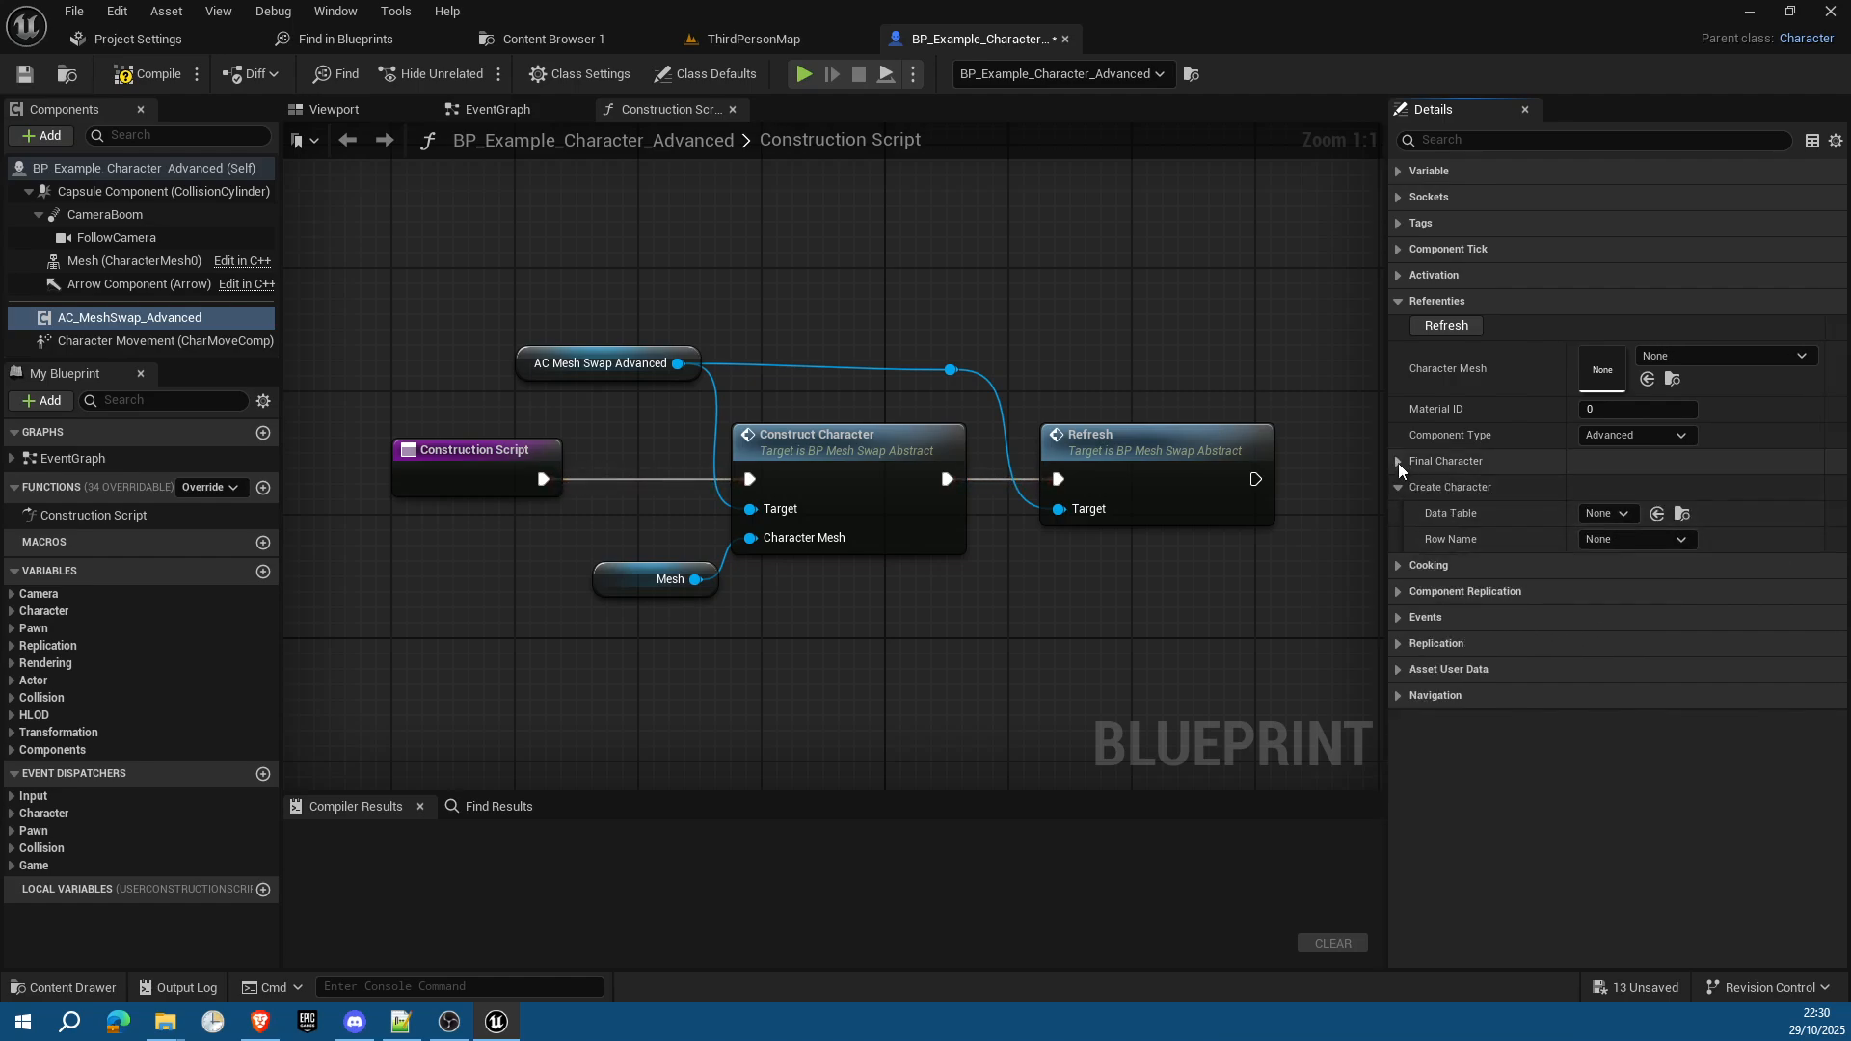
Step: Compile the BP_Example_Character_Advanced blueprint and close its editor
{"action": "left_click", "coordinate": [1396, 487]}
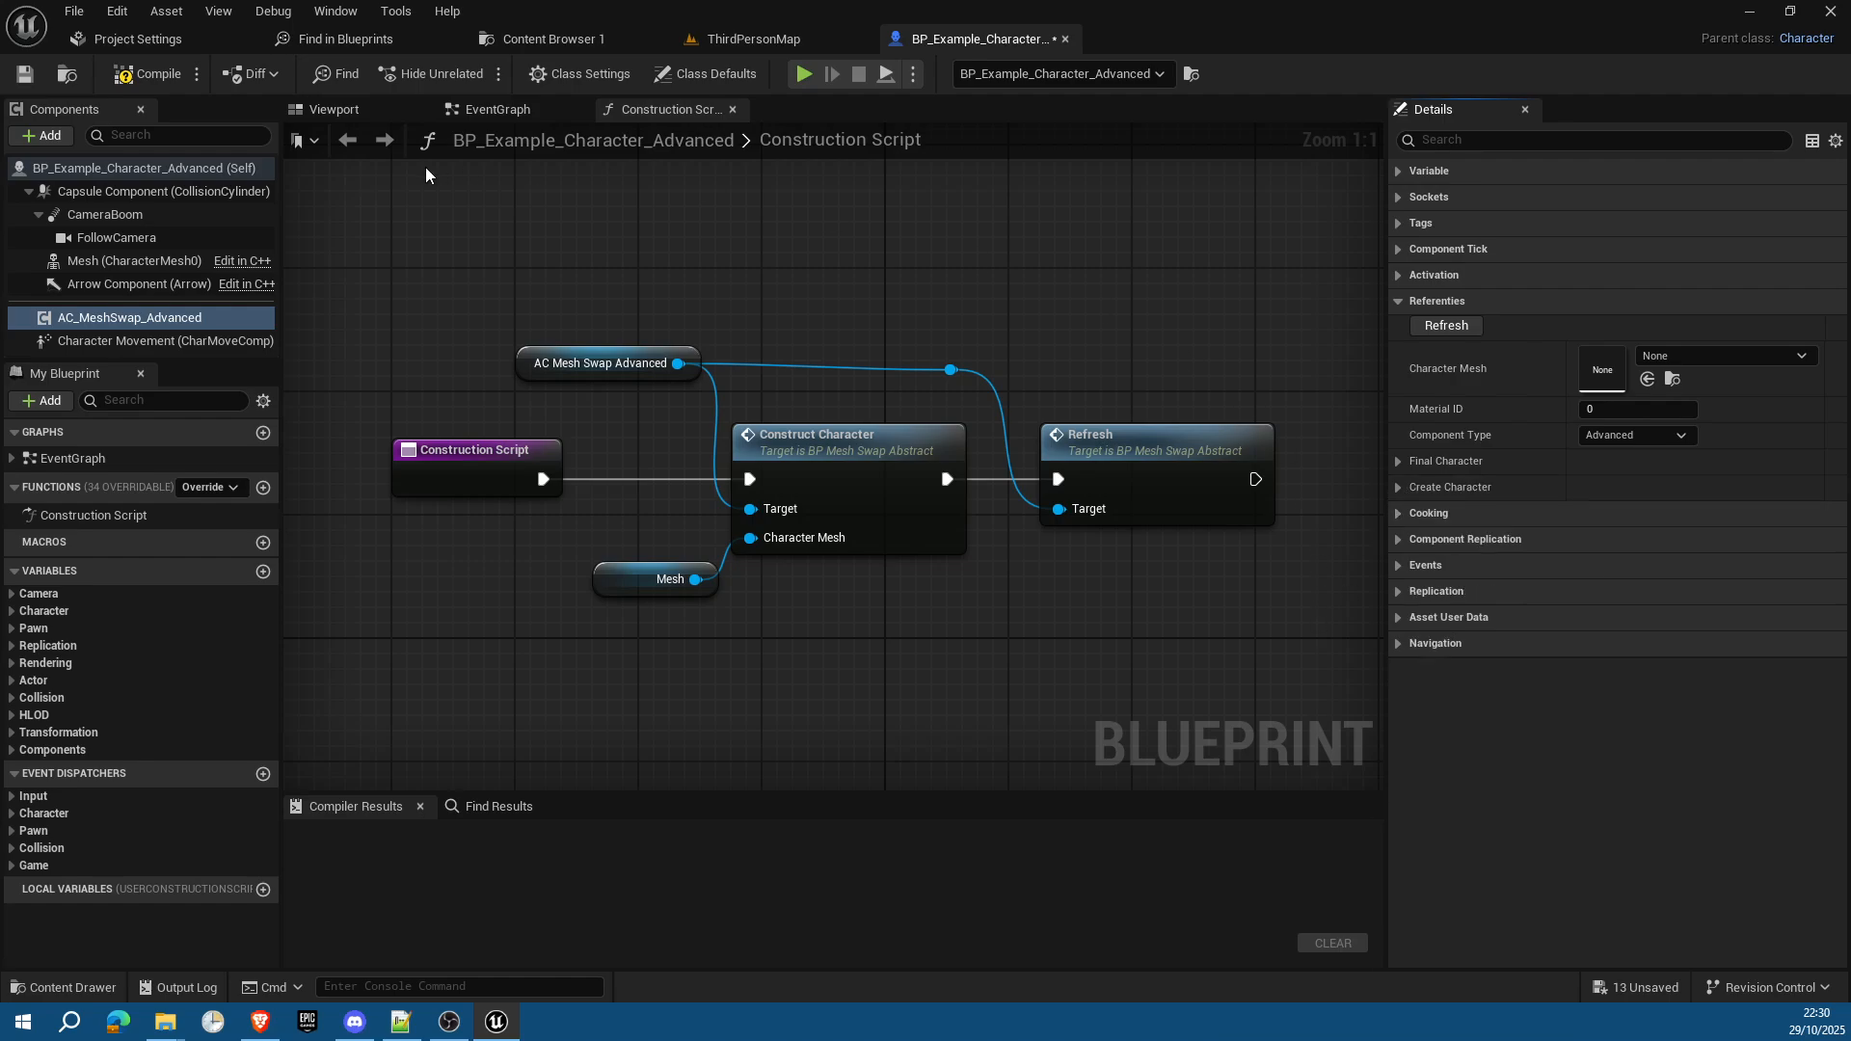
{"action": "left_click", "coordinate": [144, 77]}
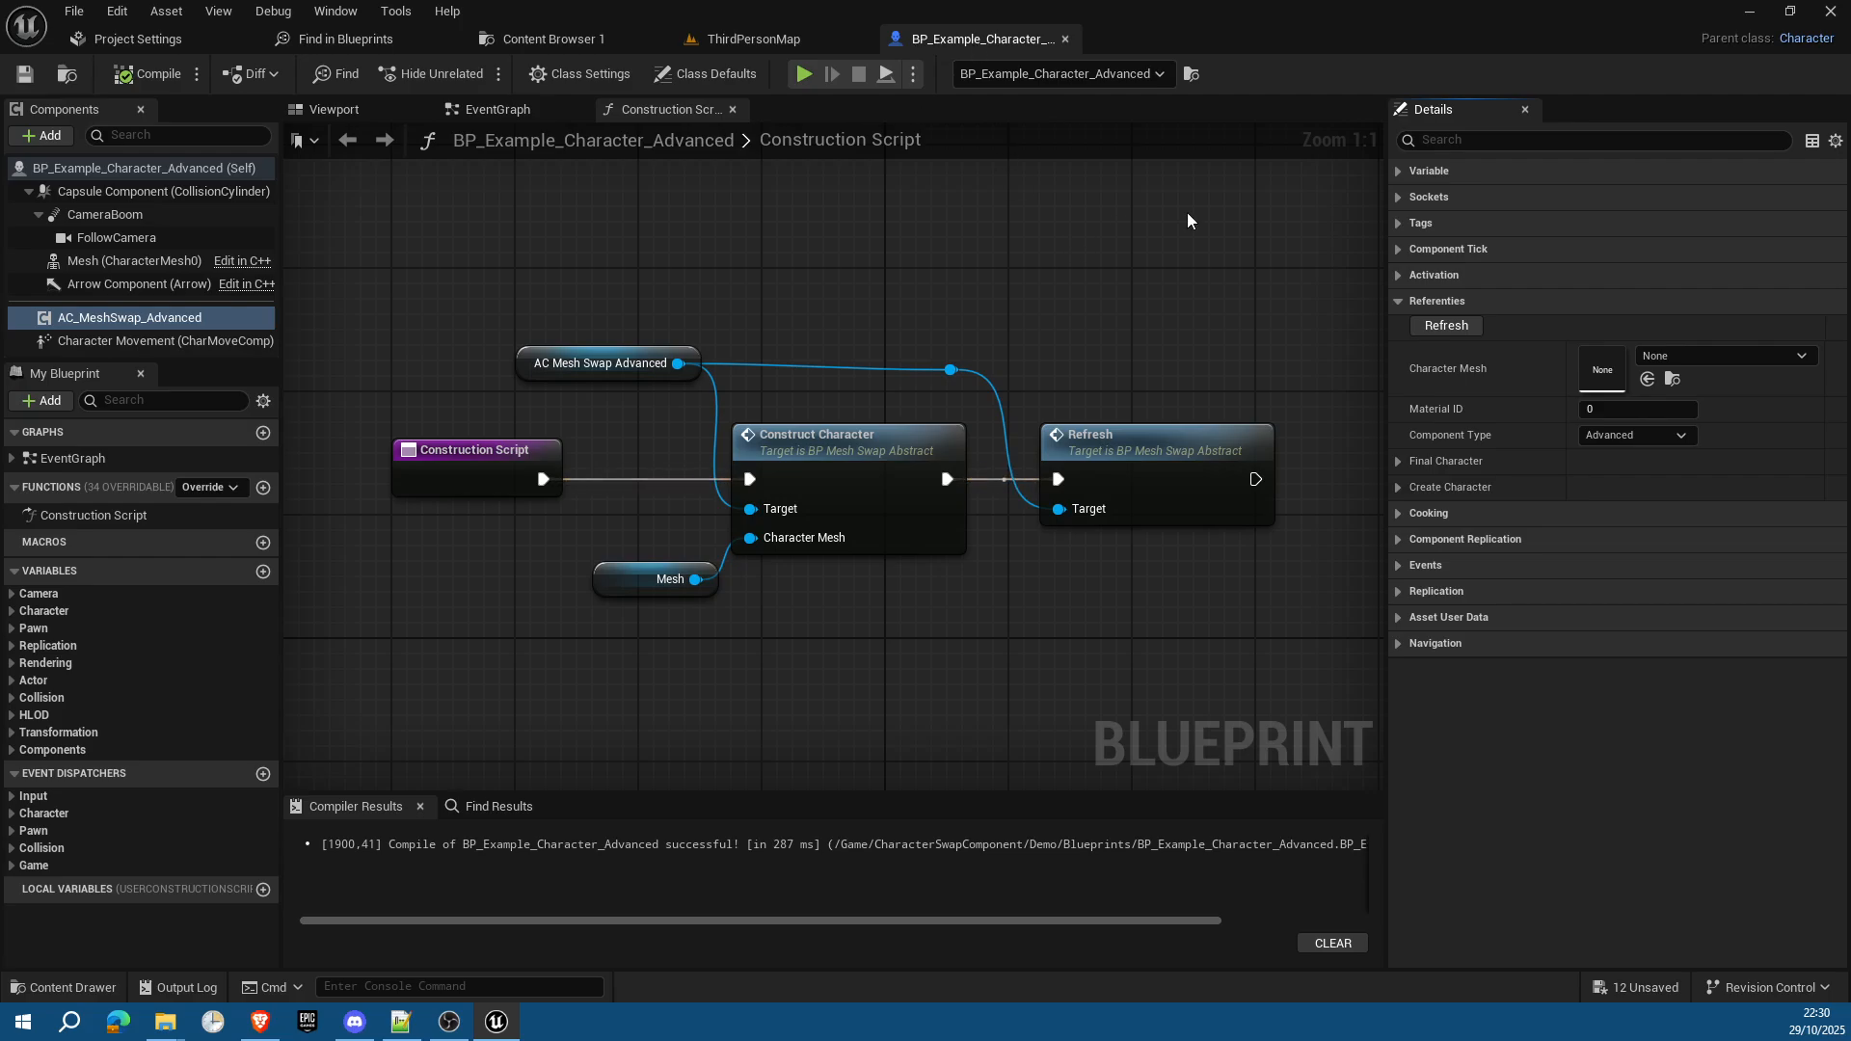
{"action": "left_click", "coordinate": [1065, 39]}
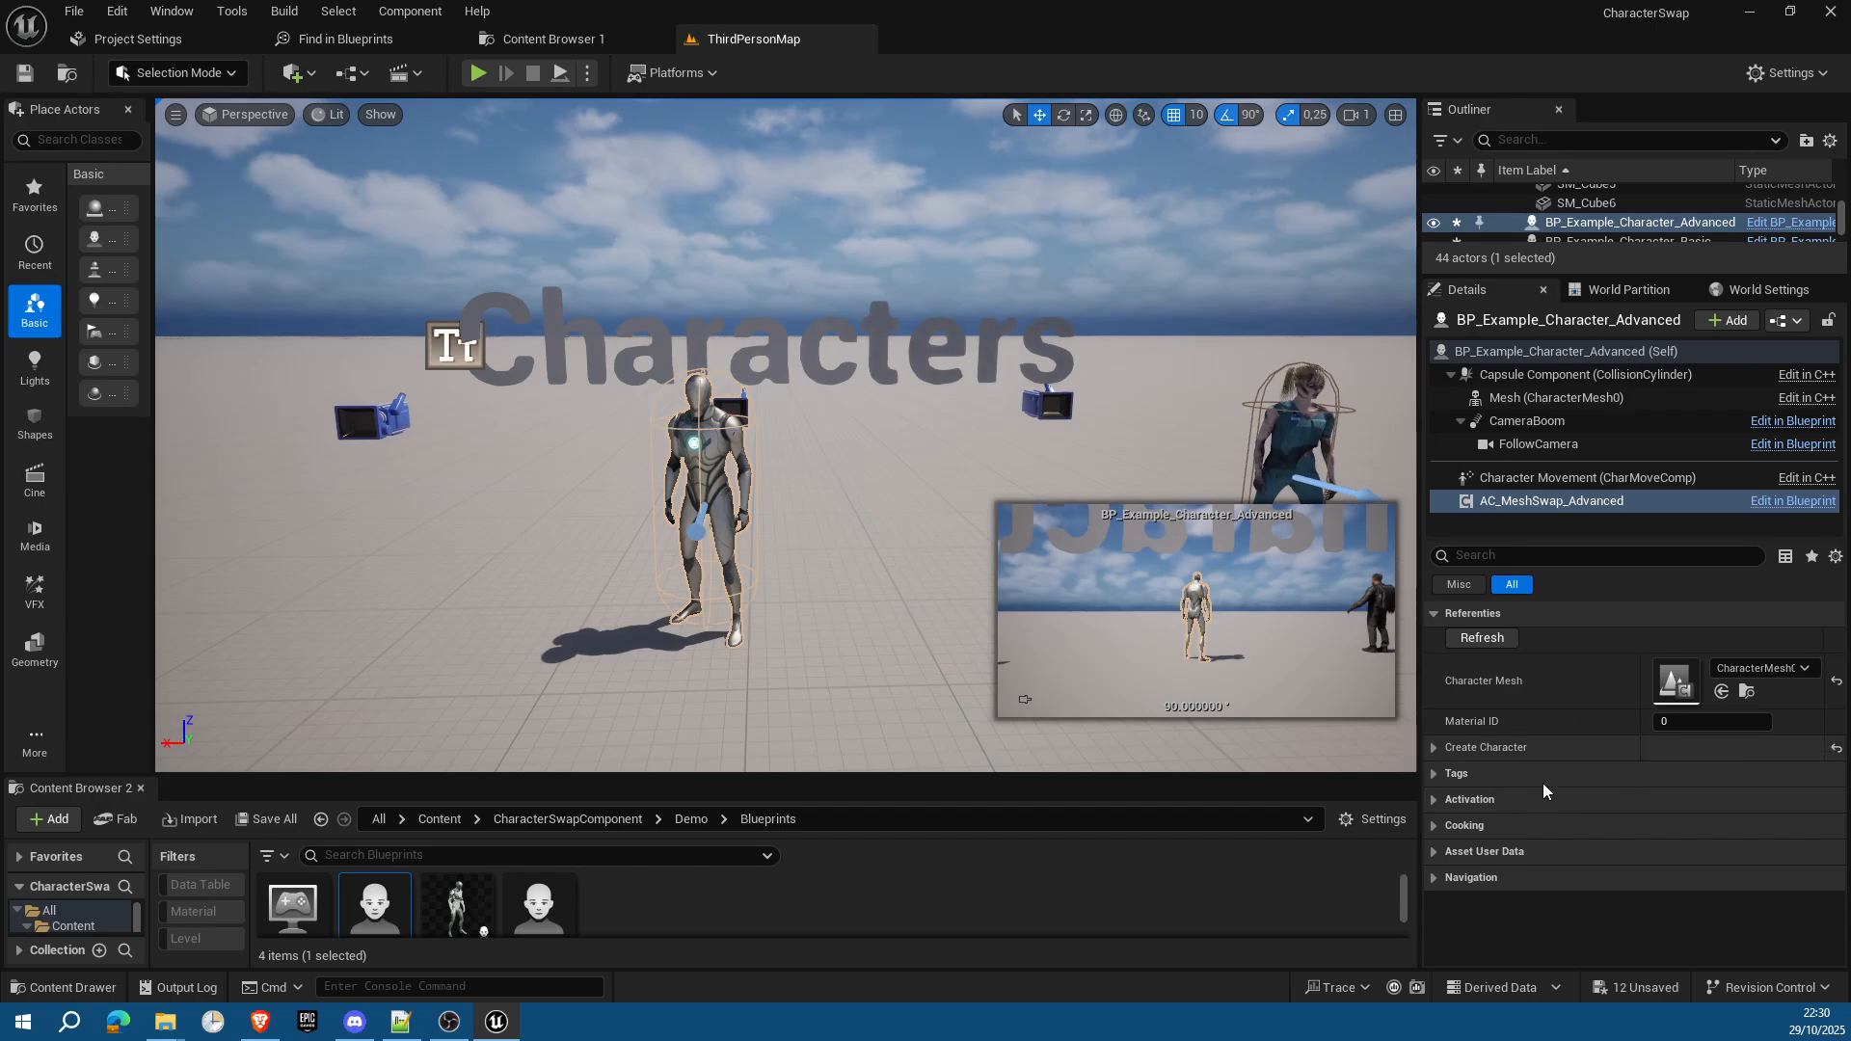
Step: Set the level's Advanced character to row name ScifiTrooper with material ID 10 and refresh the mesh
{"action": "left_click", "coordinate": [1433, 748]}
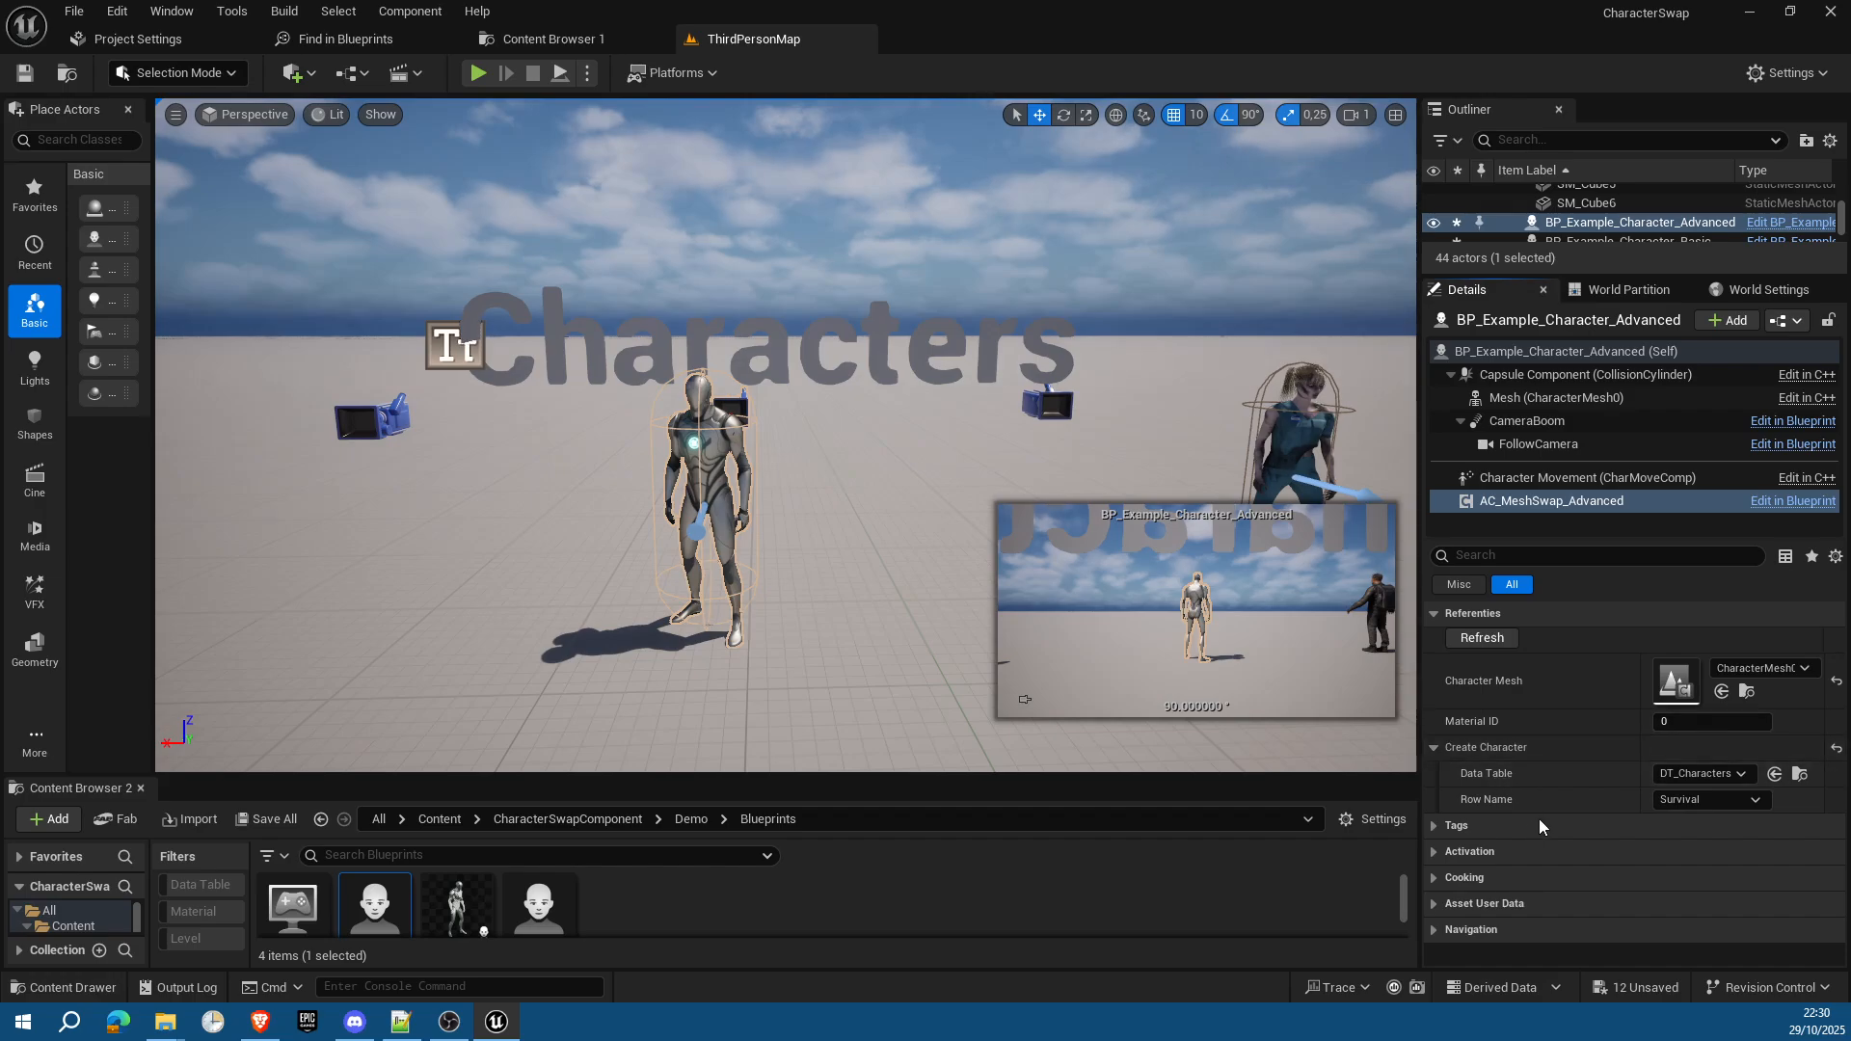
{"action": "left_click", "coordinate": [1704, 803]}
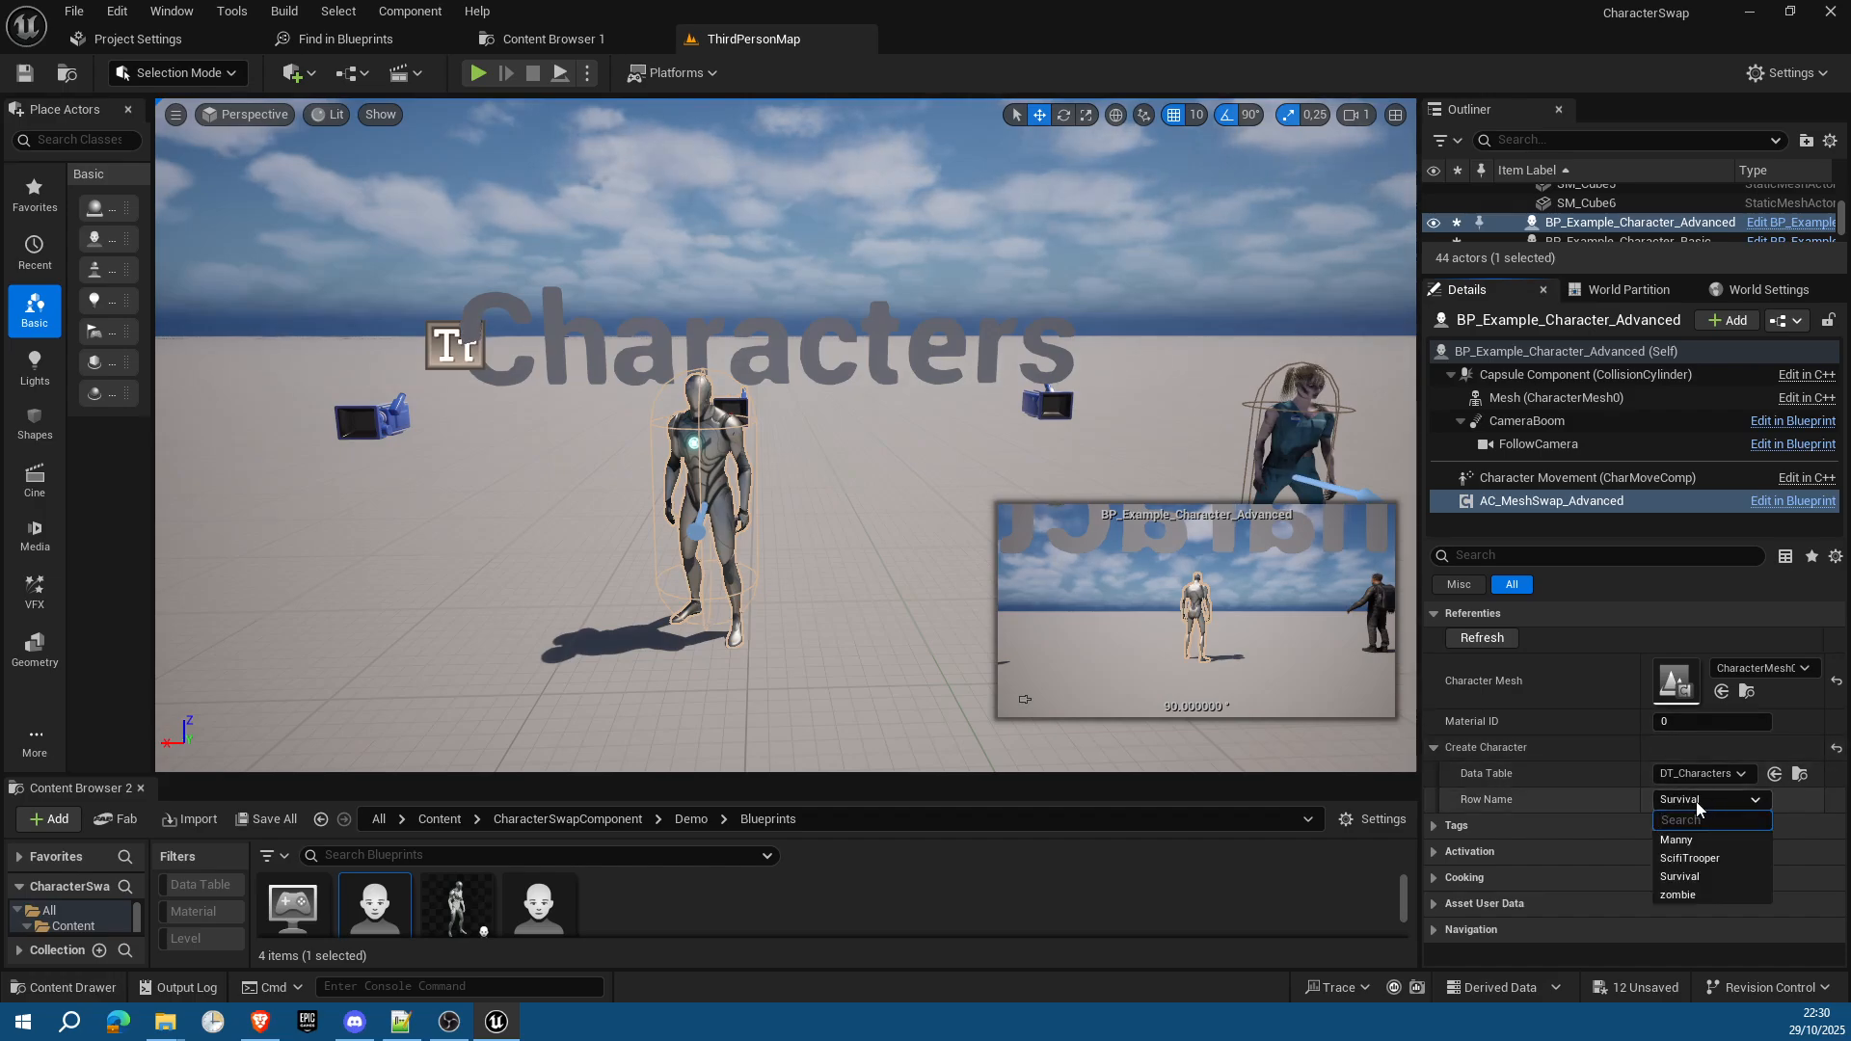
{"action": "left_click", "coordinate": [1687, 859]}
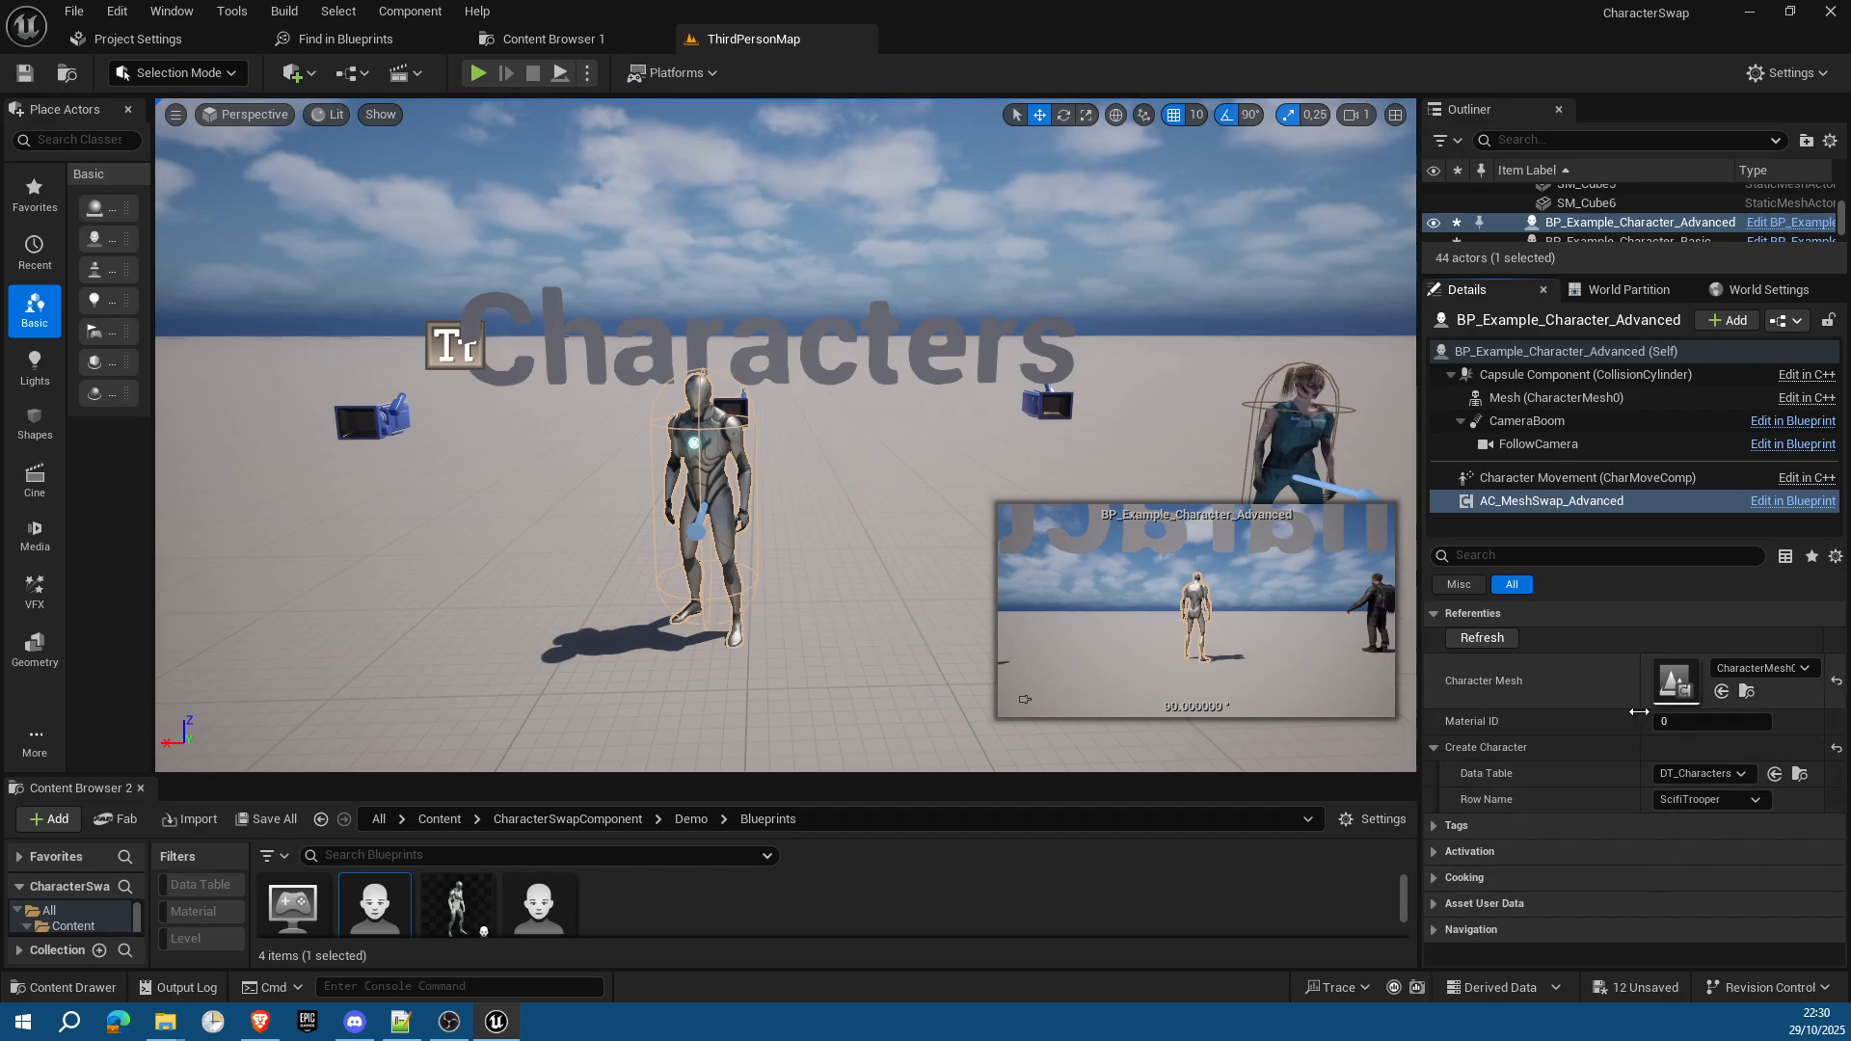
{"action": "left_click", "coordinate": [1697, 722]}
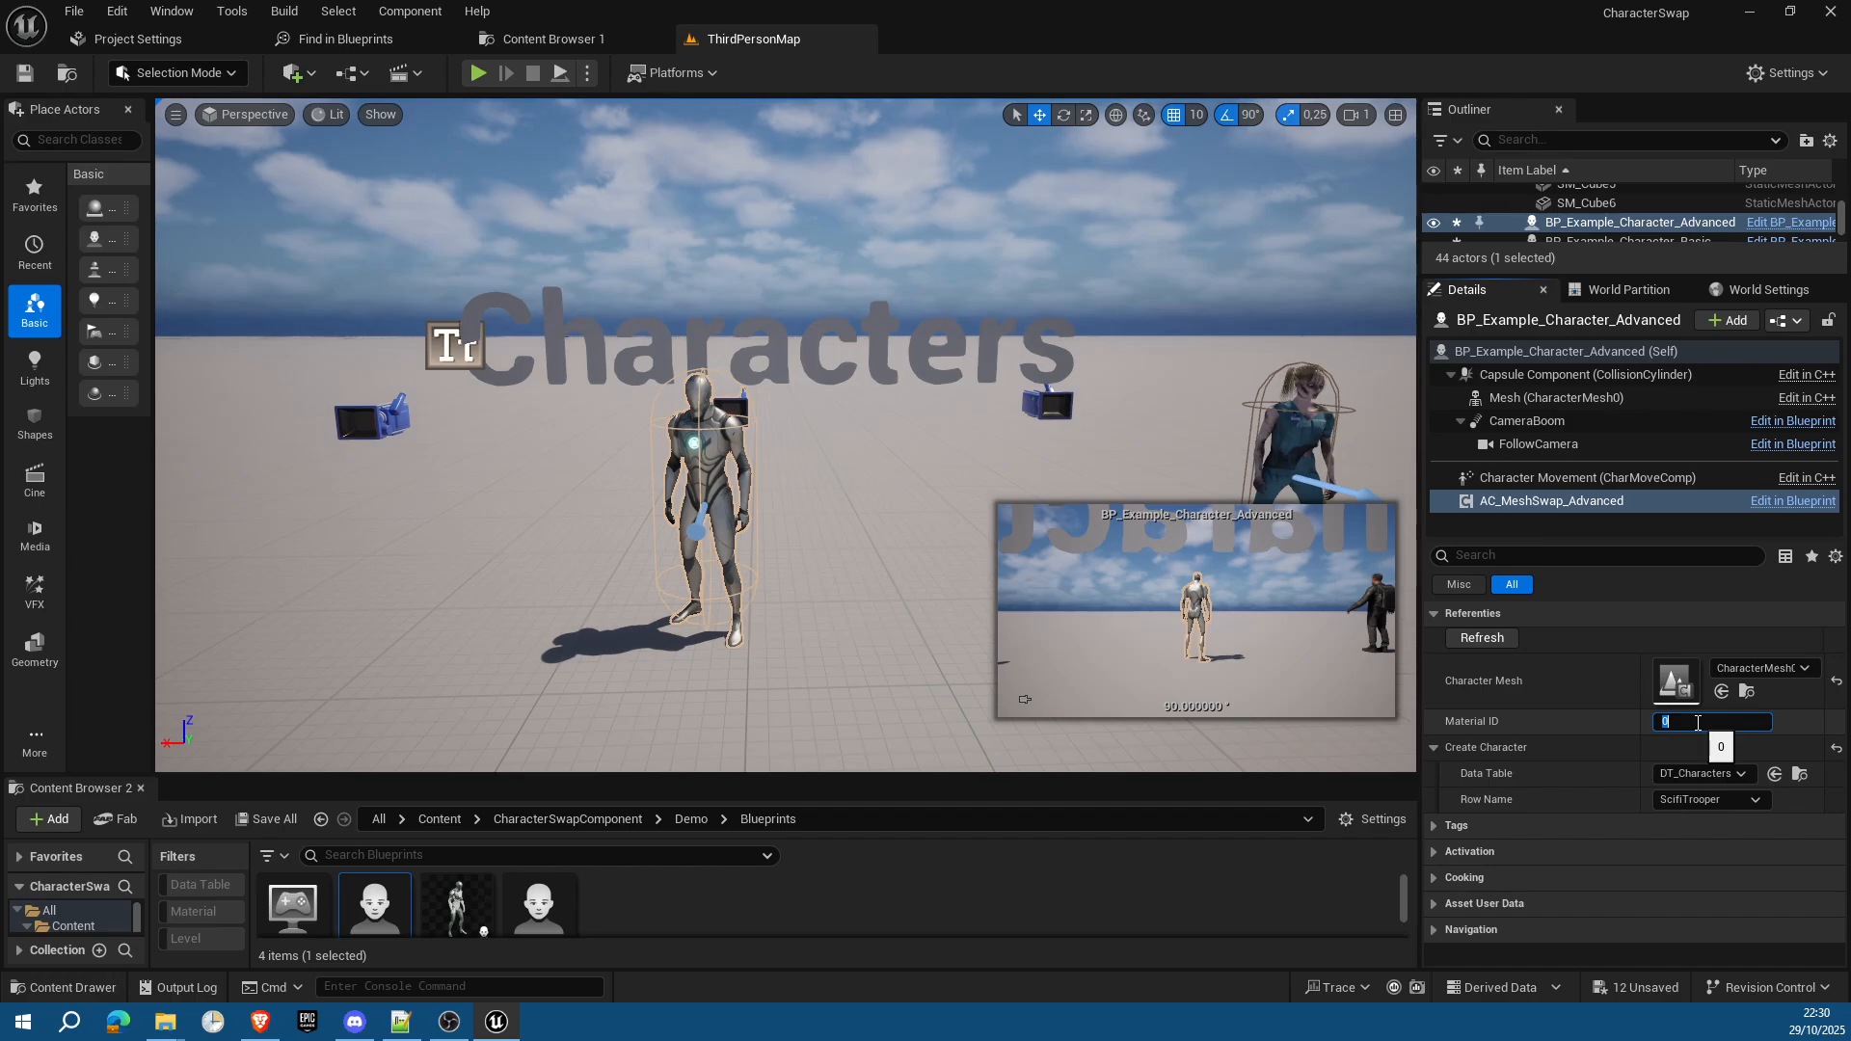
{"action": "key", "text": "Return"}
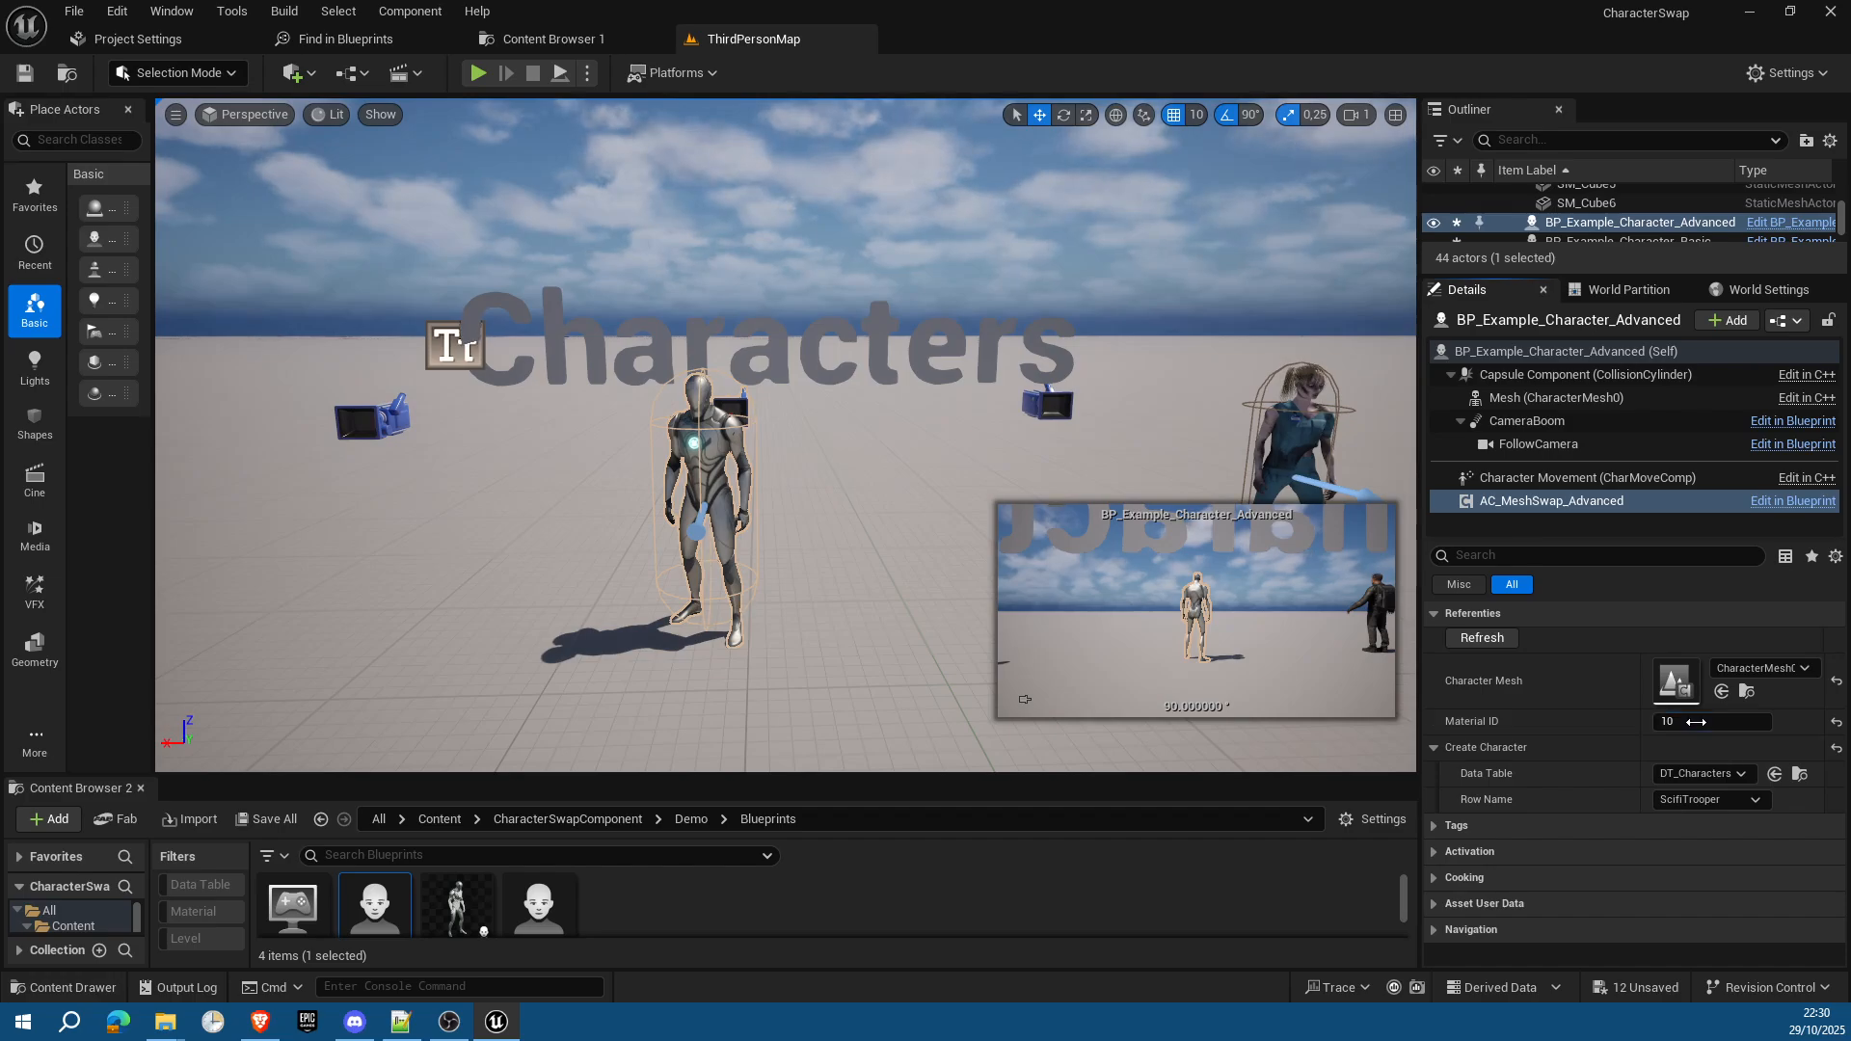
{"action": "left_click", "coordinate": [1472, 640]}
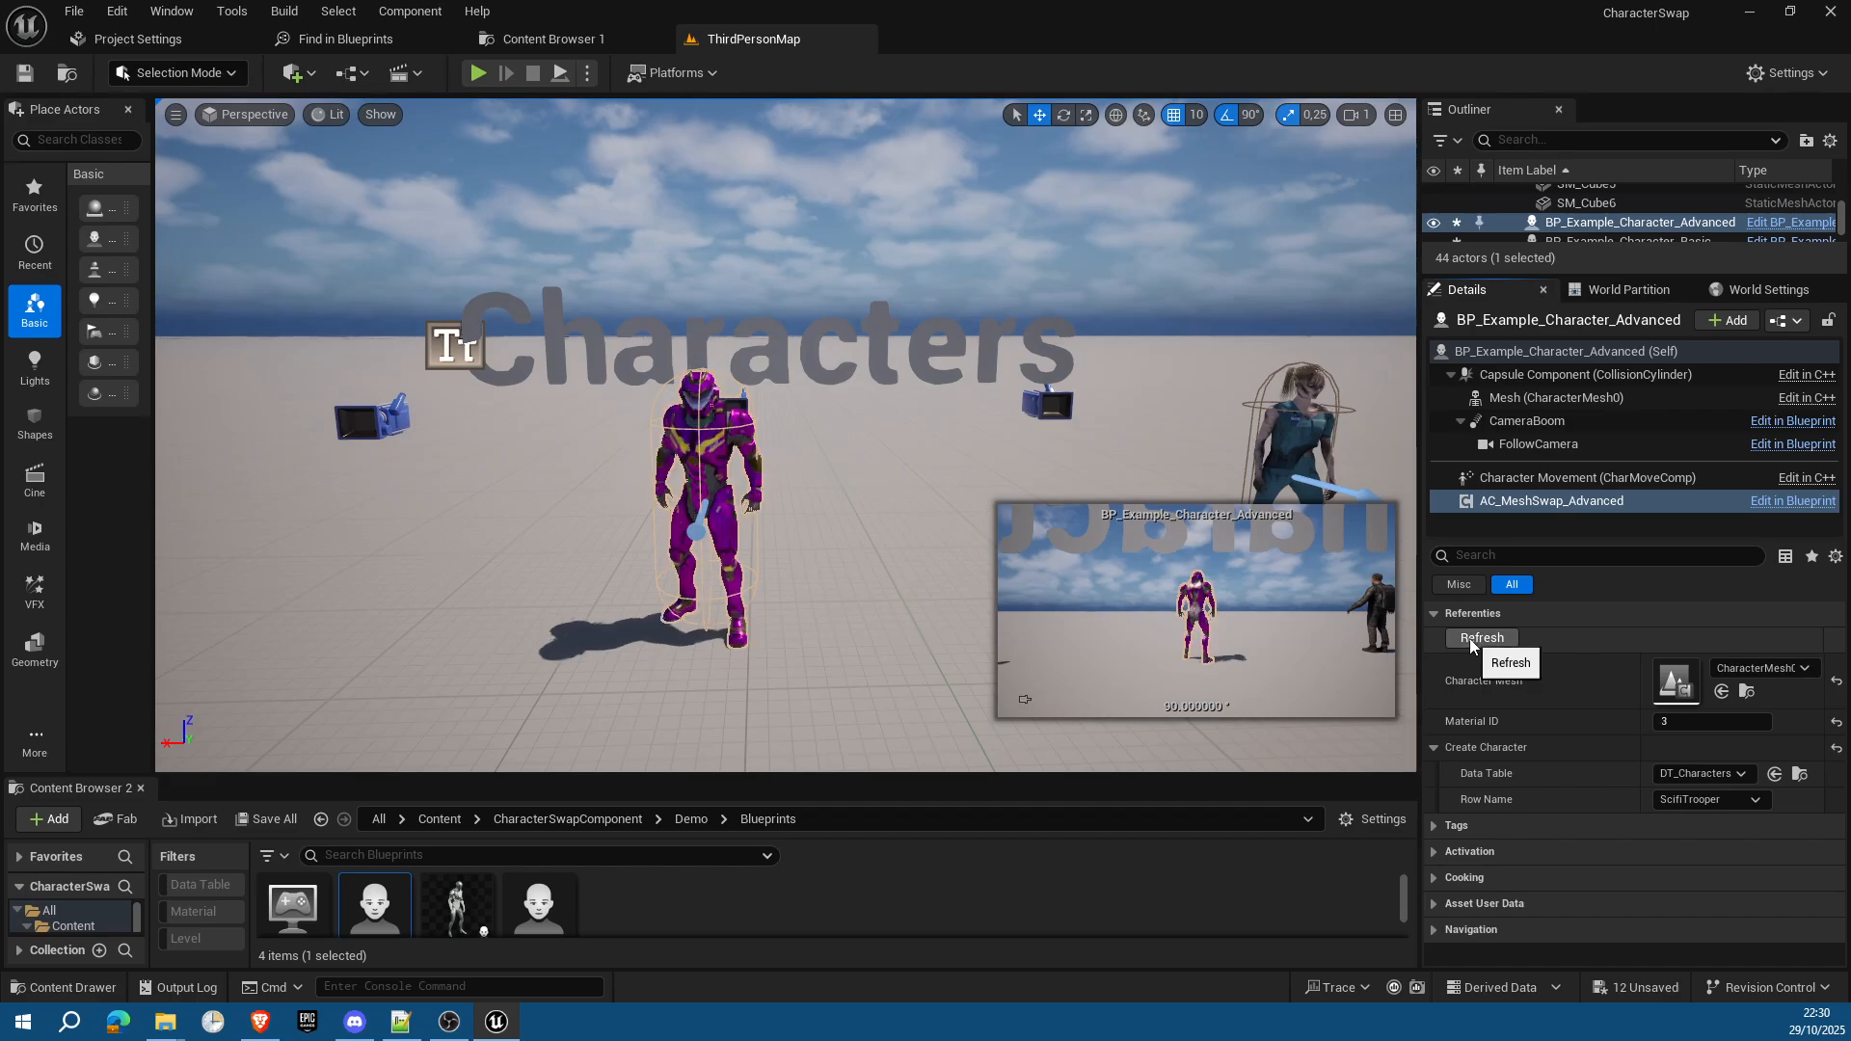
Step: Set the Advanced character's material ID to 0 and afterward to 1, refreshing the mesh for each value
{"action": "left_click_drag", "start_coordinate": [1701, 724], "coordinate": [1680, 724]}
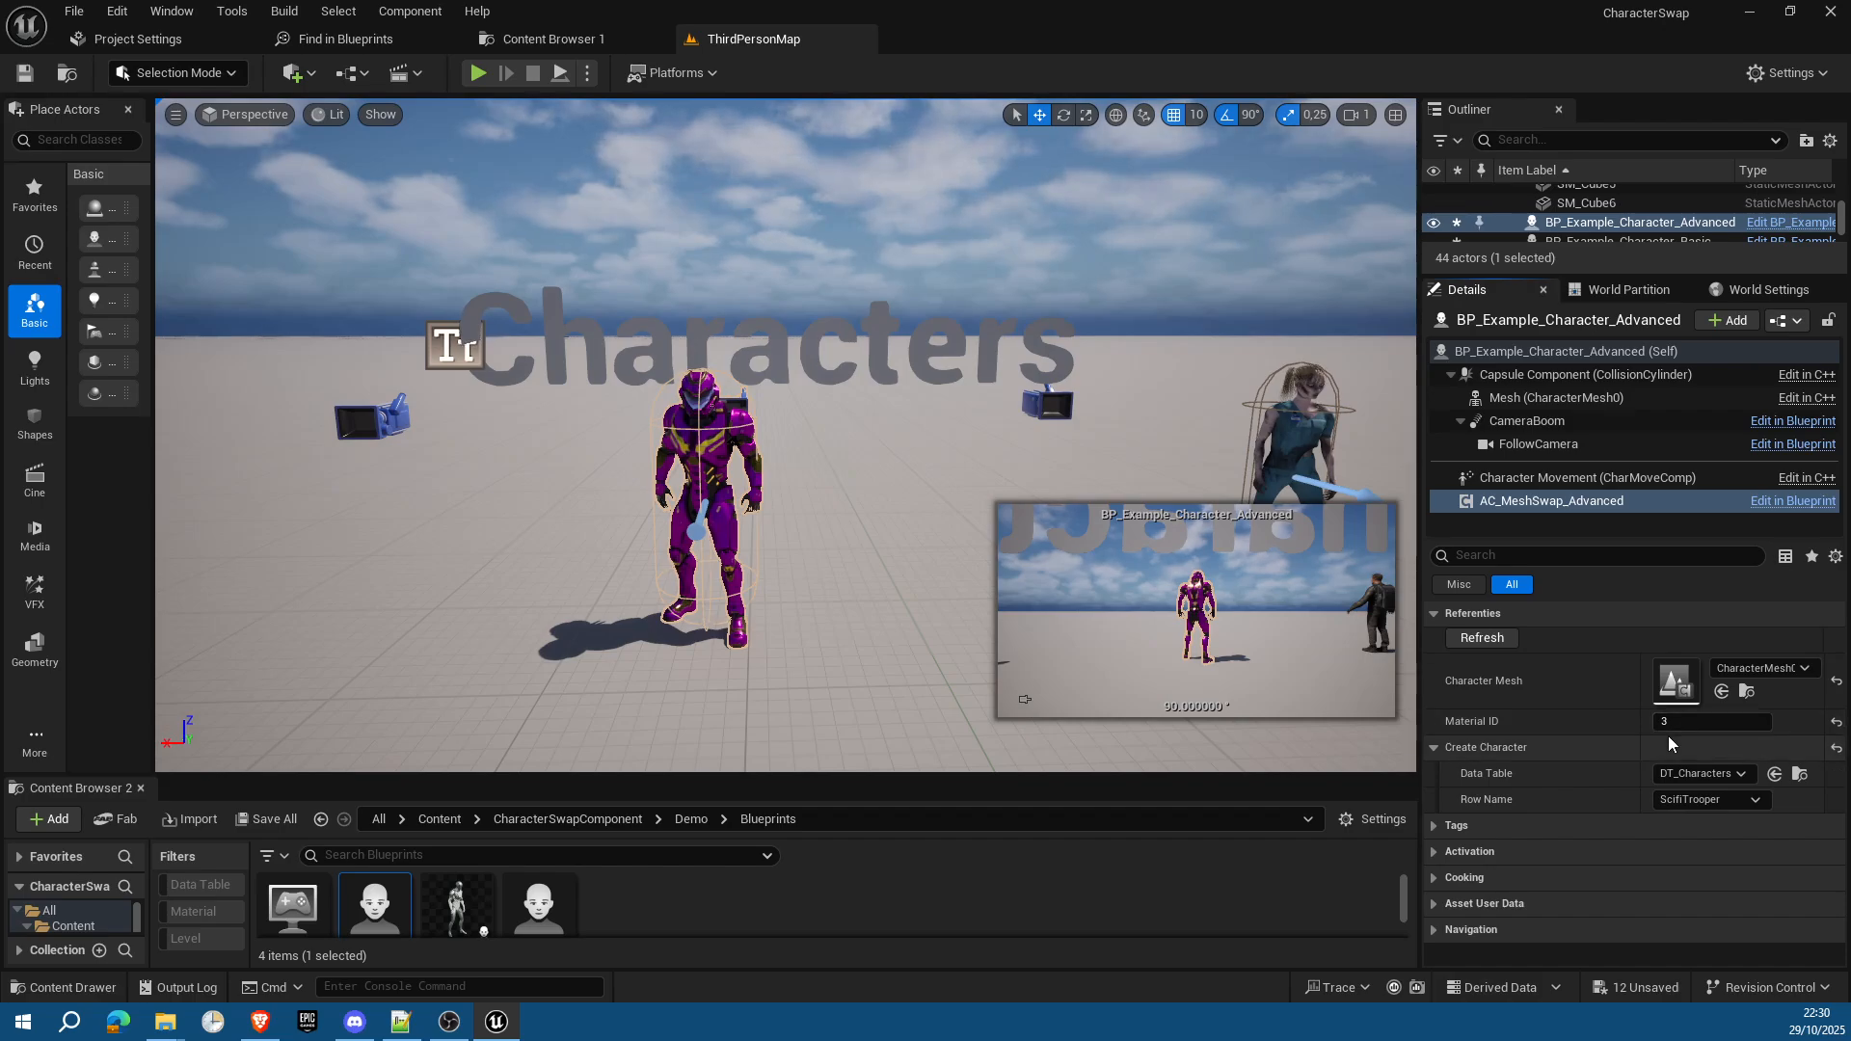
{"action": "type", "text": "0"}
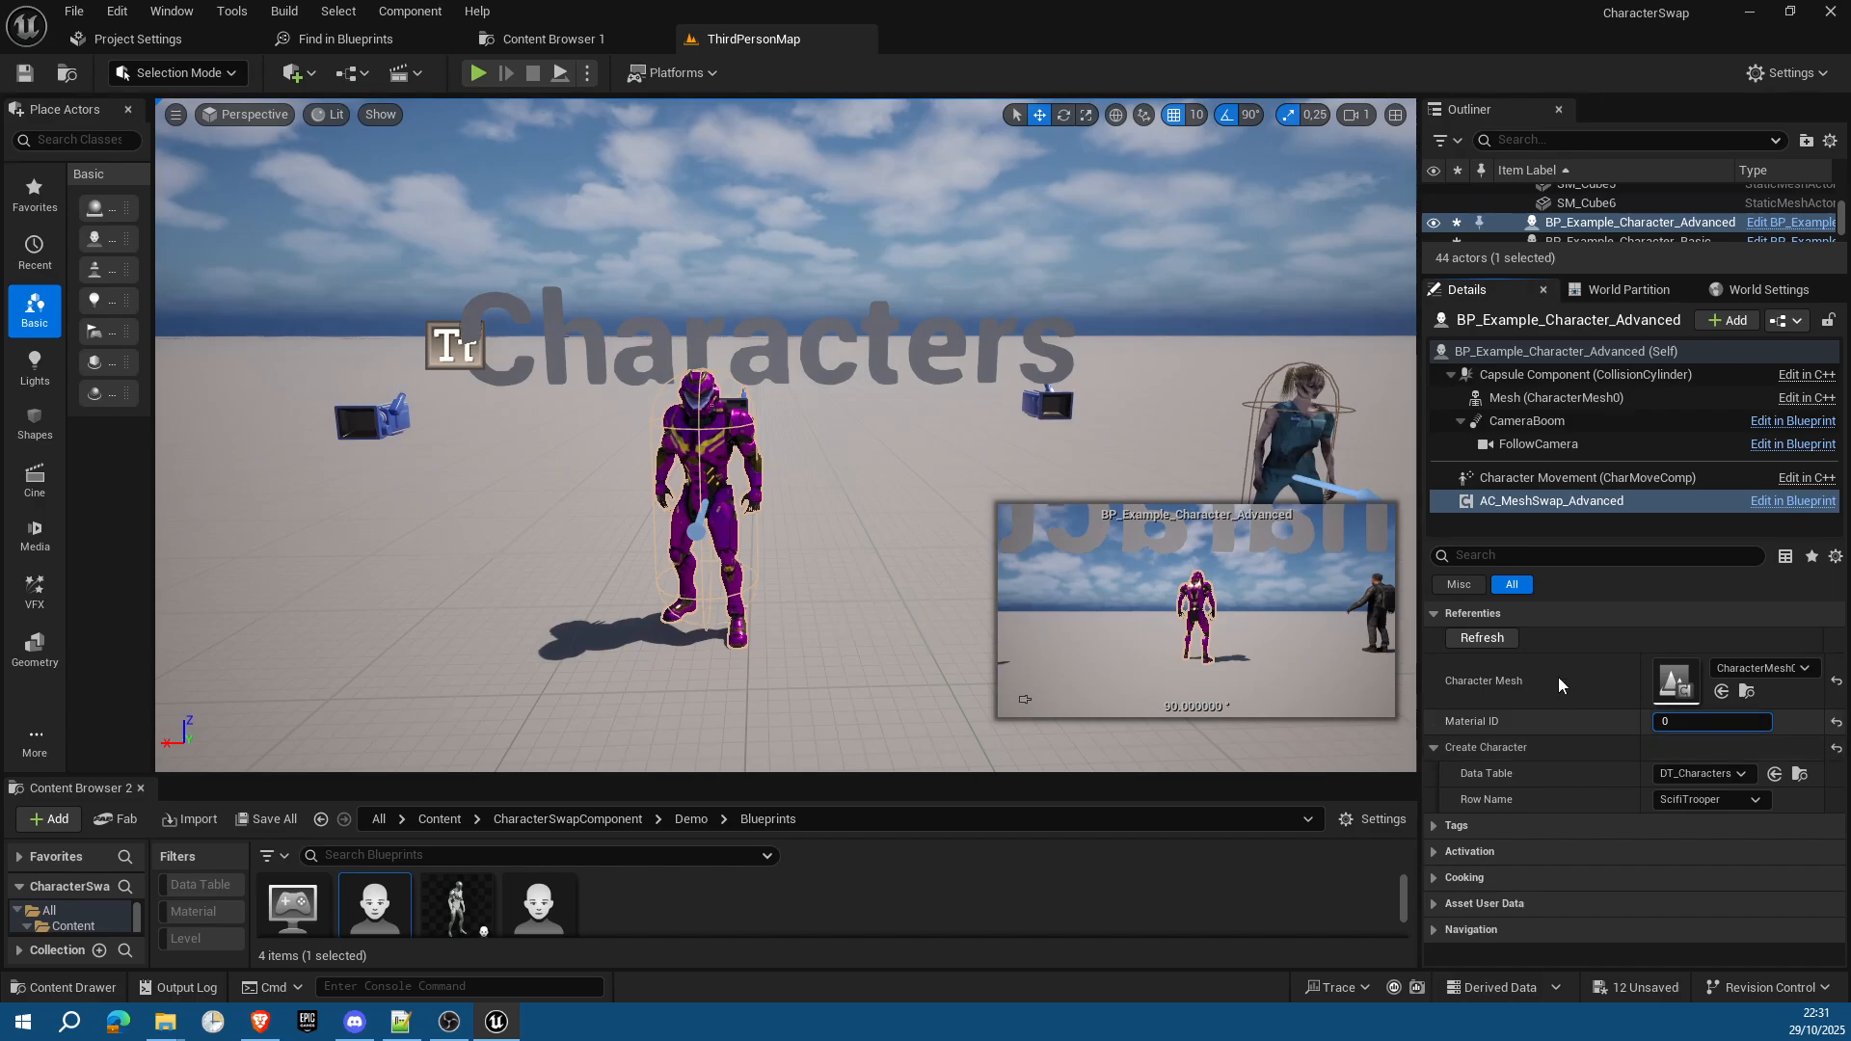
{"action": "left_click", "coordinate": [1507, 645]}
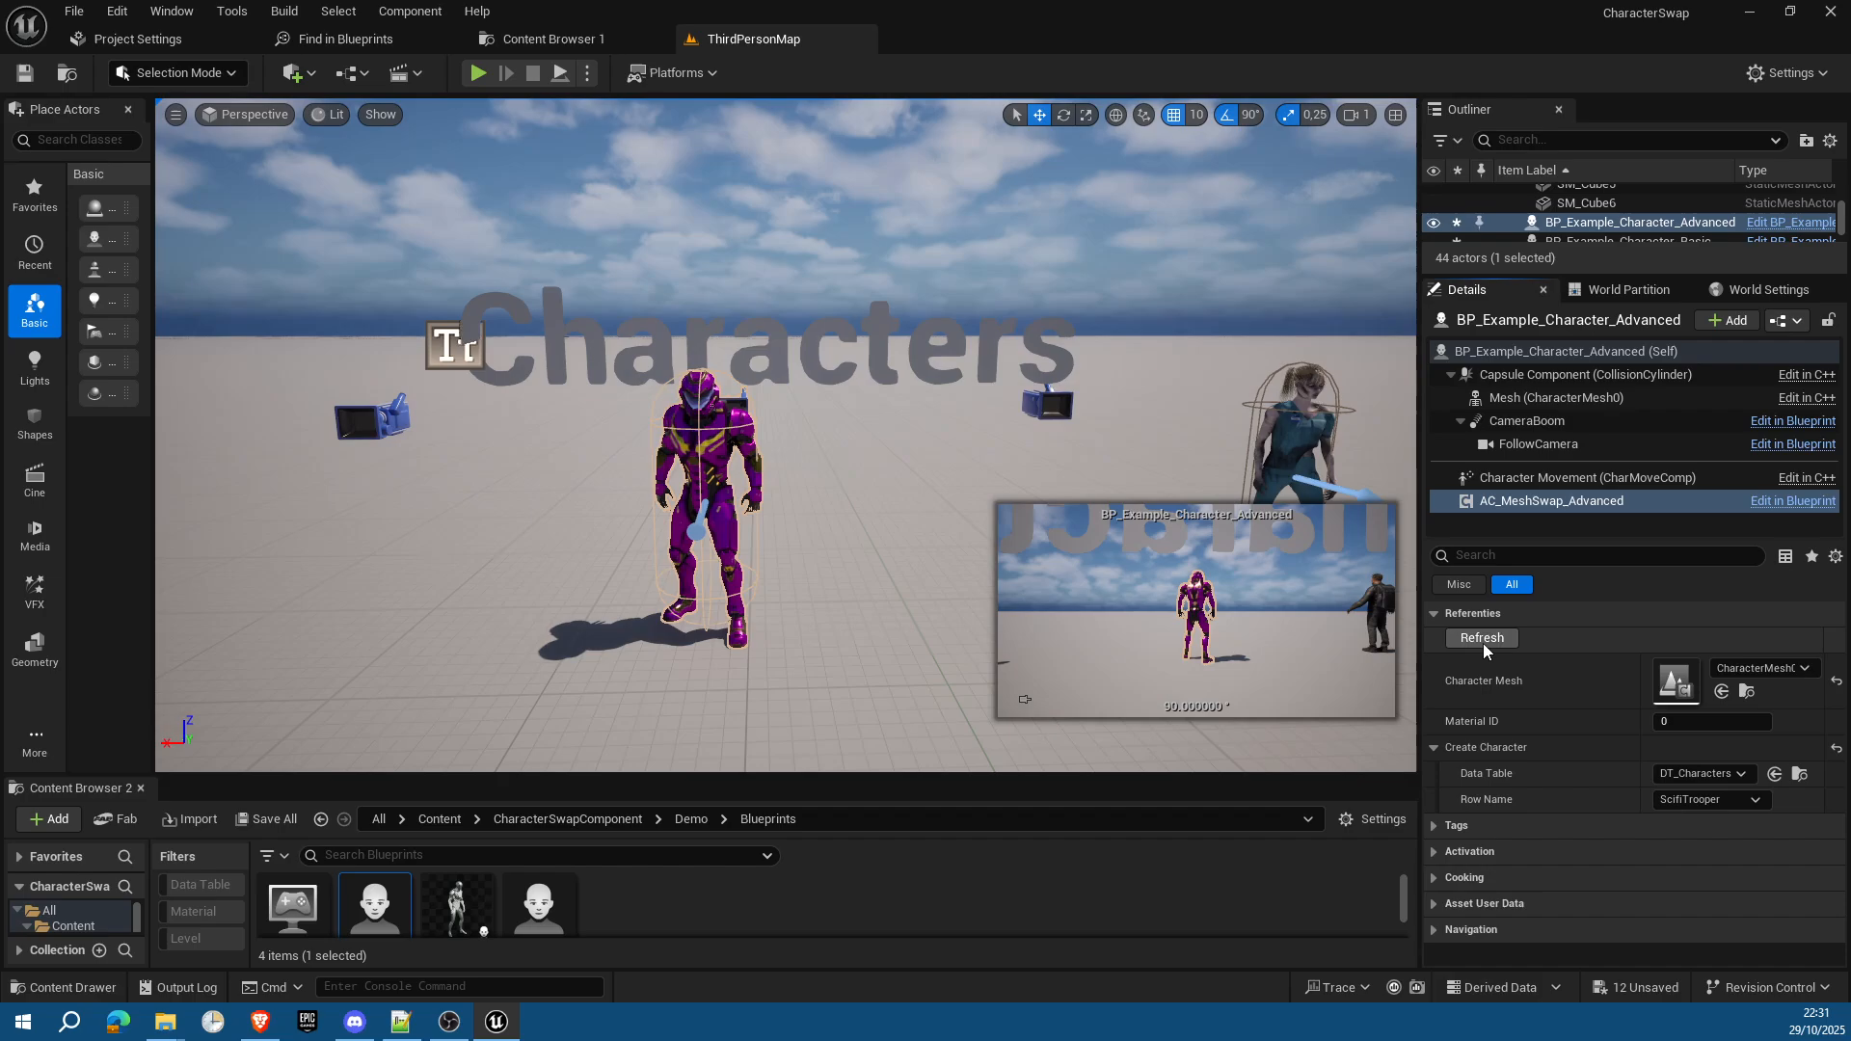
{"action": "left_click", "coordinate": [1484, 640]}
{"action": "left_click", "coordinate": [1692, 722]}
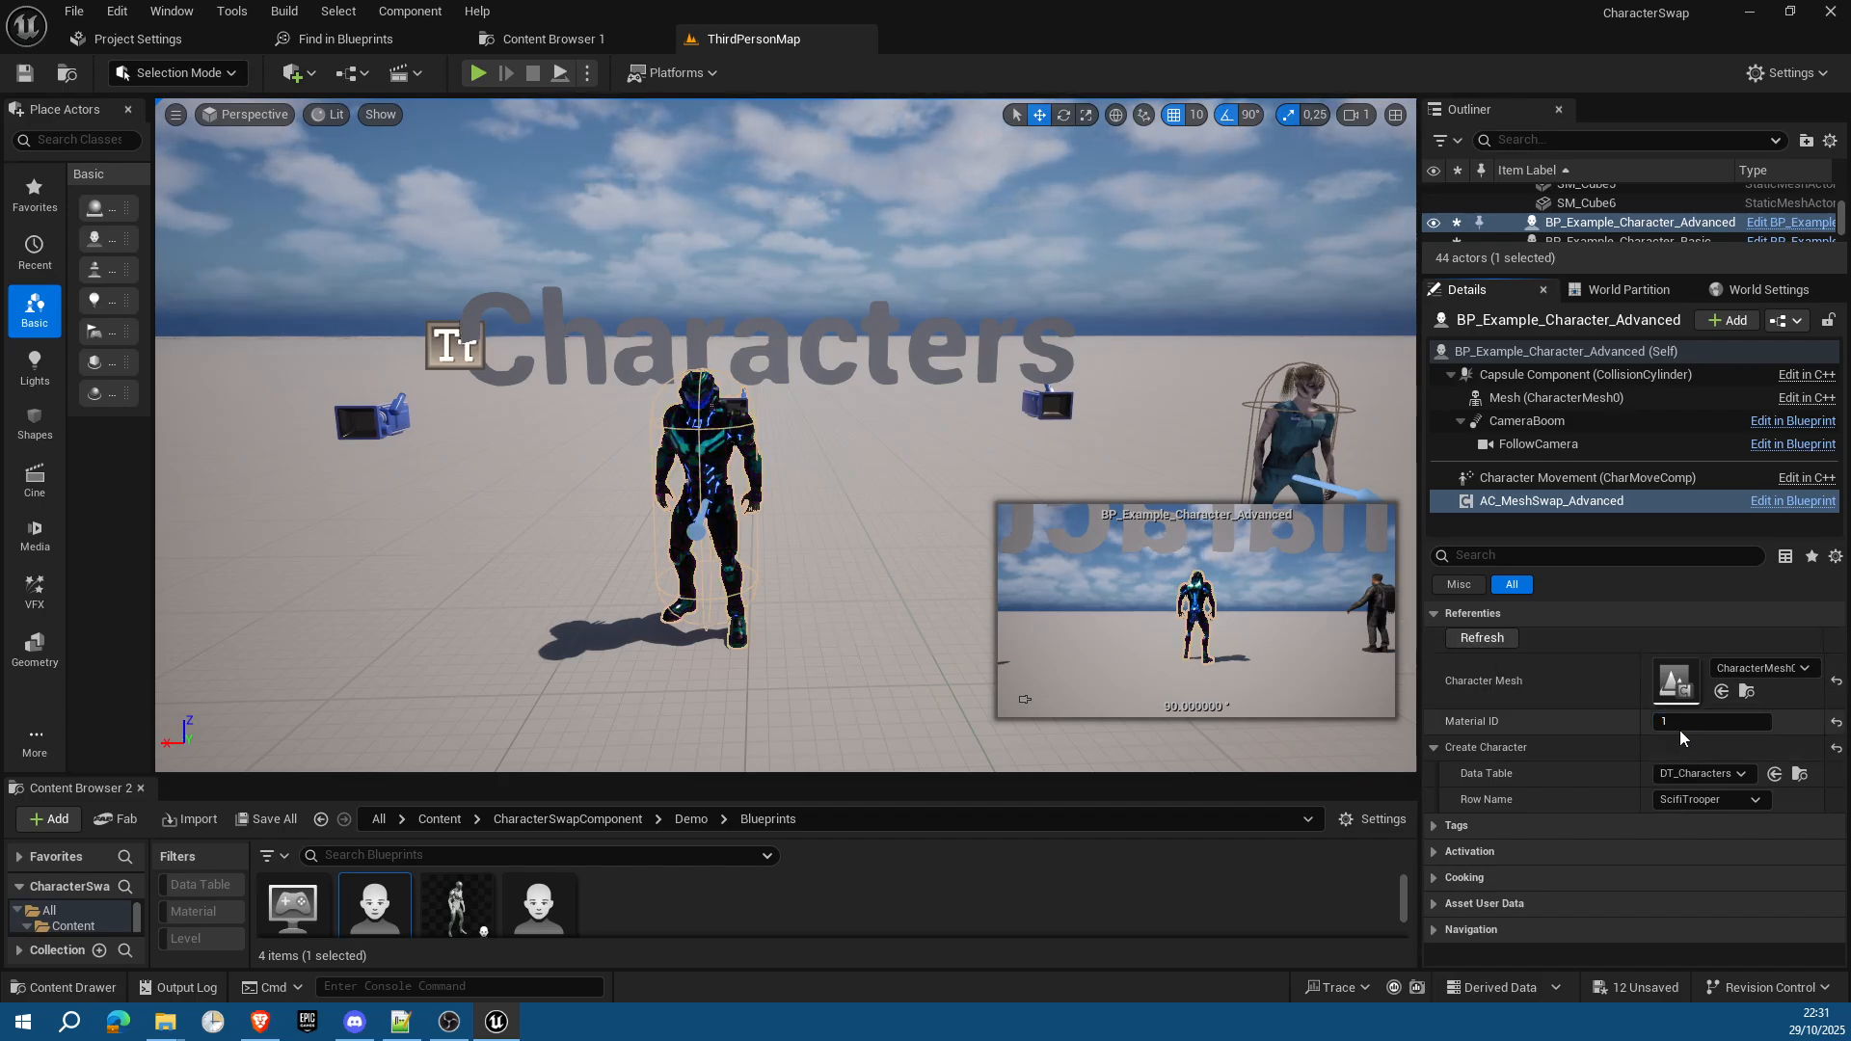
{"action": "left_click", "coordinate": [1481, 638]}
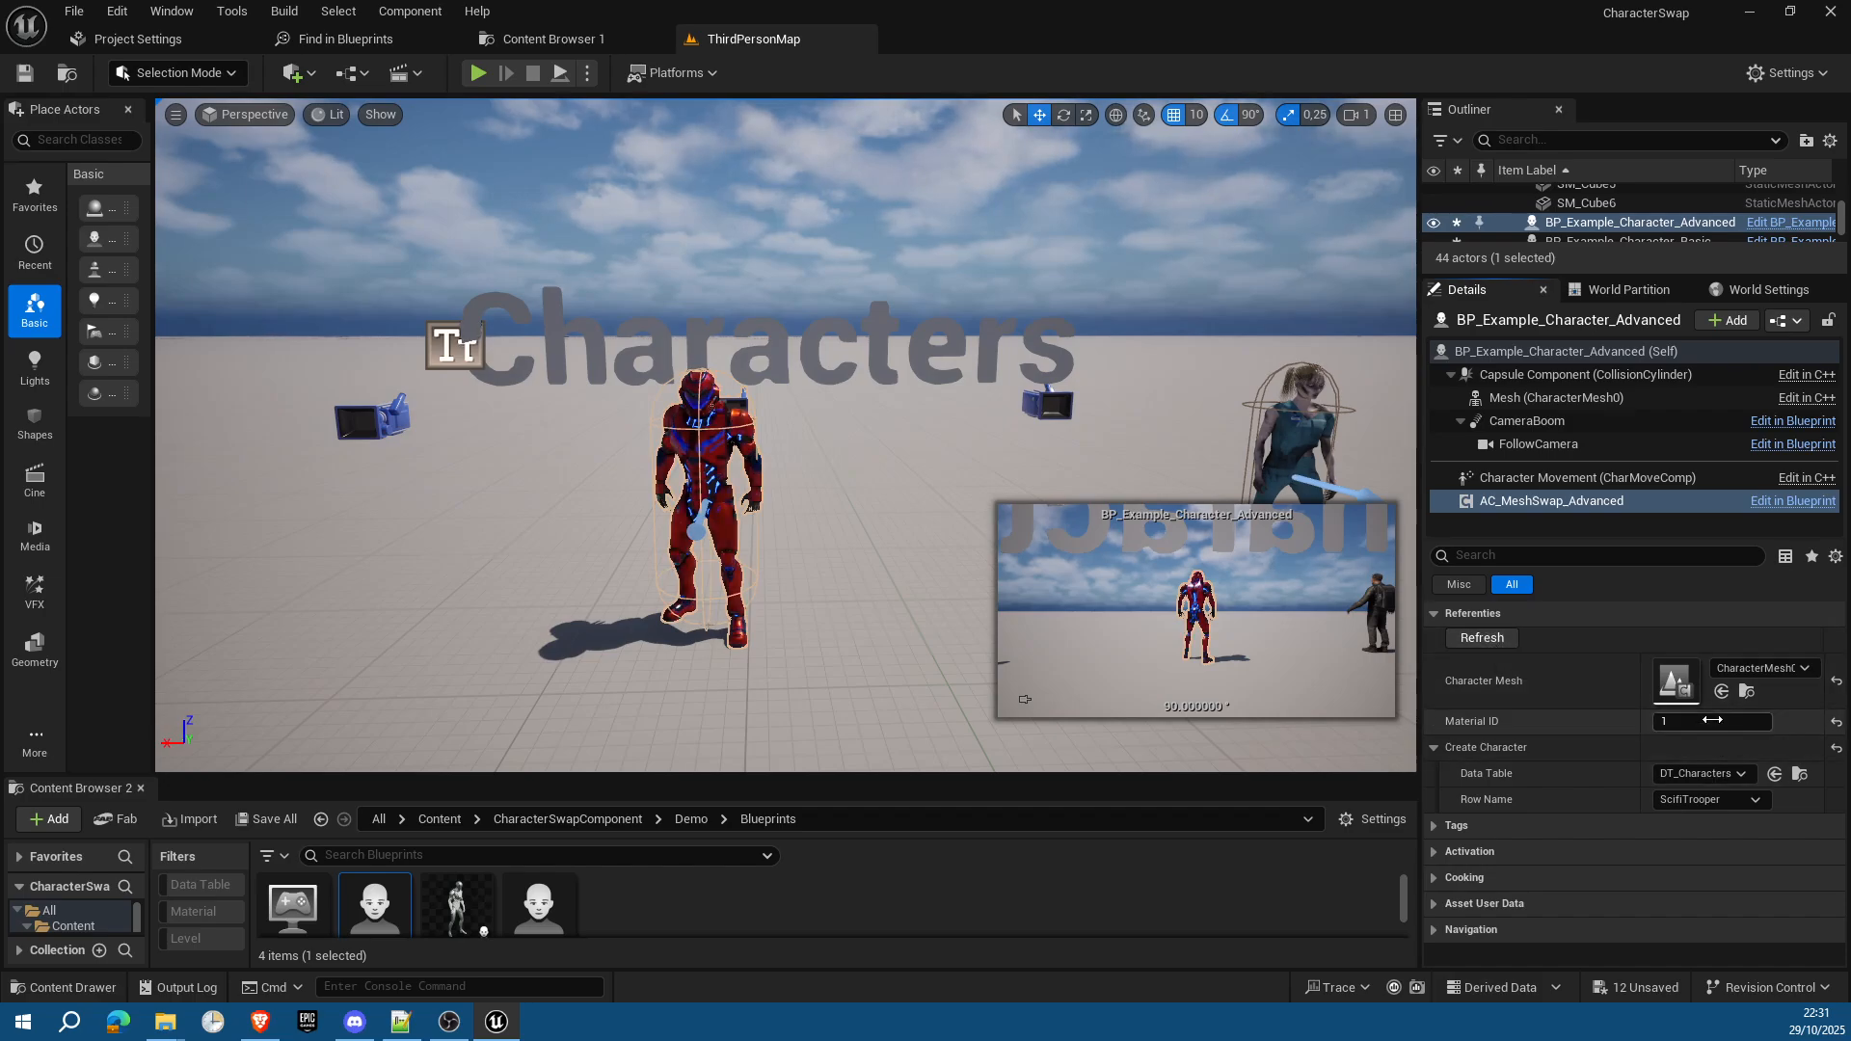
Step: Set the Advanced character's material ID to 2, refresh the mesh, and change the material ID to 3
{"action": "left_click", "coordinate": [1713, 722]}
{"action": "type", "text": "2"}
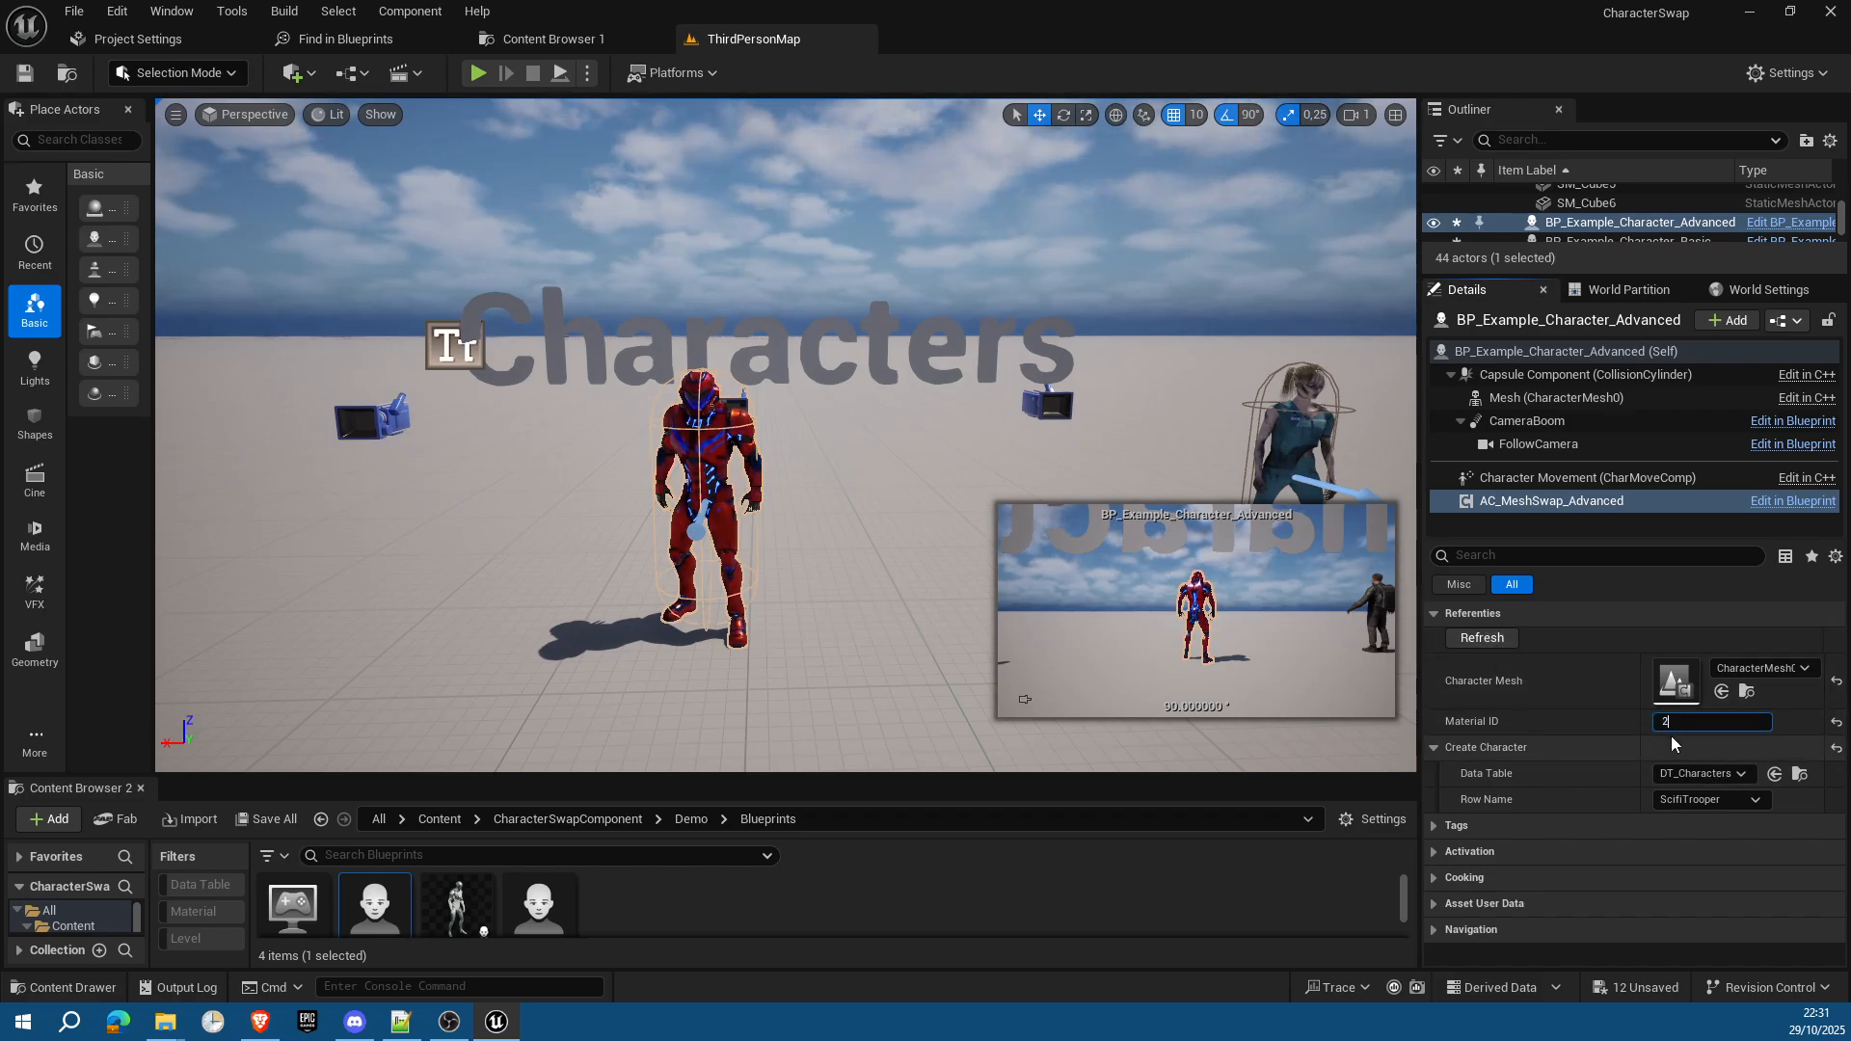
{"action": "left_click", "coordinate": [1668, 745]}
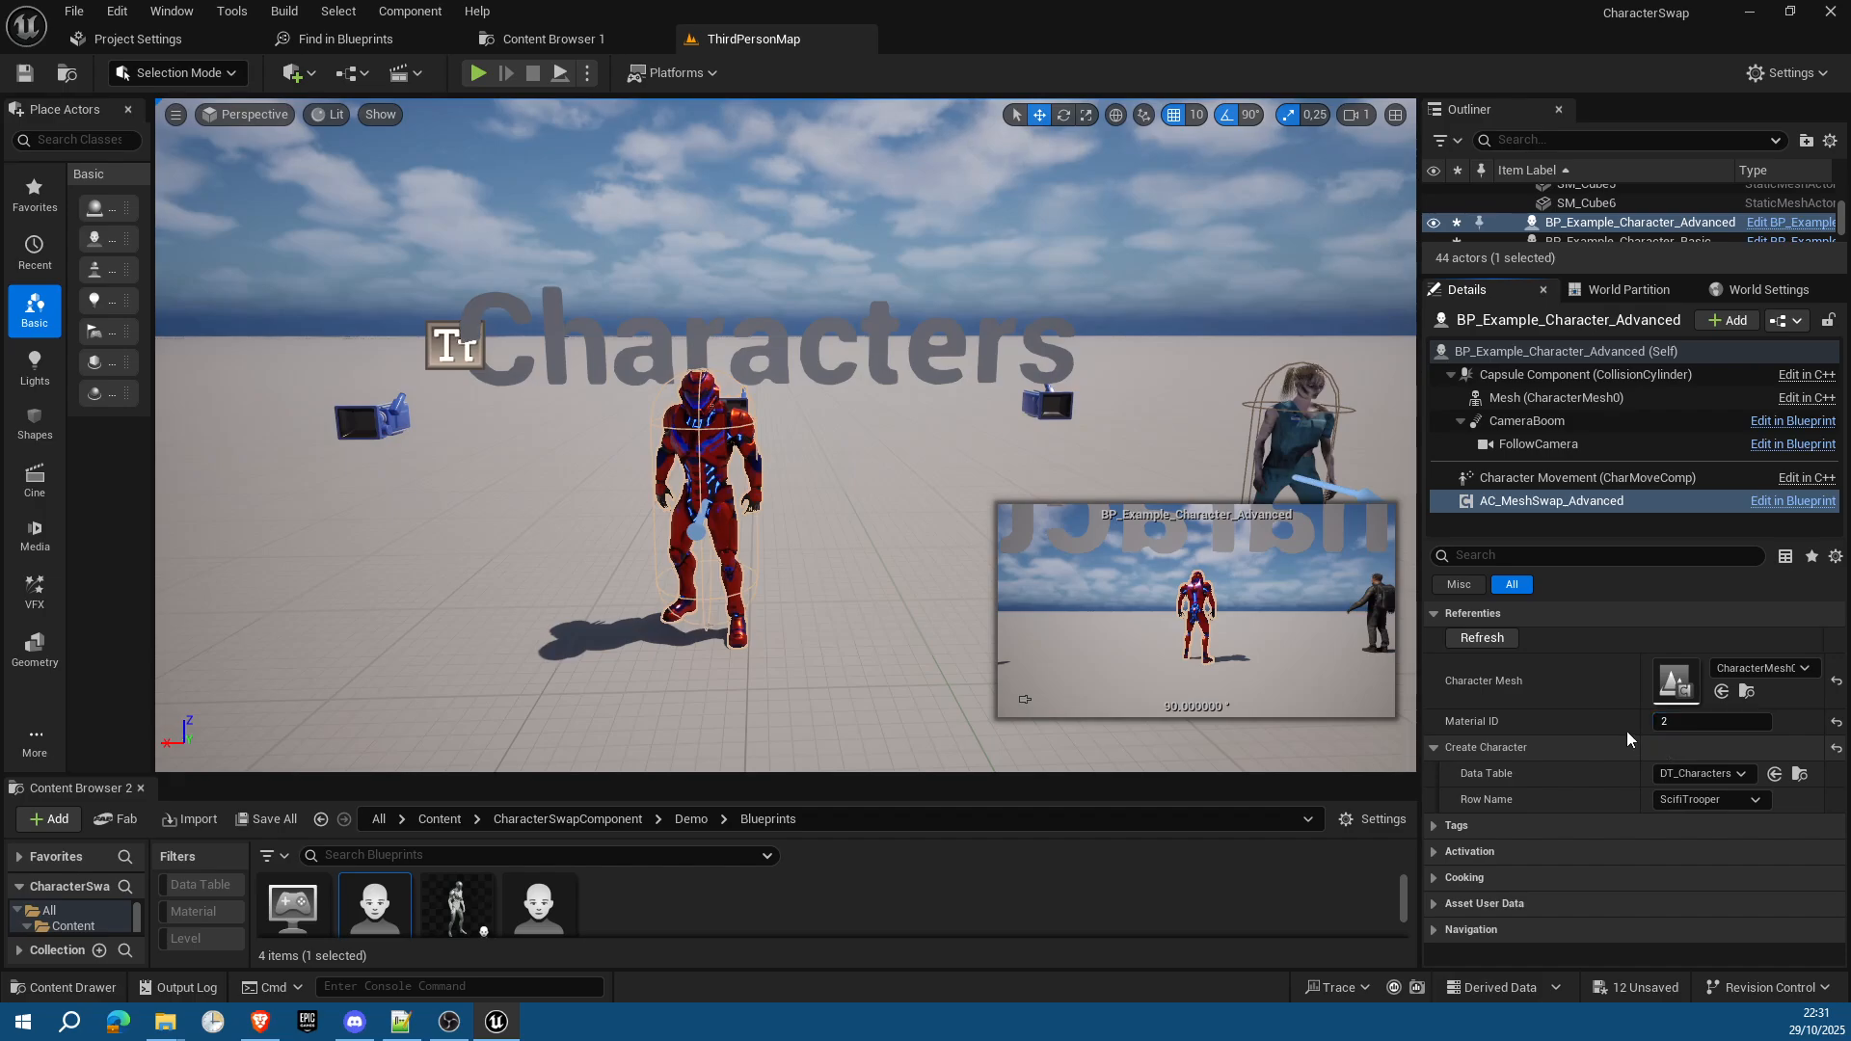
{"action": "left_click", "coordinate": [1500, 641]}
{"action": "left_click", "coordinate": [1701, 723]}
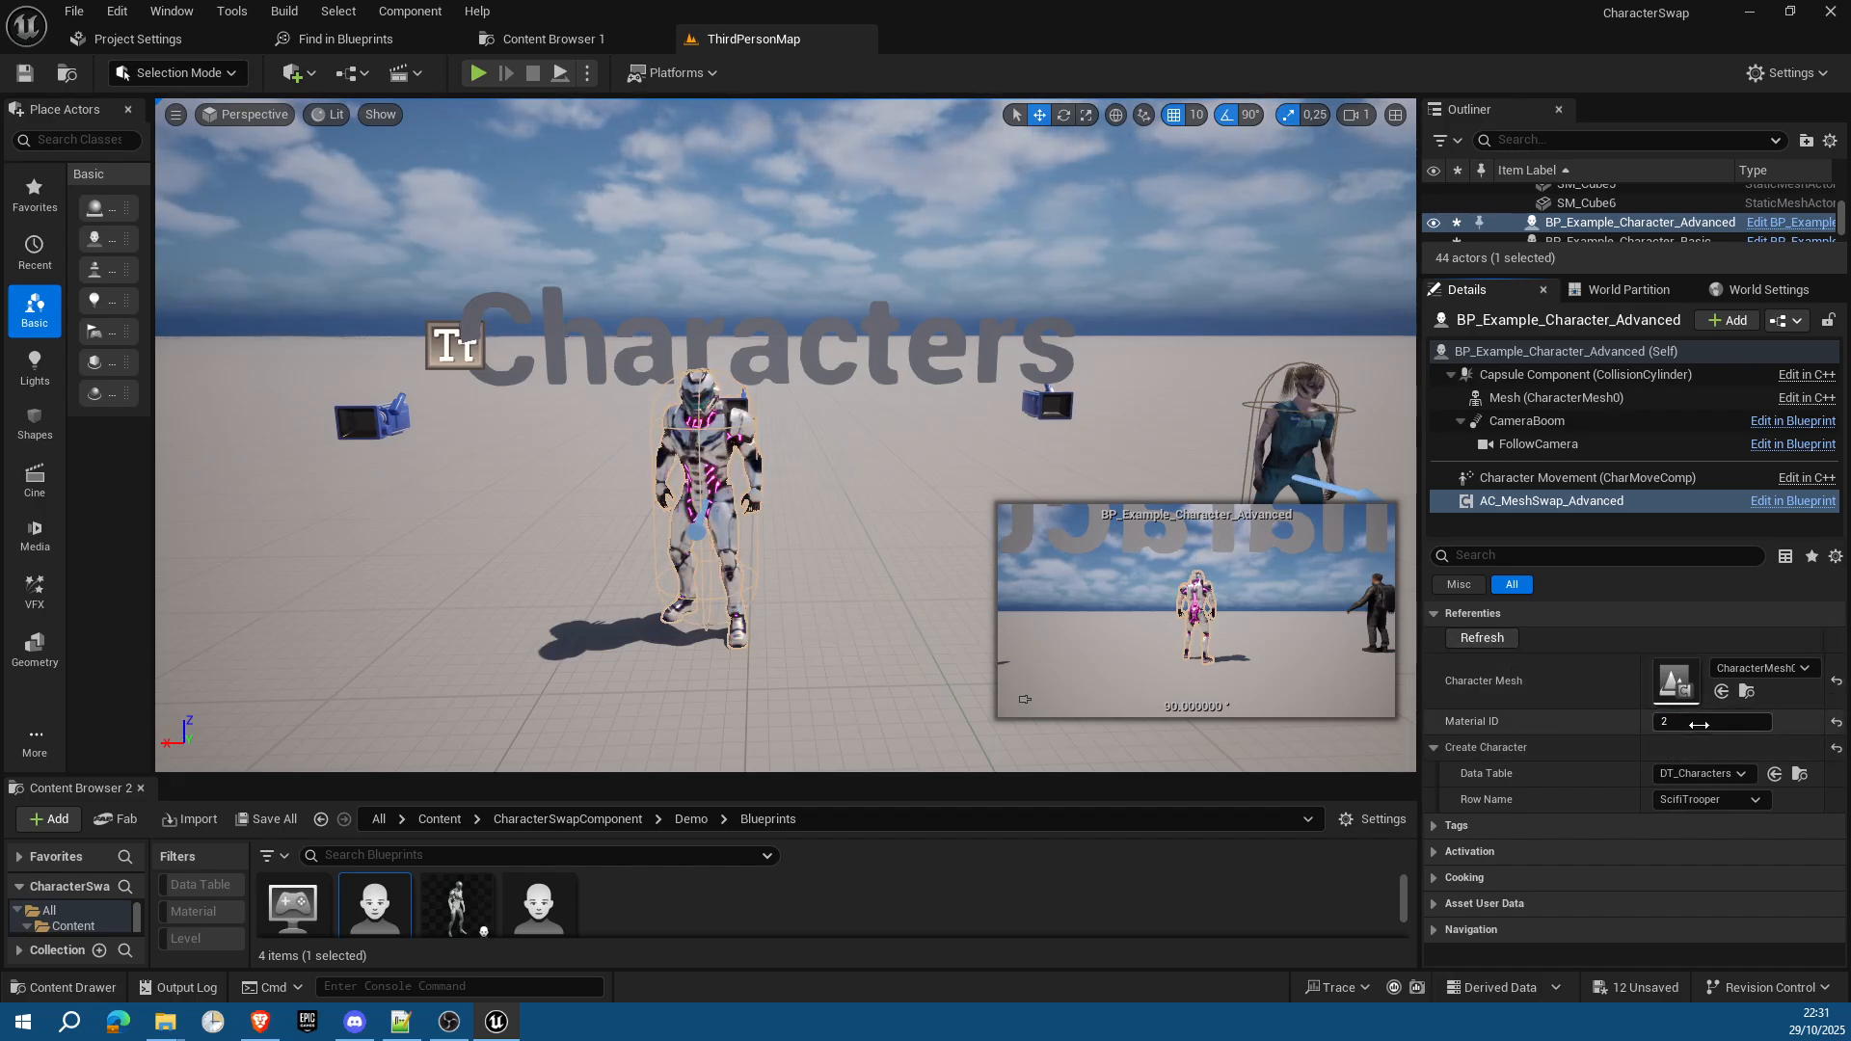
{"action": "type", "text": "3"}
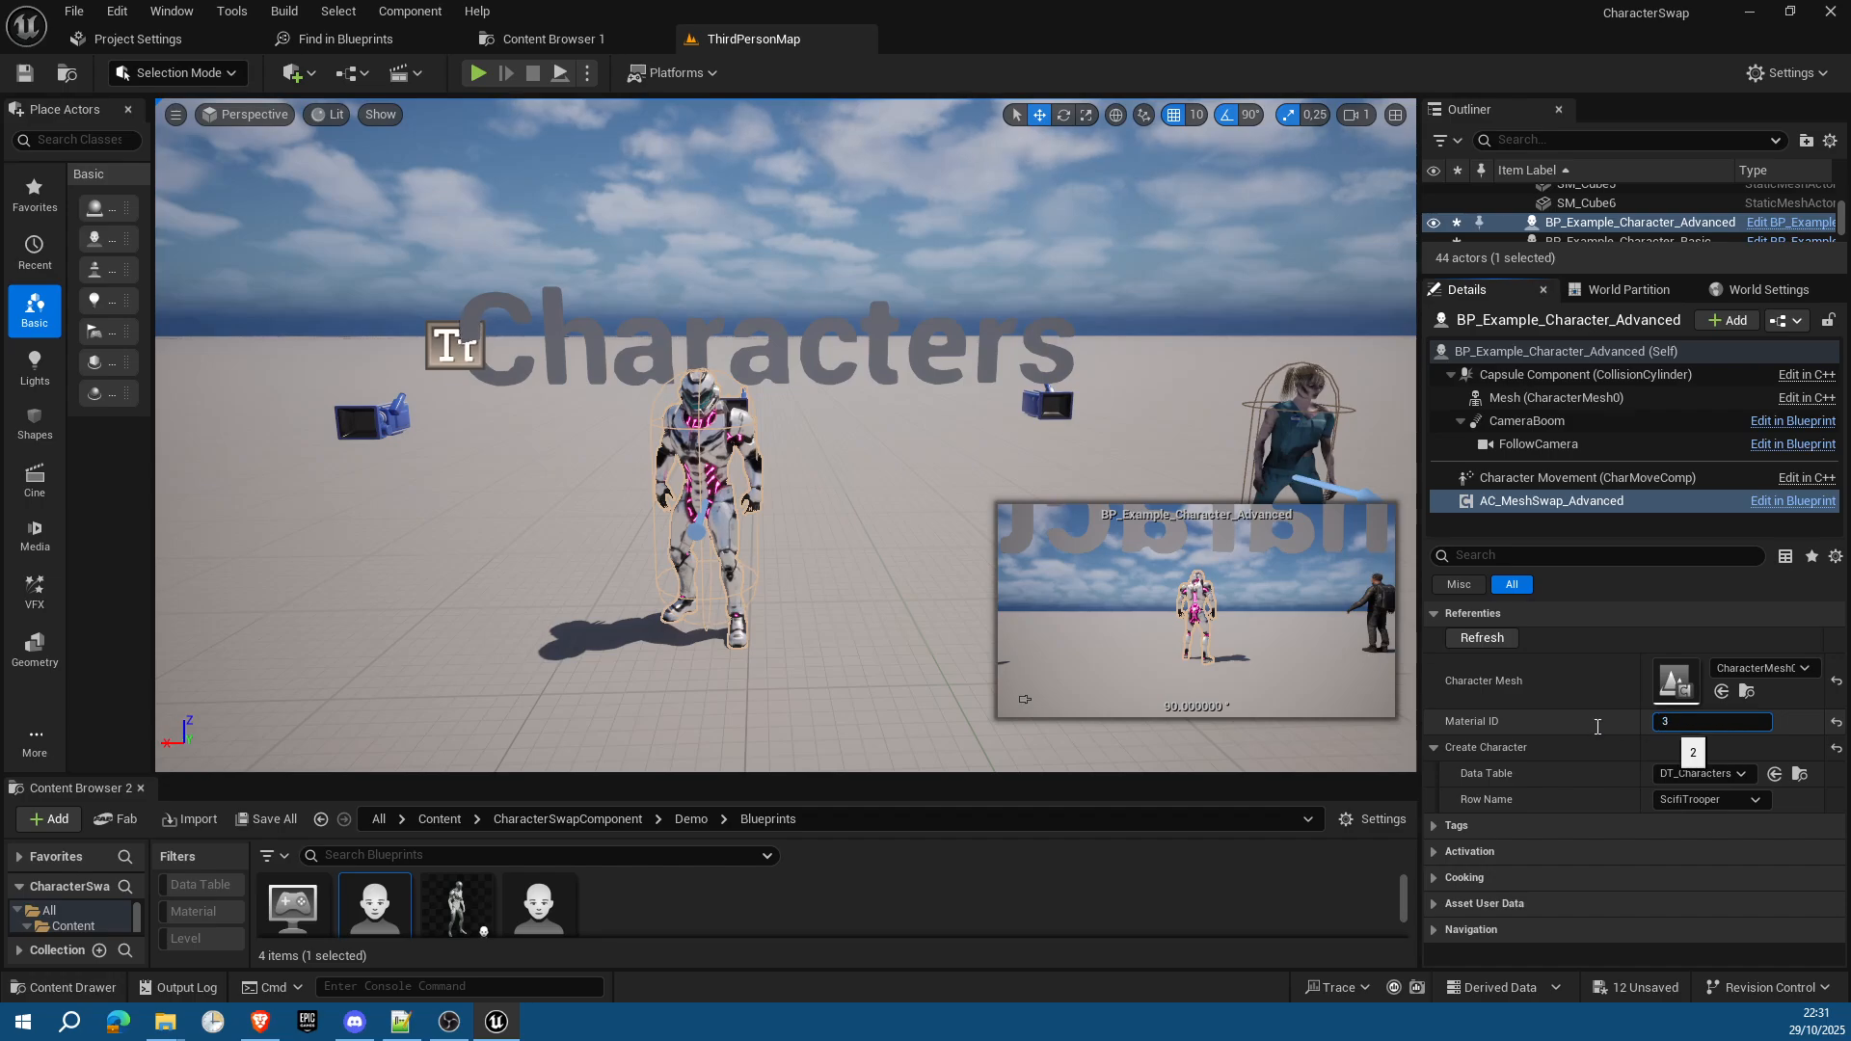
{"action": "left_click", "coordinate": [1489, 641]}
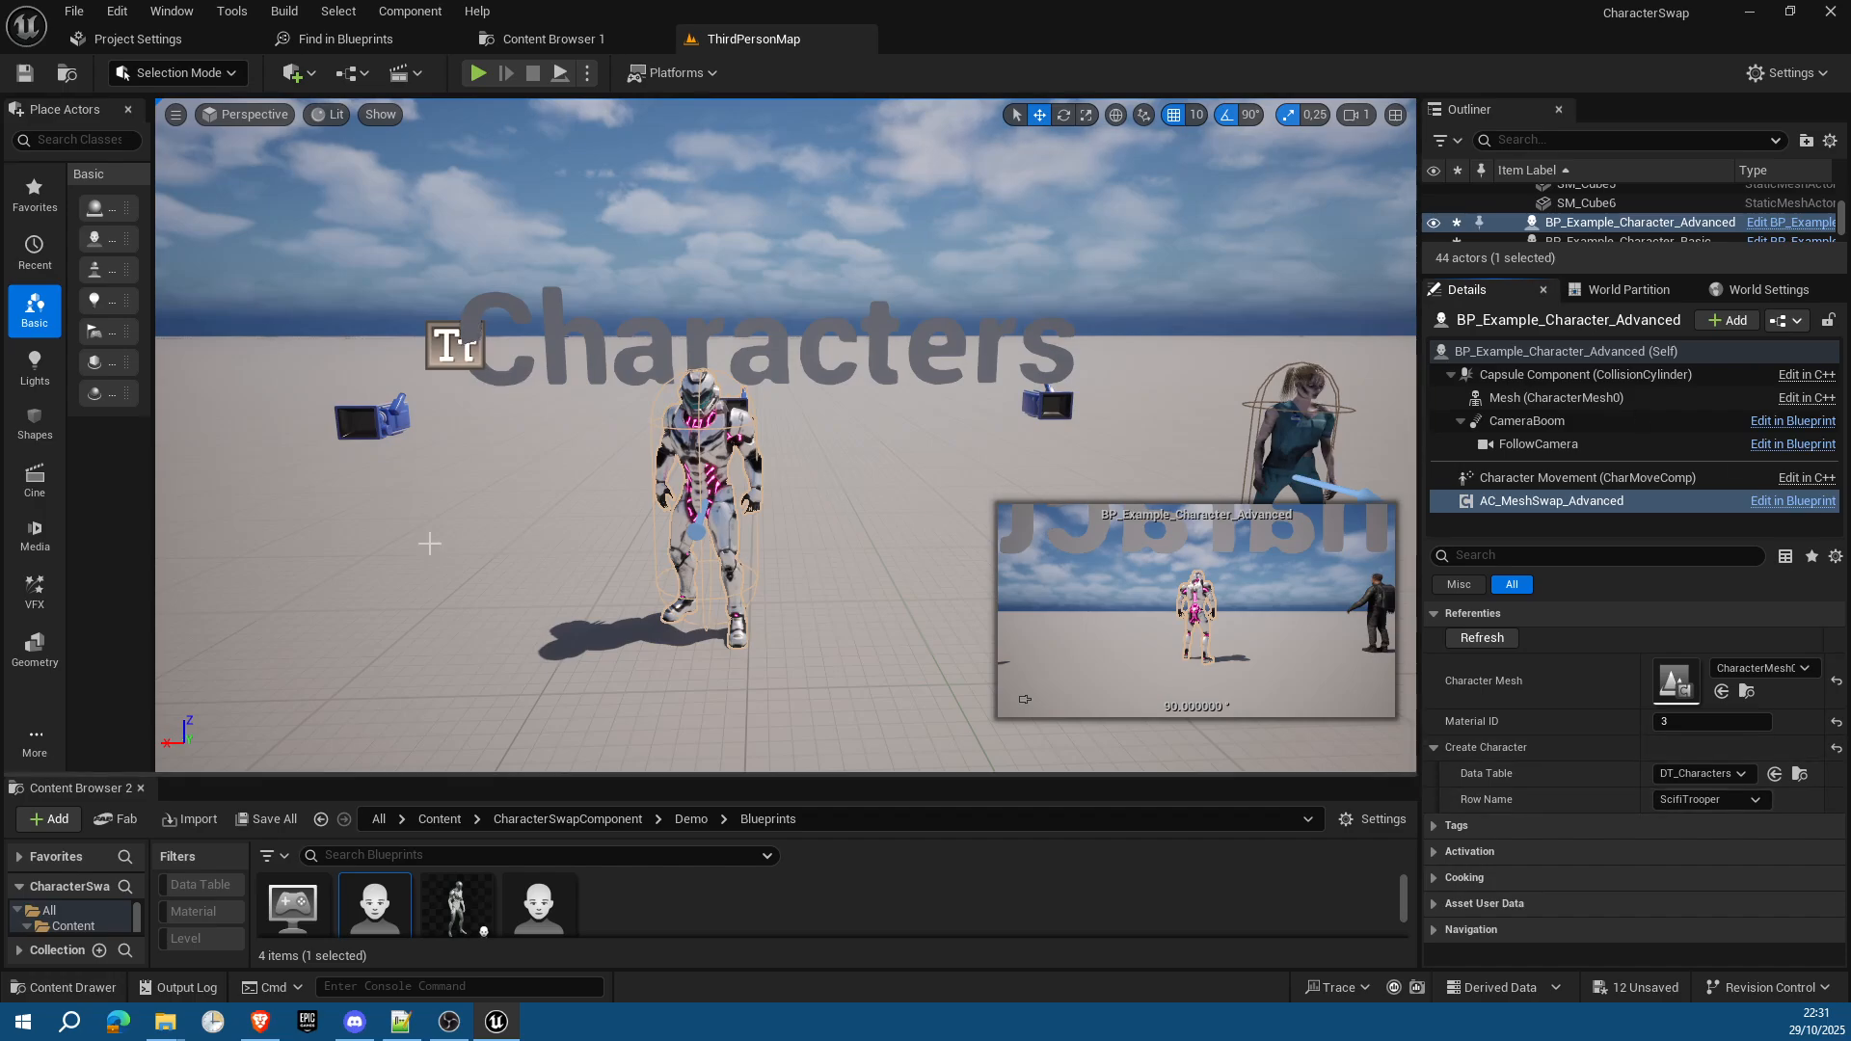
Step: Open the Custom character's blueprint with its AC_MeshSwap_Custom component selected, and dock the editor beside the ThirdPersonMap level
{"action": "scroll", "coordinate": [661, 496], "scroll_direction": "down", "scroll_amount": 3}
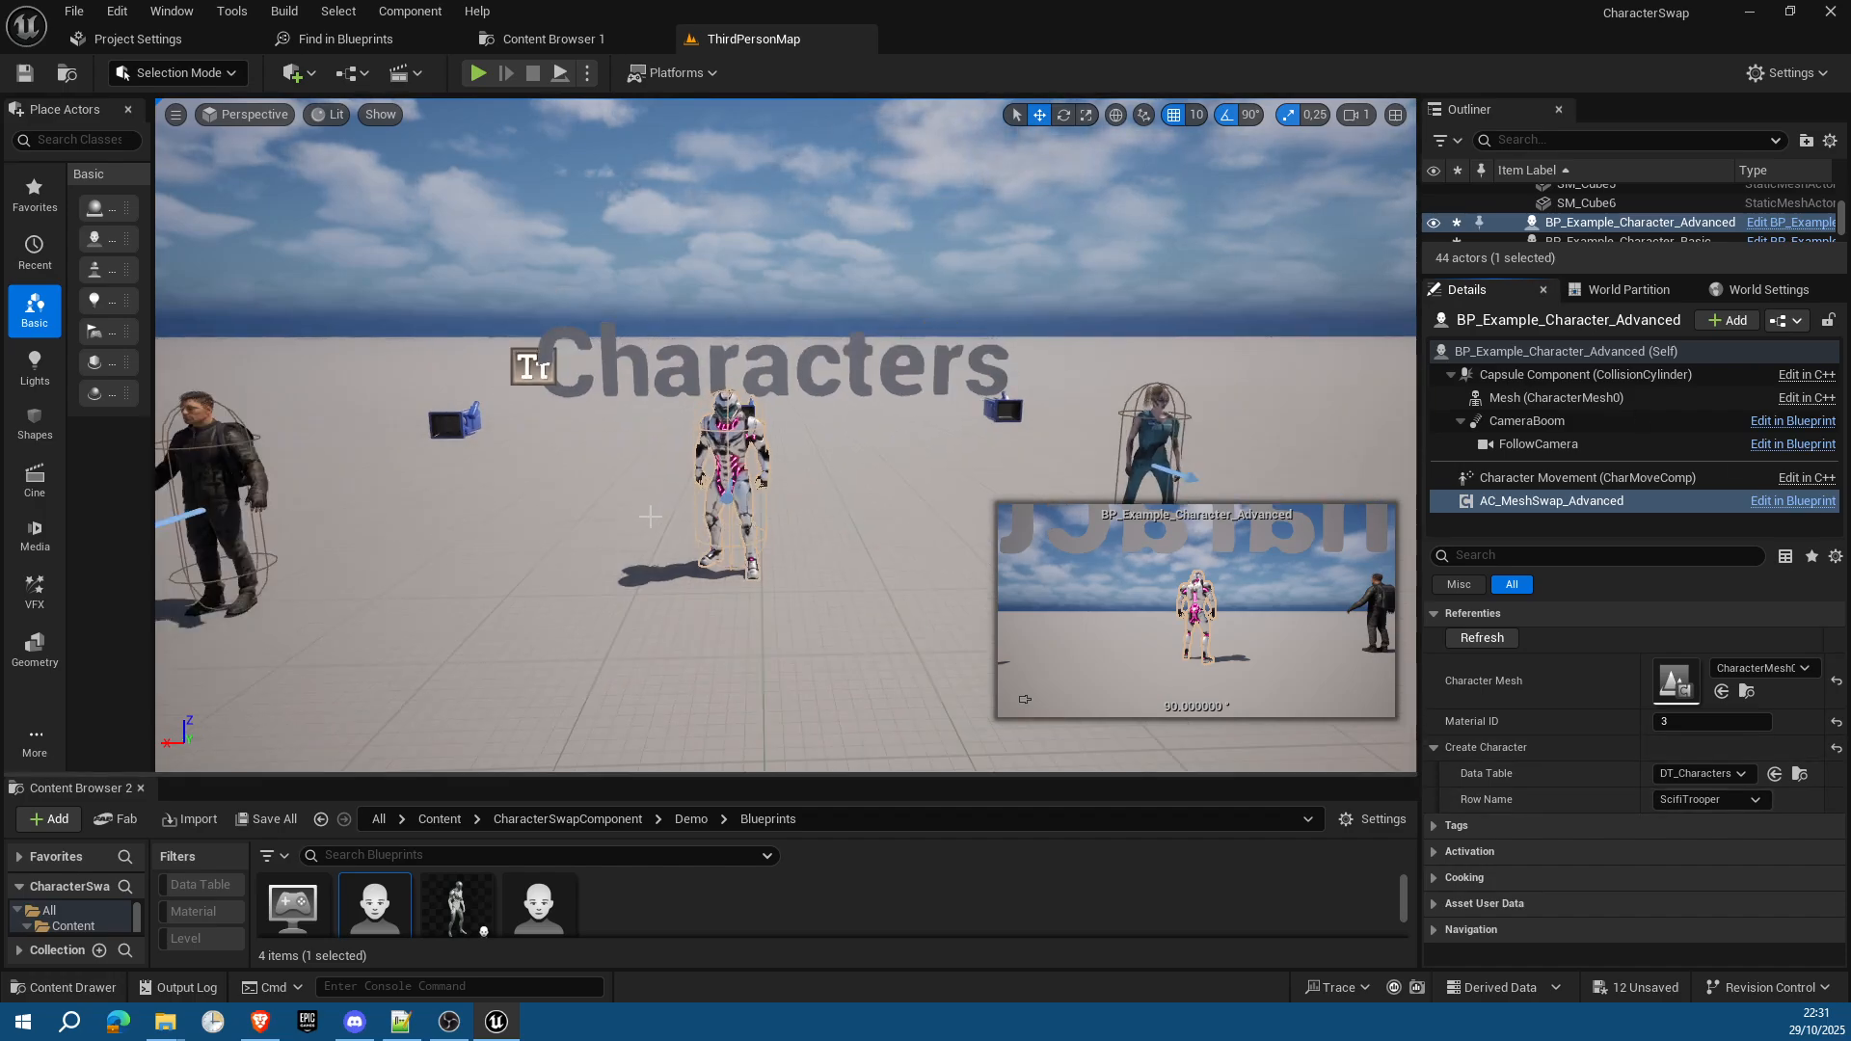
{"action": "scroll", "coordinate": [650, 516], "scroll_direction": "down", "scroll_amount": 2}
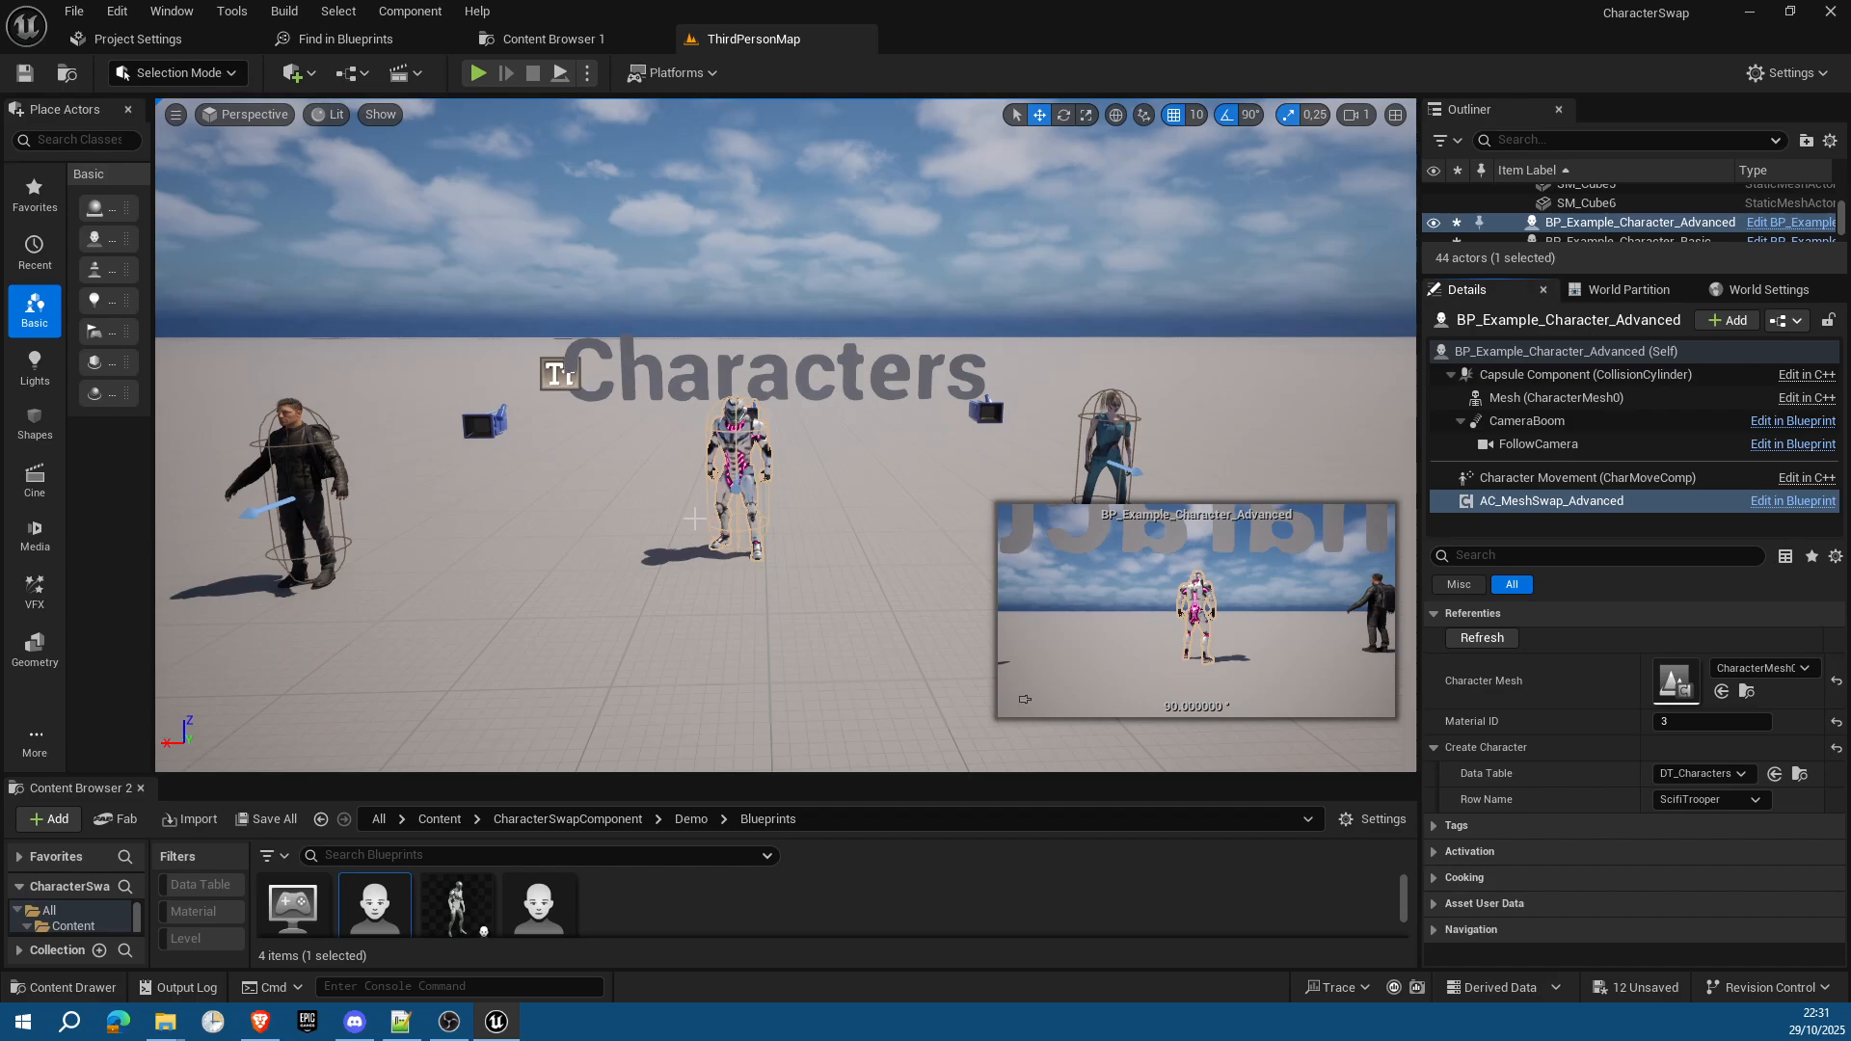
{"action": "scroll", "coordinate": [695, 514], "scroll_direction": "down", "scroll_amount": 2}
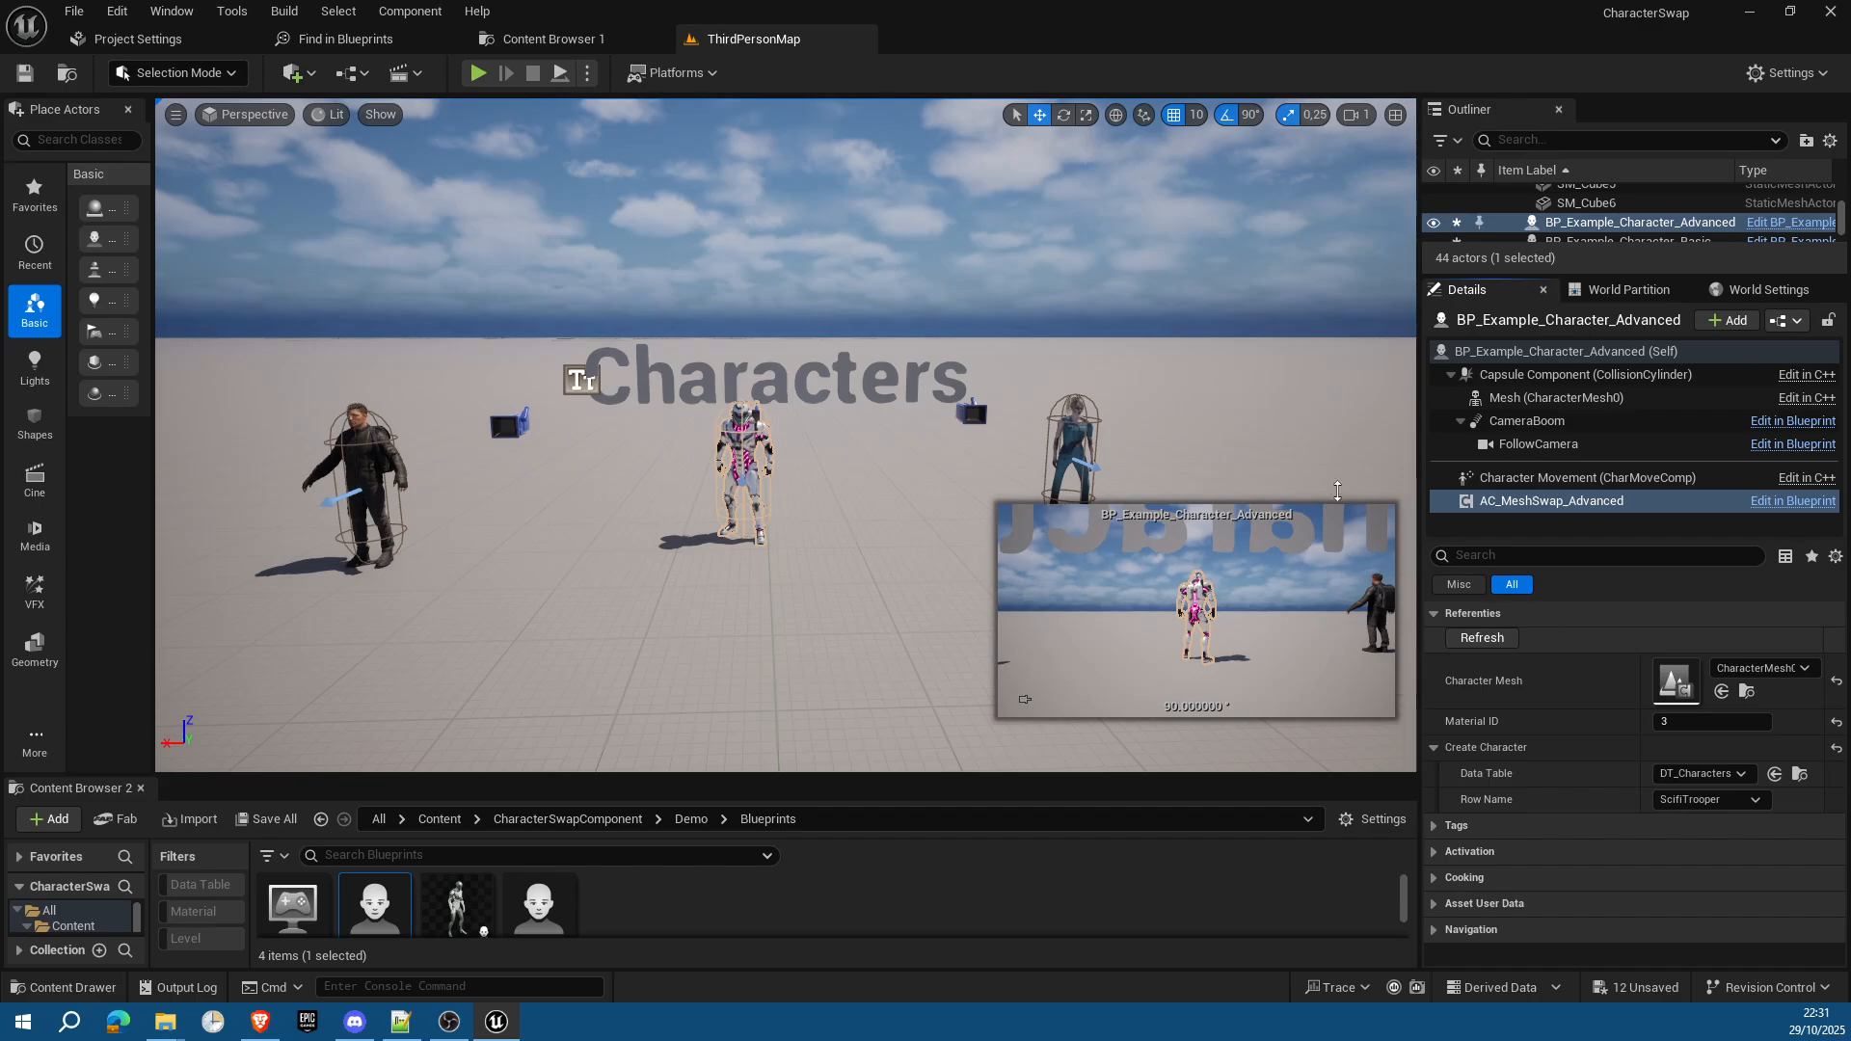
{"action": "left_click", "coordinate": [1076, 429]}
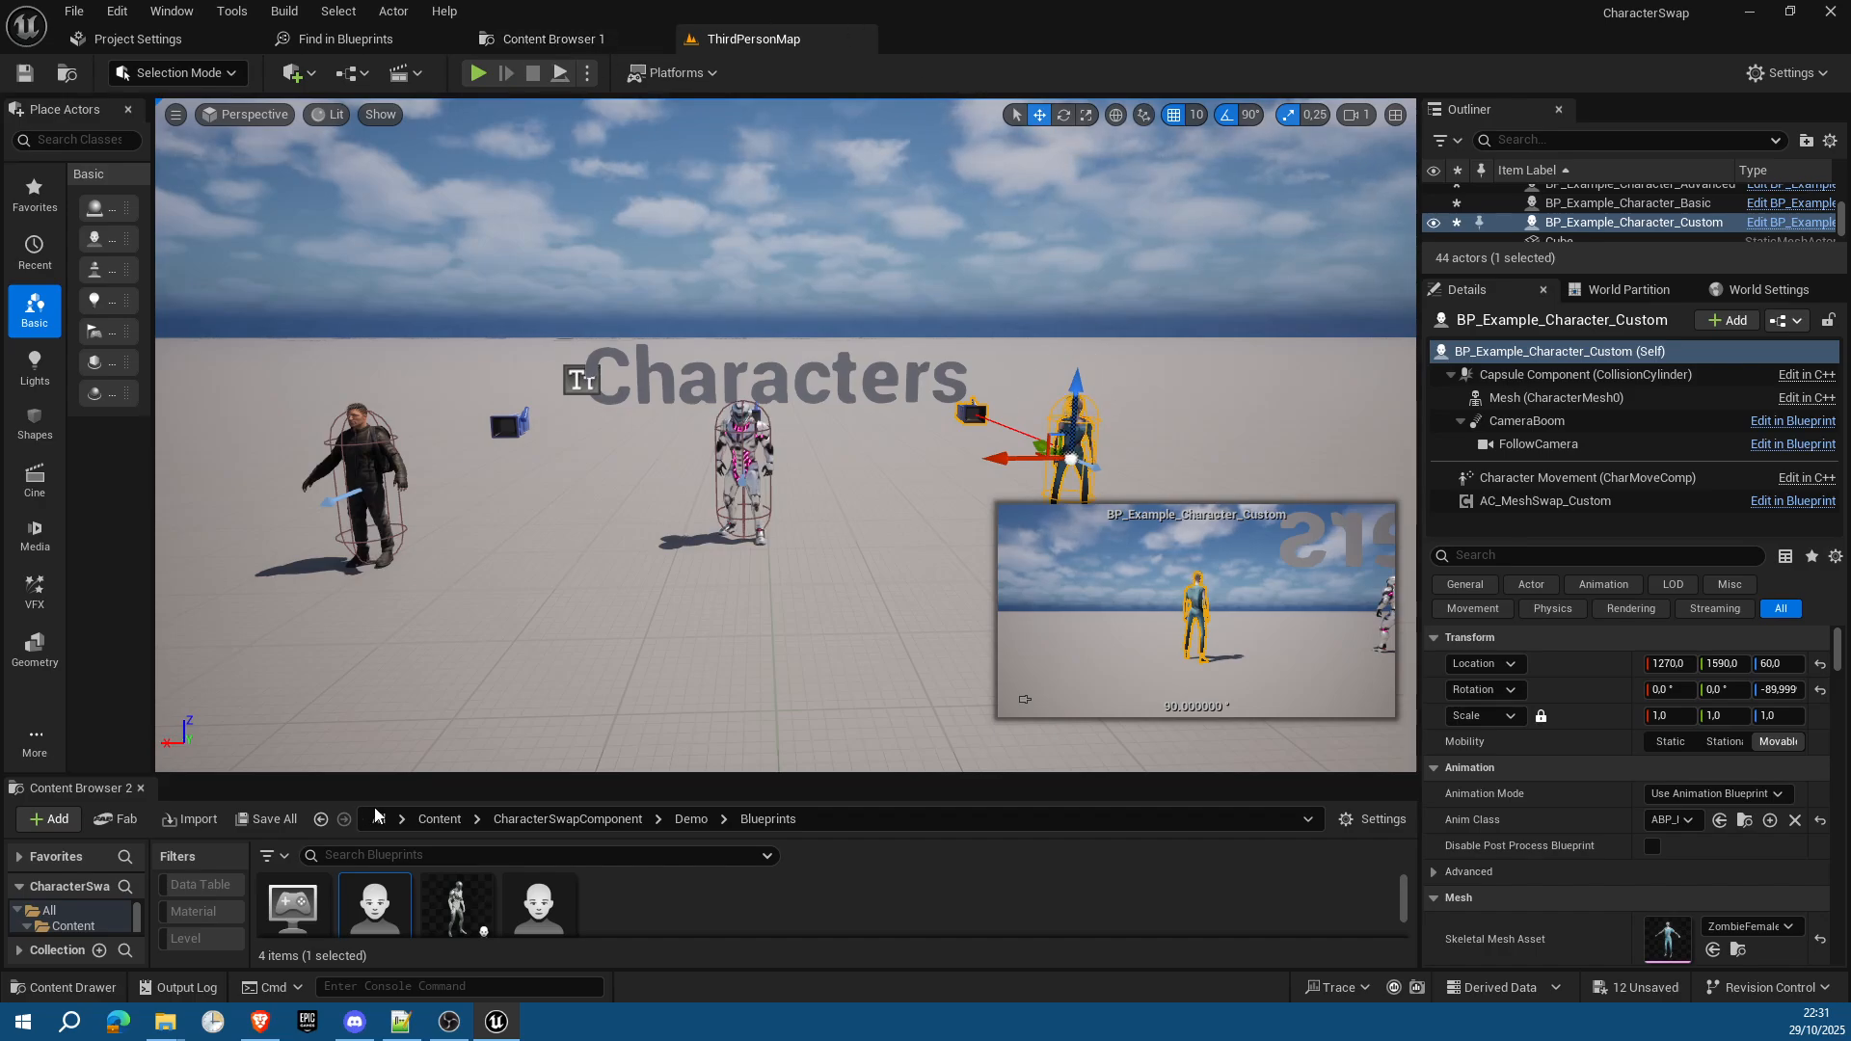
{"action": "double_click", "coordinate": [542, 904]}
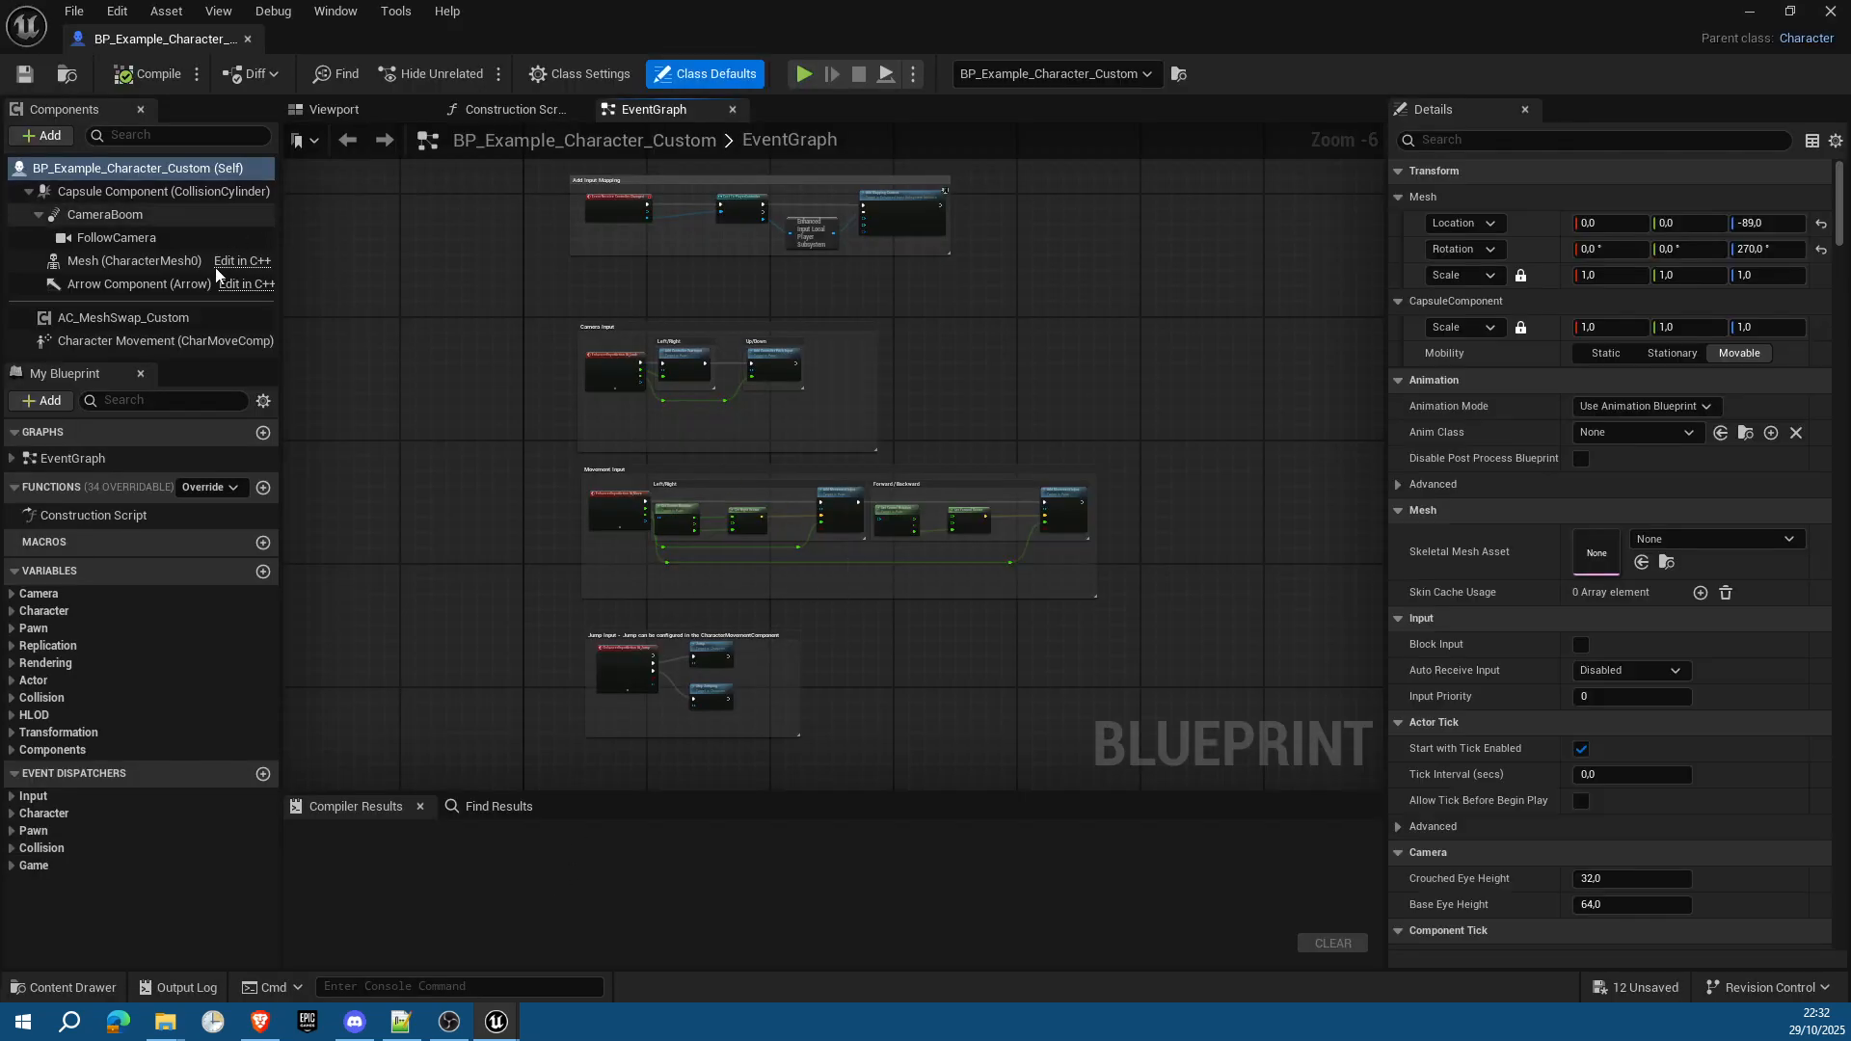
{"action": "left_click", "coordinate": [155, 319]}
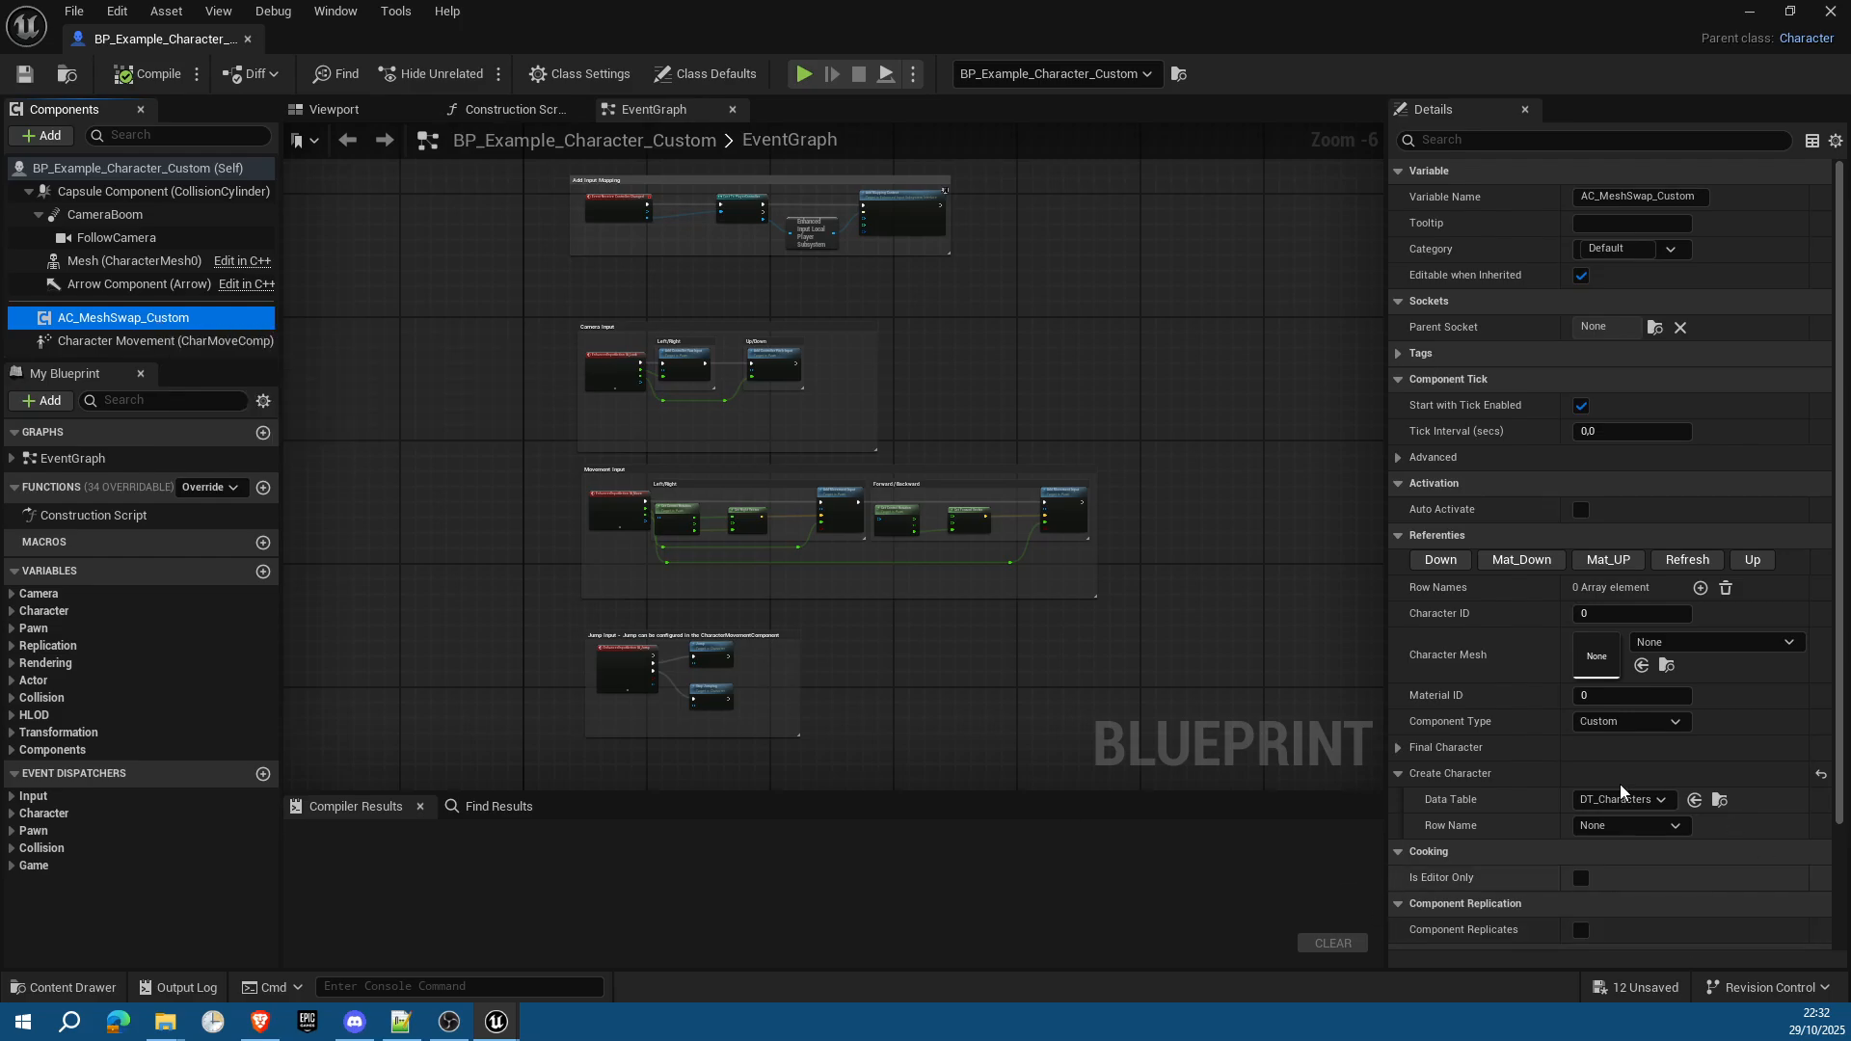
{"action": "left_click_drag", "start_coordinate": [197, 41], "coordinate": [1047, 48]}
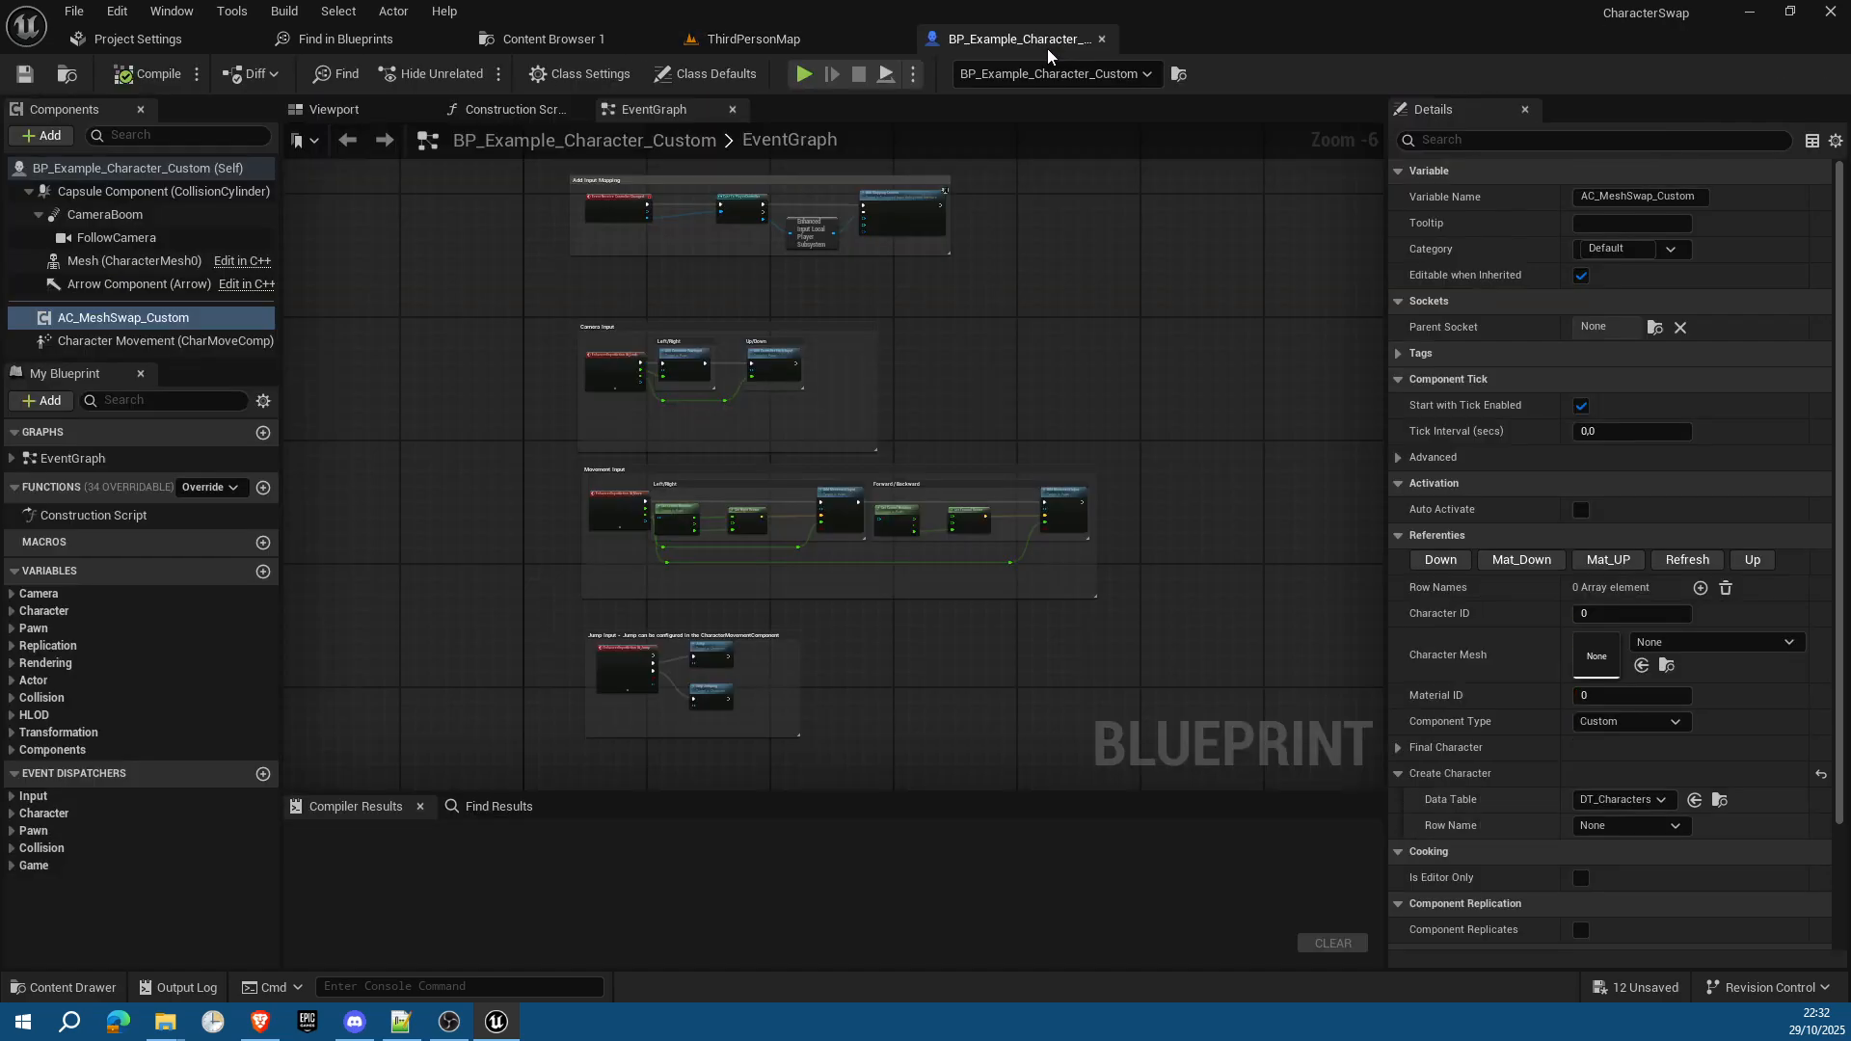
Step: Return to the ThirdPersonMap level and examine the AC_MeshSwap_Custom settings of the placed Custom character
{"action": "left_click", "coordinate": [799, 40]}
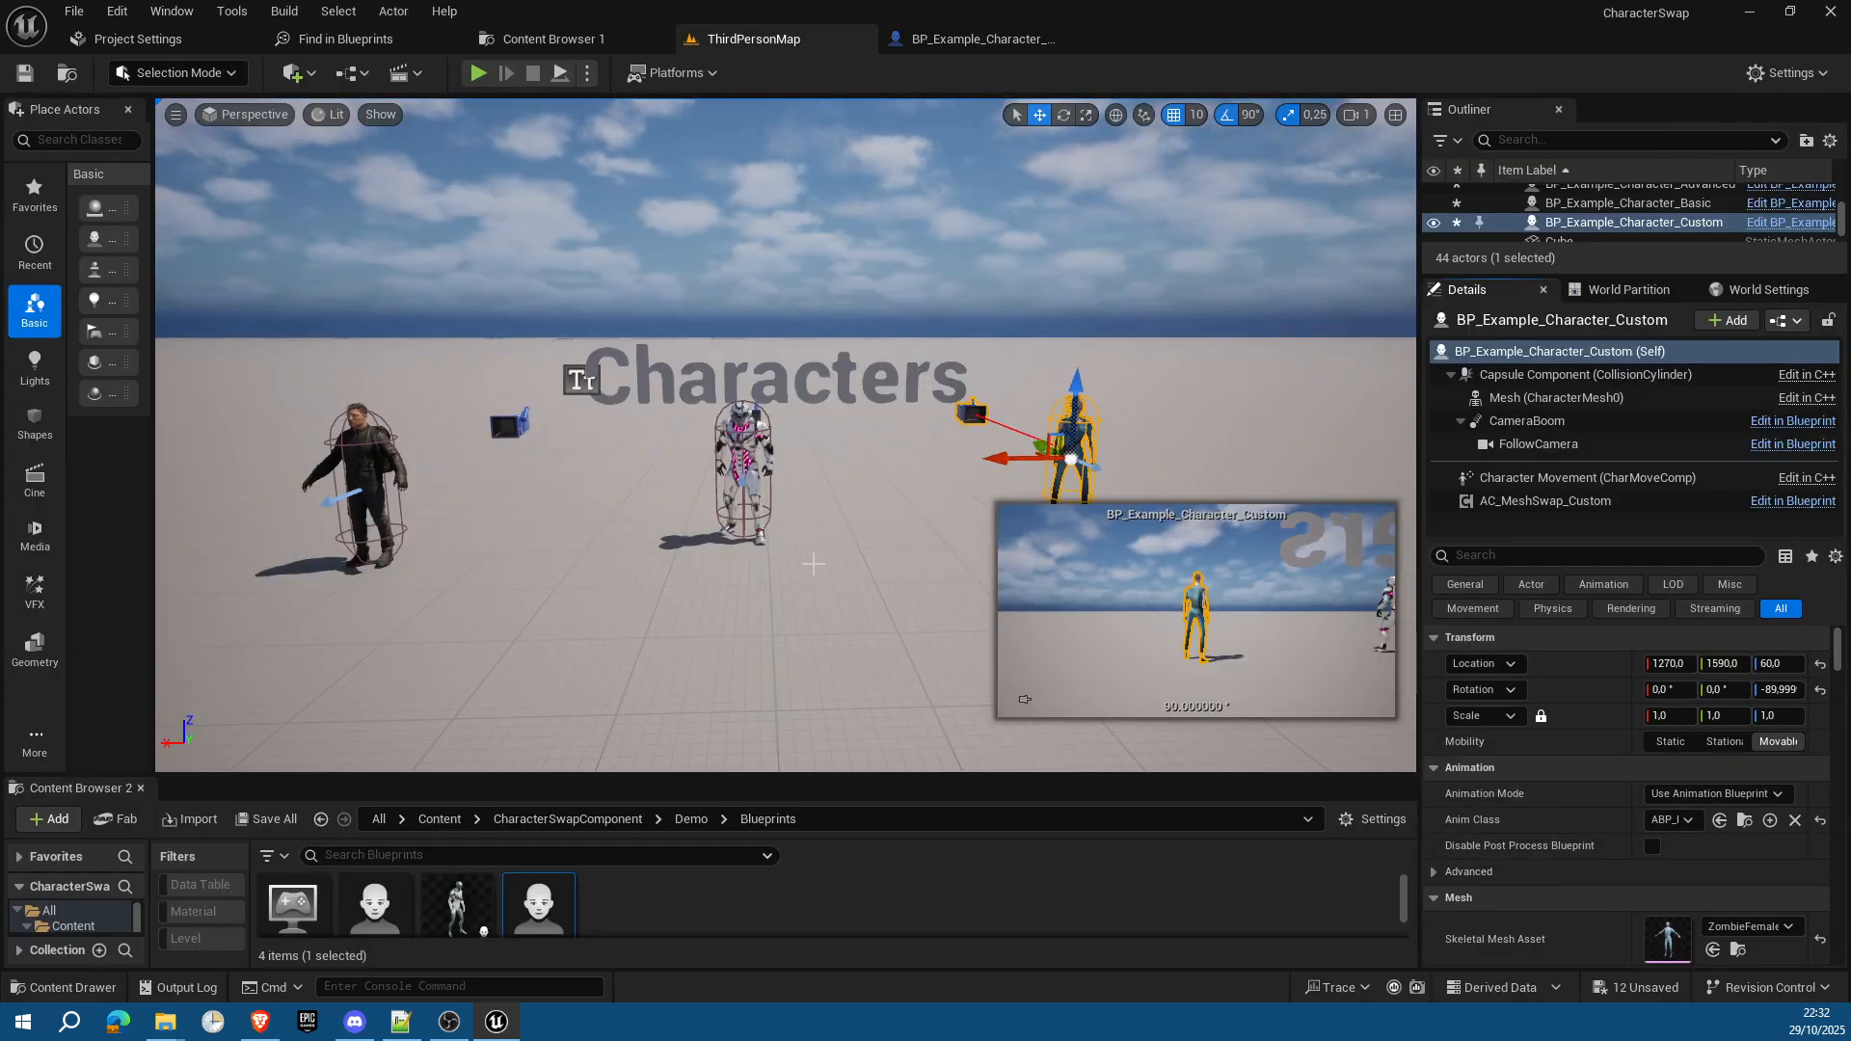
{"action": "right_click_drag", "start_coordinate": [815, 564], "coordinate": [879, 546]}
{"action": "key", "text": "w"}
{"action": "key", "text": "w"}
{"action": "key", "text": "w"}
{"action": "key", "text": "s"}
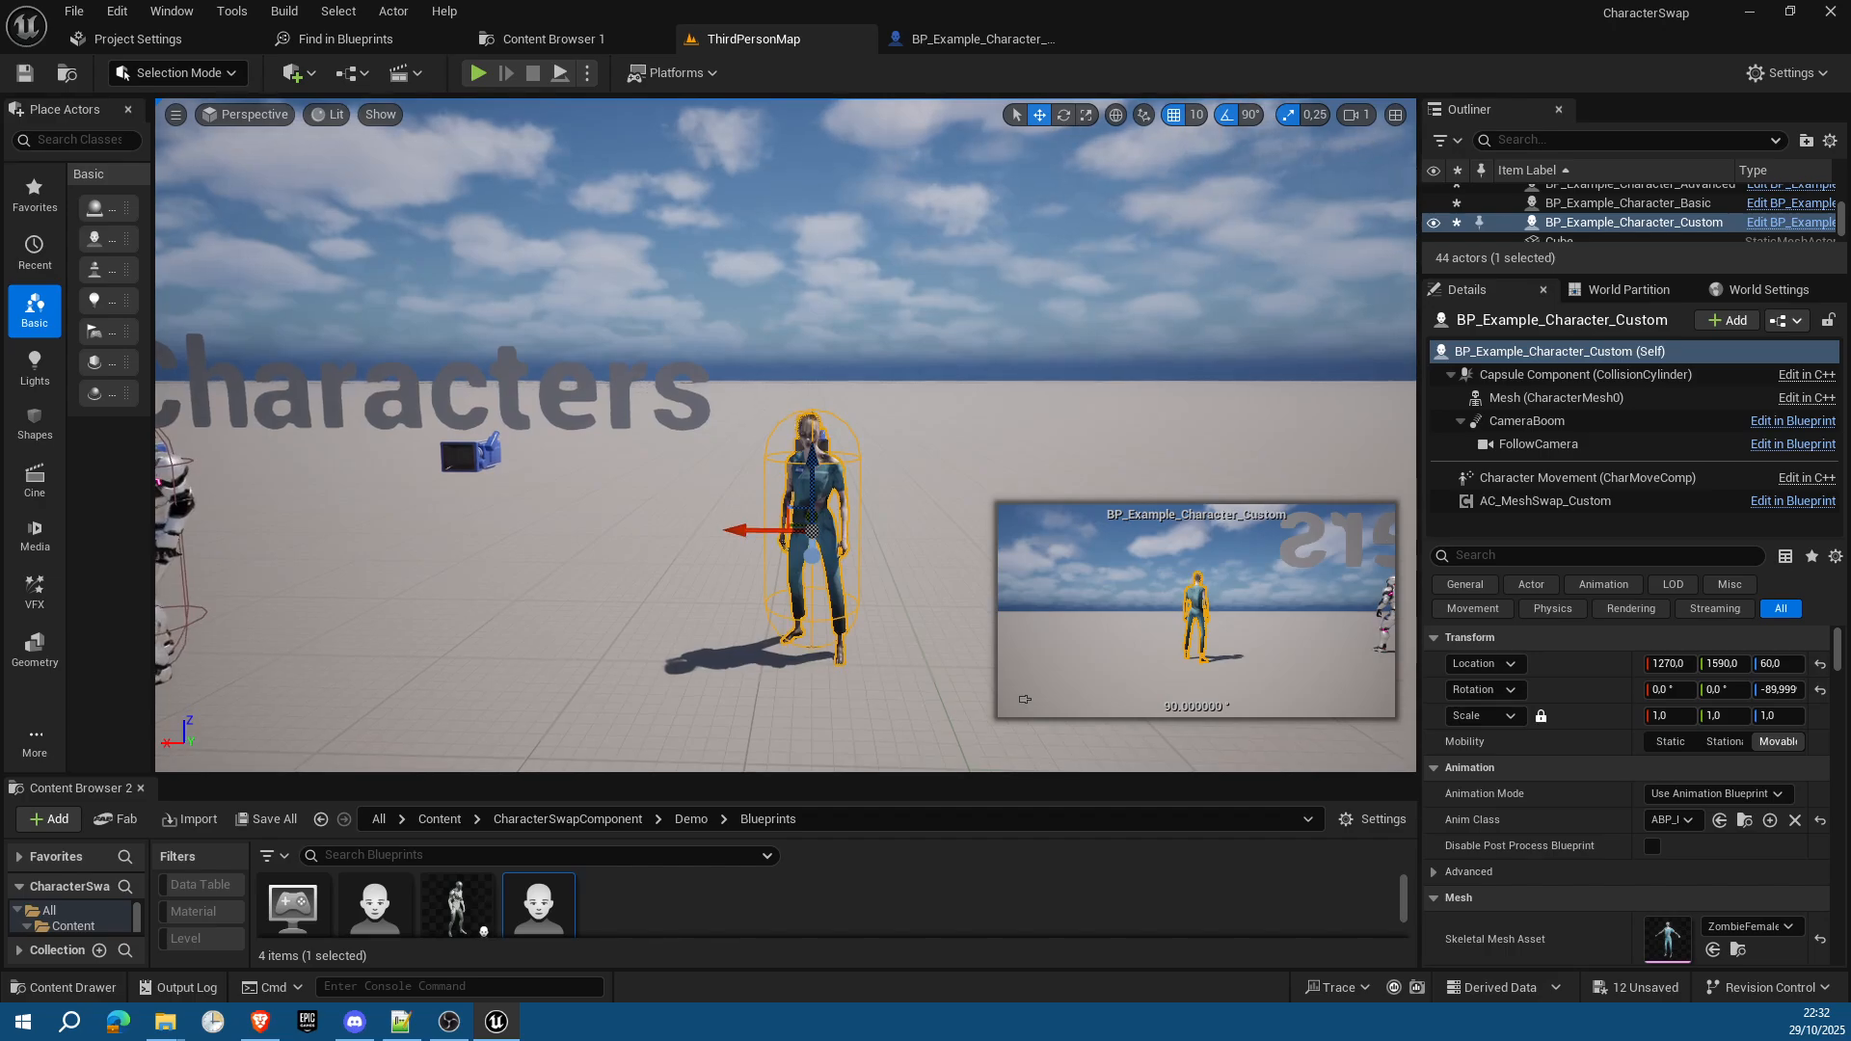
{"action": "left_click", "coordinate": [1557, 502]}
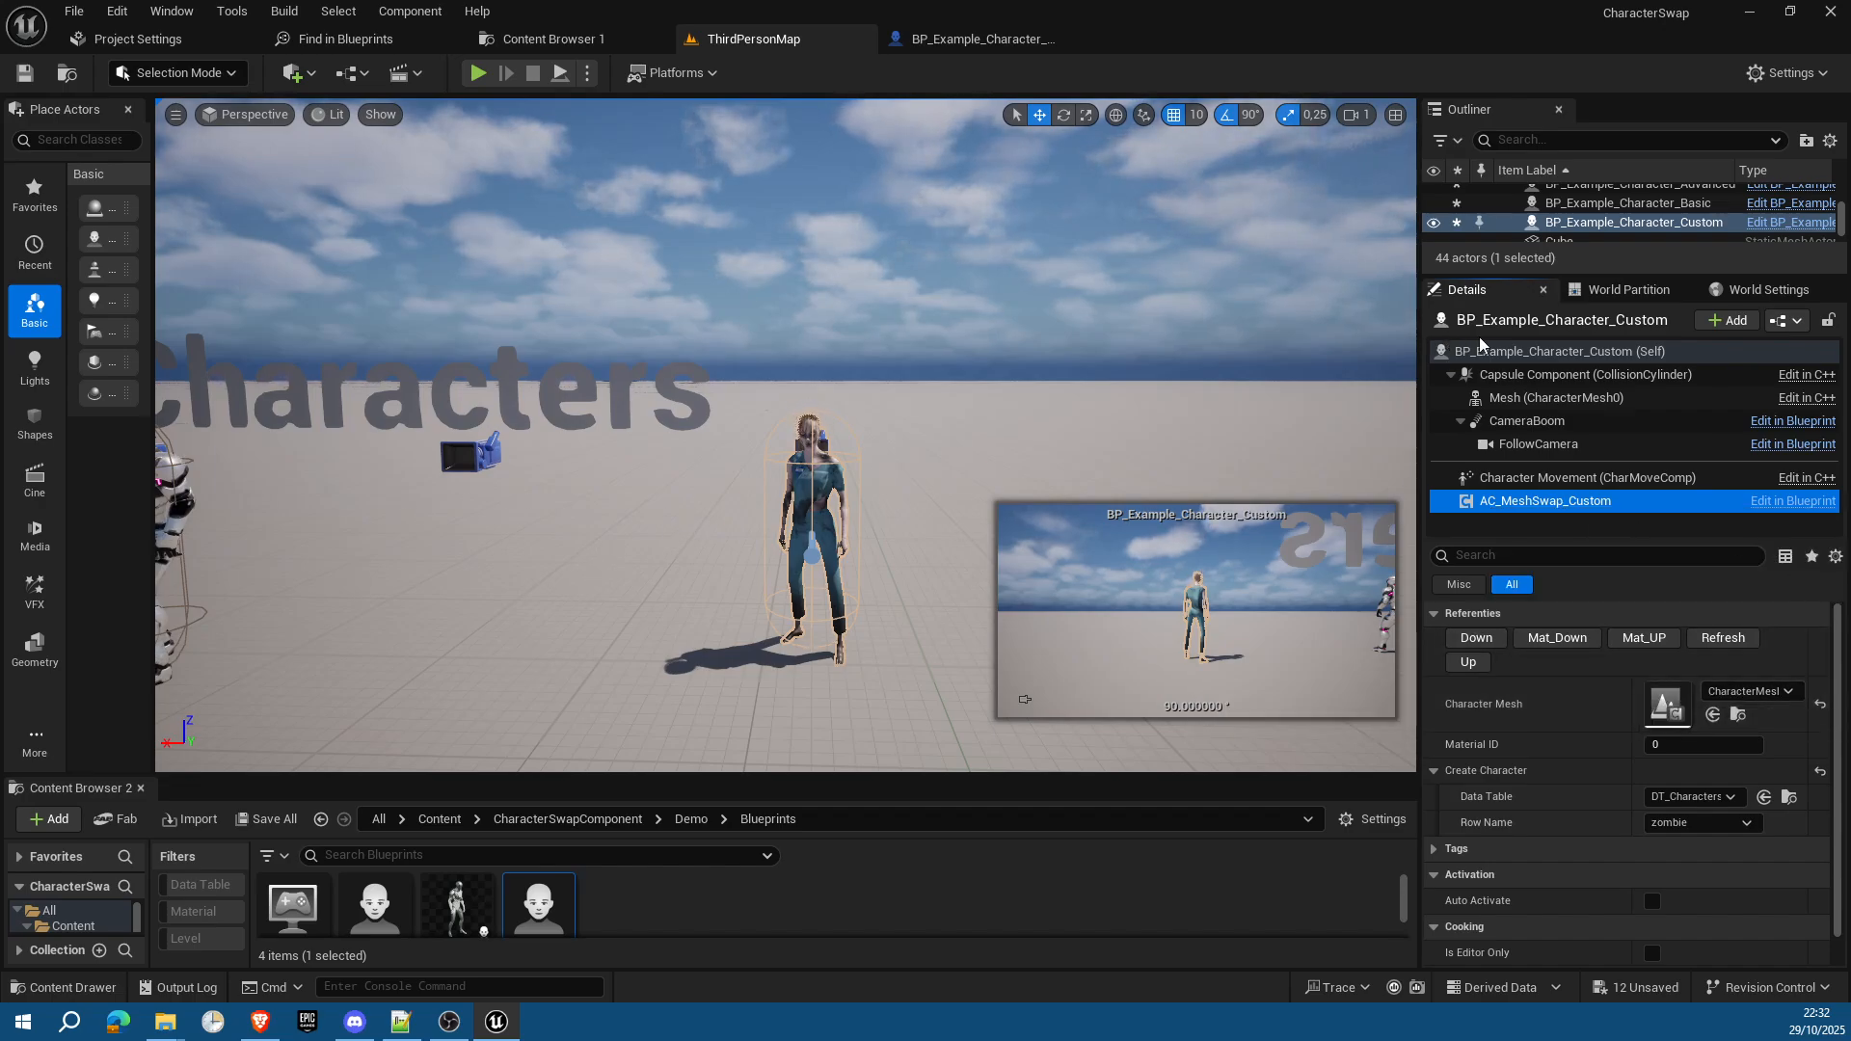
Step: Compare the mesh swap component settings of the Basic and Advanced characters, and reselect BP_Example_Character_Custom
{"action": "left_click", "coordinate": [1656, 204]}
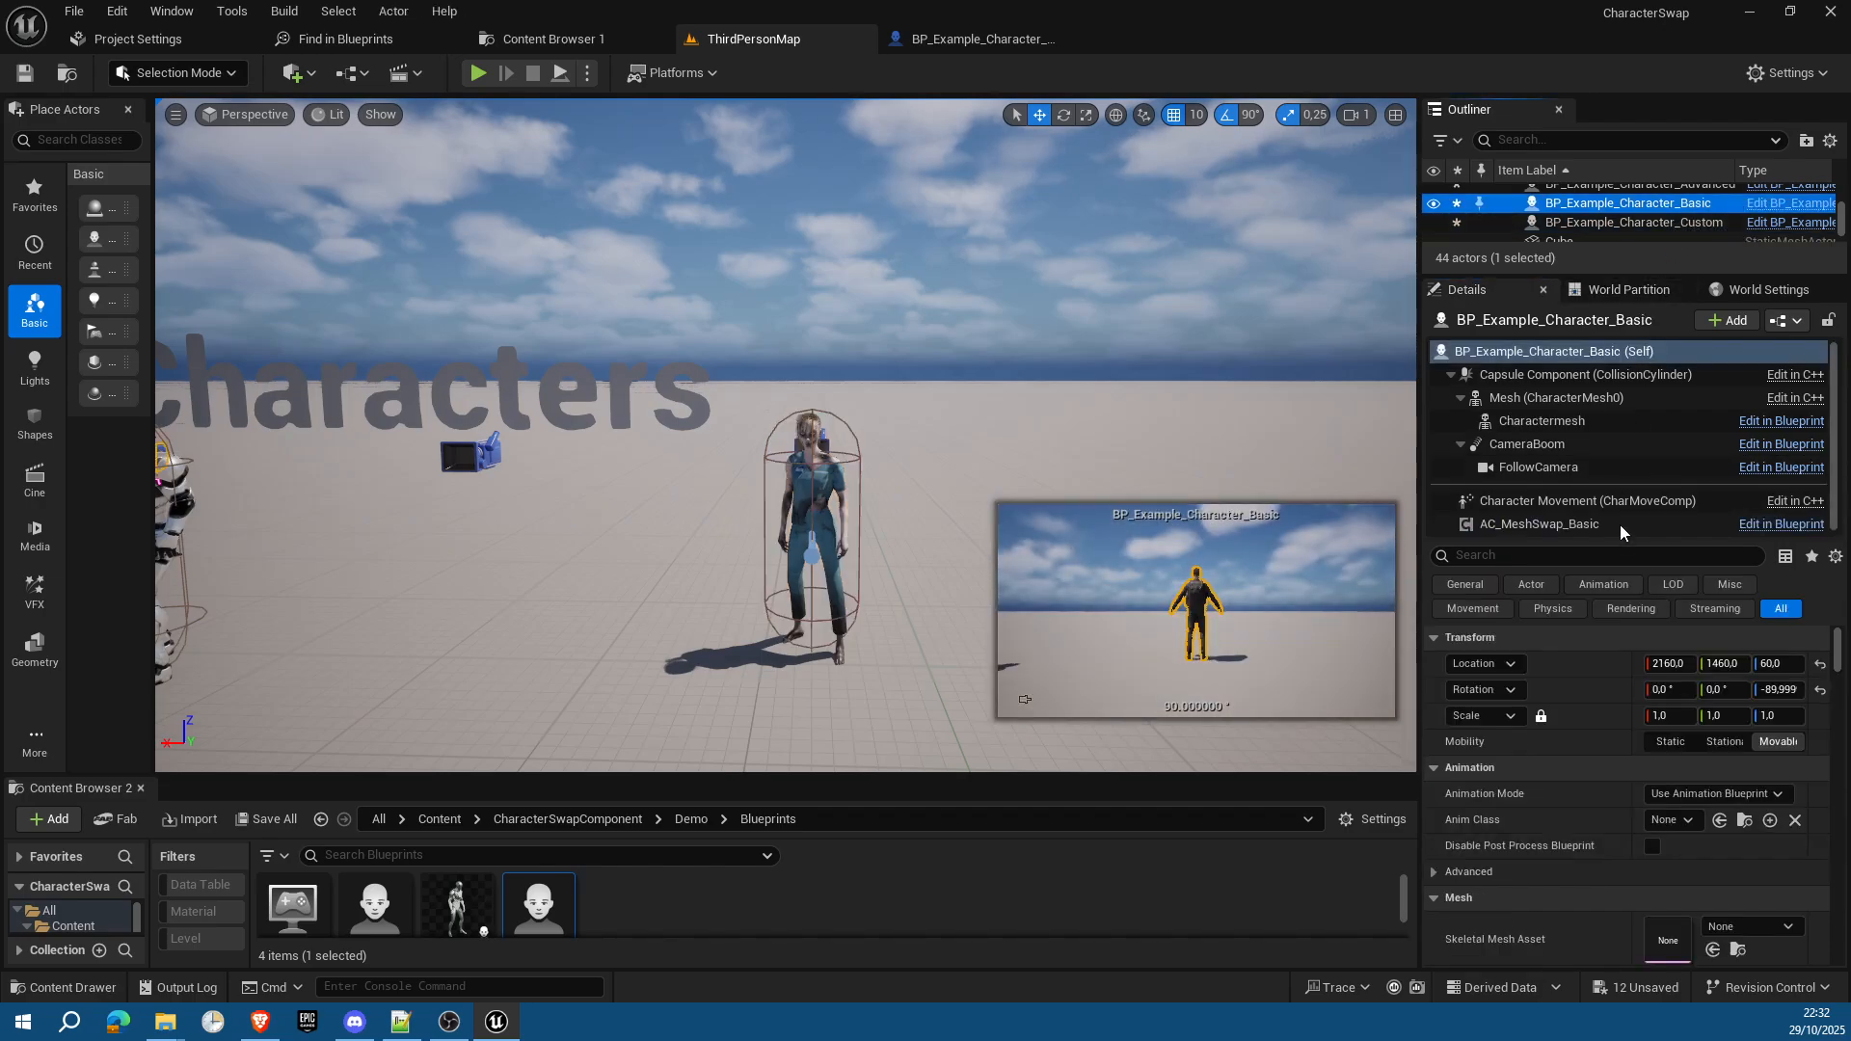
{"action": "left_click", "coordinate": [1605, 525]}
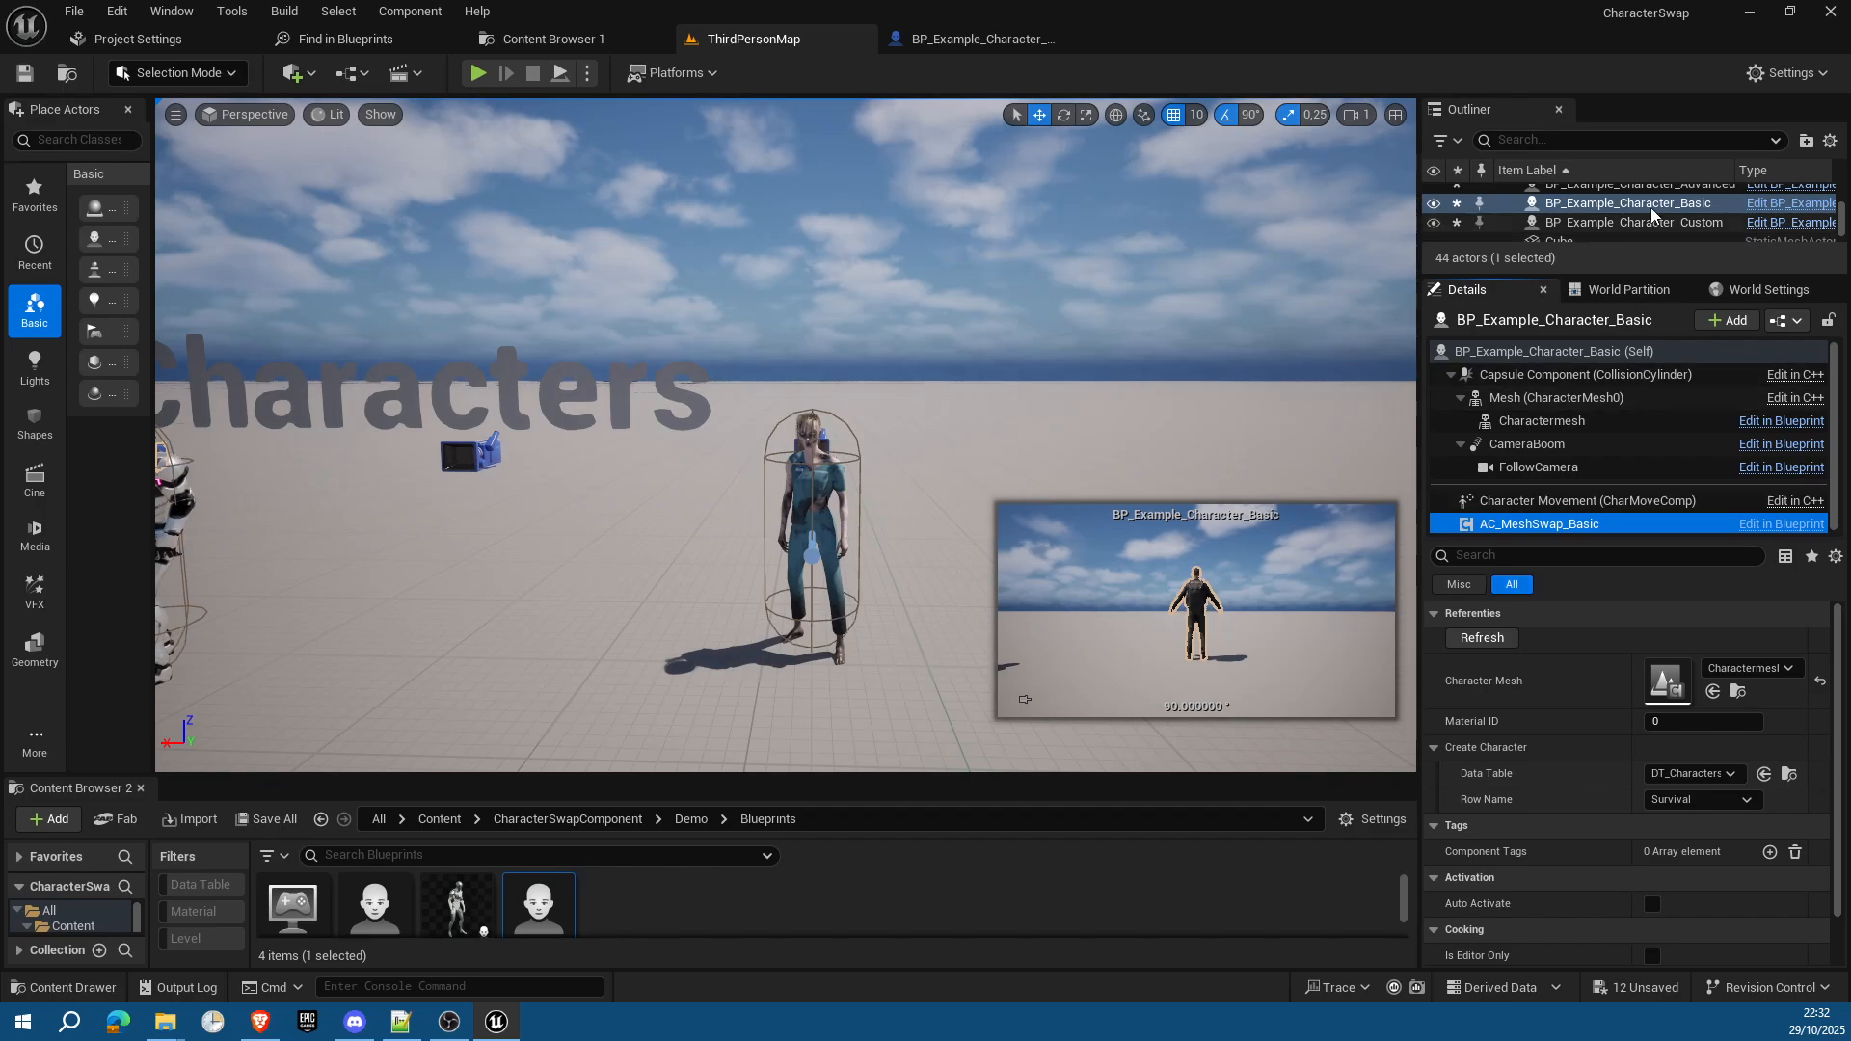
{"action": "left_click", "coordinate": [1629, 185]}
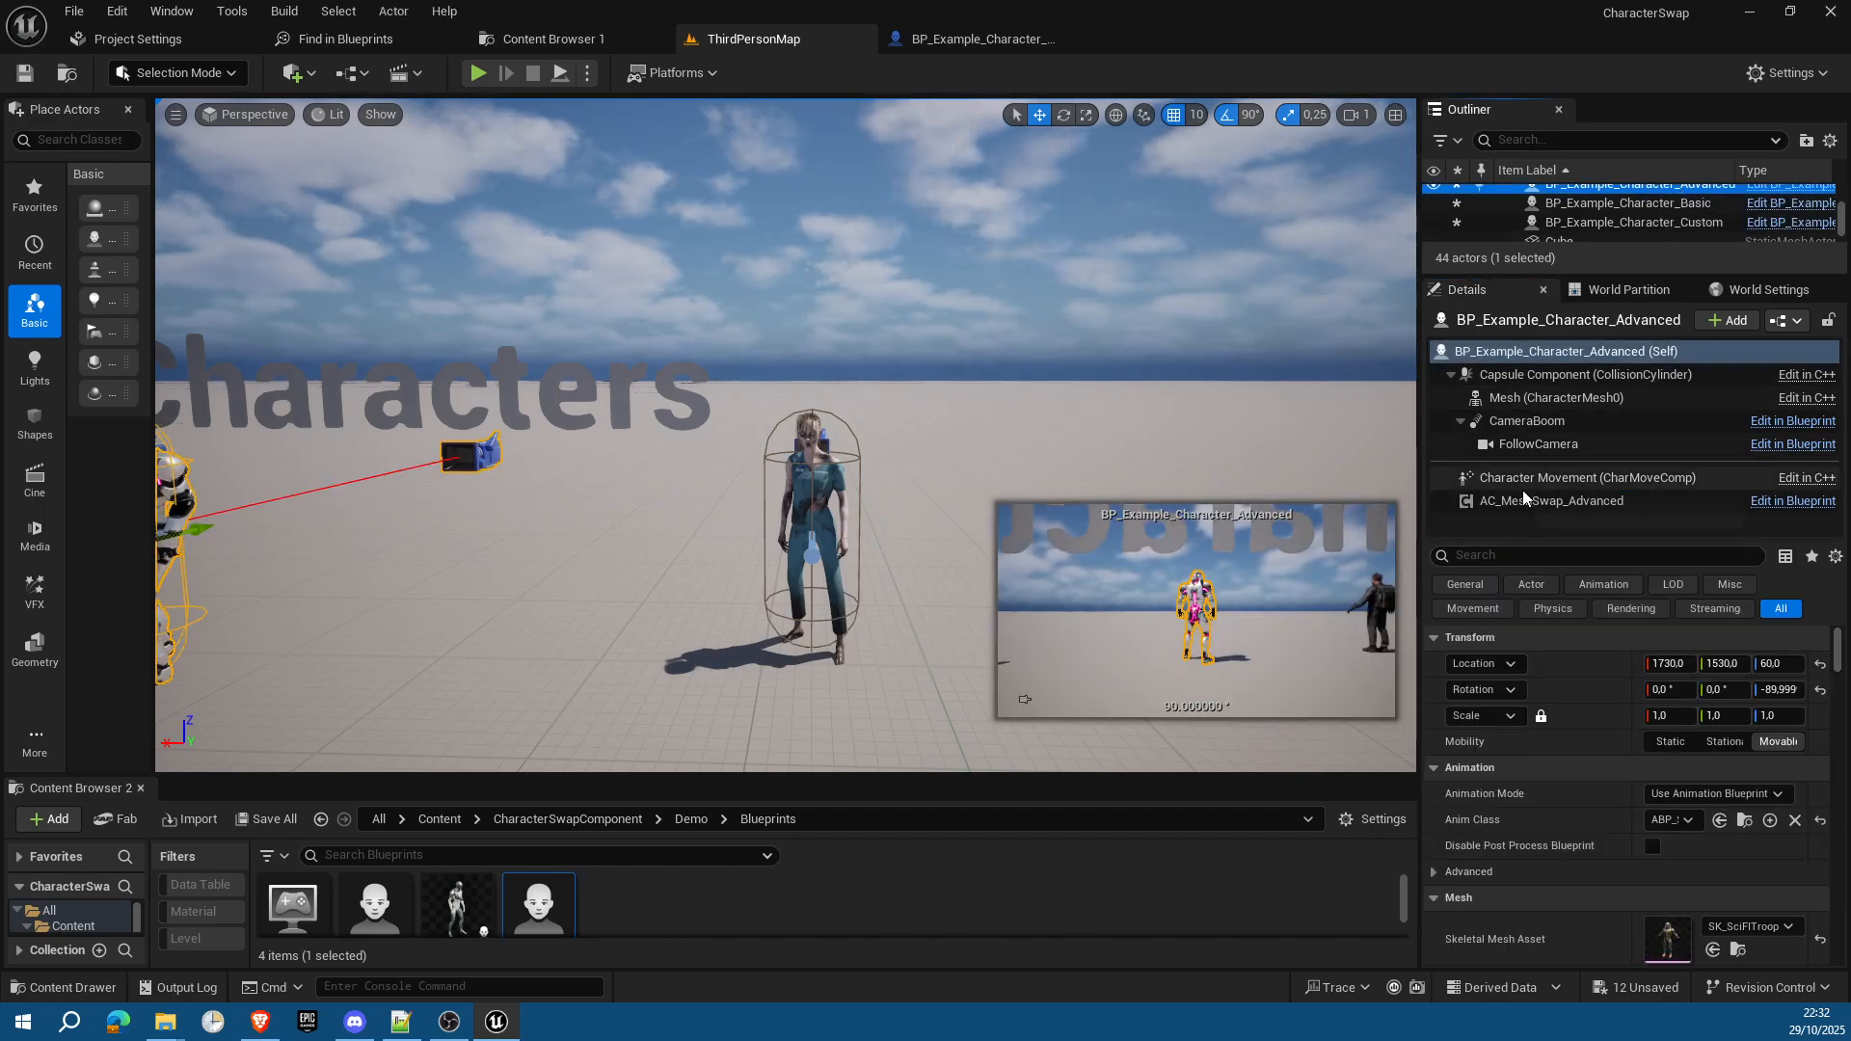
{"action": "left_click", "coordinate": [1523, 499]}
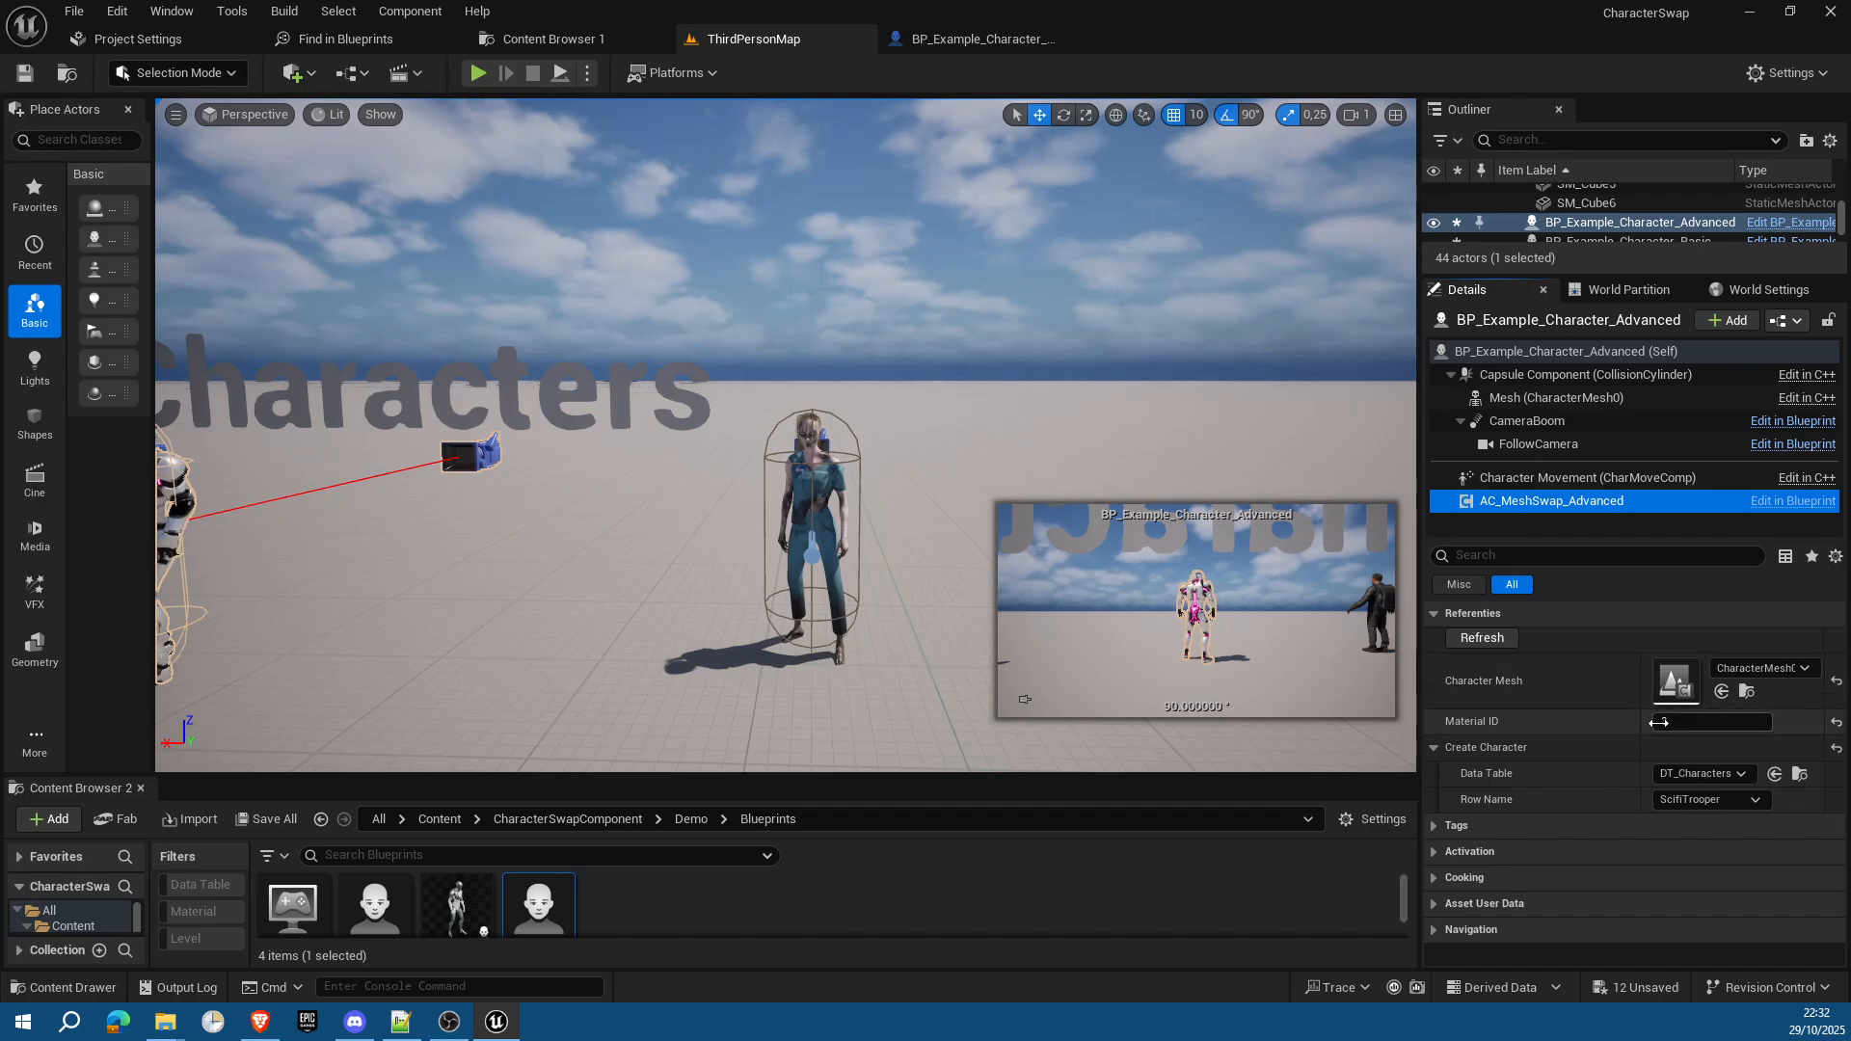
{"action": "scroll", "coordinate": [1639, 231], "scroll_direction": "down", "scroll_amount": 1}
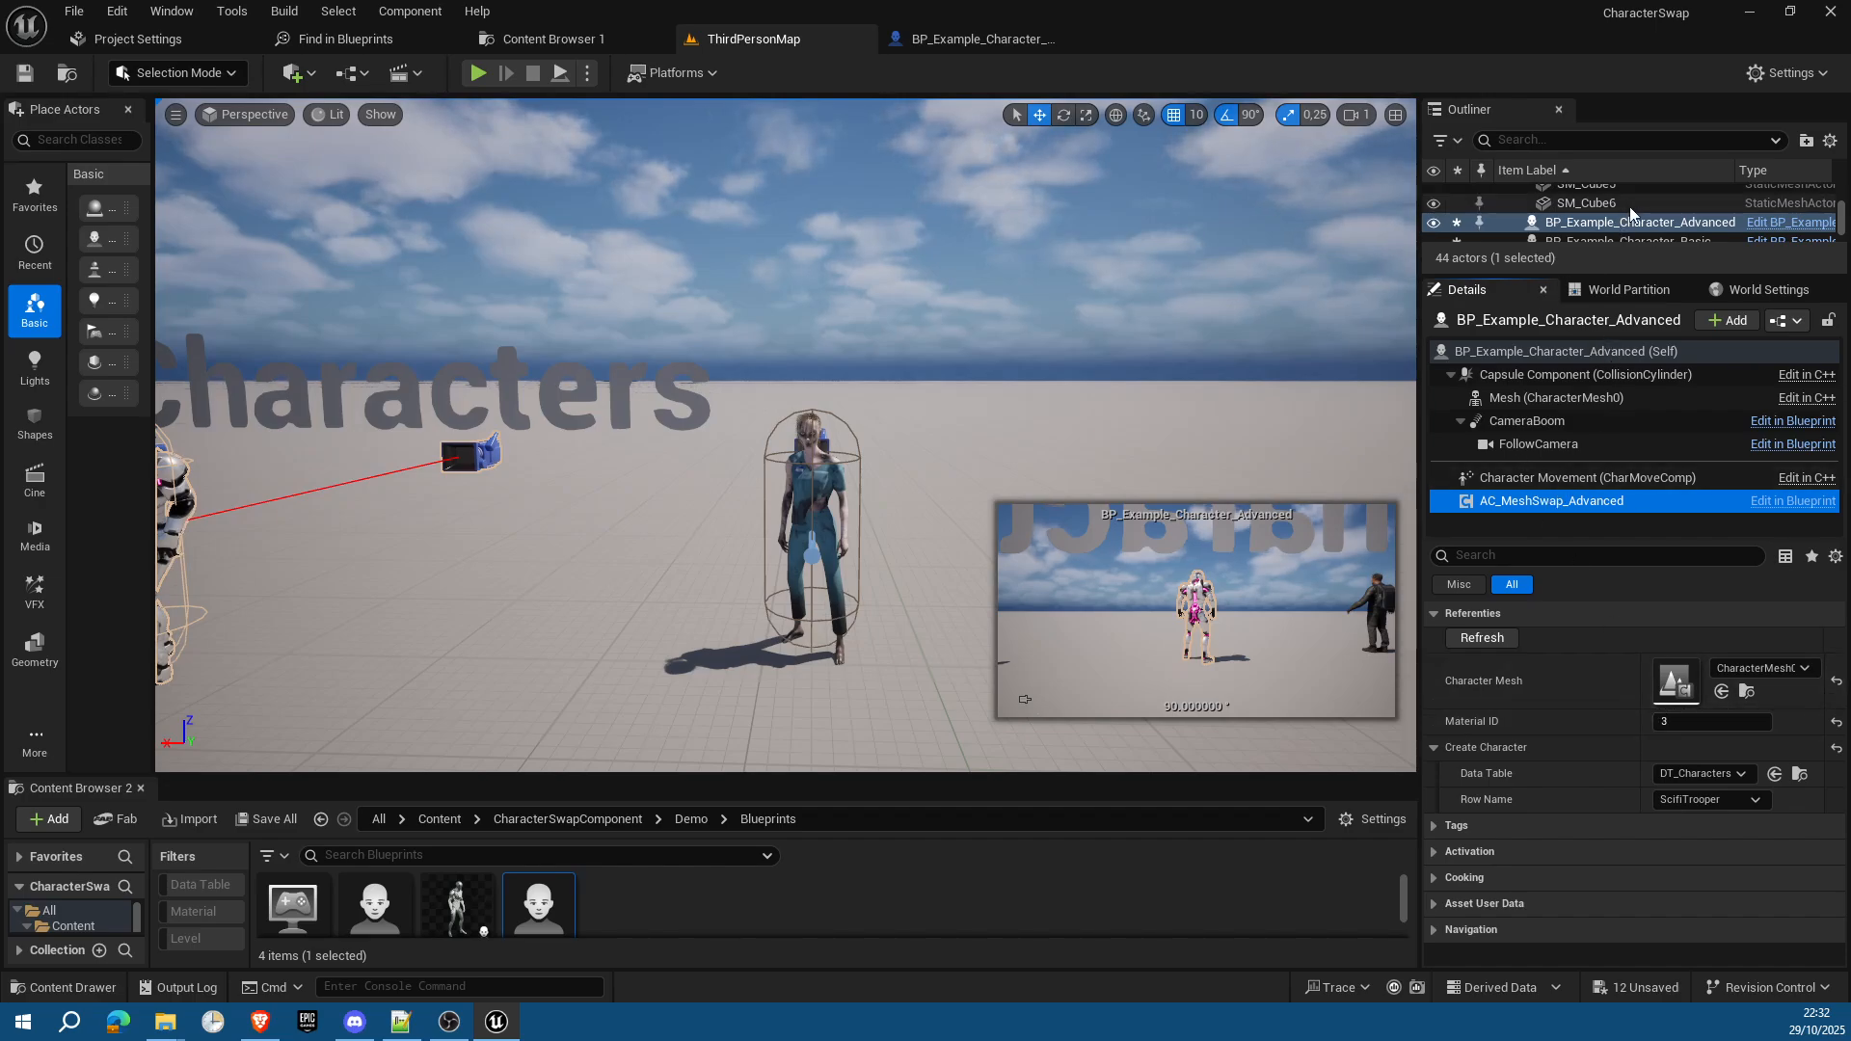
{"action": "left_click", "coordinate": [1629, 230]}
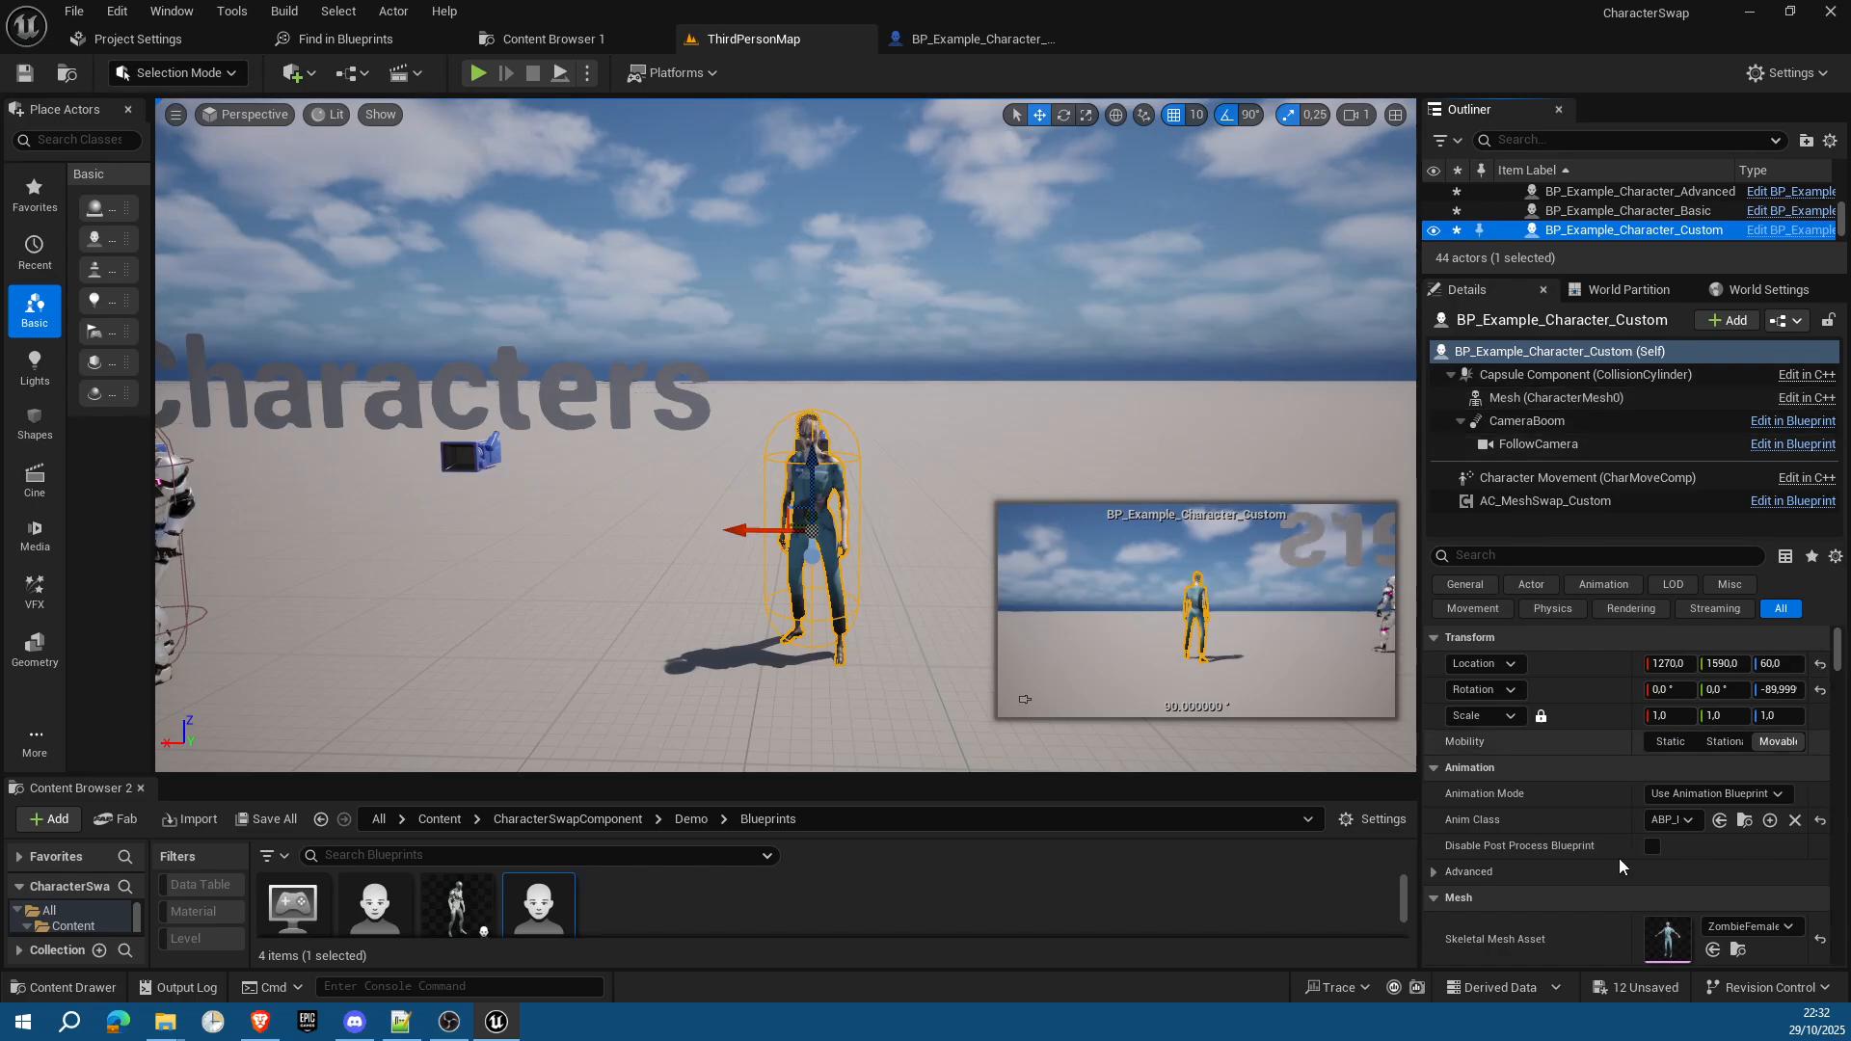
Step: Select the Custom character's AC_MeshSwap_Custom component and cycle its data table rows through Manny, ScifiTrooper and Survival, ending on ScifiTrooper
{"action": "left_click", "coordinate": [1567, 502]}
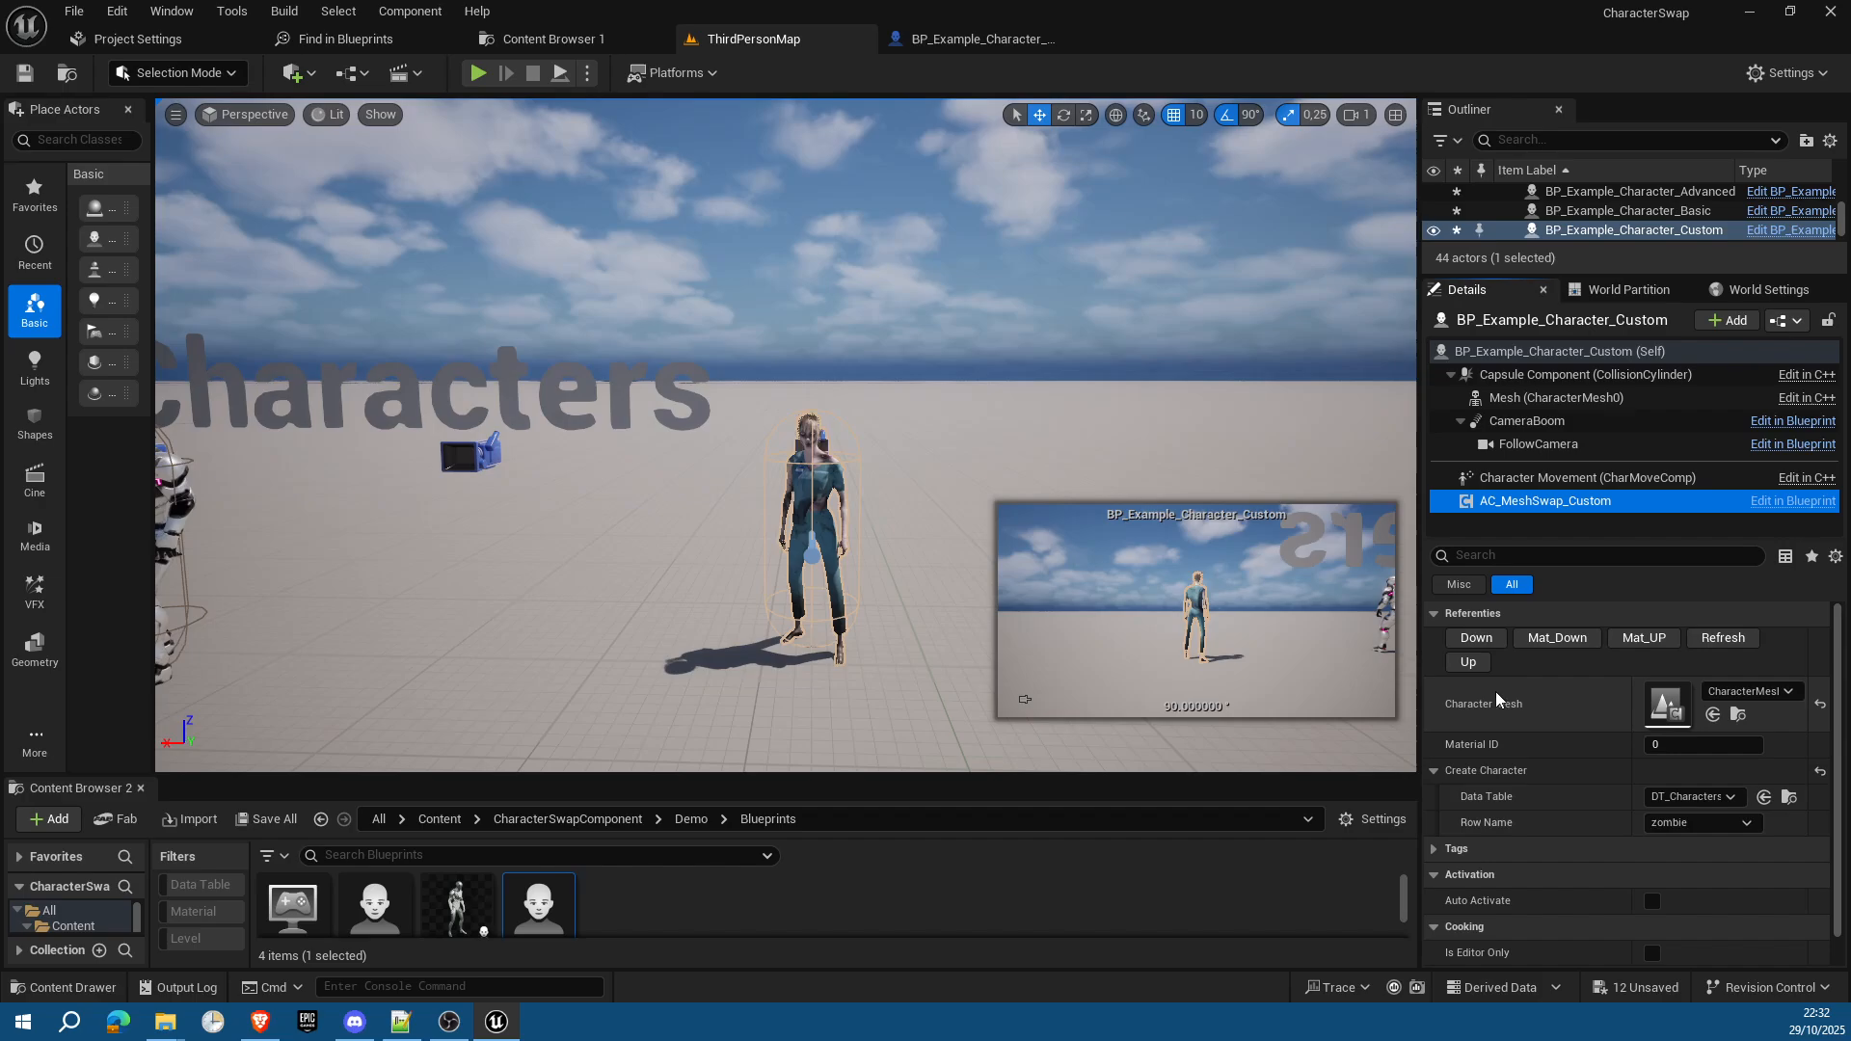
{"action": "left_click", "coordinate": [1471, 665]}
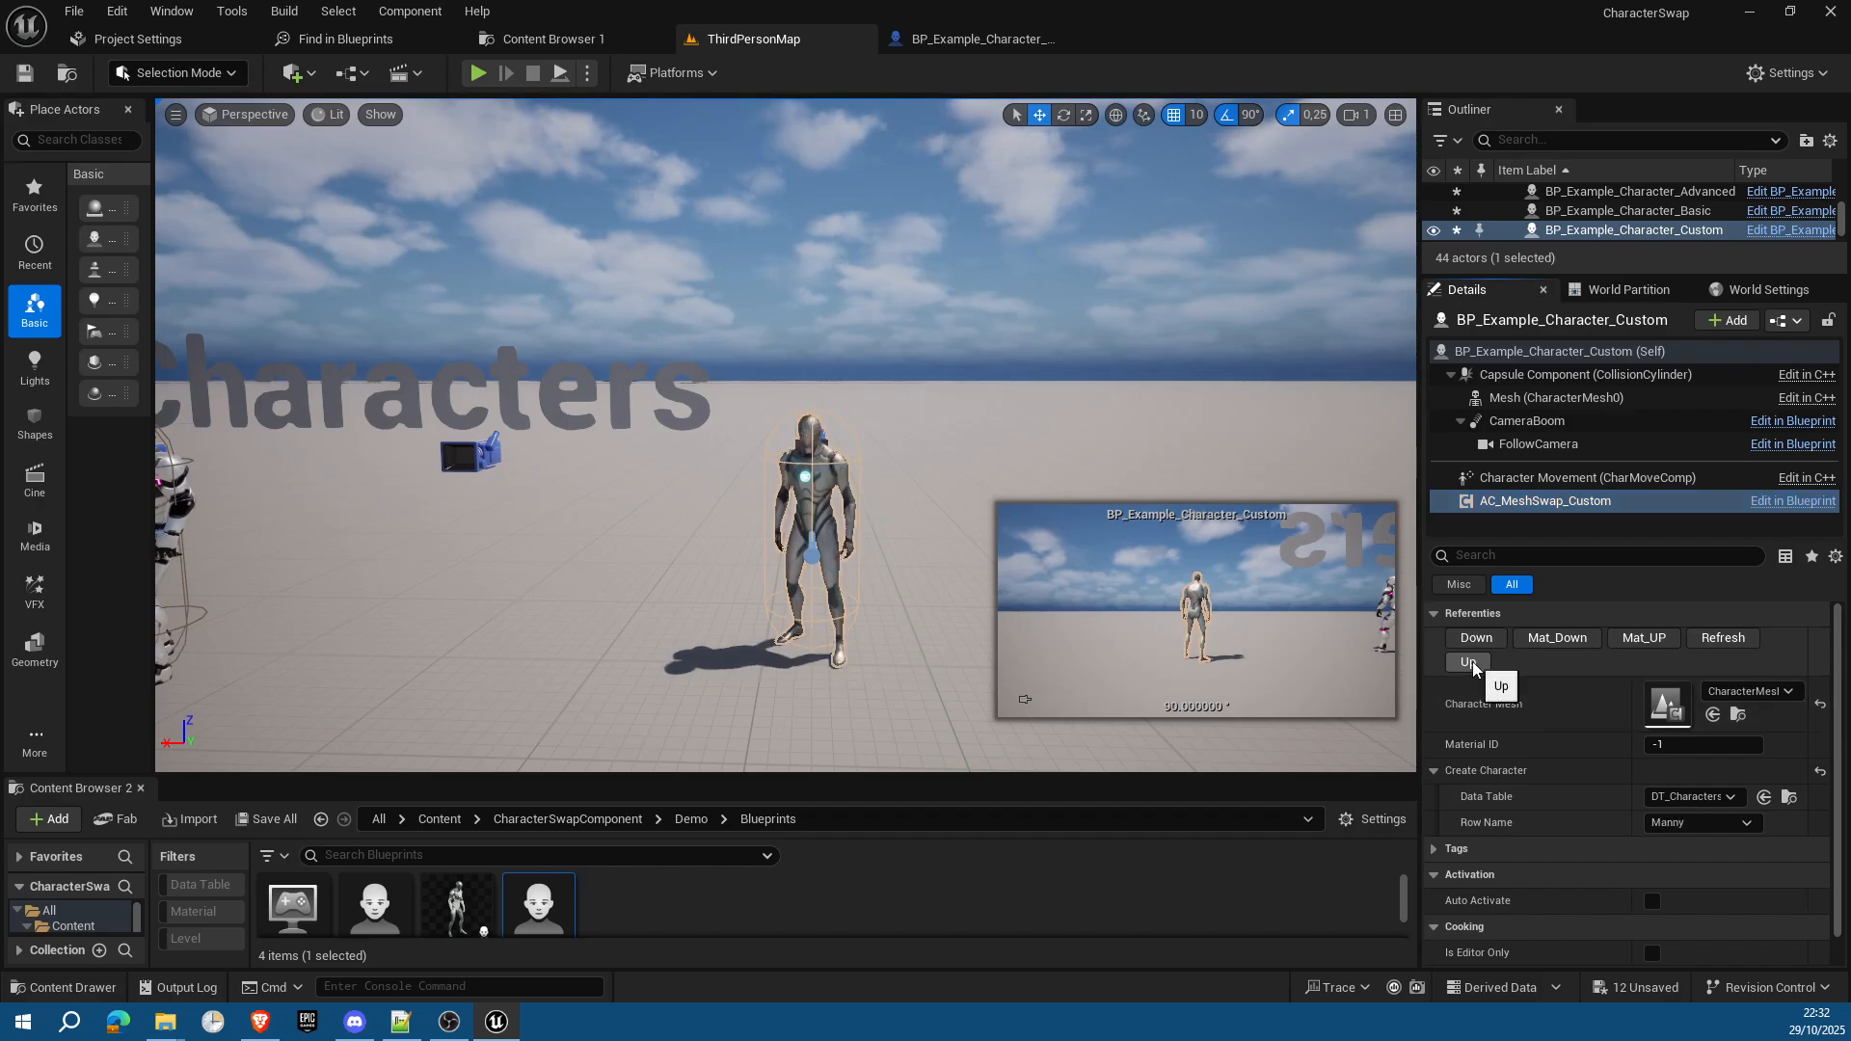
{"action": "left_click", "coordinate": [1472, 665]}
{"action": "left_click", "coordinate": [1471, 667]}
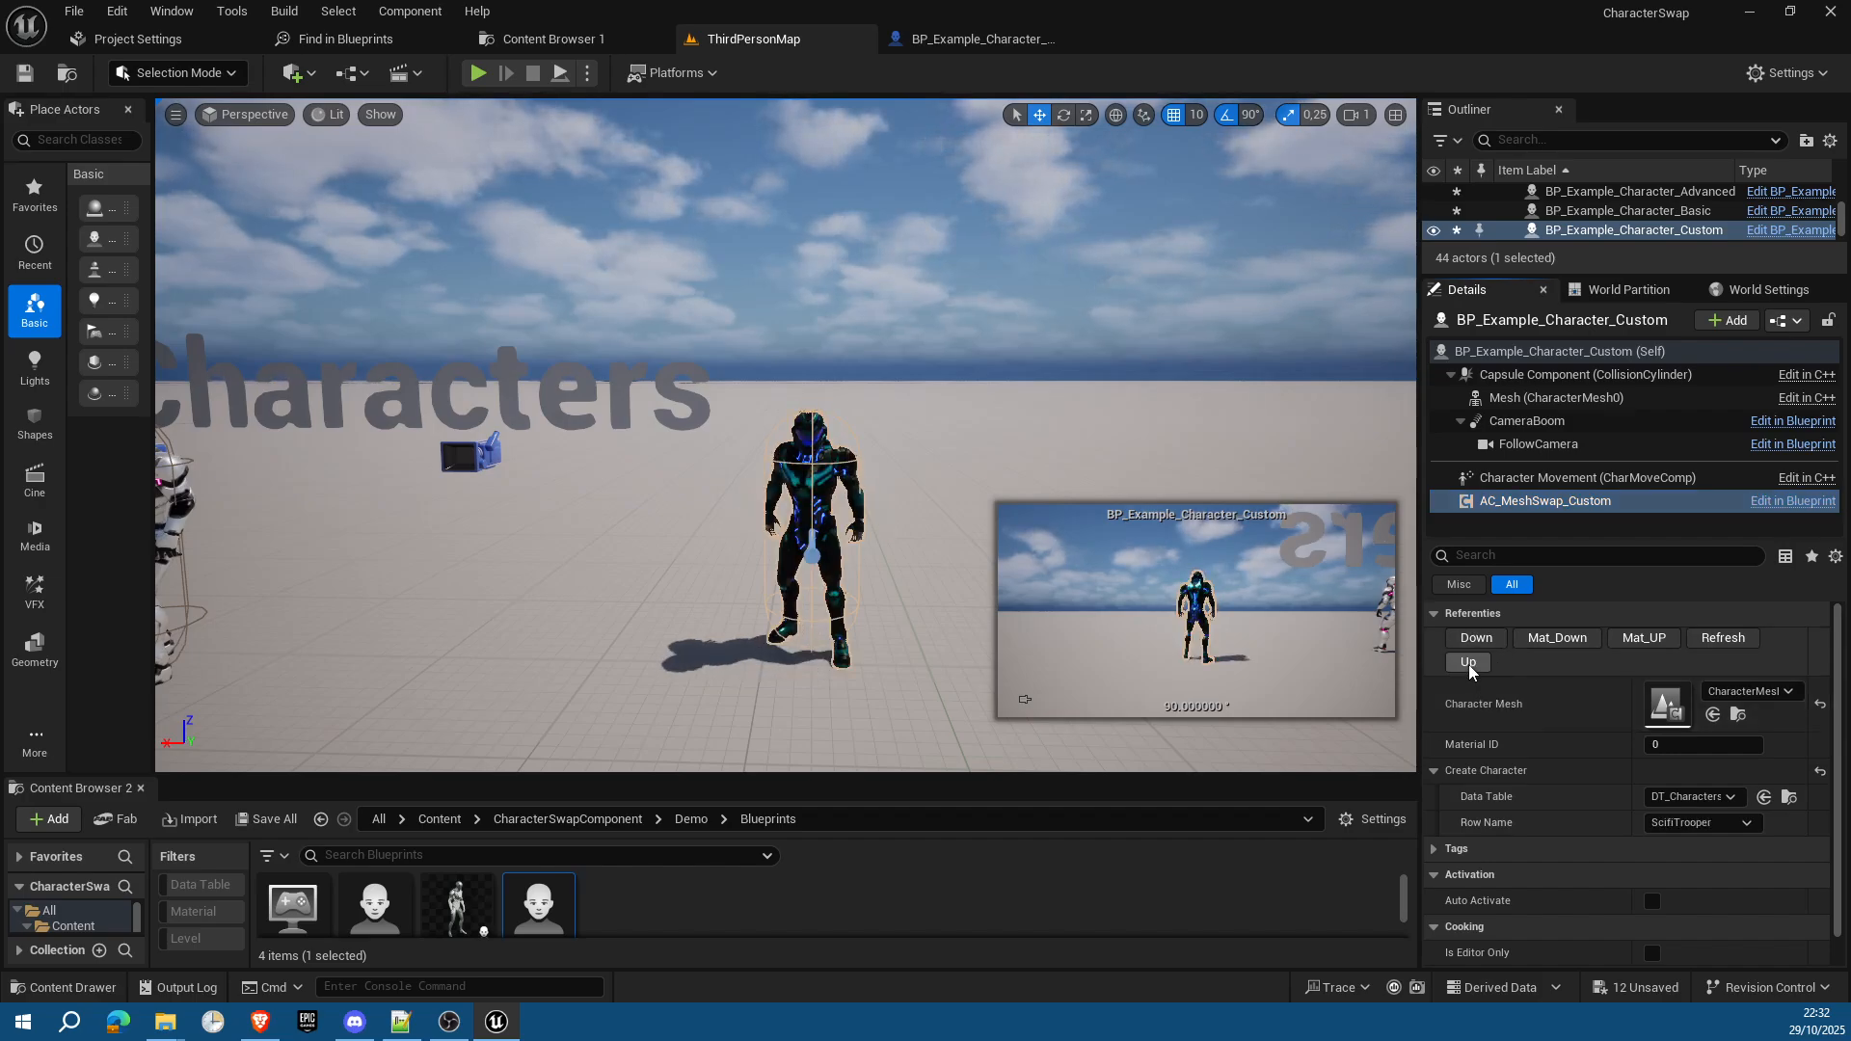
{"action": "left_click", "coordinate": [1475, 640]}
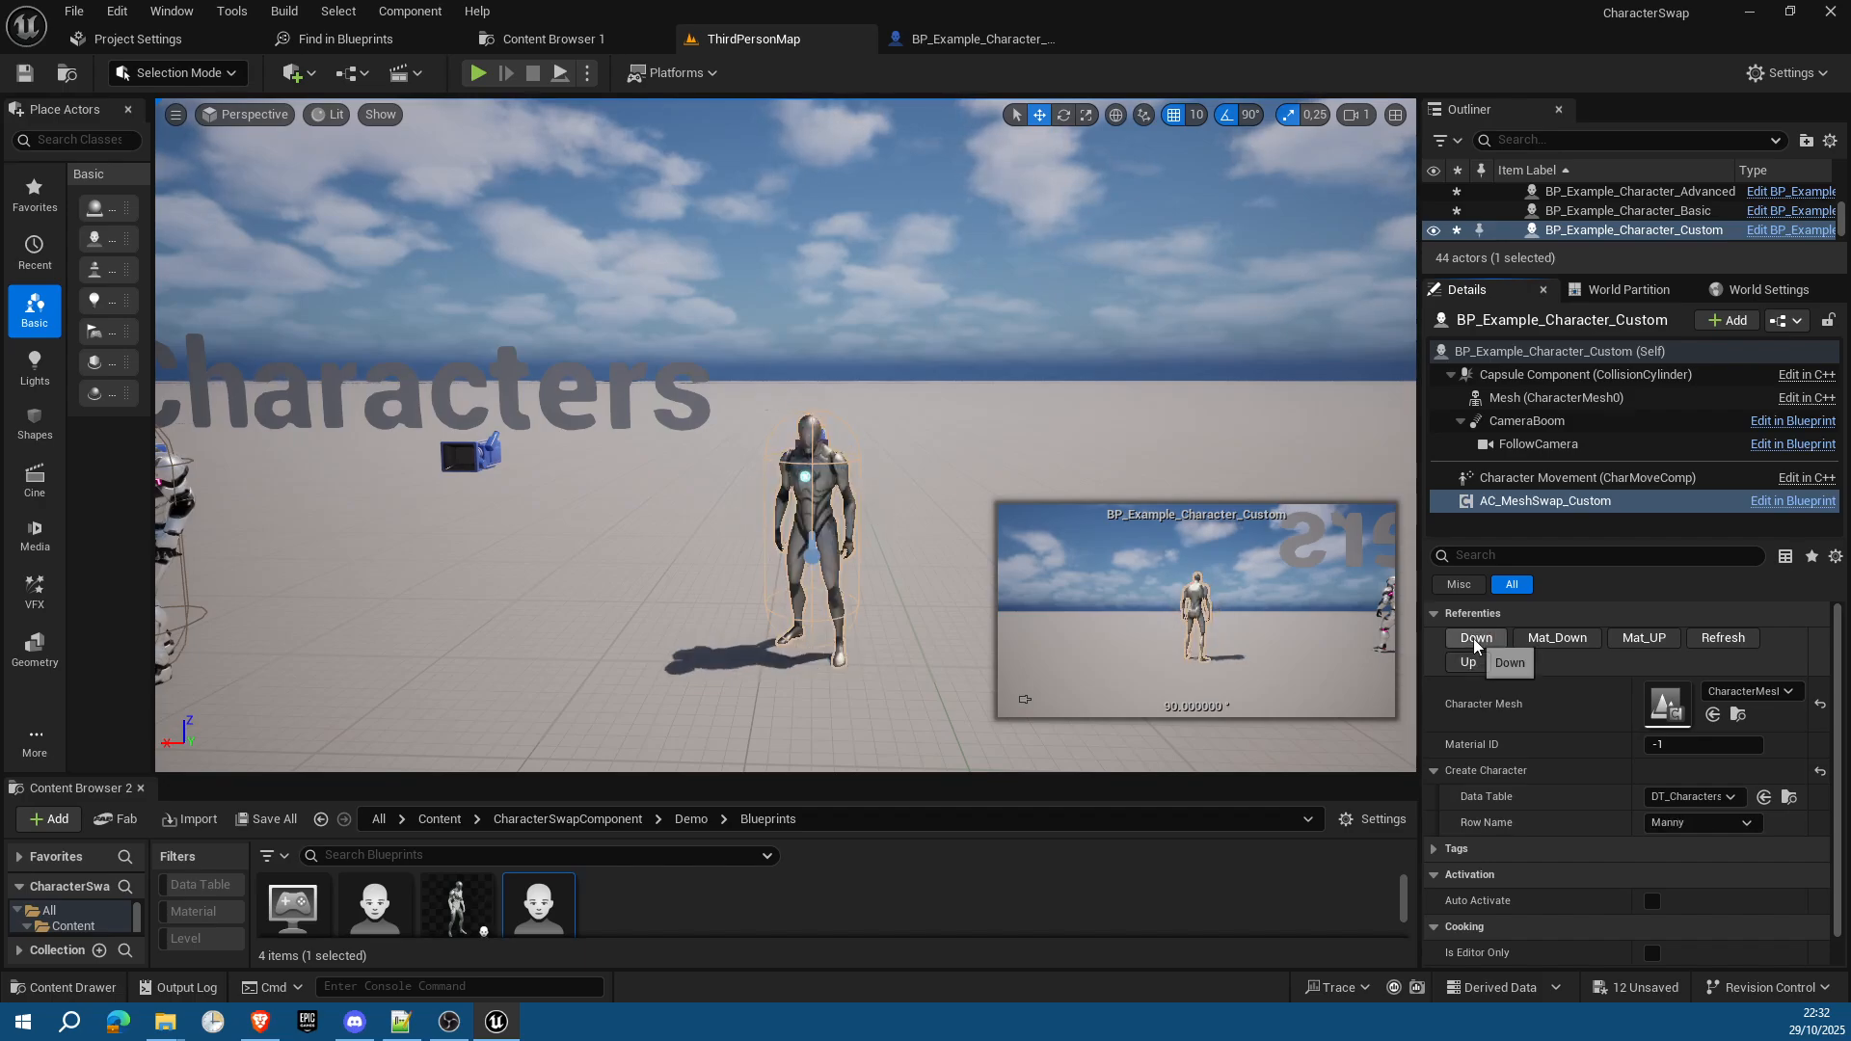
{"action": "left_click", "coordinate": [1470, 664]}
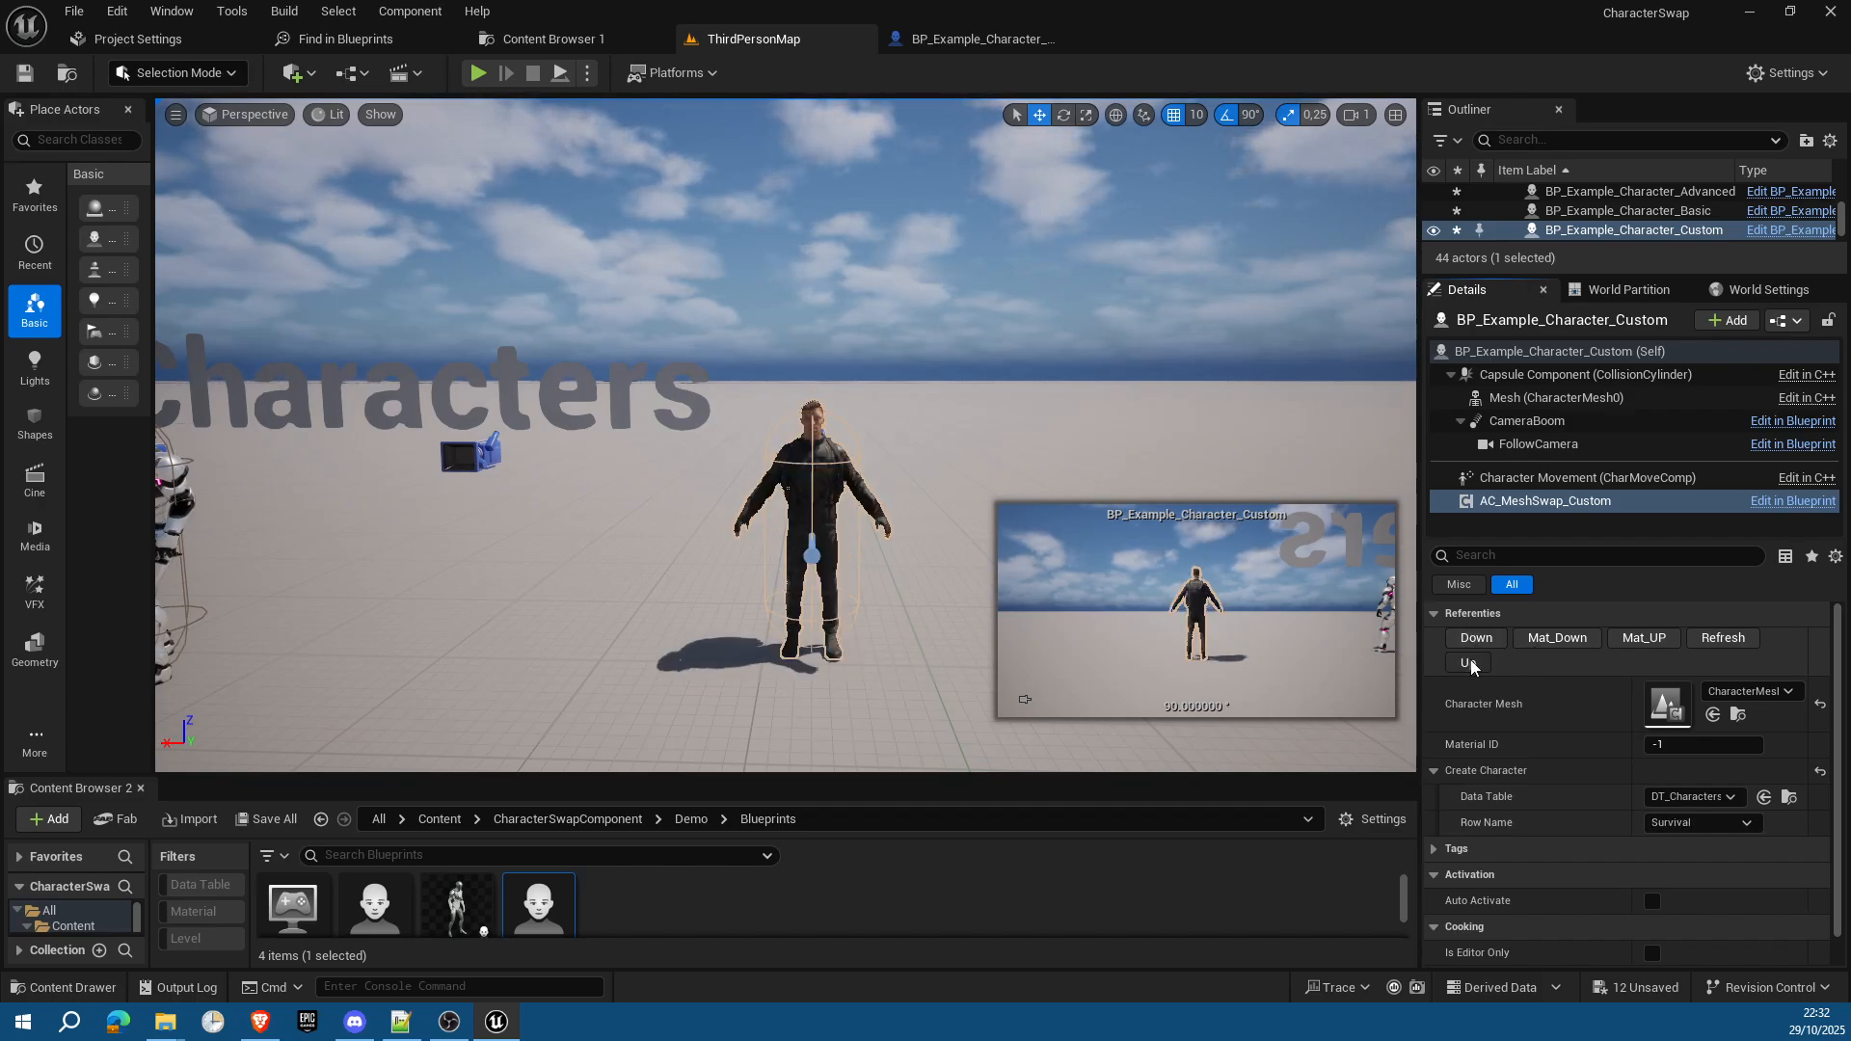
{"action": "left_click", "coordinate": [1471, 665]}
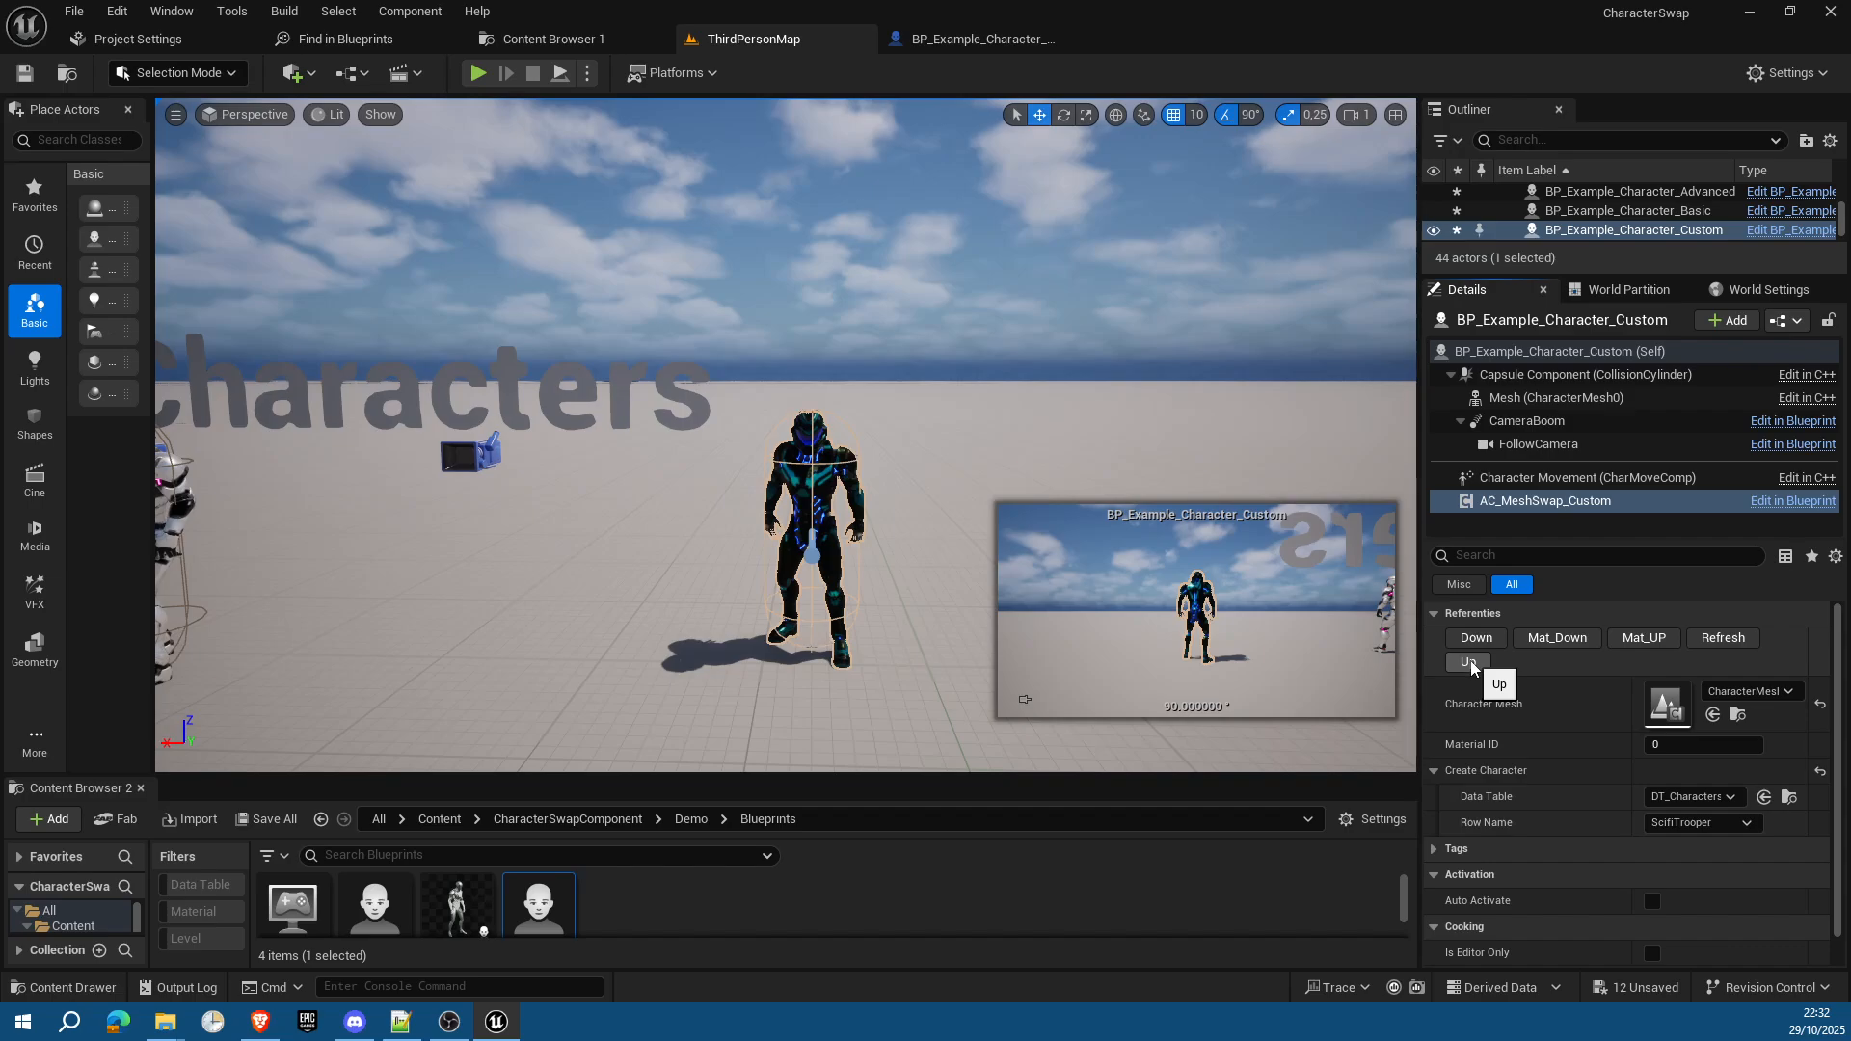
Step: Raise the Custom character's material ID to 3, lower it to 0, and raise it again to 2
{"action": "left_click", "coordinate": [1646, 640]}
{"action": "left_click", "coordinate": [1646, 640]}
{"action": "left_click", "coordinate": [1647, 640]}
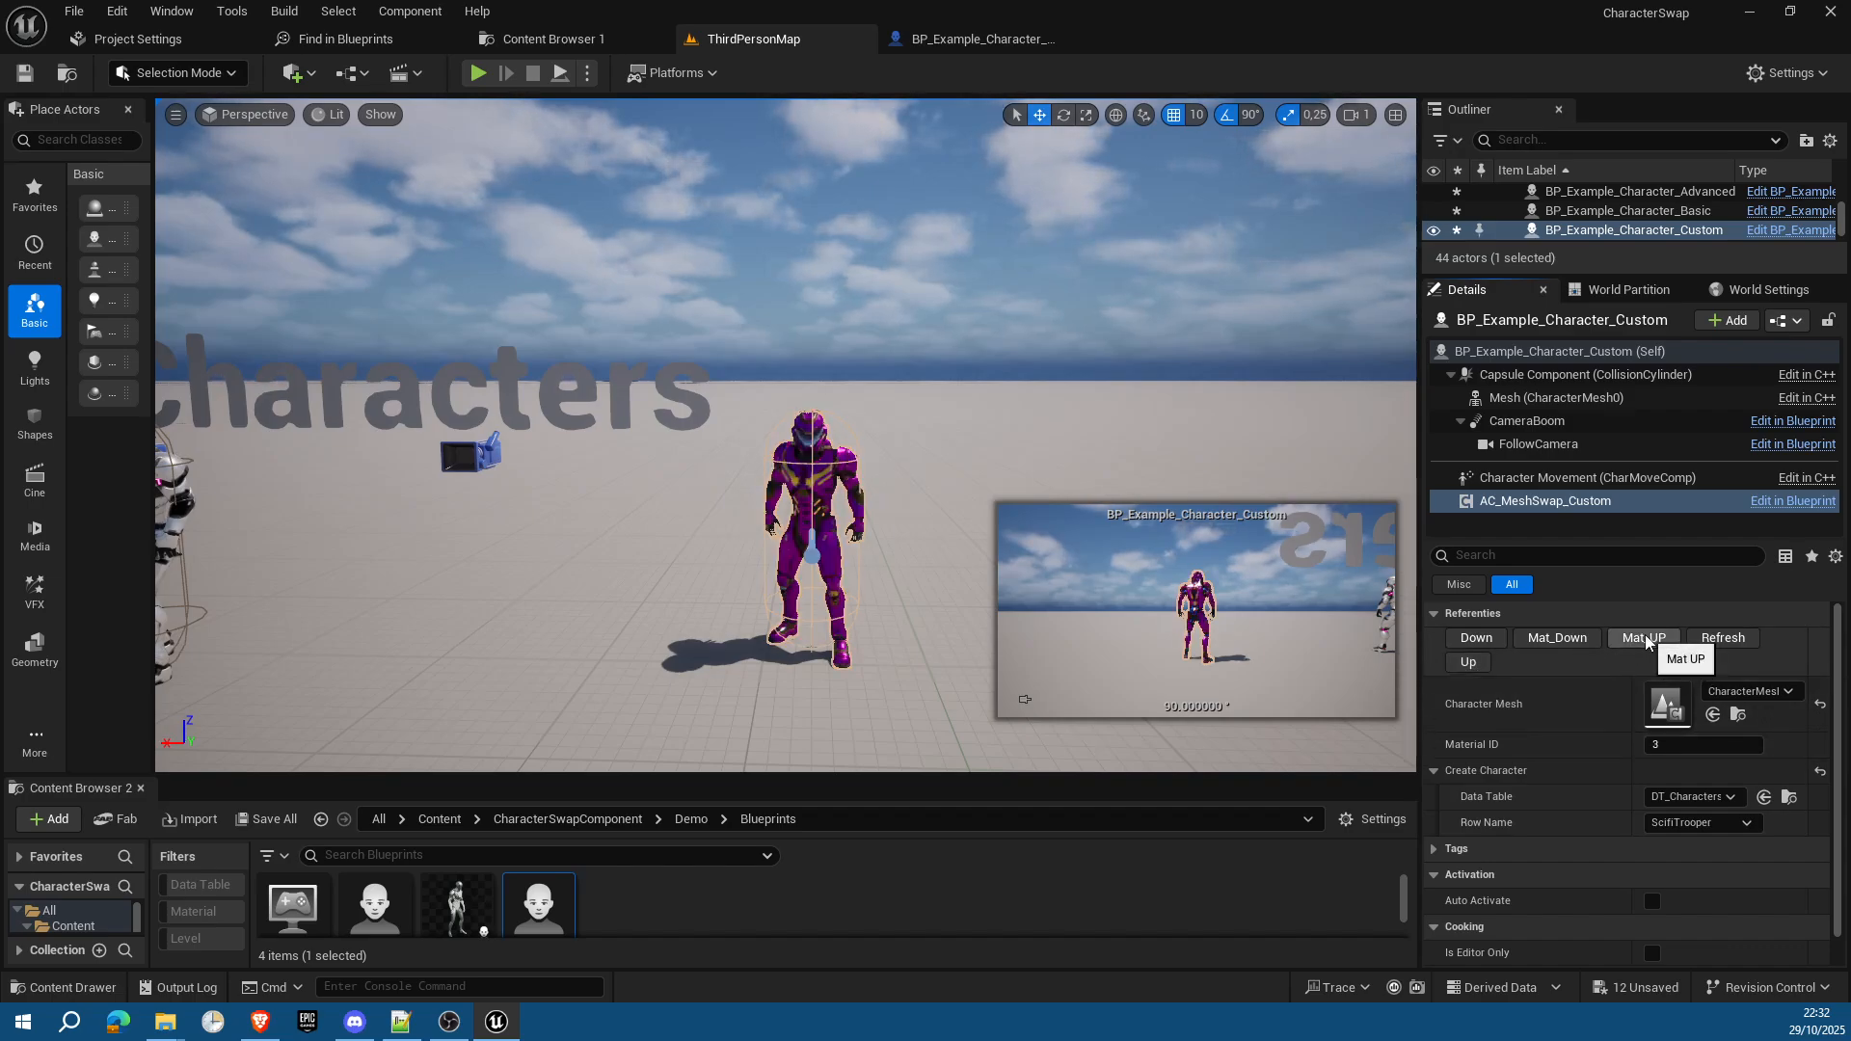
{"action": "left_click", "coordinate": [1559, 640]}
{"action": "left_click", "coordinate": [1559, 640]}
{"action": "left_click", "coordinate": [1559, 640]}
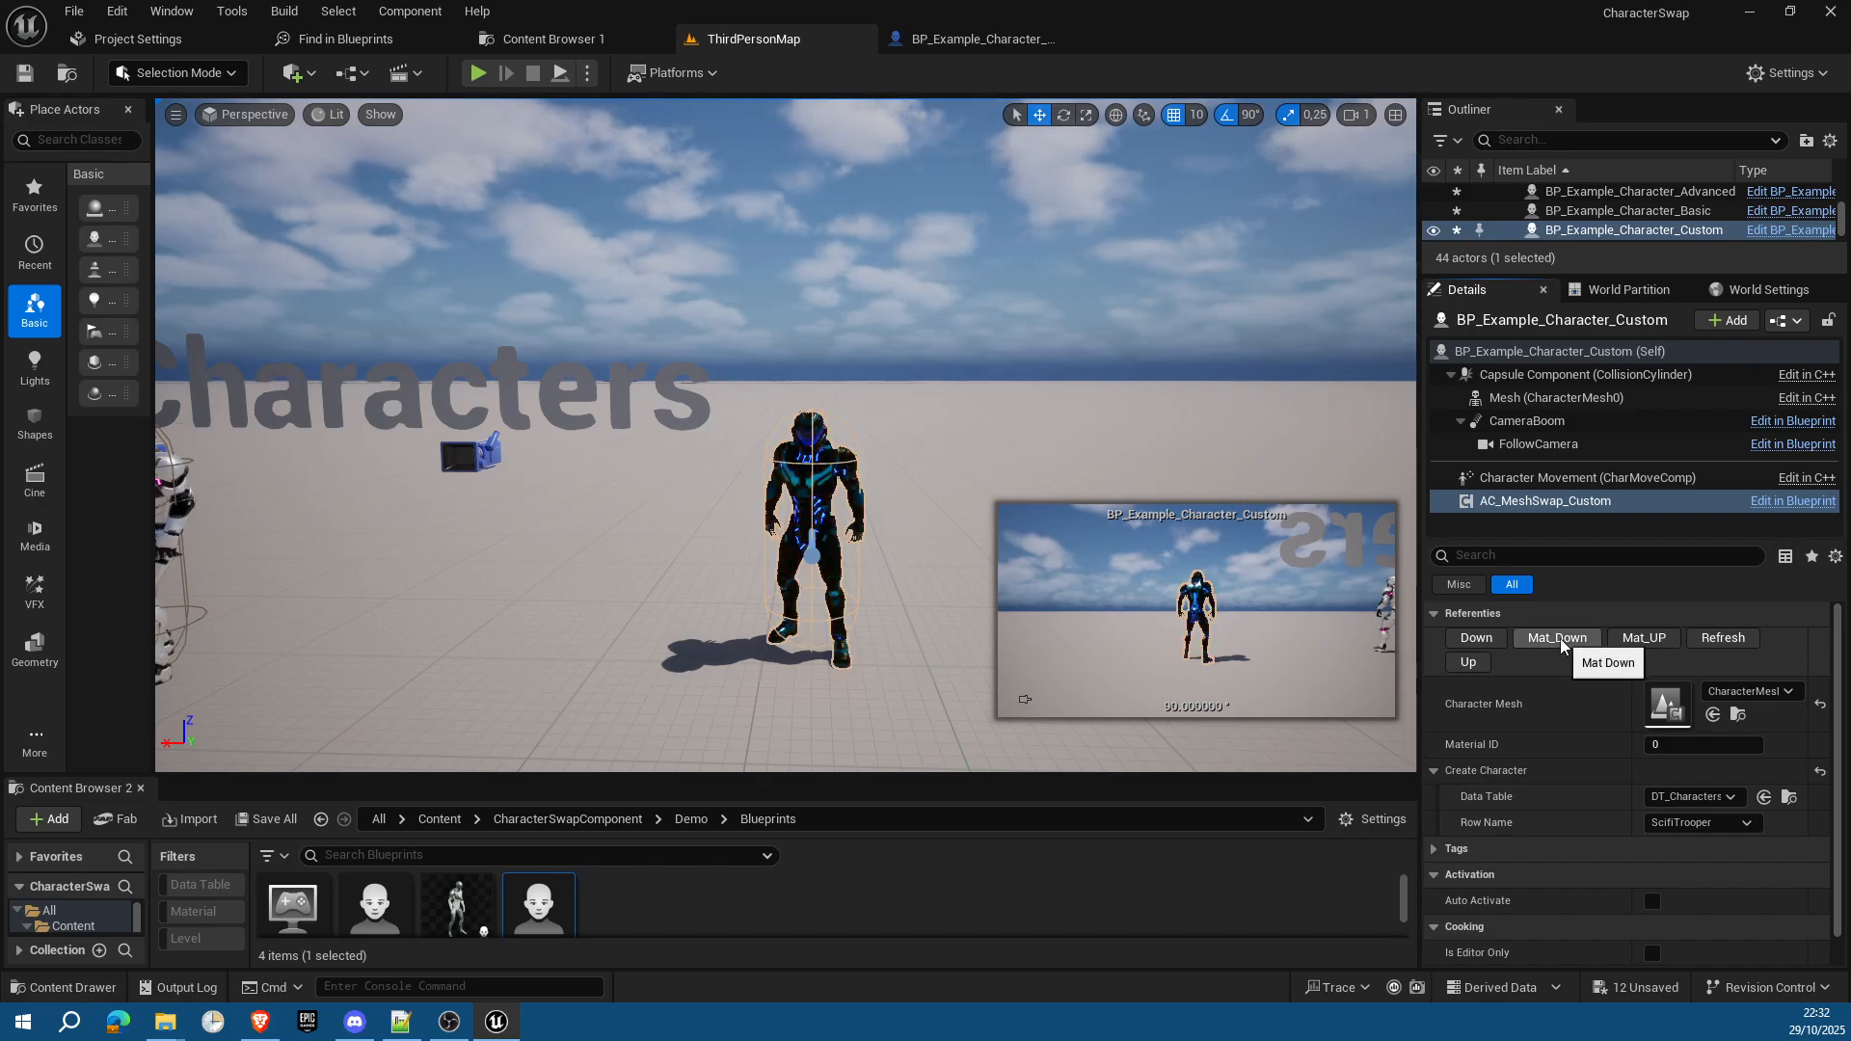
{"action": "left_click", "coordinate": [1645, 639]}
{"action": "left_click", "coordinate": [1645, 639]}
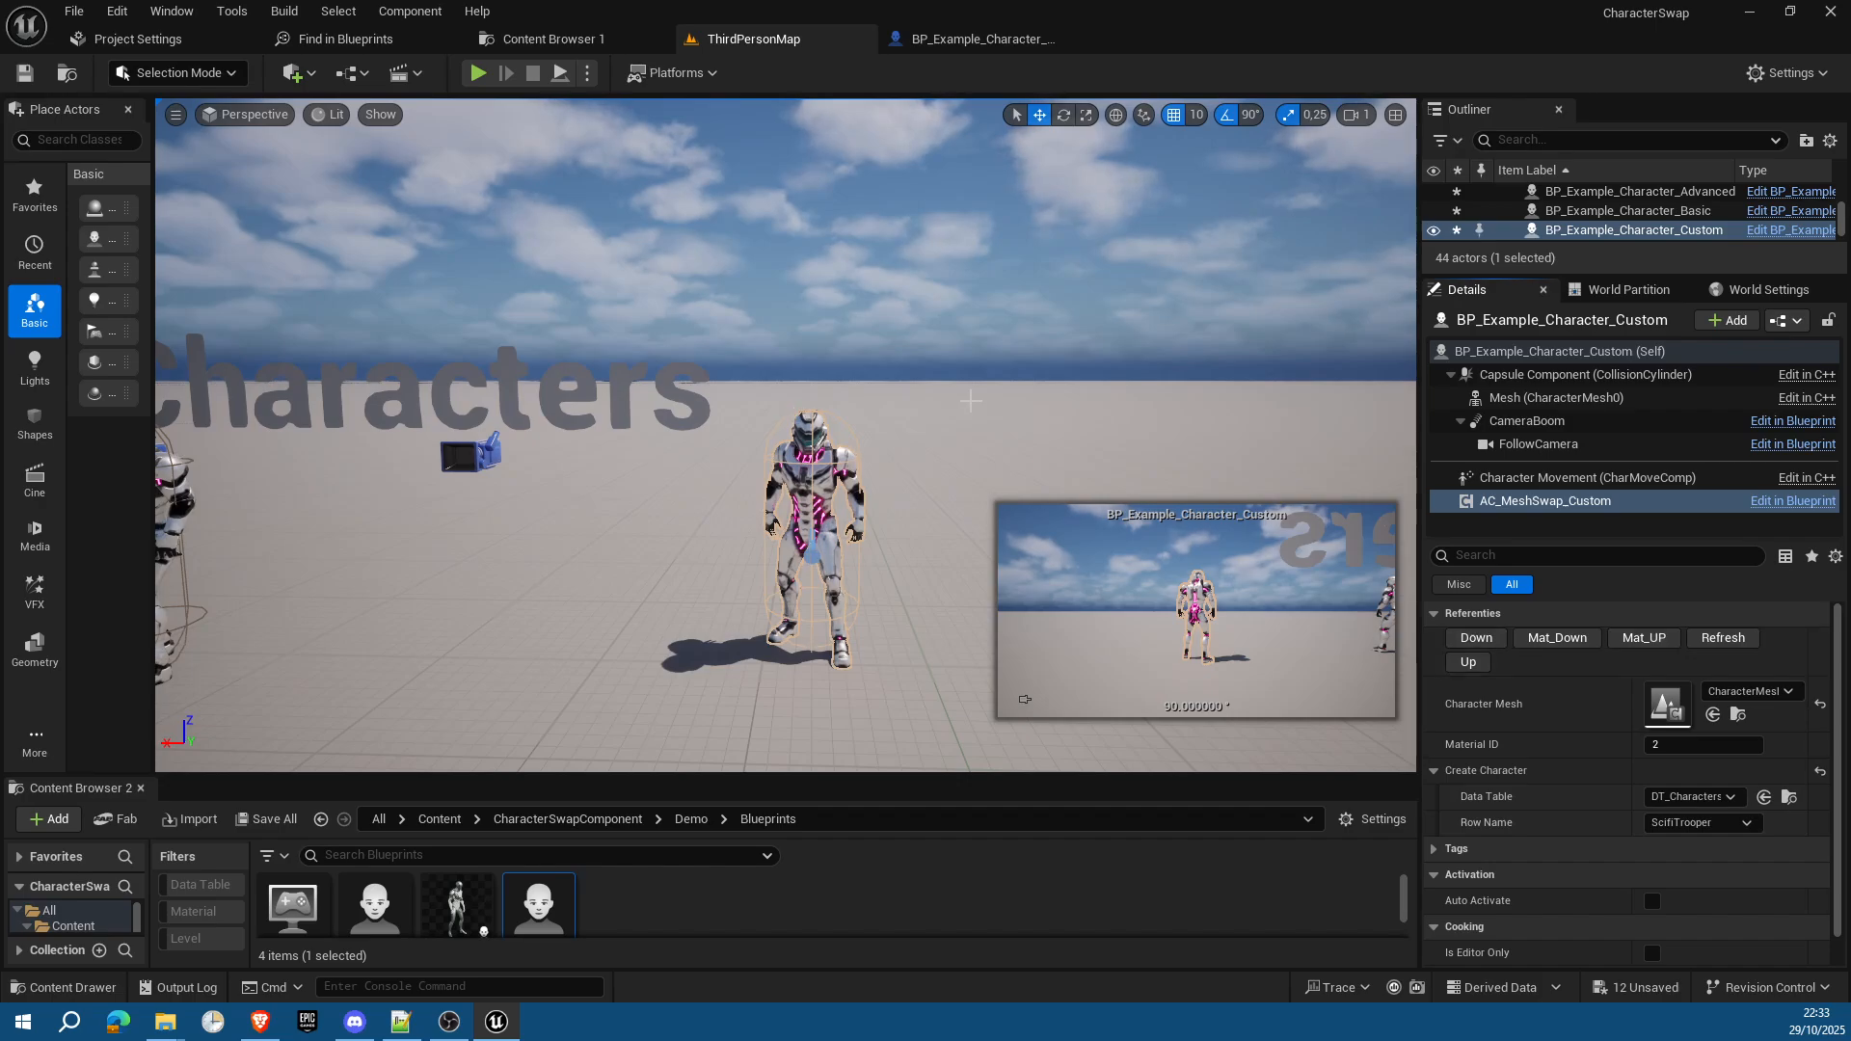
Step: Play the level to check the swapped characters, stop the session, and select BP_Example_Character_Basic
{"action": "right_click_drag", "start_coordinate": [971, 400], "coordinate": [970, 400]}
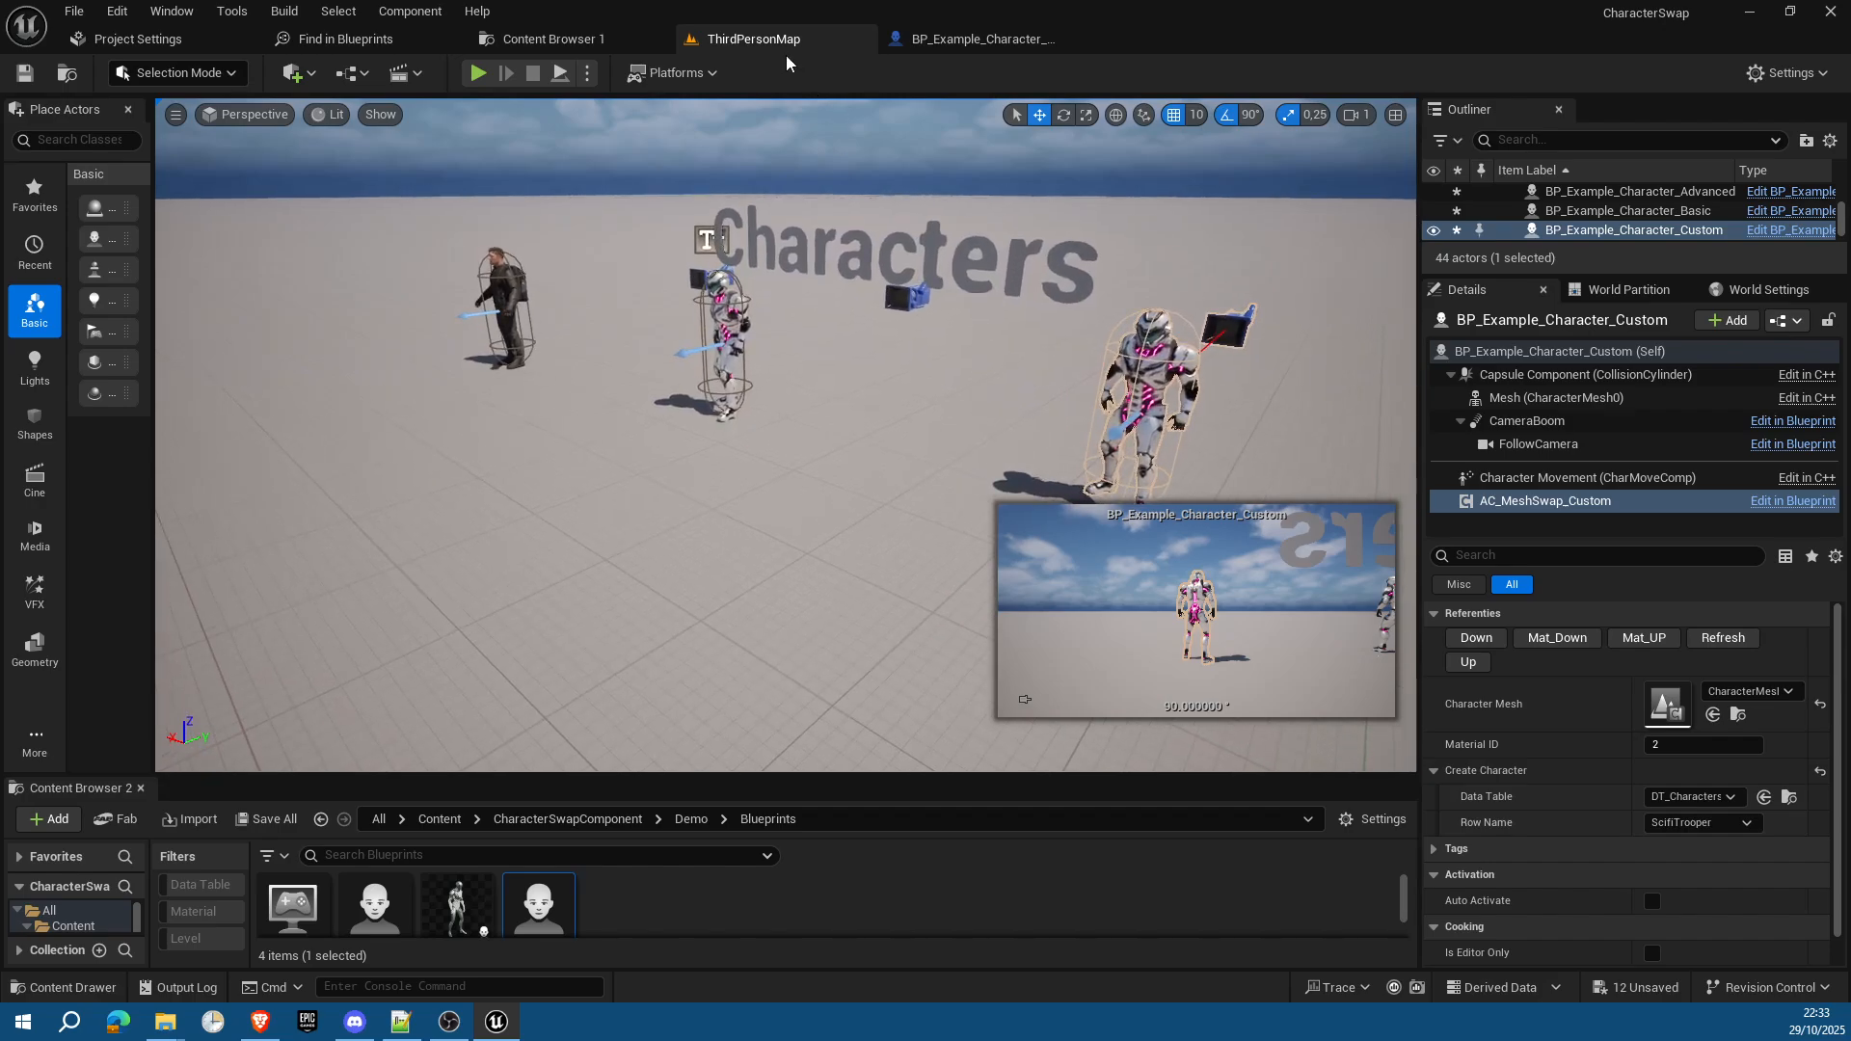
{"action": "left_click", "coordinate": [477, 74]}
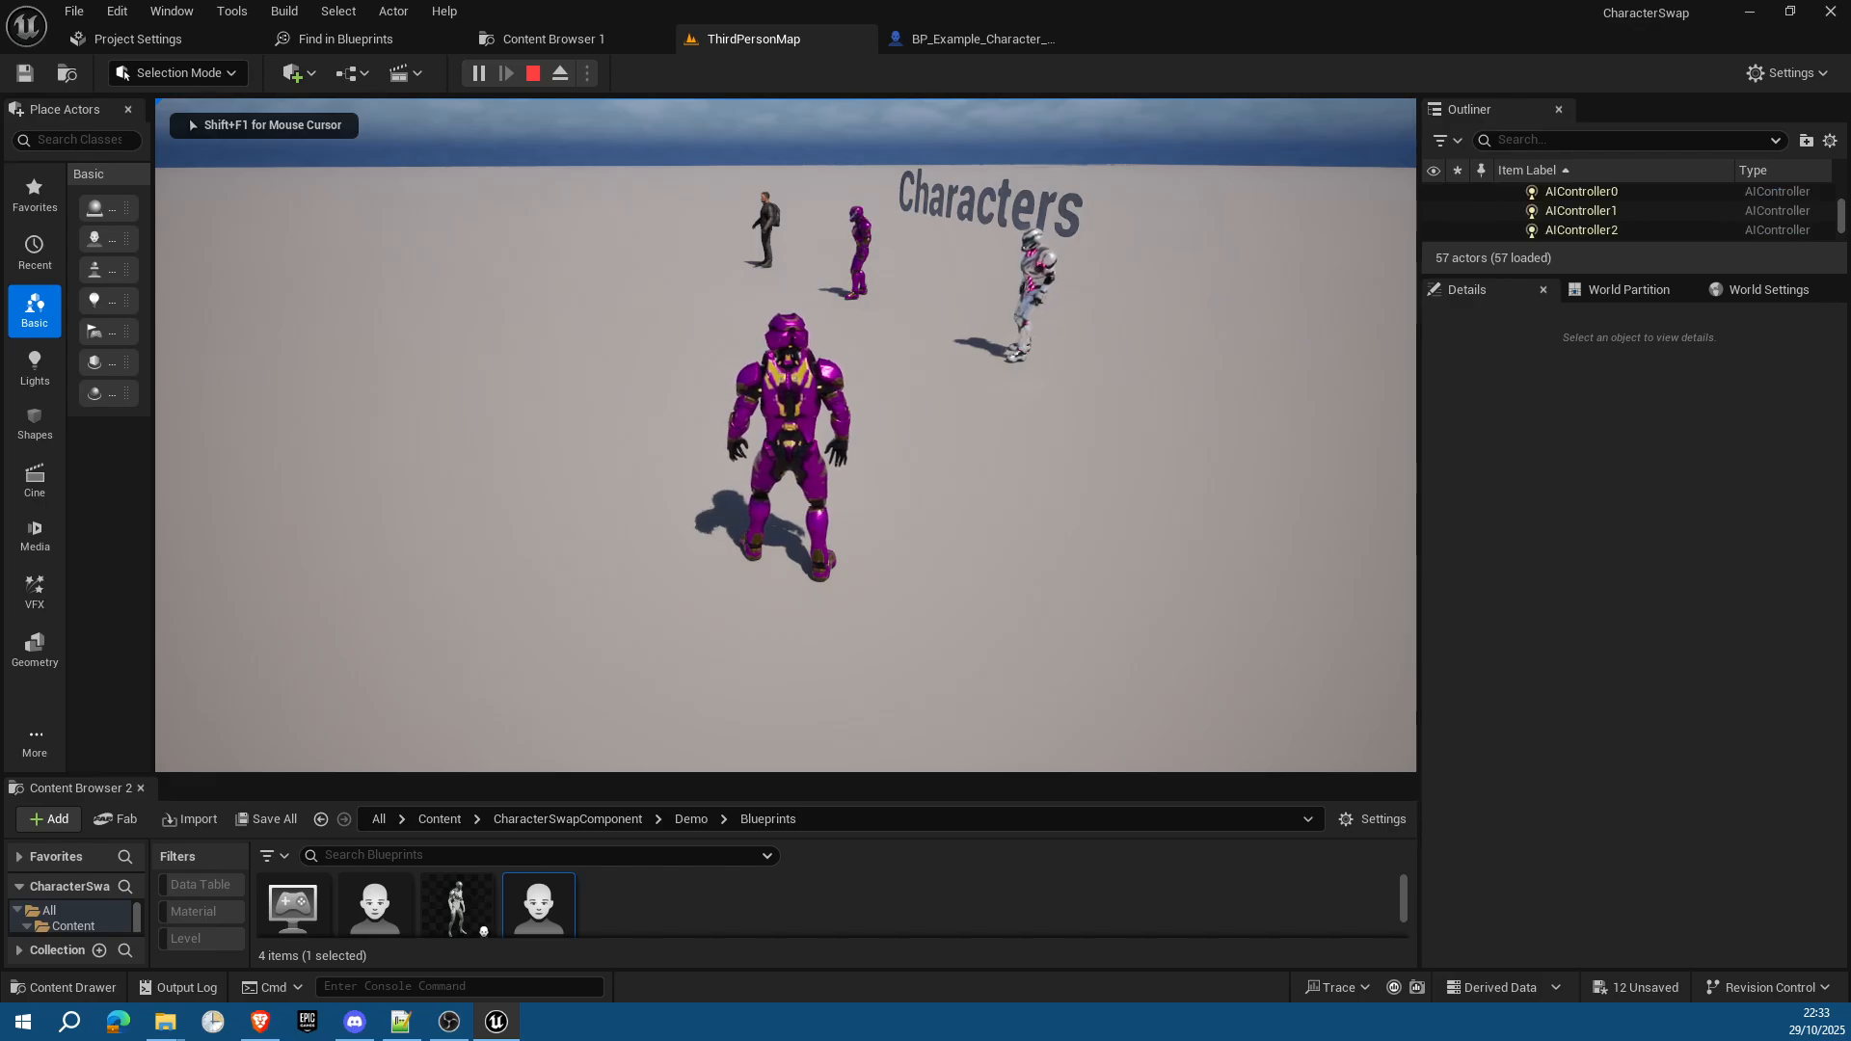
{"action": "key", "text": "Escape"}
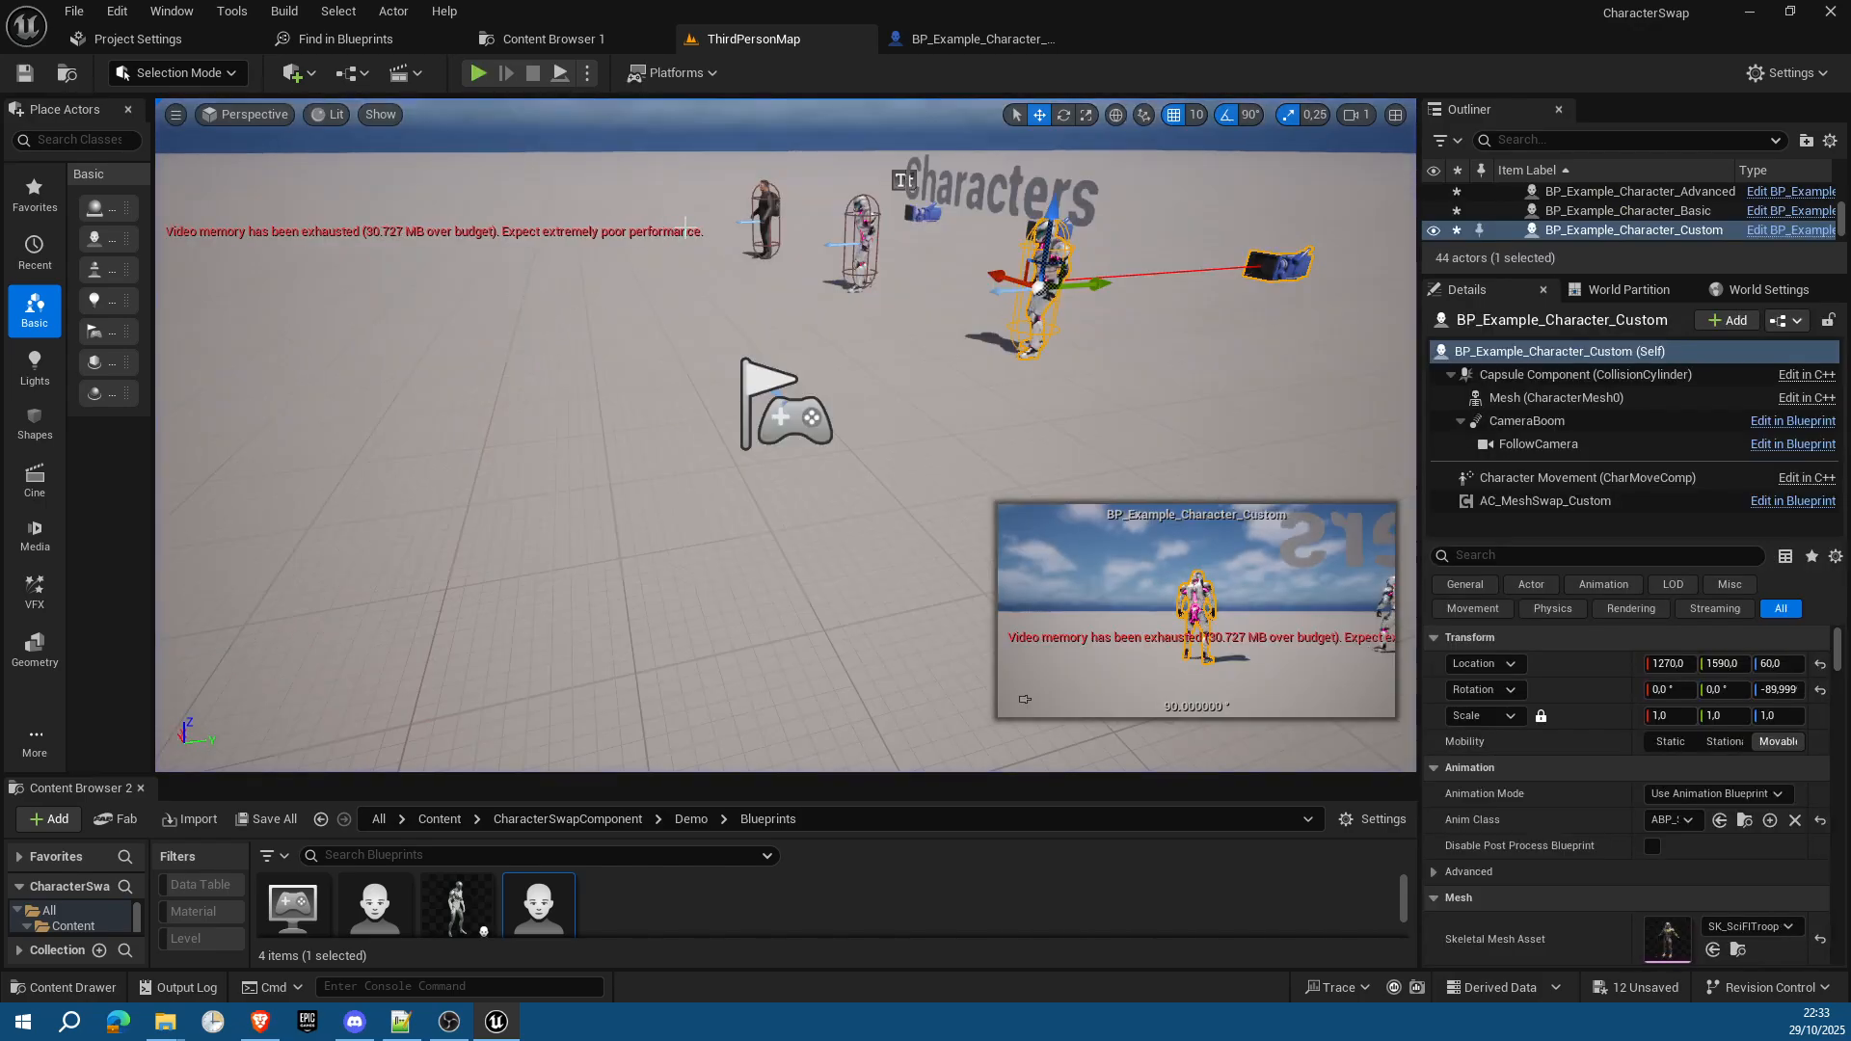
{"action": "left_click", "coordinate": [766, 204]}
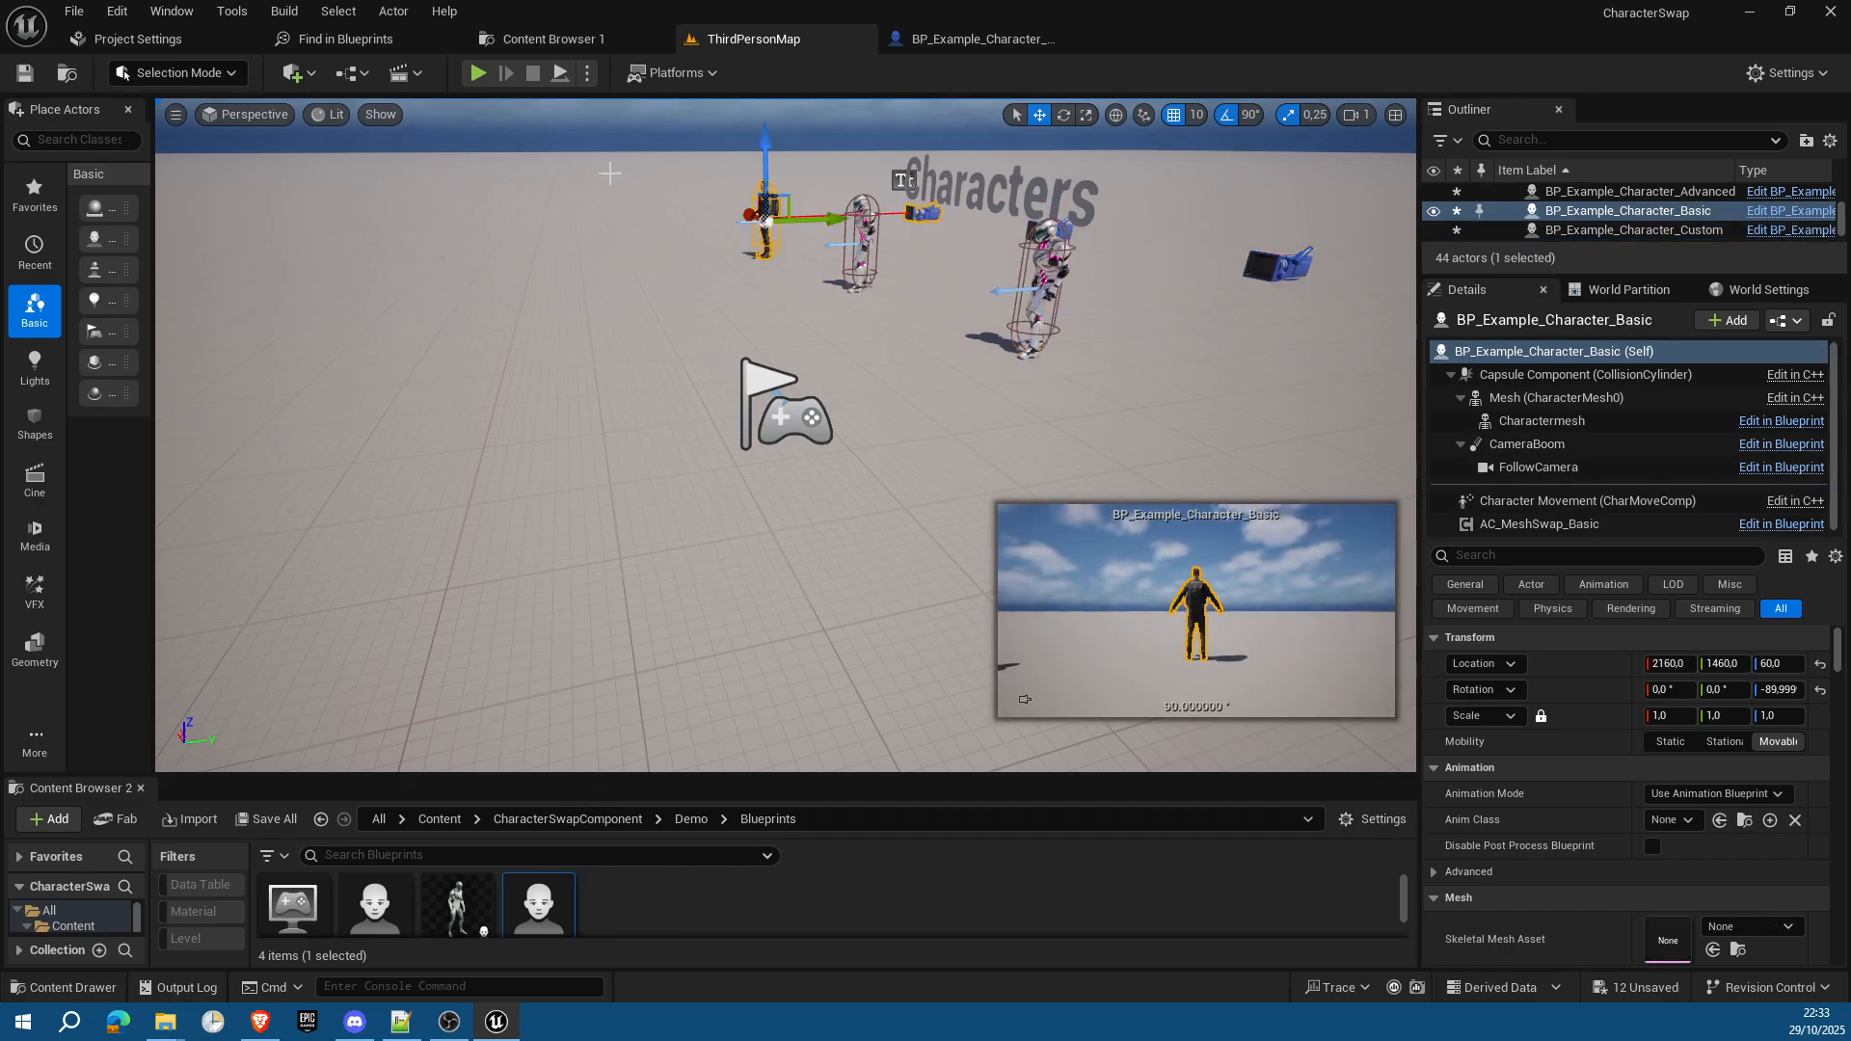
Step: Open the DT_Male data table from the CharacterSwapComponent folder and locate the animation blueprint asset used by its Survival row
{"action": "left_click", "coordinate": [554, 40]}
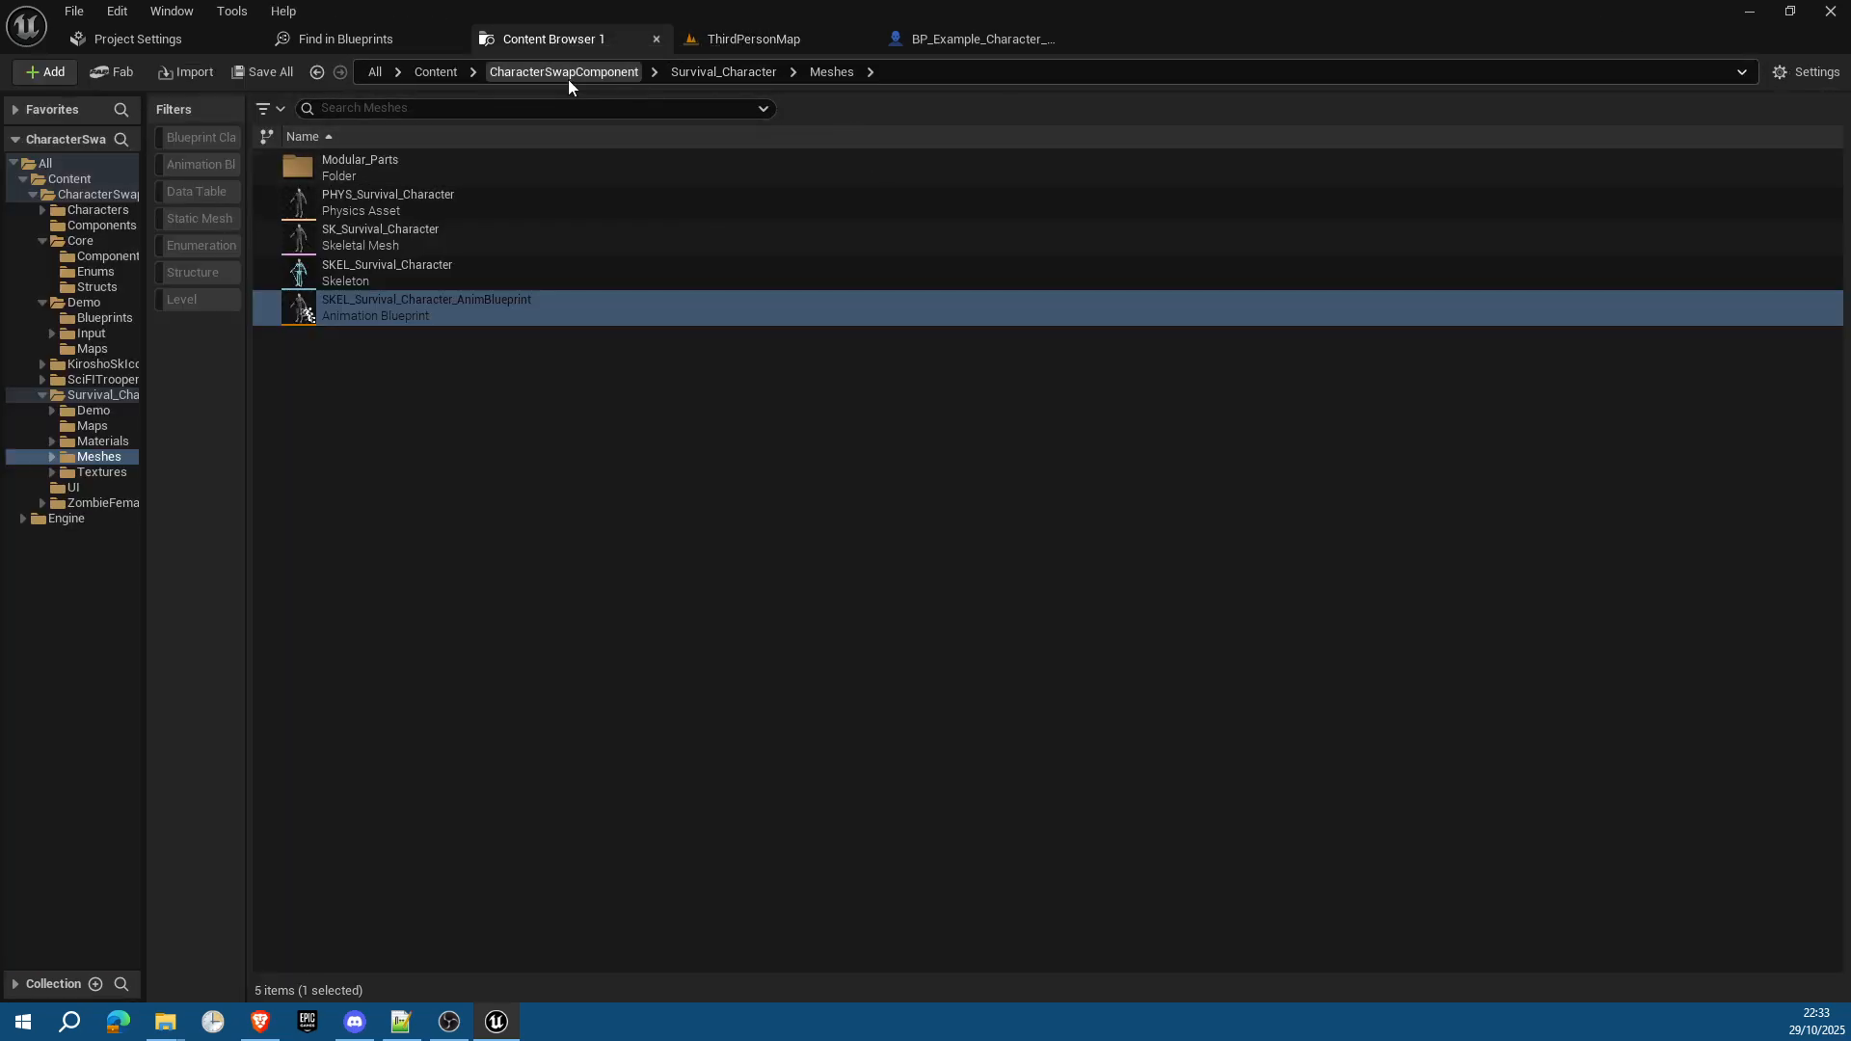
{"action": "left_click", "coordinate": [564, 71]}
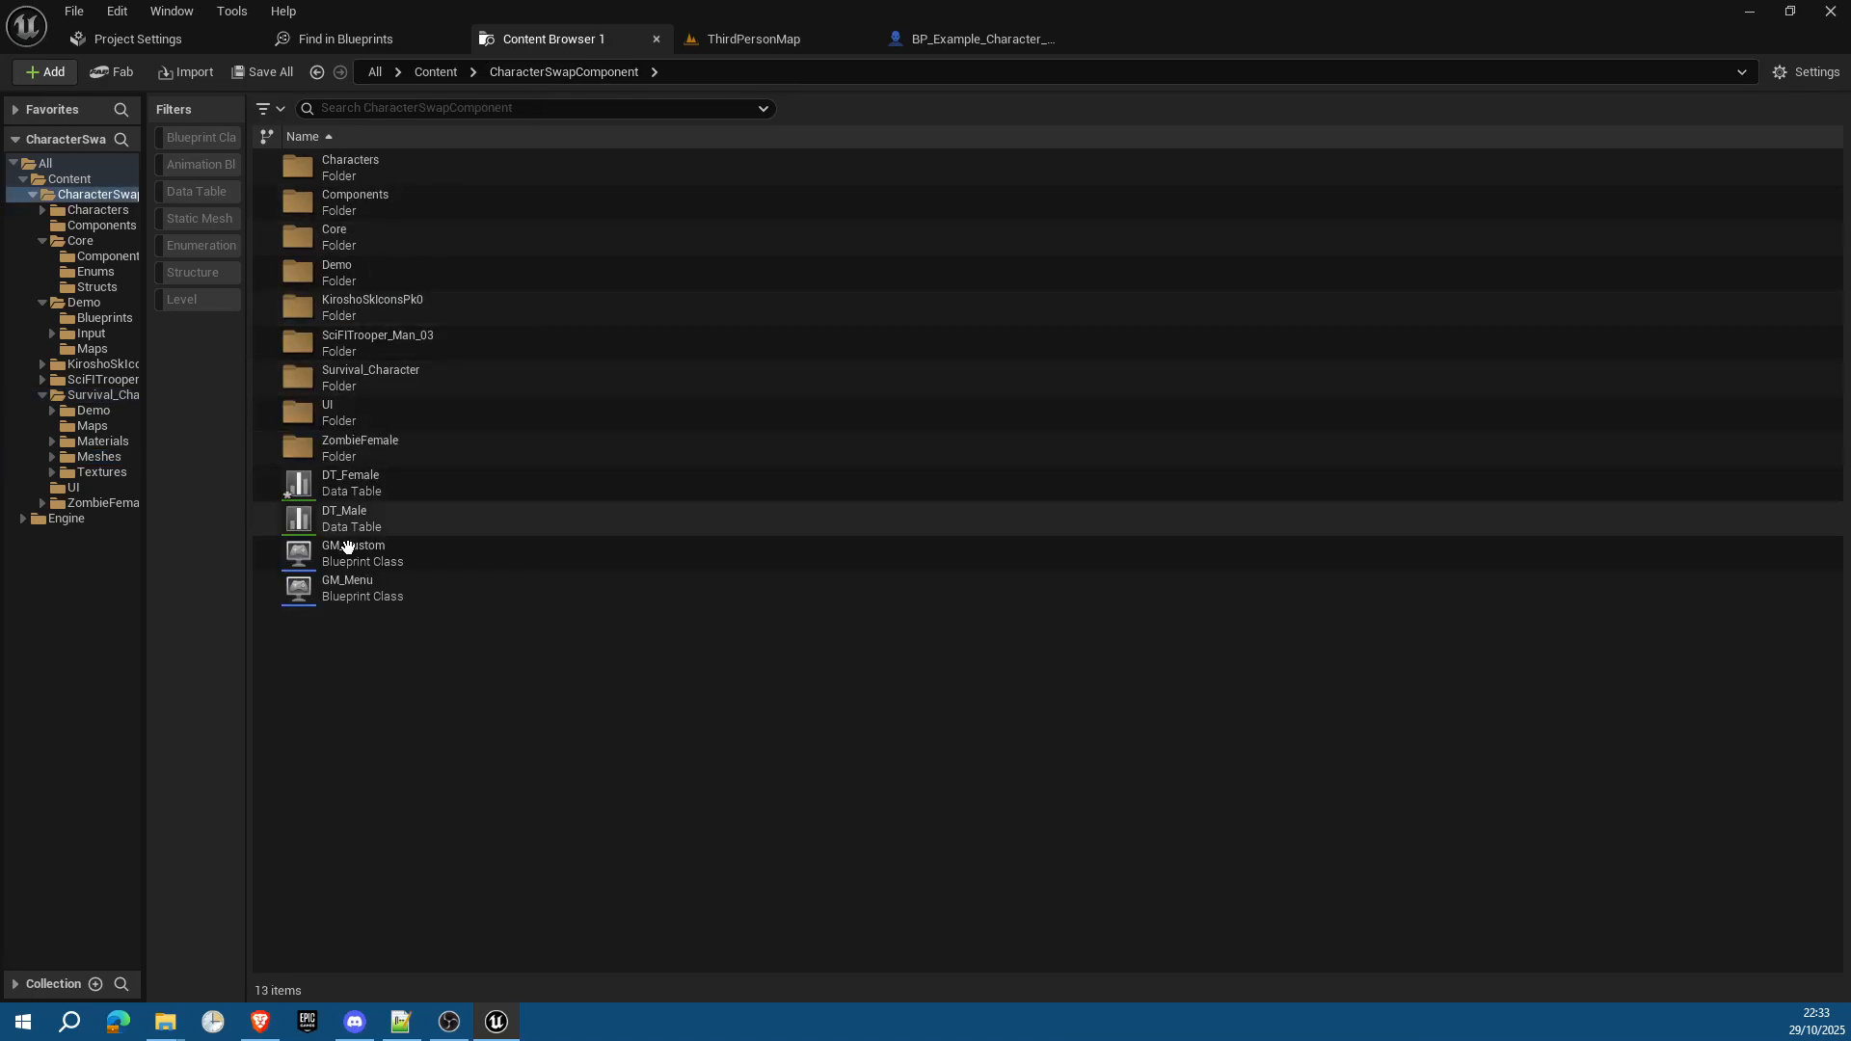
{"action": "double_click", "coordinate": [361, 510]}
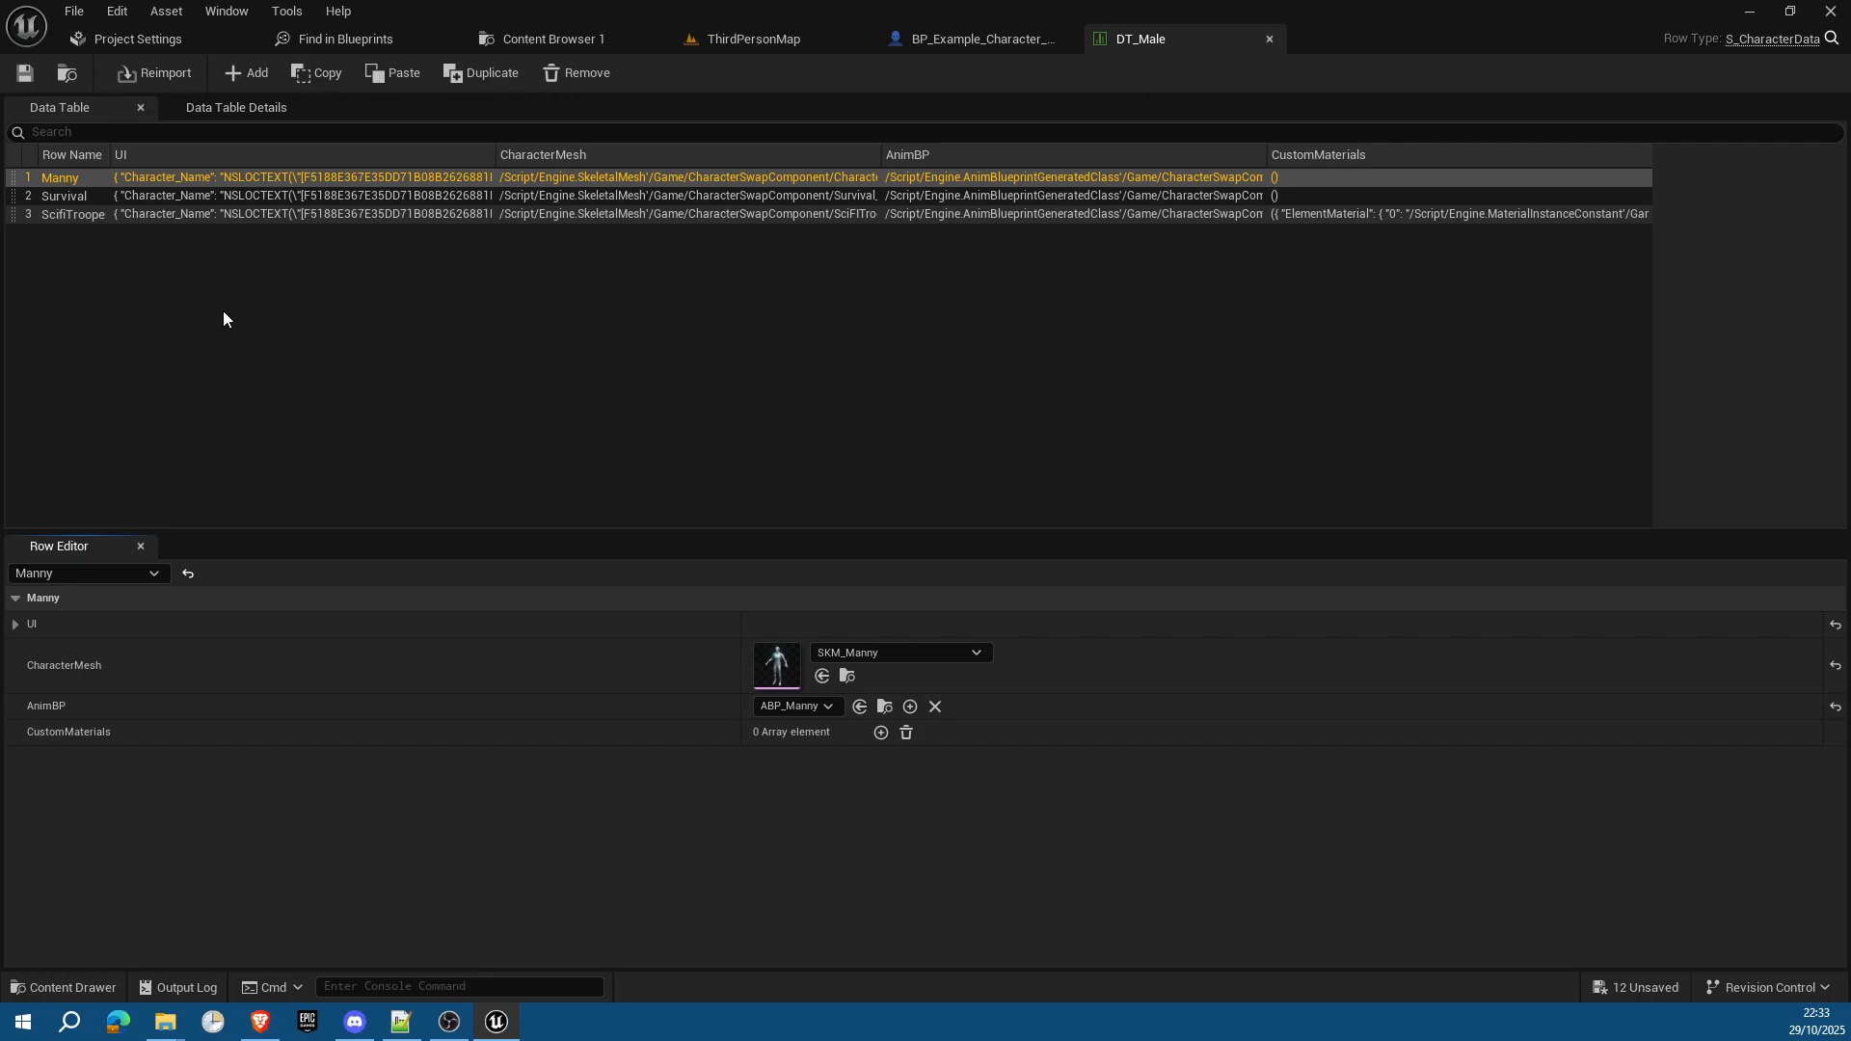
{"action": "left_click", "coordinate": [75, 198]}
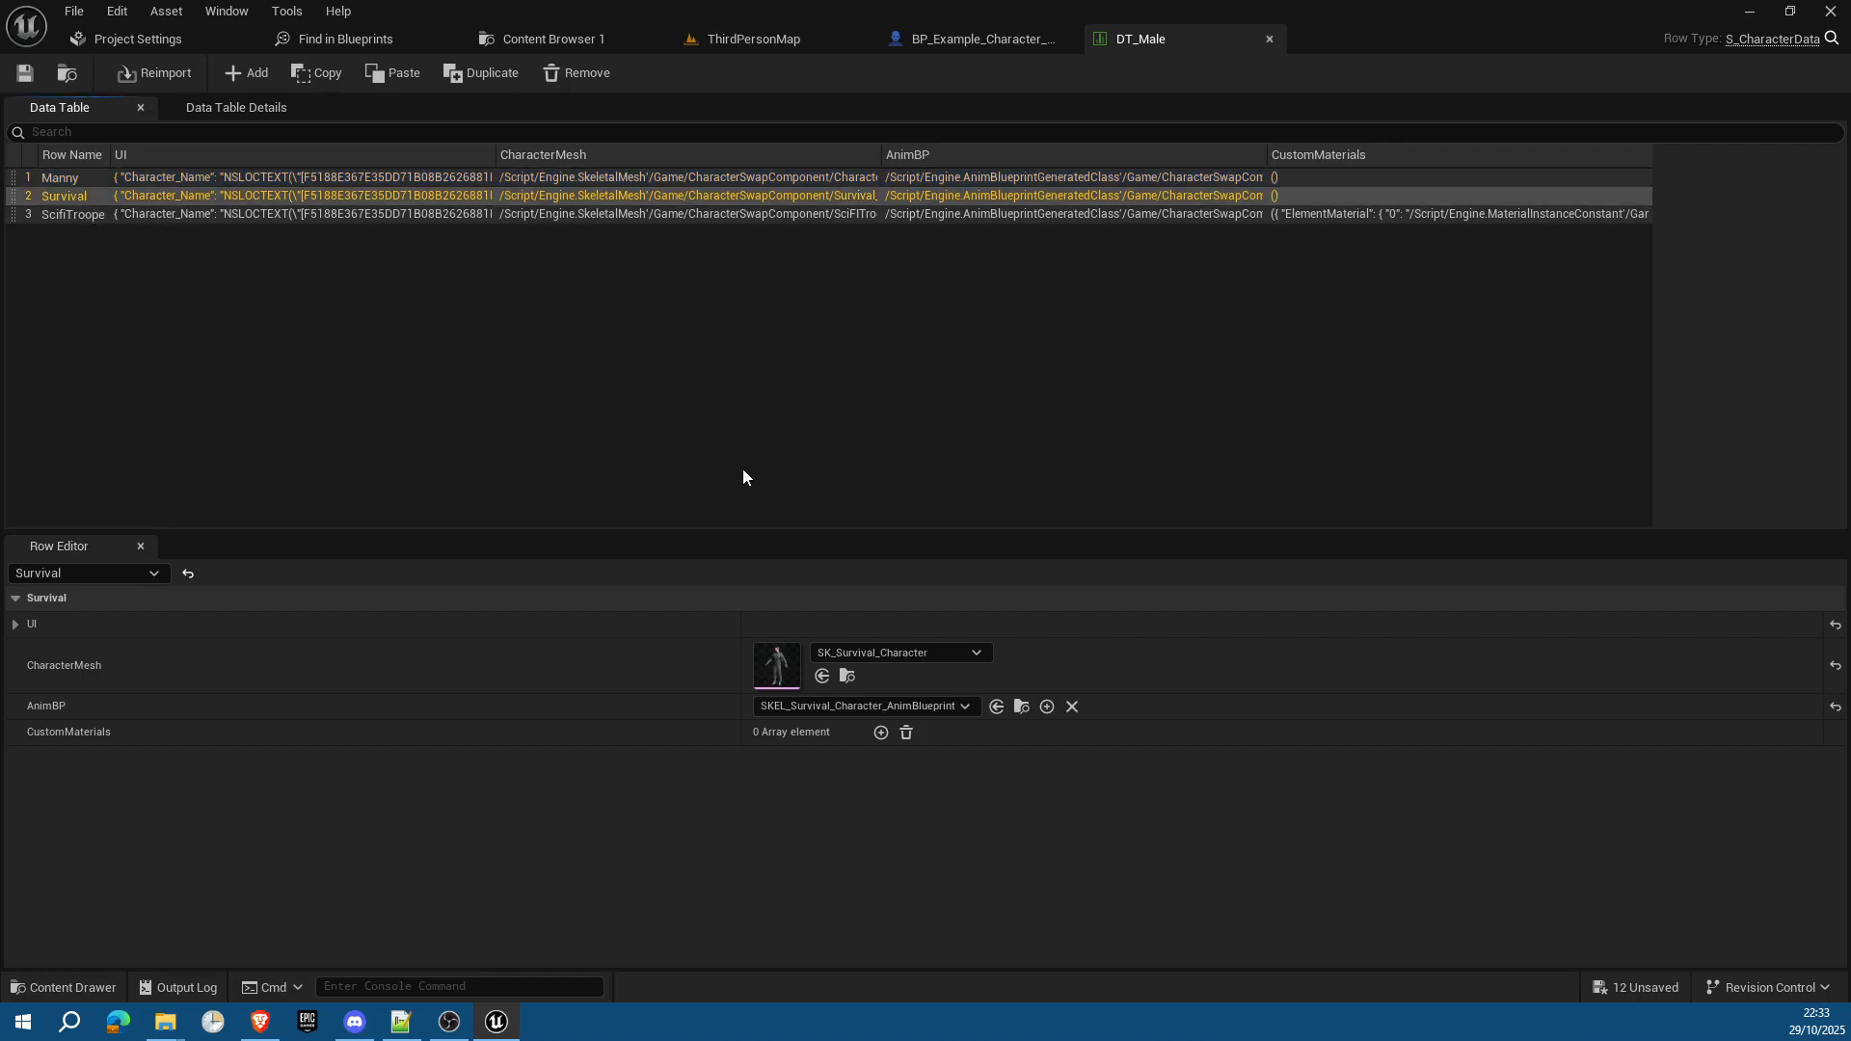
{"action": "left_click", "coordinate": [1022, 707]}
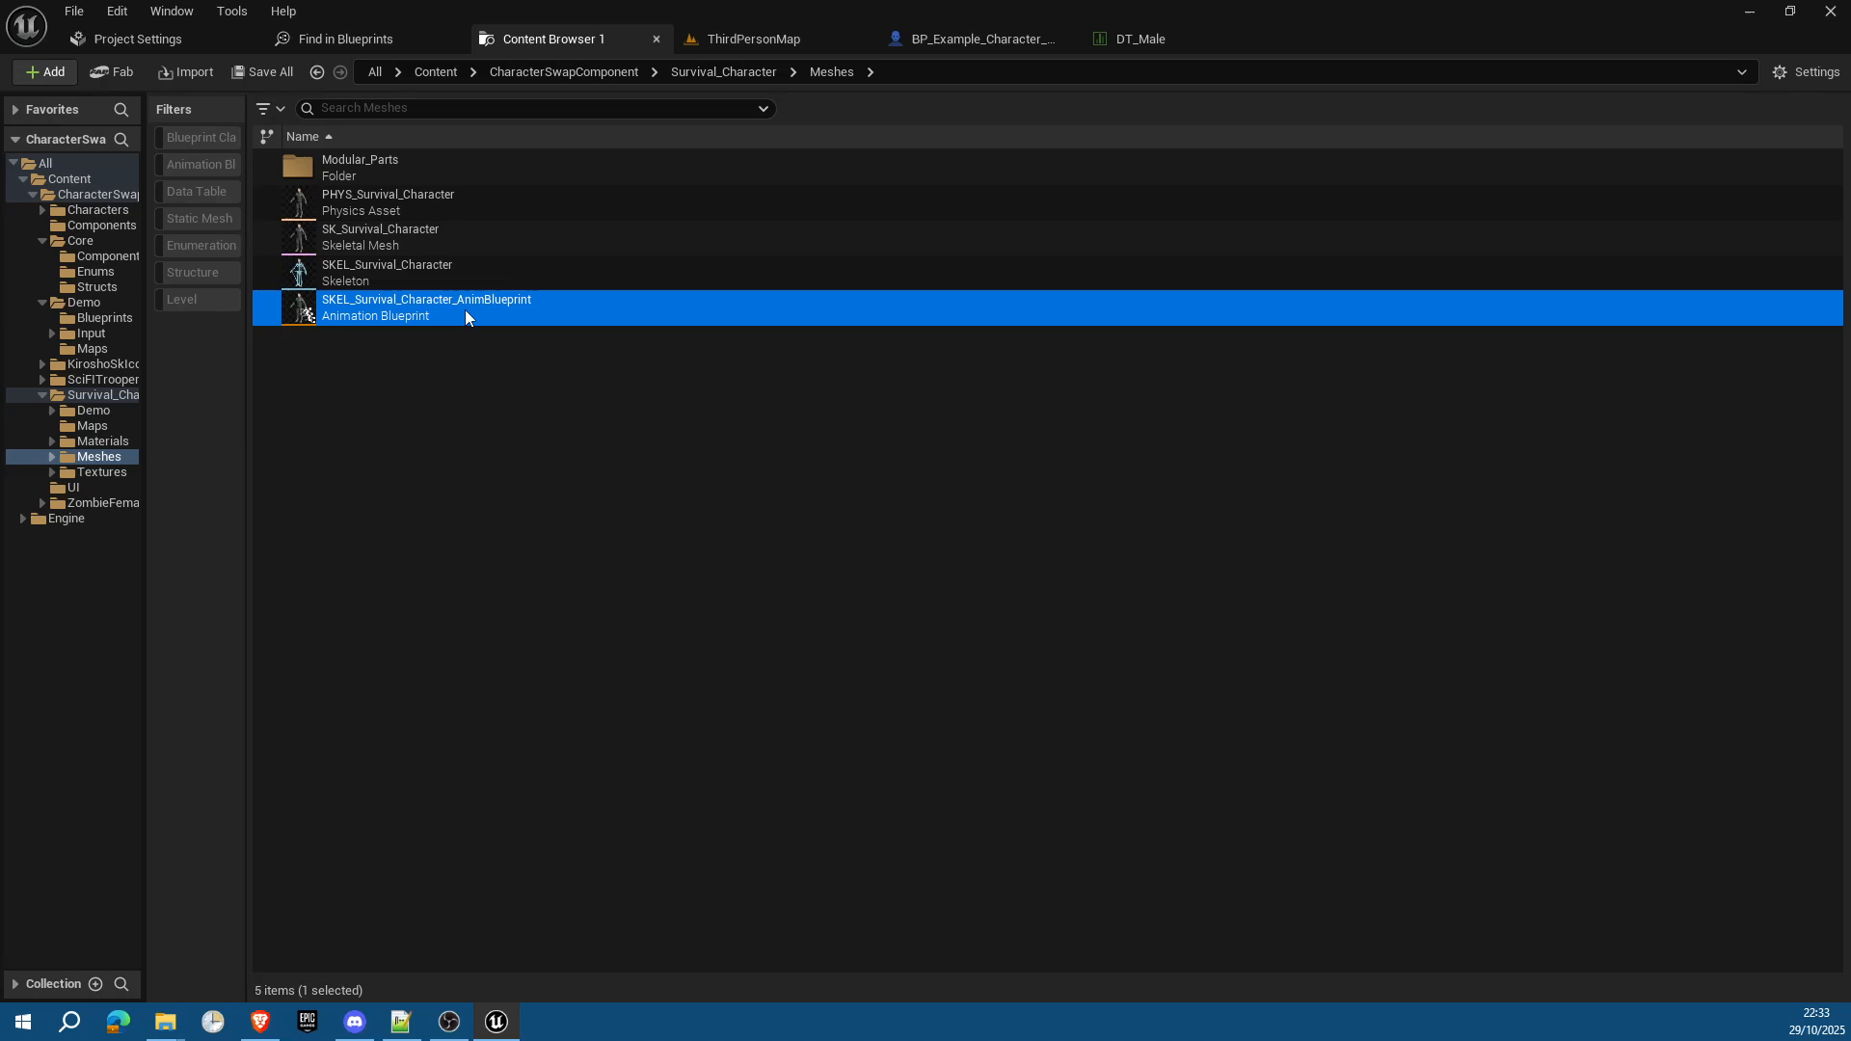
Step: Examine the Copy Pose From Mesh node in SKEL_Survival_Character_AnimBlueprint, and locate the SKEL_Survival_Character skeleton asset in its folder
{"action": "double_click", "coordinate": [465, 309]}
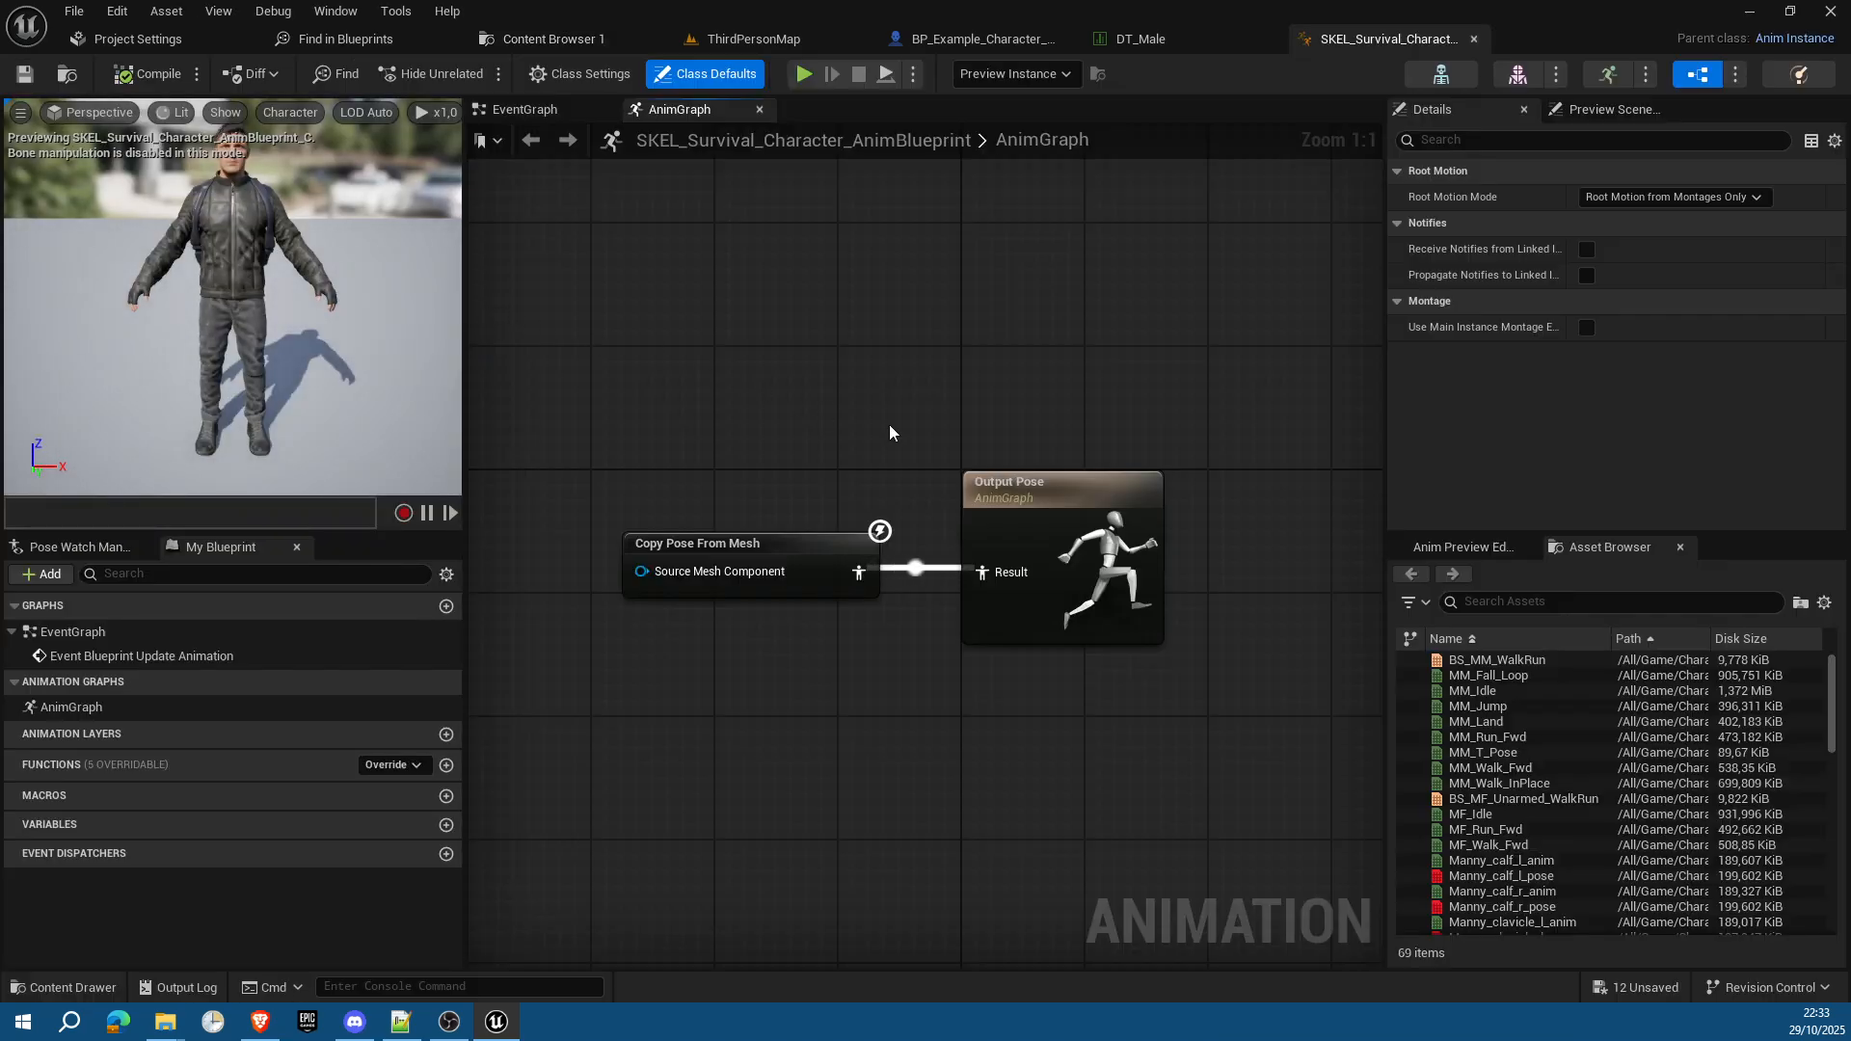
{"action": "left_click", "coordinate": [776, 542]}
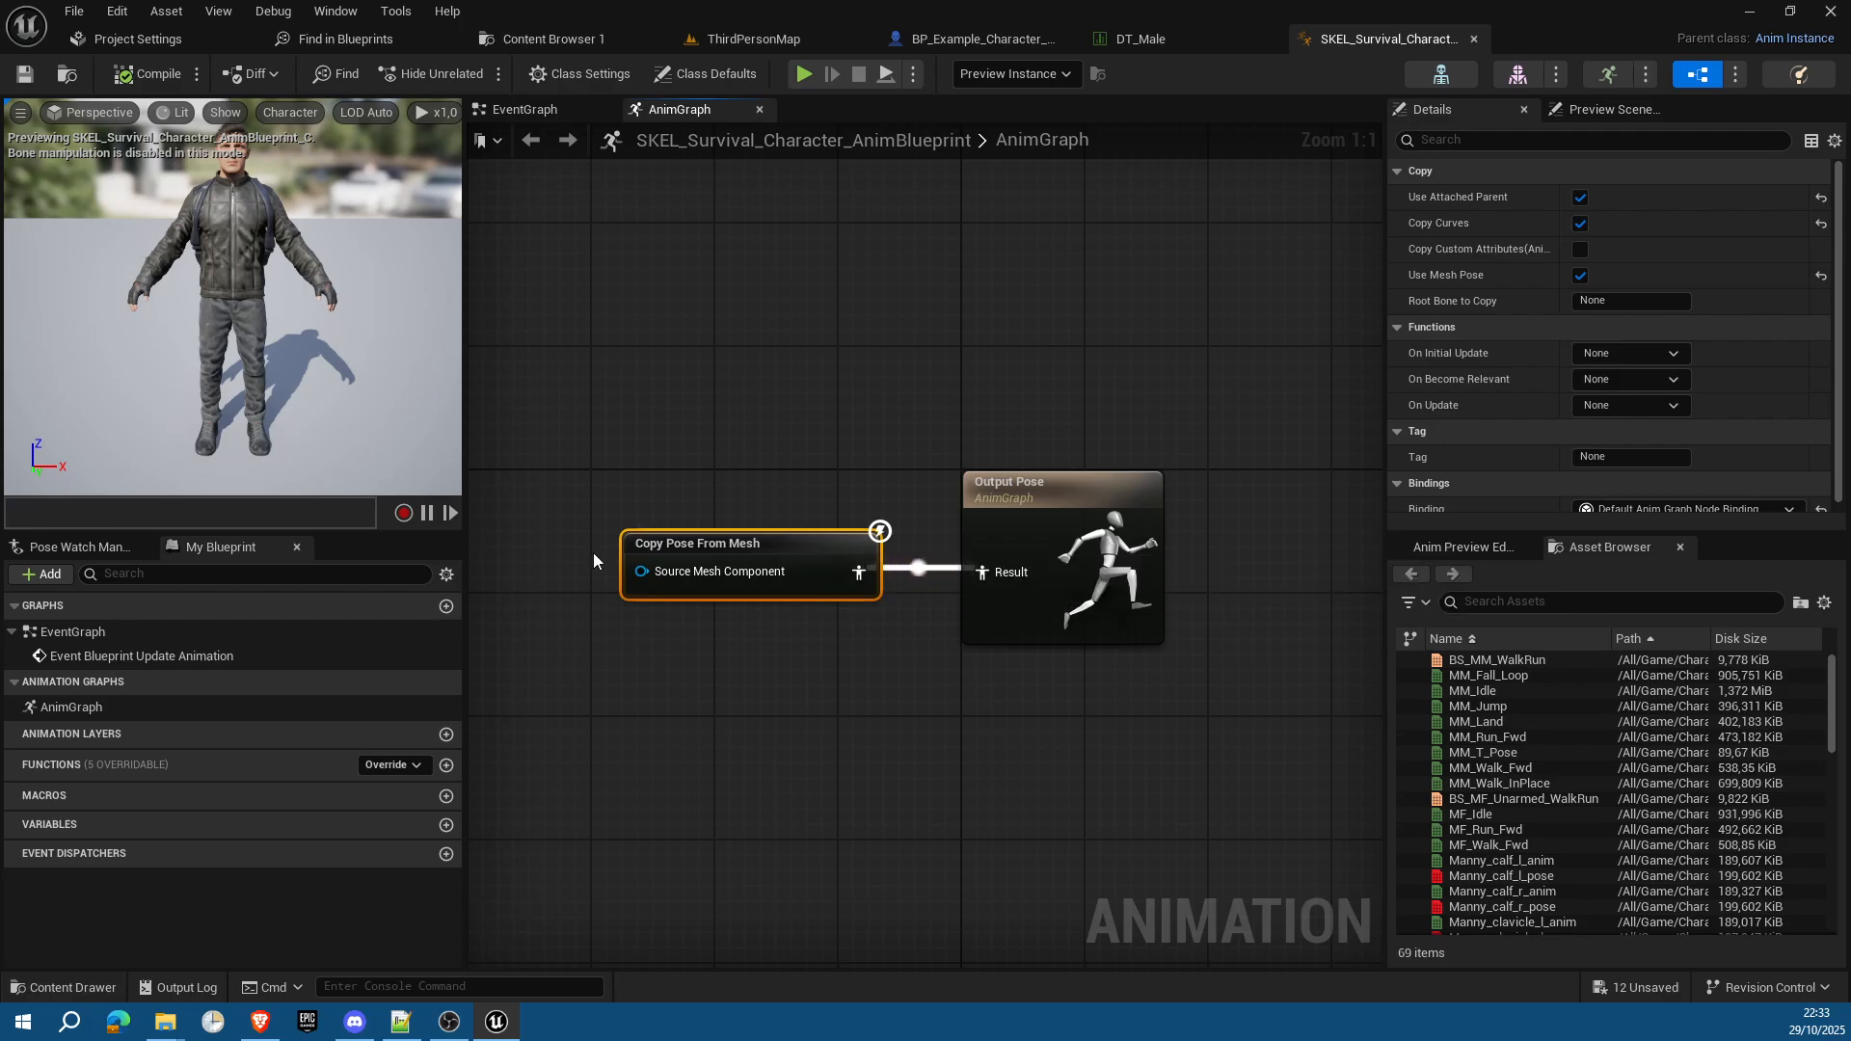
{"action": "left_click_drag", "start_coordinate": [611, 389], "coordinate": [1201, 715]}
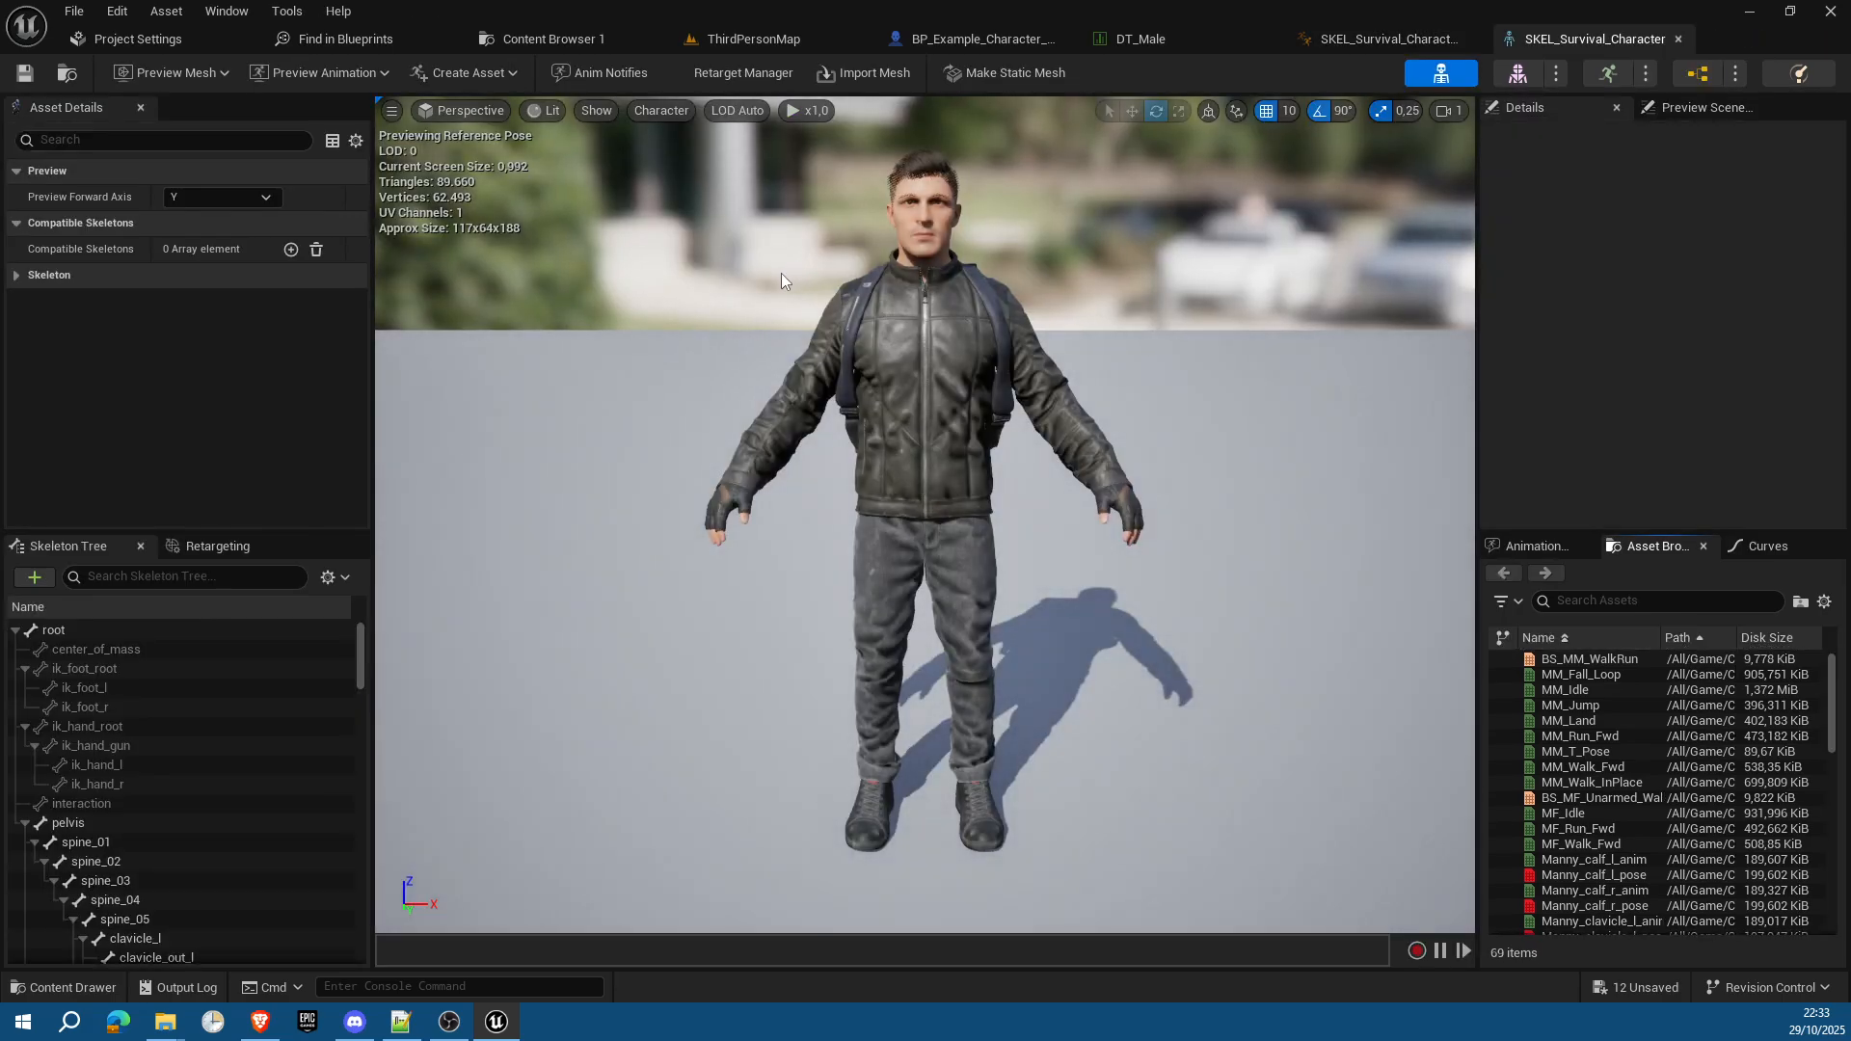
{"action": "left_click", "coordinate": [72, 74]}
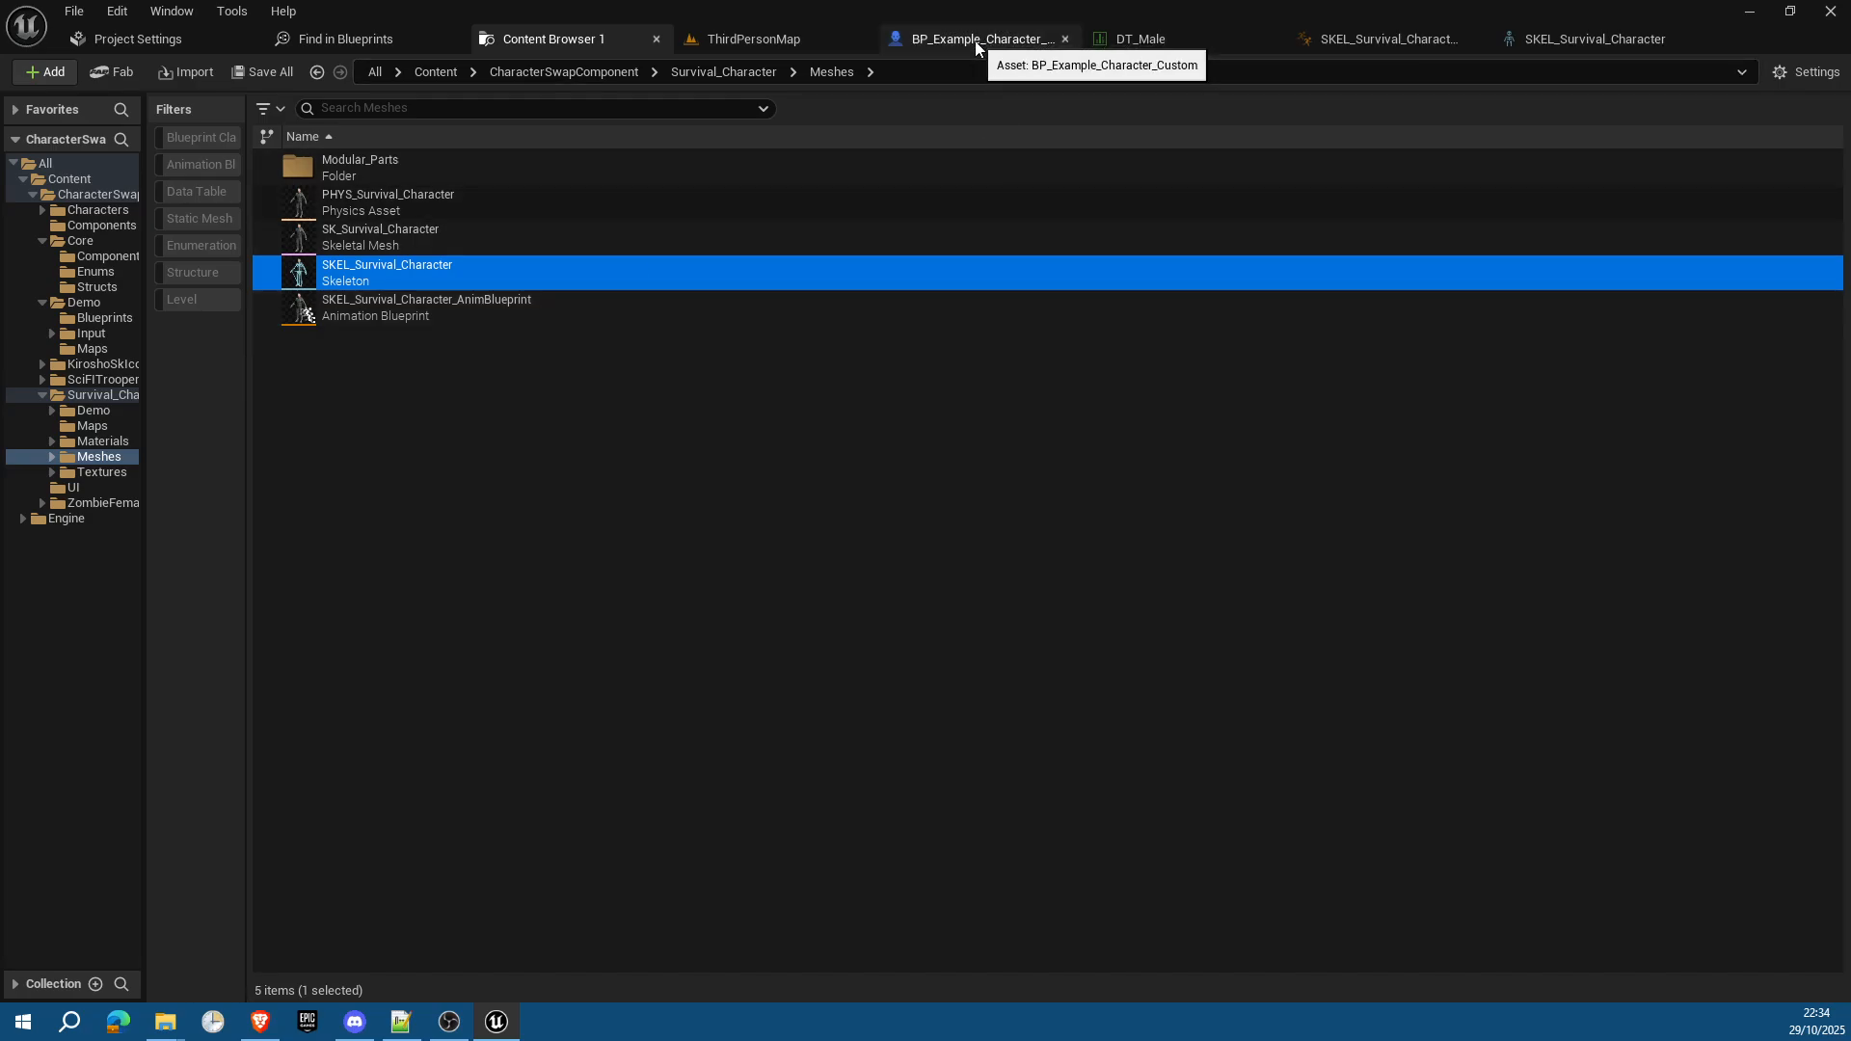
Step: View the character preview in the BP_Example_Character_Custom blueprint and close that blueprint
{"action": "left_click", "coordinate": [975, 42]}
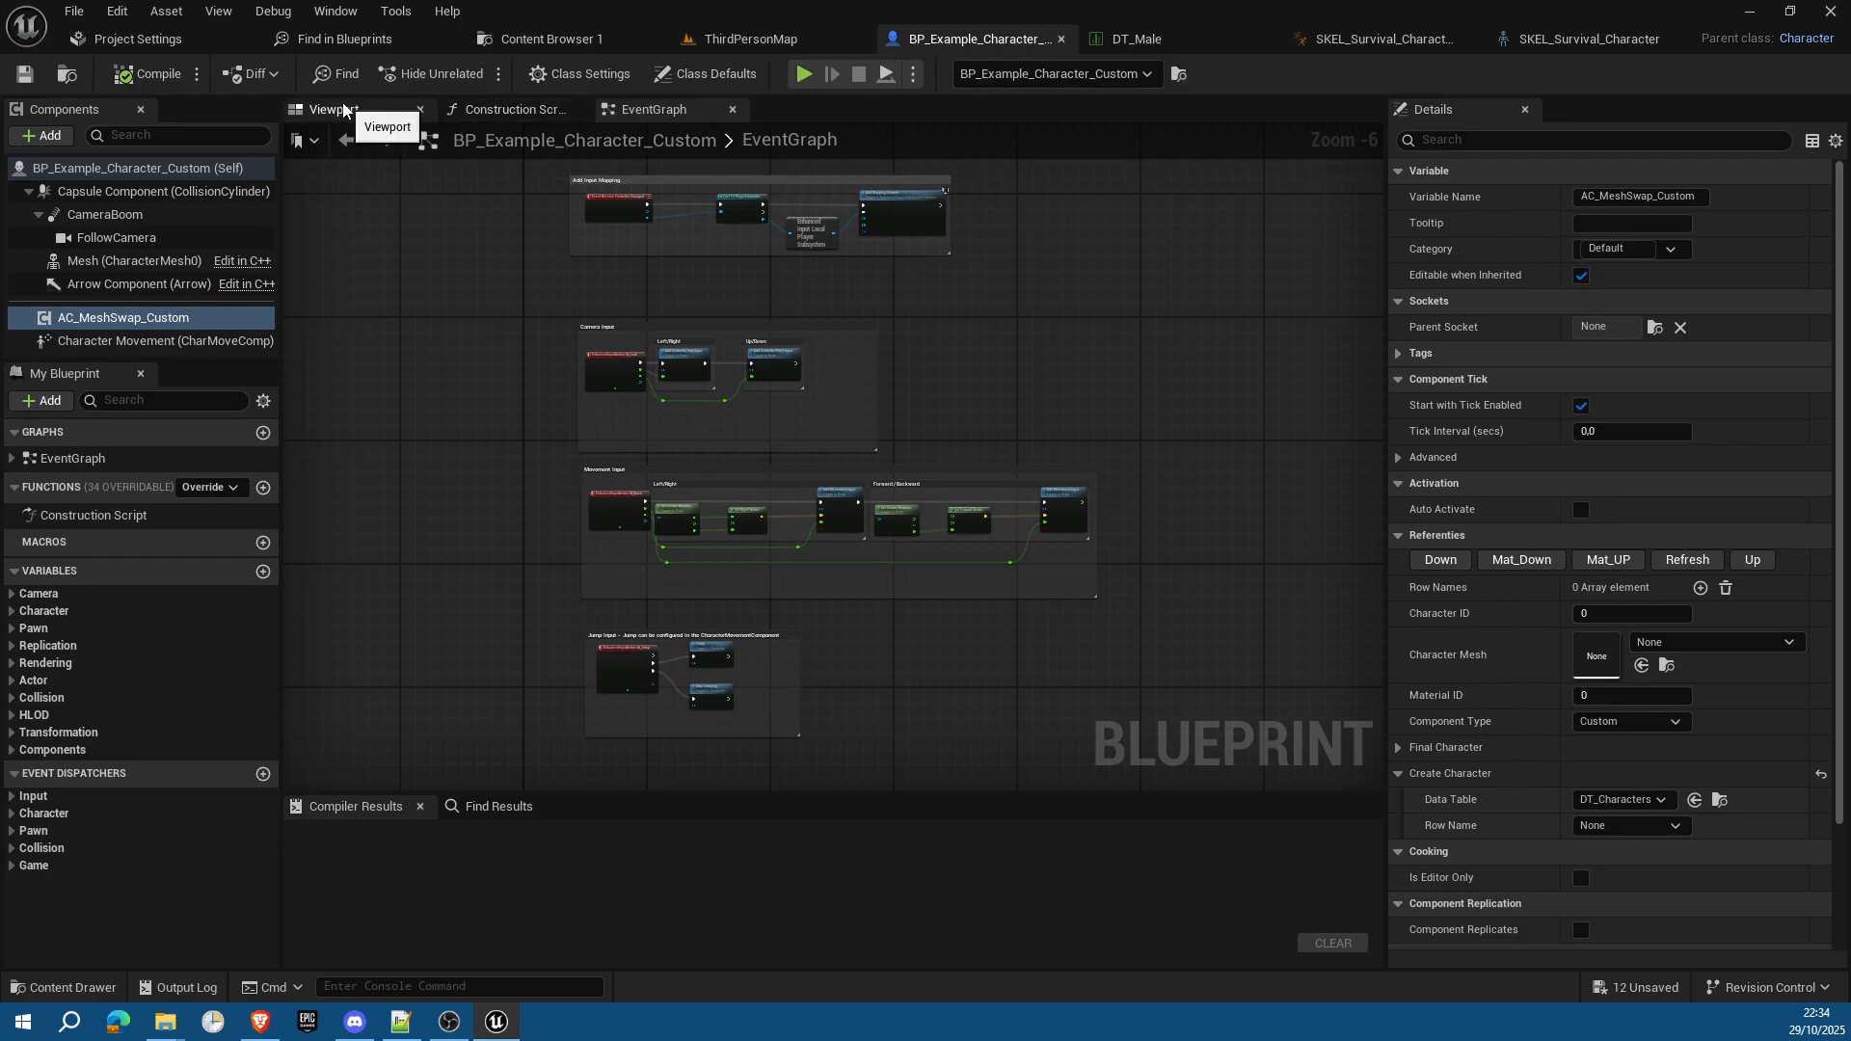
{"action": "left_click", "coordinate": [344, 110]}
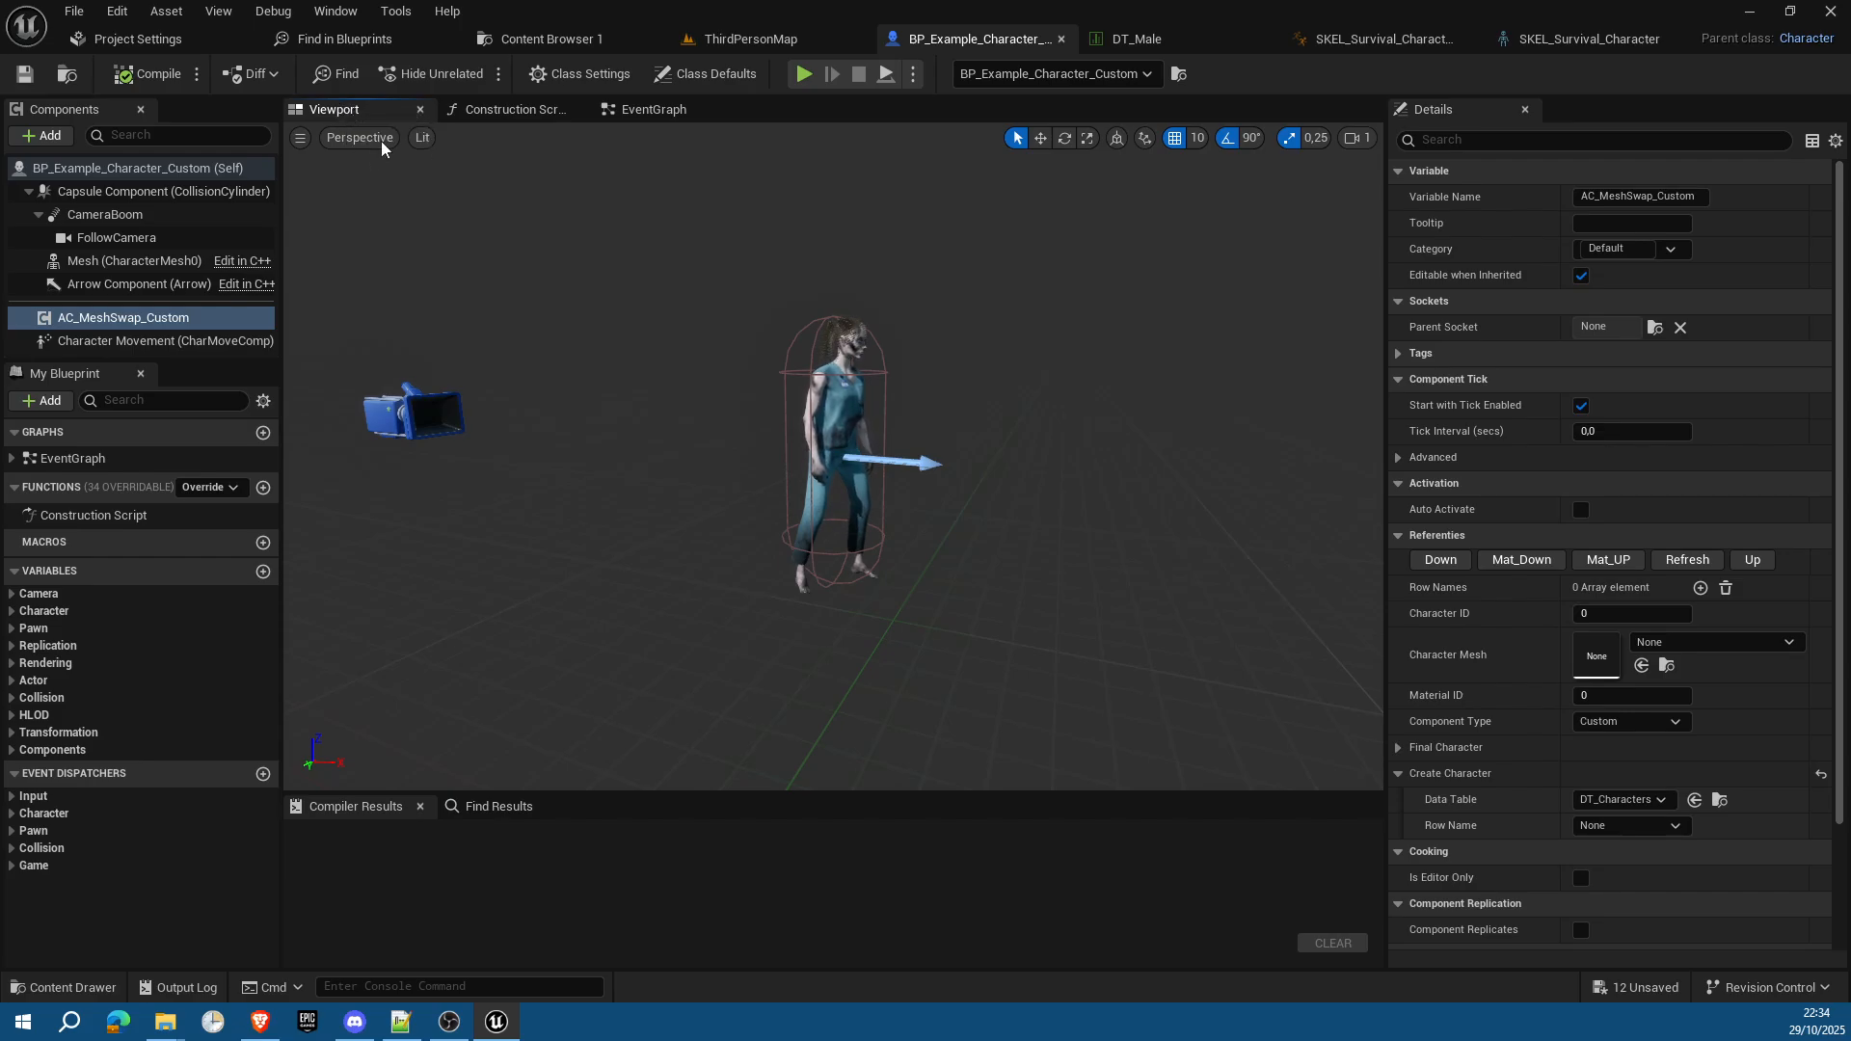
{"action": "left_click", "coordinate": [1062, 38]}
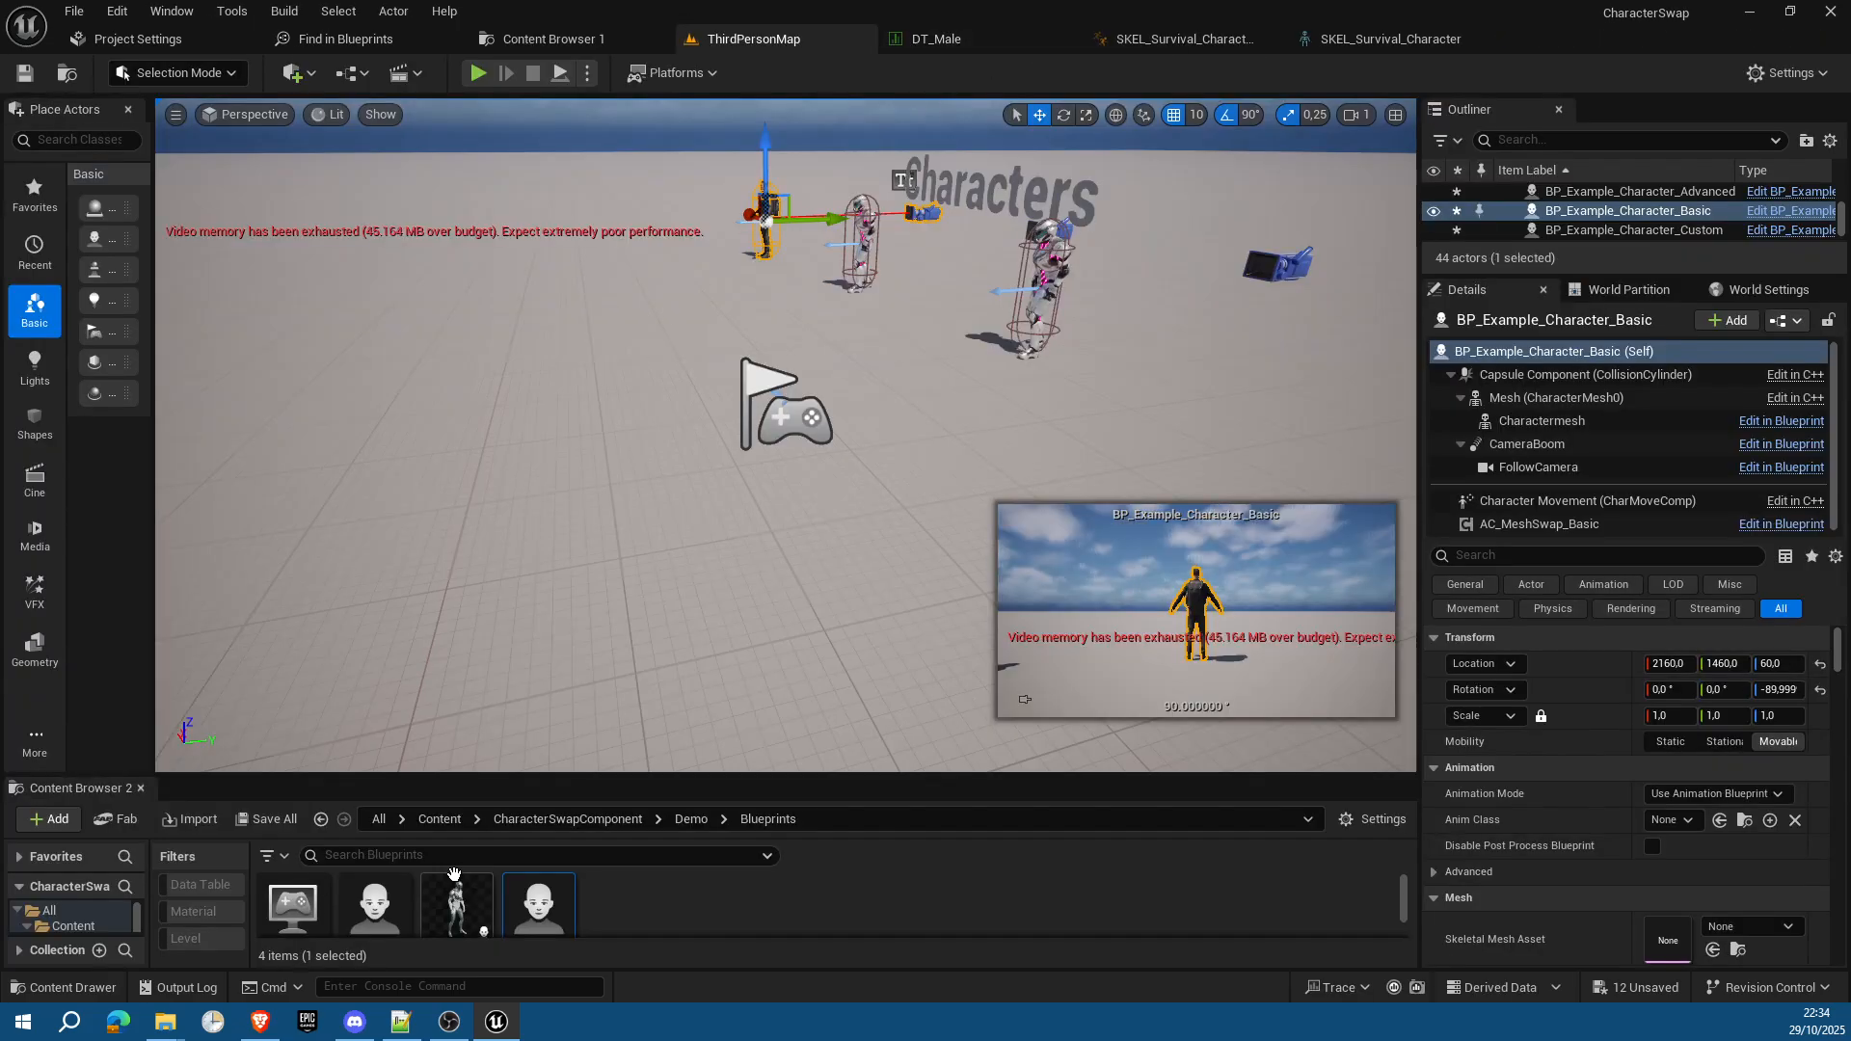
Step: Open BP_Example_Character_Basic, move the Charactermesh node closer to the Mesh node in its Construction Script, and show the character preview
{"action": "scroll", "coordinate": [420, 897], "scroll_direction": "down", "scroll_amount": 2}
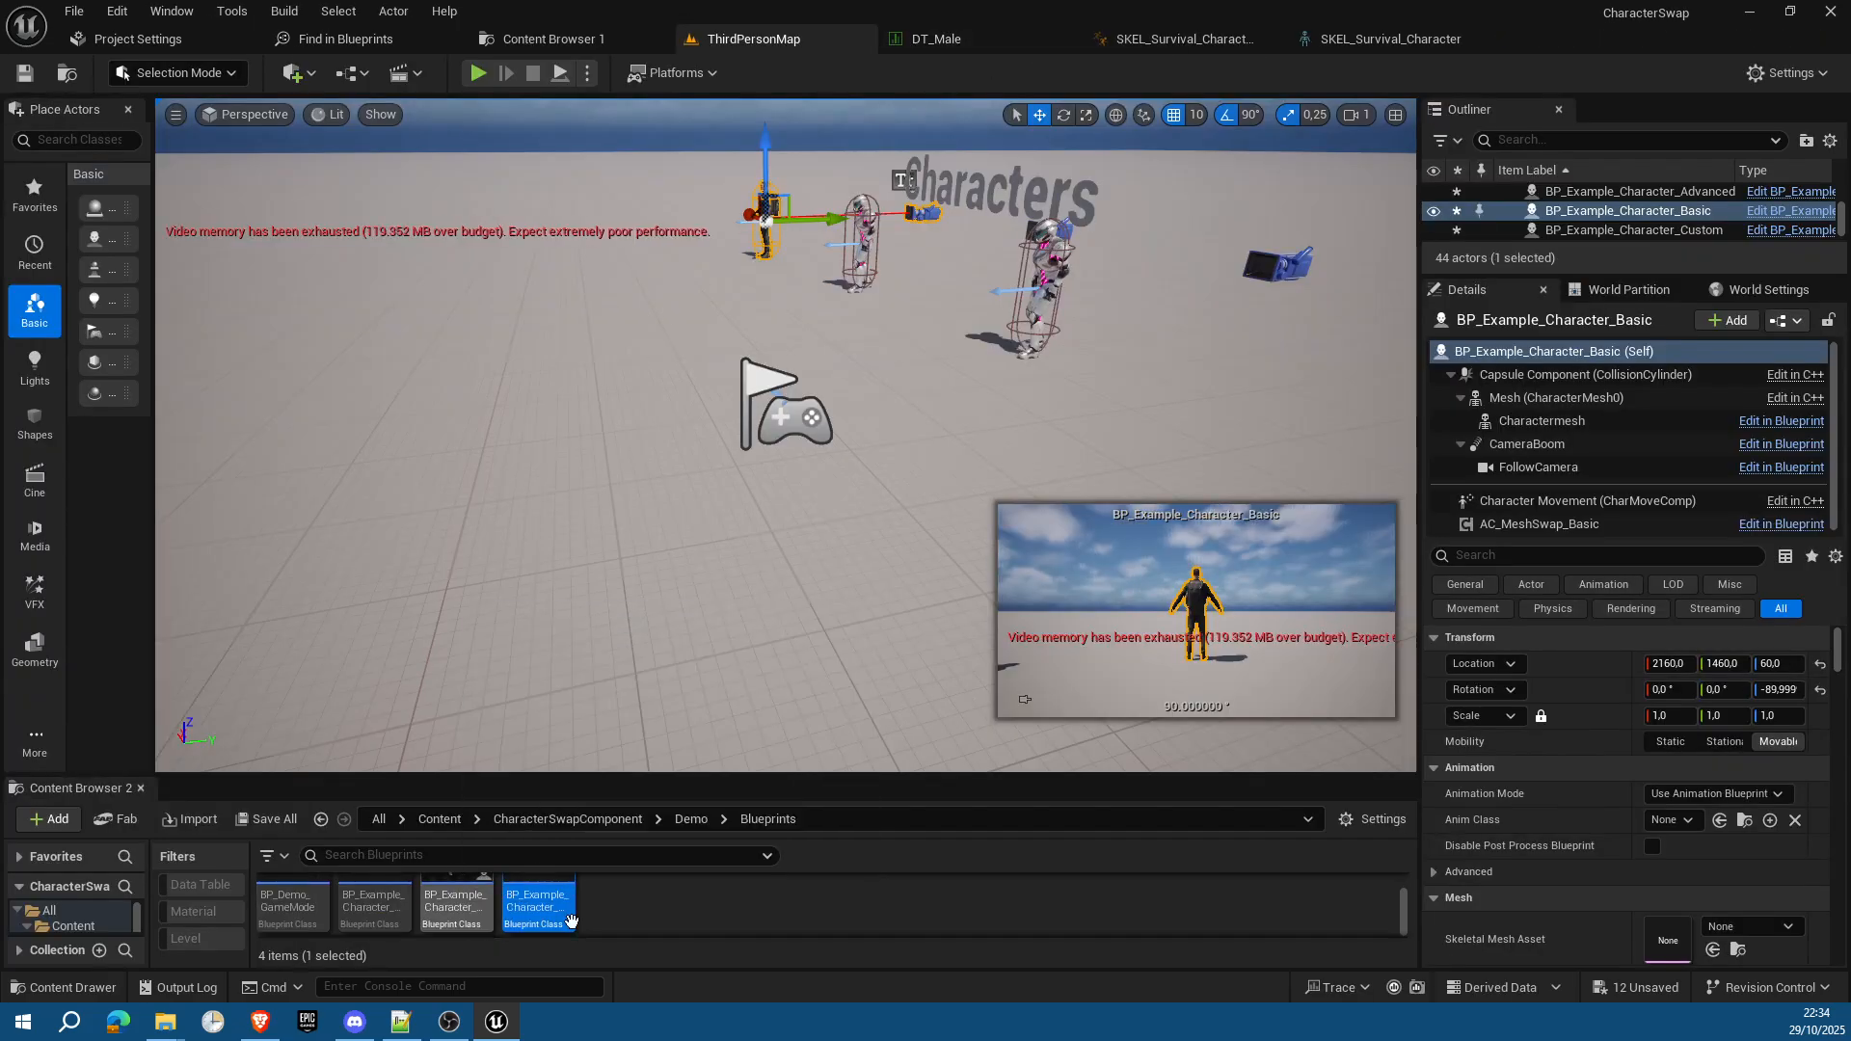
{"action": "left_click", "coordinate": [455, 902]}
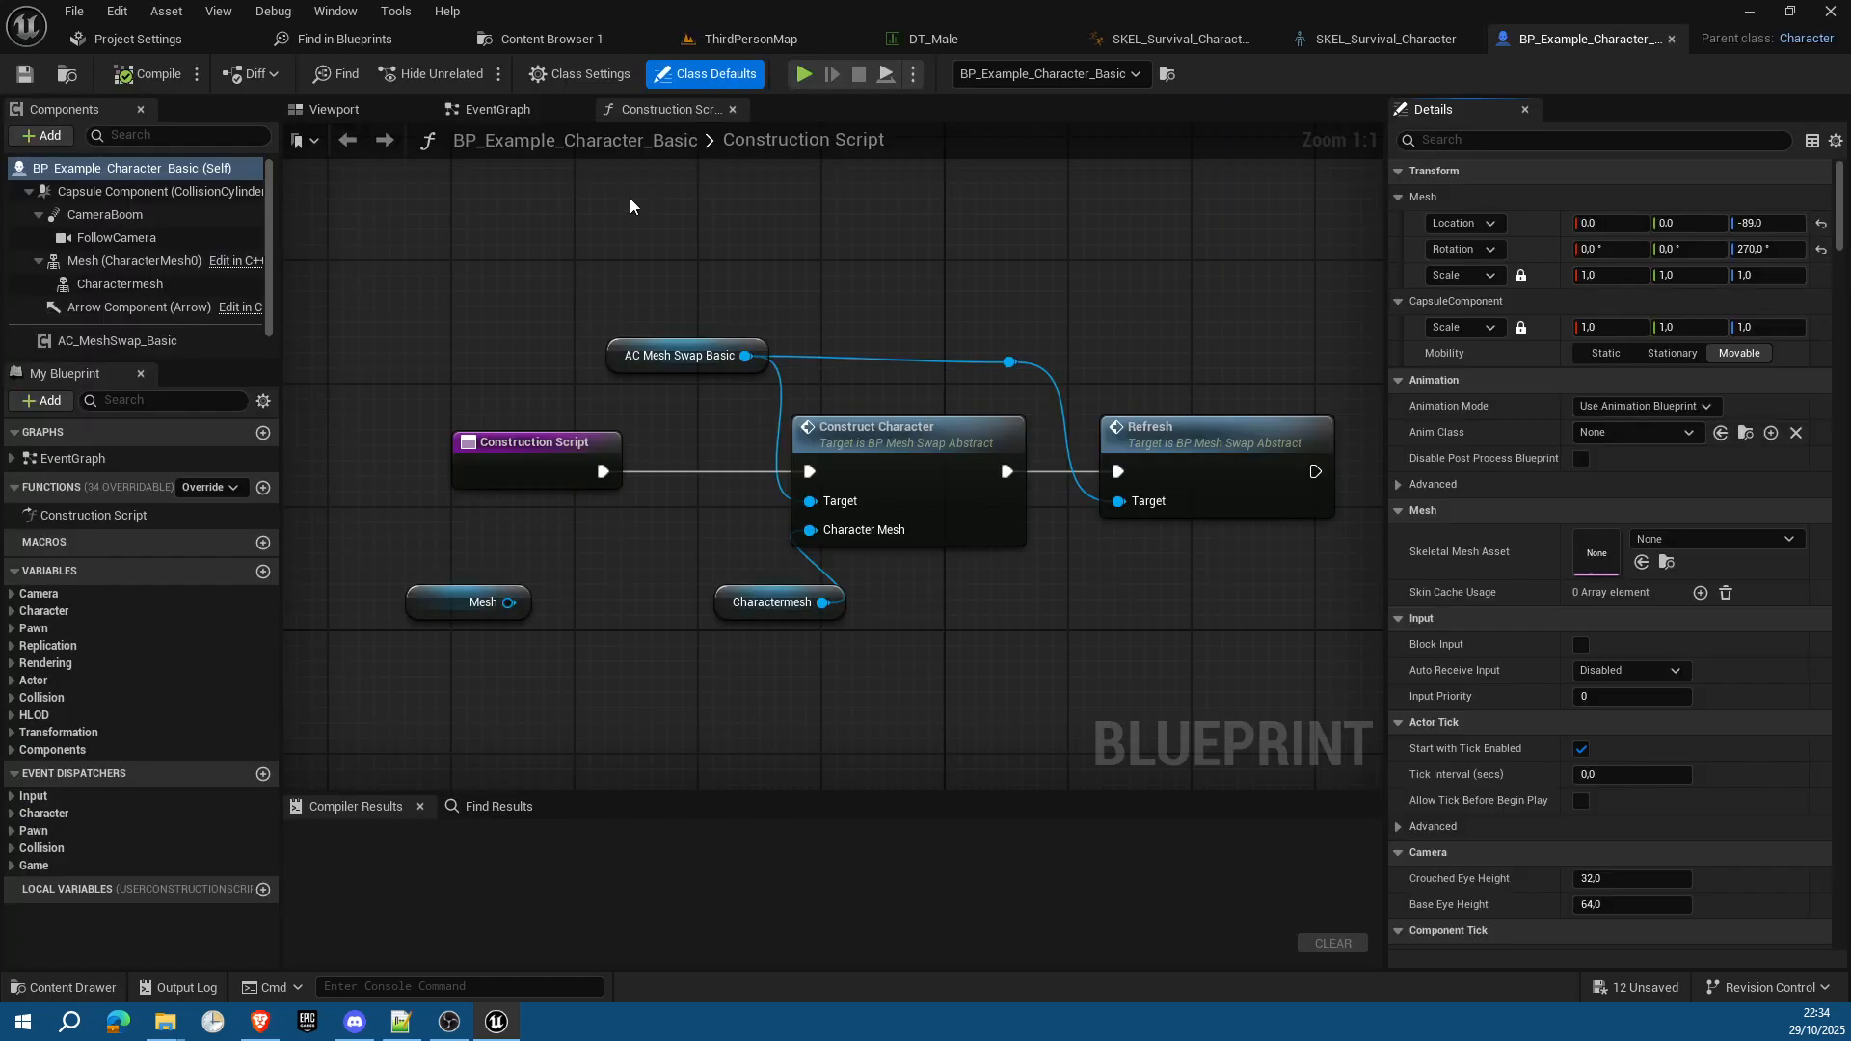
{"action": "left_click_drag", "start_coordinate": [722, 602], "coordinate": [595, 588]}
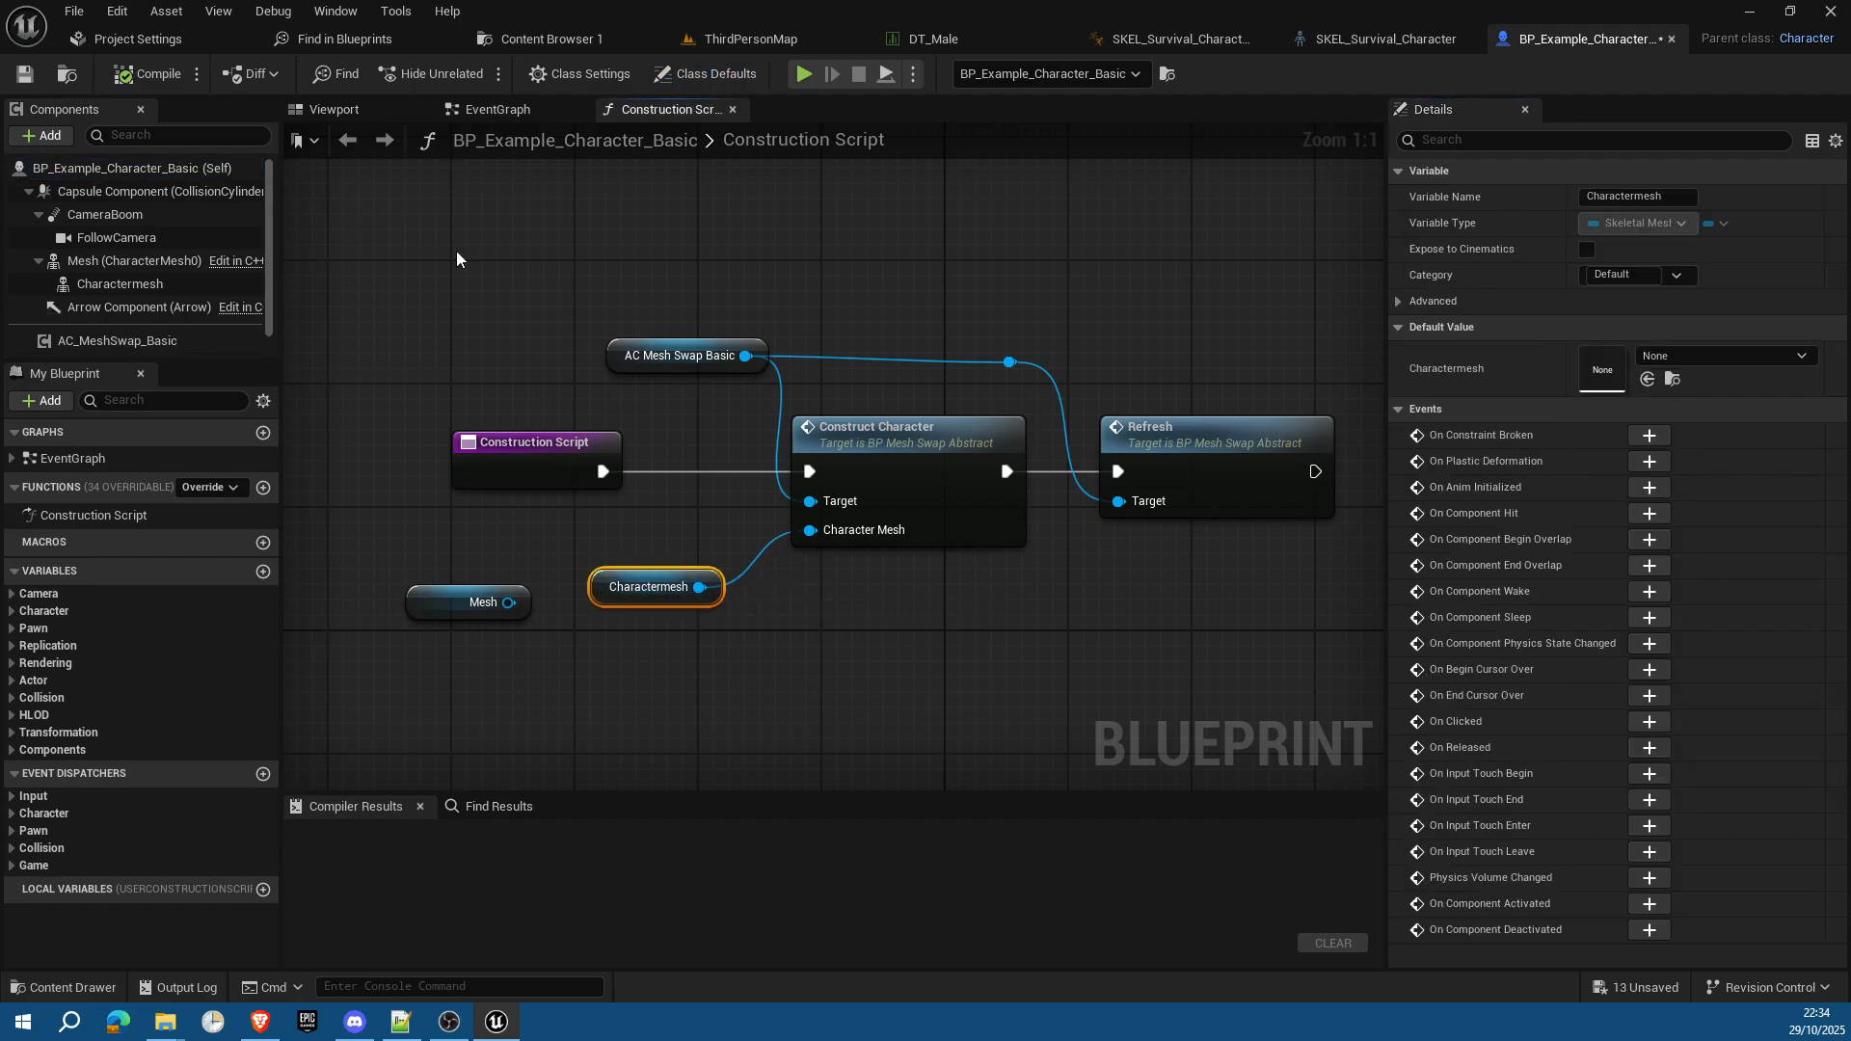
{"action": "left_click", "coordinate": [322, 114]}
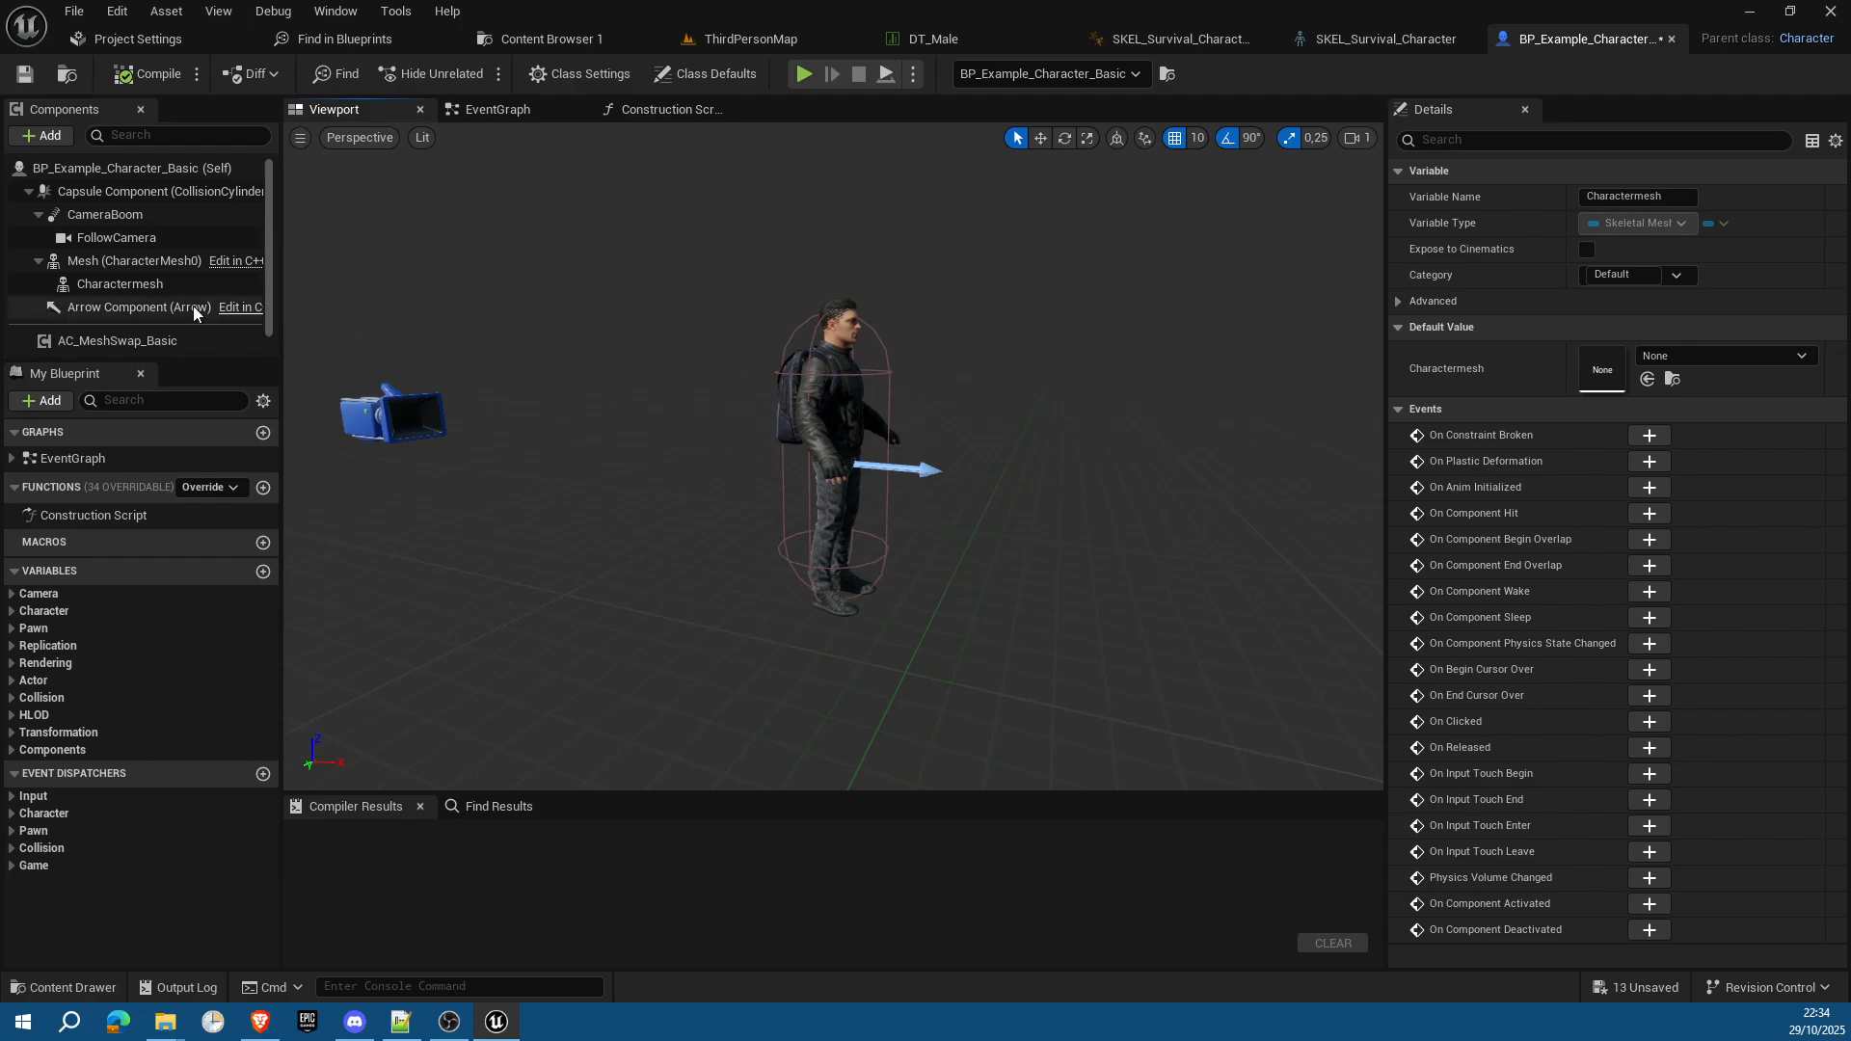
Step: Compare the Basic character's Mesh and Charactermesh components, and set the Mesh component's skeletal mesh asset to SKM_Manny
{"action": "left_click", "coordinate": [94, 262]}
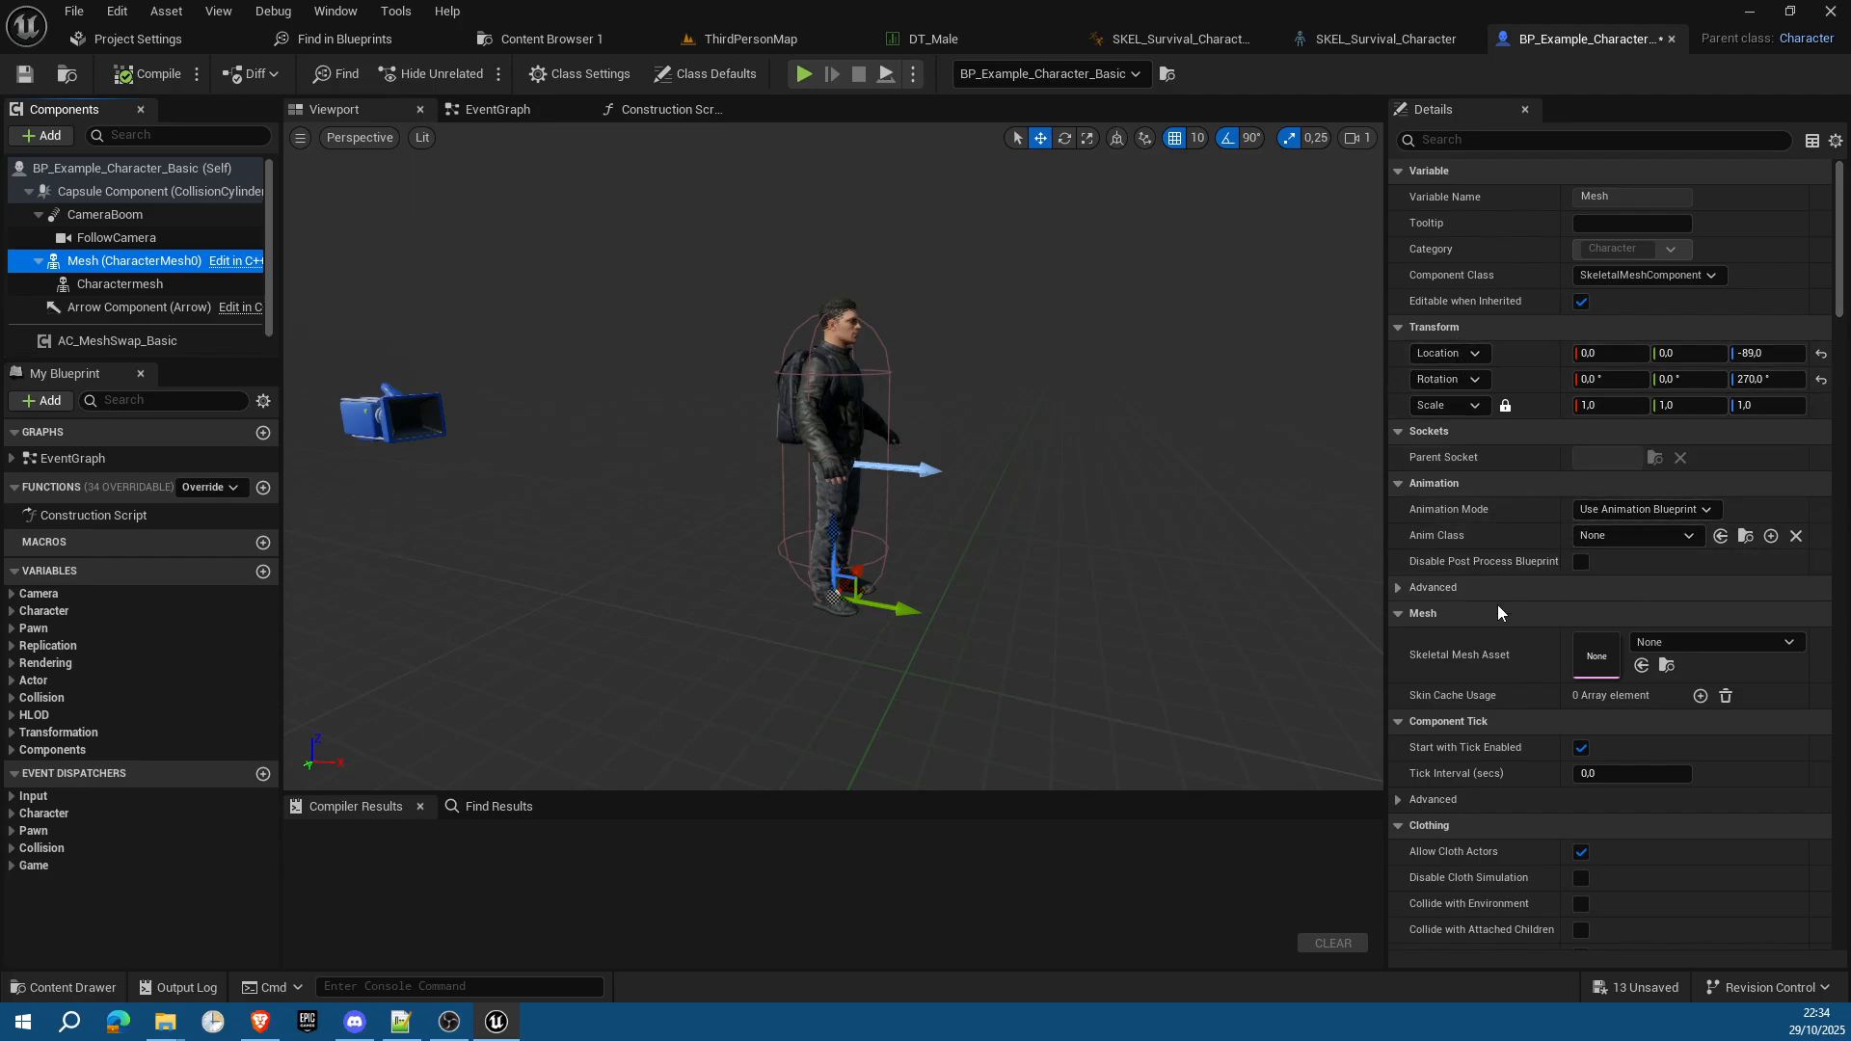
{"action": "left_click", "coordinate": [147, 286]}
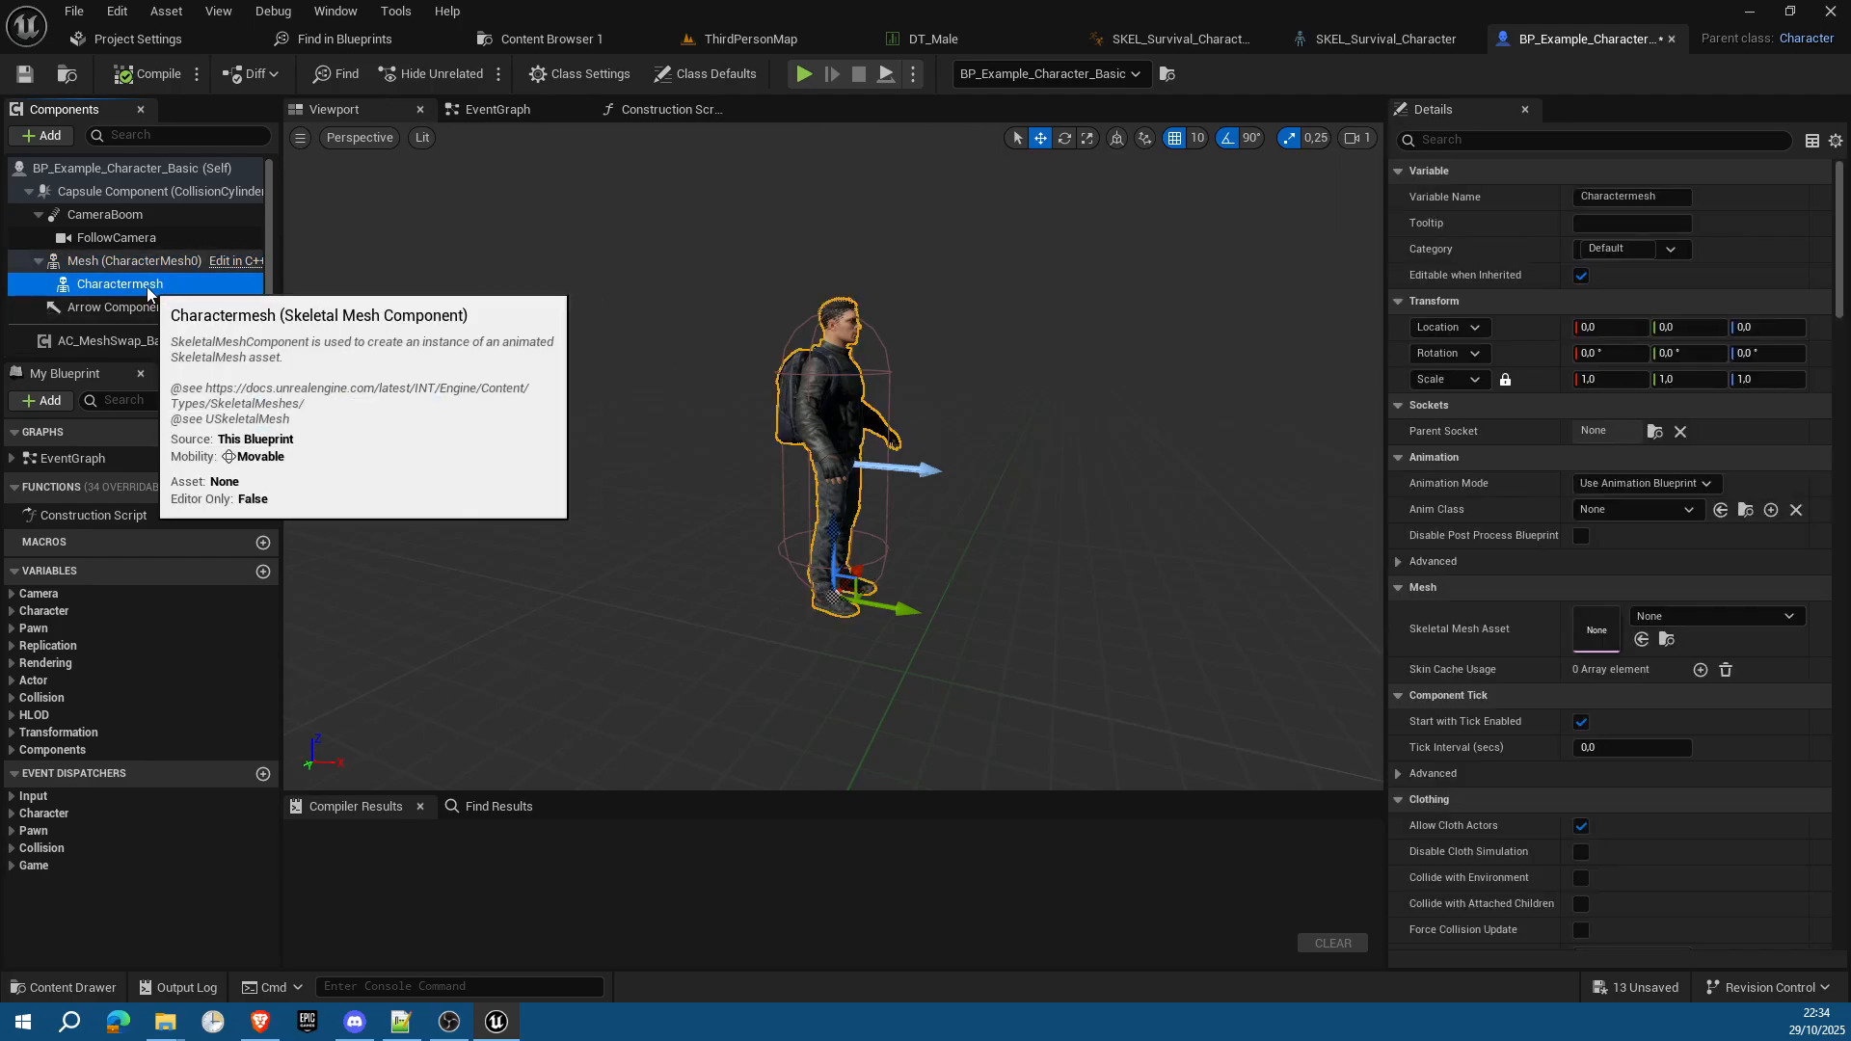
{"action": "left_click", "coordinate": [160, 257]}
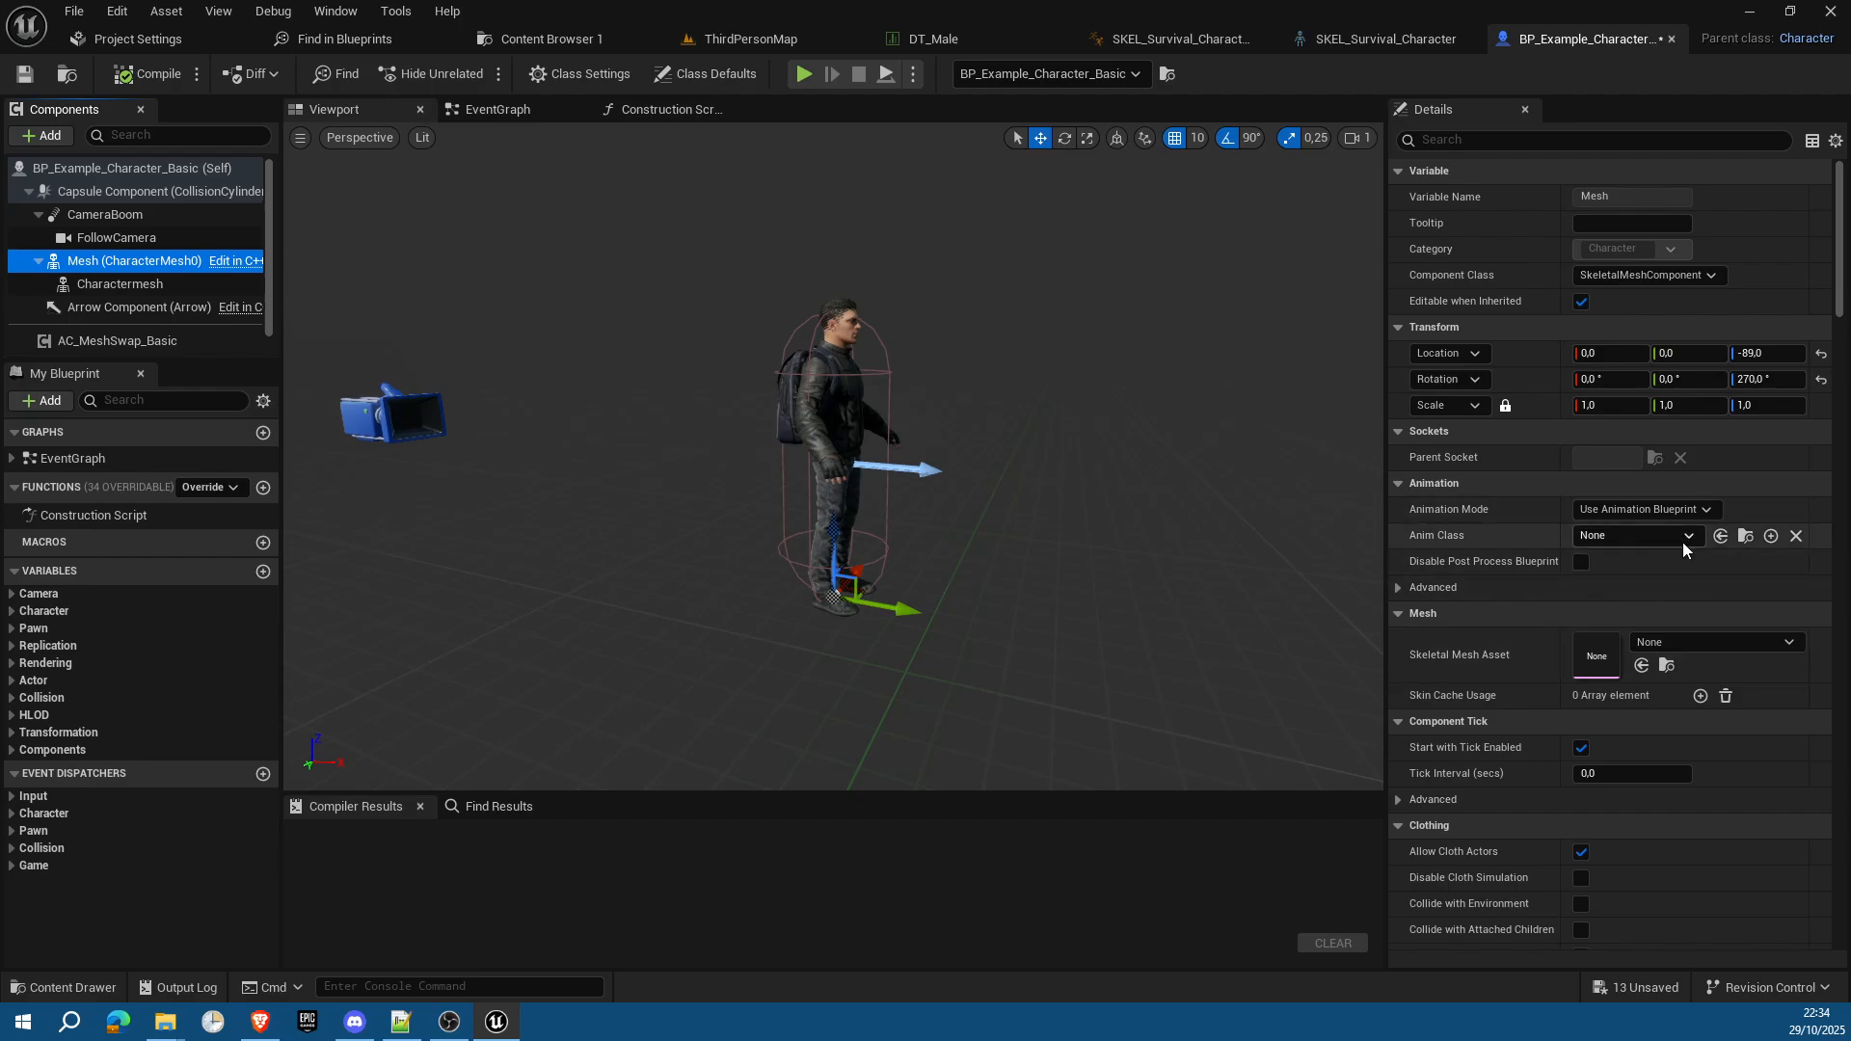
{"action": "left_click", "coordinate": [1682, 645]}
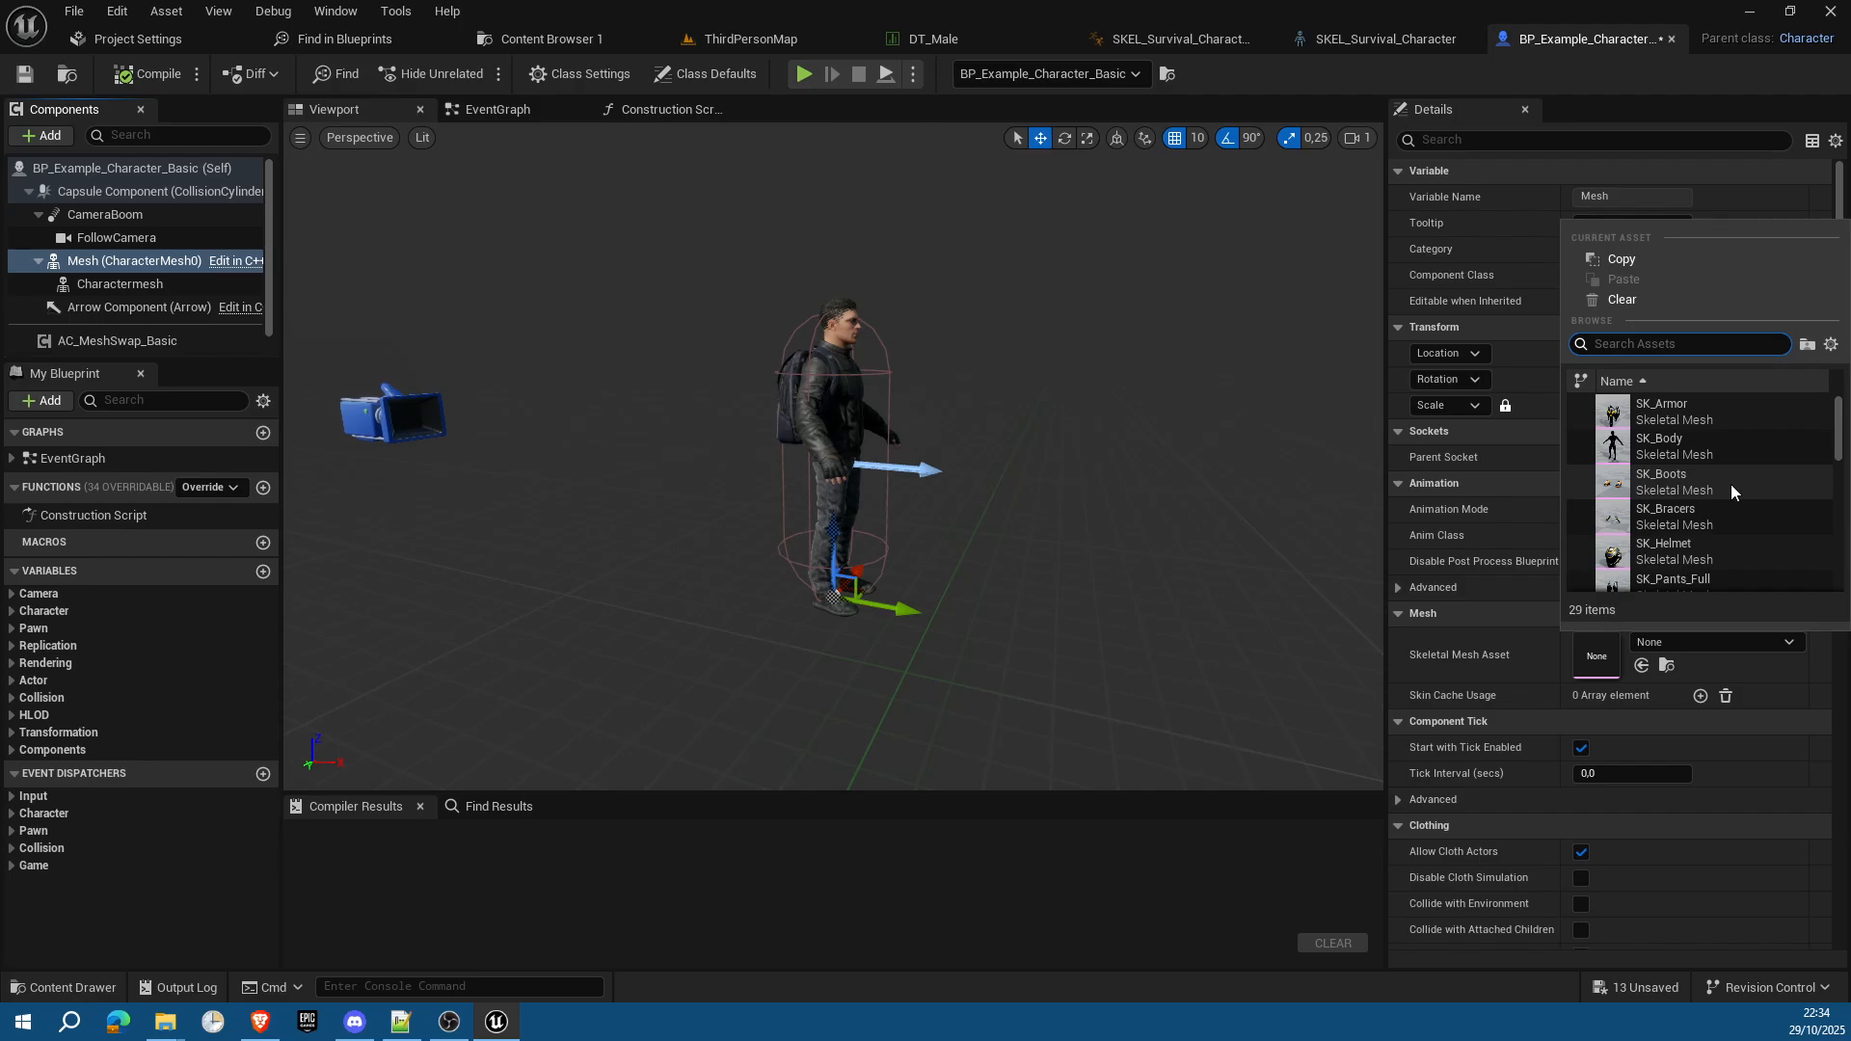
{"action": "type", "text": "manny"}
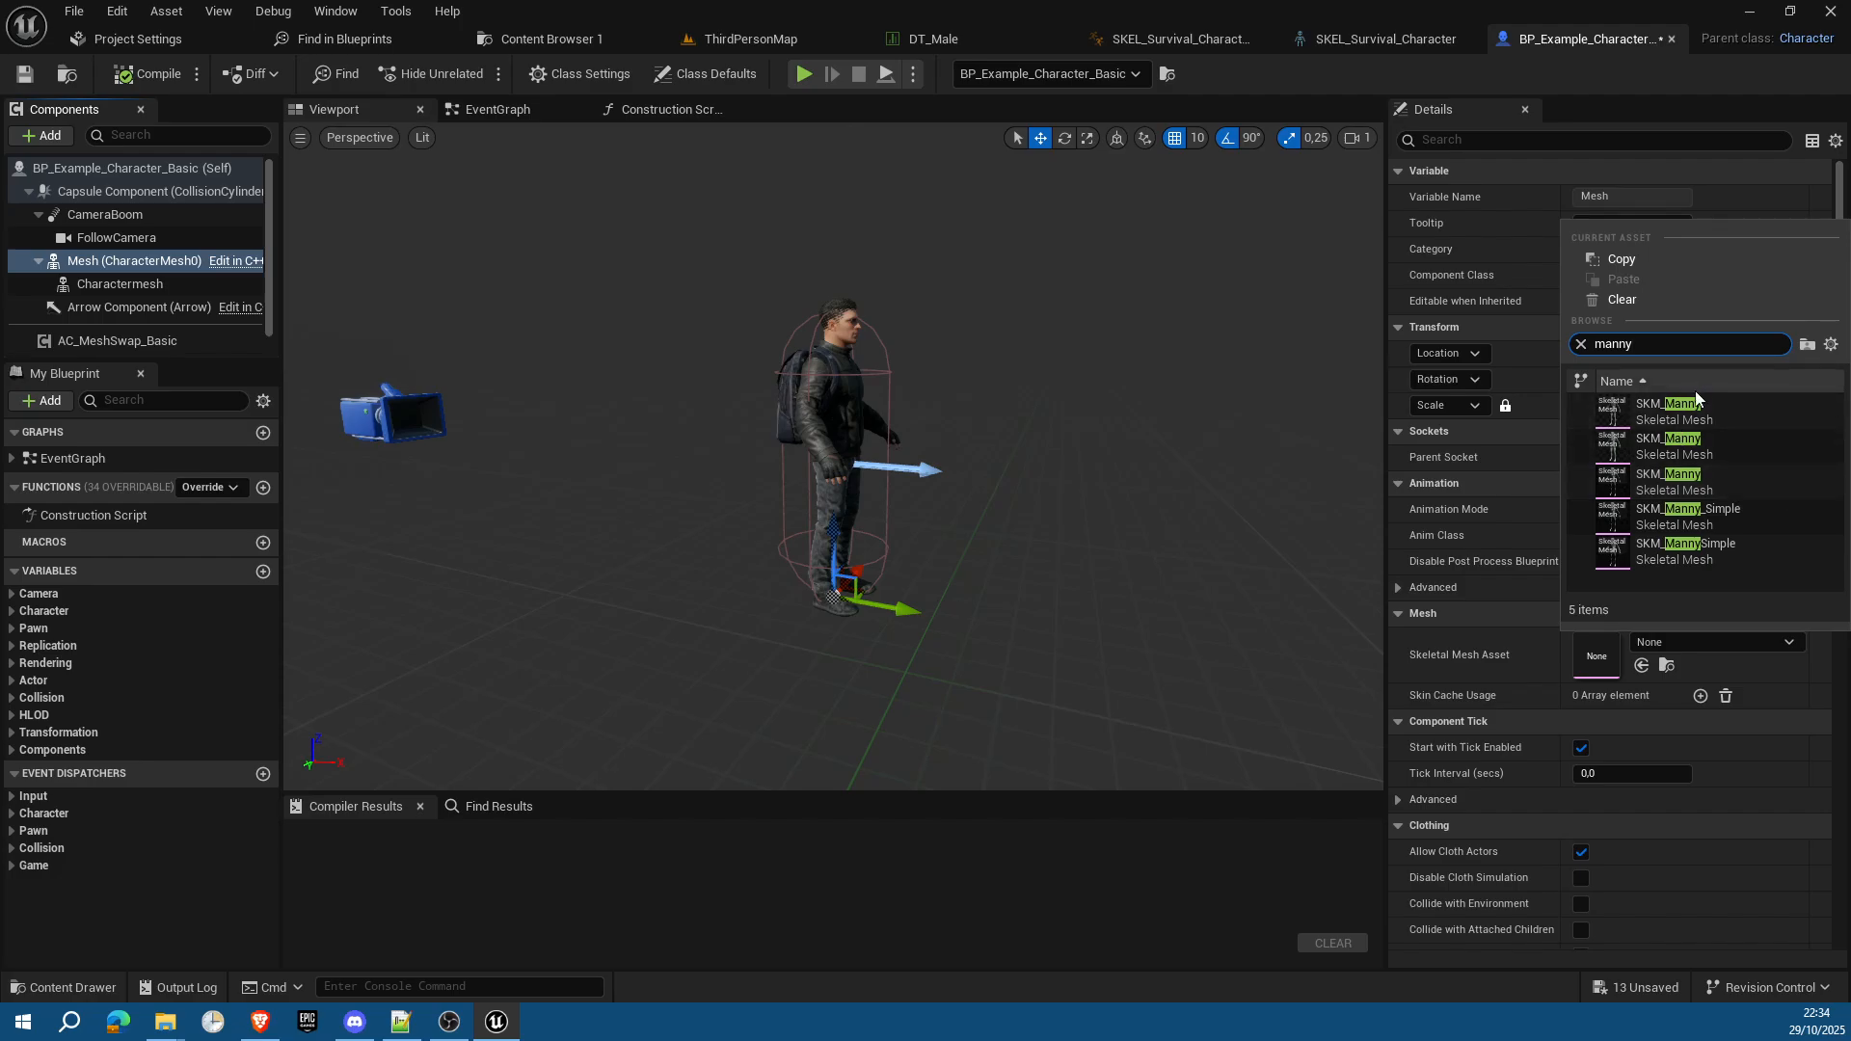
{"action": "left_click", "coordinate": [1687, 448]}
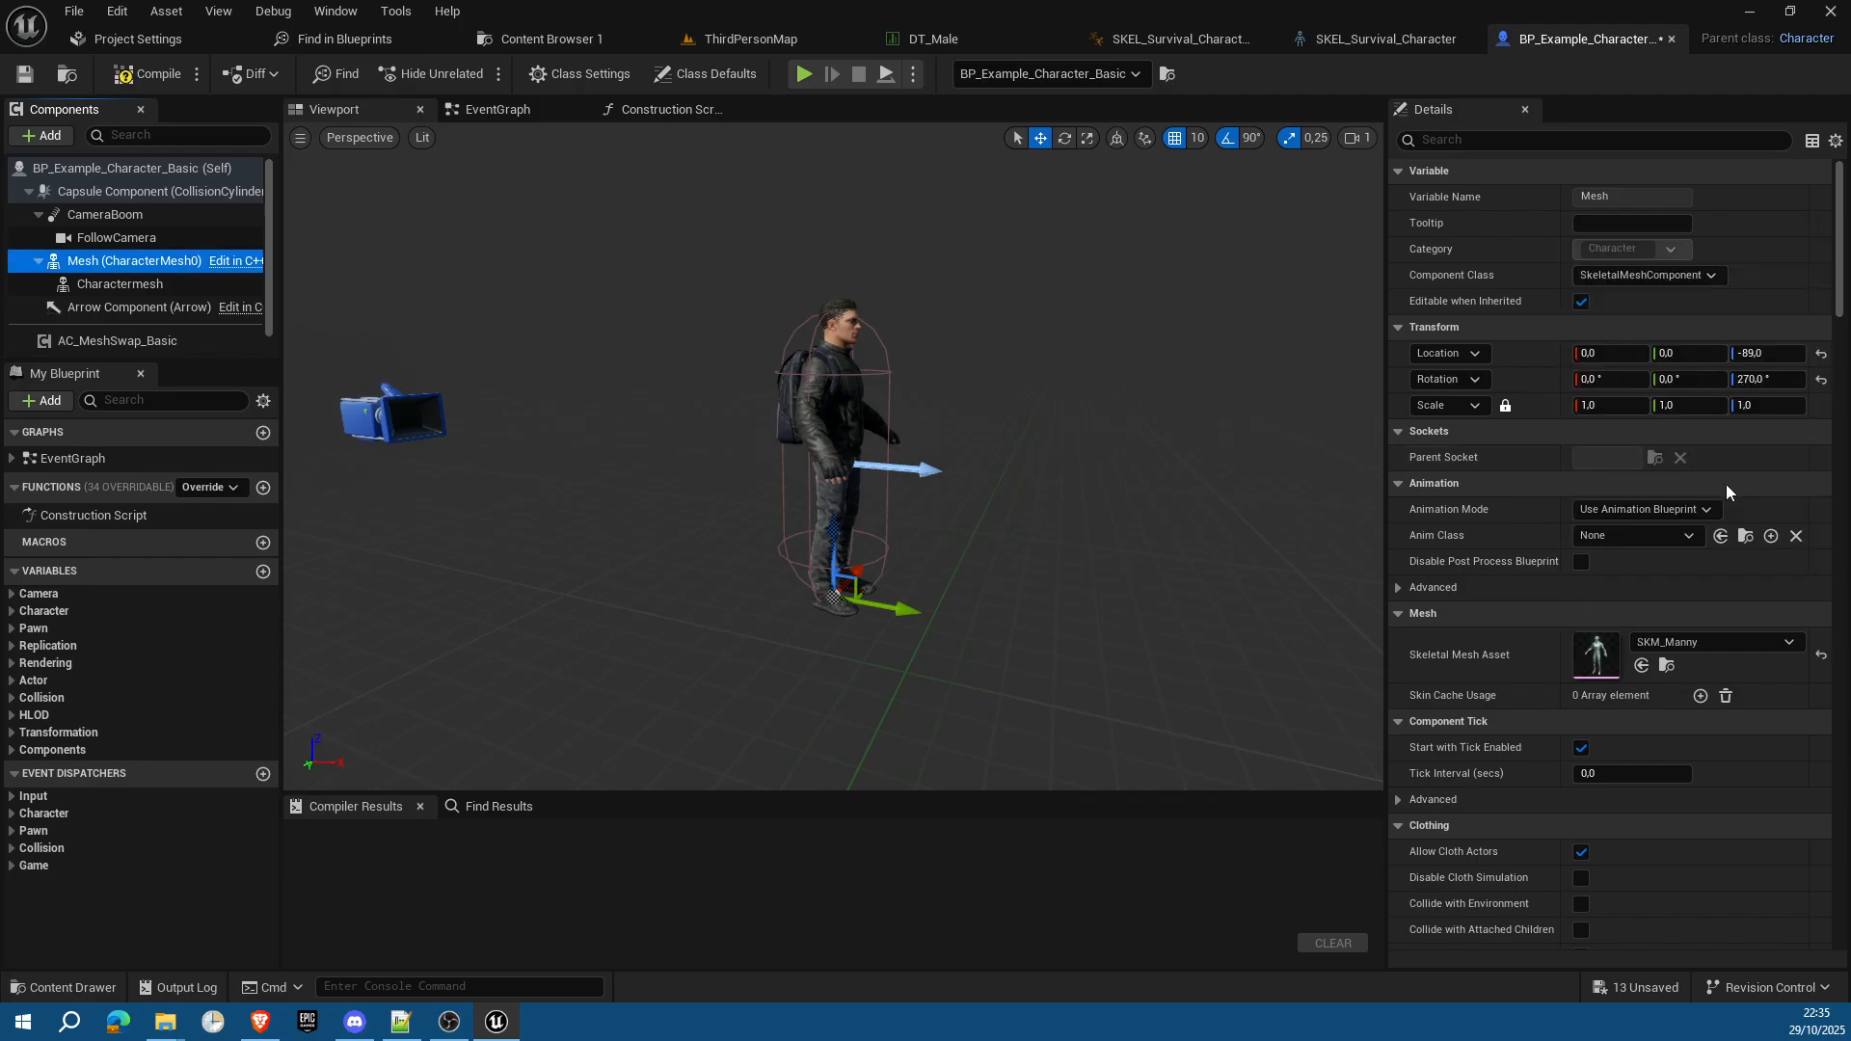
Step: Set the Mesh component's anim class to ABP_Manny and compile BP_Example_Character_Basic
{"action": "left_click", "coordinate": [1685, 537]}
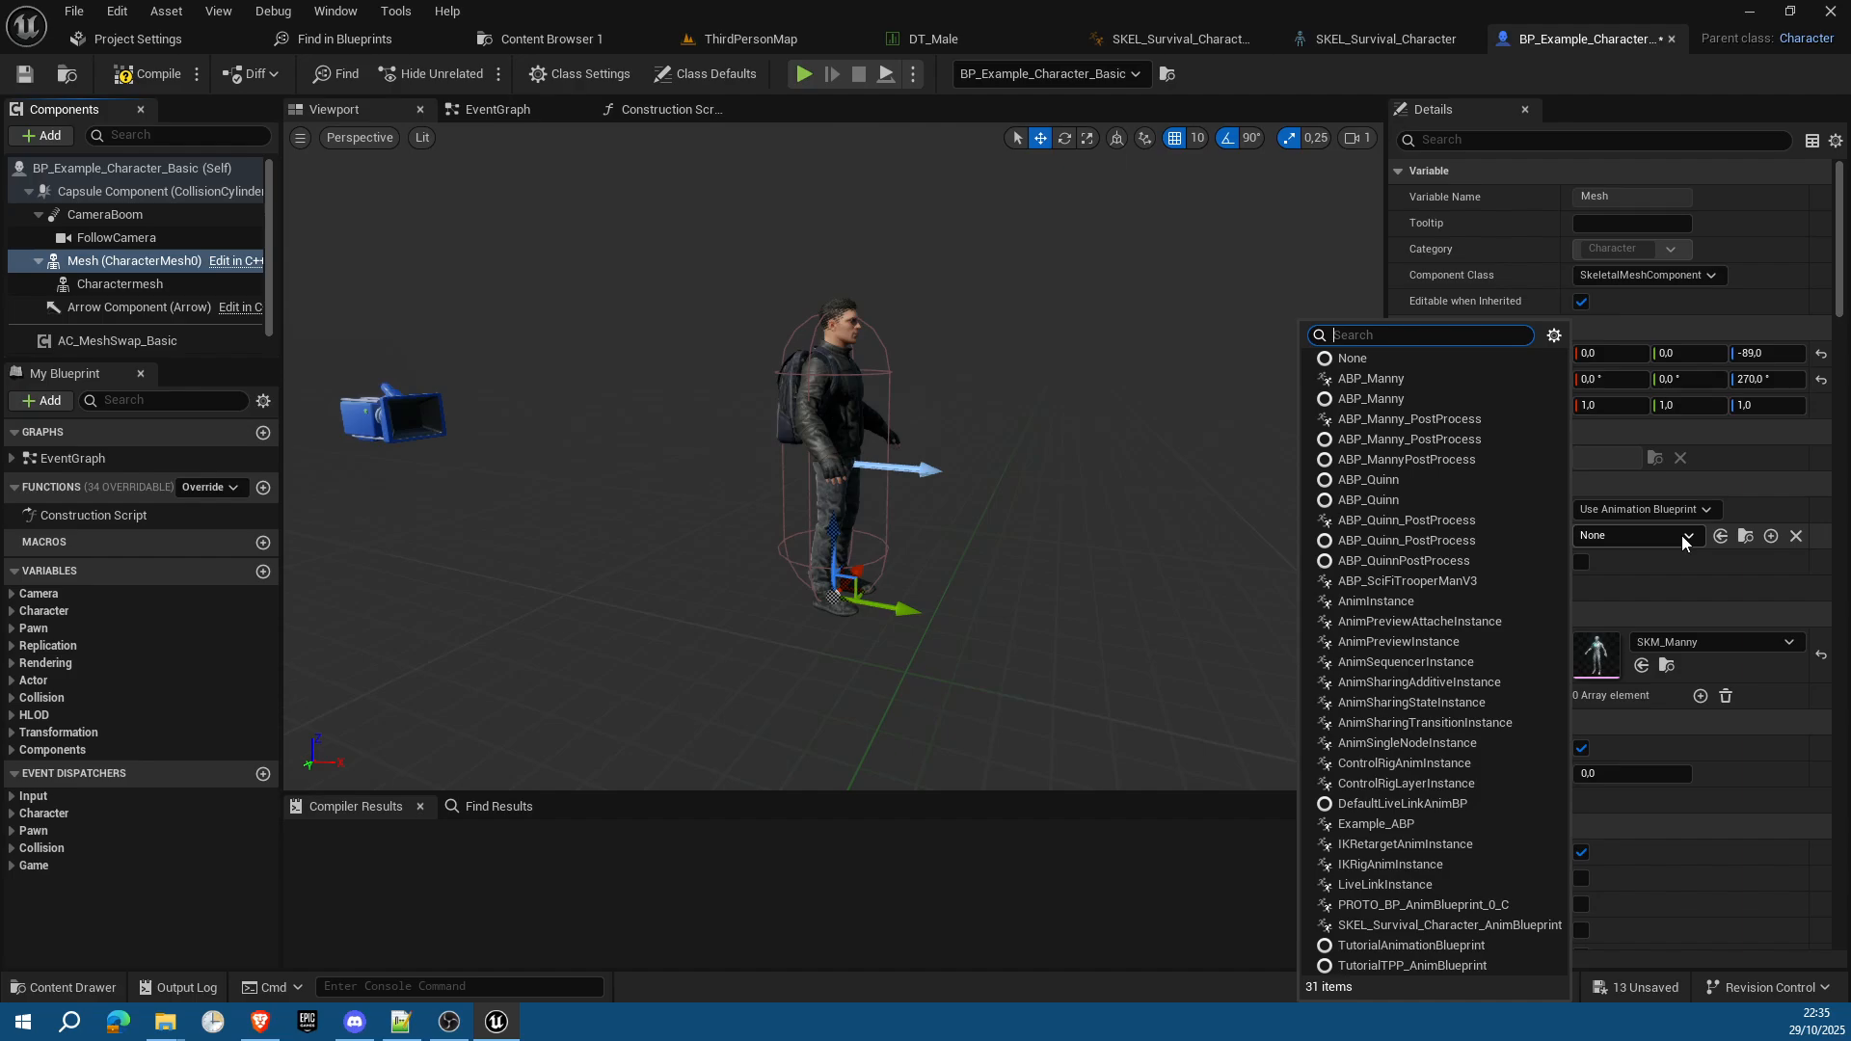
{"action": "left_click", "coordinate": [1388, 379]}
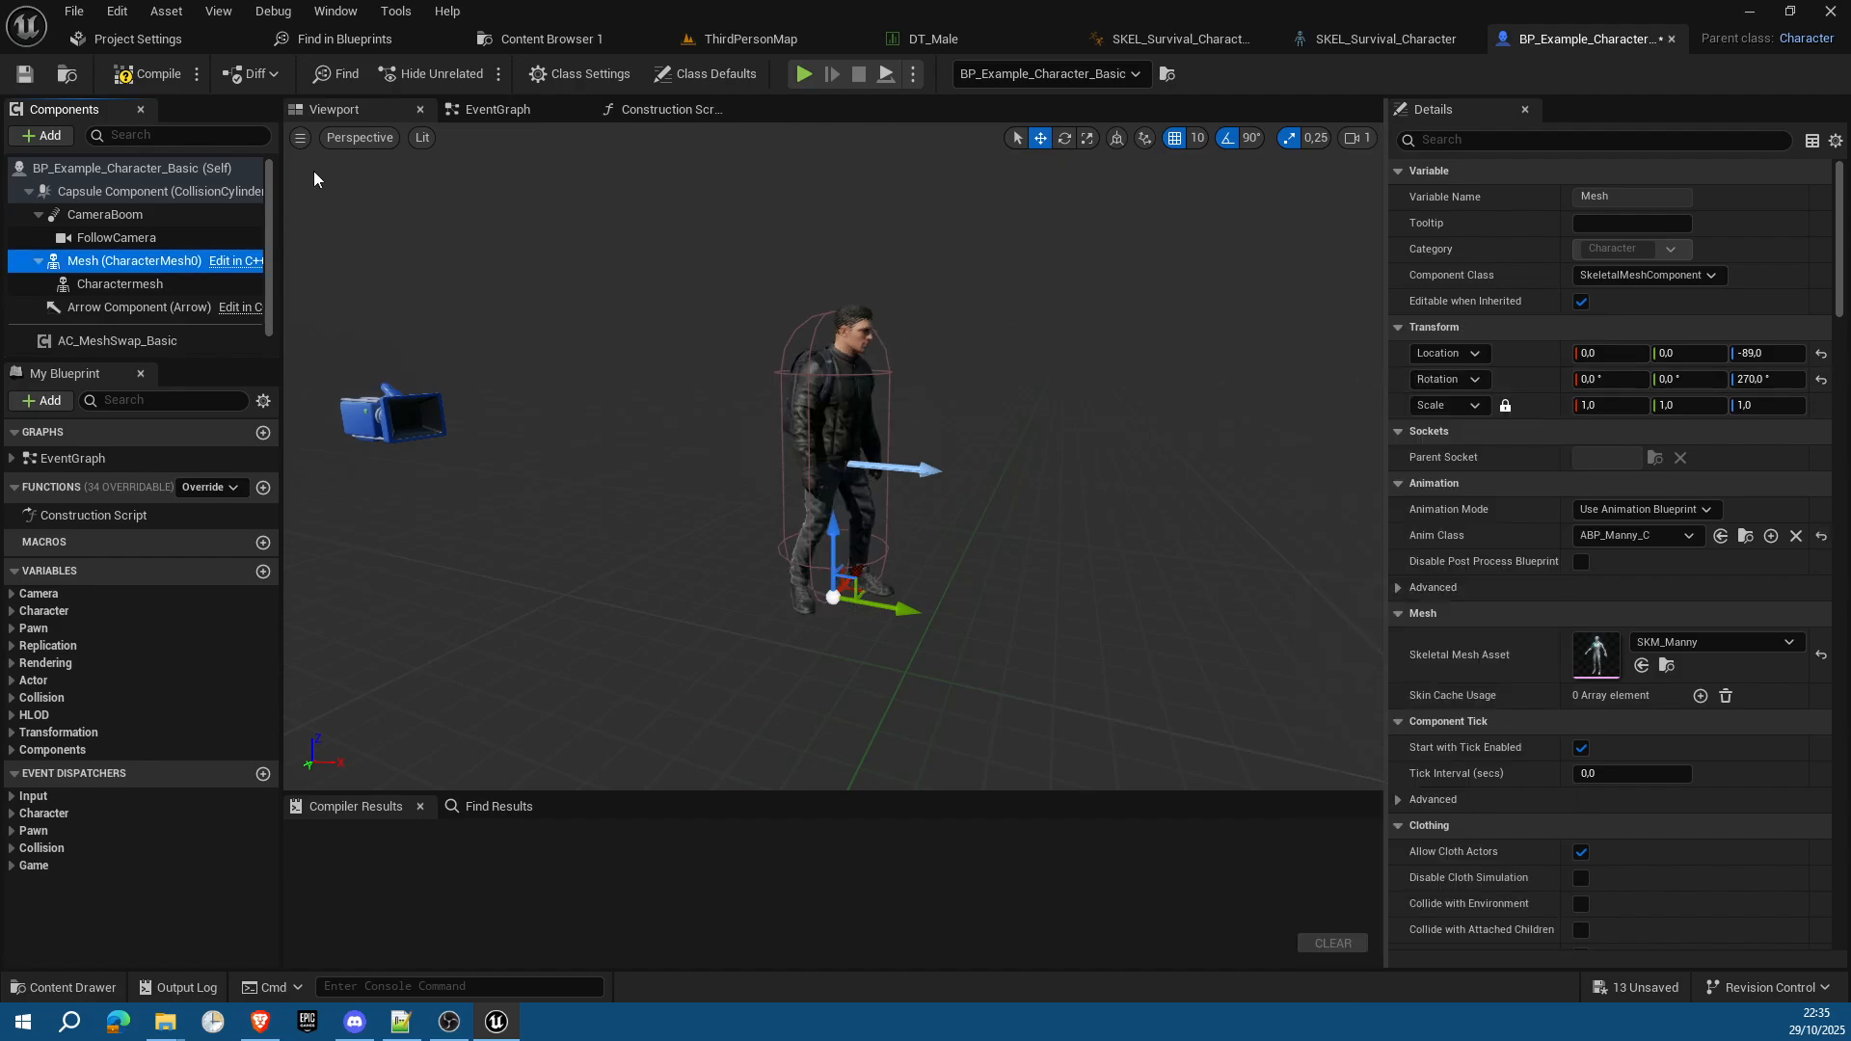
{"action": "left_click", "coordinate": [147, 74]}
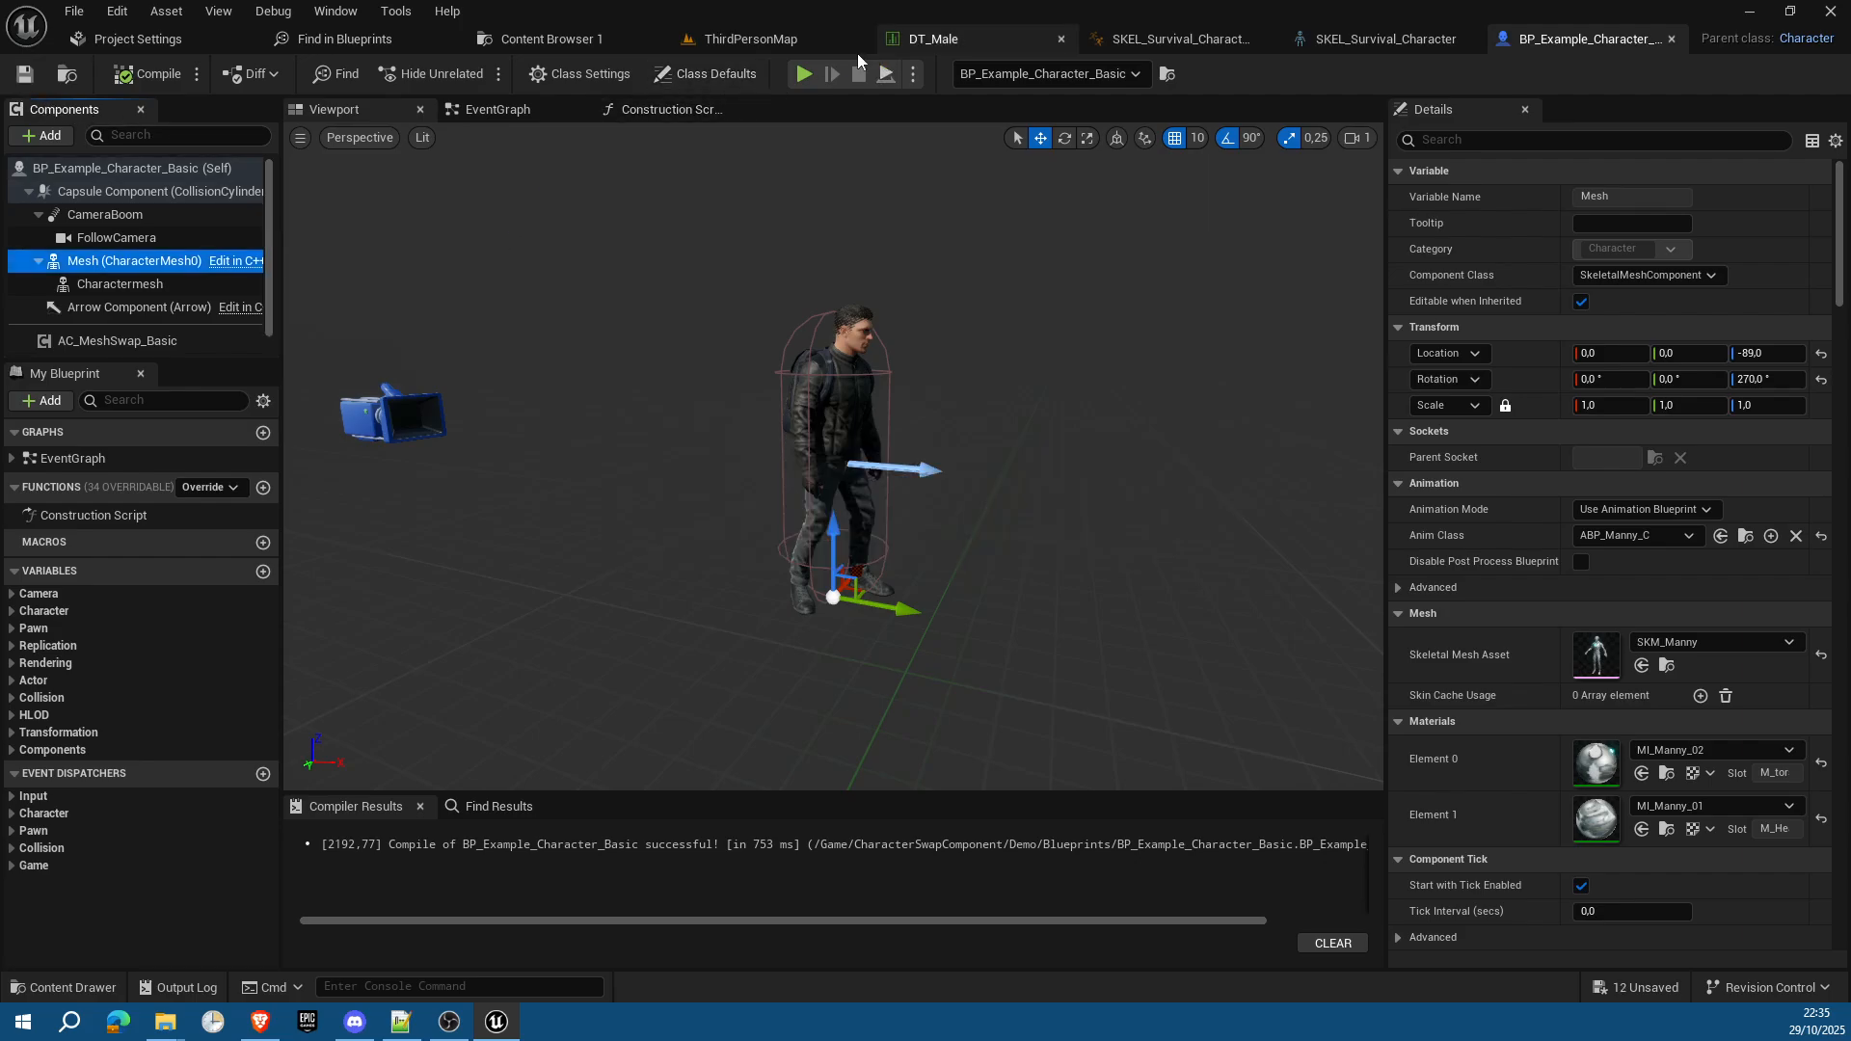
Step: Run ThirdPersonMap to check the Basic character's pose in play, and stop the session
{"action": "left_click", "coordinate": [758, 41]}
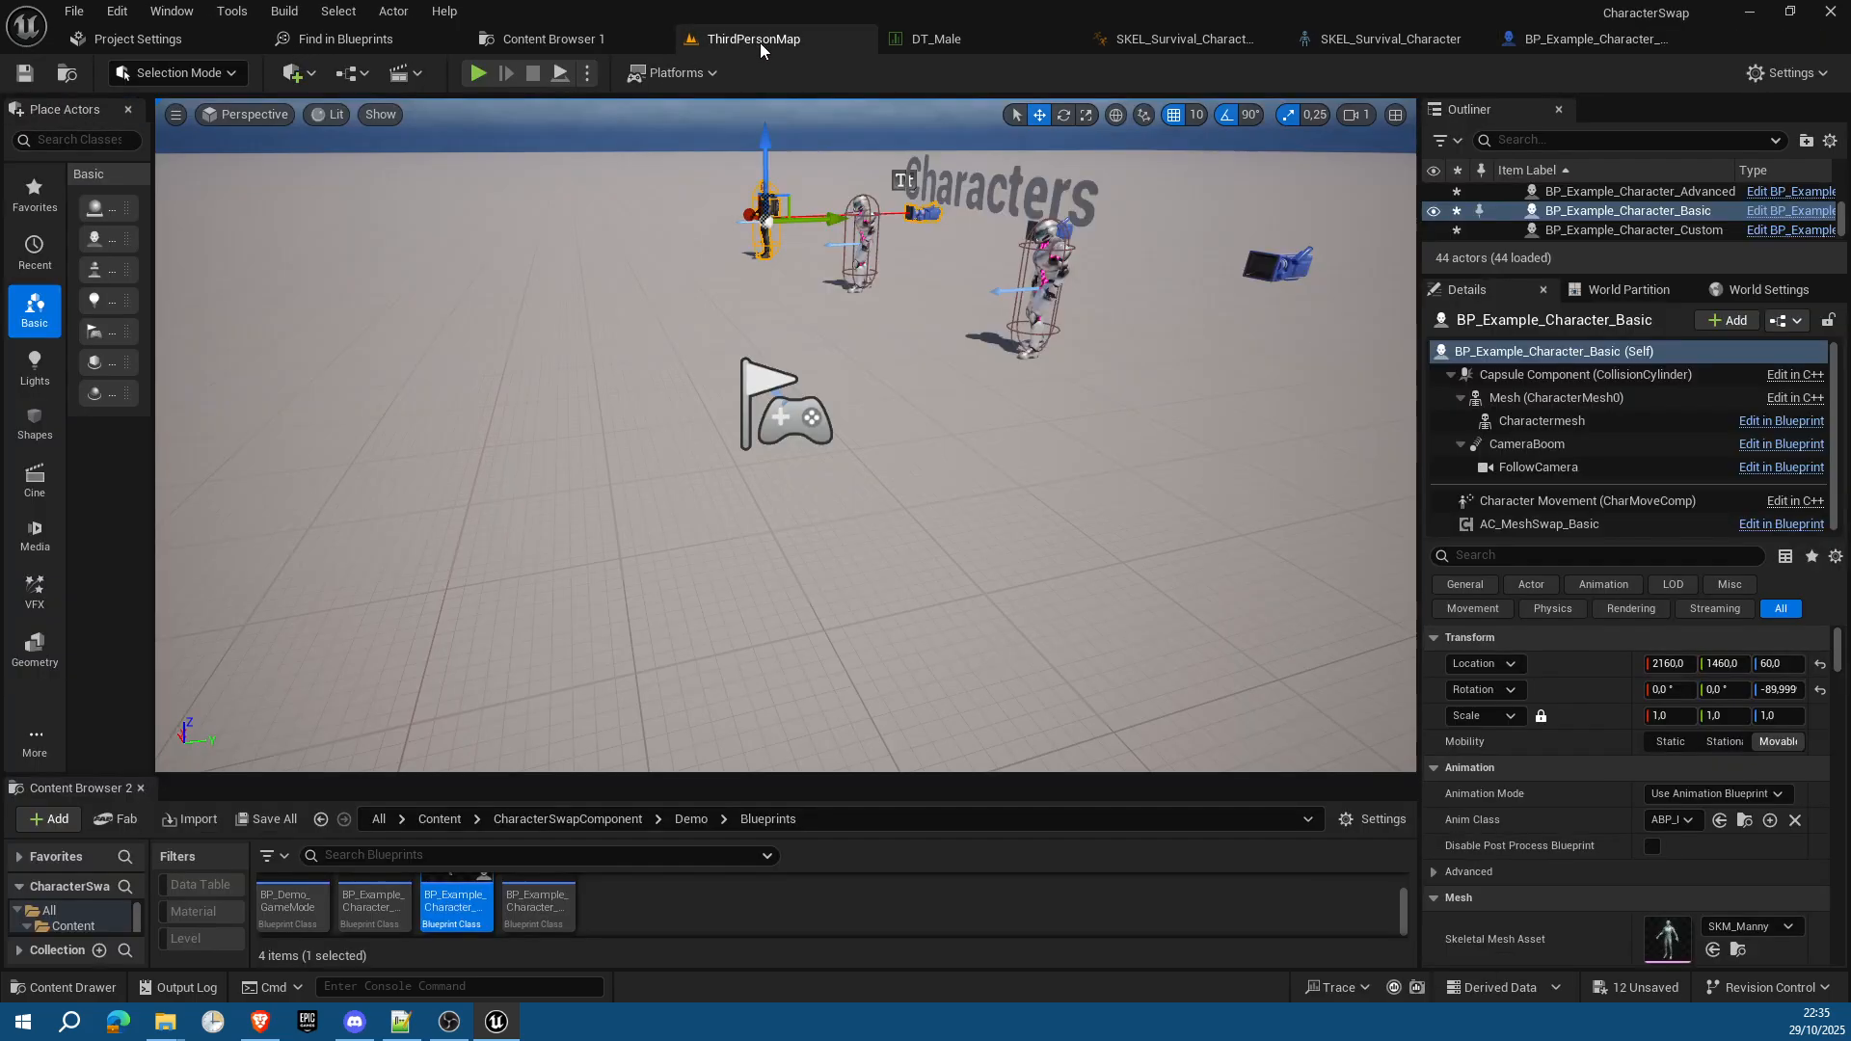
{"action": "left_click", "coordinate": [478, 72]}
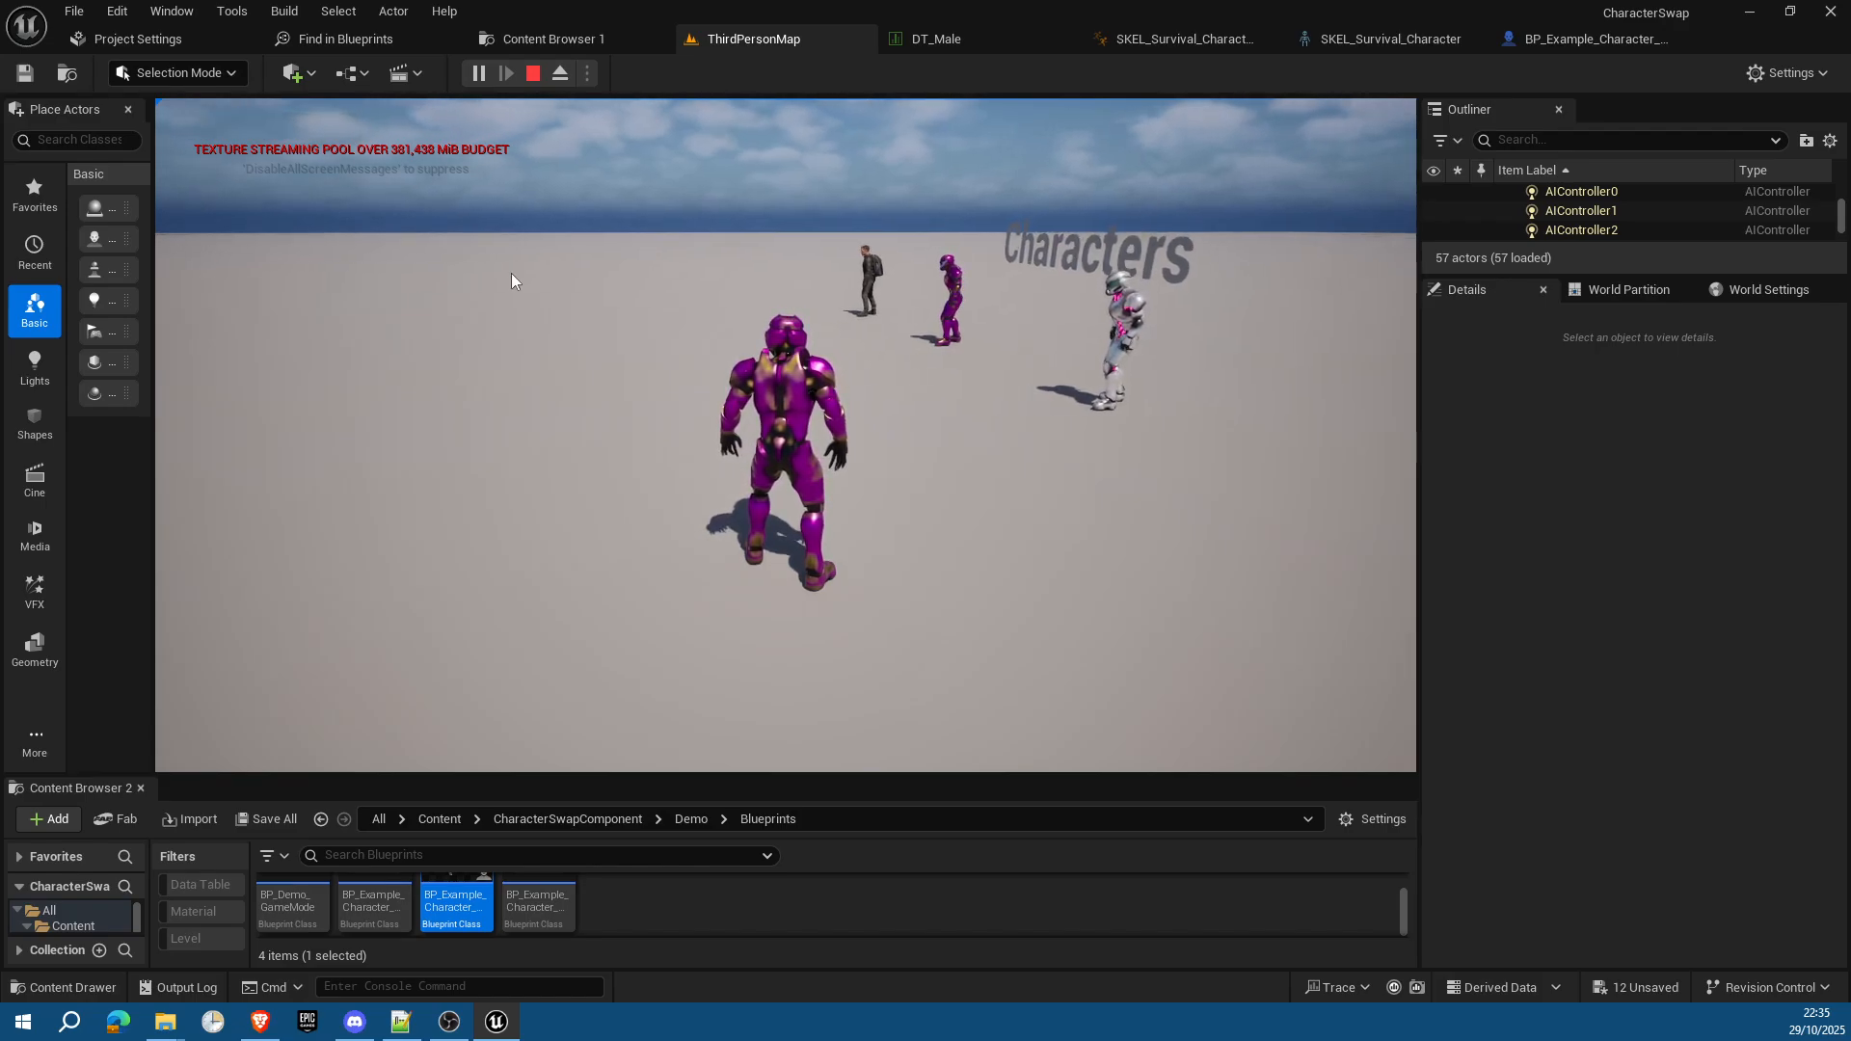
{"action": "key", "text": "Escape"}
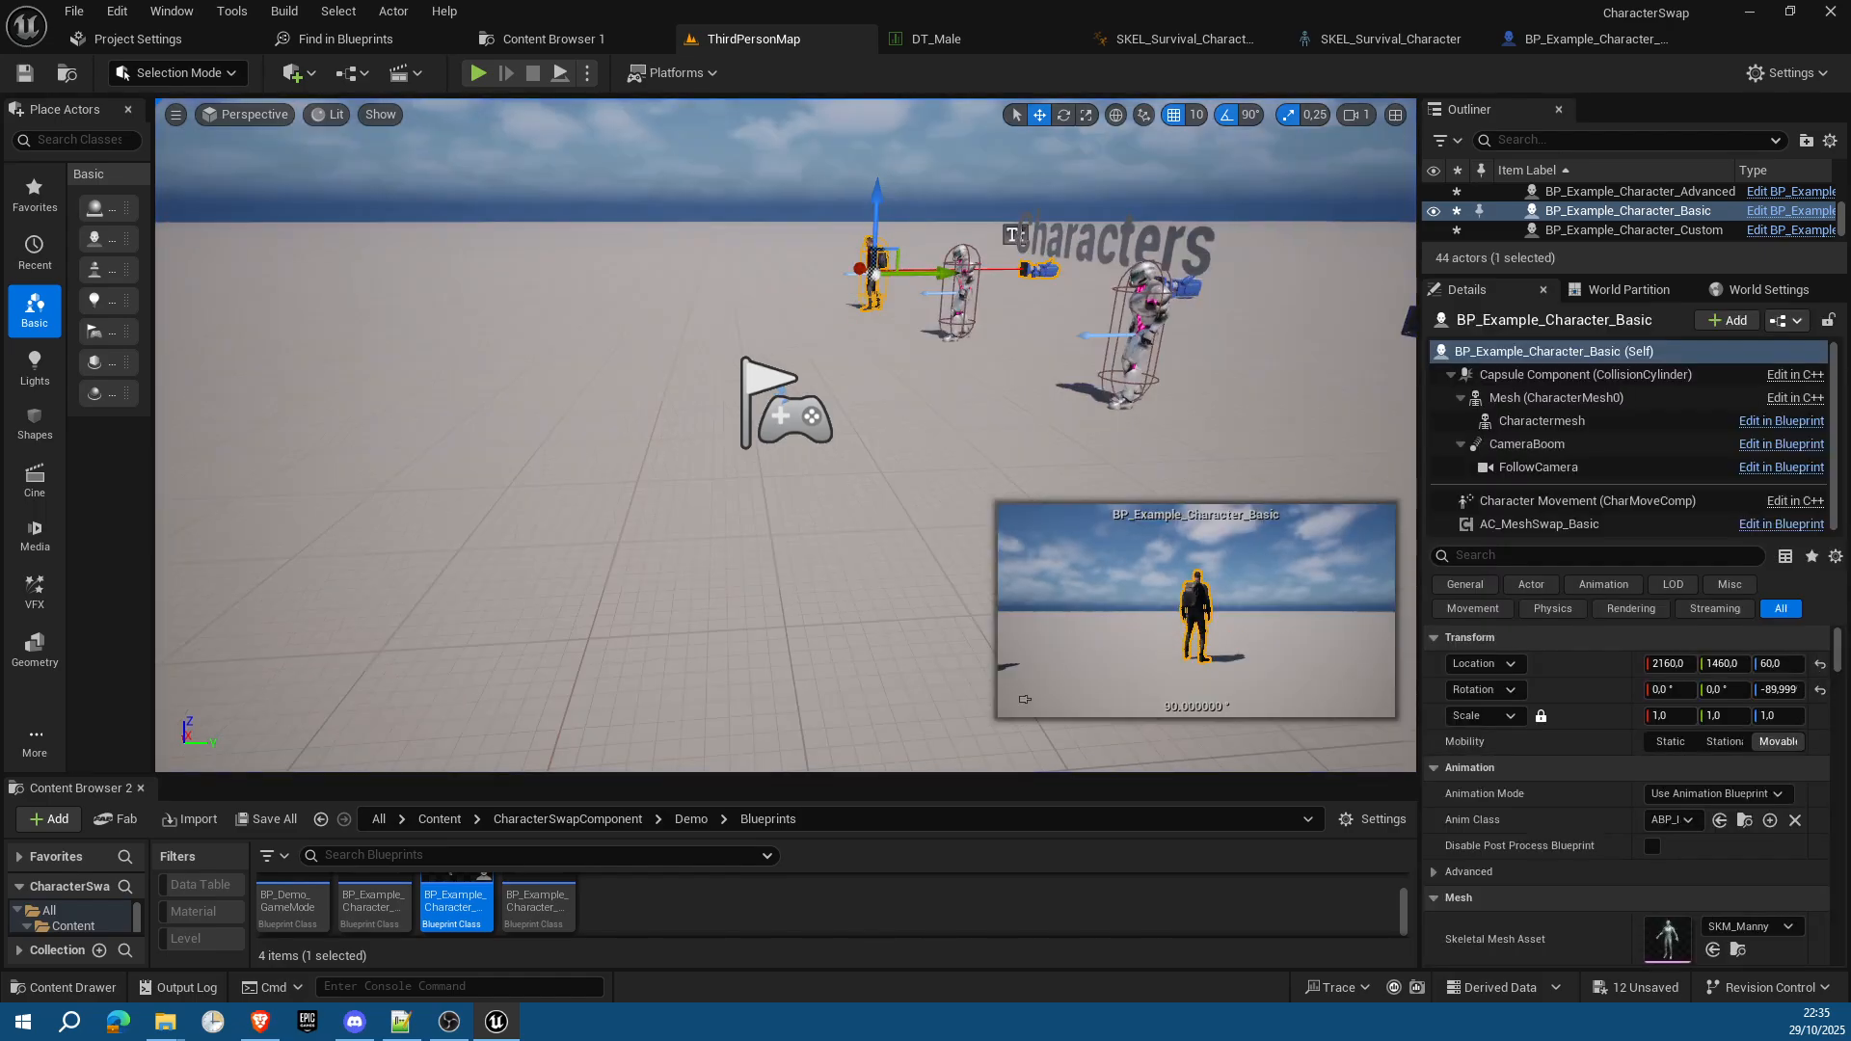
Step: Set the Advanced character's AC_MeshSwap_Advanced row name to zombie, reset its Material ID to default, and refresh the mesh
{"action": "left_click", "coordinate": [960, 287]}
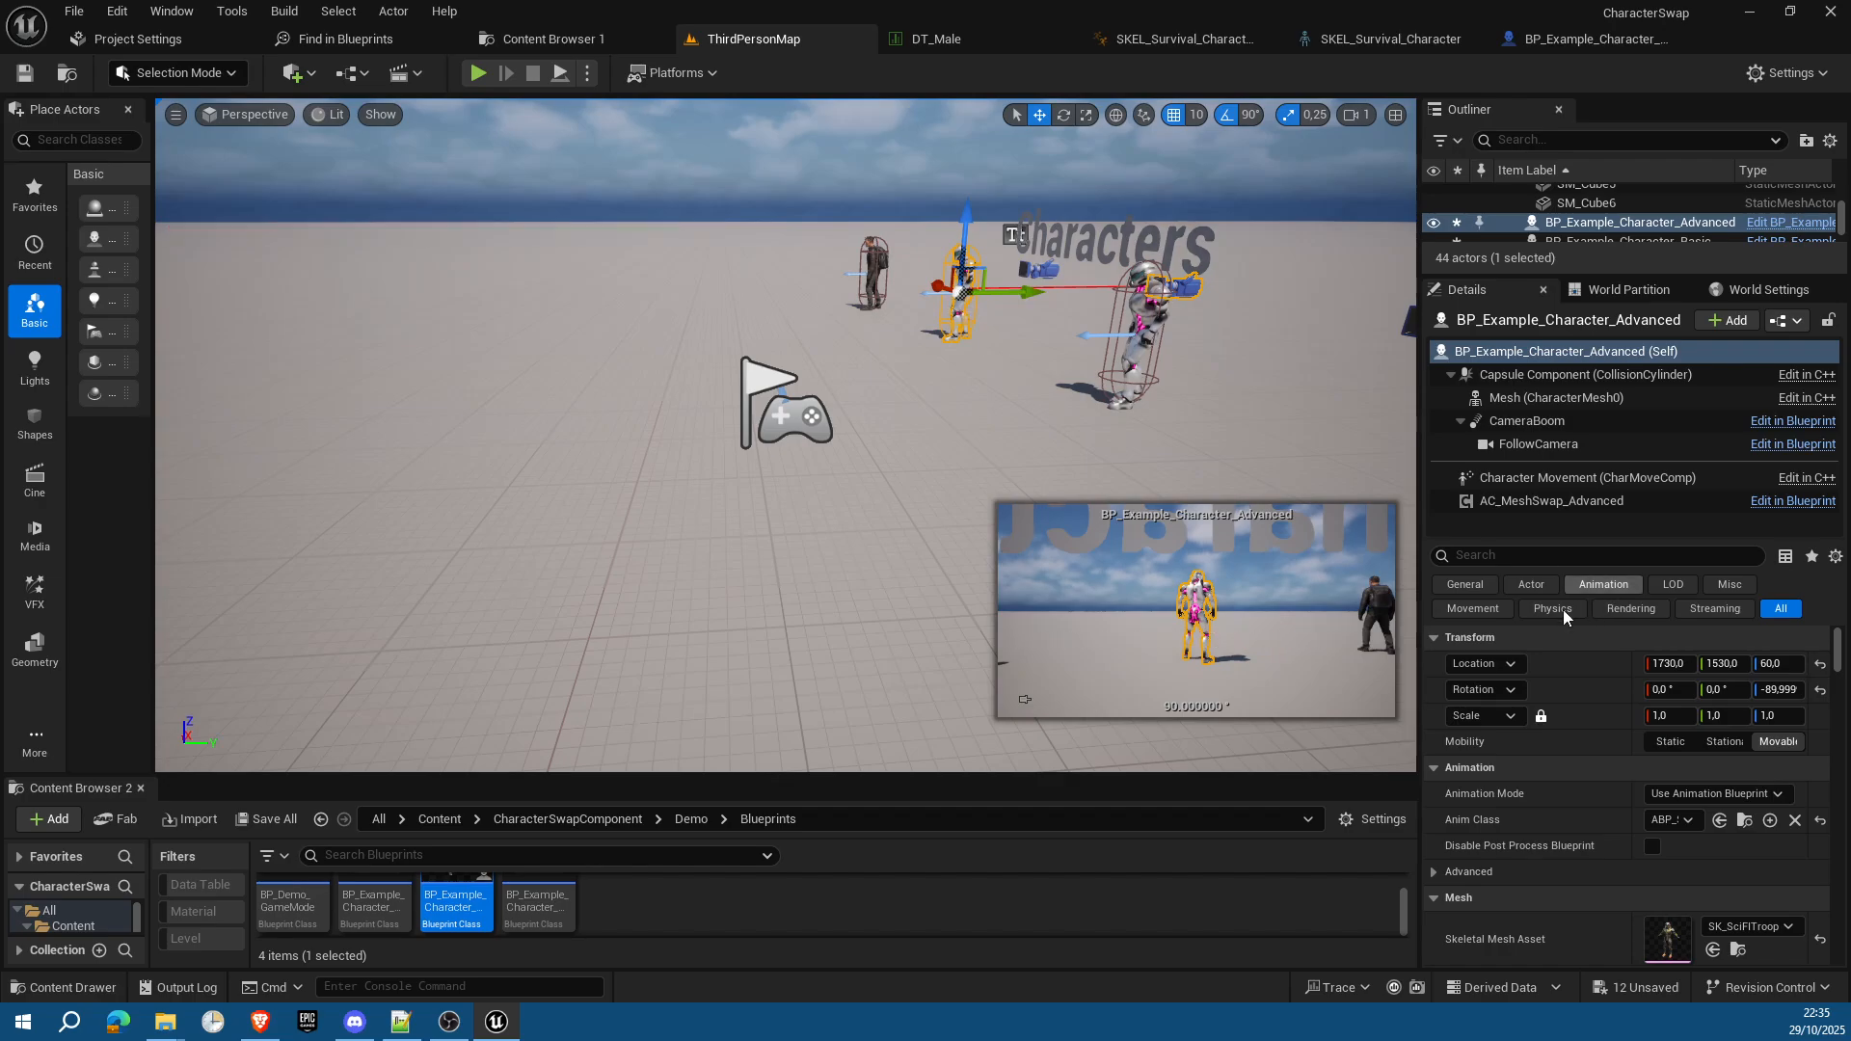
{"action": "left_click", "coordinate": [1525, 500]}
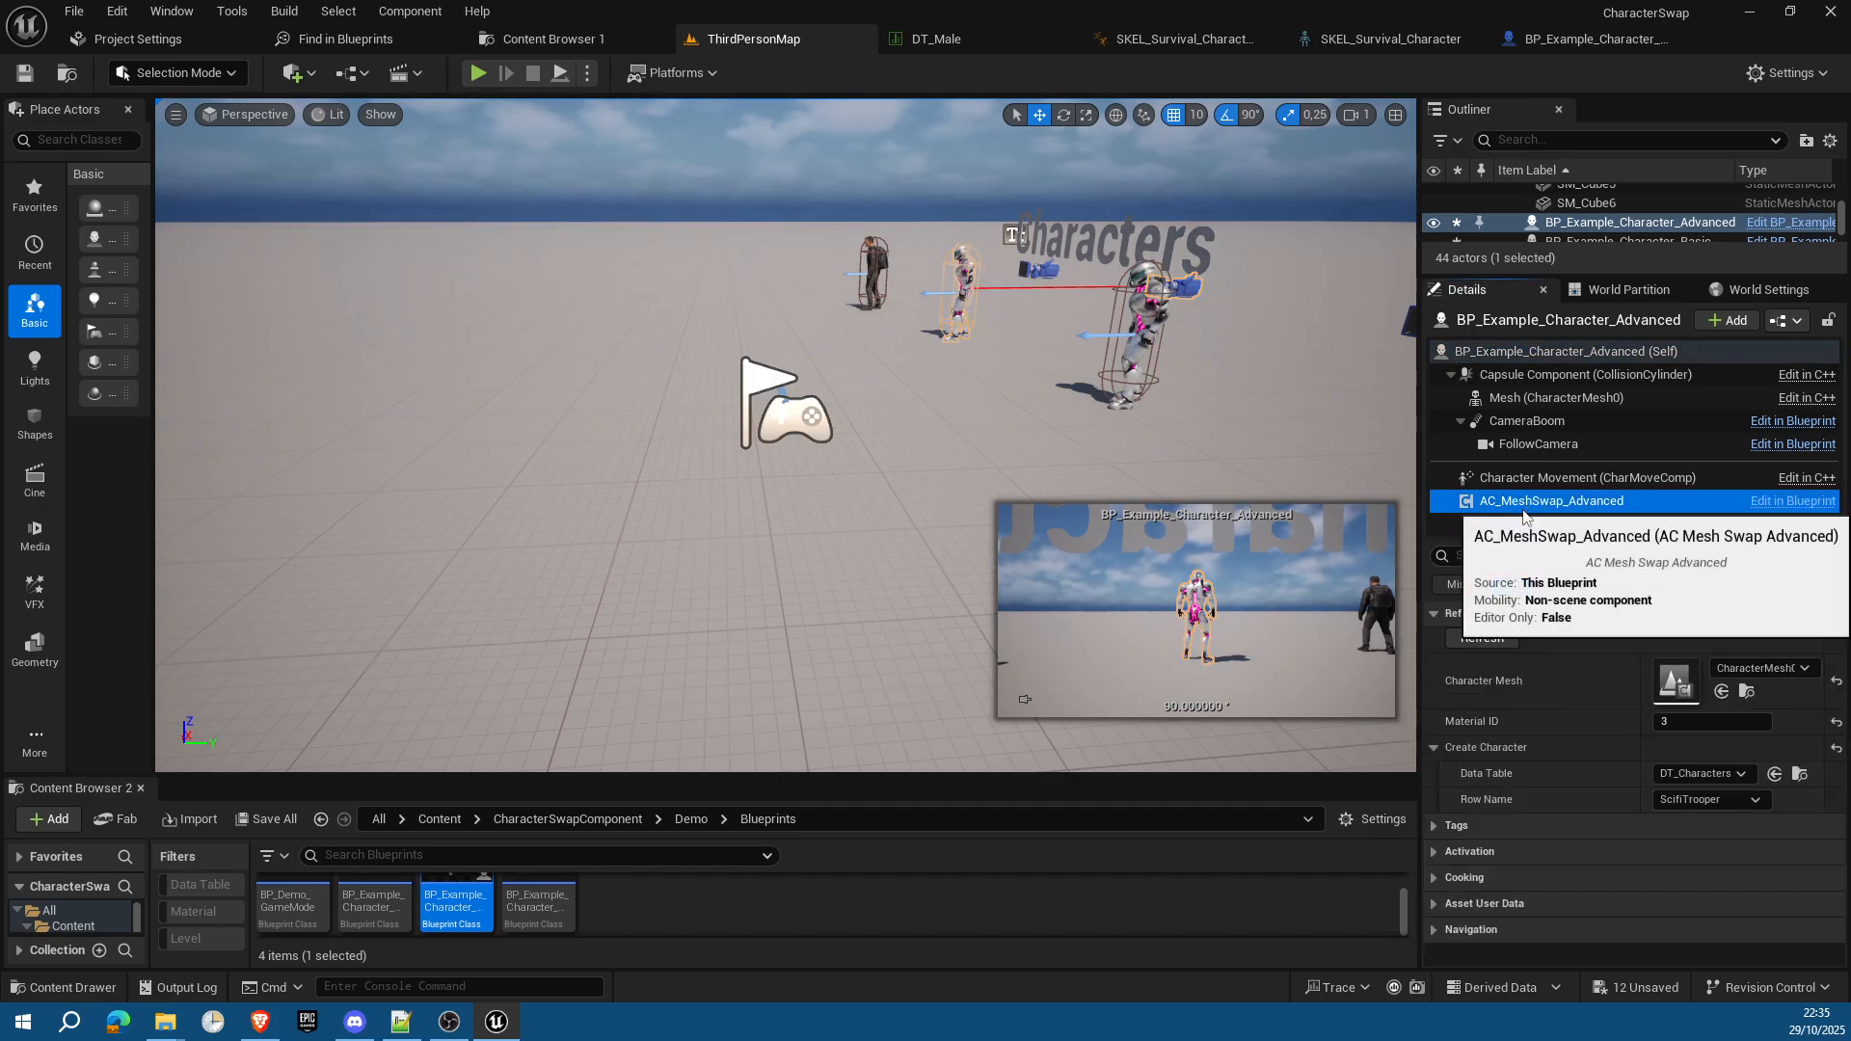
{"action": "left_click", "coordinate": [1485, 638]}
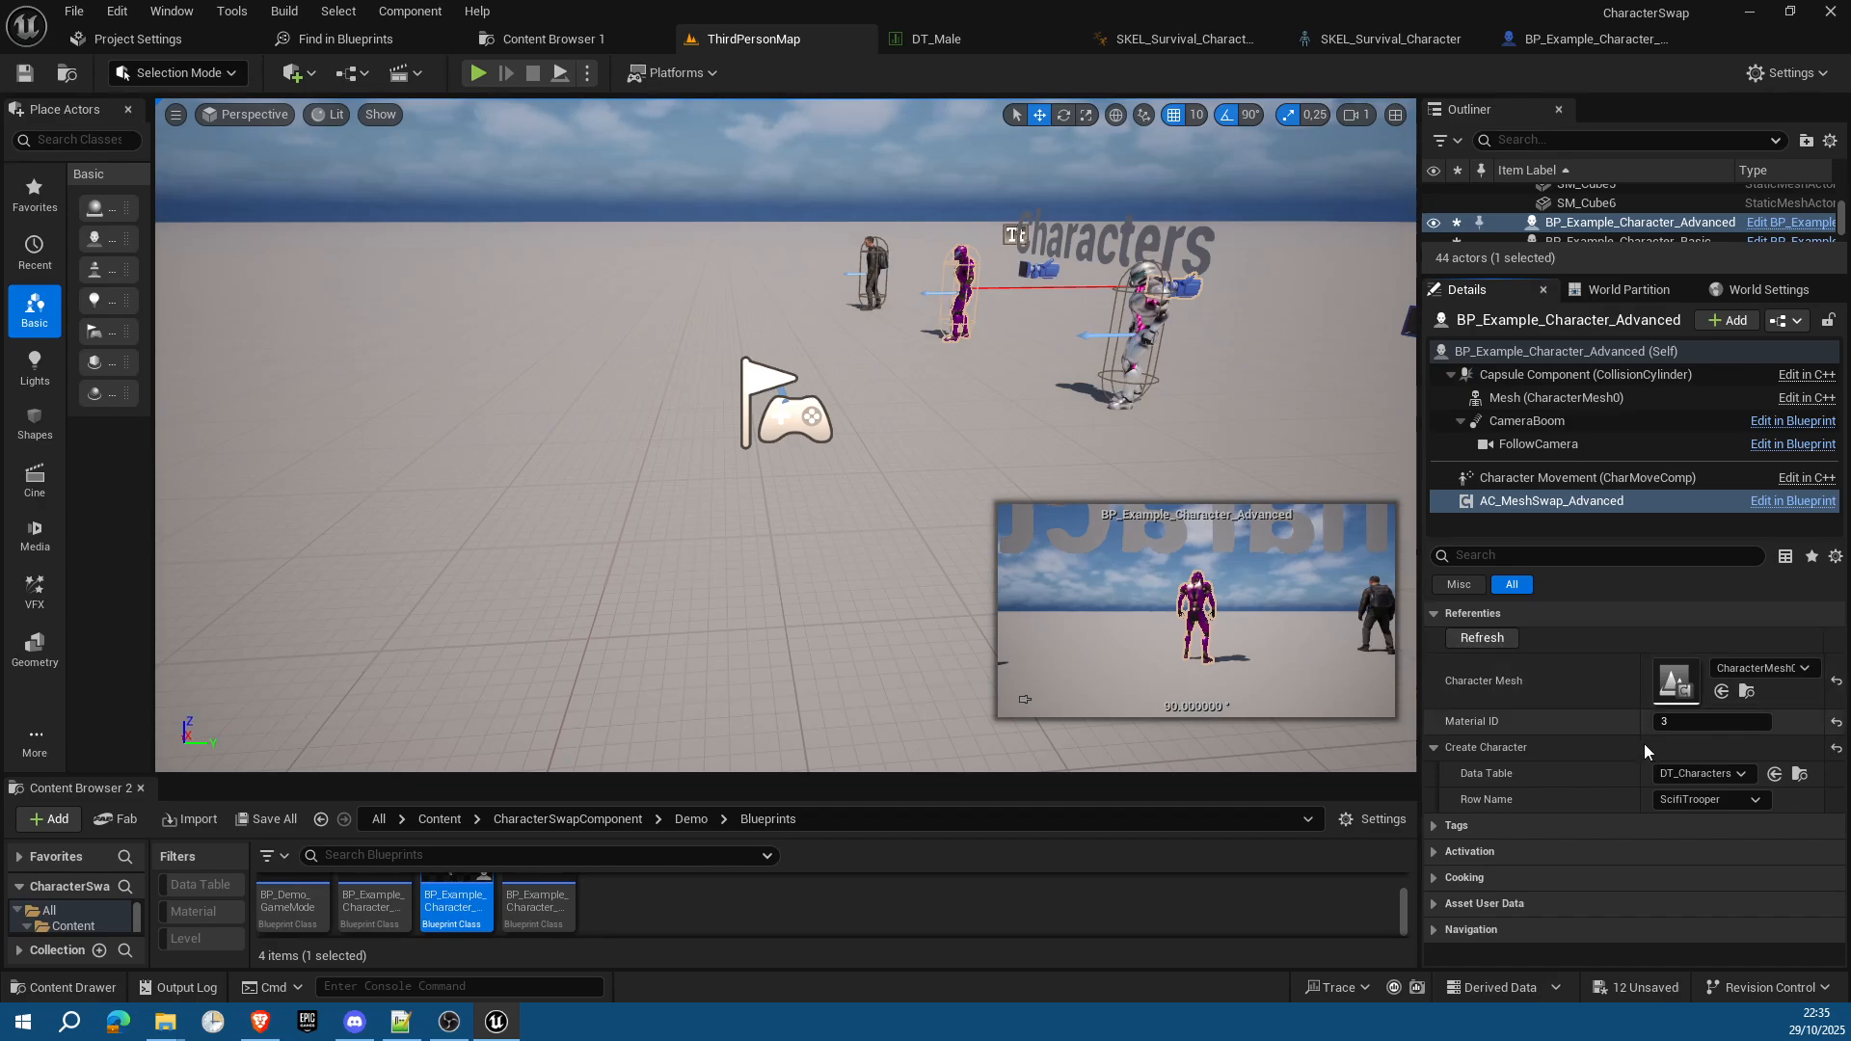
{"action": "left_click", "coordinate": [1694, 804]}
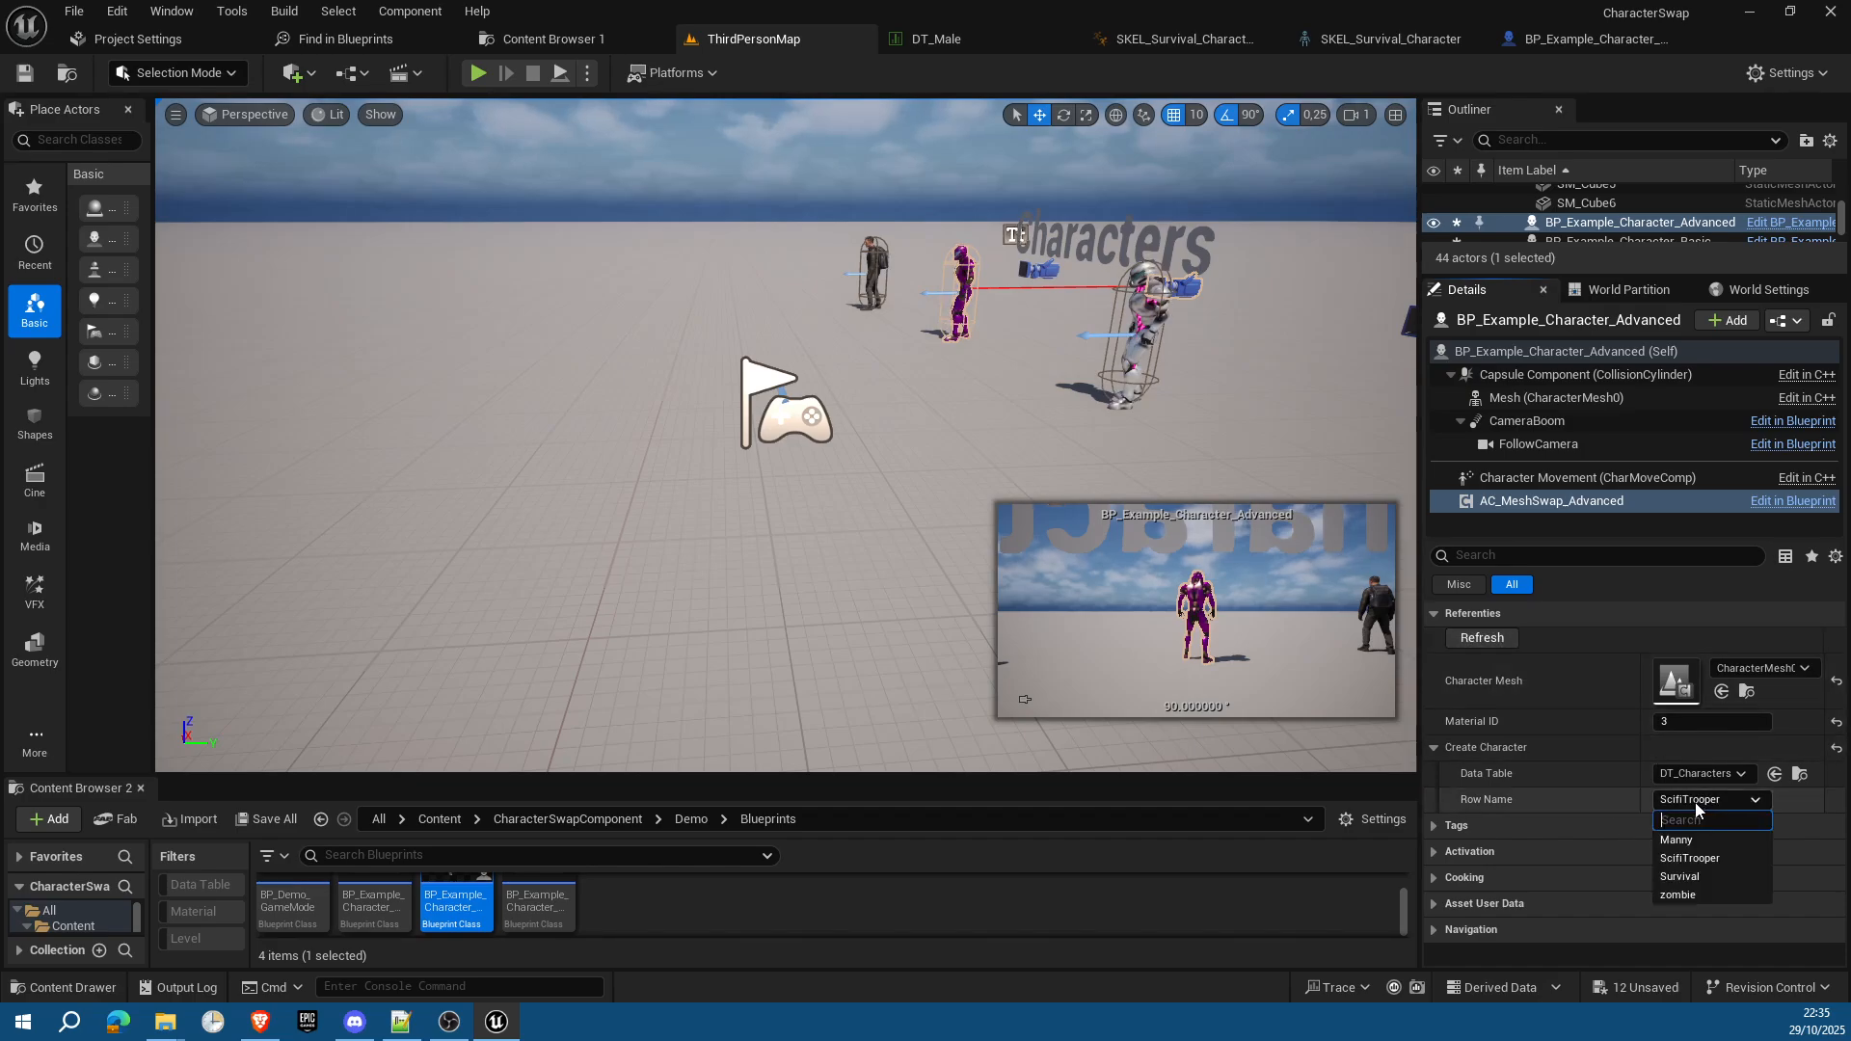
{"action": "left_click", "coordinate": [1696, 896]}
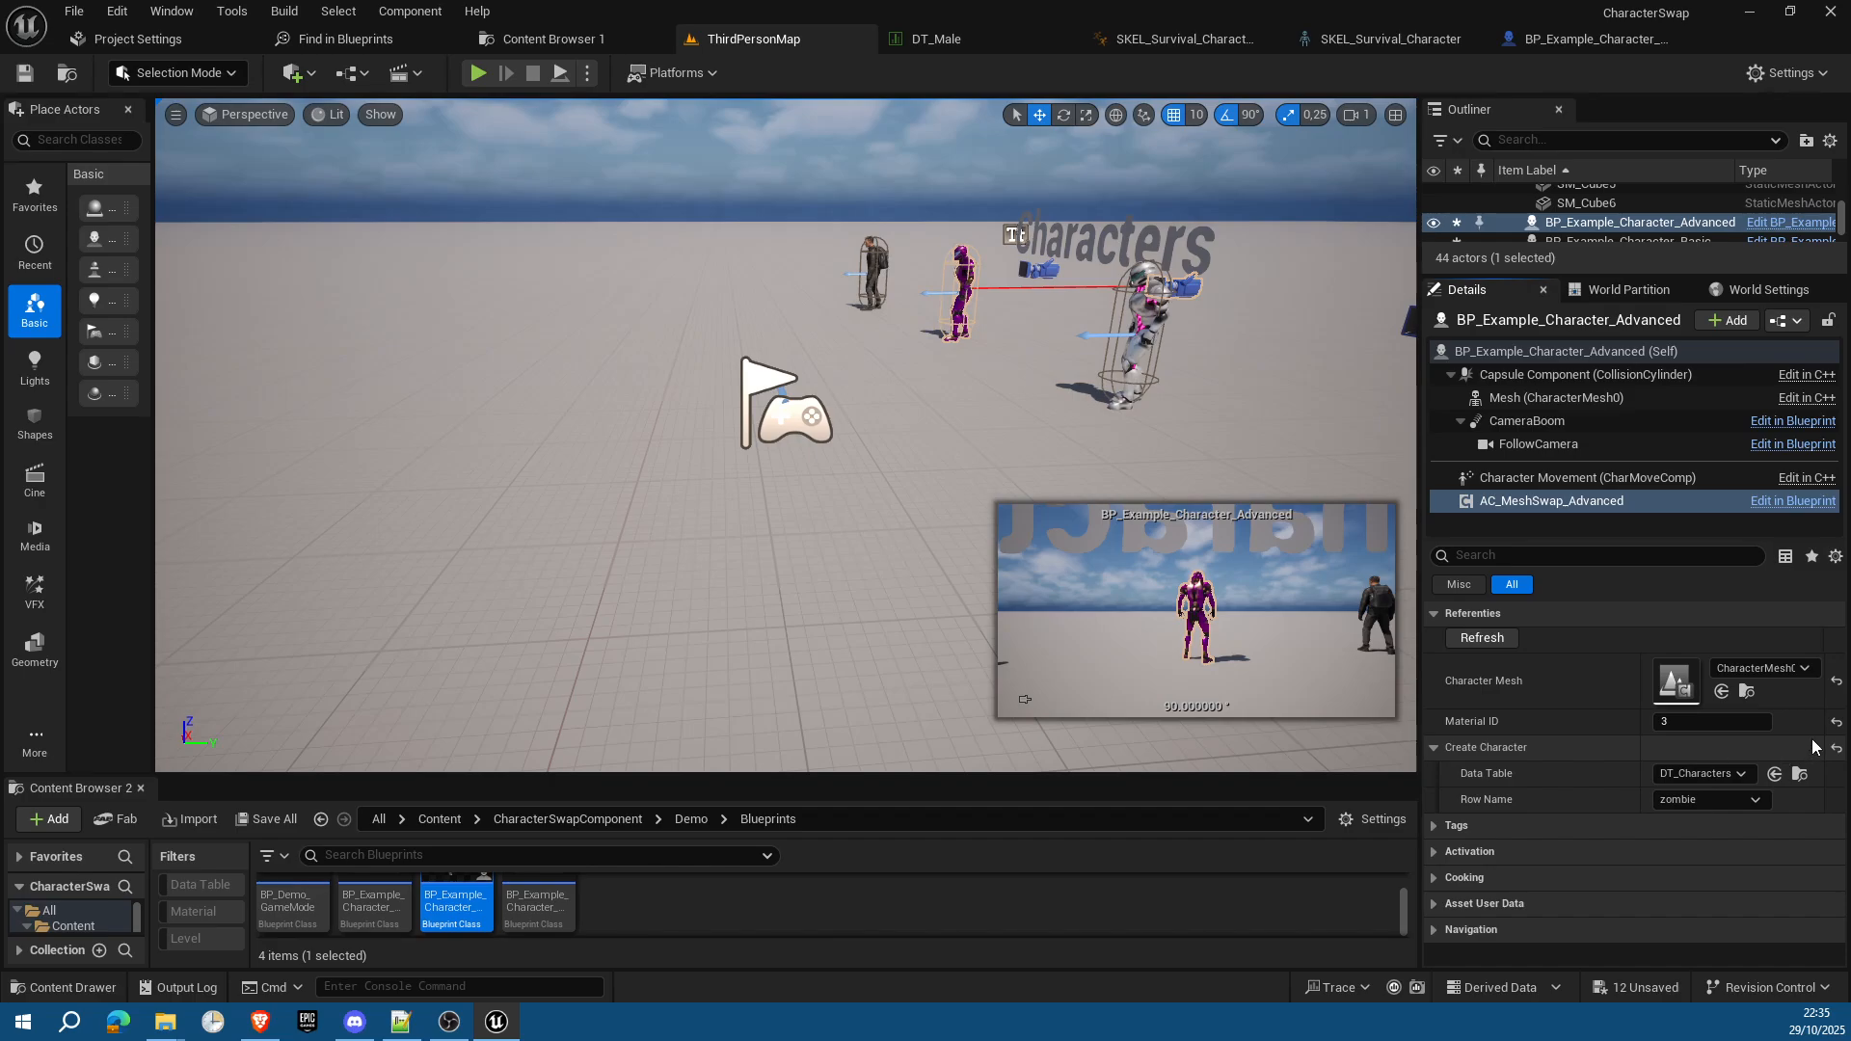
{"action": "left_click", "coordinate": [1837, 721]}
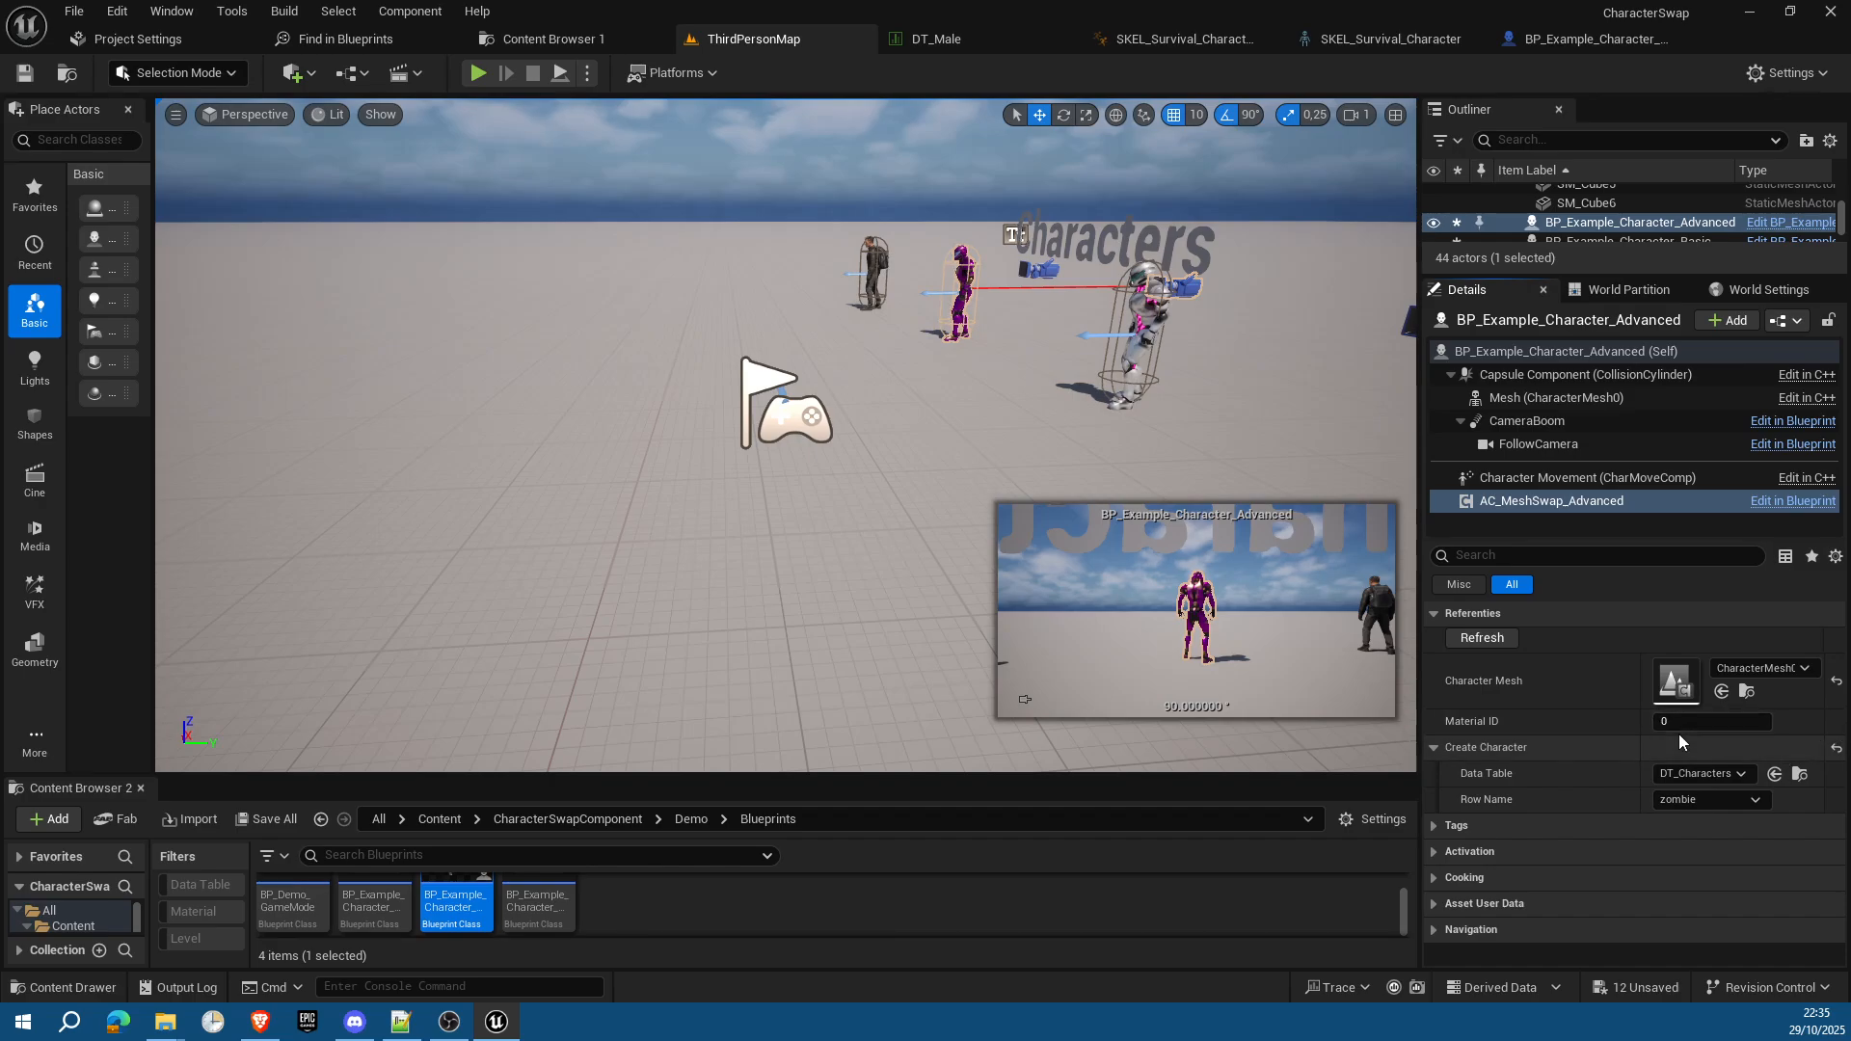
{"action": "left_click", "coordinate": [1504, 640]}
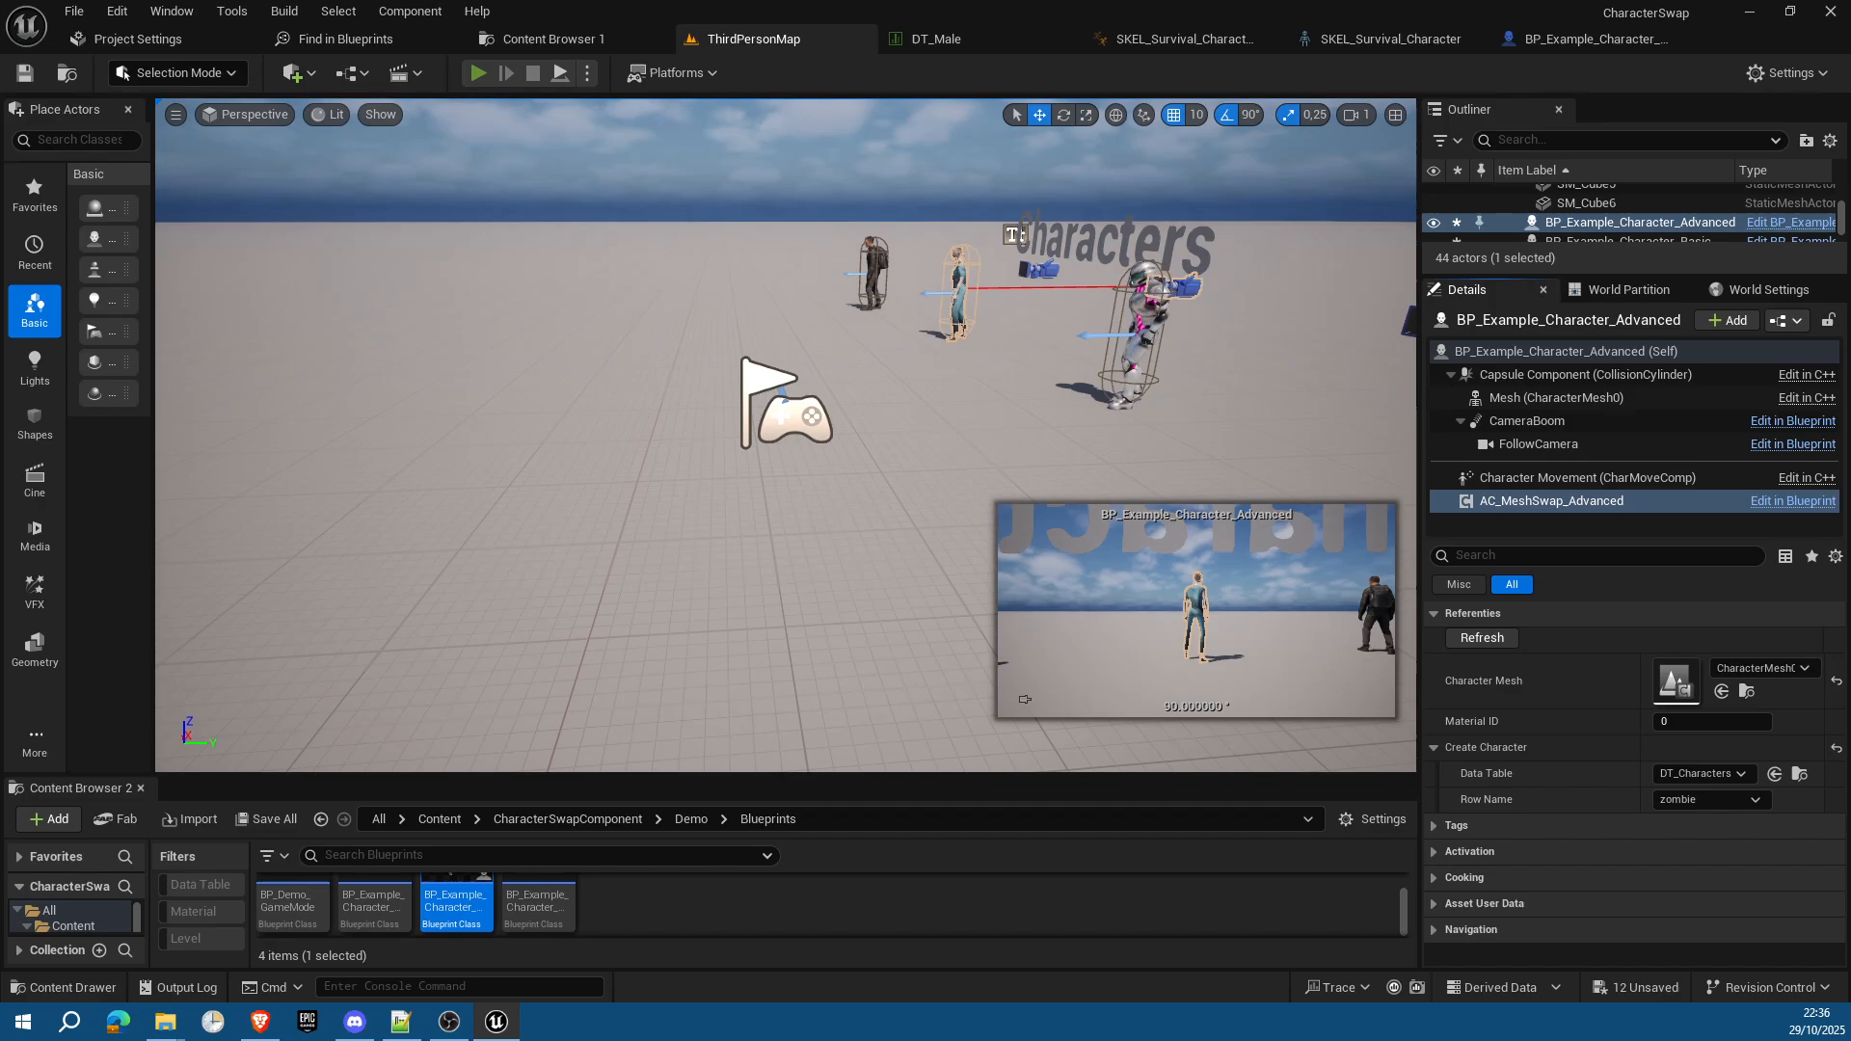
Step: Play ThirdPersonMap, run around the example characters to compare their swapped meshes, and stop the session
{"action": "left_click", "coordinate": [477, 74]}
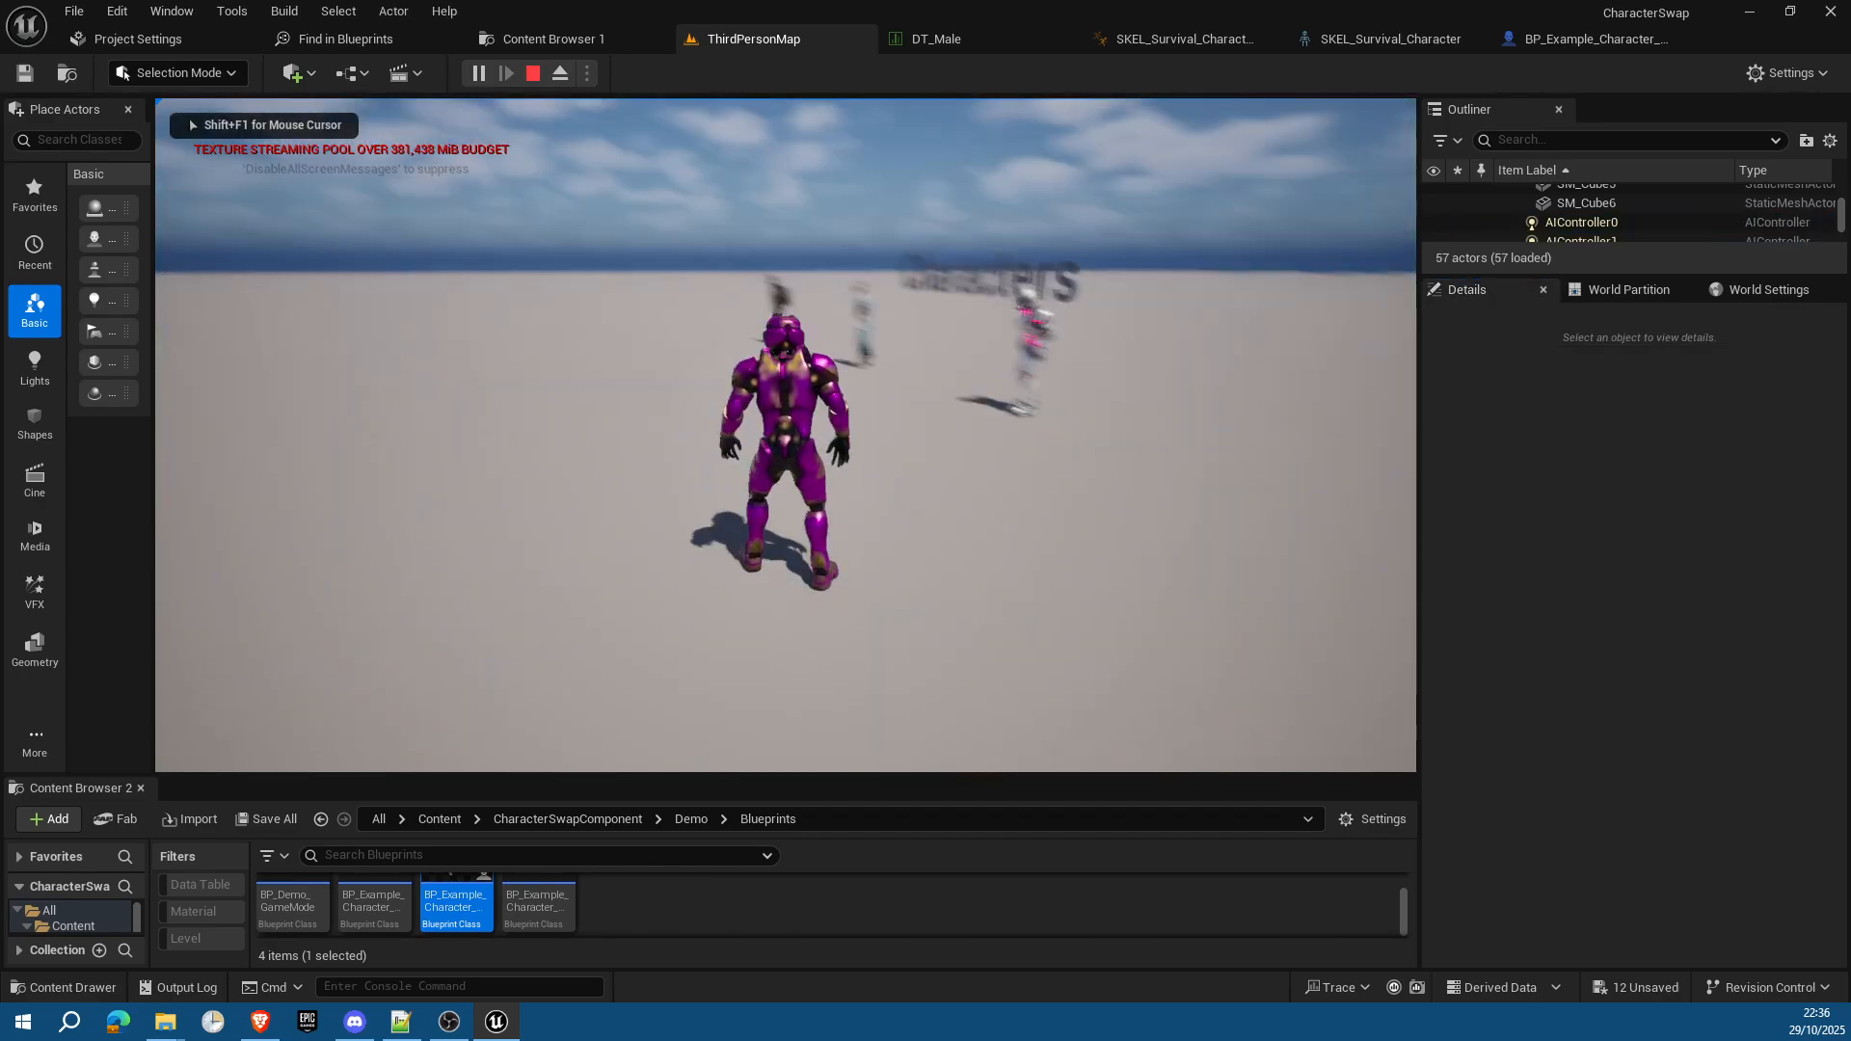
{"action": "key", "text": "w"}
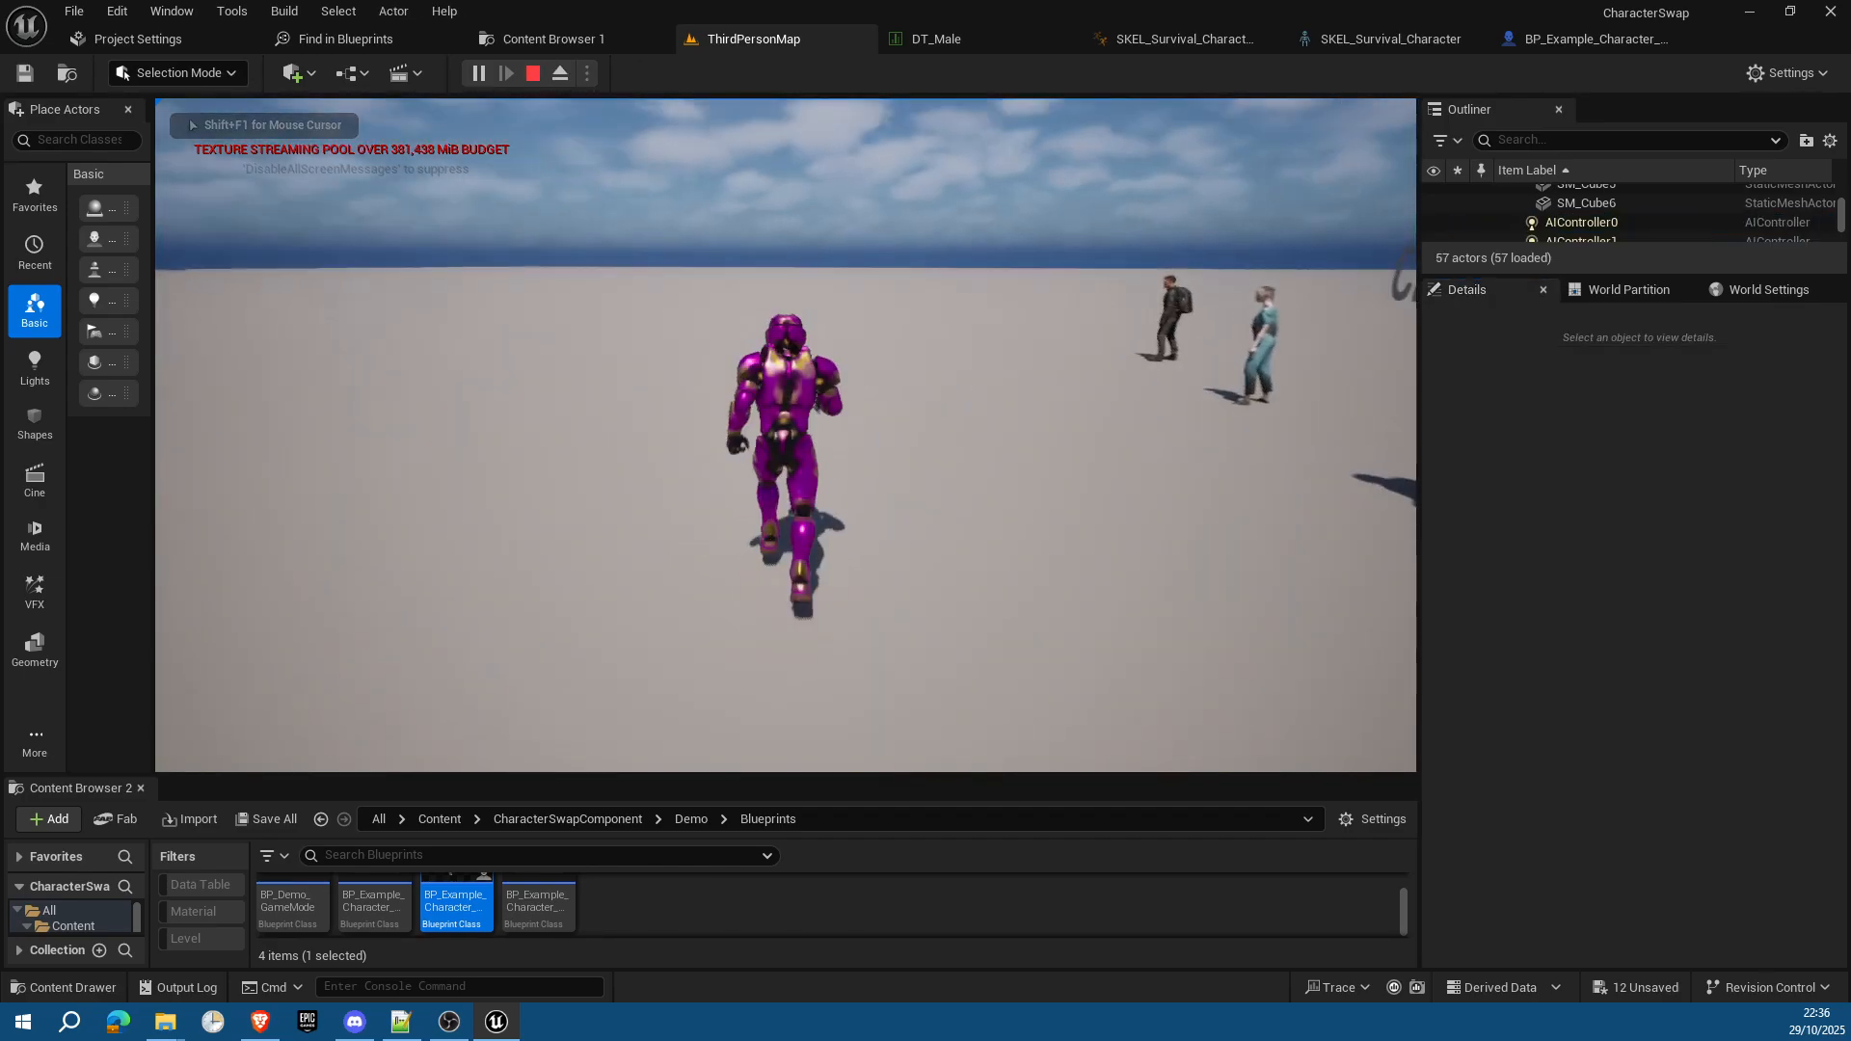
{"action": "key", "text": "s"}
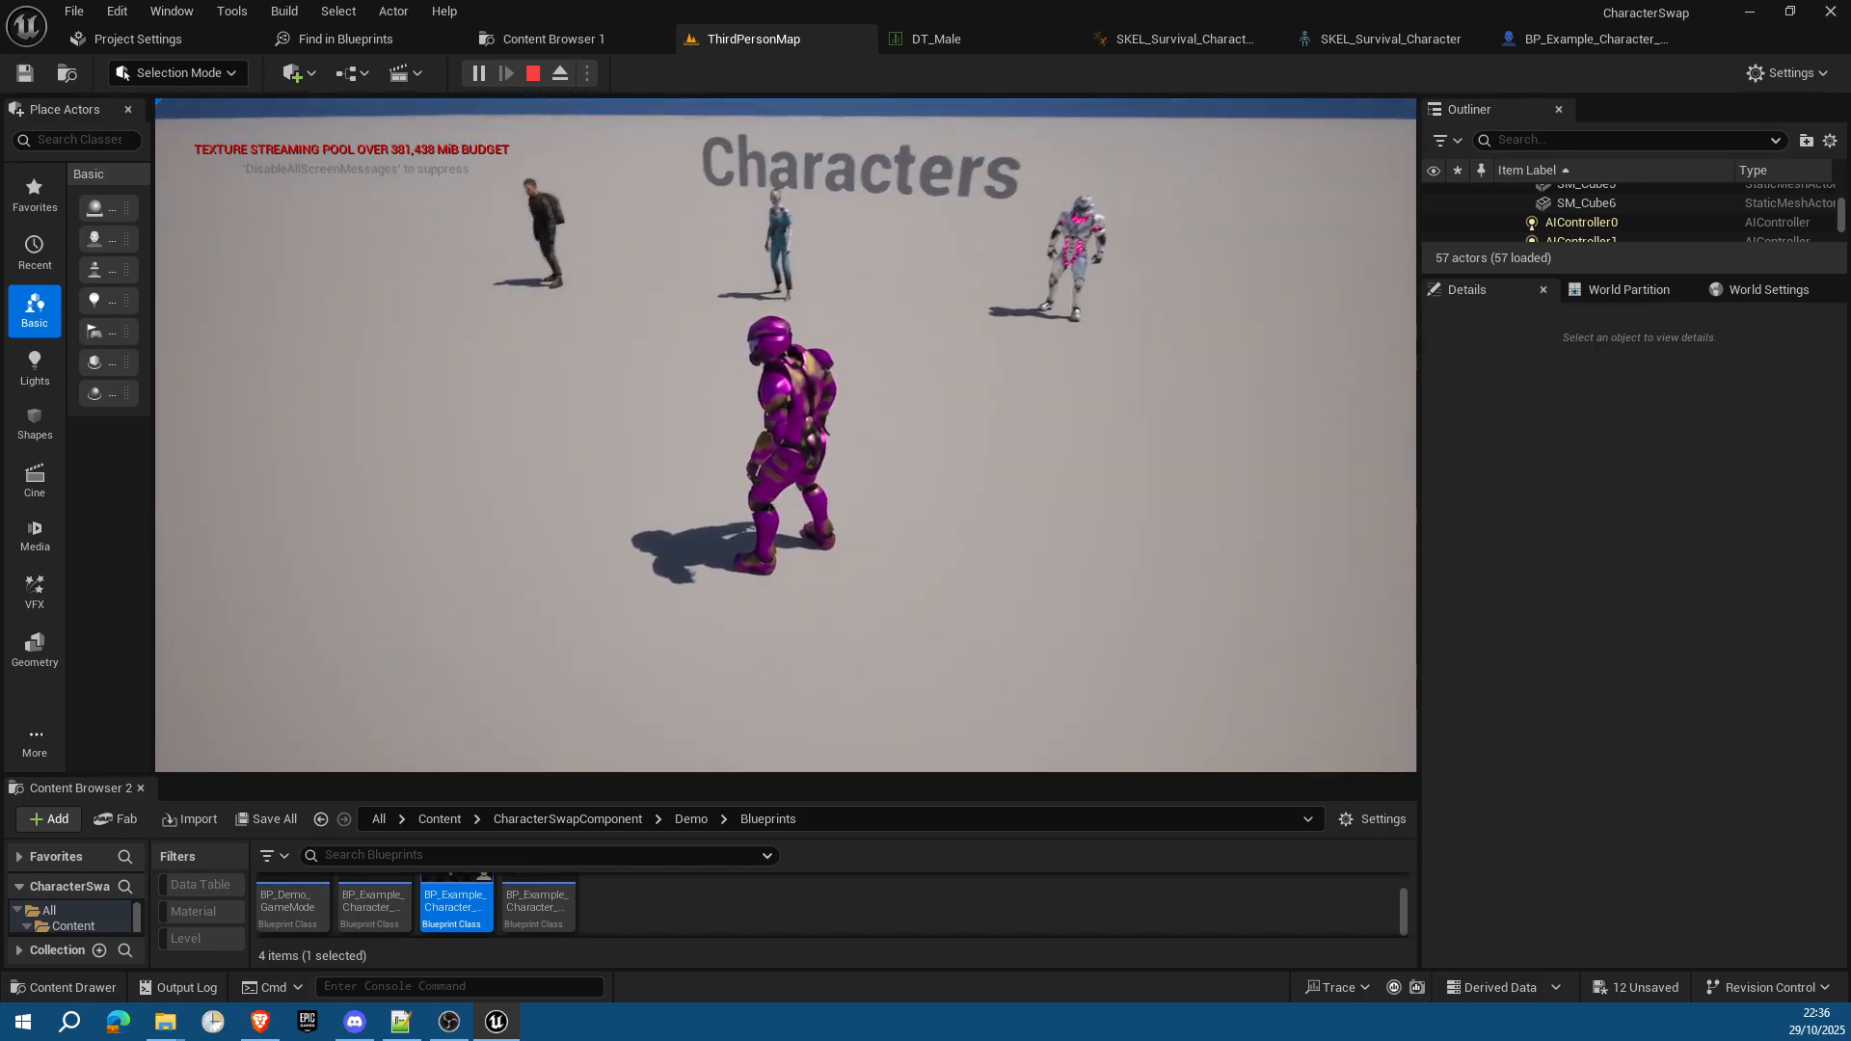
{"action": "key", "text": "Escape"}
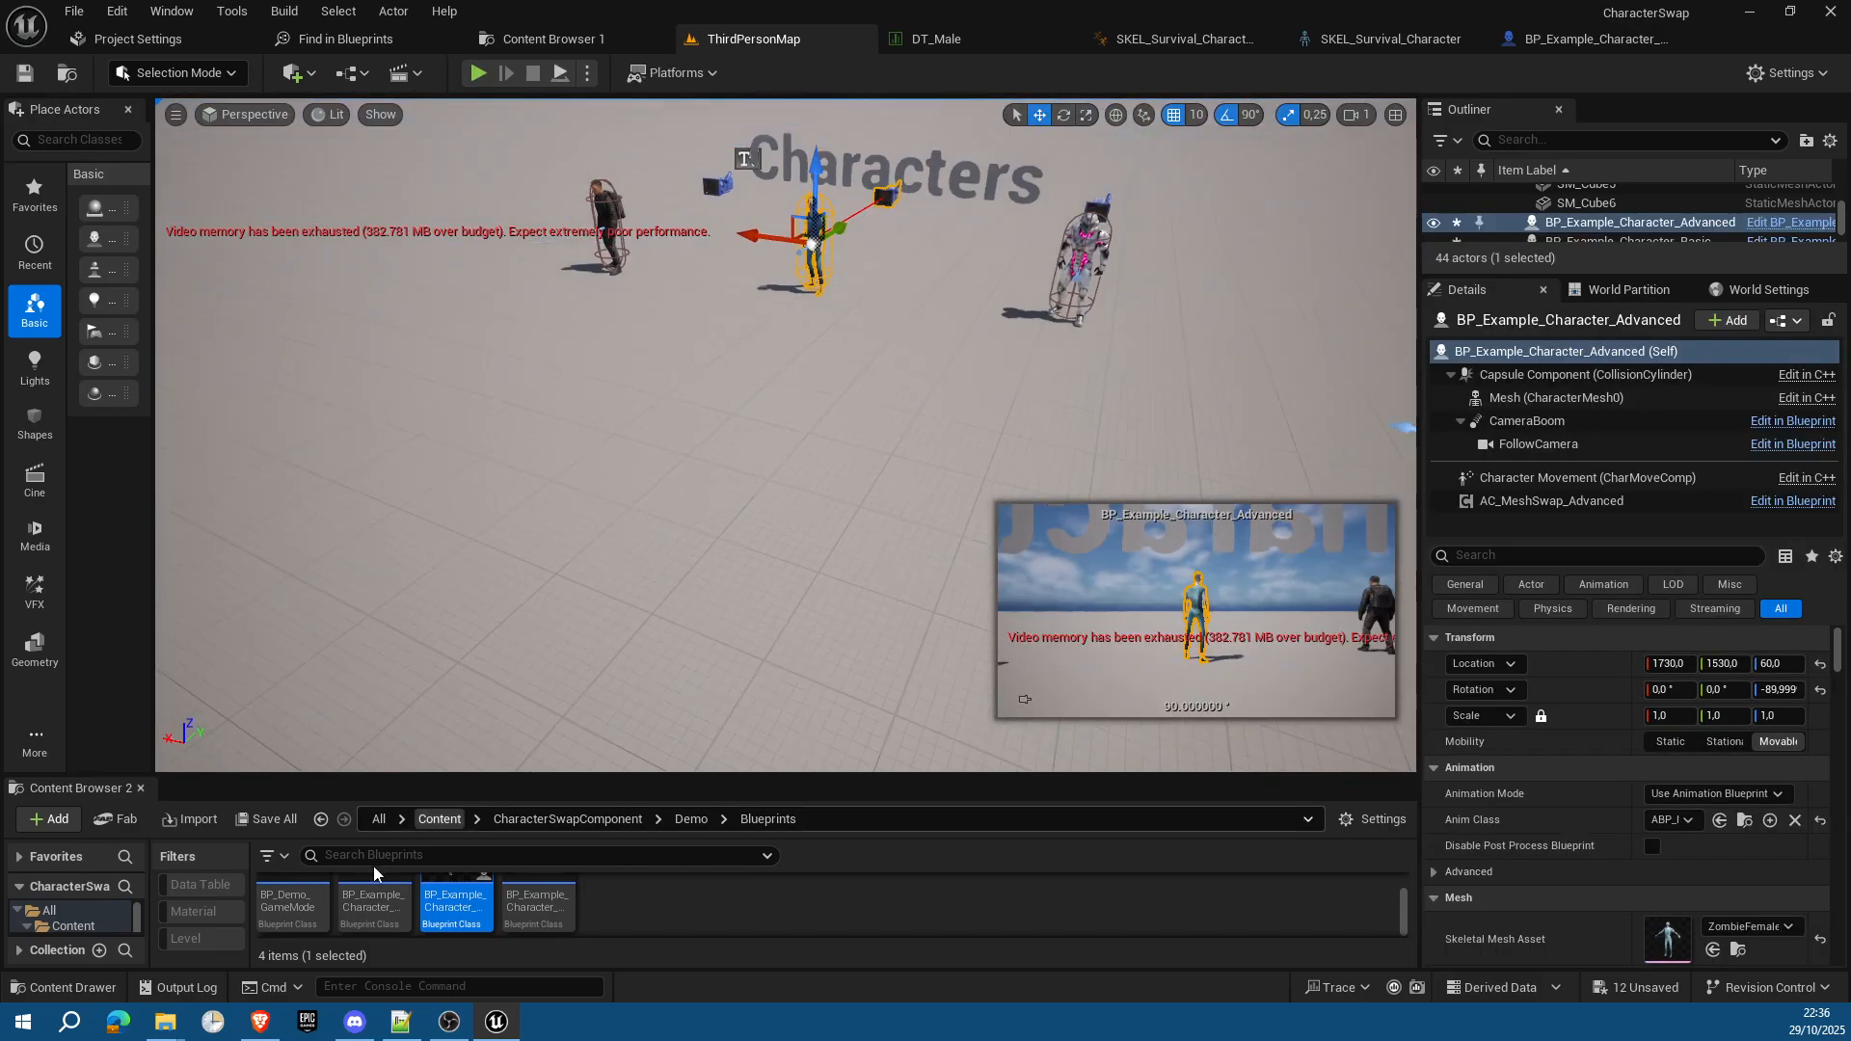
Step: Save all modified content in the project and deselect the Advanced character in the level
{"action": "left_click", "coordinate": [266, 821]}
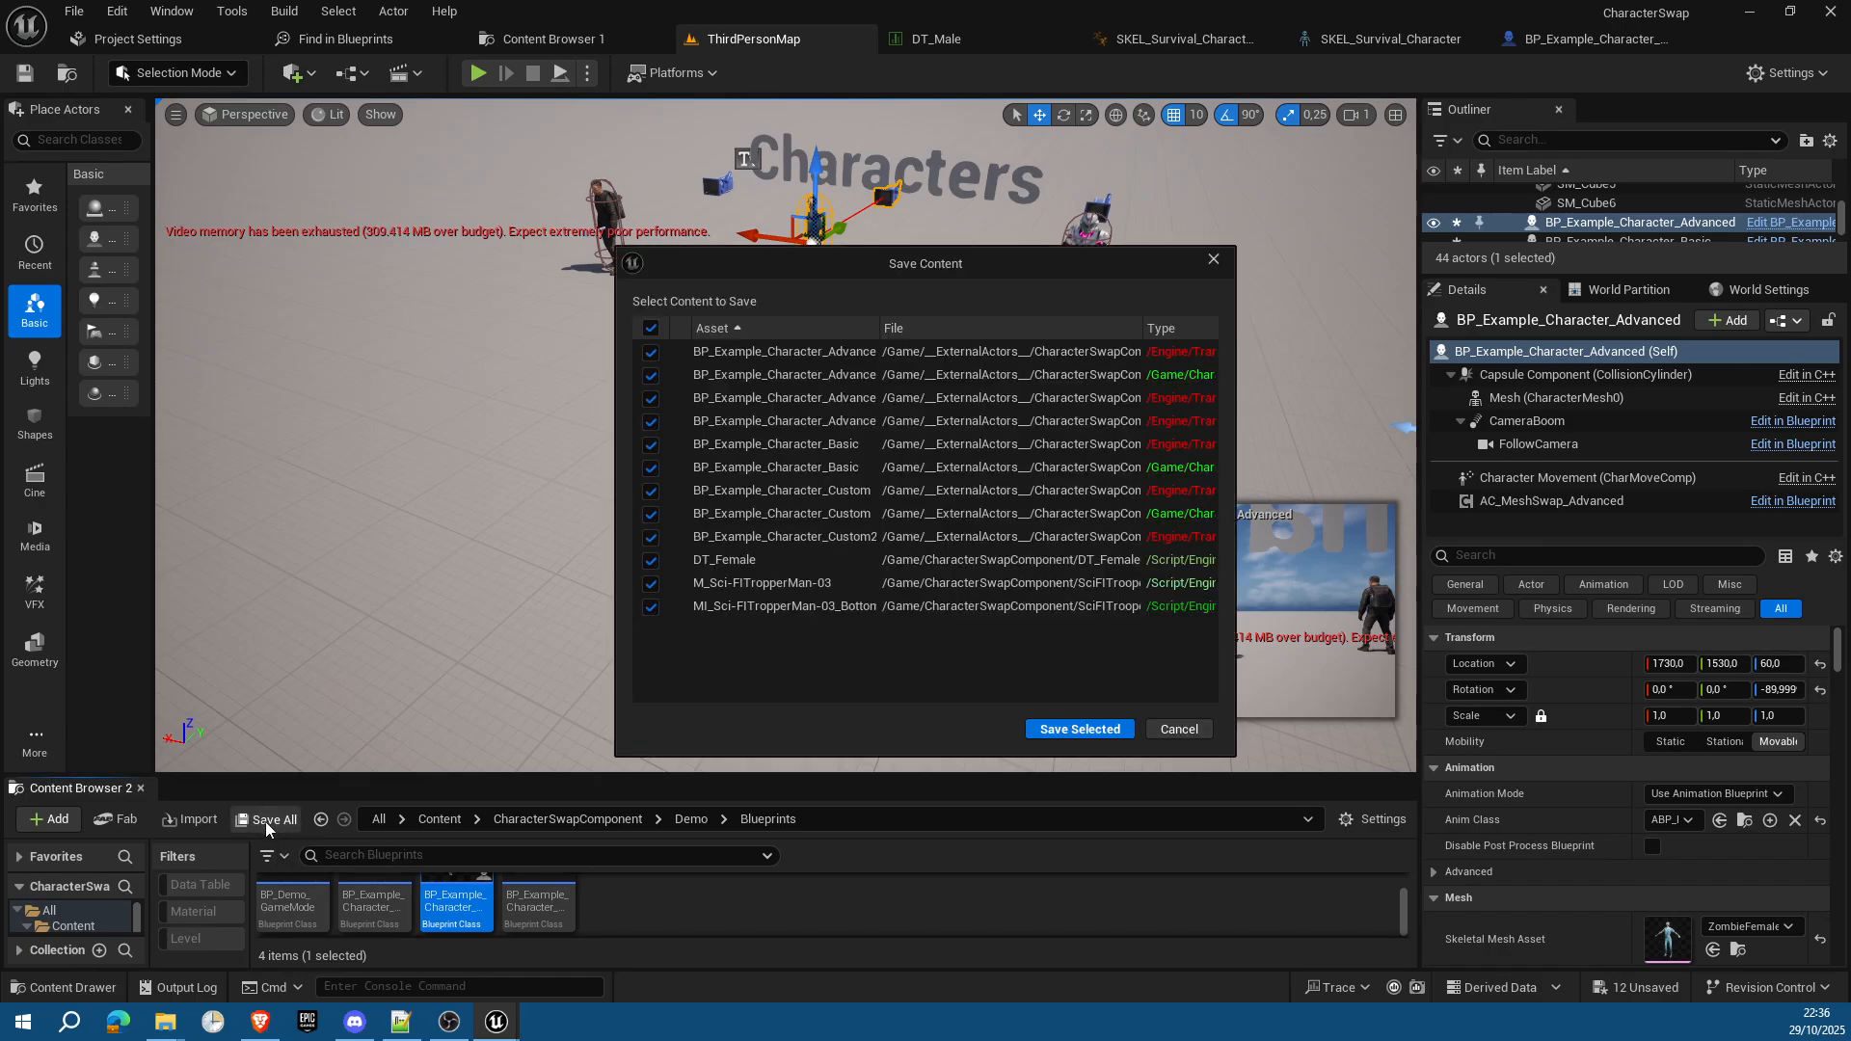
{"action": "left_click", "coordinate": [1080, 728]}
{"action": "left_click", "coordinate": [876, 658]}
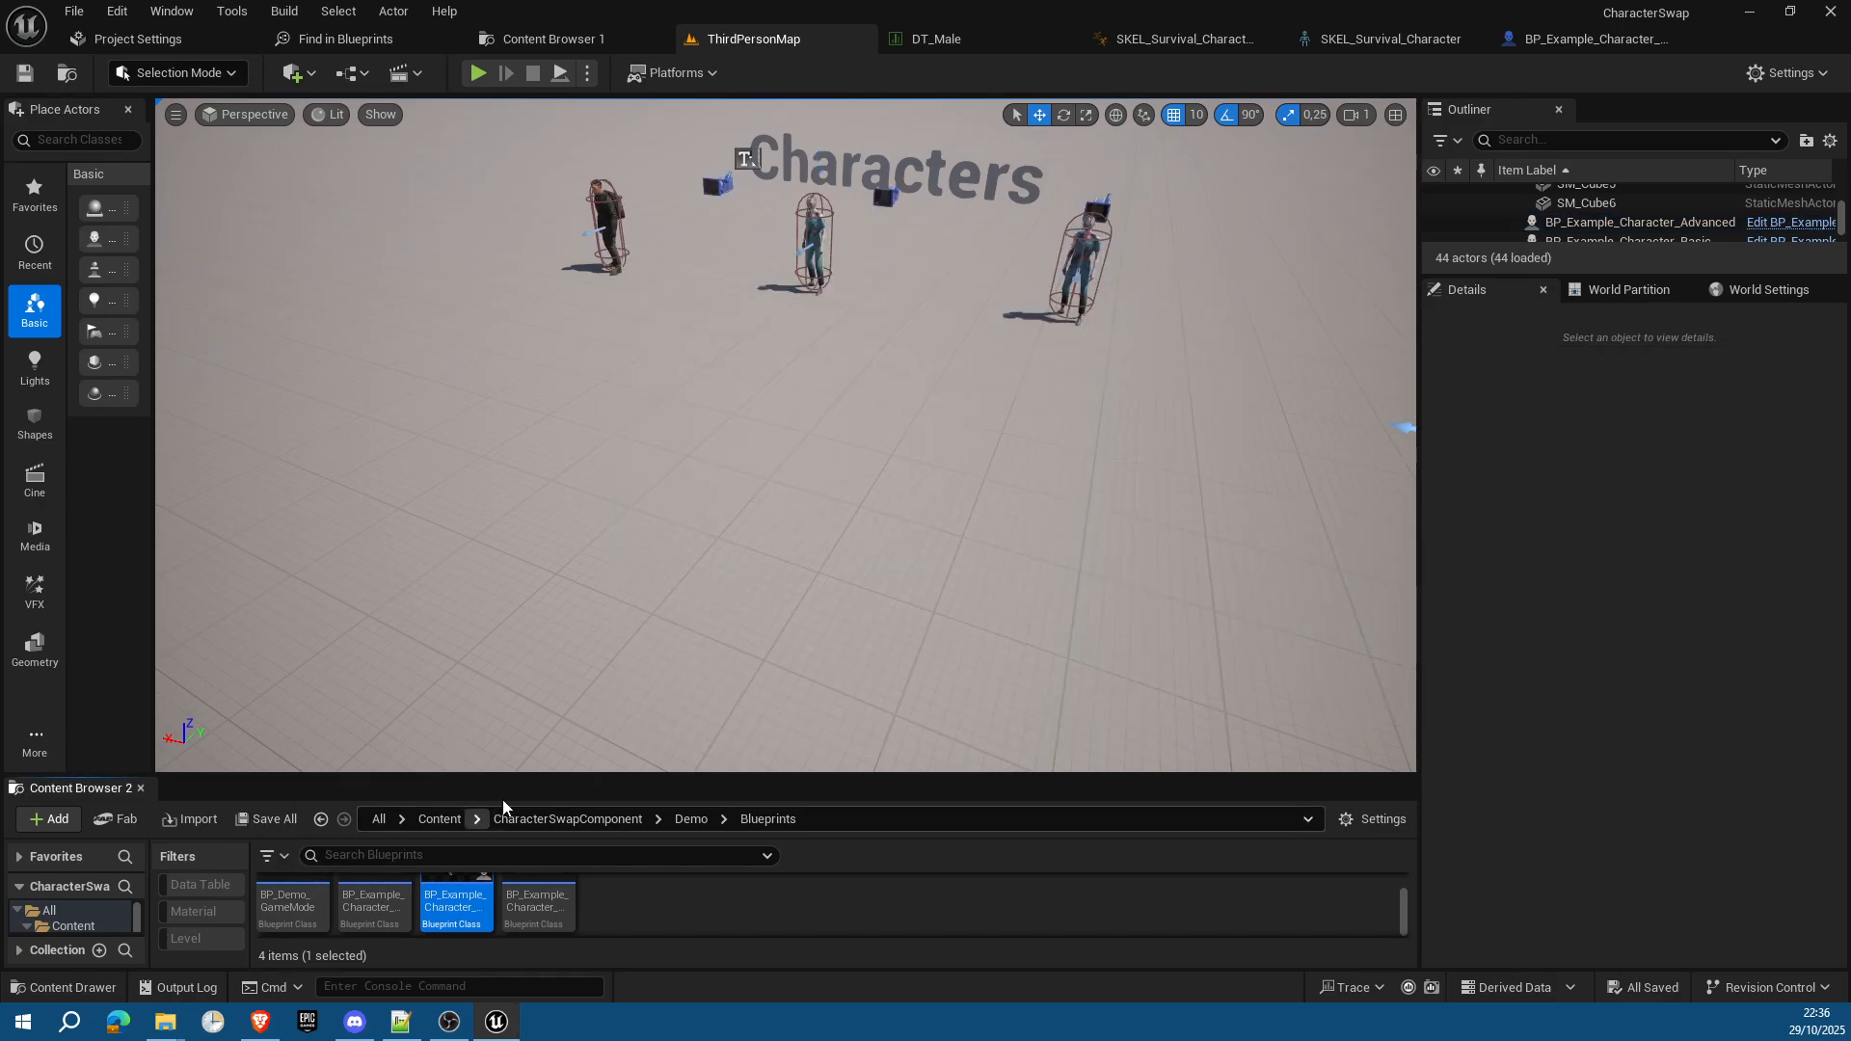
{"action": "left_click_drag", "start_coordinate": [541, 770], "coordinate": [546, 761]}
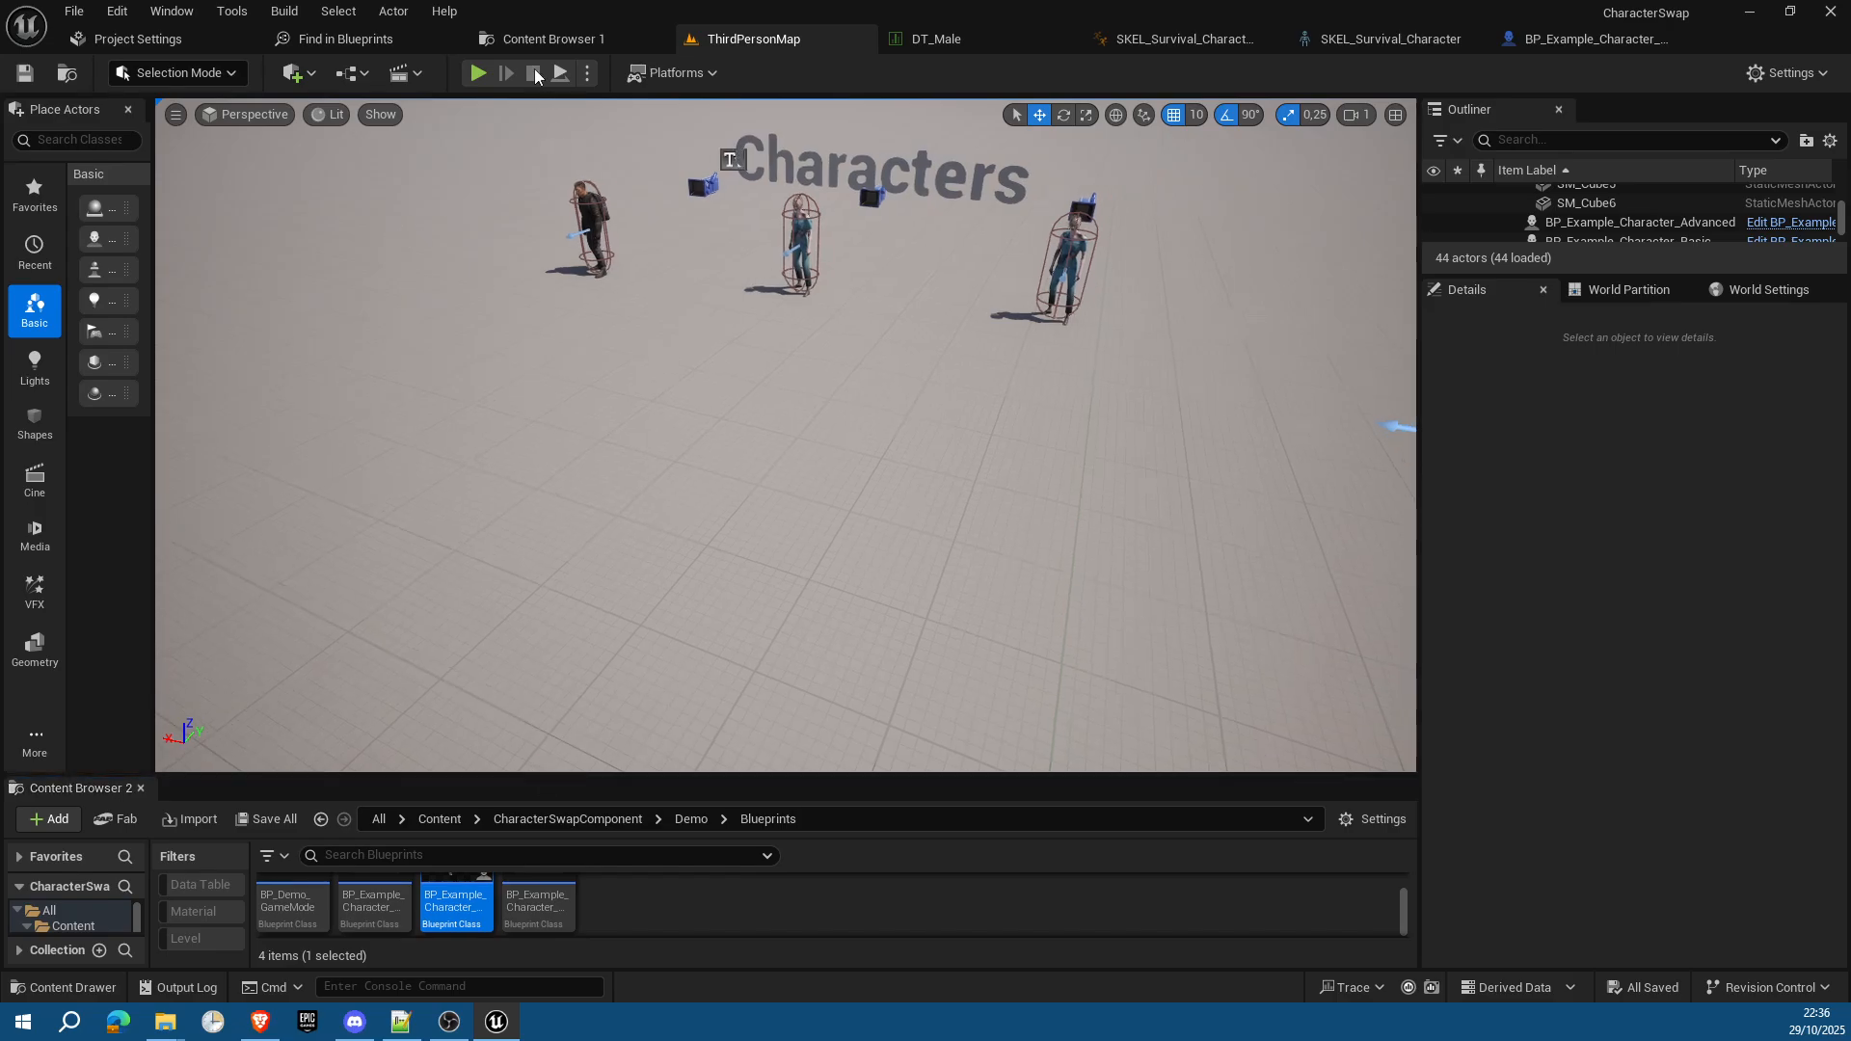
Step: Open the ui level from the CharacterSwapComponent/Demo/Maps folder and show it in the level editor
{"action": "left_click", "coordinate": [539, 39]}
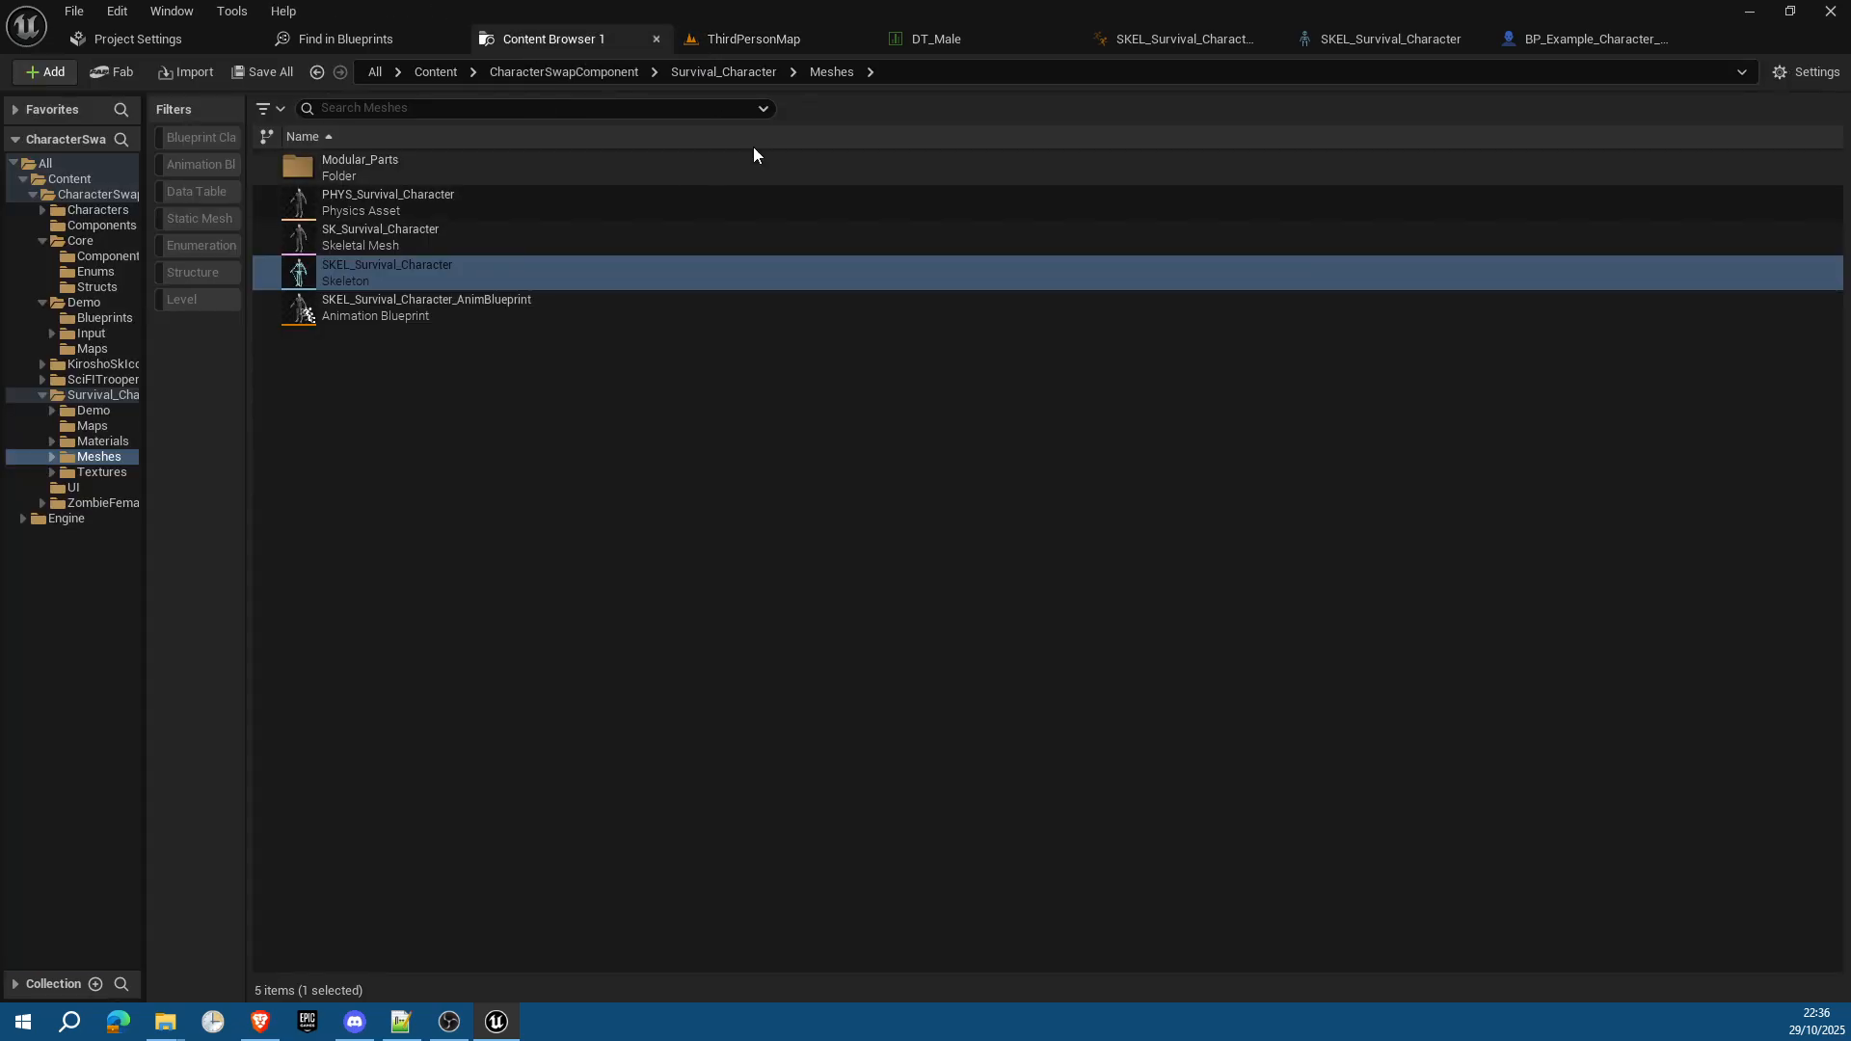
{"action": "left_click", "coordinate": [592, 71]}
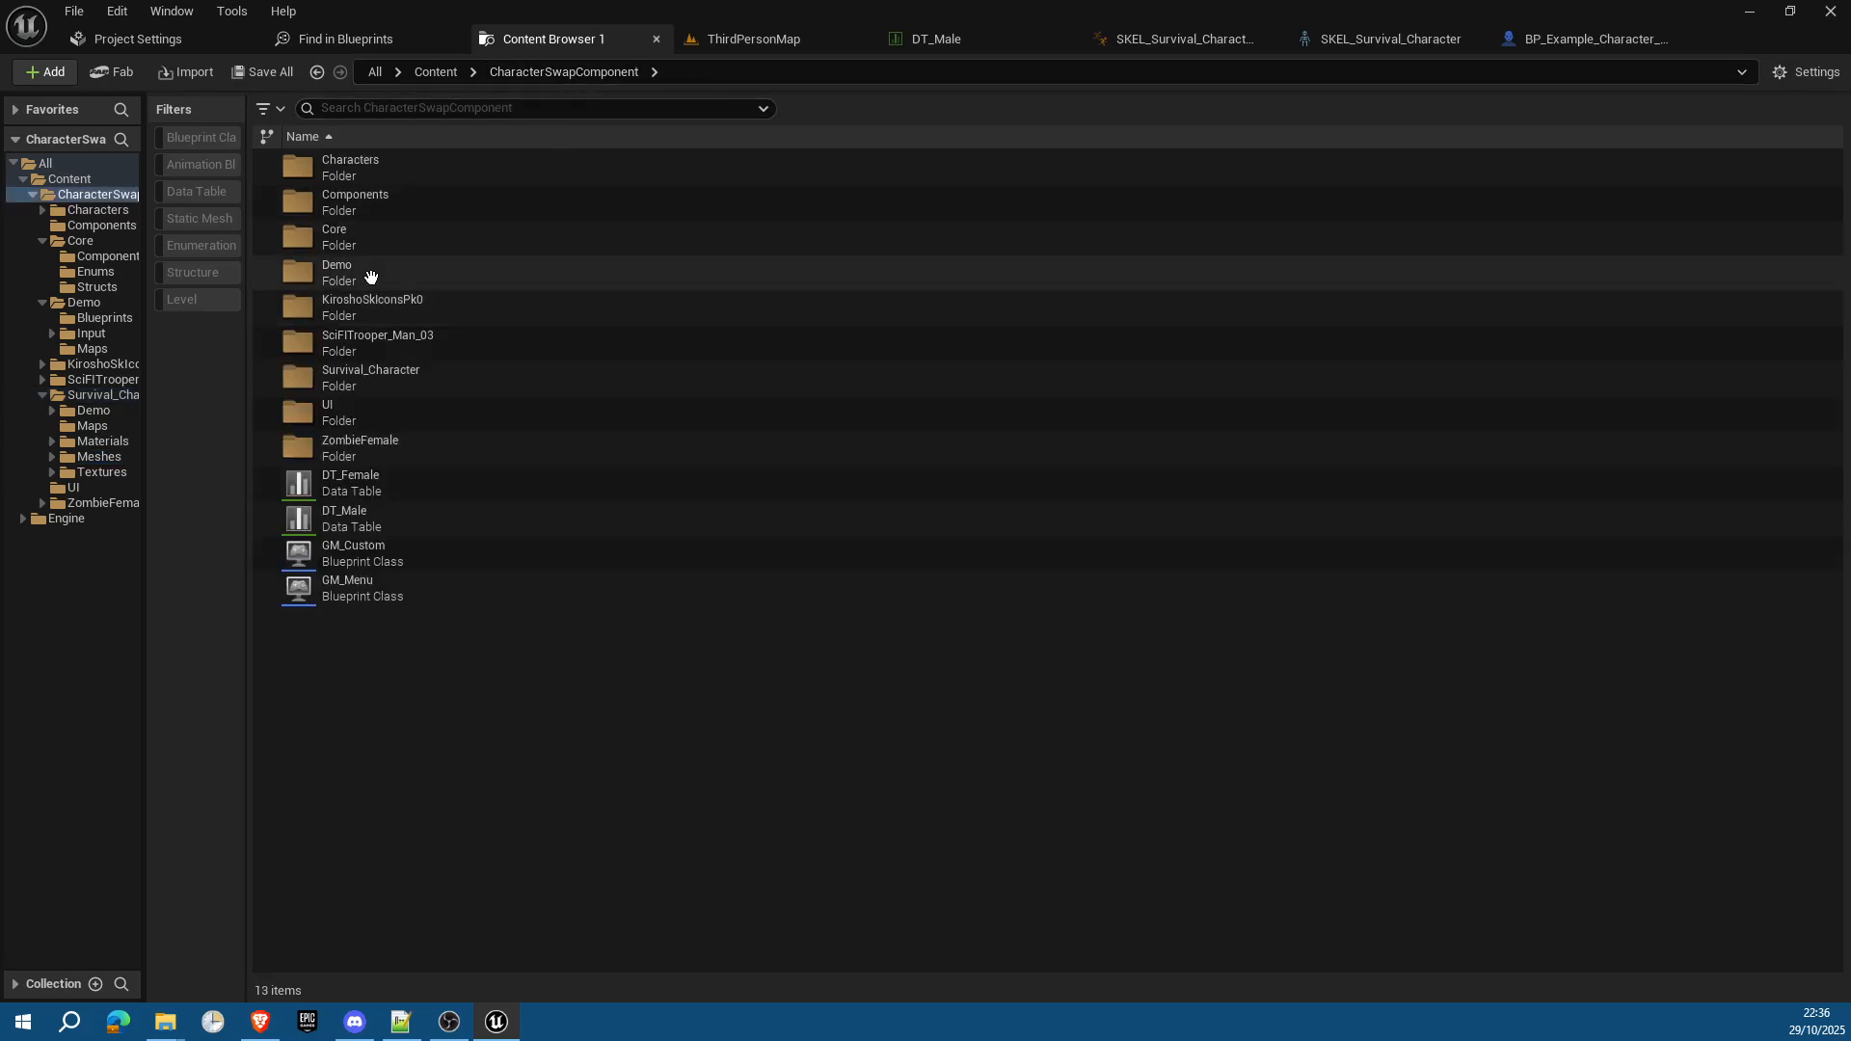
{"action": "double_click", "coordinate": [371, 278]}
{"action": "double_click", "coordinate": [339, 238]}
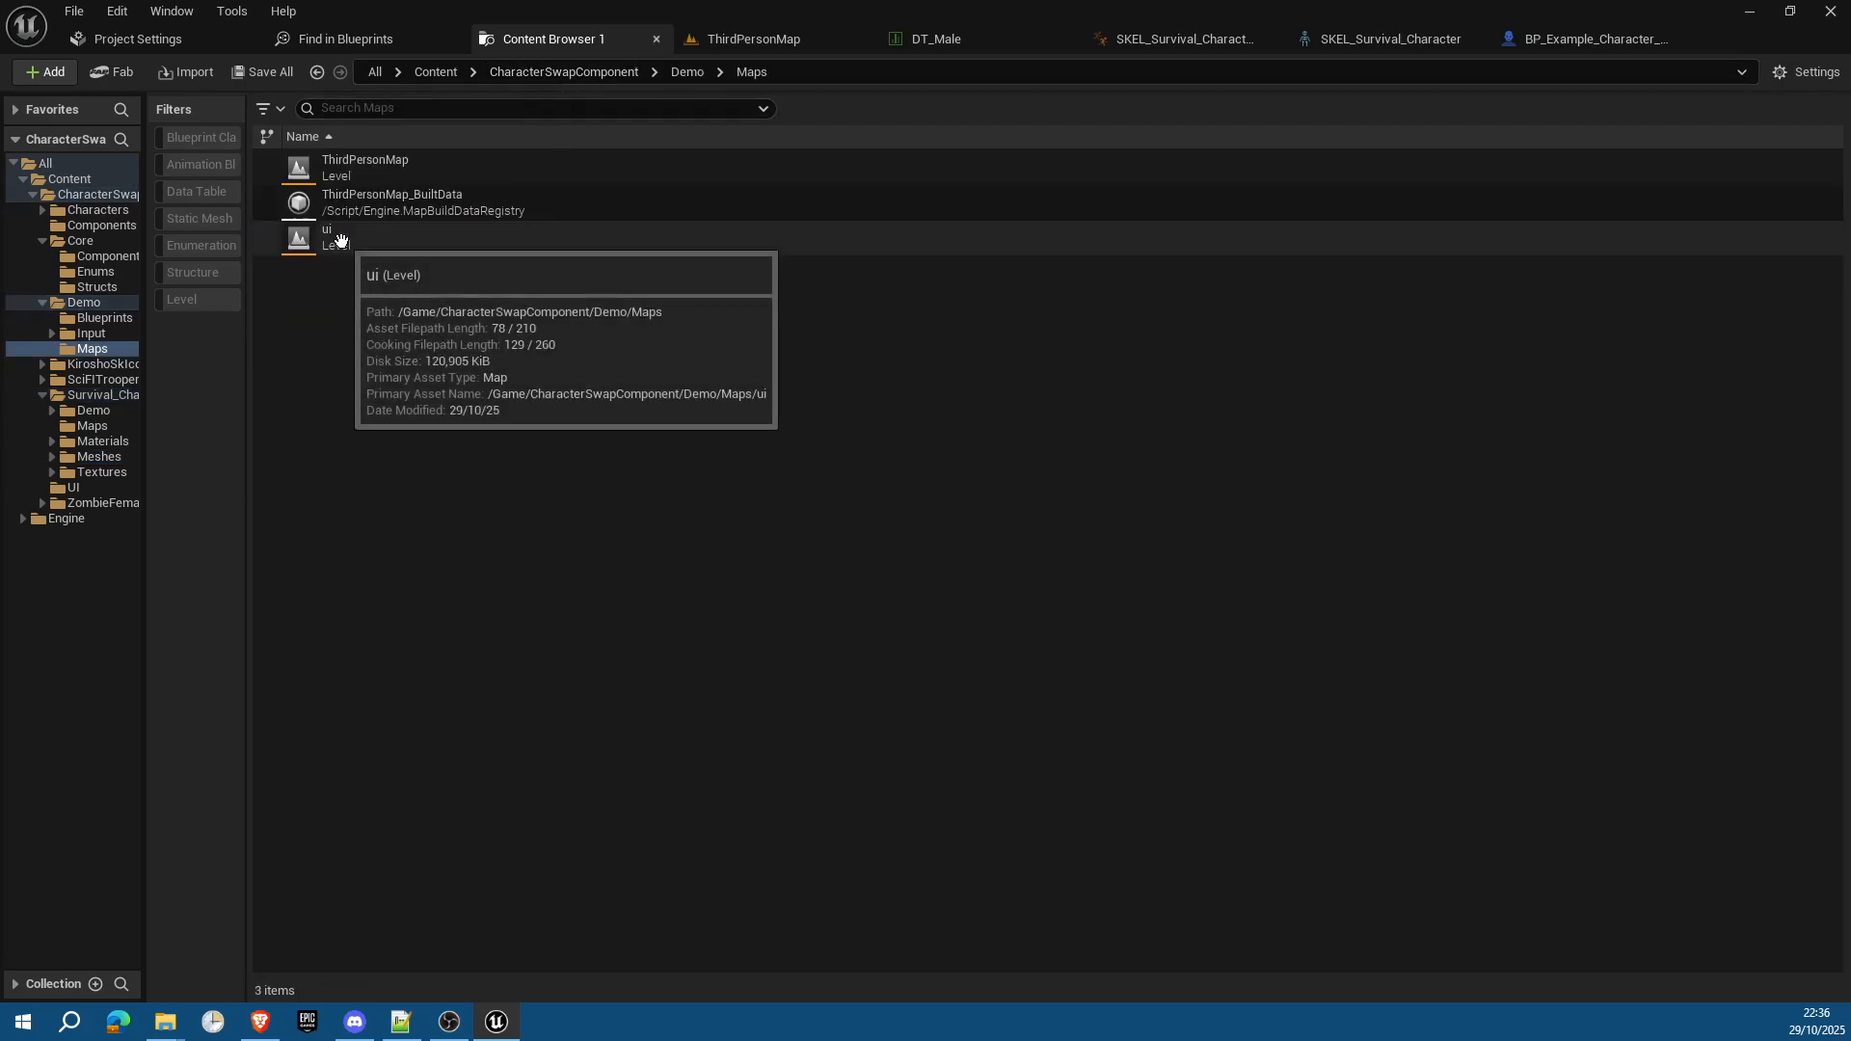
{"action": "left_click", "coordinate": [341, 241]}
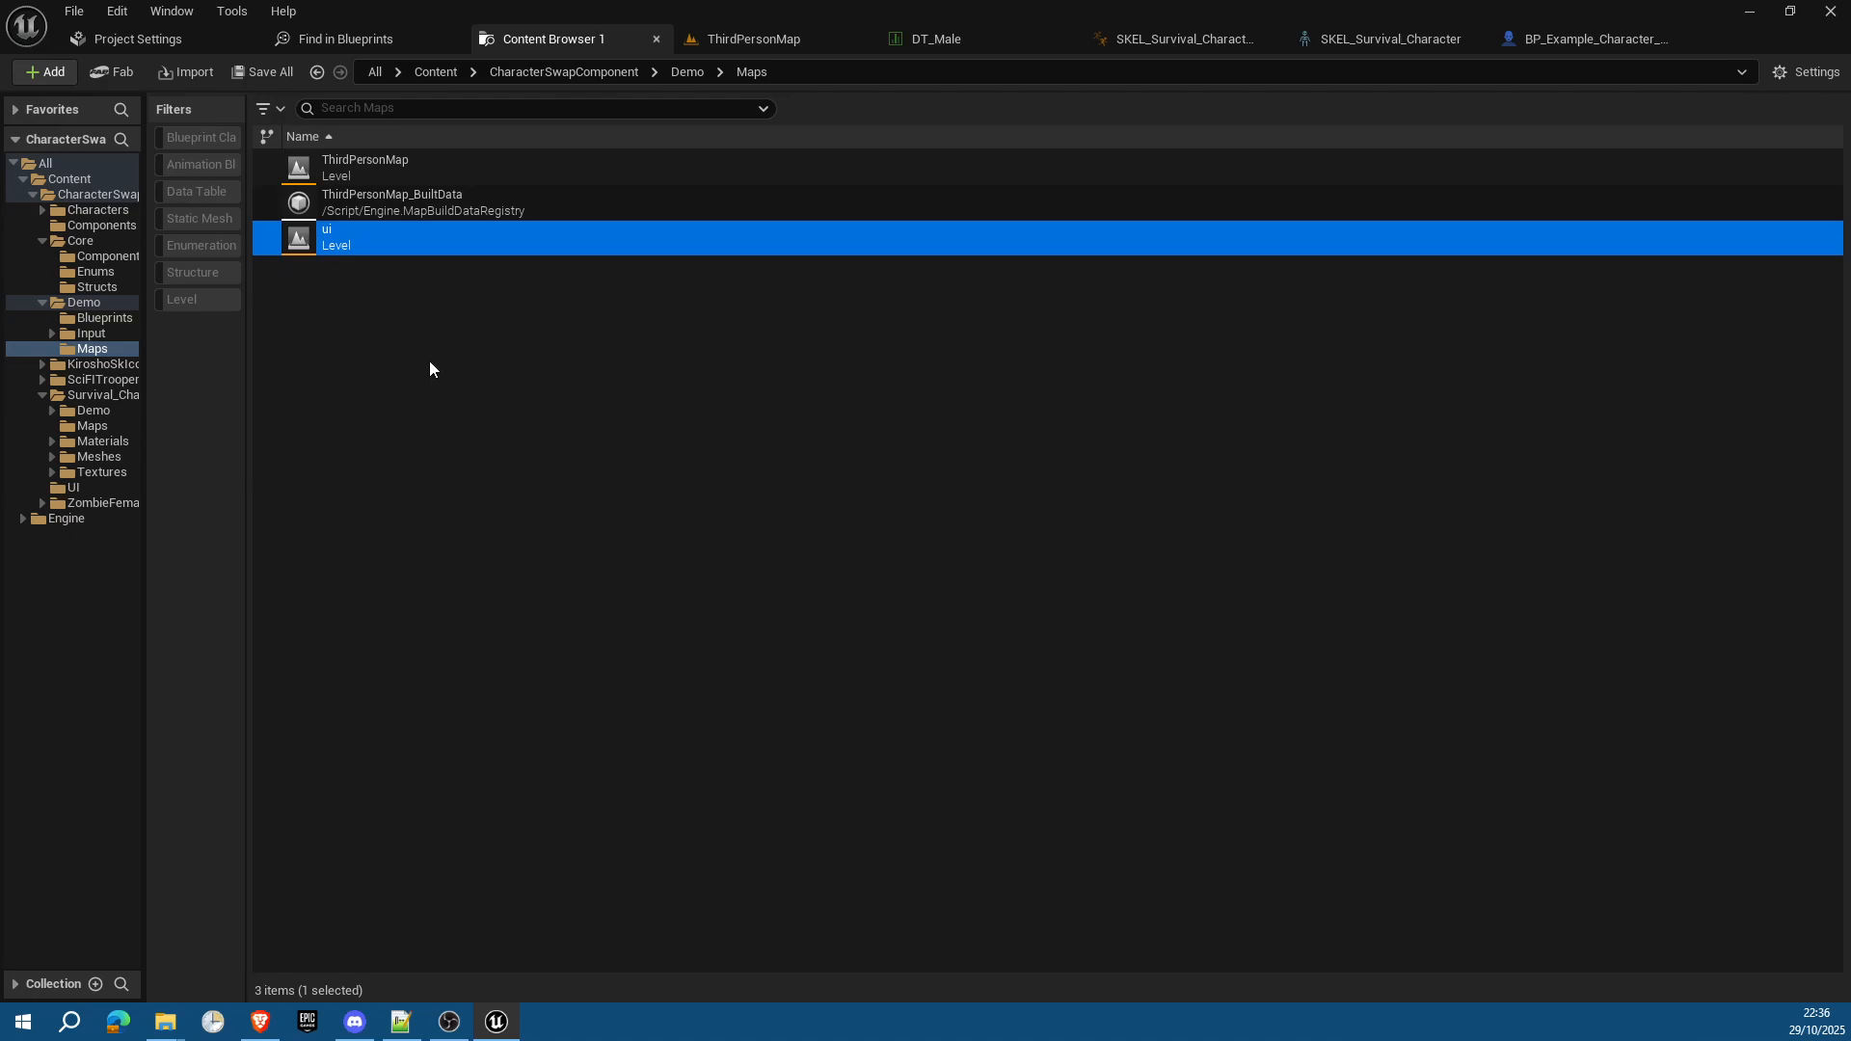
{"action": "left_click", "coordinate": [429, 363]}
{"action": "double_click", "coordinate": [359, 239]}
{"action": "left_click", "coordinate": [725, 43]}
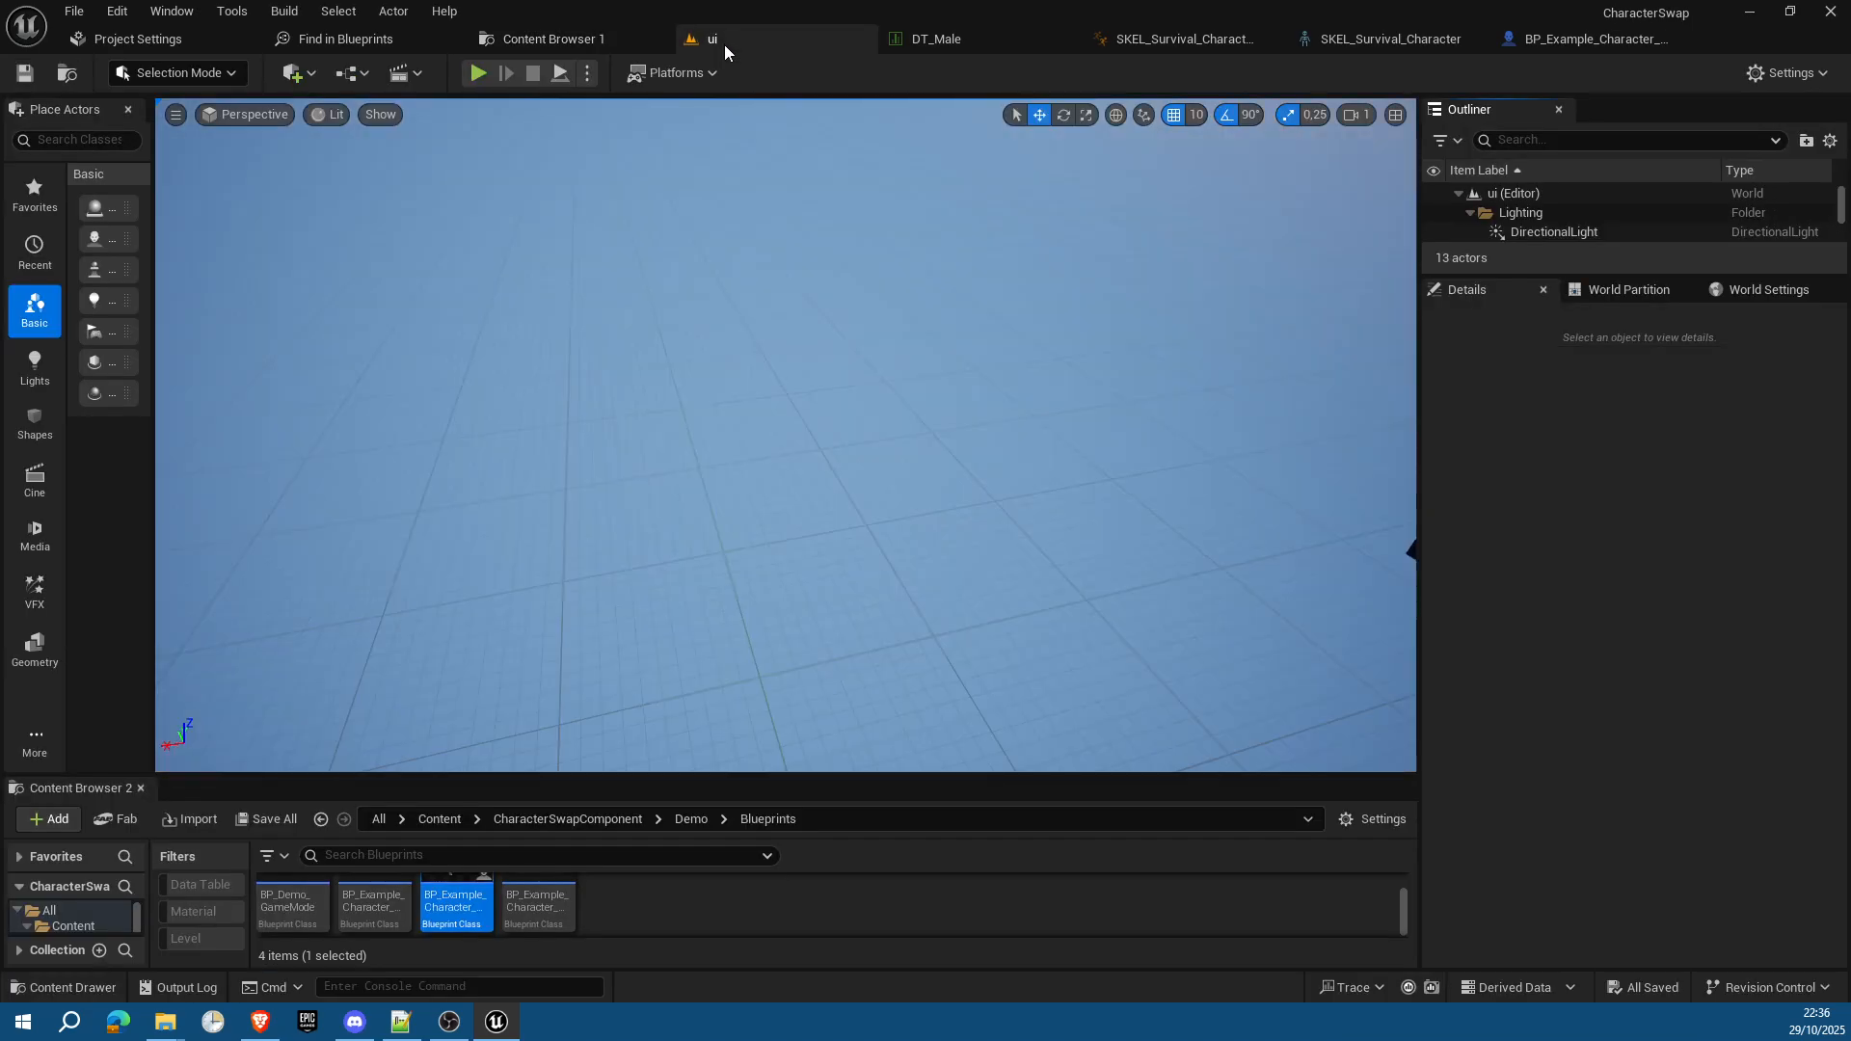
Step: Play the ui level, switch the character selection to Survival, and rotate the character in both directions
{"action": "left_click", "coordinate": [478, 72]}
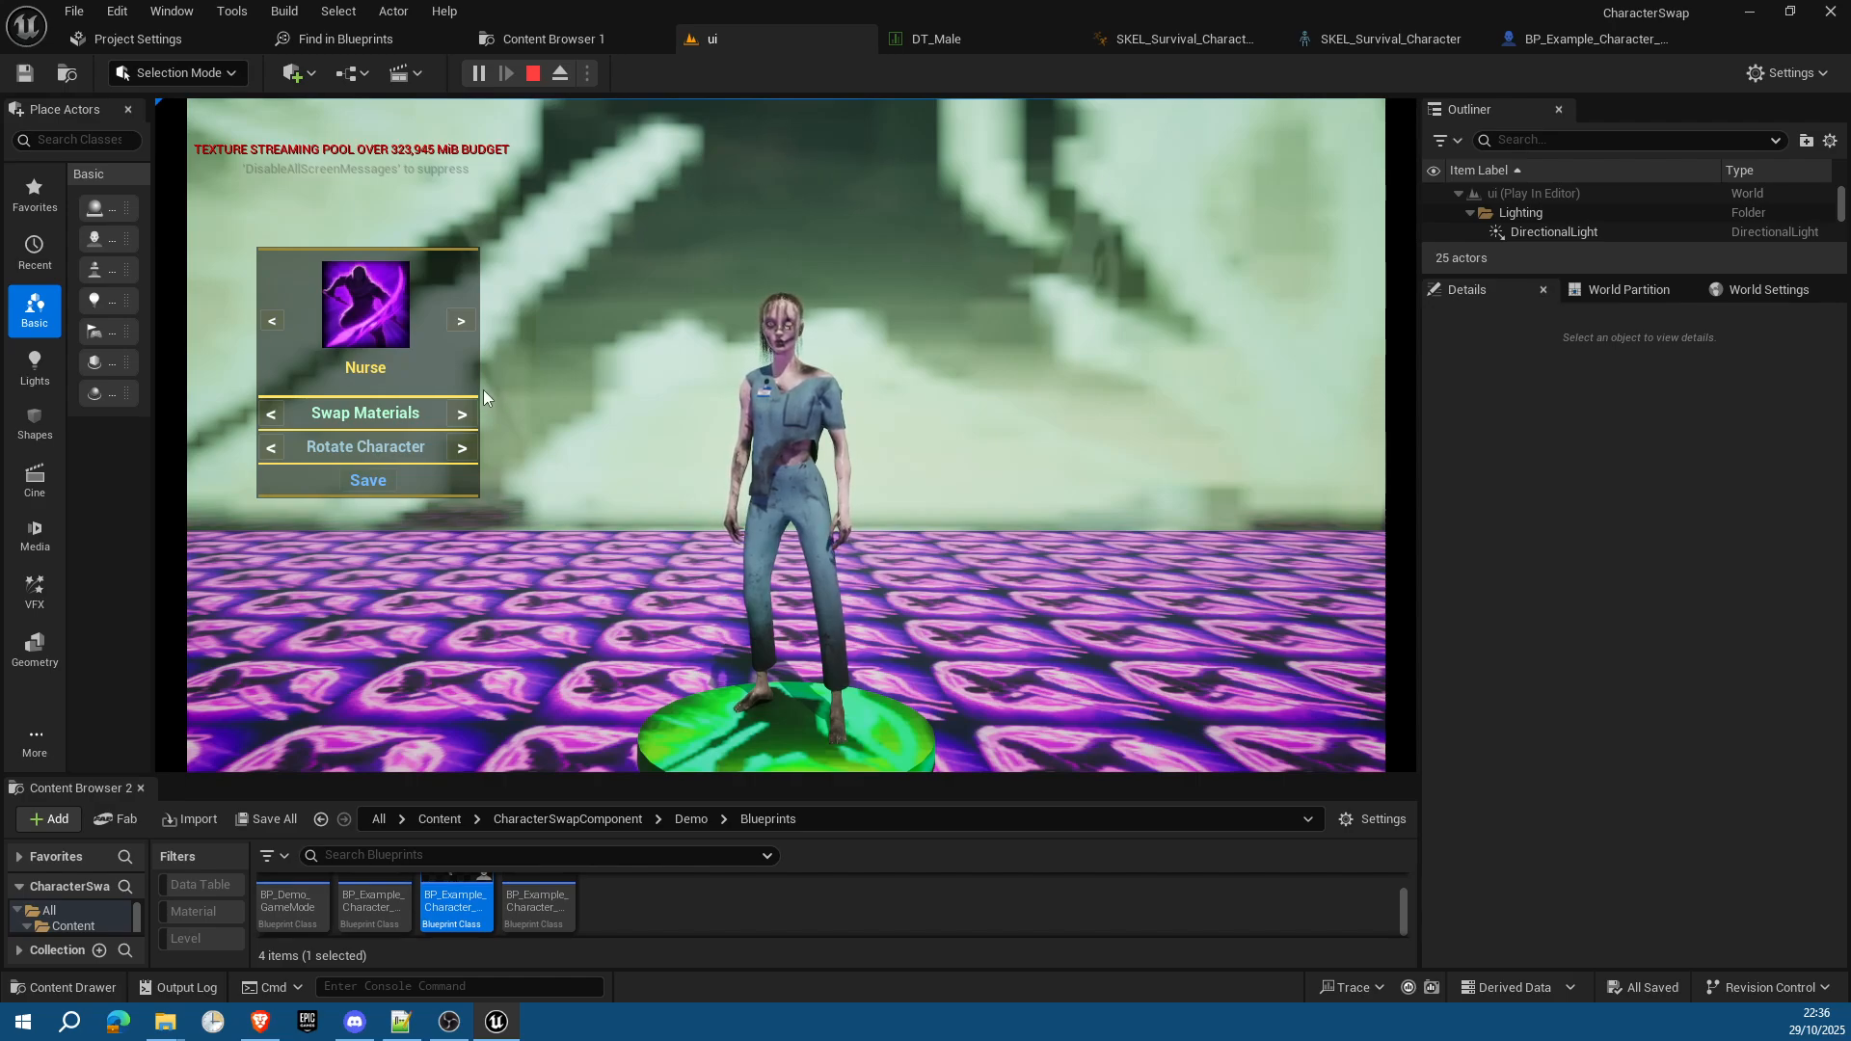
{"action": "left_click", "coordinate": [463, 323]}
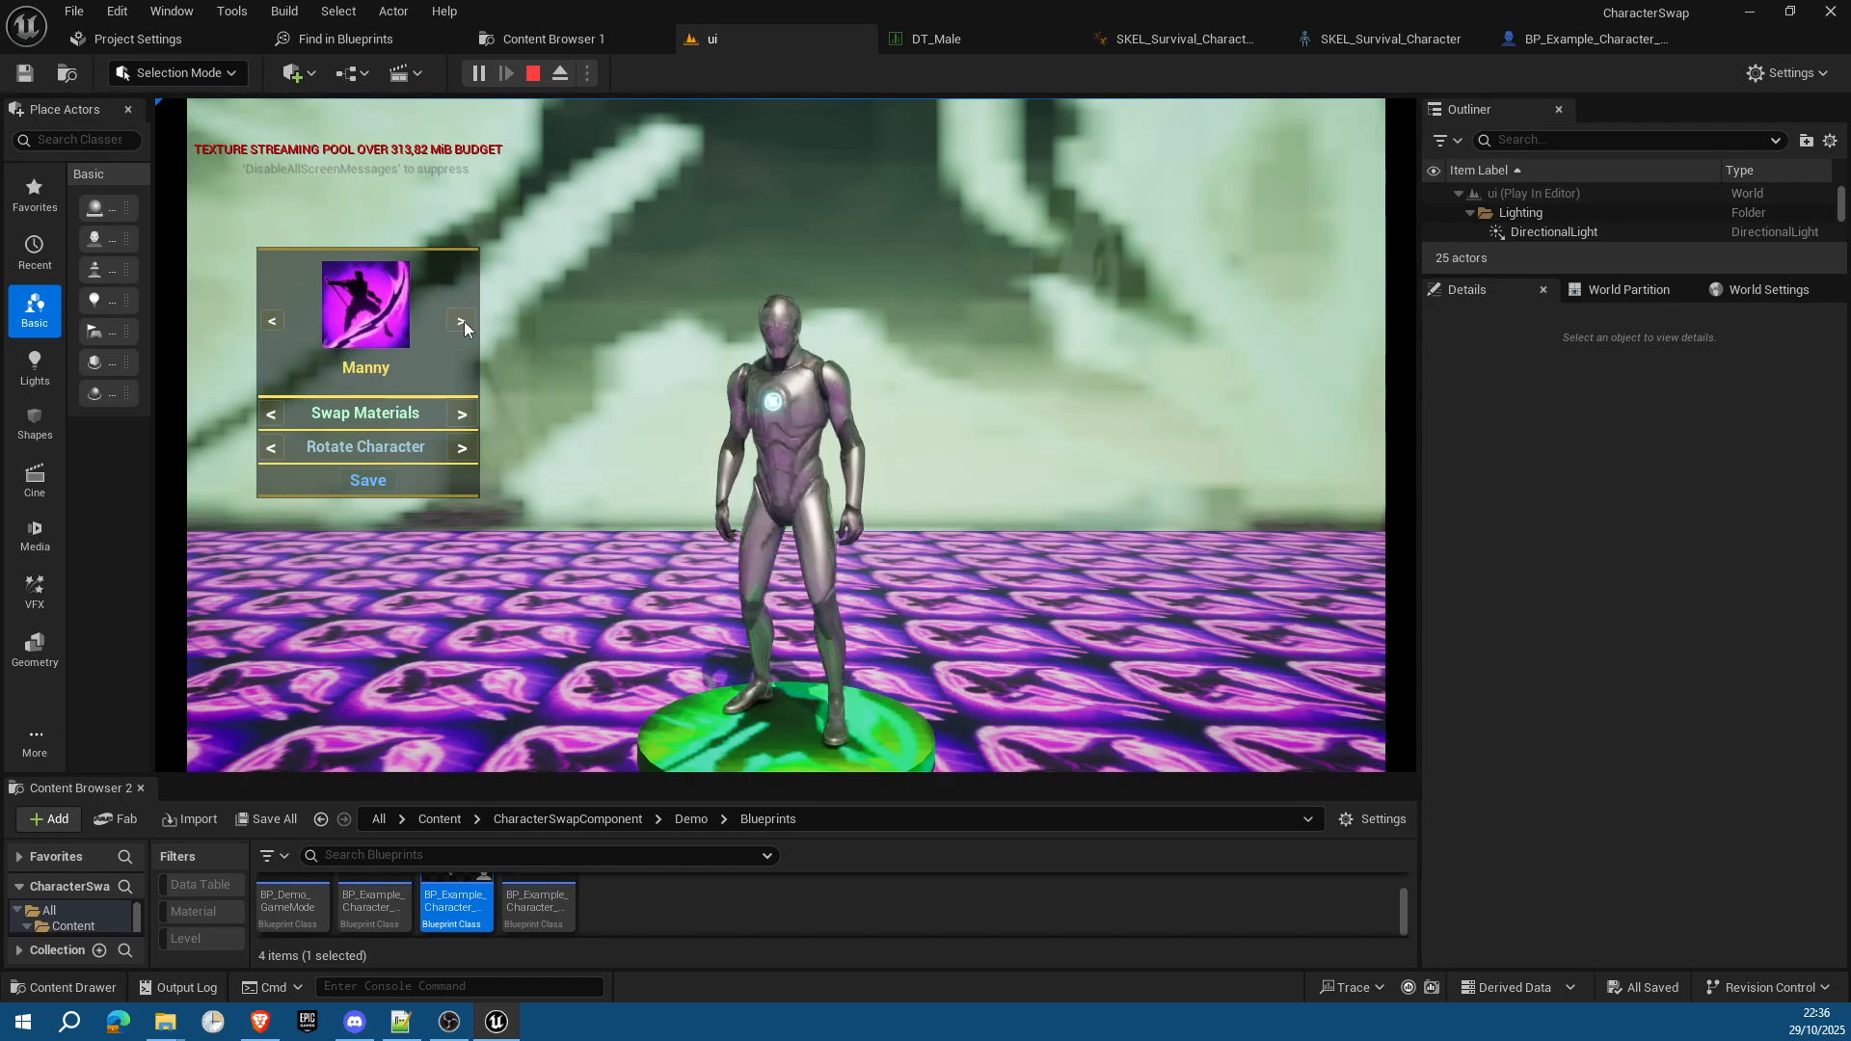
{"action": "left_click", "coordinate": [463, 323]}
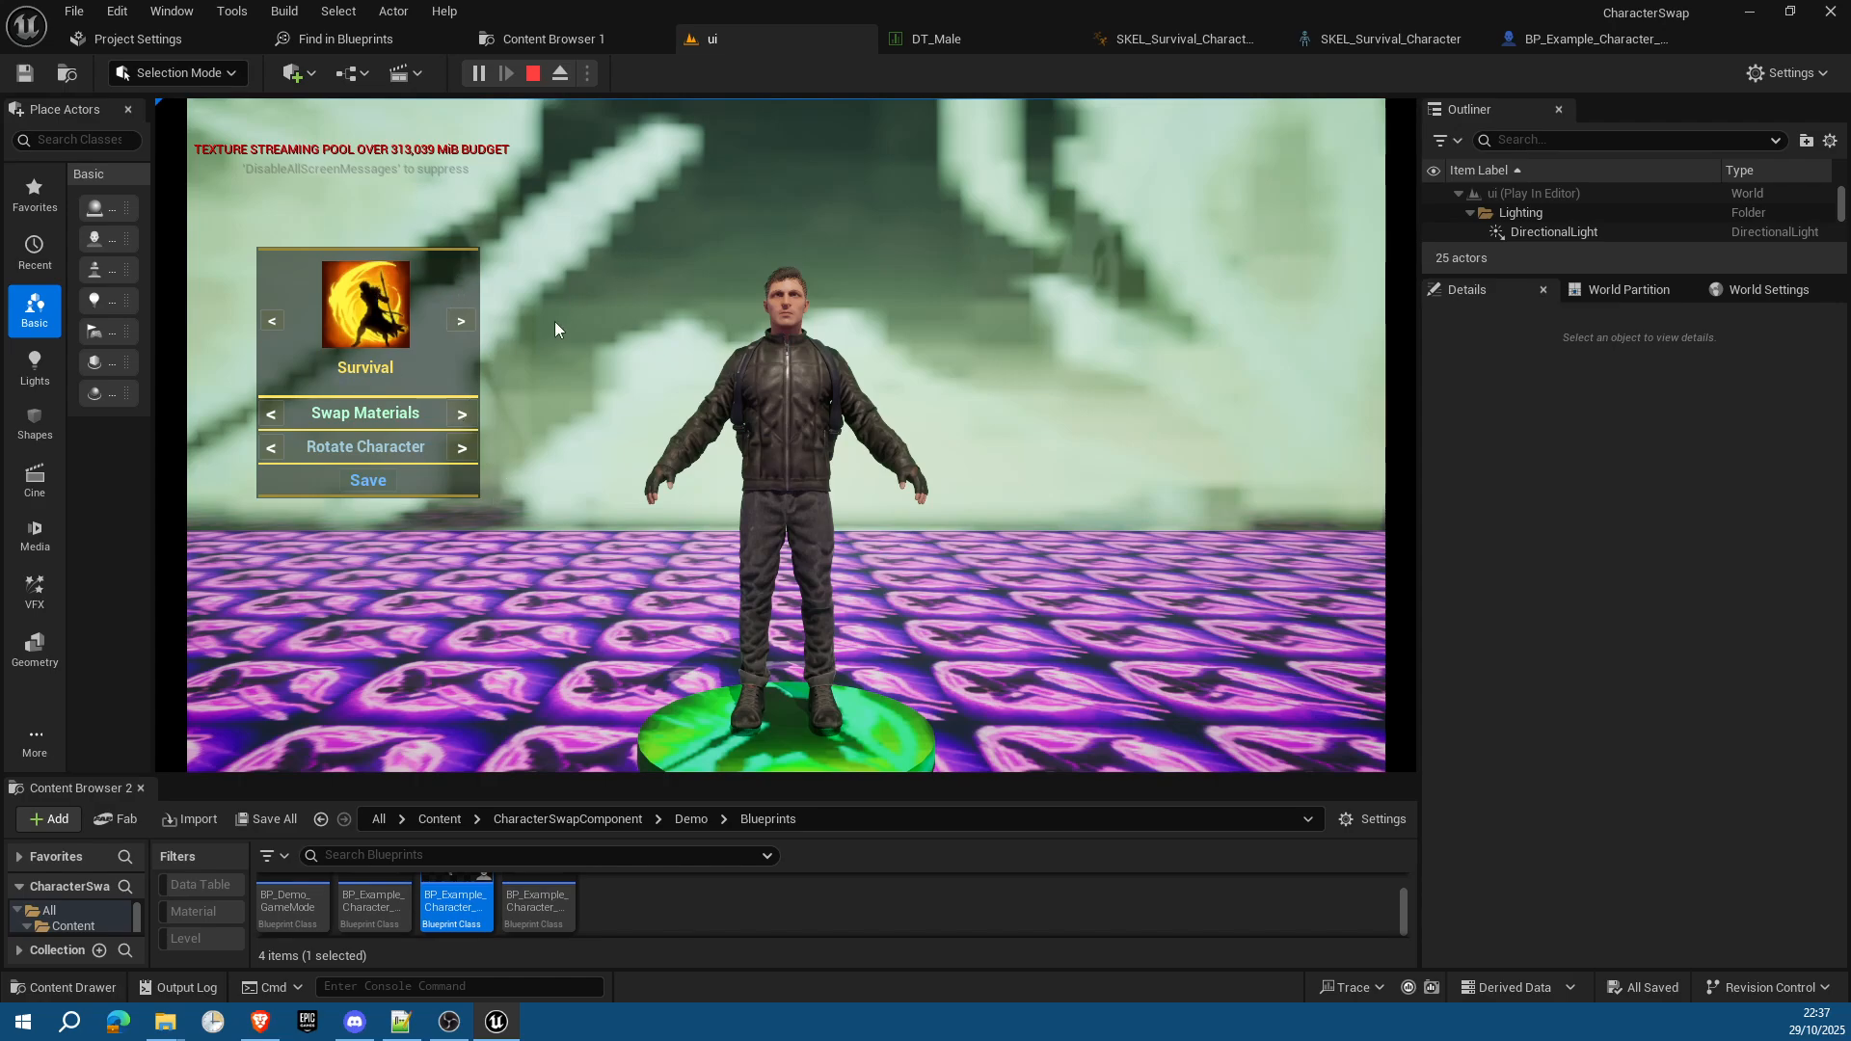
{"action": "left_click", "coordinate": [464, 448]}
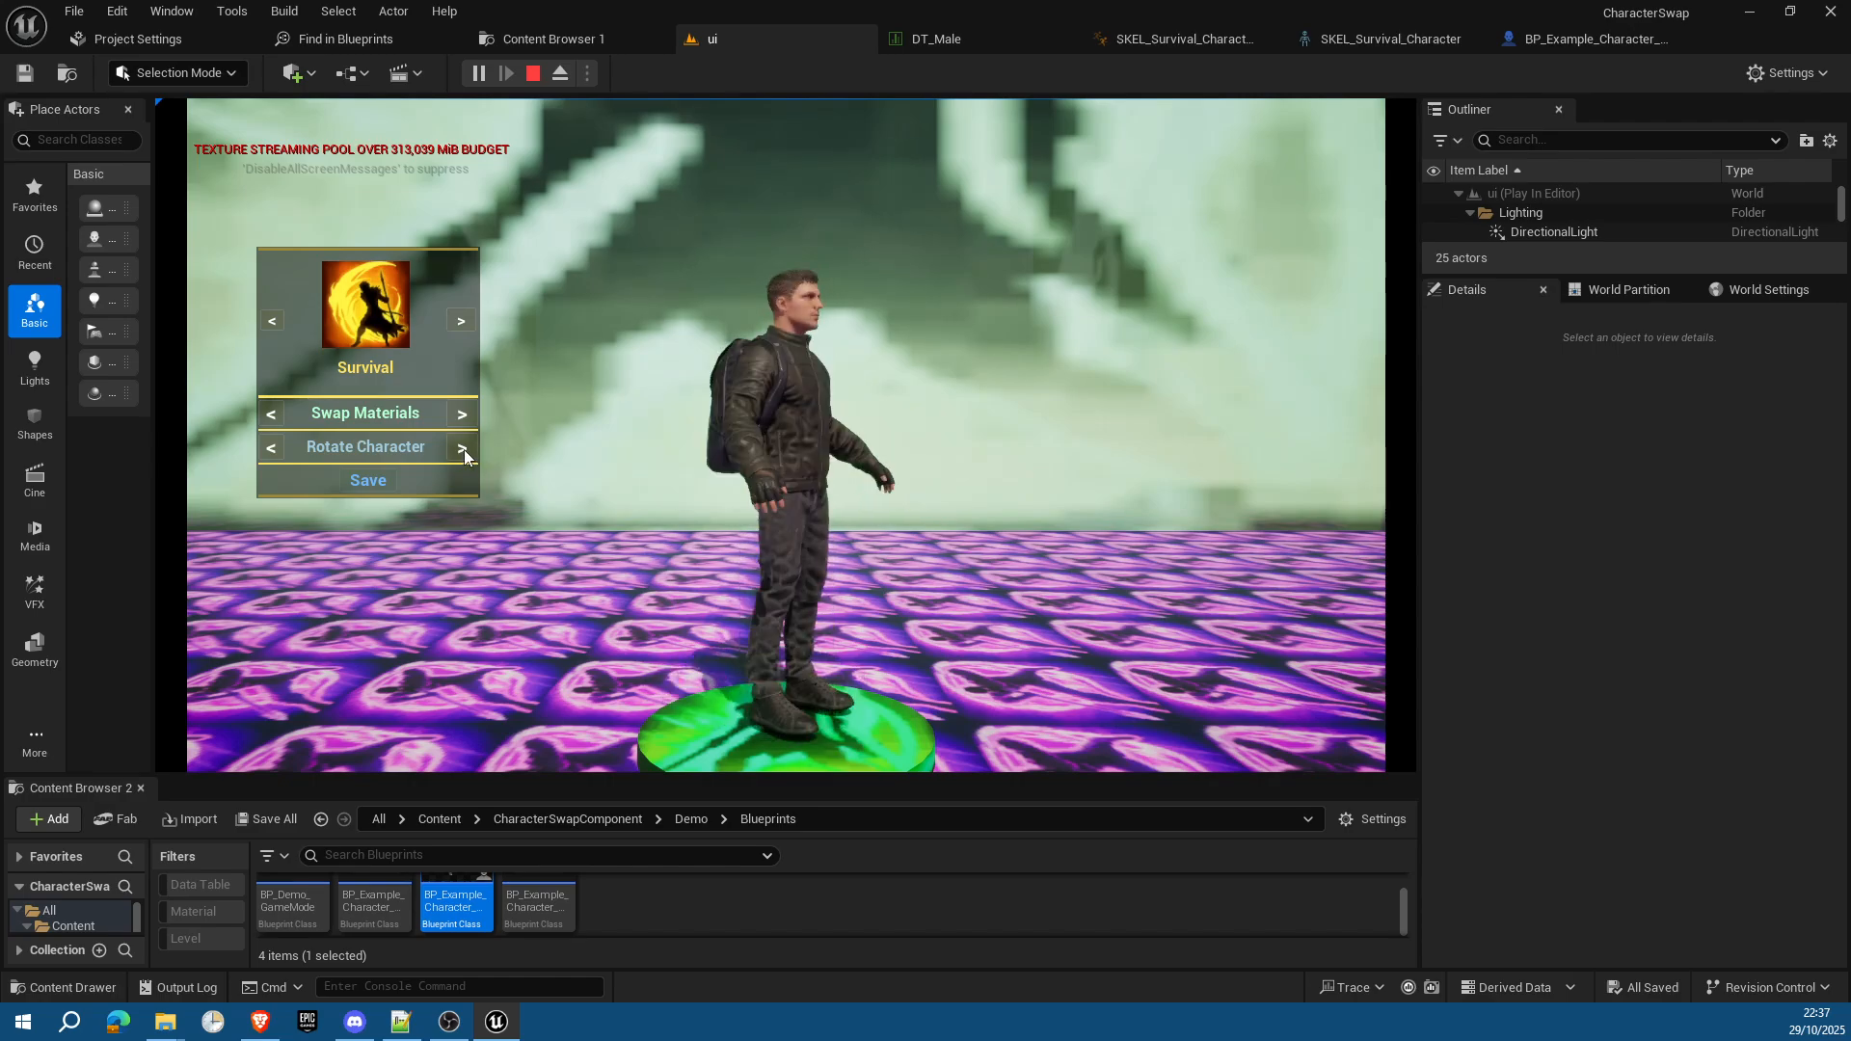
{"action": "left_click", "coordinate": [271, 451]}
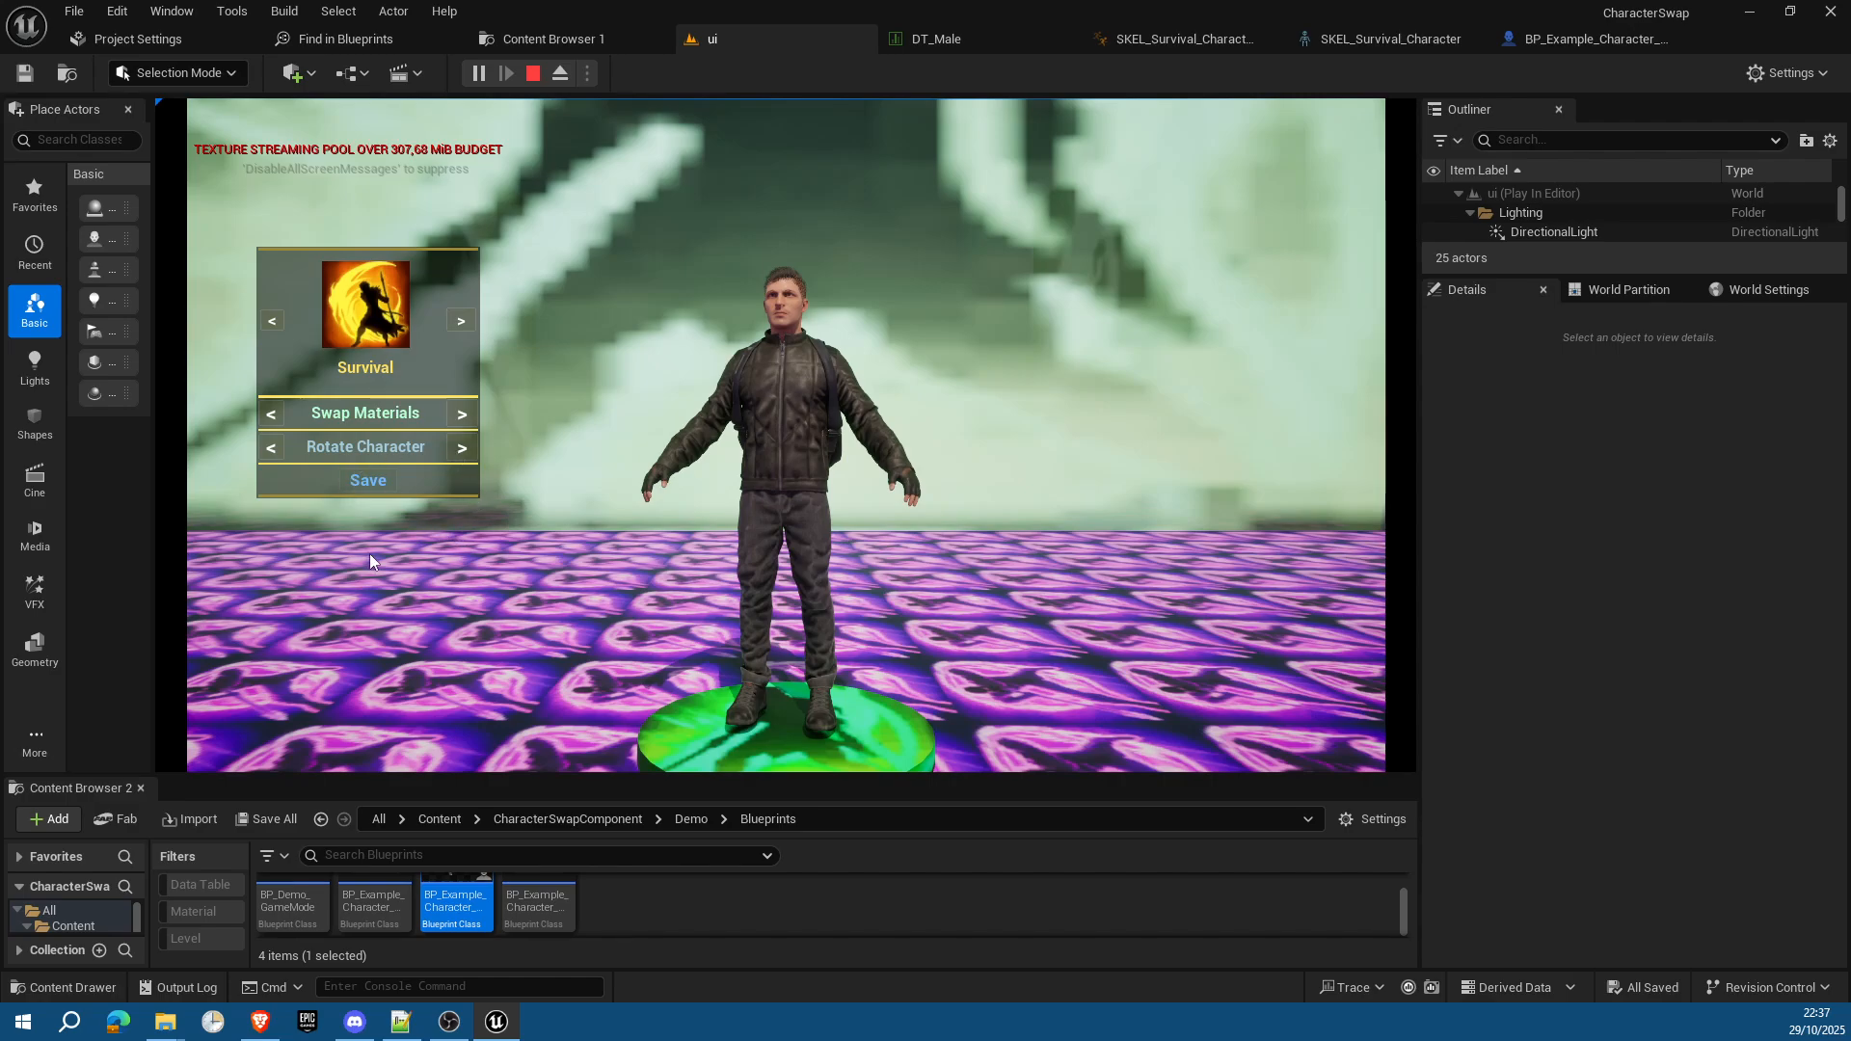
Step: Save the Survival character choice, walk that character around the third-person map, and stop playing
{"action": "left_click", "coordinate": [366, 480]}
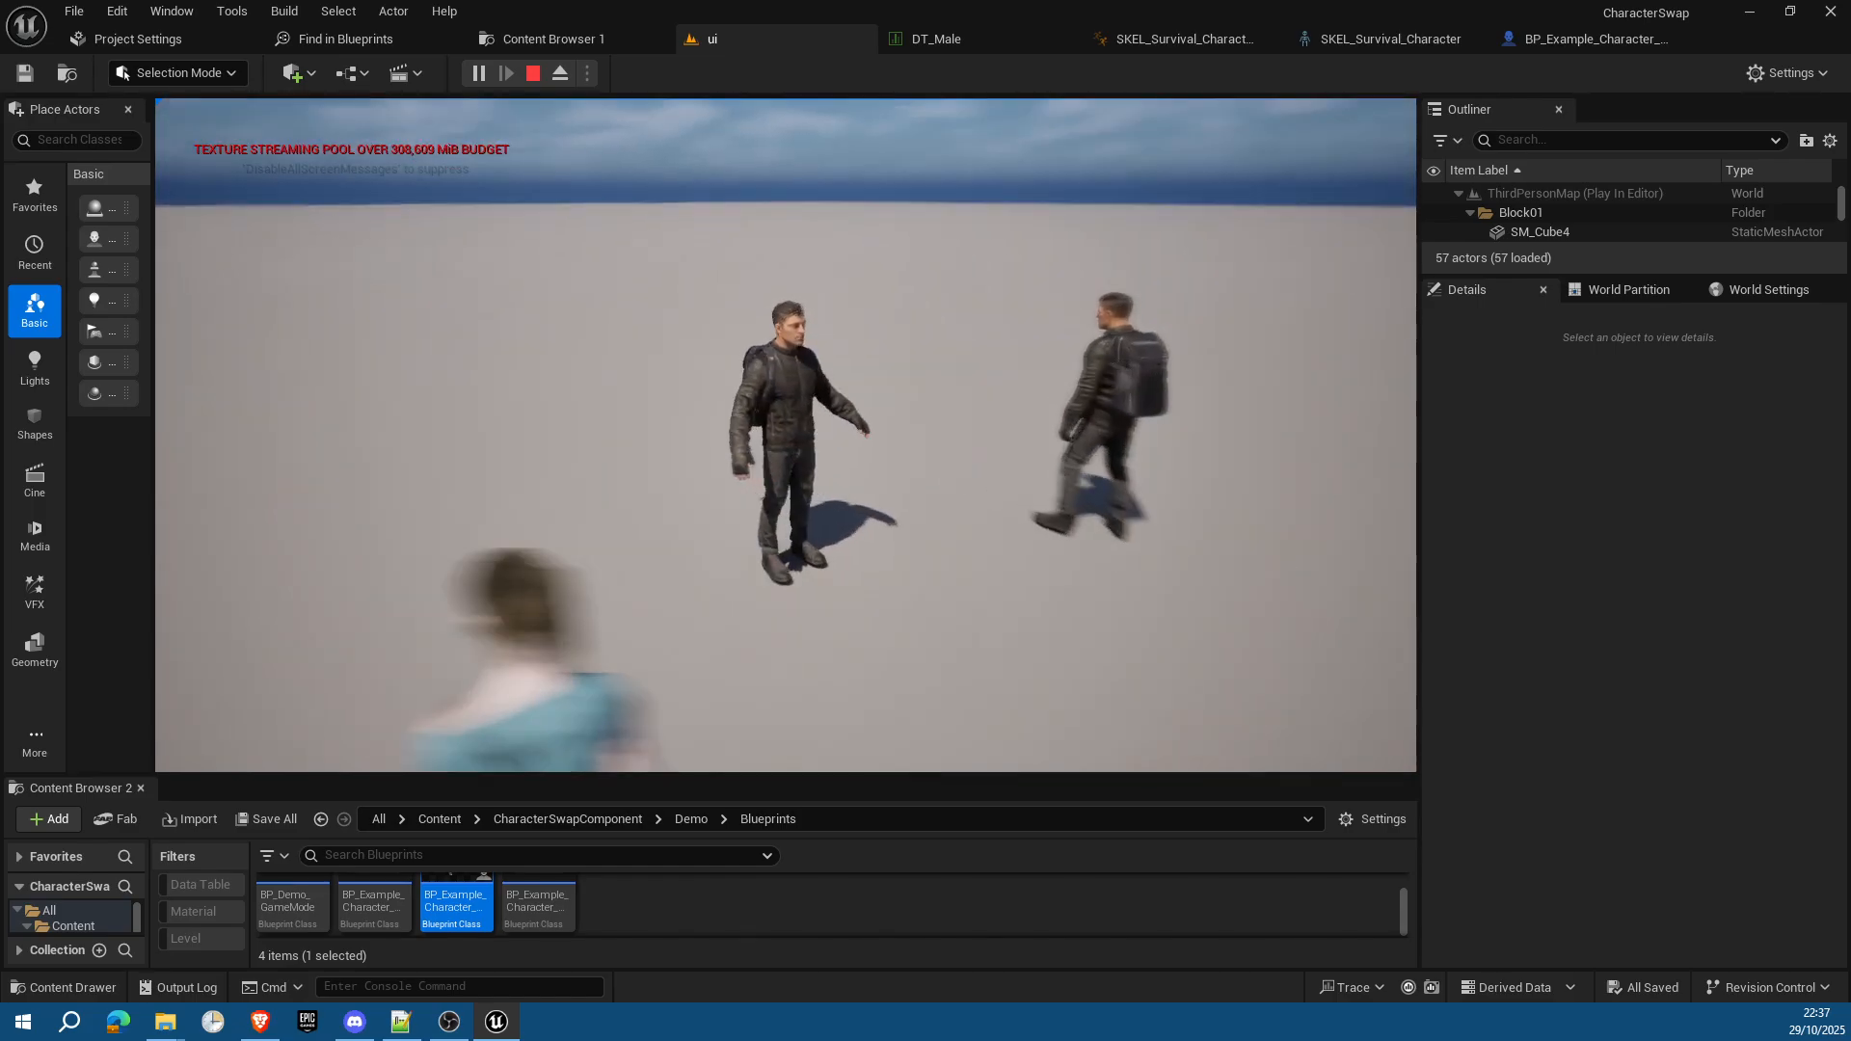
{"action": "key", "text": "w"}
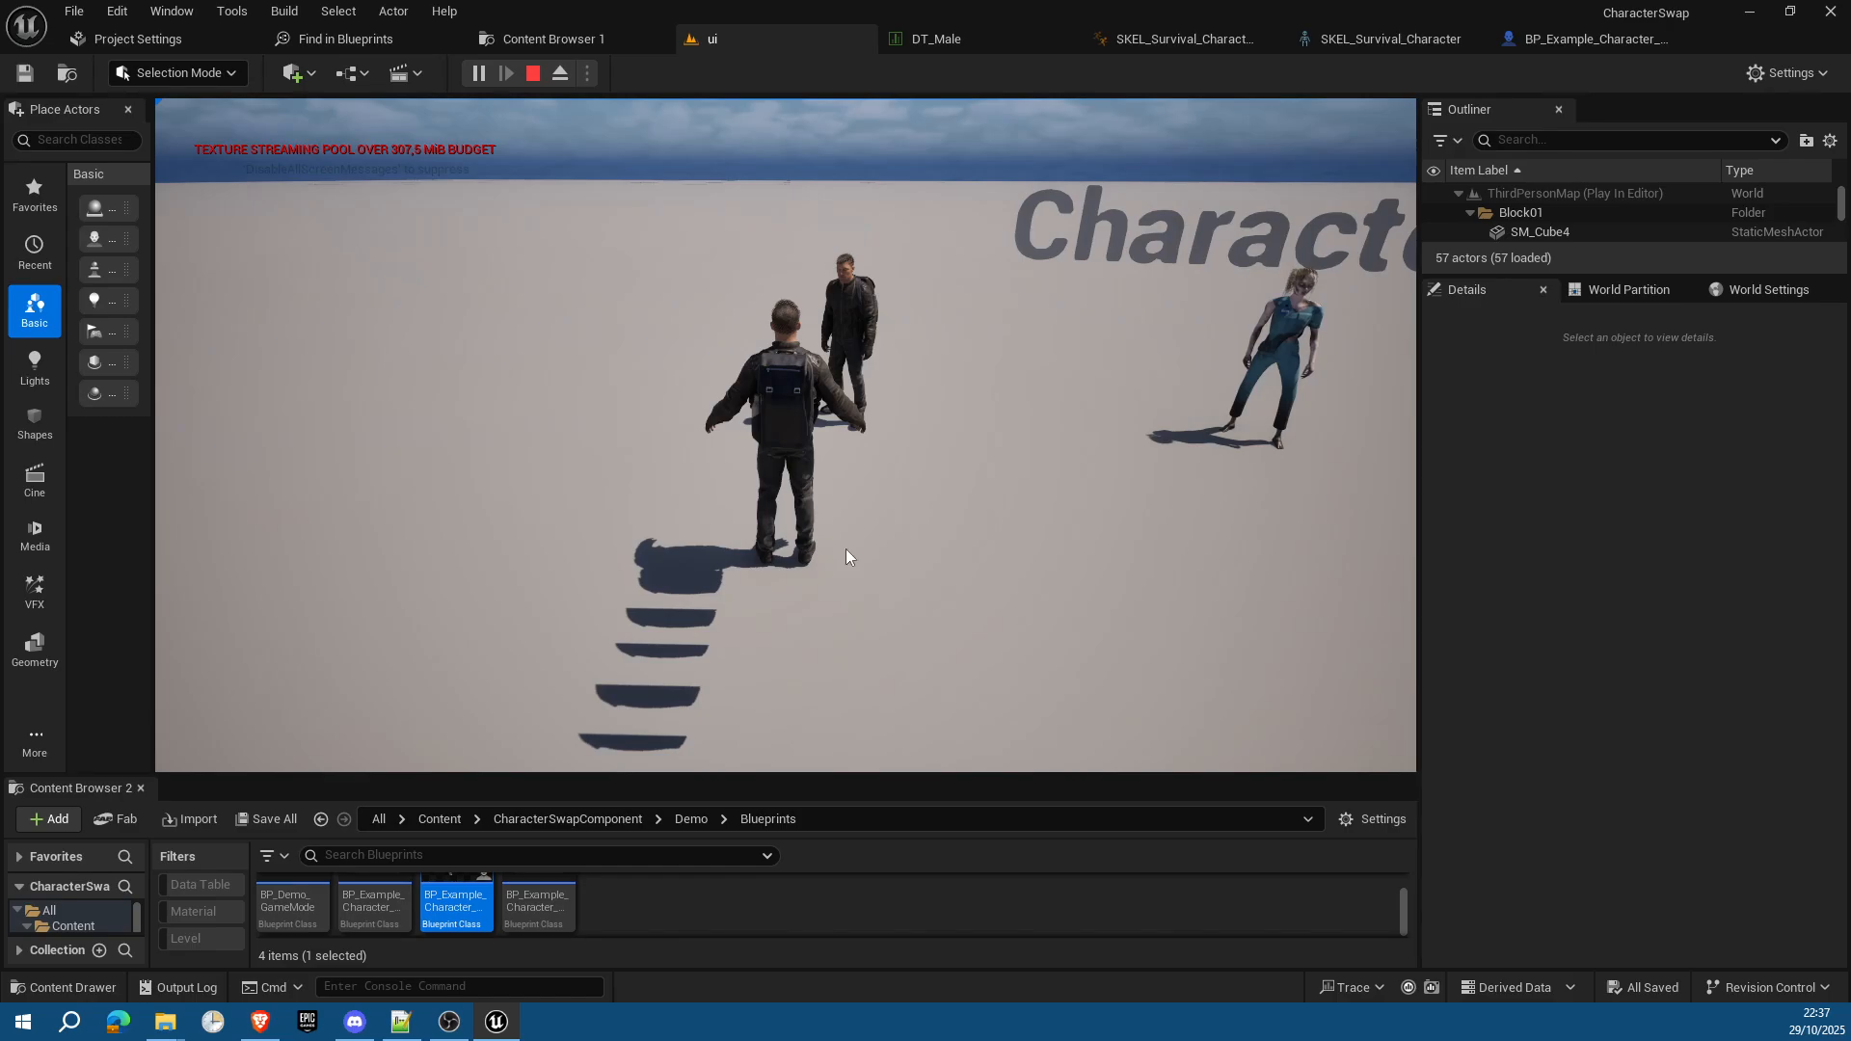
{"action": "key", "text": "Escape"}
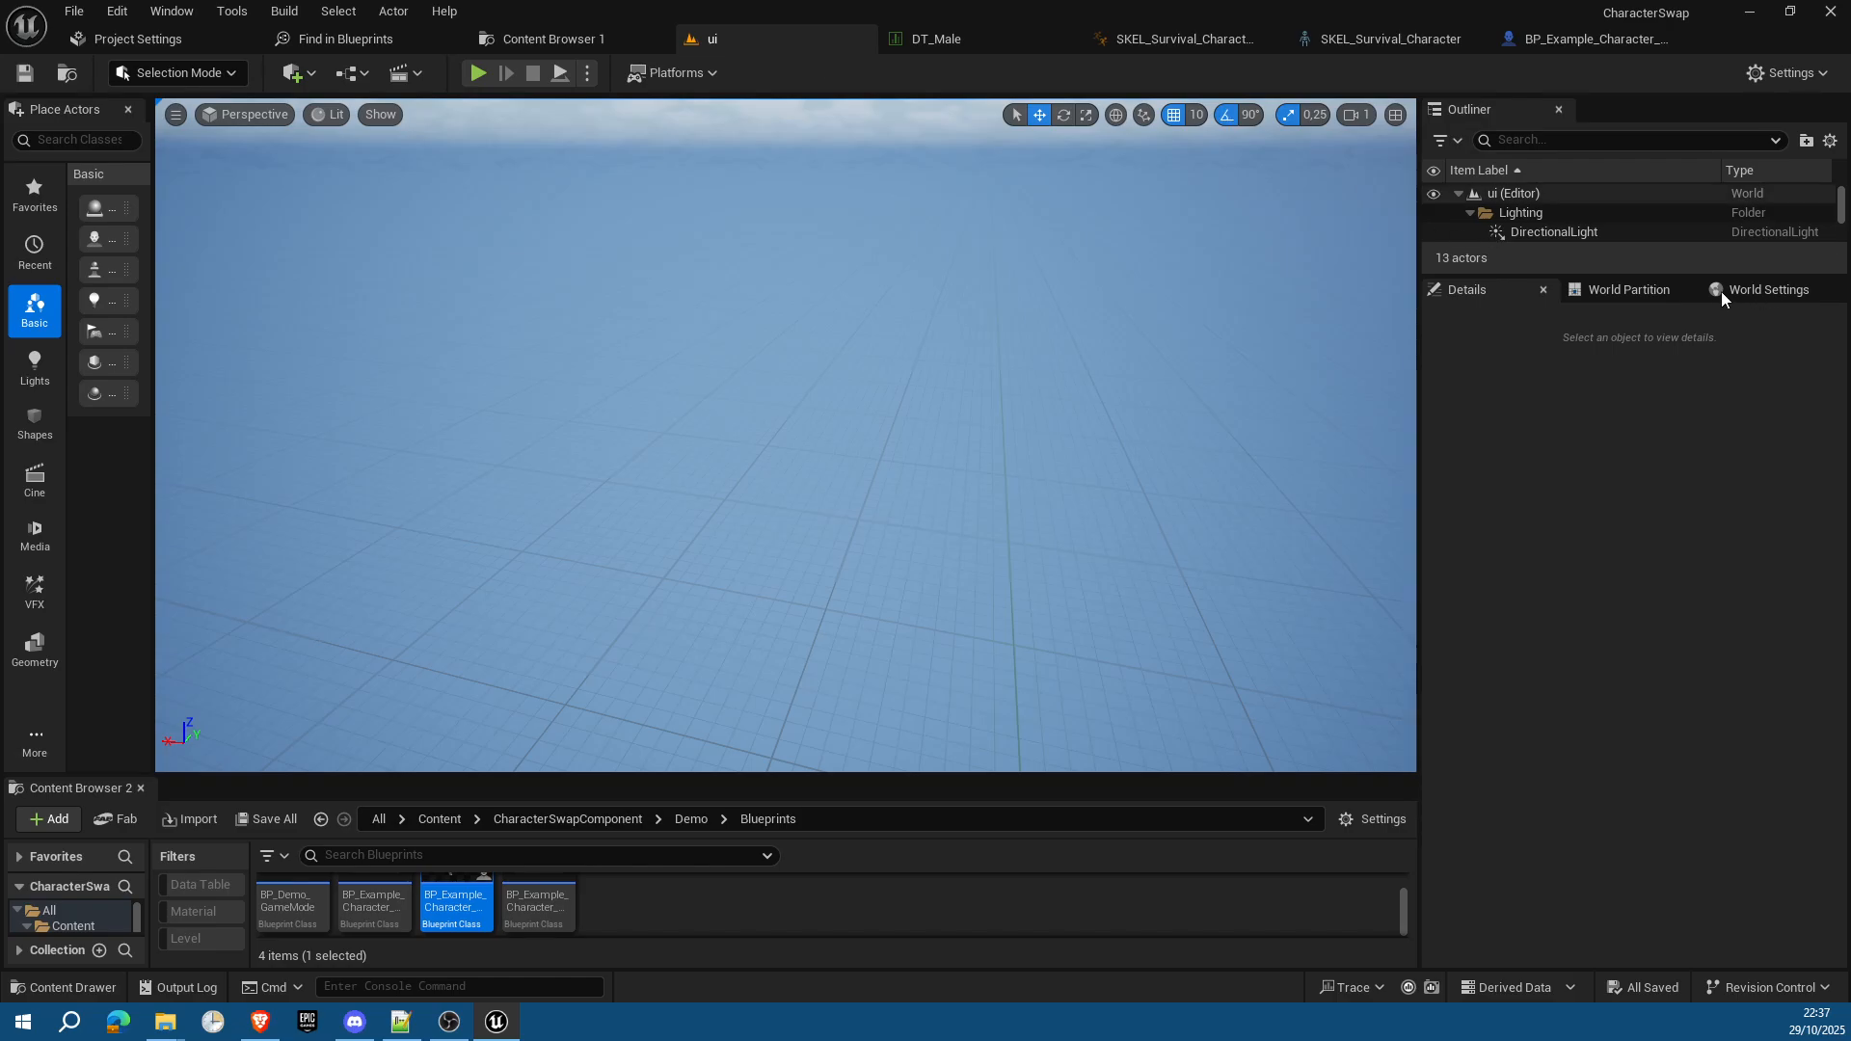
Step: Show the ui level's world settings, and open the GM_Custom blueprint from the CharacterSwapComponent folder to view its graph before closing it
{"action": "left_click", "coordinate": [1779, 291]}
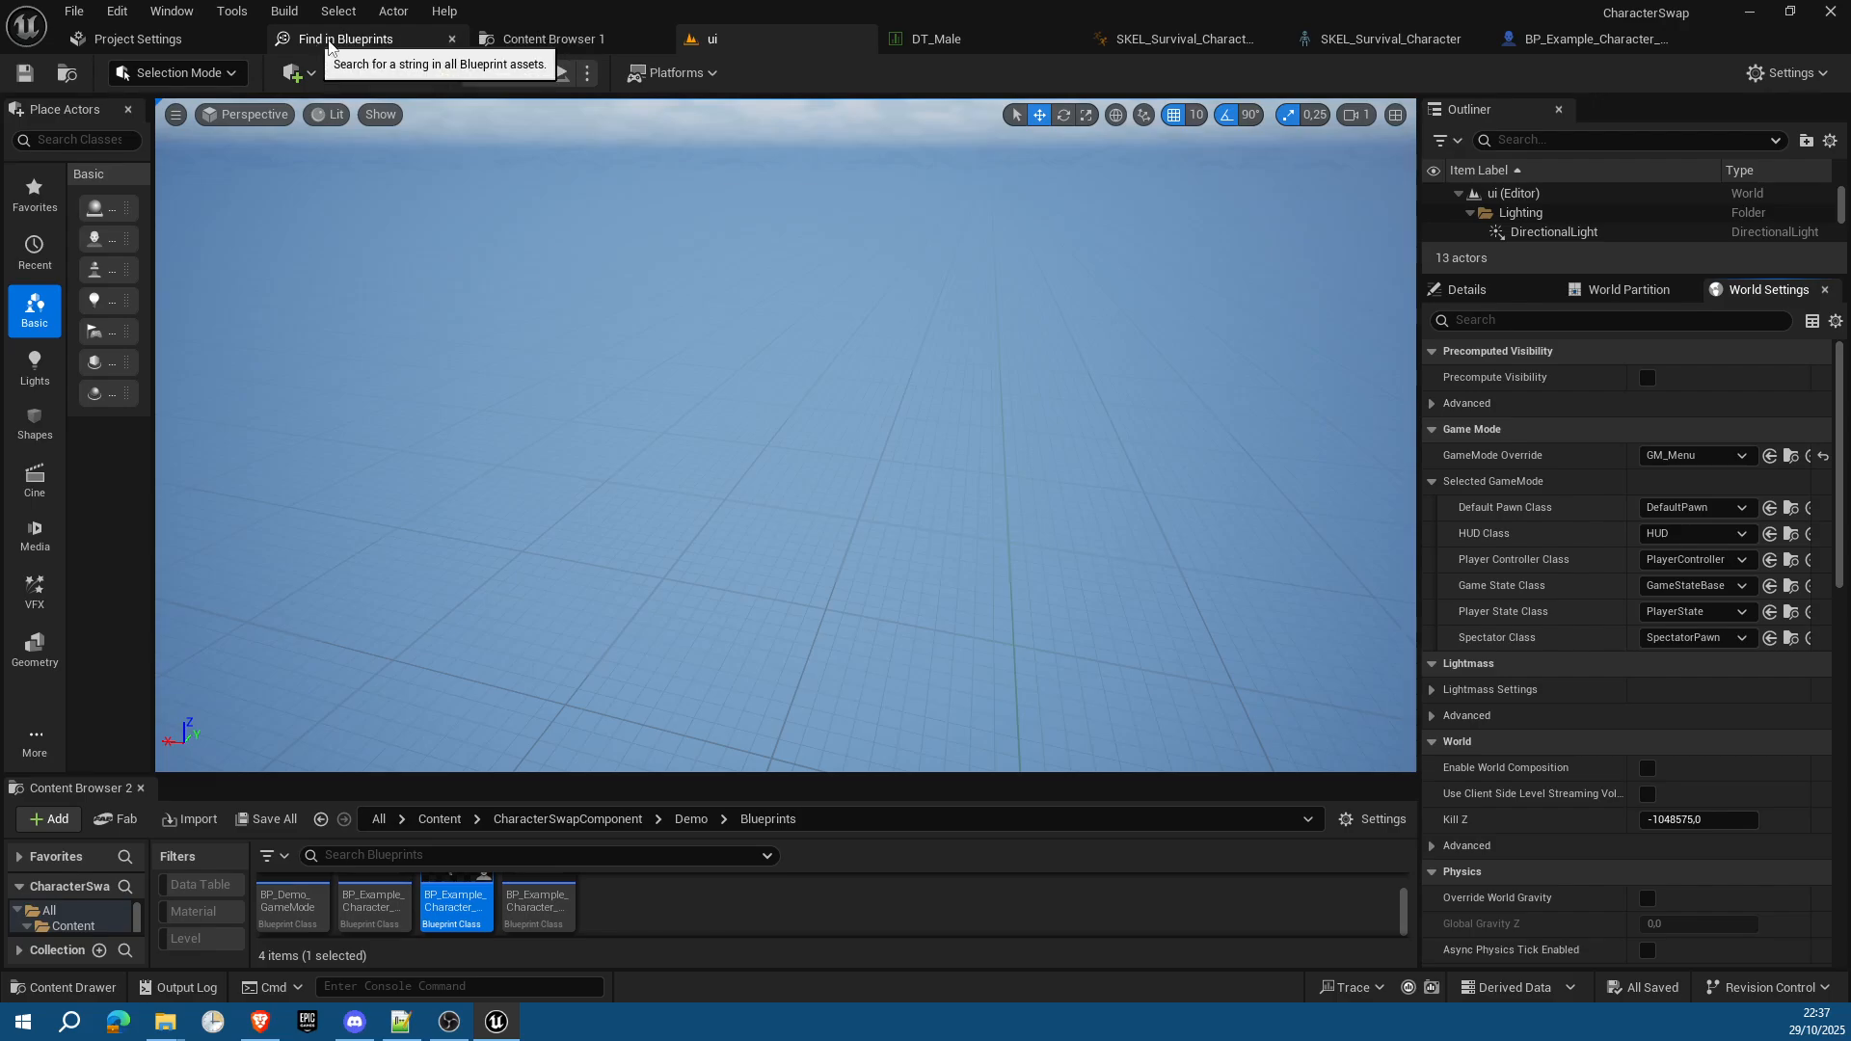
{"action": "left_click", "coordinate": [530, 39]}
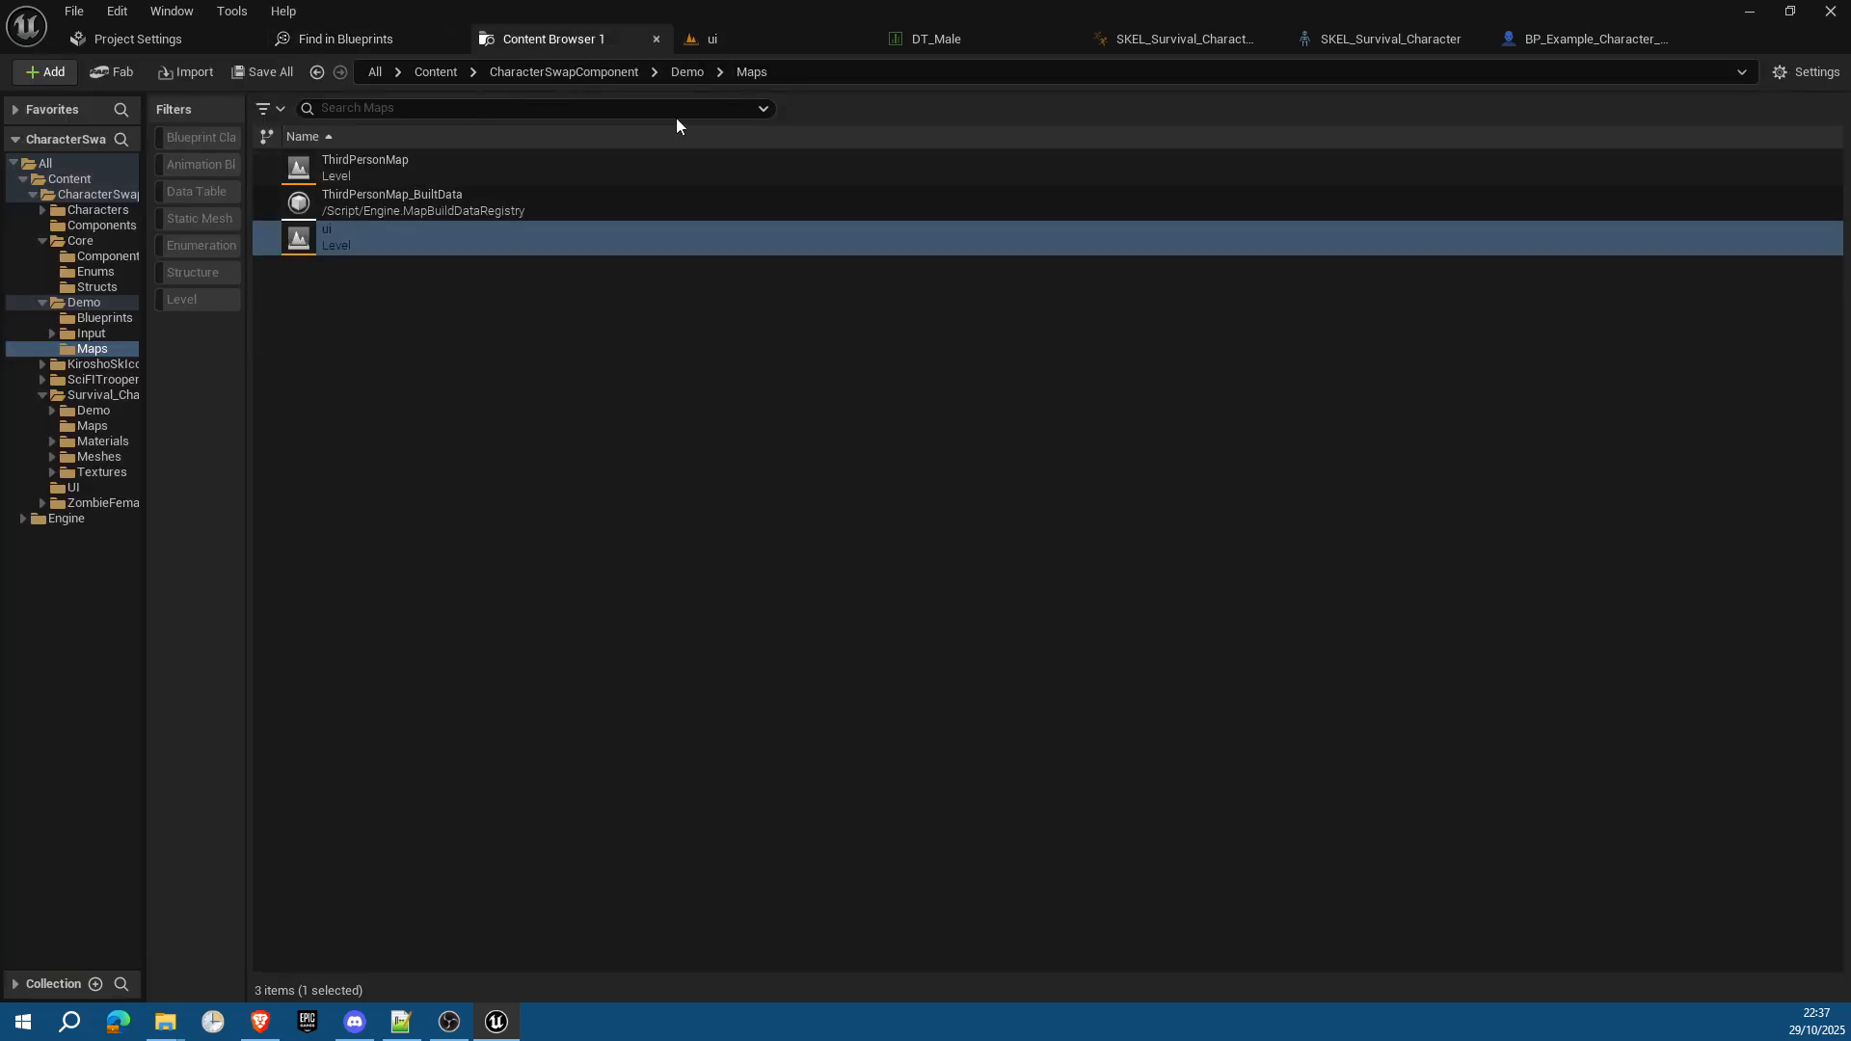
{"action": "left_click", "coordinate": [588, 70]}
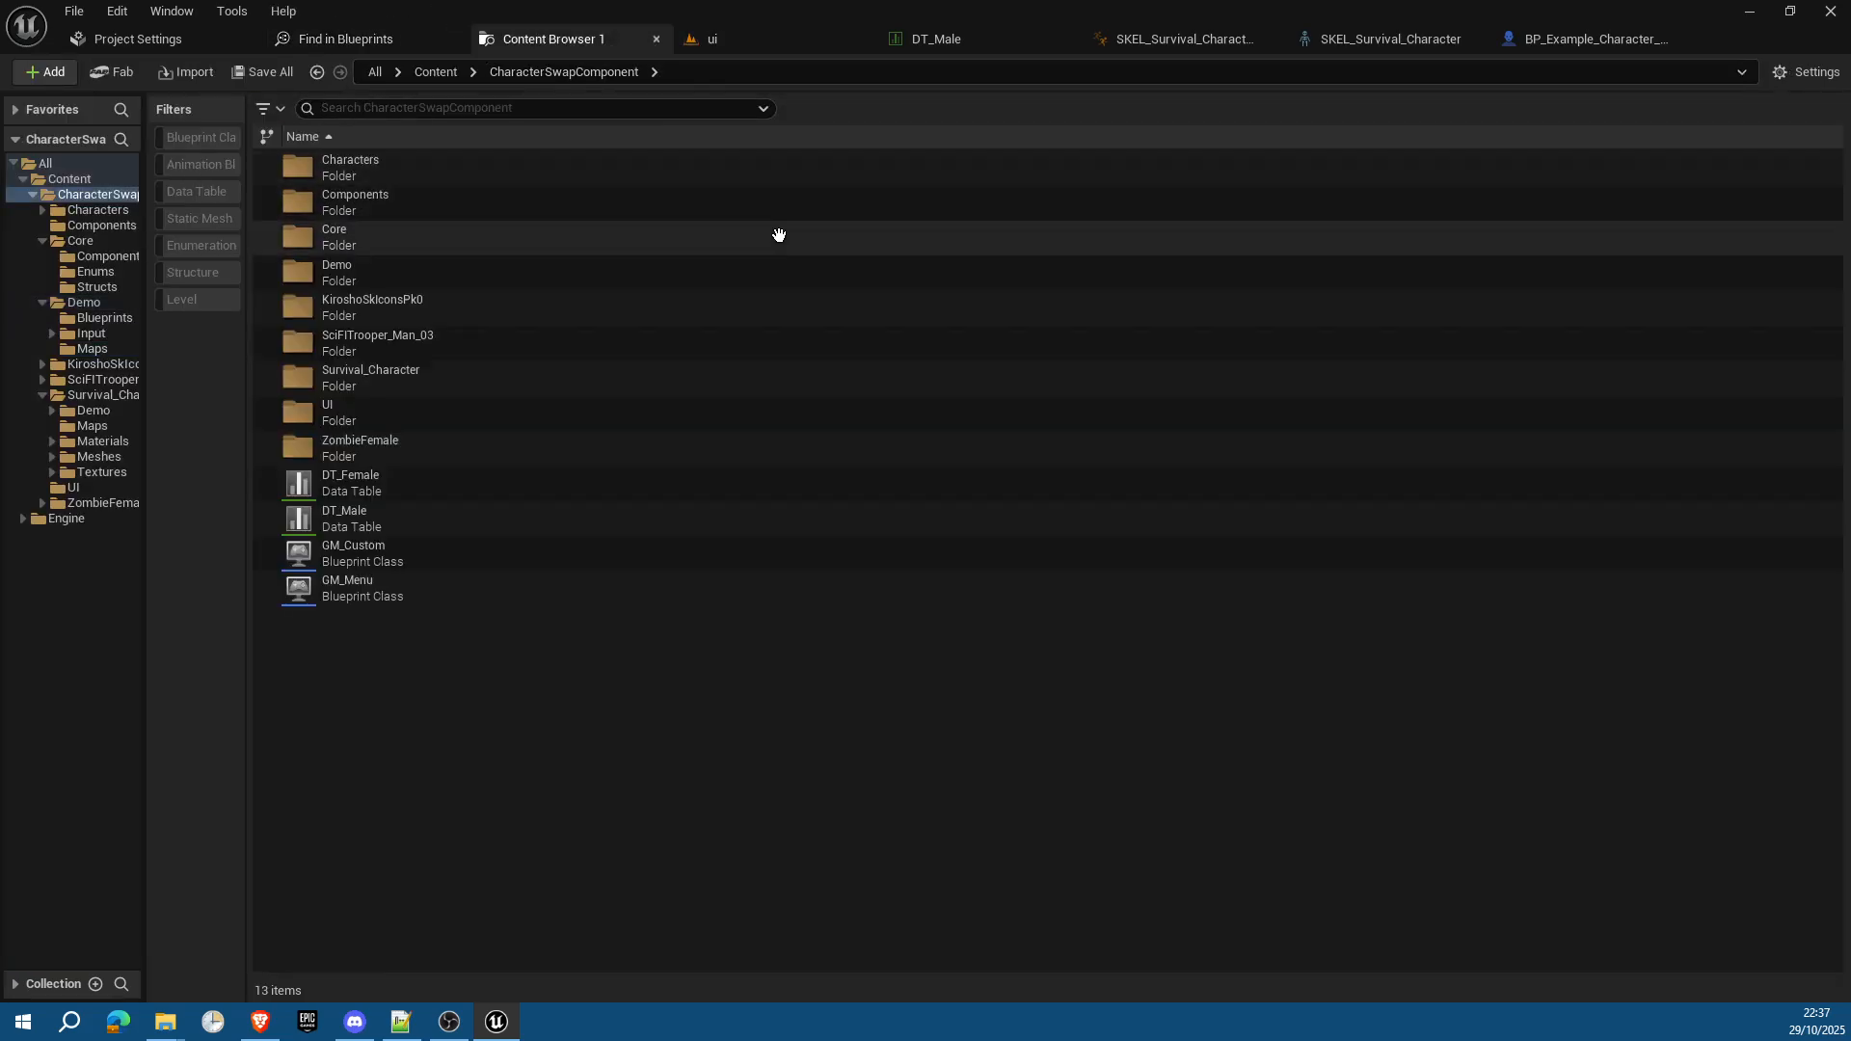
{"action": "left_click", "coordinate": [375, 559]}
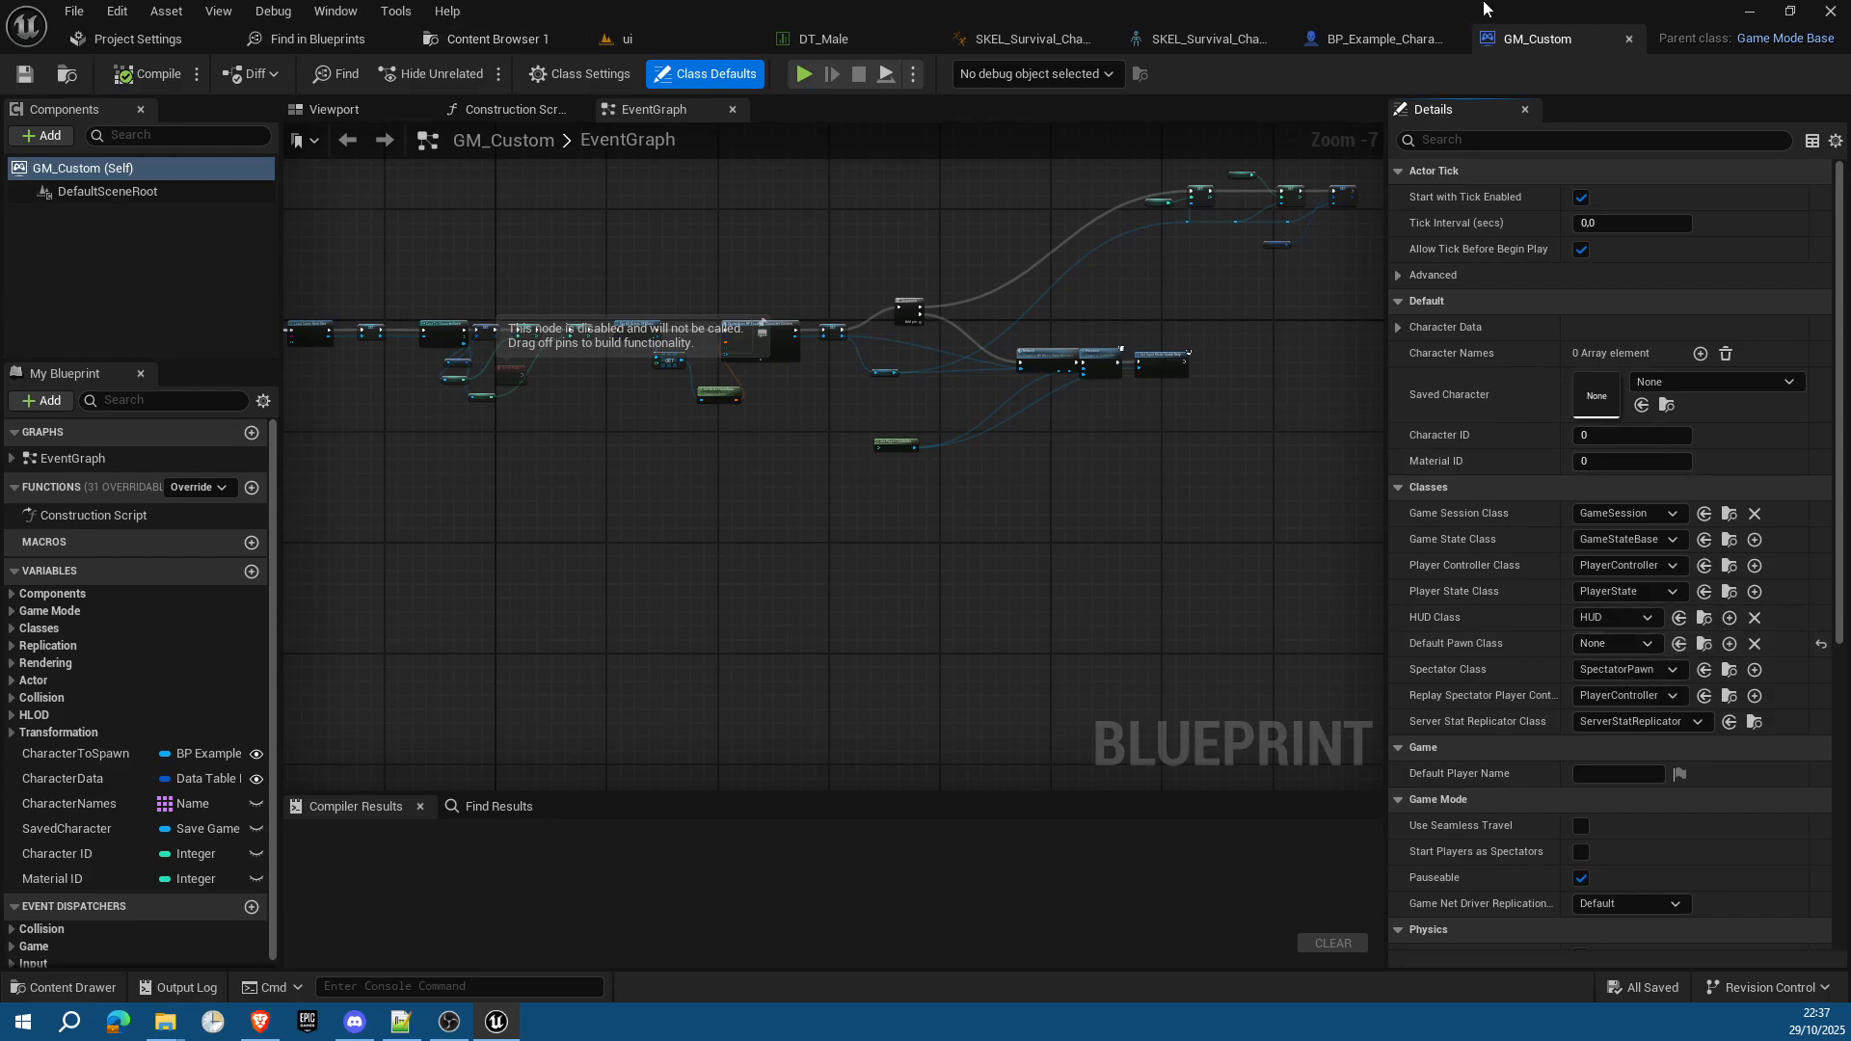
{"action": "left_click", "coordinate": [1628, 40]}
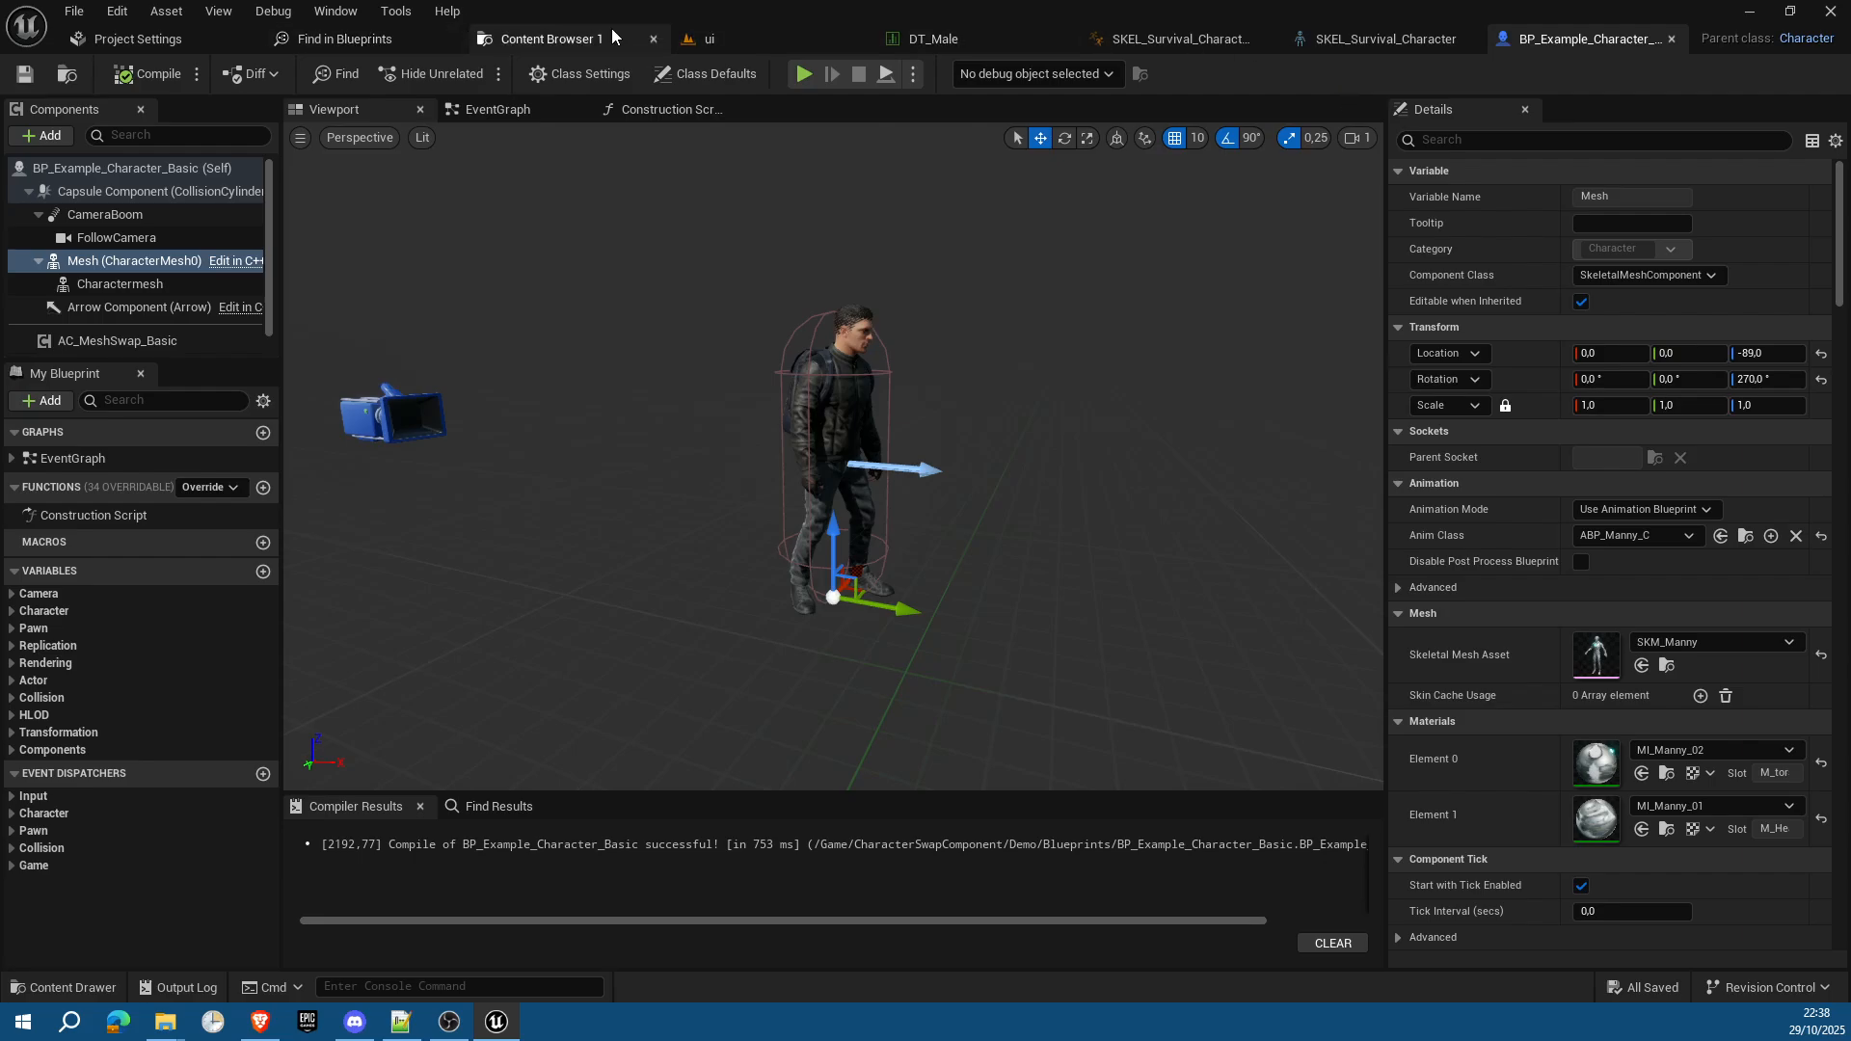
Step: Look through the CharacterSwapComponent/Core folder and view the Survival row in the DT_Male data table
{"action": "left_click", "coordinate": [573, 38]}
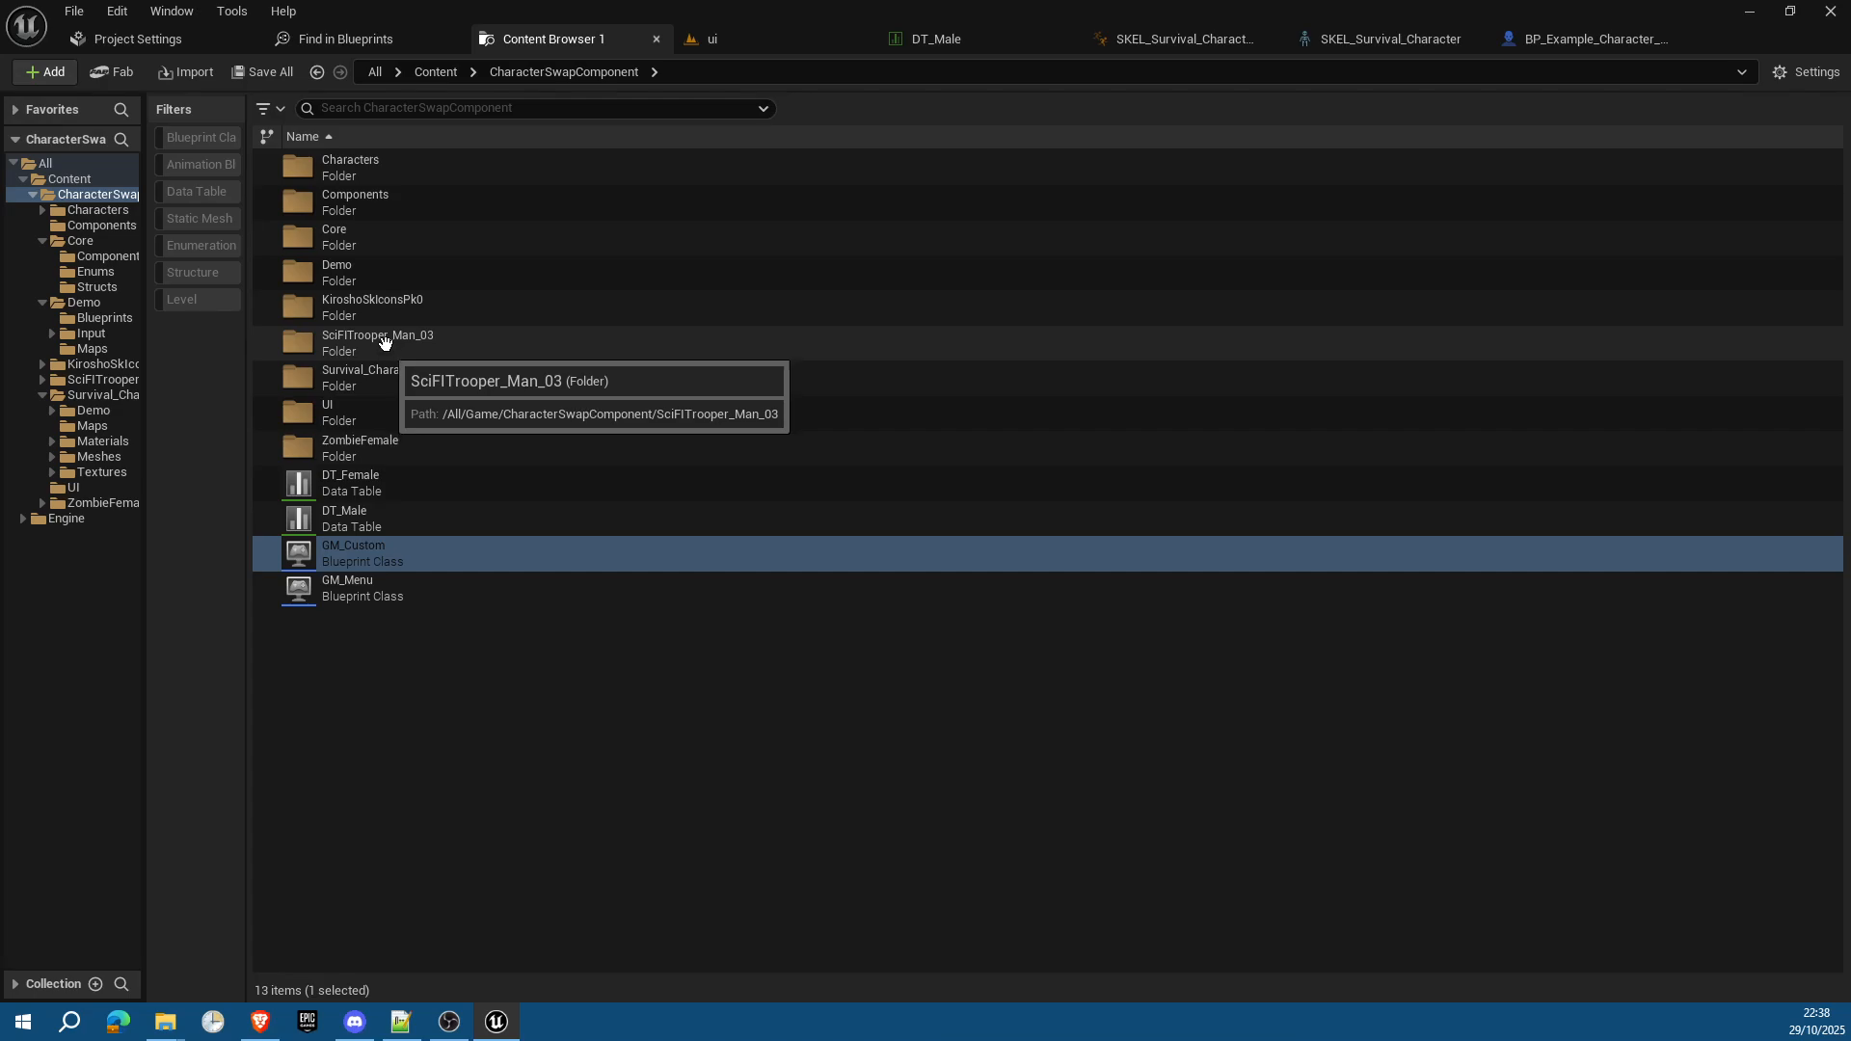
{"action": "double_click", "coordinate": [384, 241]}
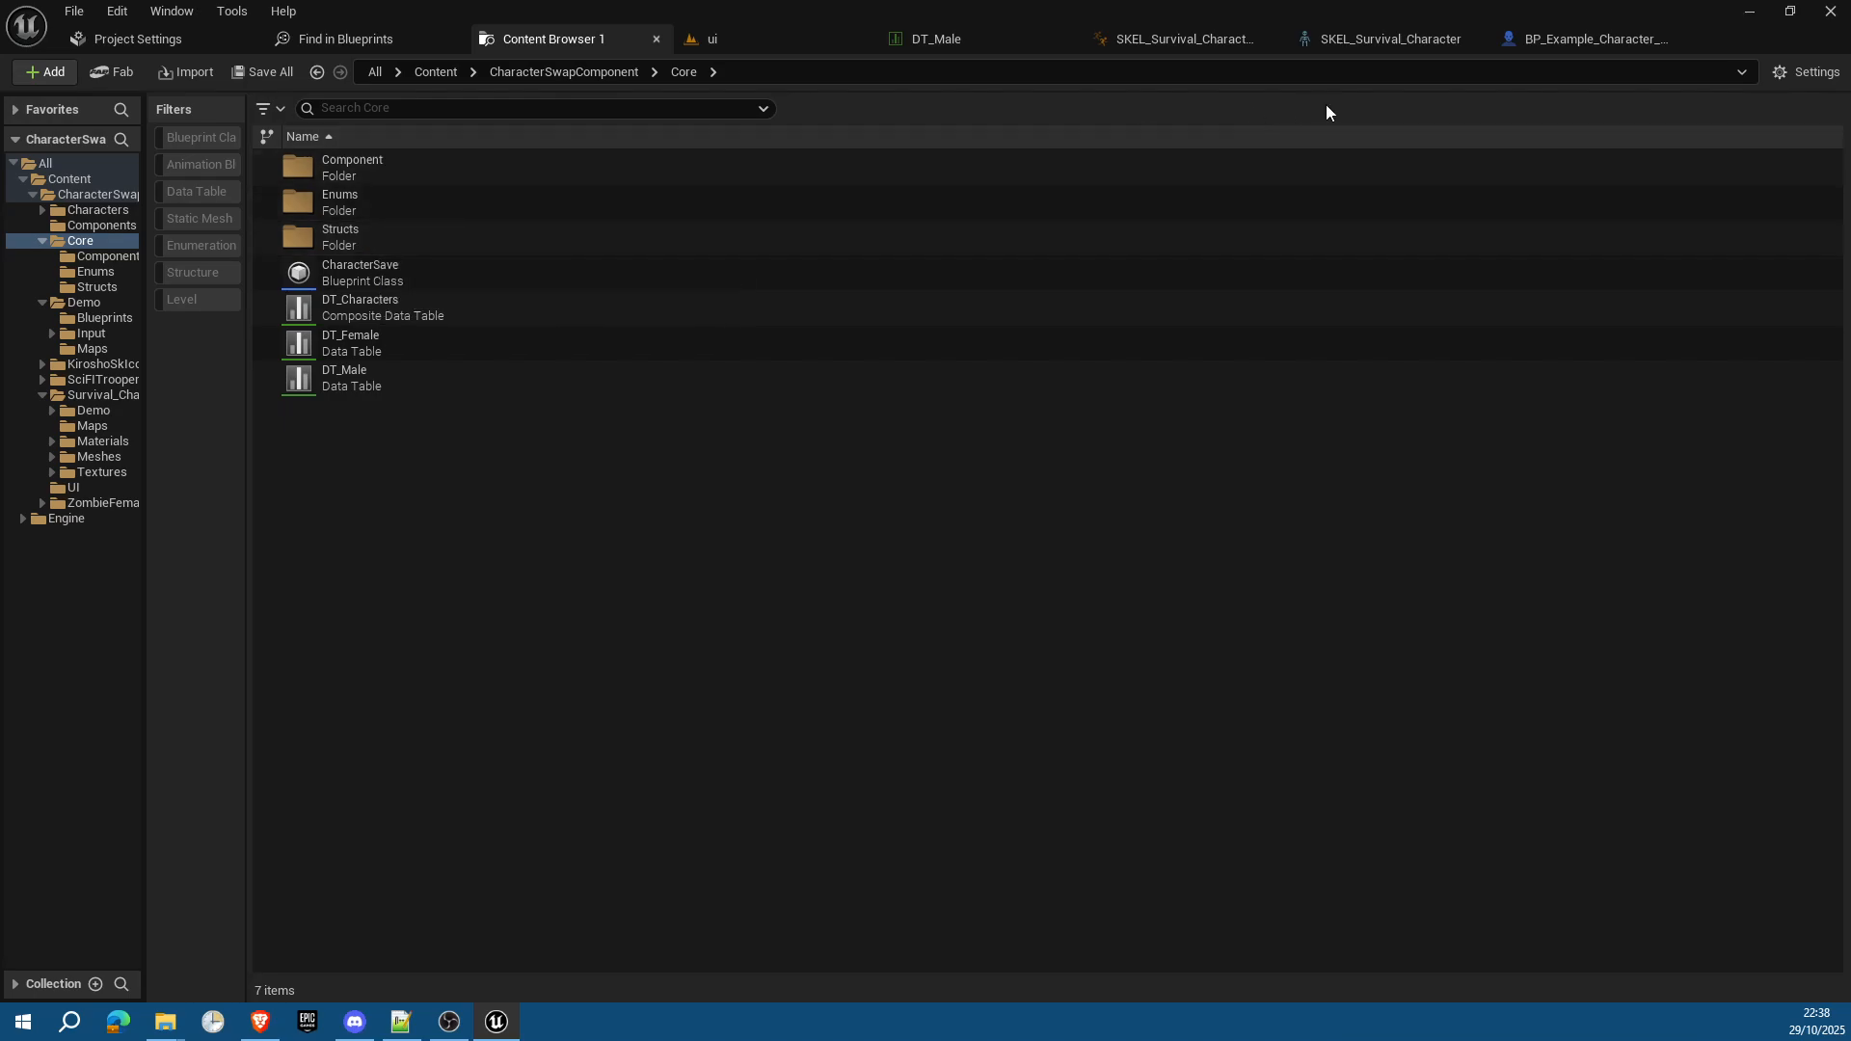
{"action": "left_click", "coordinate": [434, 72]}
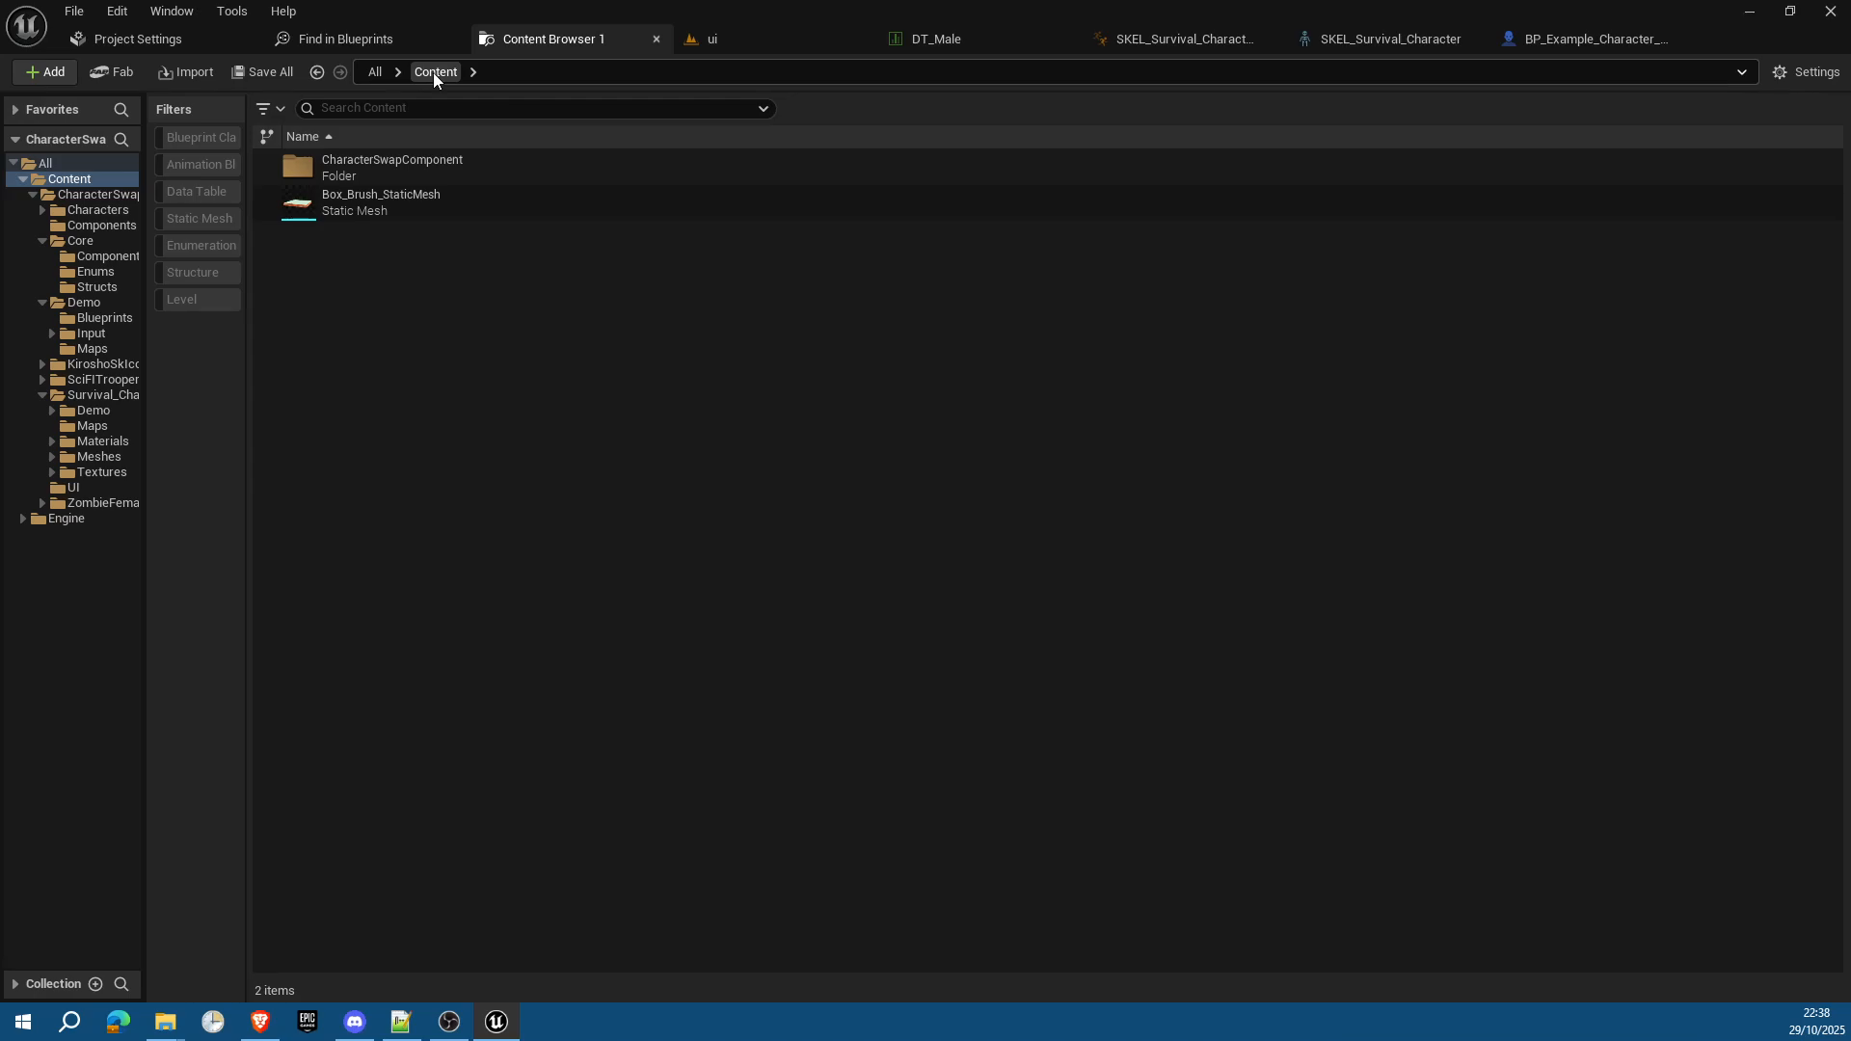
{"action": "left_click", "coordinate": [937, 39]}
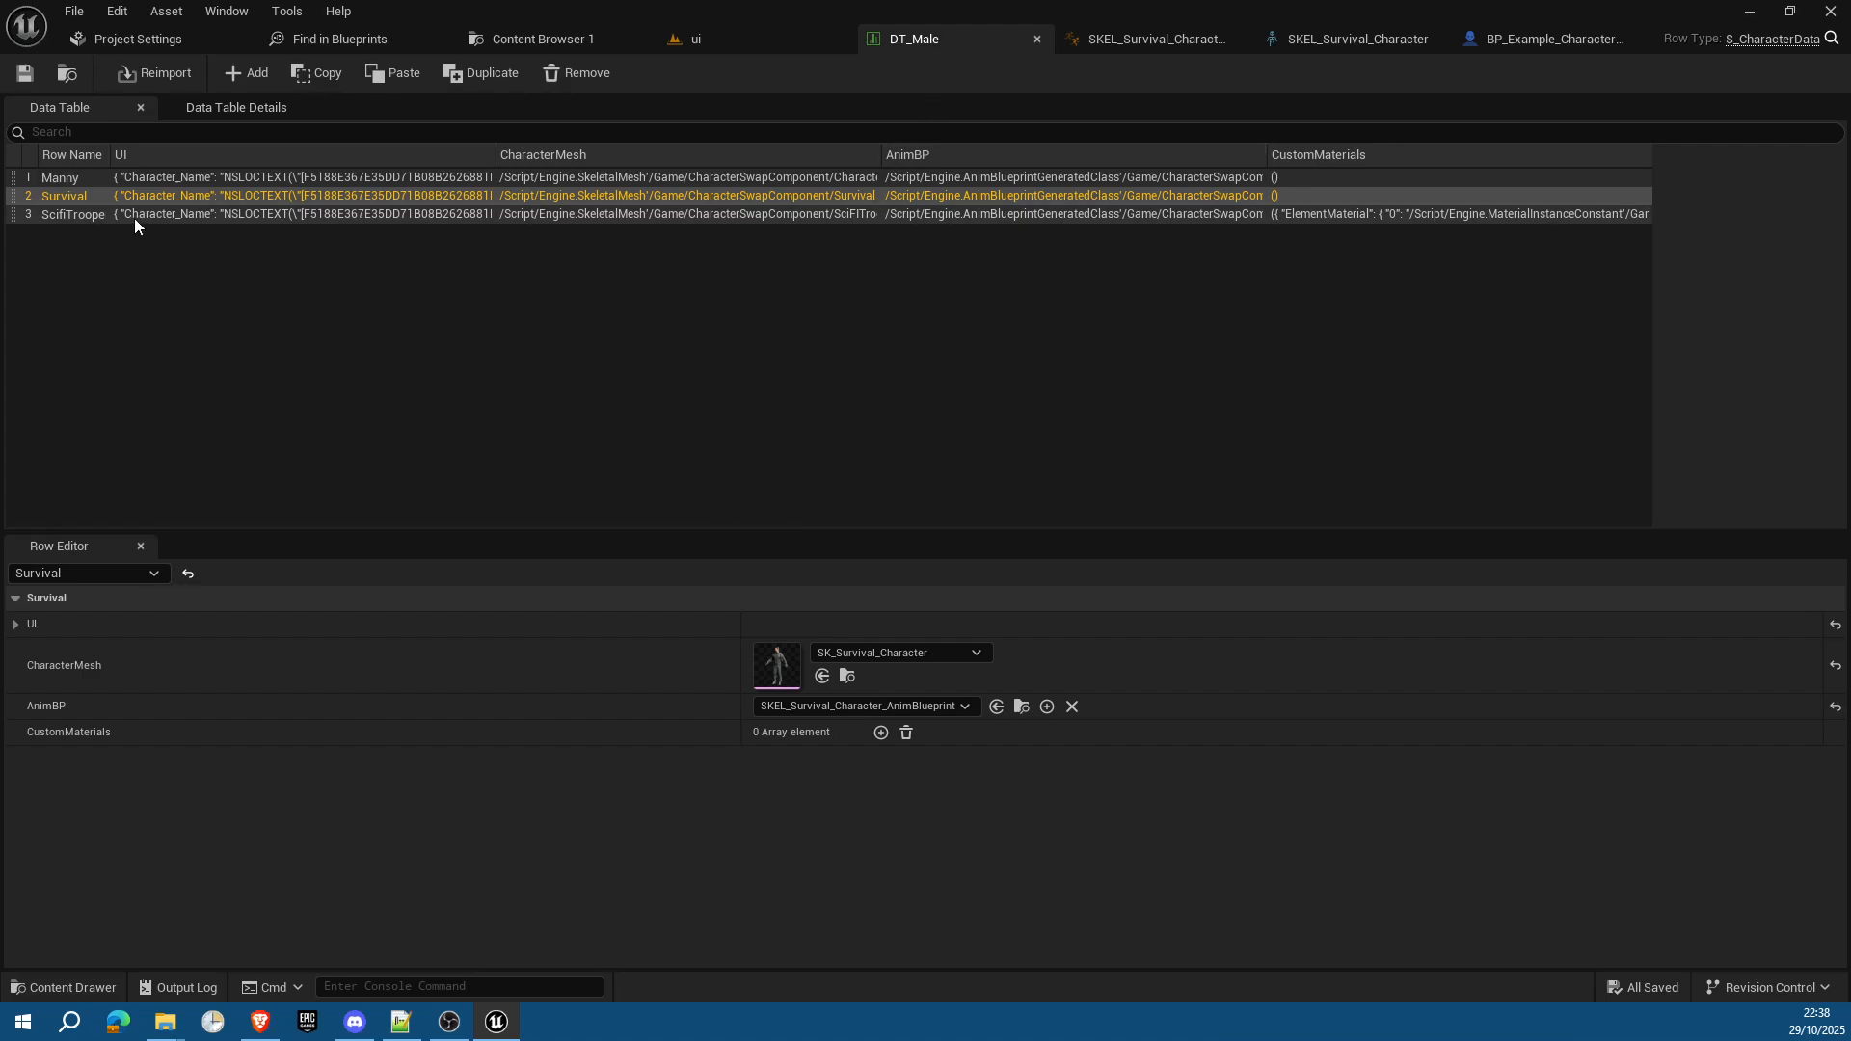
{"action": "left_click", "coordinate": [67, 194]}
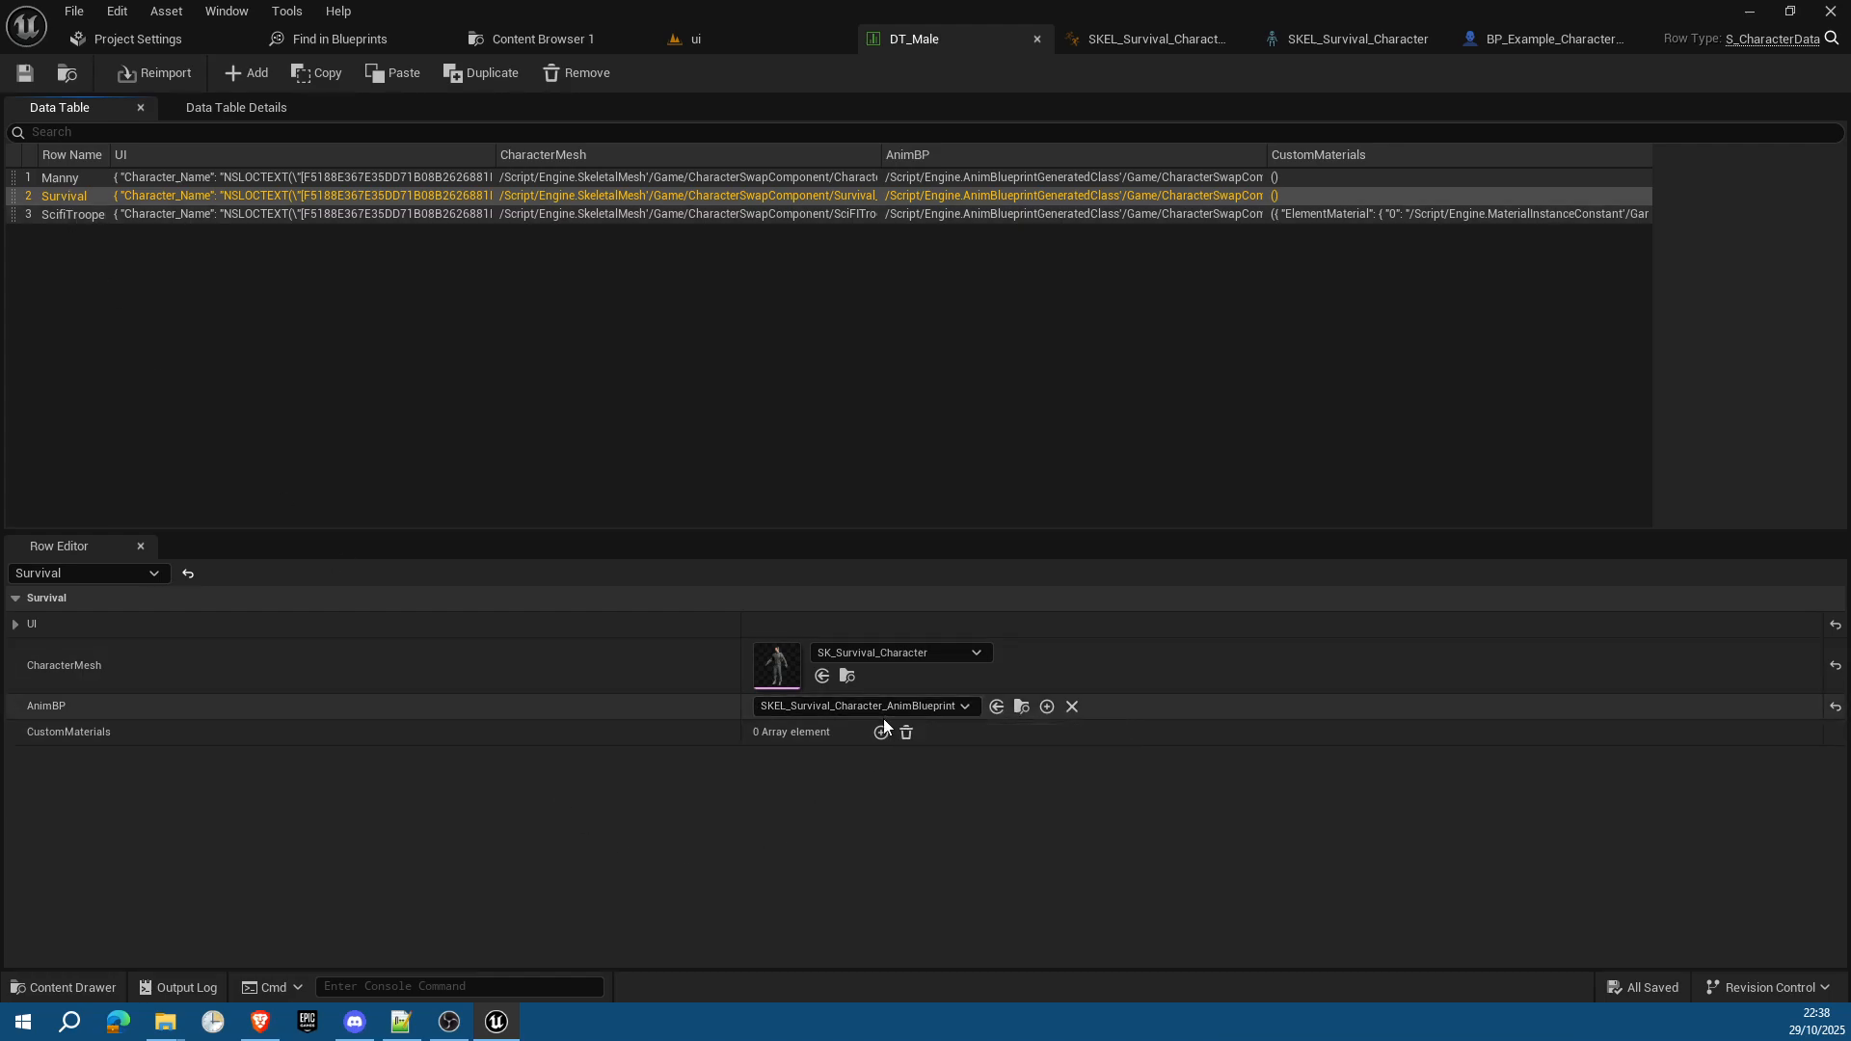
Step: Open ThirdPersonMap from the CharacterSwapComponent/Demo/Maps folder and show it in the level editor
{"action": "left_click", "coordinate": [707, 34]}
{"action": "left_click", "coordinate": [535, 41]}
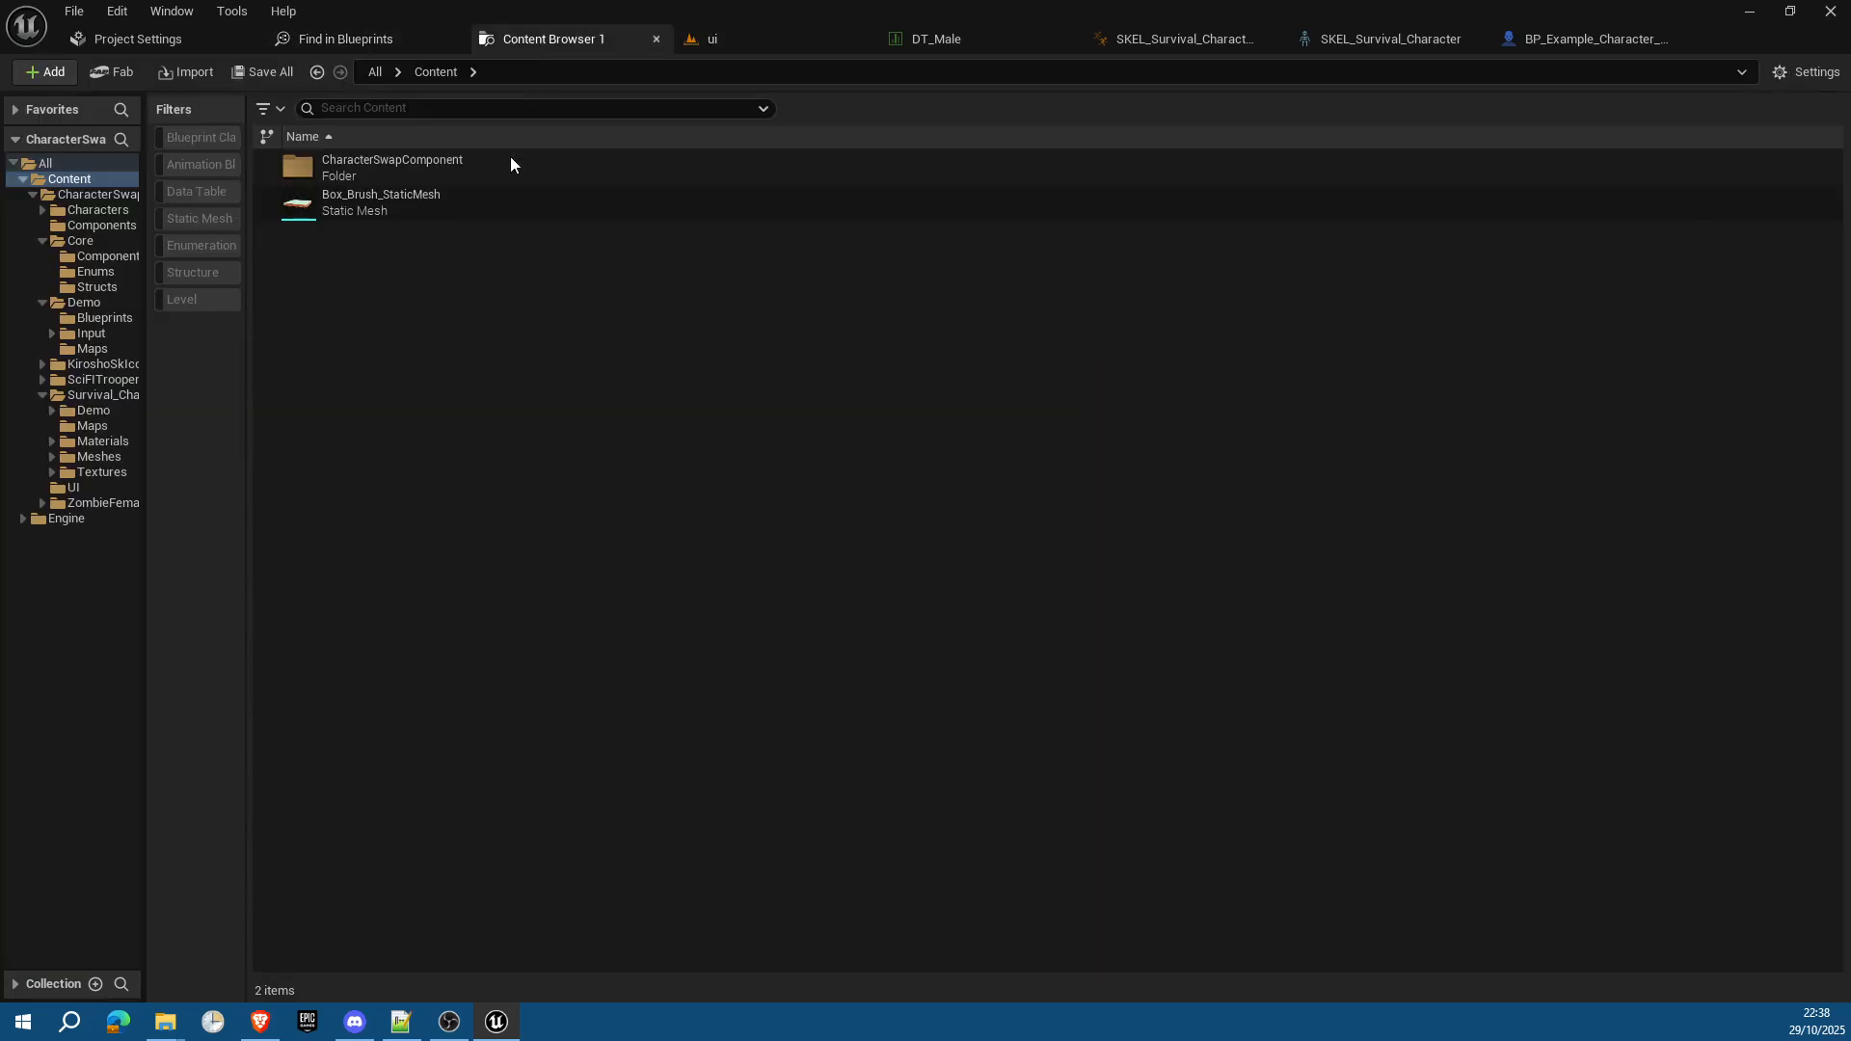
{"action": "double_click", "coordinate": [390, 168]}
{"action": "double_click", "coordinate": [354, 271]}
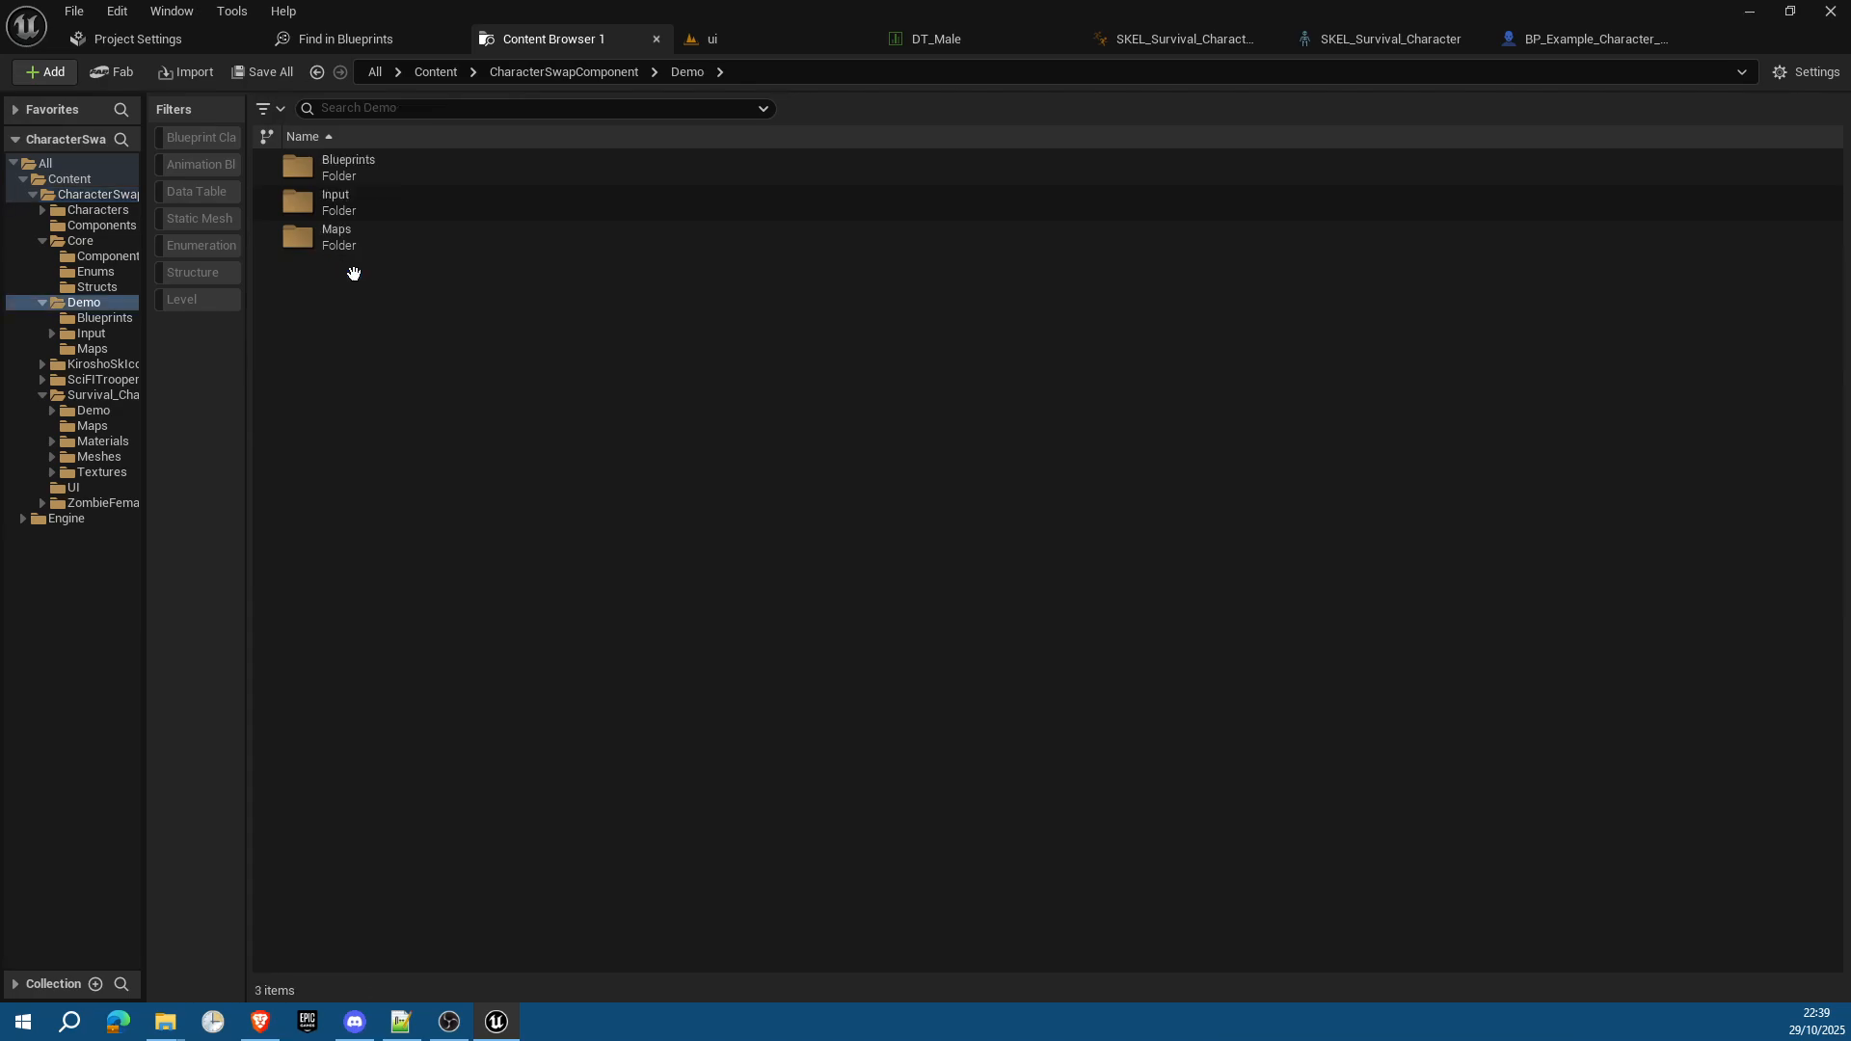
{"action": "double_click", "coordinate": [344, 236]}
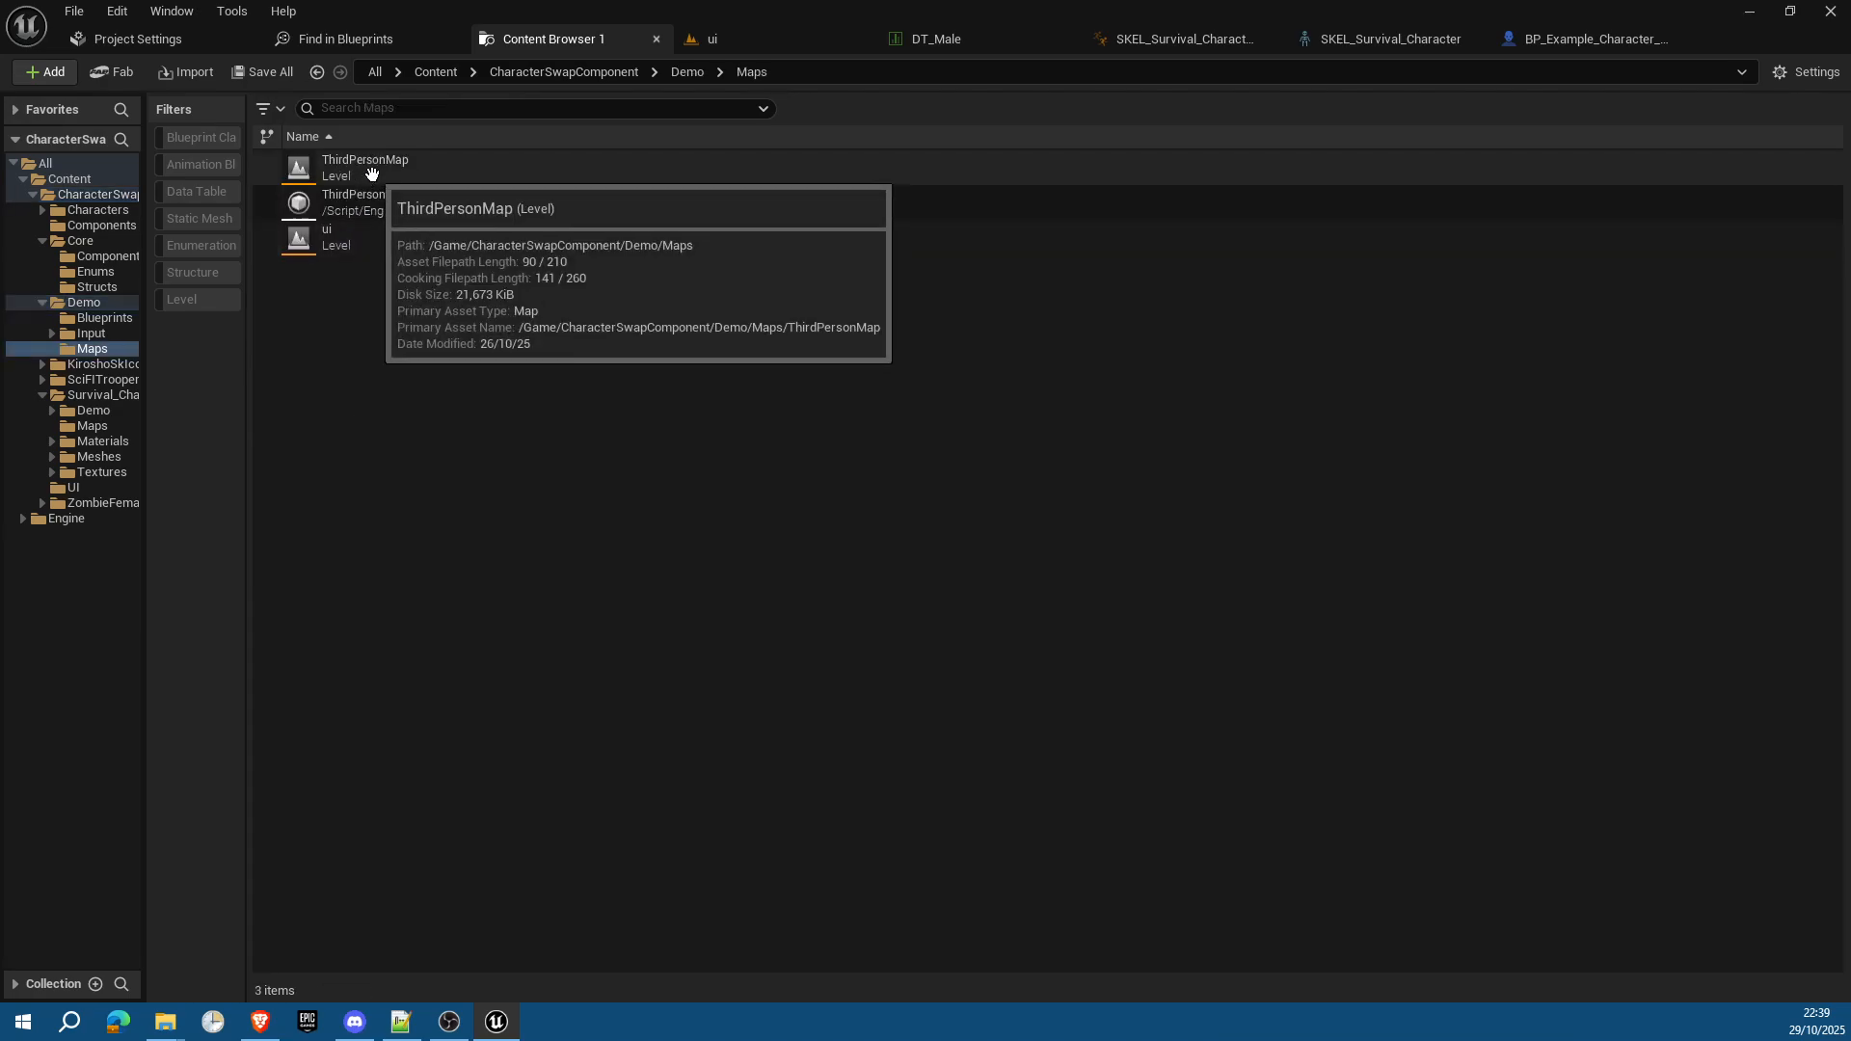
{"action": "left_click", "coordinate": [404, 165]}
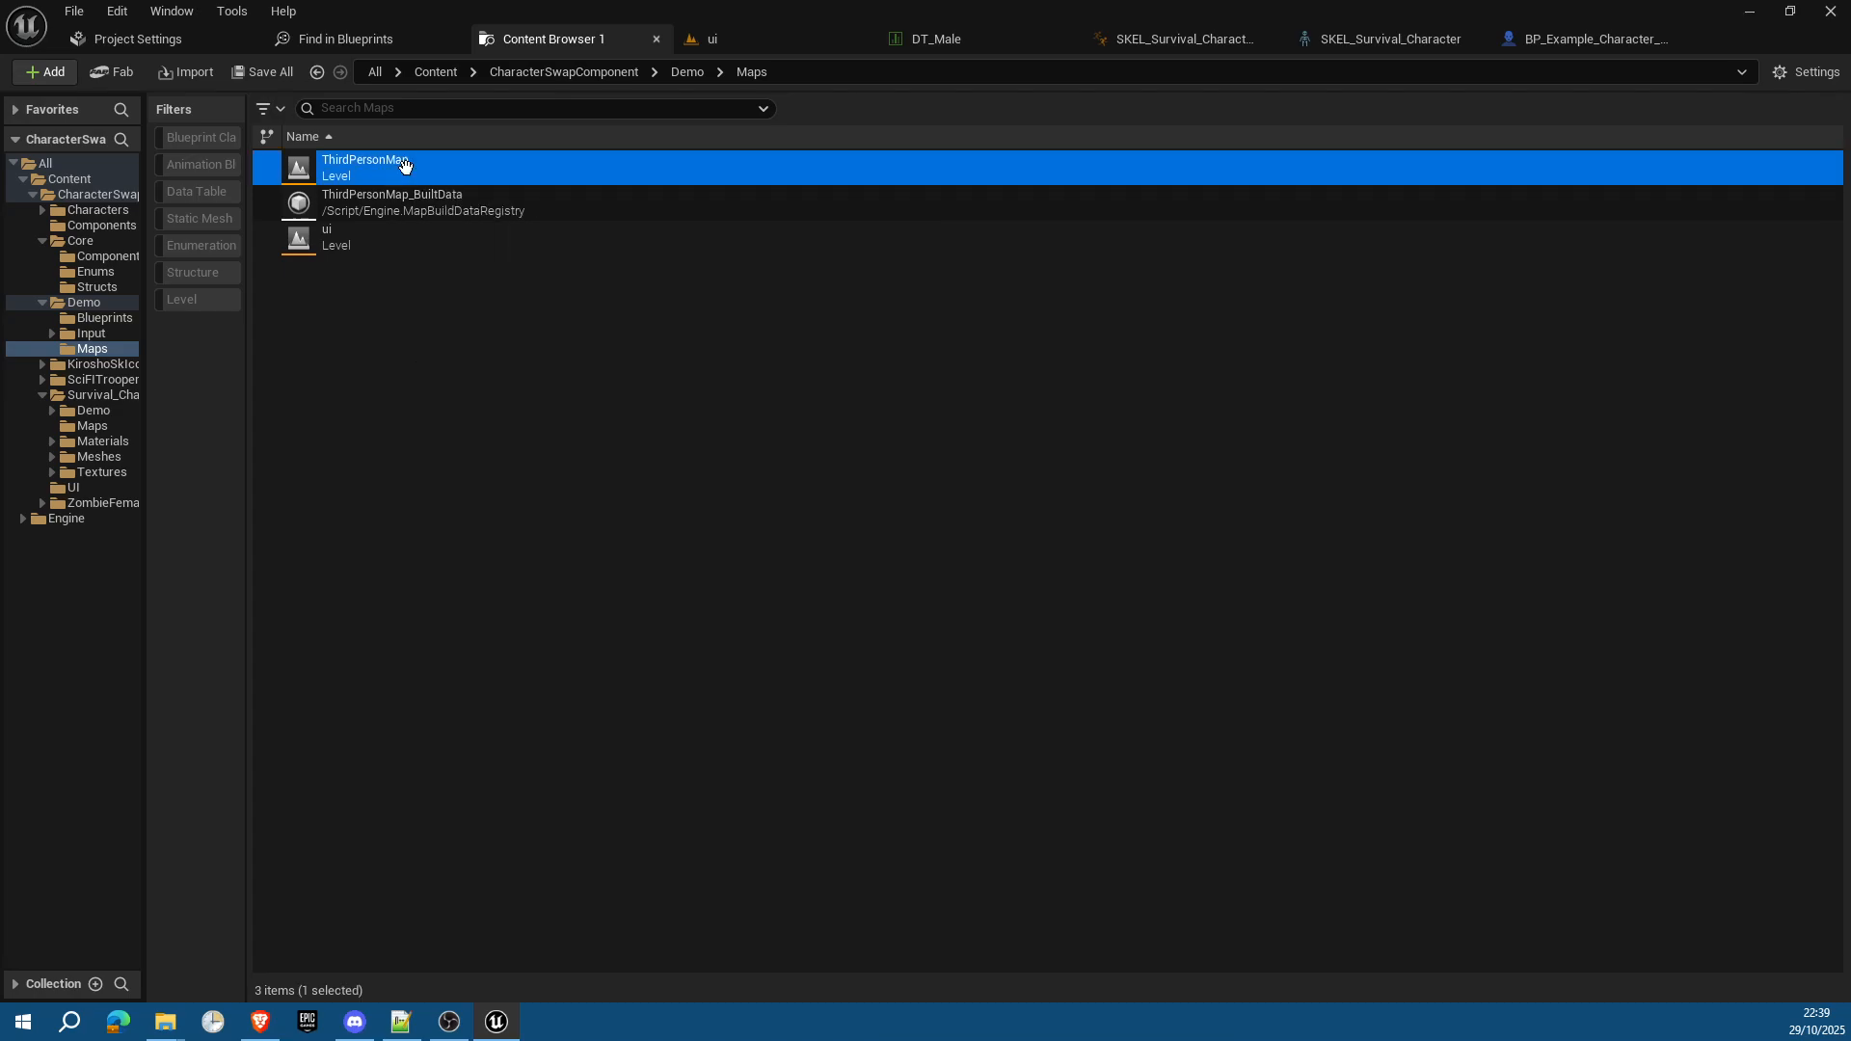
{"action": "double_click", "coordinate": [404, 166]}
{"action": "left_click", "coordinate": [767, 38]}
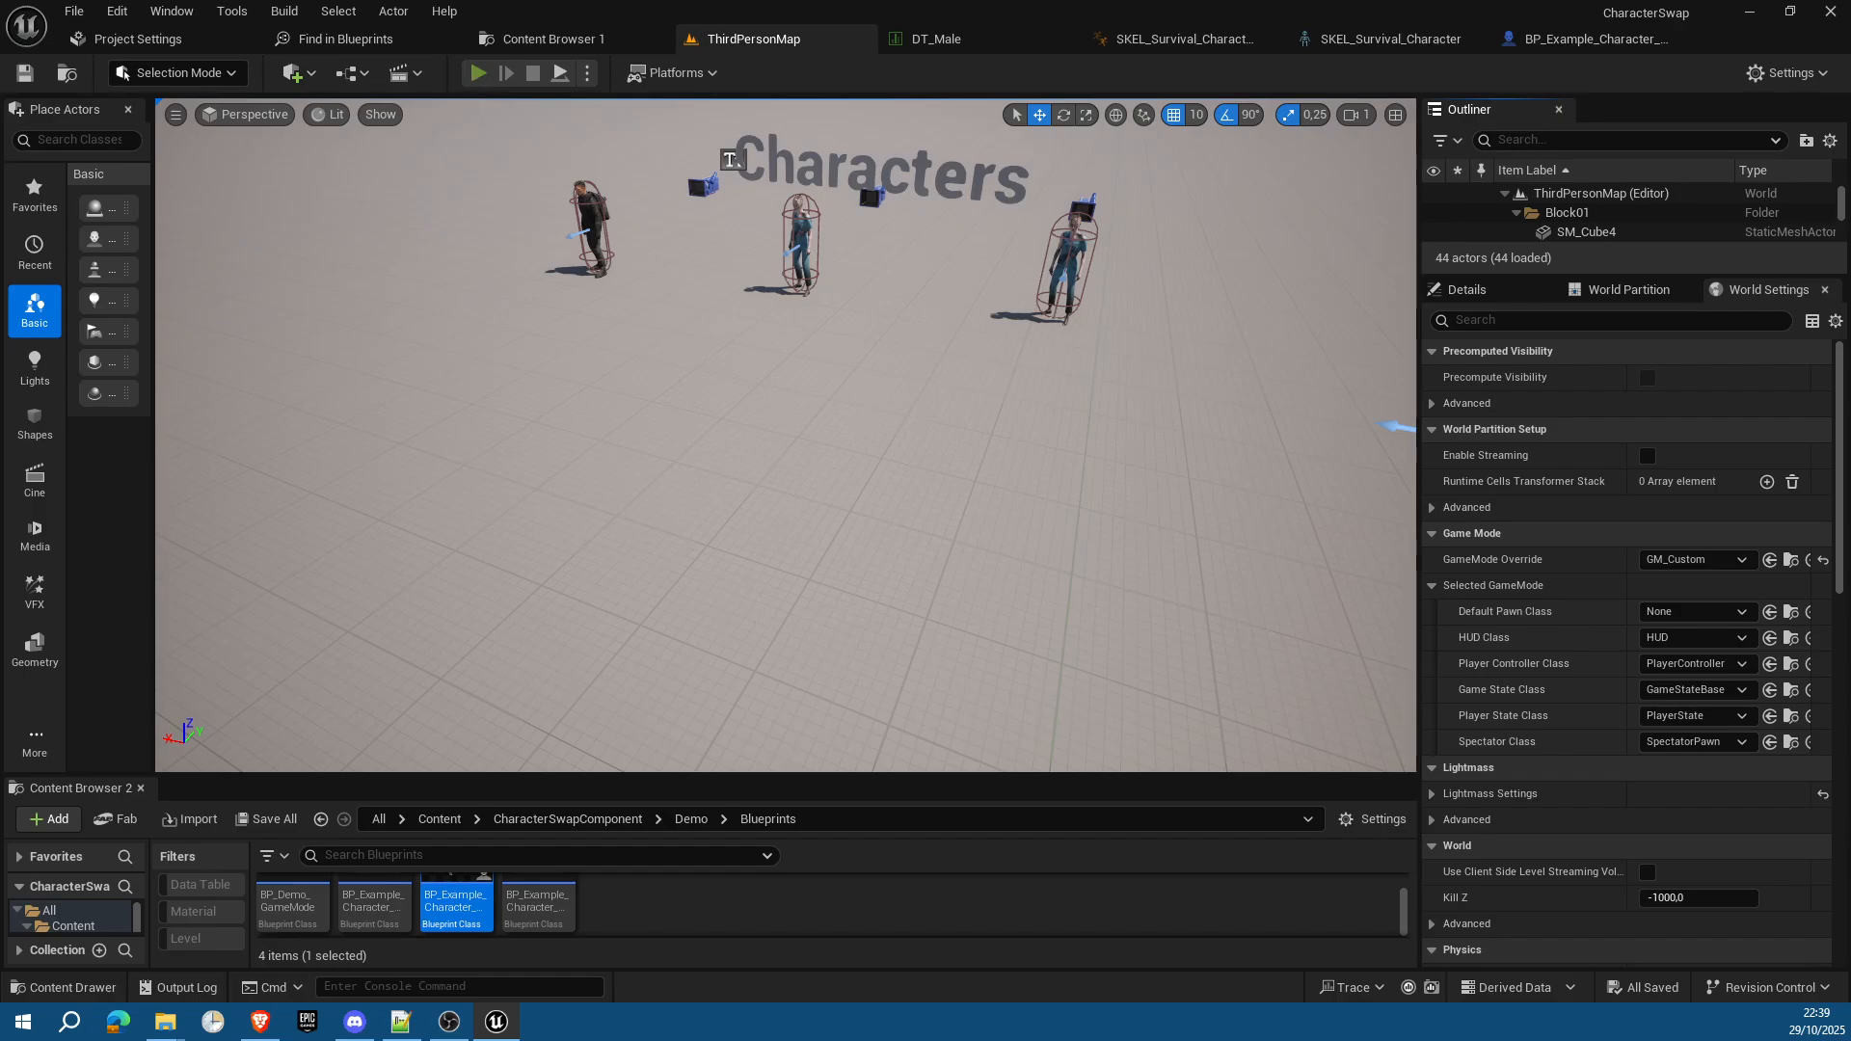
Step: Play ThirdPersonMap, and enlarge the outliner and collapse its actor folders to list the spawned characters
{"action": "left_click", "coordinate": [478, 73]}
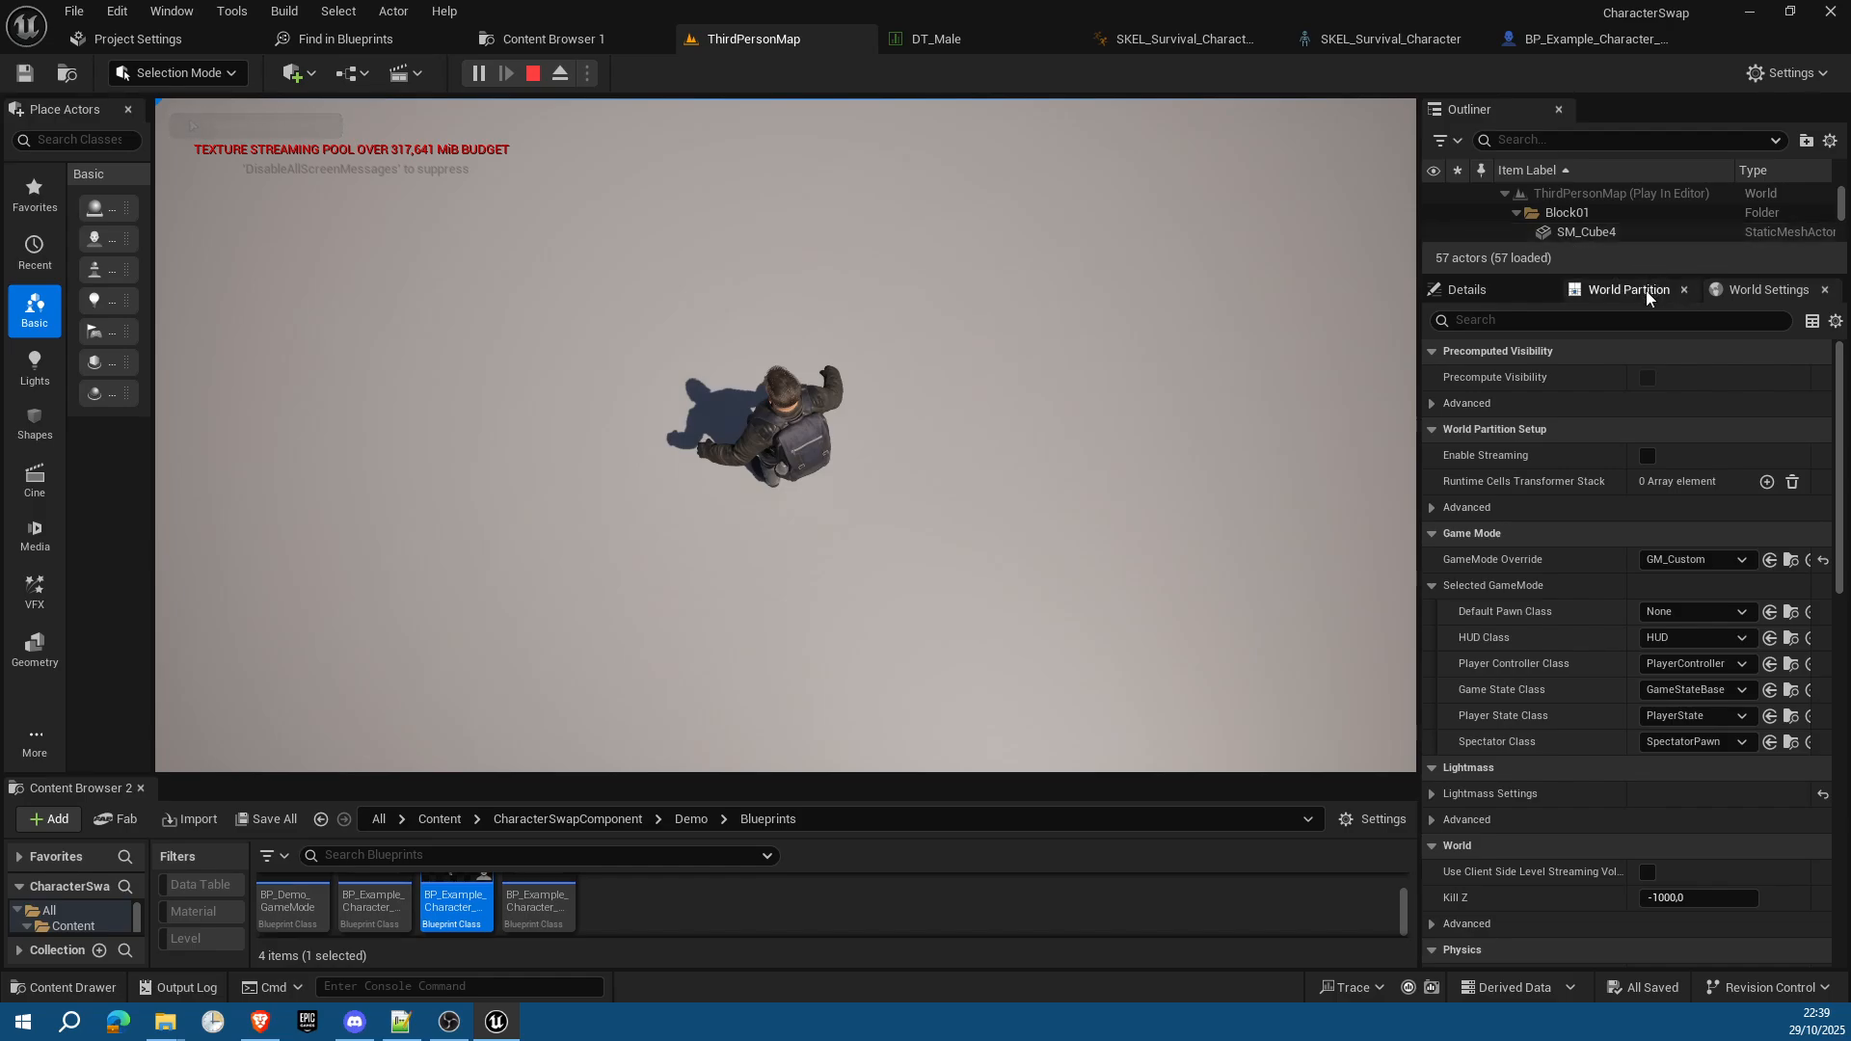
{"action": "left_click_drag", "start_coordinate": [1652, 276], "coordinate": [1651, 546]}
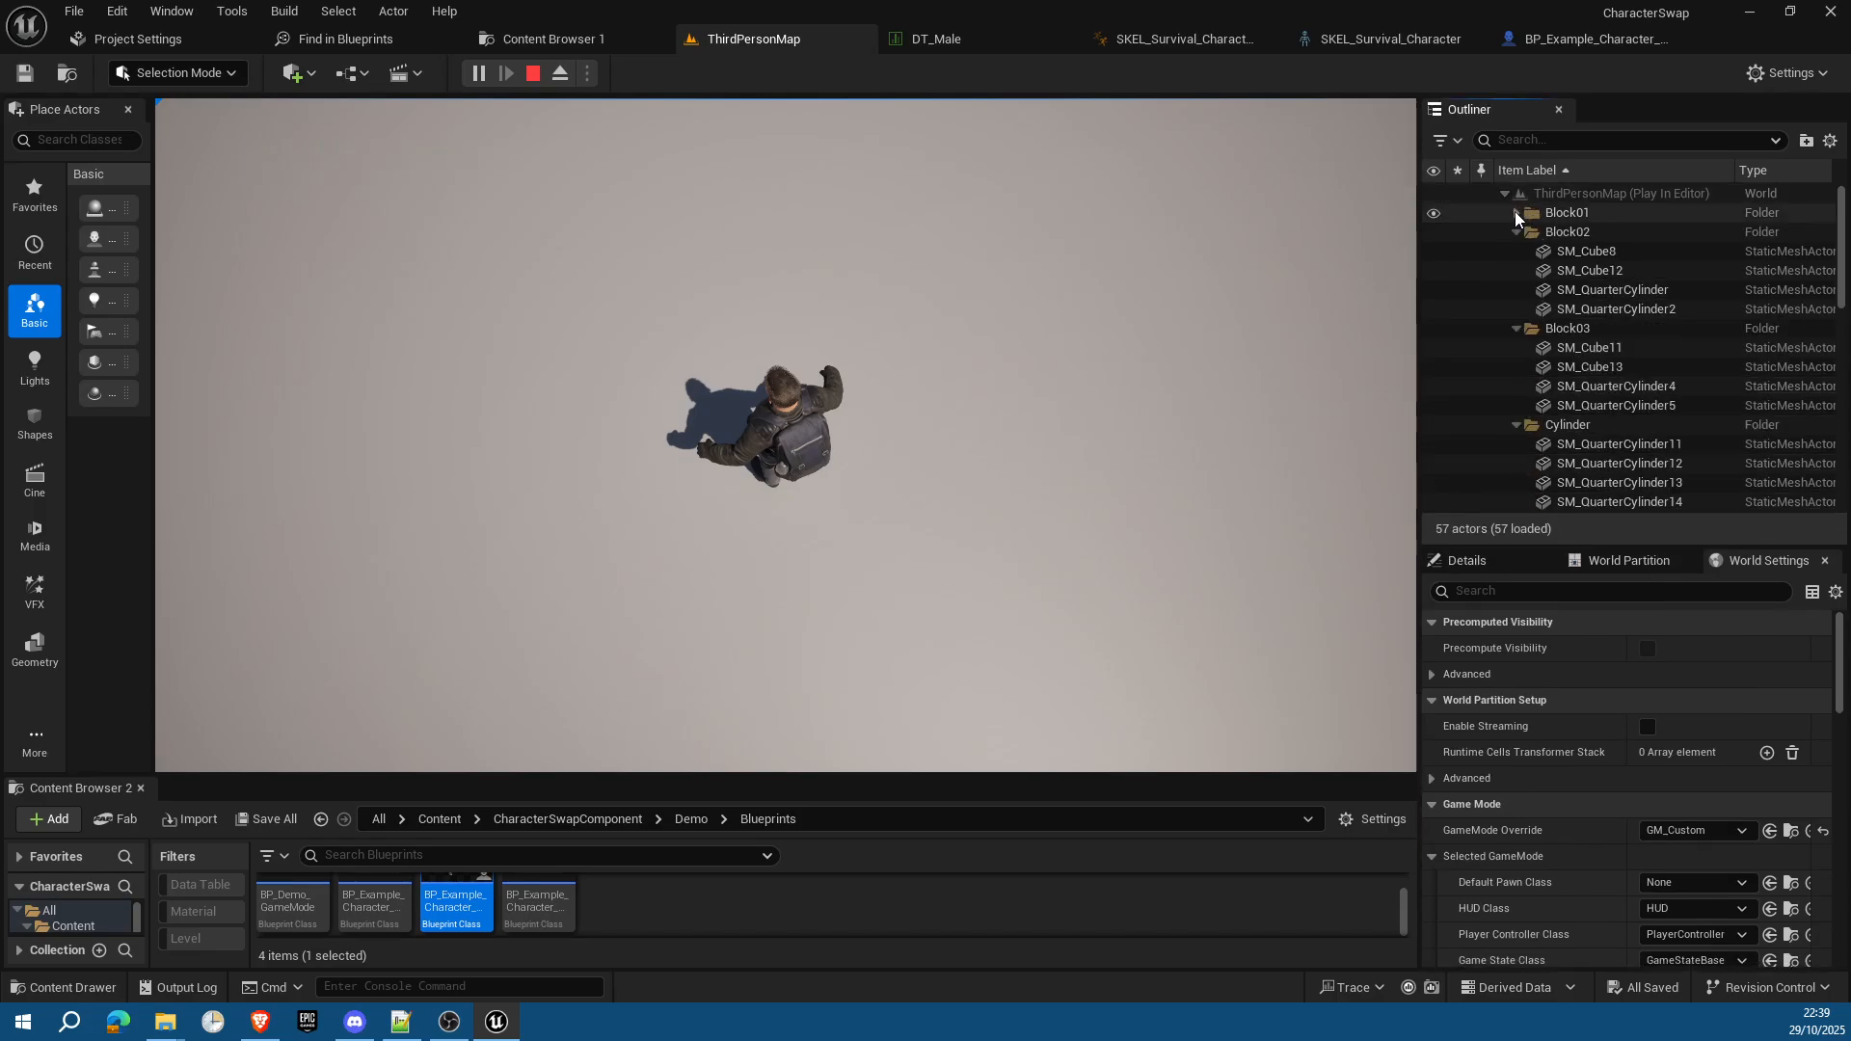
{"action": "left_click", "coordinate": [1517, 212]}
{"action": "left_click", "coordinate": [1517, 232]}
{"action": "left_click", "coordinate": [1516, 250]}
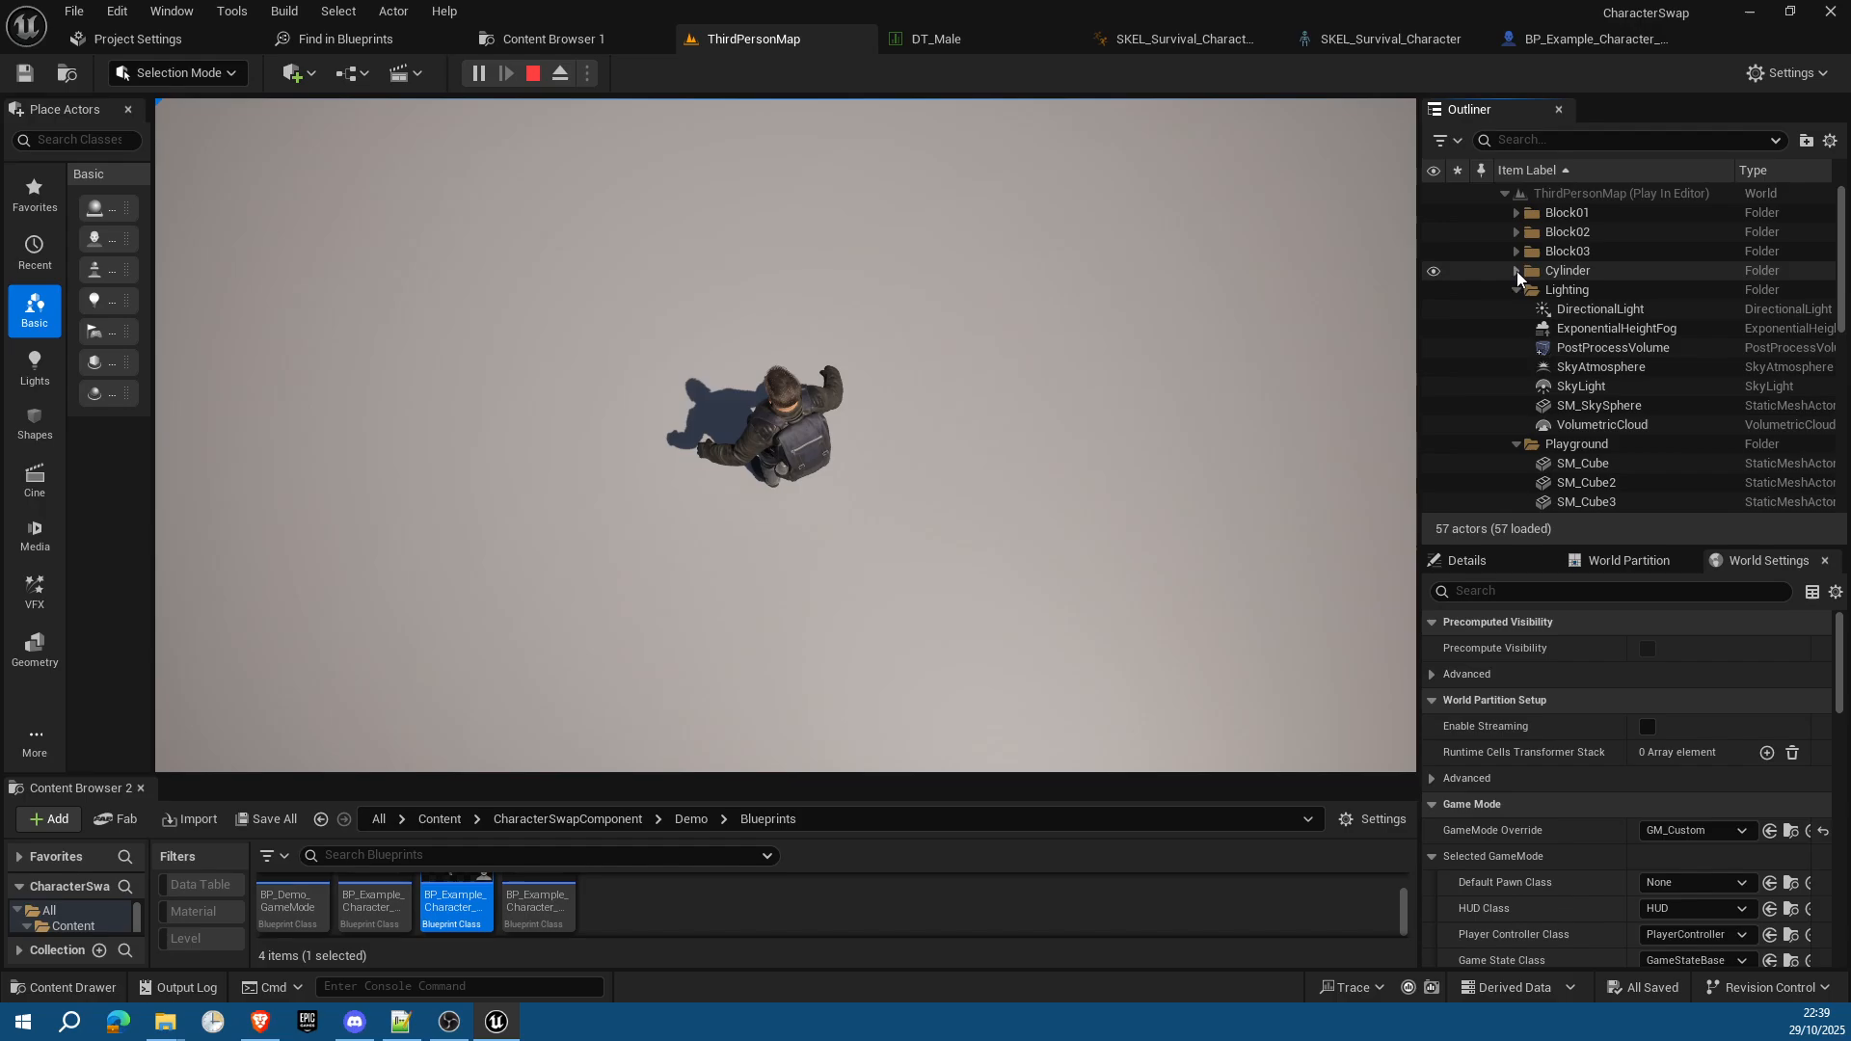
{"action": "left_click", "coordinate": [1516, 270]}
{"action": "left_click", "coordinate": [1516, 289]}
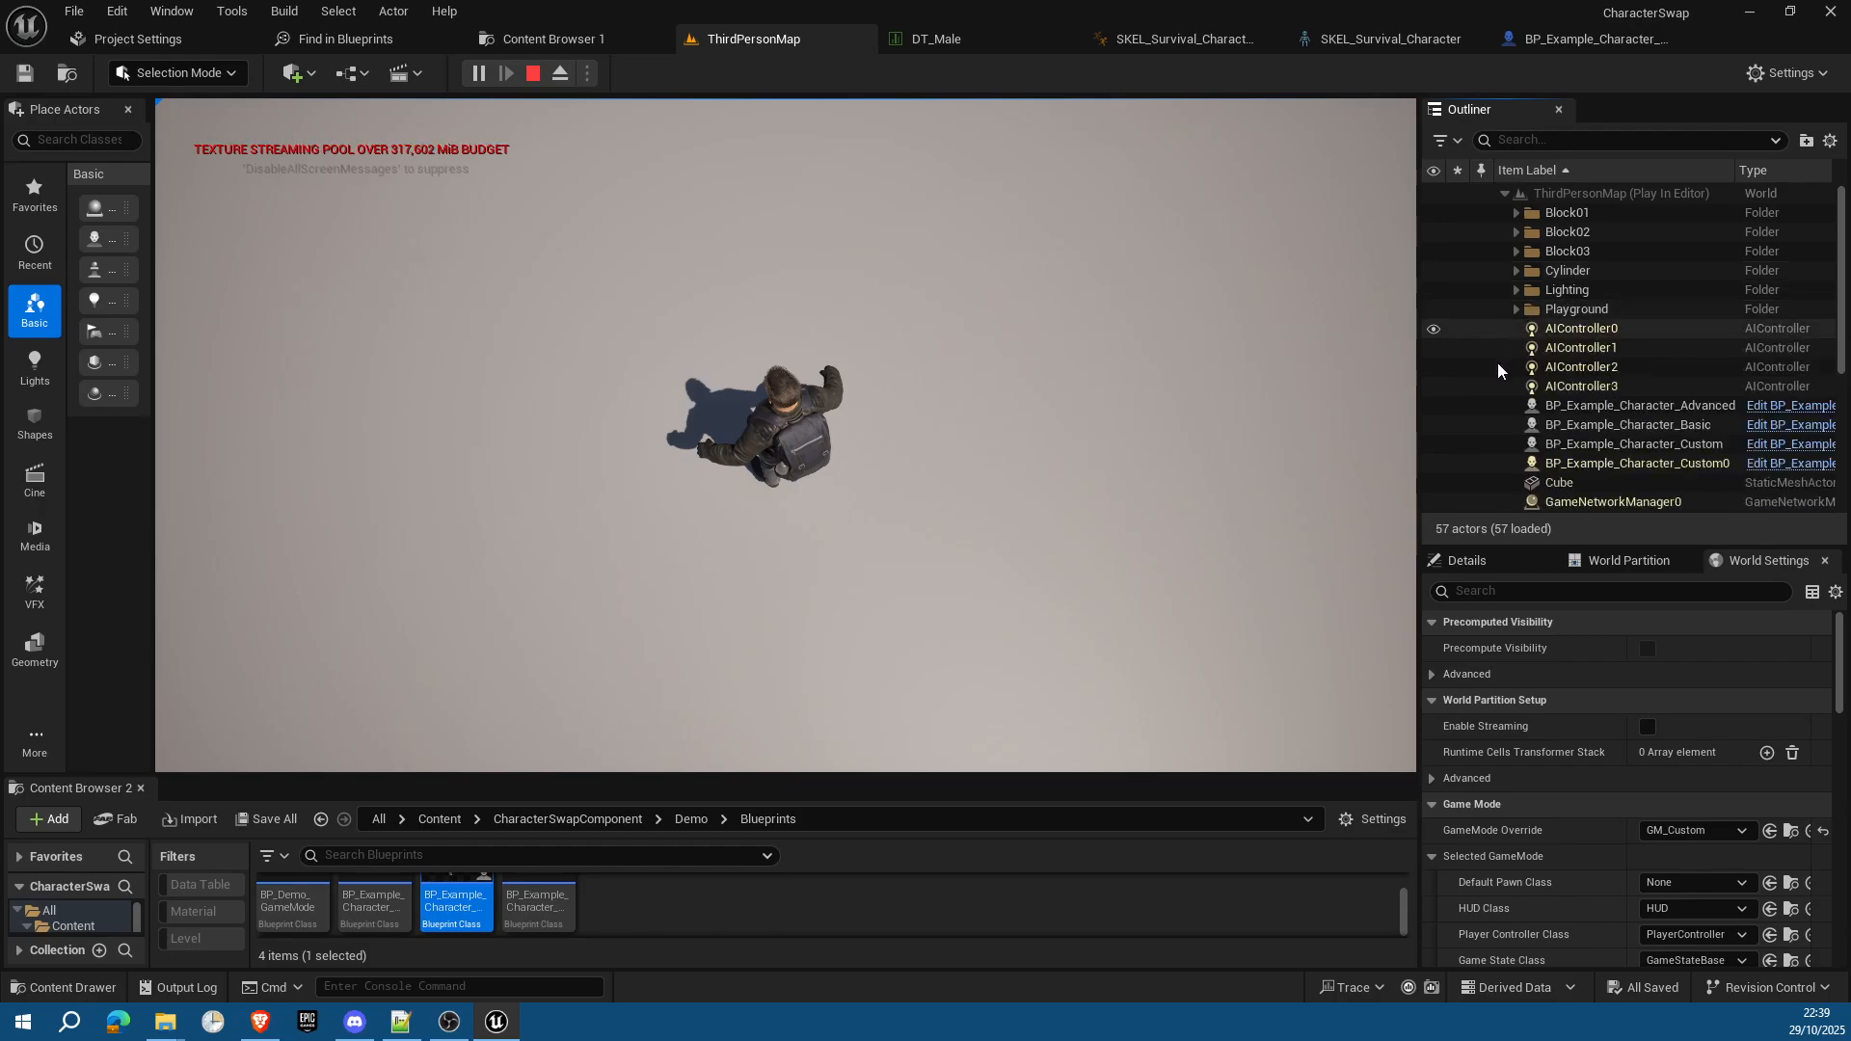
Step: Select the spawned BP_Example_Character_Custom0, open its blueprint, and examine the AC_MeshSwap_Custom and Mesh components
{"action": "left_click", "coordinate": [1670, 466]}
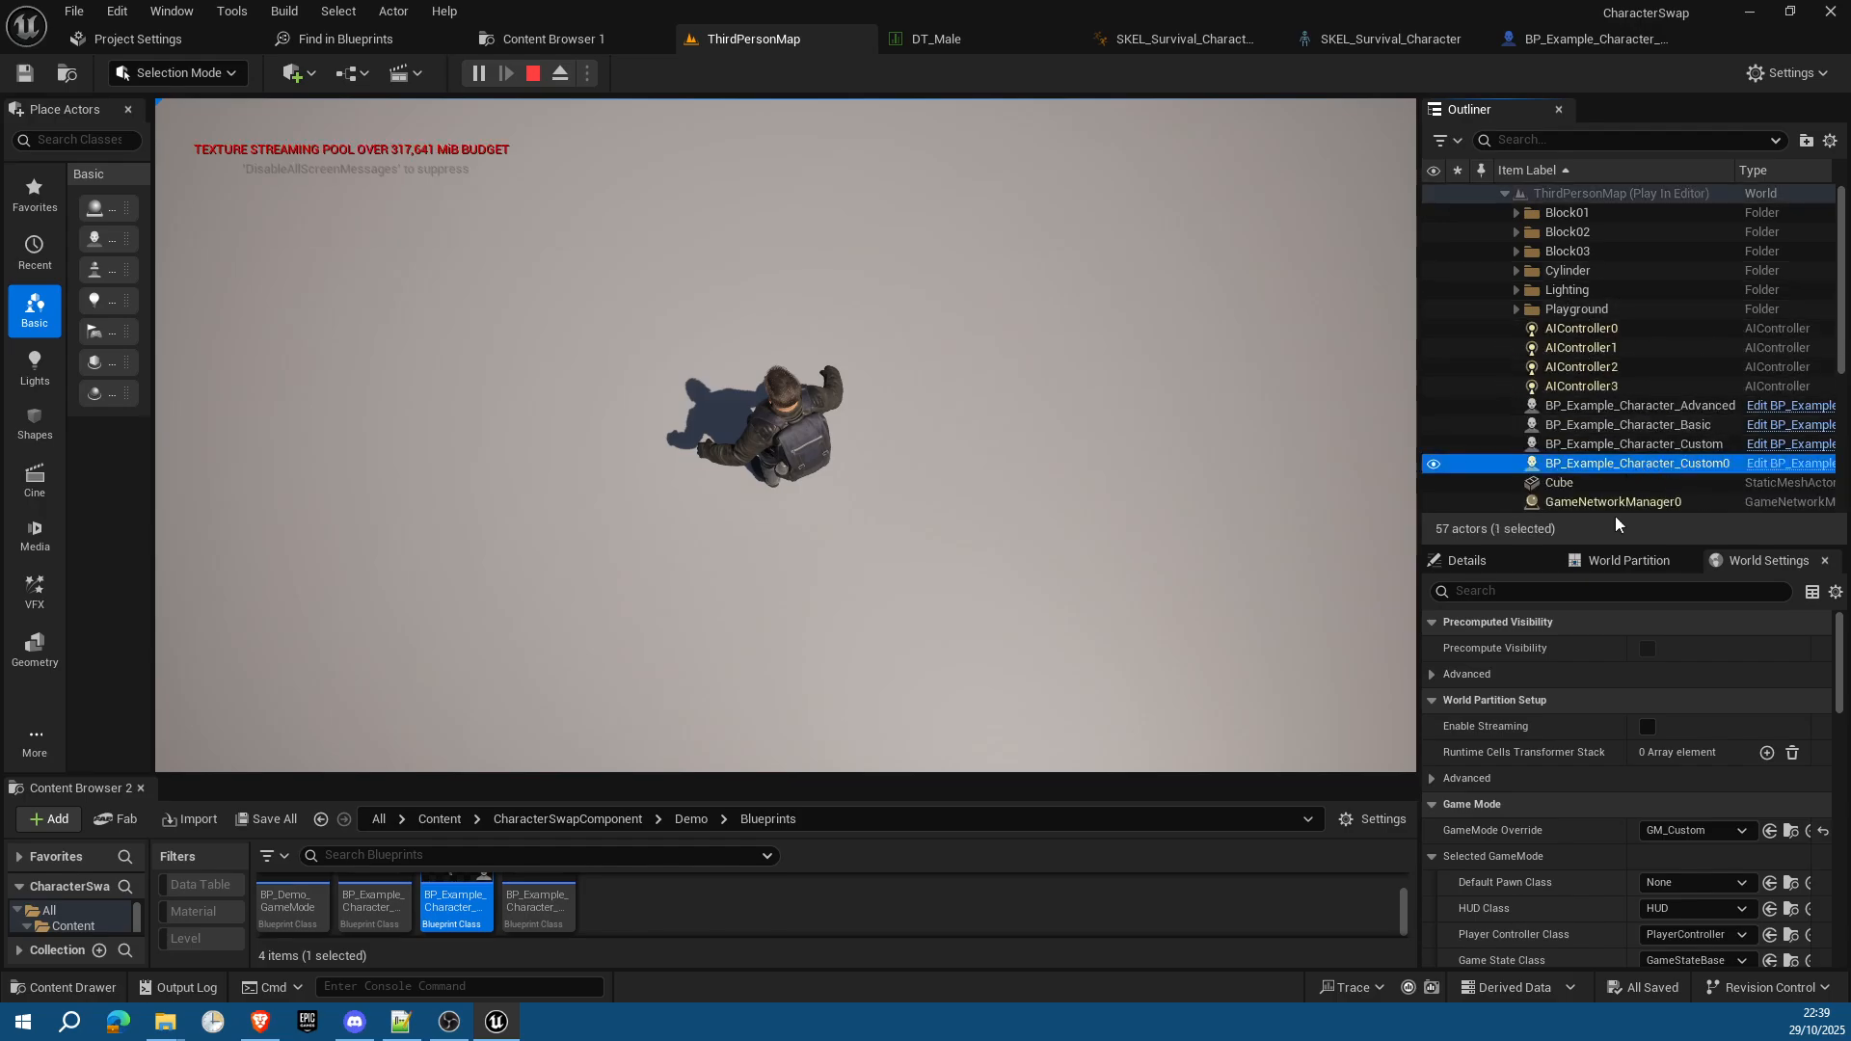
{"action": "left_click", "coordinate": [1490, 567]}
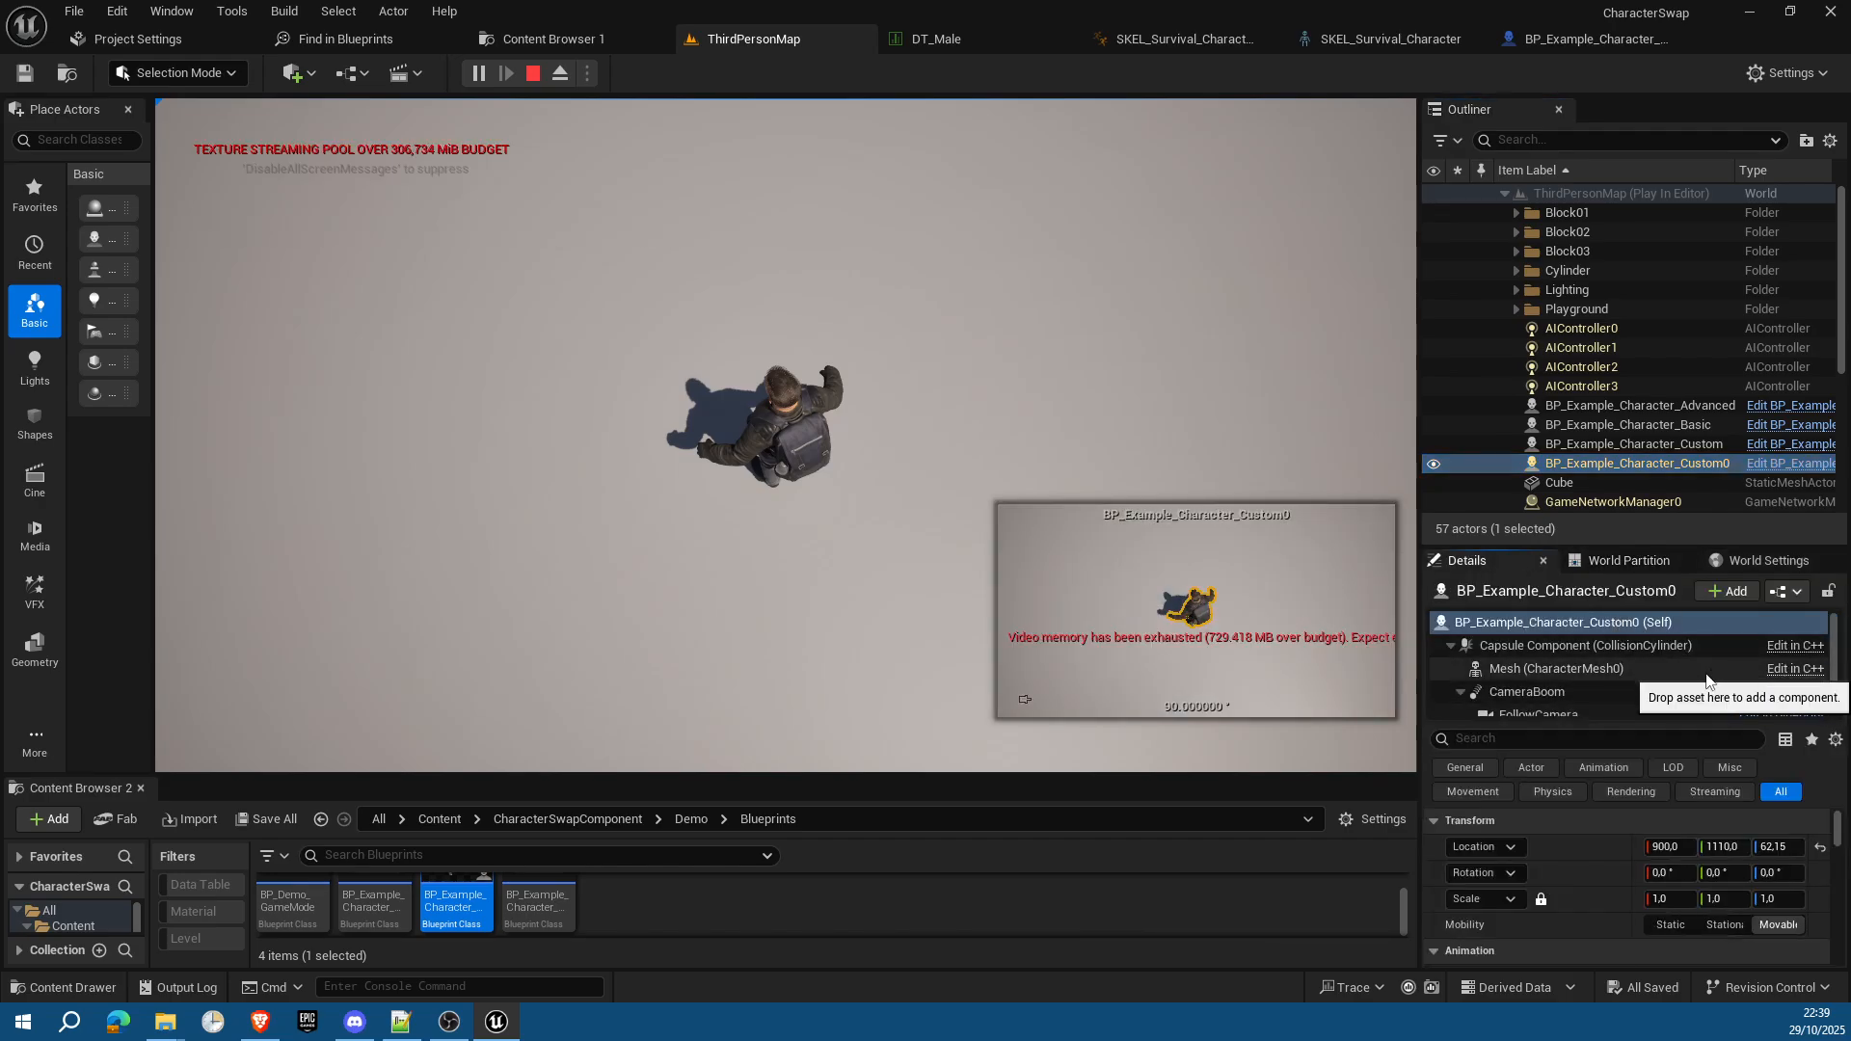
{"action": "left_click", "coordinate": [1812, 472]}
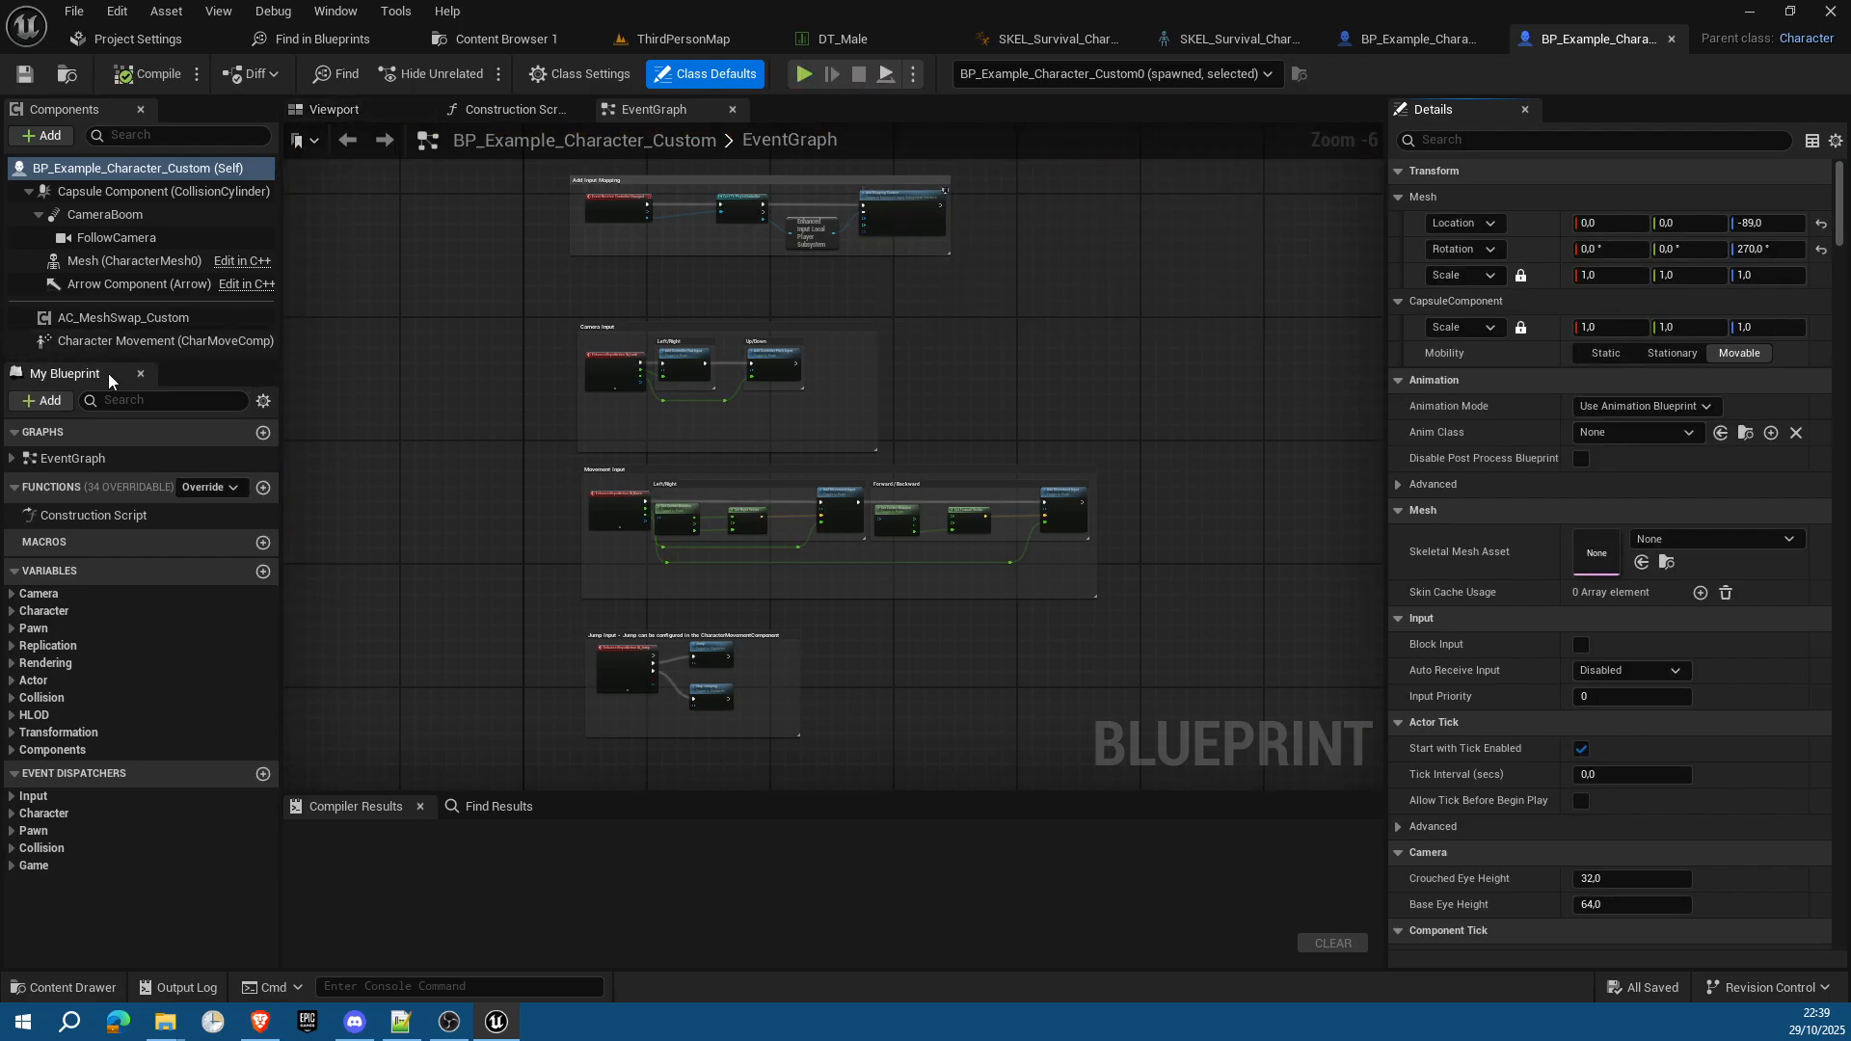
{"action": "left_click", "coordinate": [145, 318]}
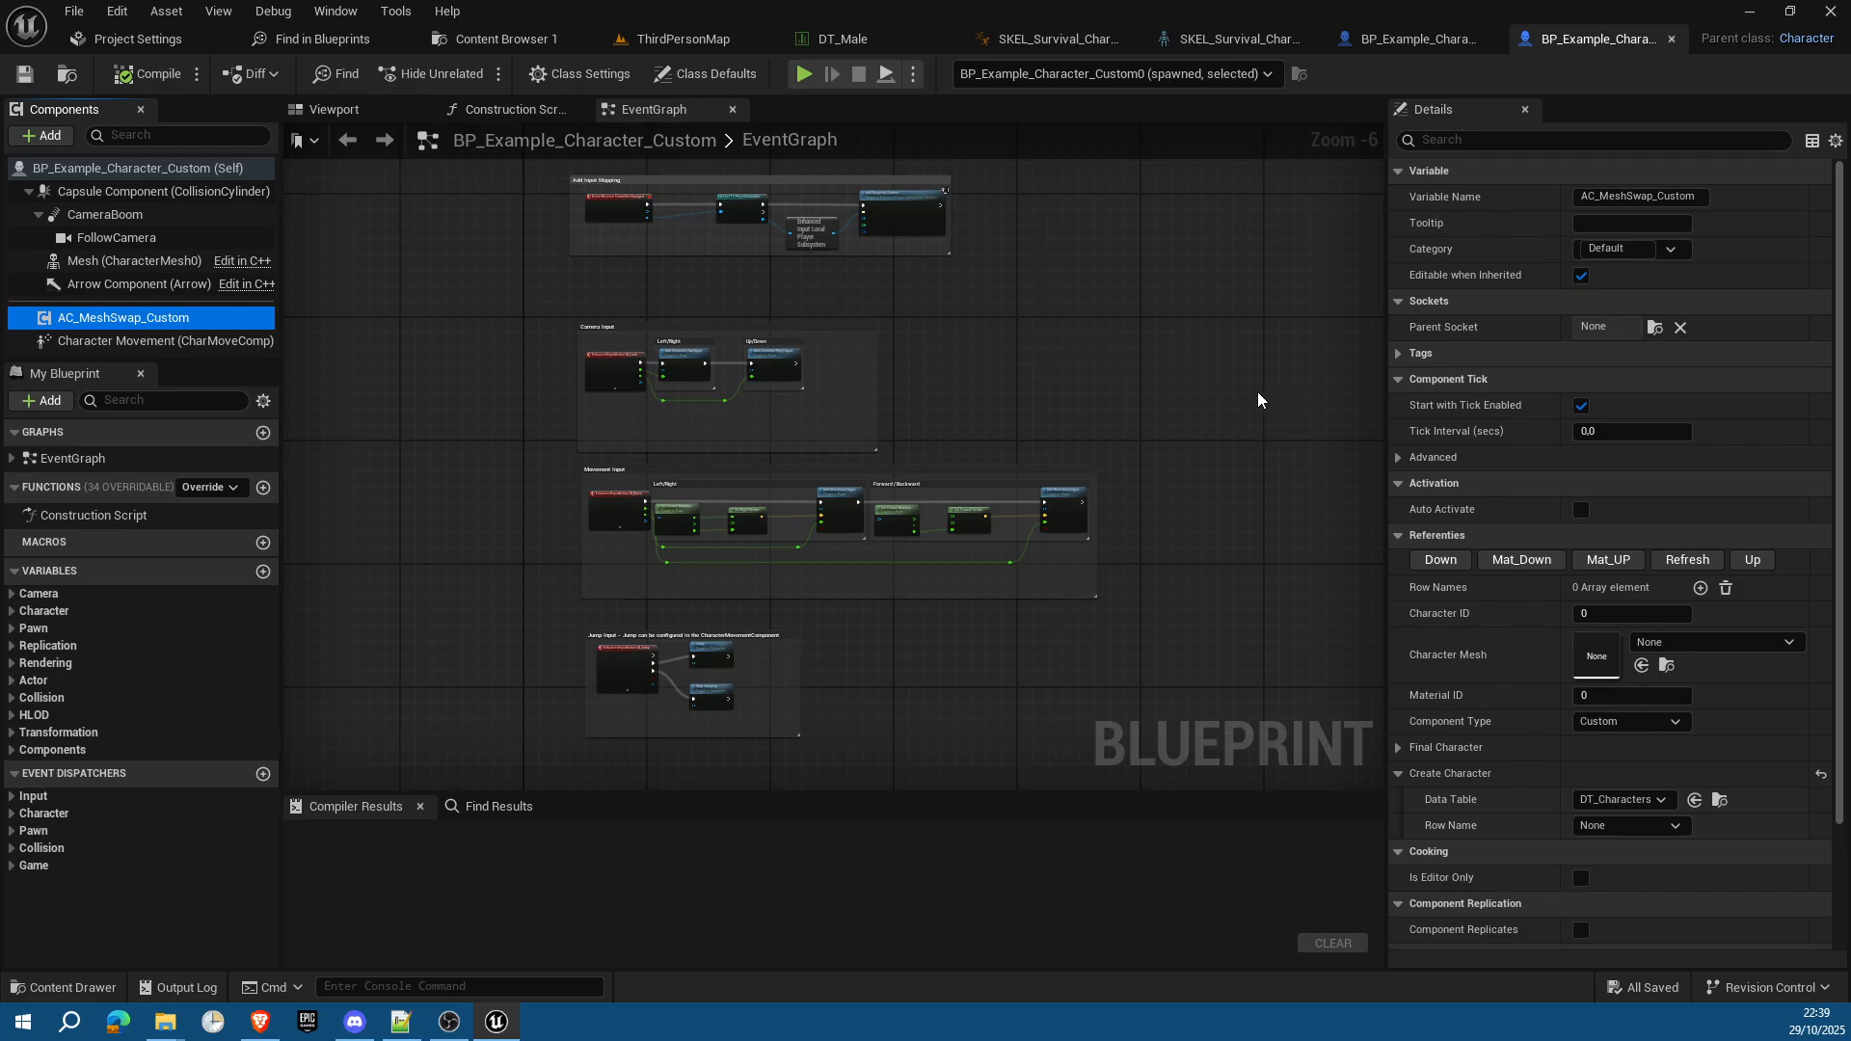
{"action": "left_click", "coordinate": [133, 265]}
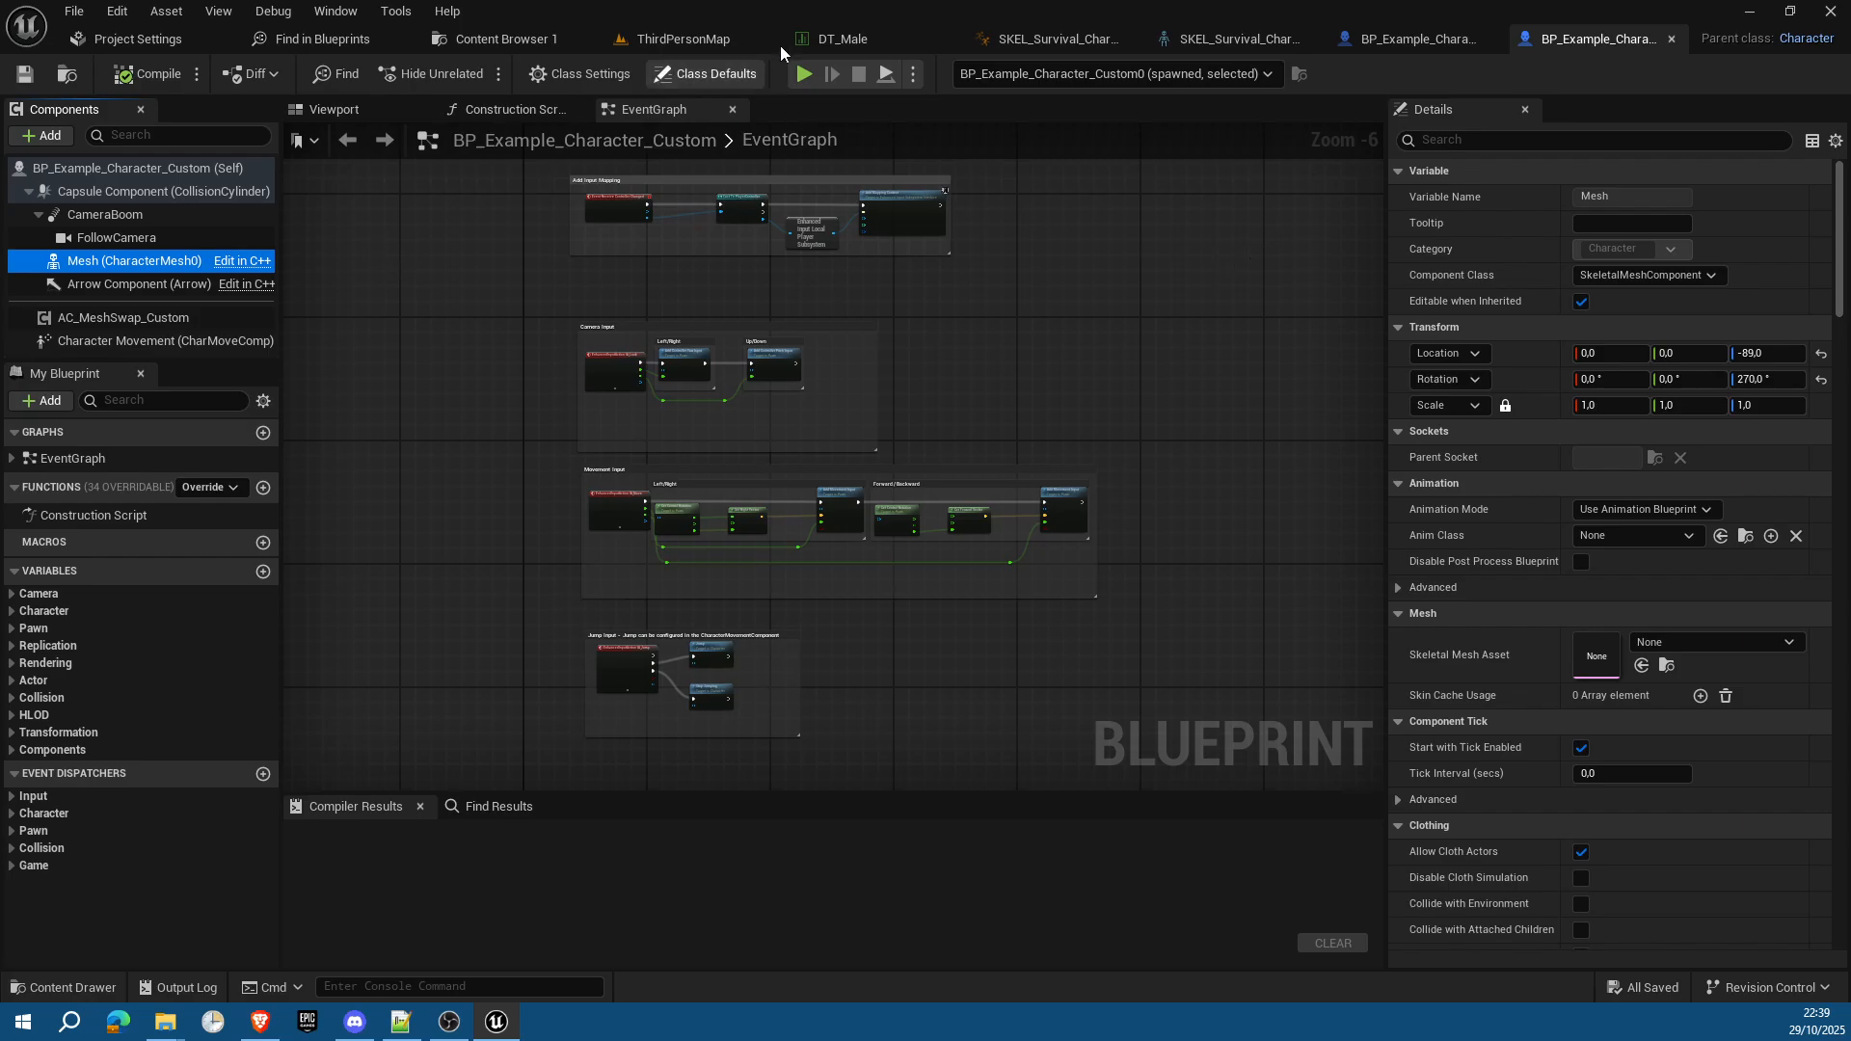
Step: Set the Survival row's AnimBP to ABP_Manny in the DT_Male data table and save the table
{"action": "left_click", "coordinate": [870, 42]}
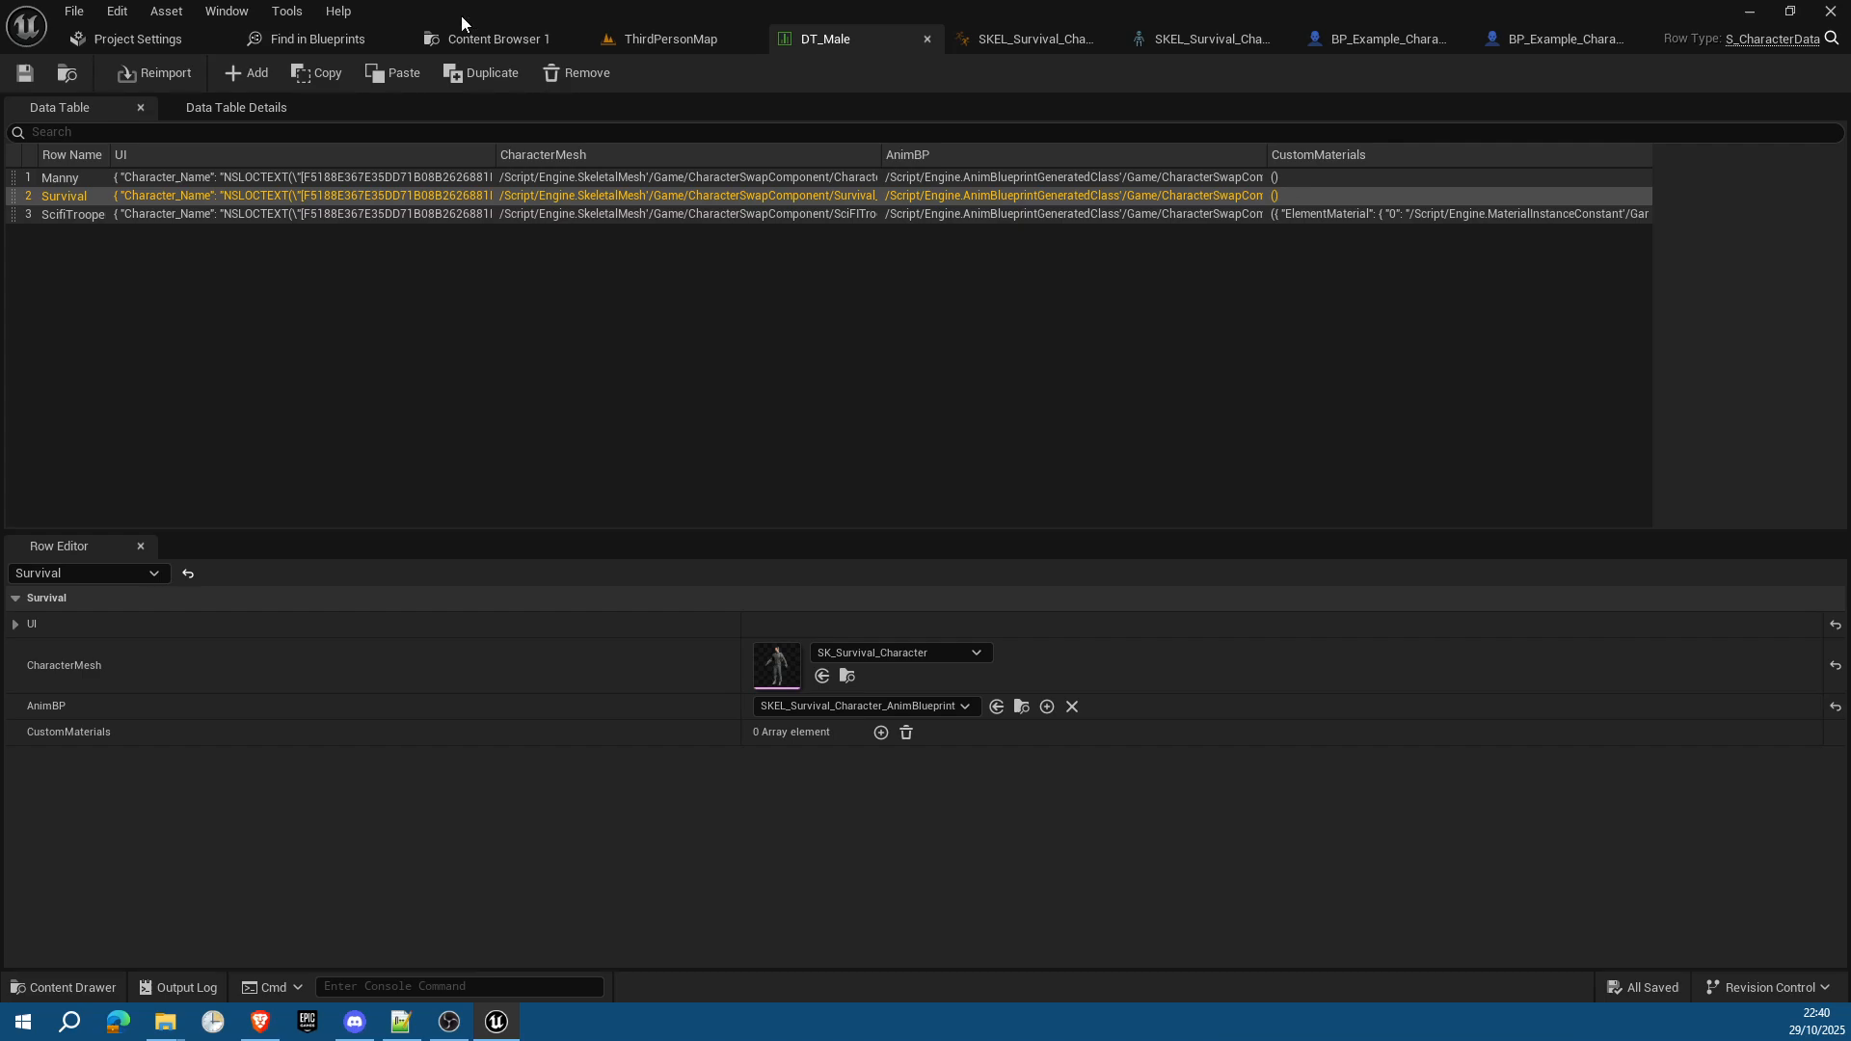
{"action": "left_click", "coordinate": [872, 709]}
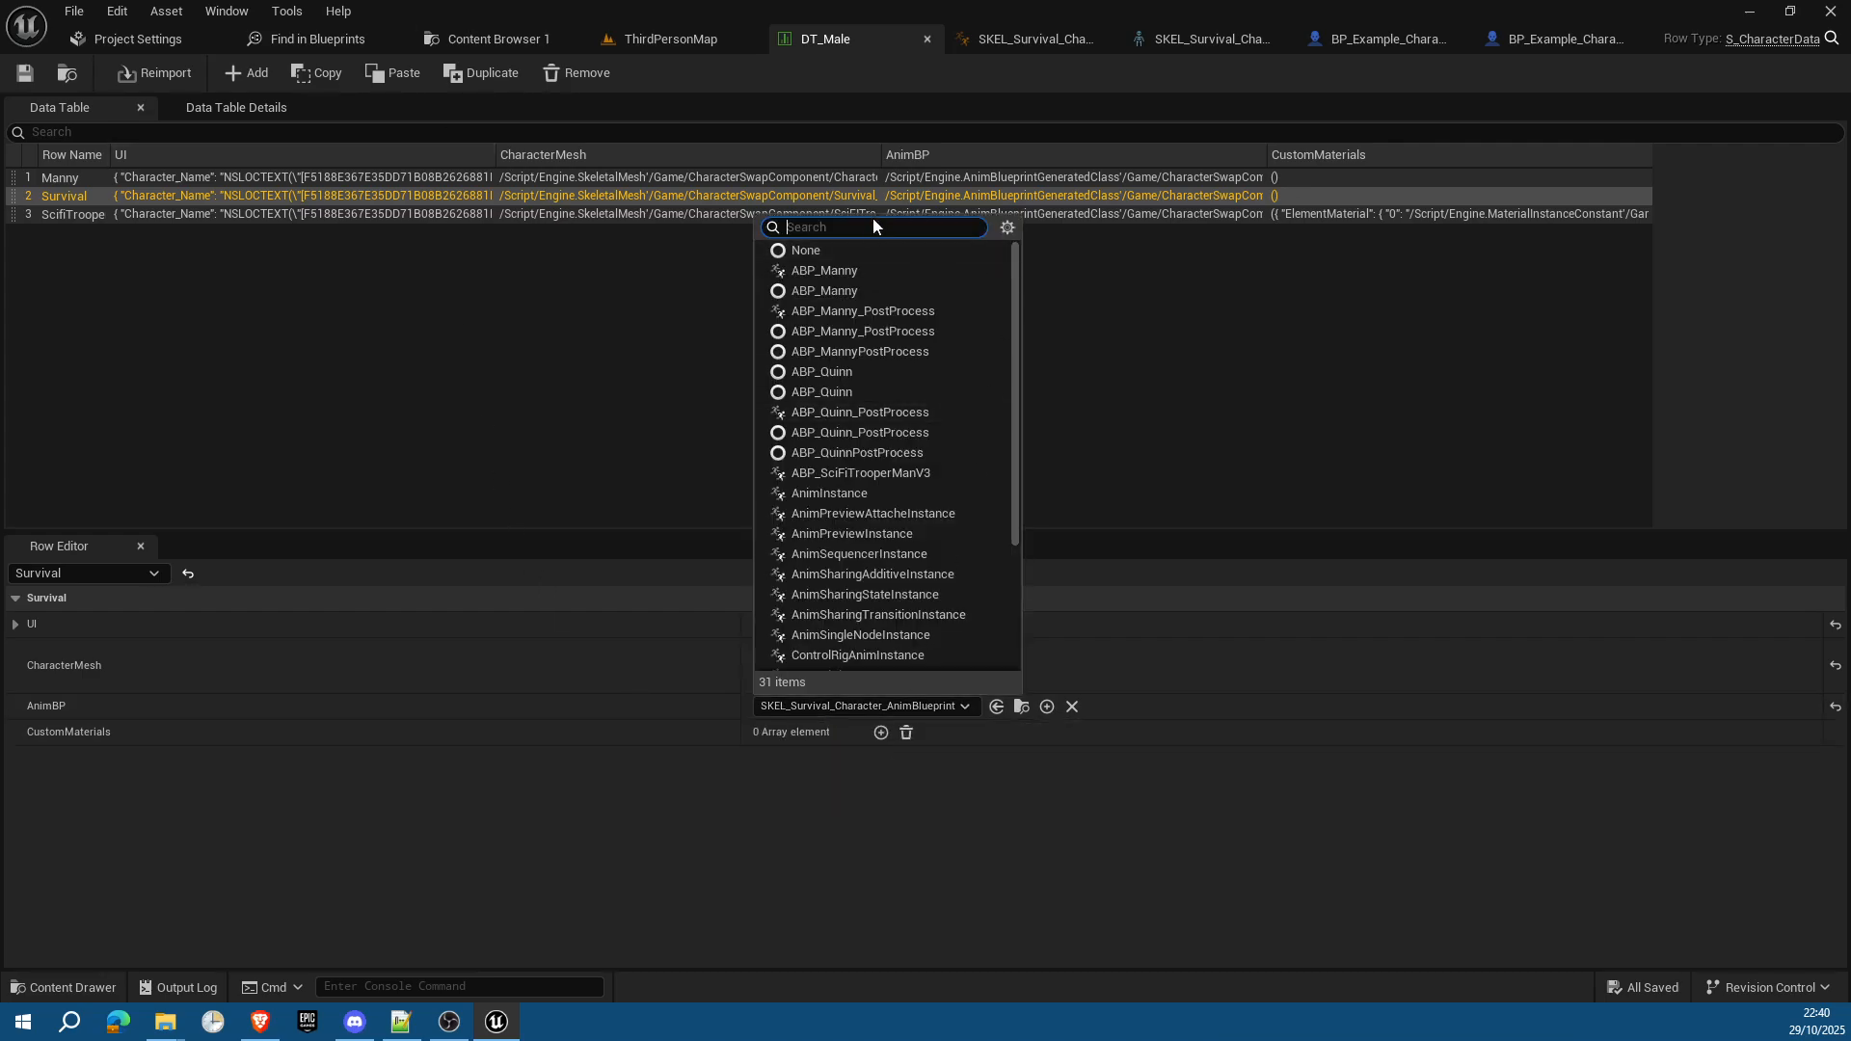
{"action": "left_click", "coordinate": [844, 270]}
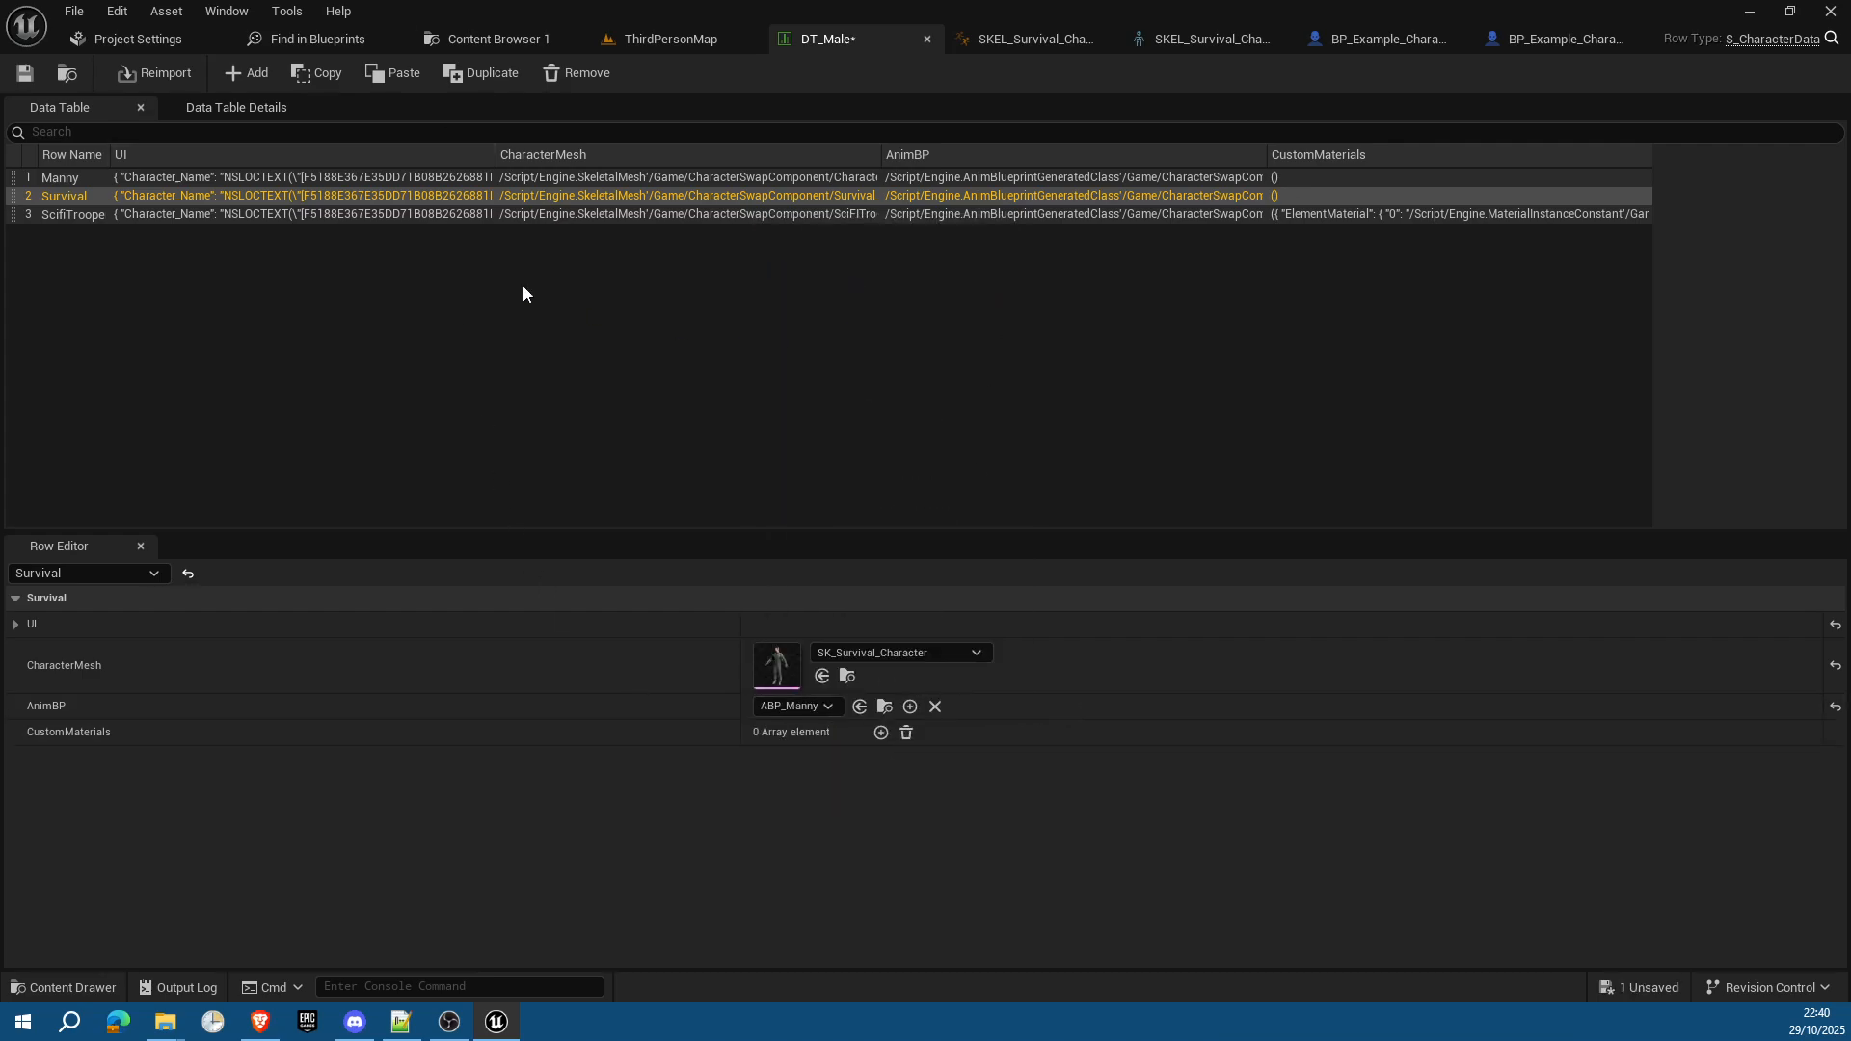
{"action": "left_click", "coordinate": [24, 73]}
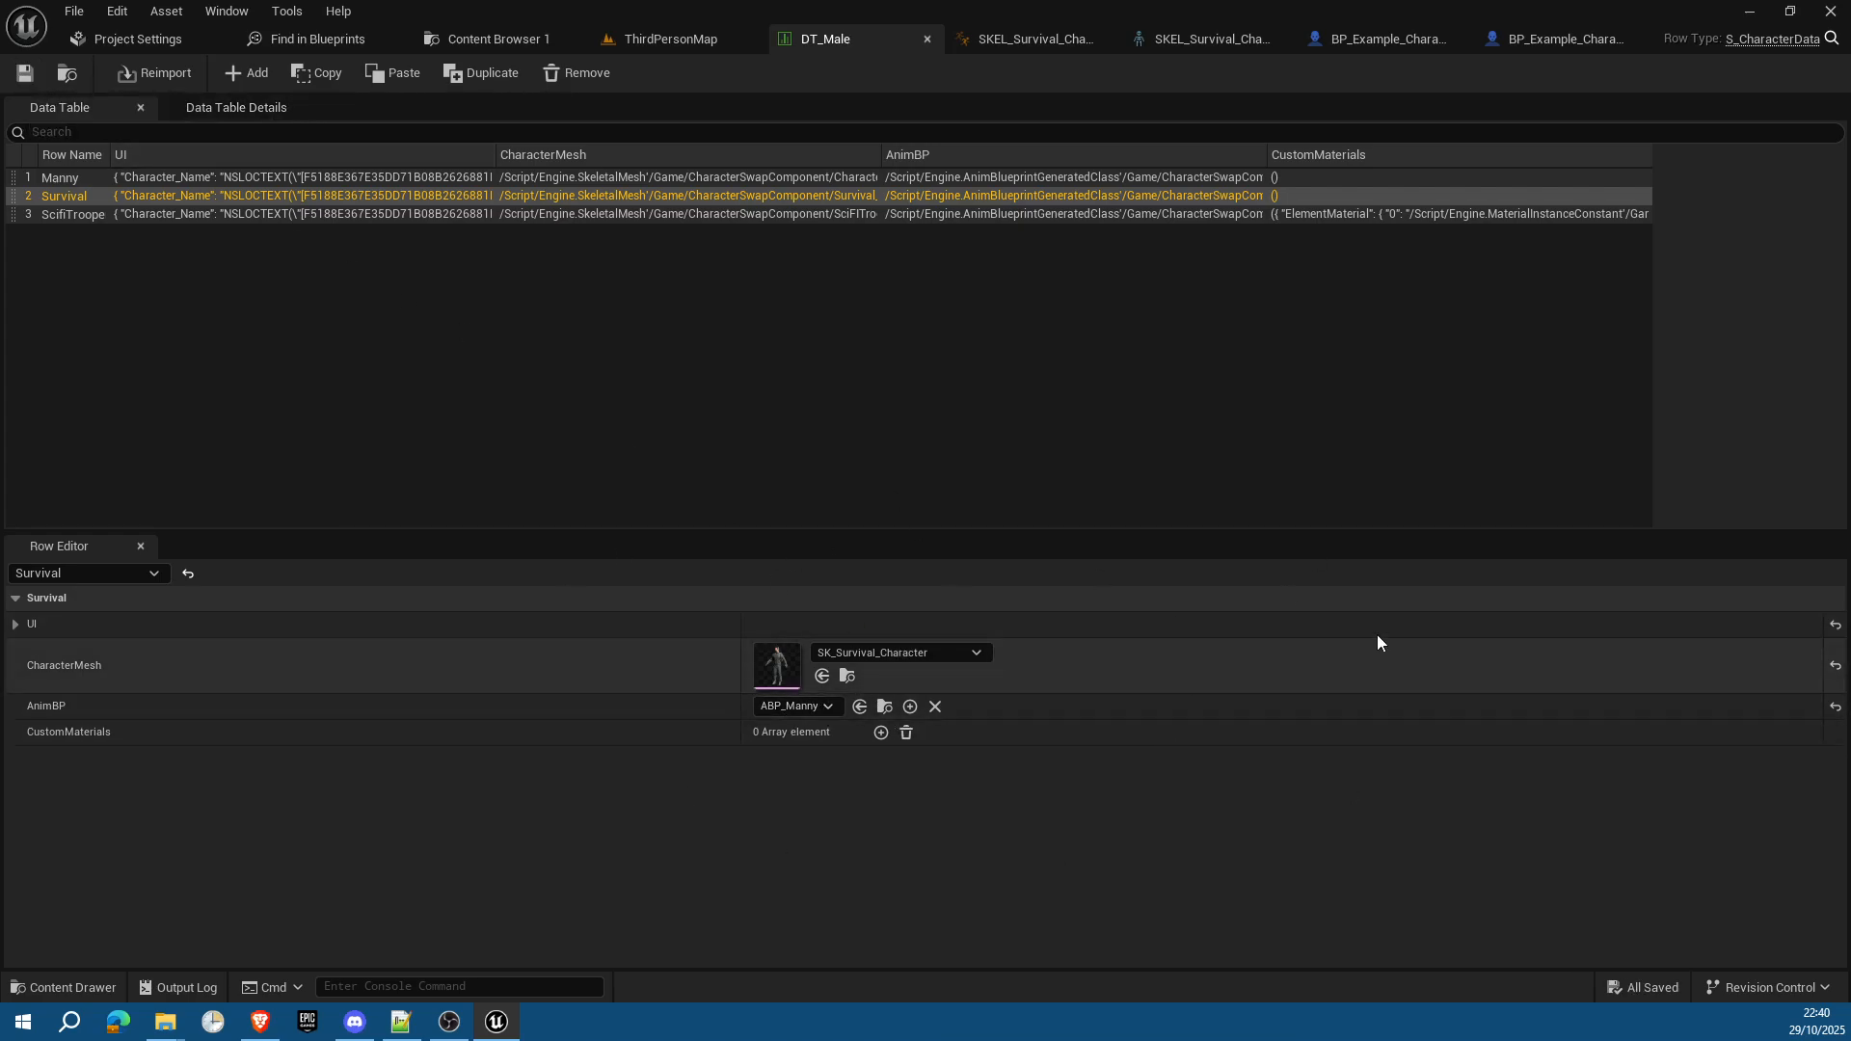
Step: Play ThirdPersonMap, run and jump the Survival character past the example characters by the Characters sign, and stop playing
{"action": "left_click", "coordinate": [679, 40]}
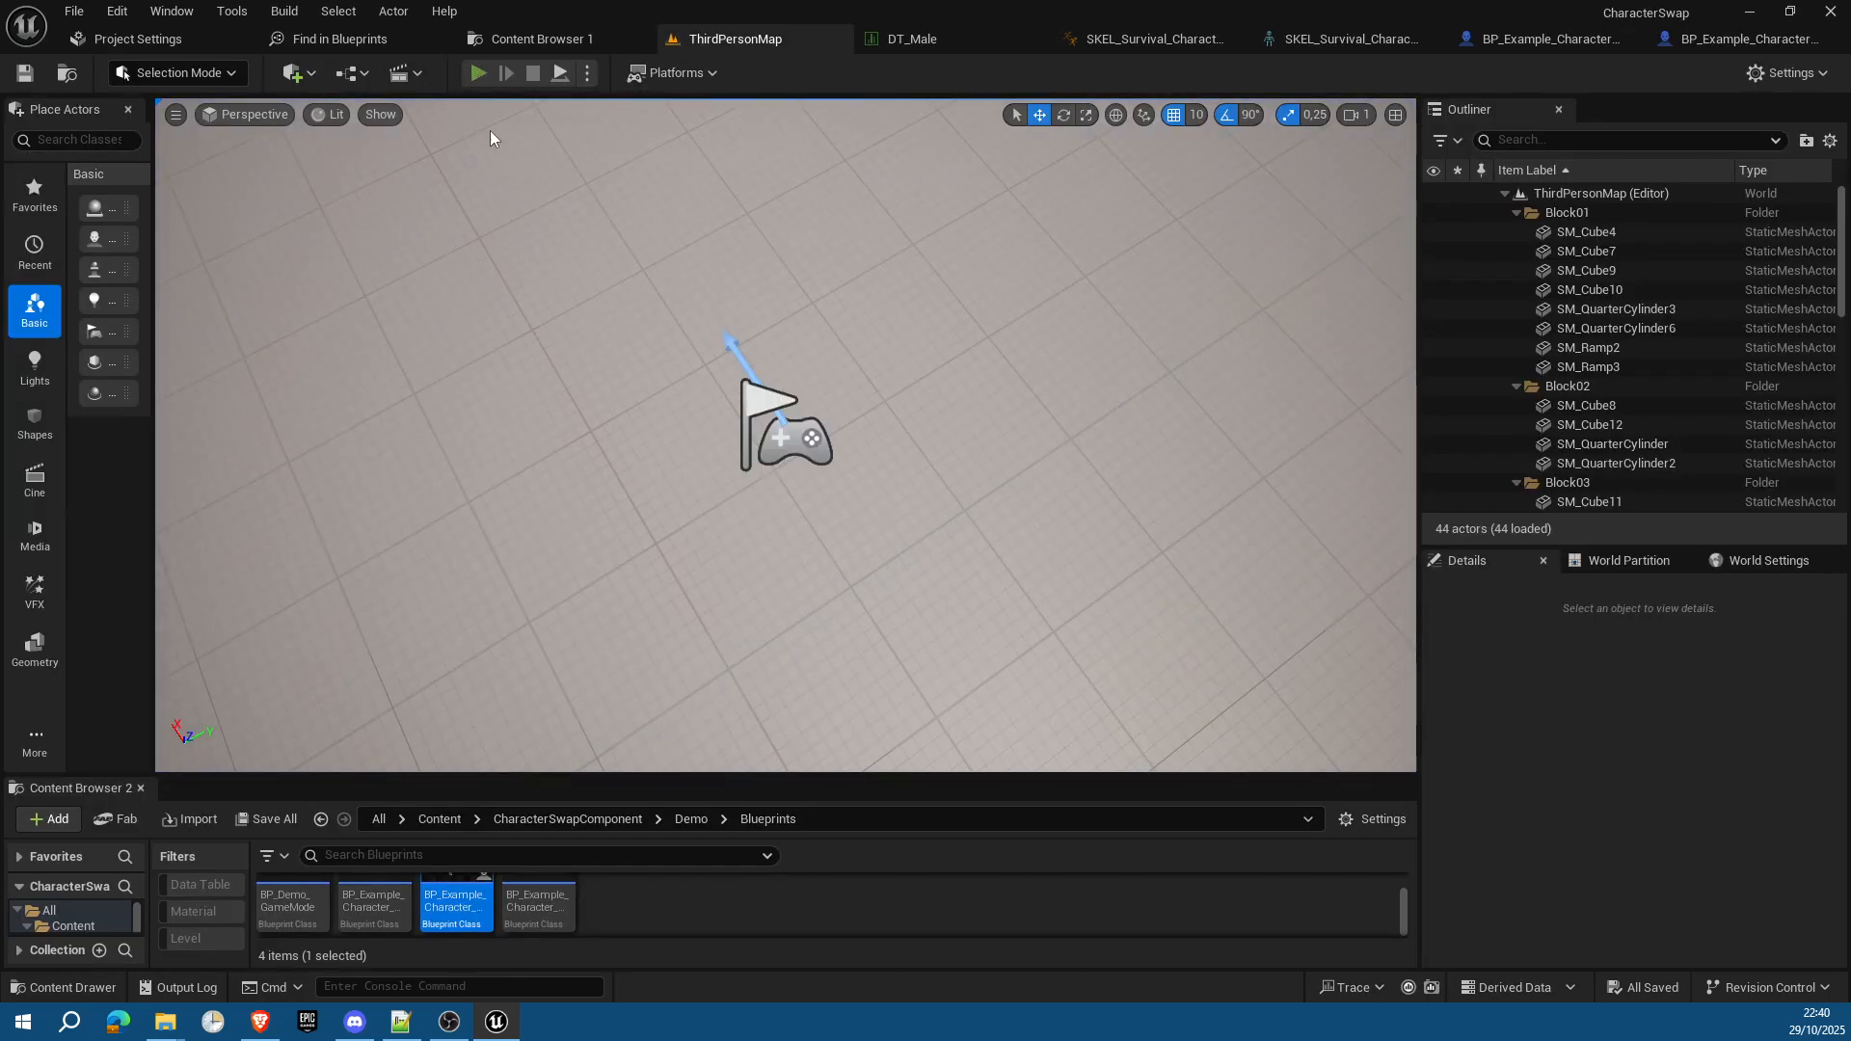
{"action": "key", "text": "alt+p"}
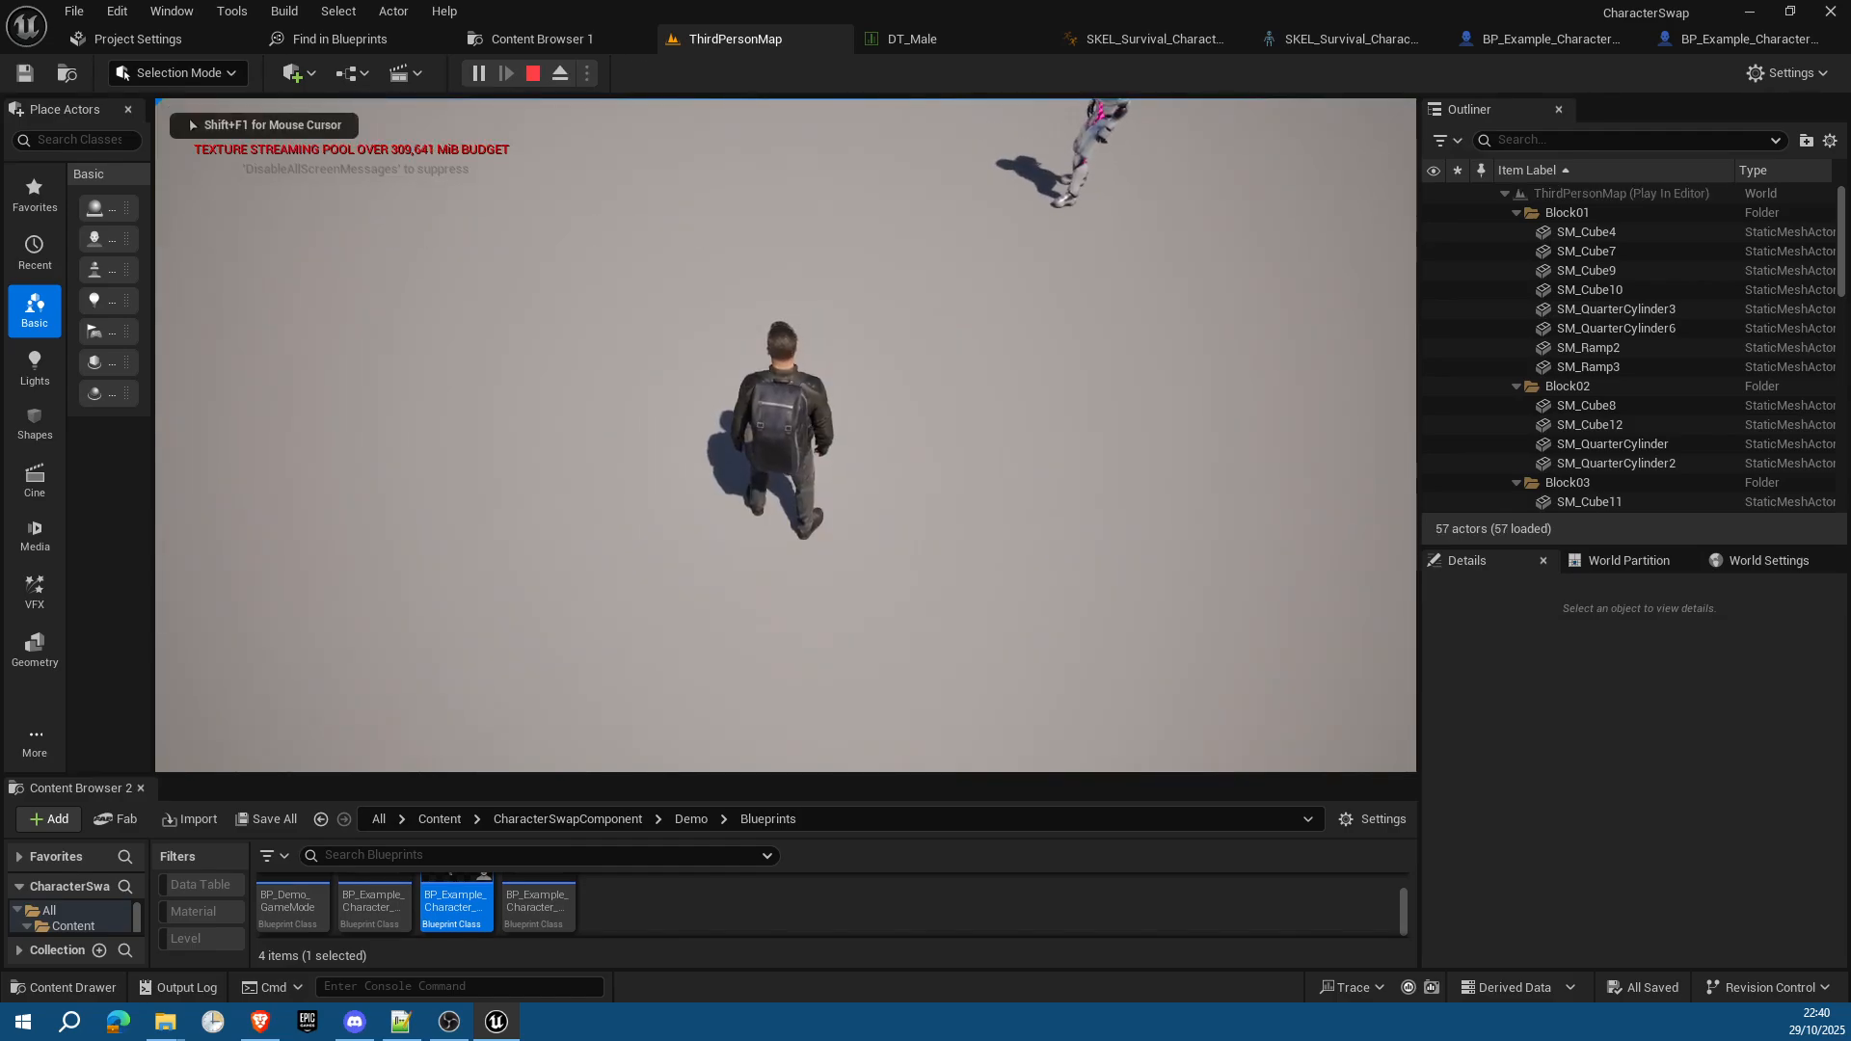
{"action": "key", "text": "w"}
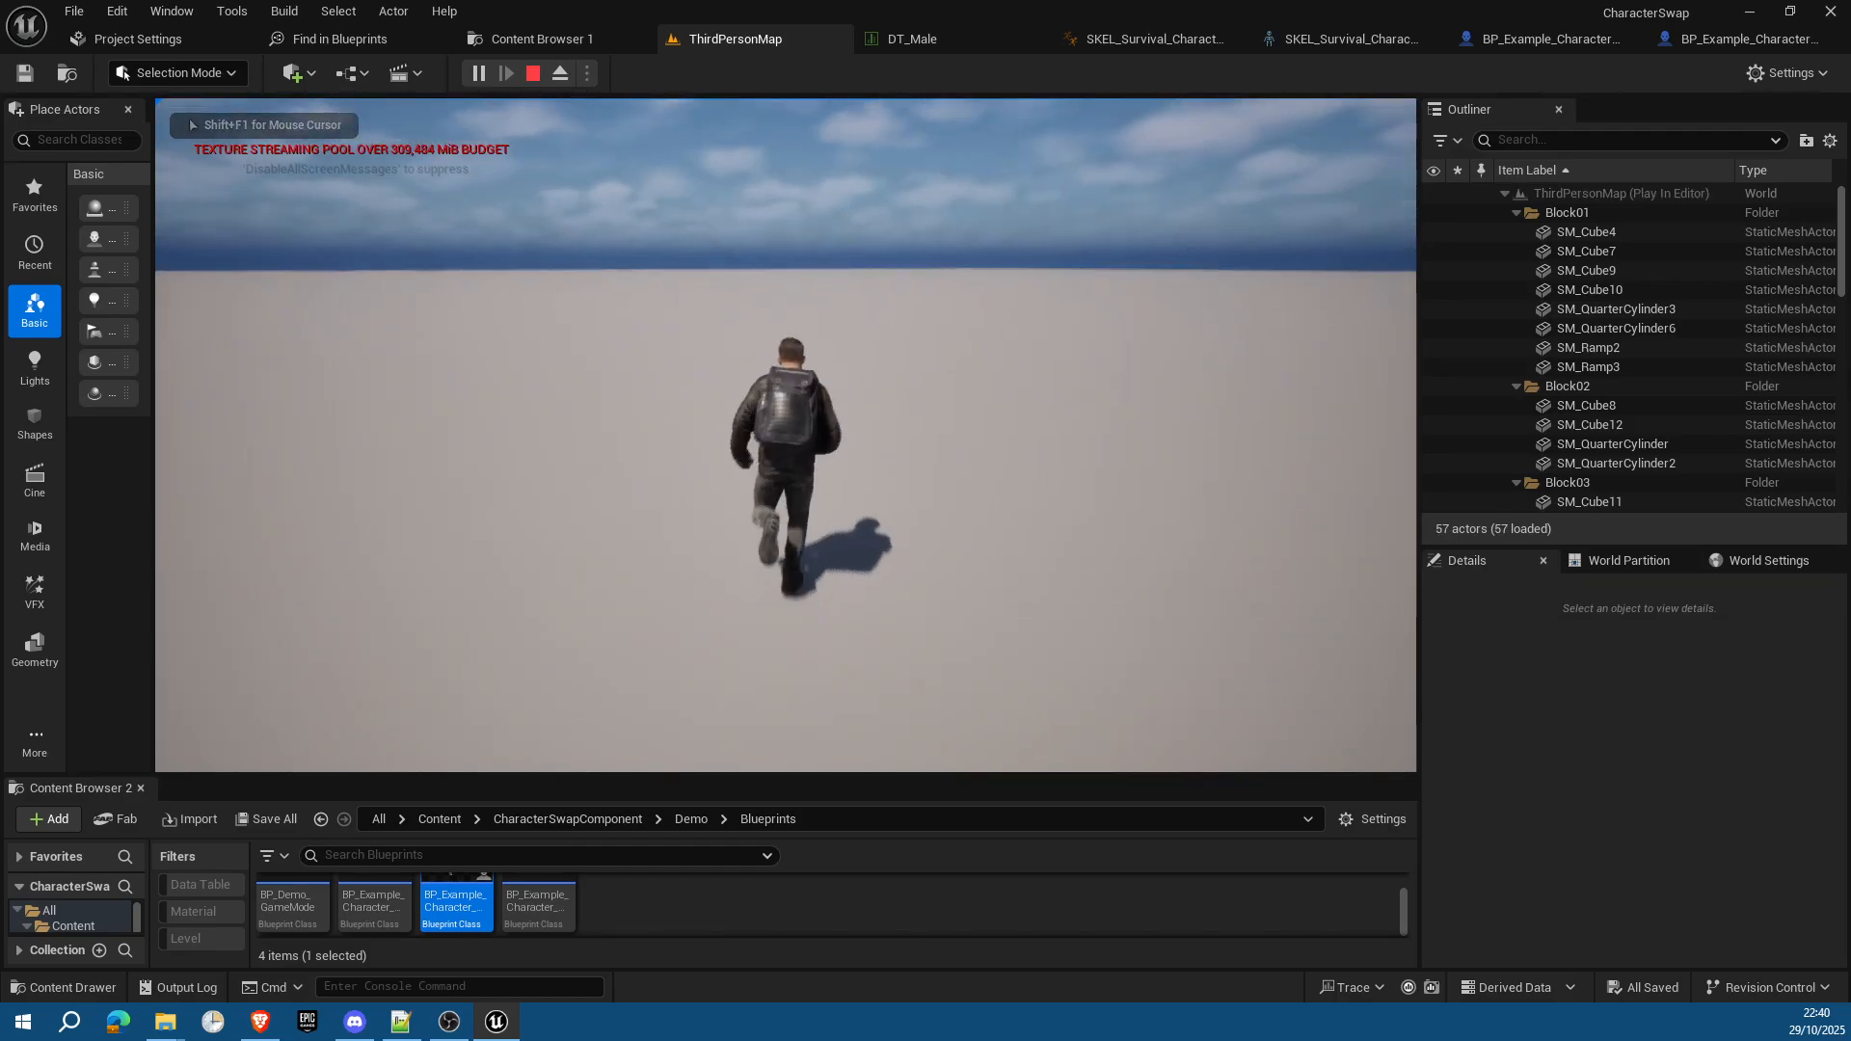
{"action": "key", "text": "space"}
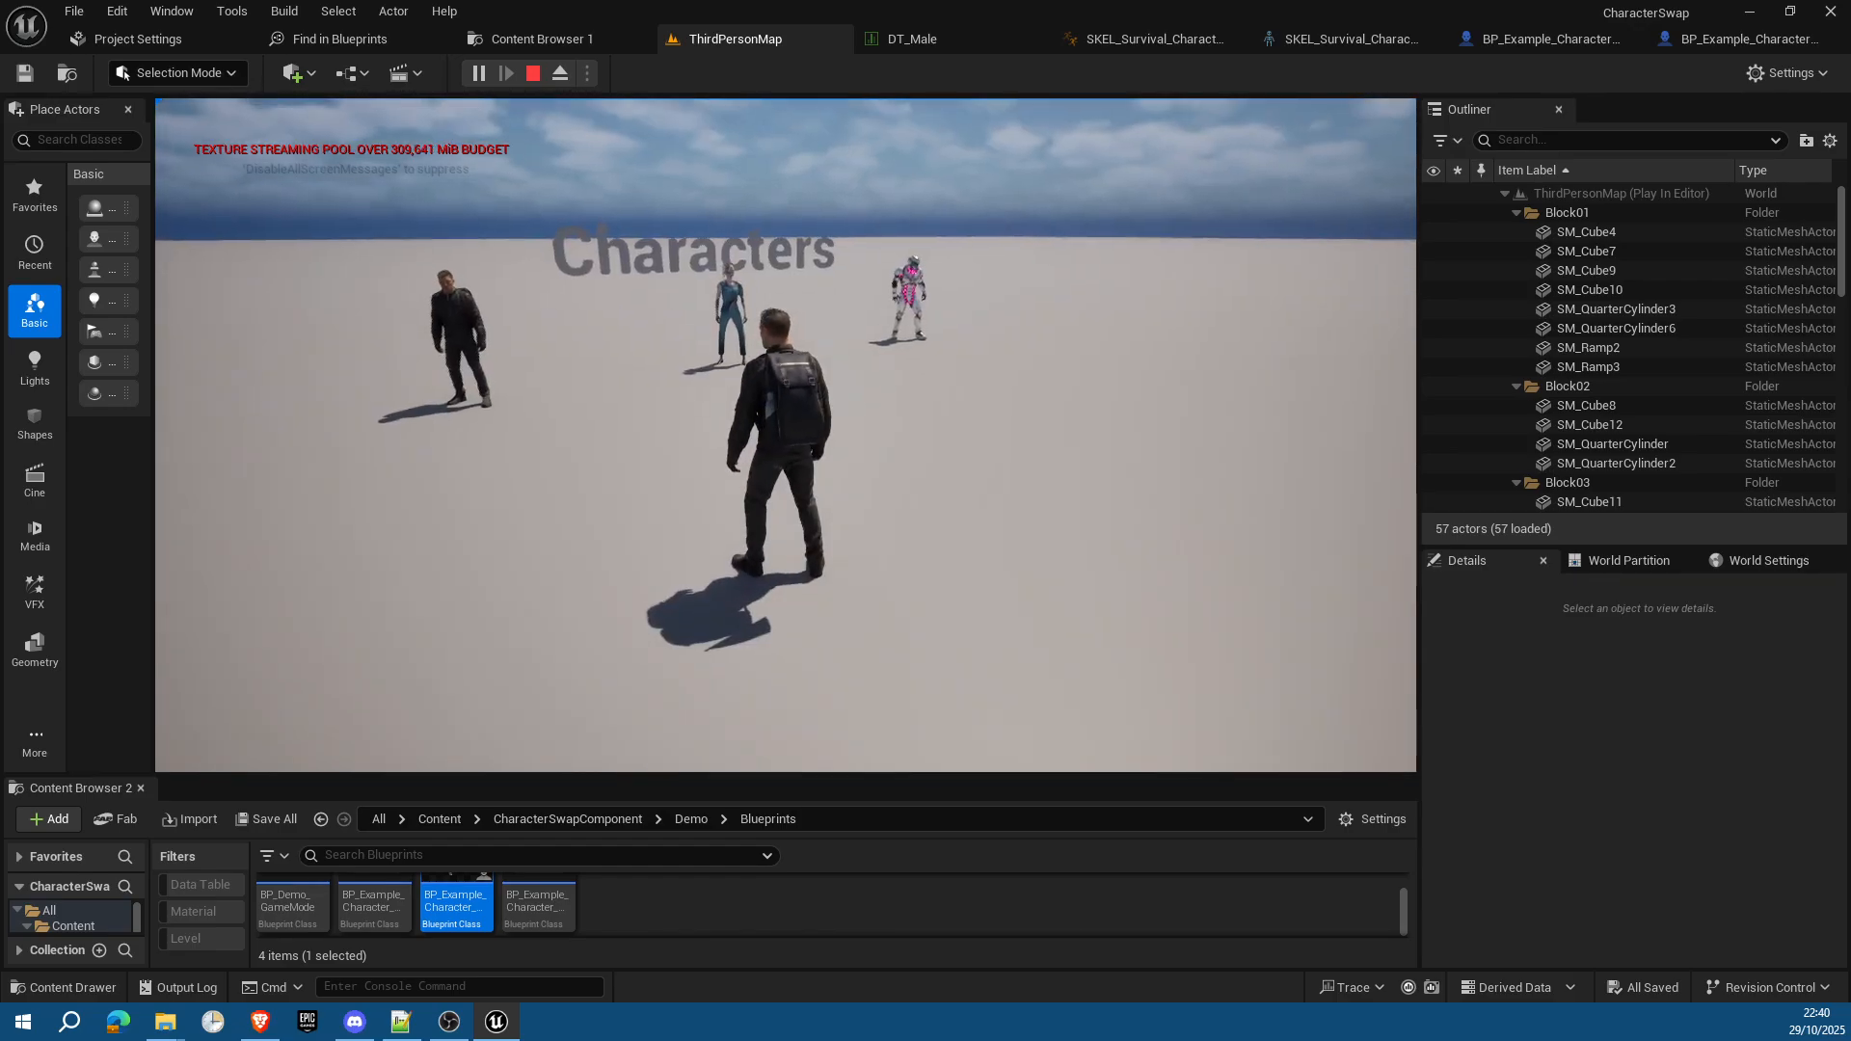
{"action": "key", "text": "w"}
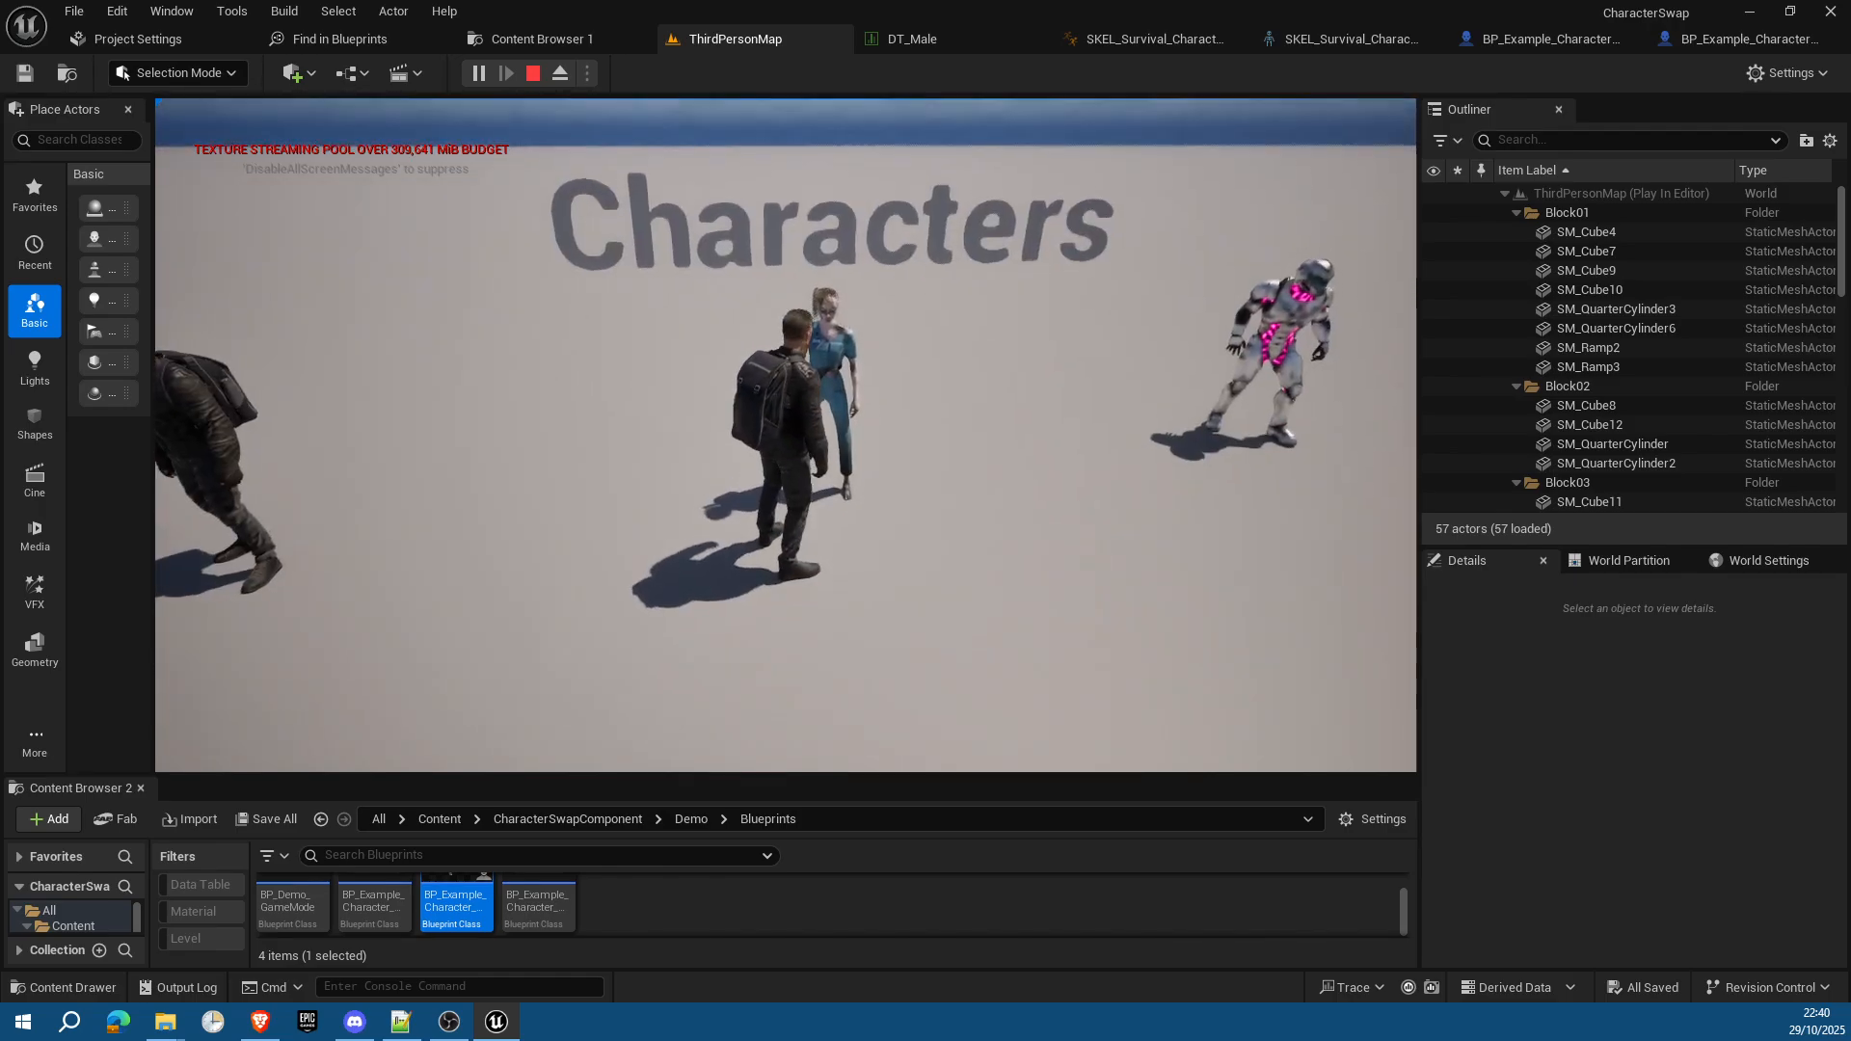
{"action": "key", "text": "w"}
{"action": "key", "text": "w"}
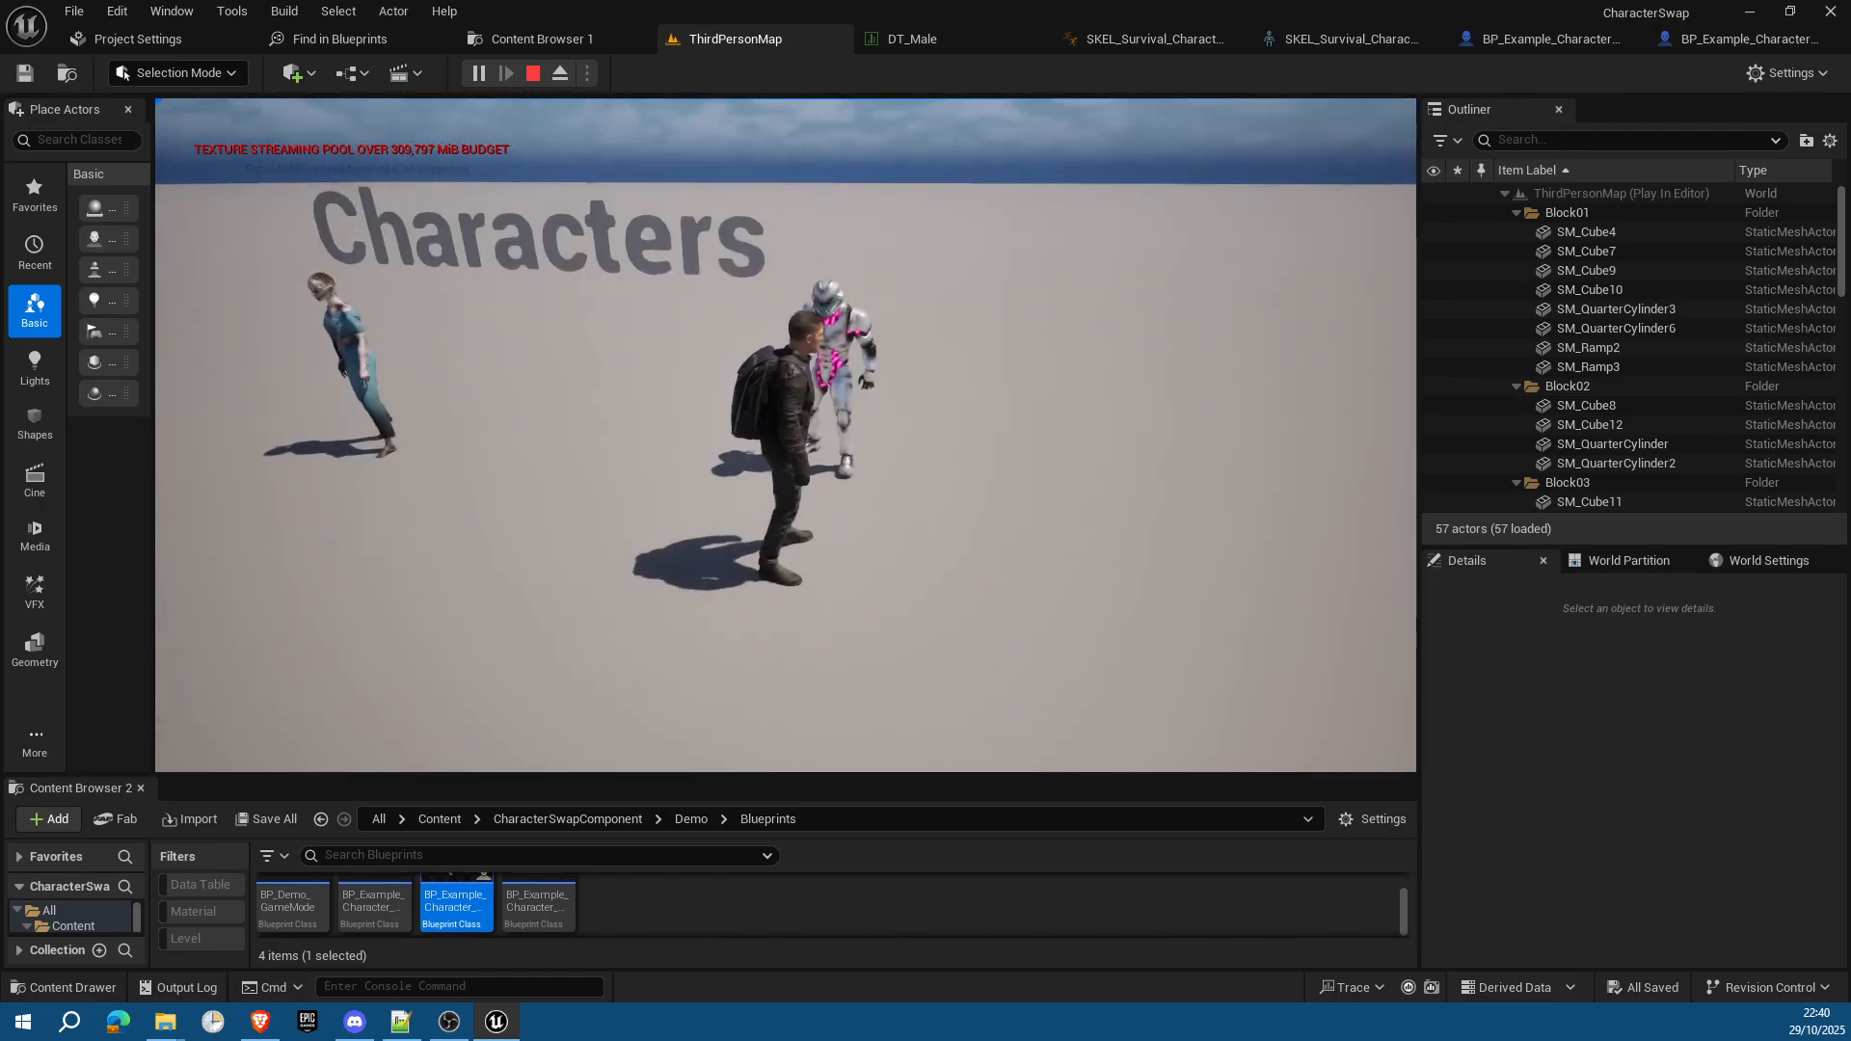
{"action": "key", "text": "Escape"}
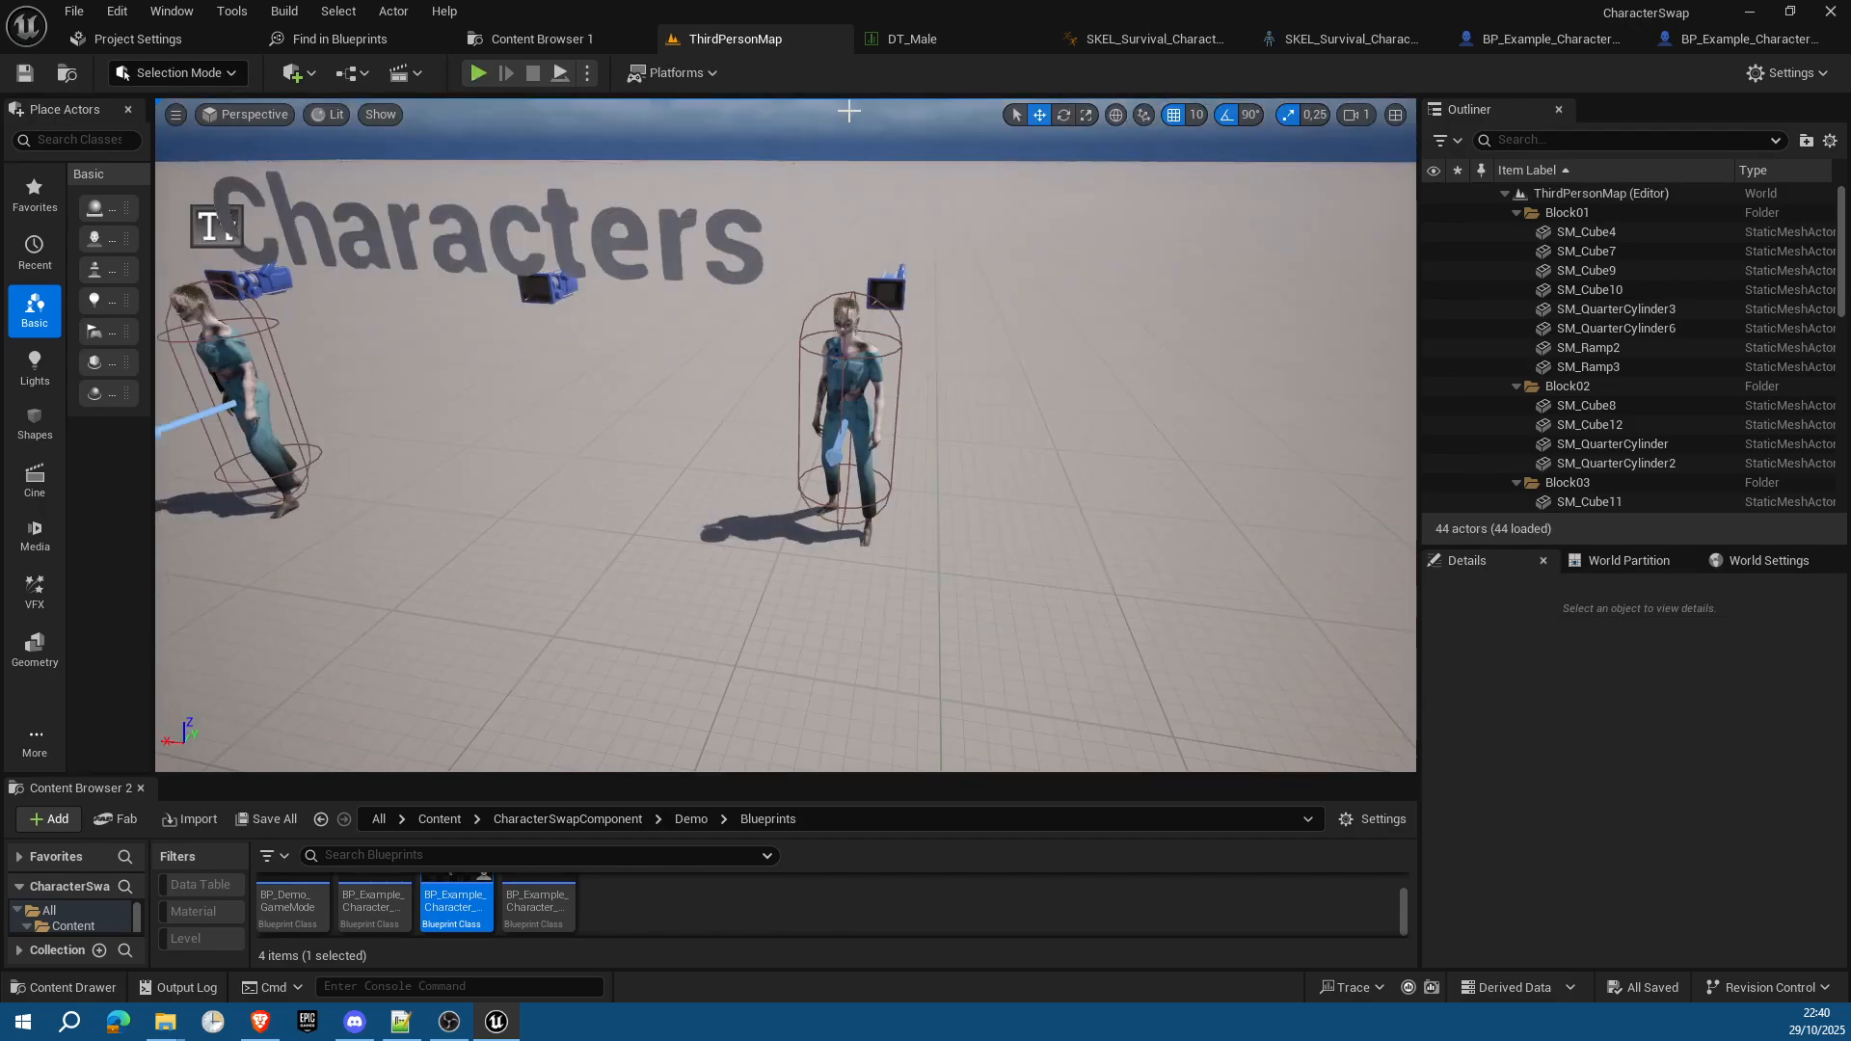
Step: Switch to Edge, examine the contents list and usage options in UE5_CharacterSwapComponent.pdf, and return to Unreal Editor
{"action": "scroll", "coordinate": [821, 353], "scroll_direction": "down", "scroll_amount": 4}
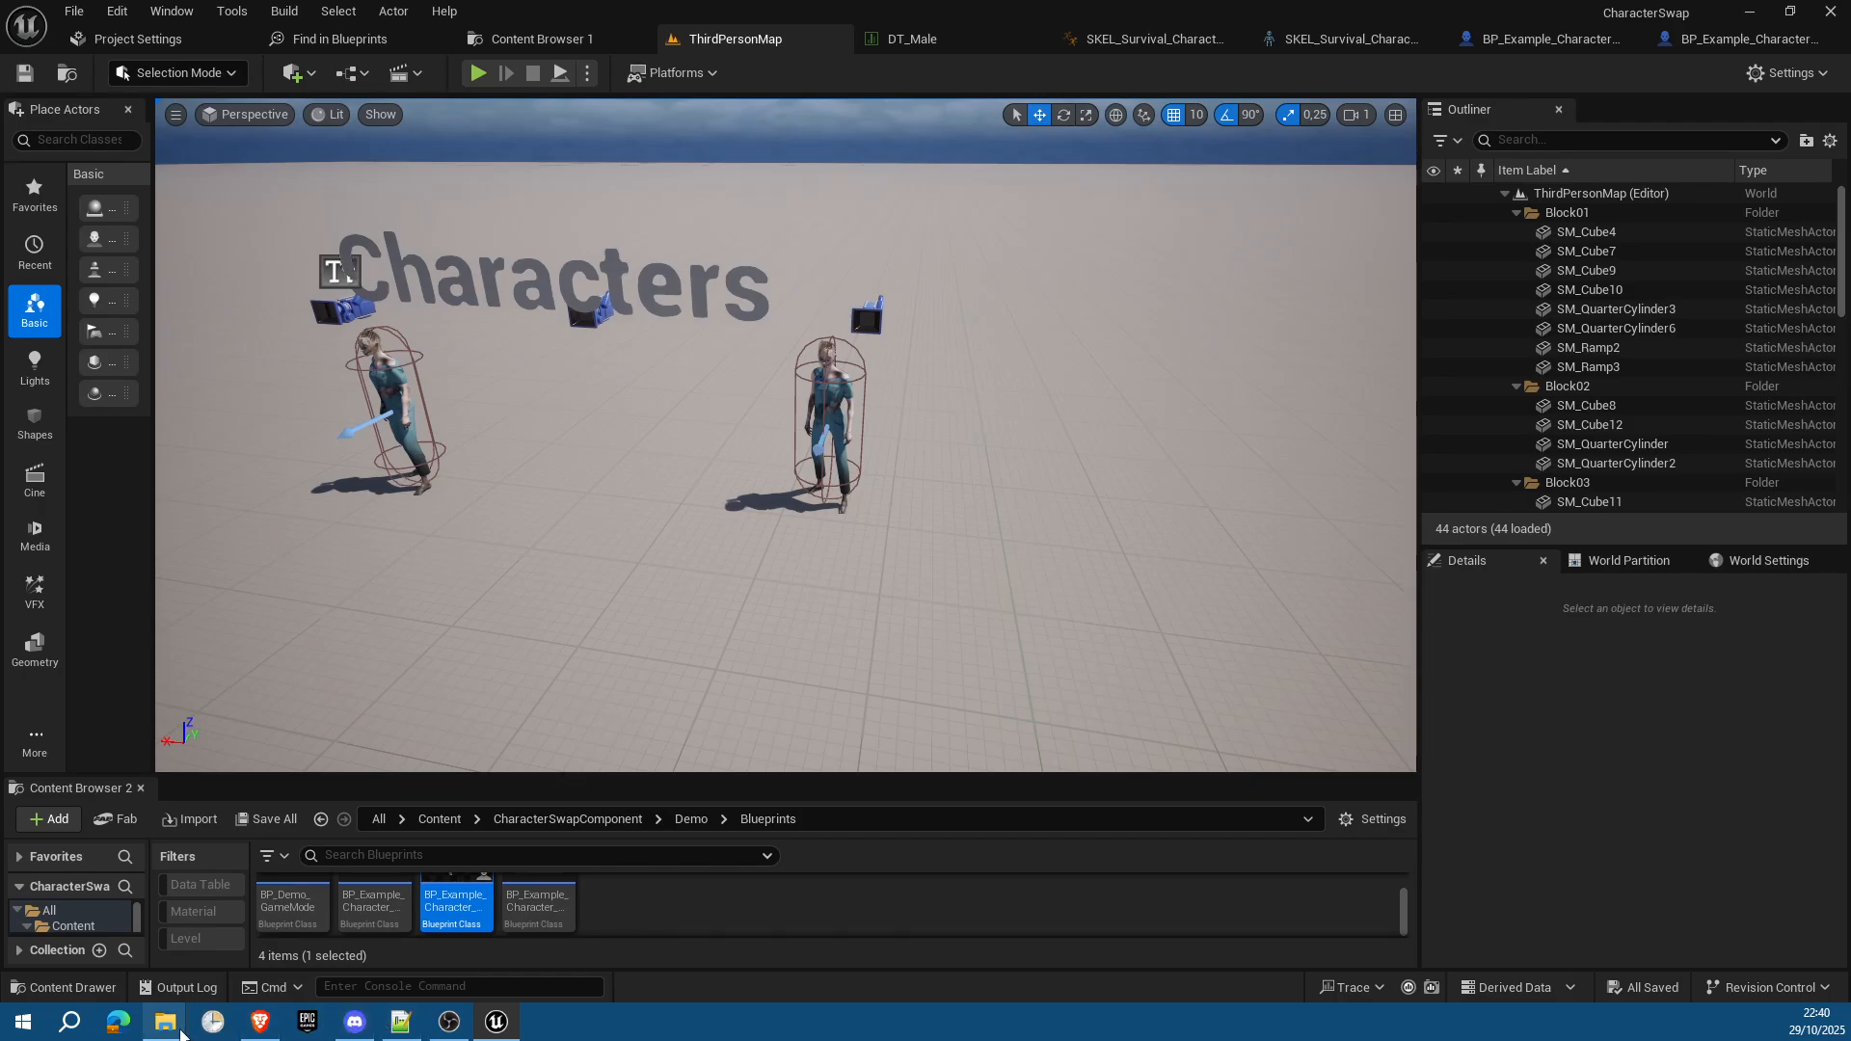
{"action": "mouse_move", "coordinate": [165, 1021]}
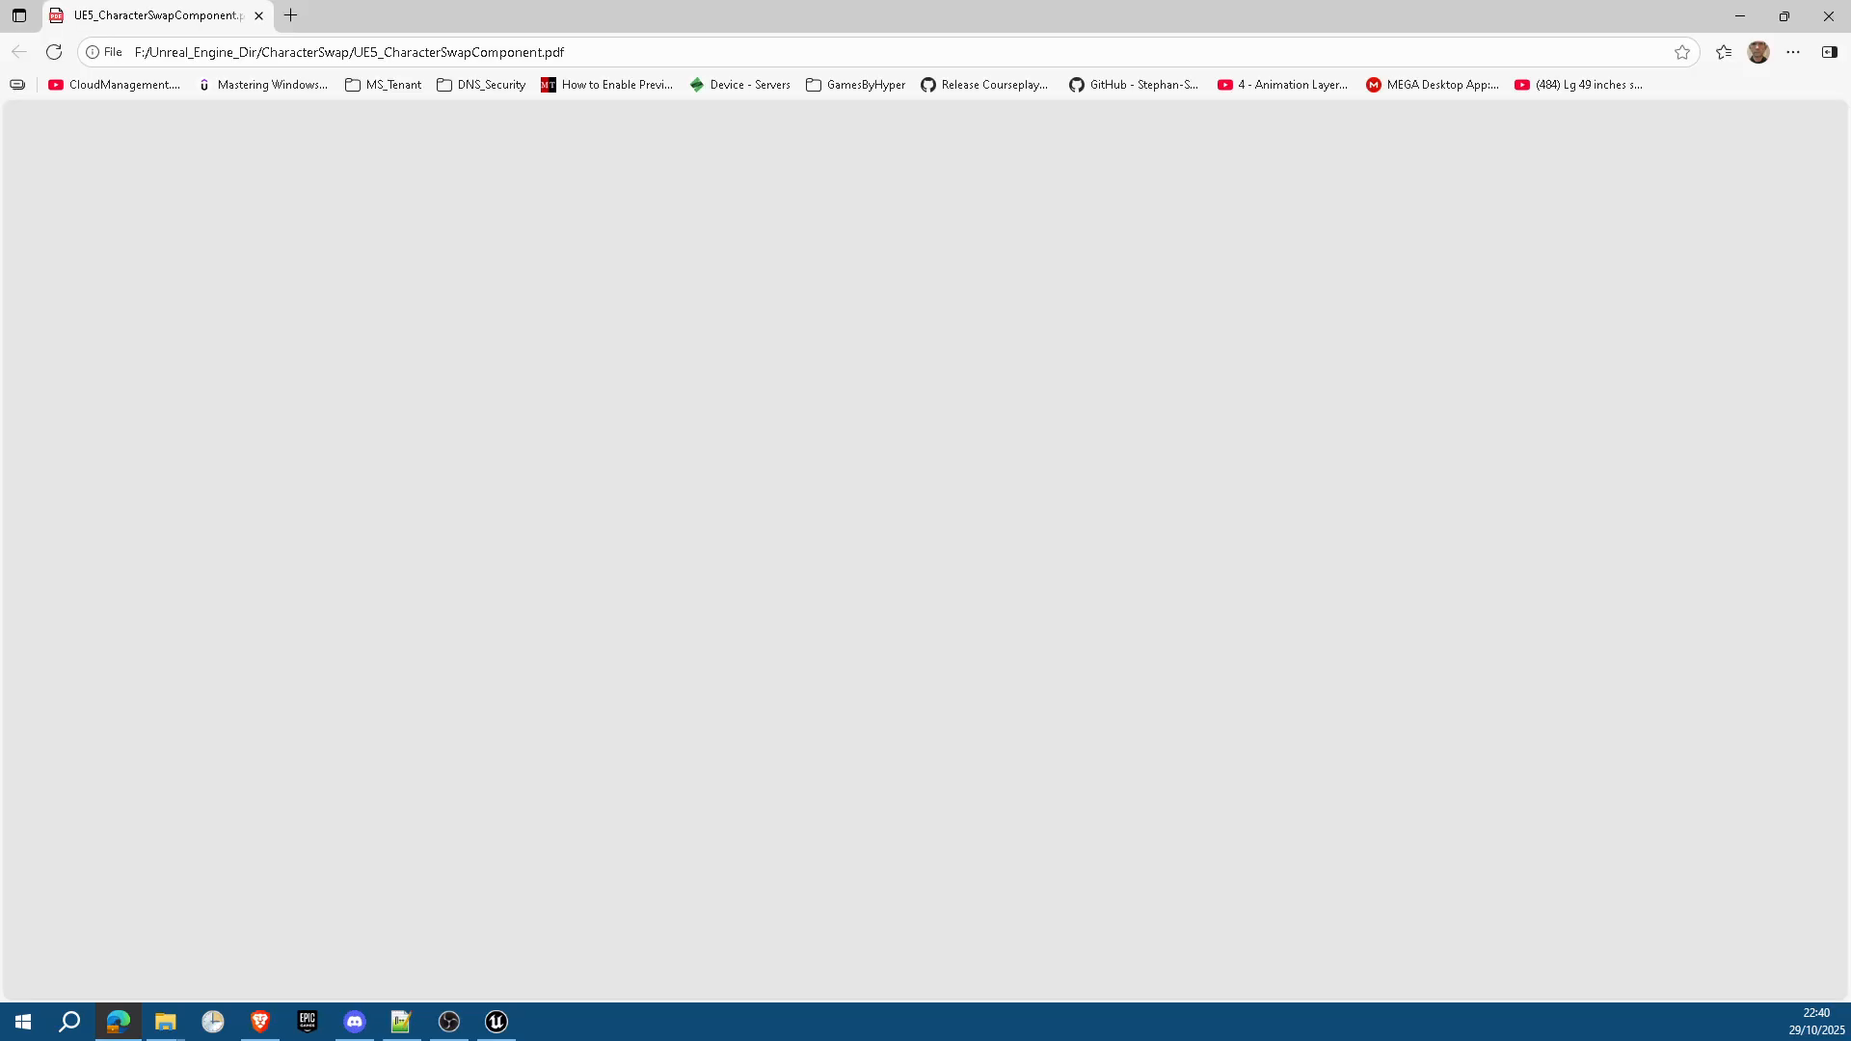
{"action": "scroll", "coordinate": [1132, 505], "scroll_direction": "up", "scroll_amount": 15}
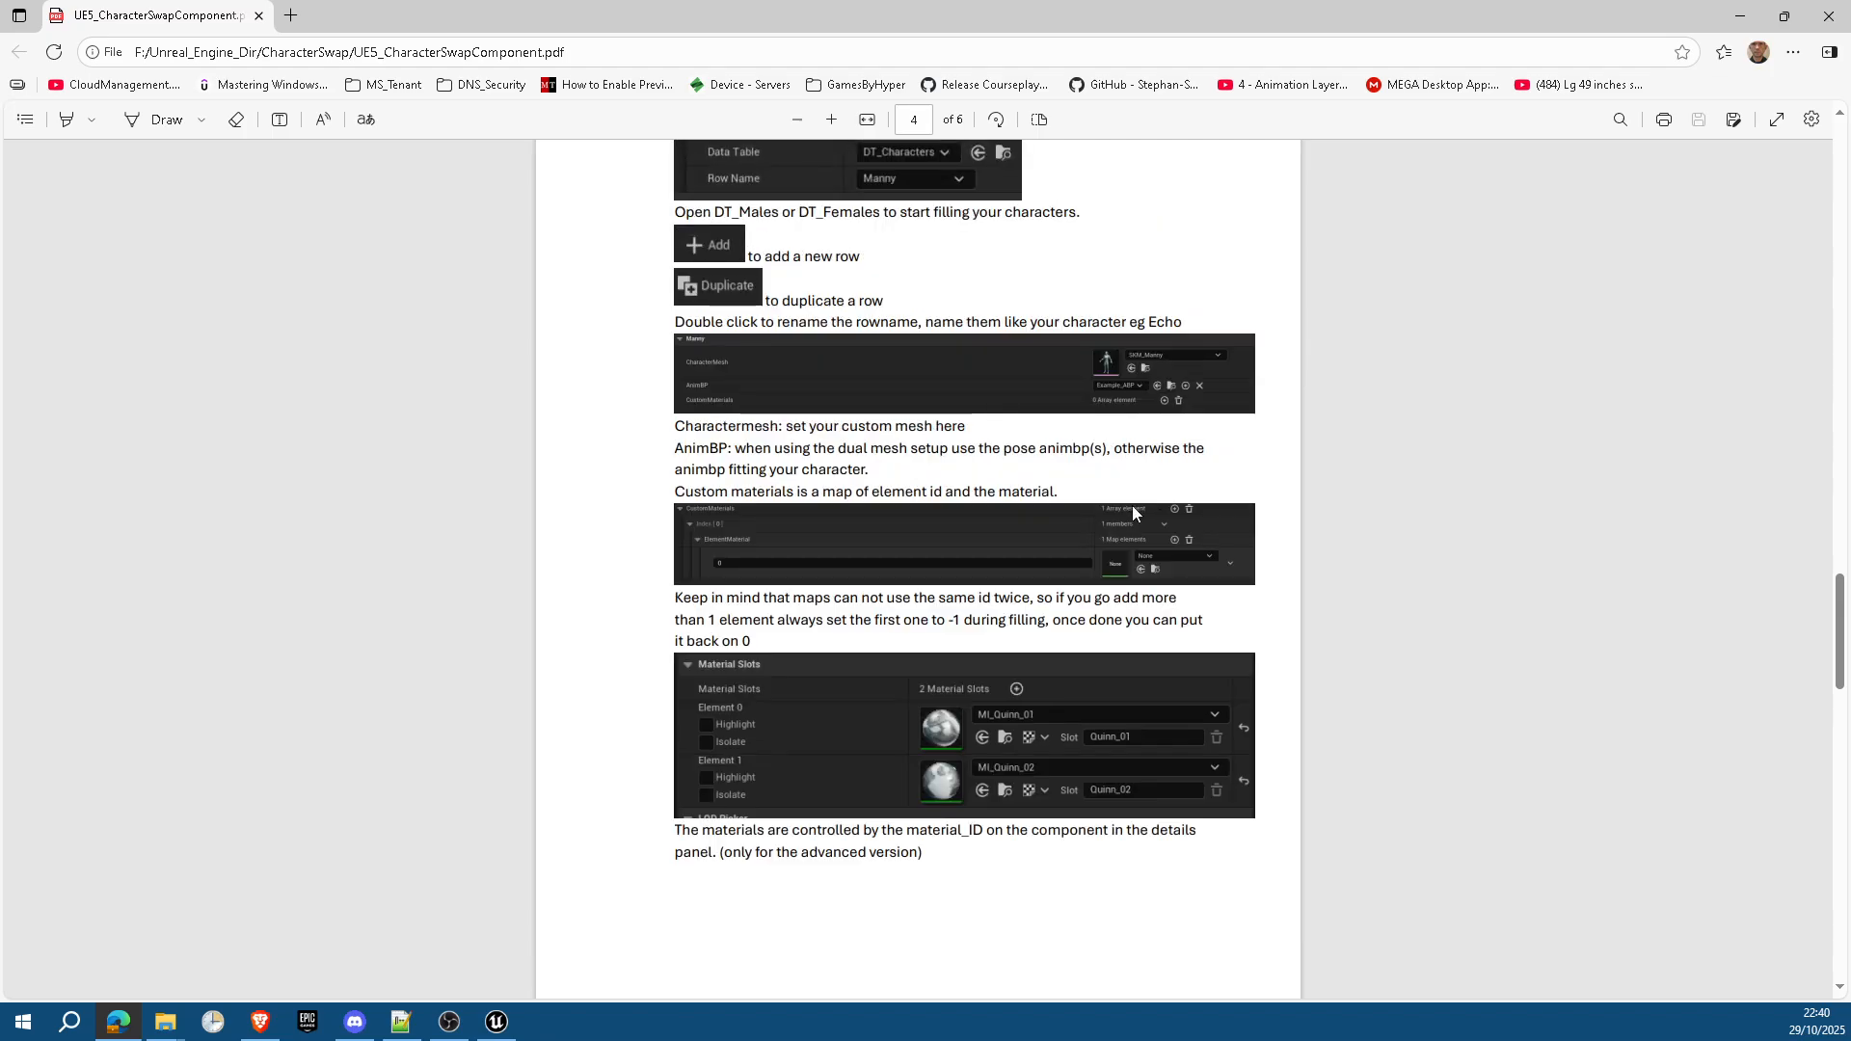
{"action": "scroll", "coordinate": [1121, 545], "scroll_direction": "up", "scroll_amount": 15}
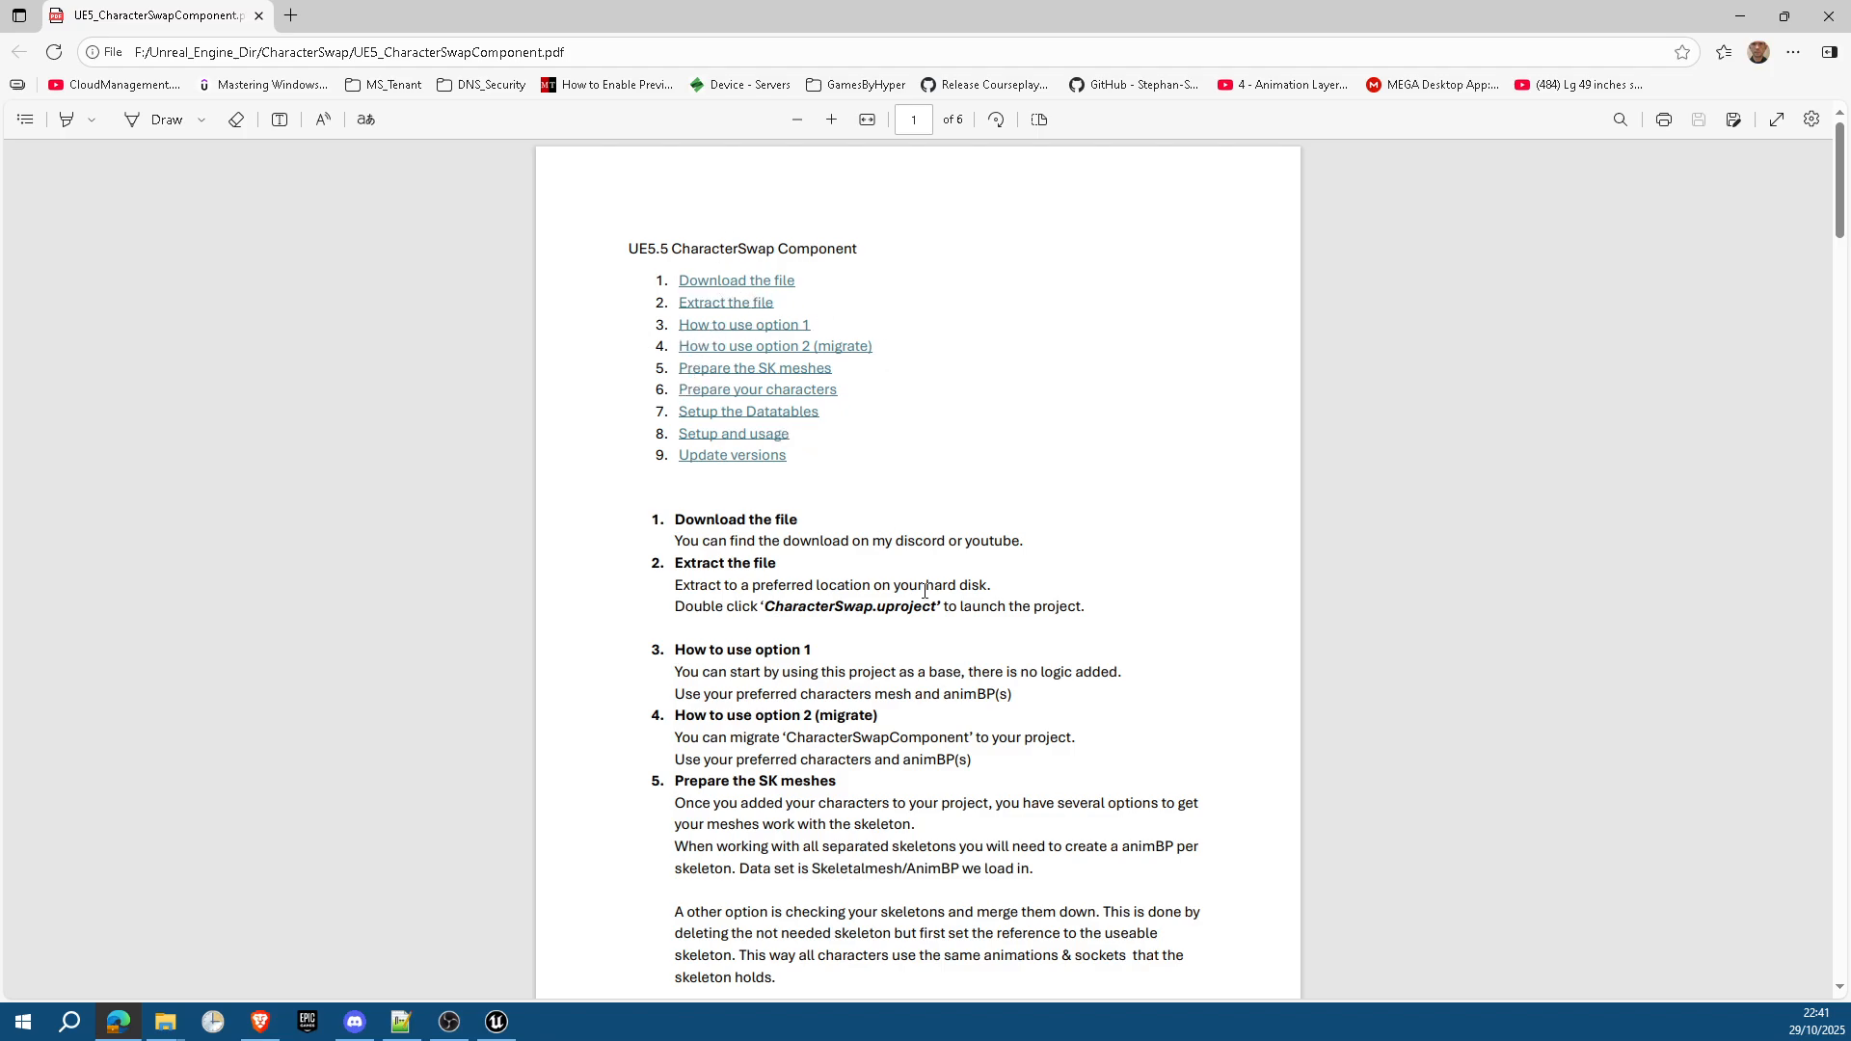
{"action": "scroll", "coordinate": [897, 608], "scroll_direction": "down", "scroll_amount": 1}
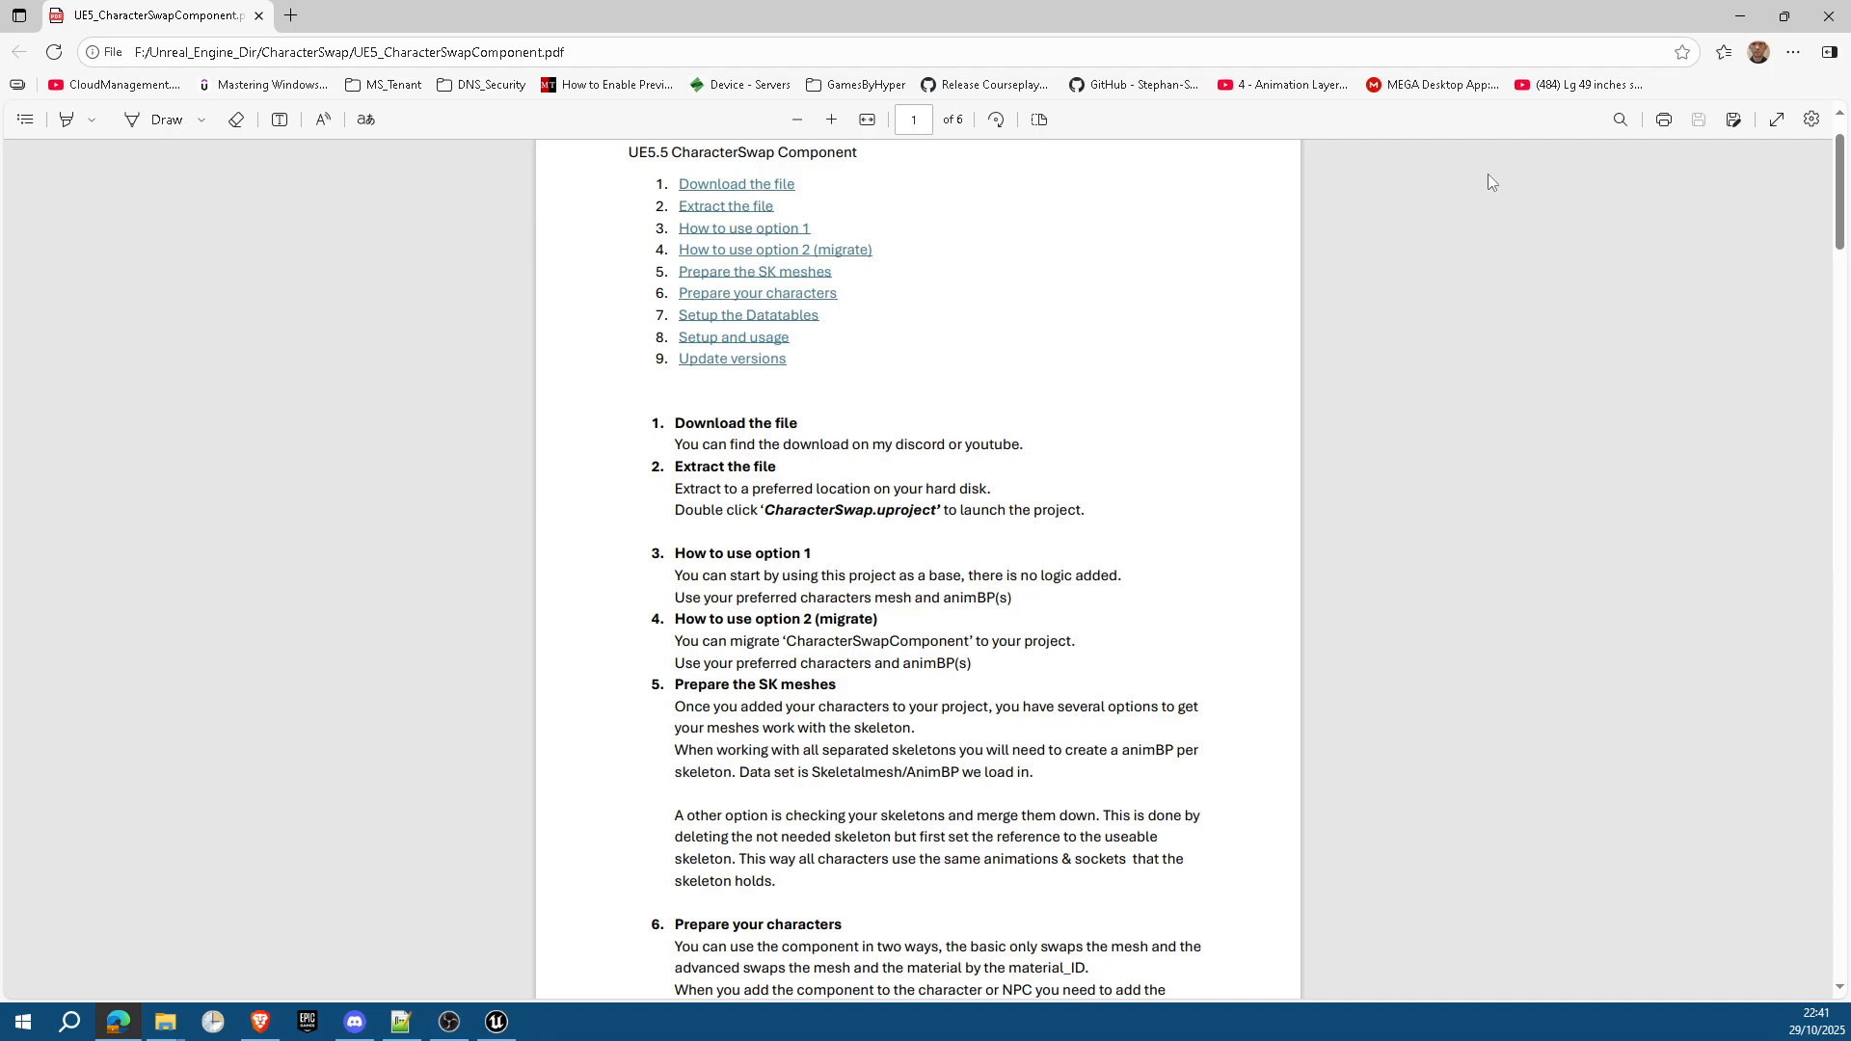
{"action": "left_click", "coordinate": [1746, 19]}
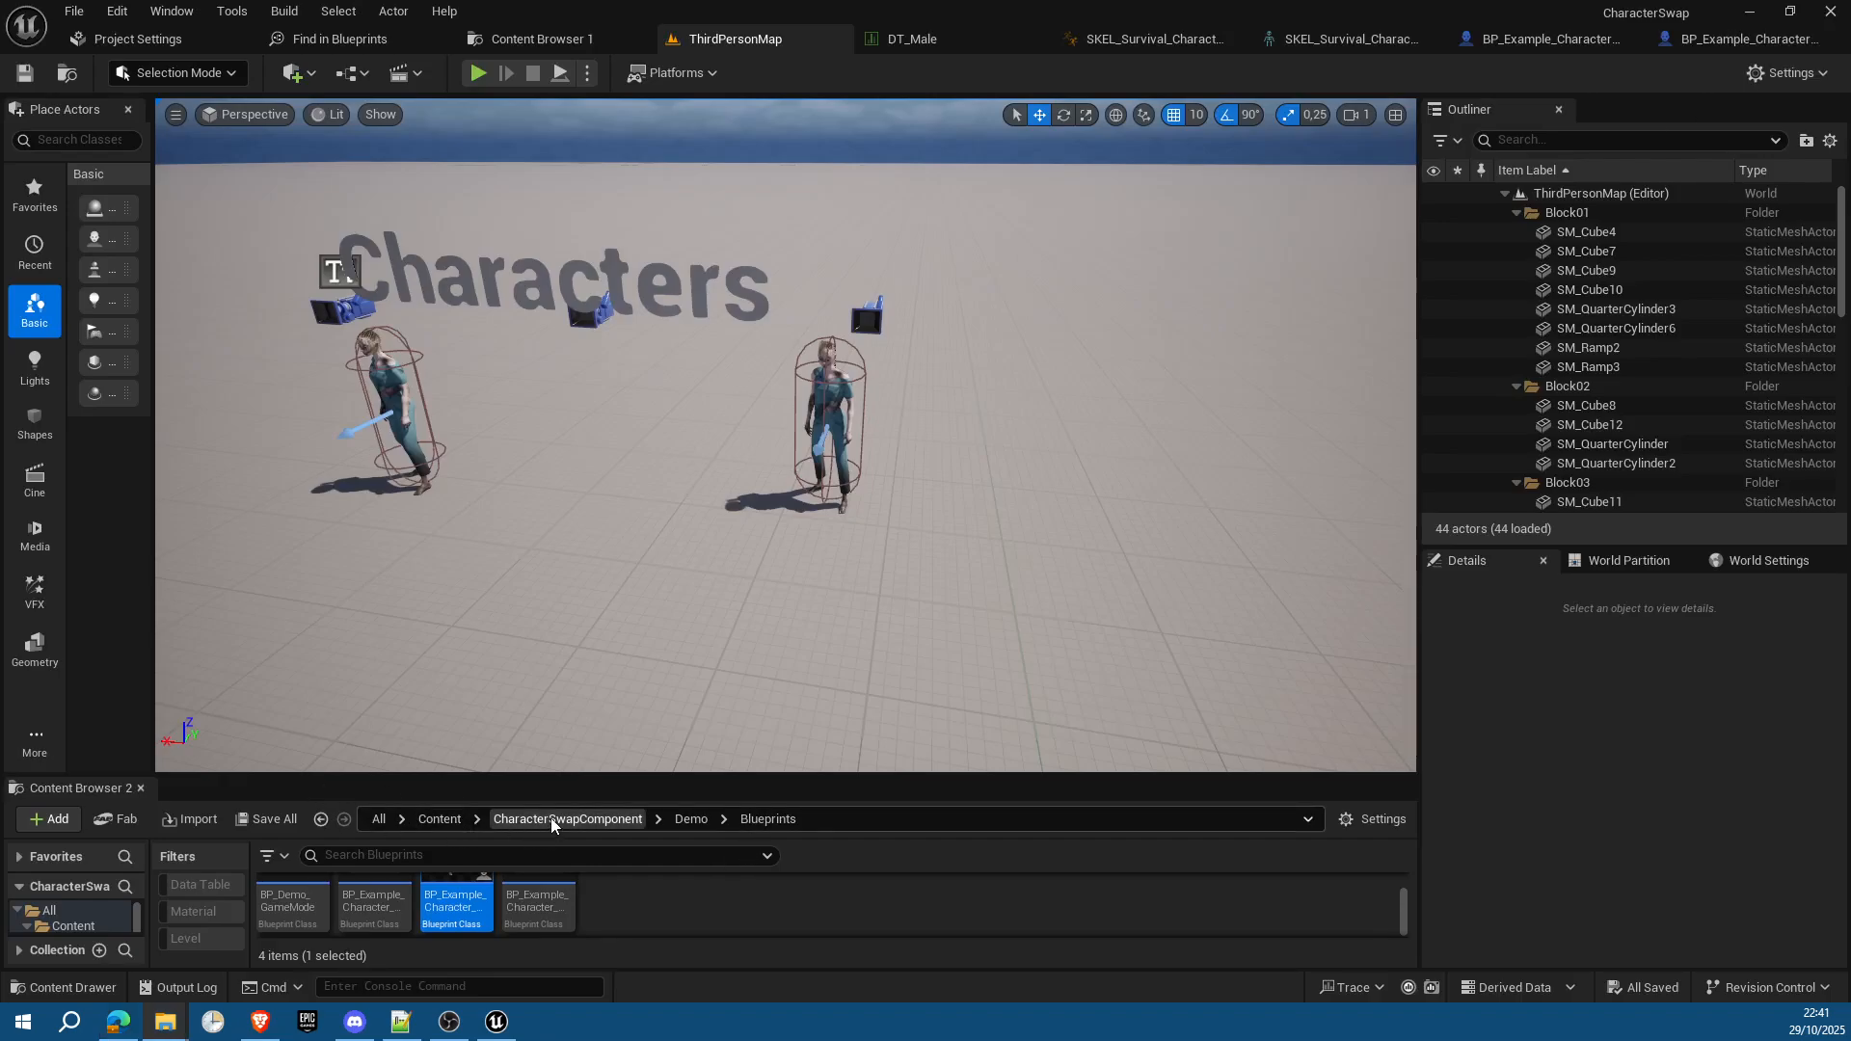
Step: Start migrating the CharacterSwapComponent folder from the project's Content root, keeping all the assets in the report included
{"action": "left_click", "coordinate": [440, 820]}
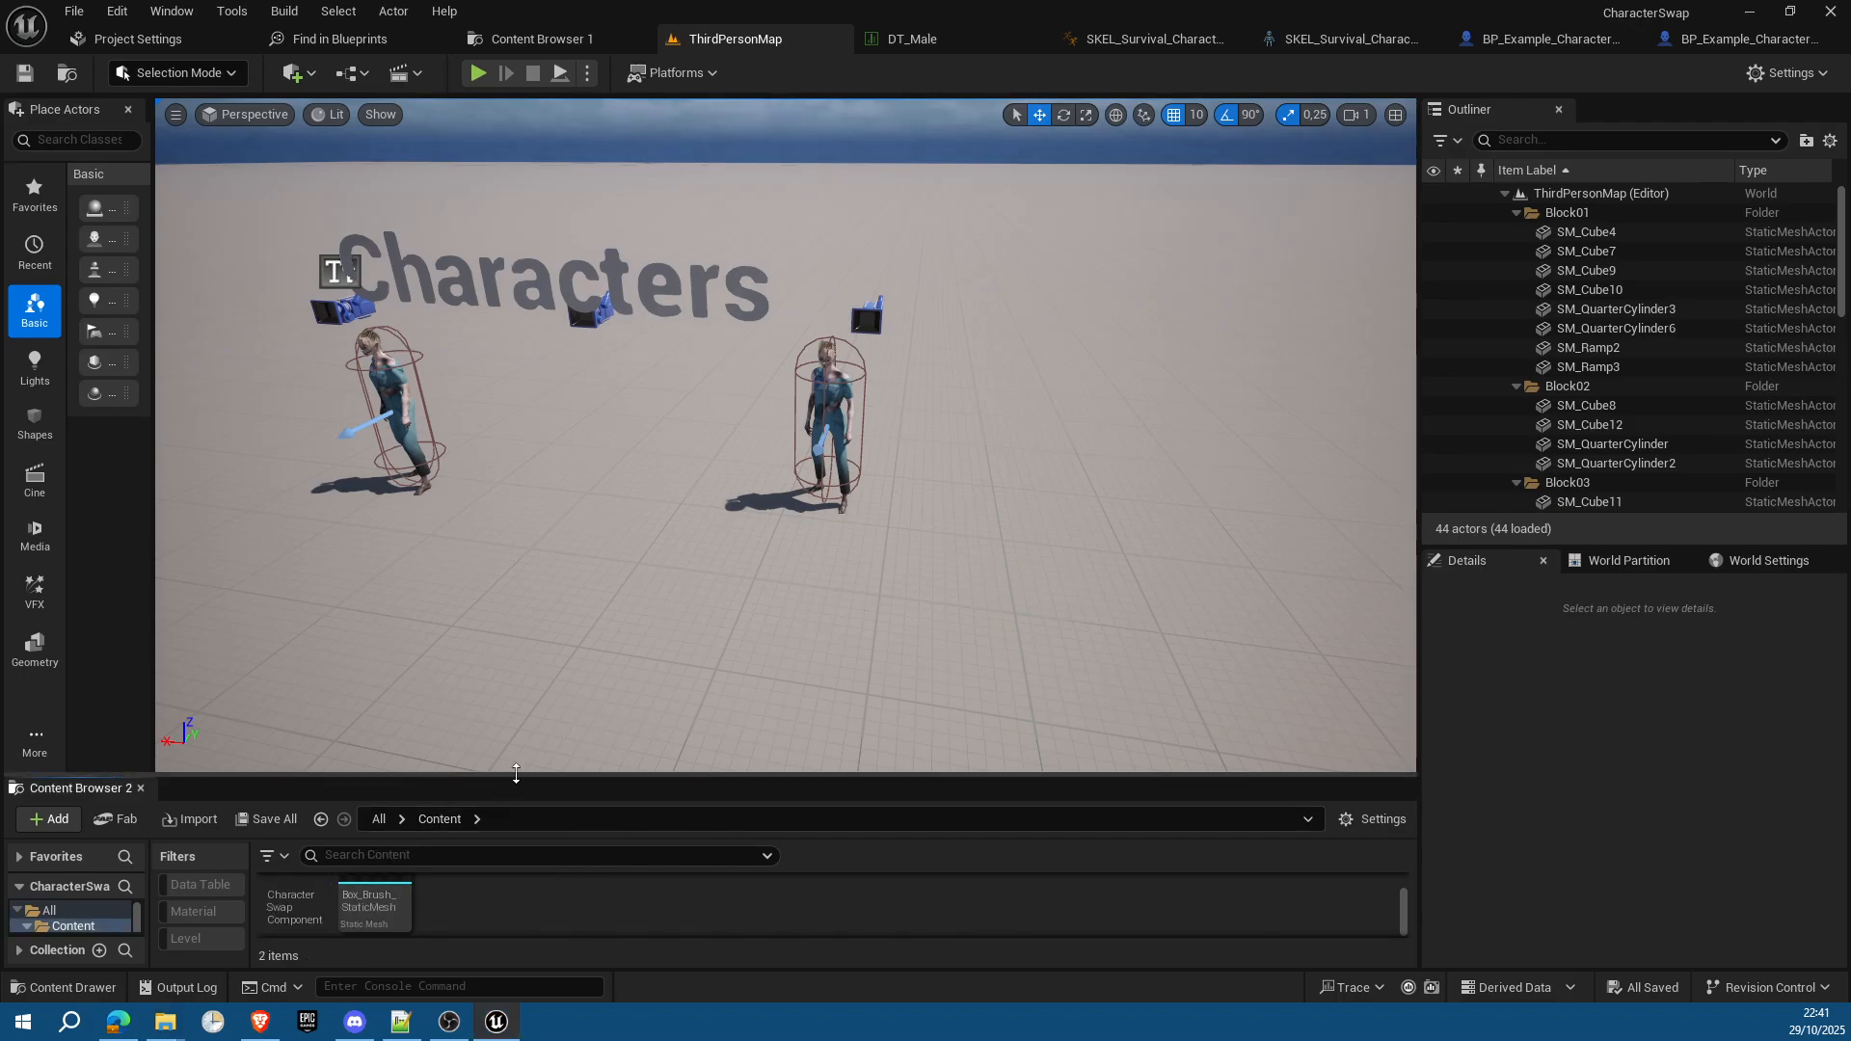
{"action": "left_click", "coordinate": [543, 40]}
{"action": "left_click", "coordinate": [436, 72]}
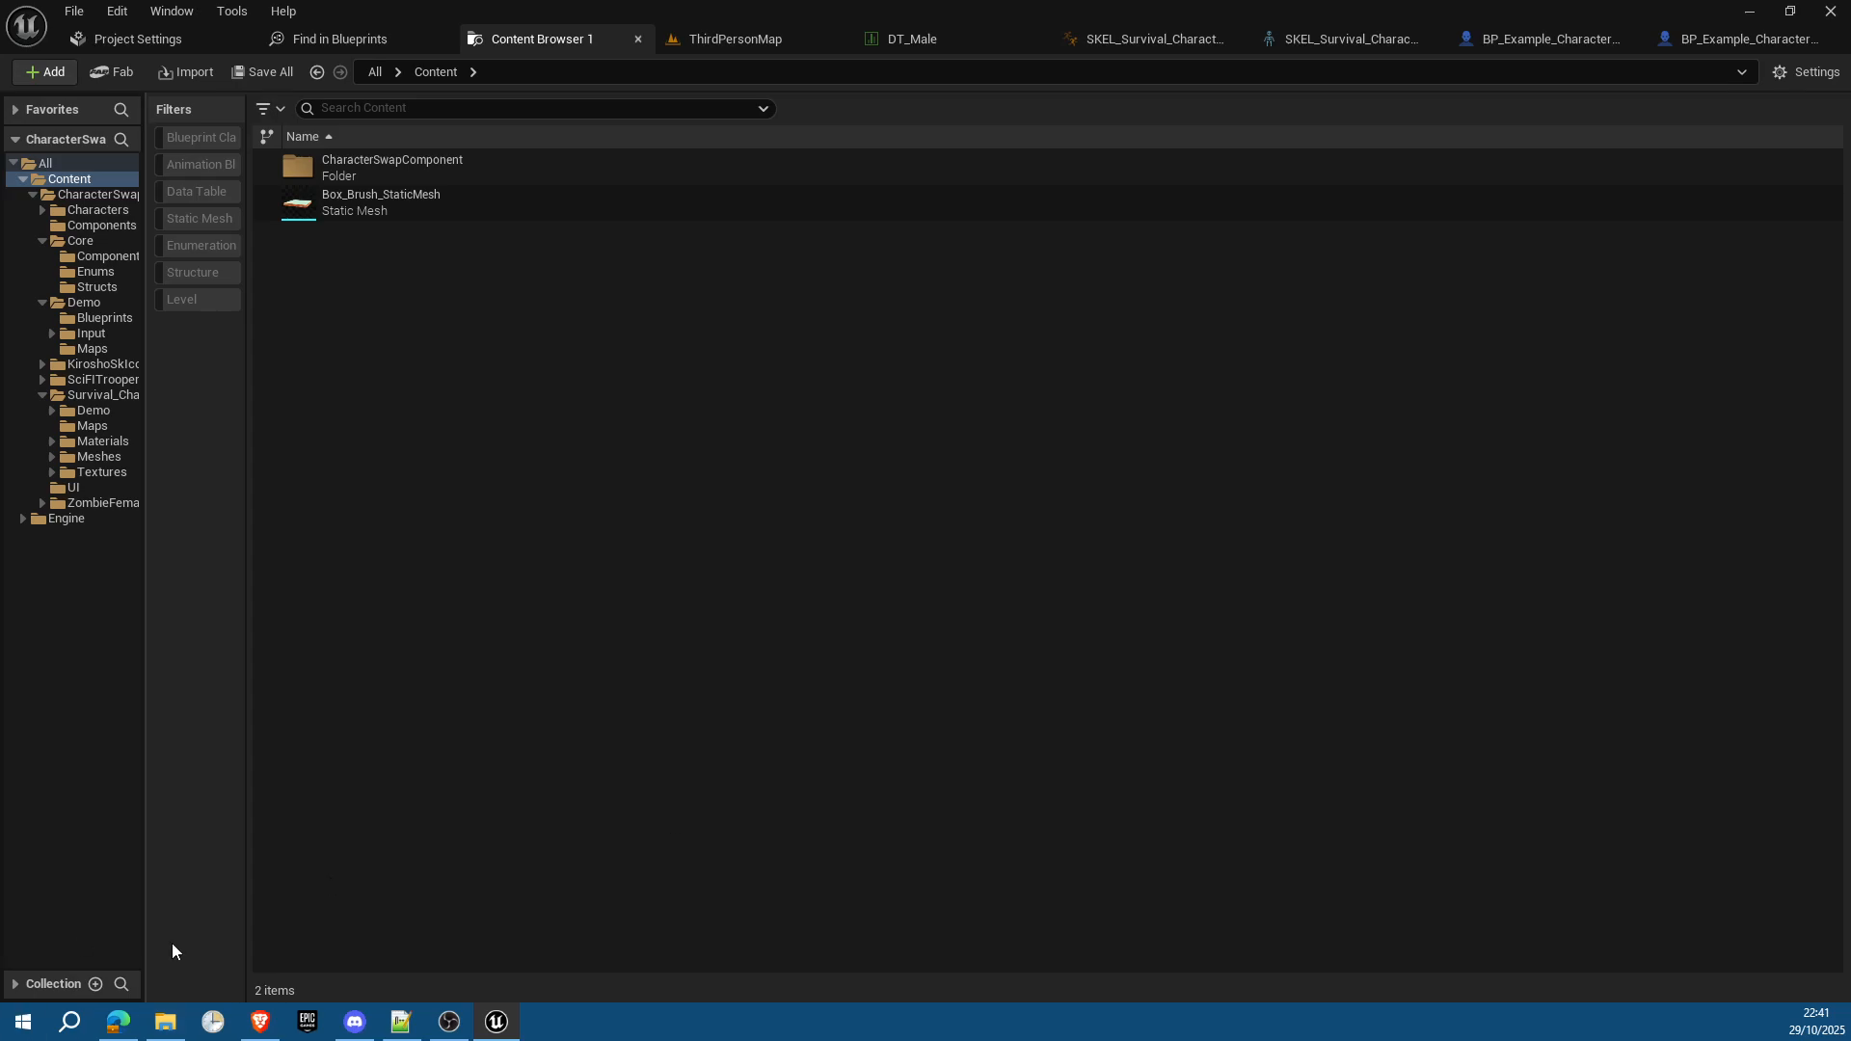
{"action": "right_click", "coordinate": [291, 165]}
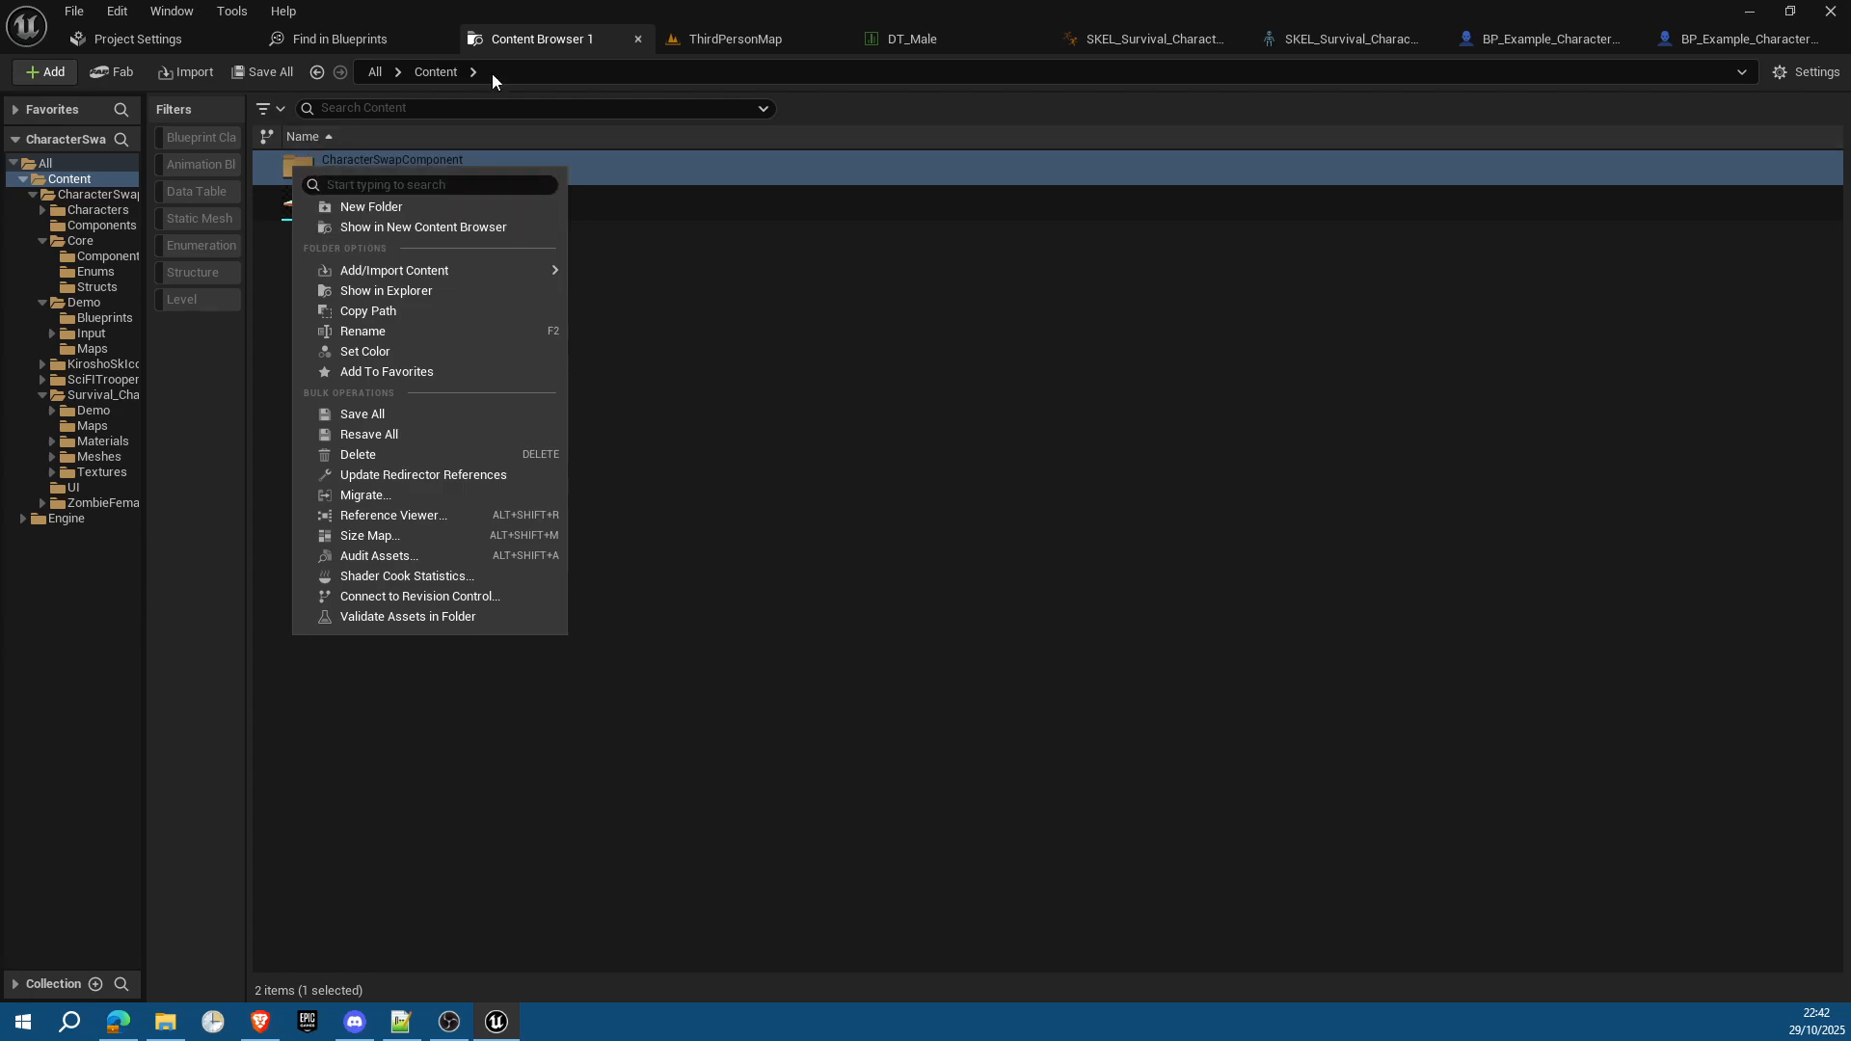
{"action": "left_click", "coordinate": [397, 494]}
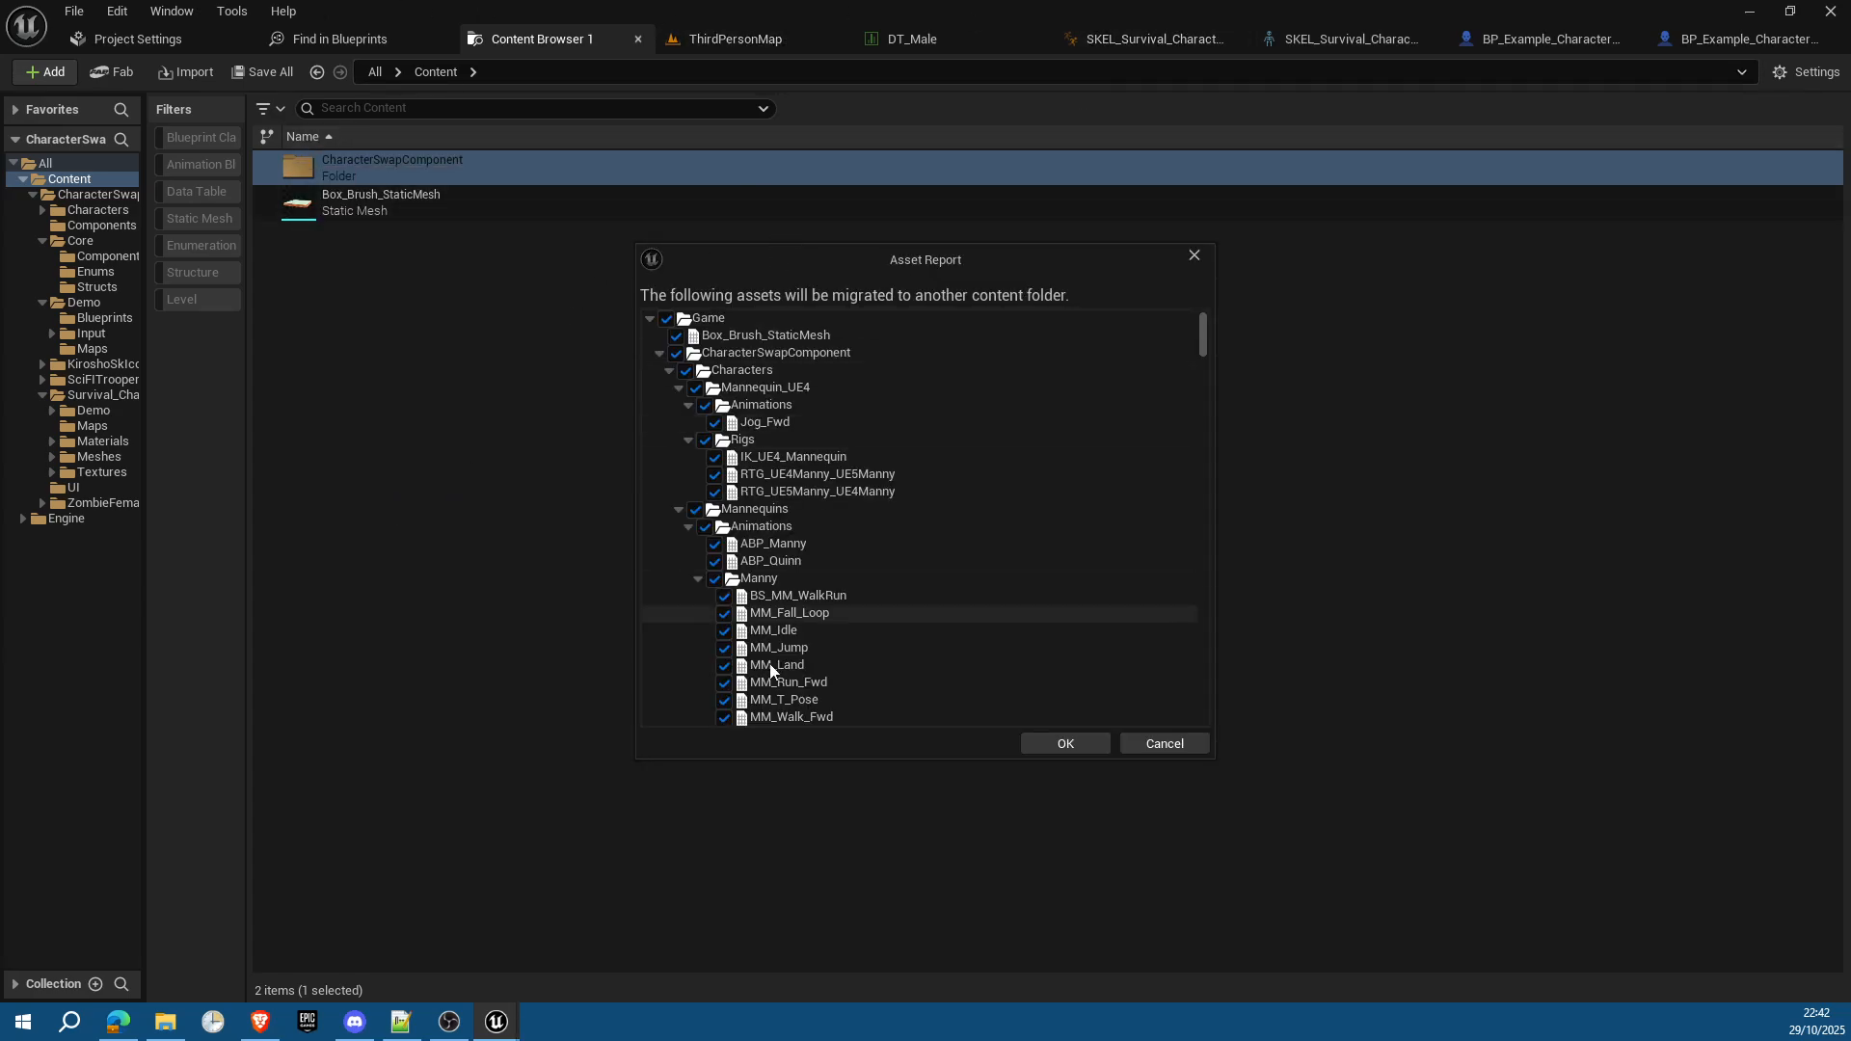
{"action": "left_click", "coordinate": [1065, 745]}
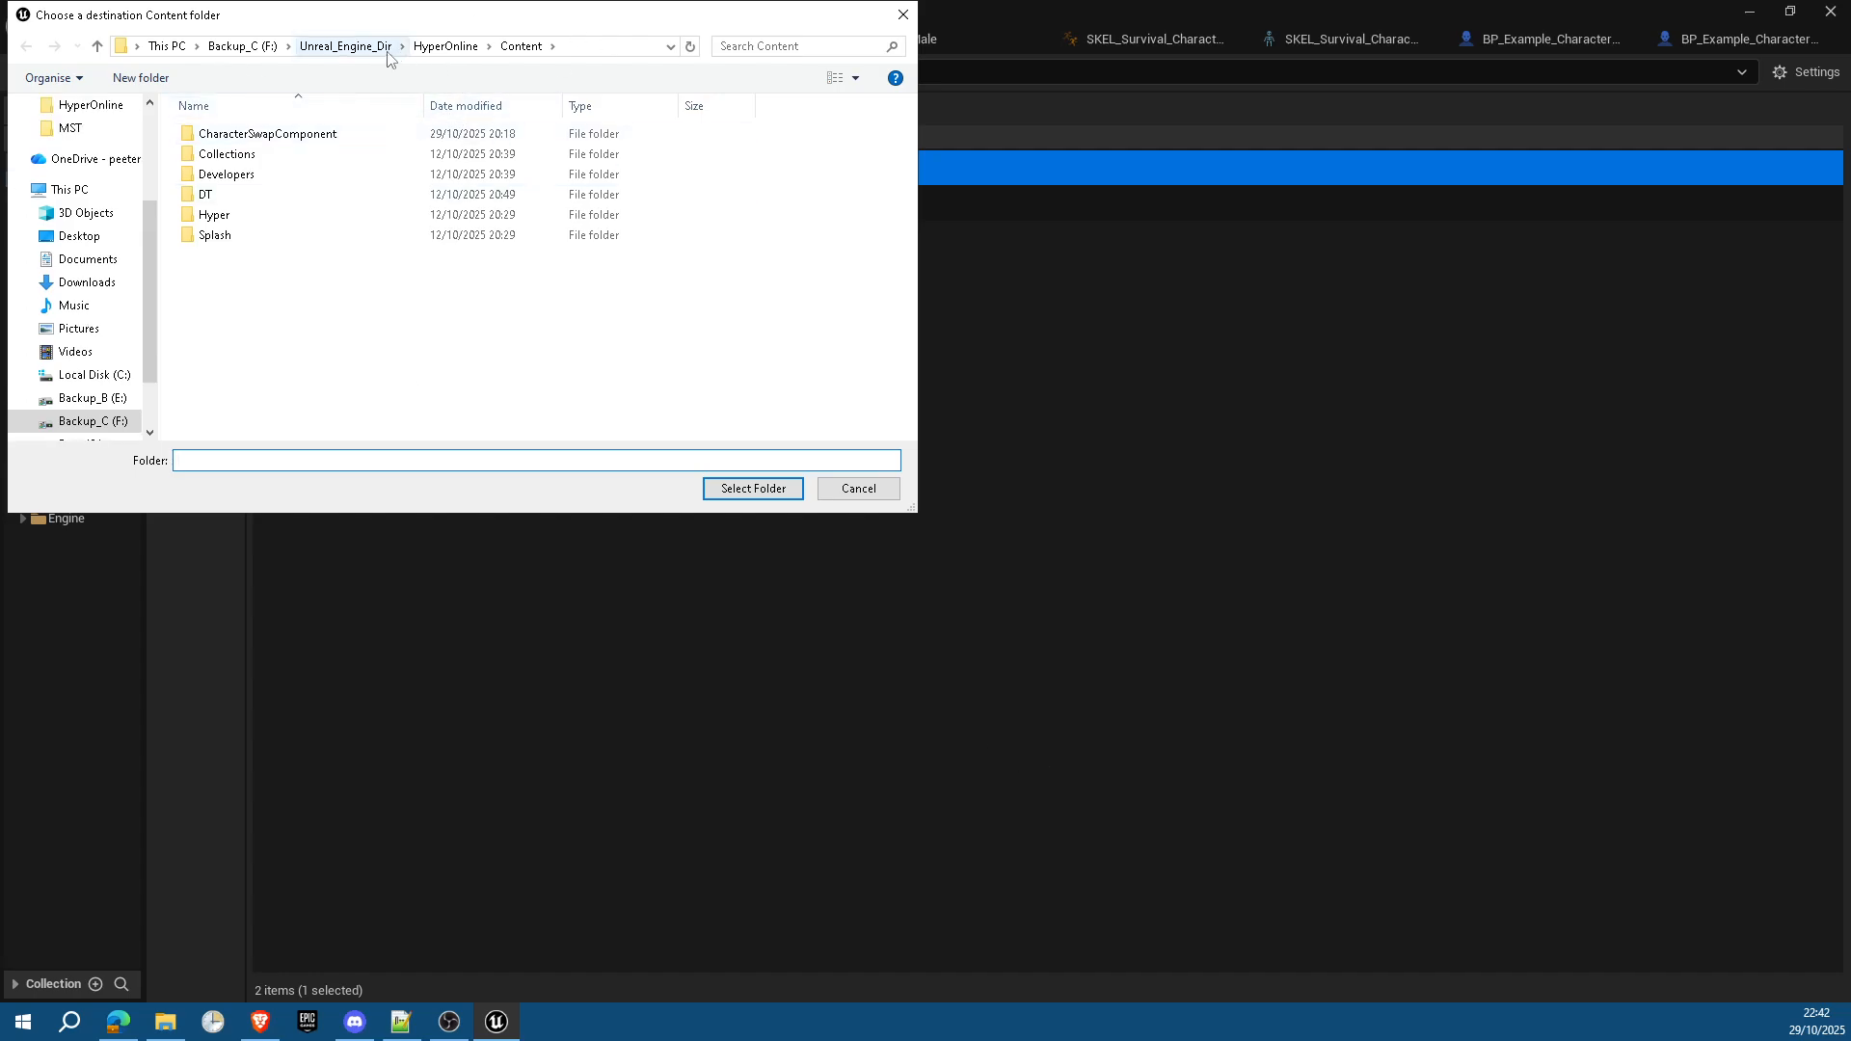
Step: Choose the Content folder of the Combat project in Unreal_Engine_Dir as the migration destination
{"action": "left_click", "coordinate": [358, 47]}
{"action": "double_click", "coordinate": [231, 175]}
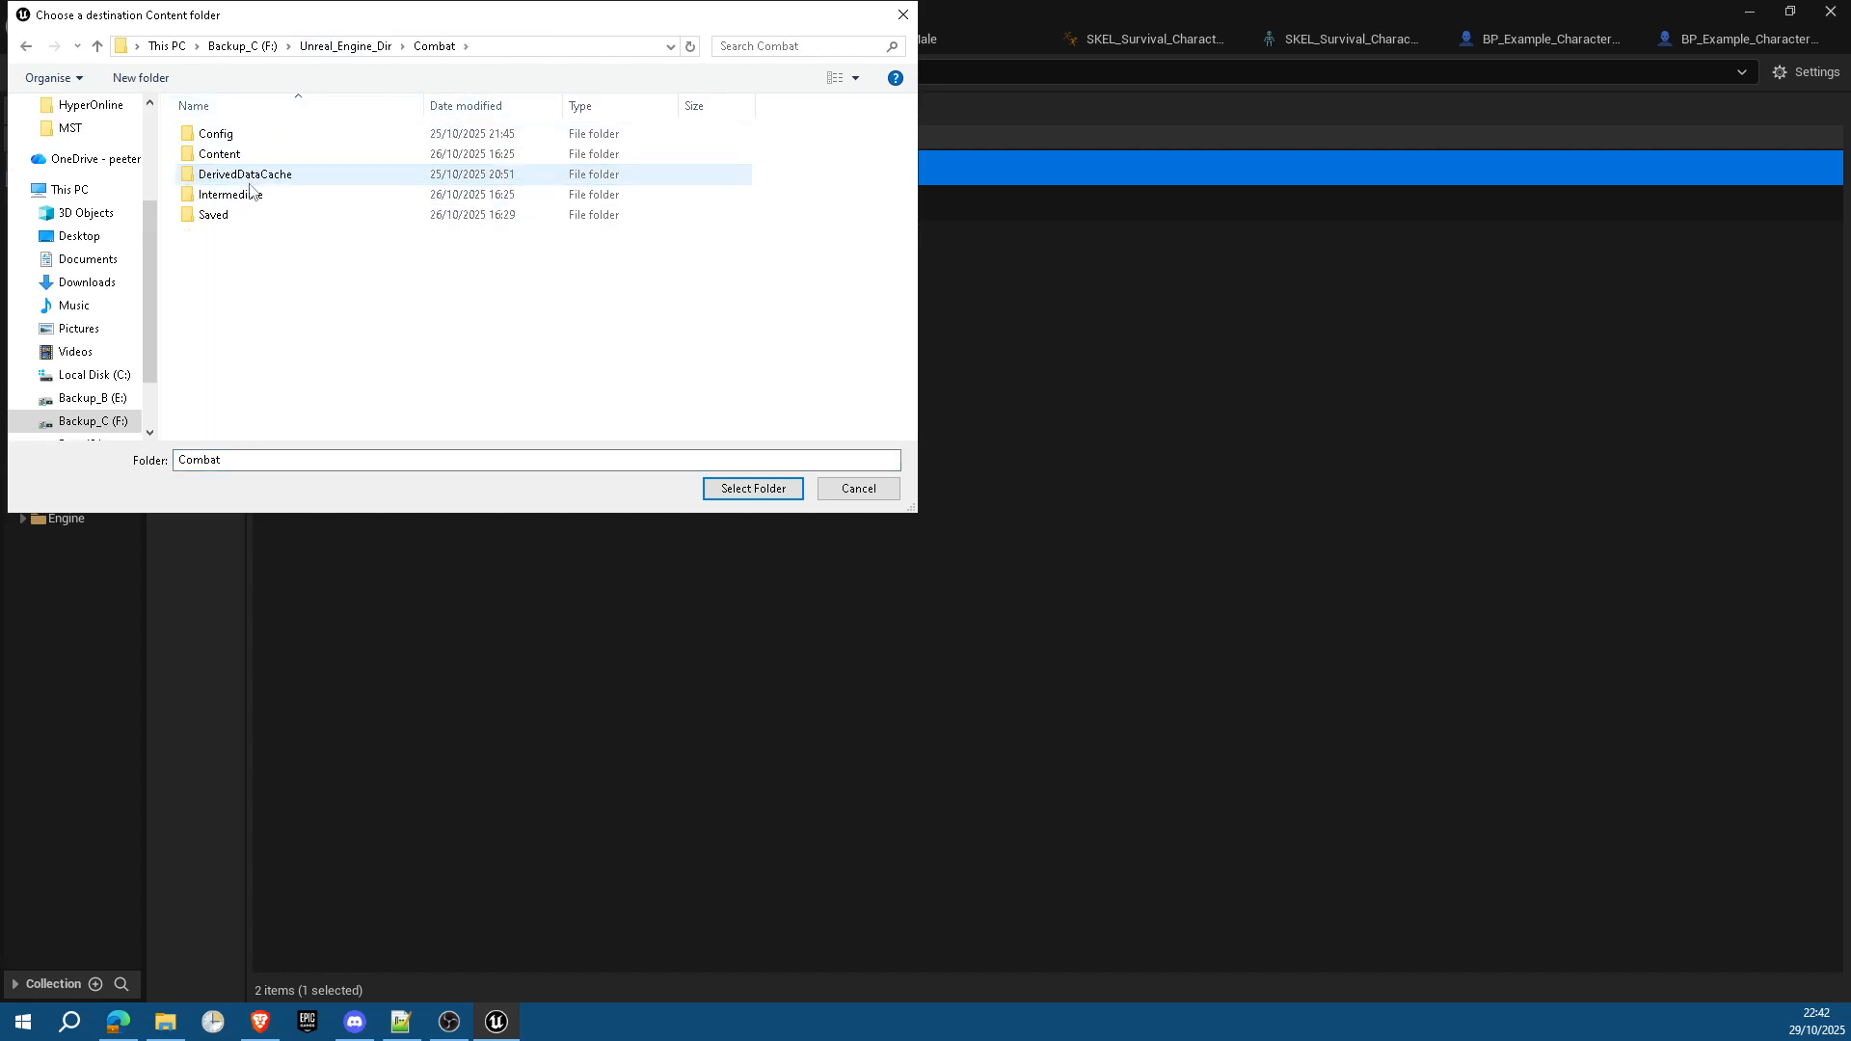
{"action": "double_click", "coordinate": [241, 154]}
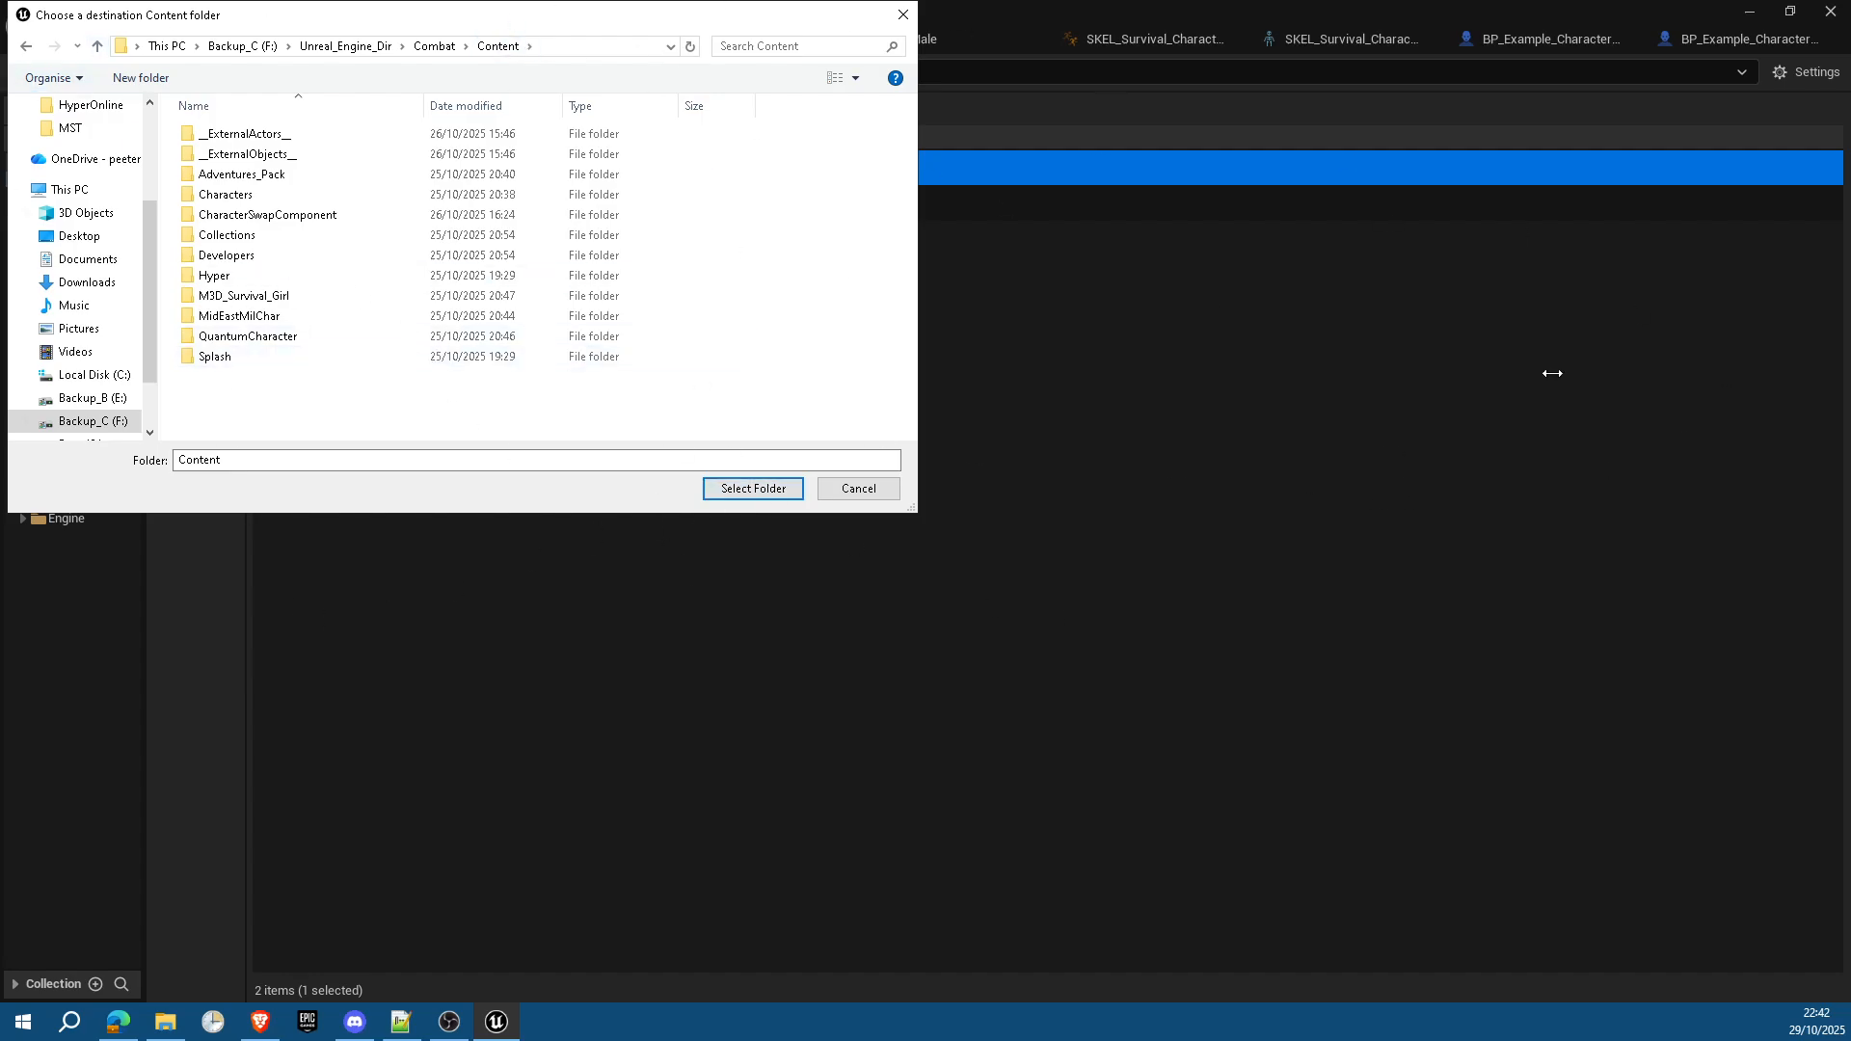
{"action": "left_click_drag", "start_coordinate": [578, 18], "coordinate": [1149, 365]}
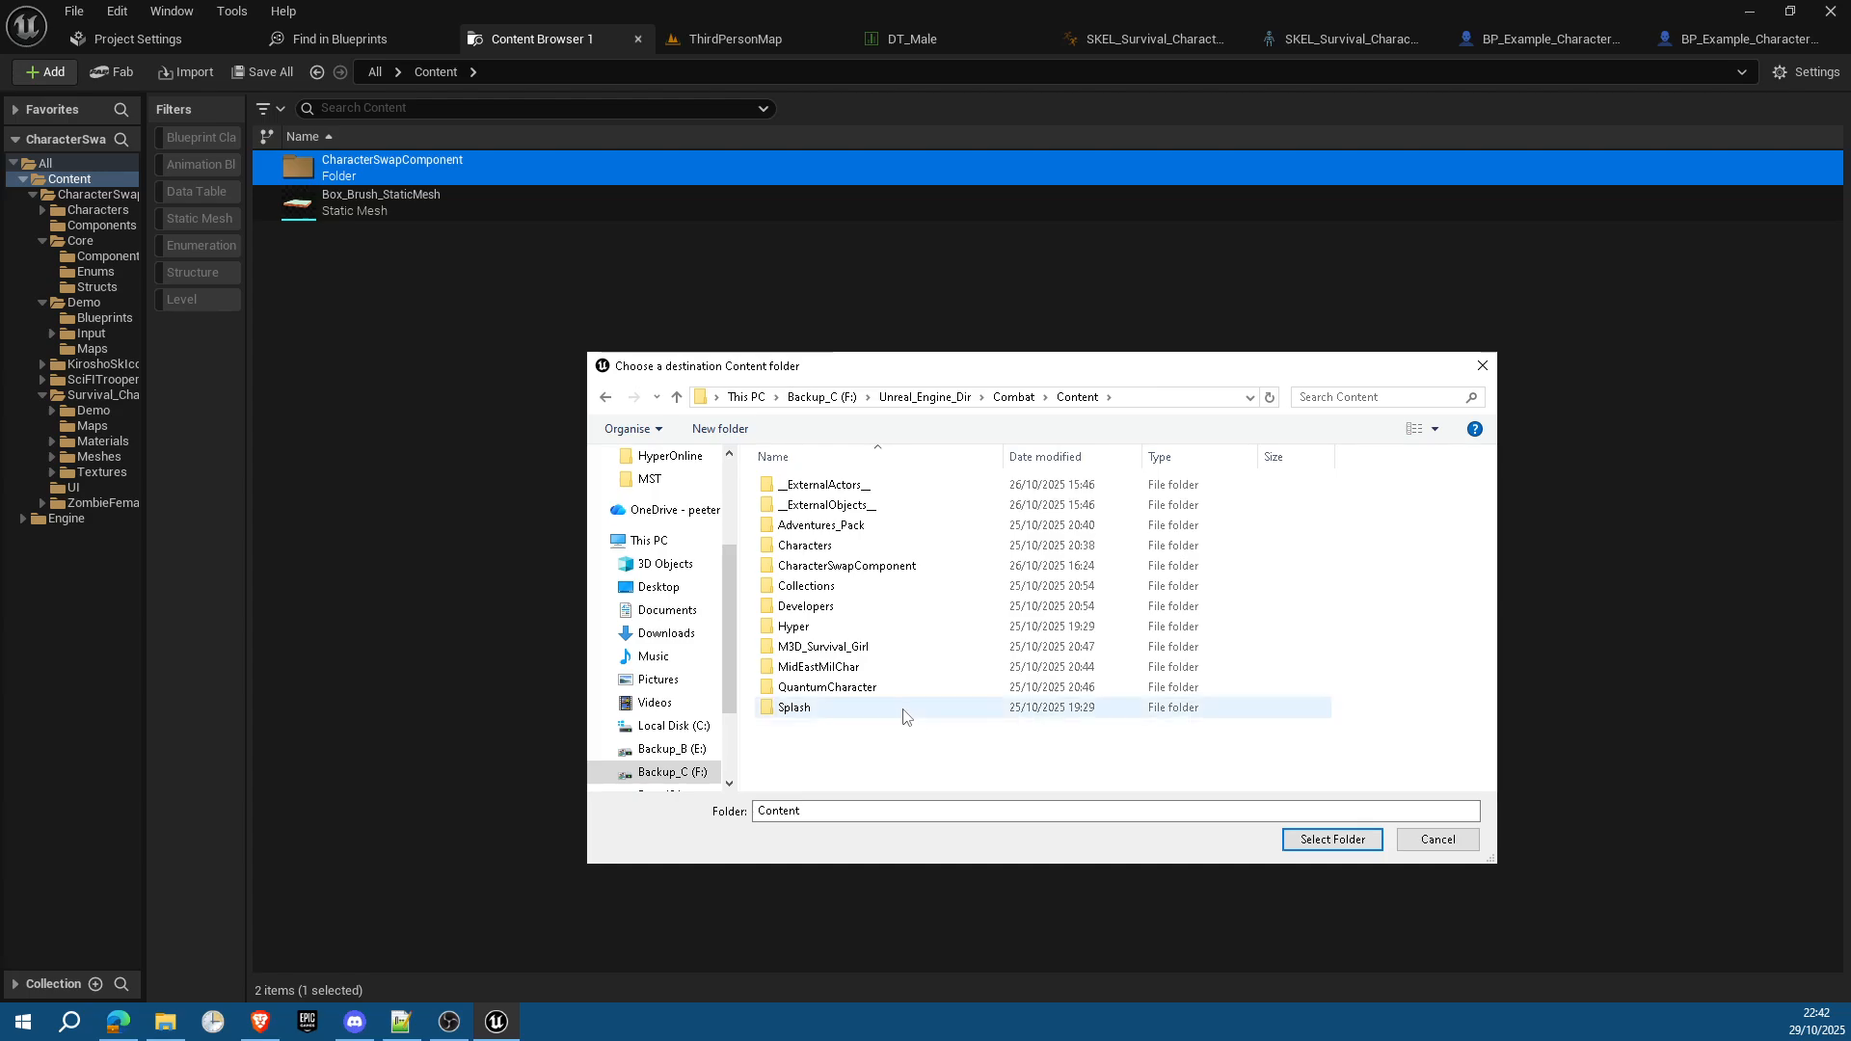
{"action": "left_click", "coordinate": [1336, 839]}
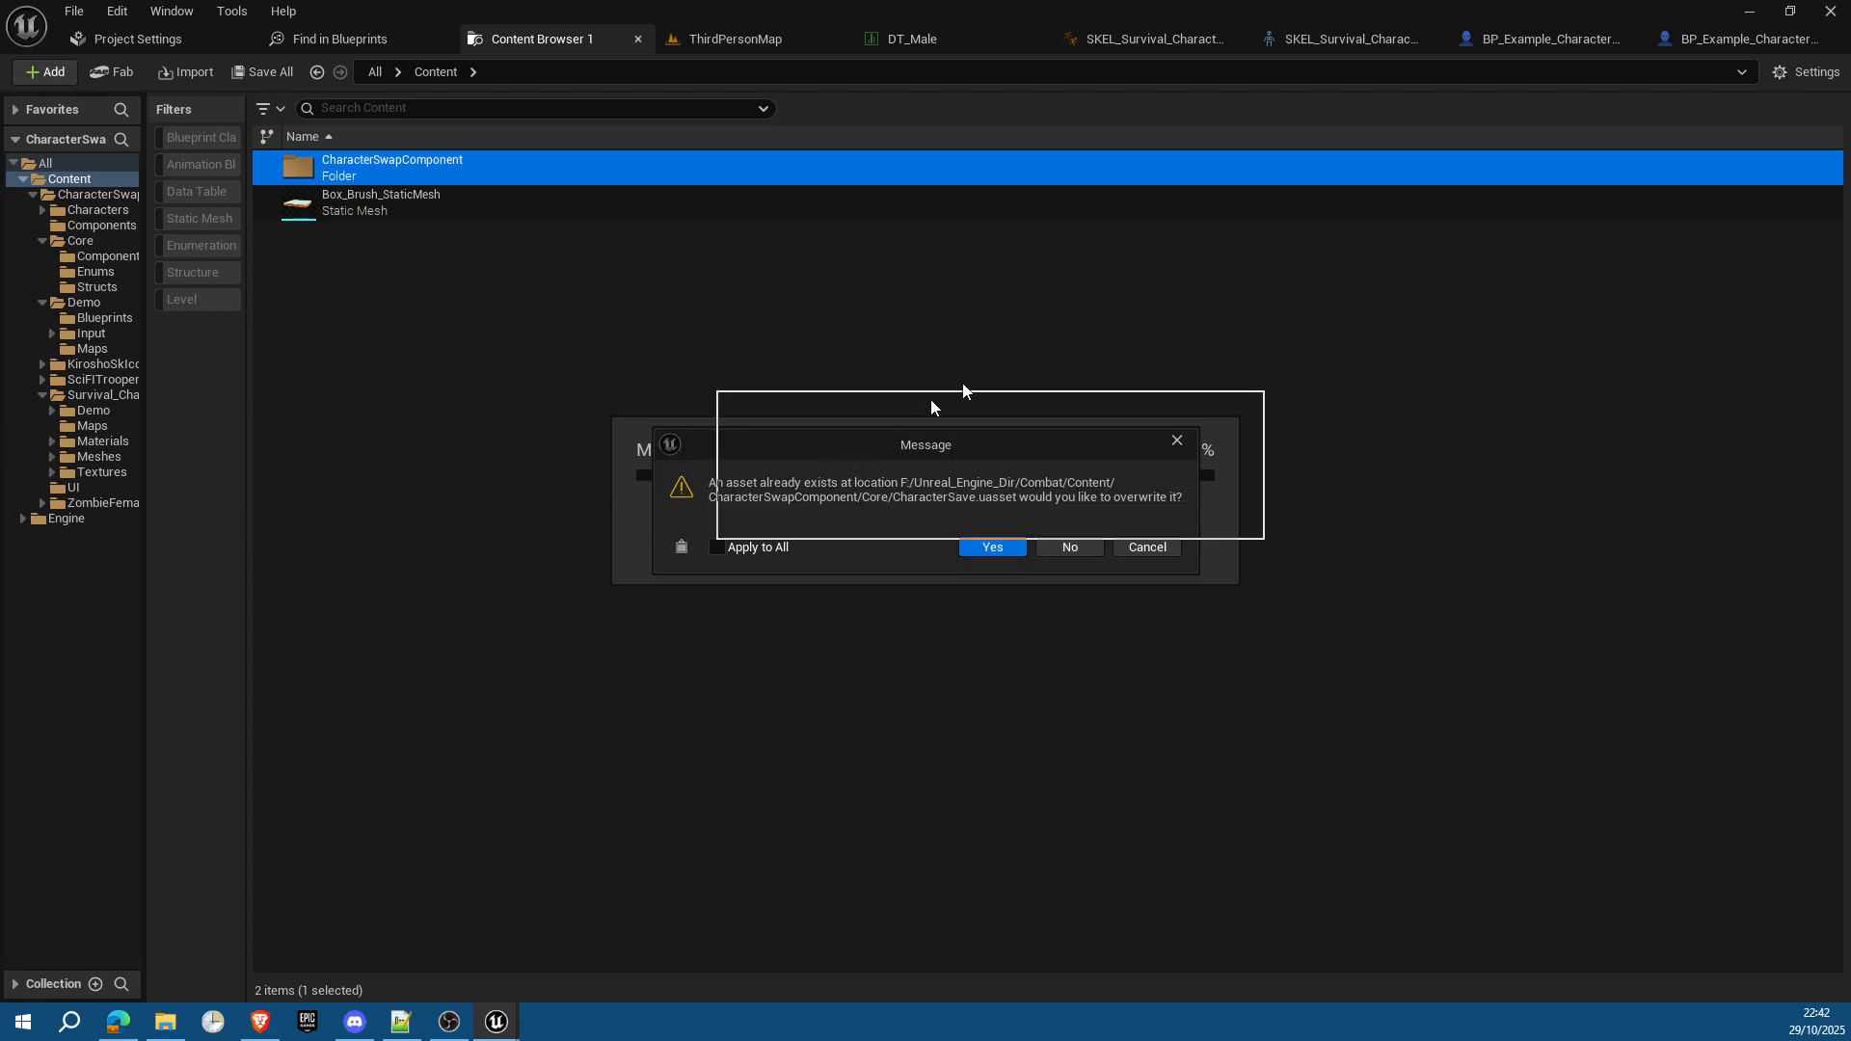
Step: Agree to overwrite the existing assets in the destination and apply that choice to all of them
{"action": "left_click_drag", "start_coordinate": [864, 449], "coordinate": [858, 335]}
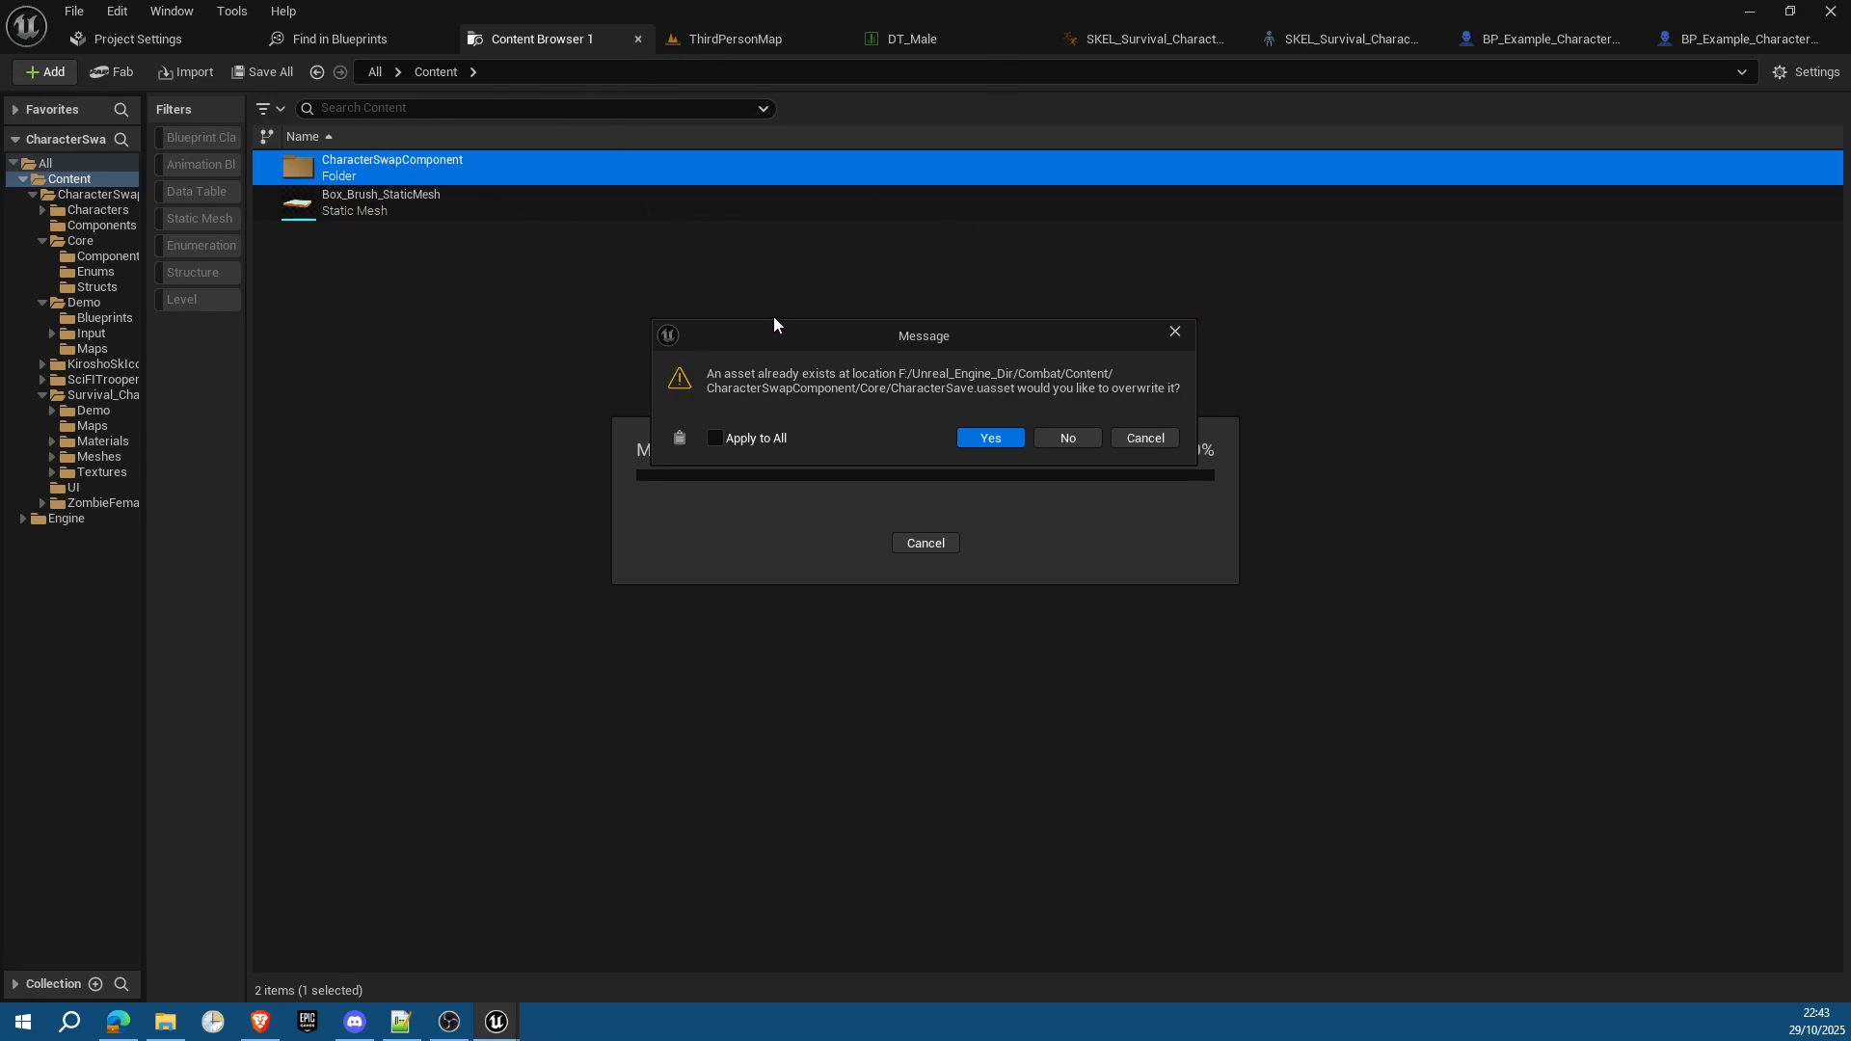
{"action": "left_click", "coordinate": [715, 439]}
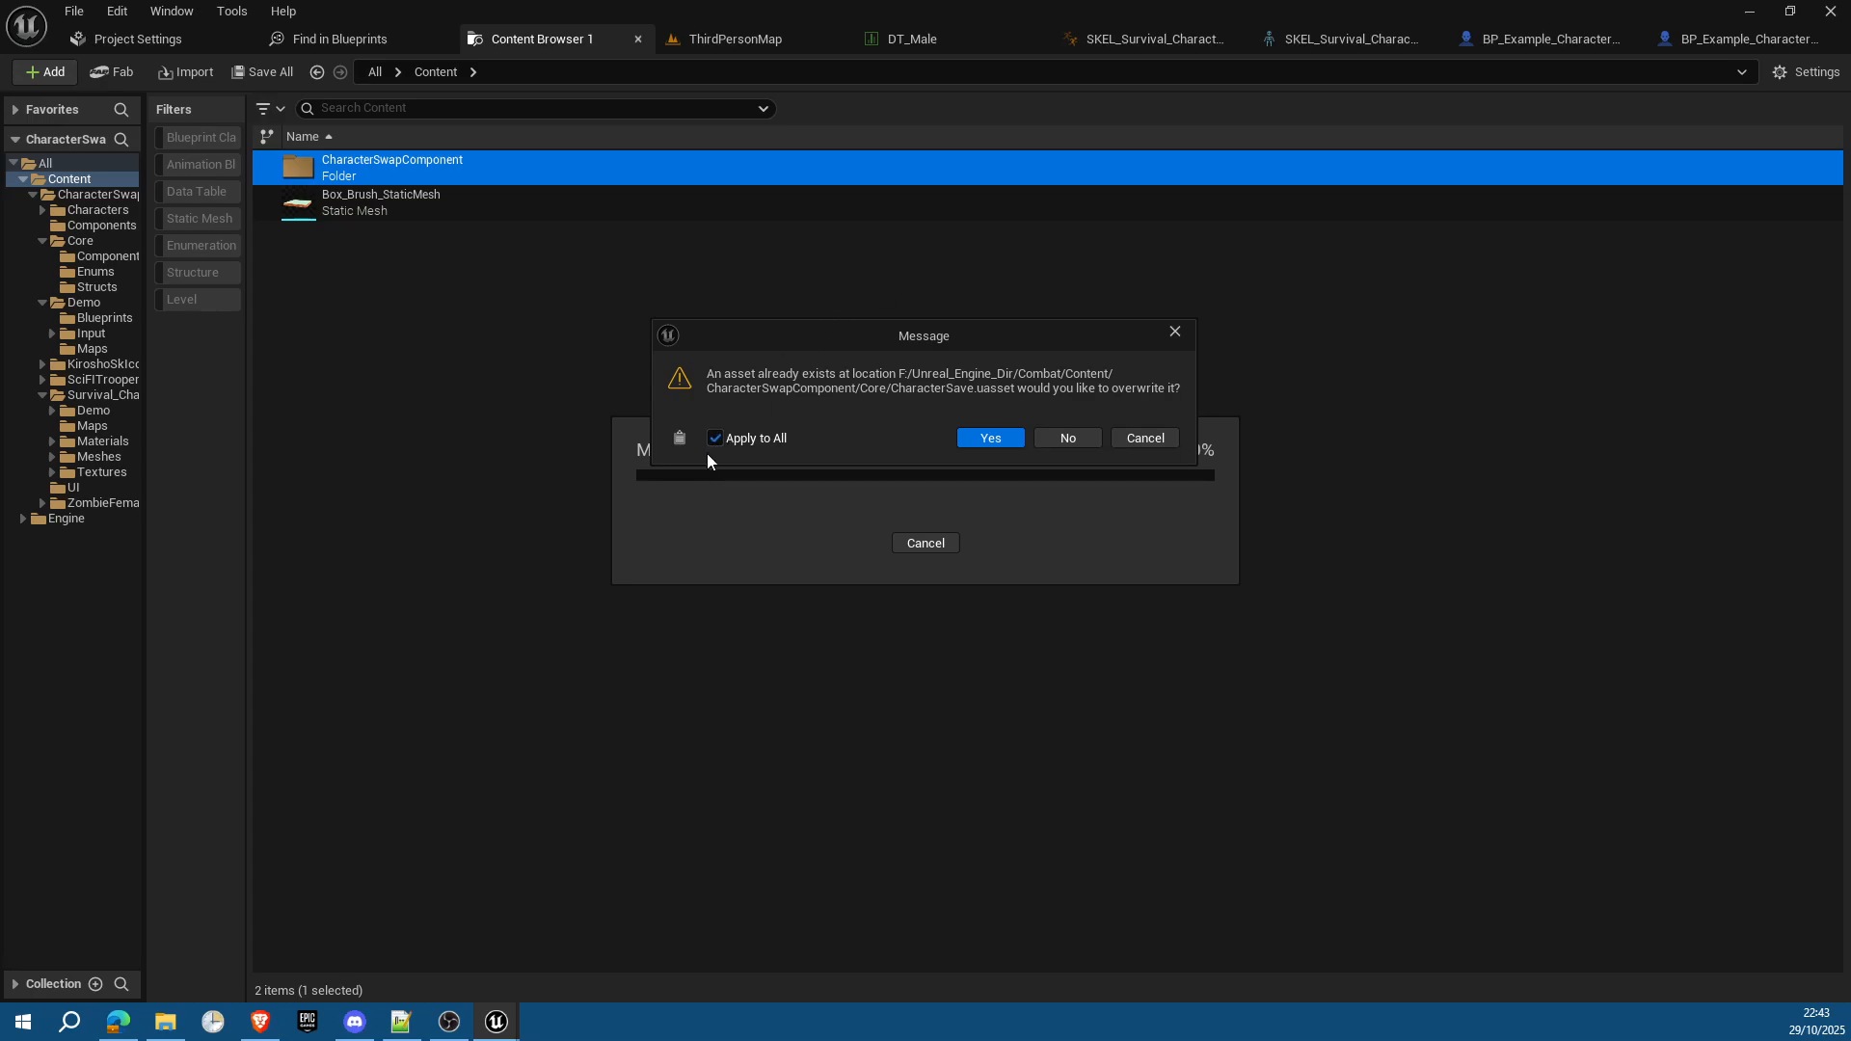
{"action": "left_click", "coordinate": [994, 440]}
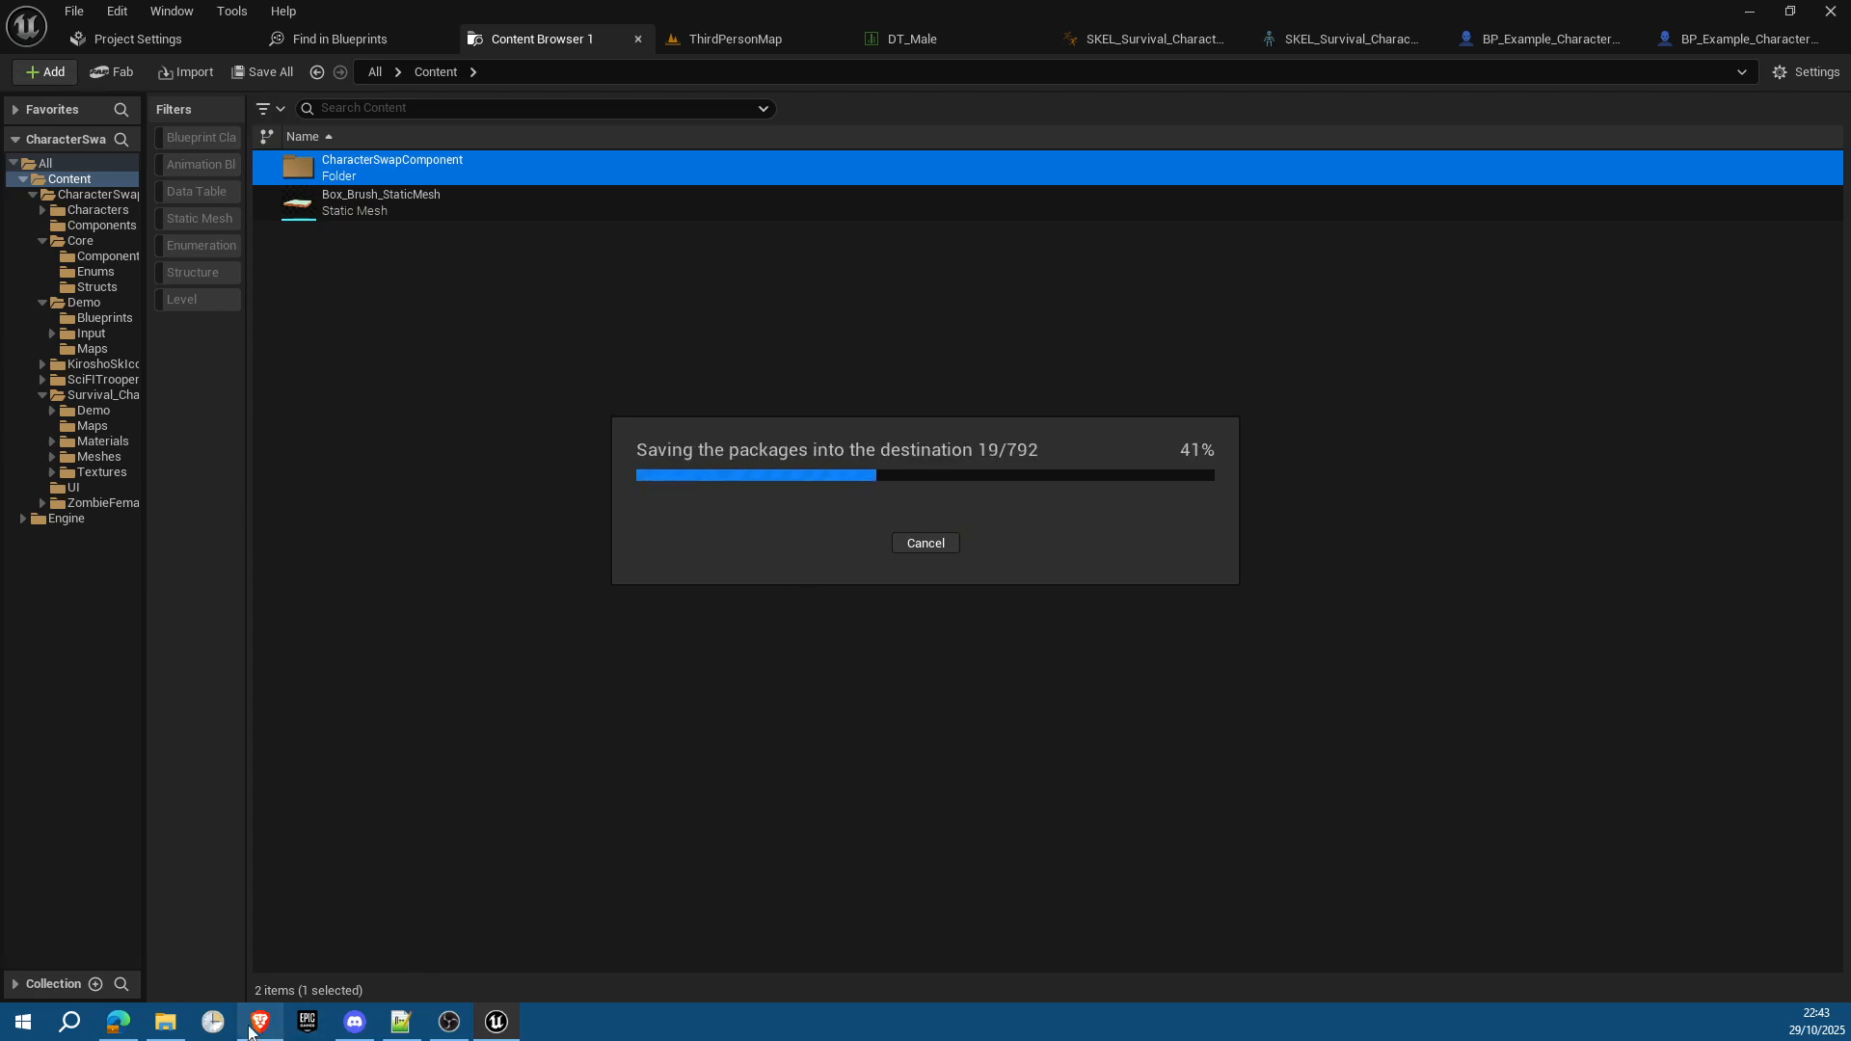
Step: Switch to the CharacterSwap PDF in Edge, review the two usage options, and highlight the "Prepare the SK meshes" heading
{"action": "left_click", "coordinate": [129, 1023]}
{"action": "scroll", "coordinate": [822, 615], "scroll_direction": "down", "scroll_amount": 2}
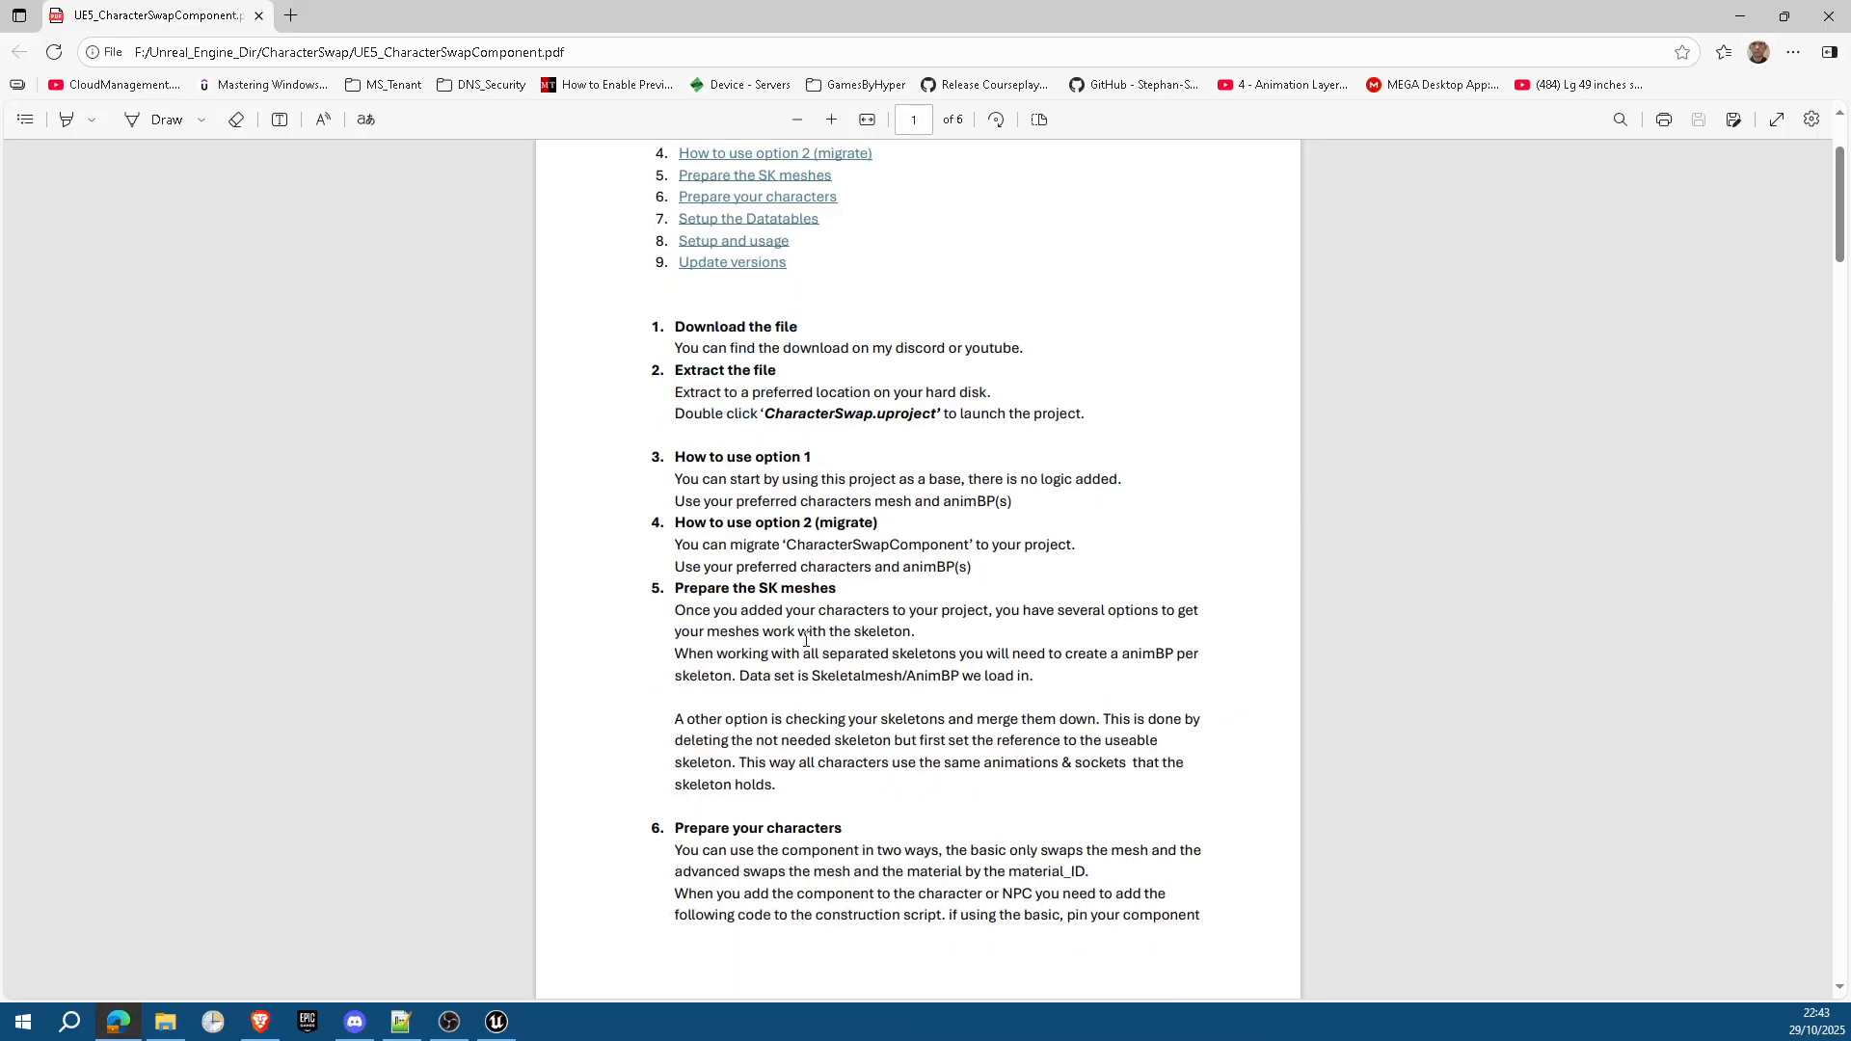
{"action": "scroll", "coordinate": [820, 605], "scroll_direction": "down", "scroll_amount": 1}
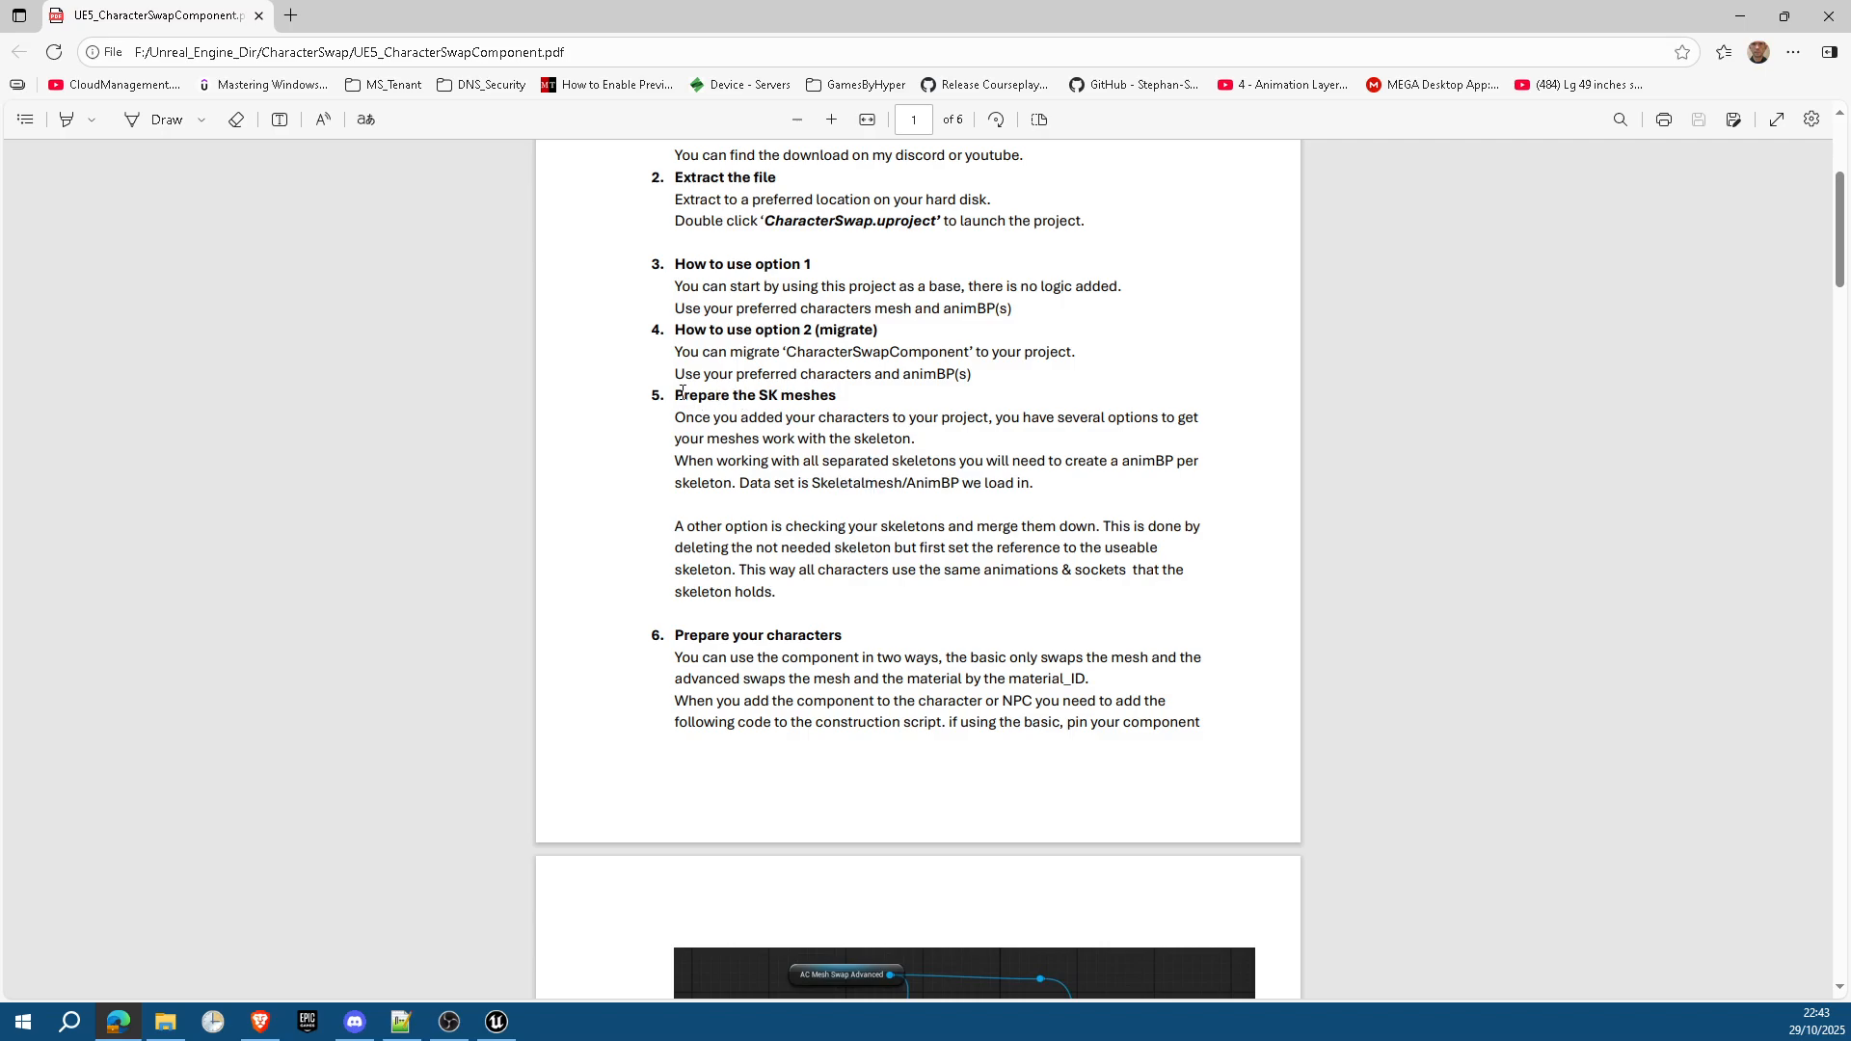
{"action": "scroll", "coordinate": [672, 393], "scroll_direction": "up", "scroll_amount": 4}
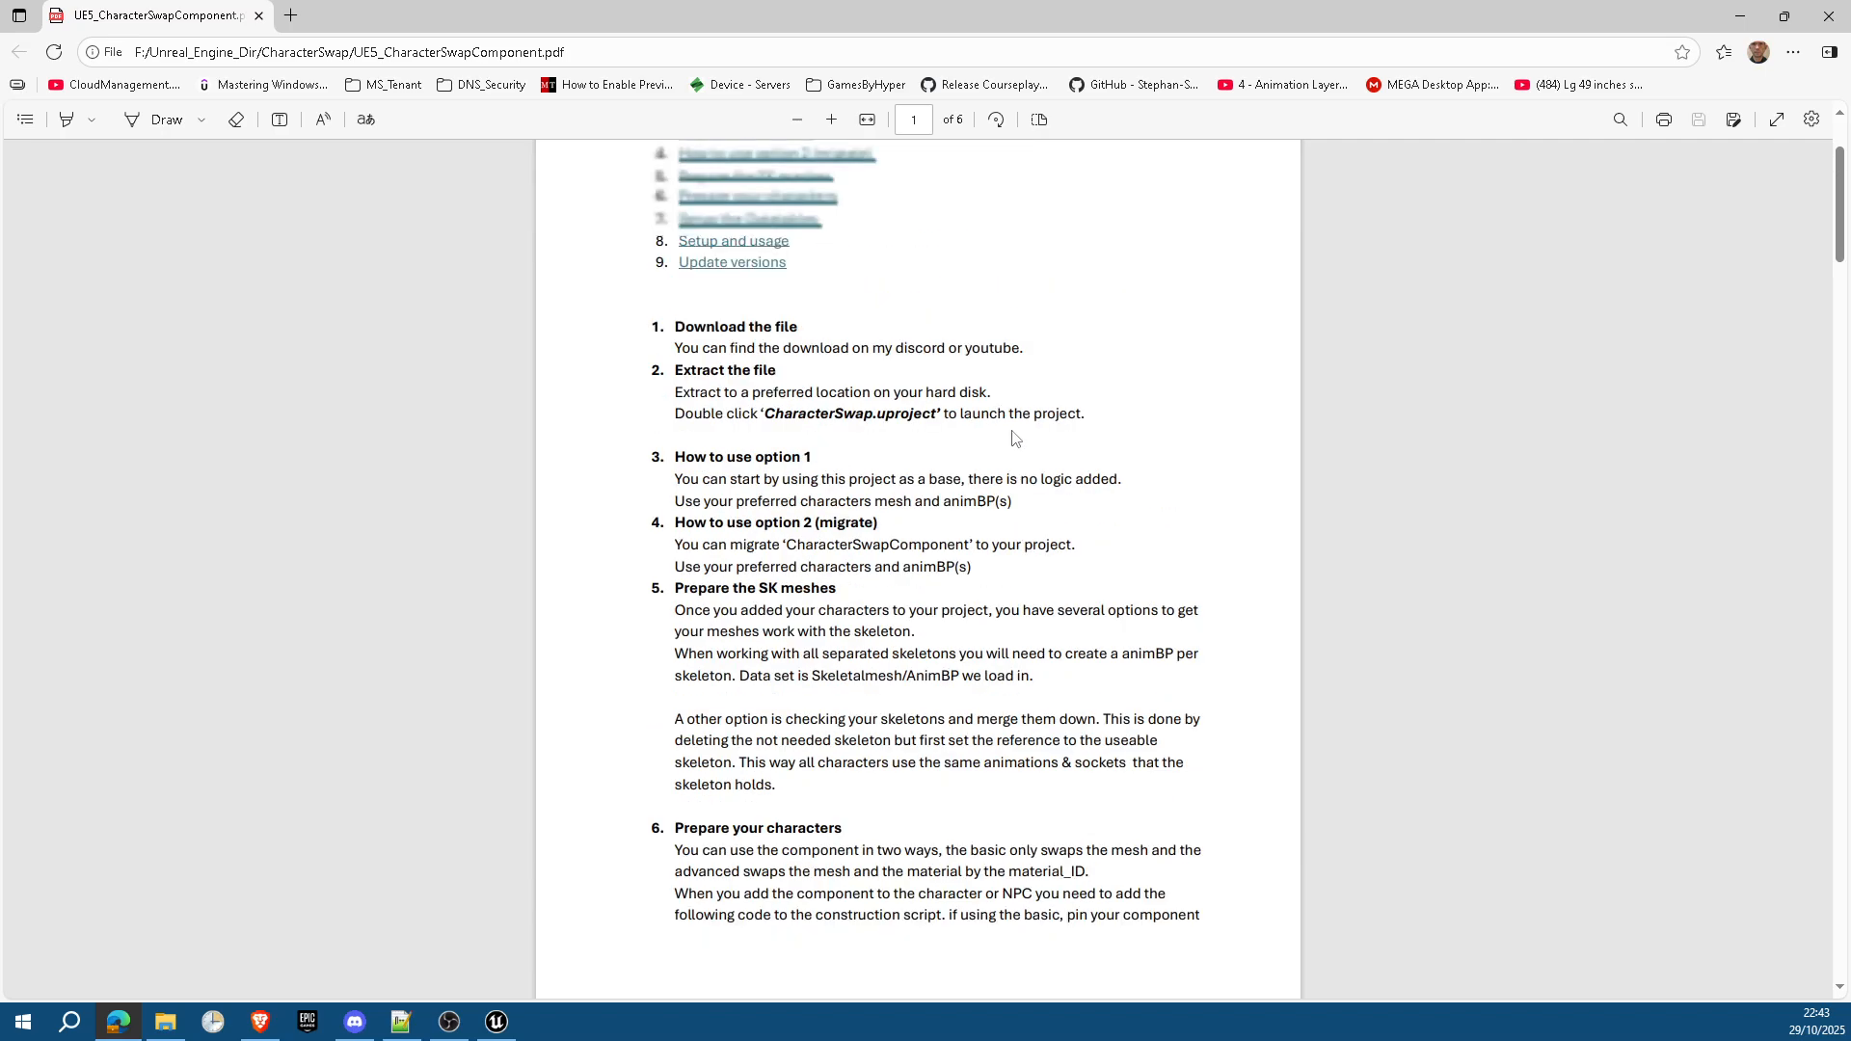
{"action": "scroll", "coordinate": [673, 501], "scroll_direction": "down", "scroll_amount": 3}
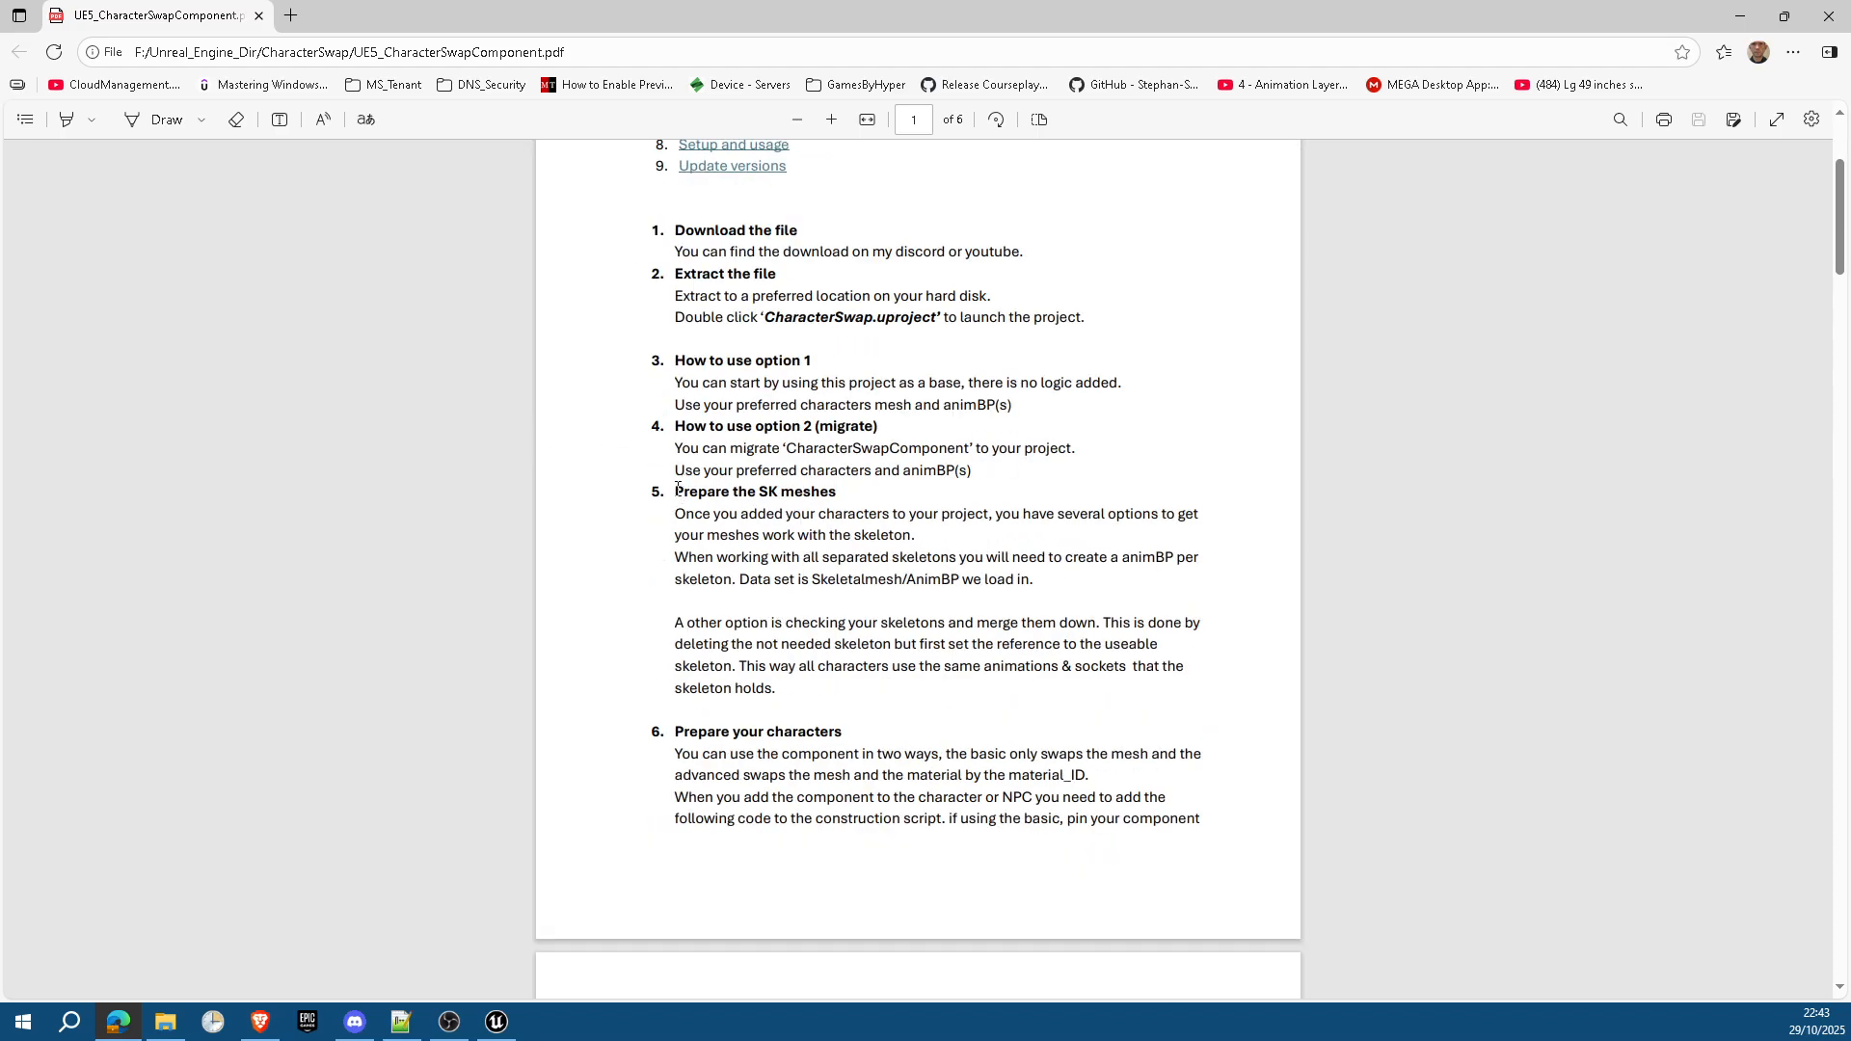
{"action": "left_click_drag", "start_coordinate": [675, 491], "coordinate": [843, 490]}
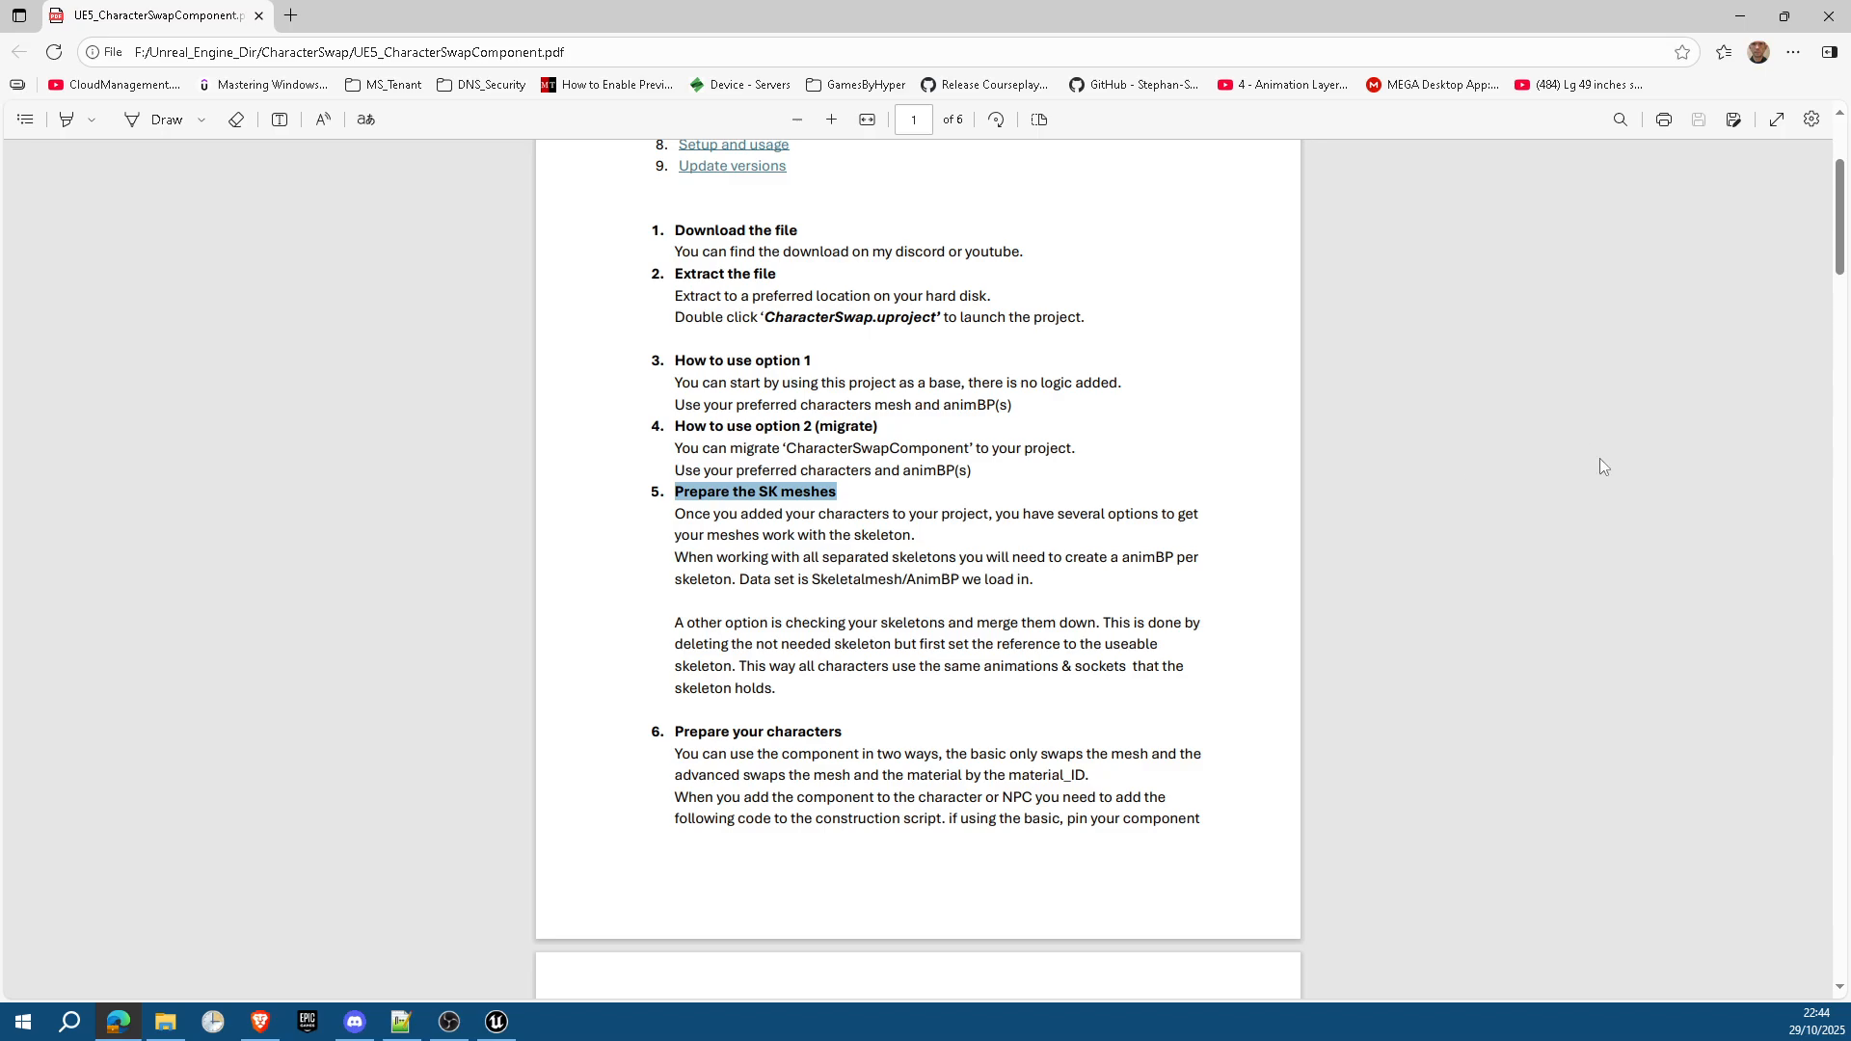
Step: Read through the guide's "Prepare your characters" section, covering the construction script, compatible skeletons, and pose-copying or retargeting AnimBPs
{"action": "scroll", "coordinate": [1590, 467], "scroll_direction": "down", "scroll_amount": 2}
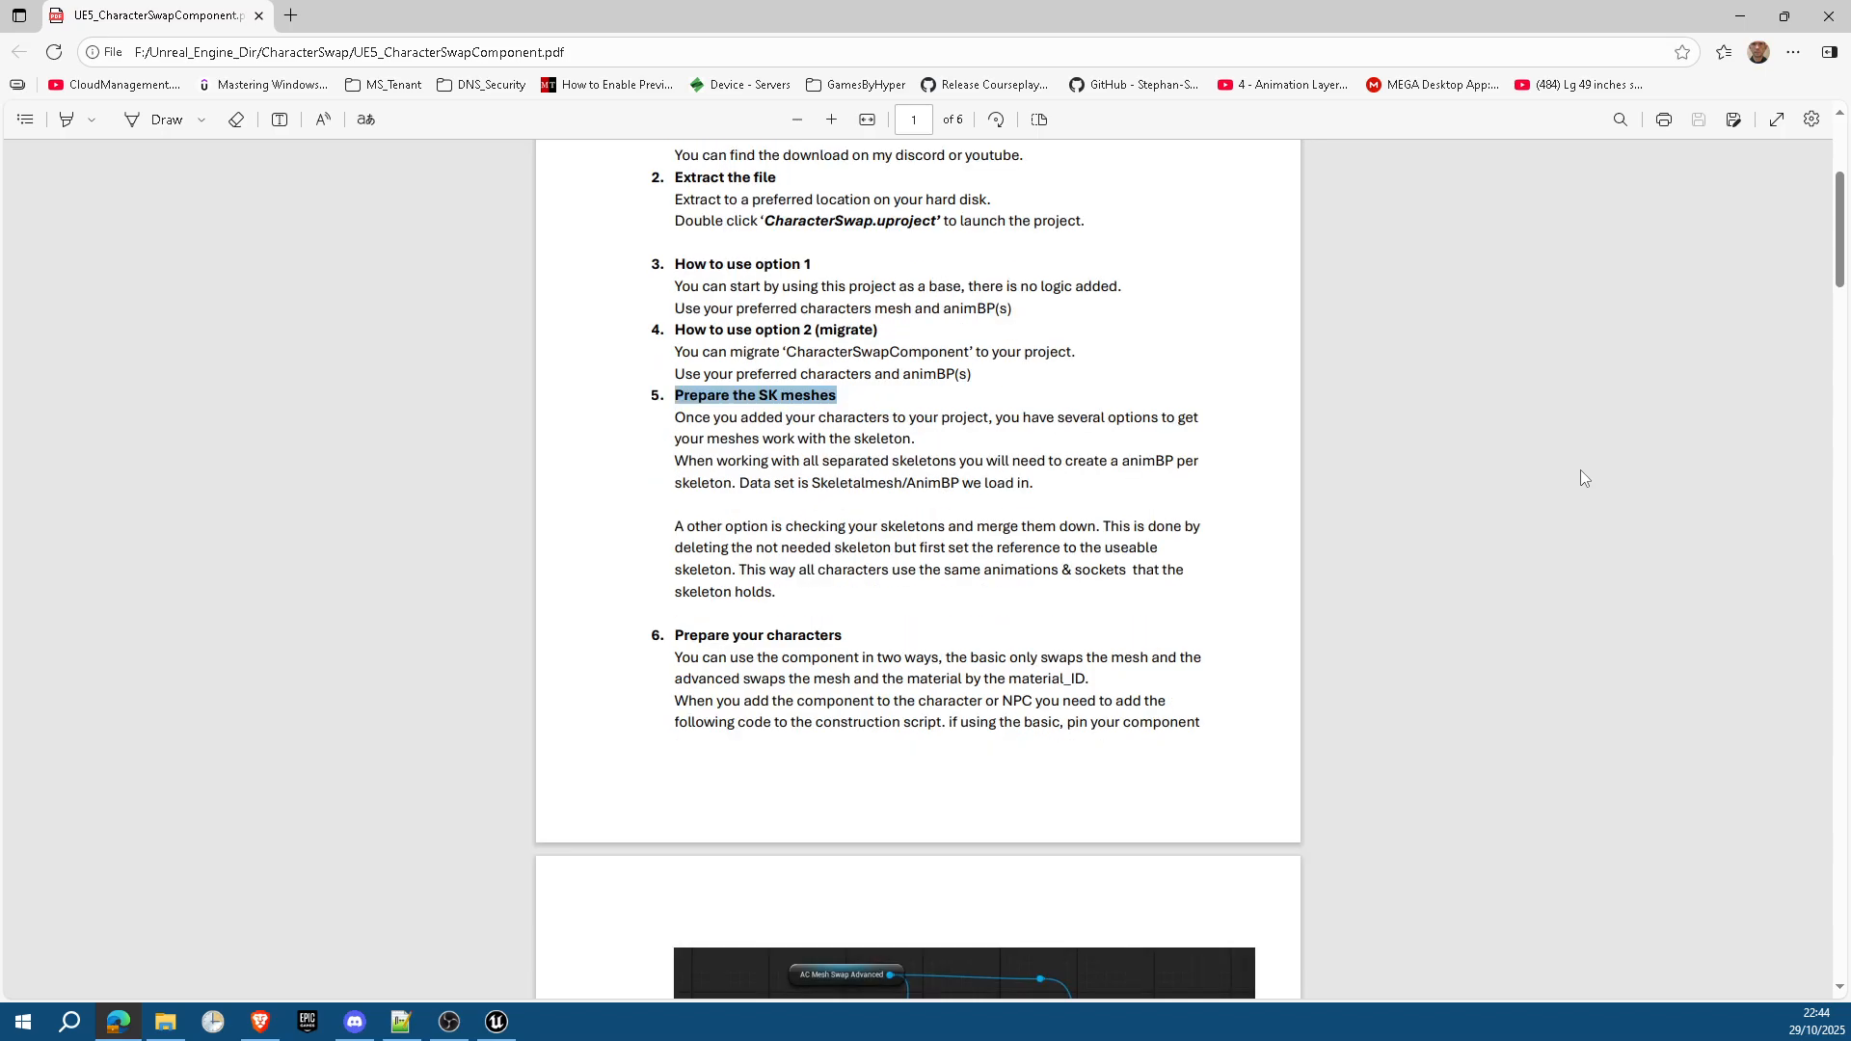
{"action": "scroll", "coordinate": [1578, 482], "scroll_direction": "down", "scroll_amount": 1}
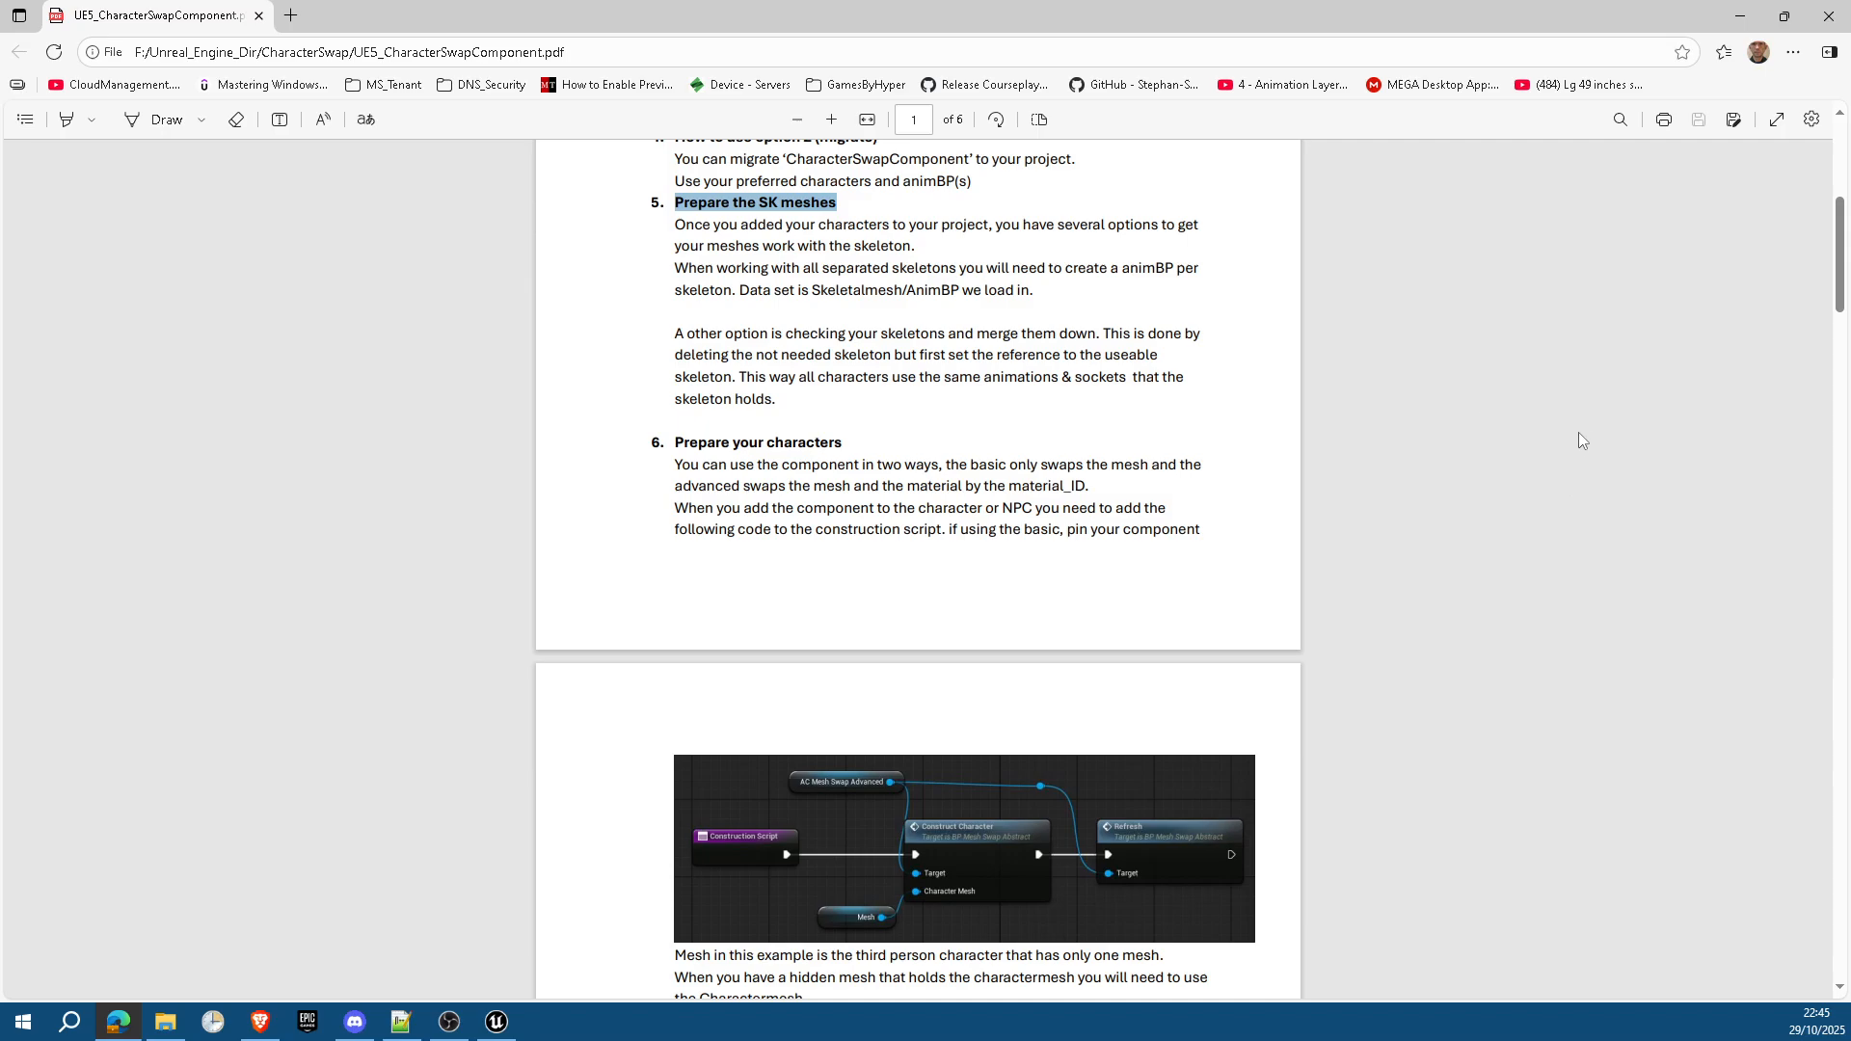
{"action": "left_click", "coordinate": [1569, 438]}
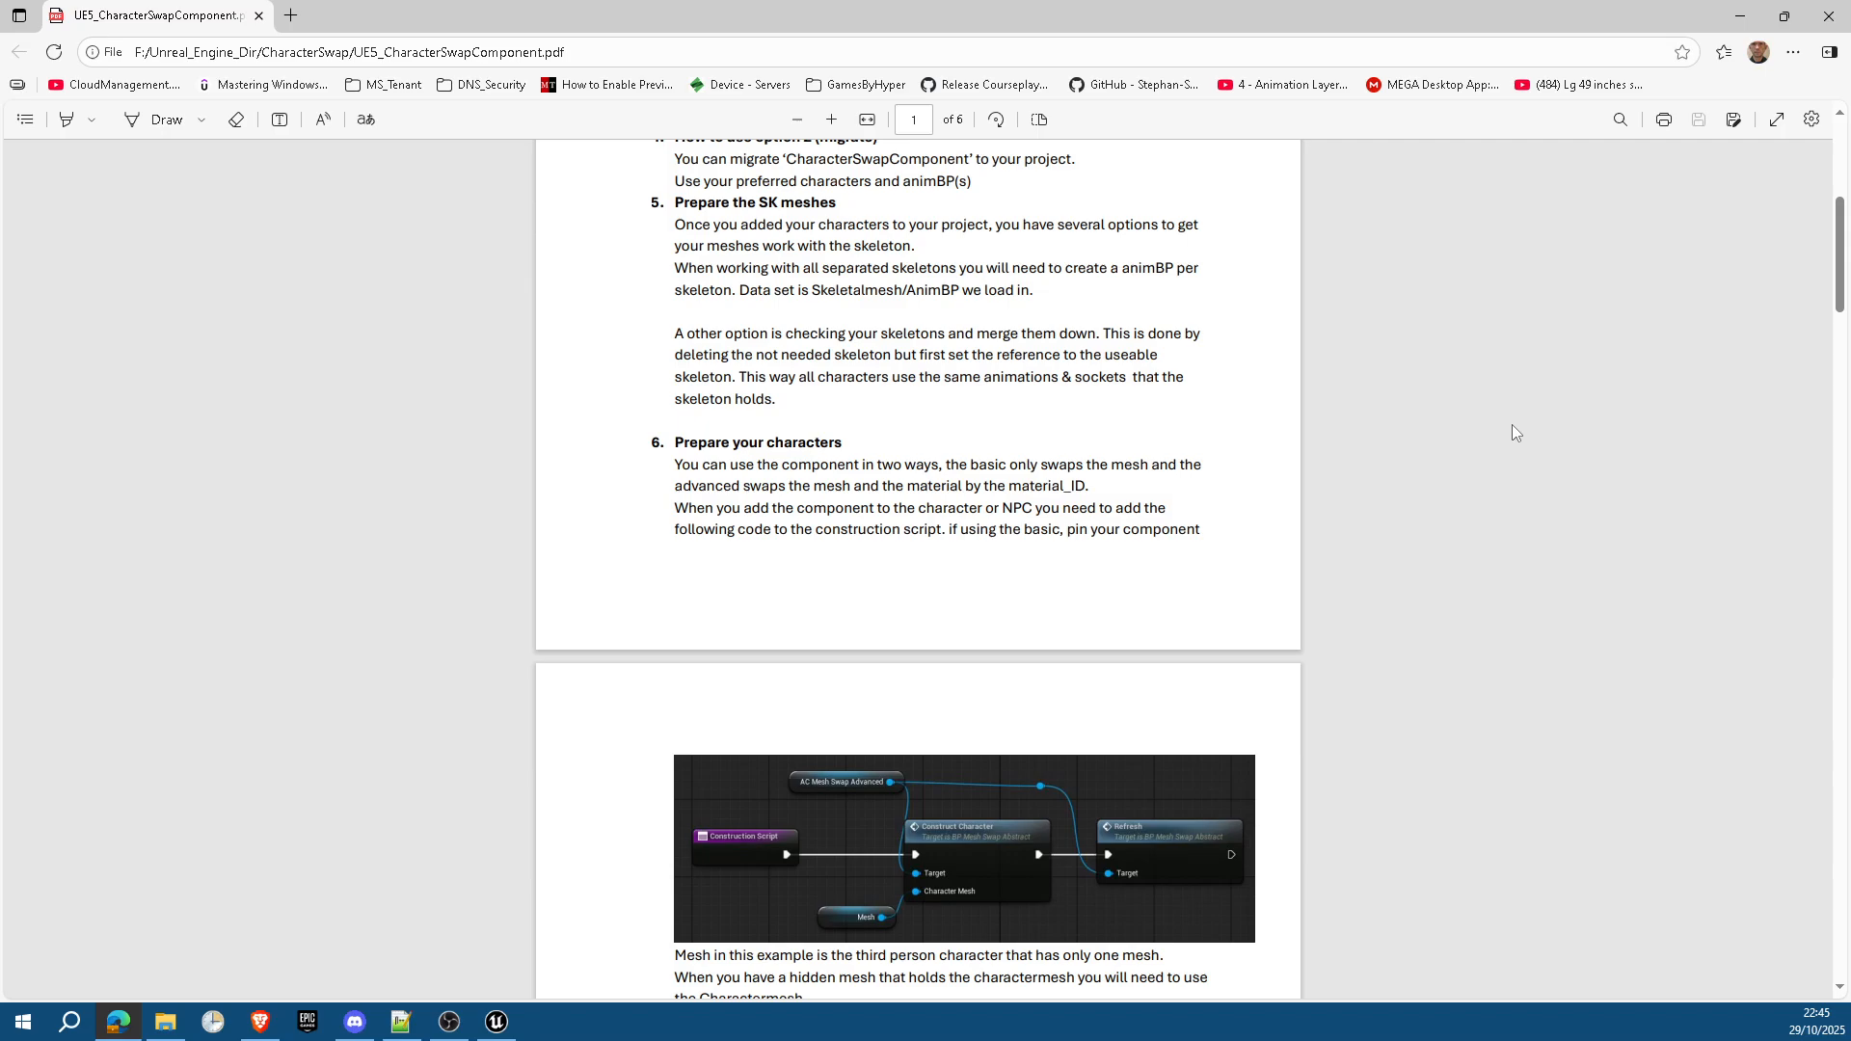
{"action": "scroll", "coordinate": [1388, 451], "scroll_direction": "down", "scroll_amount": 1}
{"action": "scroll", "coordinate": [789, 447], "scroll_direction": "down", "scroll_amount": 3}
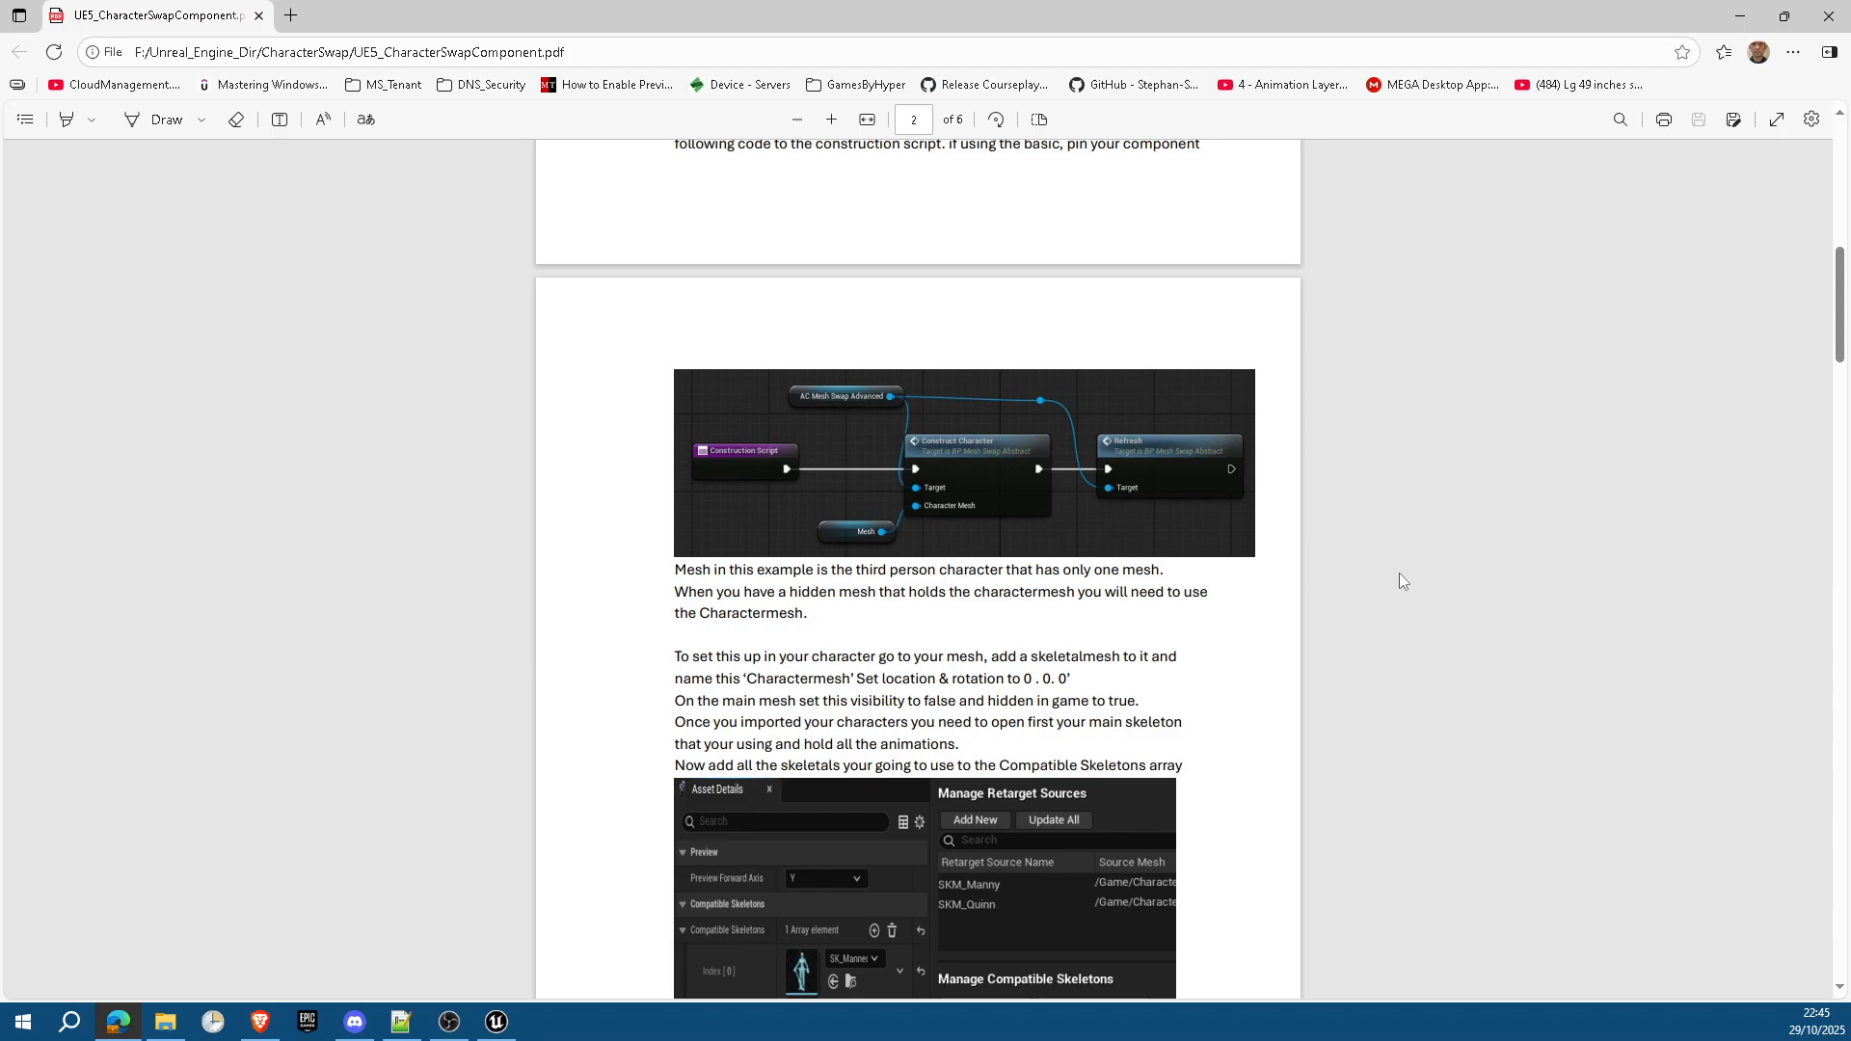
{"action": "scroll", "coordinate": [1380, 592], "scroll_direction": "down", "scroll_amount": 3}
{"action": "scroll", "coordinate": [1374, 599], "scroll_direction": "down", "scroll_amount": 3}
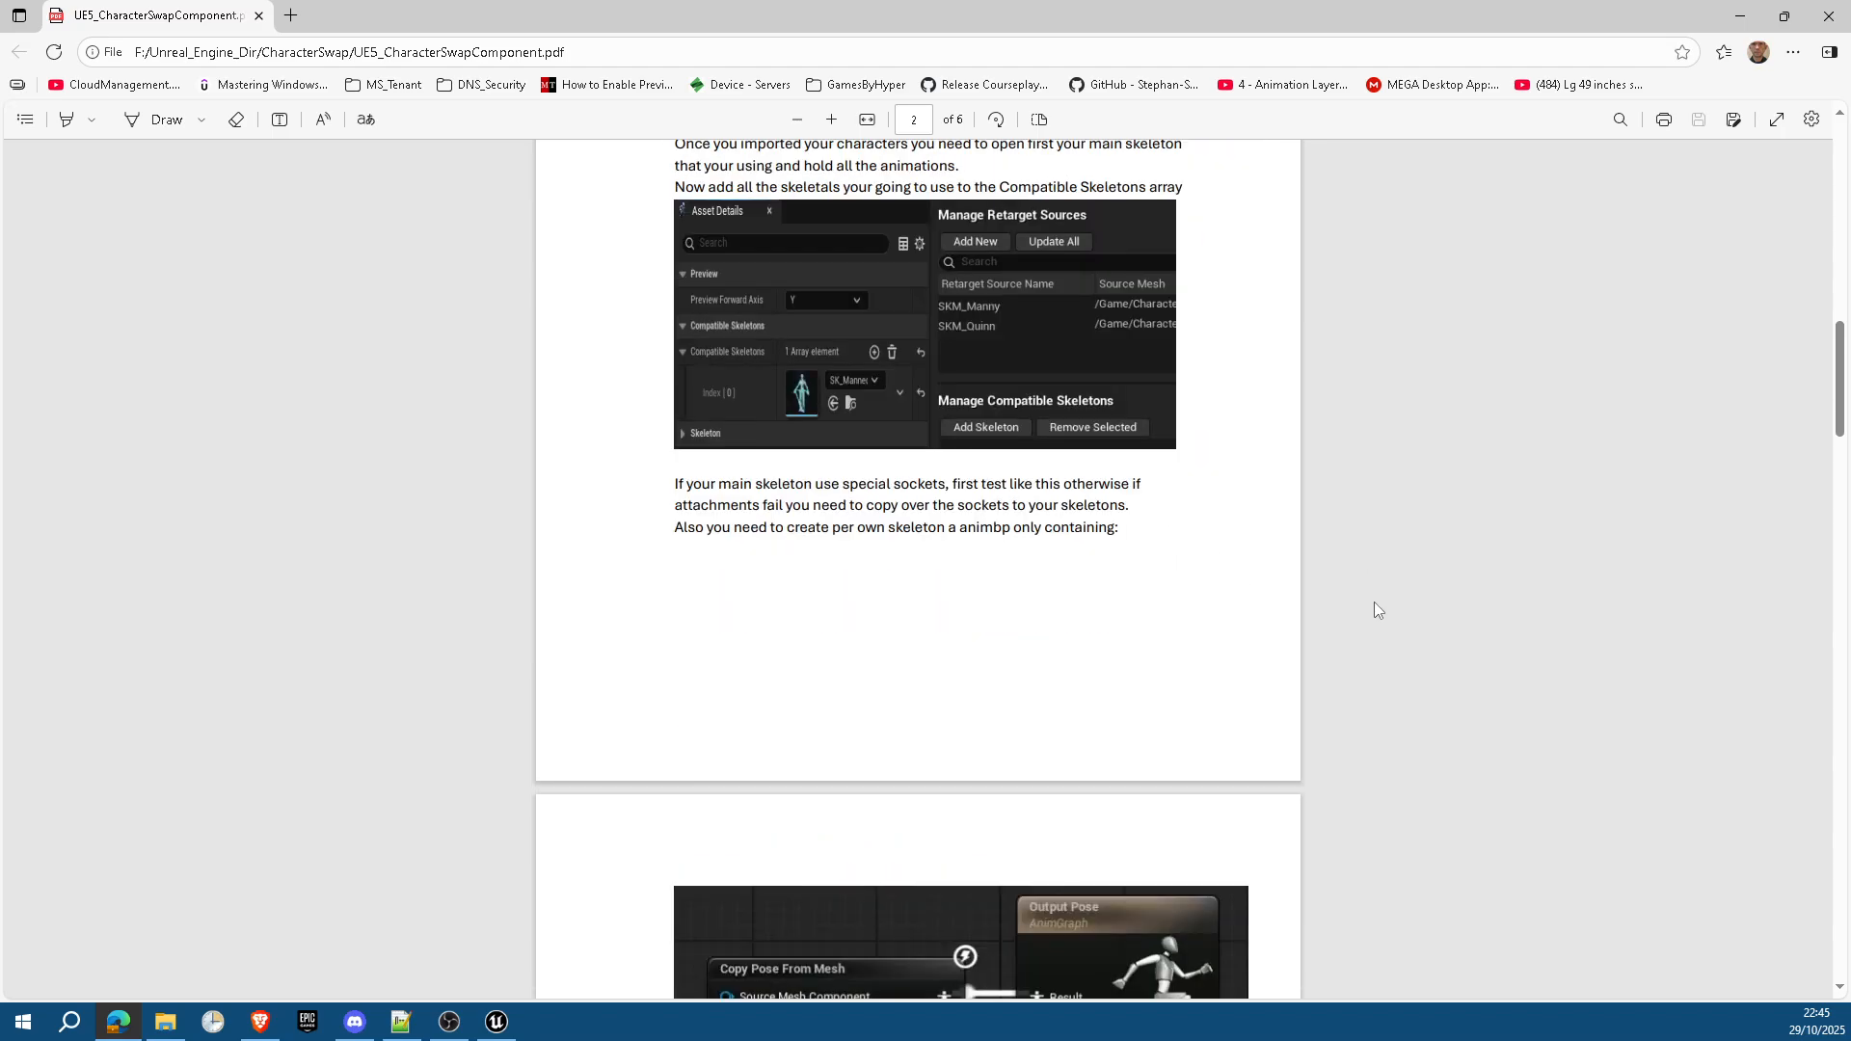
{"action": "scroll", "coordinate": [1375, 609], "scroll_direction": "down", "scroll_amount": 3}
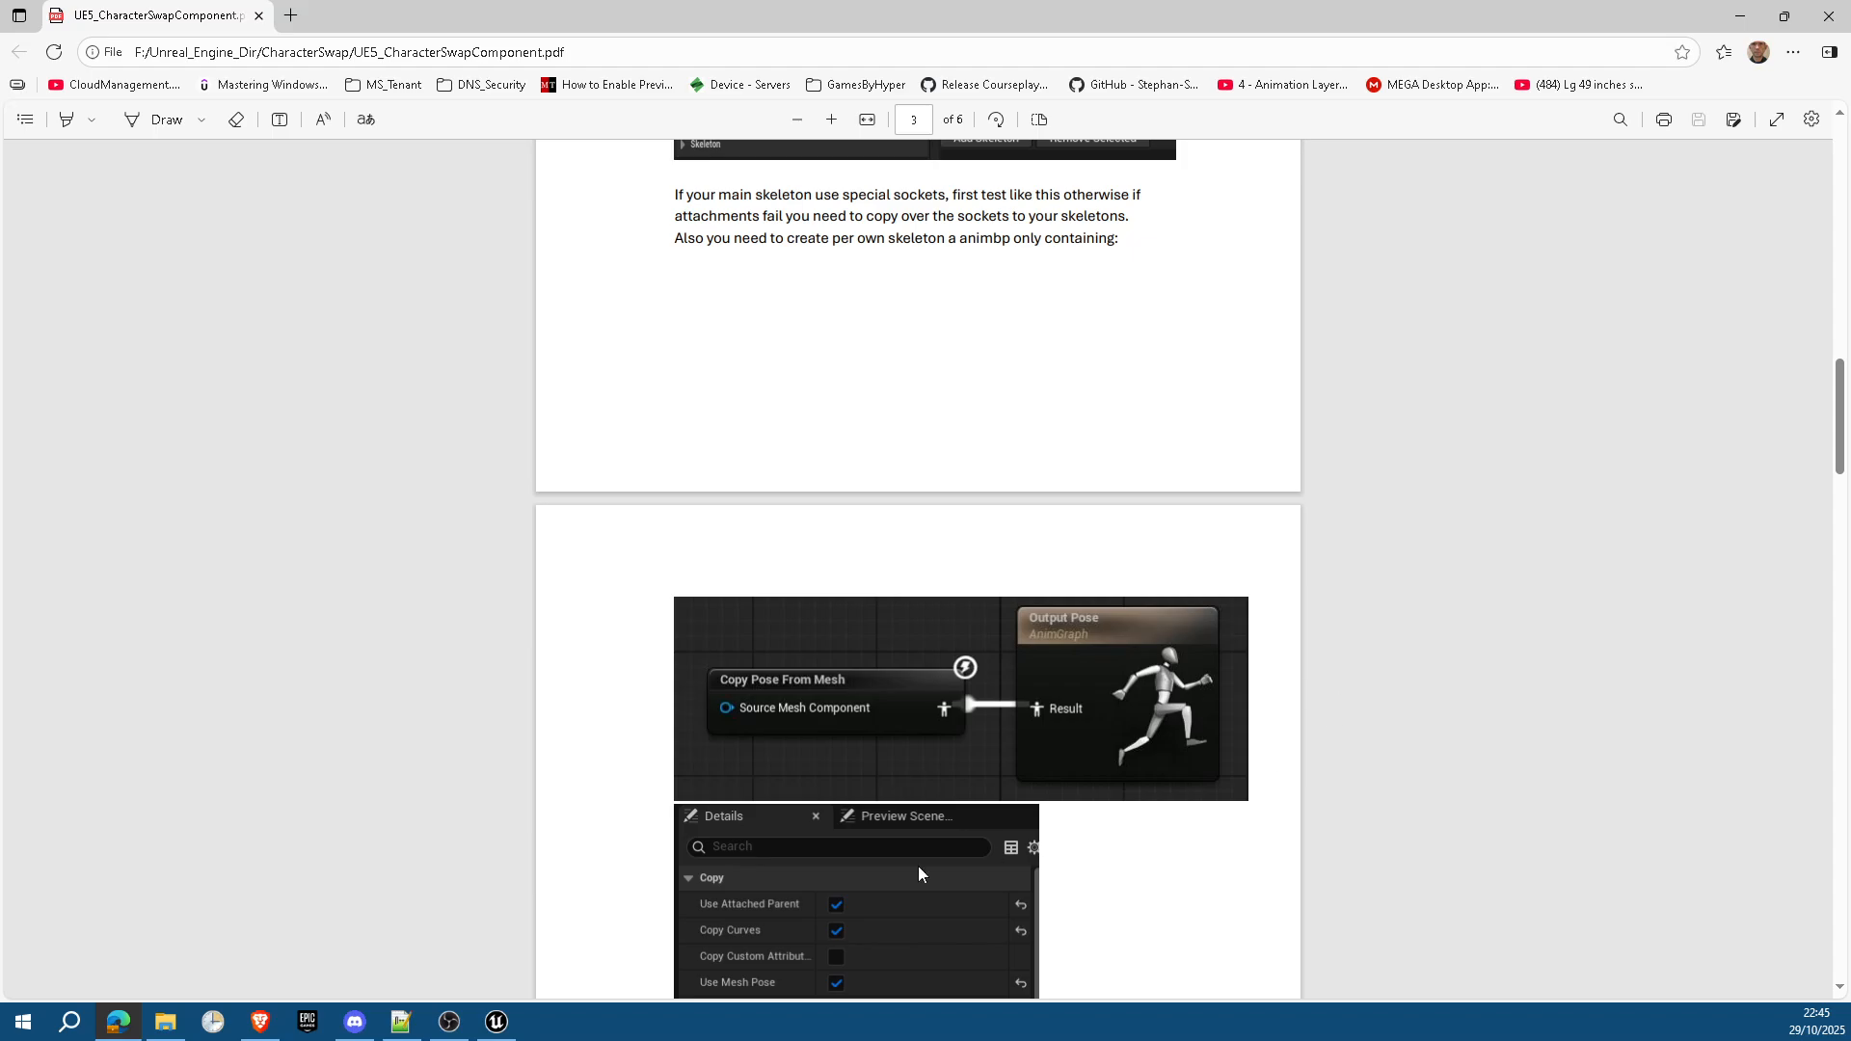
{"action": "scroll", "coordinate": [1465, 511], "scroll_direction": "down", "scroll_amount": 10}
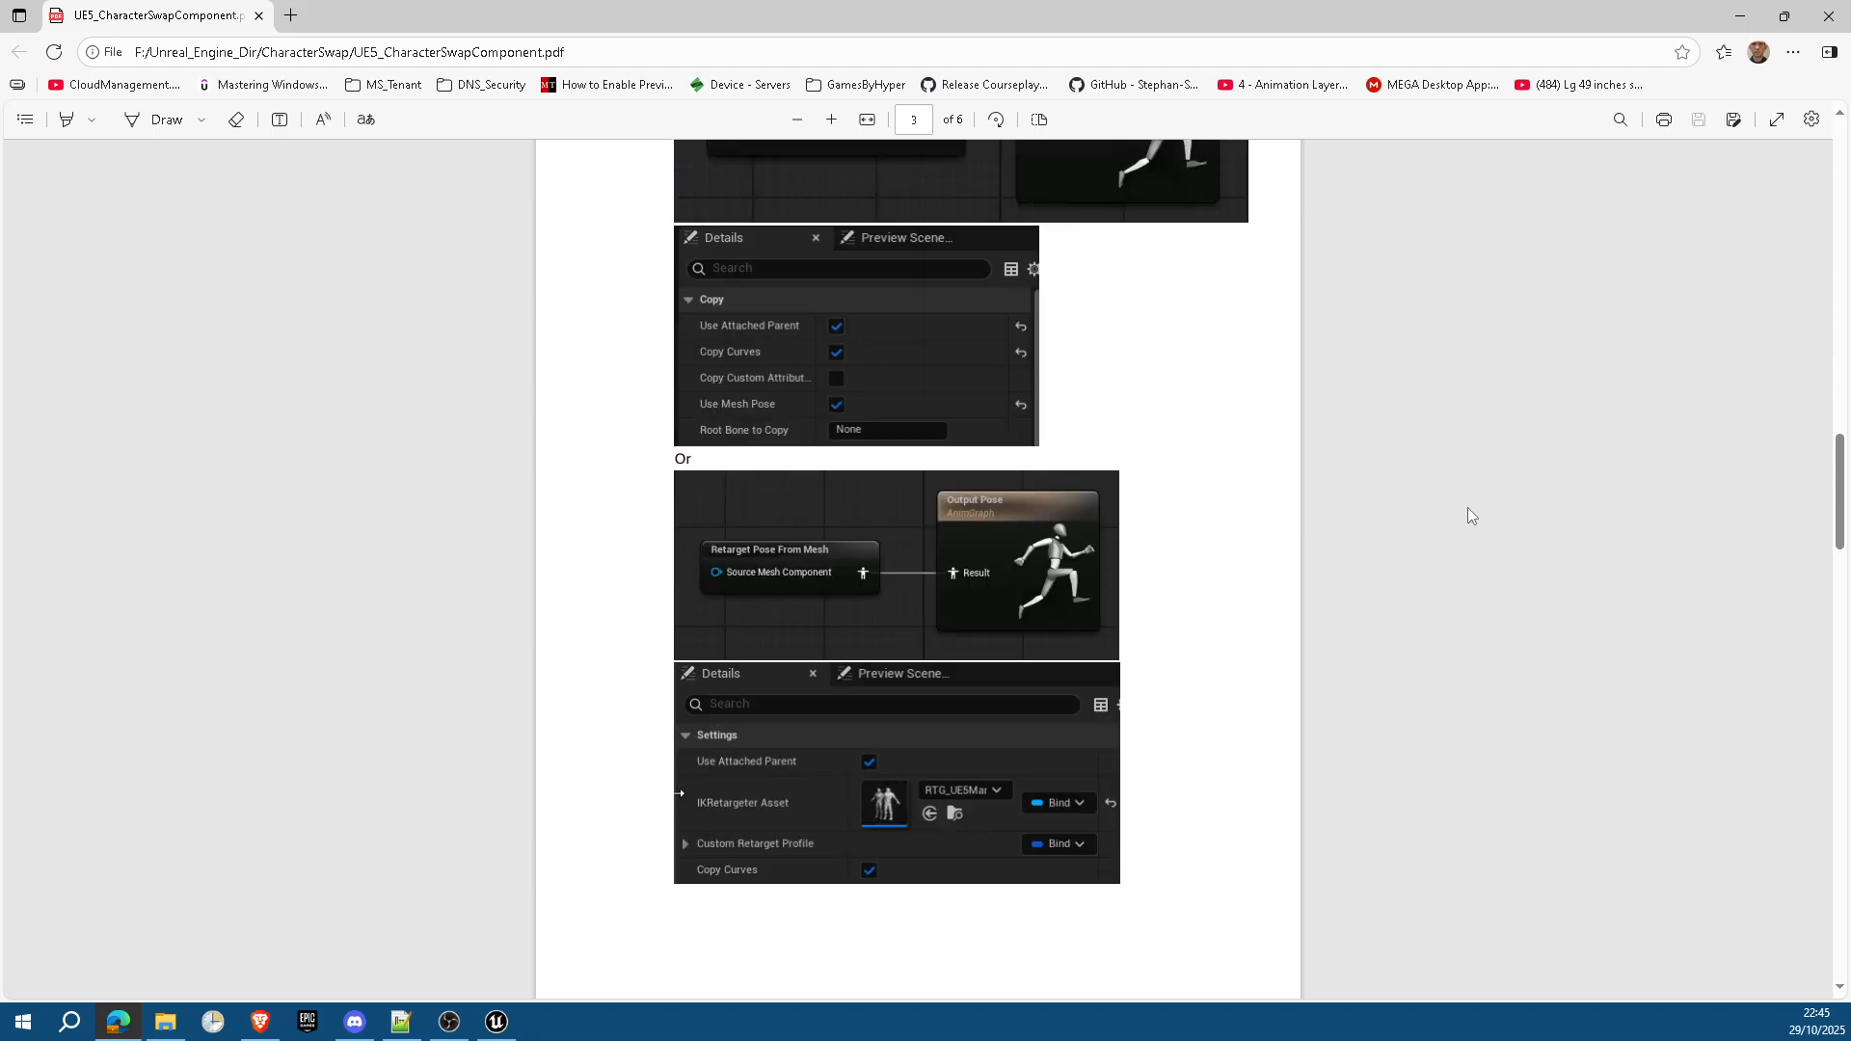
Step: Examine the guide's "Setup the Datatables" and "Setup and usage" sections
{"action": "scroll", "coordinate": [1467, 508], "scroll_direction": "down", "scroll_amount": 8}
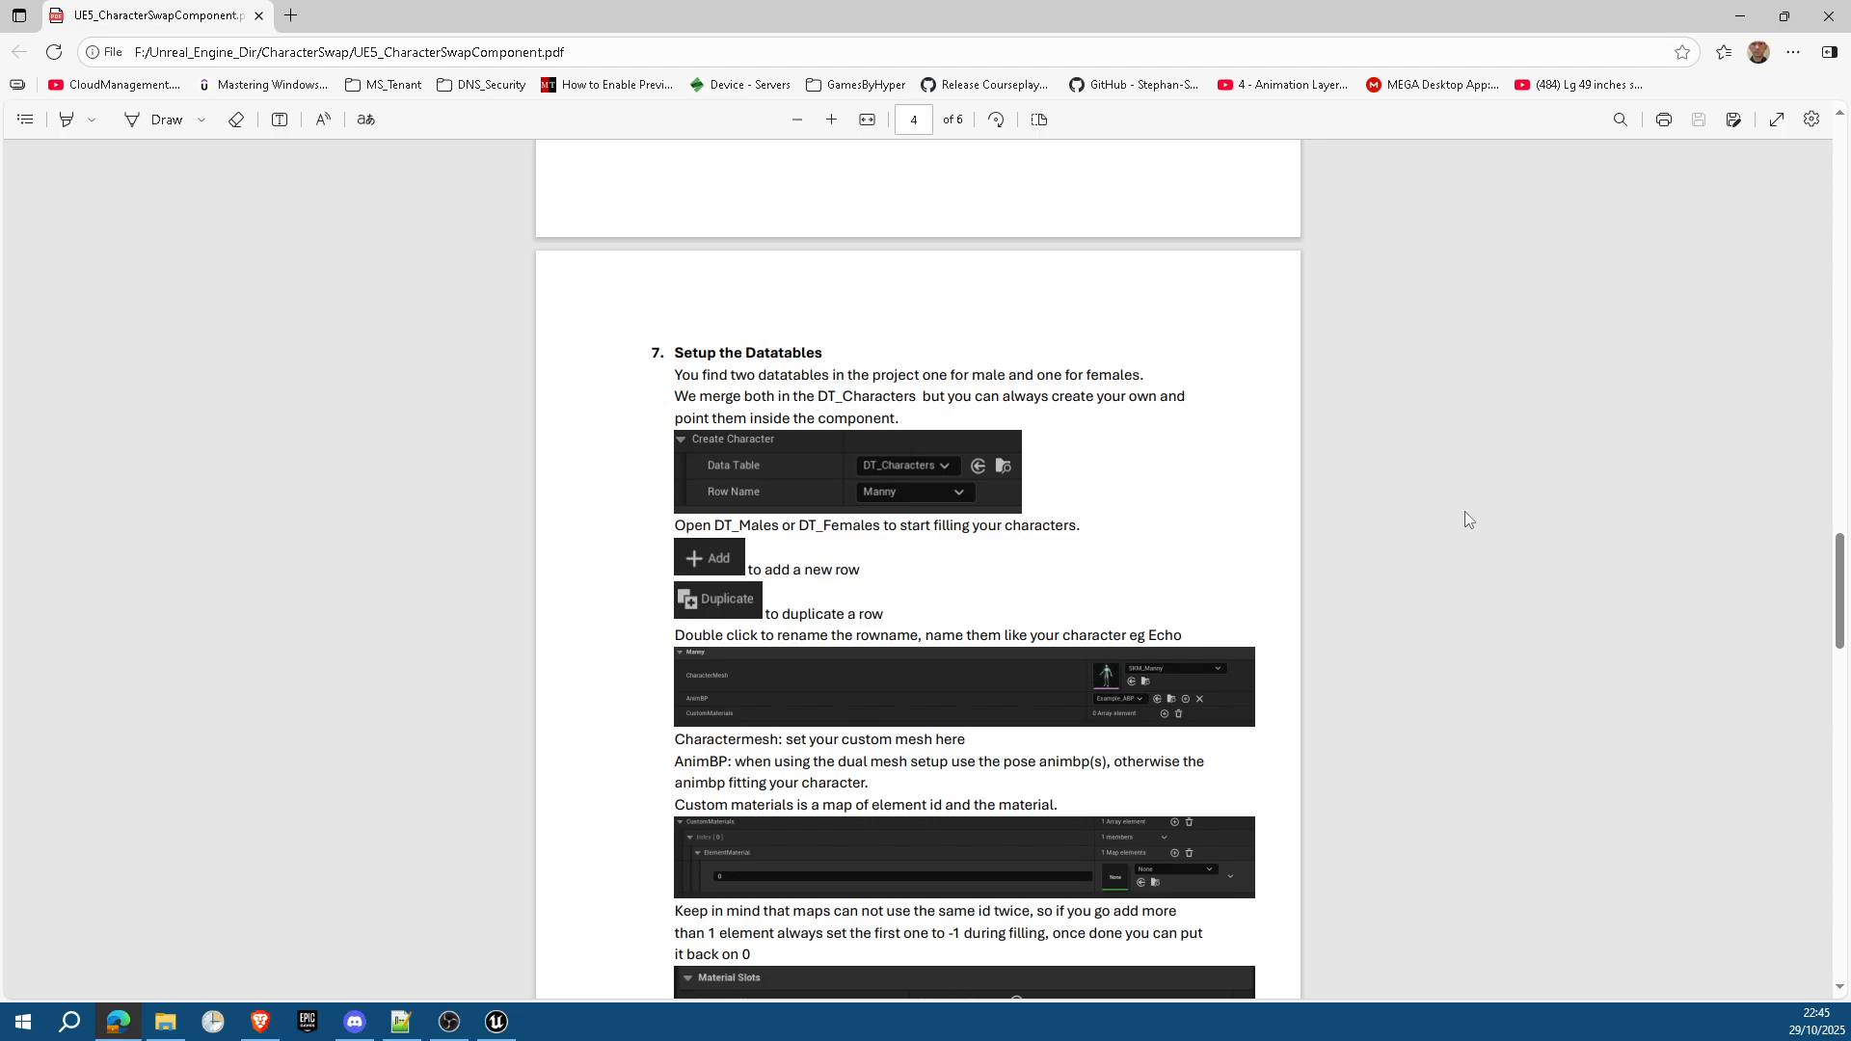
{"action": "scroll", "coordinate": [1460, 517], "scroll_direction": "down", "scroll_amount": 5}
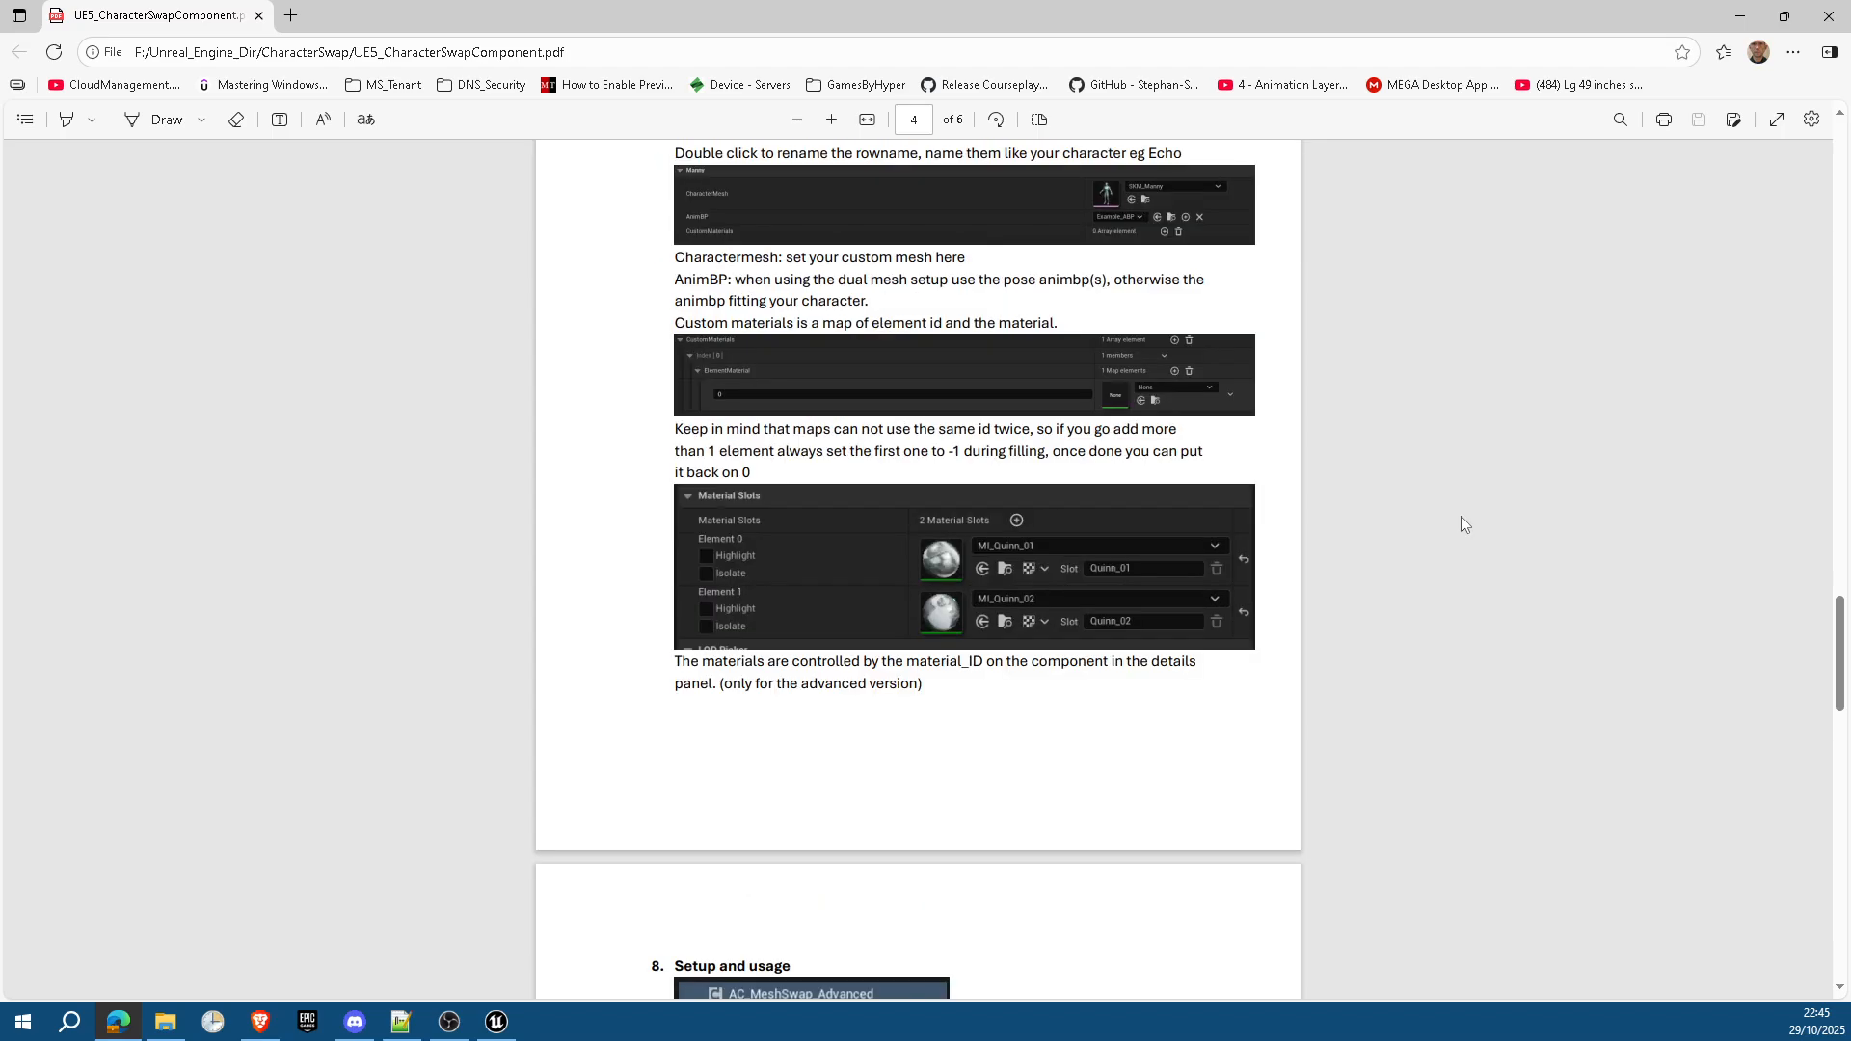
{"action": "scroll", "coordinate": [1456, 525], "scroll_direction": "down", "scroll_amount": 5}
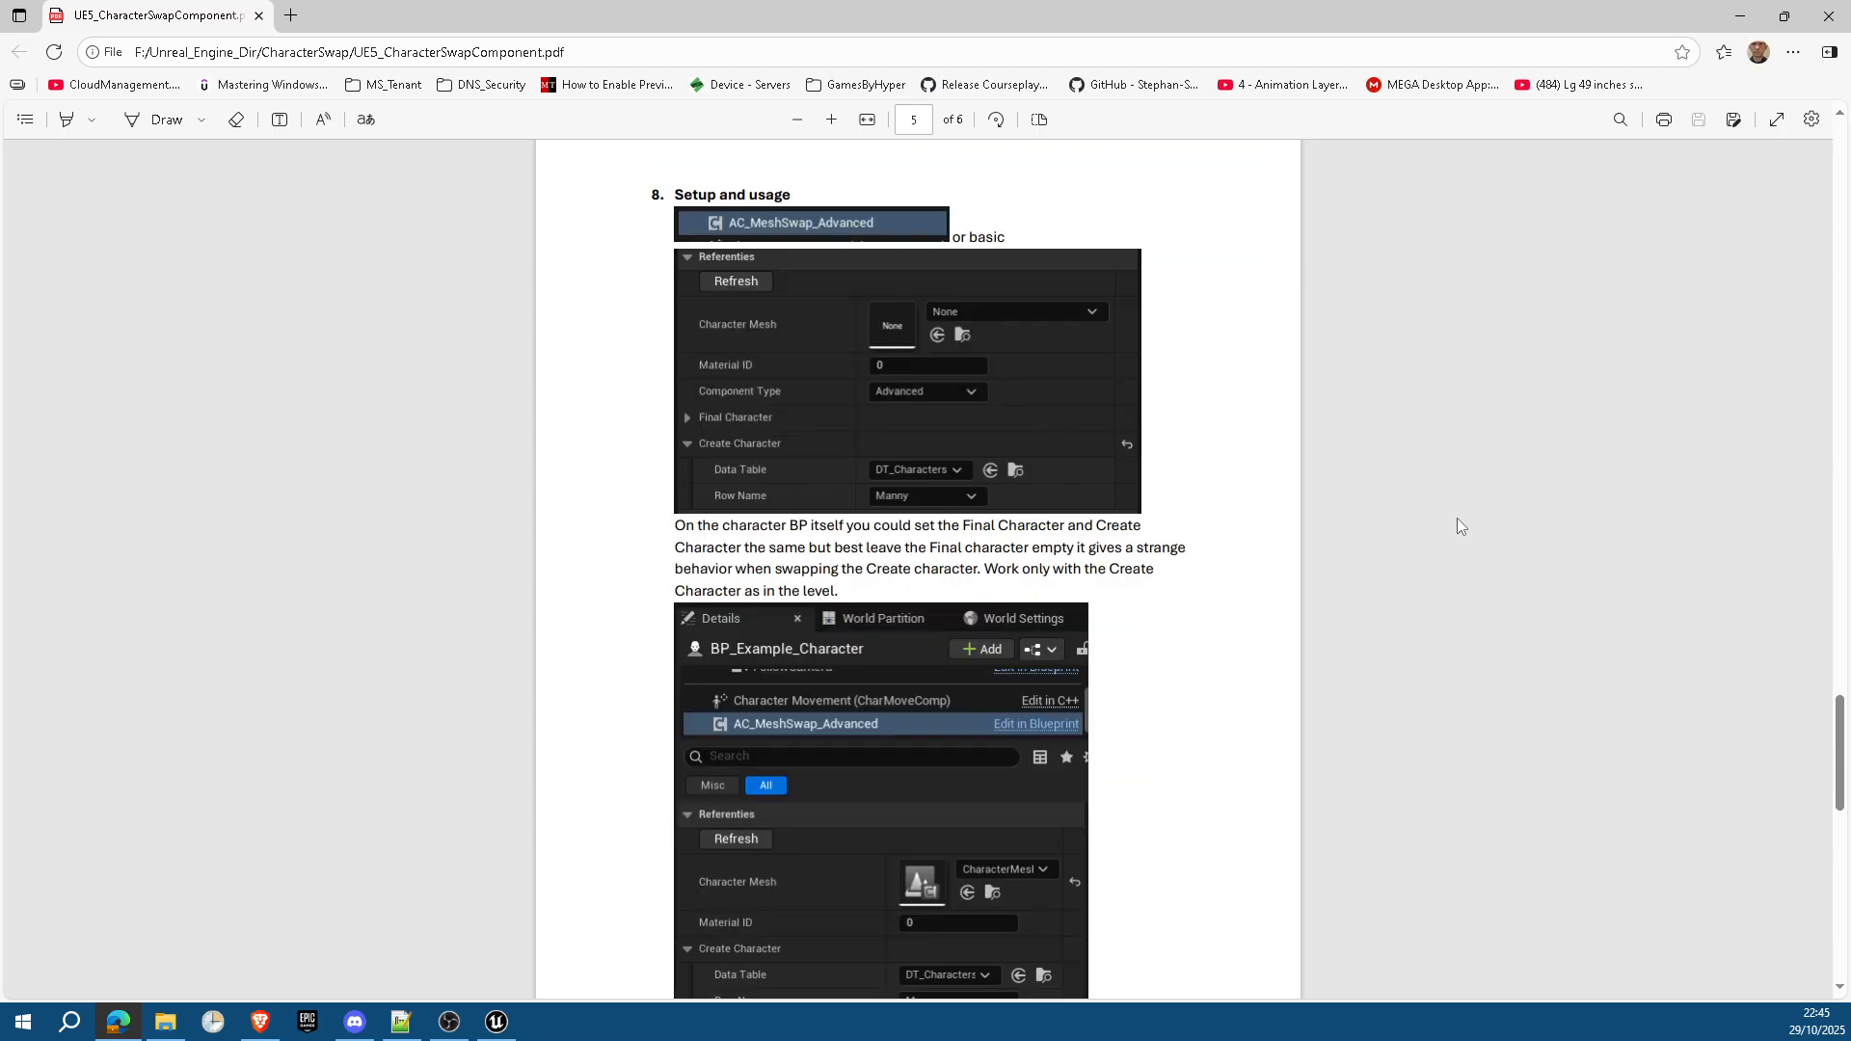
{"action": "scroll", "coordinate": [1455, 526], "scroll_direction": "down", "scroll_amount": 3}
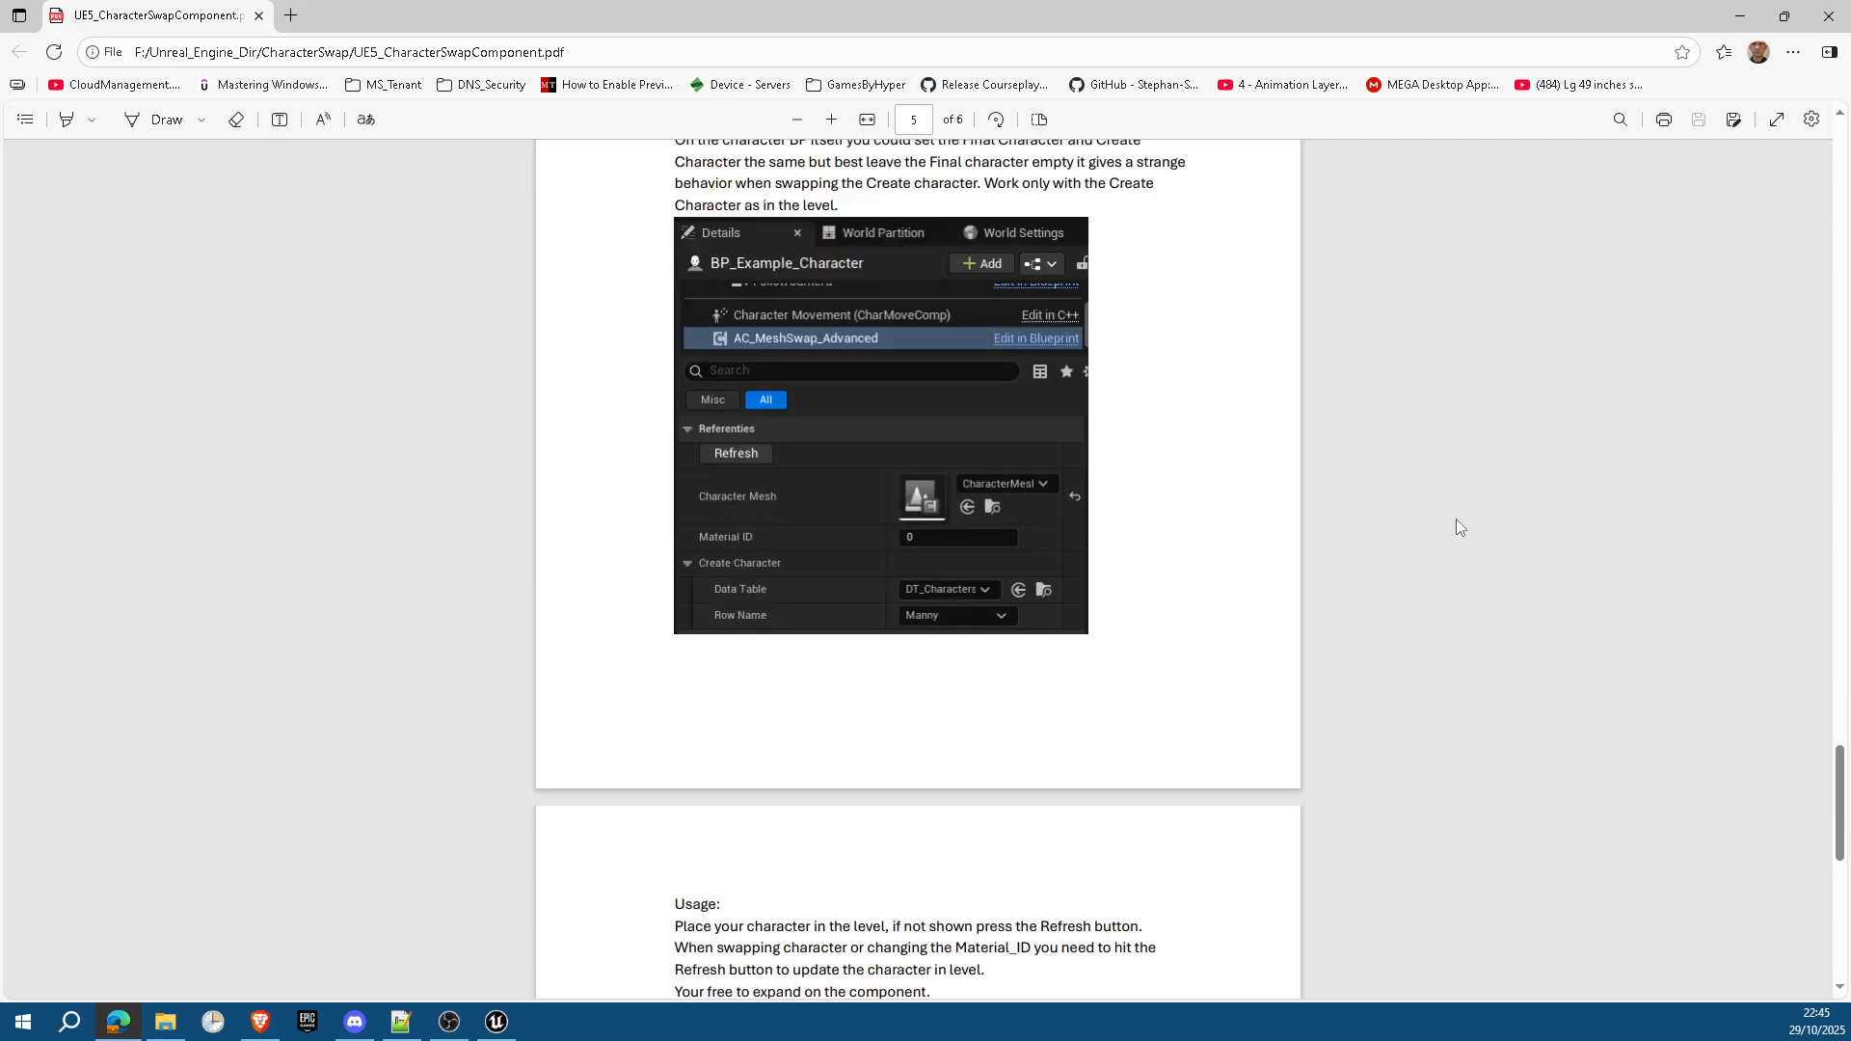
{"action": "scroll", "coordinate": [1455, 526], "scroll_direction": "down", "scroll_amount": 2}
Step: Examine the guide's "Update versions" instructions and the parent class notes on its last page
{"action": "scroll", "coordinate": [1456, 526], "scroll_direction": "down", "scroll_amount": 4}
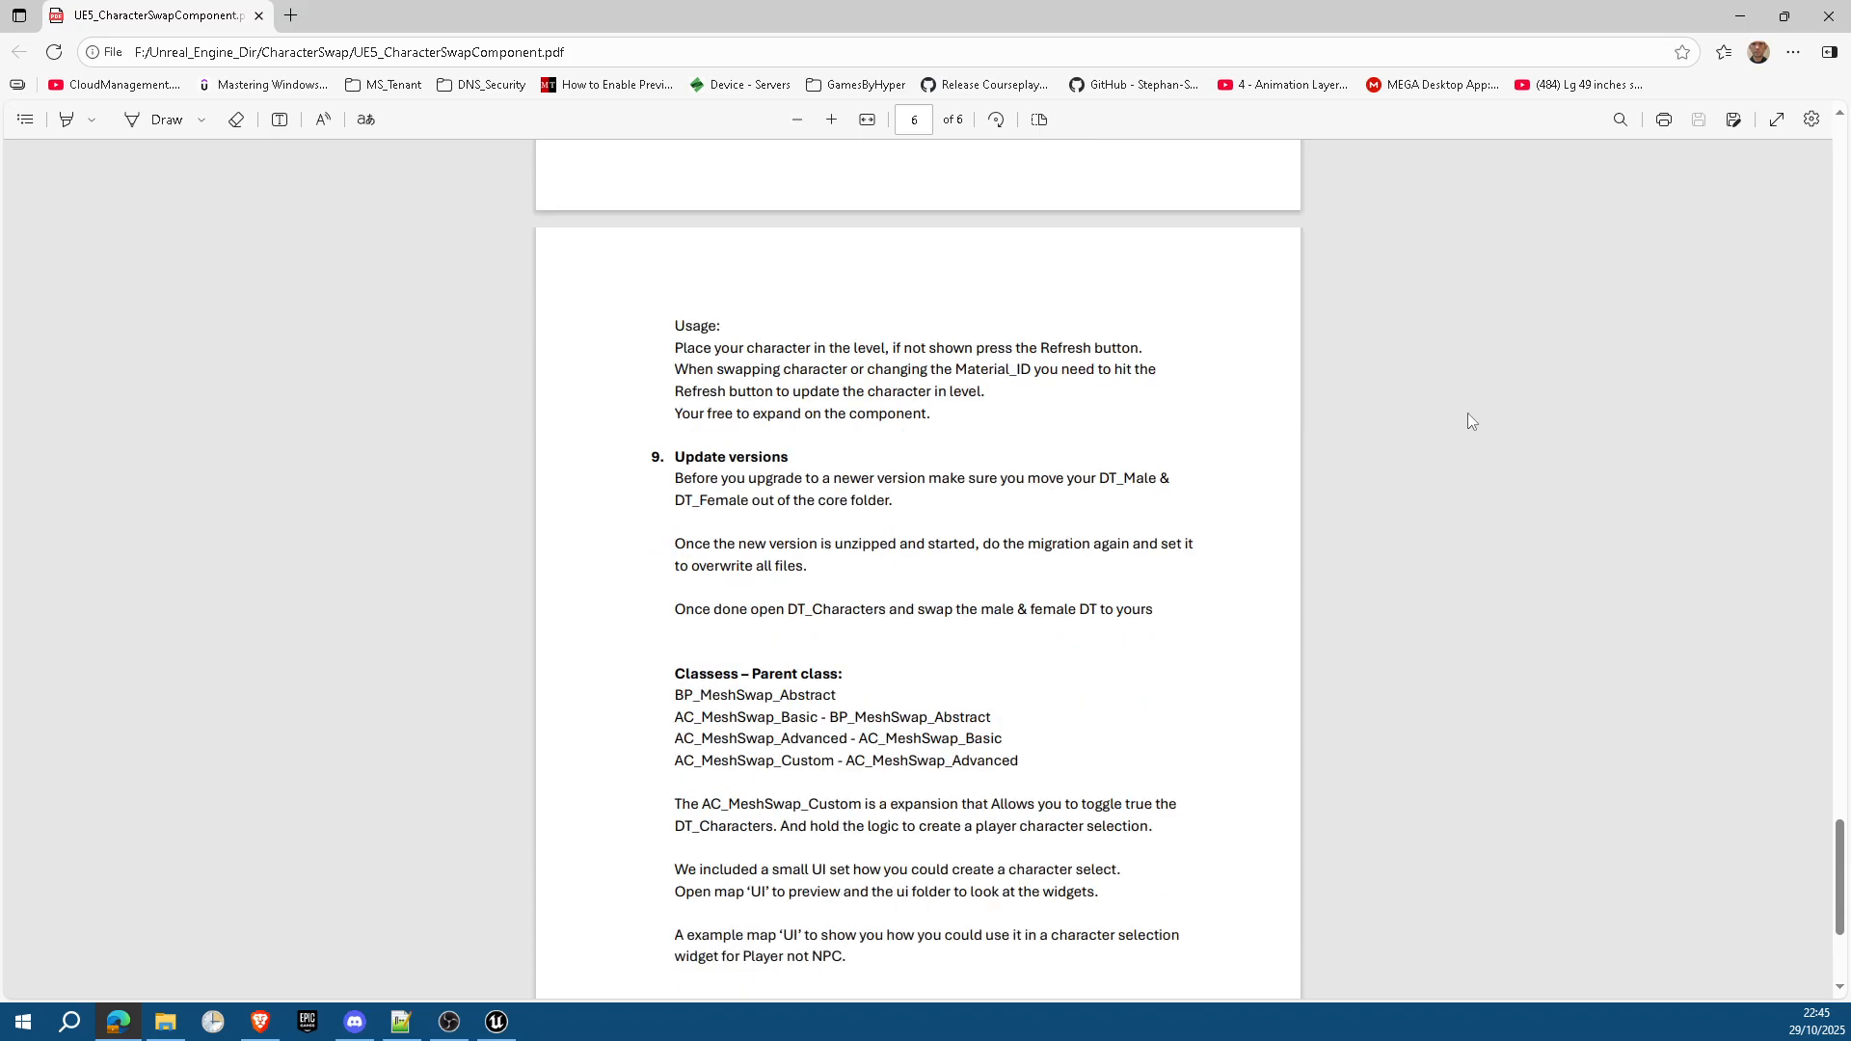
{"action": "scroll", "coordinate": [1467, 444], "scroll_direction": "down", "scroll_amount": 2}
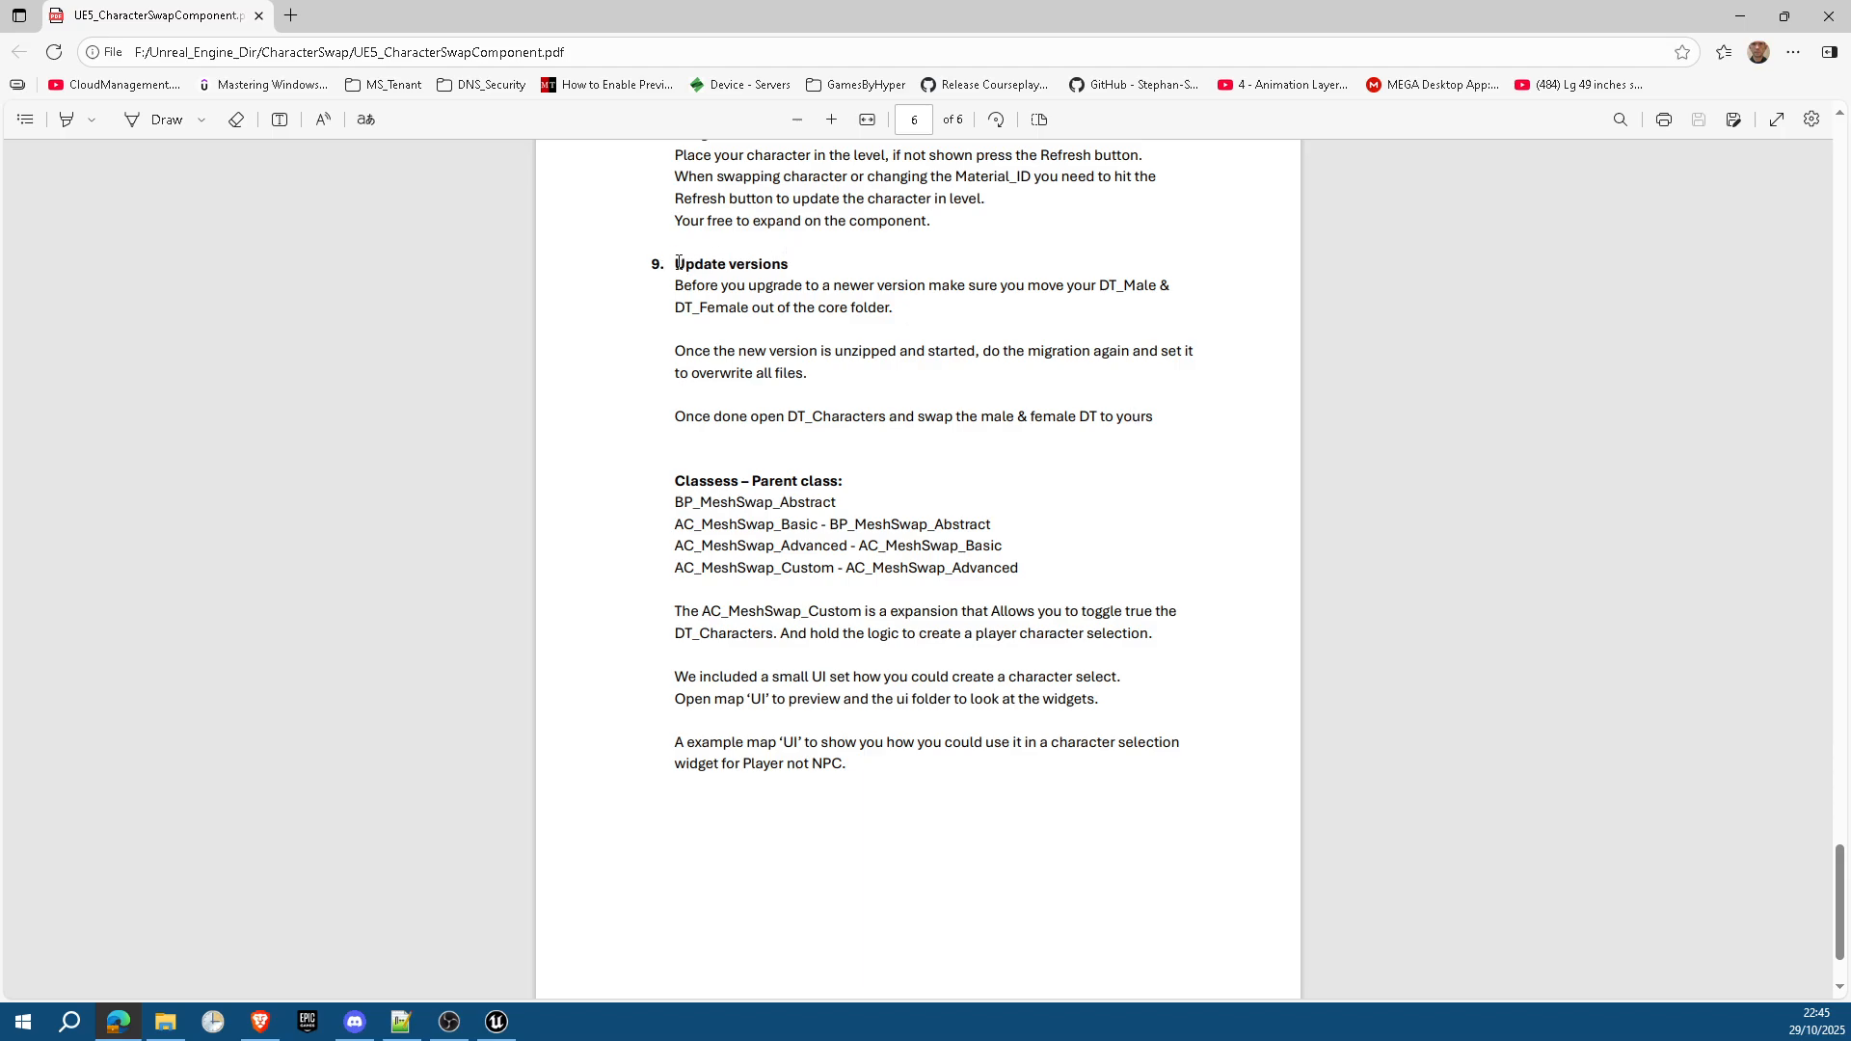
{"action": "left_click_drag", "start_coordinate": [675, 264], "coordinate": [939, 318]}
{"action": "left_click", "coordinate": [1430, 442]}
{"action": "scroll", "coordinate": [1400, 405], "scroll_direction": "down", "scroll_amount": 1}
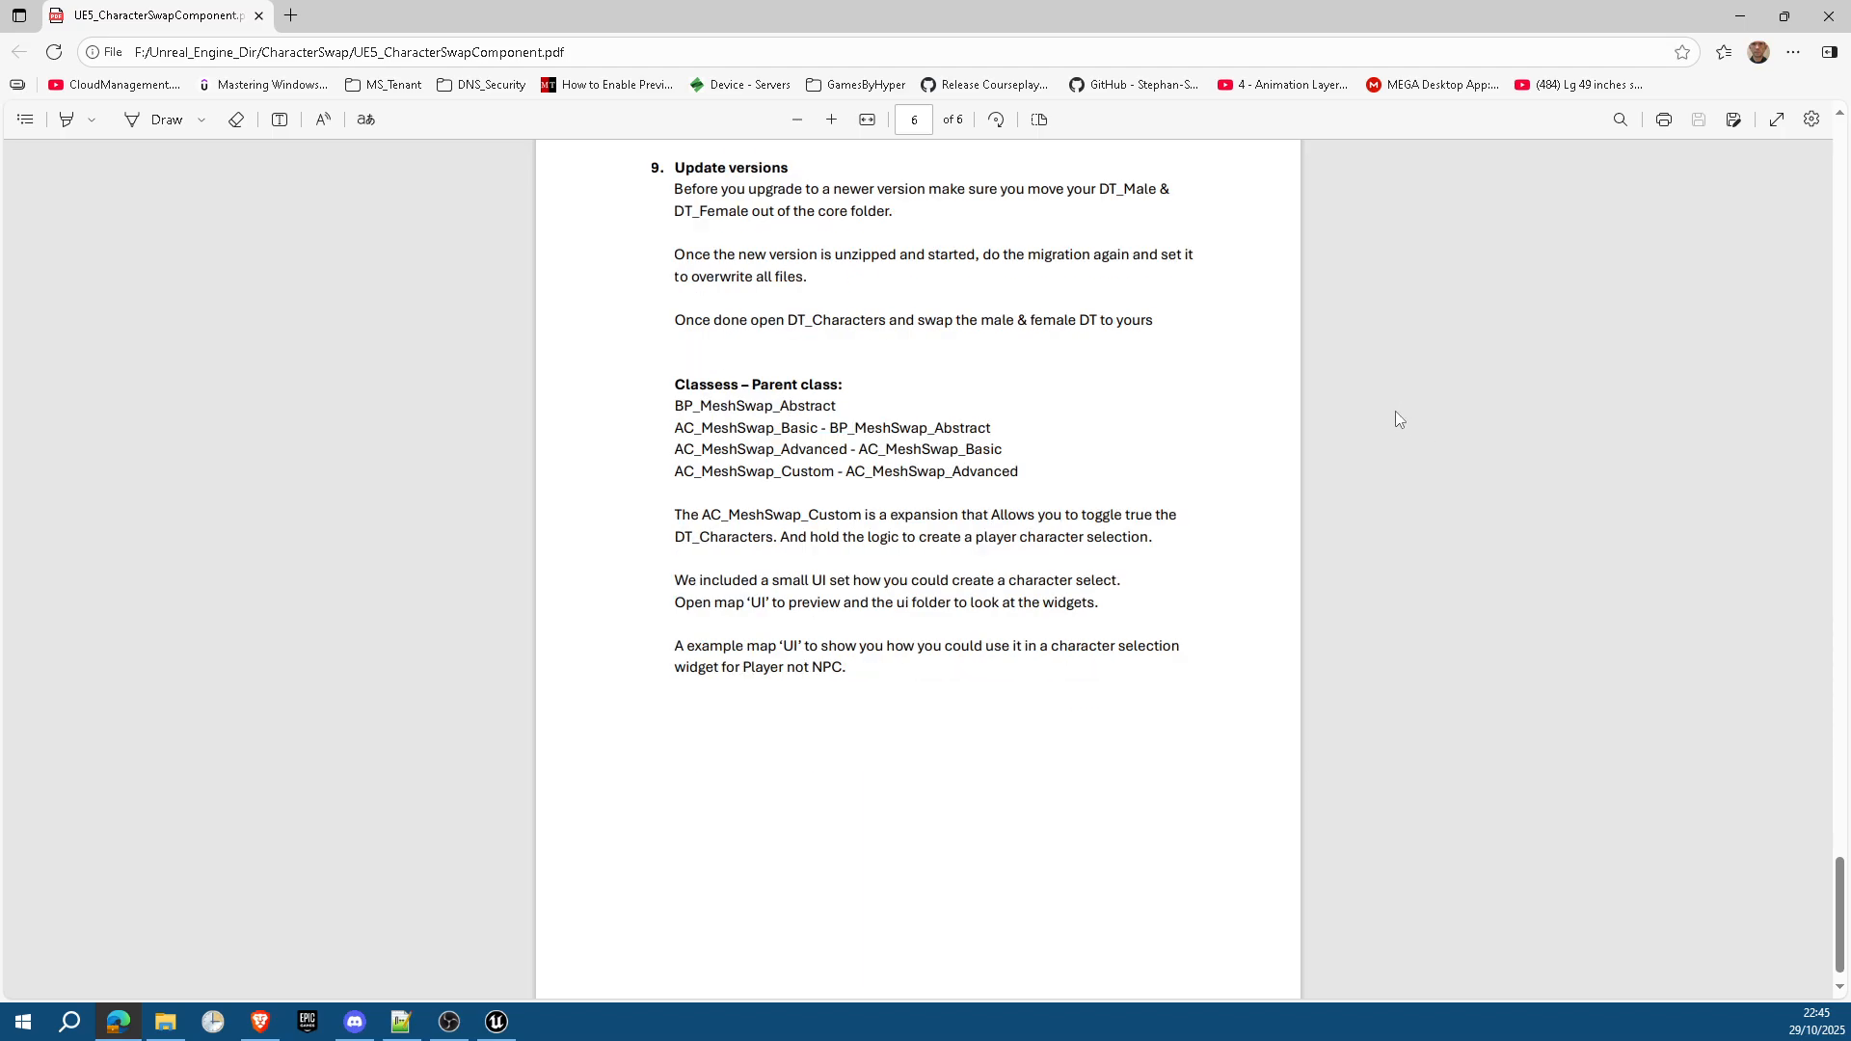